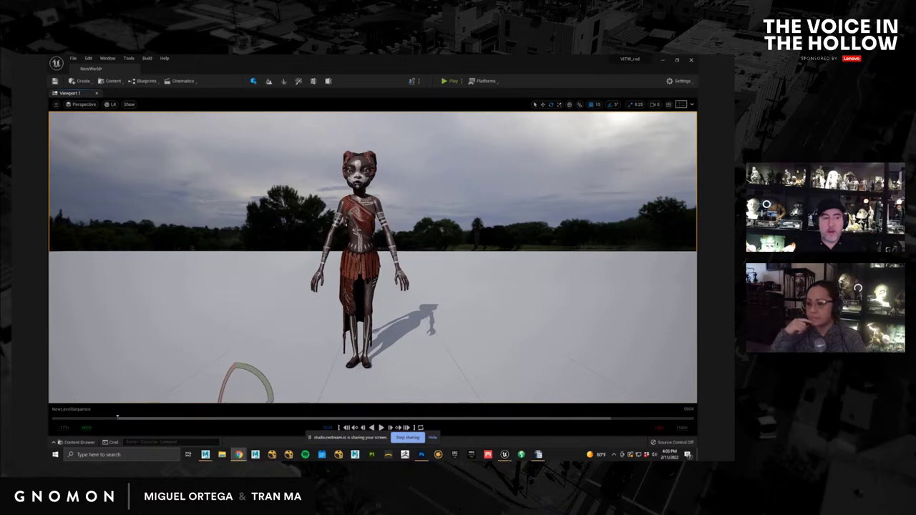
# Step: Play the level sequence from its first frame to review the character's animation in the viewport, and stop playback
pyautogui.click(428, 206)
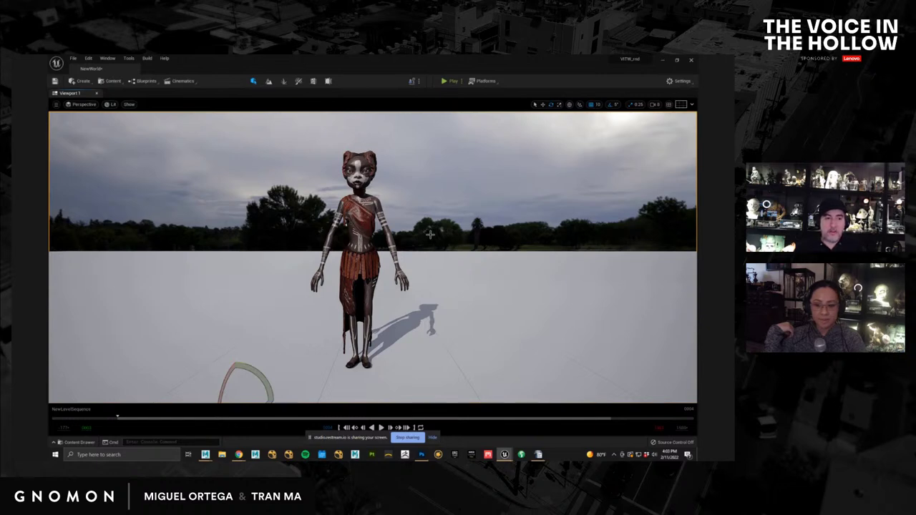
pyautogui.keyDown('alt'); pyautogui.moveTo(430, 237); pyautogui.dragTo(434, 237); pyautogui.keyUp('alt')
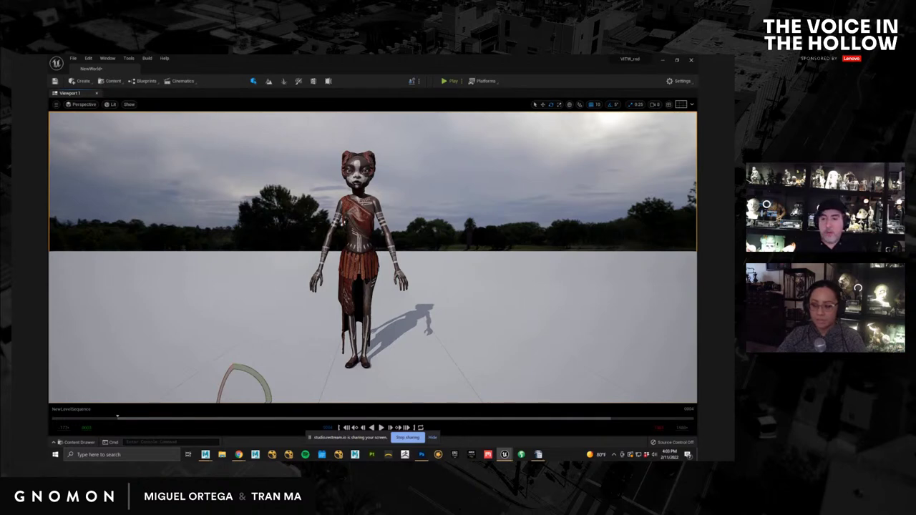
pyautogui.moveTo(117, 417)
pyautogui.mouseDown()
pyautogui.moveTo(143, 417)
pyautogui.moveTo(118, 417)
pyautogui.mouseUp()
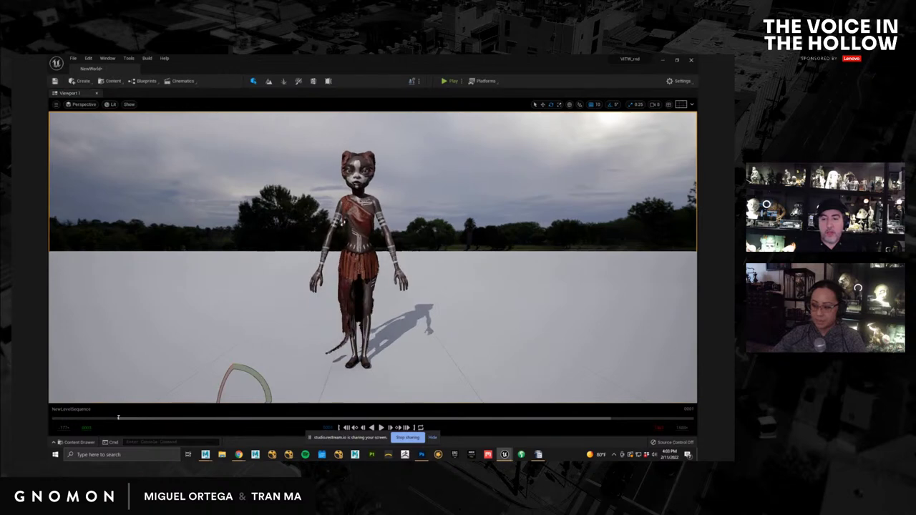
pyautogui.press('g')
pyautogui.press('space')
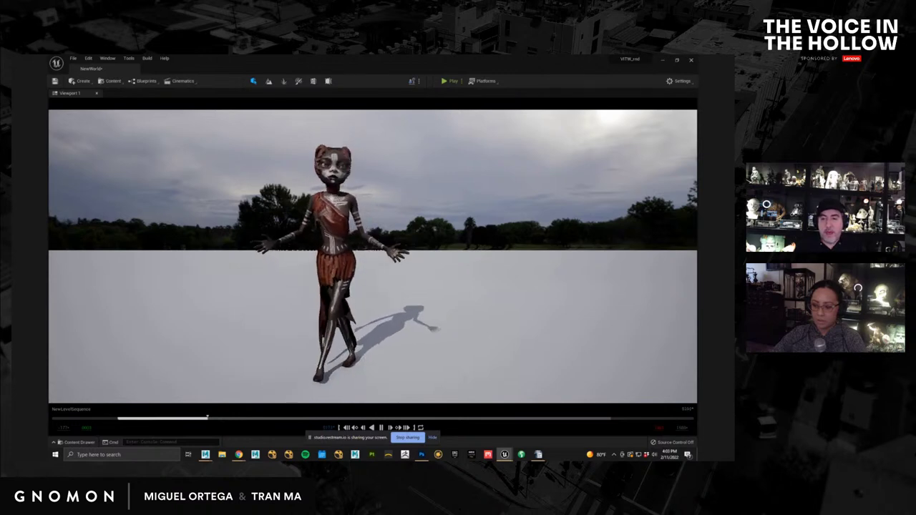
pyautogui.click(88, 444)
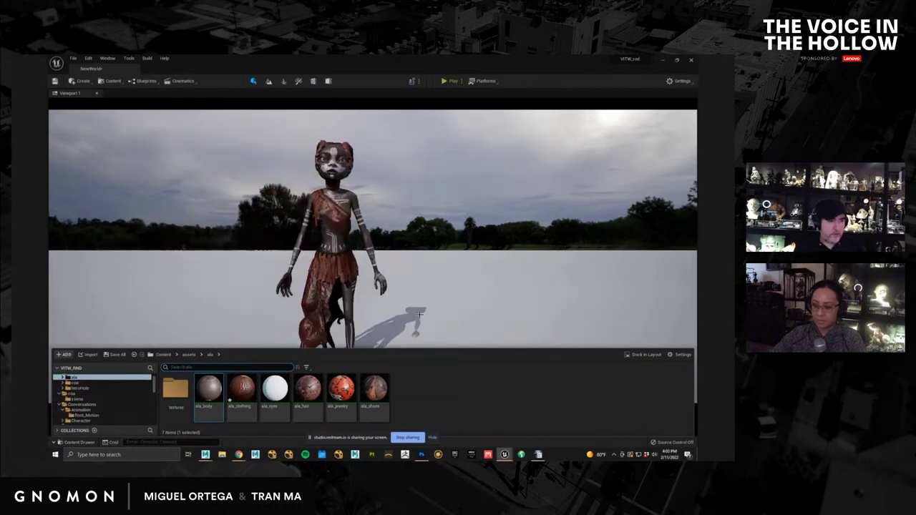
pyautogui.click(496, 216)
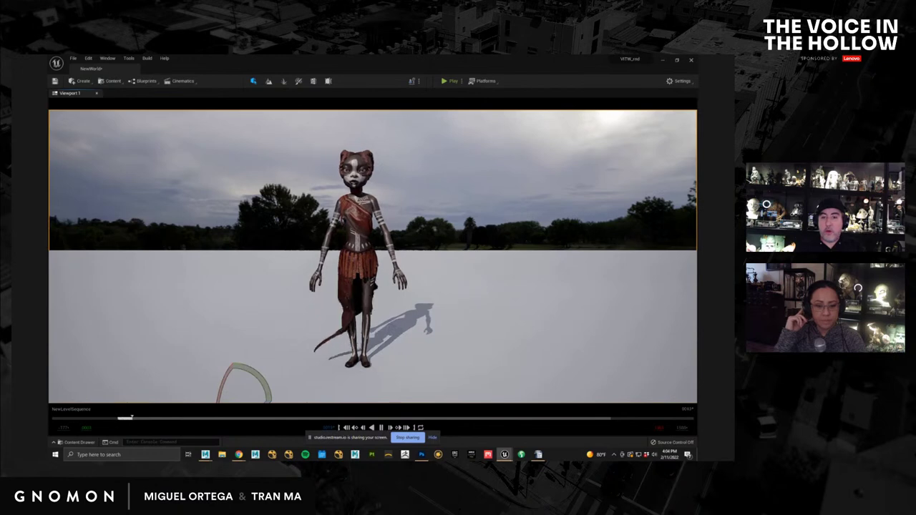
pyautogui.press('space')
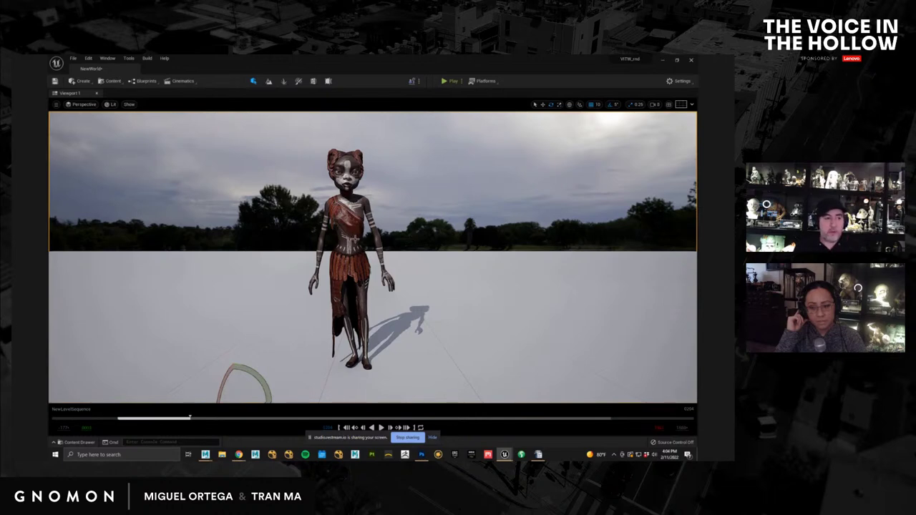
# Step: Rewind the level sequence, replay the character's animation and return the playhead close to the start
pyautogui.moveTo(190, 418); pyautogui.dragTo(123, 417)
pyautogui.press('g')
pyautogui.press('space')
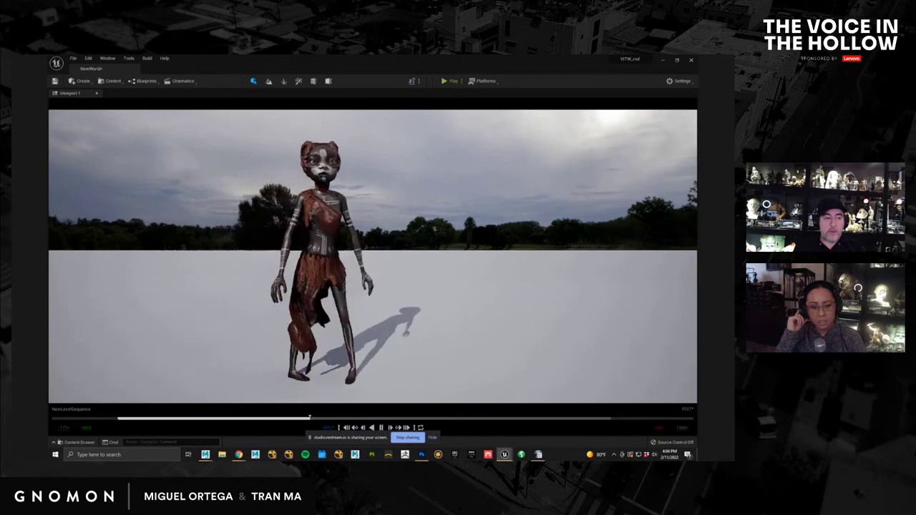
pyautogui.moveTo(307, 418); pyautogui.dragTo(128, 418)
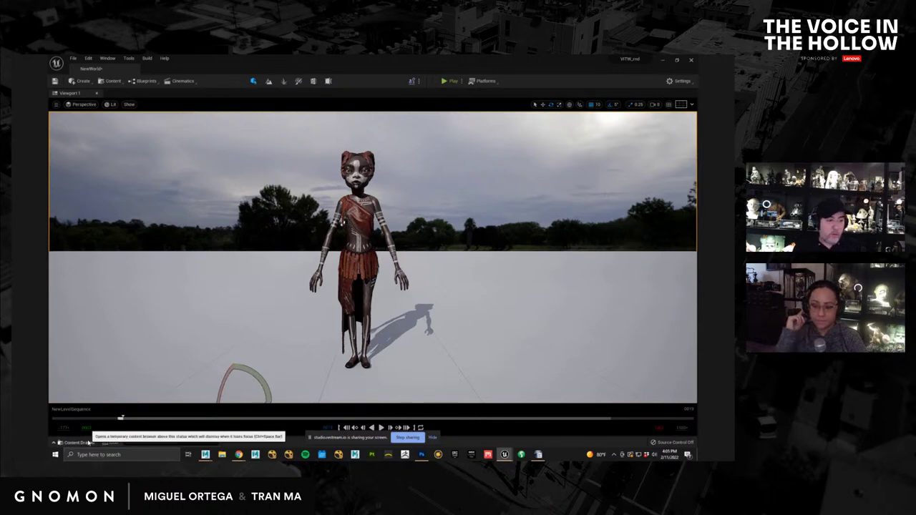
# Step: Create a folder named delete2 inside the ala/DELETE content folder and open it
pyautogui.click(80, 442)
pyautogui.scroll(2, 95, 386)
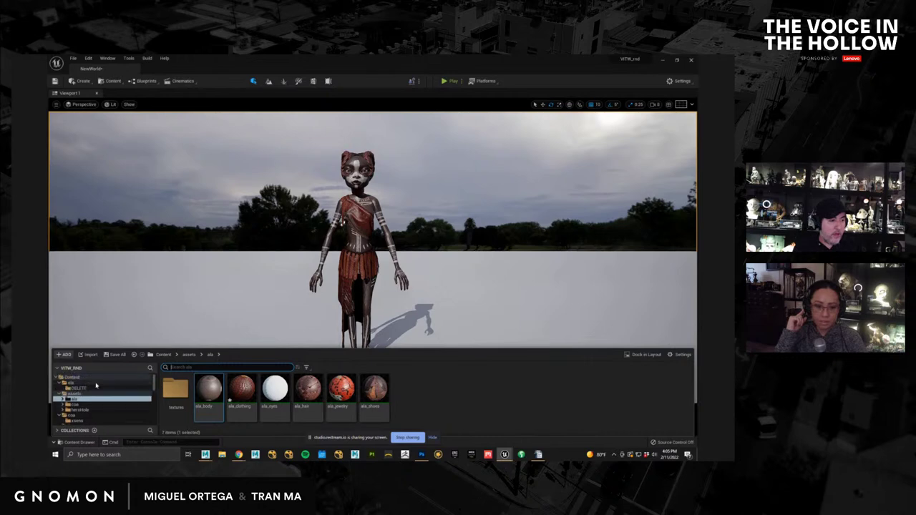
pyautogui.click(78, 388)
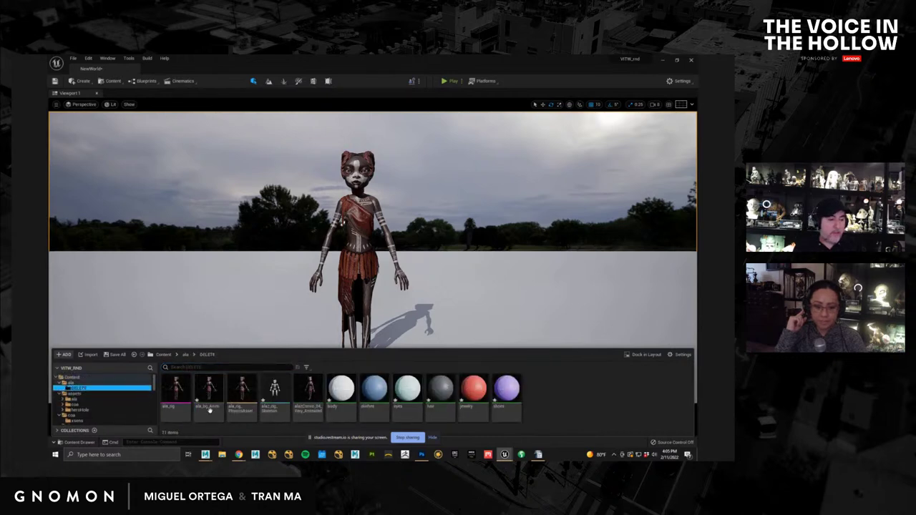
pyautogui.rightClick(555, 393)
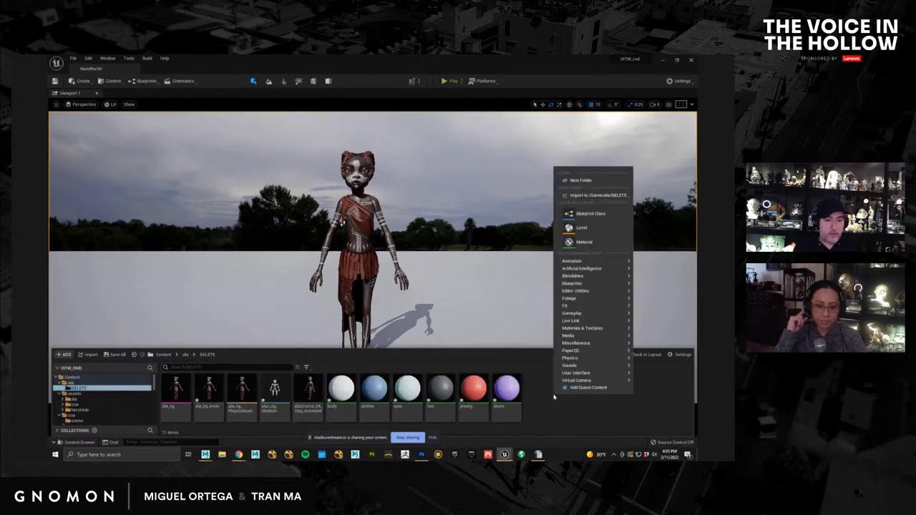
pyautogui.click(581, 180)
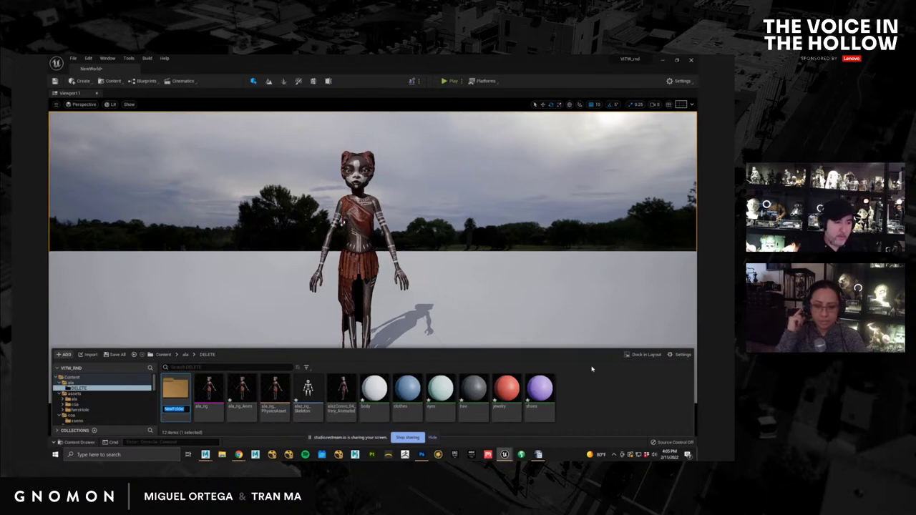
pyautogui.write('delete2')
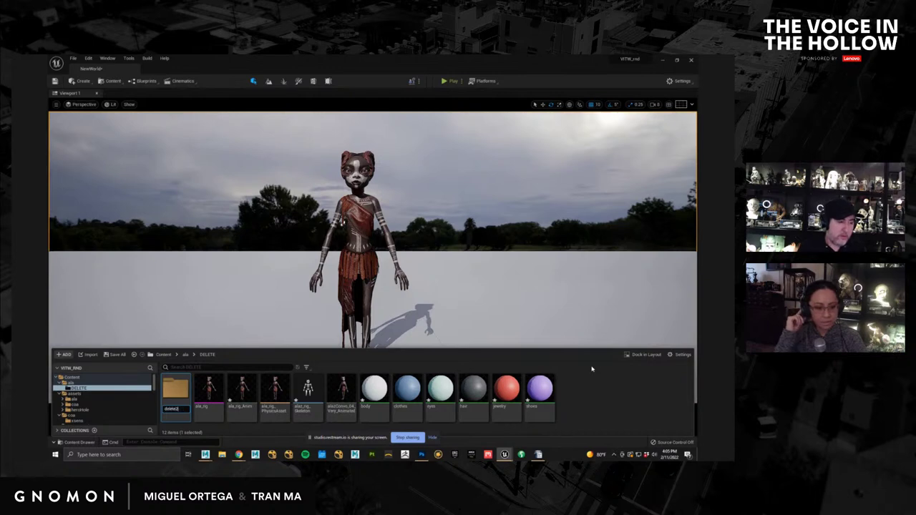
pyautogui.press('Return')
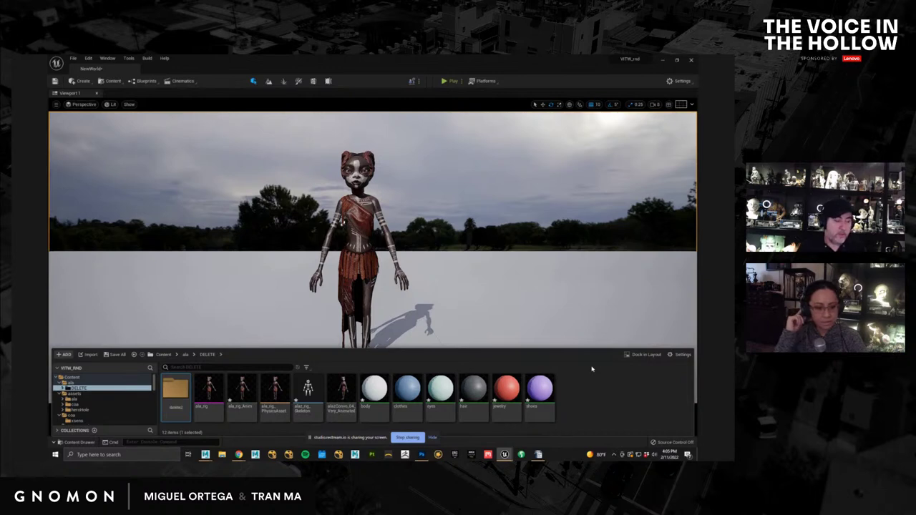
pyautogui.press('Return')
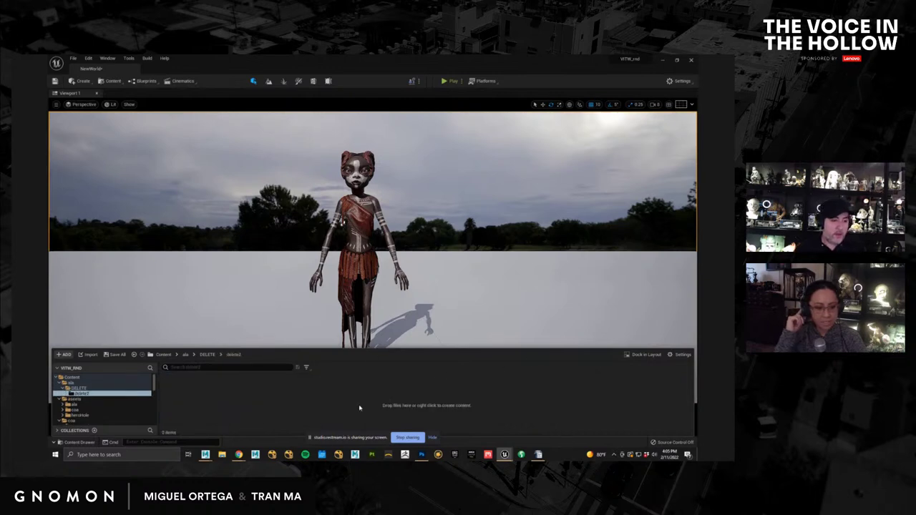
# Step: Delete the animated character from the level
pyautogui.click(366, 300)
pyautogui.click(279, 376)
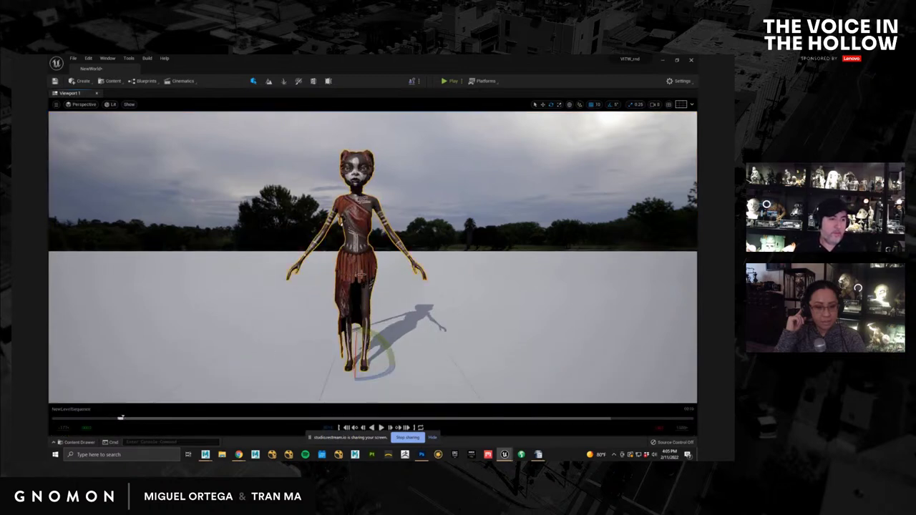
pyautogui.press('Delete')
# Step: Import the ala_rig FBX into the delete2 folder as a skeletal mesh with no existing skeleton assigned, and dismiss the message log
pyautogui.hotkey('ctrl', 'space')
pyautogui.rightClick(321, 406)
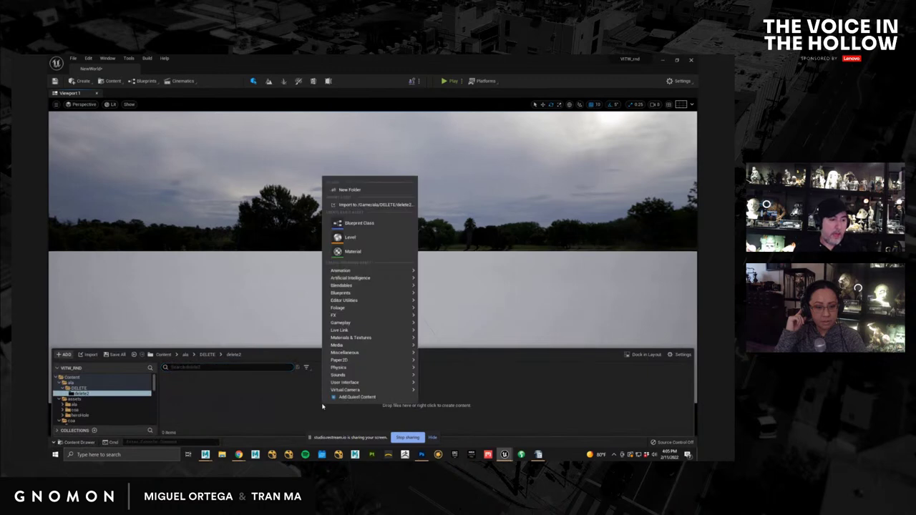
pyautogui.click(392, 206)
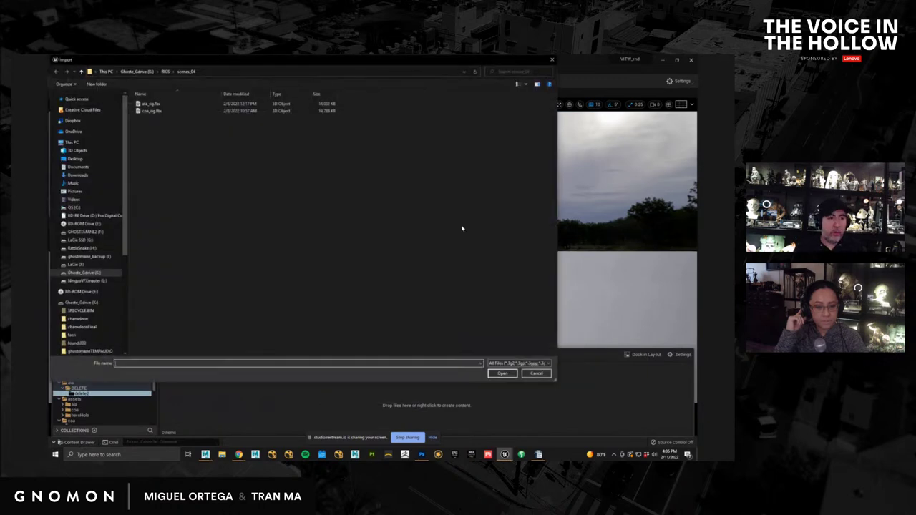
pyautogui.moveTo(332, 62); pyautogui.dragTo(915, 143)
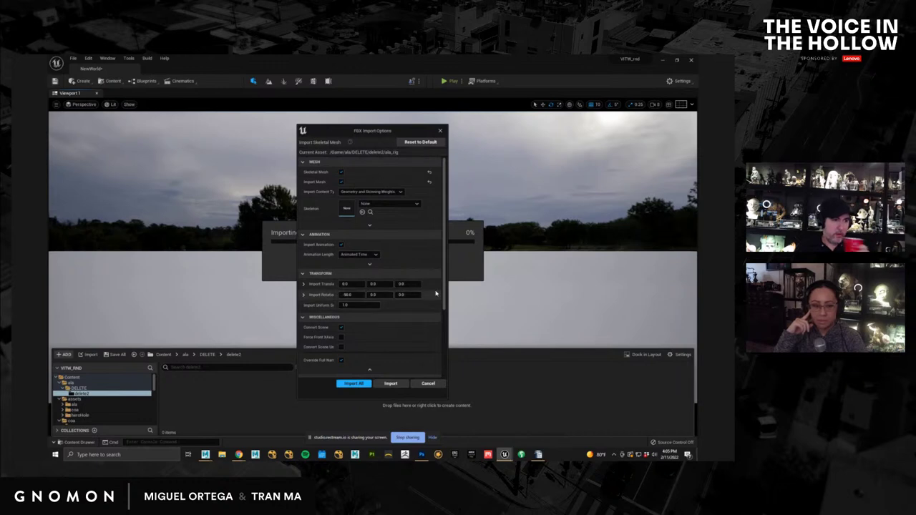
pyautogui.moveTo(446, 285); pyautogui.dragTo(446, 248)
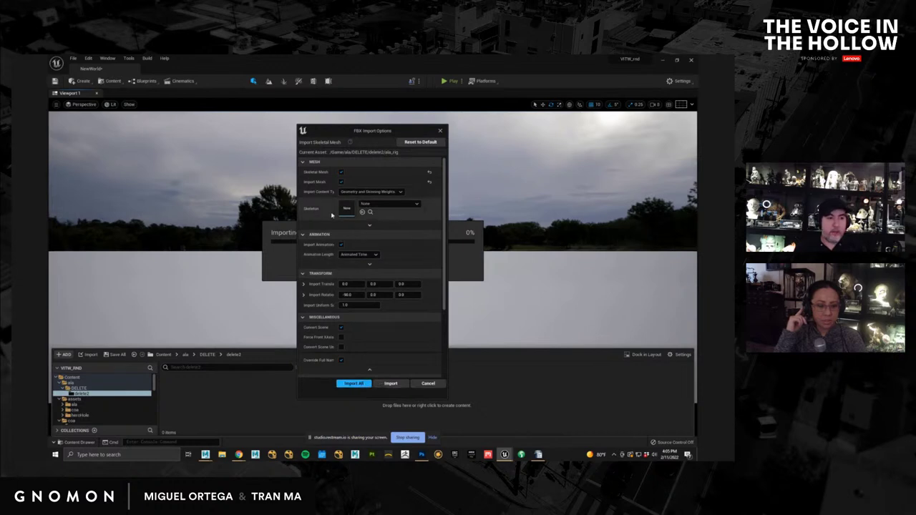
pyautogui.click(353, 383)
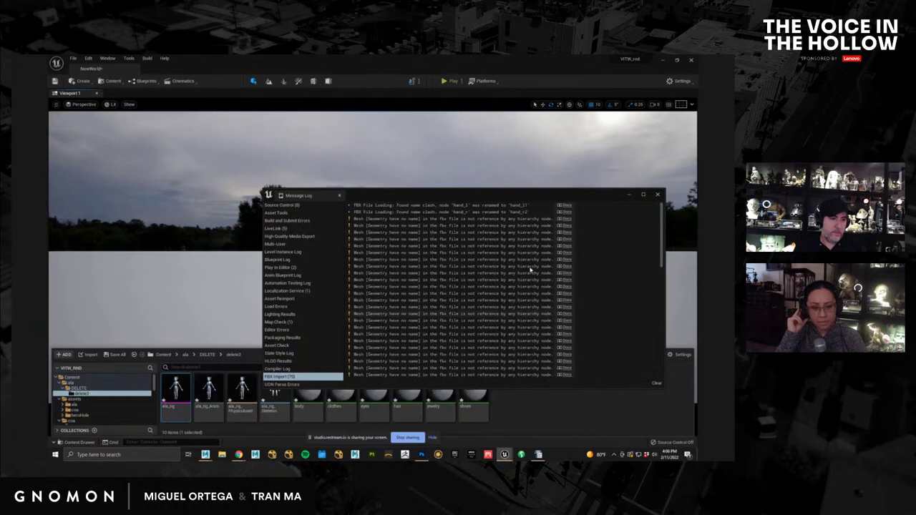
pyautogui.click(657, 195)
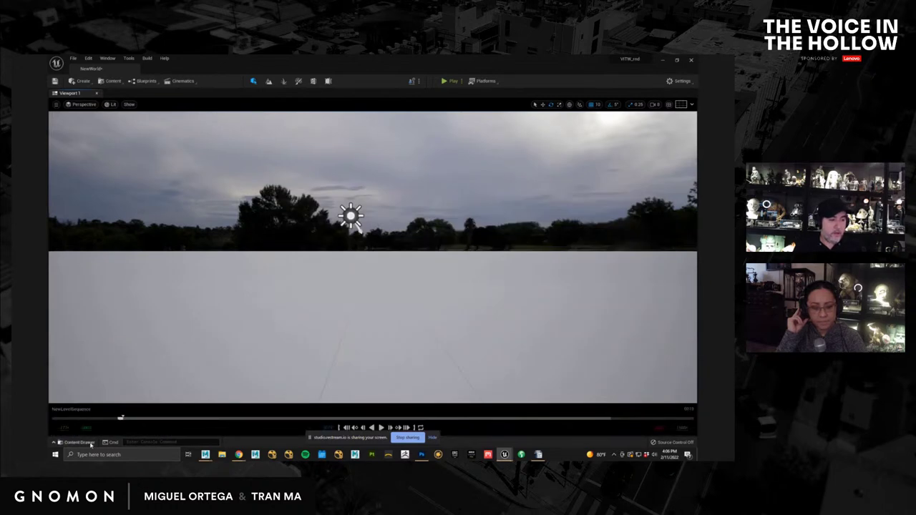
# Step: Inspect the imported ala_rig physics asset with its collision bodies, and close its editor
pyautogui.click(79, 442)
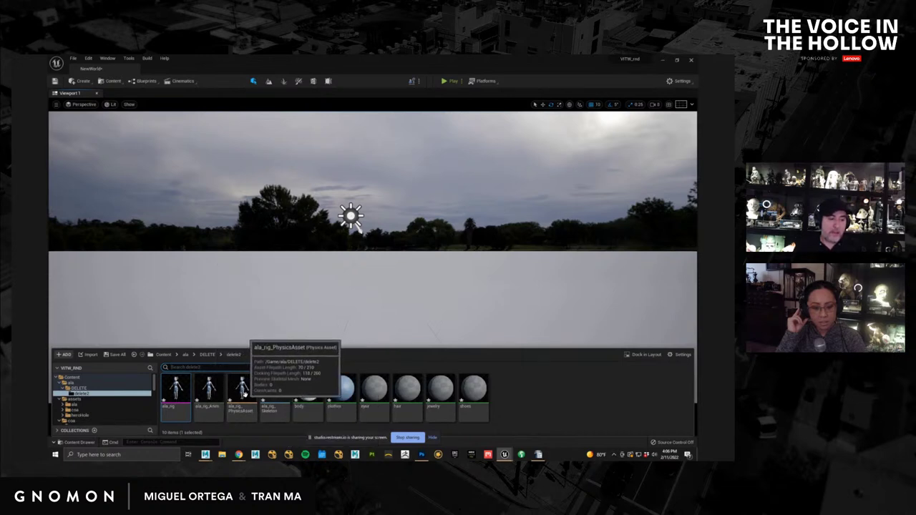
pyautogui.click(244, 393)
pyautogui.doubleClick(243, 390)
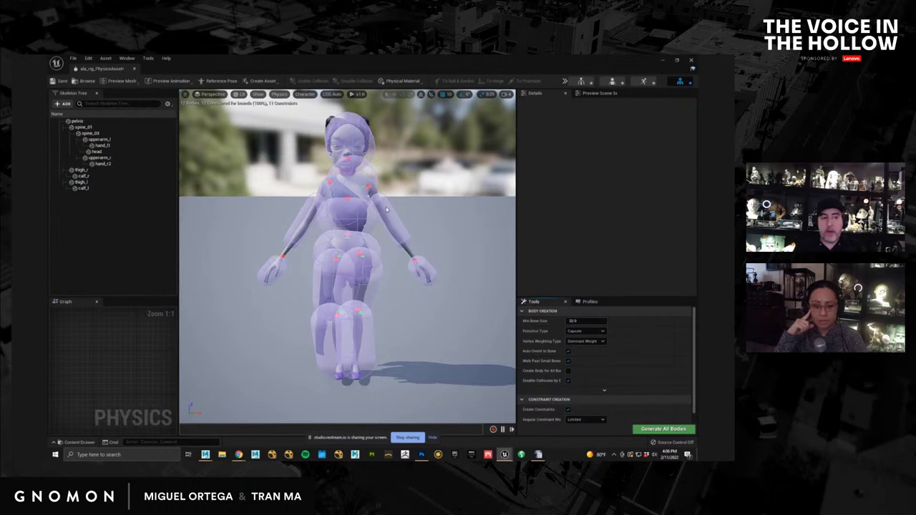
pyautogui.click(691, 61)
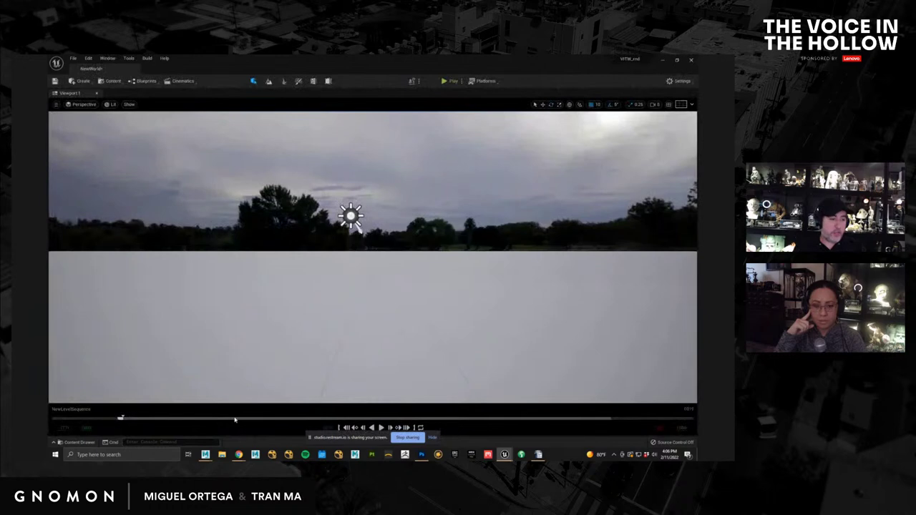
# Step: Inspect the imported ala_rig skeletal mesh and its skeleton asset in their editors, closing each one
pyautogui.click(80, 442)
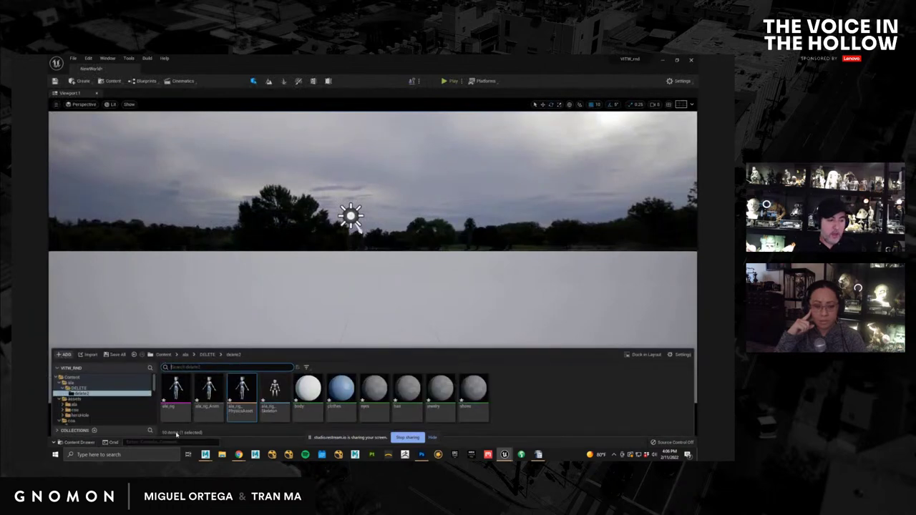
pyautogui.doubleClick(174, 390)
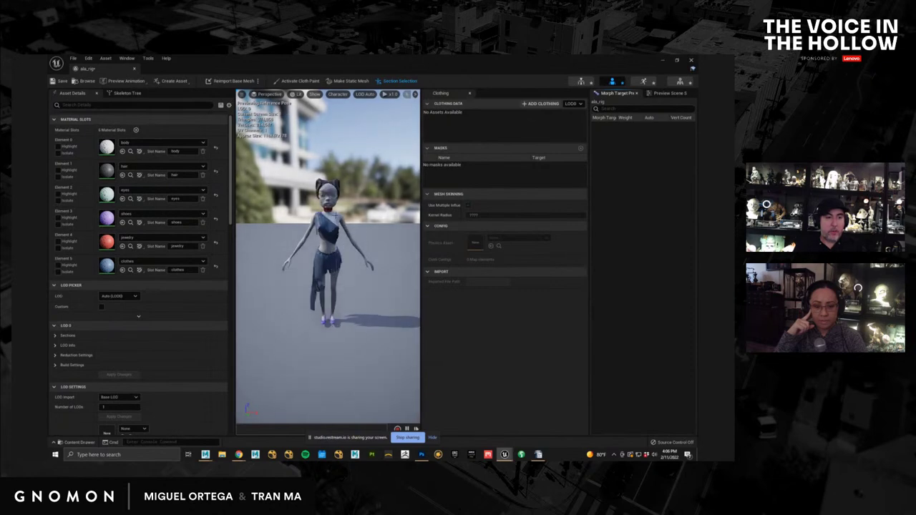
pyautogui.click(691, 60)
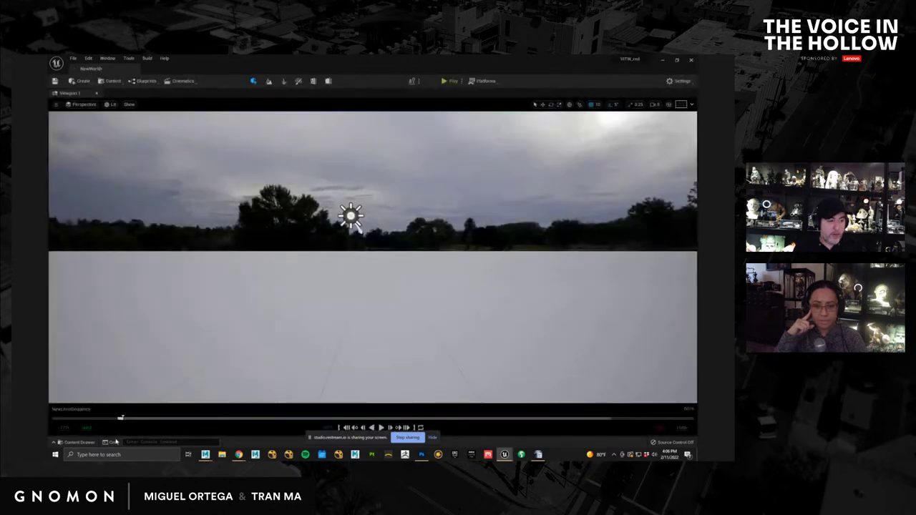
pyautogui.click(80, 443)
pyautogui.doubleClick(276, 389)
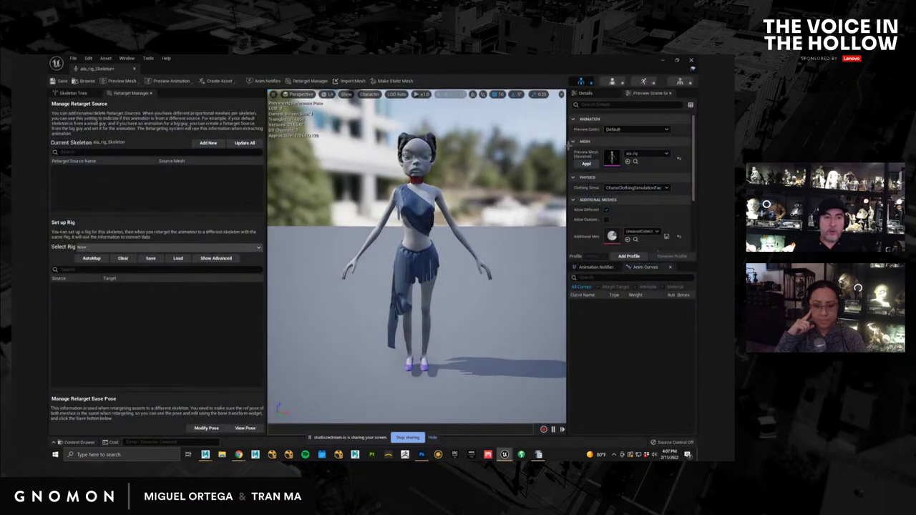
pyautogui.click(691, 60)
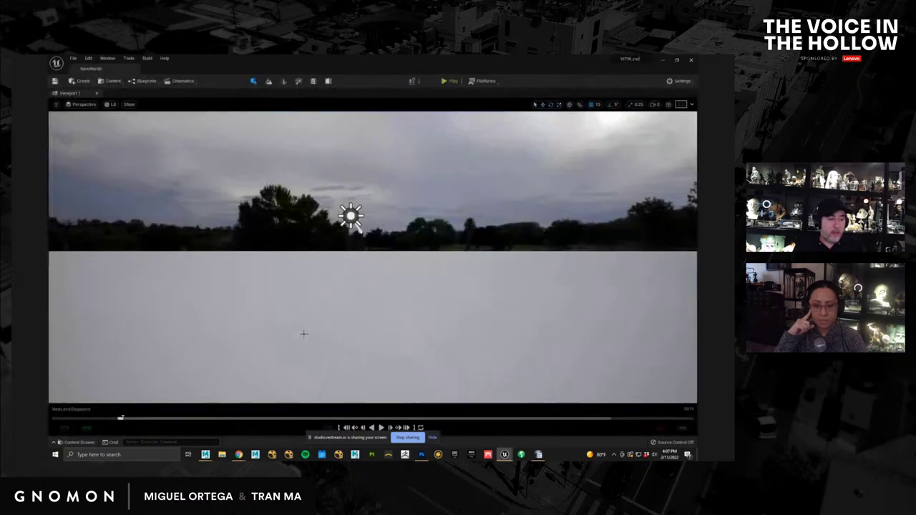
# Step: Browse to the Conversations/Animation/Root_Motion folder and open the Convo_05_Argument_1_Loop animation for preview
pyautogui.click(80, 442)
pyautogui.scroll(-1, 108, 408)
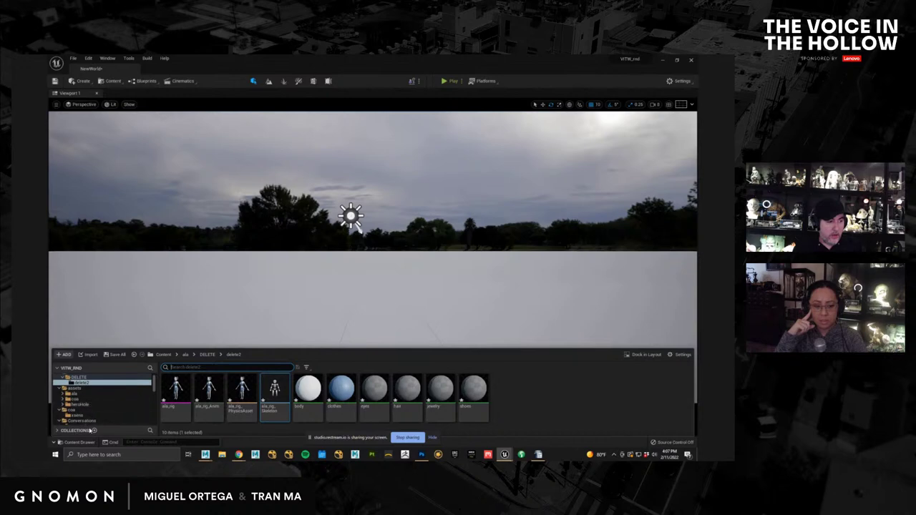
pyautogui.click(87, 420)
pyautogui.doubleClick(175, 390)
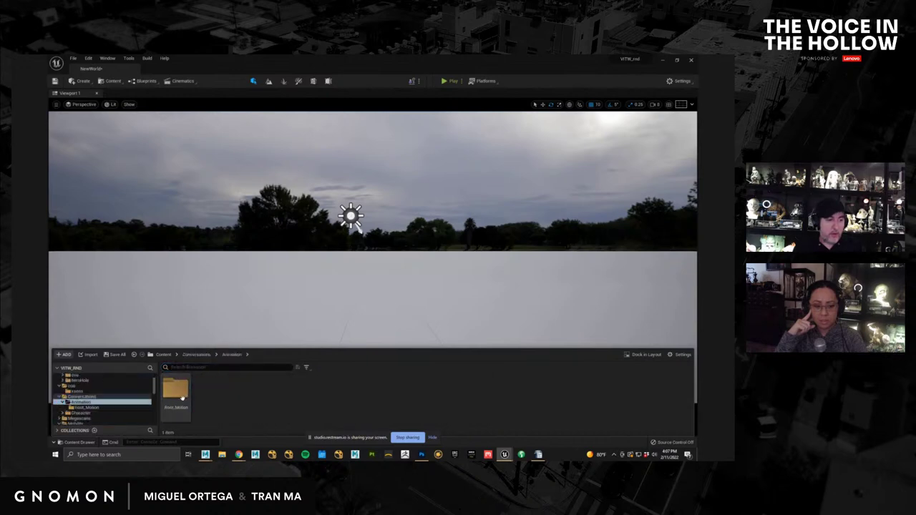
pyautogui.doubleClick(174, 392)
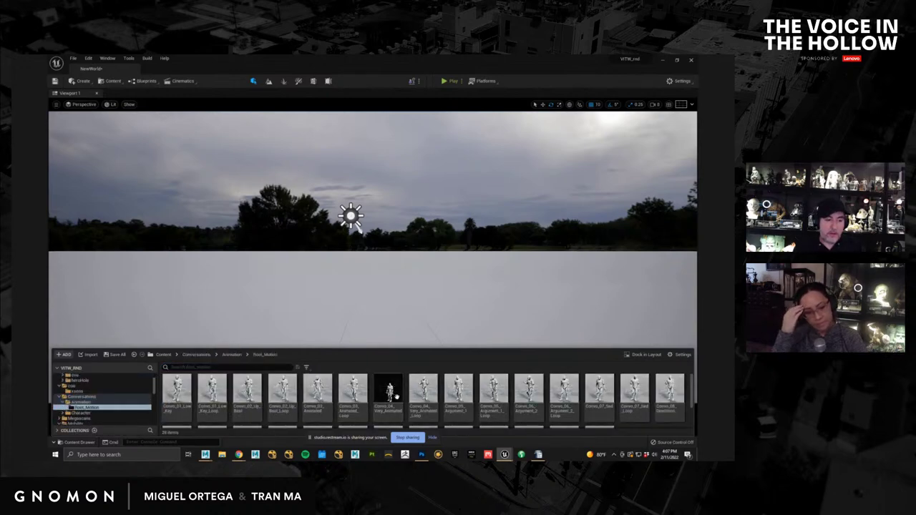
pyautogui.doubleClick(529, 390)
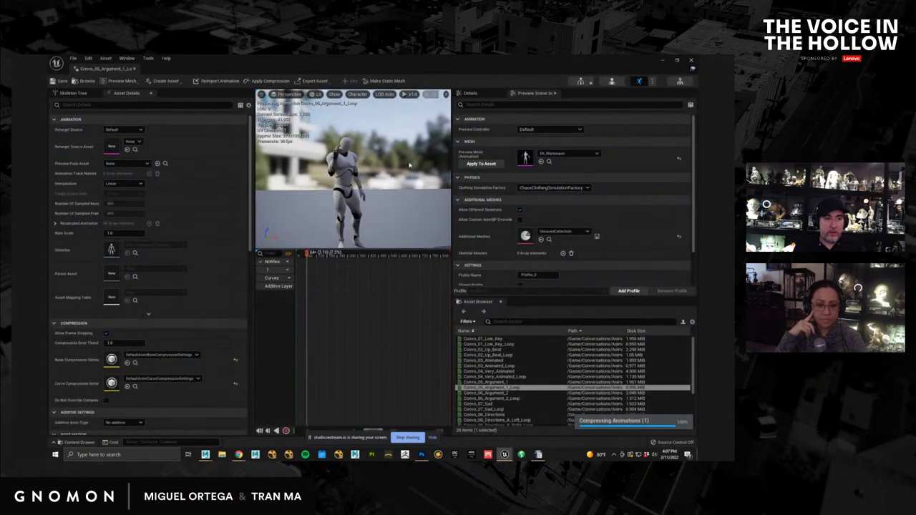
# Step: Close the Convo_05_Argument_1_Loop preview and place the ala_rig character from the delete2 folder in the level
pyautogui.moveTo(383, 250); pyautogui.dragTo(391, 349)
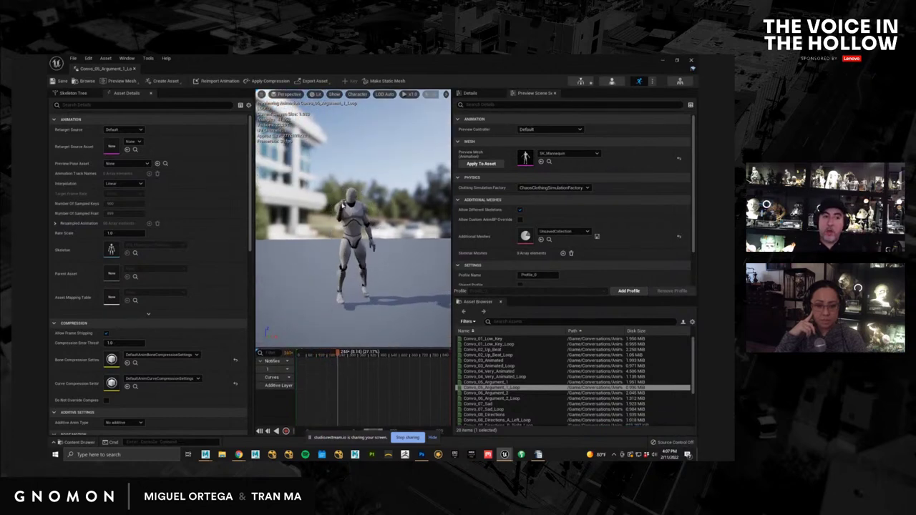
pyautogui.click(691, 60)
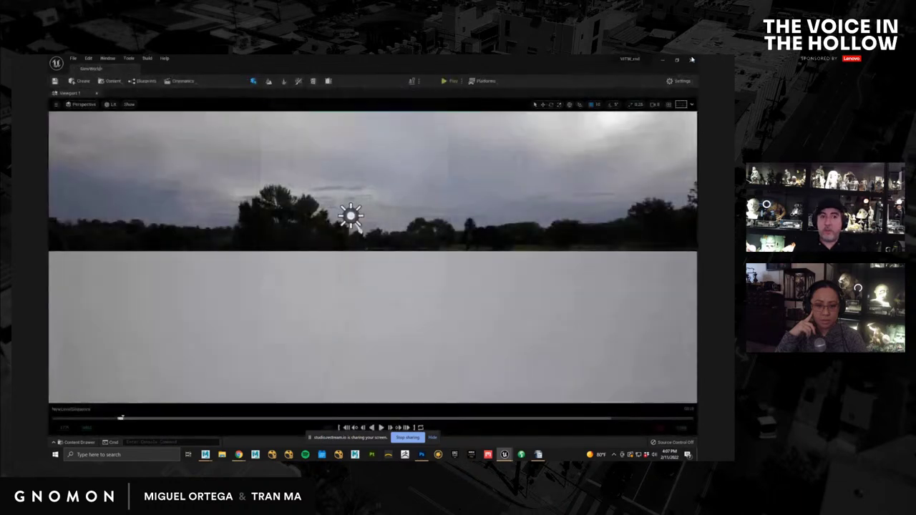
pyautogui.click(79, 442)
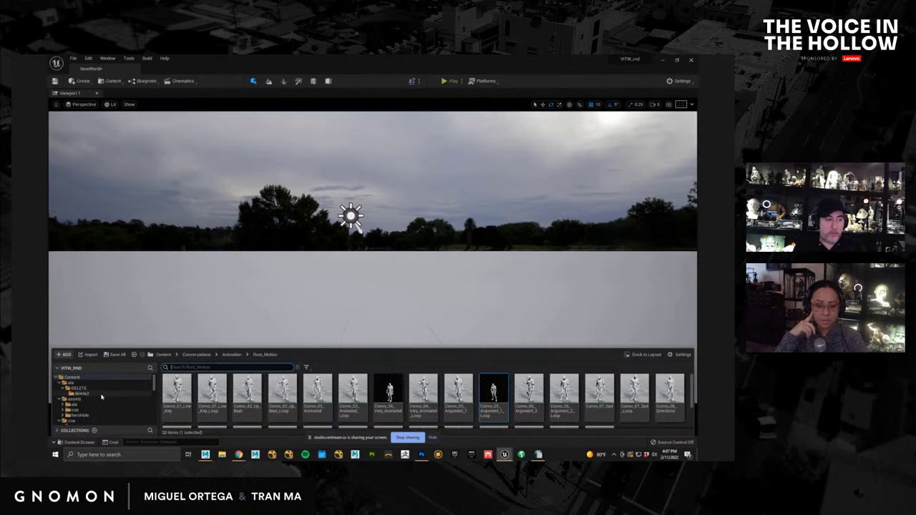
pyautogui.click(102, 395)
pyautogui.moveTo(274, 386); pyautogui.dragTo(368, 344)
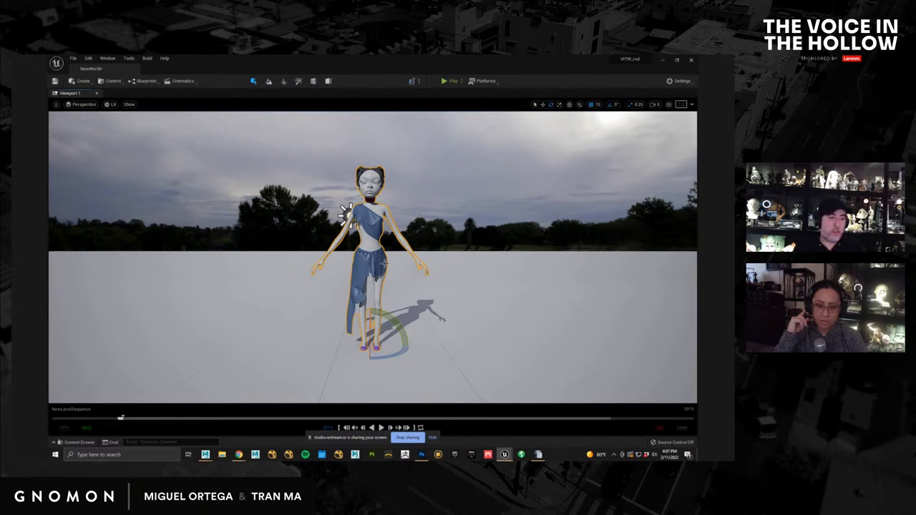
# Step: Open the ala_rig skeleton and display the retargeting options for the bones in its skeleton tree
pyautogui.click(79, 442)
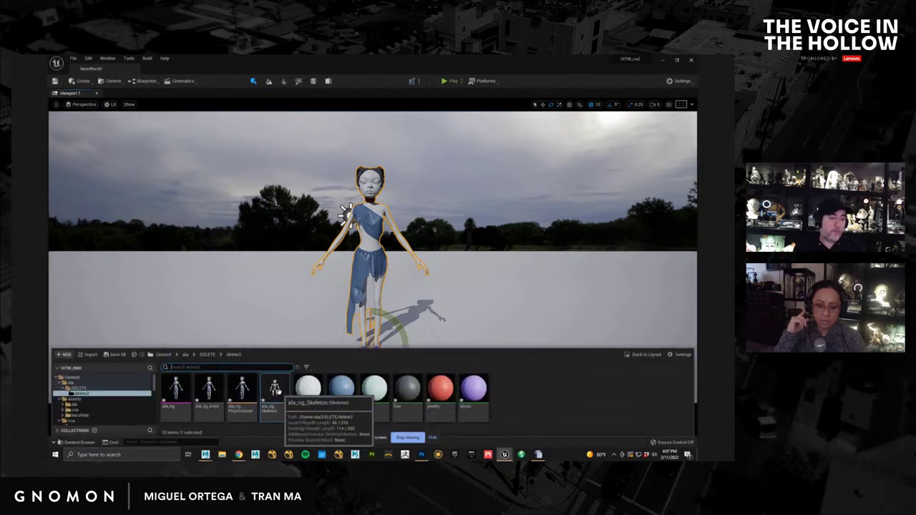
pyautogui.doubleClick(278, 390)
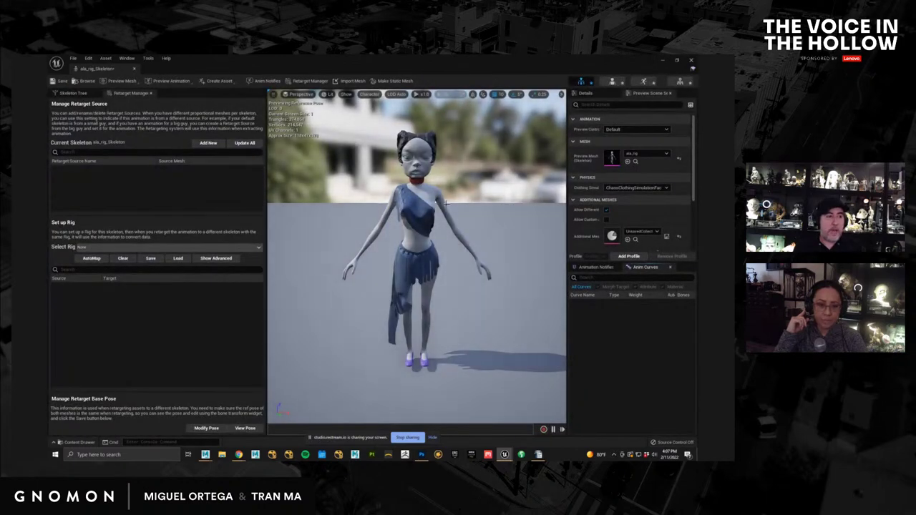
pyautogui.moveTo(417, 306); pyautogui.dragTo(435, 281)
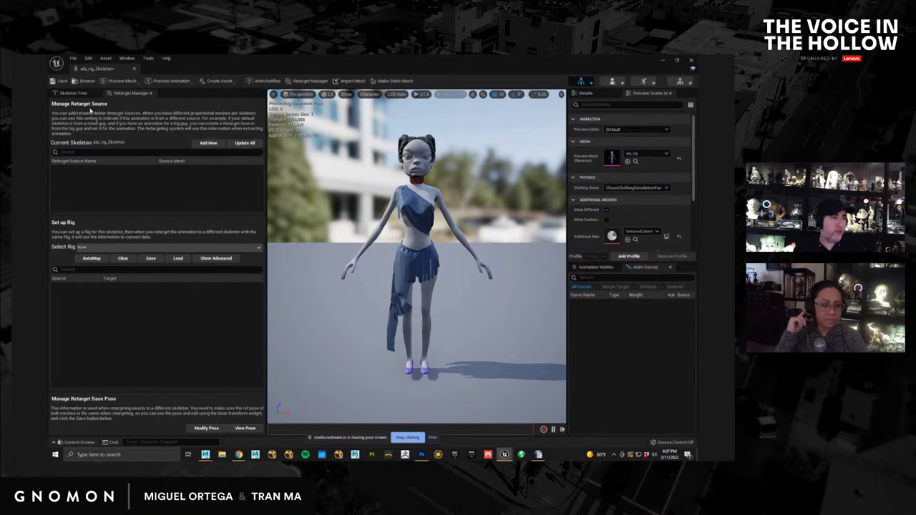
pyautogui.click(84, 93)
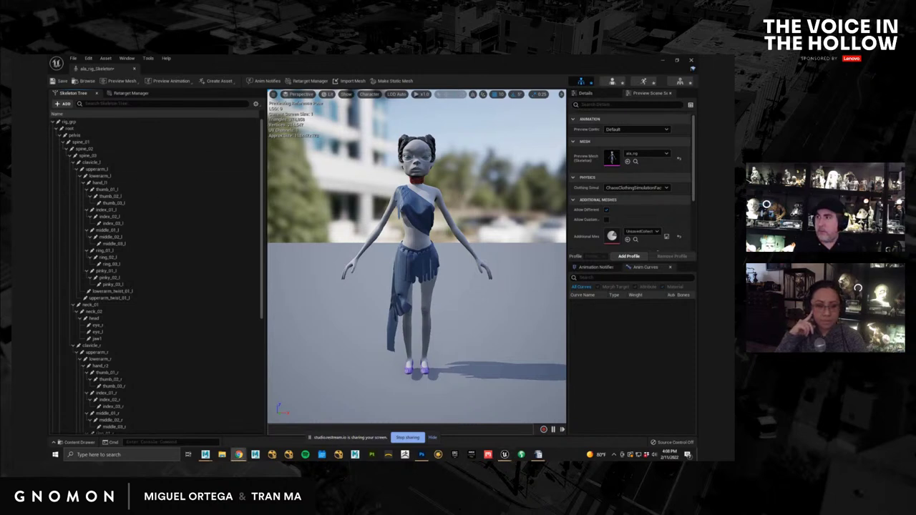
pyautogui.hotkey('alt', 'Tab')
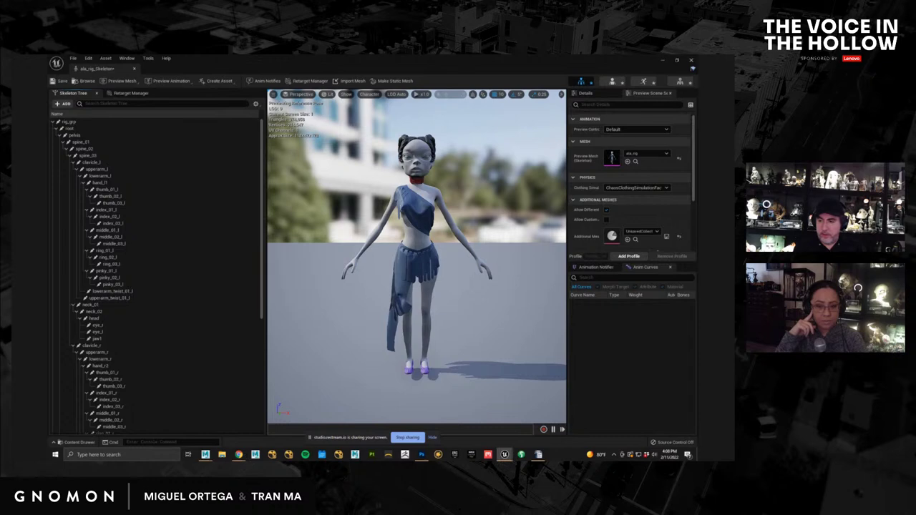
pyautogui.hotkey('alt', 'Tab')
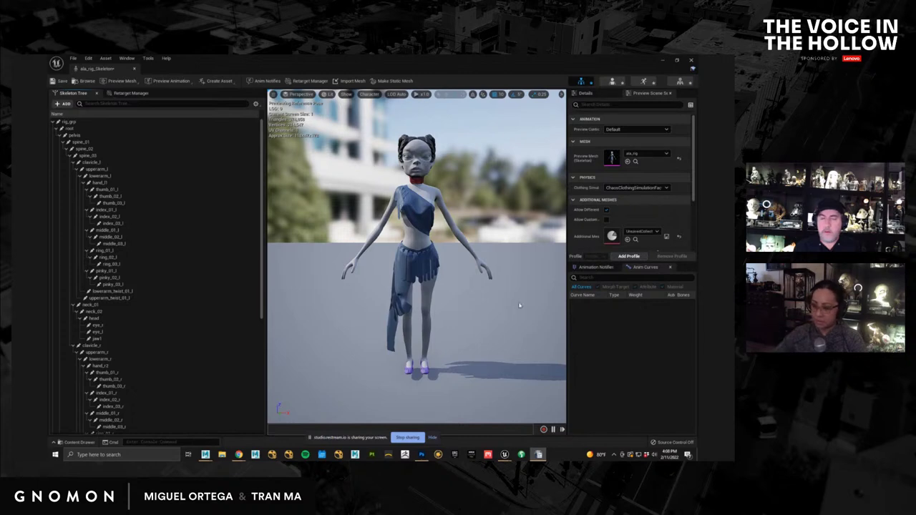
pyautogui.click(96, 143)
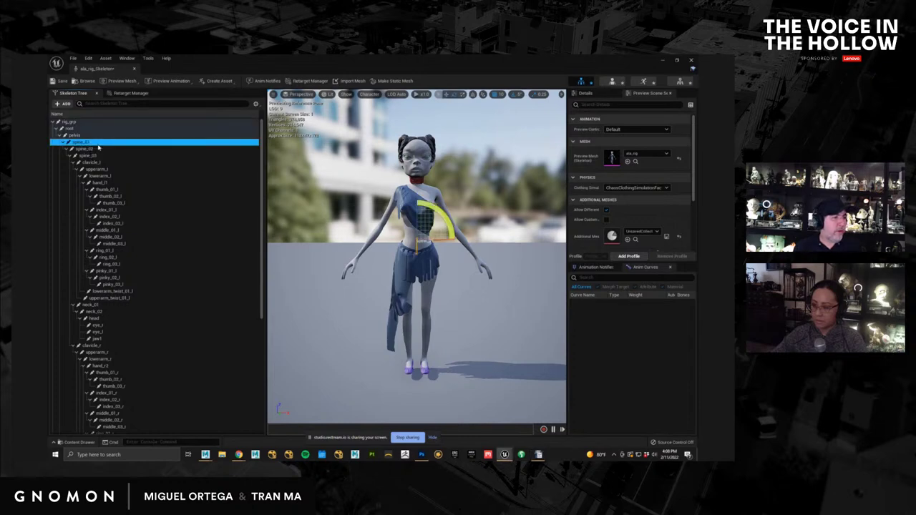
pyautogui.click(258, 104)
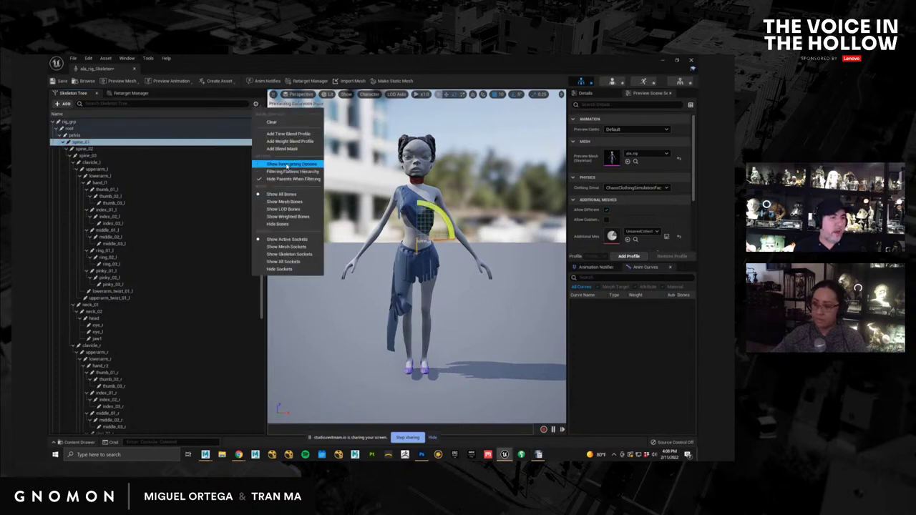
pyautogui.click(292, 164)
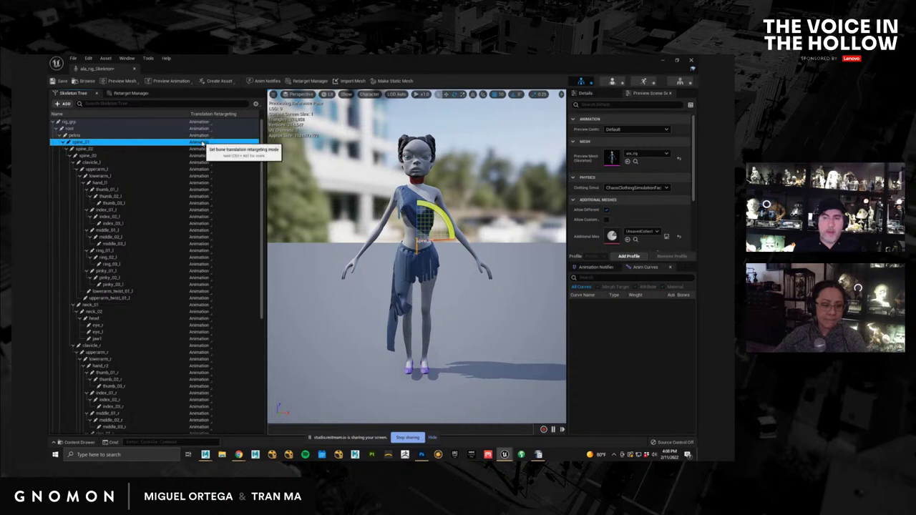
# Step: Recursively set translation retargeting to Skeleton from spine_01 down, and set the pelvis to Animation Scaled
pyautogui.rightClick(204, 144)
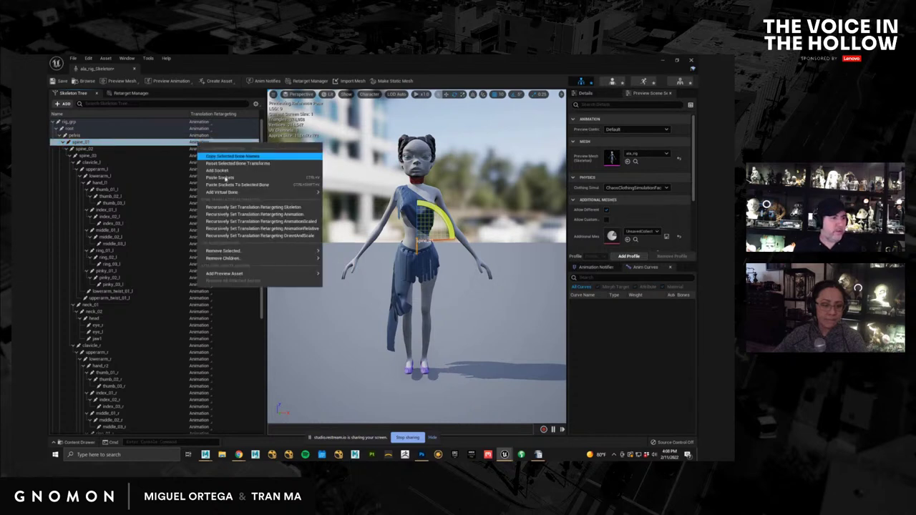
pyautogui.click(280, 208)
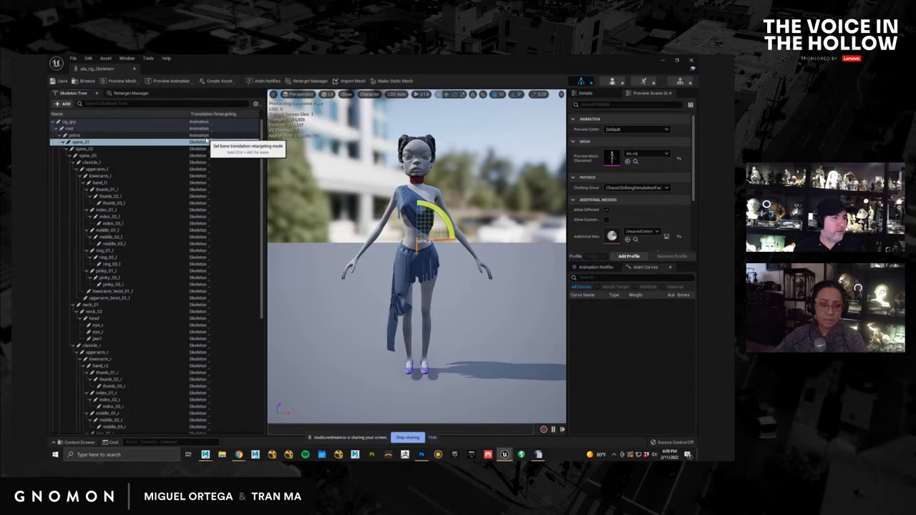
pyautogui.click(207, 142)
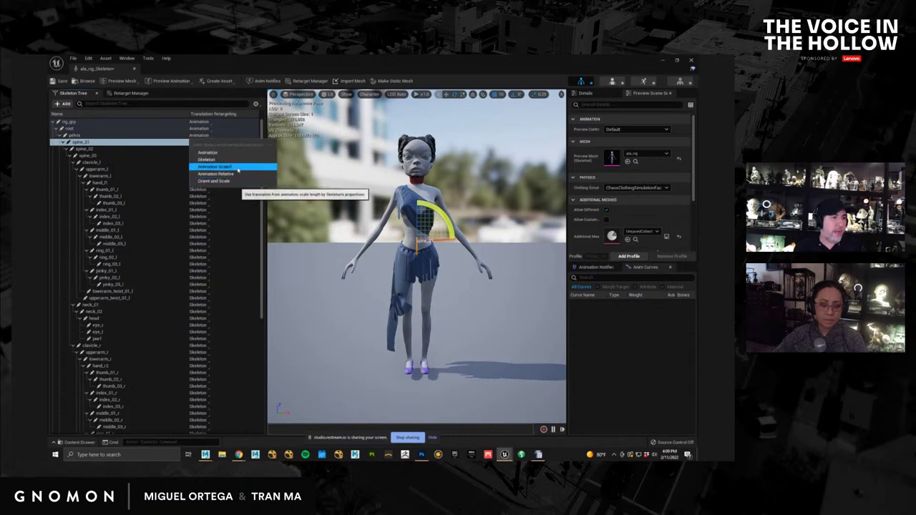
pyautogui.click(238, 169)
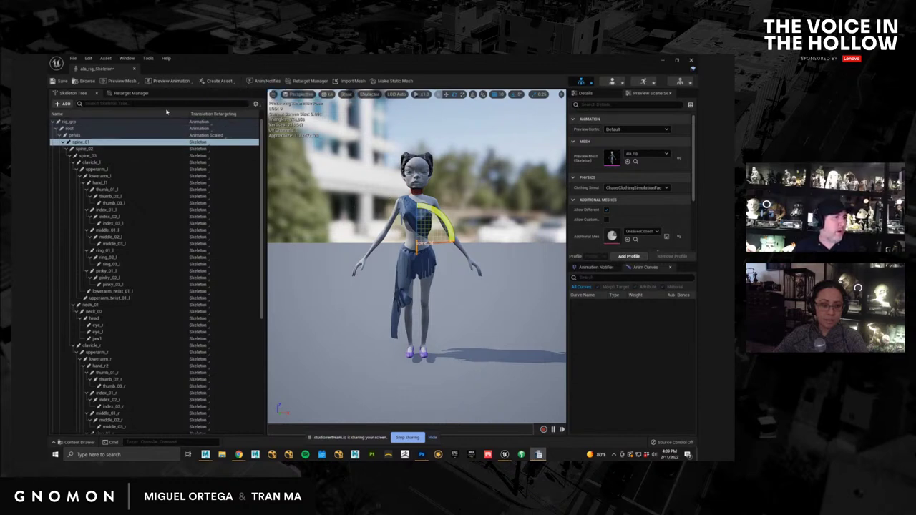
# Step: Add the ala_rig mesh as a retarget source for the skeleton in the Retarget Manager, keeping its name
pyautogui.click(314, 81)
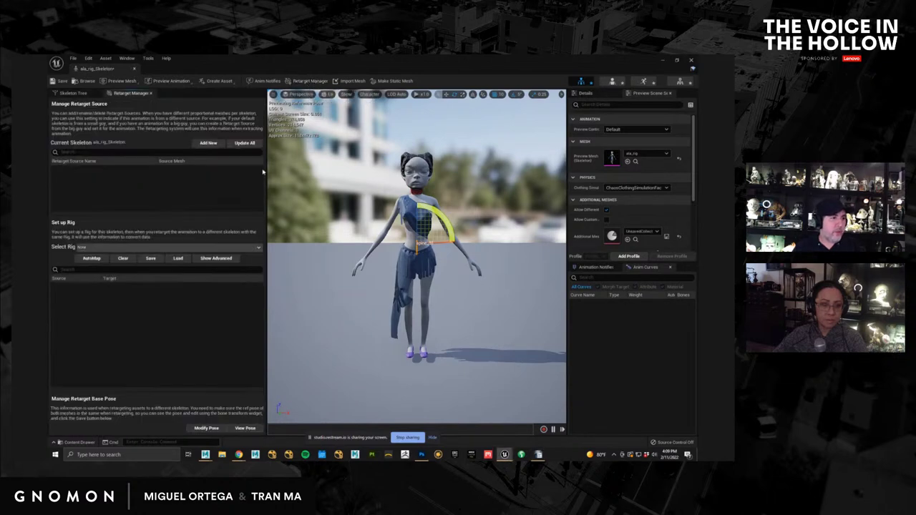
pyautogui.click(208, 143)
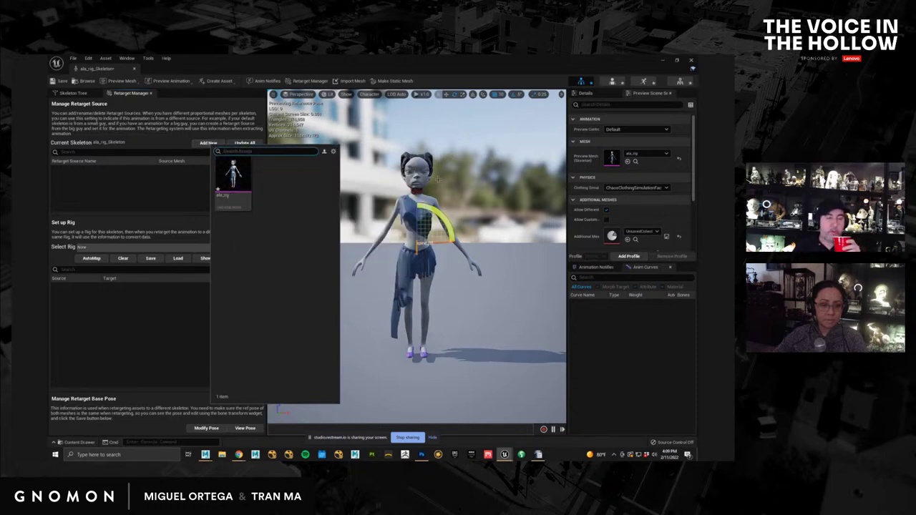
pyautogui.click(233, 175)
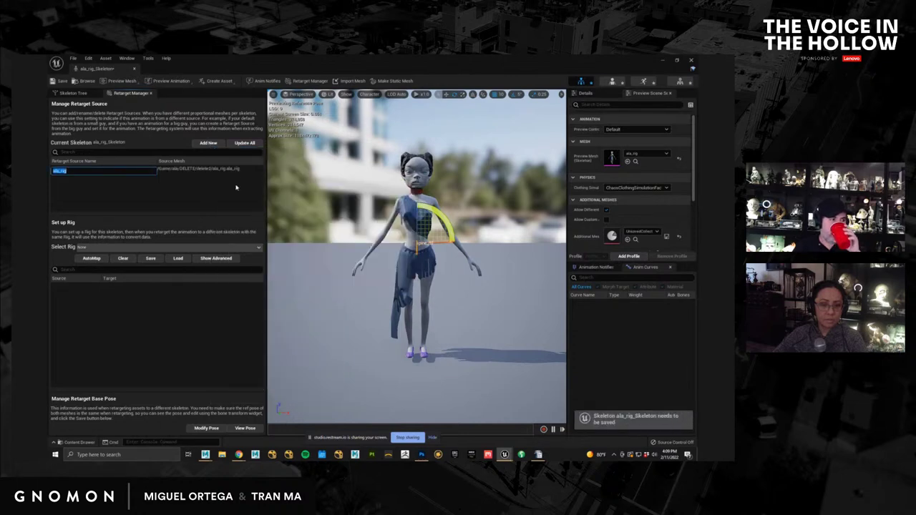
pyautogui.click(236, 190)
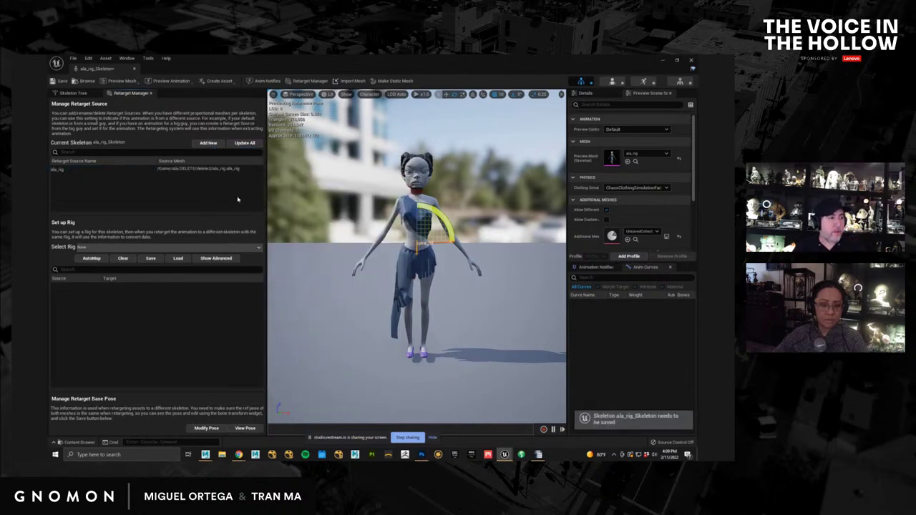
pyautogui.click(143, 170)
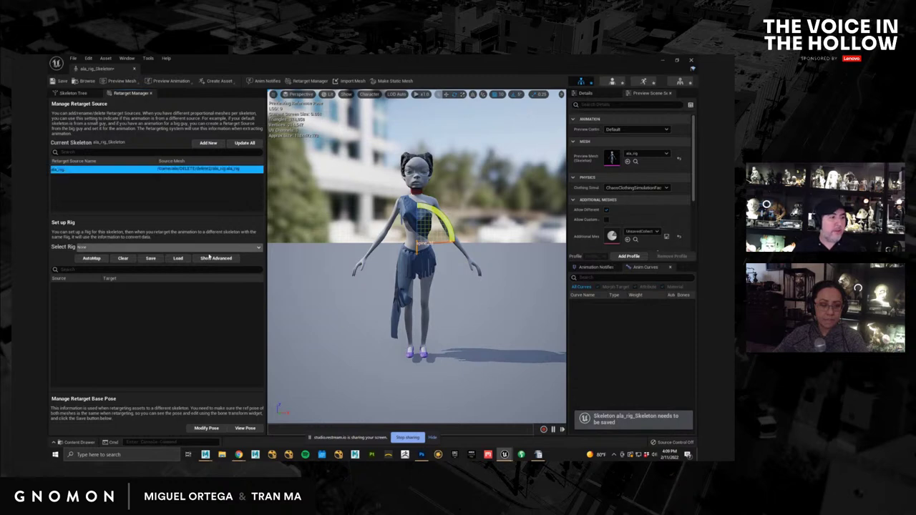
# Step: Try to add the ala_rig mesh as a retarget source a second time
pyautogui.click(129, 248)
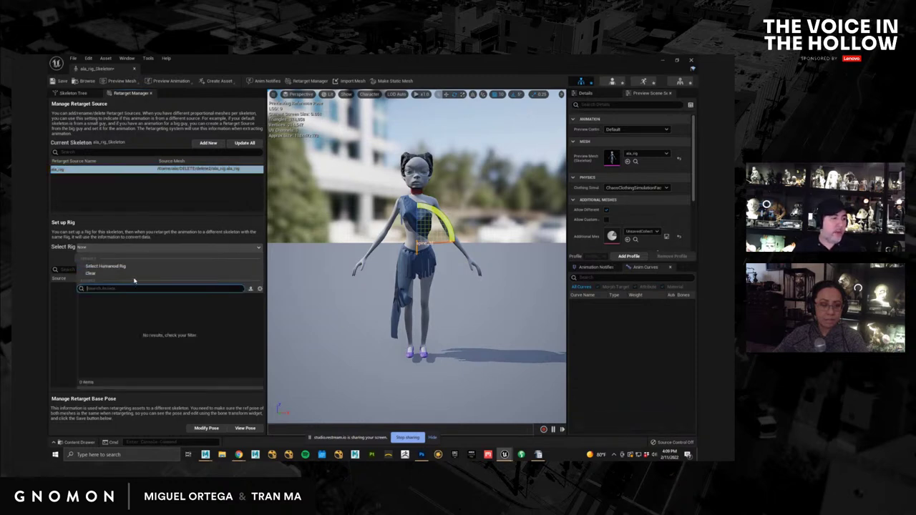
pyautogui.click(143, 204)
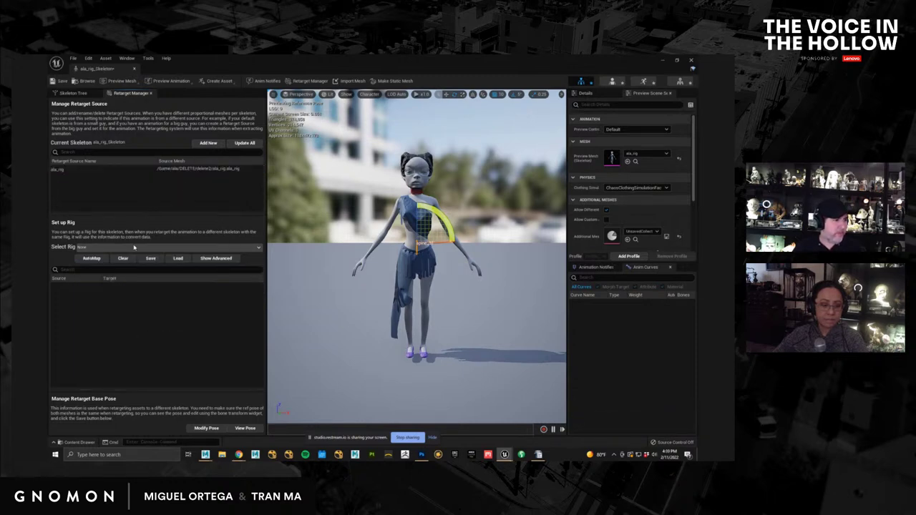
pyautogui.click(208, 145)
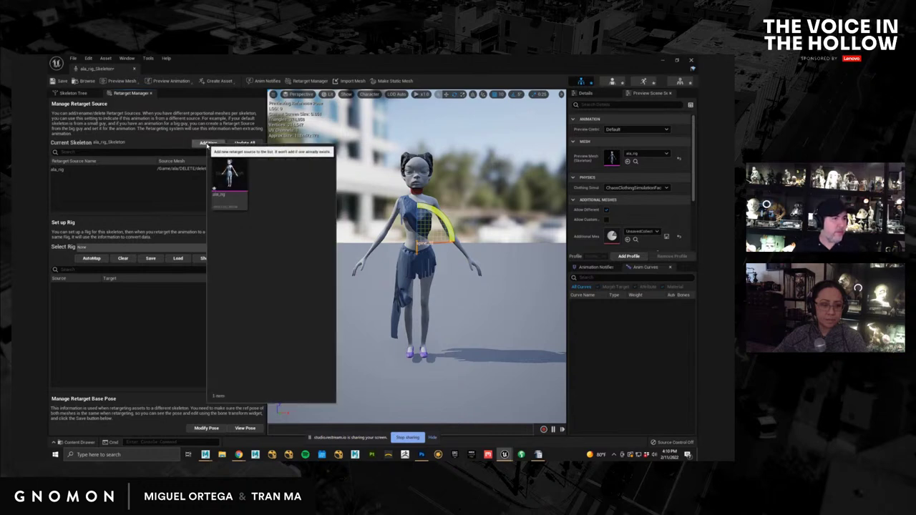
pyautogui.click(227, 179)
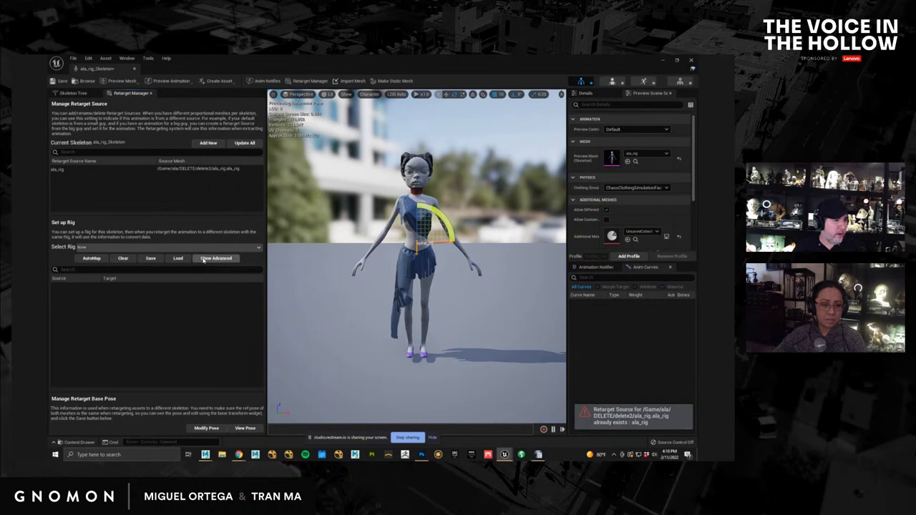
# Step: Assign the Humanoid rig to the ala_rig skeleton and review its bone mapping
pyautogui.click(136, 248)
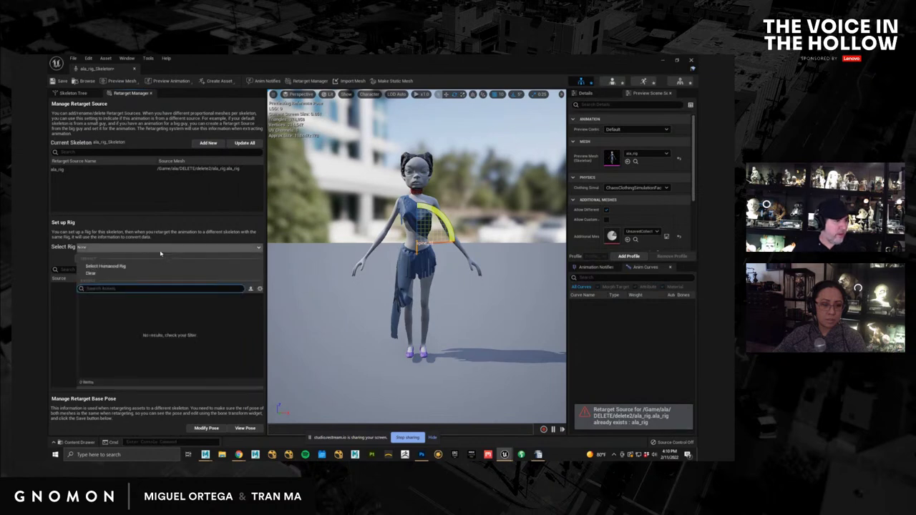
pyautogui.click(124, 266)
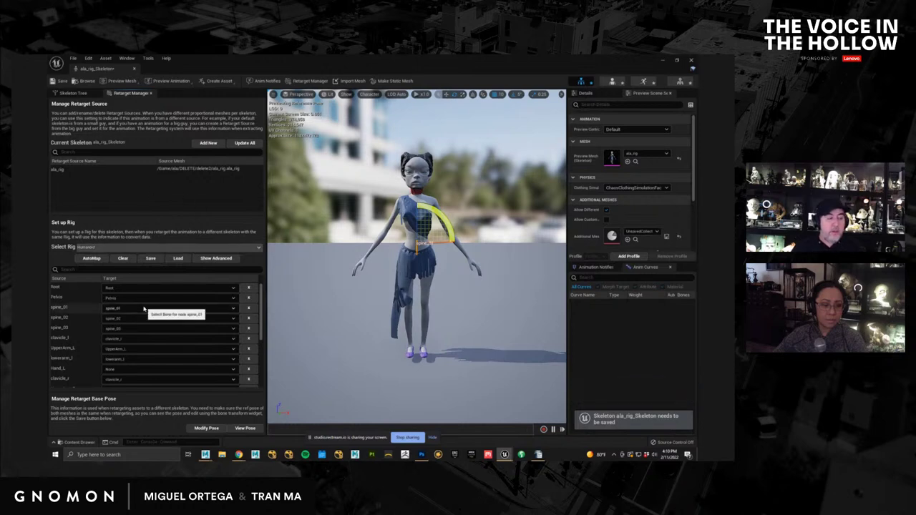
pyautogui.scroll(-1, 165, 306)
pyautogui.scroll(1, 166, 306)
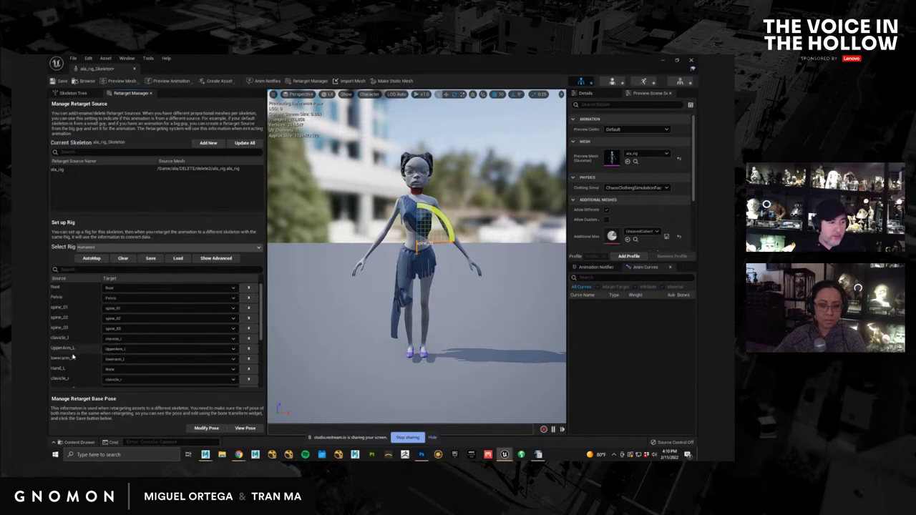
# Step: Map the rig's unassigned Hand_L node to the skeleton's left hand bone
pyautogui.scroll(-1, 86, 354)
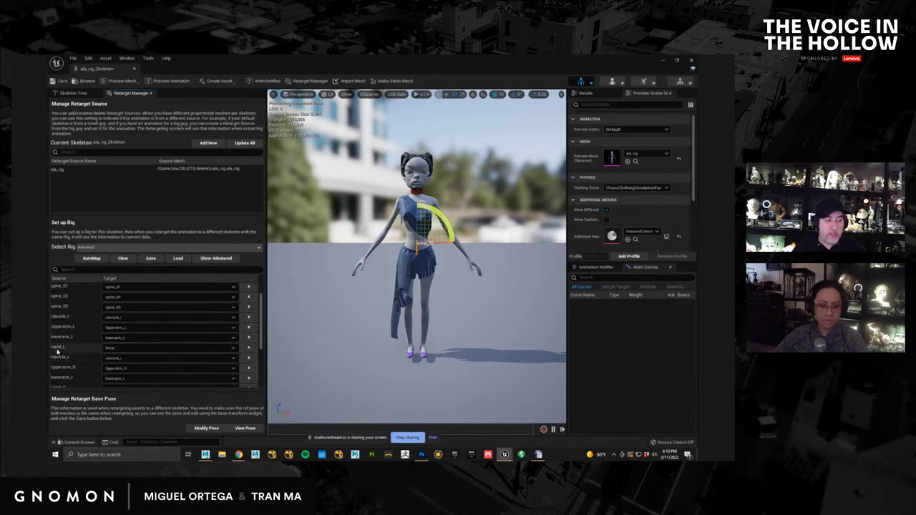
pyautogui.click(129, 350)
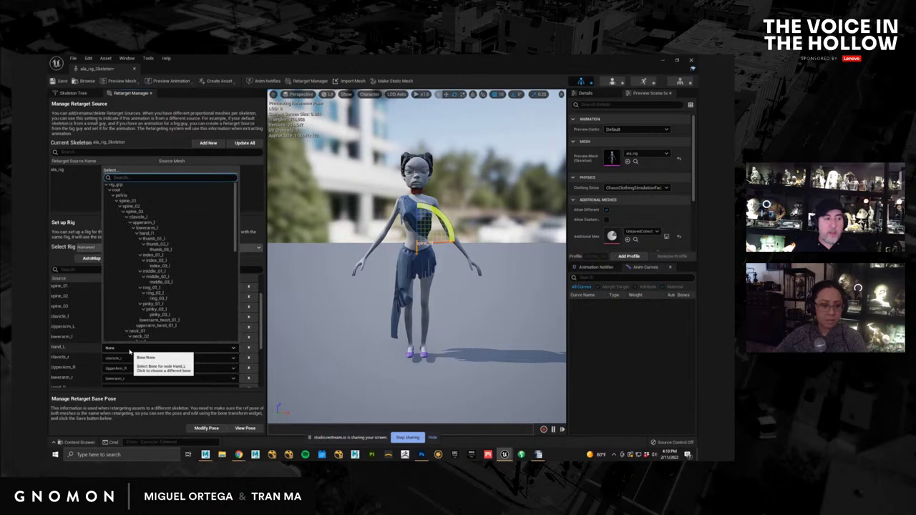
pyautogui.scroll(-2, 176, 294)
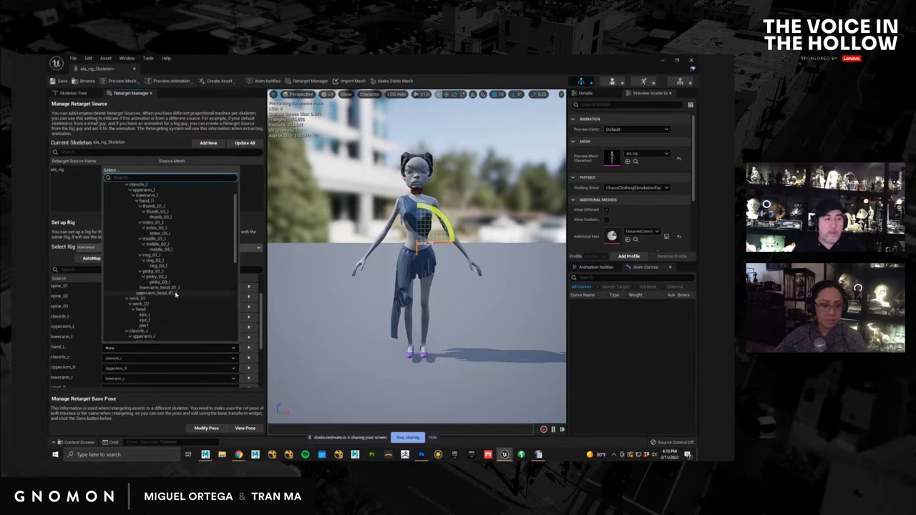
pyautogui.scroll(2, 175, 294)
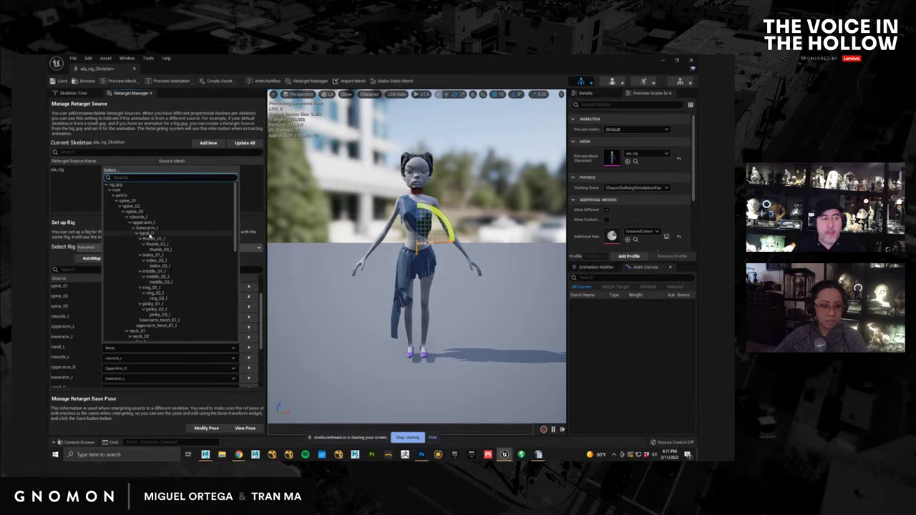
pyautogui.click(153, 234)
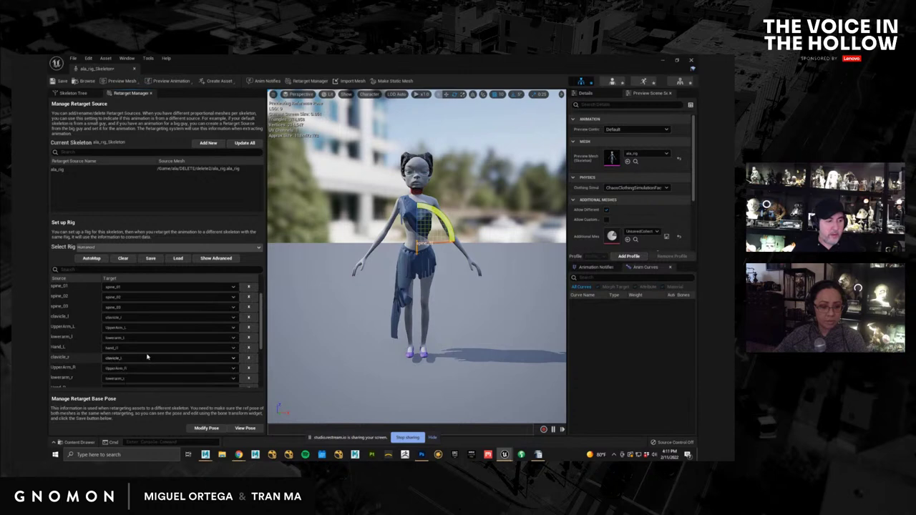
pyautogui.scroll(-1, 148, 357)
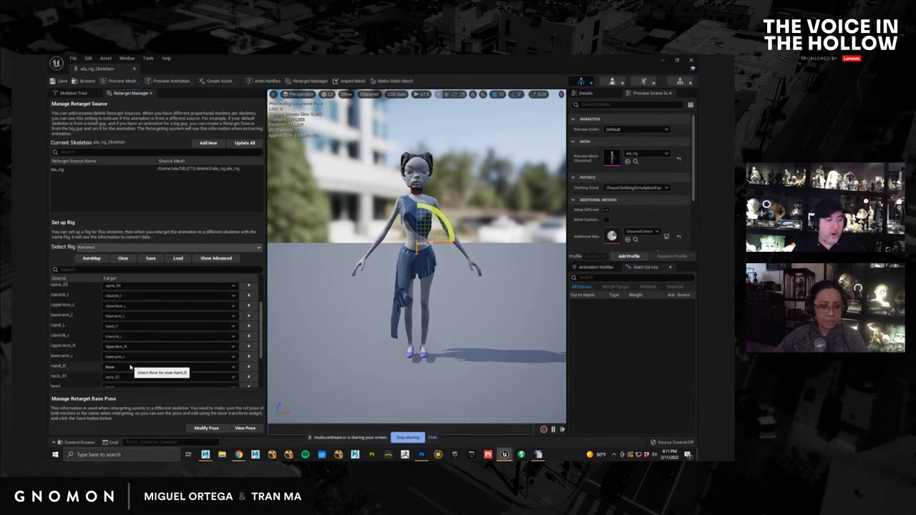
# Step: Map the rig's unassigned Hand_R node to the skeleton's right hand bone and review the remaining base mappings
pyautogui.click(130, 367)
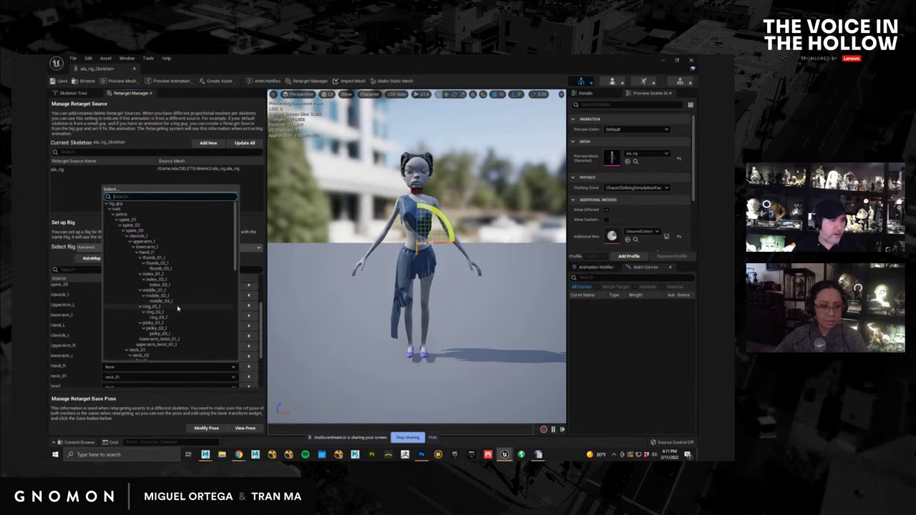
pyautogui.scroll(-4, 177, 307)
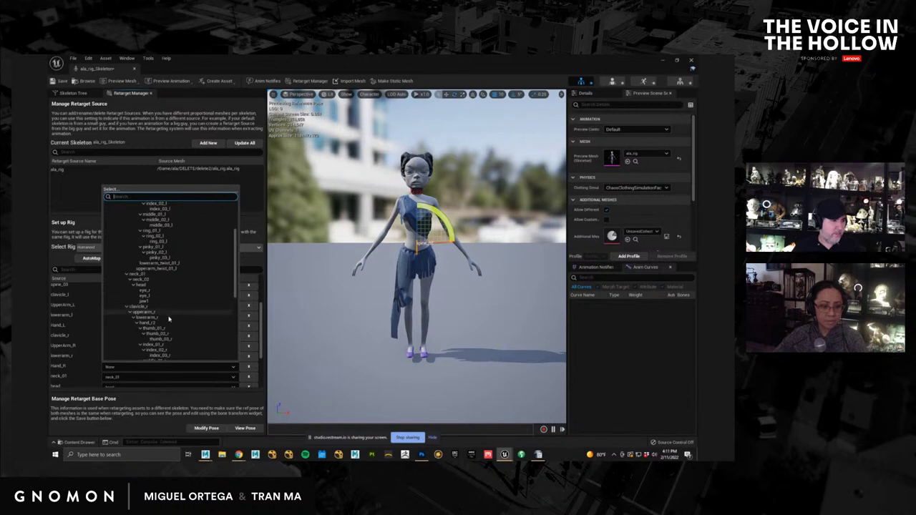
pyautogui.click(146, 323)
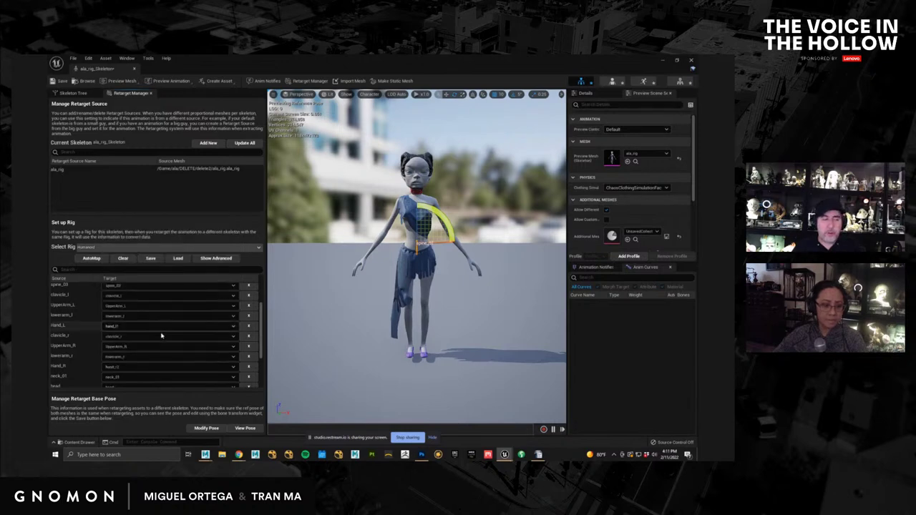
pyautogui.scroll(-2, 160, 339)
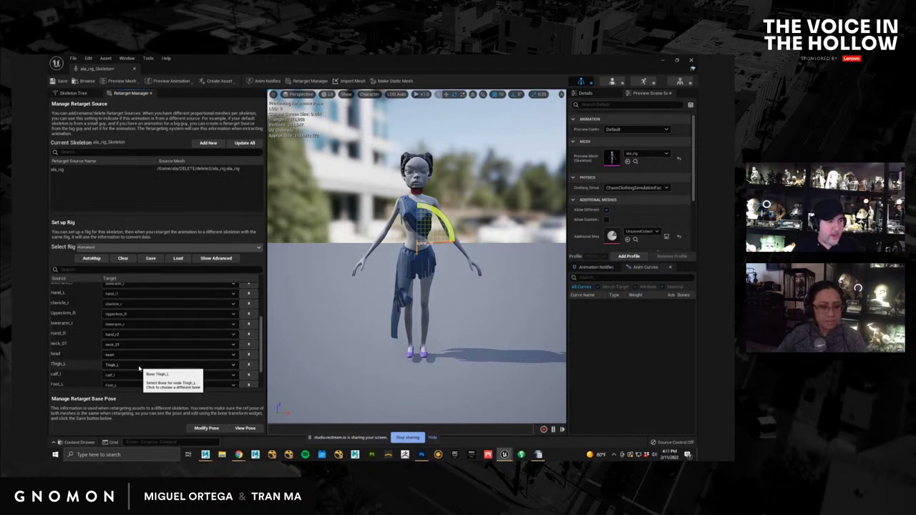
pyautogui.scroll(-2, 143, 372)
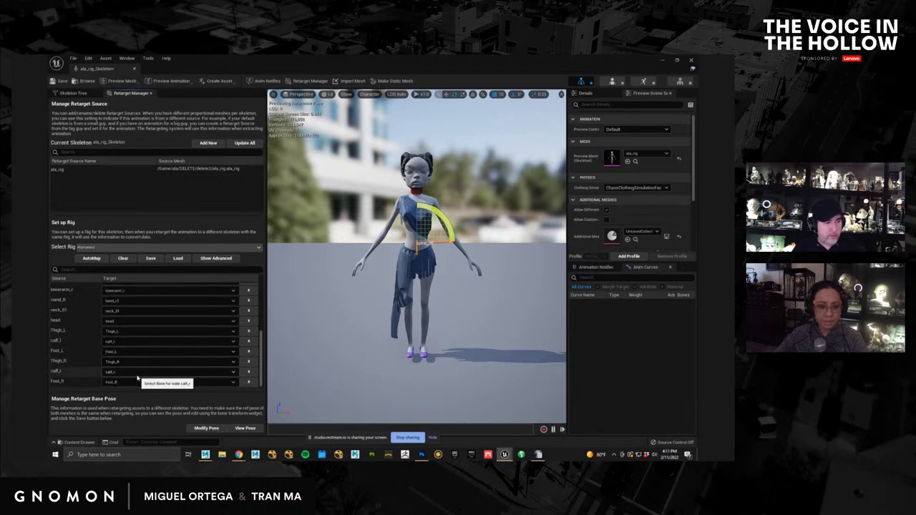
pyautogui.scroll(5, 138, 387)
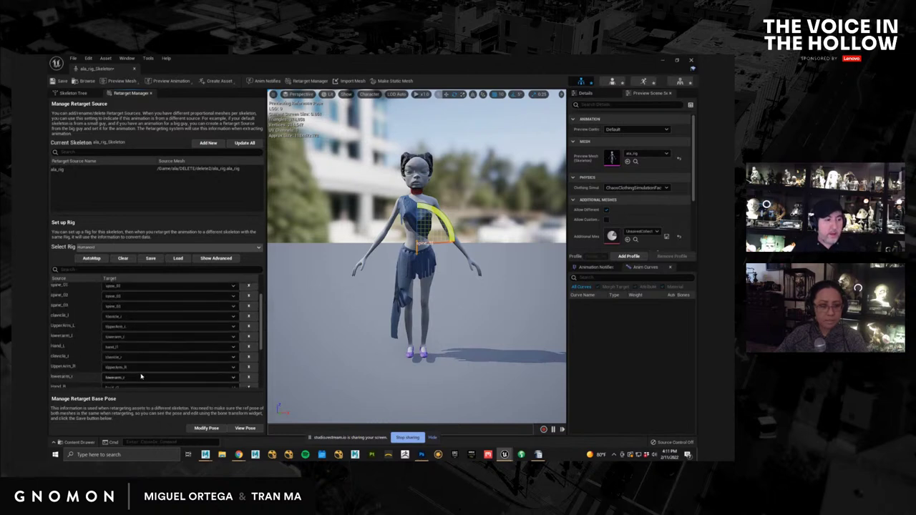
pyautogui.scroll(-5, 146, 372)
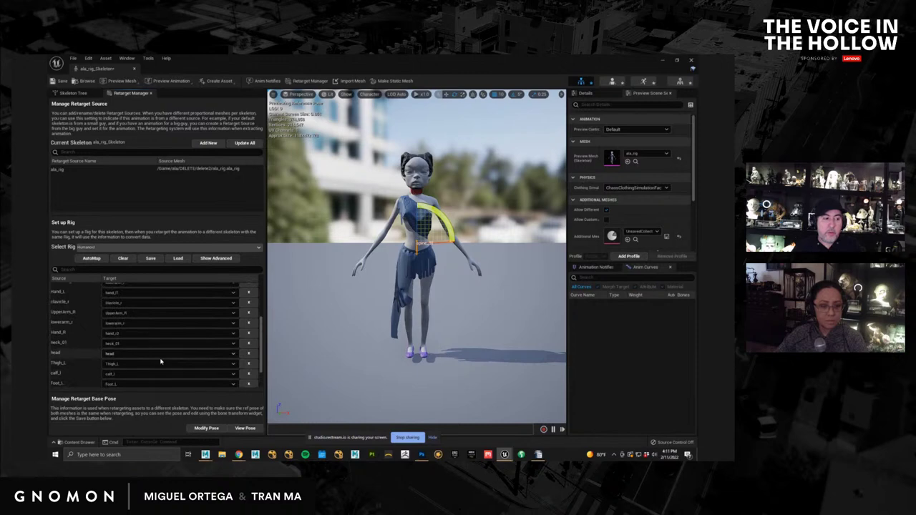
# Step: Show the advanced rig nodes and clear the bone mappings of the arm, calf and thigh twist nodes and both ball nodes
pyautogui.click(216, 258)
pyautogui.scroll(-2, 207, 354)
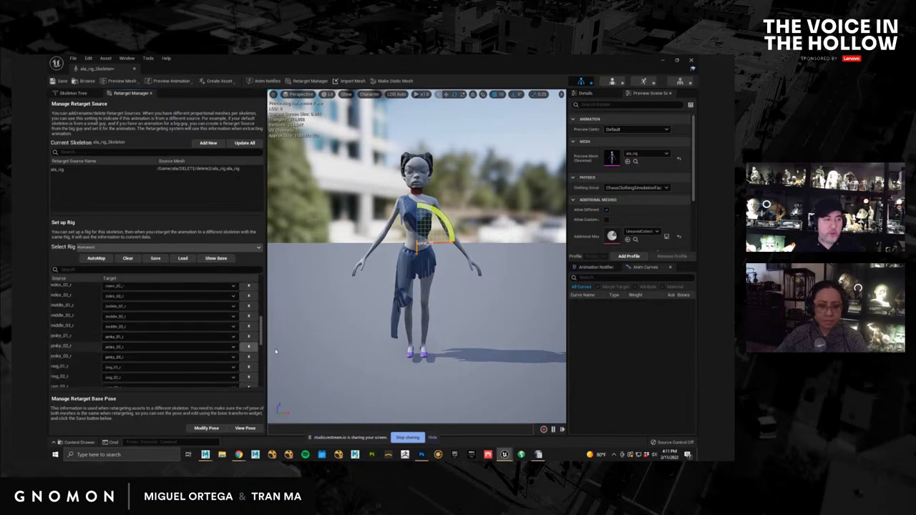
pyautogui.moveTo(262, 336); pyautogui.dragTo(264, 278)
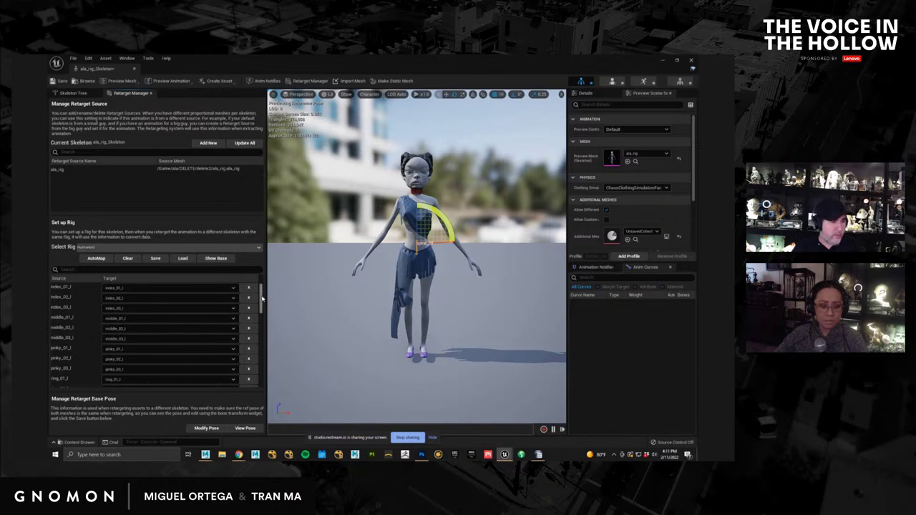
pyautogui.moveTo(261, 297); pyautogui.dragTo(259, 314)
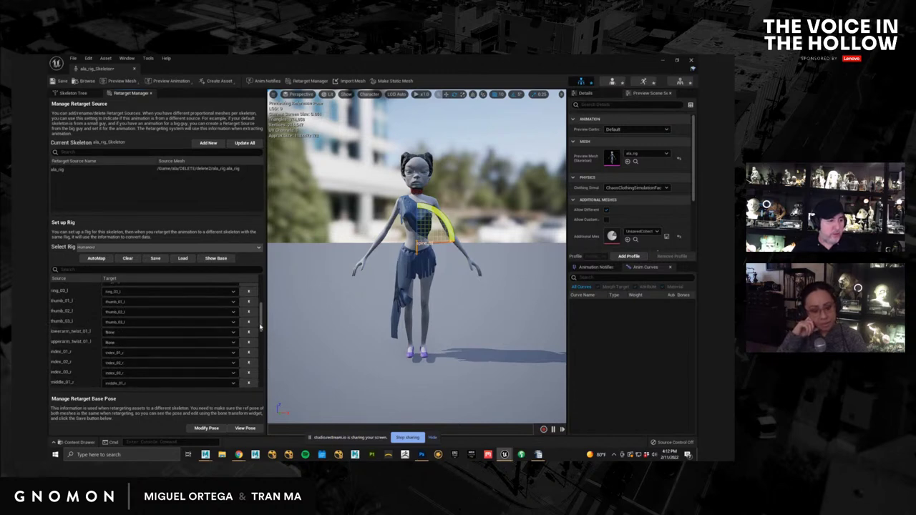
pyautogui.moveTo(262, 327); pyautogui.dragTo(265, 356)
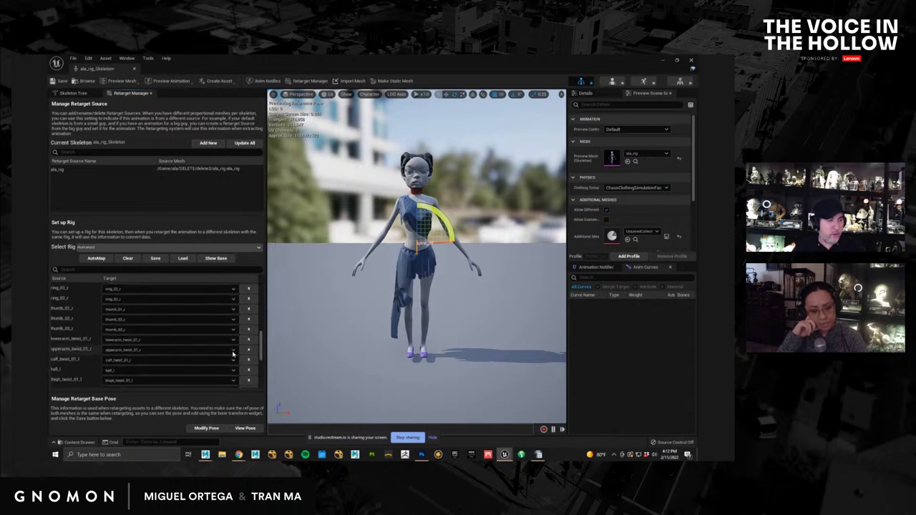
pyautogui.click(249, 341)
pyautogui.scroll(-1, 249, 351)
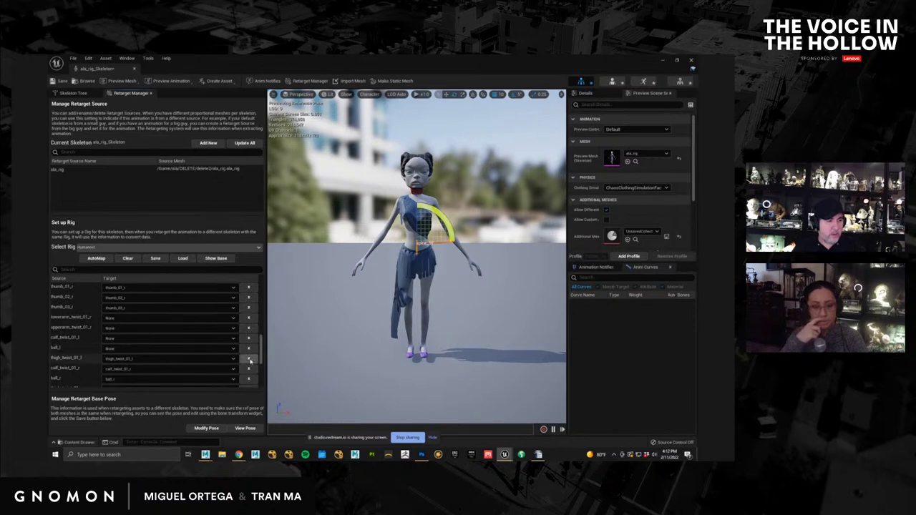
pyautogui.scroll(-1, 248, 365)
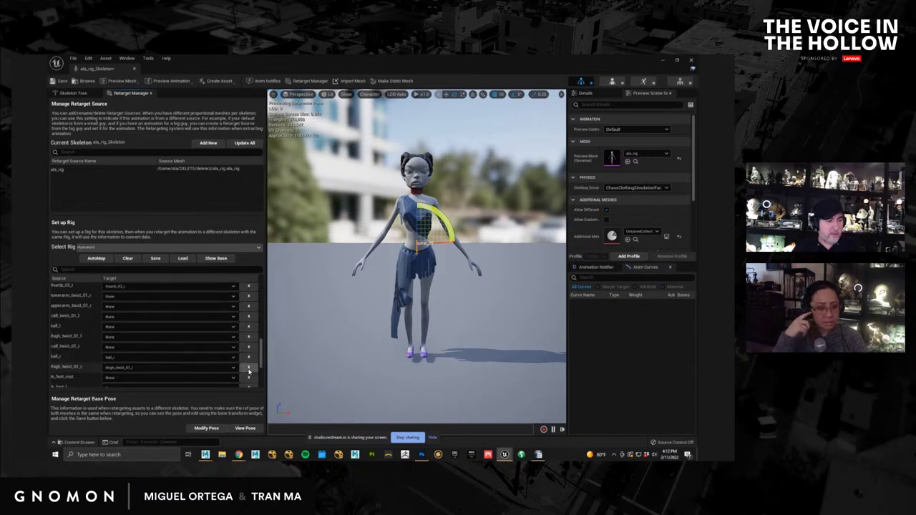
pyautogui.scroll(-5, 250, 369)
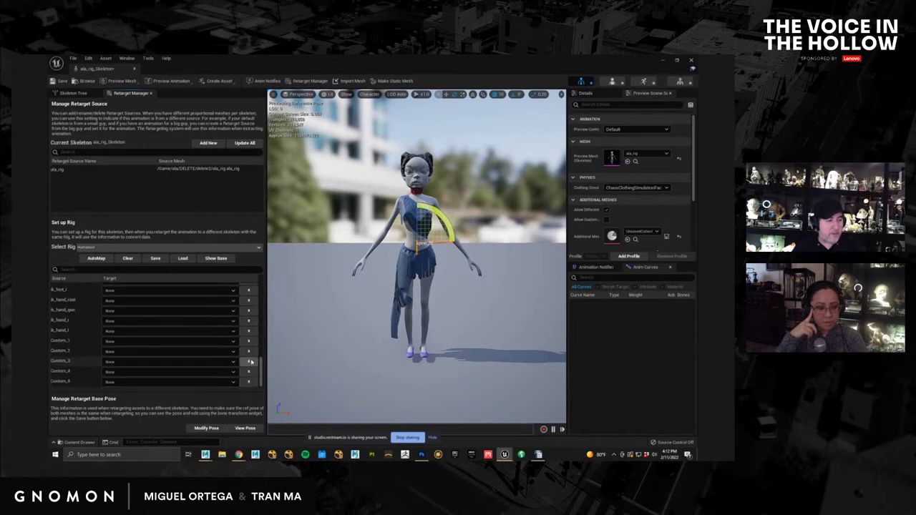
# Step: Examine the advanced bone mapping of the finger, twist and IK nodes on both sides of the rig
pyautogui.scroll(4, 250, 362)
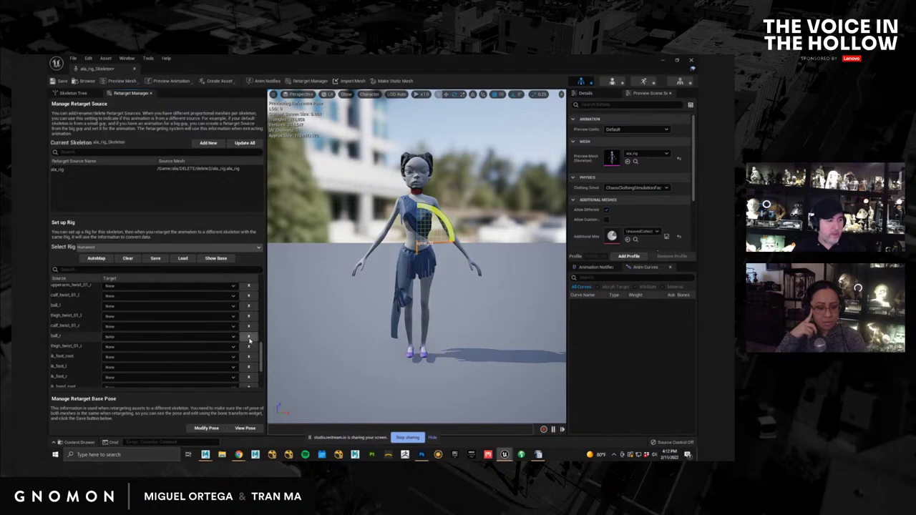
pyautogui.scroll(3, 249, 345)
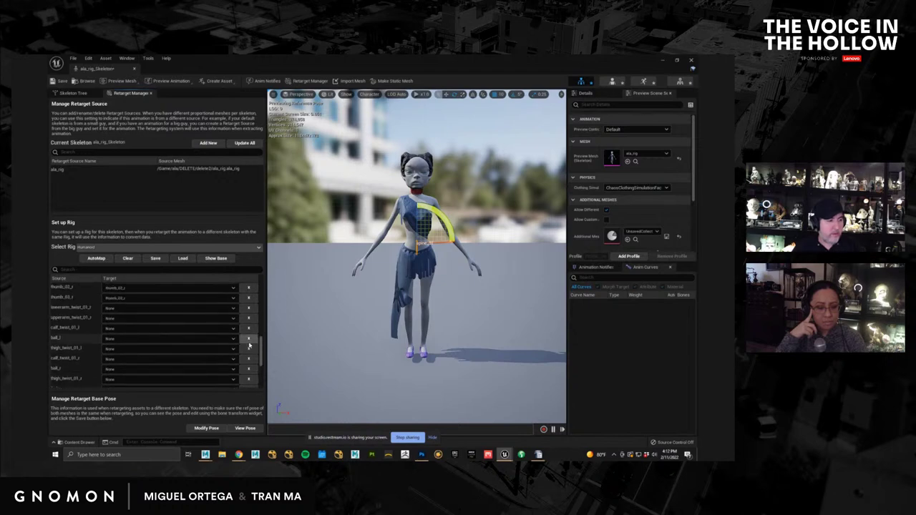
pyautogui.scroll(3, 249, 345)
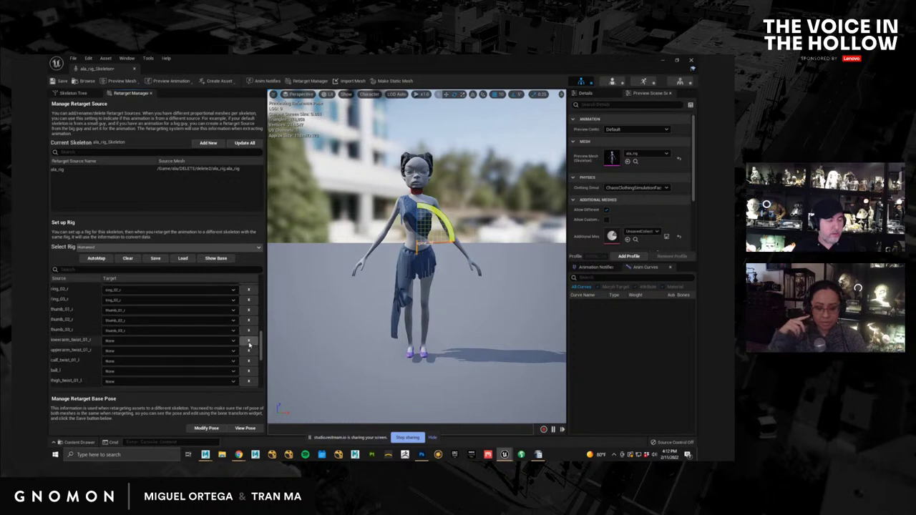
pyautogui.scroll(1, 249, 345)
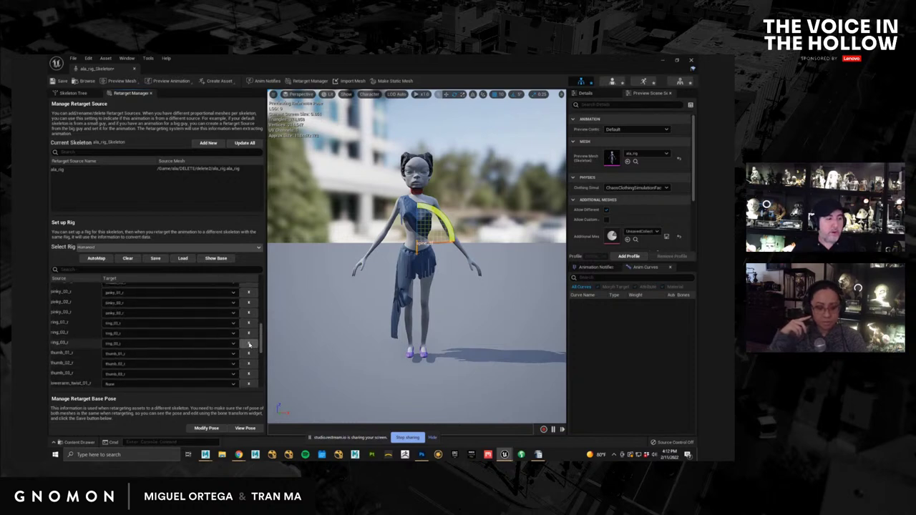
pyautogui.scroll(1, 249, 345)
pyautogui.scroll(2, 248, 346)
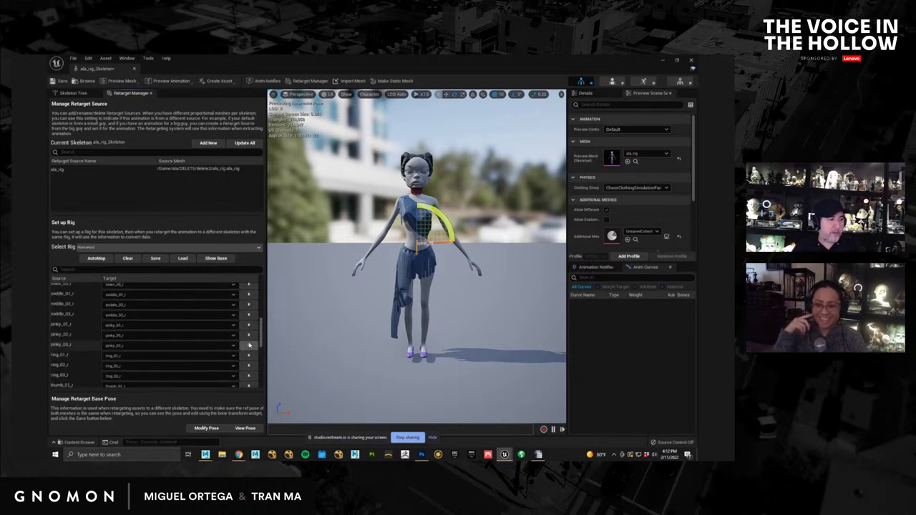
pyautogui.scroll(5, 248, 346)
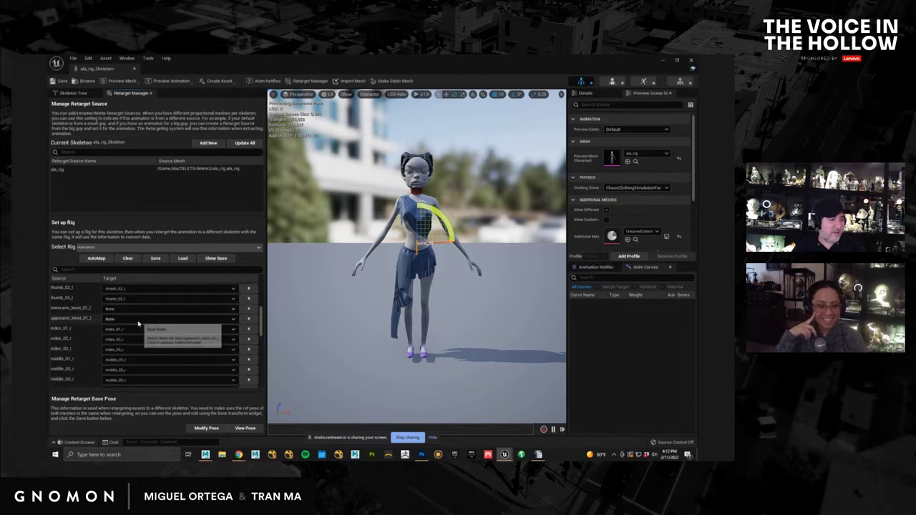
pyautogui.scroll(2, 138, 323)
pyautogui.scroll(3, 138, 323)
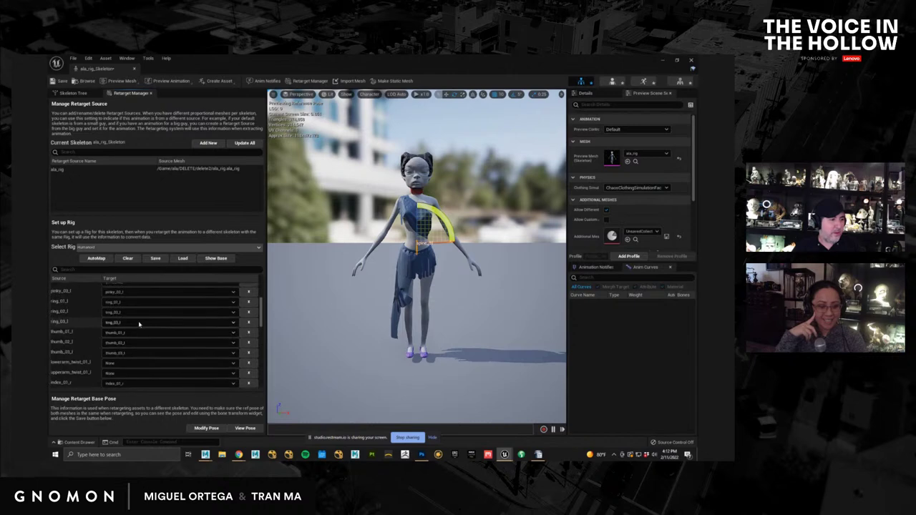
pyautogui.scroll(2, 139, 324)
pyautogui.scroll(1, 139, 326)
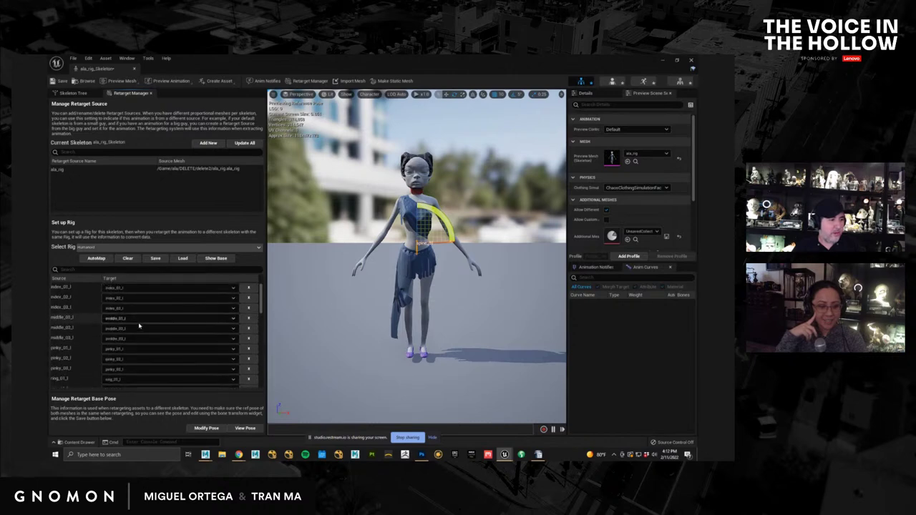
pyautogui.scroll(-6, 179, 333)
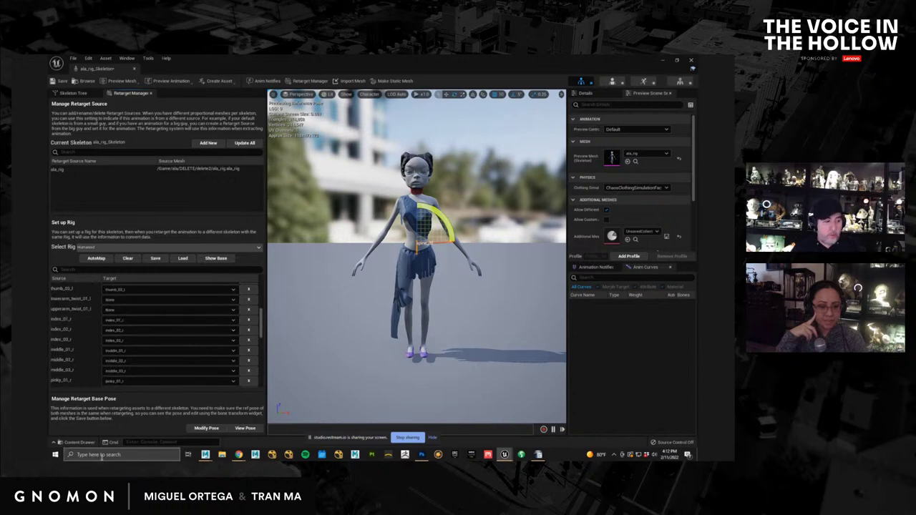
# Step: Open the Convo_04_Very_Animated sequence from the Conversations/Animation/Root_Motion folder and scrub through its opening frames
pyautogui.click(79, 442)
pyautogui.scroll(-1, 97, 390)
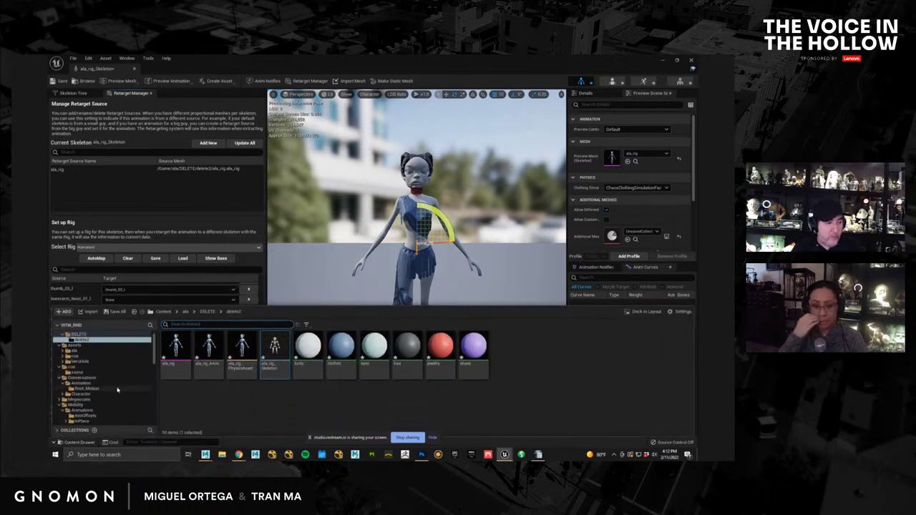
pyautogui.click(83, 377)
pyautogui.doubleClick(187, 352)
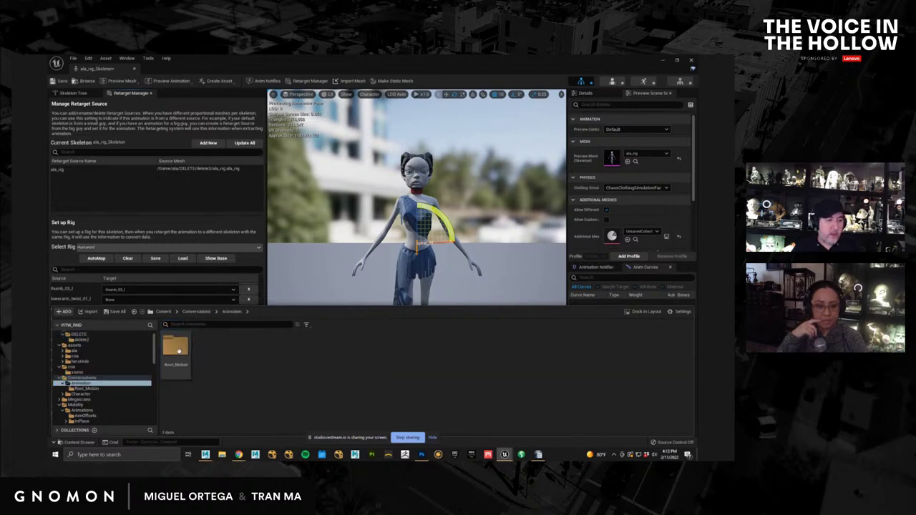
pyautogui.doubleClick(180, 348)
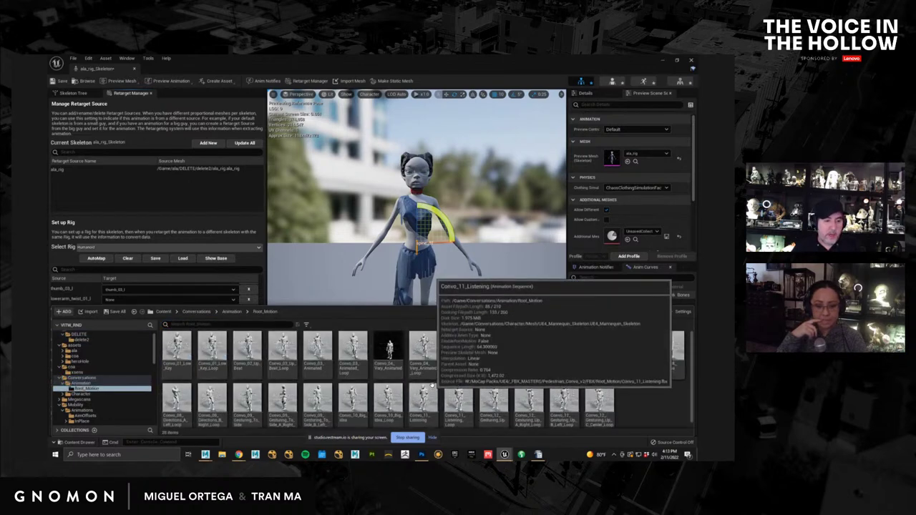
pyautogui.doubleClick(386, 356)
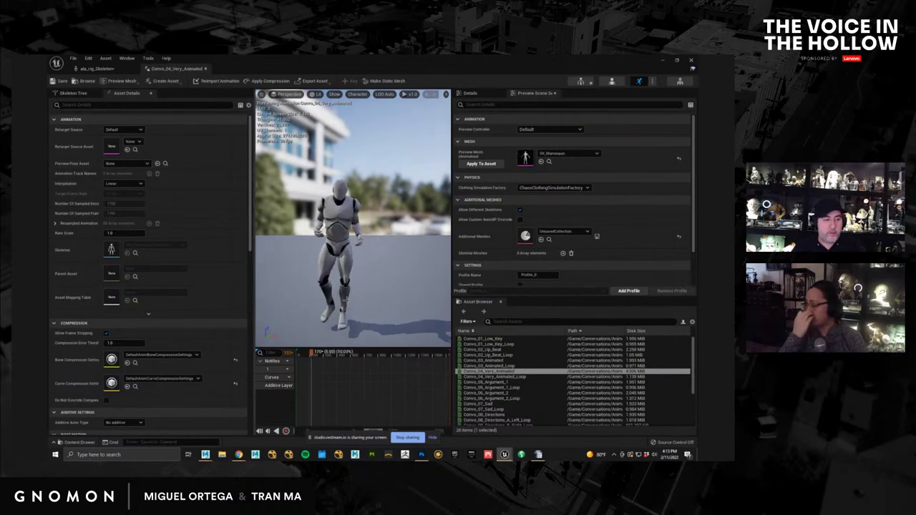
pyautogui.click(309, 357)
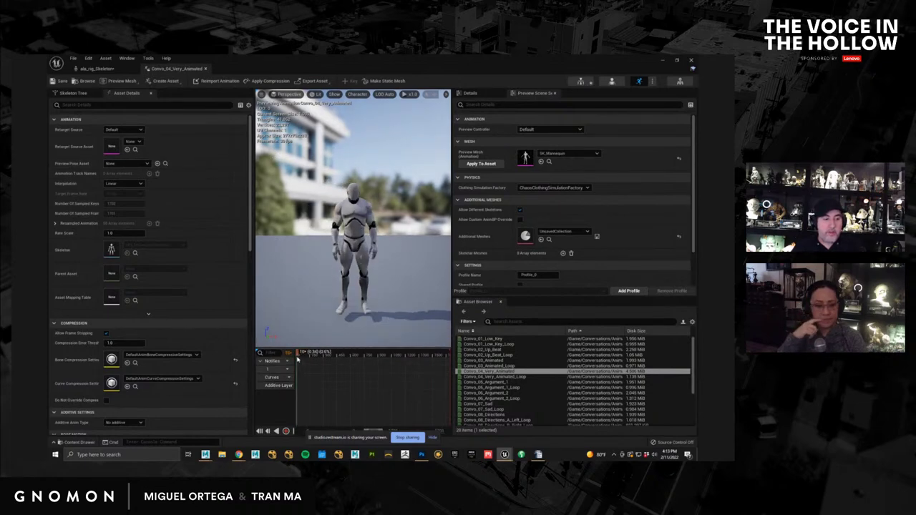
pyautogui.moveTo(308, 357); pyautogui.dragTo(301, 357)
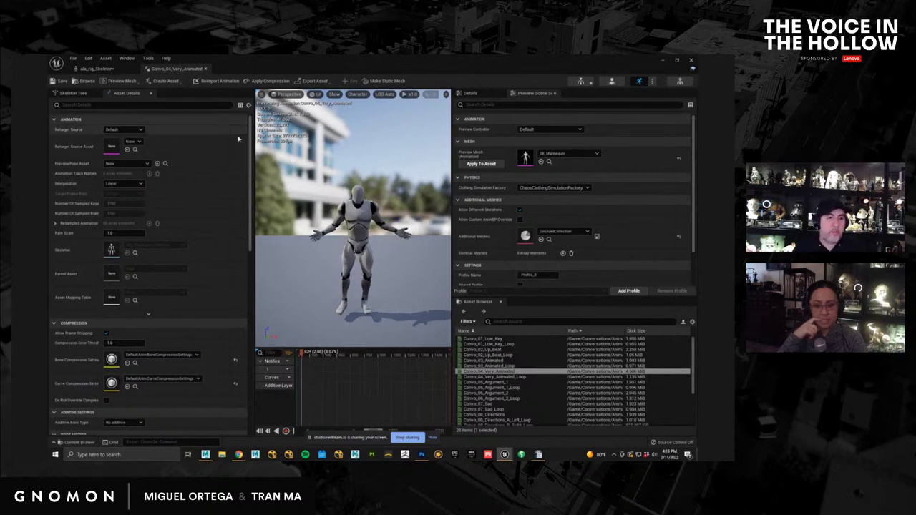
# Step: Open the animation's SK_Mannequin preview mesh to examine its reference pose, and close the mesh and animation editors
pyautogui.doubleClick(526, 161)
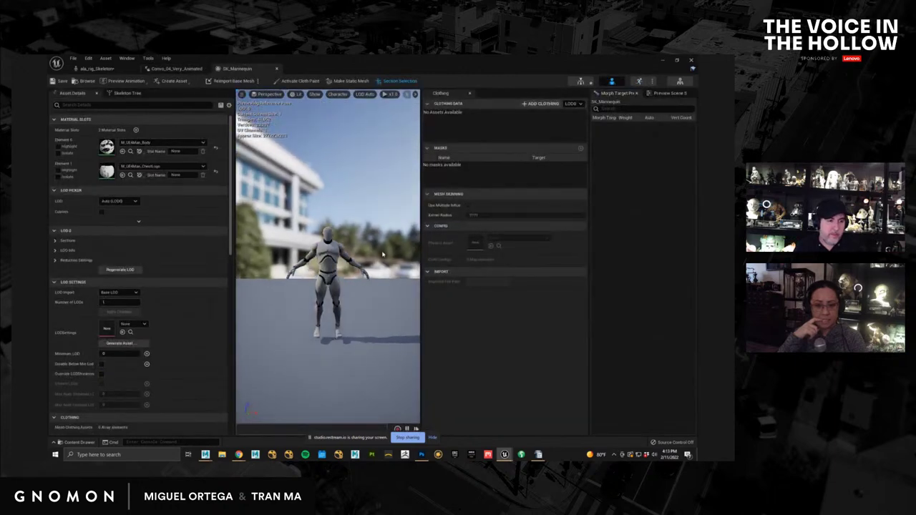
pyautogui.moveTo(323, 258)
pyautogui.keyDown('alt'); pyautogui.mouseDown()
pyautogui.moveTo(472, 245)
pyautogui.moveTo(308, 268)
pyautogui.mouseUp(); pyautogui.keyUp('alt')
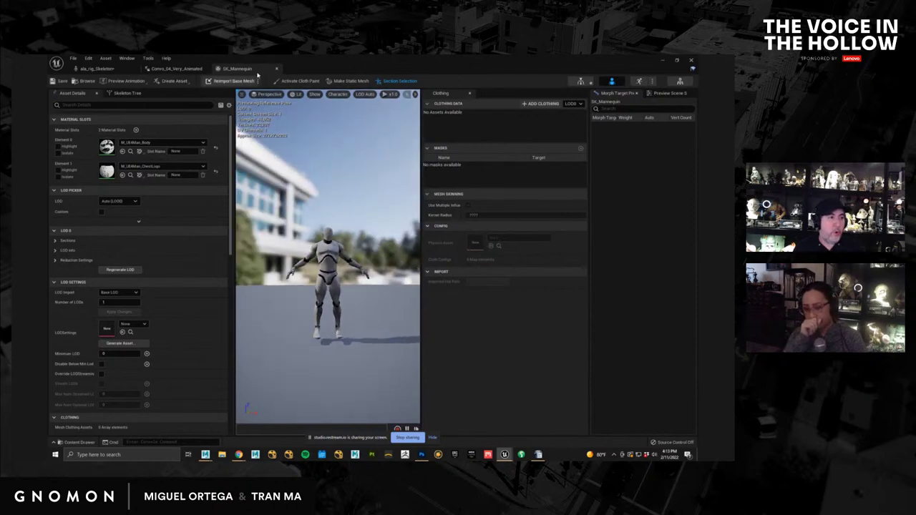
pyautogui.click(277, 69)
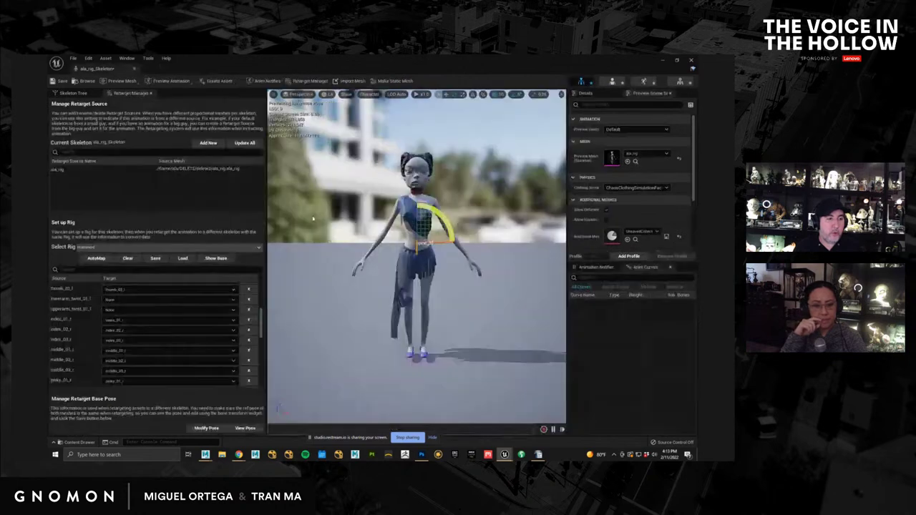
pyautogui.click(207, 69)
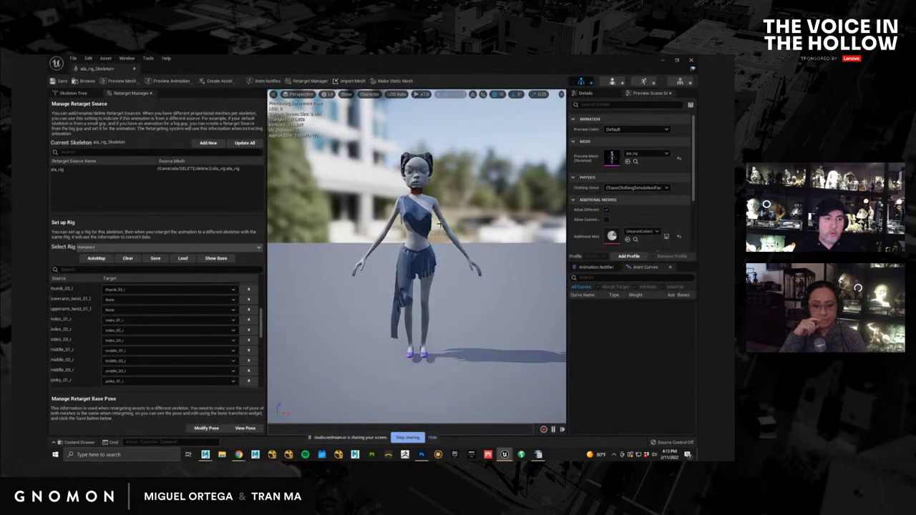
# Step: Rotate the left and right upper arms outward to match the mannequin's reference pose and set the current pose as the retarget base pose
pyautogui.click(443, 223)
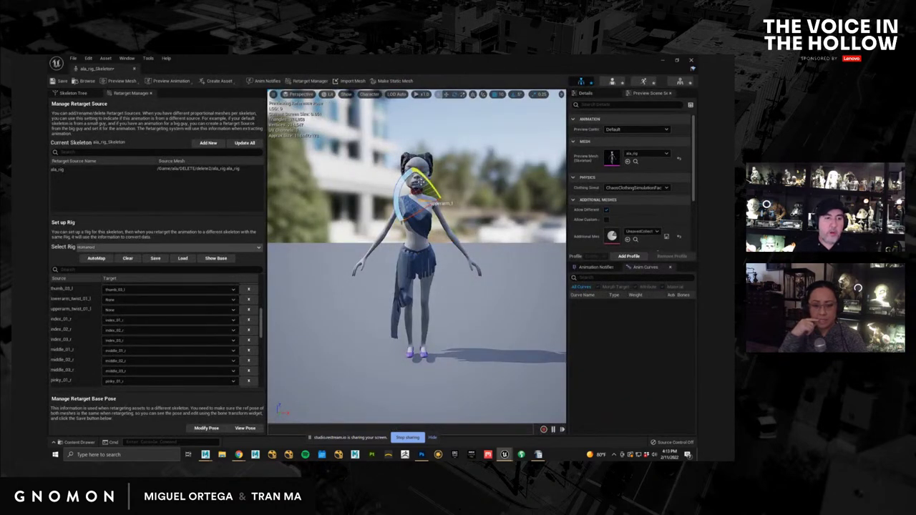
pyautogui.moveTo(399, 195); pyautogui.dragTo(396, 211)
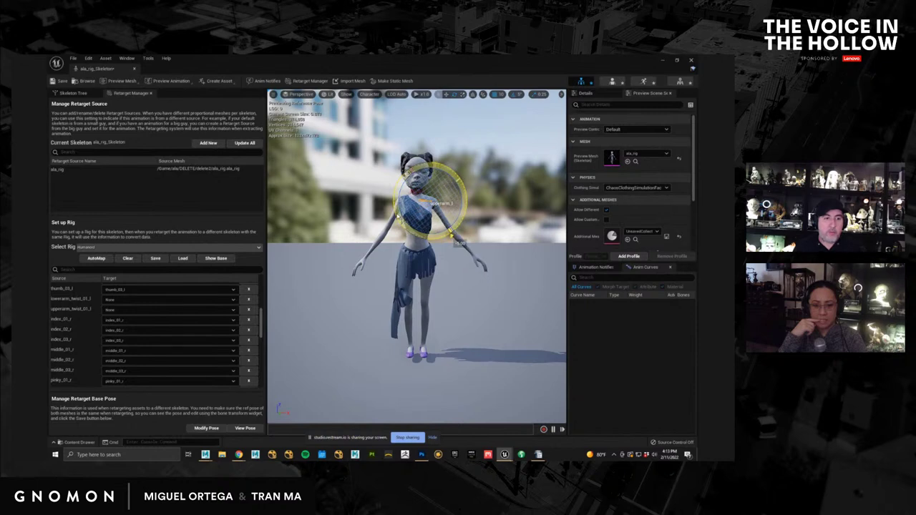
pyautogui.moveTo(455, 240); pyautogui.dragTo(397, 240)
pyautogui.click(387, 233)
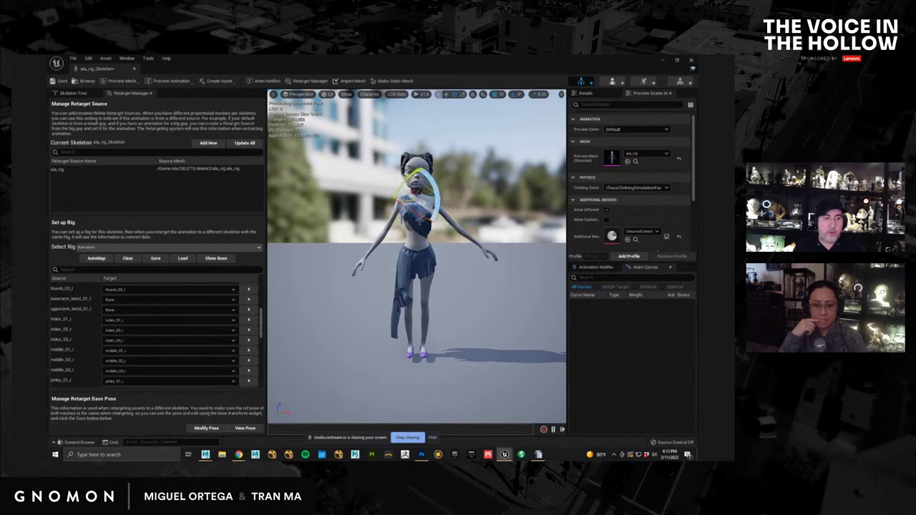
pyautogui.moveTo(433, 206); pyautogui.dragTo(433, 219)
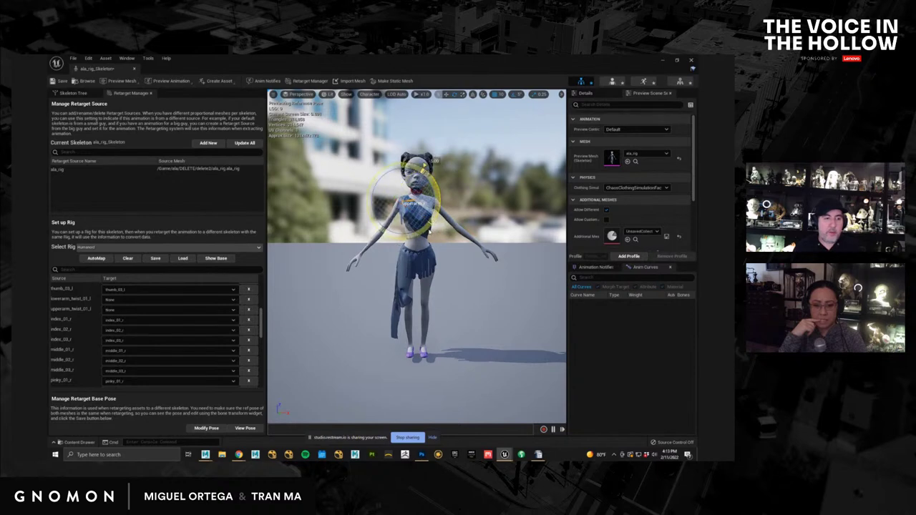
pyautogui.moveTo(432, 161); pyautogui.dragTo(426, 172)
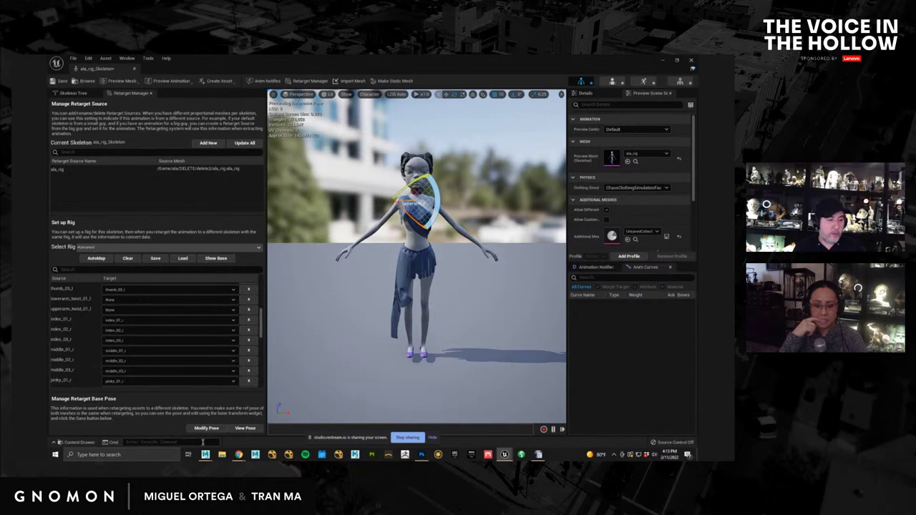
pyautogui.click(209, 428)
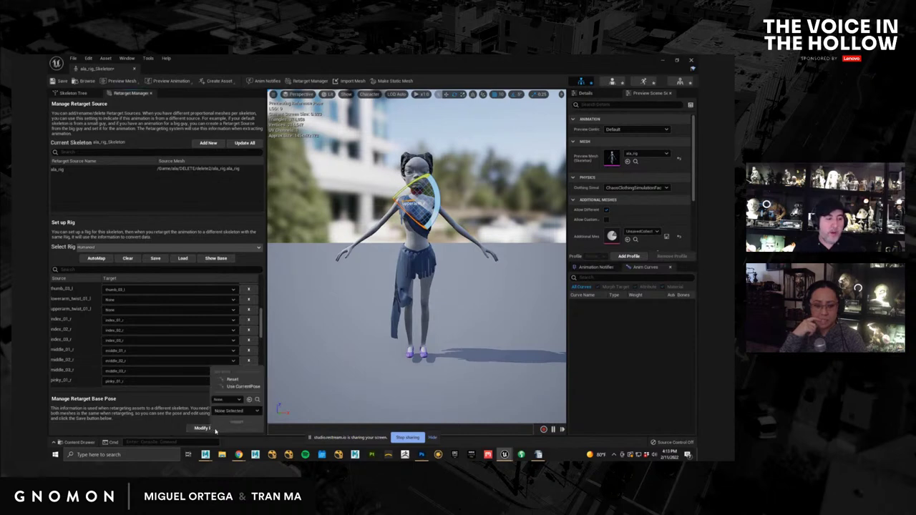
pyautogui.click(254, 387)
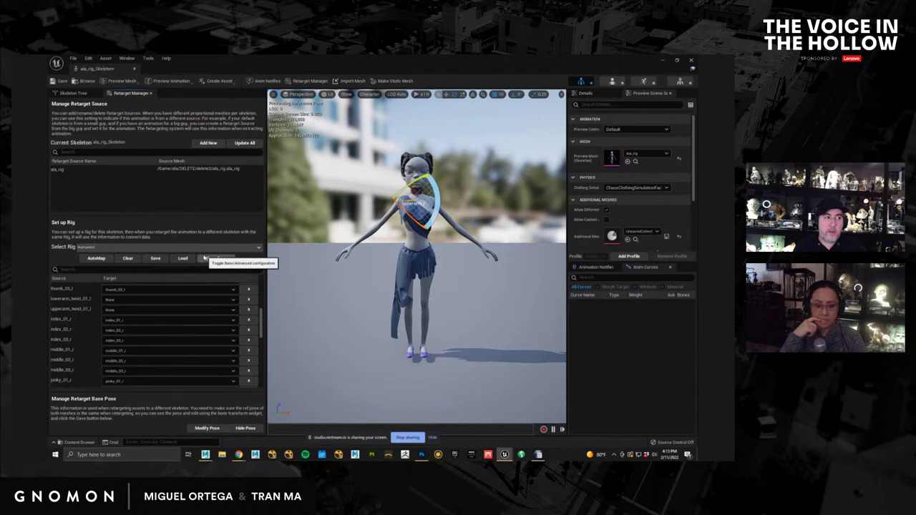
# Step: Return the Humanoid rig setup to its base bone mapping, and save and close the ala_rig skeleton
pyautogui.click(83, 99)
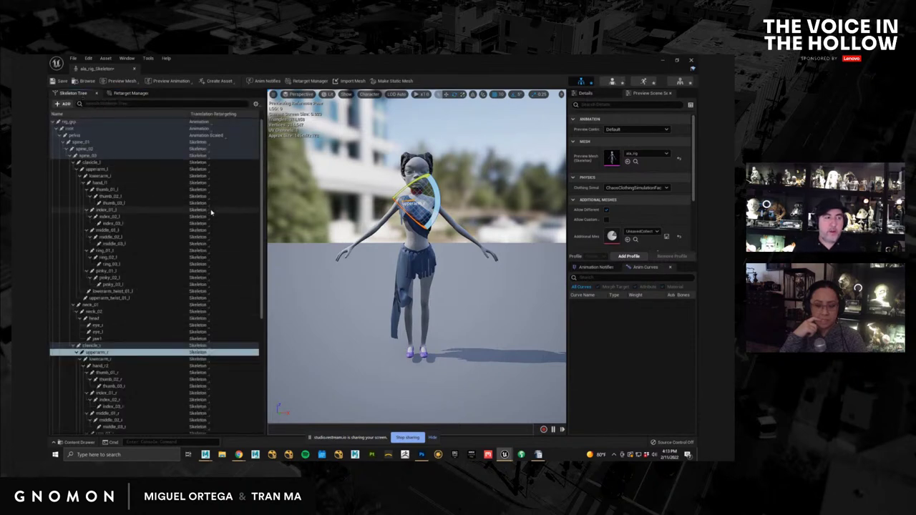
pyautogui.click(134, 94)
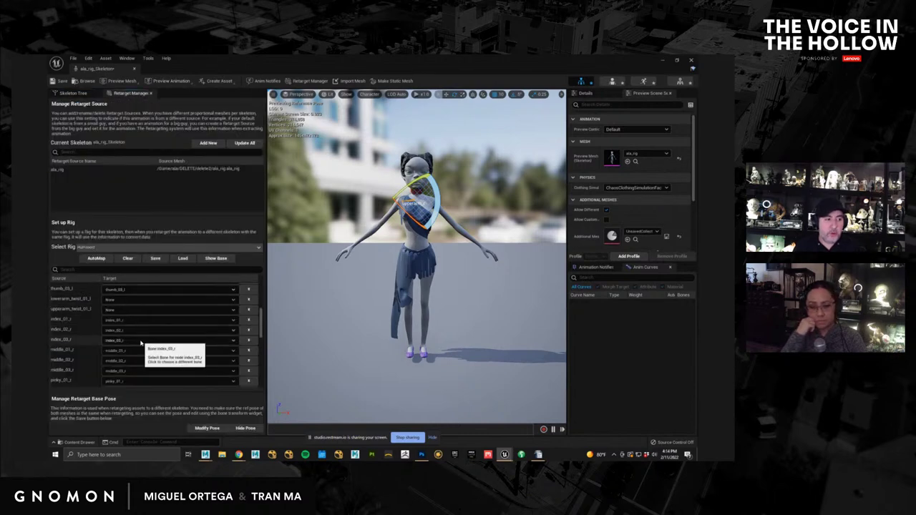
pyautogui.click(216, 257)
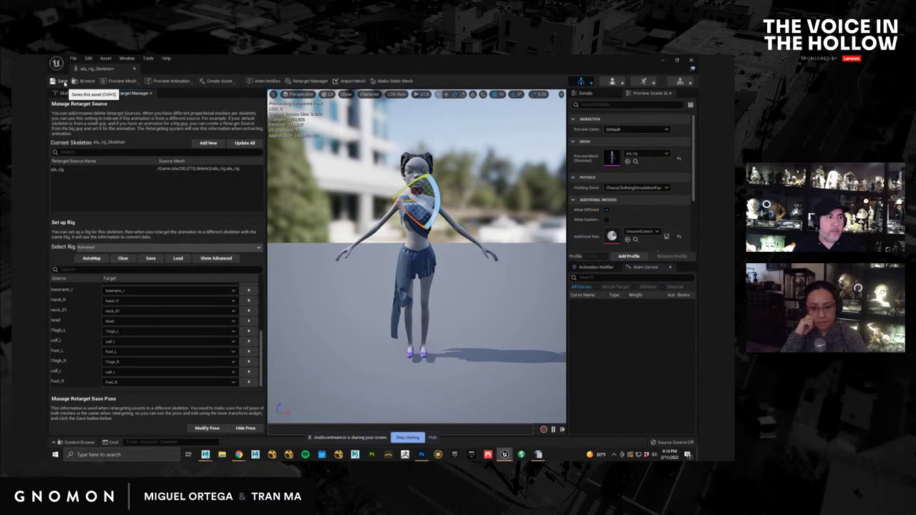
pyautogui.click(65, 83)
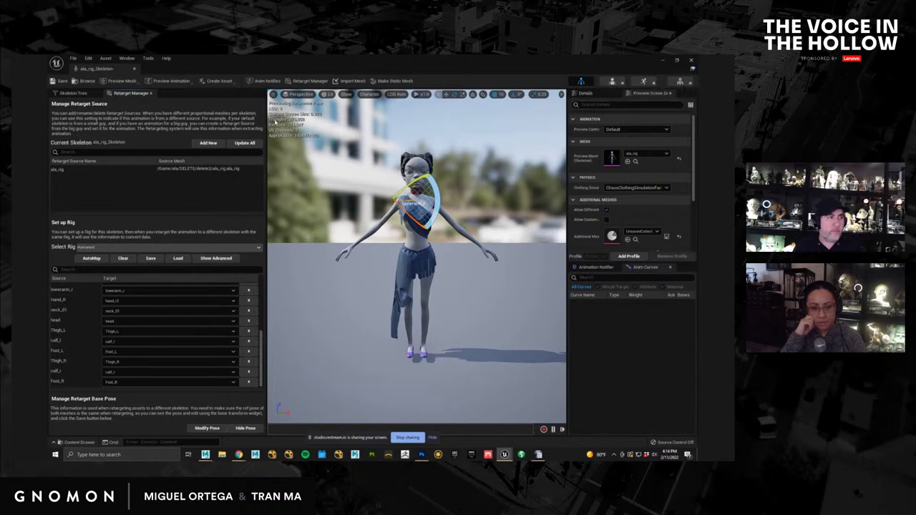
pyautogui.click(691, 62)
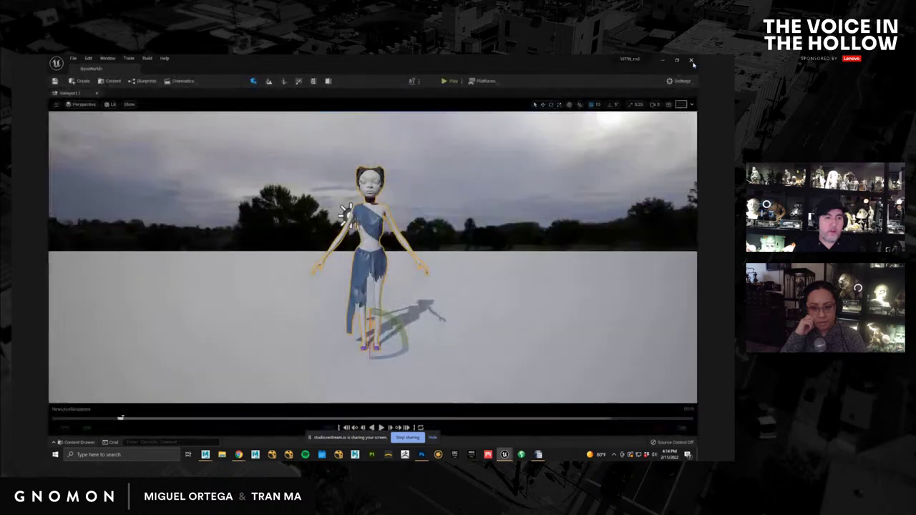
# Step: Rename the skeleton asset in the ala/DELETE/delete2 folder as alazz_rig_Skeleton
pyautogui.click(83, 443)
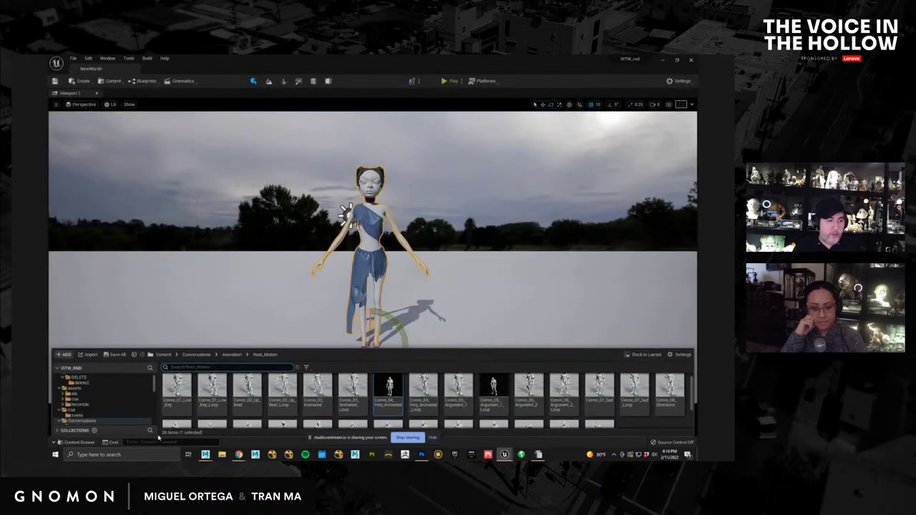
pyautogui.scroll(1, 108, 394)
pyautogui.click(108, 393)
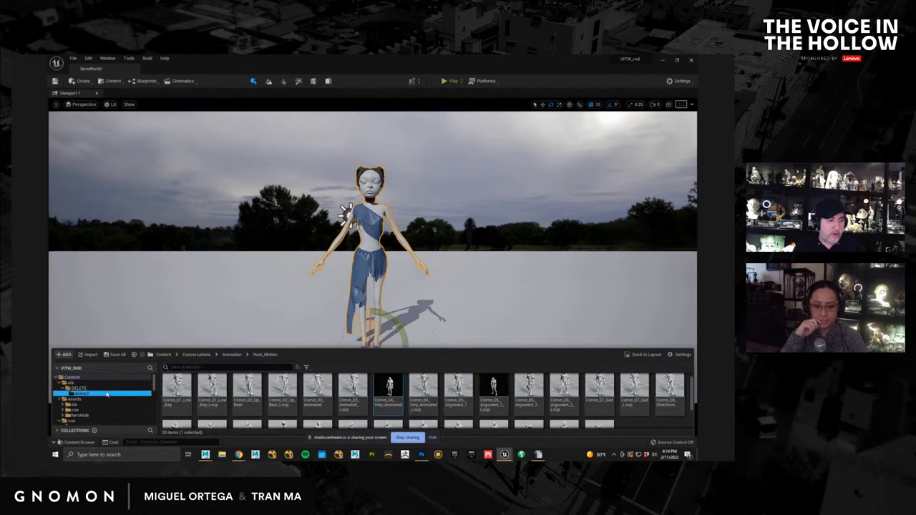
pyautogui.click(274, 408)
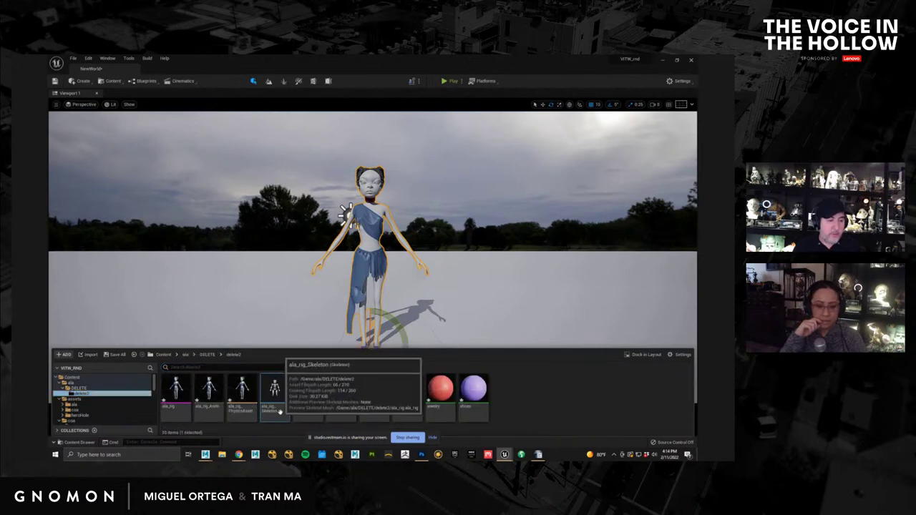
pyautogui.click(274, 408)
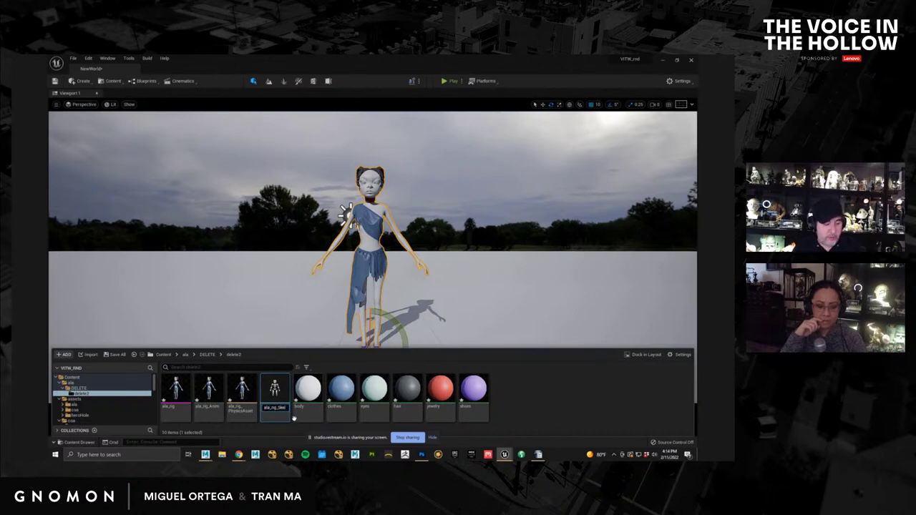
pyautogui.press('Return')
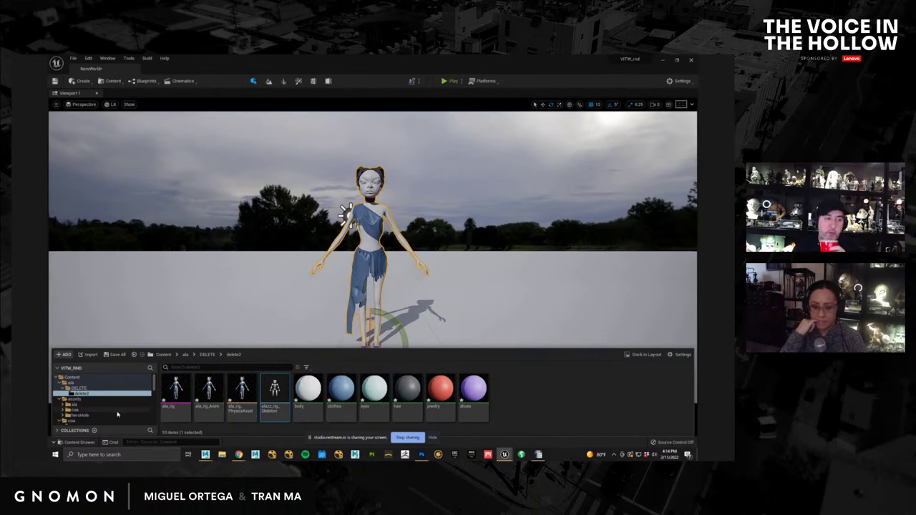
# Step: Start duplicating and retargeting Convo_04_Very_Animated from Conversations/Animation/Root_Motion, with alazz_rig_Skeleton as the target skeleton
pyautogui.scroll(-2, 122, 409)
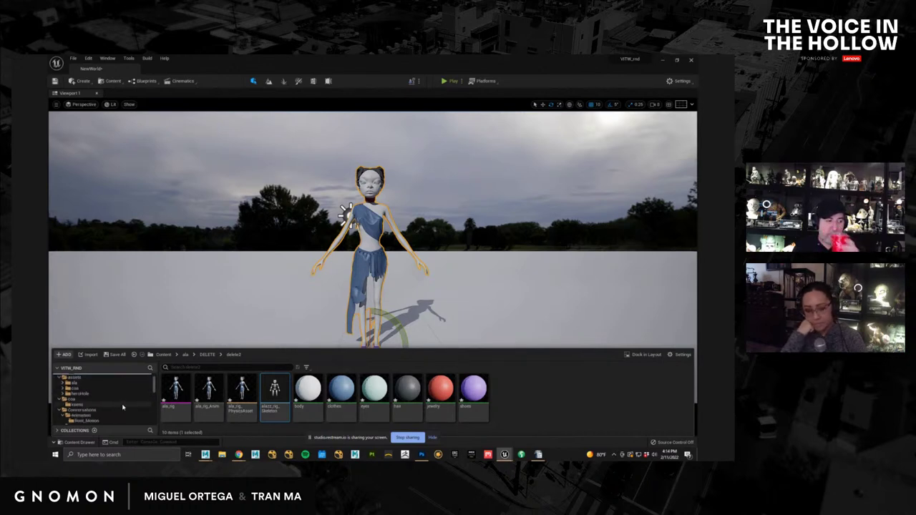
pyautogui.scroll(-5, 122, 407)
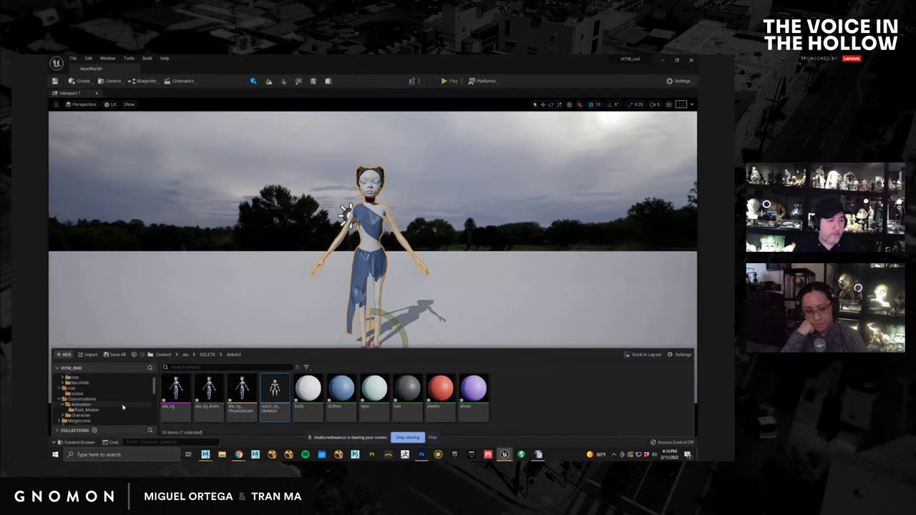
pyautogui.scroll(2, 122, 407)
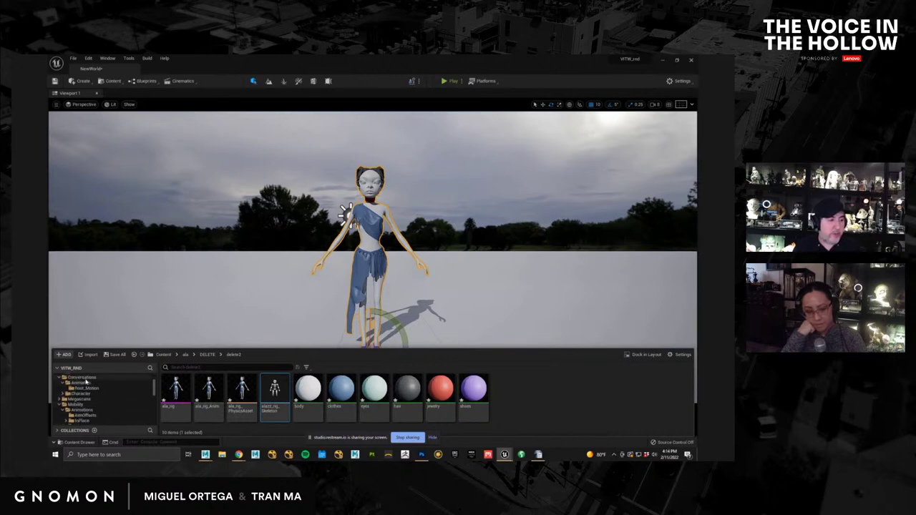
pyautogui.click(85, 387)
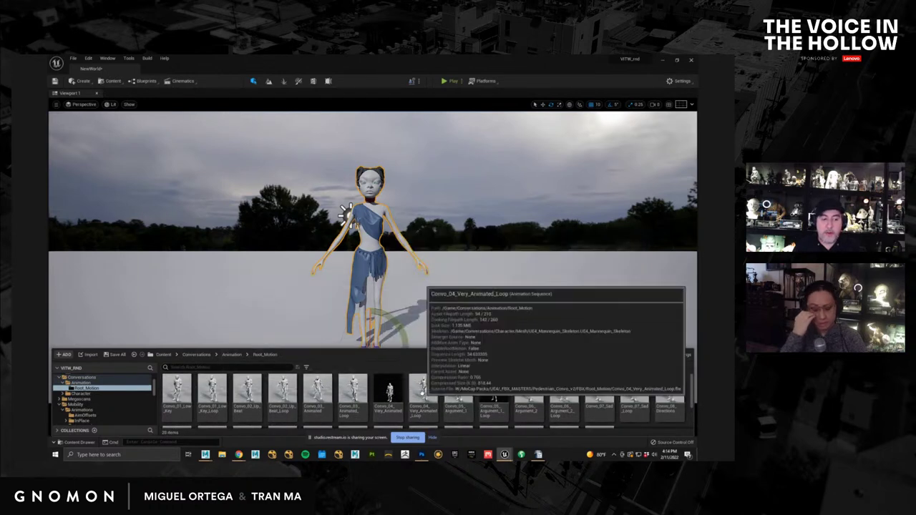
pyautogui.rightClick(390, 392)
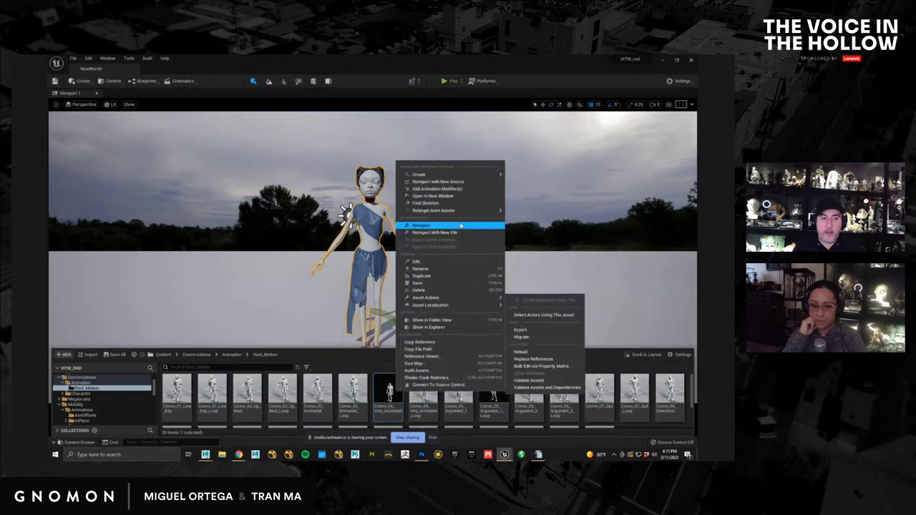
pyautogui.moveTo(463, 212)
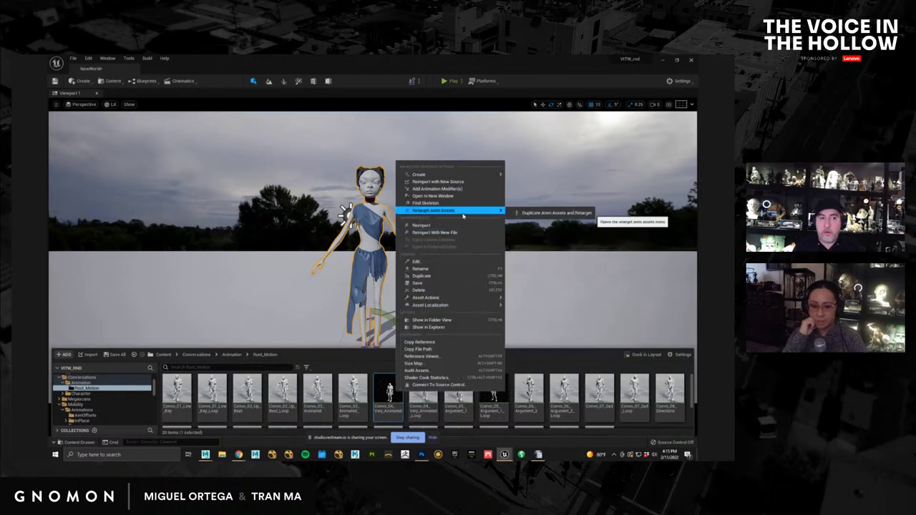
pyautogui.click(558, 213)
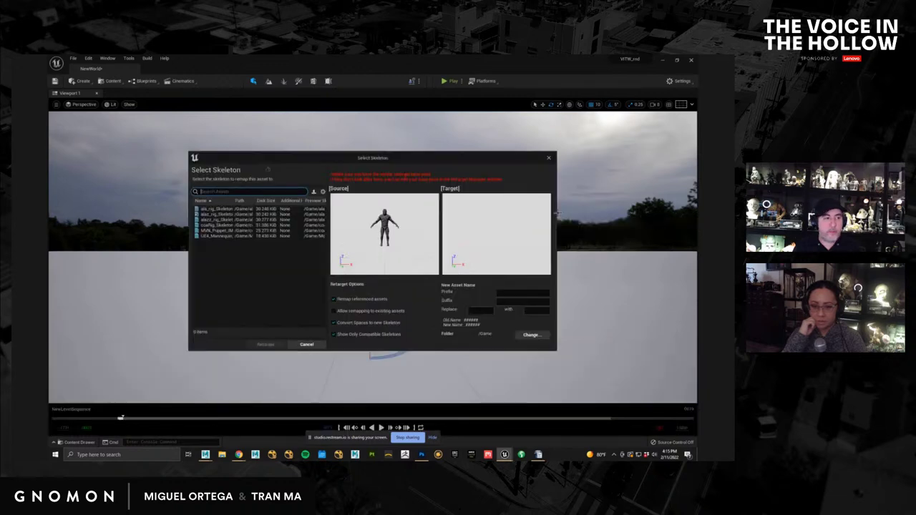
pyautogui.click(224, 220)
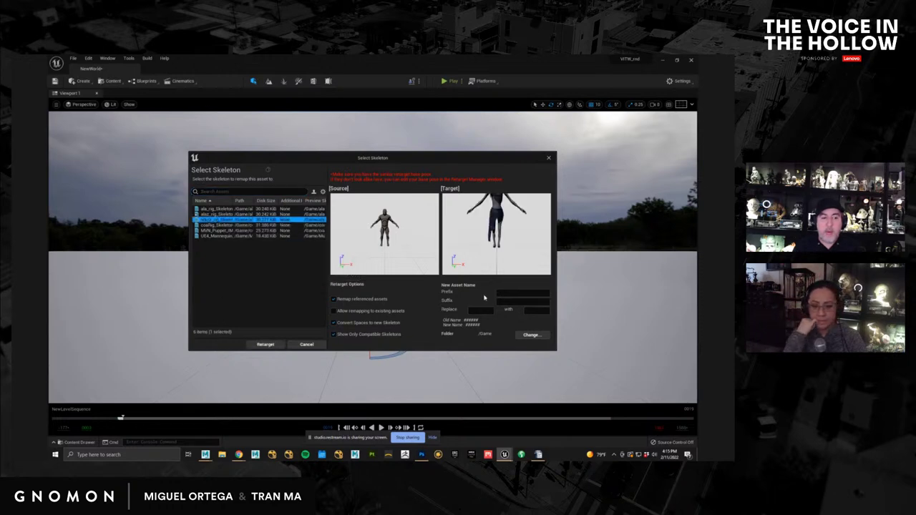
# Step: Set the new asset prefix to alazz and the destination folder to ala/DELETE/delete2, and run the retarget
pyautogui.click(508, 292)
pyautogui.write('alazz')
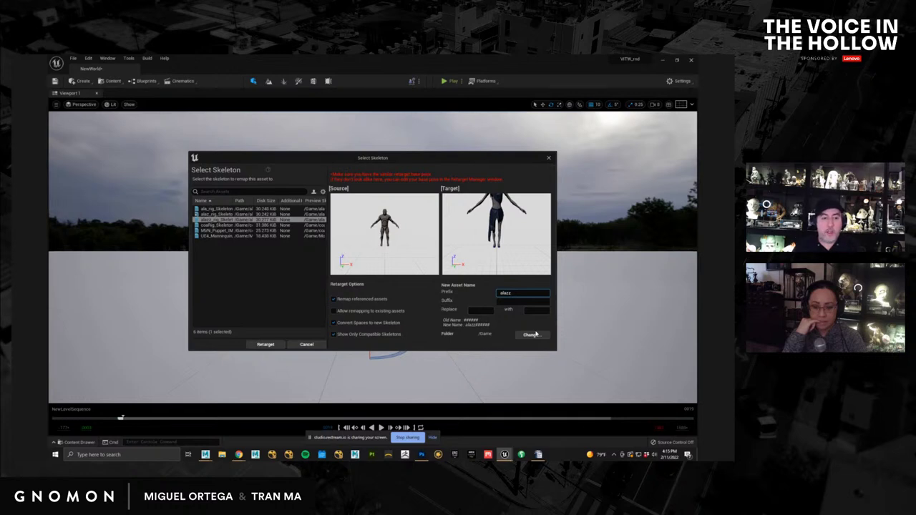
pyautogui.click(531, 334)
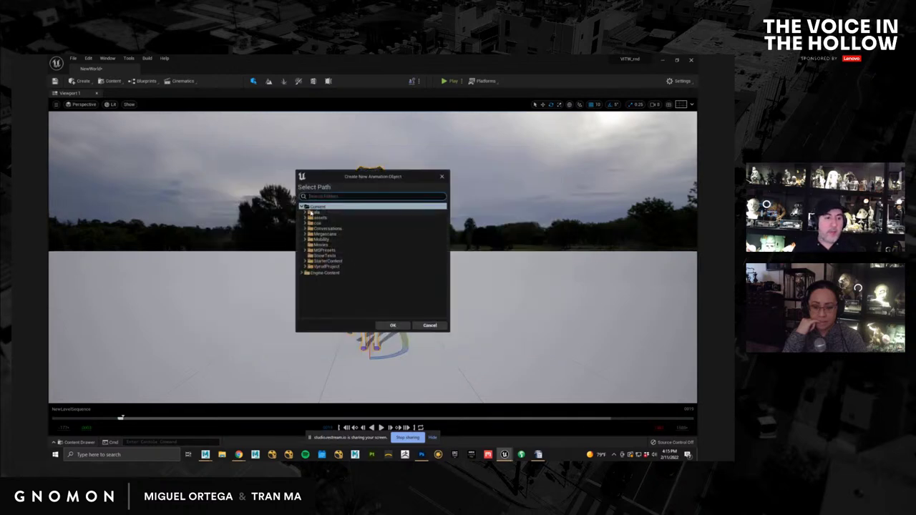
pyautogui.click(306, 212)
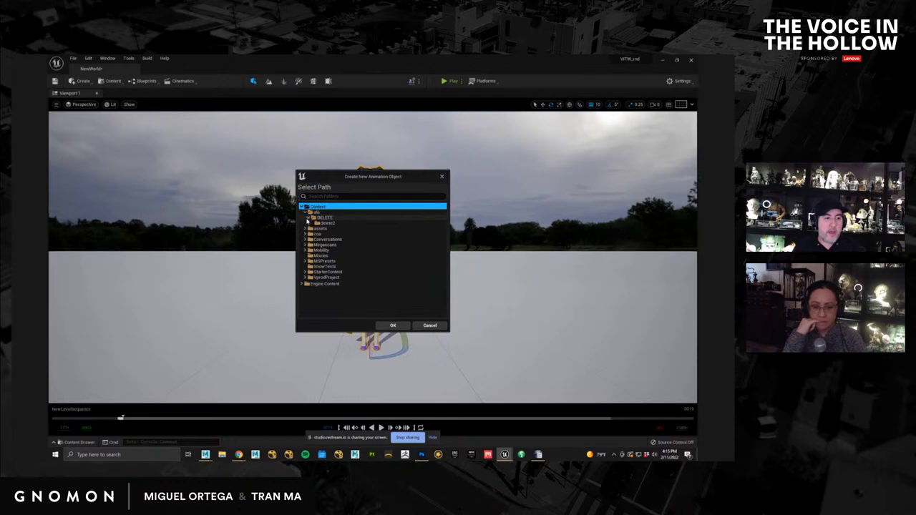
pyautogui.click(325, 223)
pyautogui.click(392, 325)
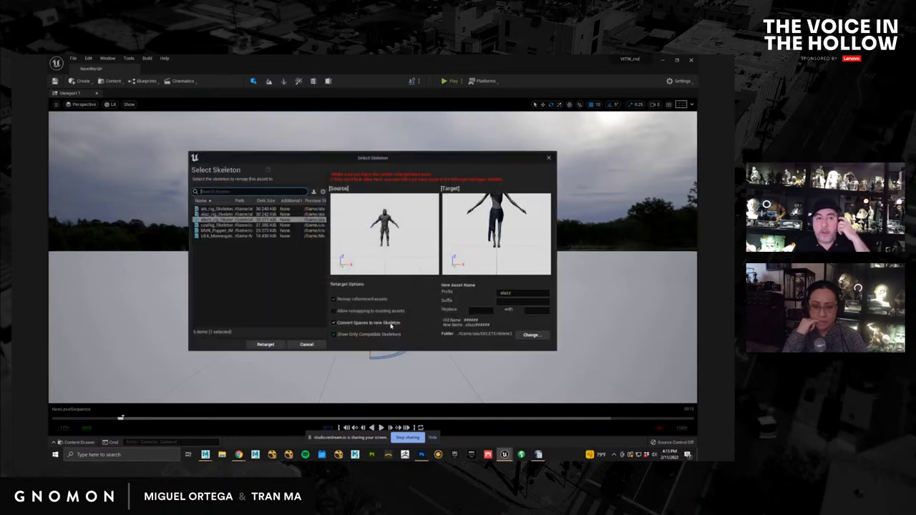
pyautogui.doubleClick(501, 294)
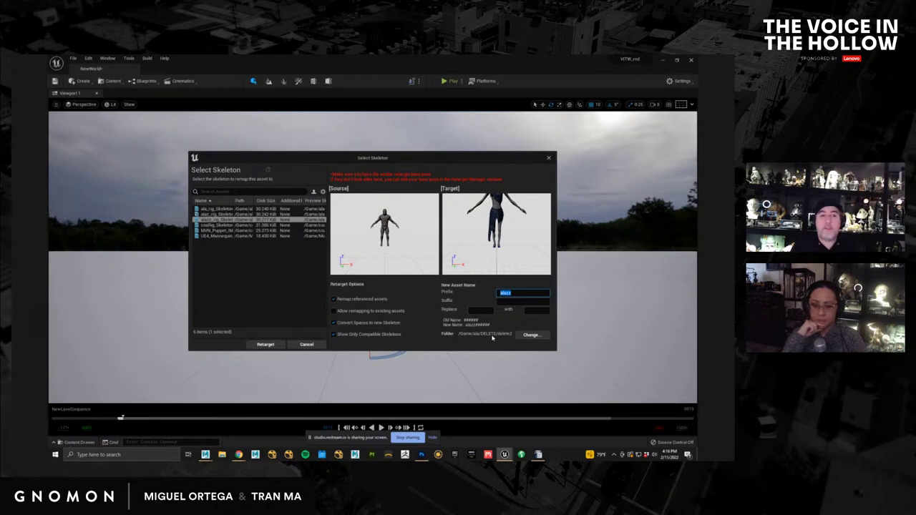
pyautogui.click(275, 347)
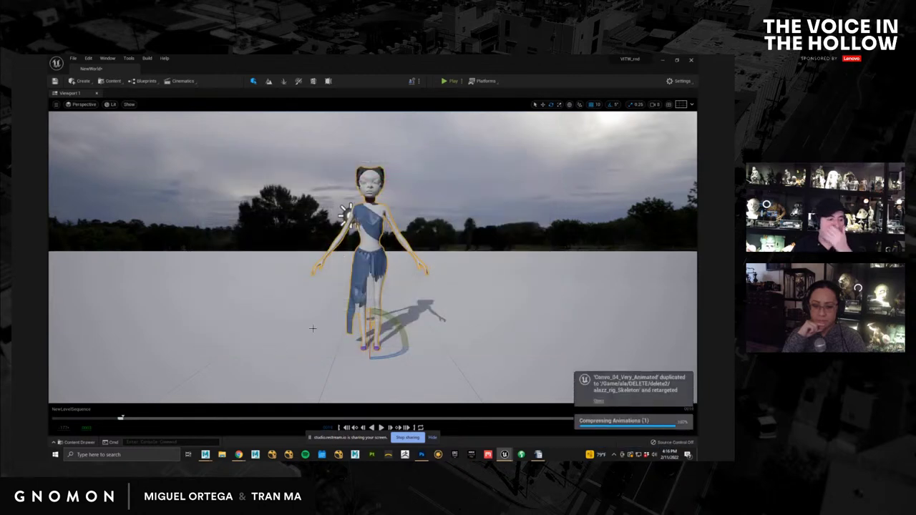
# Step: Delete the existing character from the level and place the retargeted alazzConvo_04_Very_Animated animation where it stood
pyautogui.click(79, 442)
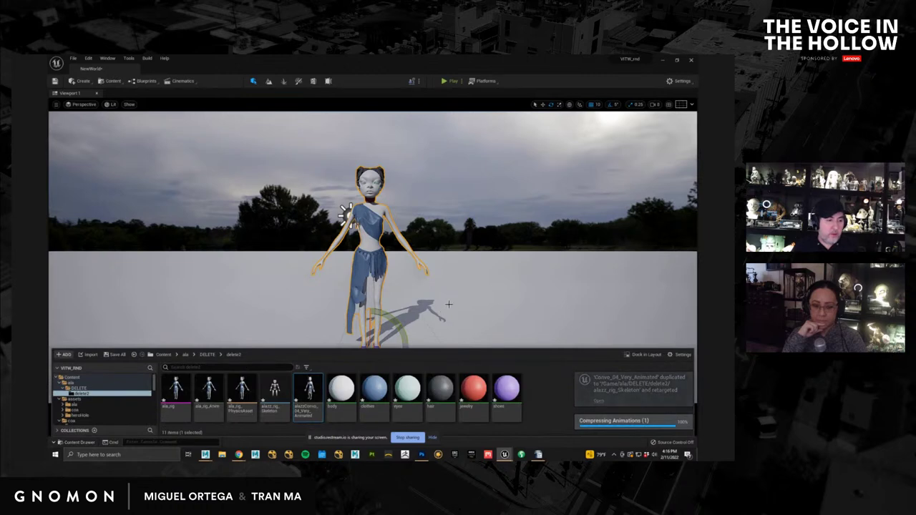
pyautogui.click(403, 292)
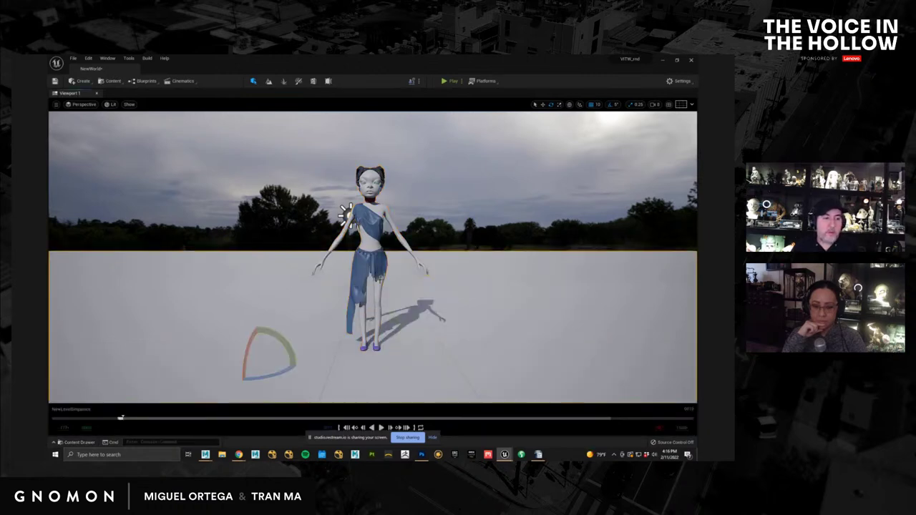
pyautogui.click(379, 280)
pyautogui.press('Delete')
pyautogui.click(91, 442)
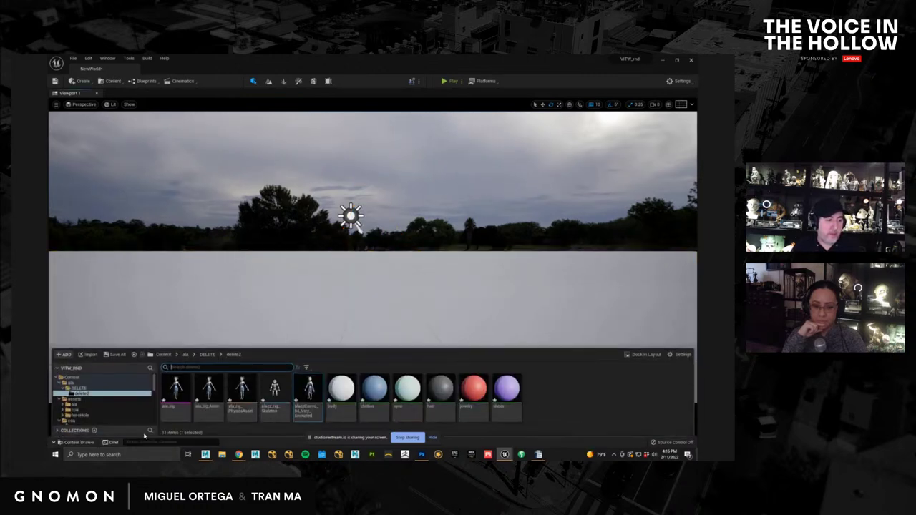
pyautogui.moveTo(310, 395); pyautogui.dragTo(362, 324)
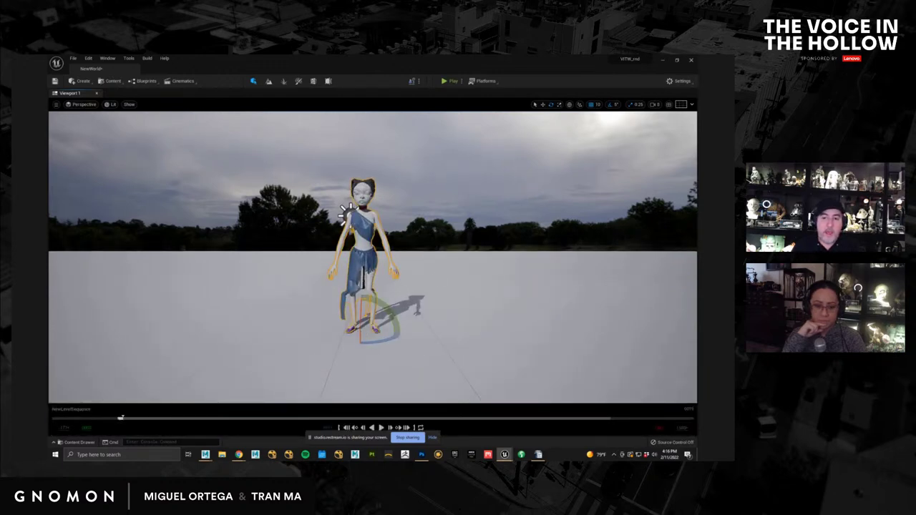
# Step: Add the placed character to the level sequence and give it an animation track with alazzConvo_04_Very_Animated, starting at about frame 155
pyautogui.moveTo(695, 327); pyautogui.dragTo(317, 262)
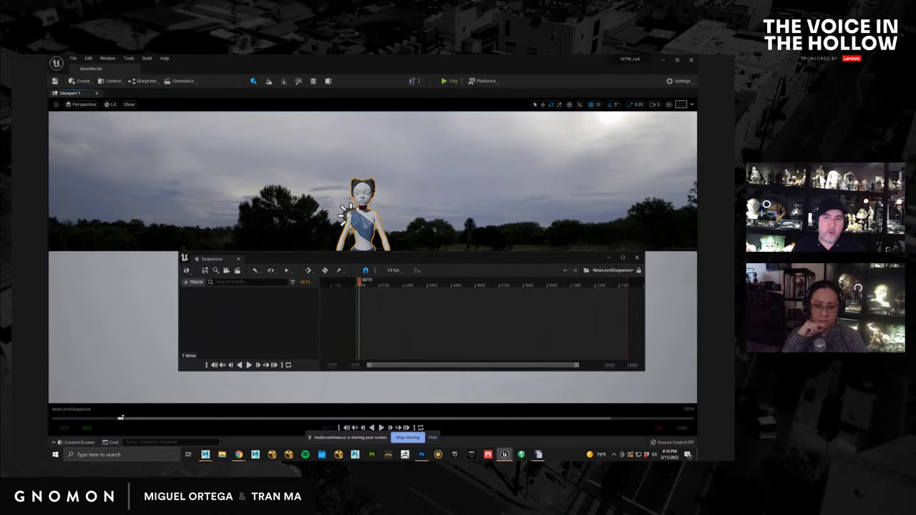
pyautogui.moveTo(696, 299); pyautogui.dragTo(379, 312)
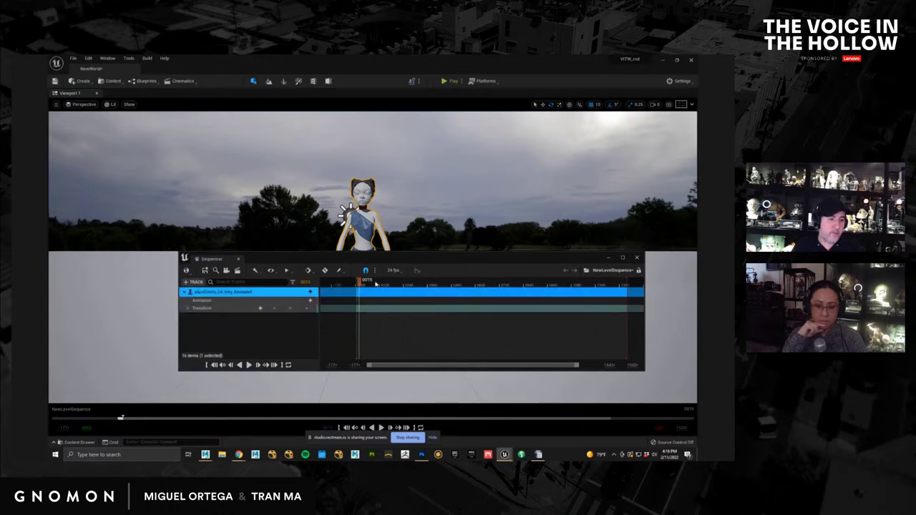
pyautogui.click(386, 282)
pyautogui.click(309, 292)
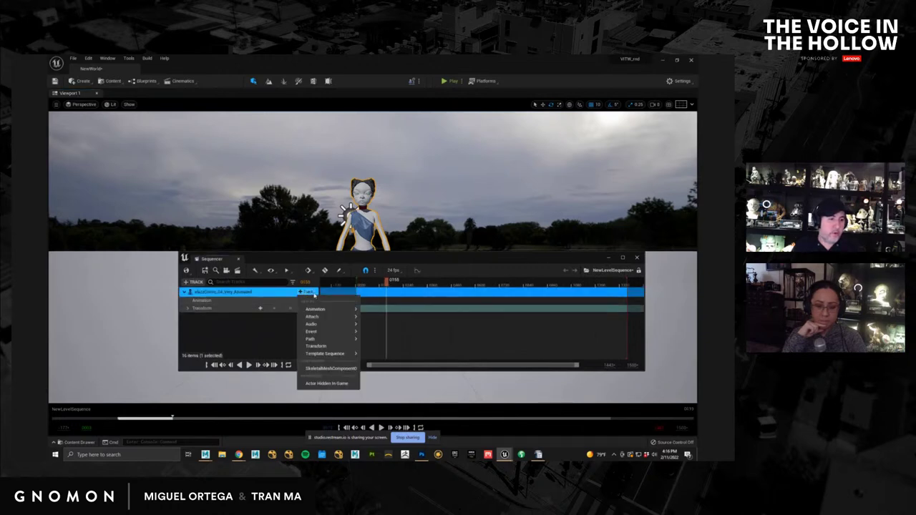
pyautogui.moveTo(334, 309)
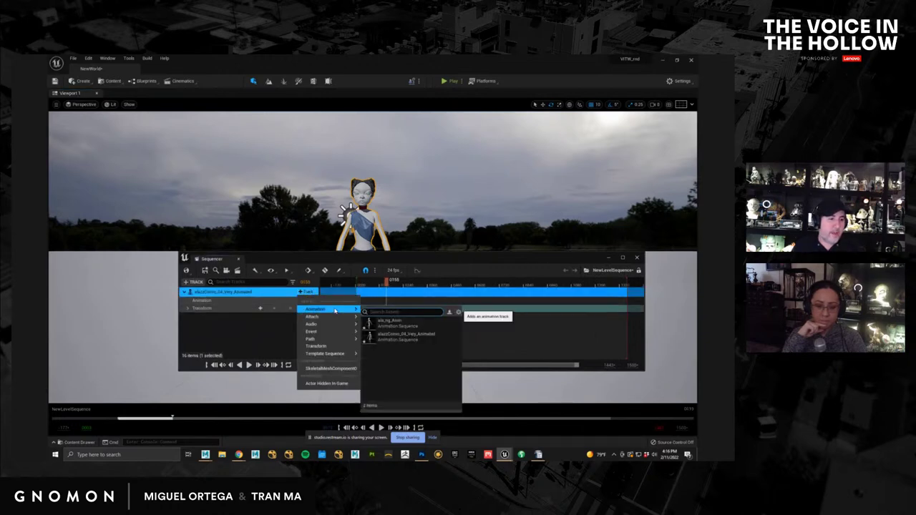
pyautogui.click(380, 338)
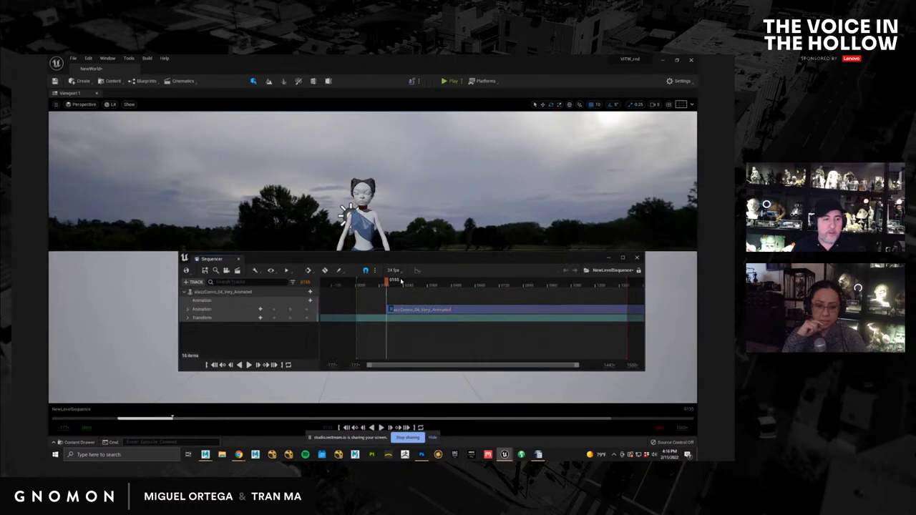
# Step: Play the sequence to preview the retargeted conversation animation on the character, and stop it
pyautogui.moveTo(400, 281); pyautogui.dragTo(695, 311)
pyautogui.press('space')
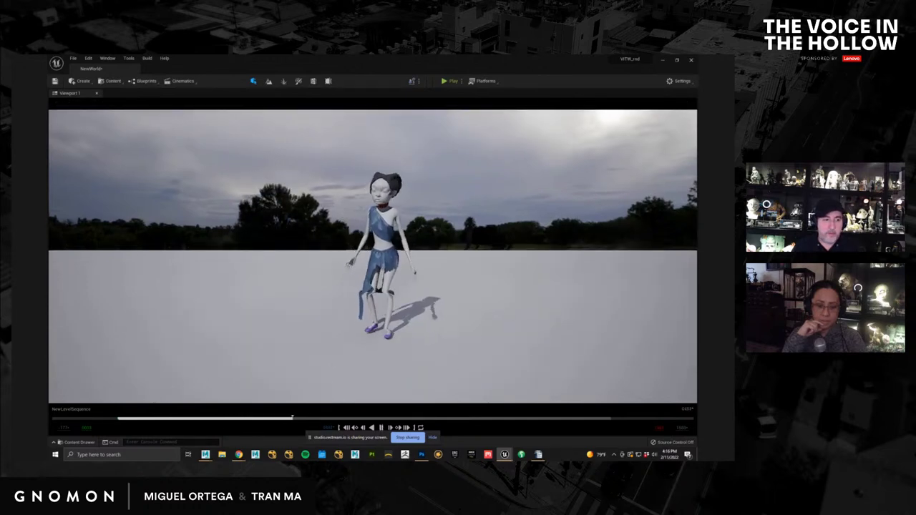
pyautogui.press('space')
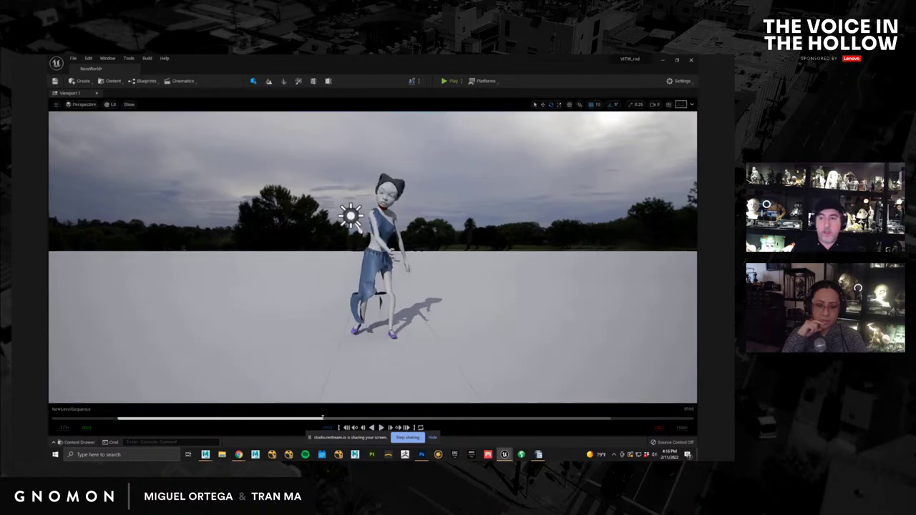
# Step: Review the section properties of the alazzConvo_04_Very_Animated clip and move the clip to the start of the sequence
pyautogui.moveTo(695, 294); pyautogui.dragTo(466, 264)
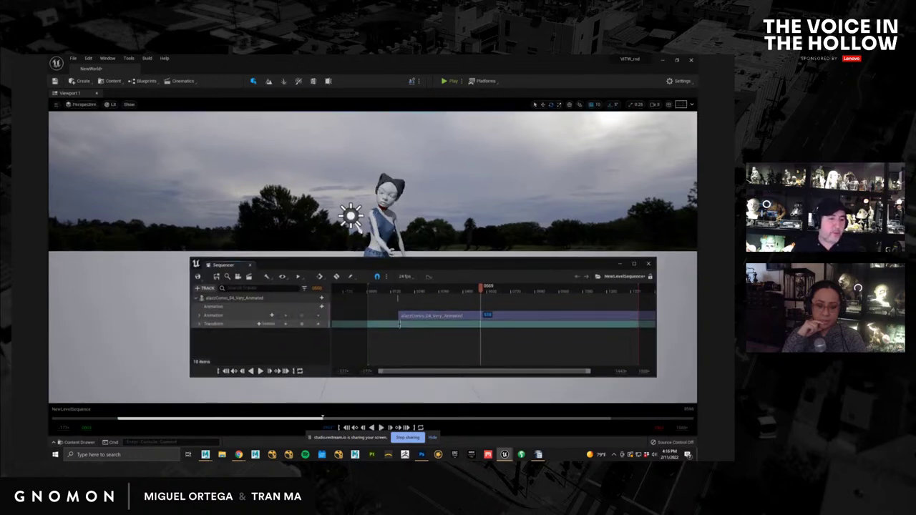
pyautogui.rightClick(444, 316)
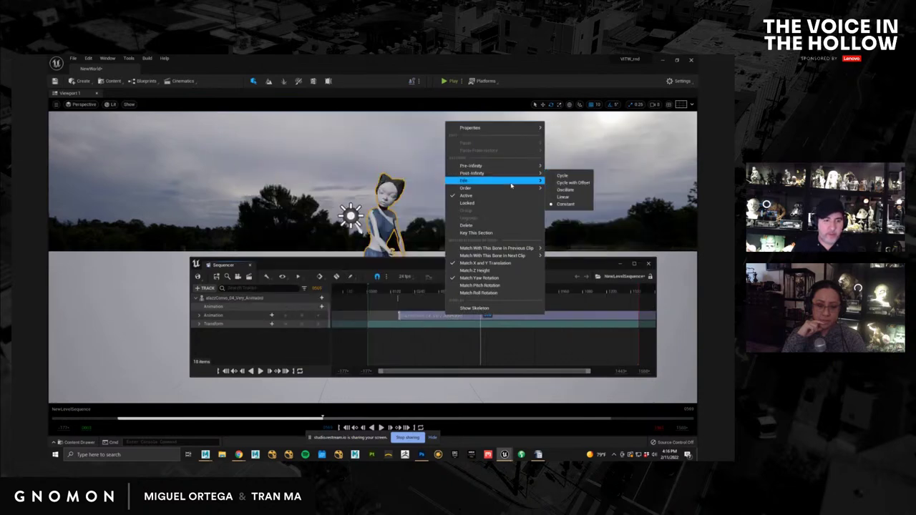
pyautogui.moveTo(495, 129)
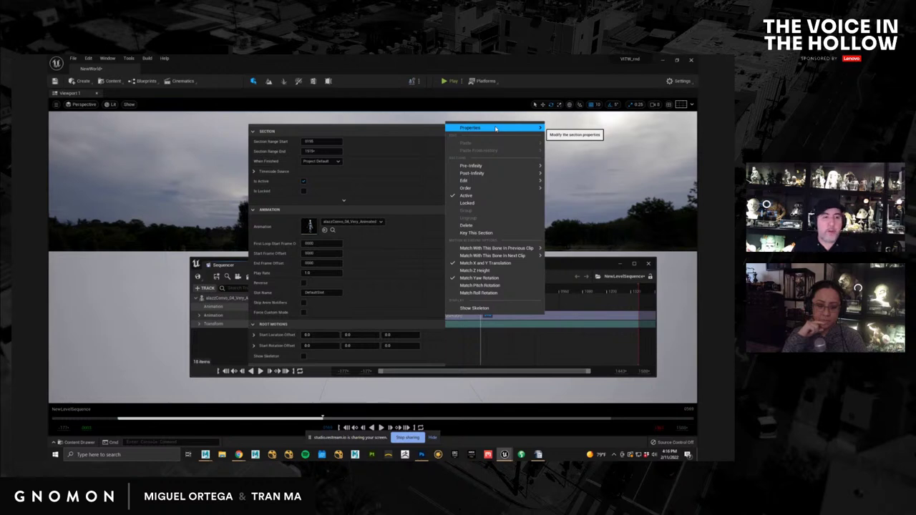
pyautogui.click(438, 351)
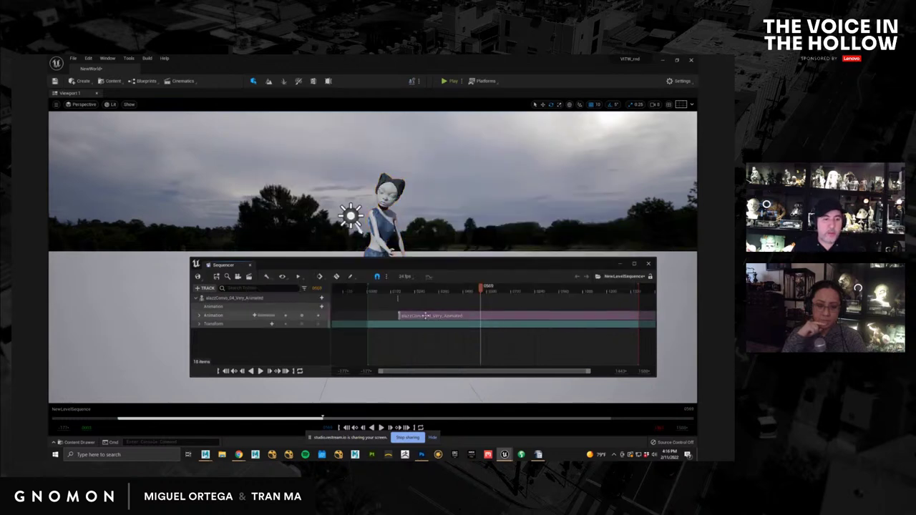
pyautogui.moveTo(429, 316); pyautogui.dragTo(375, 293)
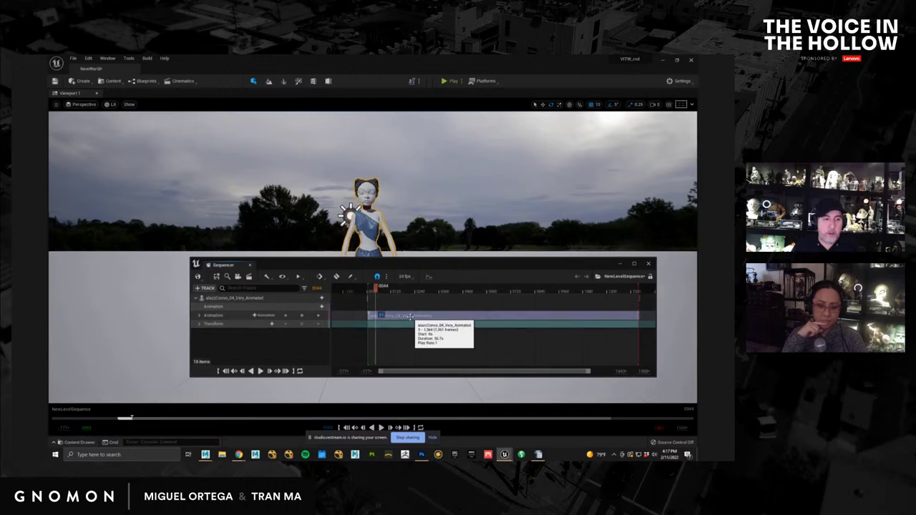
# Step: Set the play rate of the alazzConvo_04_Very_Animated clip to 0.5
pyautogui.rightClick(410, 317)
pyautogui.moveTo(458, 130)
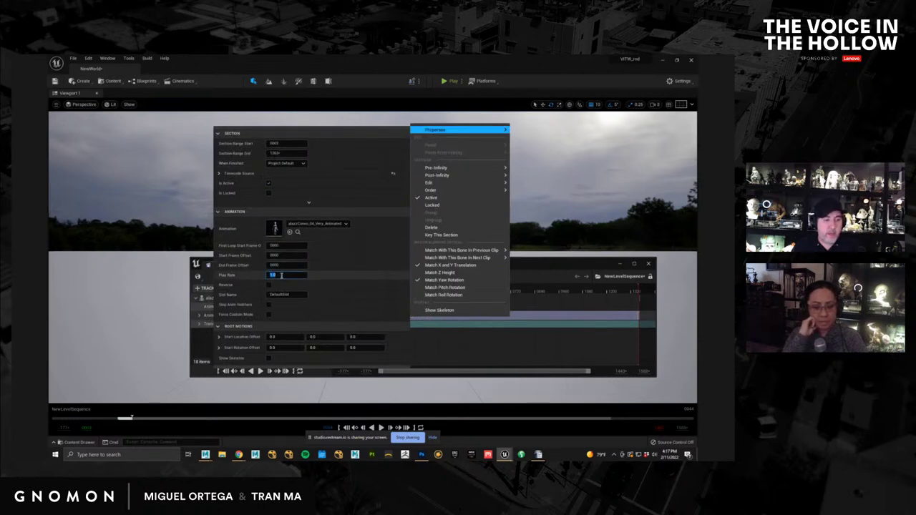
pyautogui.press('Return')
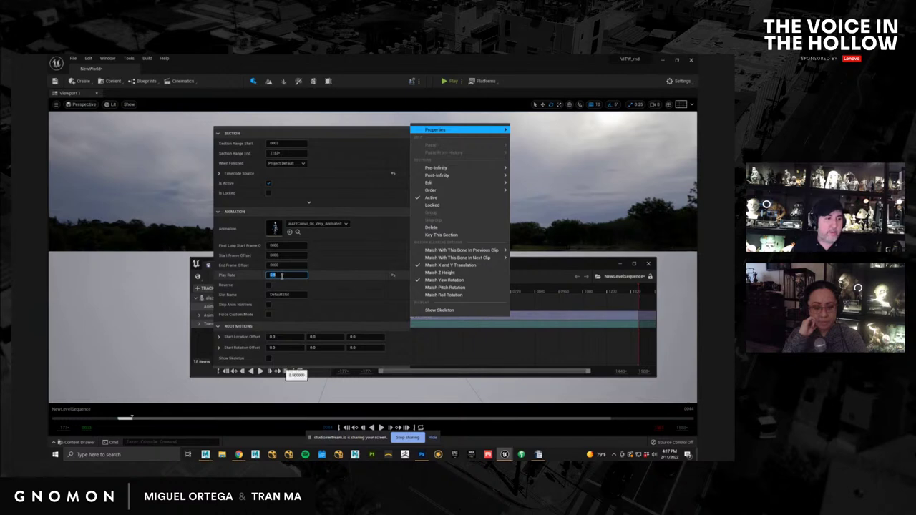
pyautogui.click(577, 263)
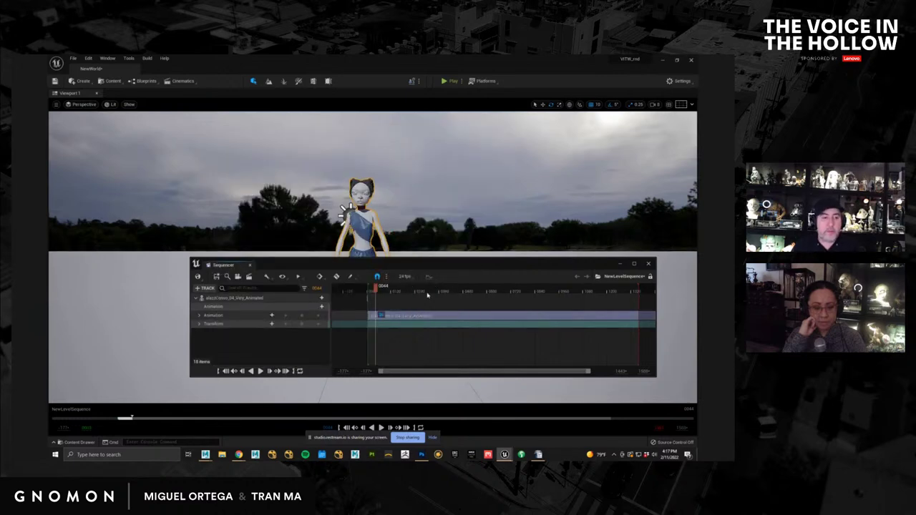
# Step: Play the slowed-down animation from the start of the sequence with the character in full view, and stop it
pyautogui.moveTo(422, 292); pyautogui.dragTo(369, 291)
pyautogui.press('space')
pyautogui.moveTo(406, 265); pyautogui.dragTo(386, 346)
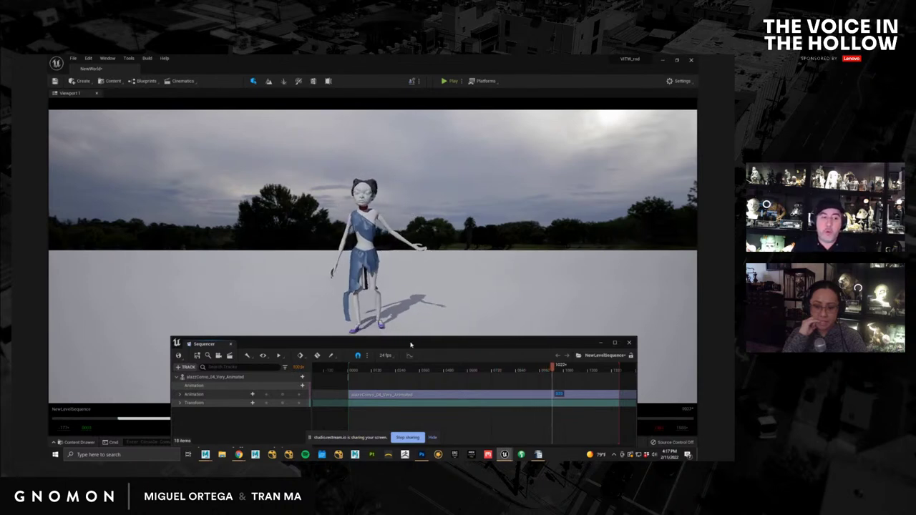
pyautogui.moveTo(409, 344); pyautogui.dragTo(418, 235)
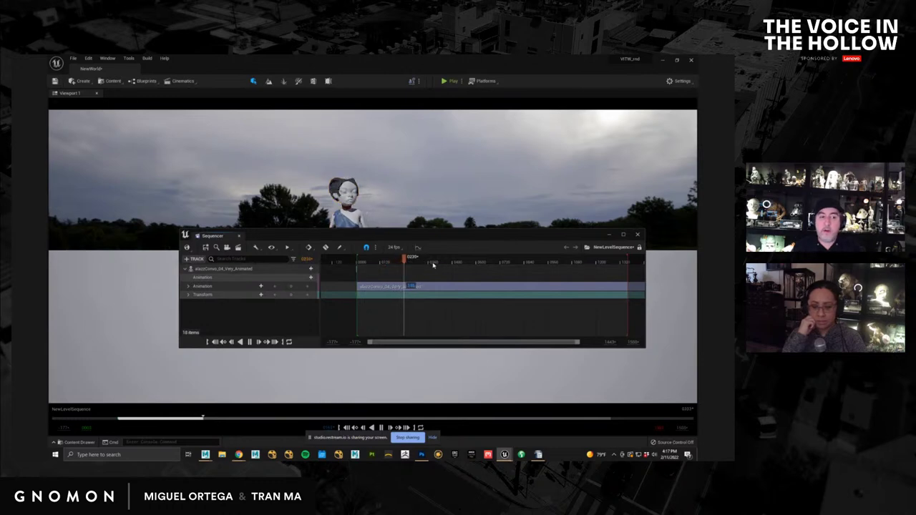
pyautogui.click(345, 212)
pyautogui.press('space')
pyautogui.moveTo(394, 236); pyautogui.dragTo(357, 373)
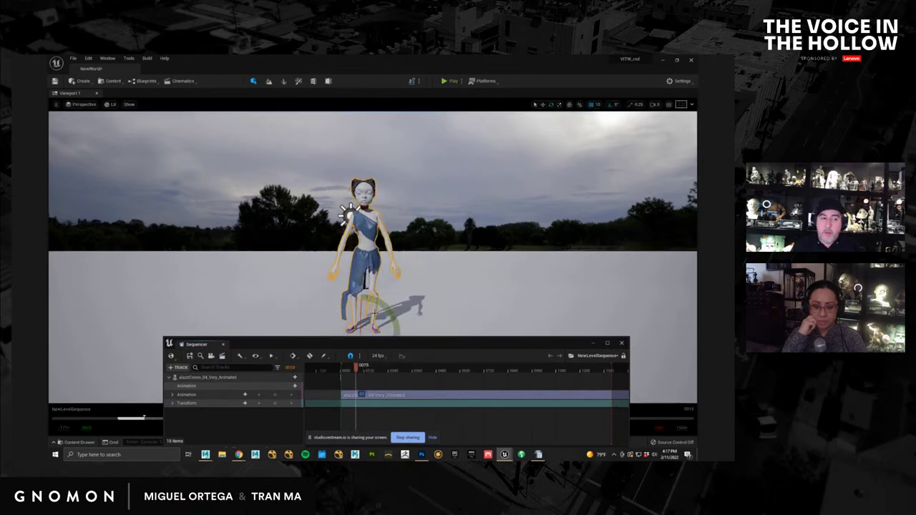
# Step: Close the Sequencer and select the character in the level
pyautogui.click(446, 303)
pyautogui.keyDown('alt'); pyautogui.moveTo(446, 303); pyautogui.dragTo(466, 303); pyautogui.keyUp('alt')
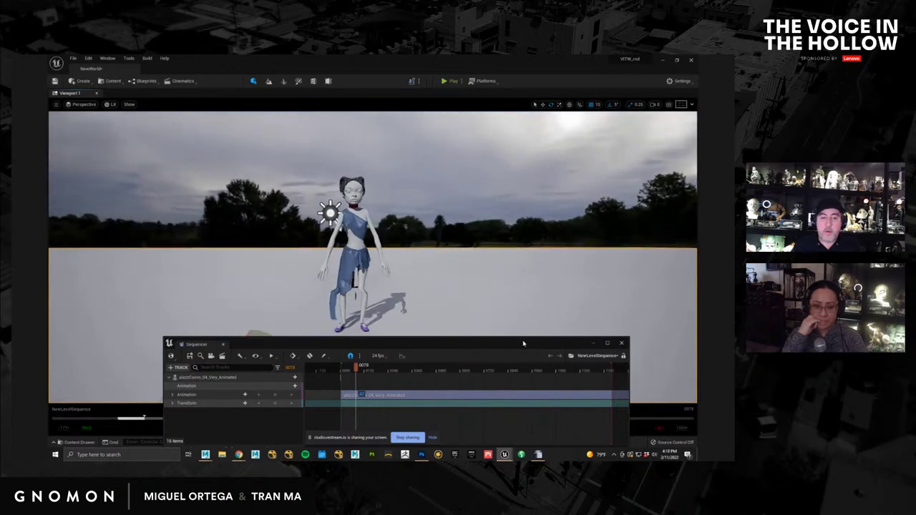
pyautogui.click(621, 343)
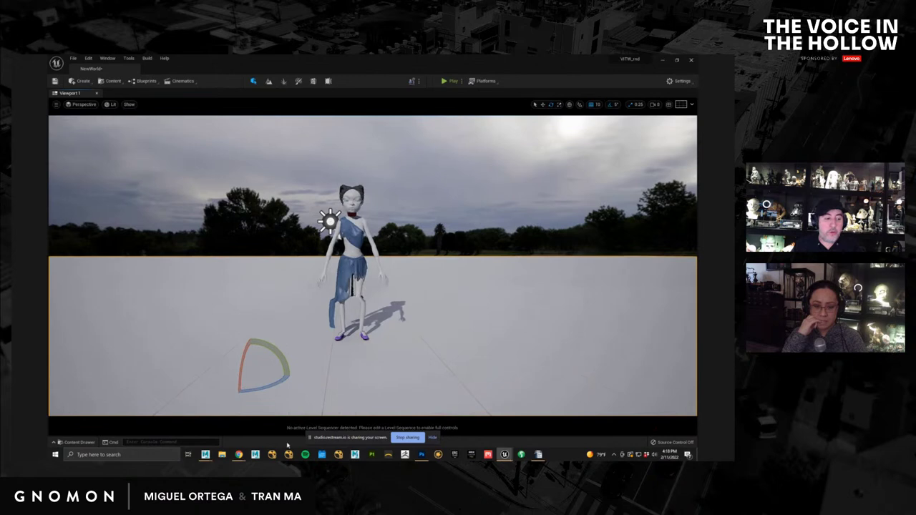
pyautogui.scroll(5, 345, 305)
pyautogui.scroll(-4, 354, 301)
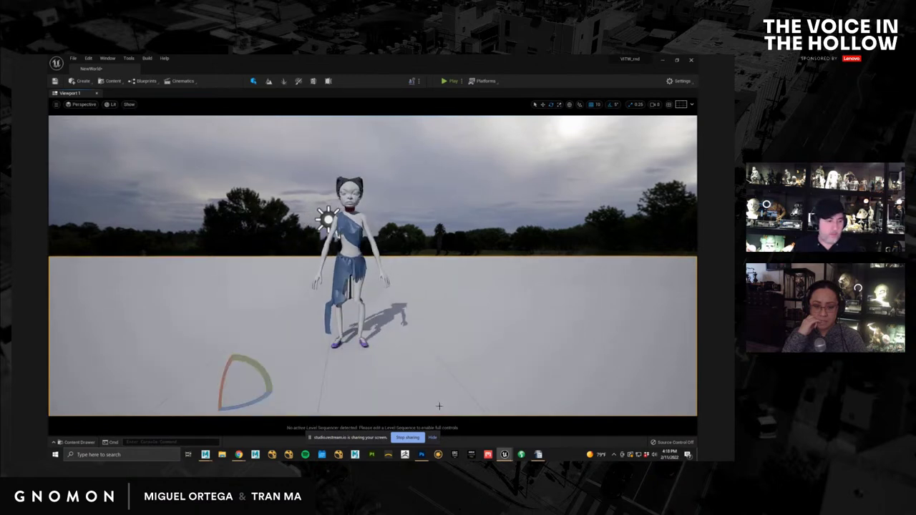
pyautogui.moveTo(238, 454)
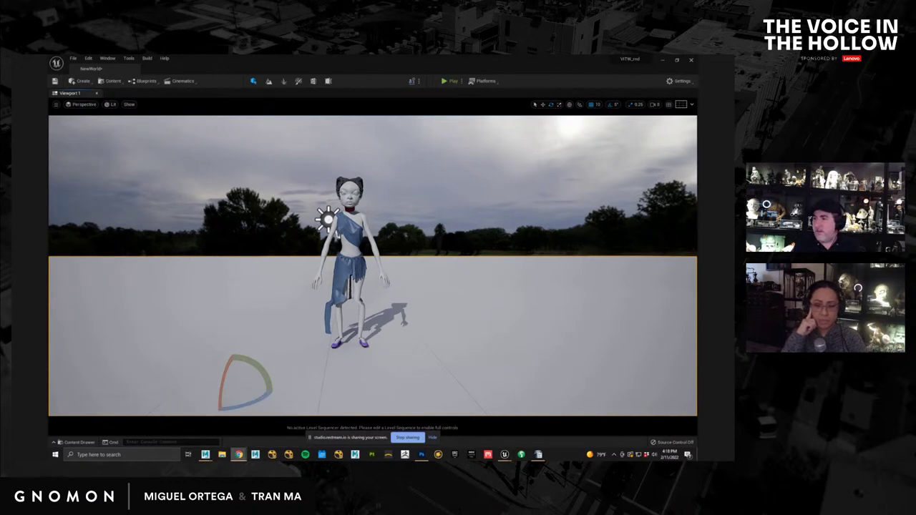
pyautogui.click(422, 229)
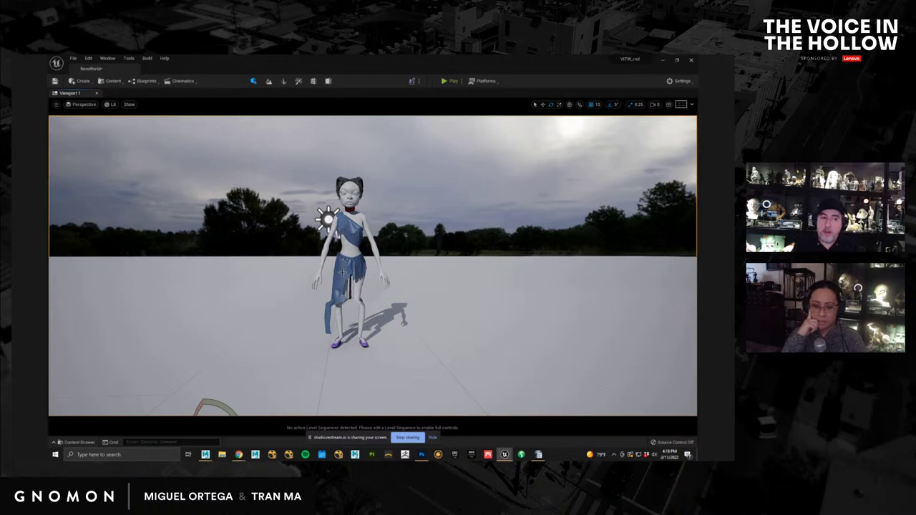
pyautogui.click(342, 279)
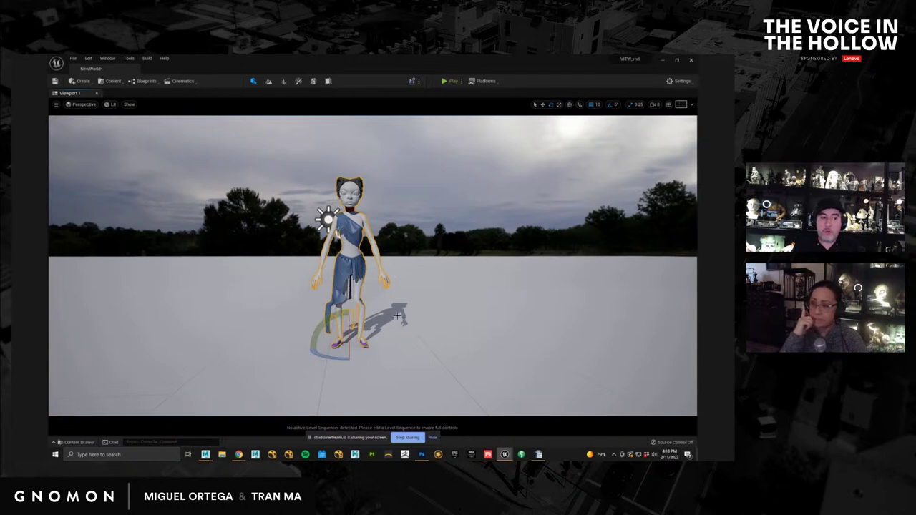
pyautogui.moveTo(392, 331)
pyautogui.keyDown('alt'); pyautogui.mouseDown()
pyautogui.moveTo(458, 336)
pyautogui.moveTo(392, 332)
pyautogui.mouseUp(); pyautogui.keyUp('alt')
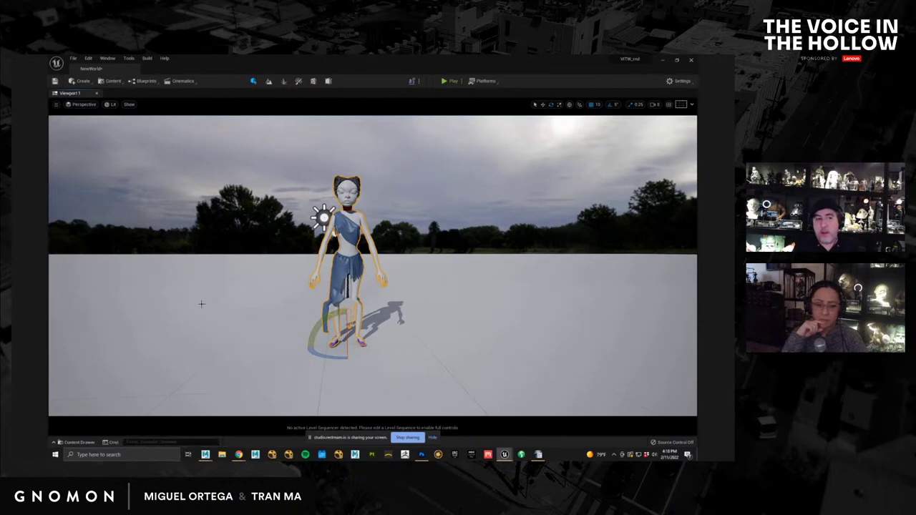
# Step: Place the ala_rig skeletal mesh from the ala/DELETE/delete2 folder in the level beside the animated character
pyautogui.click(77, 442)
pyautogui.moveTo(177, 401)
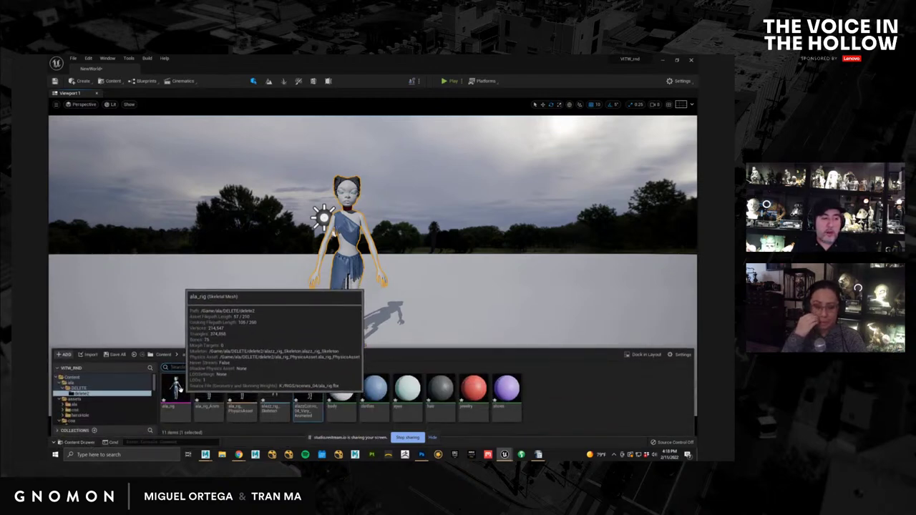
pyautogui.moveTo(181, 392); pyautogui.dragTo(480, 343)
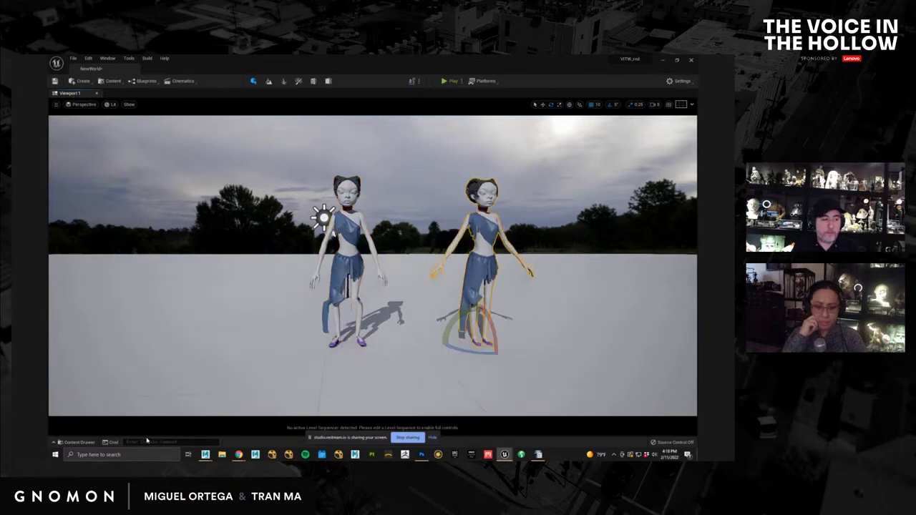
# Step: Open the ala_rig skeletal mesh and create clothing data from its clothes section, named ala_rig_Clothing, with ala_rig_PhysicsAsset for collision
pyautogui.click(77, 442)
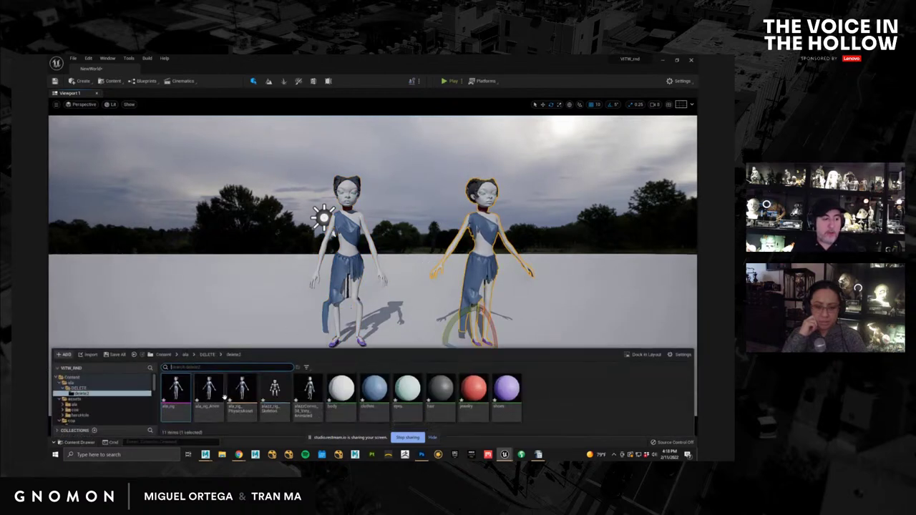
pyautogui.doubleClick(175, 391)
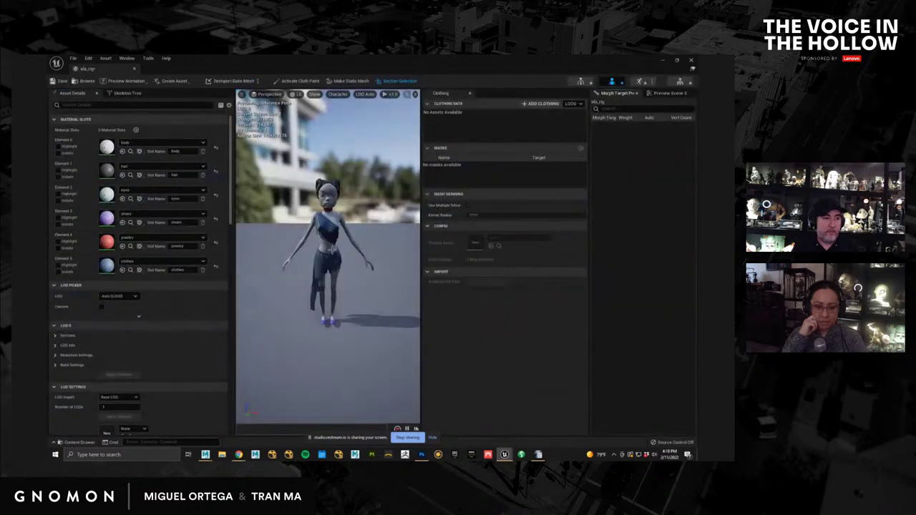
pyautogui.click(331, 284)
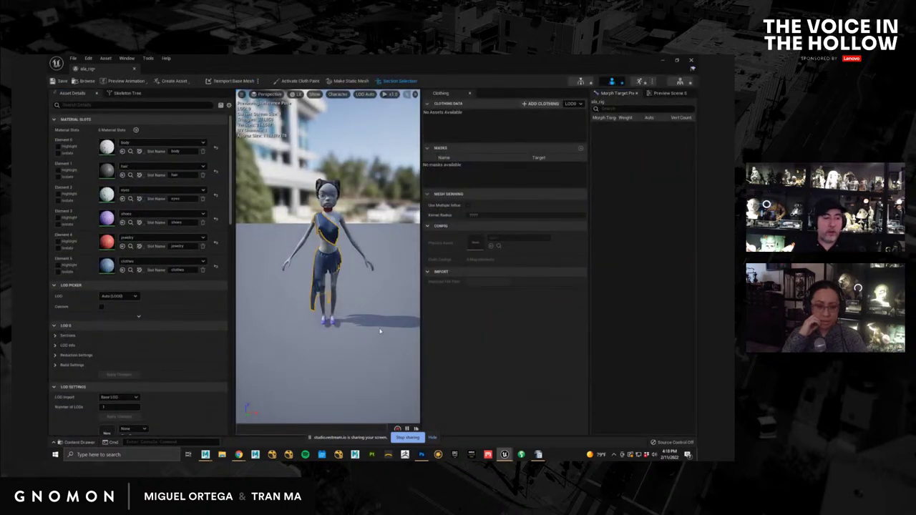
pyautogui.scroll(3, 379, 331)
pyautogui.scroll(2, 405, 329)
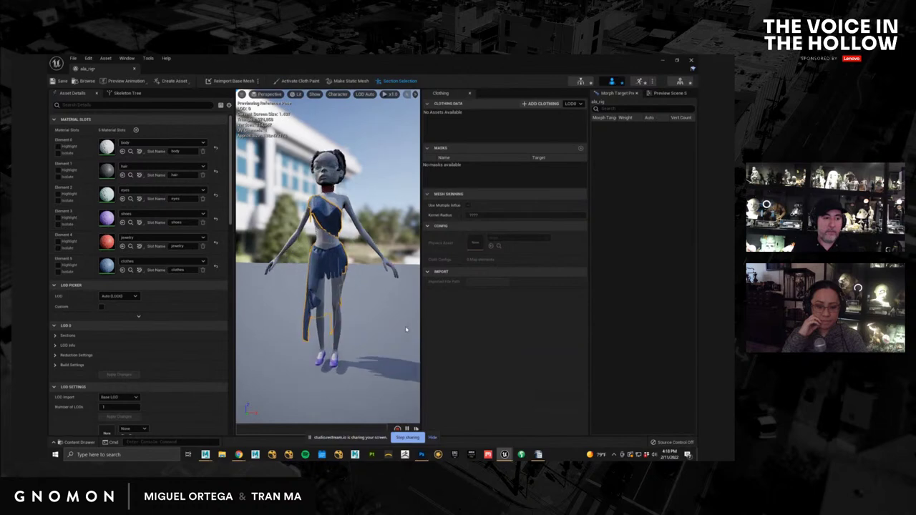
pyautogui.moveTo(405, 329); pyautogui.dragTo(414, 266)
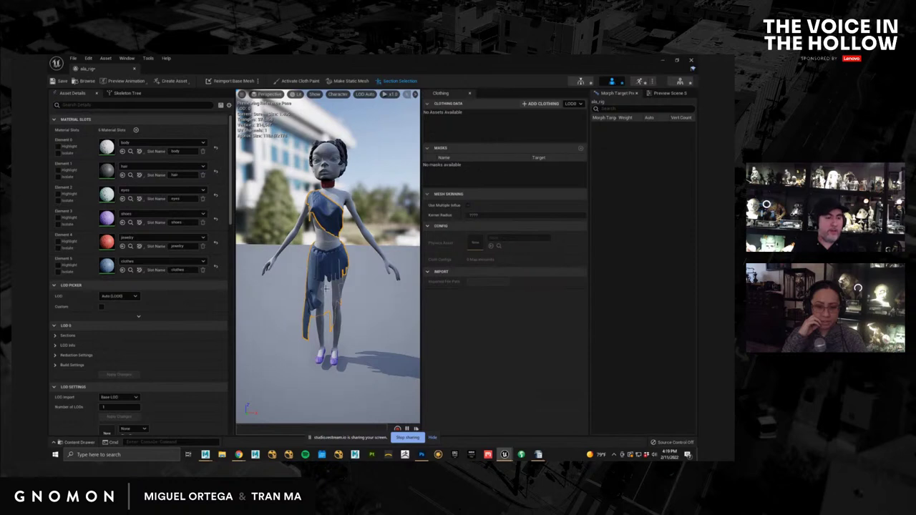
pyautogui.rightClick(312, 274)
pyautogui.moveTo(371, 312)
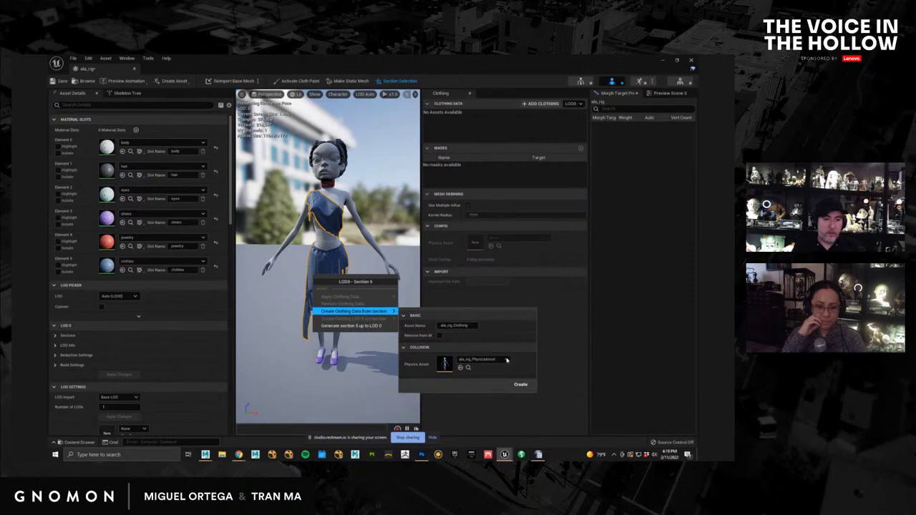
pyautogui.click(526, 386)
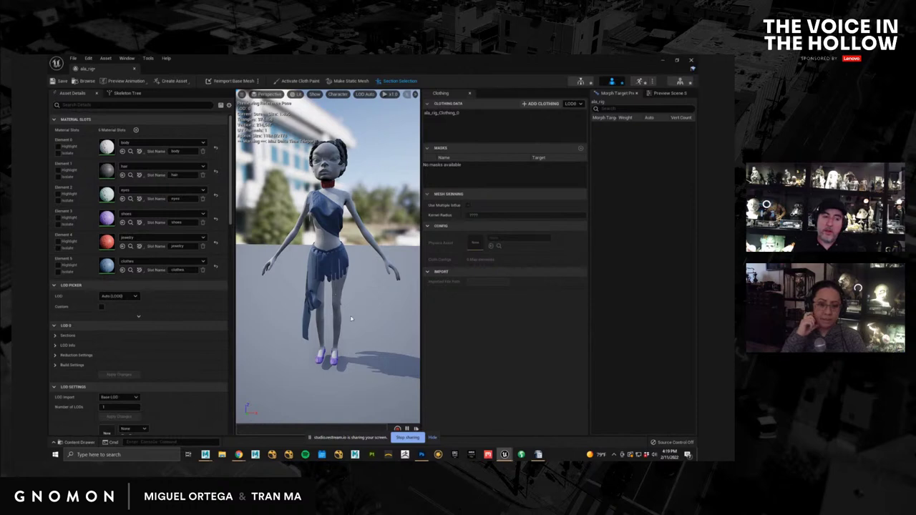
pyautogui.moveTo(367, 313); pyautogui.dragTo(389, 313)
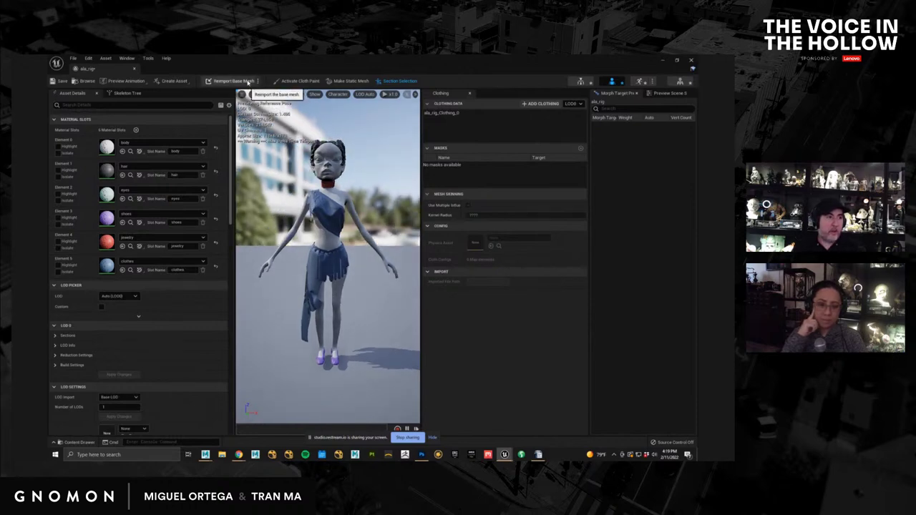
# Step: Activate cloth painting and select the ala_rig_Clothing_0 data so its Max Distance mask can be painted on the skirt
pyautogui.click(306, 82)
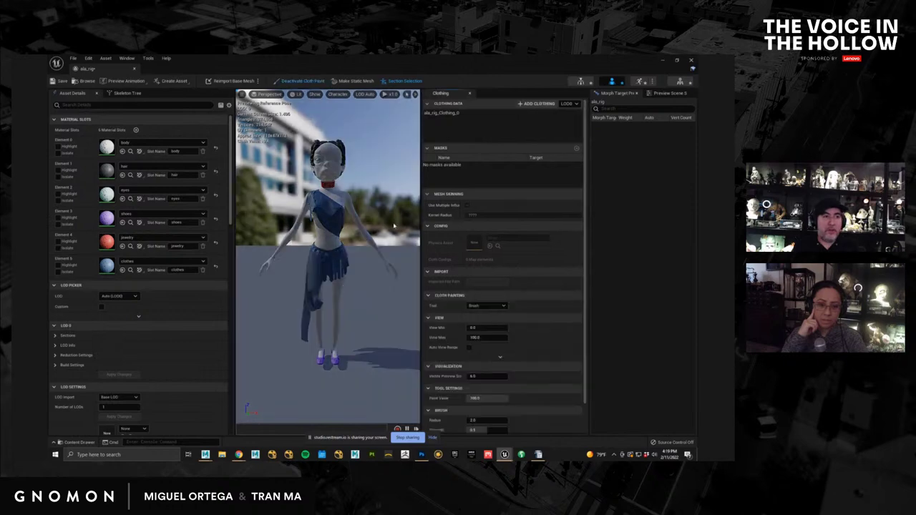
pyautogui.keyDown('alt'); pyautogui.moveTo(317, 317); pyautogui.dragTo(323, 317); pyautogui.keyUp('alt')
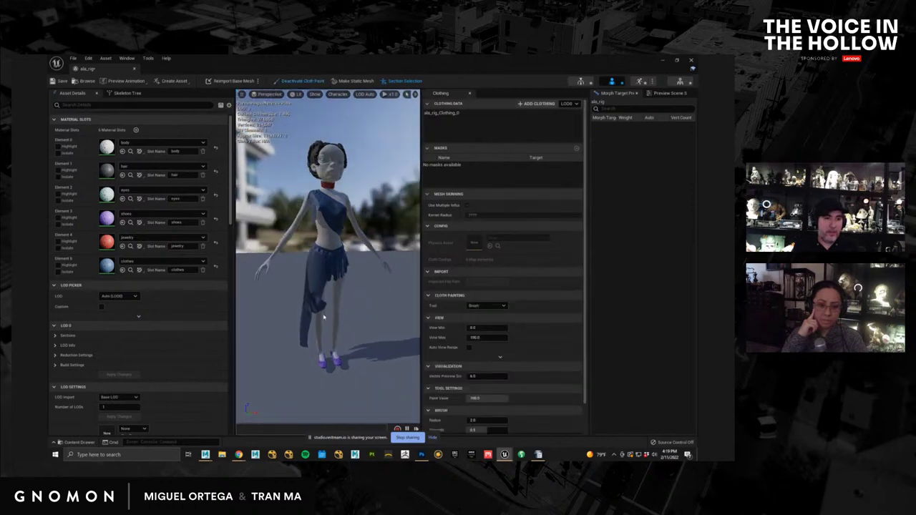
pyautogui.click(440, 112)
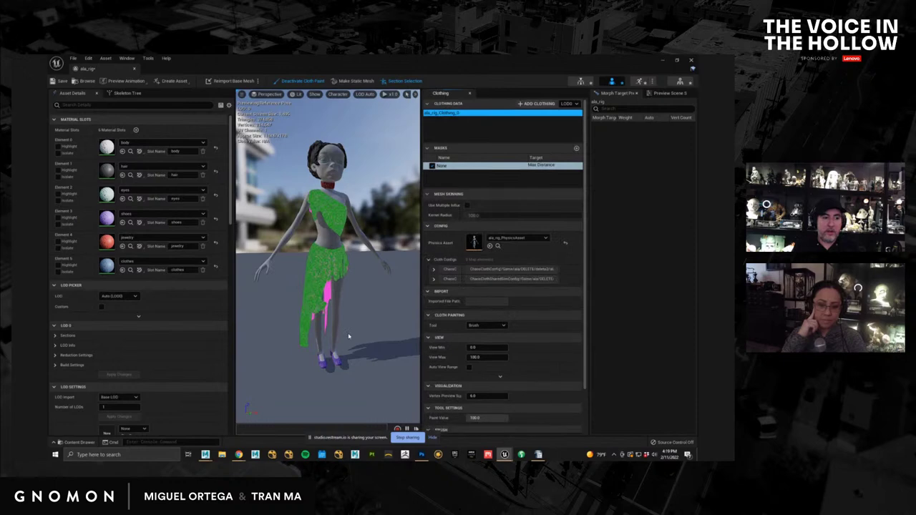
pyautogui.keyDown('alt'); pyautogui.moveTo(369, 329); pyautogui.dragTo(449, 328); pyautogui.keyUp('alt')
pyautogui.scroll(5, 292, 314)
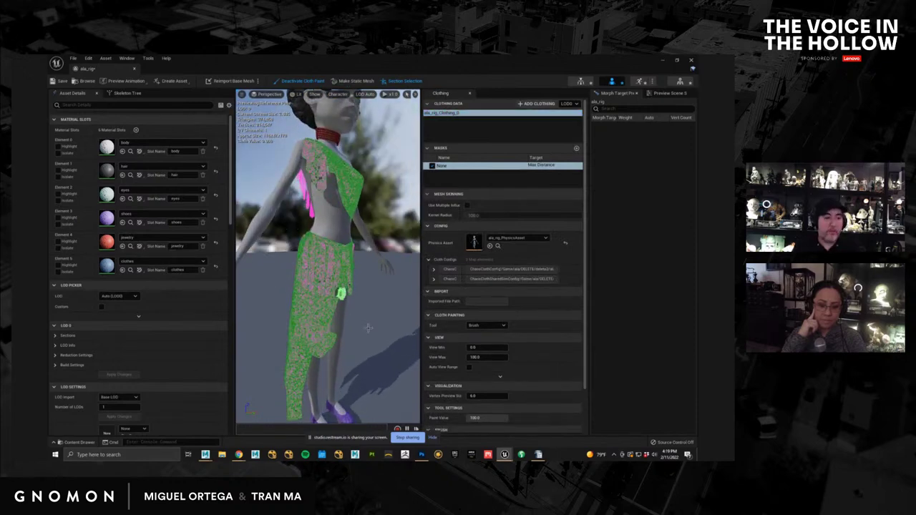
pyautogui.moveTo(367, 355); pyautogui.dragTo(371, 324, button='middle')
pyautogui.scroll(-3, 370, 313)
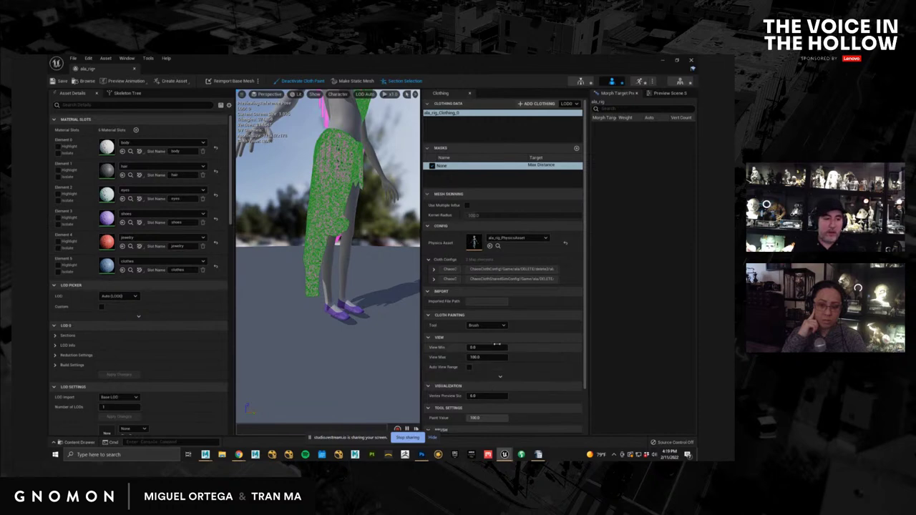
# Step: Set the cloth paint brush radius to 8.0 and its strength to 1.0
pyautogui.scroll(-3, 497, 372)
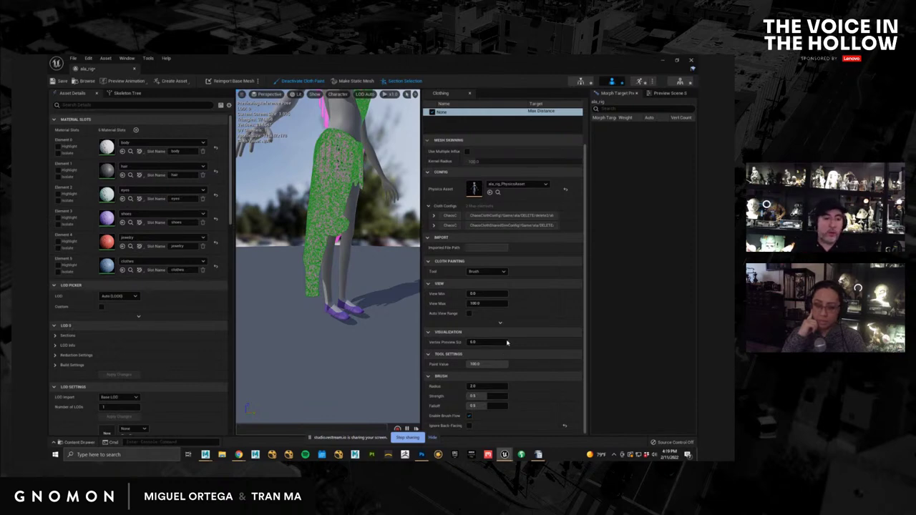
pyautogui.click(478, 386)
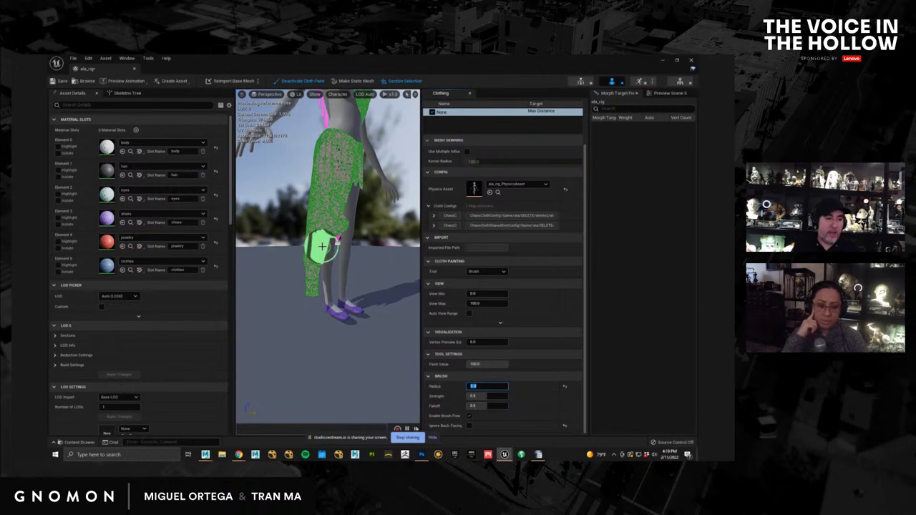
pyautogui.click(484, 396)
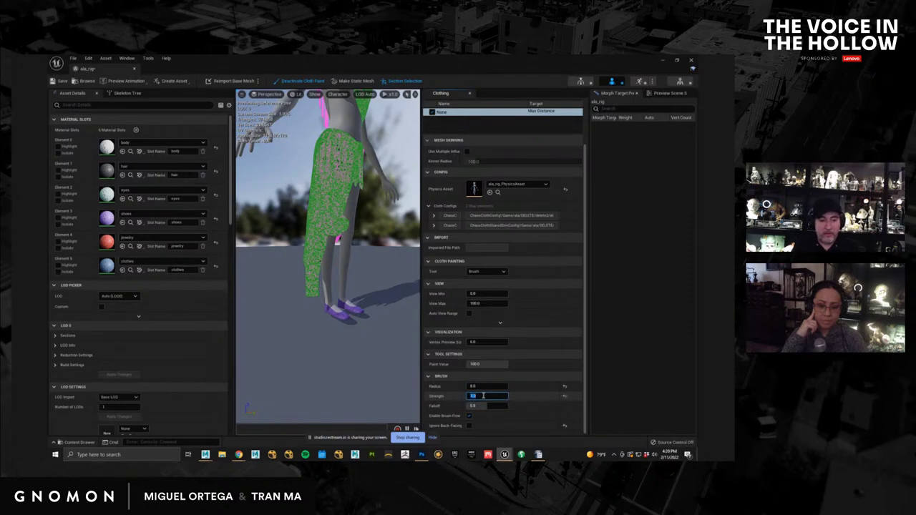
# Step: Paint the lower half of the skirt from the back, front and sides with a paint value of 100
pyautogui.moveTo(350, 301)
pyautogui.keyDown('alt'); pyautogui.mouseDown()
pyautogui.moveTo(693, 333)
pyautogui.moveTo(337, 294)
pyautogui.mouseUp(); pyautogui.keyUp('alt')
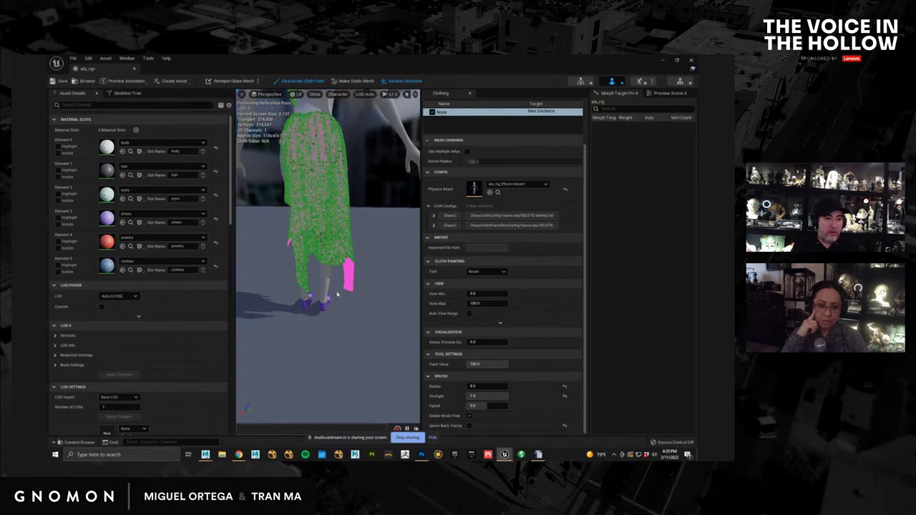
pyautogui.moveTo(338, 258)
pyautogui.mouseDown()
pyautogui.moveTo(307, 256)
pyautogui.moveTo(307, 281)
pyautogui.moveTo(299, 279)
pyautogui.moveTo(298, 241)
pyautogui.moveTo(343, 247)
pyautogui.moveTo(301, 230)
pyautogui.moveTo(341, 230)
pyautogui.moveTo(349, 286)
pyautogui.moveTo(347, 265)
pyautogui.moveTo(326, 291)
pyautogui.moveTo(301, 235)
pyautogui.moveTo(343, 225)
pyautogui.moveTo(288, 229)
pyautogui.mouseUp()
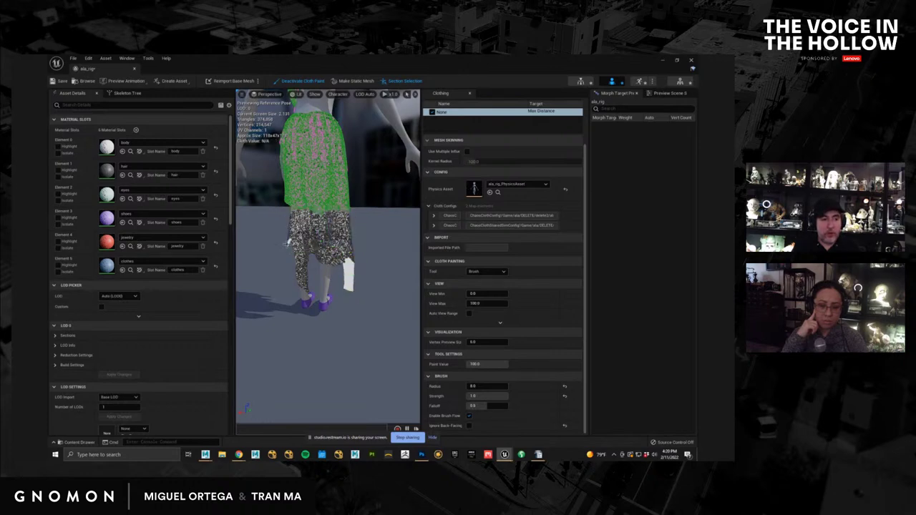
pyautogui.keyDown('alt'); pyautogui.moveTo(271, 294); pyautogui.dragTo(14, 313); pyautogui.keyUp('alt')
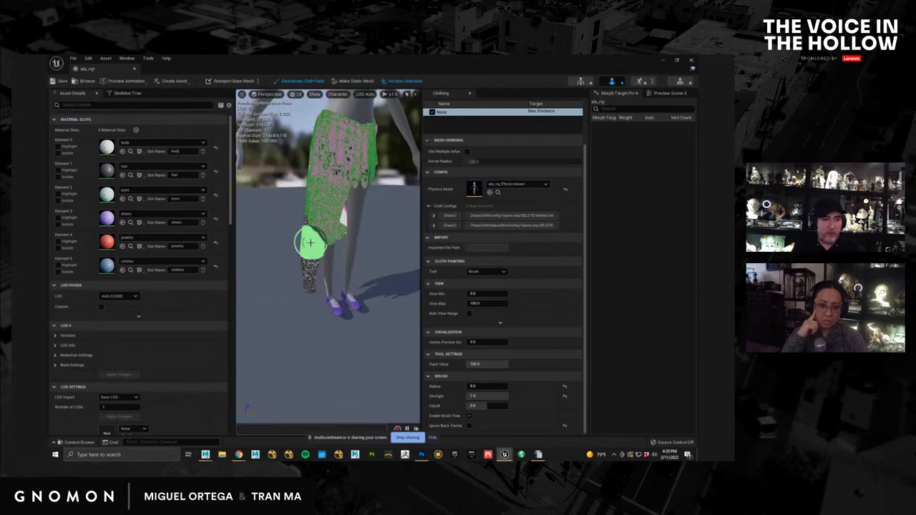
pyautogui.moveTo(329, 239)
pyautogui.mouseDown()
pyautogui.moveTo(339, 228)
pyautogui.moveTo(315, 231)
pyautogui.mouseUp()
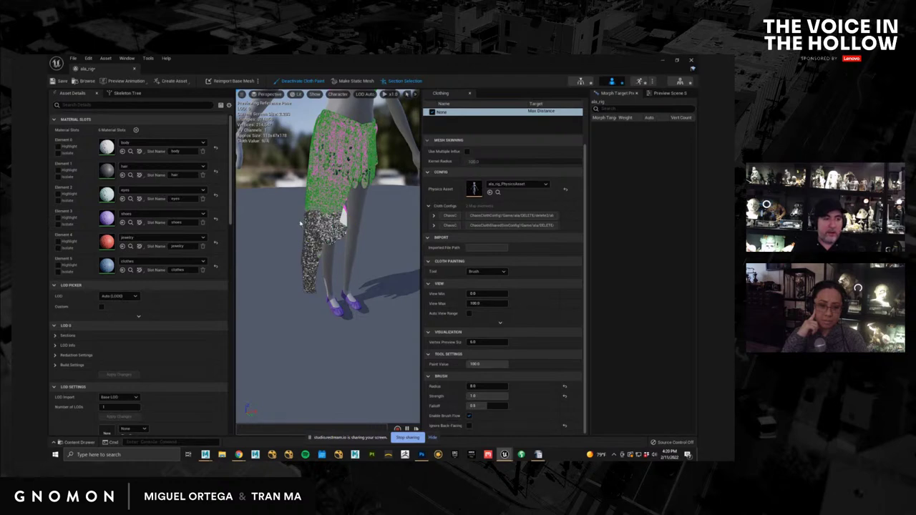
pyautogui.moveTo(325, 222); pyautogui.dragTo(299, 218)
pyautogui.keyDown('alt'); pyautogui.moveTo(308, 264); pyautogui.dragTo(194, 235); pyautogui.keyUp('alt')
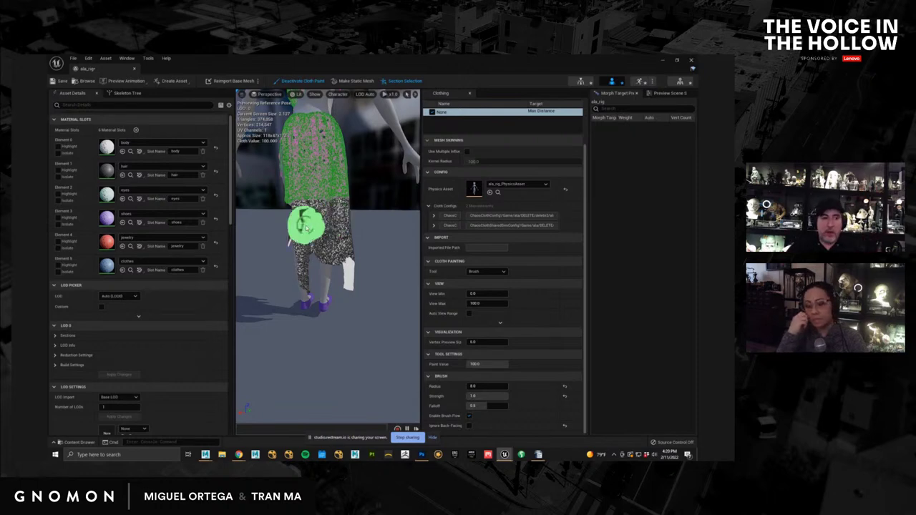
pyautogui.moveTo(316, 258)
pyautogui.keyDown('alt'); pyautogui.mouseDown()
pyautogui.moveTo(47, 269)
pyautogui.moveTo(170, 270)
pyautogui.moveTo(164, 210)
pyautogui.mouseUp(); pyautogui.keyUp('alt')
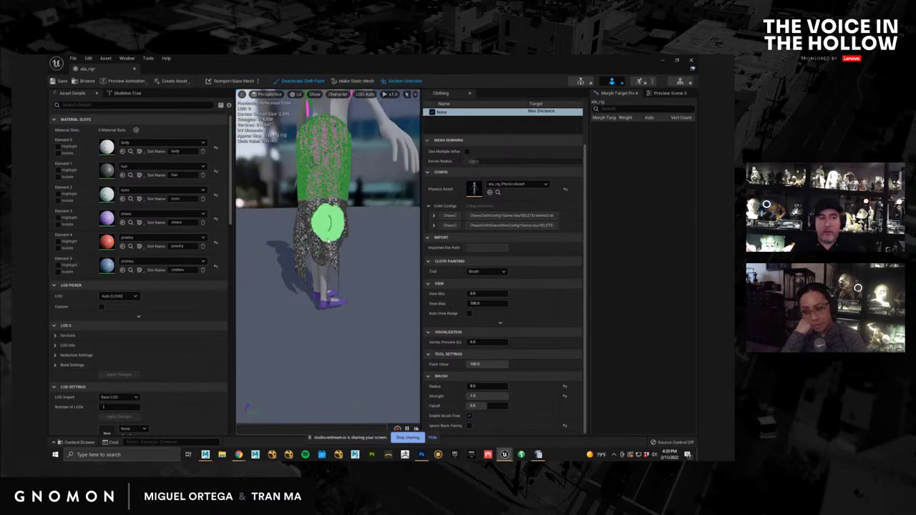
# Step: Switch to the Smooth paint tool with strength 0.5 and smooth the whole mesh's cloth mask repeatedly
pyautogui.click(489, 272)
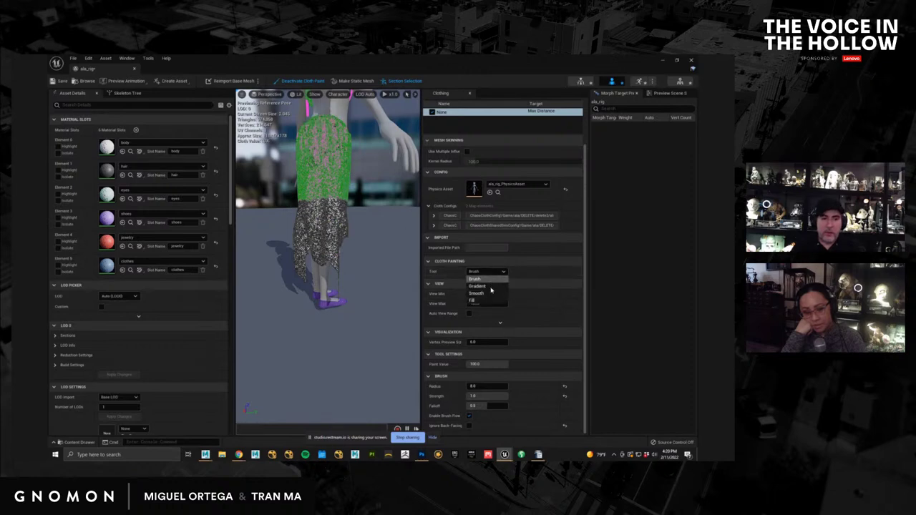
pyautogui.click(489, 293)
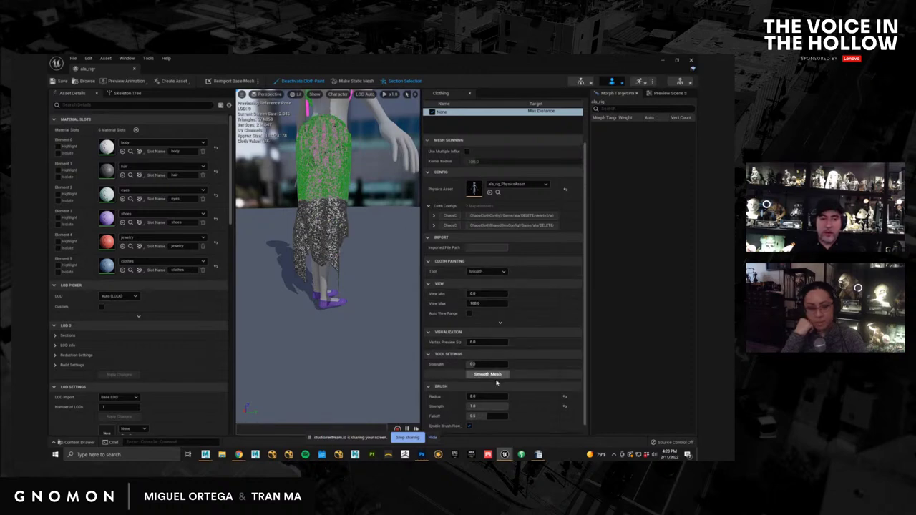
pyautogui.click(497, 365)
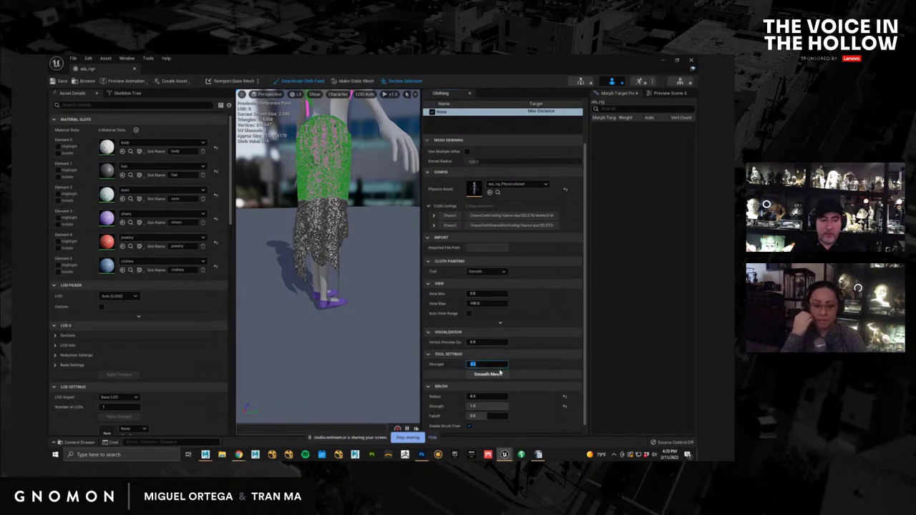
pyautogui.press('BackSpace')
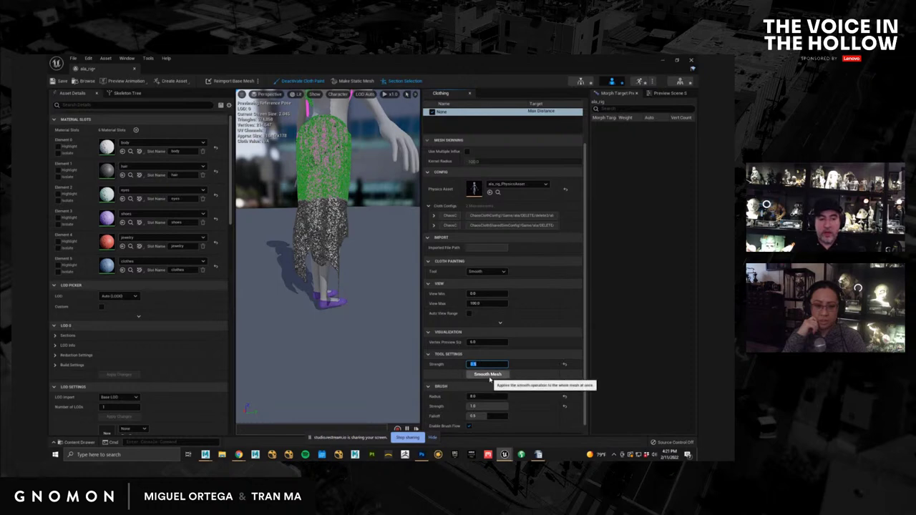
pyautogui.click(496, 375)
pyautogui.click(496, 375)
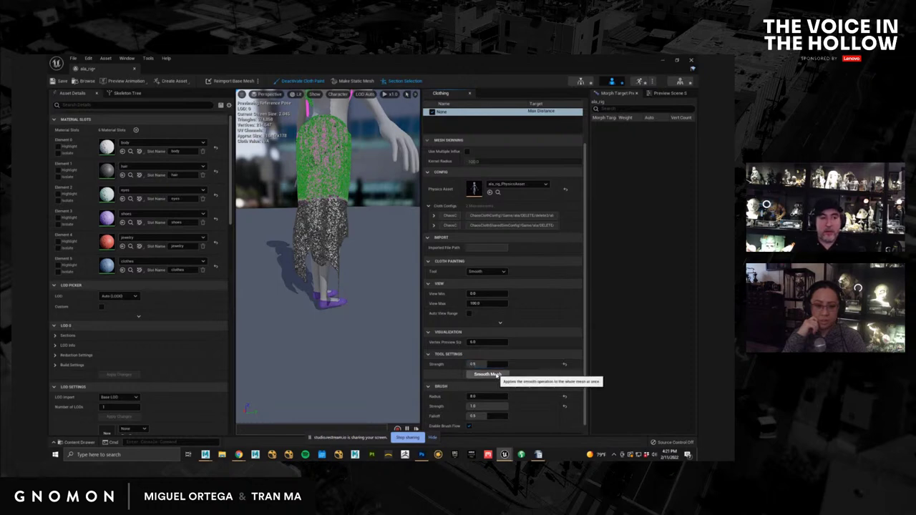
pyautogui.click(496, 374)
pyautogui.click(497, 375)
pyautogui.click(497, 374)
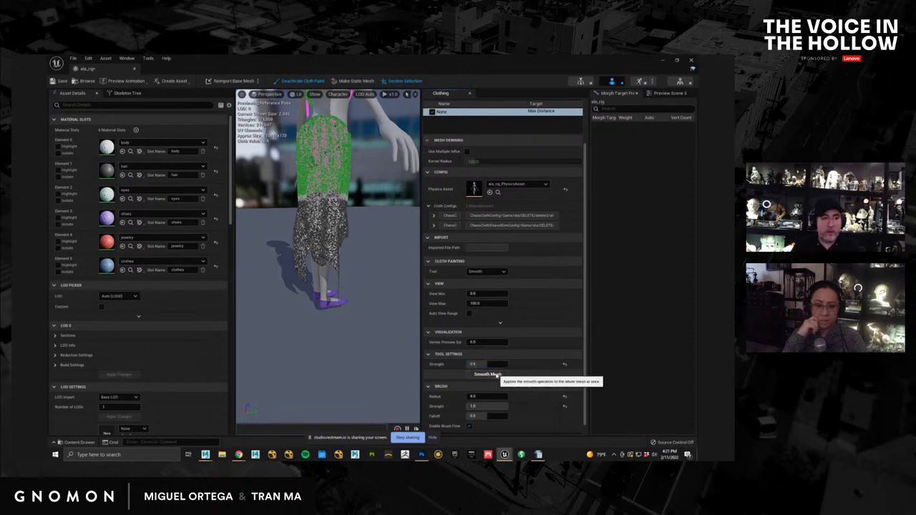
pyautogui.click(497, 374)
pyautogui.click(497, 374)
pyautogui.click(498, 374)
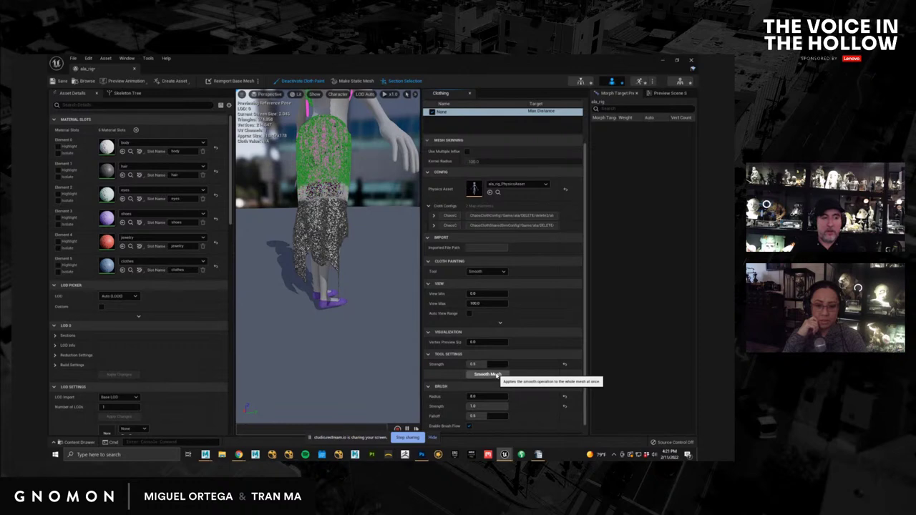
pyautogui.click(497, 374)
pyautogui.click(498, 374)
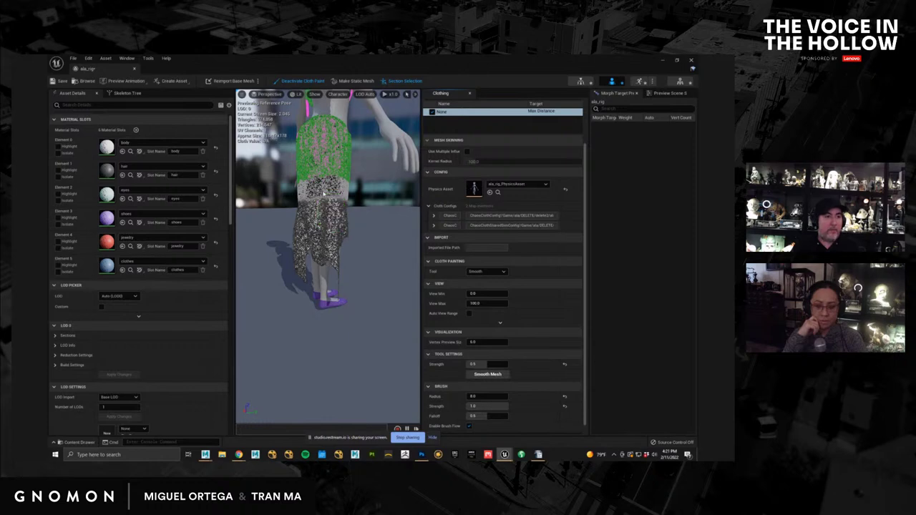
# Step: Deactivate cloth painting, apply the ala_rig_Clothing_0 - LOD0 data to the clothes section and save the mesh
pyautogui.click(302, 81)
pyautogui.keyDown('alt'); pyautogui.moveTo(382, 276); pyautogui.dragTo(80, 280); pyautogui.keyUp('alt')
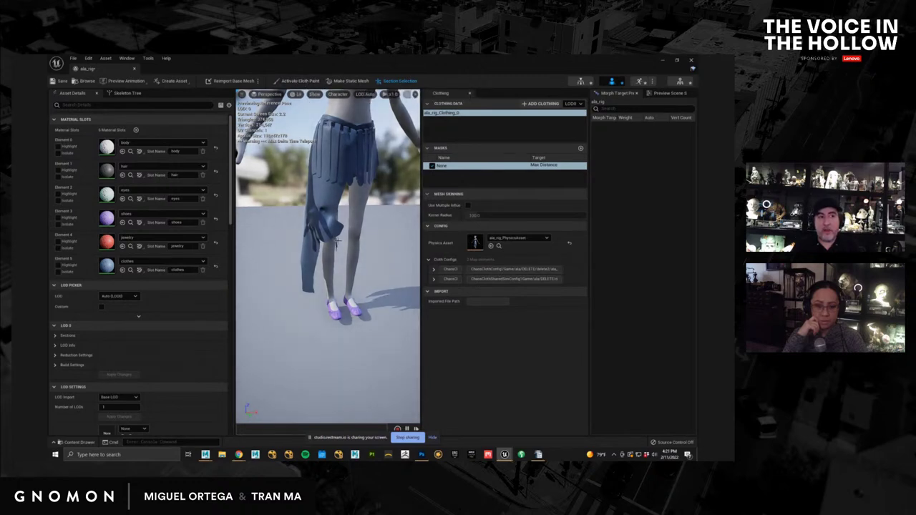
pyautogui.rightClick(308, 265)
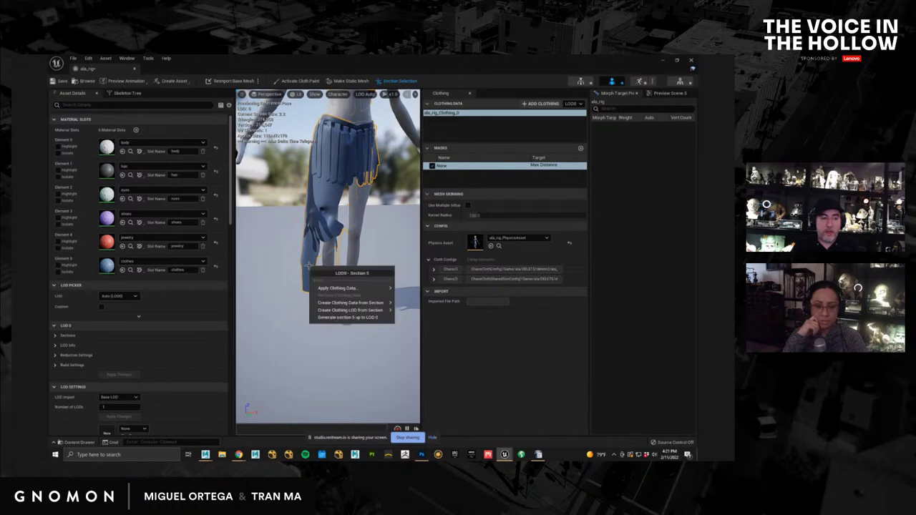
pyautogui.moveTo(350, 287)
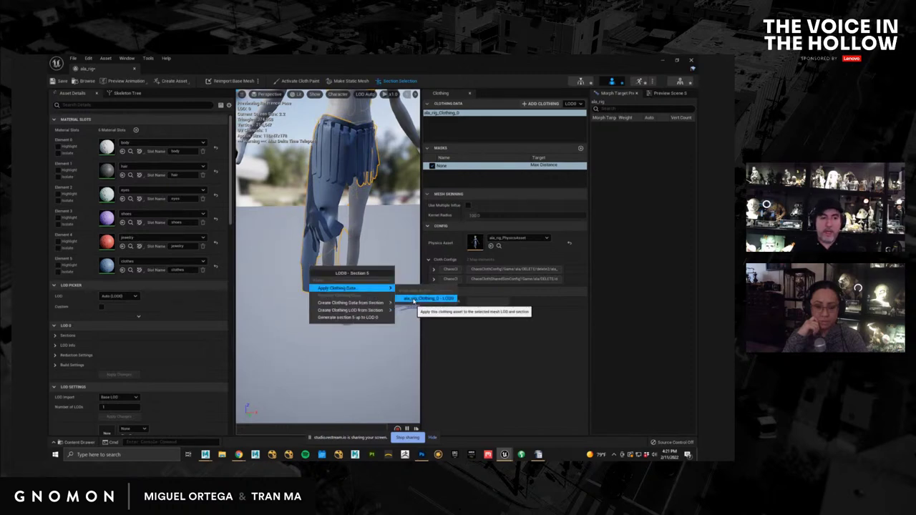
pyautogui.click(408, 303)
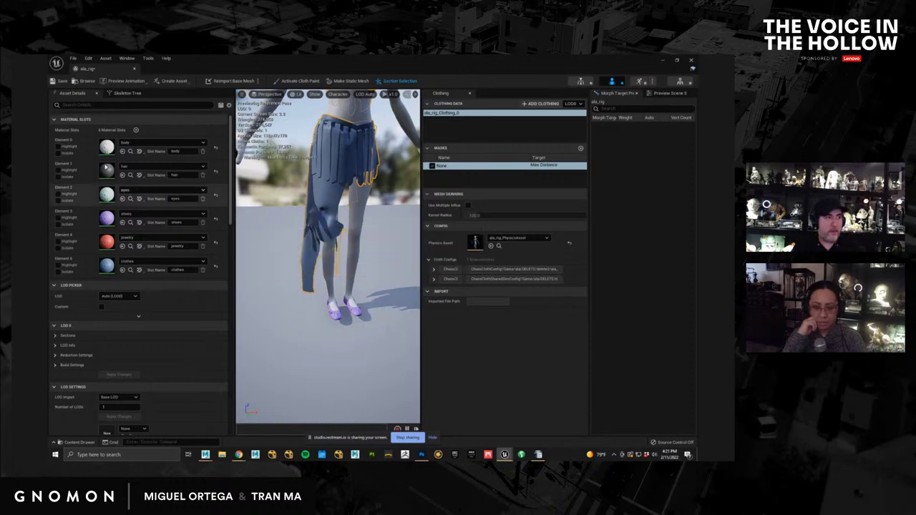
pyautogui.click(63, 83)
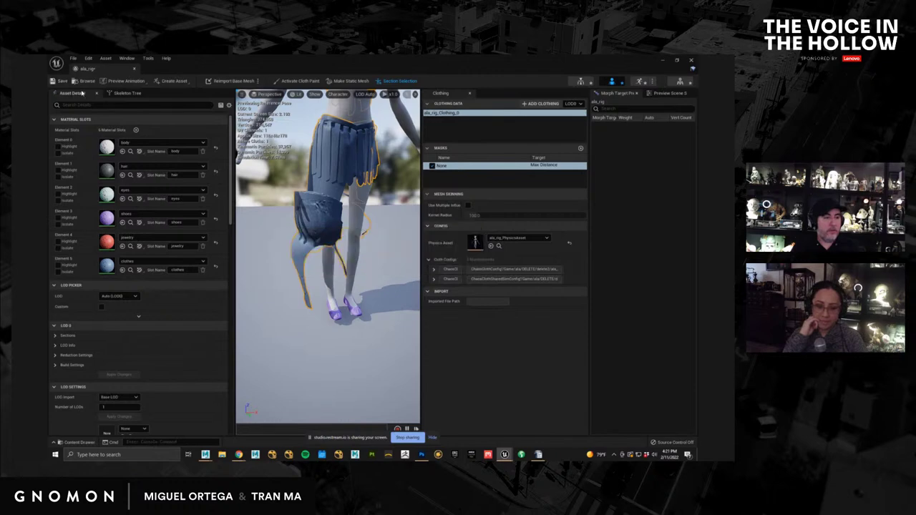
pyautogui.click(63, 83)
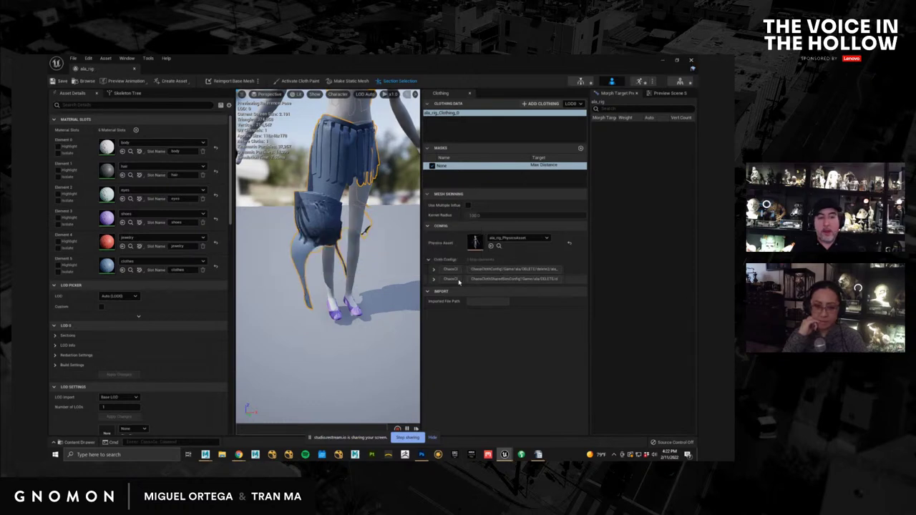
# Step: Set the cloth density to 1.0 in the clothing config's mass properties and save the asset
pyautogui.click(433, 270)
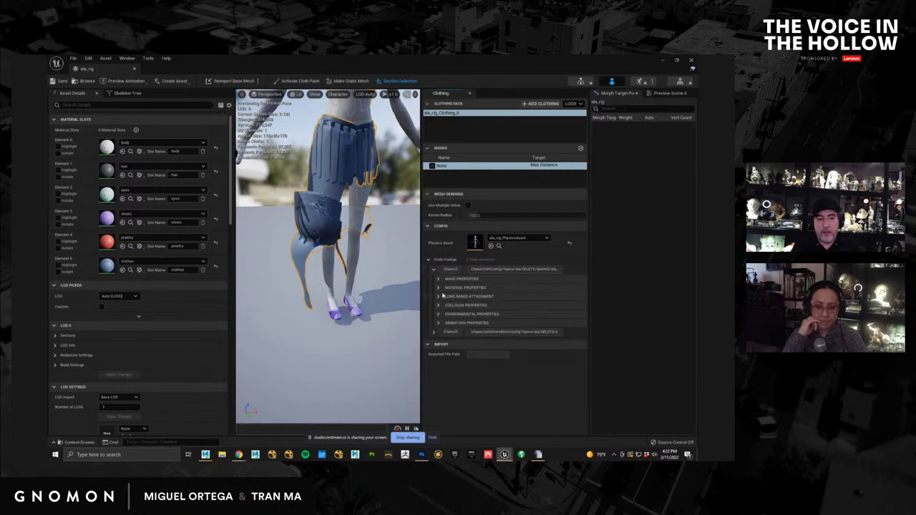
pyautogui.click(439, 279)
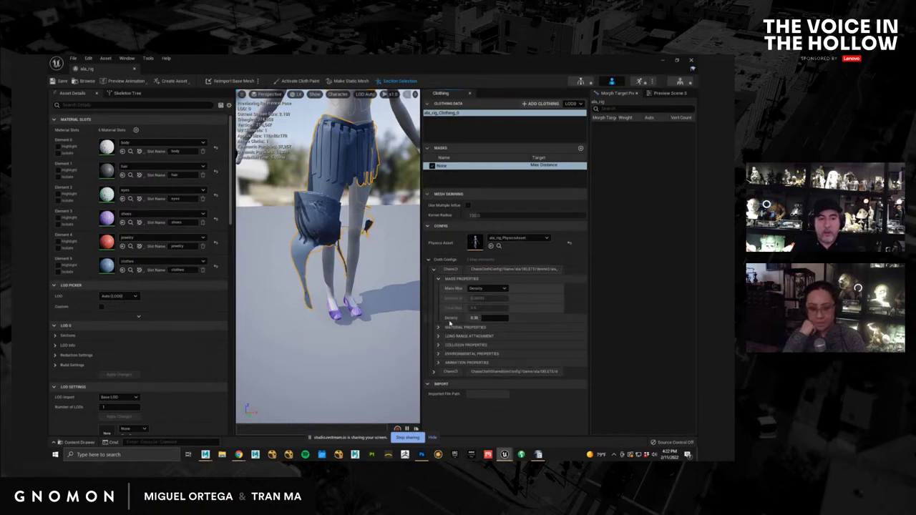
pyautogui.moveTo(454, 323)
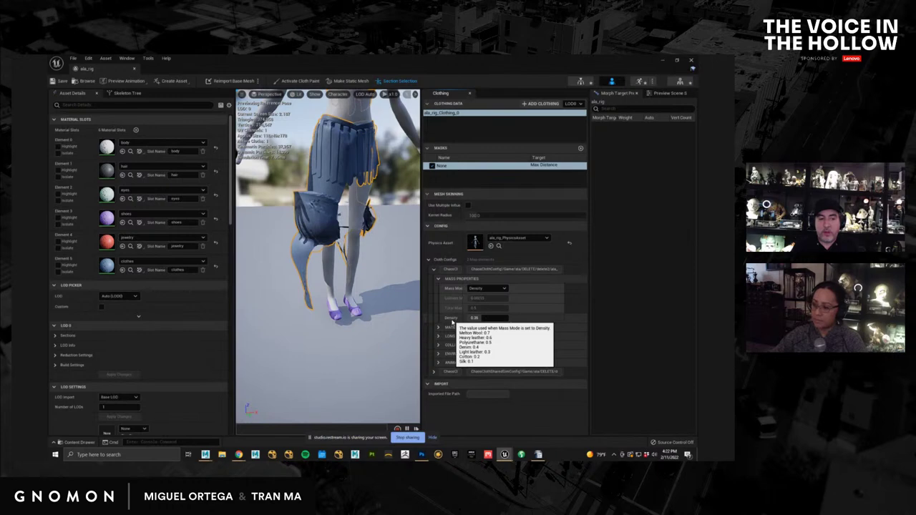
pyautogui.click(485, 318)
pyautogui.write('1')
pyautogui.press('Return')
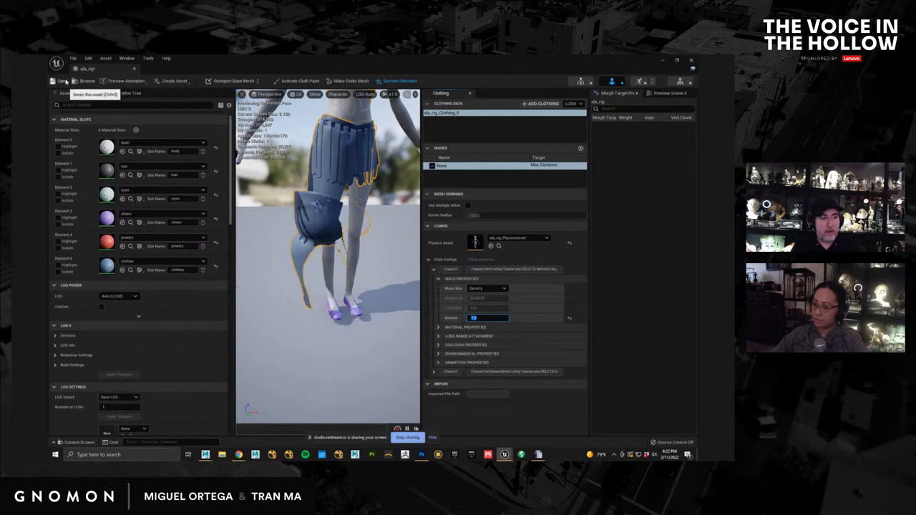
pyautogui.click(60, 81)
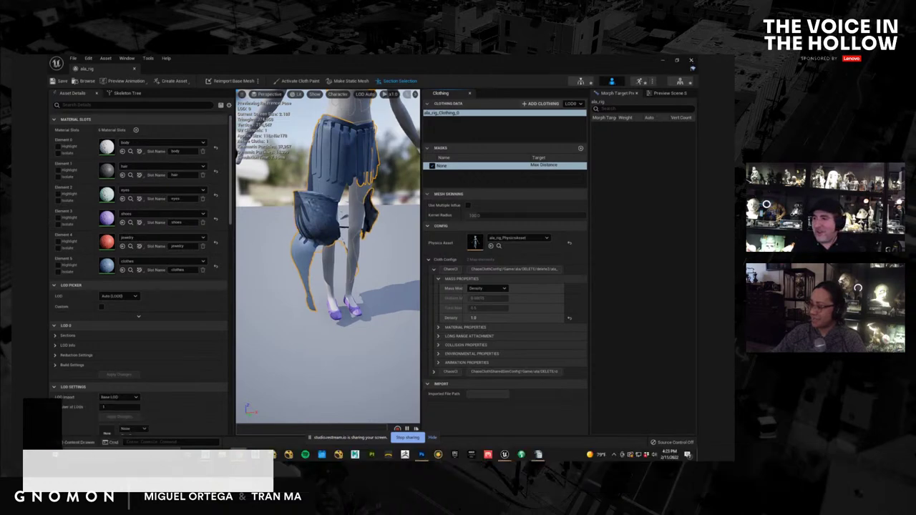
# Step: Close the ala_rig mesh editor and frame both characters in the level to compare their clothing
pyautogui.click(690, 61)
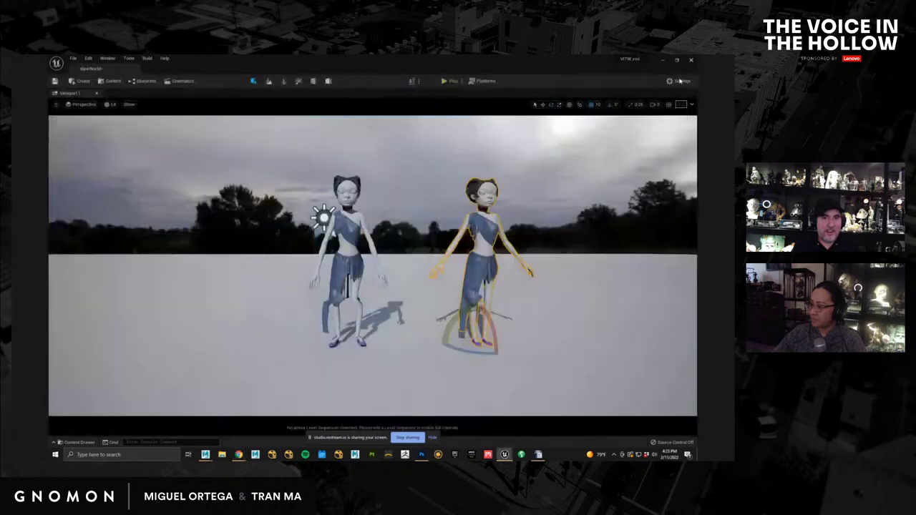
pyautogui.keyDown('alt'); pyautogui.moveTo(407, 292); pyautogui.dragTo(358, 296); pyautogui.keyUp('alt')
pyautogui.keyDown('alt'); pyautogui.moveTo(358, 296); pyautogui.dragTo(323, 296, button='right'); pyautogui.keyUp('alt')
pyautogui.scroll(10, 322, 296)
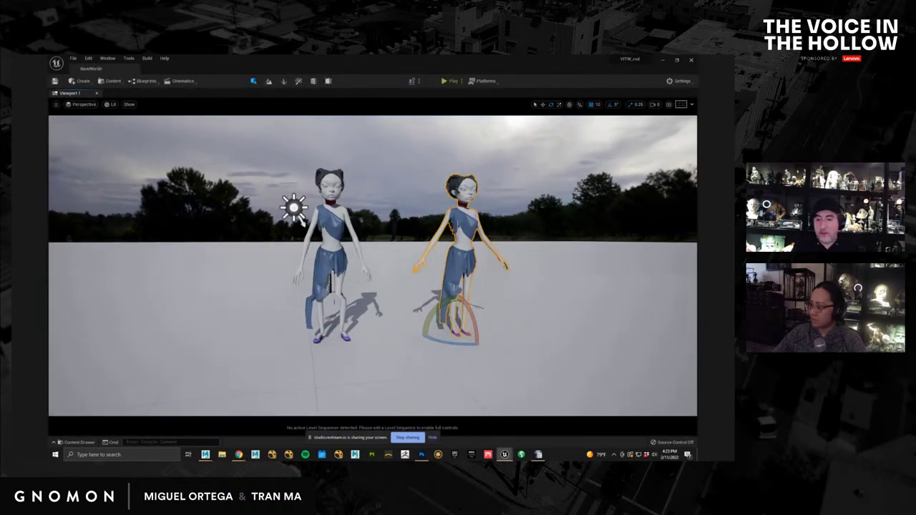
# Step: Open the Sequencer window and move it out of the way of the level view
pyautogui.click(77, 442)
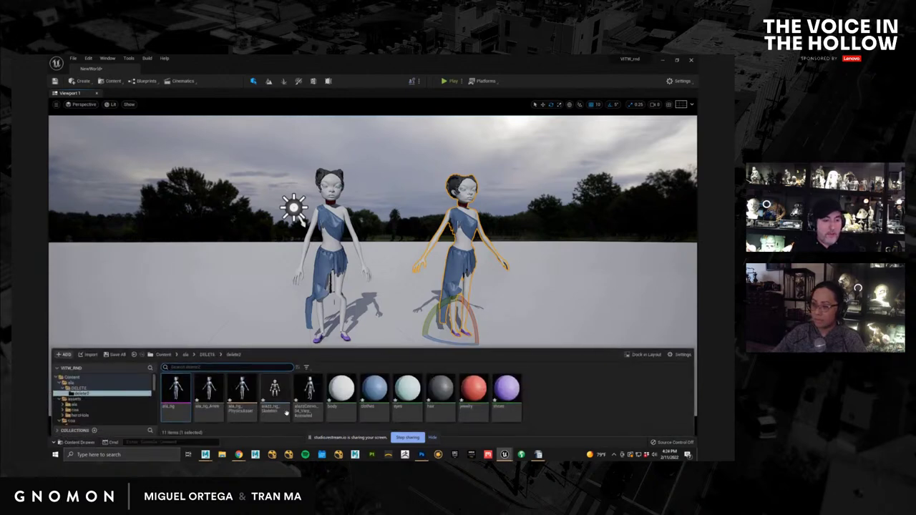
pyautogui.rightClick(558, 405)
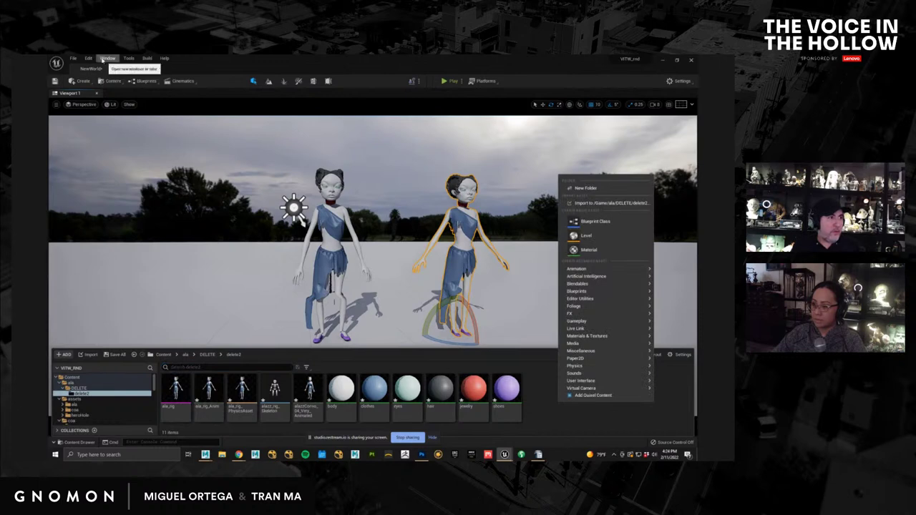
pyautogui.click(107, 59)
pyautogui.moveTo(130, 76)
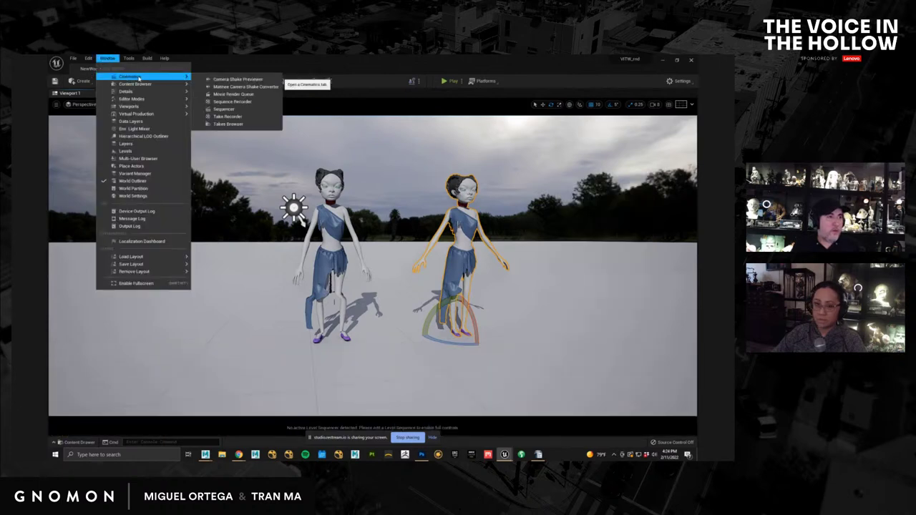
pyautogui.click(221, 107)
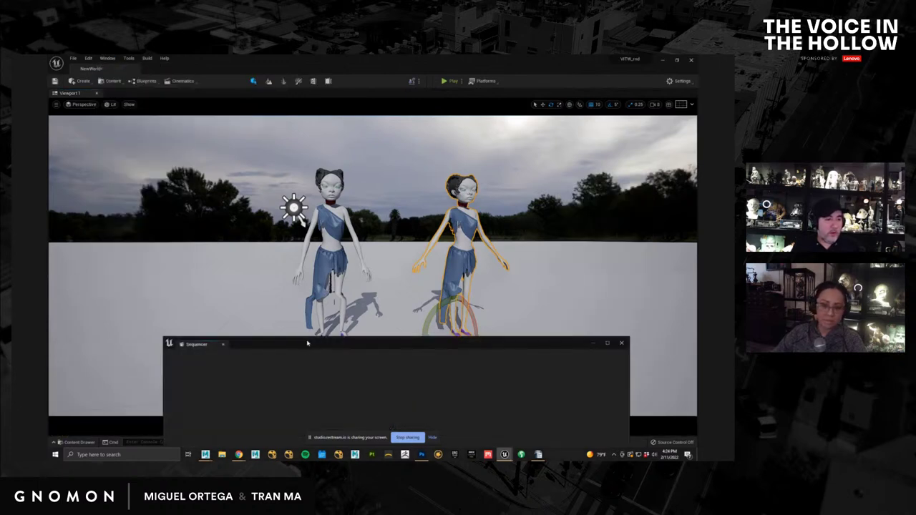
pyautogui.moveTo(307, 343); pyautogui.dragTo(695, 348)
# Step: Create a Level Sequence animation asset in the delete2 folder and open it in Sequencer
pyautogui.click(76, 443)
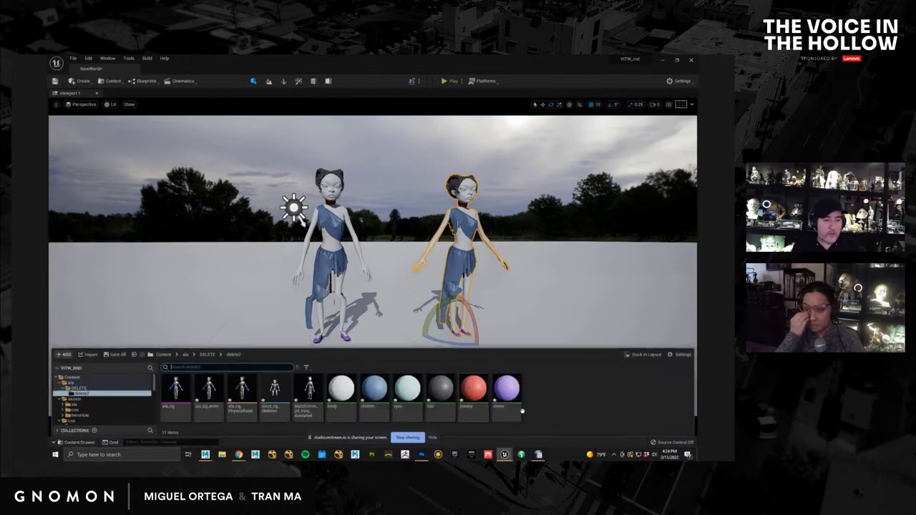
pyautogui.rightClick(547, 393)
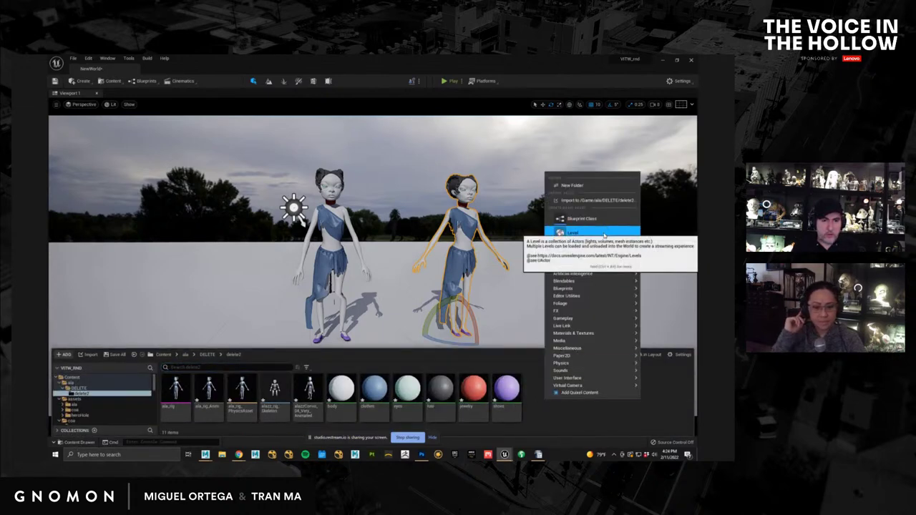
pyautogui.moveTo(608, 267)
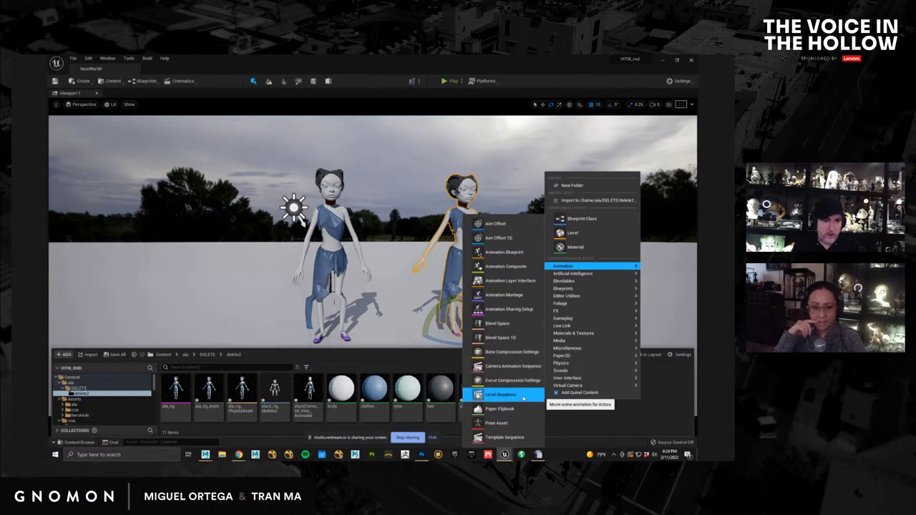
pyautogui.click(524, 395)
pyautogui.doubleClick(505, 388)
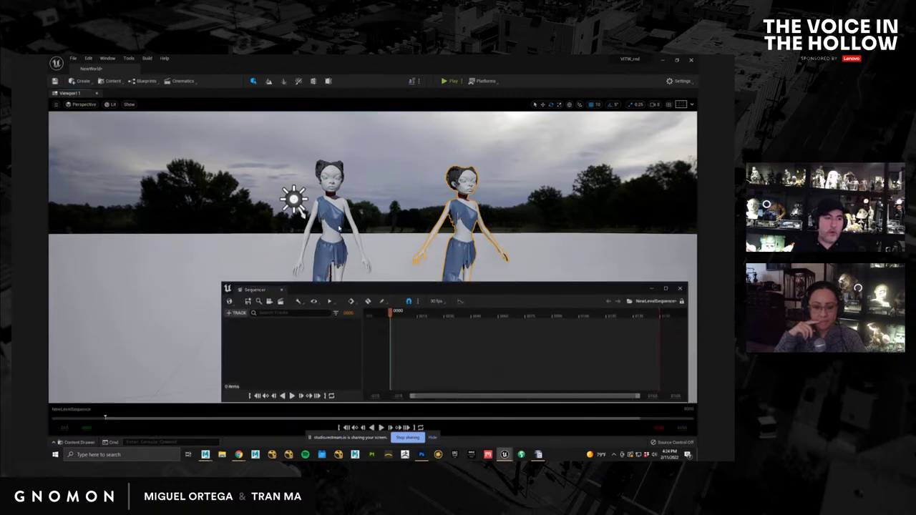
# Step: Select the ala_rig character with outstretched arms and add it as a track to the new level sequence
pyautogui.click(341, 227)
pyautogui.keyDown('shift'); pyautogui.click(474, 231); pyautogui.keyUp('shift')
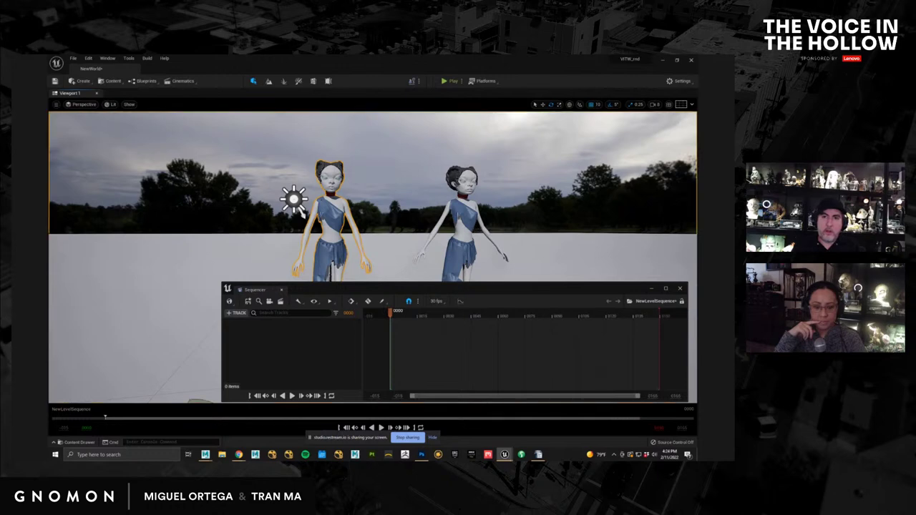
pyautogui.click(461, 224)
pyautogui.keyDown('ctrl'); pyautogui.click(330, 249); pyautogui.keyUp('ctrl')
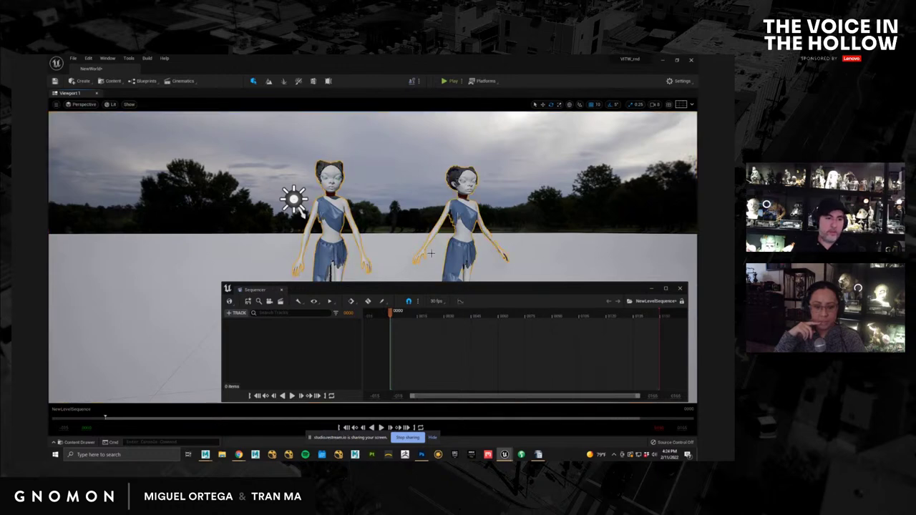
pyautogui.click(469, 237)
pyautogui.moveTo(387, 291); pyautogui.dragTo(417, 262)
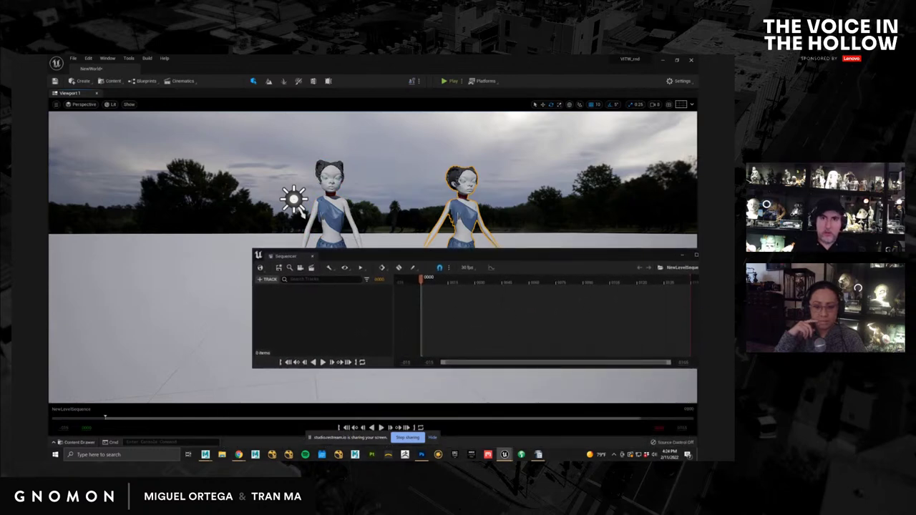
pyautogui.moveTo(695, 230); pyautogui.dragTo(362, 315)
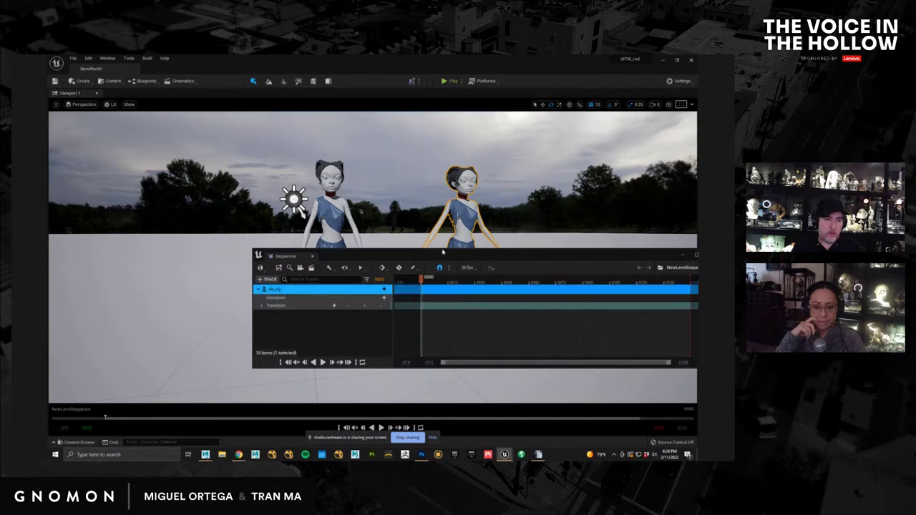
# Step: Add the alazzConvo_04_Very_Animated animation to the ala_rig track and scrub the sequence to frame 90
pyautogui.moveTo(440, 256); pyautogui.dragTo(320, 307)
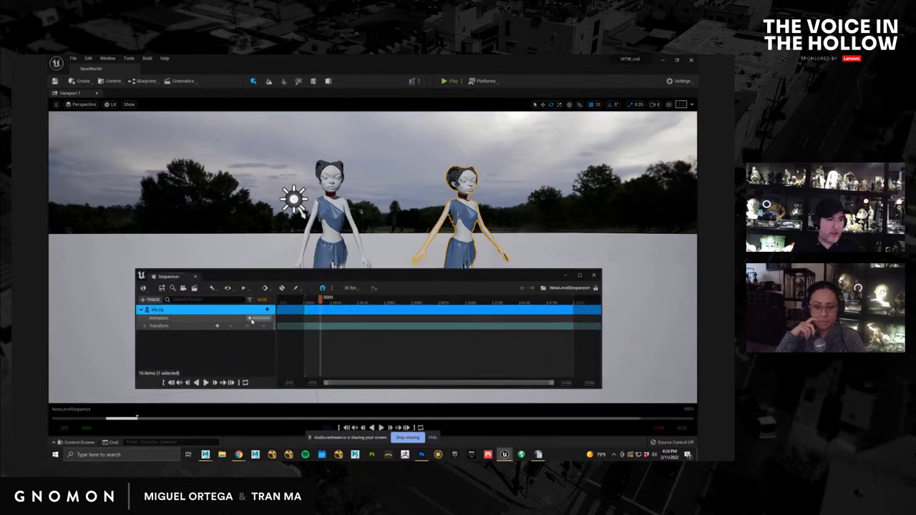
pyautogui.click(256, 310)
pyautogui.moveTo(273, 326)
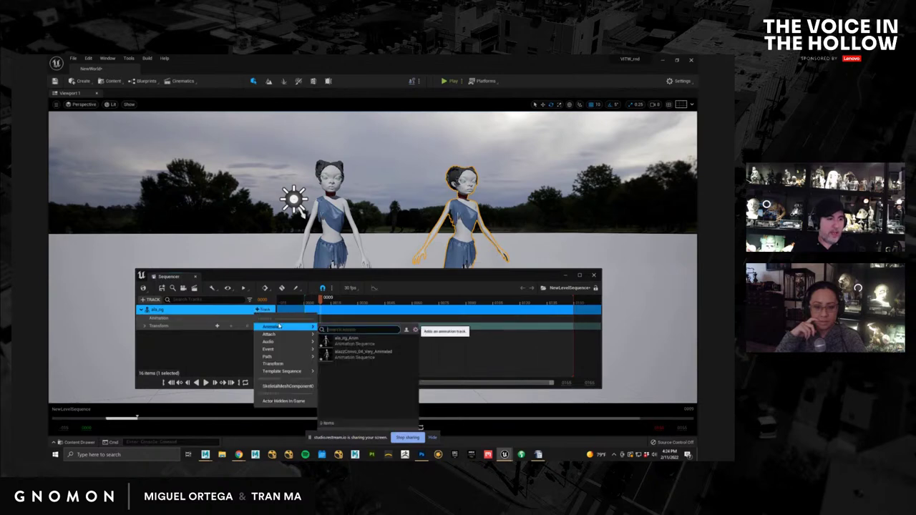
pyautogui.click(350, 353)
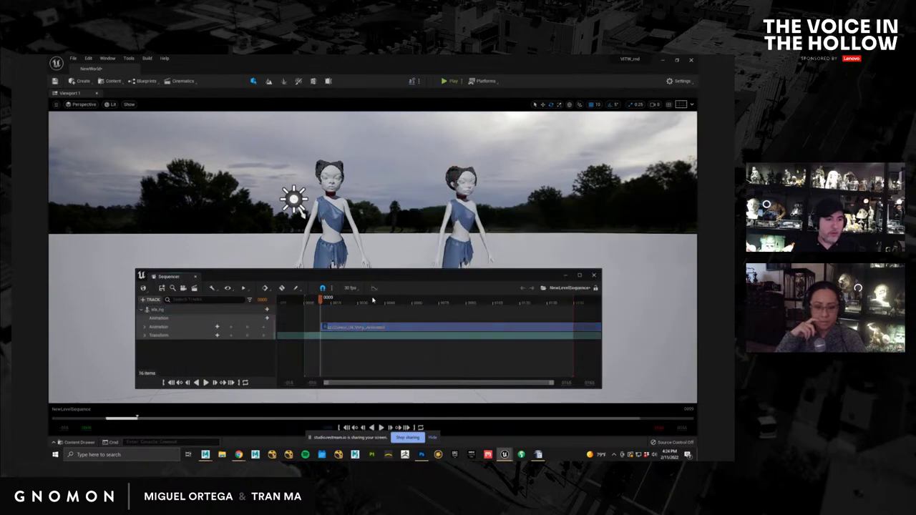
pyautogui.moveTo(479, 275); pyautogui.dragTo(413, 368)
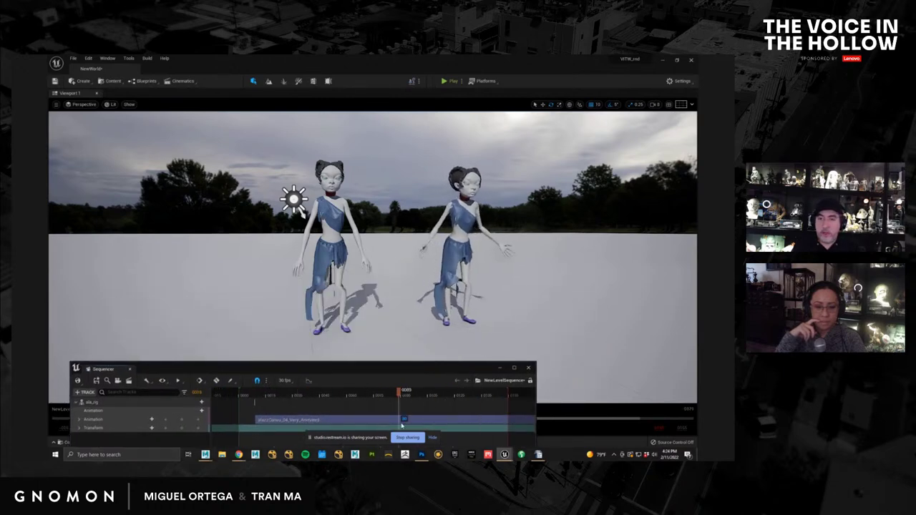
# Step: Select the animated ala_rig character, bring up its Details and filter its properties by "enab"
pyautogui.click(448, 276)
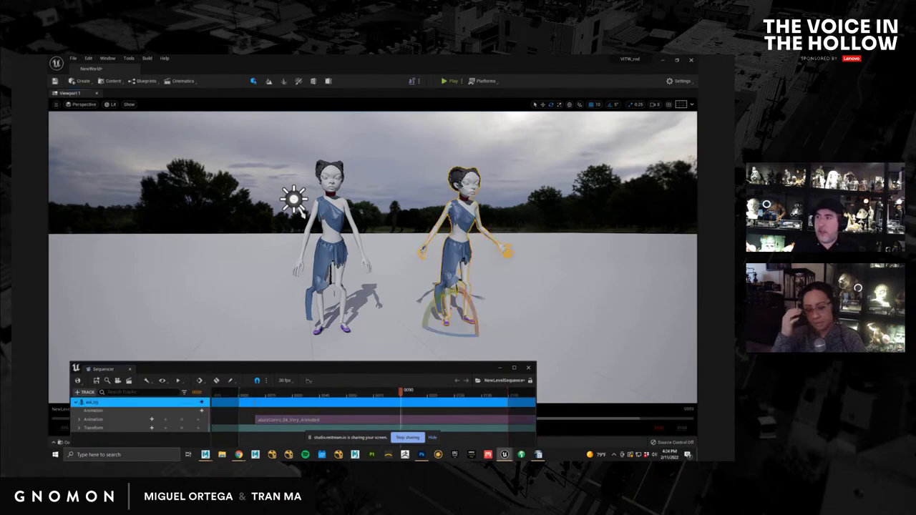
pyautogui.moveTo(696, 130); pyautogui.dragTo(534, 115)
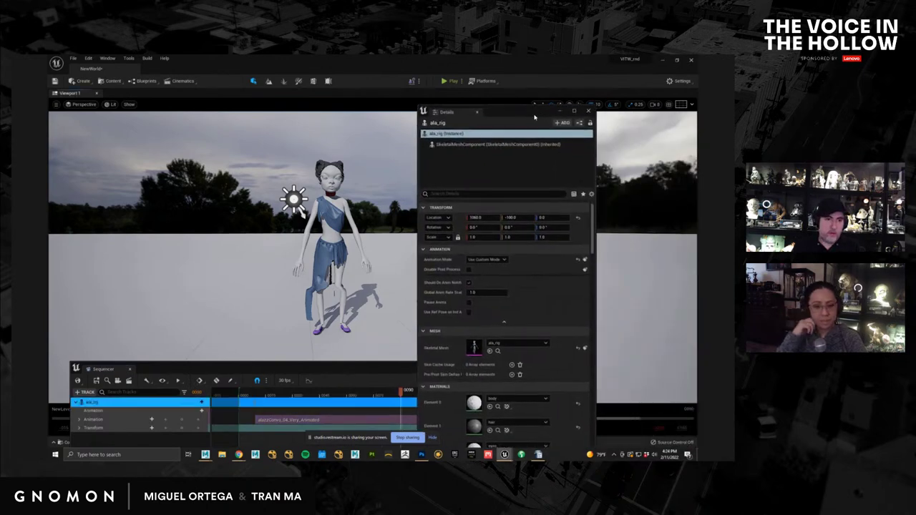
pyautogui.click(537, 194)
pyautogui.write('ena')
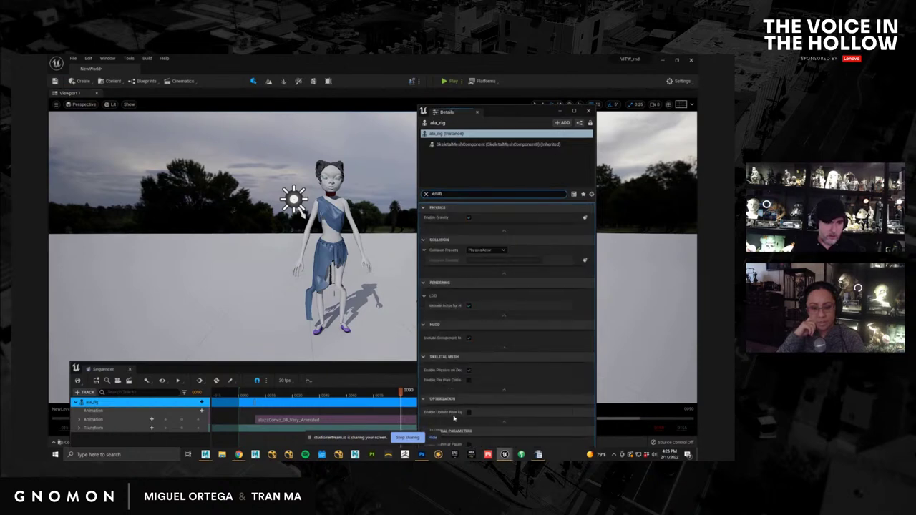
pyautogui.write('bl')
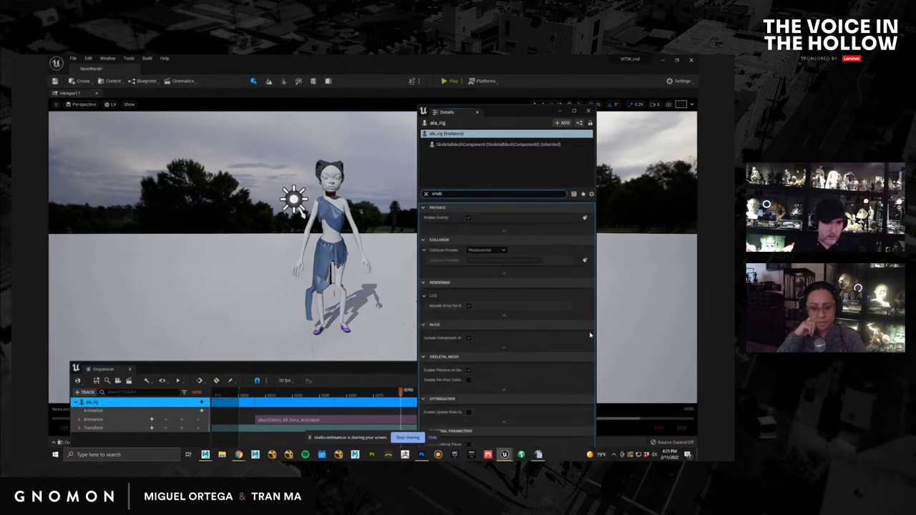
# Step: Examine the filtered properties of the ala_rig instance and its SkeletalMeshComponent, and move the Details window away
pyautogui.moveTo(518, 116); pyautogui.dragTo(565, 56)
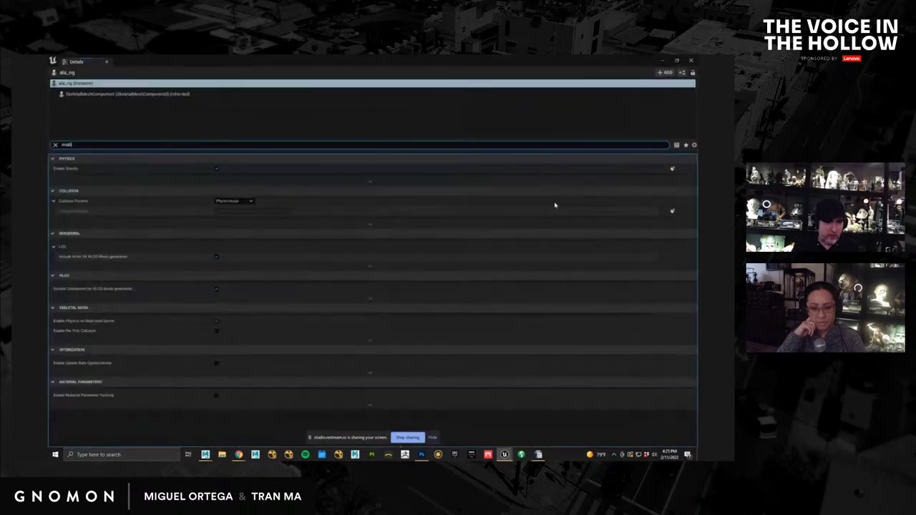
pyautogui.click(676, 61)
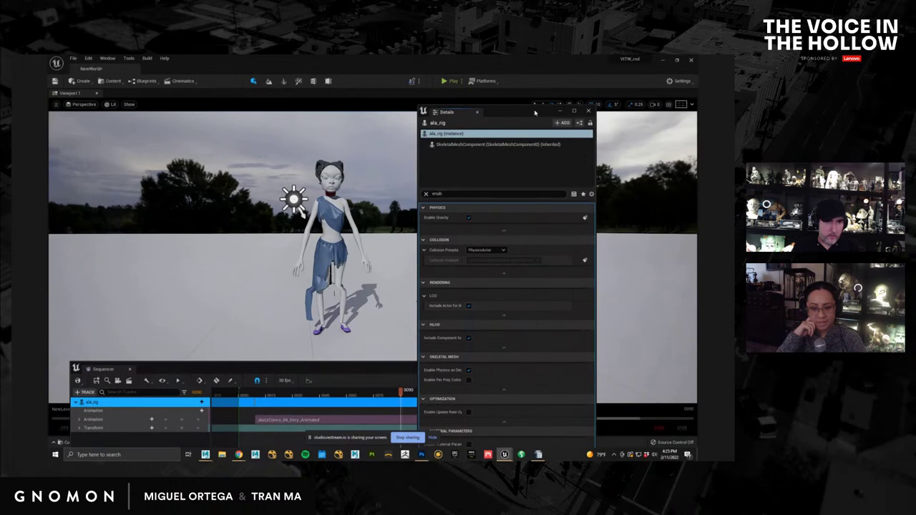
pyautogui.moveTo(532, 115); pyautogui.dragTo(584, 69)
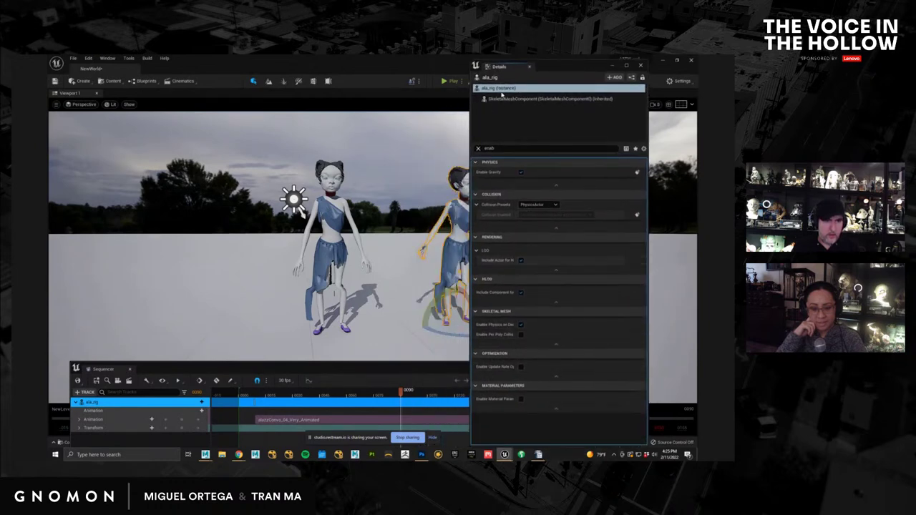
pyautogui.click(504, 99)
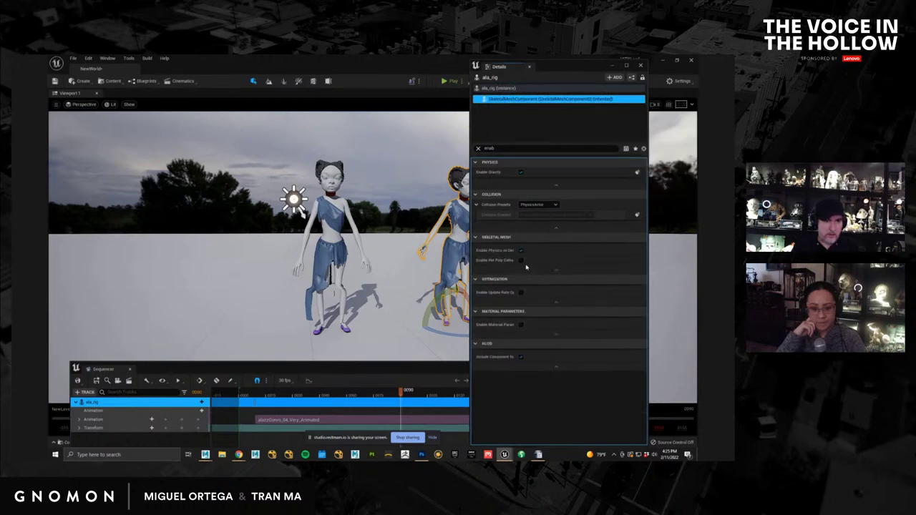
pyautogui.click(512, 148)
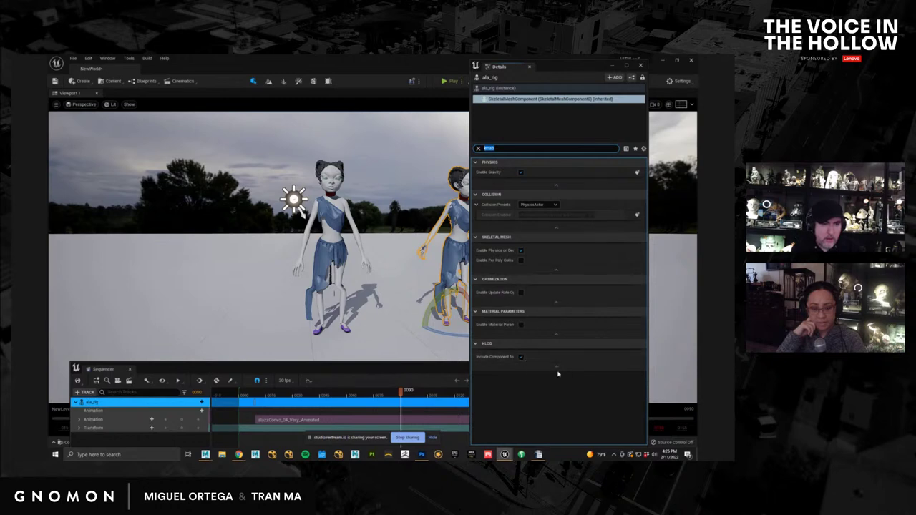
pyautogui.click(497, 88)
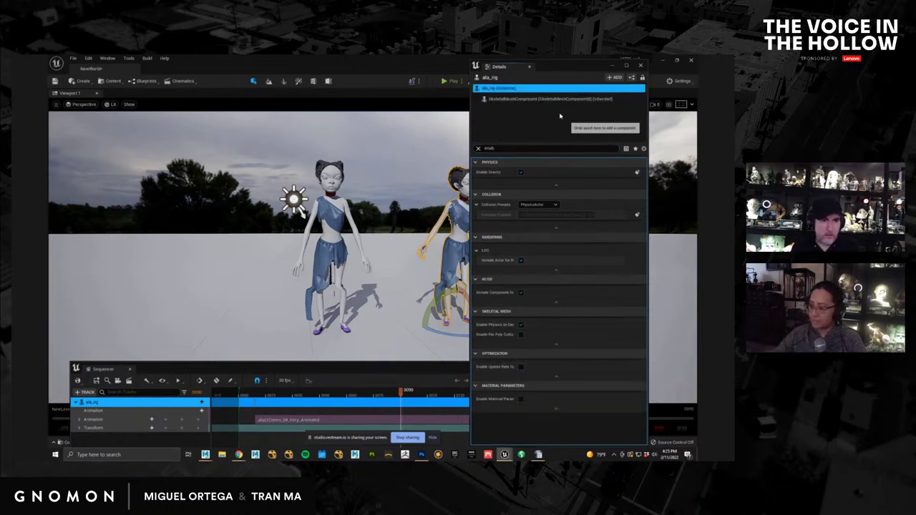
pyautogui.moveTo(549, 67); pyautogui.dragTo(696, 68)
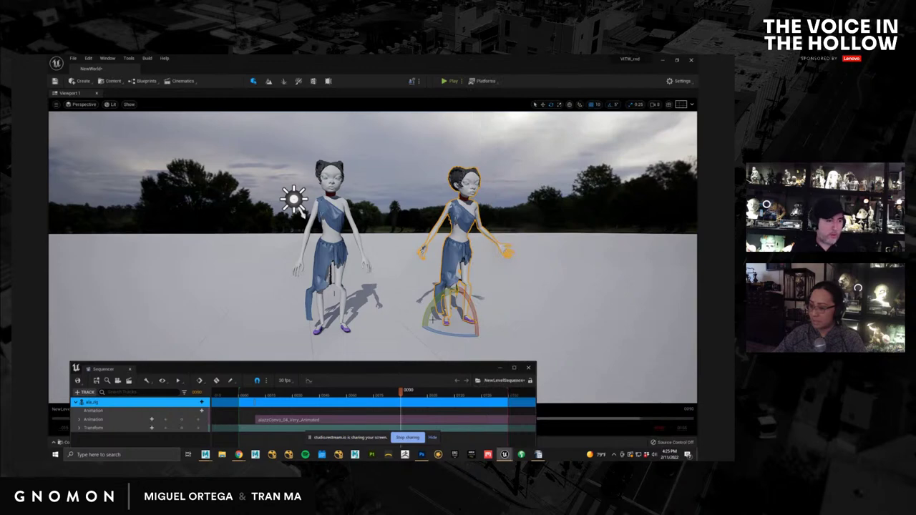
# Step: Minimize Sequencer and place another ala_rig skeletal mesh in the level beside the animated character
pyautogui.moveTo(226, 368); pyautogui.dragTo(275, 327)
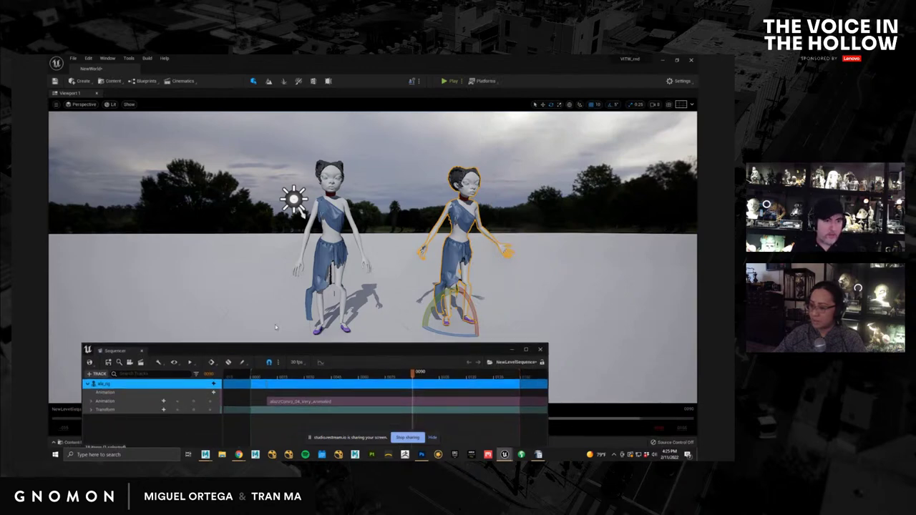
pyautogui.click(348, 253)
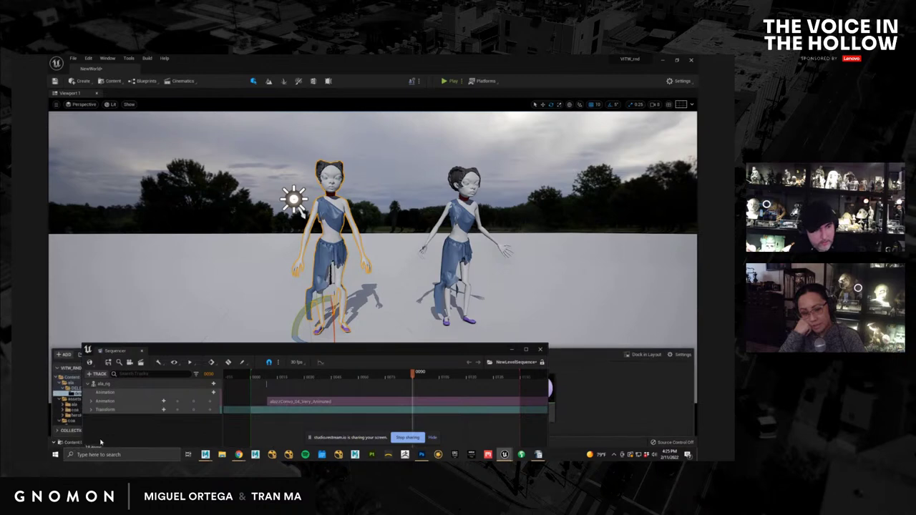
pyautogui.click(72, 442)
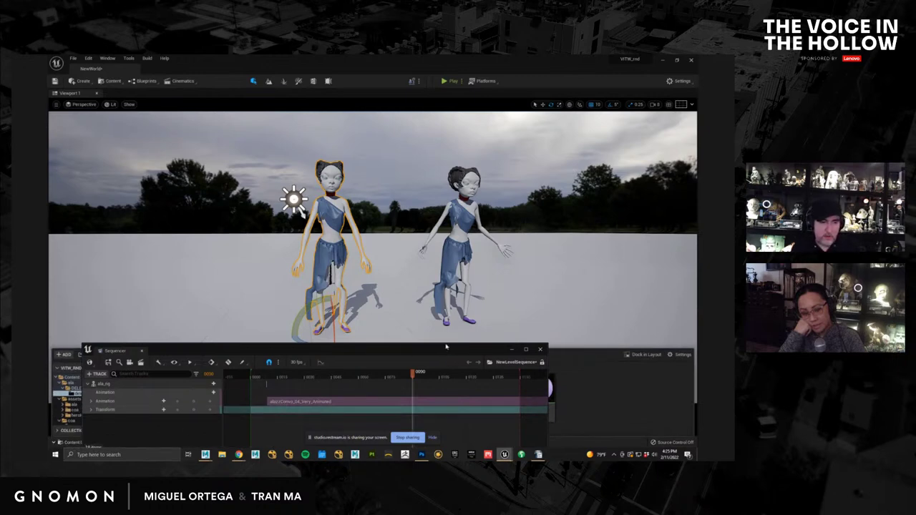
pyautogui.click(511, 349)
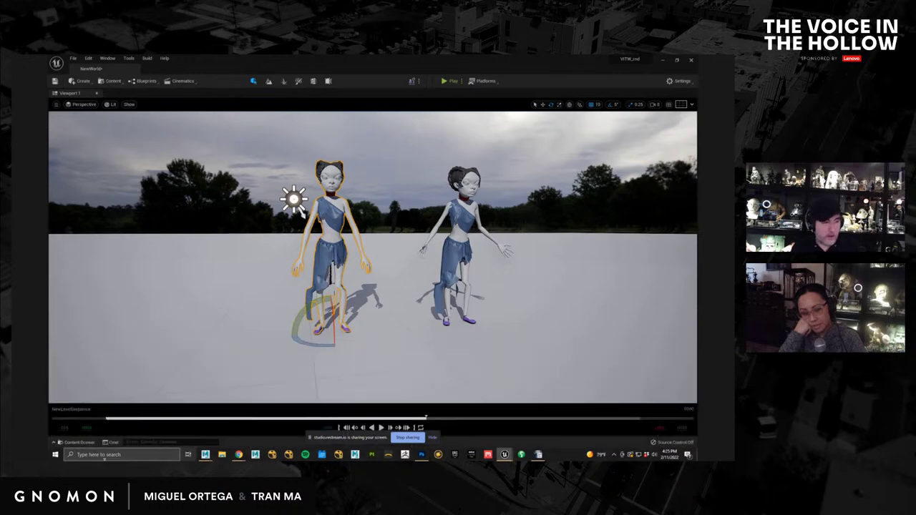
pyautogui.click(79, 442)
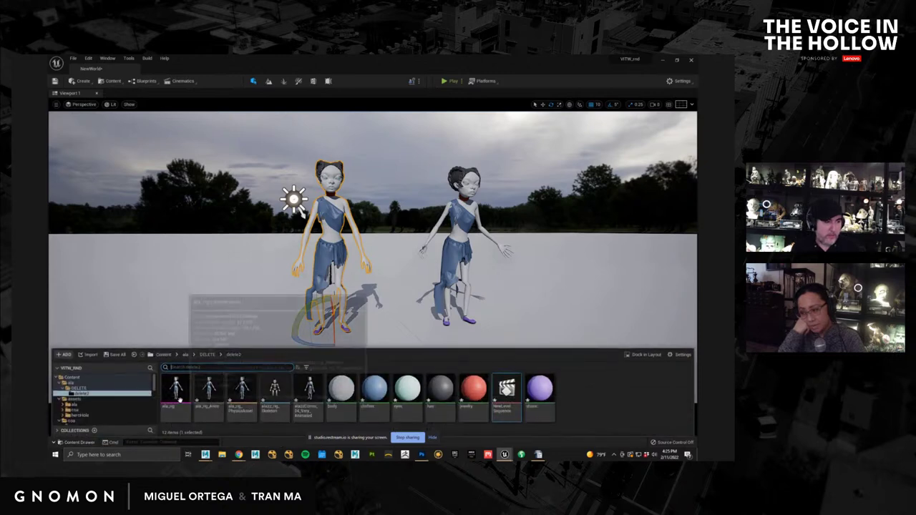
pyautogui.moveTo(175, 390); pyautogui.dragTo(565, 333)
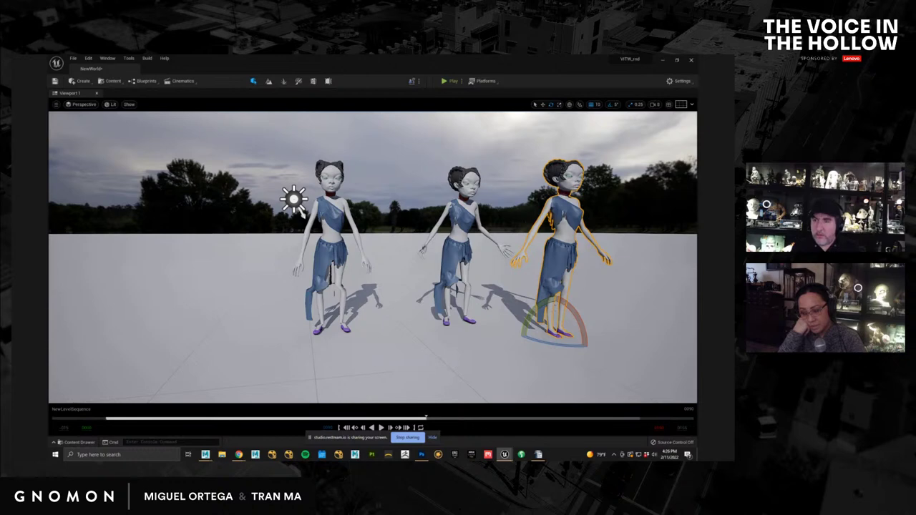
# Step: Bring up the animated character's Details filtered by "upda" to examine its editor animation and cloth update options
pyautogui.moveTo(695, 129); pyautogui.dragTo(199, 127)
pyautogui.click(461, 250)
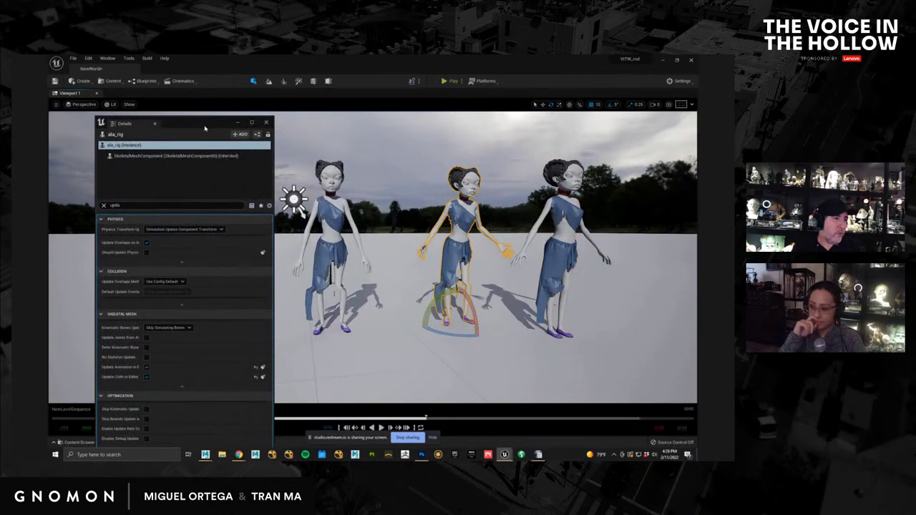
pyautogui.moveTo(208, 120); pyautogui.dragTo(234, 87)
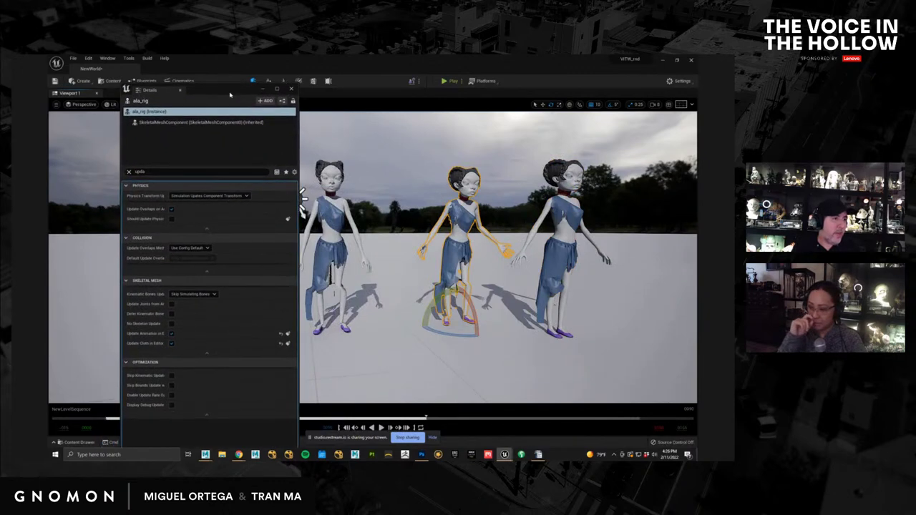
# Step: Toggle the animated character's editor cloth update off and on, and preview the sequence playing in game view
pyautogui.click(171, 344)
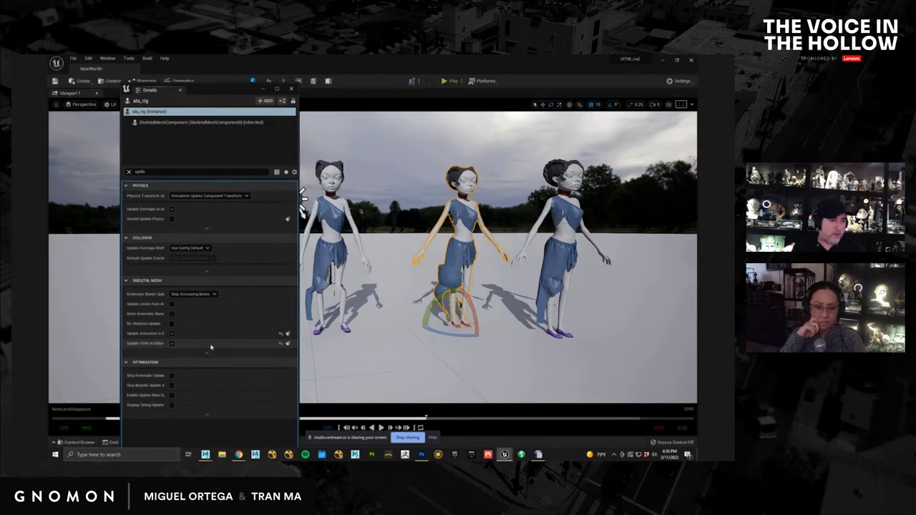
pyautogui.click(171, 344)
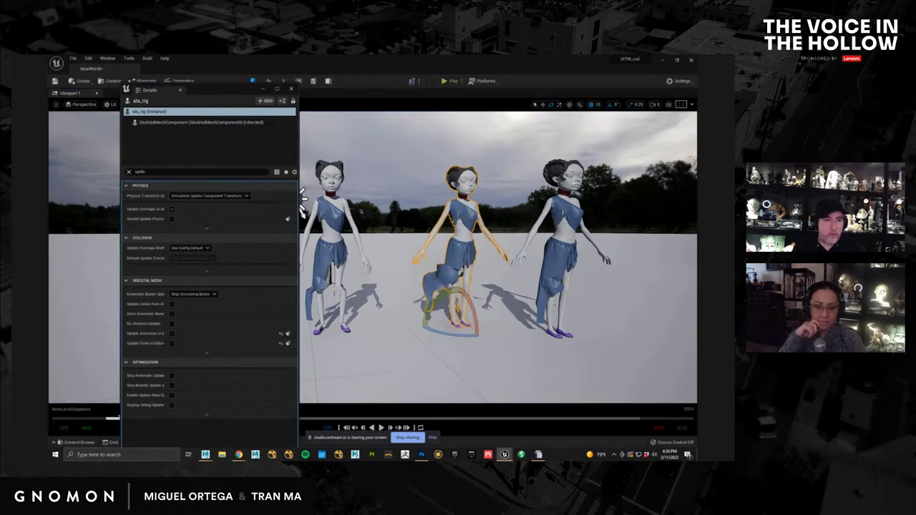
pyautogui.press('g')
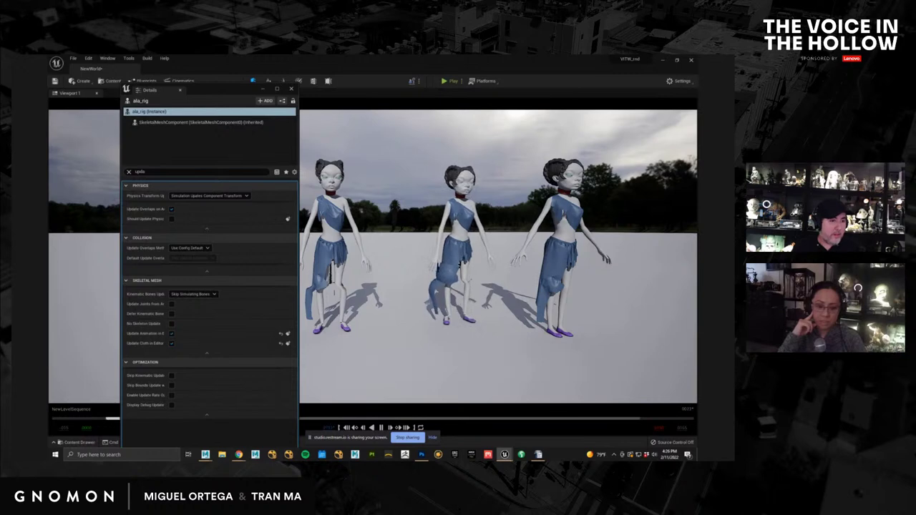
pyautogui.press('g')
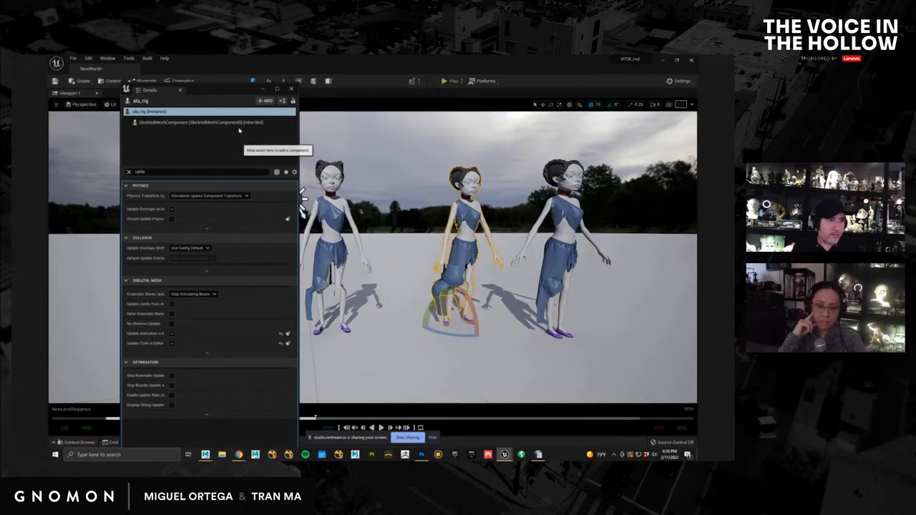
# Step: Move the Details window off the level view and open the ala_rig_PhysicsAsset for editing
pyautogui.moveTo(238, 90); pyautogui.dragTo(733, 94)
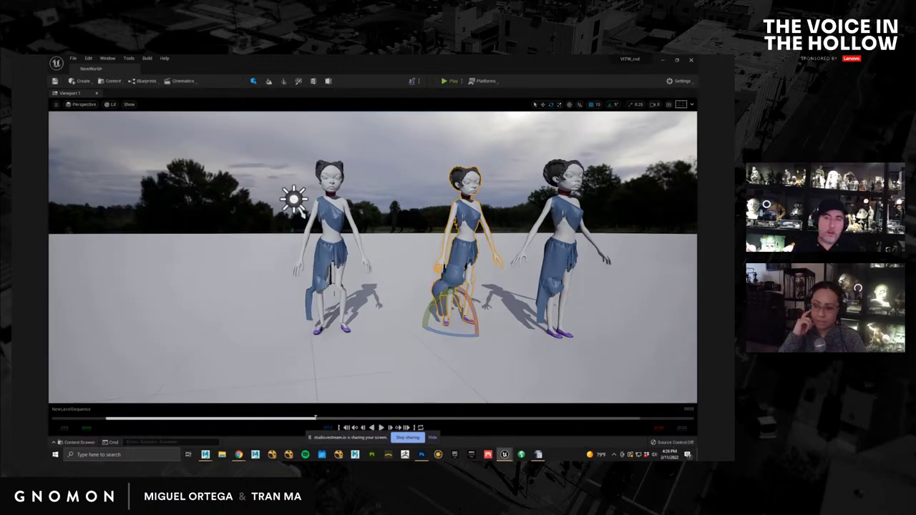
pyautogui.click(80, 442)
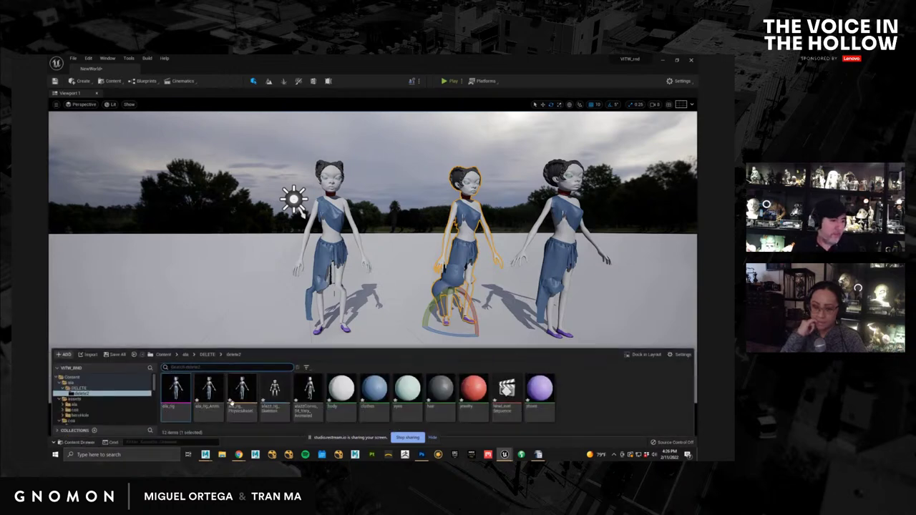
pyautogui.doubleClick(241, 390)
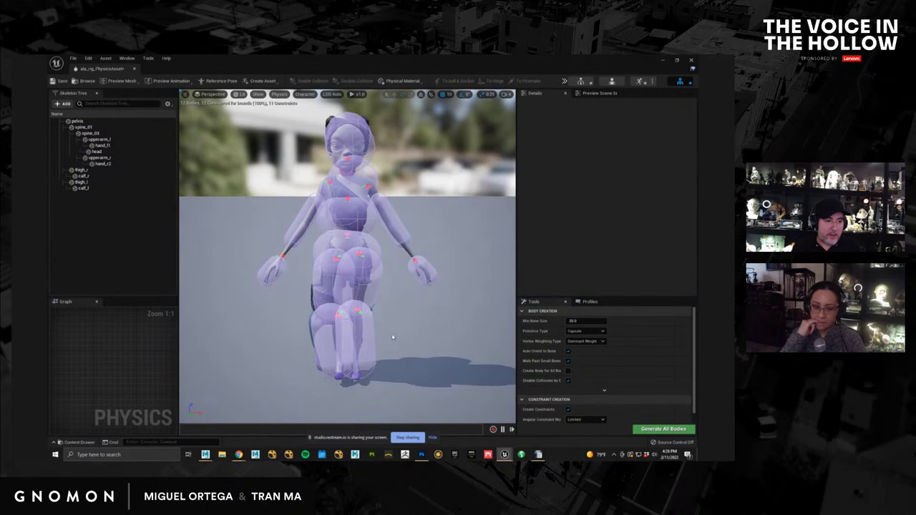
# Step: Scale down the thigh_r collision capsule and shift it inward to fit the upper leg more closely
pyautogui.keyDown('alt'); pyautogui.moveTo(393, 337); pyautogui.dragTo(326, 286); pyautogui.keyUp('alt')
pyautogui.click(314, 277)
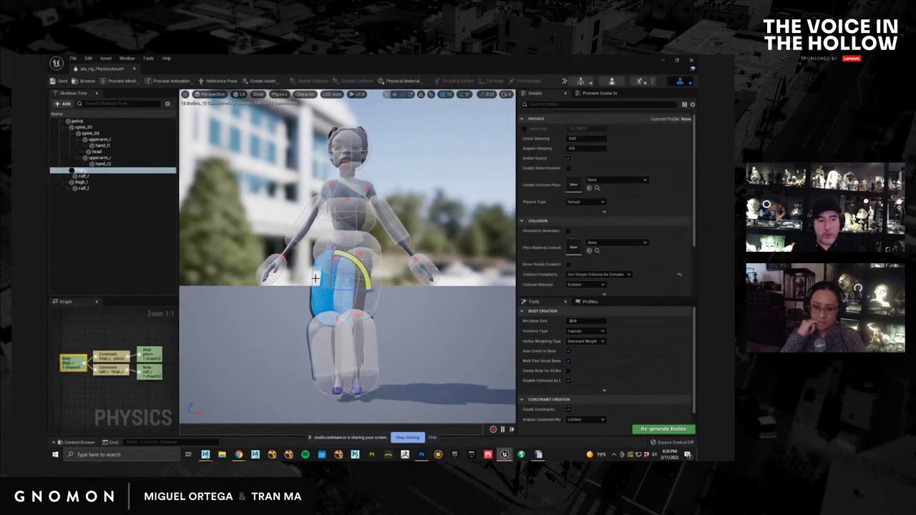
pyautogui.moveTo(386, 344); pyautogui.dragTo(444, 351)
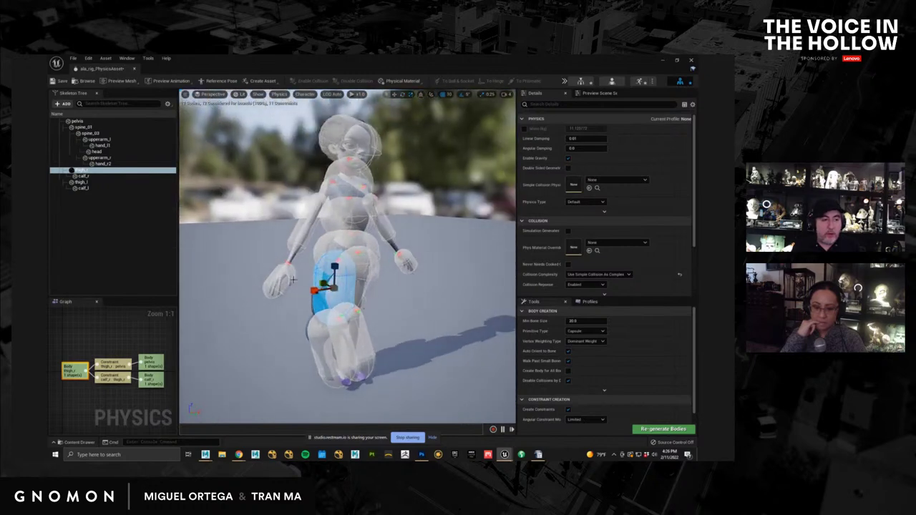
pyautogui.moveTo(334, 287); pyautogui.dragTo(347, 273)
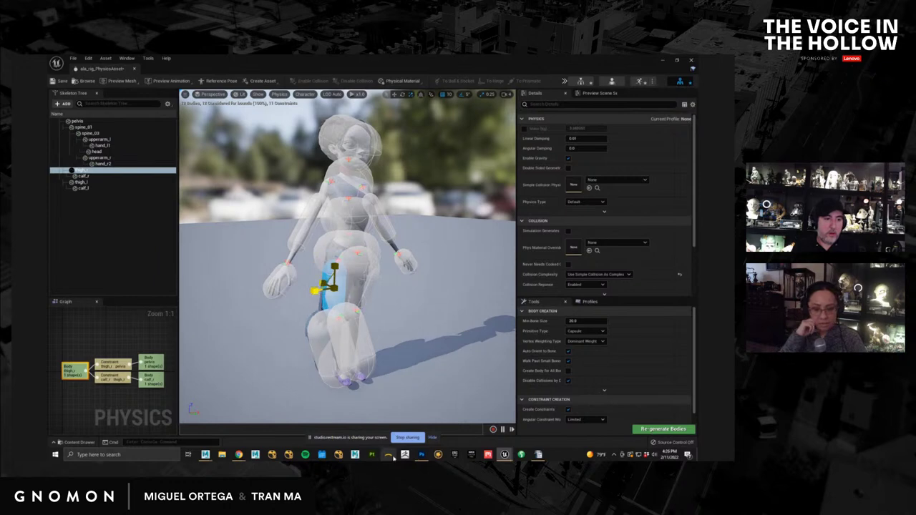
pyautogui.click(101, 236)
pyautogui.keyDown('alt'); pyautogui.moveTo(352, 325); pyautogui.dragTo(339, 297); pyautogui.keyUp('alt')
pyautogui.click(331, 290)
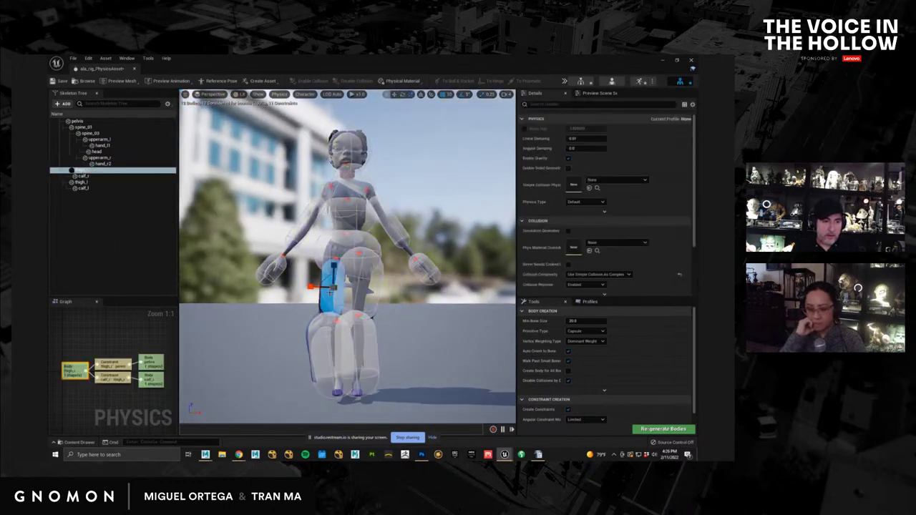
pyautogui.moveTo(305, 285); pyautogui.dragTo(313, 284)
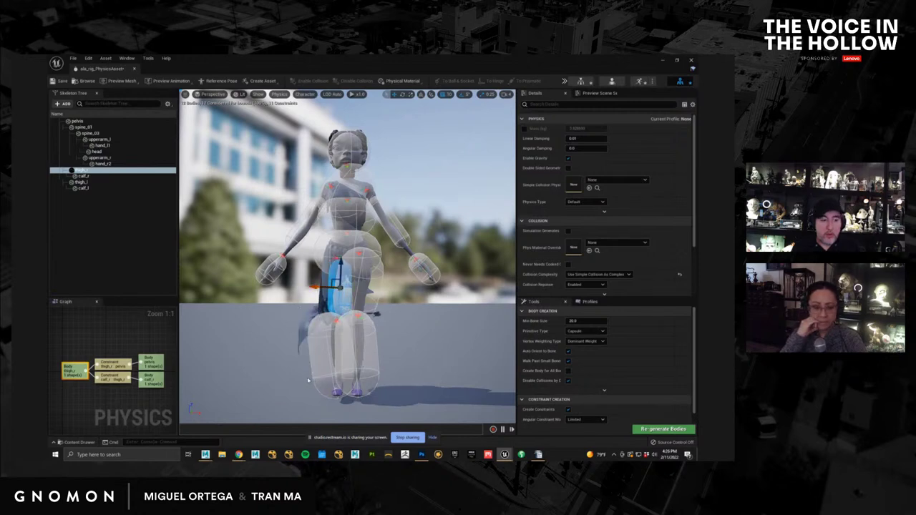
# Step: Undo the last calf_r capsule changes, then rotate the capsule and move it inward and slightly upward around the lower leg
pyautogui.click(322, 358)
pyautogui.keyDown('alt'); pyautogui.moveTo(351, 372); pyautogui.dragTo(458, 393); pyautogui.keyUp('alt')
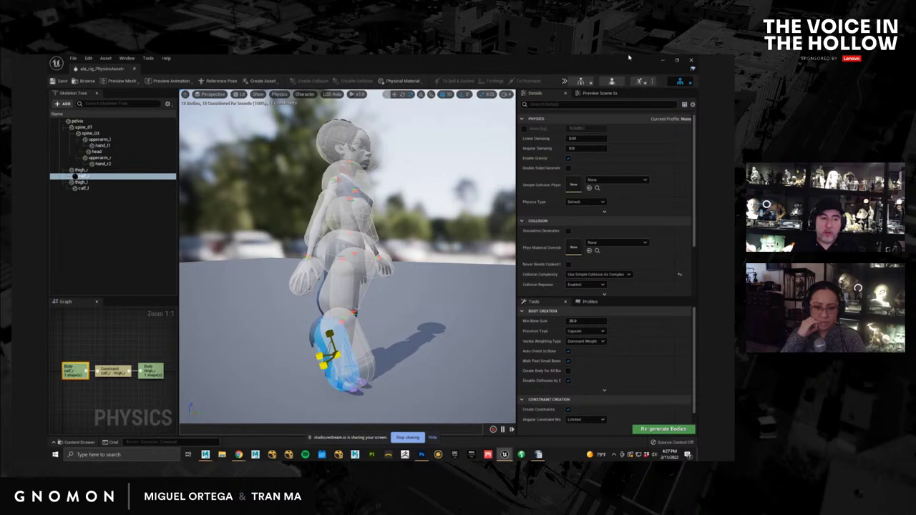
pyautogui.hotkey('ctrl', 'z')
pyautogui.hotkey('ctrl', 'z')
pyautogui.keyDown('alt'); pyautogui.moveTo(411, 362); pyautogui.dragTo(213, 345); pyautogui.keyUp('alt')
pyautogui.press('e')
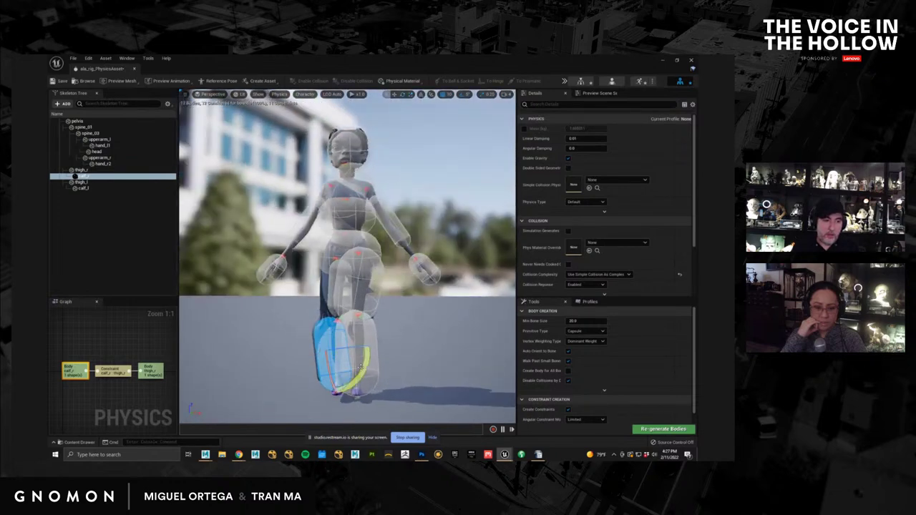
pyautogui.moveTo(360, 376)
pyautogui.mouseDown()
pyautogui.moveTo(355, 385)
pyautogui.moveTo(364, 370)
pyautogui.mouseUp()
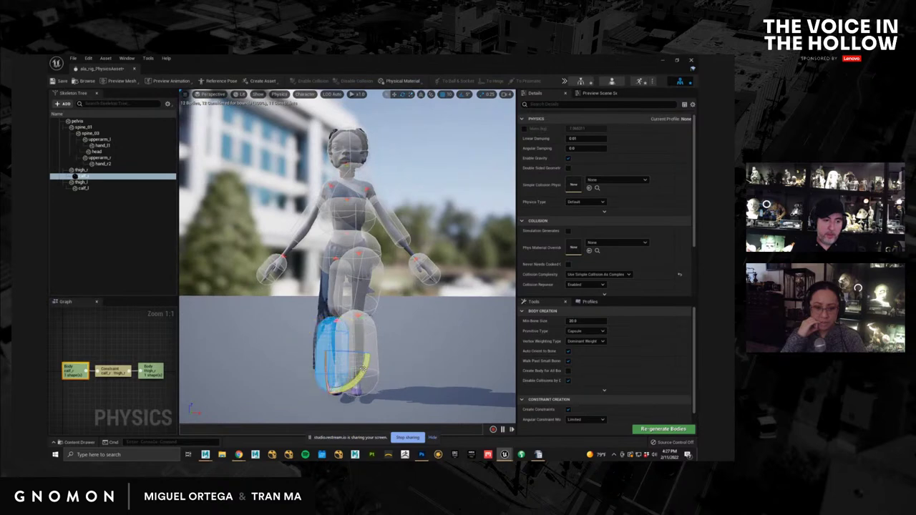
pyautogui.press('w')
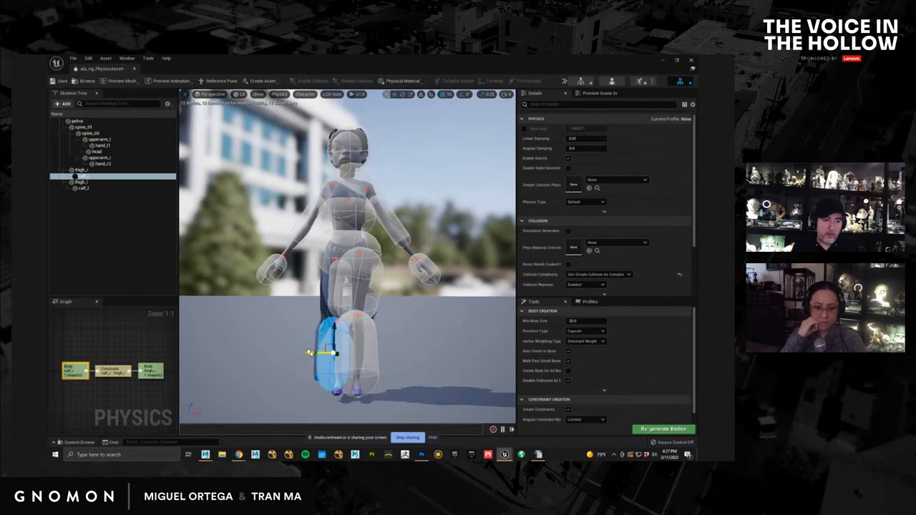
pyautogui.moveTo(309, 352); pyautogui.dragTo(321, 351)
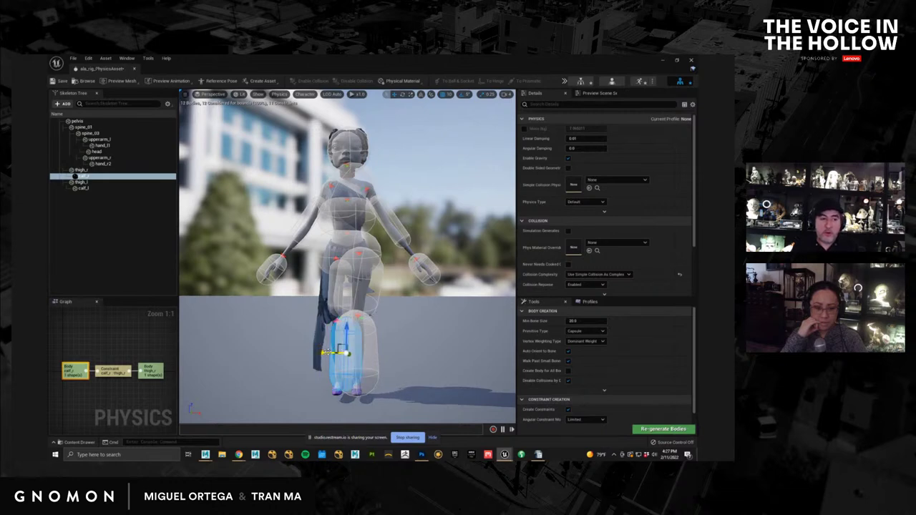
pyautogui.moveTo(345, 321); pyautogui.dragTo(346, 319)
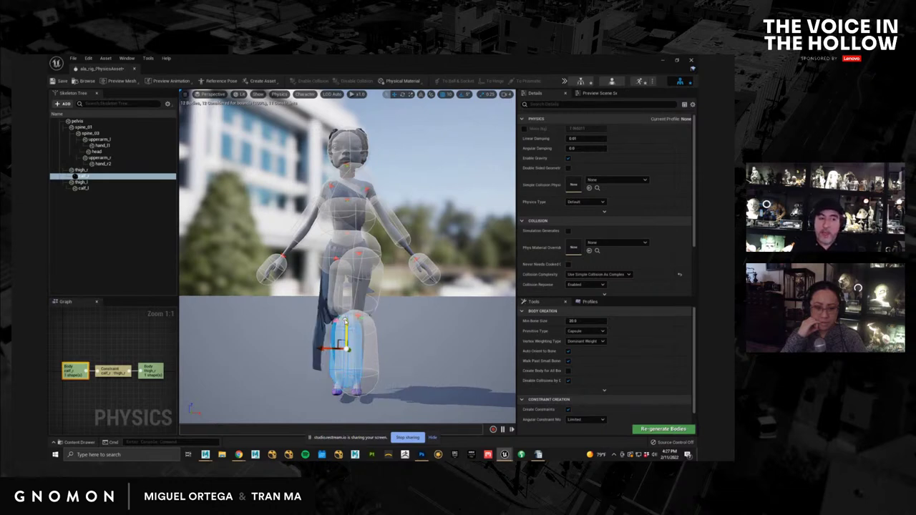
pyautogui.click(321, 349)
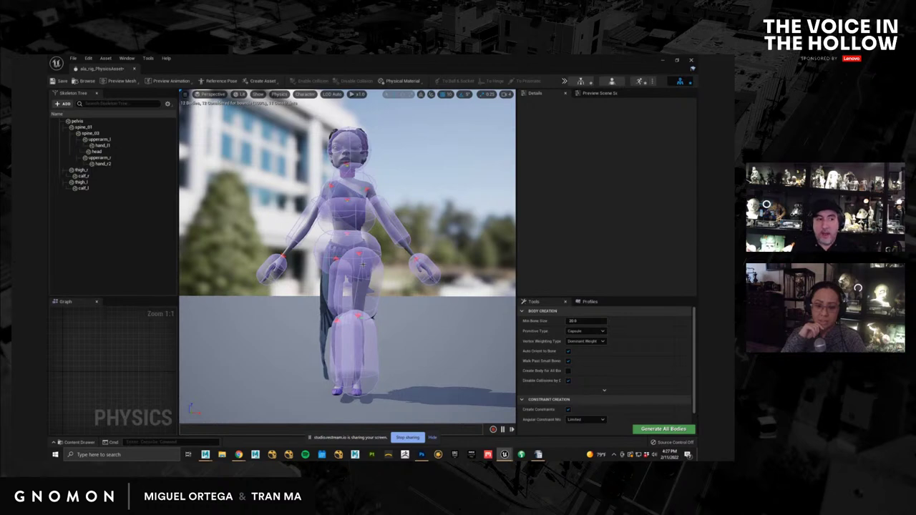
# Step: Set the body creation primitive type to Box and generate all collision bodies anew
pyautogui.moveTo(385, 333)
pyautogui.keyDown('alt'); pyautogui.mouseDown()
pyautogui.moveTo(474, 348)
pyautogui.moveTo(343, 349)
pyautogui.moveTo(398, 342)
pyautogui.mouseUp(); pyautogui.keyUp('alt')
pyautogui.moveTo(336, 355); pyautogui.dragTo(289, 346)
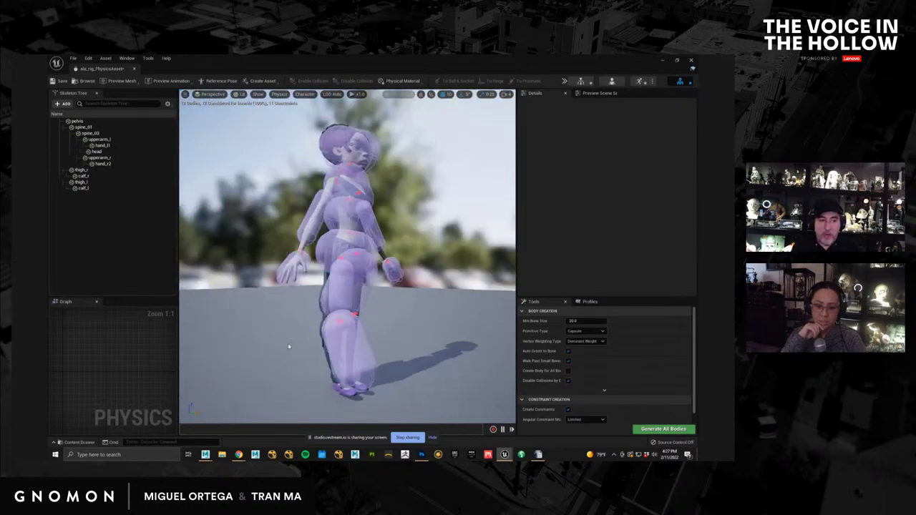
pyautogui.moveTo(319, 231); pyautogui.dragTo(223, 297)
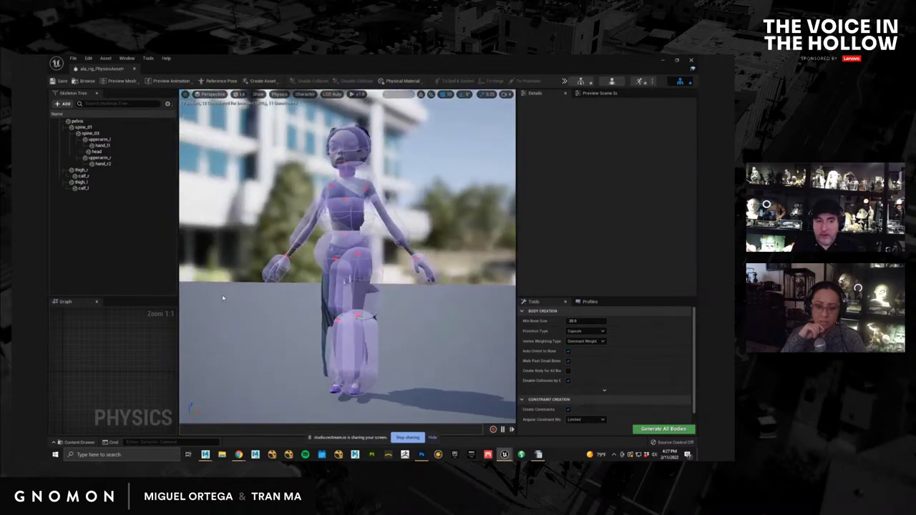
pyautogui.moveTo(403, 265); pyautogui.dragTo(435, 343)
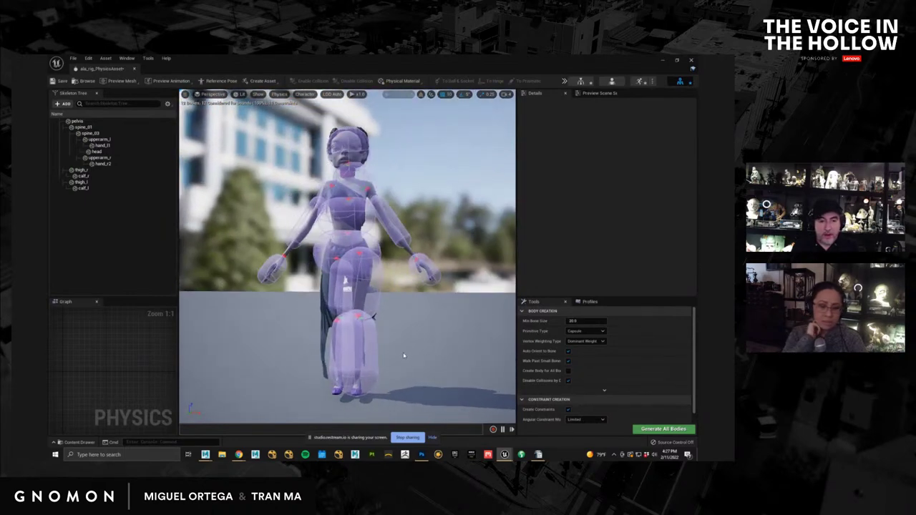
pyautogui.scroll(-1, 618, 373)
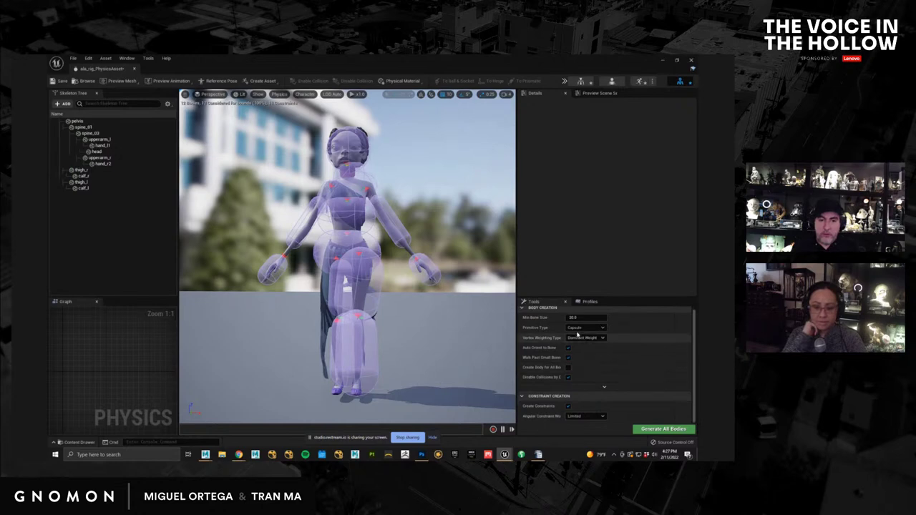
pyautogui.click(592, 328)
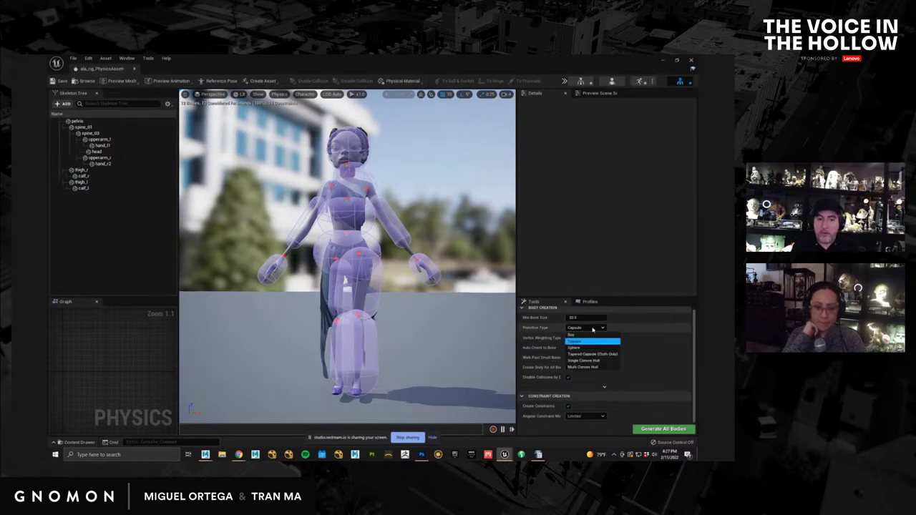
pyautogui.click(591, 339)
pyautogui.click(680, 434)
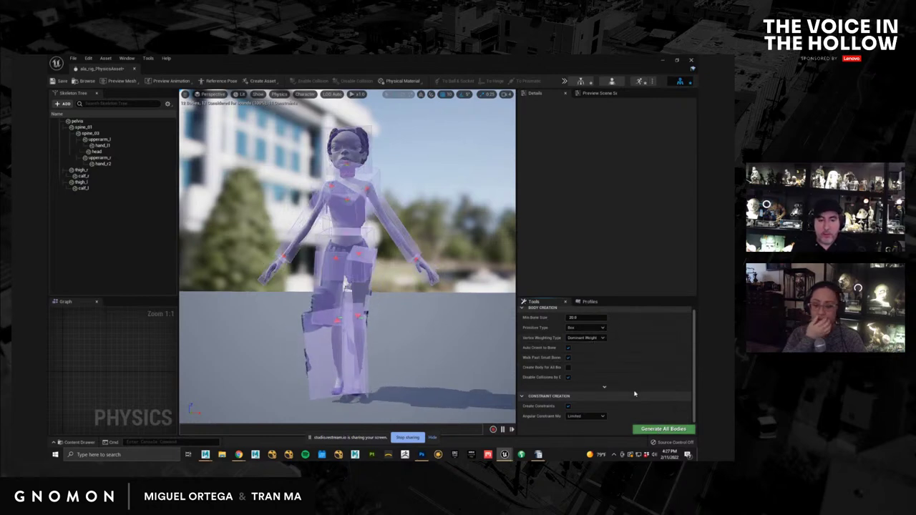
# Step: Generate all collision bodies again with Single Convex Hull as the primitive type
pyautogui.click(587, 327)
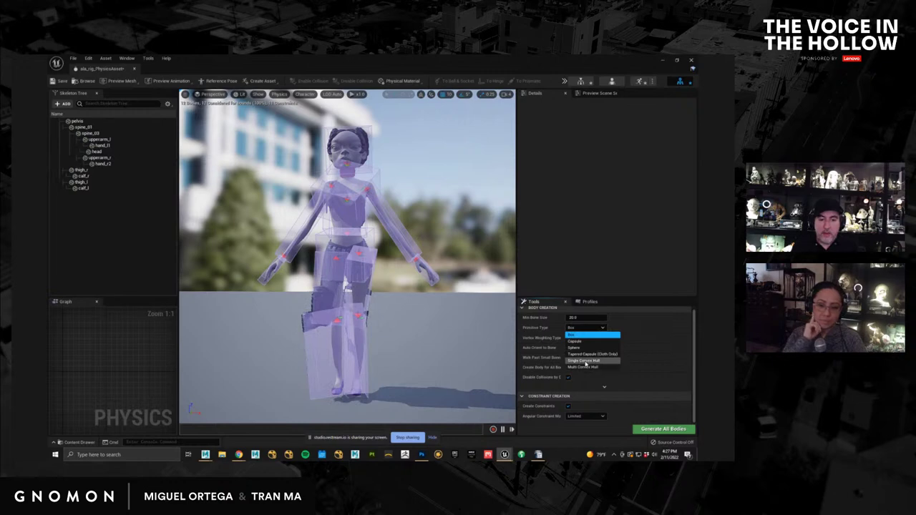
pyautogui.click(583, 361)
pyautogui.click(664, 429)
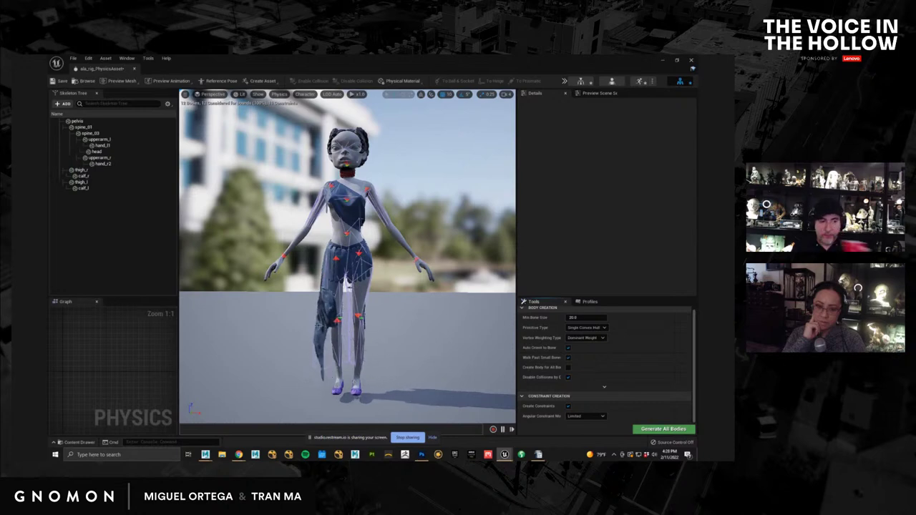
# Step: Select the calf_r body, examine the convex hulls around the legs and skirt, and close the physics asset
pyautogui.click(339, 361)
pyautogui.moveTo(406, 369); pyautogui.dragTo(427, 410, button='right')
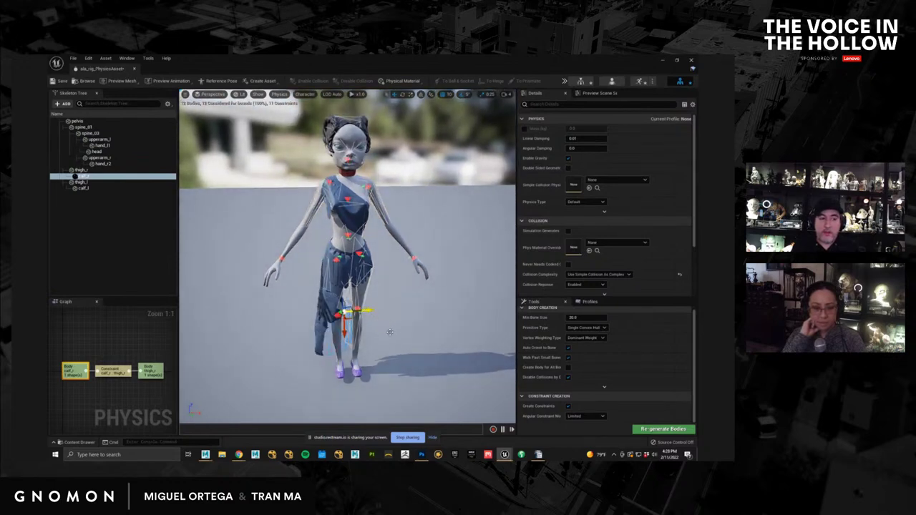
pyautogui.keyDown('alt'); pyautogui.moveTo(400, 331); pyautogui.dragTo(601, 302); pyautogui.keyUp('alt')
pyautogui.keyDown('alt'); pyautogui.moveTo(458, 301); pyautogui.dragTo(356, 344); pyautogui.keyUp('alt')
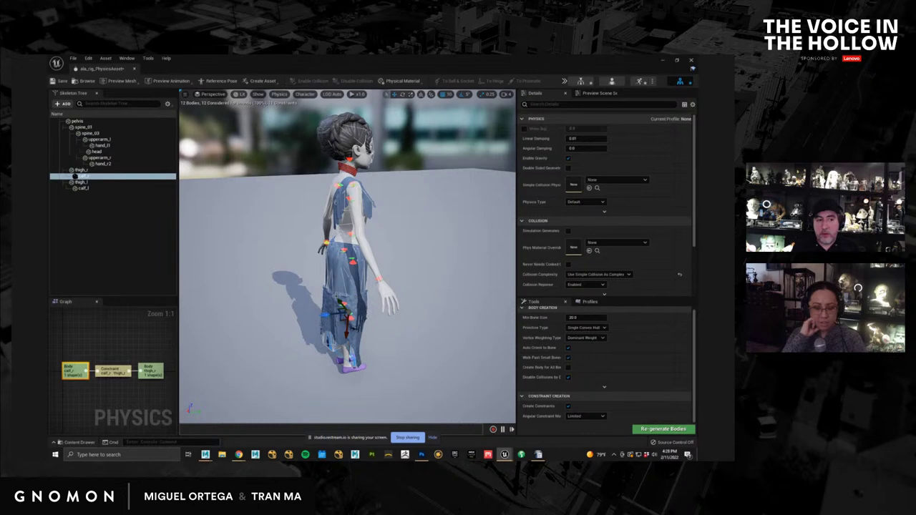
pyautogui.scroll(3, 371, 305)
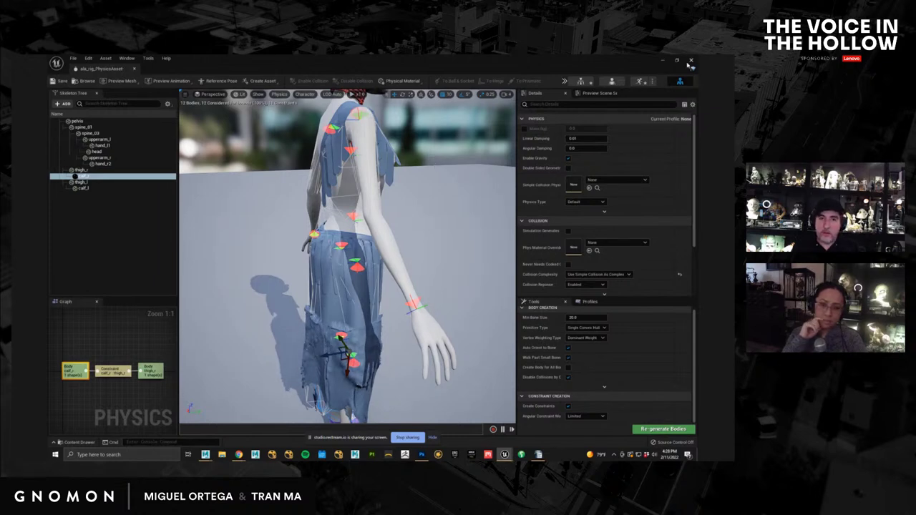
pyautogui.click(691, 62)
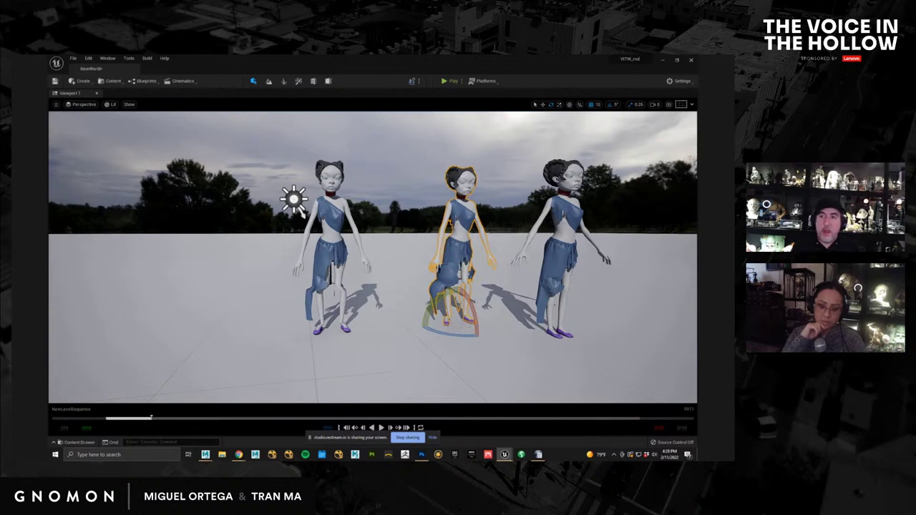
# Step: Bring back the Details window, turn the character's editor animation update off and on, and play the sequence in game view
pyautogui.moveTo(361, 163); pyautogui.dragTo(199, 83)
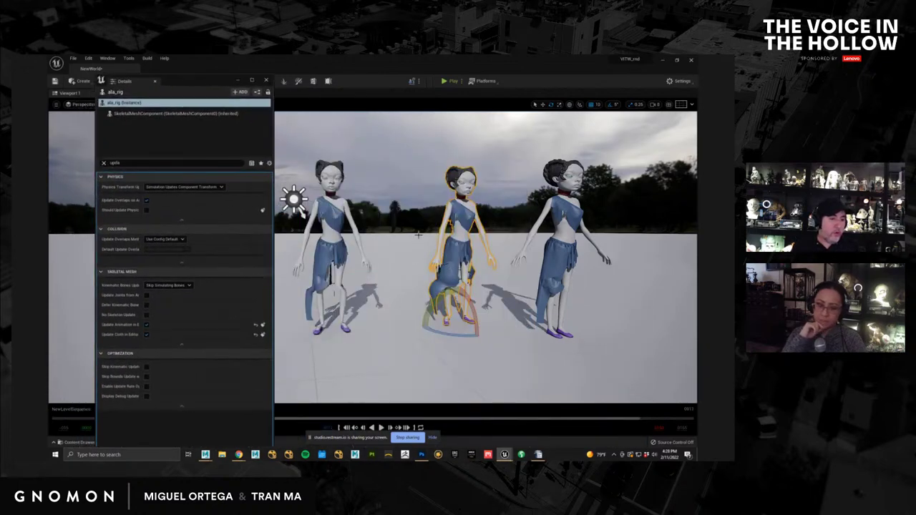
pyautogui.click(147, 325)
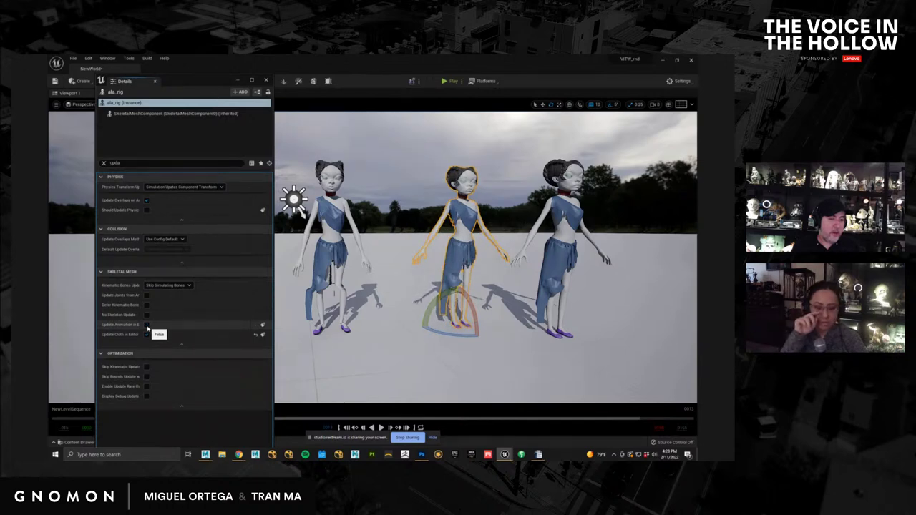
pyautogui.click(147, 325)
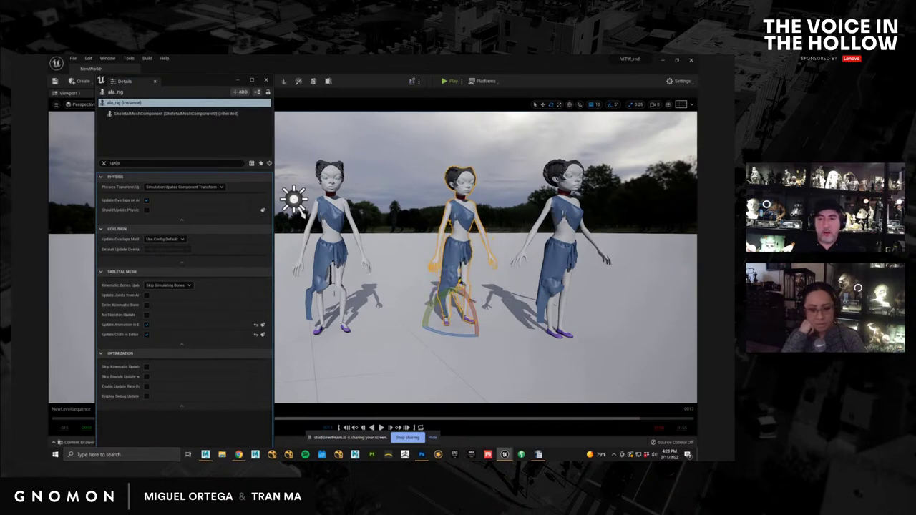
pyautogui.press('g')
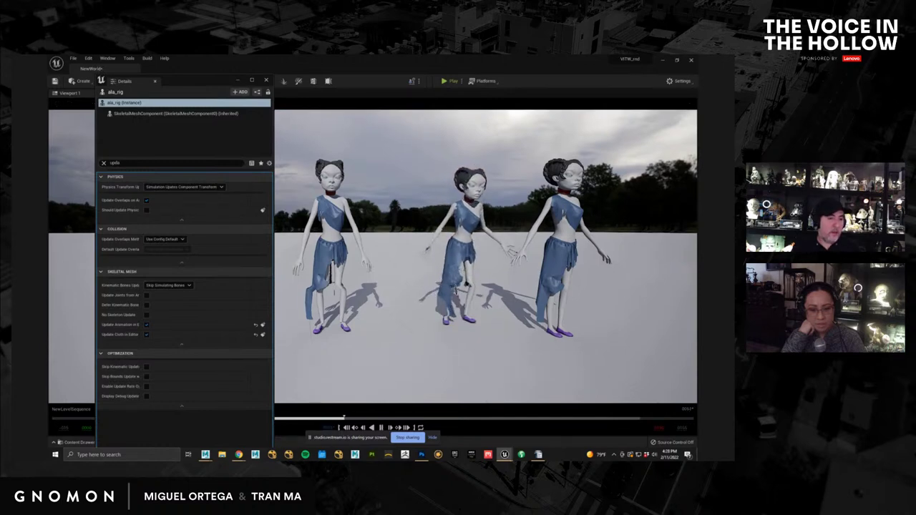
# Step: Leave game view, close the Details window, and select and frame the middle character in the level
pyautogui.press('g')
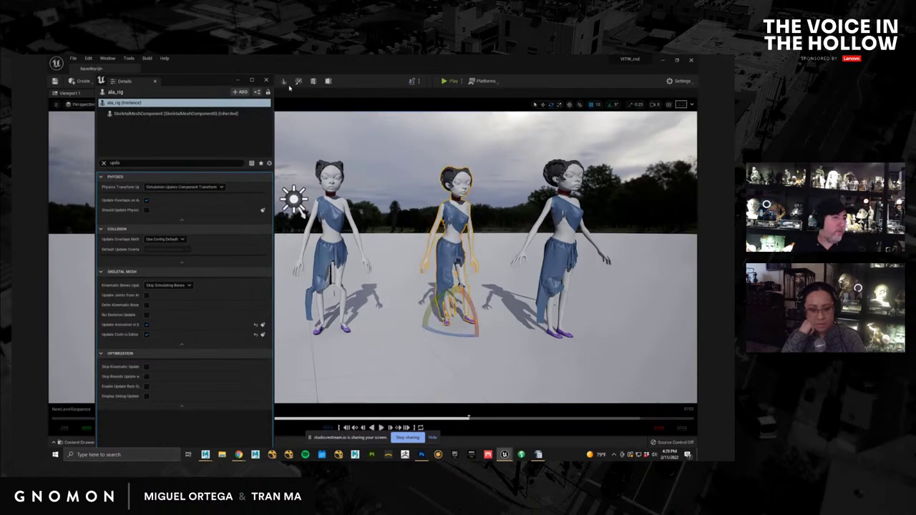
pyautogui.click(265, 81)
pyautogui.click(497, 205)
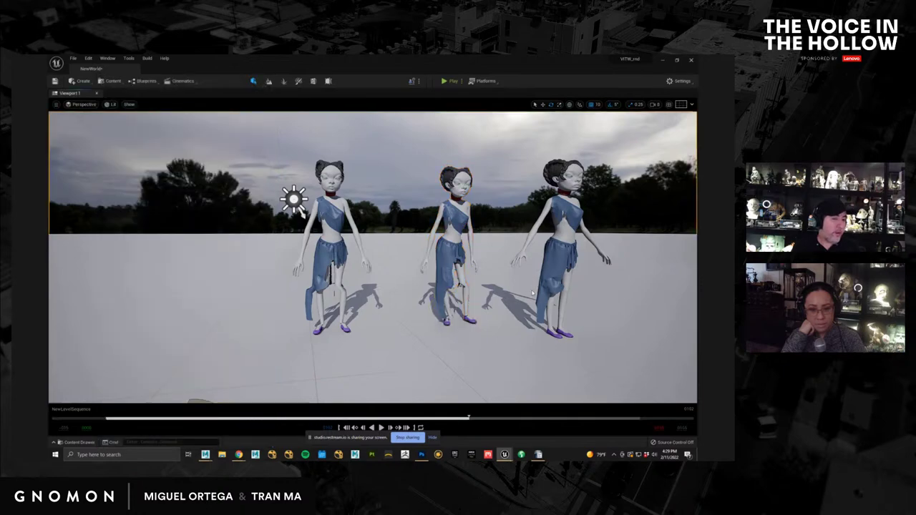
pyautogui.keyDown('alt'); pyautogui.moveTo(497, 205); pyautogui.dragTo(536, 293); pyautogui.keyUp('alt')
pyautogui.click(494, 287)
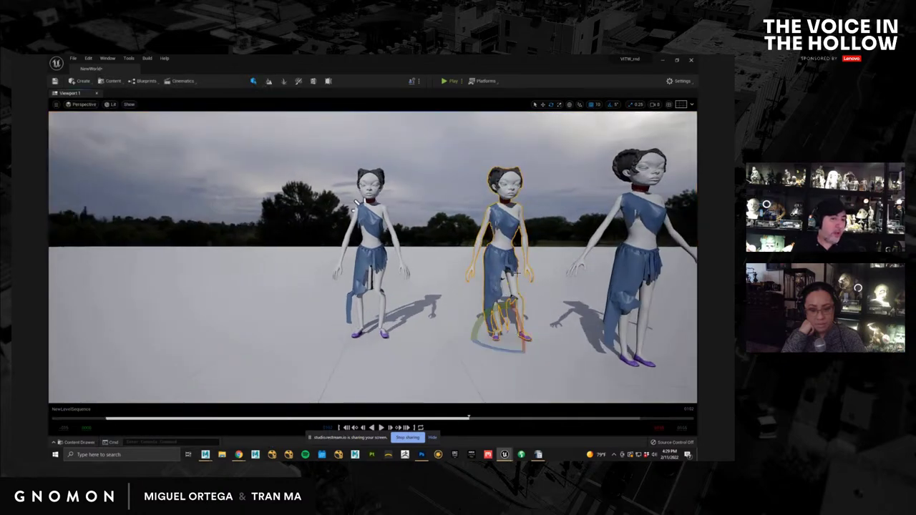
pyautogui.press('f')
pyautogui.scroll(-5, 451, 307)
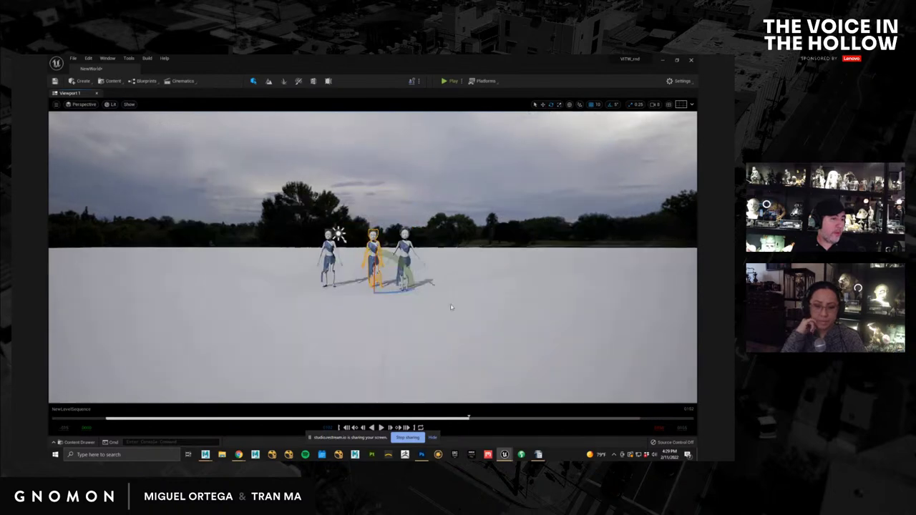
# Step: Examine the three characters' skirts and the cloth around their legs from several angles and distances
pyautogui.scroll(3, 461, 308)
pyautogui.scroll(4, 460, 308)
pyautogui.scroll(-5, 461, 307)
pyautogui.scroll(1, 464, 306)
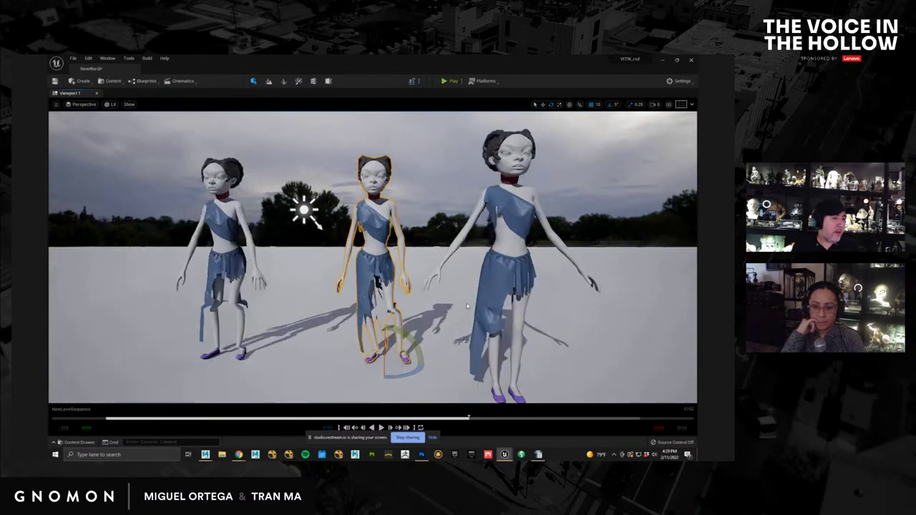
pyautogui.scroll(-2, 465, 304)
pyautogui.scroll(5, 465, 304)
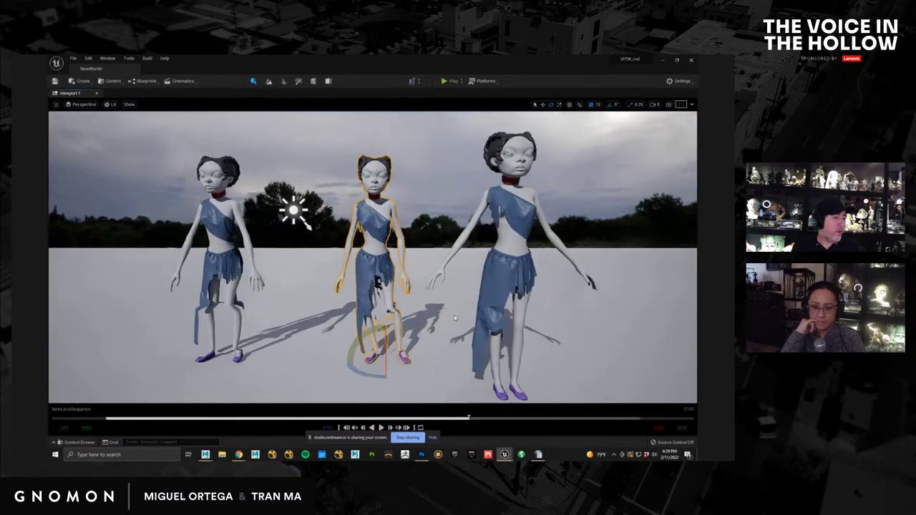
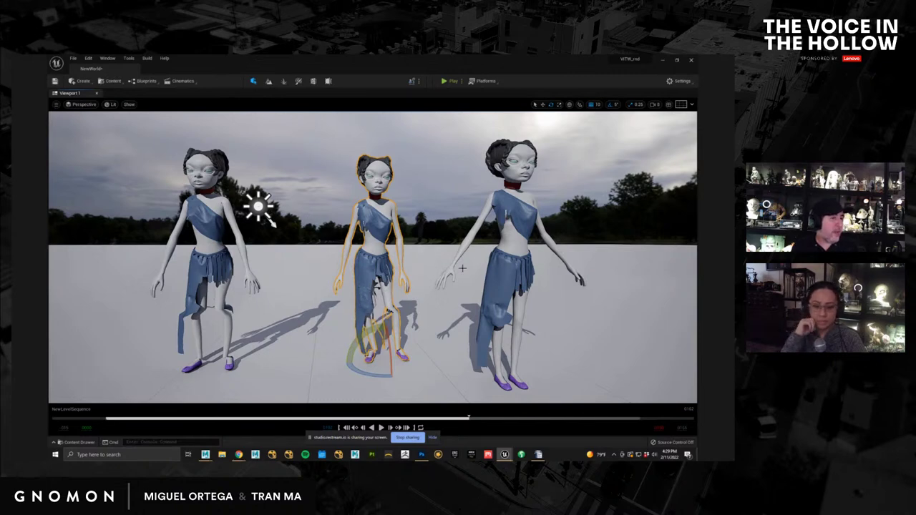
pyautogui.scroll(-5, 518, 289)
pyautogui.scroll(8, 519, 290)
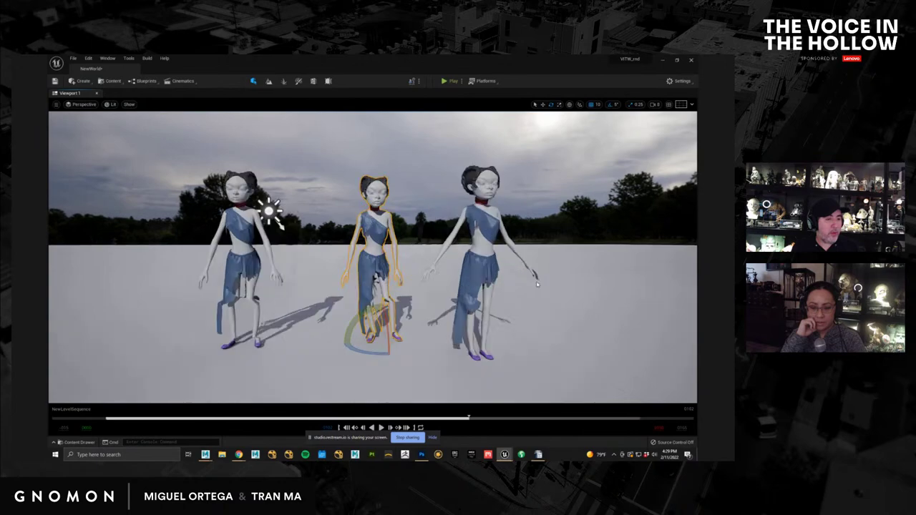
pyautogui.scroll(-7, 537, 277)
pyautogui.scroll(4, 536, 276)
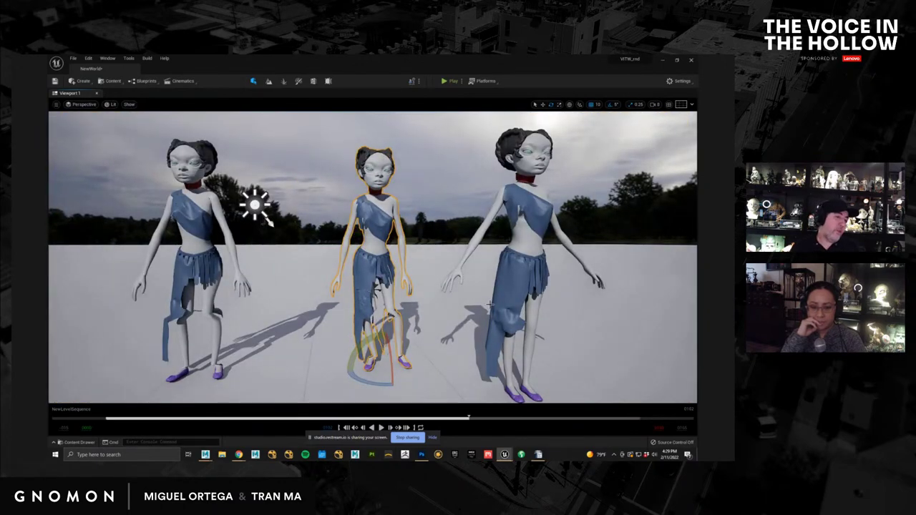
pyautogui.keyDown('alt'); pyautogui.moveTo(506, 313); pyautogui.dragTo(383, 300); pyautogui.keyUp('alt')
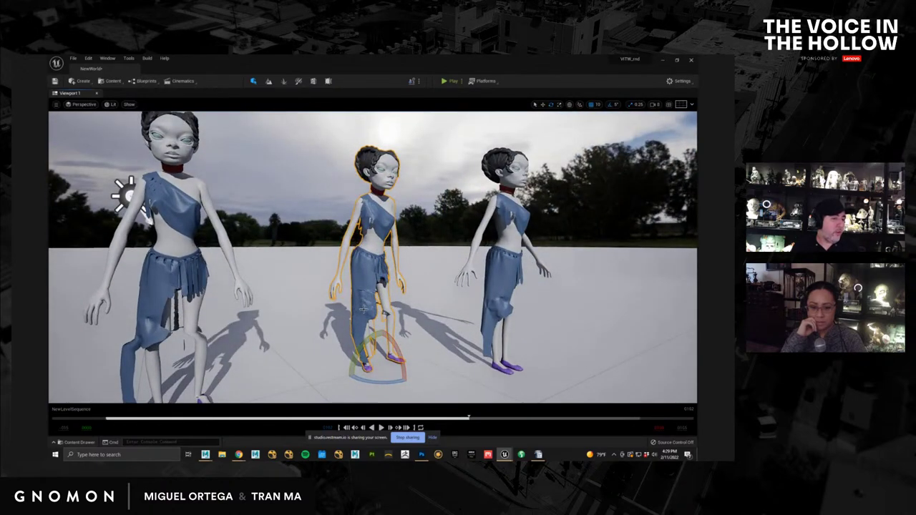
pyautogui.scroll(6, 363, 310)
pyautogui.scroll(-8, 365, 313)
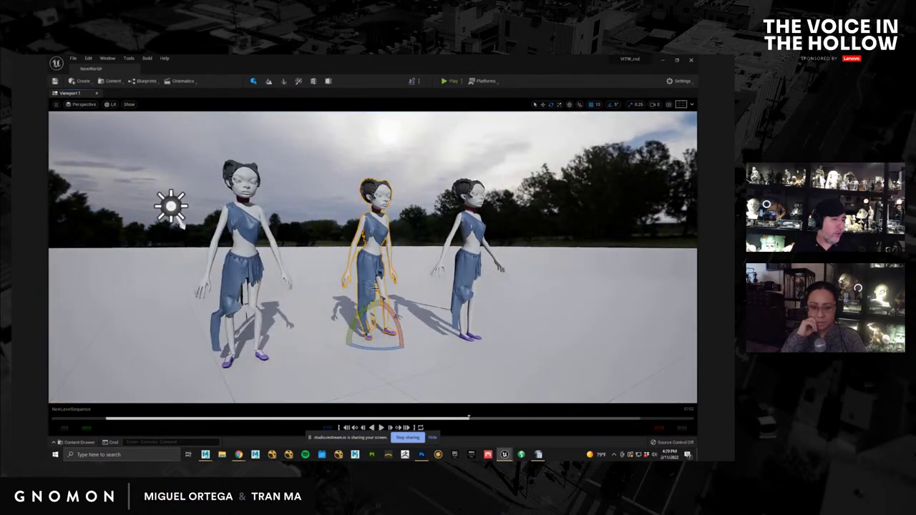
pyautogui.keyDown('alt'); pyautogui.moveTo(479, 299); pyautogui.dragTo(391, 301); pyautogui.keyUp('alt')
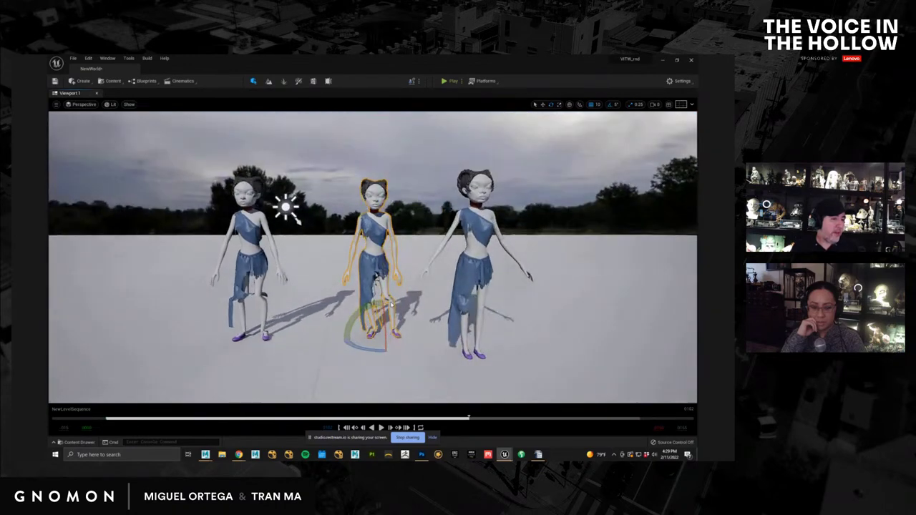
pyautogui.press('f')
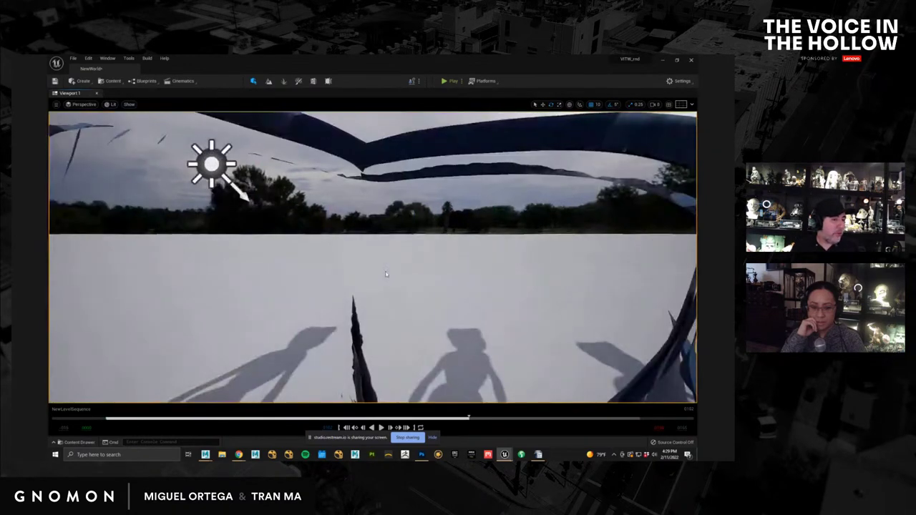
pyautogui.keyDown('alt'); pyautogui.moveTo(432, 295); pyautogui.dragTo(407, 322); pyautogui.keyUp('alt')
pyautogui.keyDown('alt'); pyautogui.moveTo(408, 322); pyautogui.dragTo(451, 281, button='right'); pyautogui.keyUp('alt')
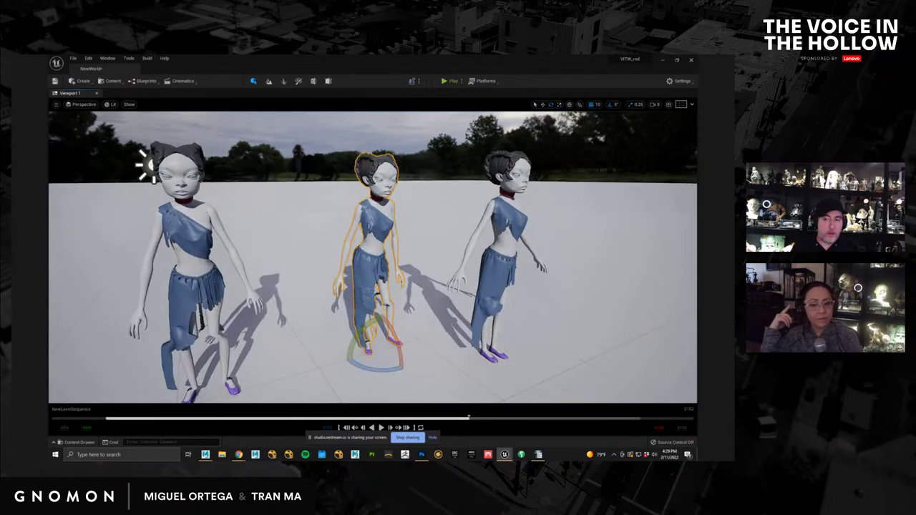
# Step: Play the sequence from near its start in game view, stop it, and scrub back to an earlier frame
pyautogui.moveTo(468, 418); pyautogui.dragTo(122, 418)
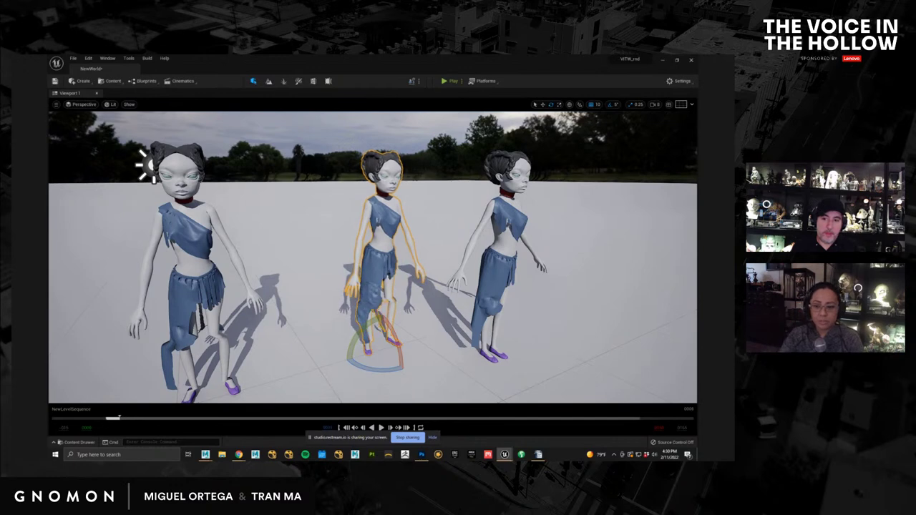
pyautogui.press('g')
pyautogui.press('space')
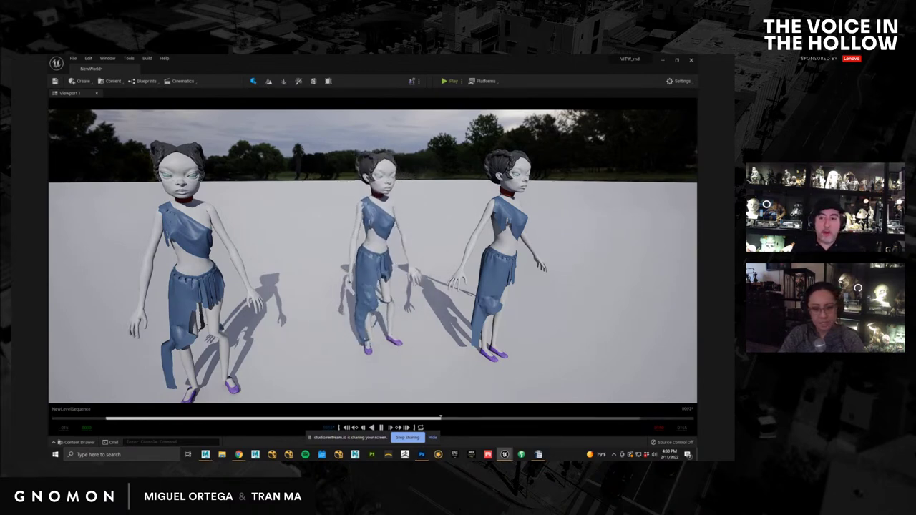
pyautogui.press('space')
pyautogui.moveTo(543, 418); pyautogui.dragTo(369, 418)
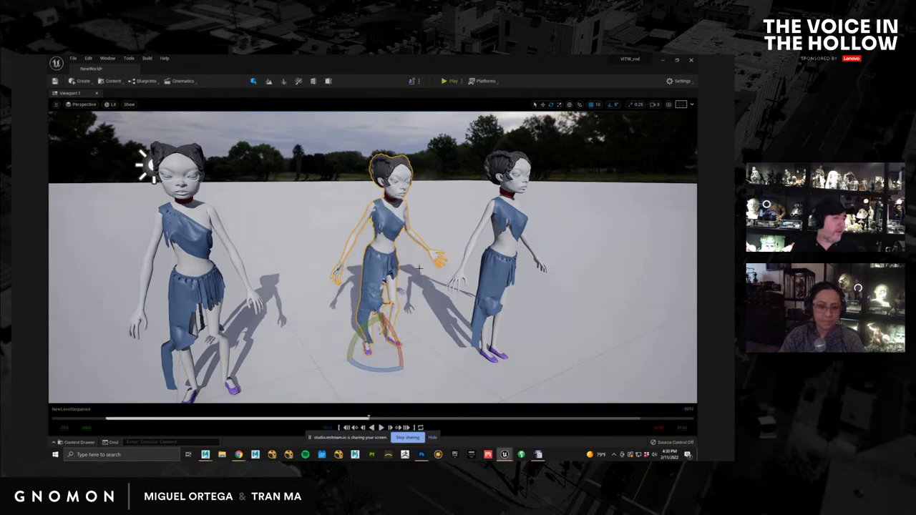
# Step: Compare the middle character's skirt with those of the outer characters, and return the sequence to its first frame
pyautogui.keyDown('alt'); pyautogui.moveTo(465, 286); pyautogui.dragTo(419, 337); pyautogui.keyUp('alt')
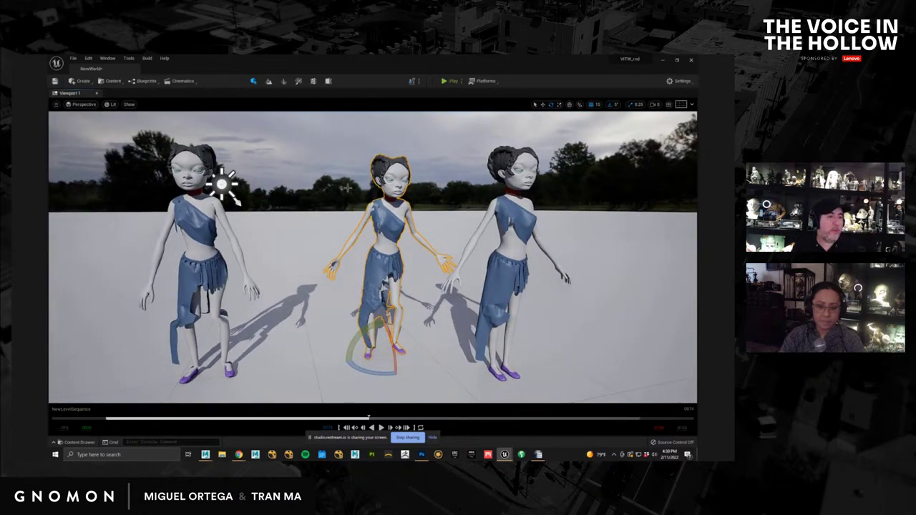
pyautogui.scroll(5, 415, 211)
pyautogui.scroll(-4, 415, 211)
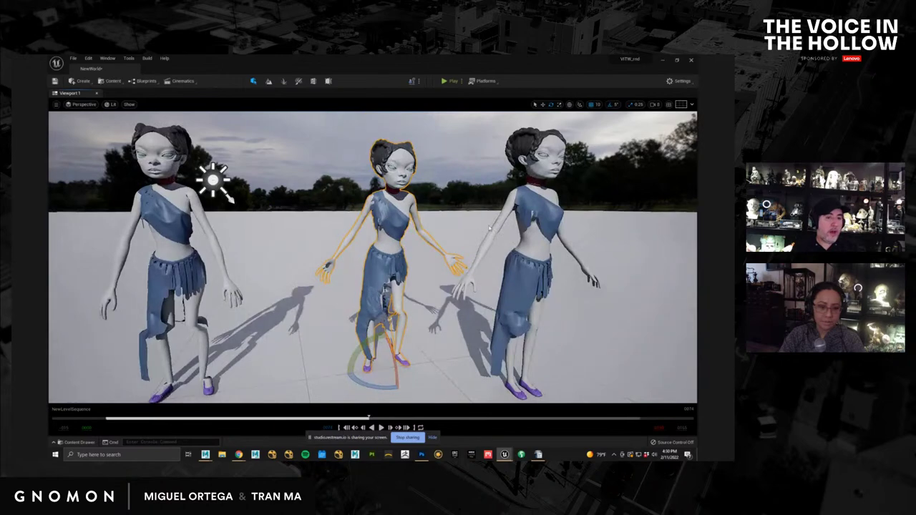
pyautogui.keyDown('alt'); pyautogui.moveTo(433, 218); pyautogui.dragTo(484, 241); pyautogui.keyUp('alt')
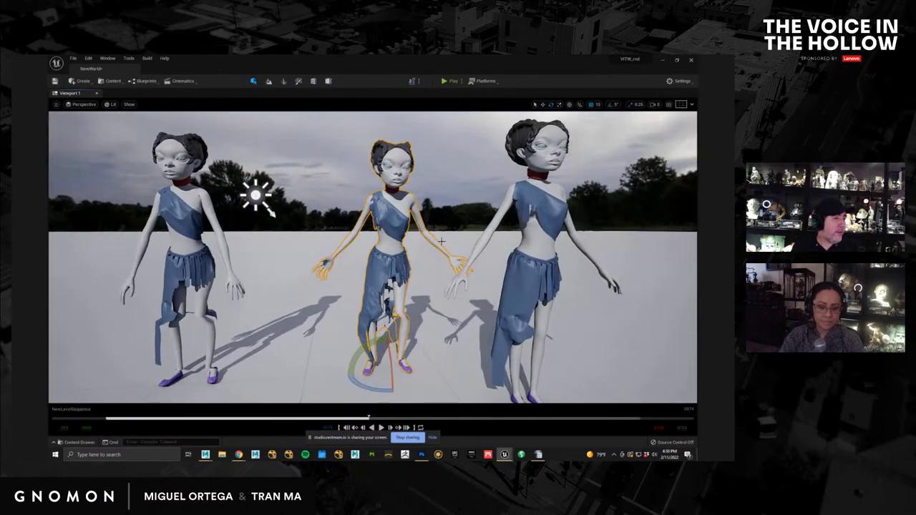
pyautogui.scroll(-5, 460, 263)
pyautogui.scroll(4, 460, 263)
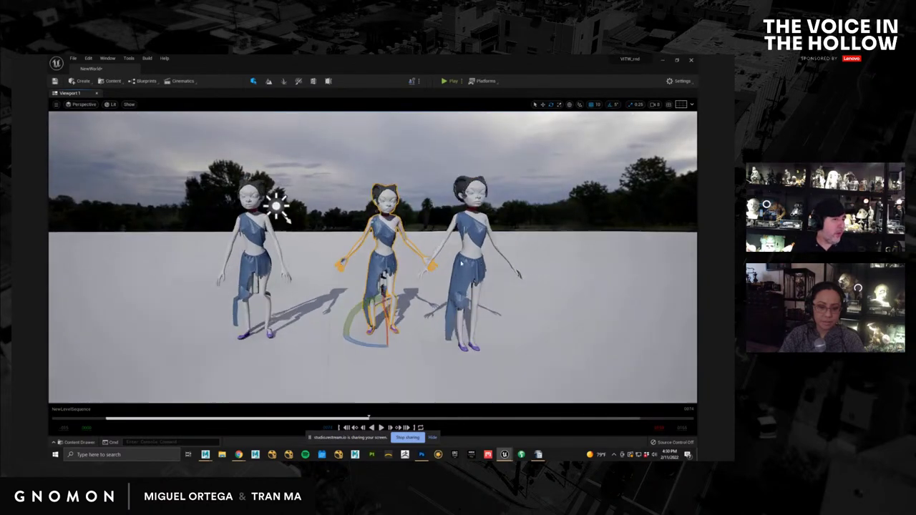
pyautogui.keyDown('alt'); pyautogui.moveTo(475, 279); pyautogui.dragTo(479, 261); pyautogui.keyUp('alt')
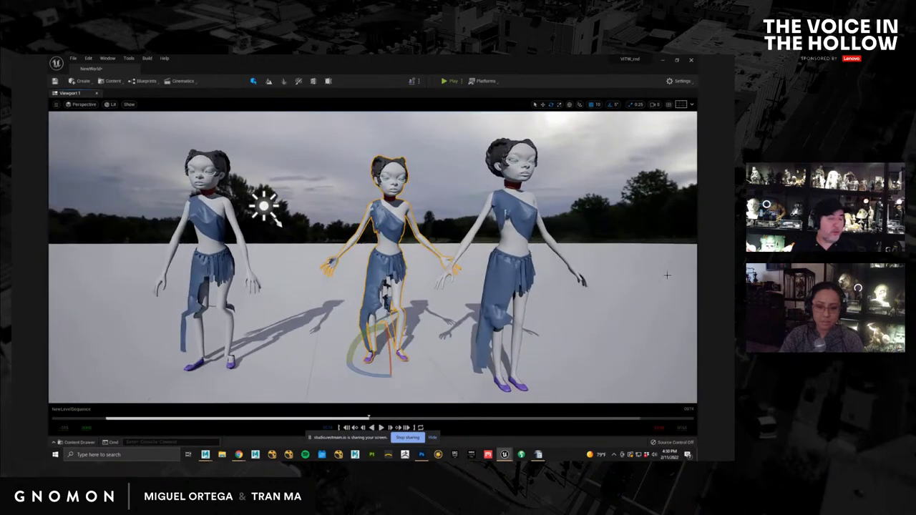
pyautogui.moveTo(369, 417); pyautogui.dragTo(105, 417)
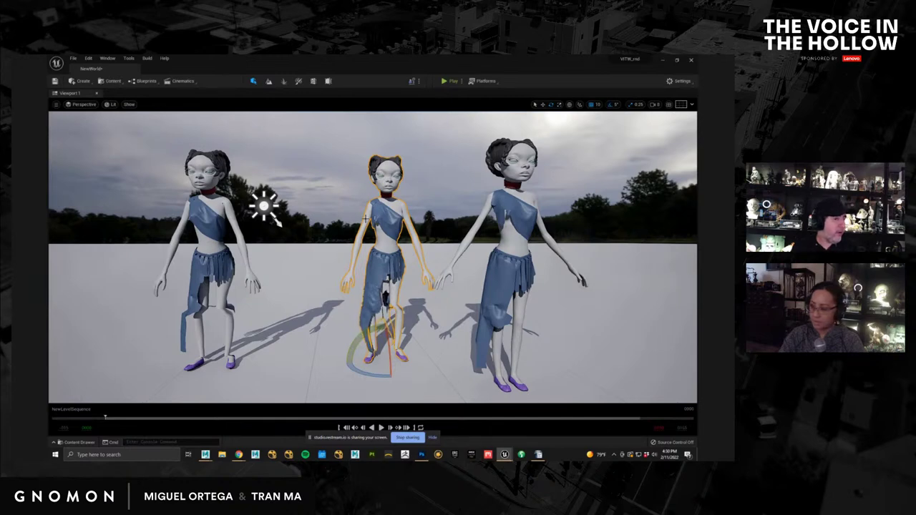
pyautogui.moveTo(238, 455)
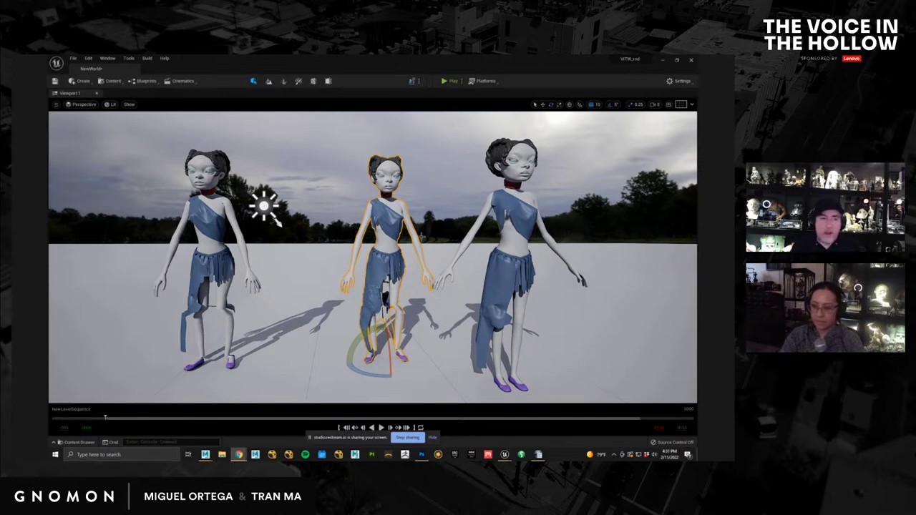
pyautogui.scroll(-3, 450, 297)
pyautogui.scroll(10, 458, 297)
pyautogui.scroll(-10, 459, 297)
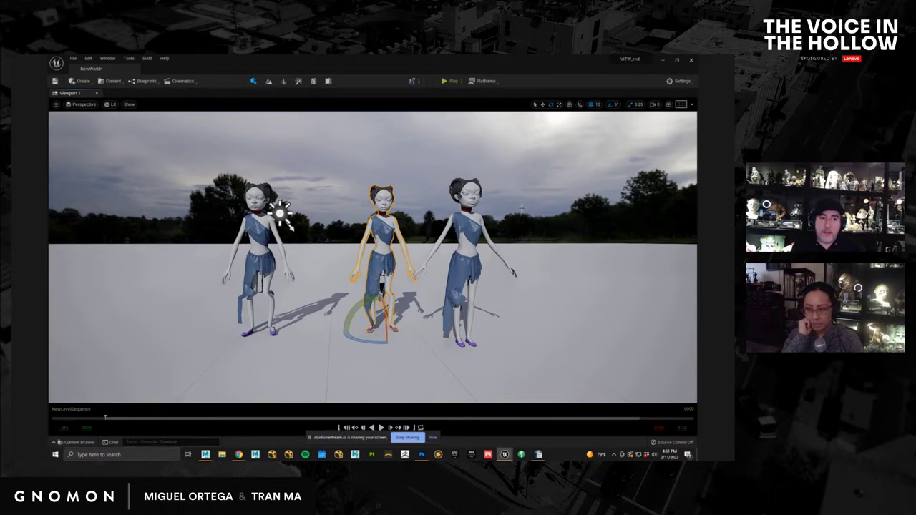
# Step: Clear the selection and delete the rightmost of the three characters from the level
pyautogui.click(401, 248)
pyautogui.keyDown('alt'); pyautogui.moveTo(499, 261); pyautogui.dragTo(517, 264); pyautogui.keyUp('alt')
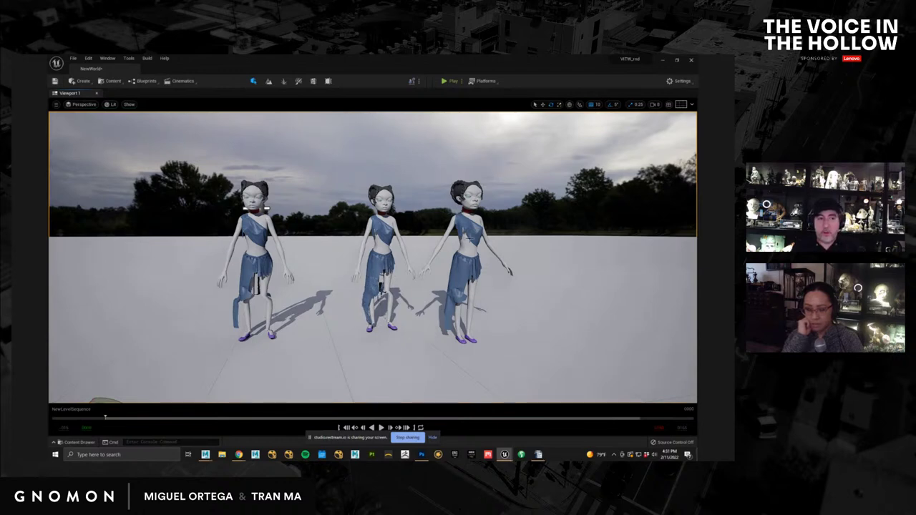
pyautogui.click(418, 259)
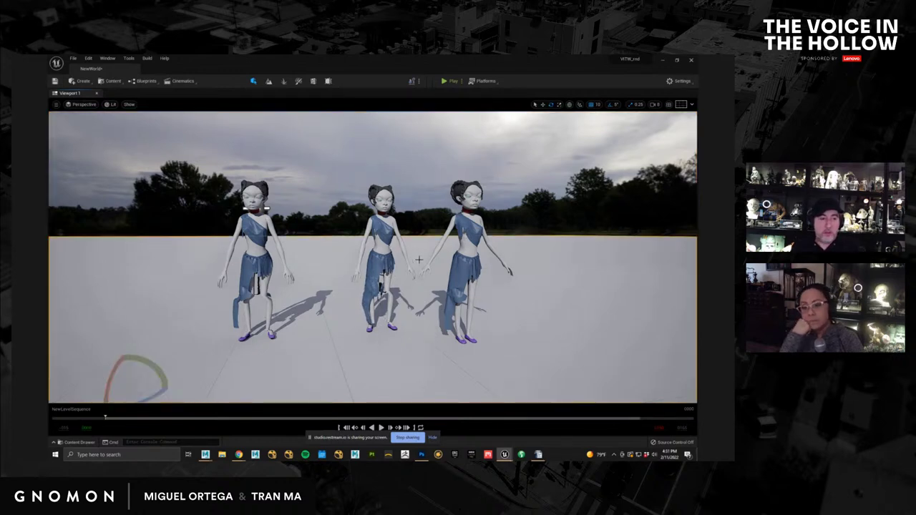
pyautogui.press('Escape')
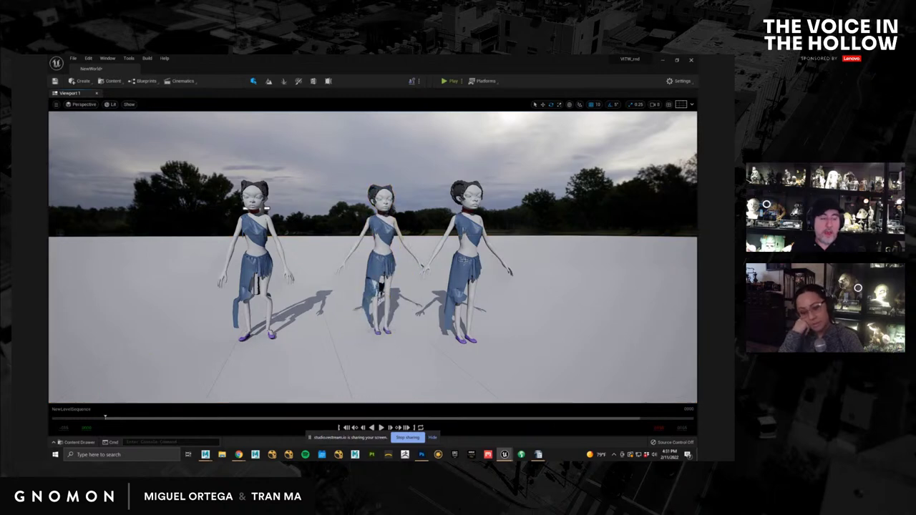
pyautogui.click(464, 260)
pyautogui.press('Delete')
# Step: Open the ala_rig skeletal mesh for editing and remove the clothing data from its clothes section
pyautogui.click(386, 265)
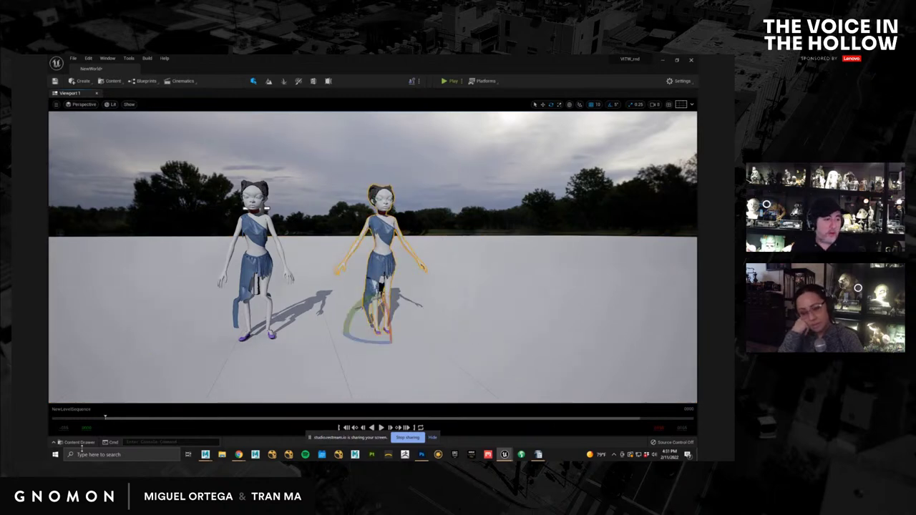
pyautogui.click(79, 442)
pyautogui.doubleClick(175, 389)
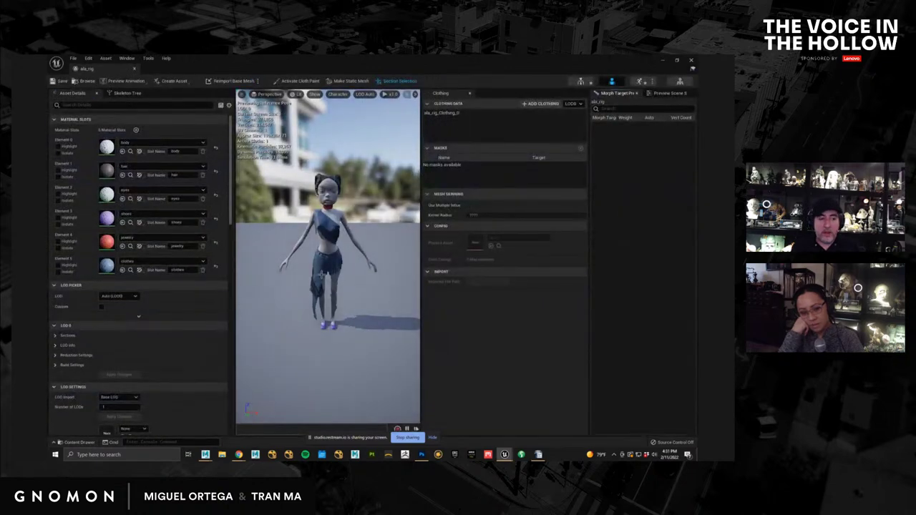
pyautogui.click(317, 279)
pyautogui.rightClick(318, 274)
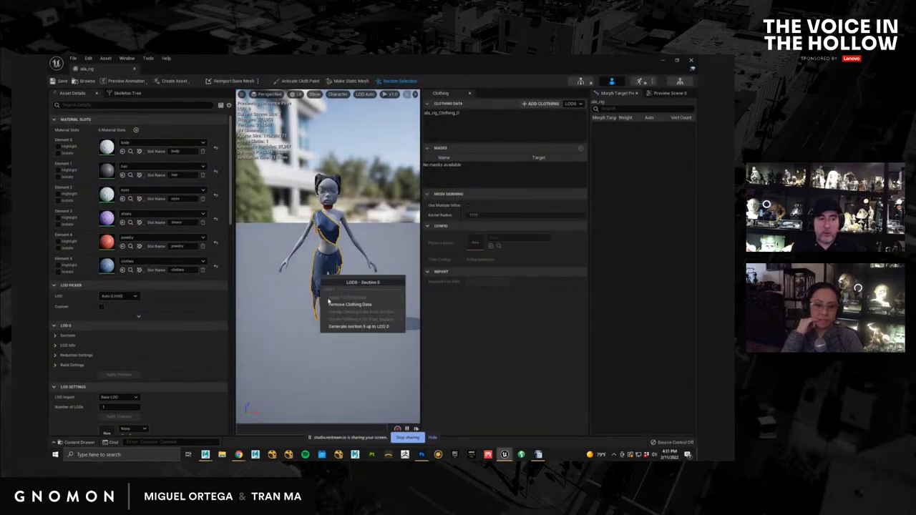
pyautogui.click(345, 308)
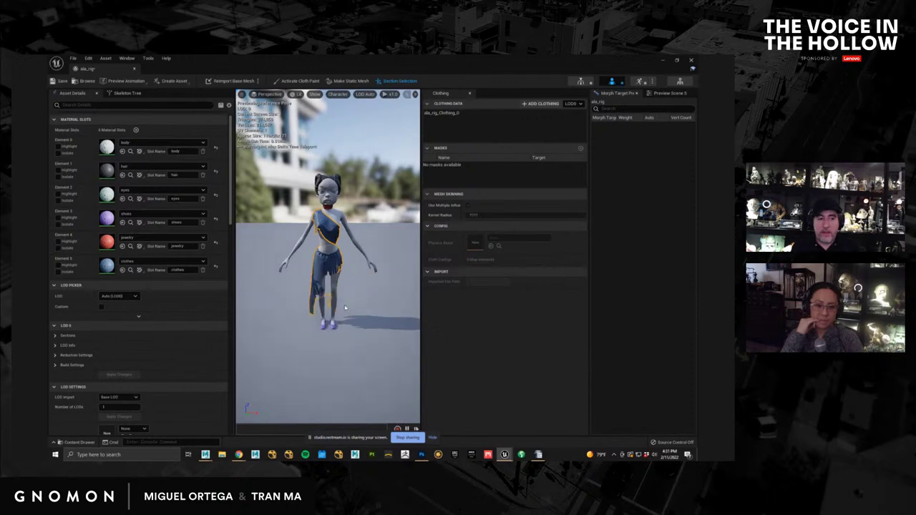
# Step: Reapply the ala_rig_Clothing_0 - LOD0 clothing data to the character's clothes section
pyautogui.click(398, 261)
pyautogui.moveTo(398, 262)
pyautogui.keyDown('alt'); pyautogui.mouseDown()
pyautogui.moveTo(379, 278)
pyautogui.moveTo(405, 271)
pyautogui.mouseUp(); pyautogui.keyUp('alt')
pyautogui.click(440, 113)
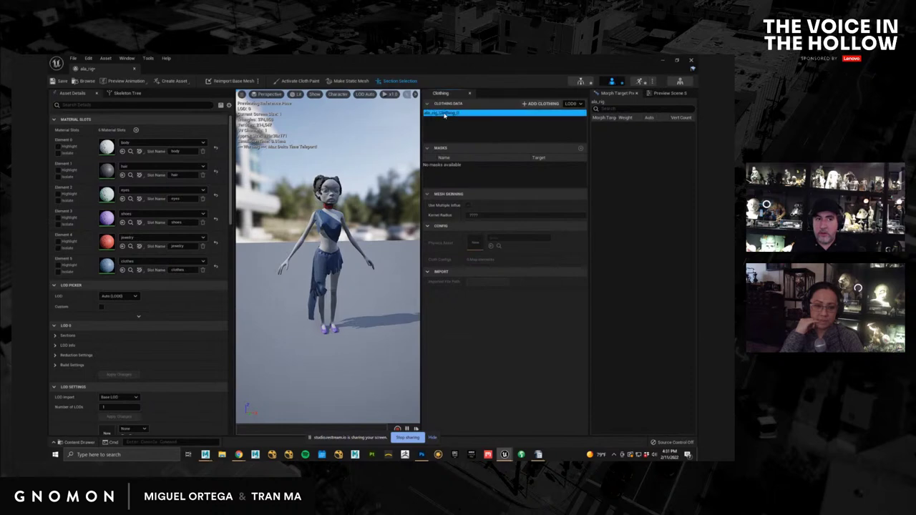
pyautogui.click(323, 280)
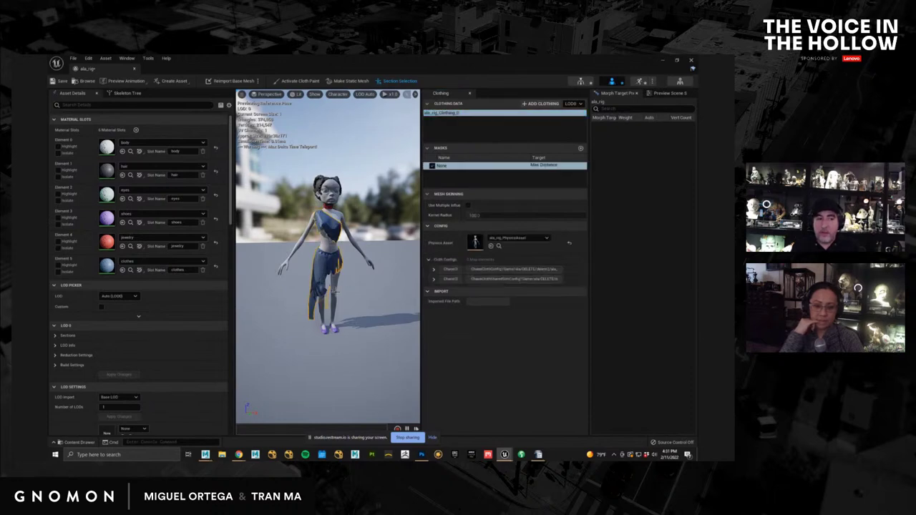
pyautogui.rightClick(319, 282)
pyautogui.moveTo(360, 302)
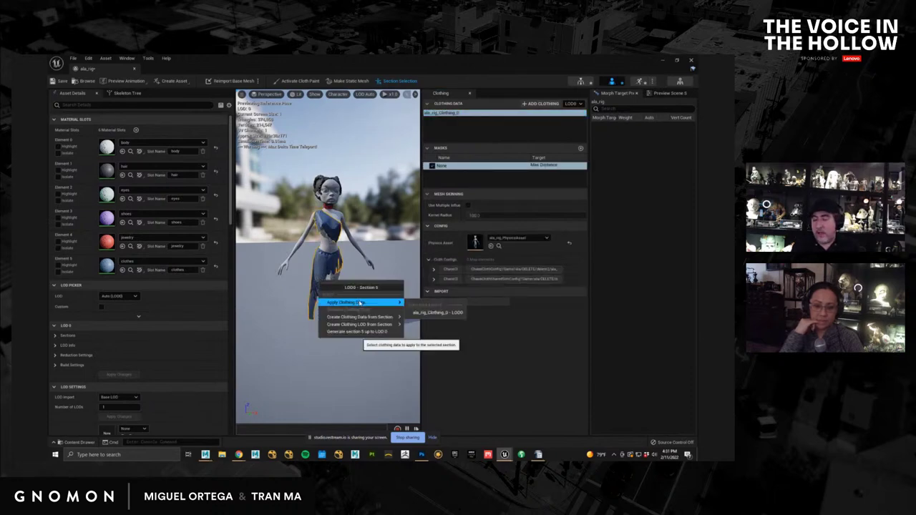
pyautogui.click(437, 312)
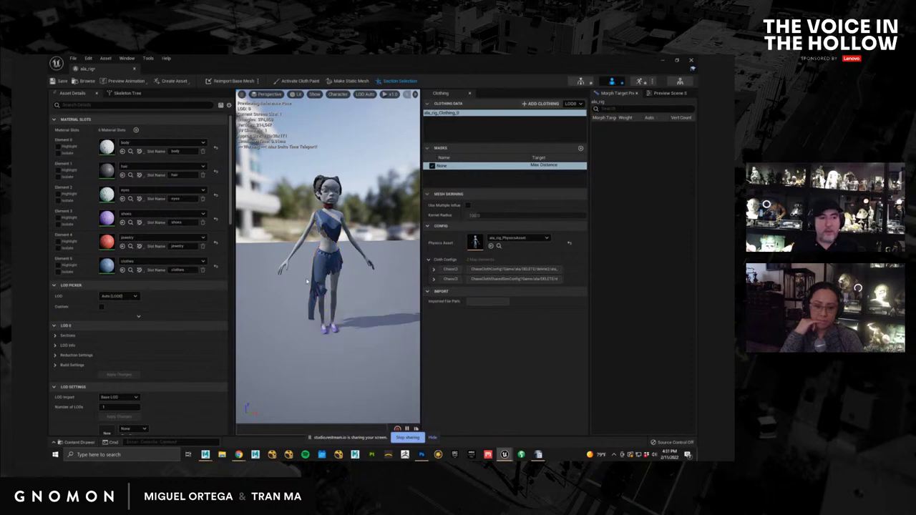
# Step: Save the ala_rig skeletal mesh, close its editor, and clear the selection in the level
pyautogui.click(62, 80)
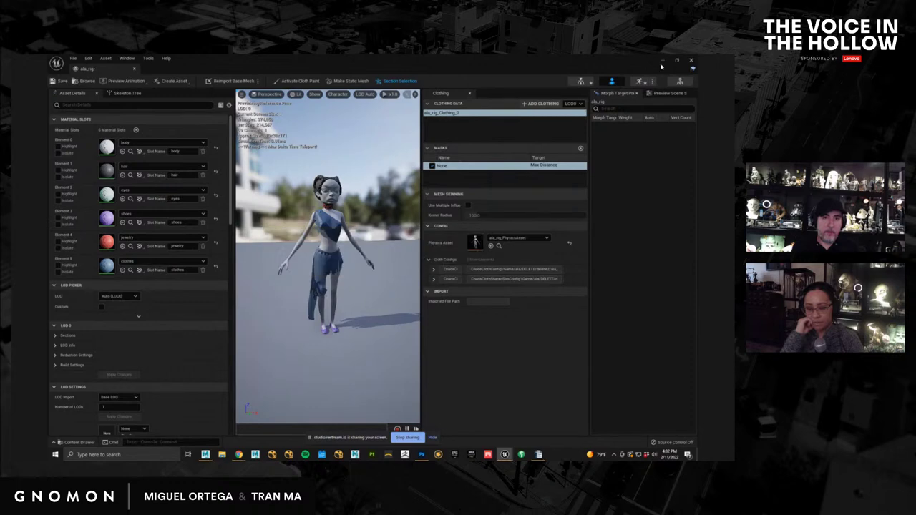
pyautogui.click(691, 62)
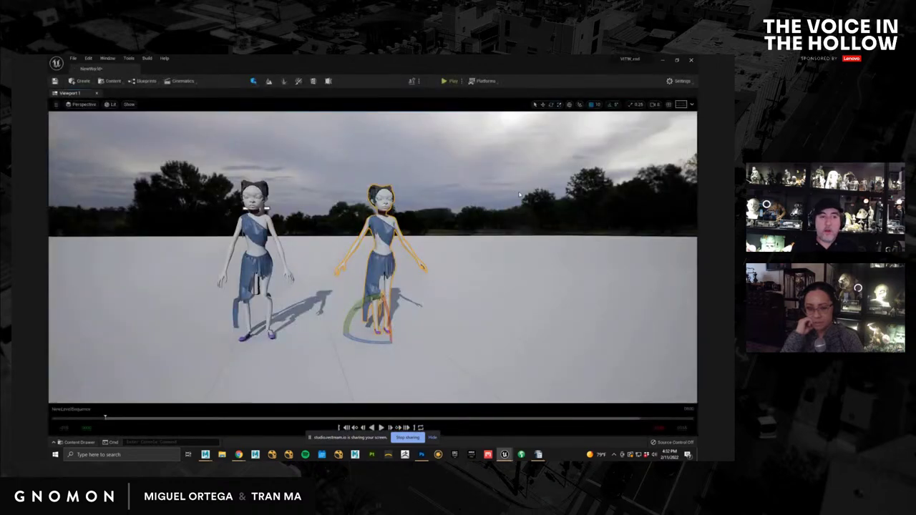
pyautogui.click(475, 211)
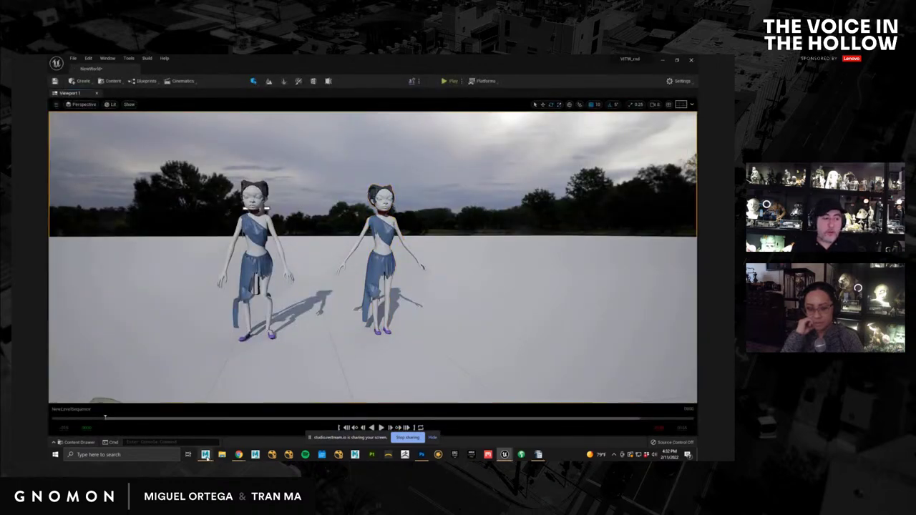
# Step: Switch to the character rig scene in Maya and examine the skirt and legs up close
pyautogui.moveTo(205, 454)
pyautogui.click(256, 430)
pyautogui.keyDown('alt'); pyautogui.moveTo(374, 236); pyautogui.dragTo(389, 252); pyautogui.keyUp('alt')
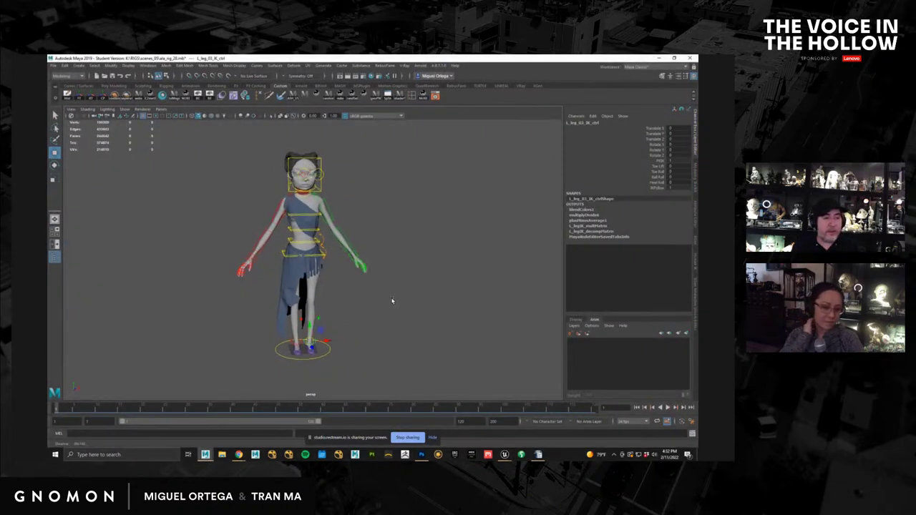
pyautogui.keyDown('alt'); pyautogui.moveTo(408, 289); pyautogui.dragTo(402, 323, button='right'); pyautogui.keyUp('alt')
pyautogui.keyDown('alt'); pyautogui.moveTo(402, 323); pyautogui.dragTo(409, 298, button='middle'); pyautogui.keyUp('alt')
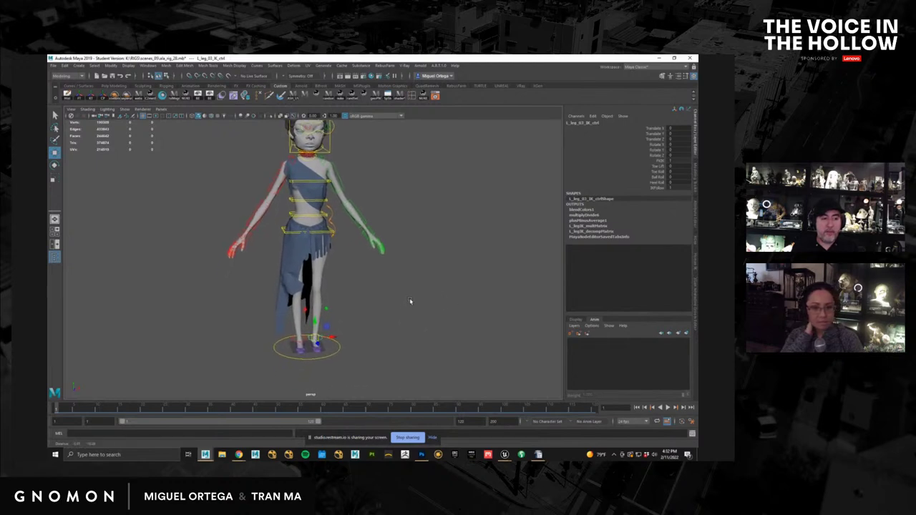
pyautogui.keyDown('alt'); pyautogui.moveTo(409, 299); pyautogui.dragTo(402, 352, button='right'); pyautogui.keyUp('alt')
pyautogui.click(402, 351)
pyautogui.keyDown('alt'); pyautogui.moveTo(360, 353); pyautogui.dragTo(369, 297, button='middle'); pyautogui.keyUp('alt')
pyautogui.keyDown('alt'); pyautogui.moveTo(369, 297); pyautogui.dragTo(360, 317, button='right'); pyautogui.keyUp('alt')
pyautogui.click(335, 329)
pyautogui.keyDown('alt'); pyautogui.moveTo(360, 316); pyautogui.dragTo(364, 348, button='middle'); pyautogui.keyUp('alt')
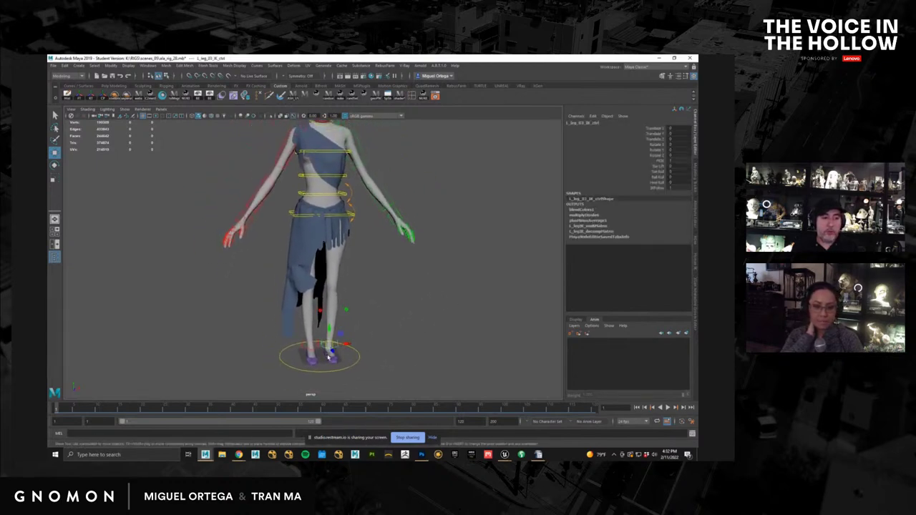
# Step: Try moving the left leg's IK foot control, undo the move, and bring the full character back into view
pyautogui.moveTo(329, 350); pyautogui.dragTo(342, 325)
pyautogui.hotkey('ctrl', 'z')
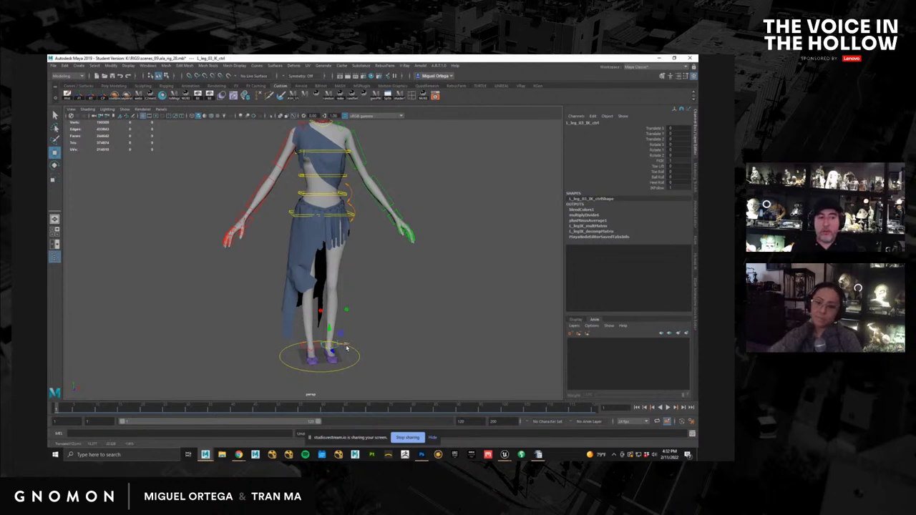
pyautogui.keyDown('alt'); pyautogui.moveTo(389, 343); pyautogui.dragTo(345, 313, button='right'); pyautogui.keyUp('alt')
pyautogui.keyDown('alt'); pyautogui.moveTo(345, 313); pyautogui.dragTo(345, 361, button='middle'); pyautogui.keyUp('alt')
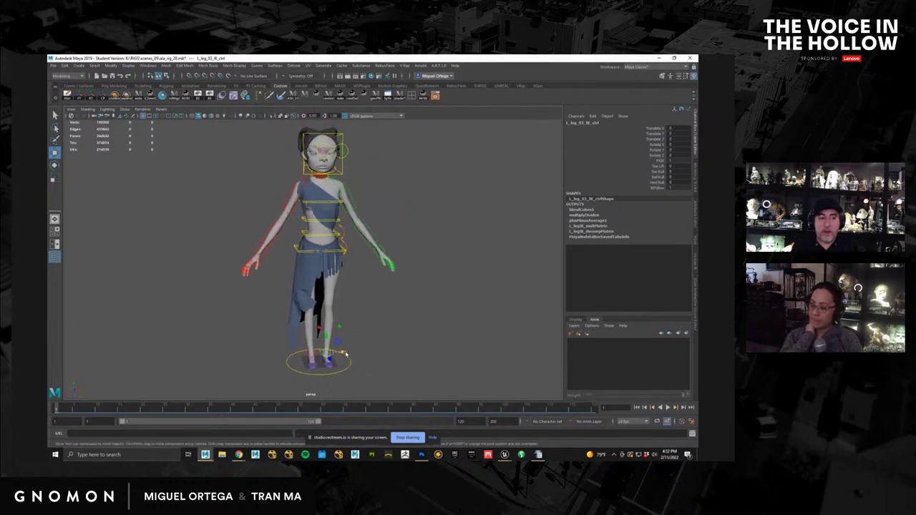
# Step: Test the left leg's IK control by moving the foot, undoing each move
pyautogui.moveTo(345, 353); pyautogui.dragTo(378, 350)
pyautogui.hotkey('ctrl', 'z')
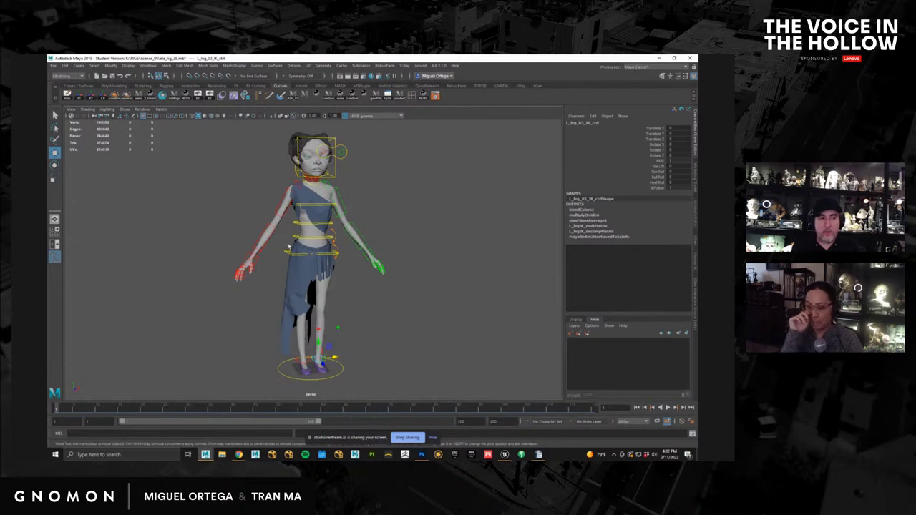
pyautogui.keyDown('alt'); pyautogui.moveTo(323, 287); pyautogui.dragTo(254, 285, button='middle'); pyautogui.keyUp('alt')
pyautogui.keyDown('alt'); pyautogui.moveTo(254, 284); pyautogui.dragTo(289, 296); pyautogui.keyUp('alt')
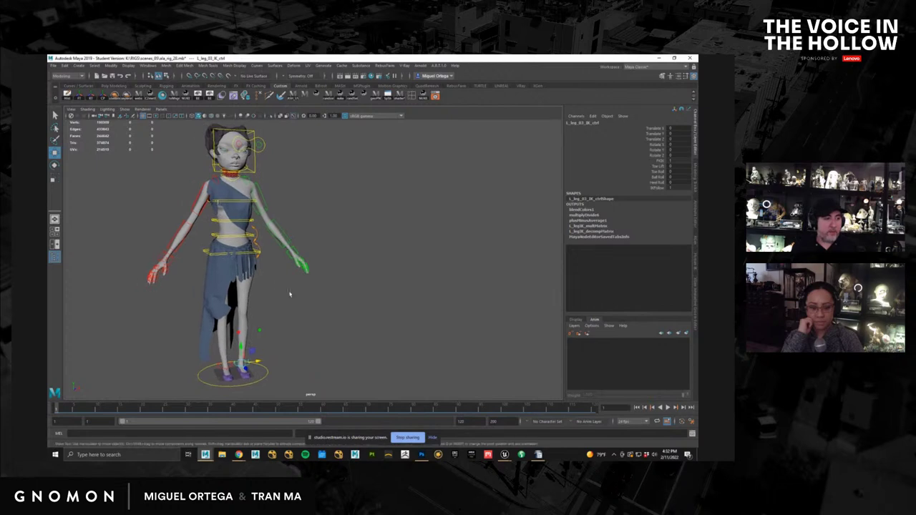
pyautogui.click(298, 303)
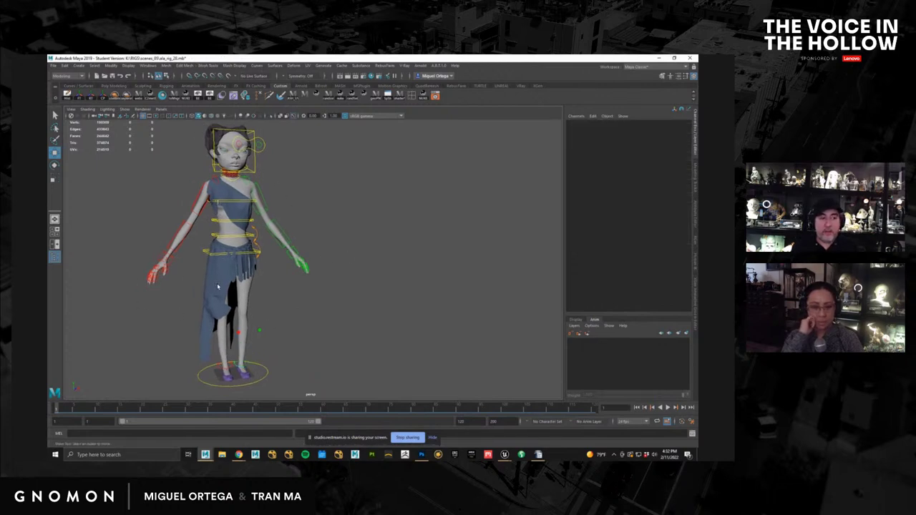
pyautogui.click(236, 290)
pyautogui.click(285, 288)
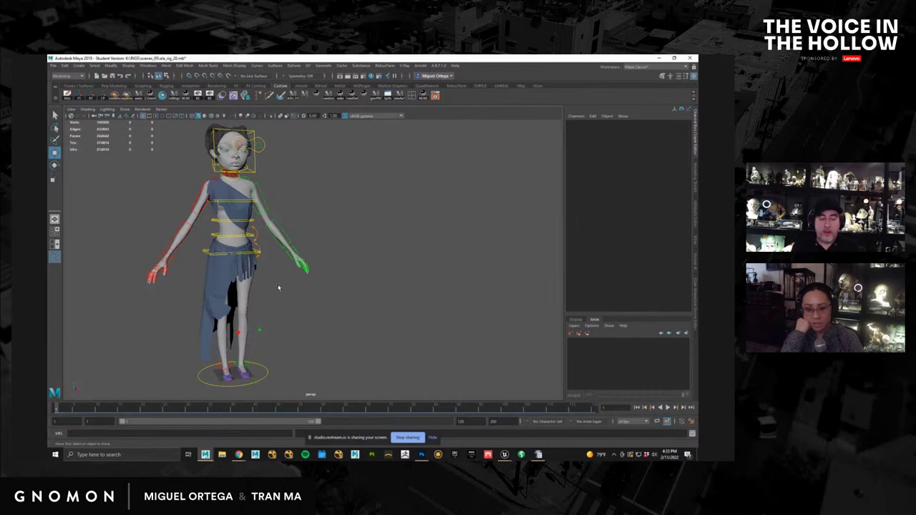
pyautogui.click(247, 365)
pyautogui.moveTo(247, 366)
pyautogui.mouseDown()
pyautogui.moveTo(249, 346)
pyautogui.moveTo(243, 354)
pyautogui.mouseUp()
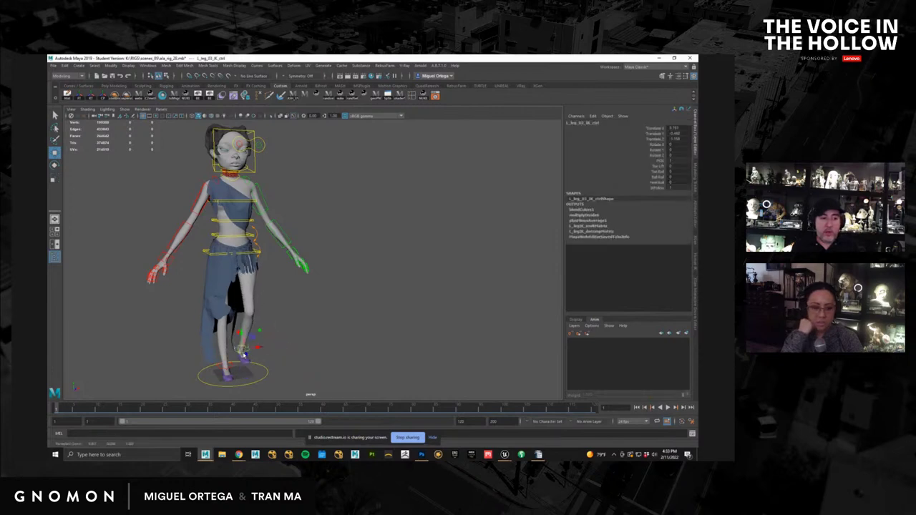
pyautogui.hotkey('ctrl', 'z')
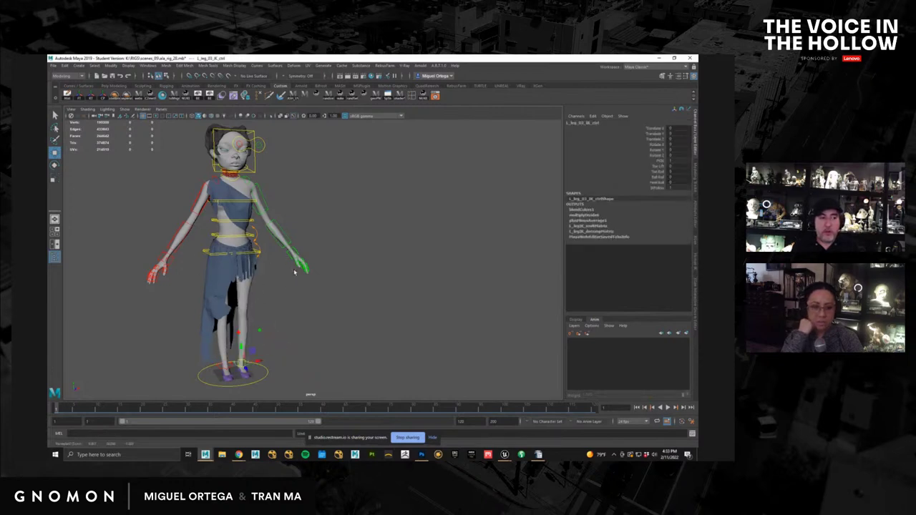
# Step: Open the HumanIK character controls and create a new character definition
pyautogui.keyDown('alt'); pyautogui.moveTo(359, 323); pyautogui.dragTo(402, 315); pyautogui.keyUp('alt')
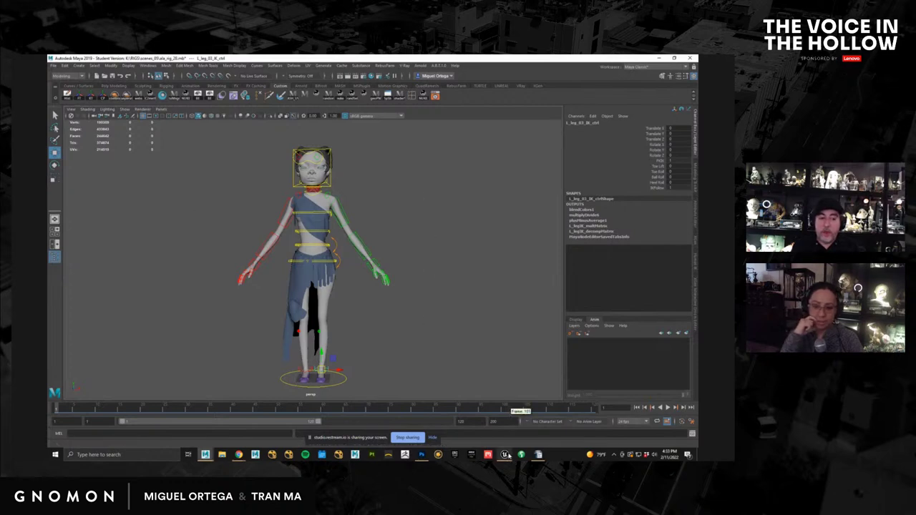
pyautogui.click(505, 454)
pyautogui.keyDown('alt'); pyautogui.moveTo(432, 356); pyautogui.dragTo(452, 310); pyautogui.keyUp('alt')
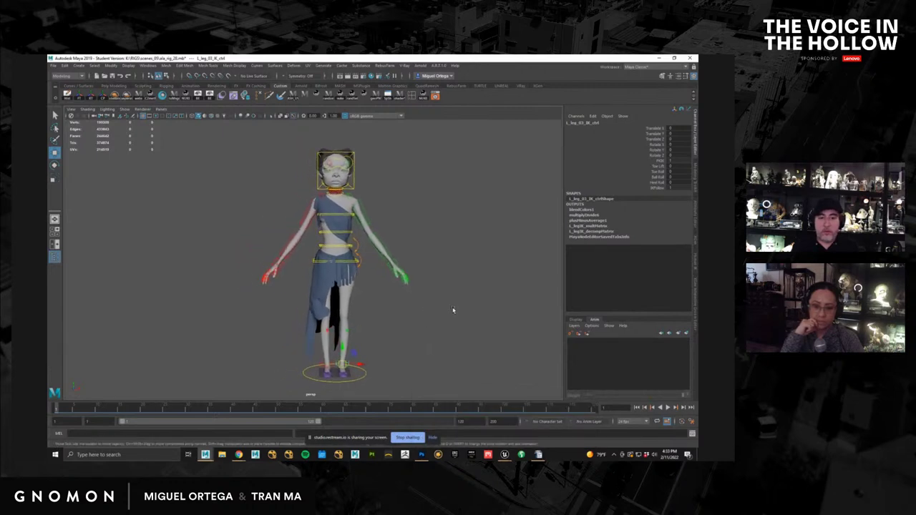
pyautogui.click(692, 262)
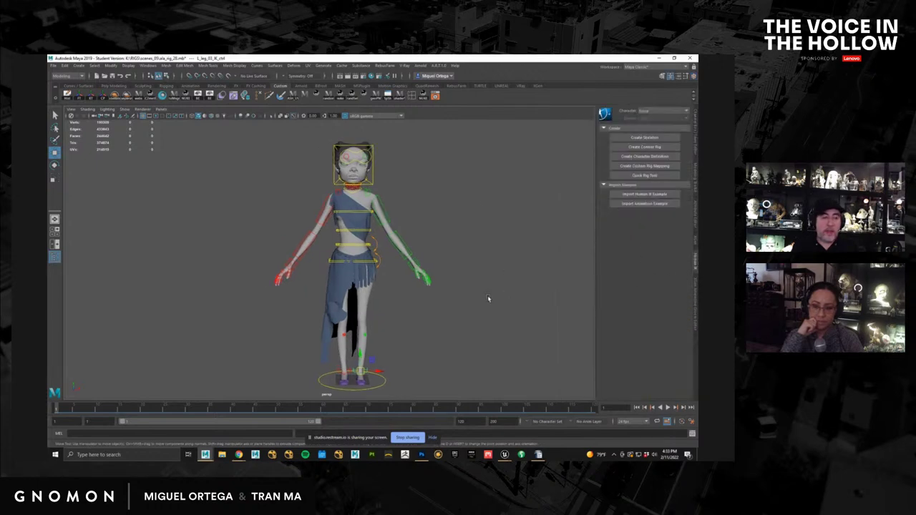
pyautogui.keyDown('alt'); pyautogui.moveTo(488, 299); pyautogui.dragTo(458, 283); pyautogui.keyUp('alt')
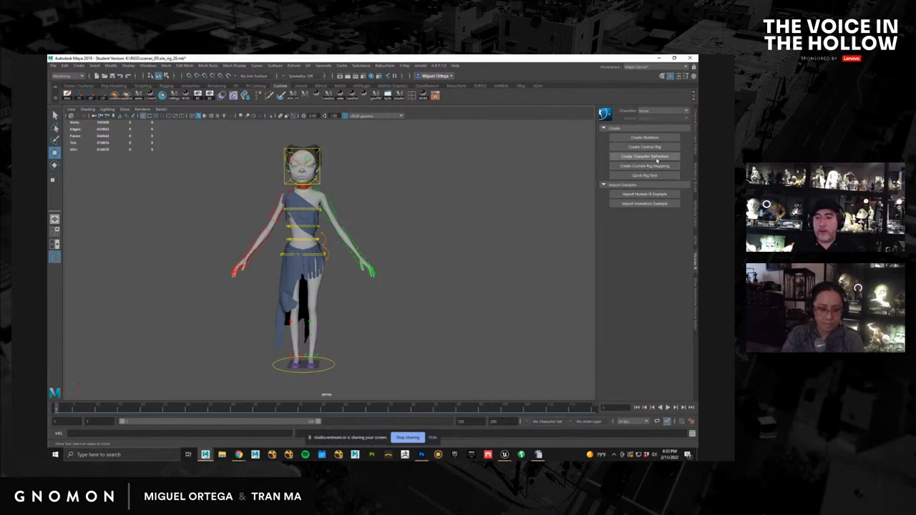
pyautogui.hotkey('alt', 'Tab')
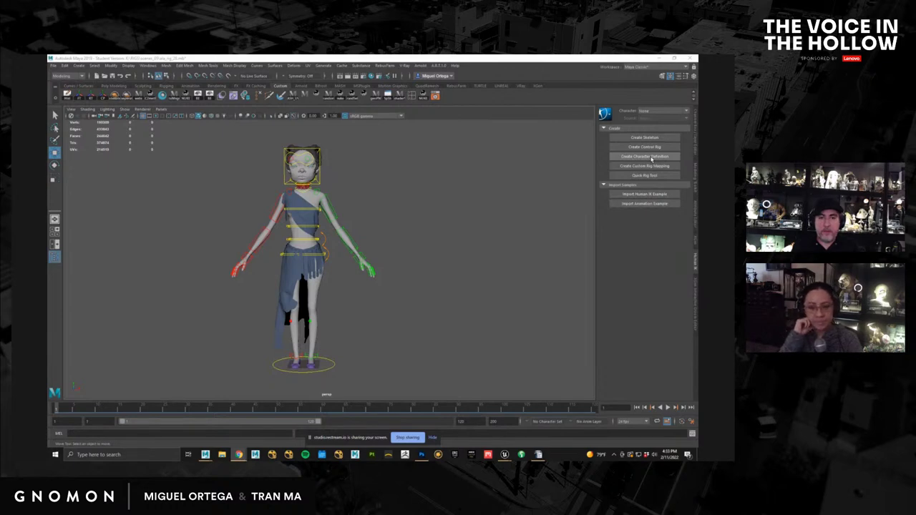
pyautogui.click(651, 157)
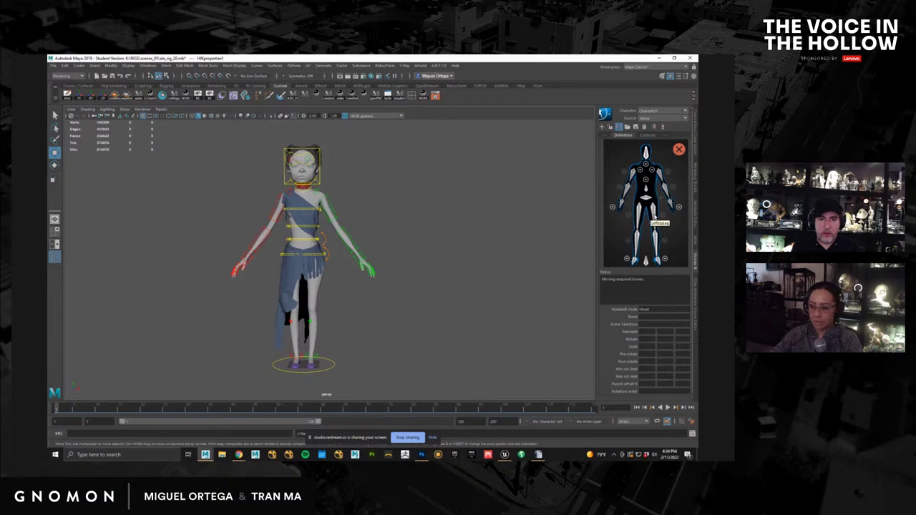
pyautogui.scroll(1, 351, 296)
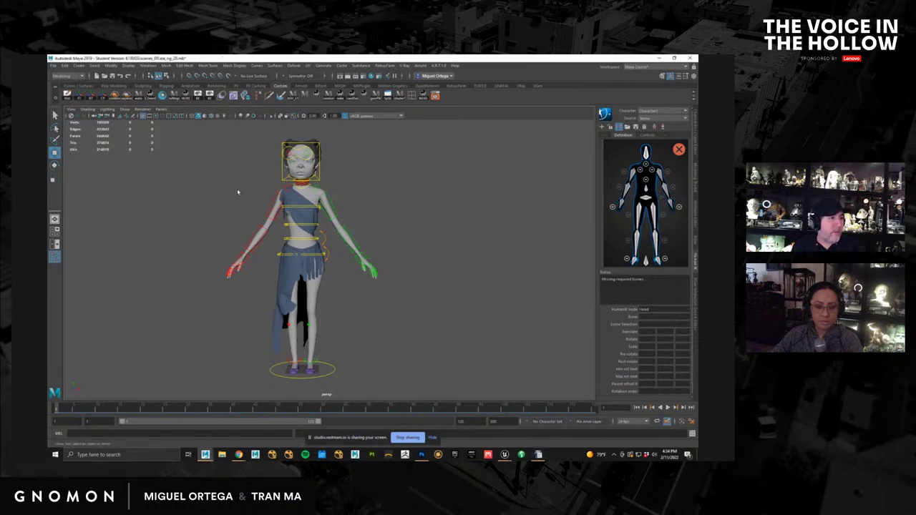
# Step: Hide all object types in the perspective viewport except joints
pyautogui.click(125, 109)
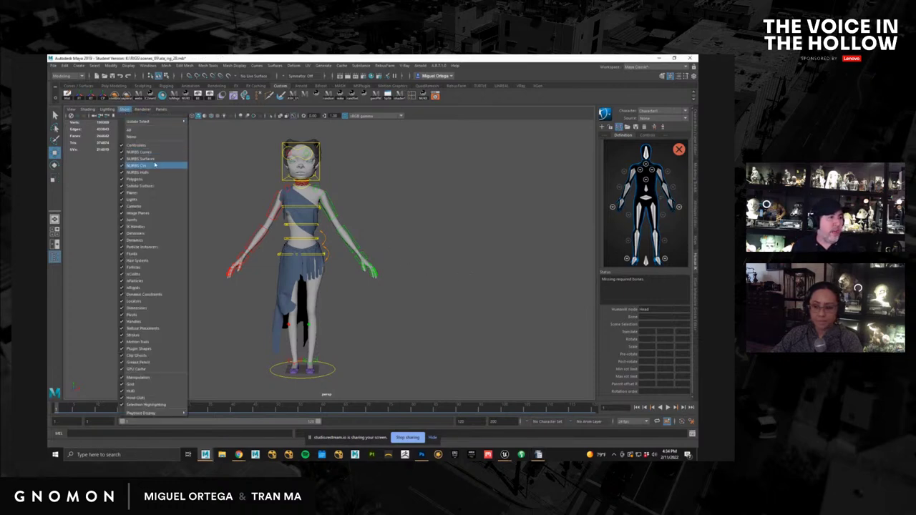
pyautogui.click(133, 136)
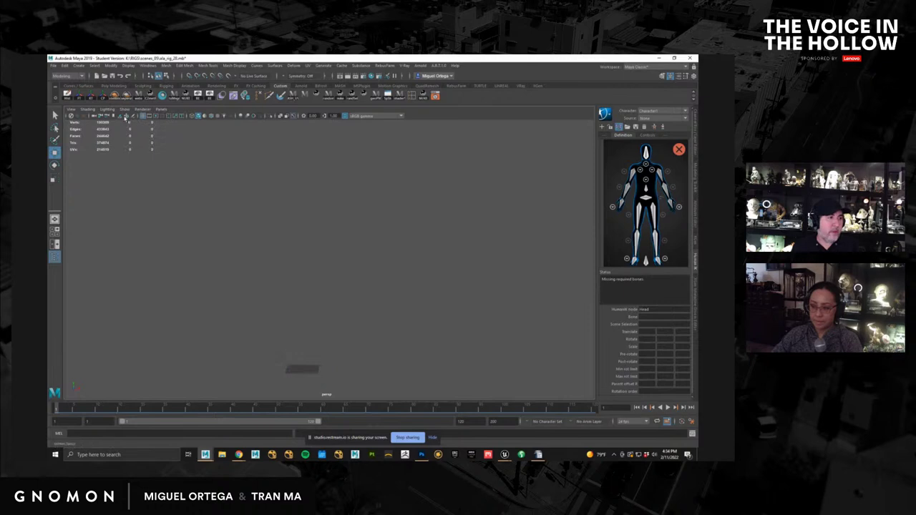
pyautogui.click(125, 108)
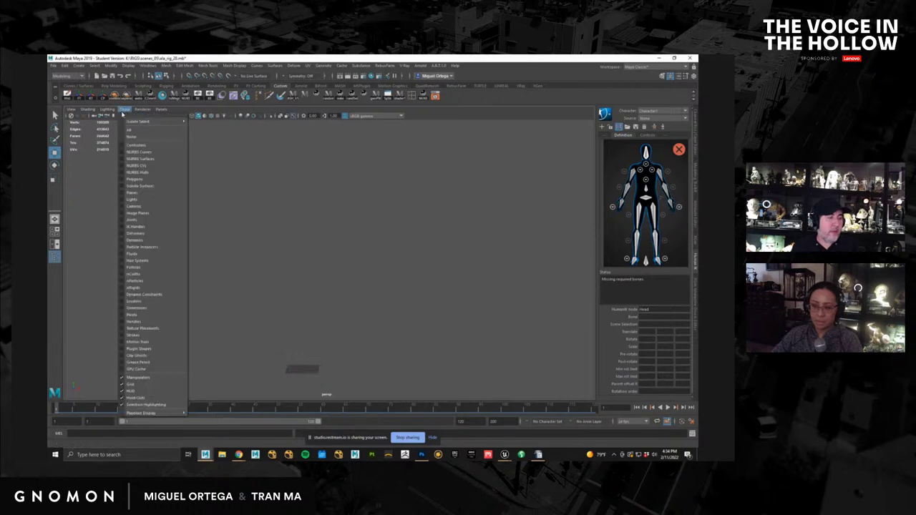
pyautogui.click(171, 220)
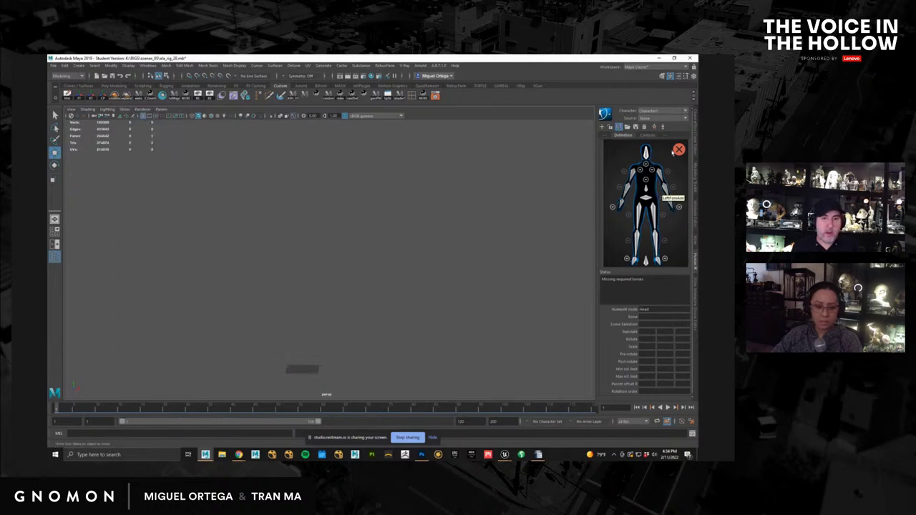
# Step: Turn on the visibility of the joints display layer so the skeleton can be picked in the viewport
pyautogui.click(692, 77)
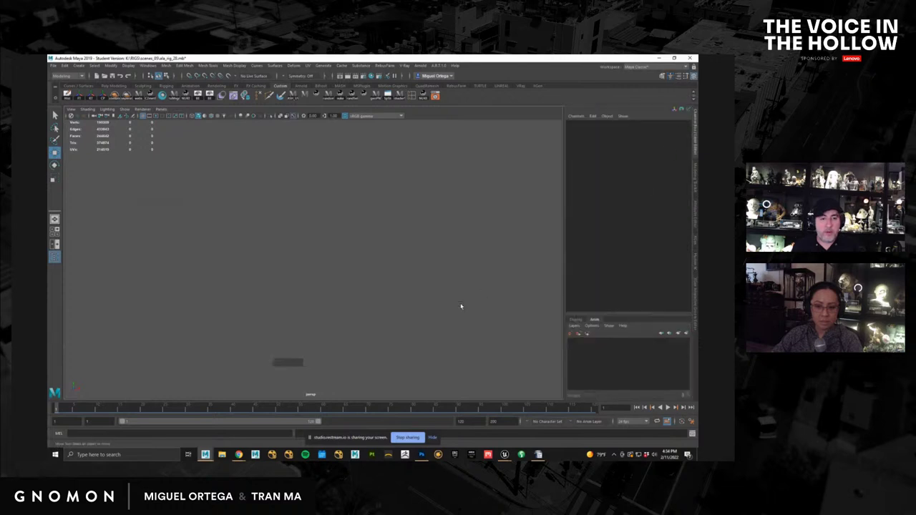
pyautogui.click(576, 320)
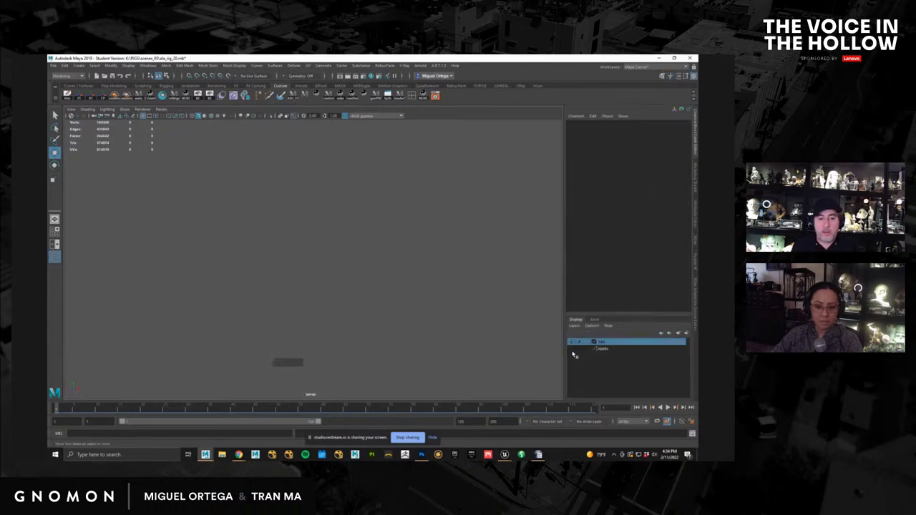
pyautogui.click(575, 350)
pyautogui.click(573, 349)
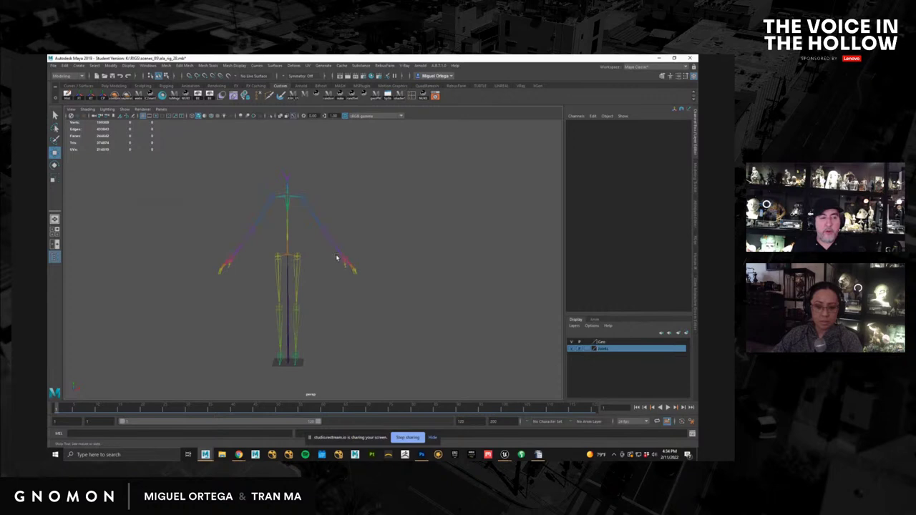
pyautogui.keyDown('alt'); pyautogui.moveTo(336, 258); pyautogui.dragTo(393, 248); pyautogui.keyUp('alt')
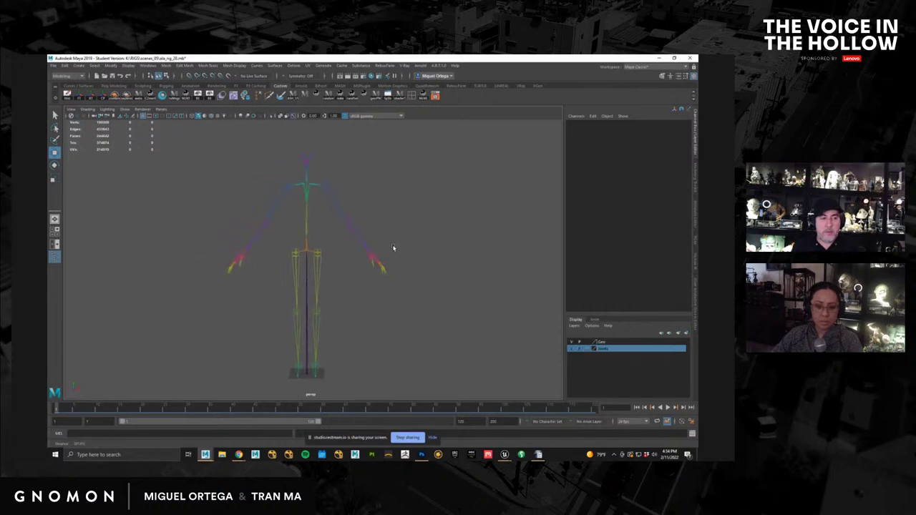
# Step: Show the NURBS curves of the control rig in the viewport, and hide them again
pyautogui.click(124, 109)
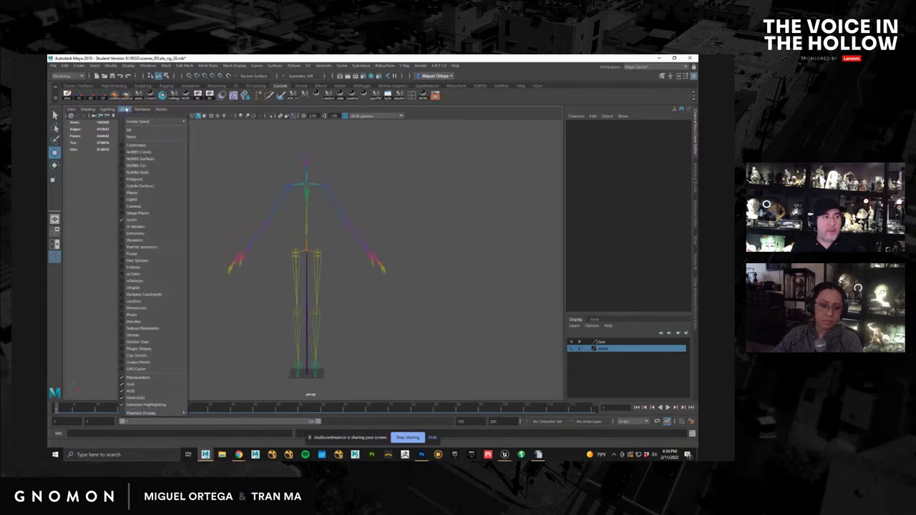
pyautogui.click(162, 151)
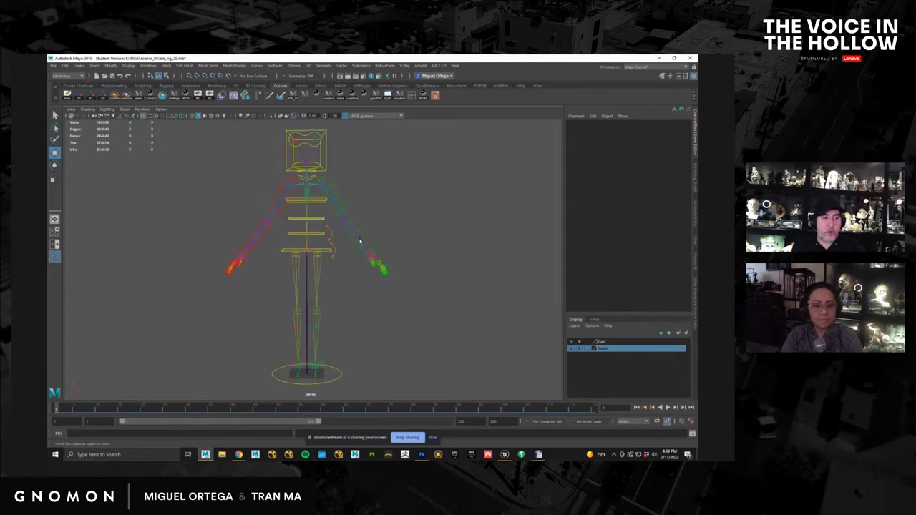
pyautogui.click(125, 109)
pyautogui.click(150, 151)
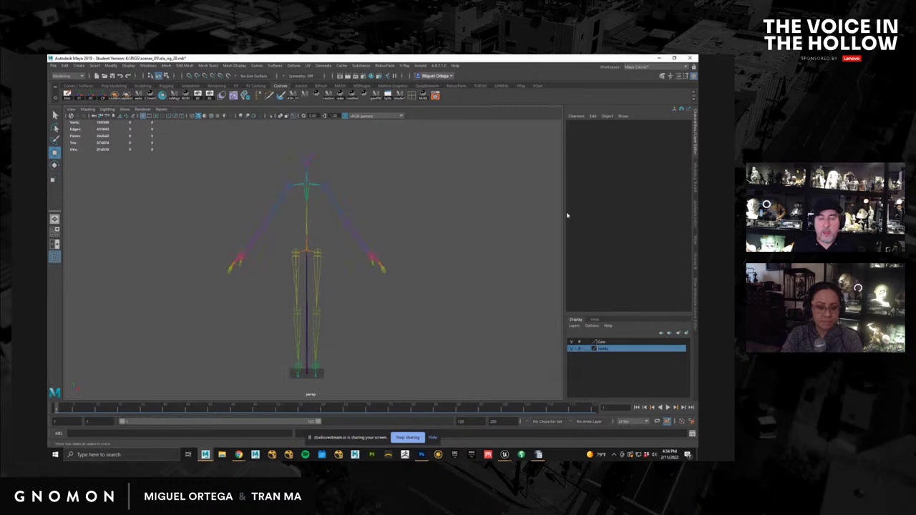
# Step: Reopen the HumanIK definition for Character1
pyautogui.click(693, 268)
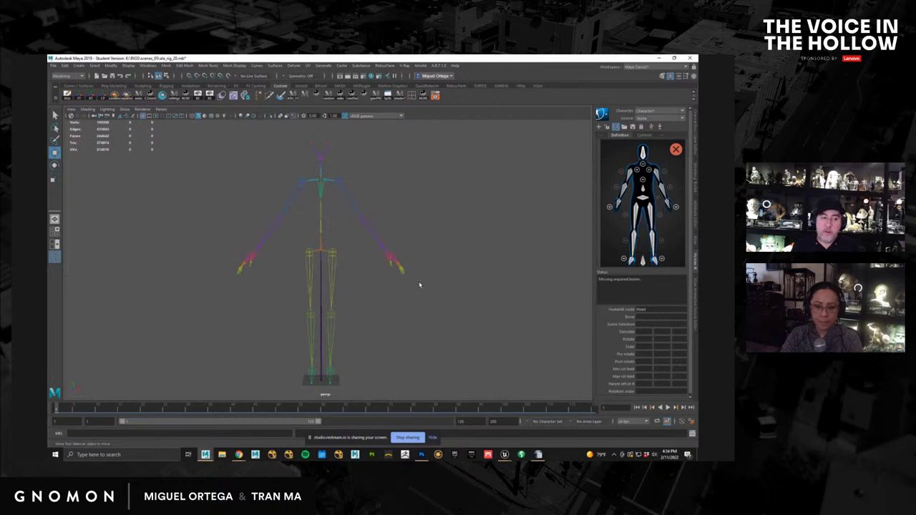
# Step: Switch to Unreal Engine, examine the humanoid retarget bone mapping of alazz_rig_Skeleton, and return to Maya
pyautogui.moveTo(504, 454)
pyautogui.click(439, 422)
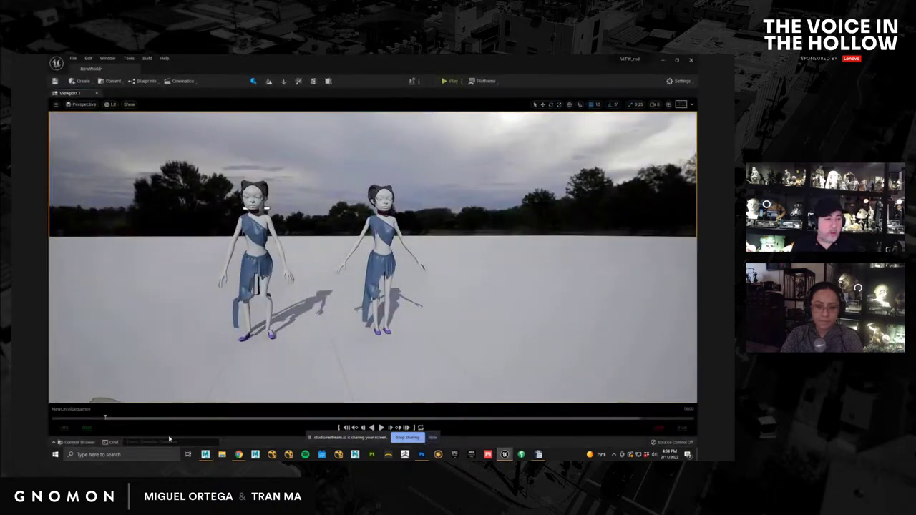
pyautogui.click(78, 442)
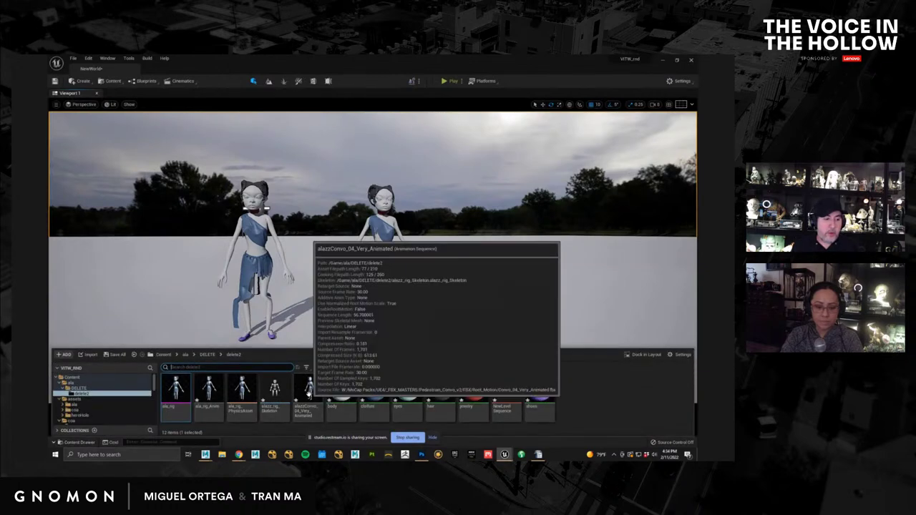
pyautogui.doubleClick(274, 390)
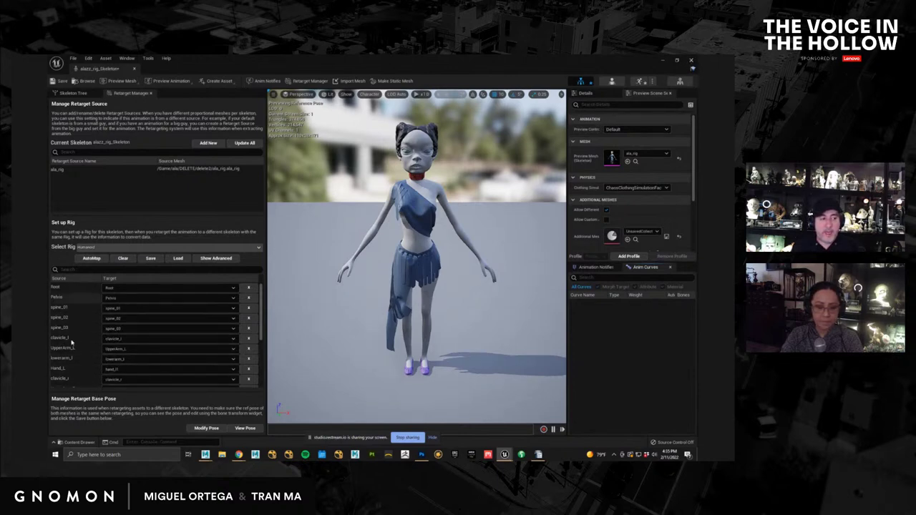
pyautogui.click(691, 61)
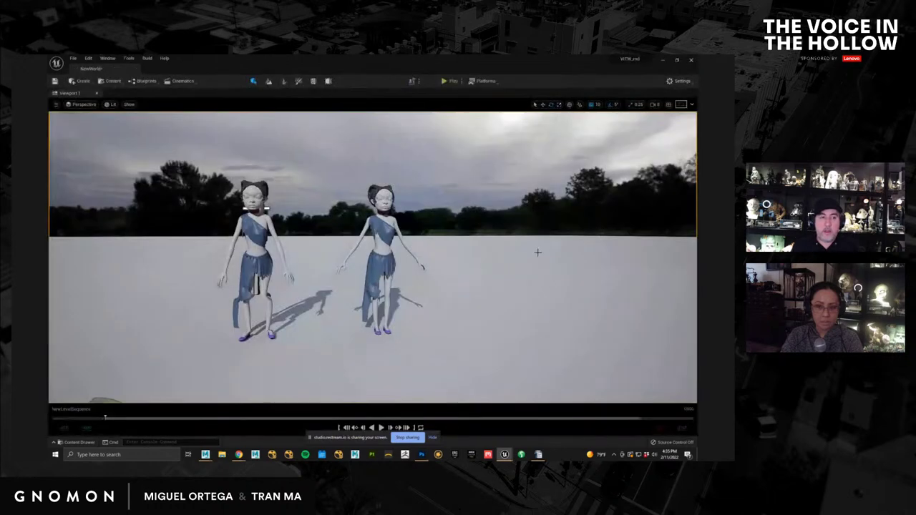
pyautogui.click(663, 60)
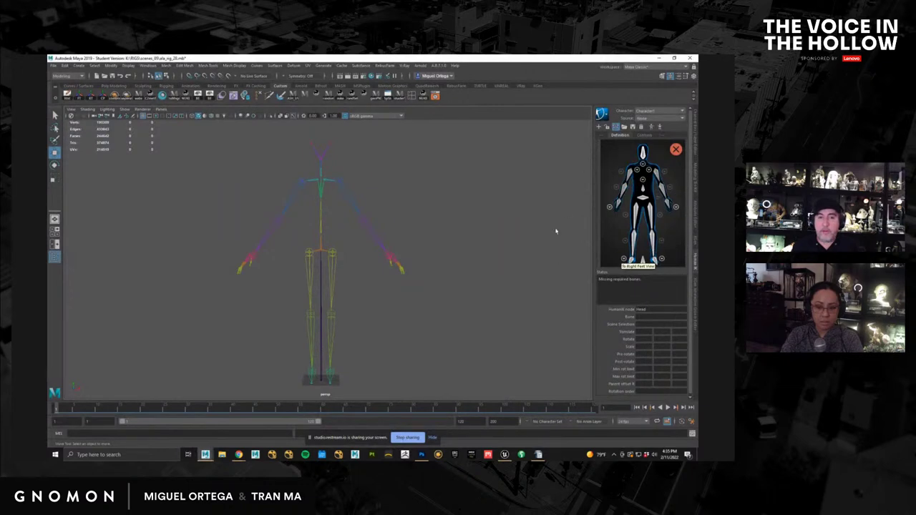
# Step: Map the thigh_l joint to the LeftUpLeg bone of the HumanIK definition
pyautogui.keyDown('alt'); pyautogui.moveTo(393, 273); pyautogui.dragTo(406, 267, button='middle'); pyautogui.keyUp('alt')
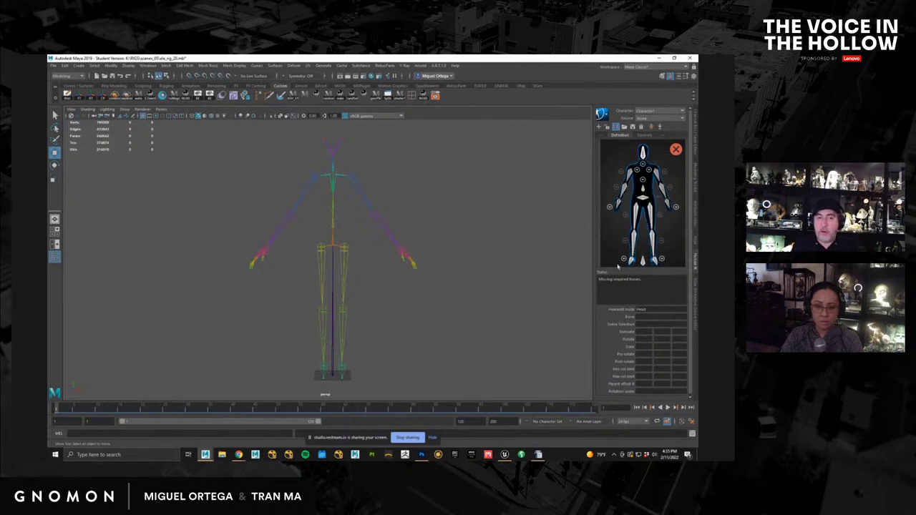
pyautogui.click(651, 216)
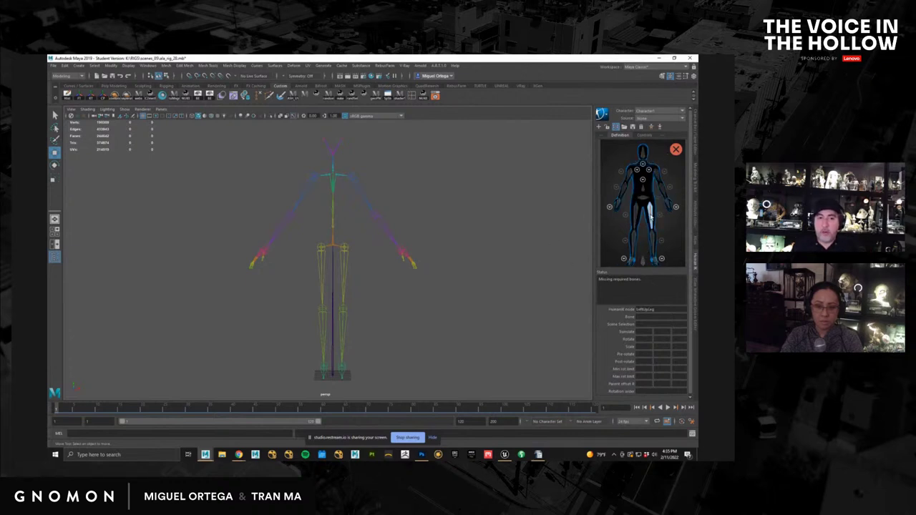
pyautogui.click(342, 285)
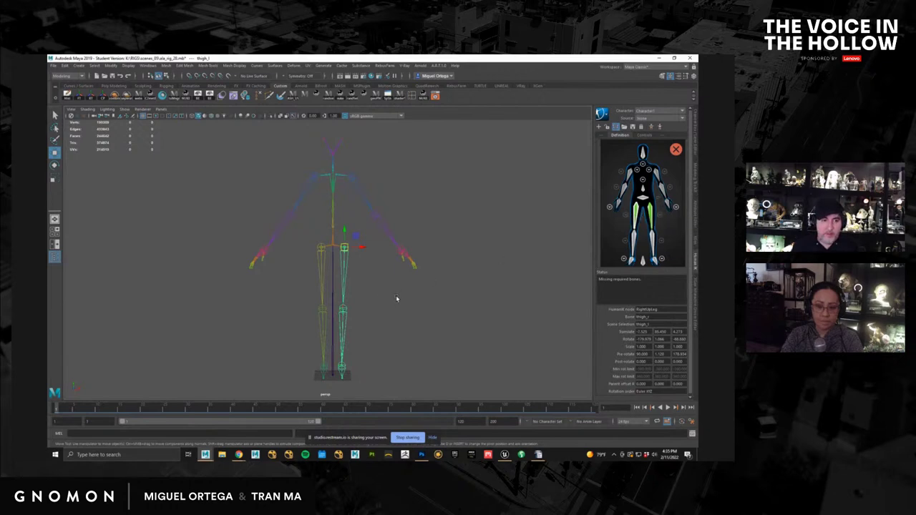
# Step: Map the calf_l joint to the LeftLeg bone of the HumanIK definition
pyautogui.click(652, 241)
pyautogui.keyDown('alt'); pyautogui.moveTo(361, 325); pyautogui.dragTo(366, 303, button='middle'); pyautogui.keyUp('alt')
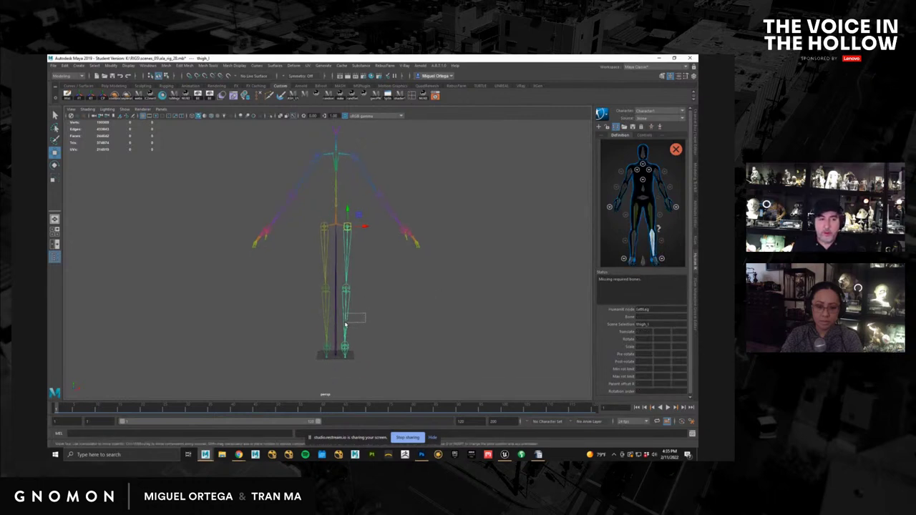
pyautogui.click(347, 325)
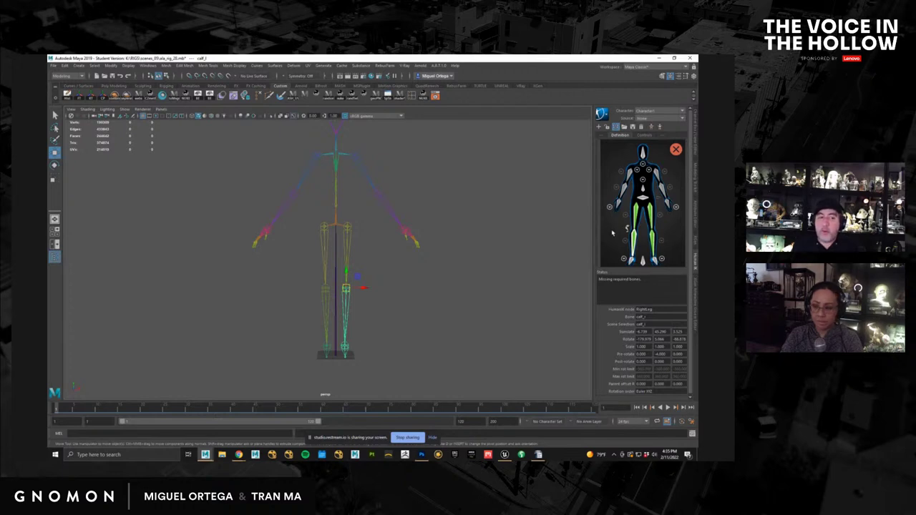
# Step: Map the foot_l joint to the LeftFoot bone of the HumanIK definition
pyautogui.keyDown('alt'); pyautogui.moveTo(357, 344); pyautogui.dragTo(462, 362, button='right'); pyautogui.keyUp('alt')
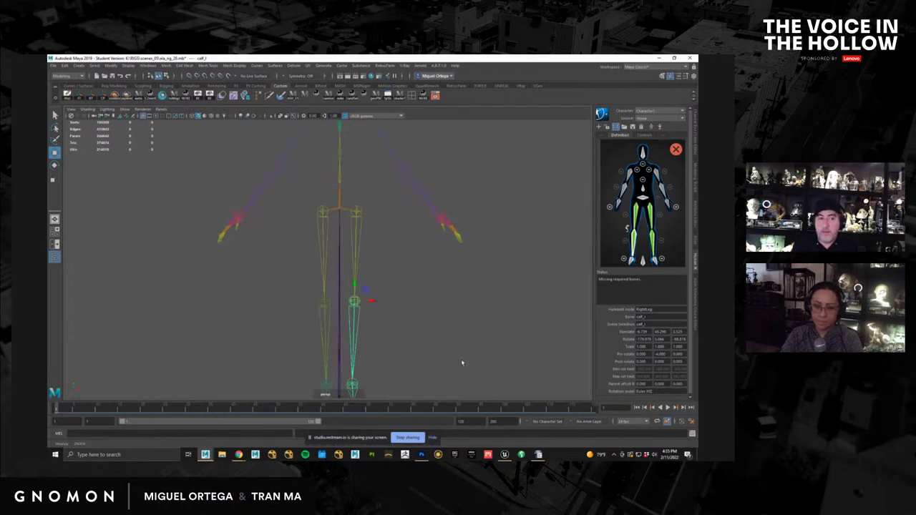
pyautogui.keyDown('alt'); pyautogui.moveTo(443, 342); pyautogui.dragTo(437, 227, button='middle'); pyautogui.keyUp('alt')
pyautogui.keyDown('alt'); pyautogui.moveTo(369, 304); pyautogui.dragTo(472, 323, button='right'); pyautogui.keyUp('alt')
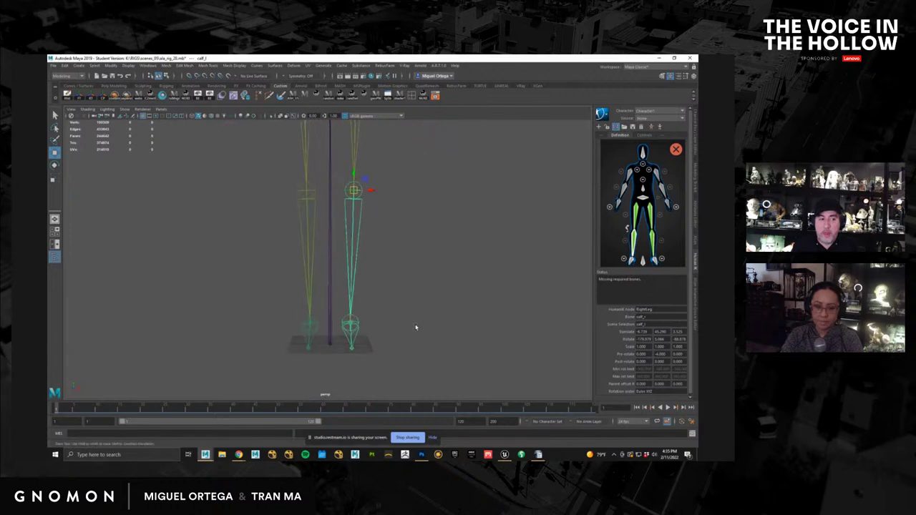
pyautogui.keyDown('alt'); pyautogui.moveTo(415, 327); pyautogui.dragTo(411, 284, button='middle'); pyautogui.keyUp('alt')
pyautogui.keyDown('alt'); pyautogui.moveTo(372, 279); pyautogui.dragTo(539, 350, button='right'); pyautogui.keyUp('alt')
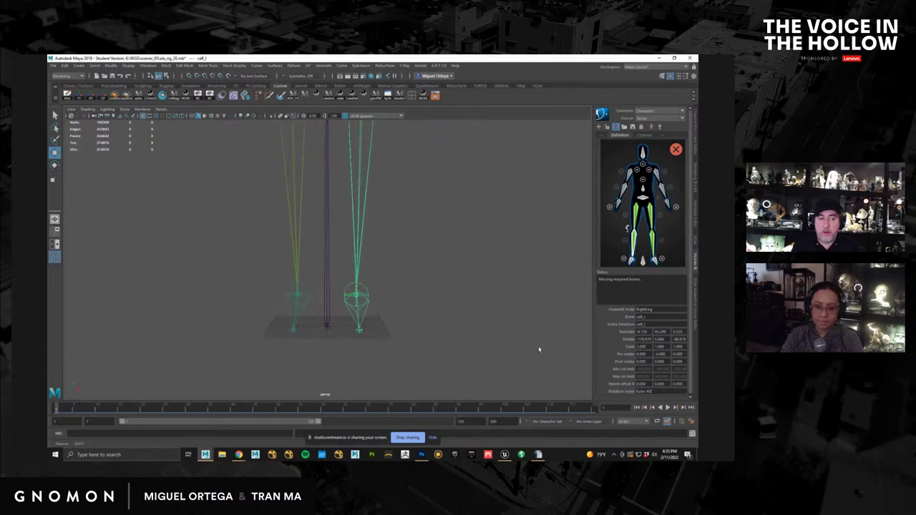
pyautogui.click(653, 262)
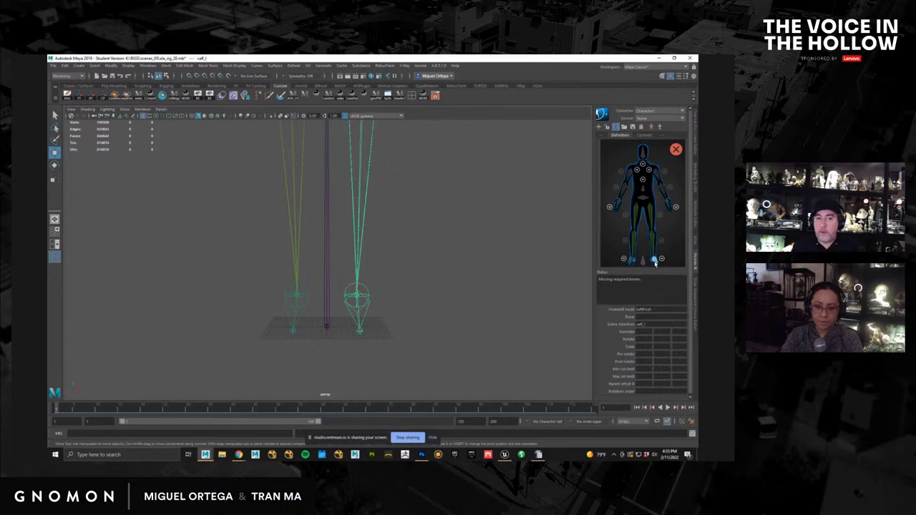
pyautogui.click(354, 308)
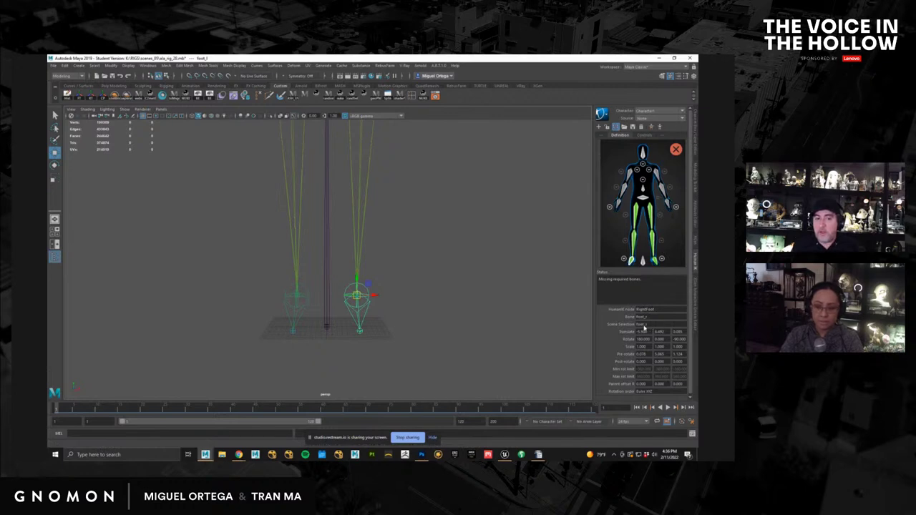
# Step: Map the pelvis joint to the Hips bone of the HumanIK definition
pyautogui.keyDown('alt'); pyautogui.moveTo(443, 276); pyautogui.dragTo(284, 255, button='right'); pyautogui.keyUp('alt')
pyautogui.keyDown('alt'); pyautogui.moveTo(382, 284); pyautogui.dragTo(382, 367, button='middle'); pyautogui.keyUp('alt')
pyautogui.keyDown('alt'); pyautogui.moveTo(382, 368); pyautogui.dragTo(368, 286, button='right'); pyautogui.keyUp('alt')
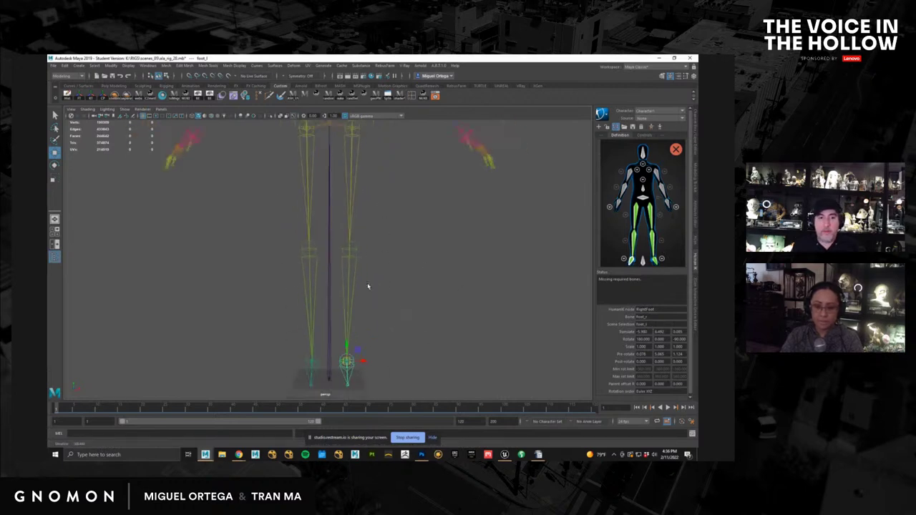
pyautogui.keyDown('alt'); pyautogui.moveTo(368, 286); pyautogui.dragTo(409, 343); pyautogui.keyUp('alt')
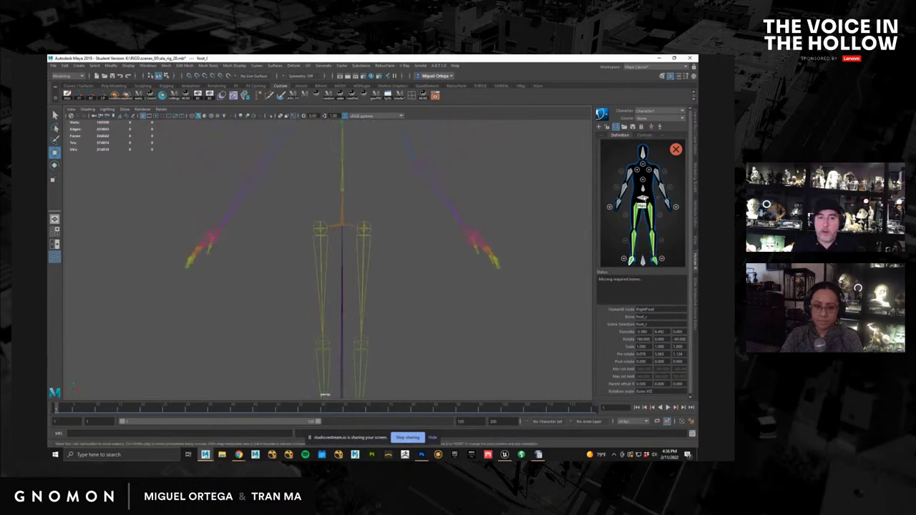
pyautogui.doubleClick(642, 201)
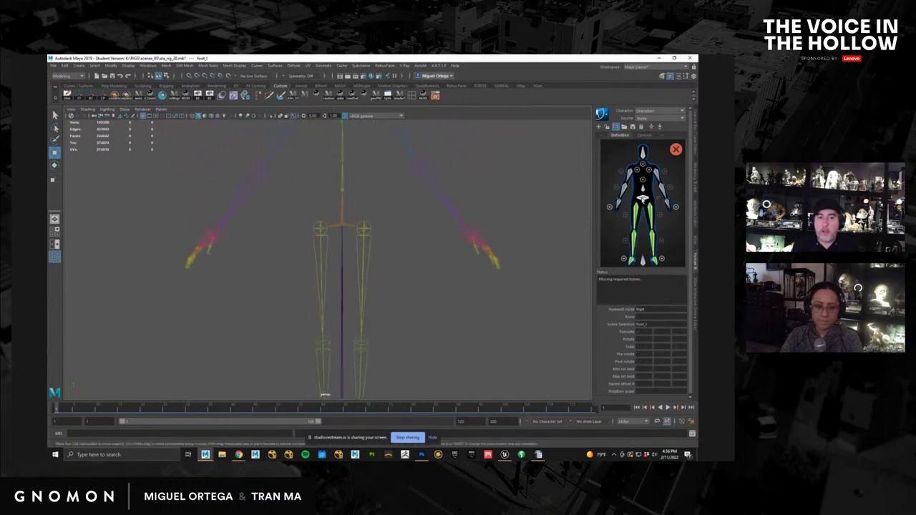
pyautogui.click(343, 225)
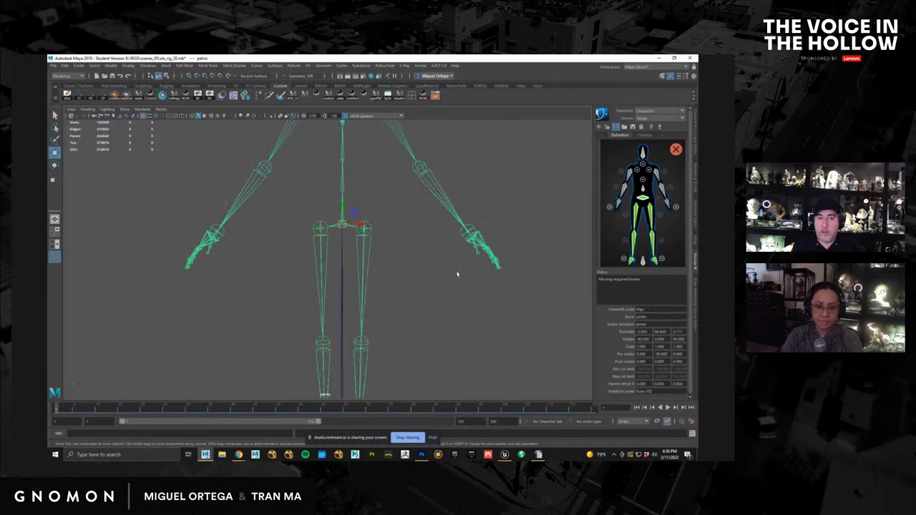
# Step: Map the upperarm_l joint to the LeftArm bone of the HumanIK definition
pyautogui.keyDown('alt'); pyautogui.moveTo(436, 249); pyautogui.dragTo(444, 336); pyautogui.keyUp('alt')
pyautogui.click(658, 176)
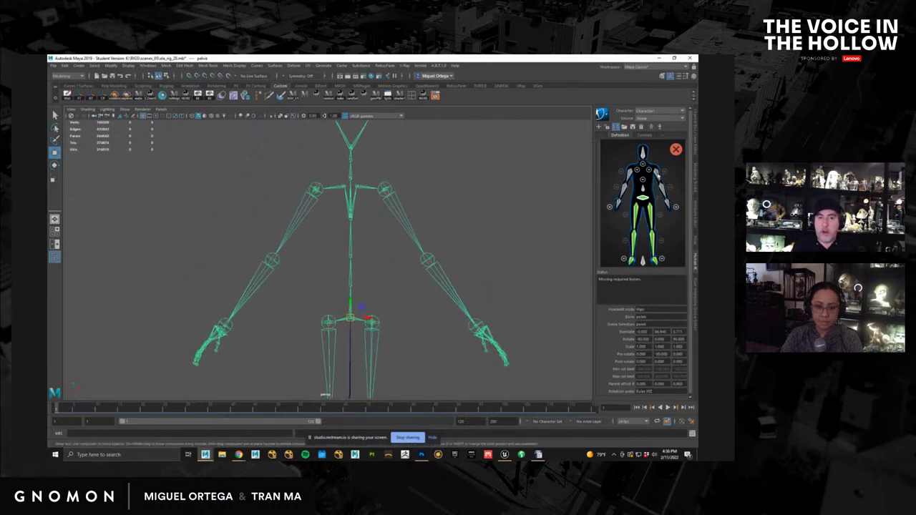
pyautogui.moveTo(432, 227); pyautogui.dragTo(432, 226)
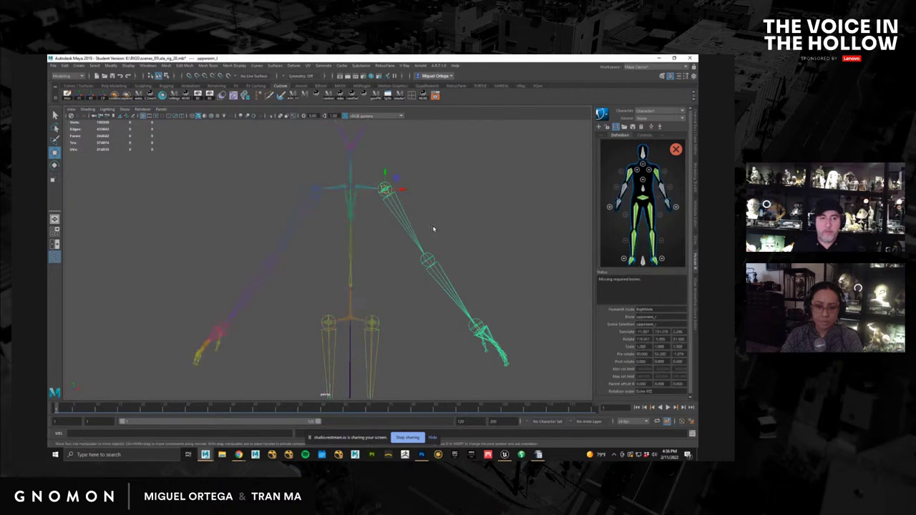
# Step: Map the lowerarm_l joint to the LeftForeArm bone and the hand_l joint to the LeftHand bone
pyautogui.click(661, 185)
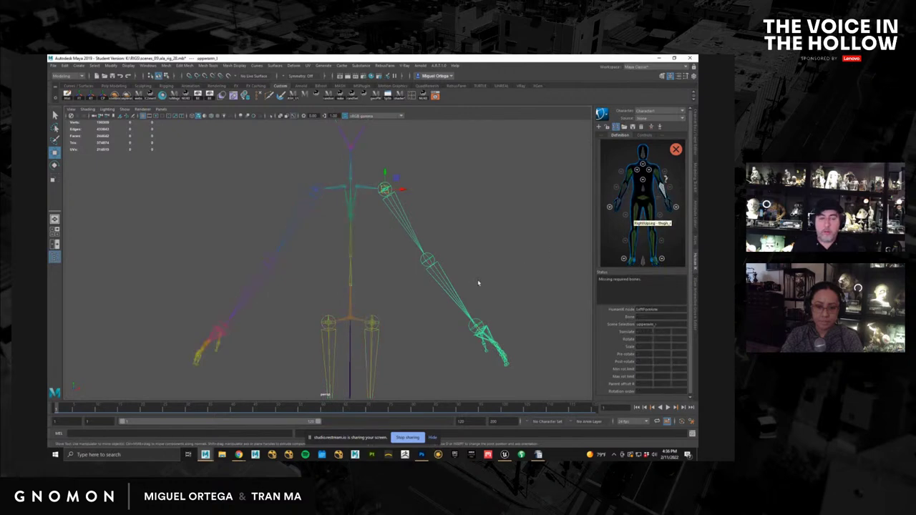
pyautogui.press('Down')
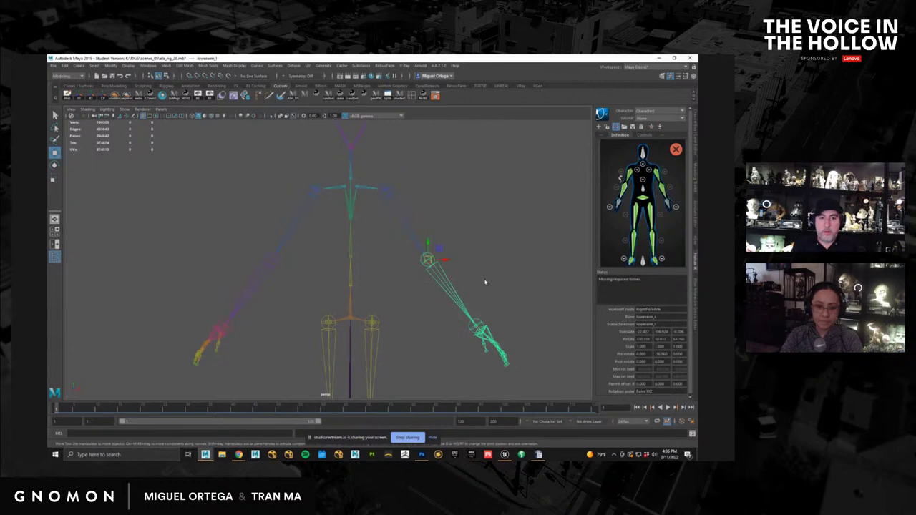
pyautogui.click(669, 206)
pyautogui.click(478, 320)
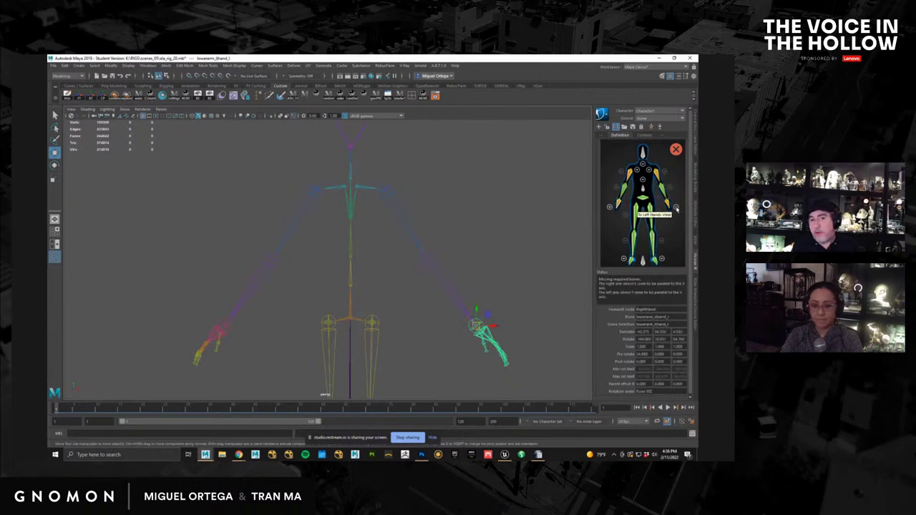
# Step: Examine the finger bones in the left hand view of the definition alongside the skeleton's left hand joints, and return to the full body view
pyautogui.click(678, 209)
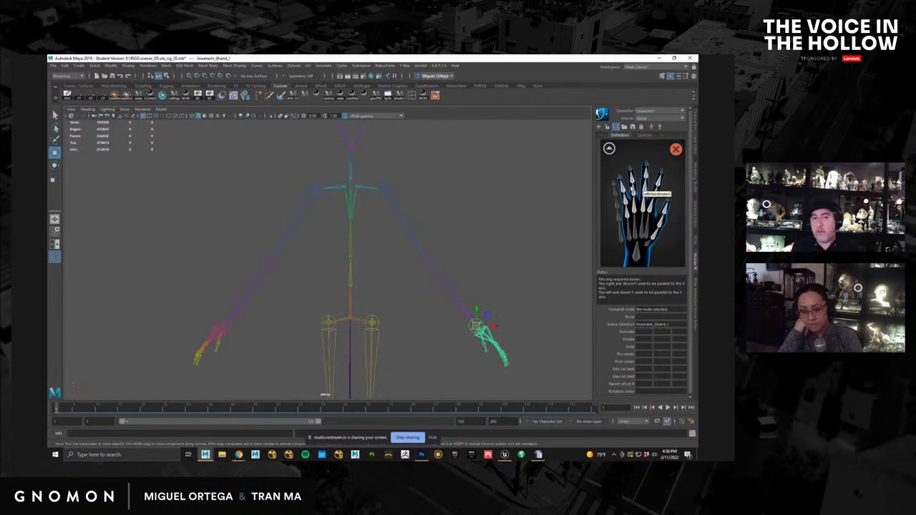
pyautogui.click(609, 148)
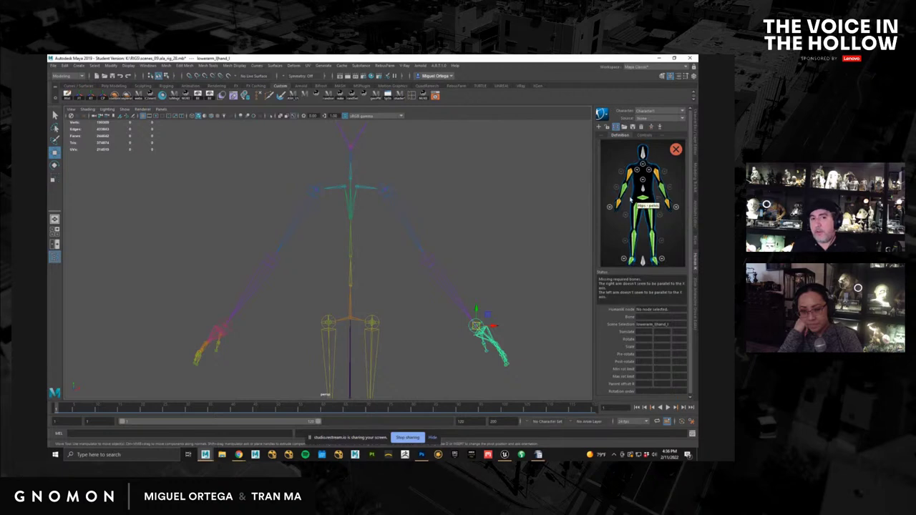
pyautogui.click(677, 207)
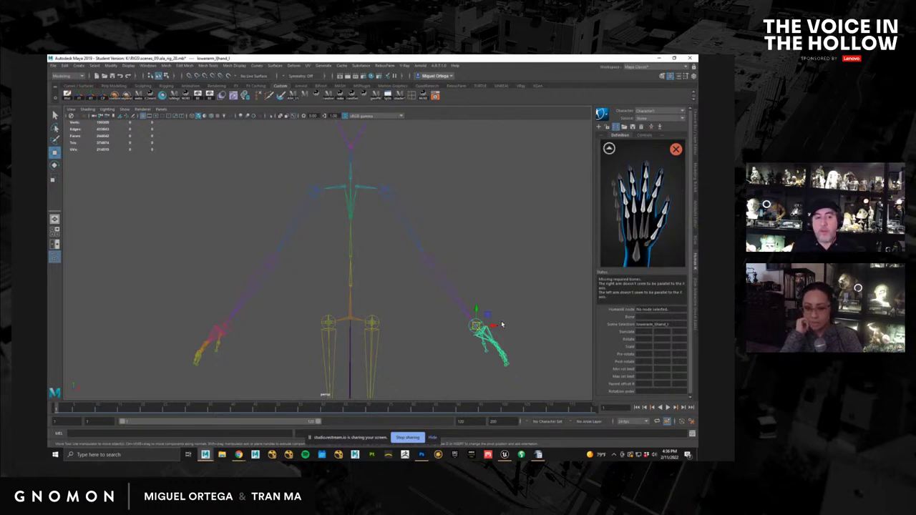
pyautogui.keyDown('alt'); pyautogui.moveTo(498, 340); pyautogui.dragTo(336, 244, button='middle'); pyautogui.keyUp('alt')
pyautogui.keyDown('alt'); pyautogui.moveTo(336, 245); pyautogui.dragTo(572, 368, button='right'); pyautogui.keyUp('alt')
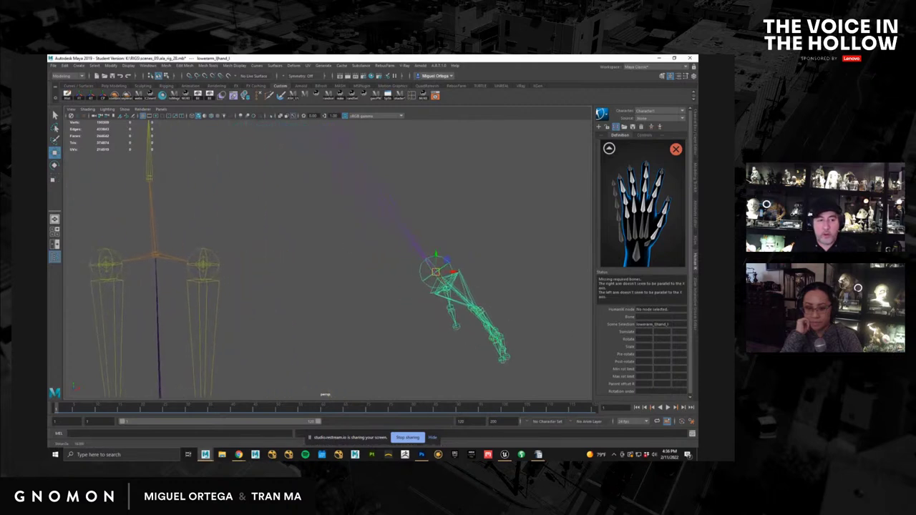
pyautogui.keyDown('alt'); pyautogui.moveTo(476, 307); pyautogui.dragTo(424, 302, button='middle'); pyautogui.keyUp('alt')
pyautogui.keyDown('alt'); pyautogui.moveTo(366, 280); pyautogui.dragTo(422, 294, button='right'); pyautogui.keyUp('alt')
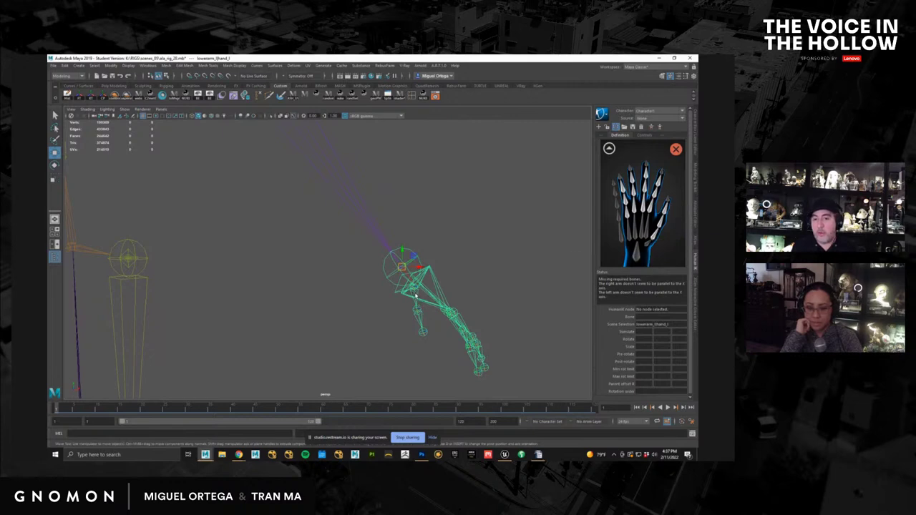
pyautogui.click(609, 150)
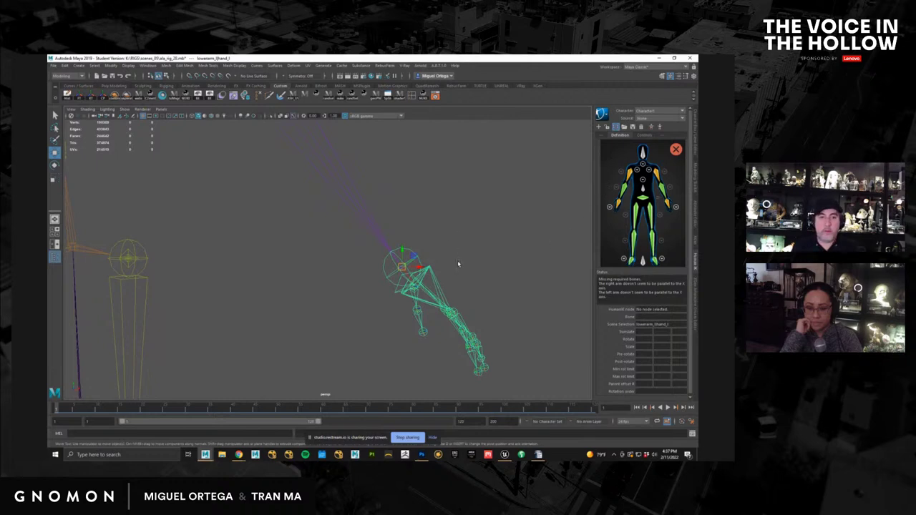
# Step: Map the spine_01 joint to the Spine bone of the HumanIK definition
pyautogui.keyDown('alt'); pyautogui.moveTo(279, 248); pyautogui.dragTo(190, 252, button='right'); pyautogui.keyUp('alt')
pyautogui.keyDown('alt'); pyautogui.moveTo(324, 263); pyautogui.dragTo(506, 327, button='middle'); pyautogui.keyUp('alt')
pyautogui.keyDown('alt'); pyautogui.moveTo(433, 297); pyautogui.dragTo(515, 293, button='right'); pyautogui.keyUp('alt')
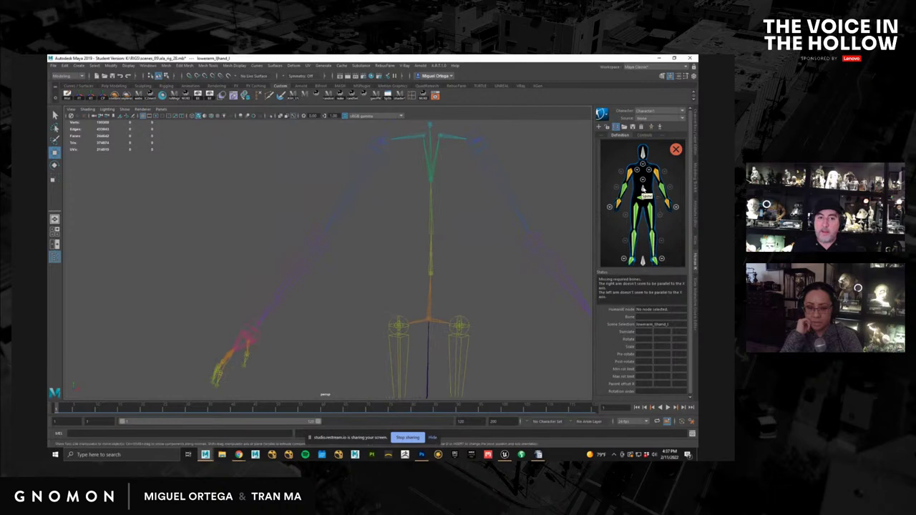
pyautogui.click(642, 188)
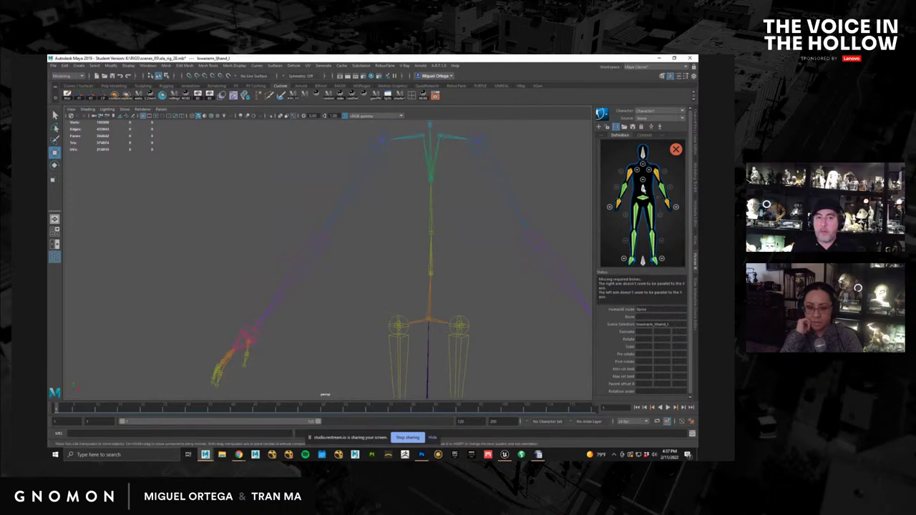
pyautogui.moveTo(403, 258); pyautogui.dragTo(481, 302)
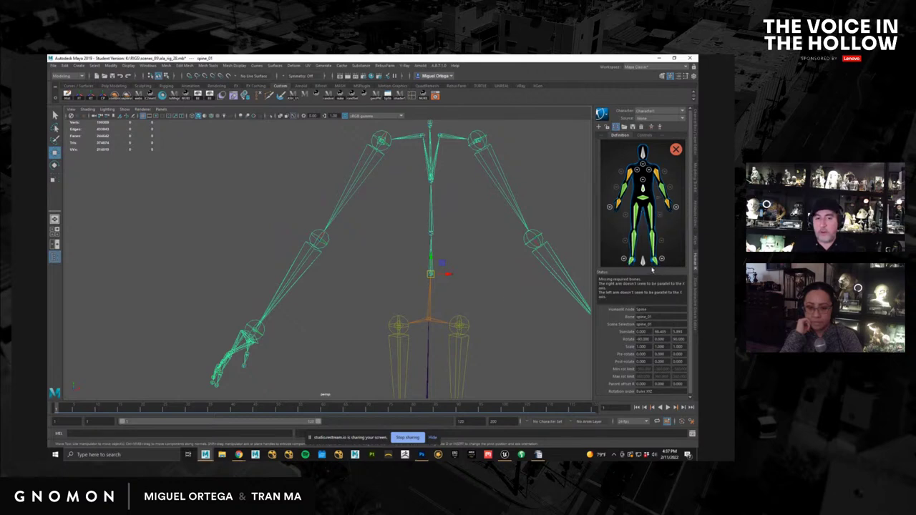
# Step: Map the spine_02 joint to the Spine1 bone in the detailed spine view of the definition
pyautogui.click(642, 182)
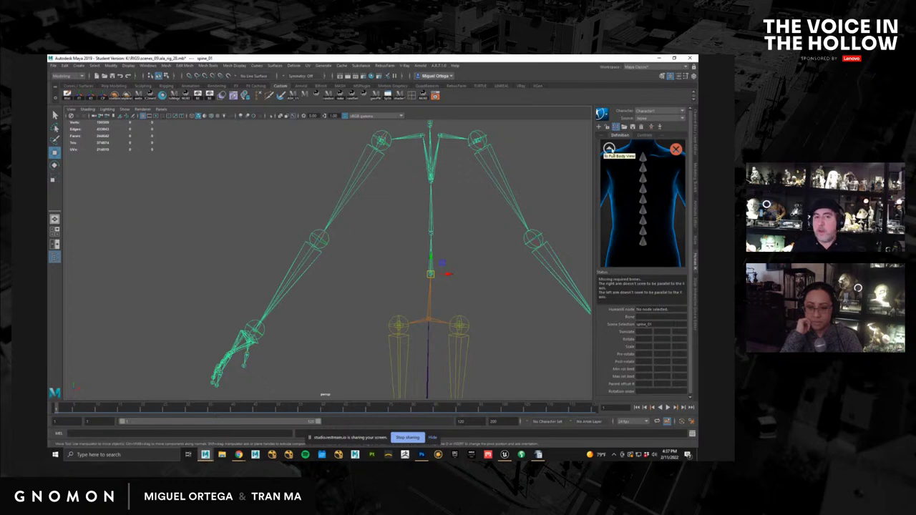
pyautogui.click(609, 148)
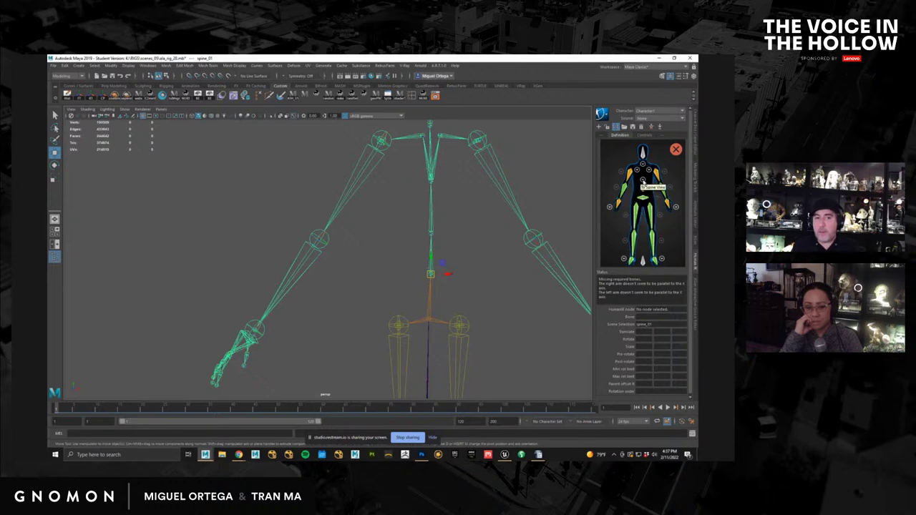
pyautogui.click(645, 183)
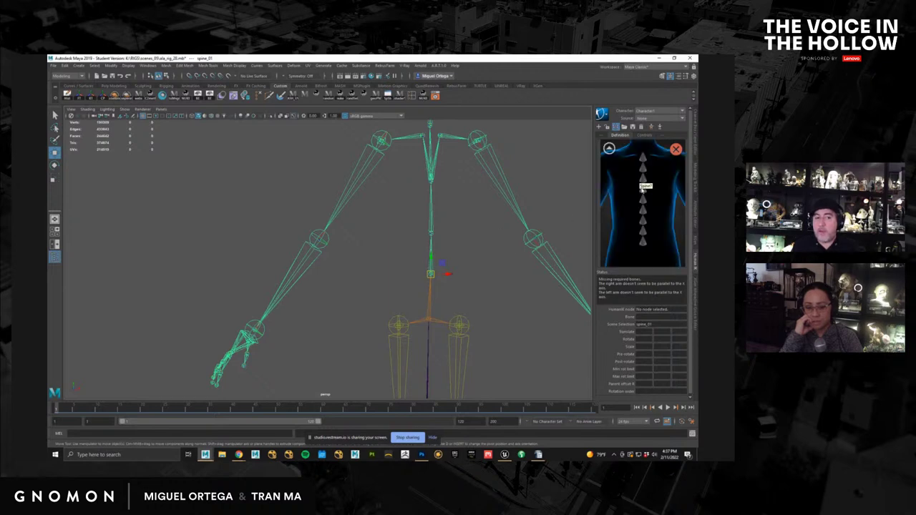
pyautogui.click(470, 270)
pyautogui.click(642, 243)
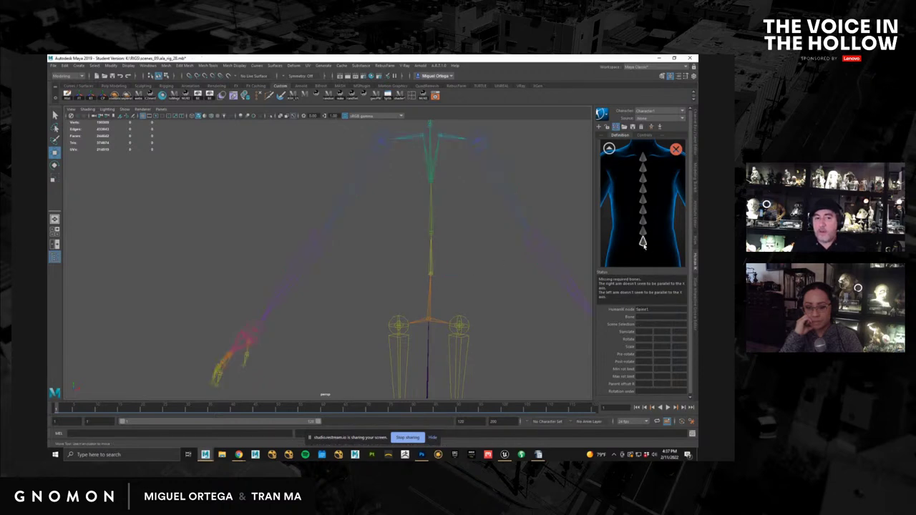
pyautogui.click(430, 232)
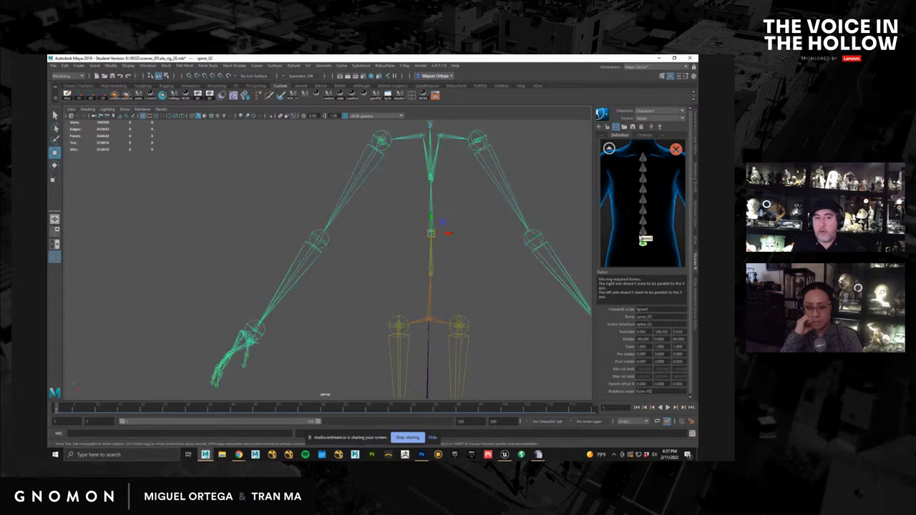
# Step: Map the spine_03 joint to the Spine2 bone and return to the full body view of the definition
pyautogui.click(643, 231)
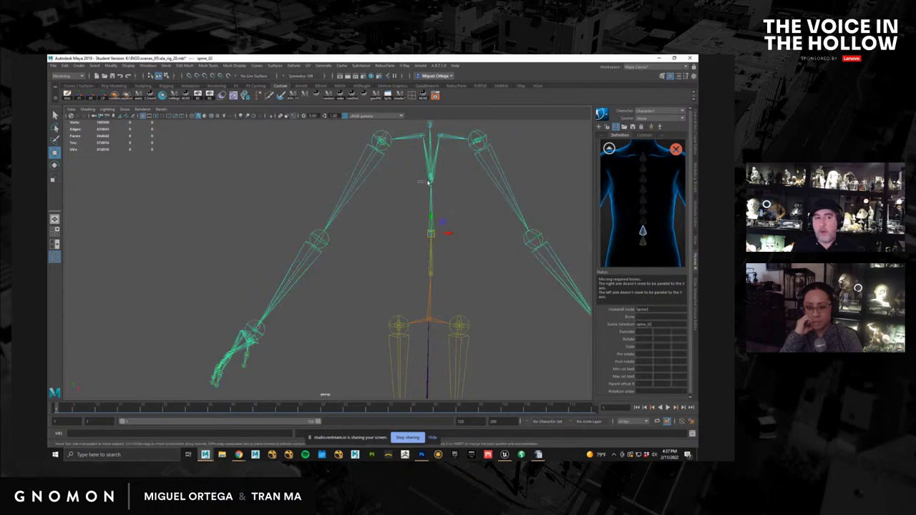
pyautogui.click(439, 178)
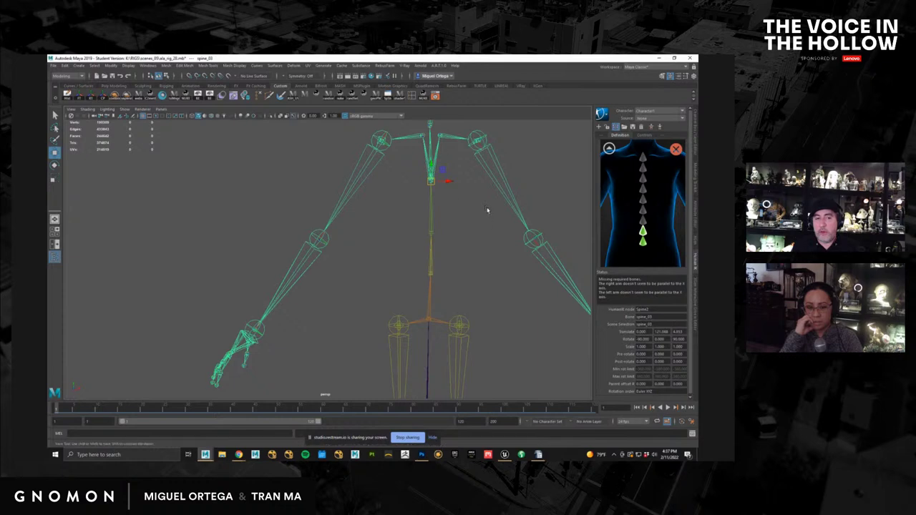
pyautogui.keyDown('alt'); pyautogui.moveTo(487, 208); pyautogui.dragTo(484, 384, button='middle'); pyautogui.keyUp('alt')
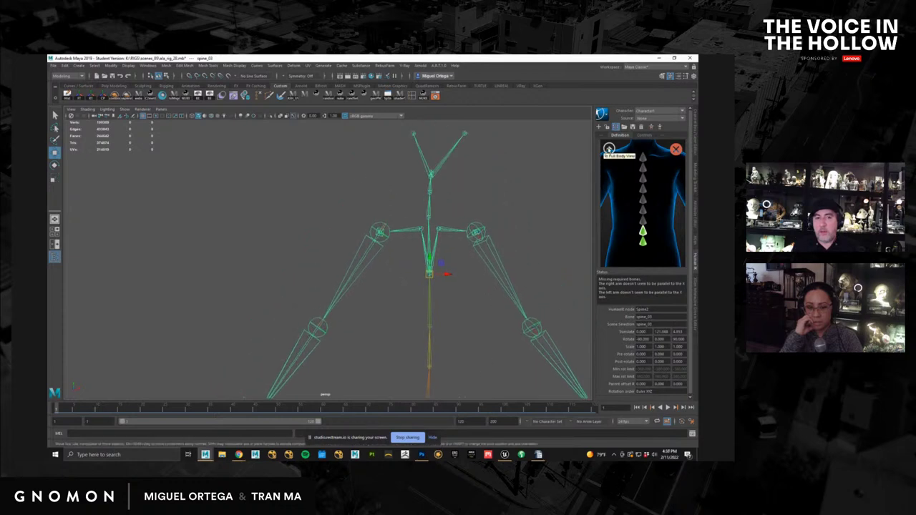
pyautogui.click(608, 148)
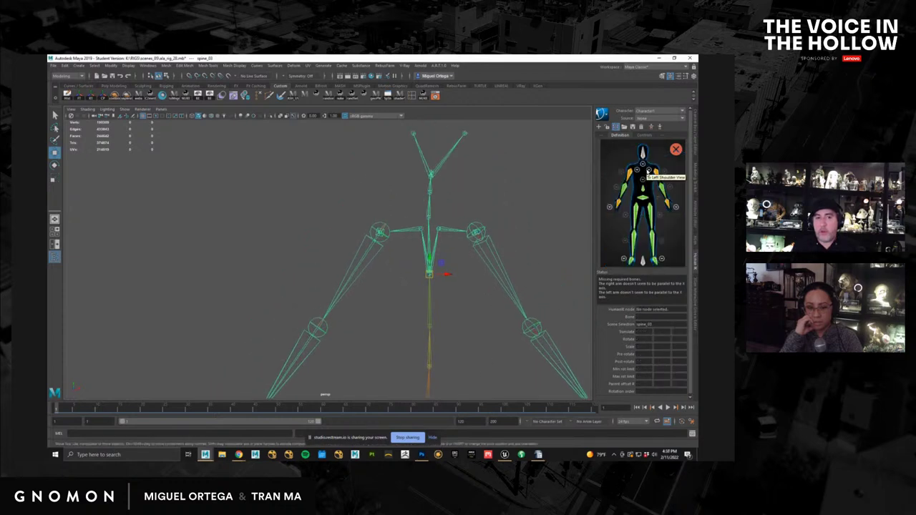
# Step: Map the clavicle_l joint to the LeftShoulder bone in the left shoulder view of the definition
pyautogui.click(649, 172)
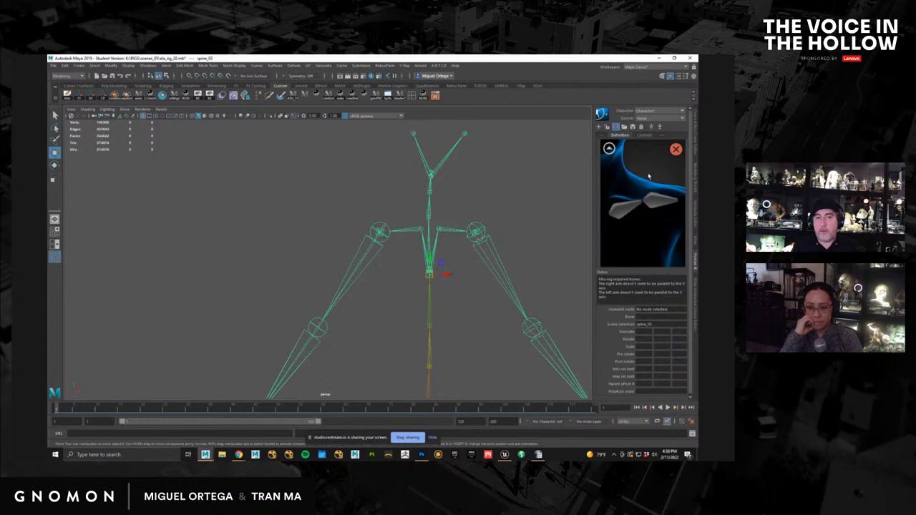
pyautogui.click(623, 210)
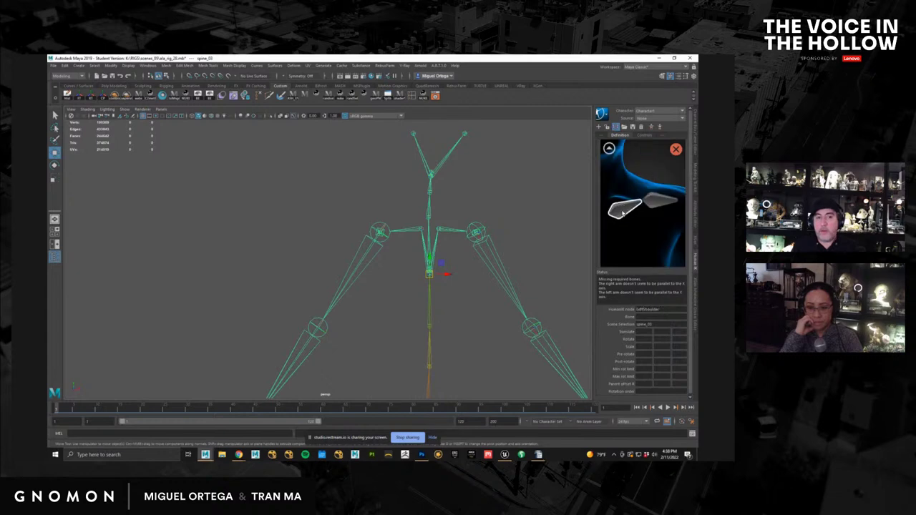
pyautogui.click(451, 227)
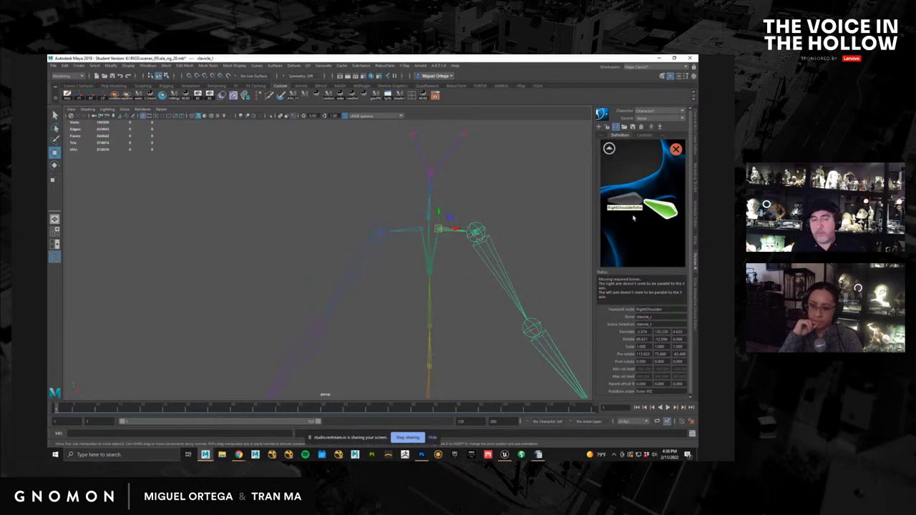
# Step: Review the shoulder and left hand views of the definition and return to the full body view
pyautogui.click(609, 148)
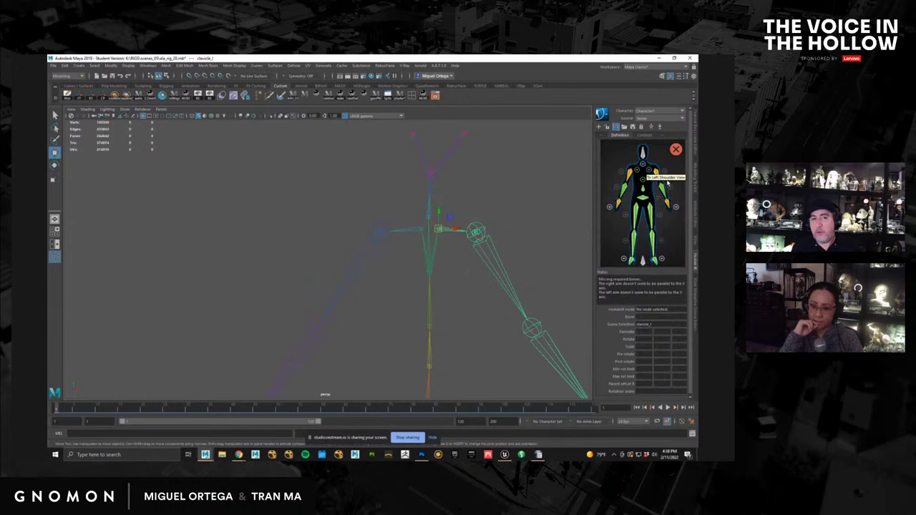
pyautogui.click(648, 170)
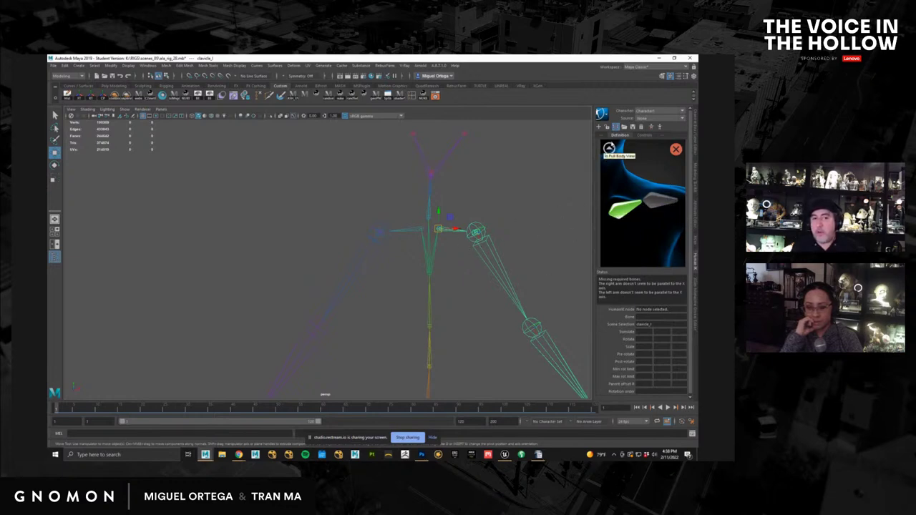
pyautogui.click(609, 148)
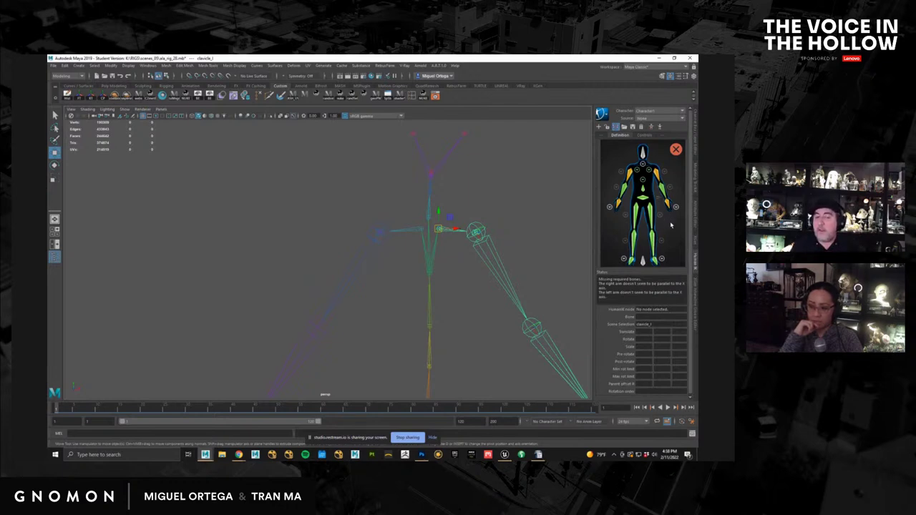
pyautogui.keyDown('alt'); pyautogui.moveTo(518, 328); pyautogui.dragTo(401, 184, button='middle'); pyautogui.keyUp('alt')
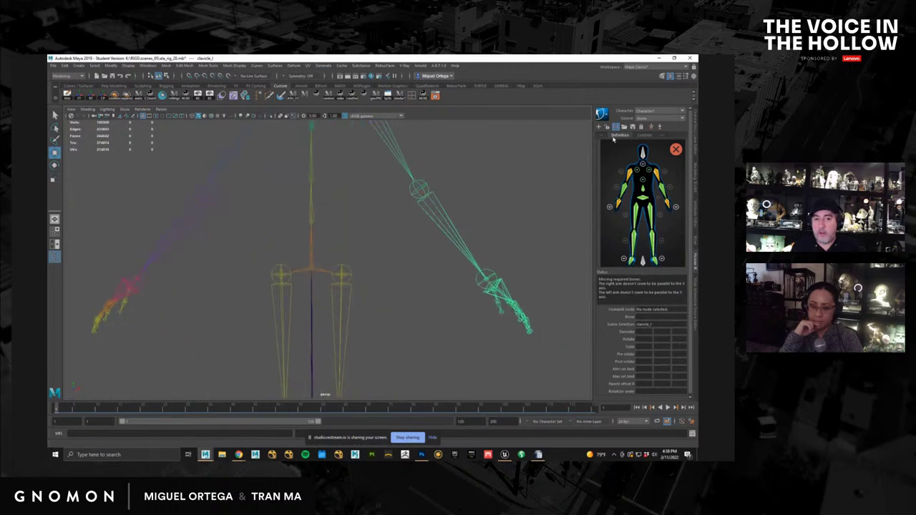
pyautogui.click(675, 209)
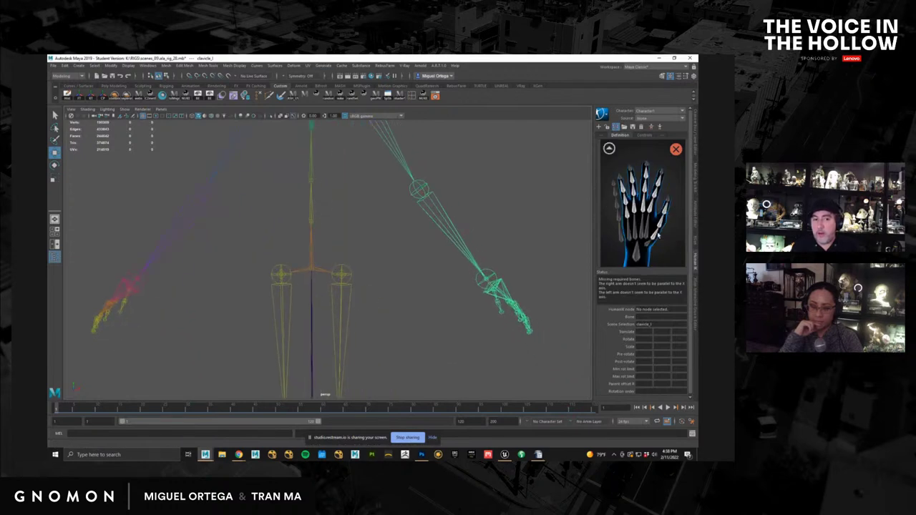
pyautogui.keyDown('alt'); pyautogui.moveTo(530, 319); pyautogui.dragTo(473, 309); pyautogui.keyUp('alt')
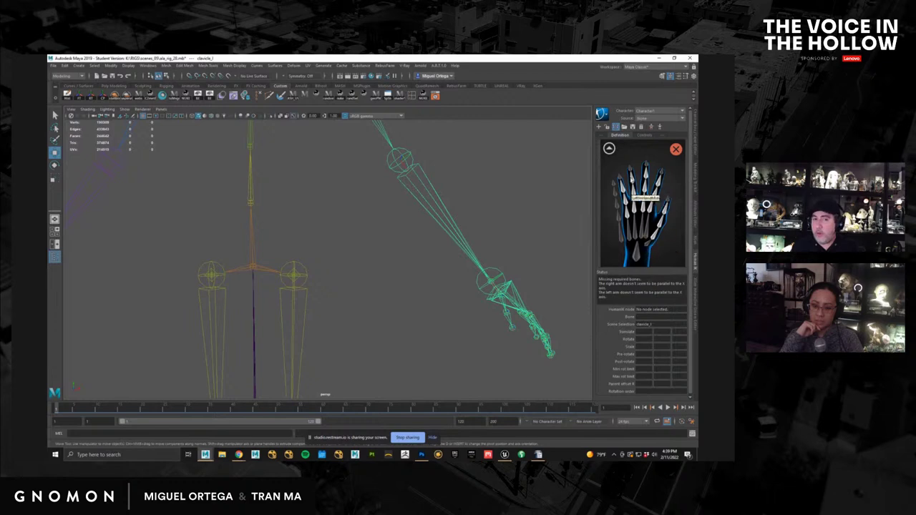
pyautogui.click(609, 148)
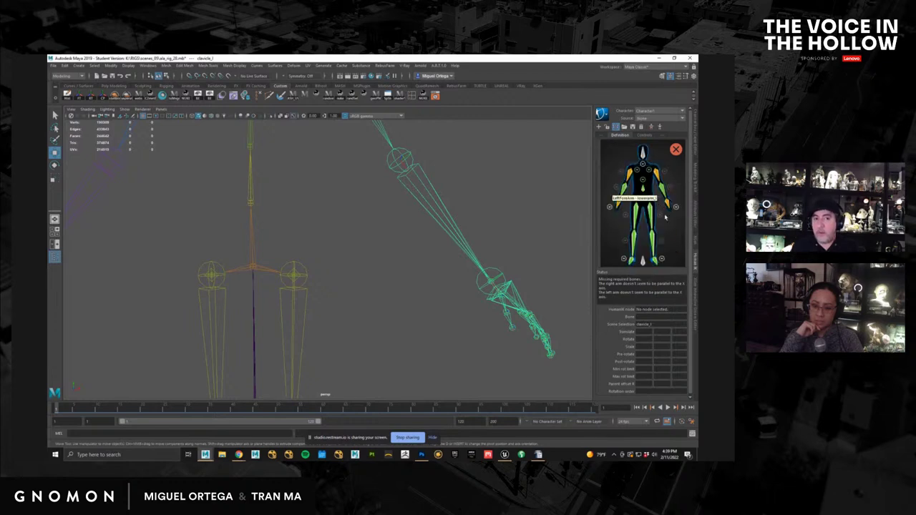
# Step: Map the neck_01 joint to the Neck bone in the neck view of the definition
pyautogui.press('f')
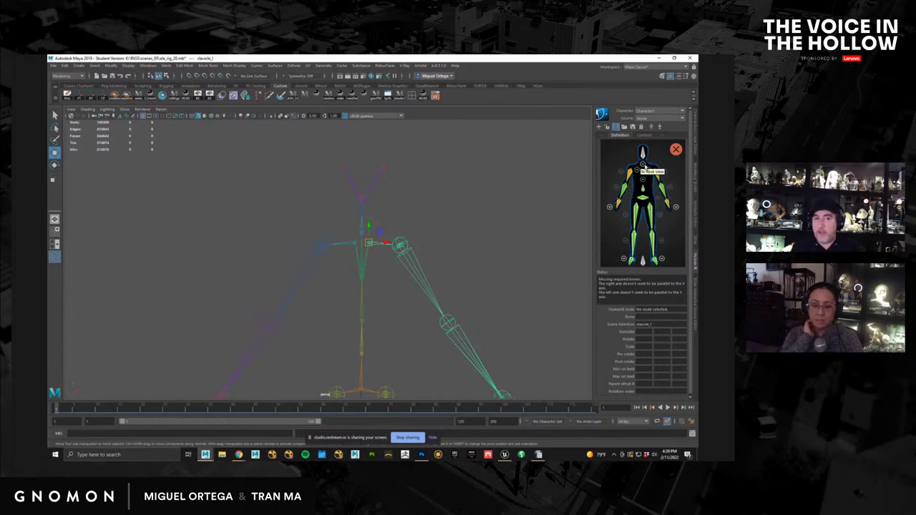
pyautogui.click(642, 181)
pyautogui.keyDown('alt'); pyautogui.moveTo(413, 308); pyautogui.dragTo(494, 325); pyautogui.keyUp('alt')
pyautogui.click(641, 254)
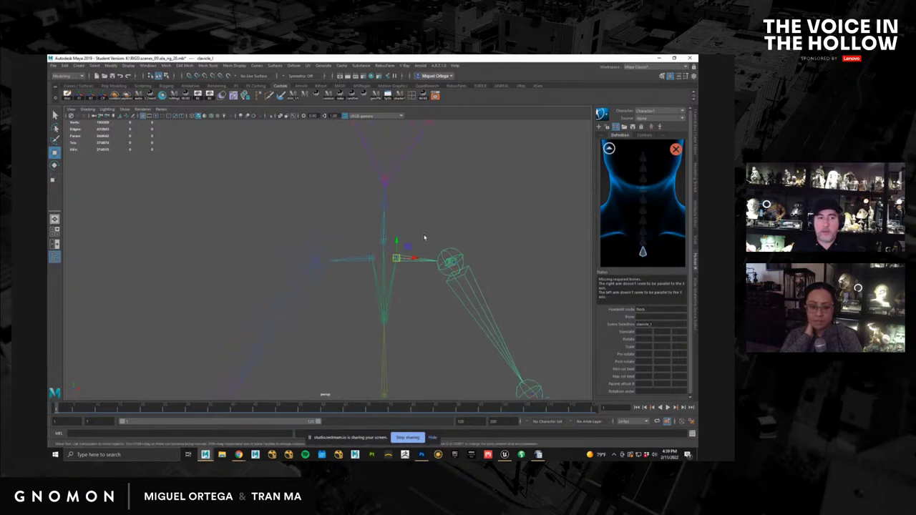
pyautogui.click(382, 241)
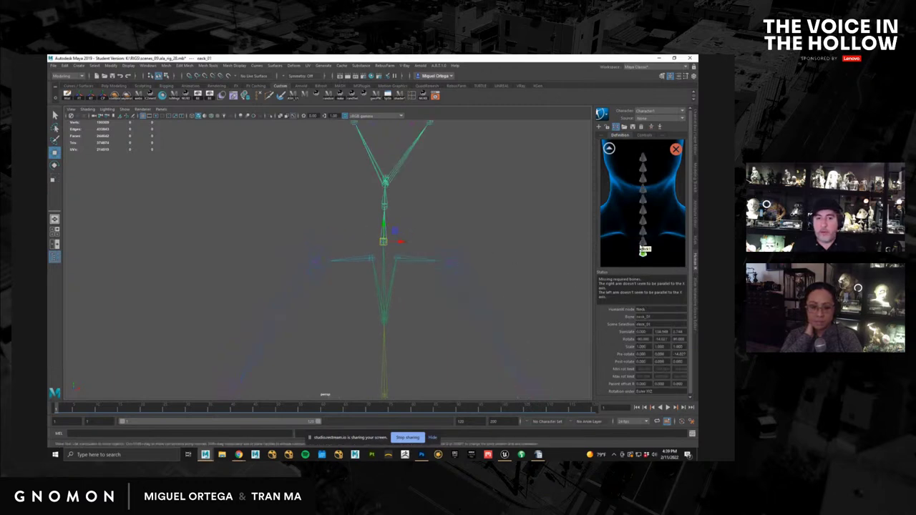
# Step: Map the neck_02 joint to the Neck1 bone and return to the full body view of the definition
pyautogui.click(642, 241)
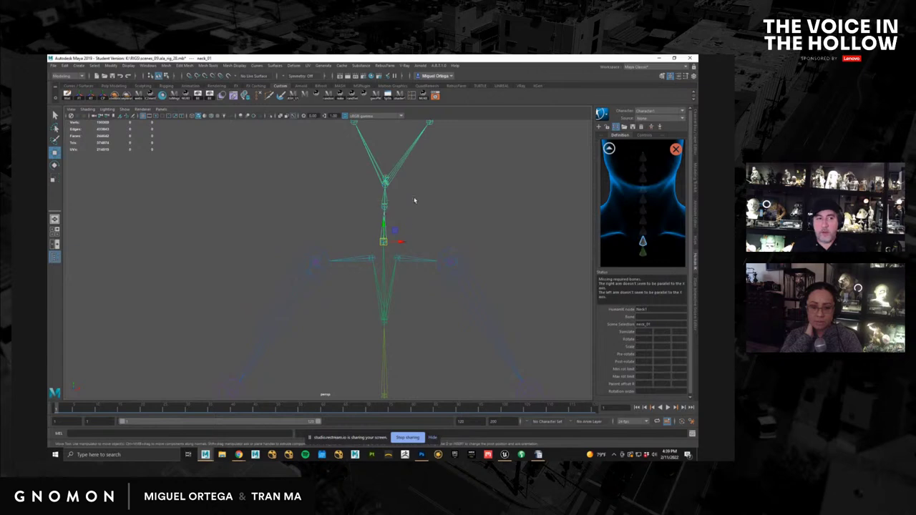
pyautogui.click(384, 206)
pyautogui.click(609, 148)
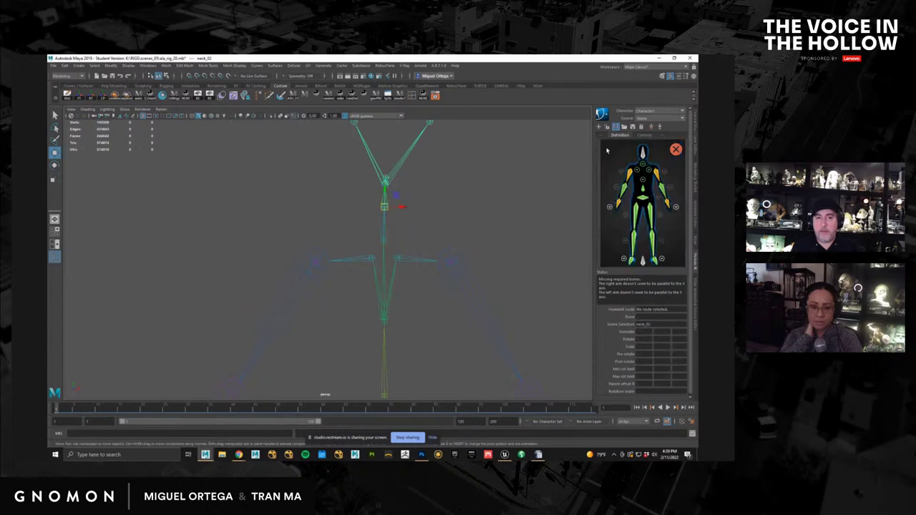
# Step: Map the head joint to the Head bone of the HumanIK definition
pyautogui.click(642, 152)
pyautogui.press('f')
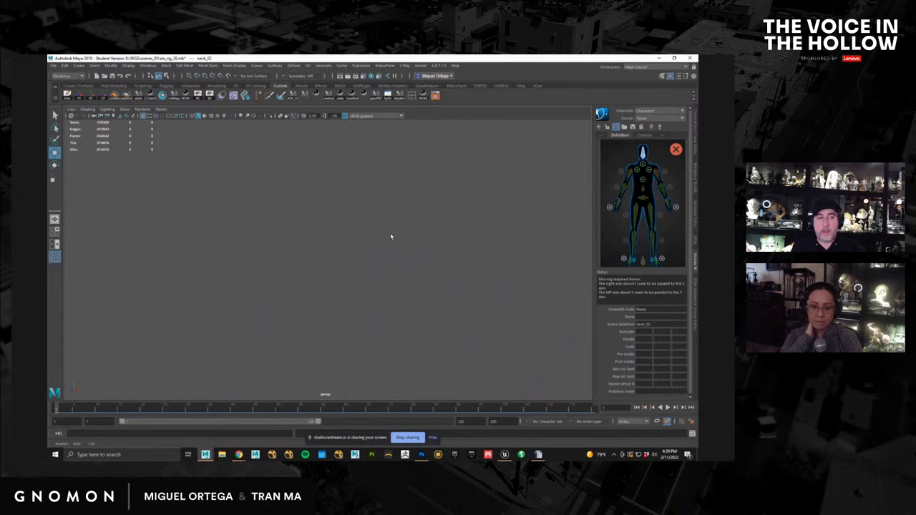
pyautogui.keyDown('alt'); pyautogui.moveTo(354, 272); pyautogui.dragTo(193, 280, button='middle'); pyautogui.keyUp('alt')
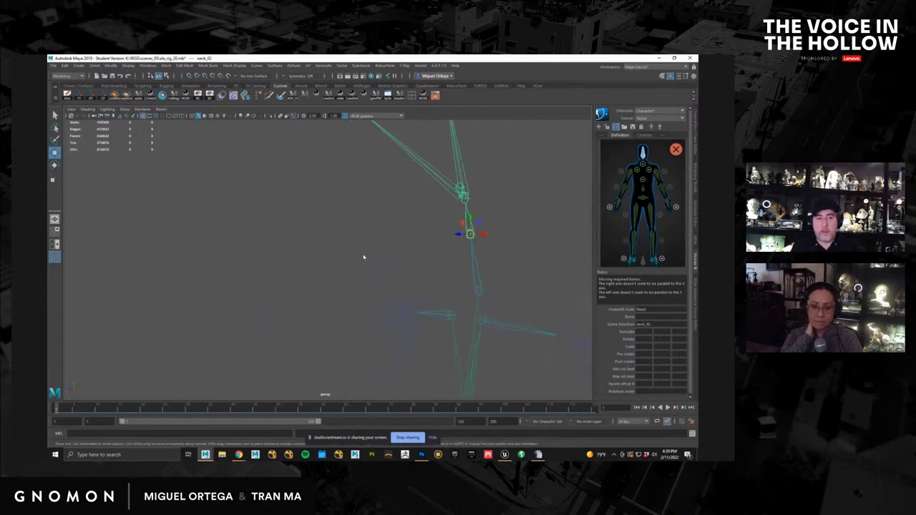
pyautogui.keyDown('alt'); pyautogui.moveTo(396, 258); pyautogui.dragTo(300, 302, button='middle'); pyautogui.keyUp('alt')
pyautogui.keyDown('alt'); pyautogui.moveTo(369, 245); pyautogui.dragTo(561, 286, button='right'); pyautogui.keyUp('alt')
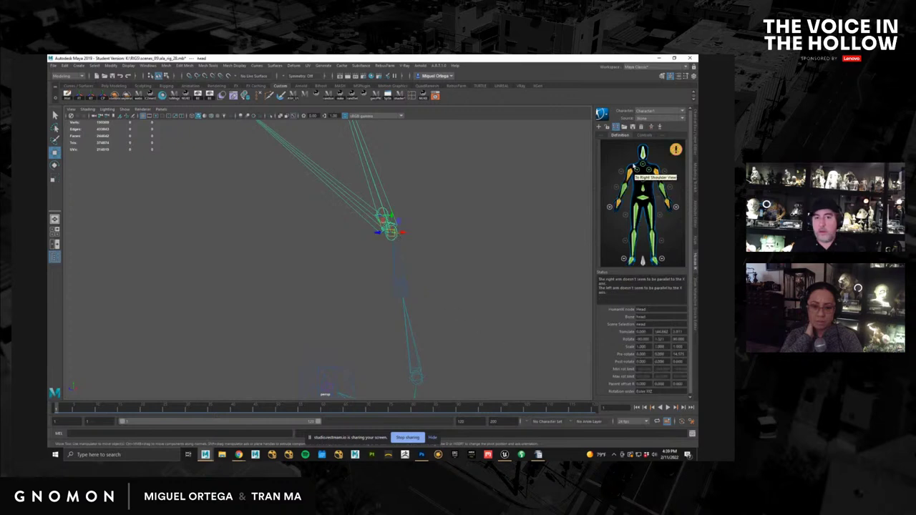
pyautogui.click(643, 153)
# Step: Map the root joint at the skeleton's feet to the Reference node of the HumanIK definition
pyautogui.moveTo(412, 327)
pyautogui.keyDown('alt'); pyautogui.mouseDown(button='right')
pyautogui.moveTo(321, 290)
pyautogui.moveTo(236, 286)
pyautogui.mouseUp(button='right'); pyautogui.keyUp('alt')
pyautogui.keyDown('alt'); pyautogui.moveTo(354, 292); pyautogui.dragTo(321, 302, button='right'); pyautogui.keyUp('alt')
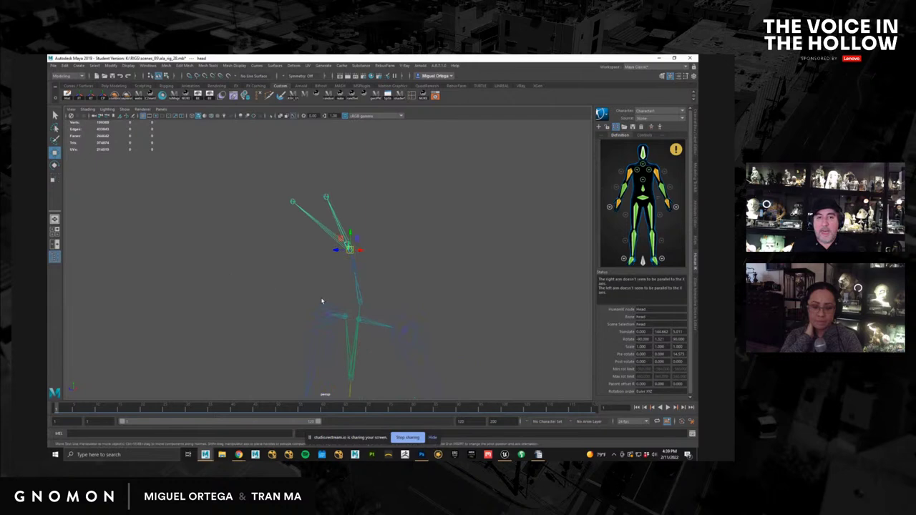
pyautogui.keyDown('alt'); pyautogui.moveTo(322, 300); pyautogui.dragTo(291, 182, button='middle'); pyautogui.keyUp('alt')
pyautogui.keyDown('alt'); pyautogui.moveTo(346, 262); pyautogui.dragTo(317, 210, button='middle'); pyautogui.keyUp('alt')
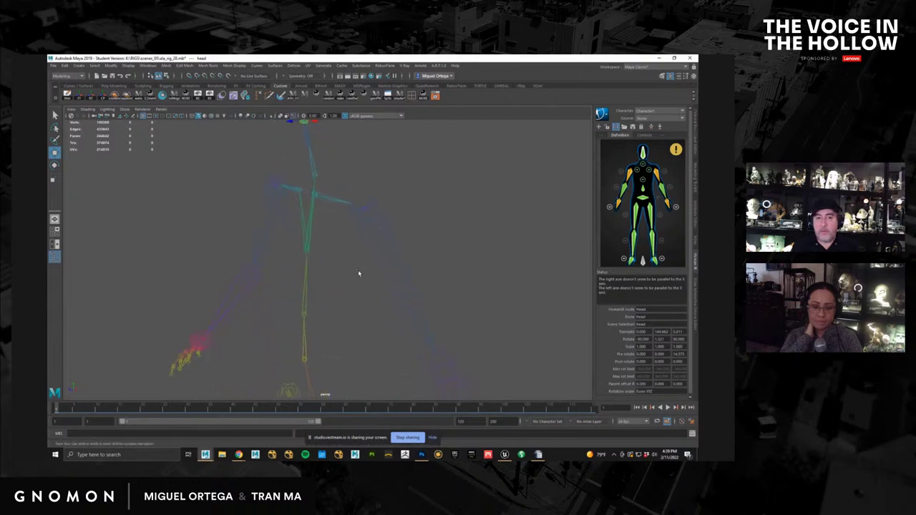
pyautogui.keyDown('alt'); pyautogui.moveTo(359, 273); pyautogui.dragTo(380, 333); pyautogui.keyUp('alt')
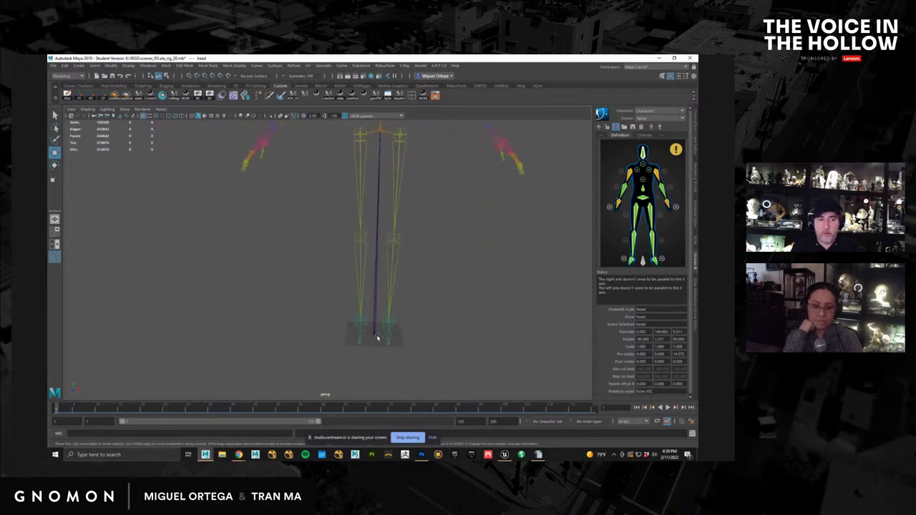
pyautogui.click(643, 261)
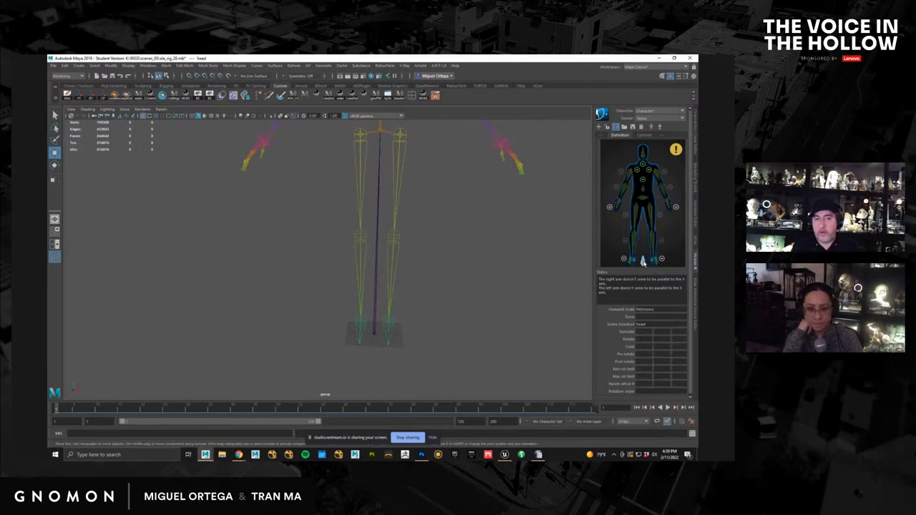
pyautogui.click(374, 336)
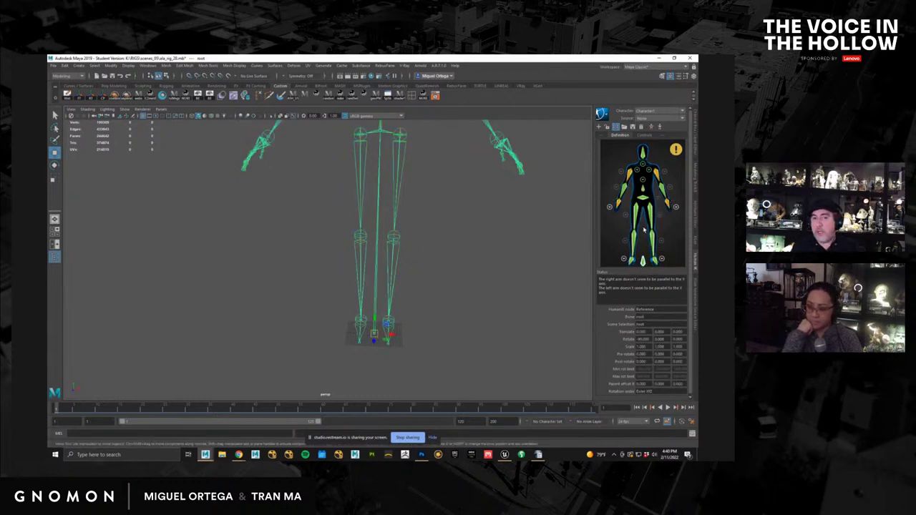
pyautogui.moveTo(675, 150)
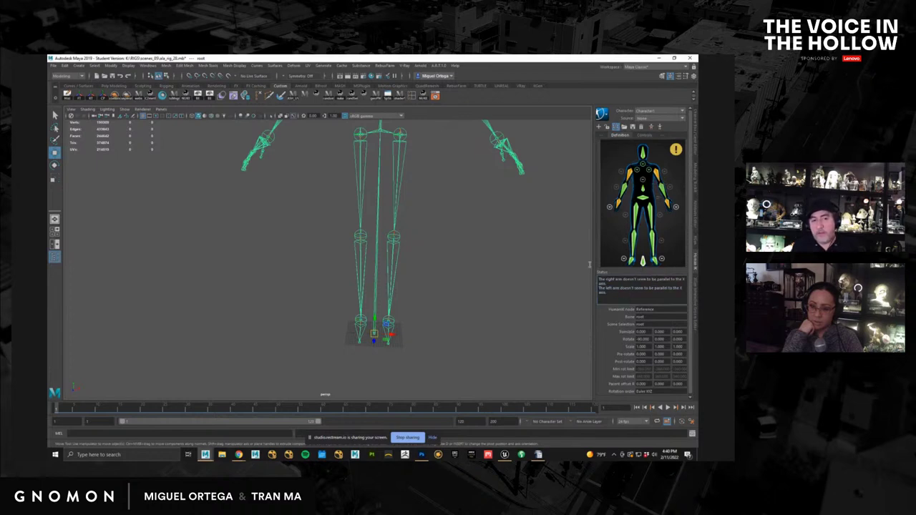
pyautogui.moveTo(589, 280)
pyautogui.mouseDown()
pyautogui.moveTo(589, 291)
pyautogui.moveTo(588, 283)
pyautogui.mouseUp()
pyautogui.click(590, 289)
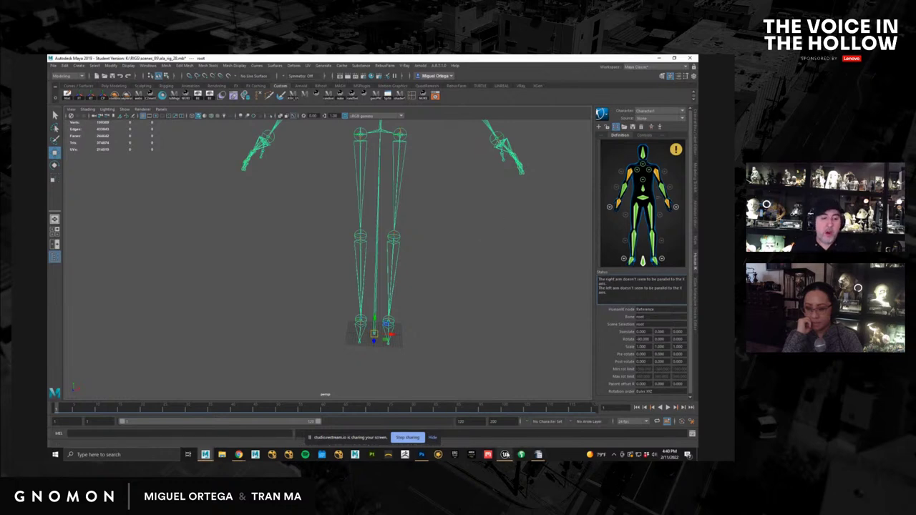
# Step: Switch to Unreal Engine and open the alazz_rig_Skeleton asset from the delete2 folder
pyautogui.click(505, 455)
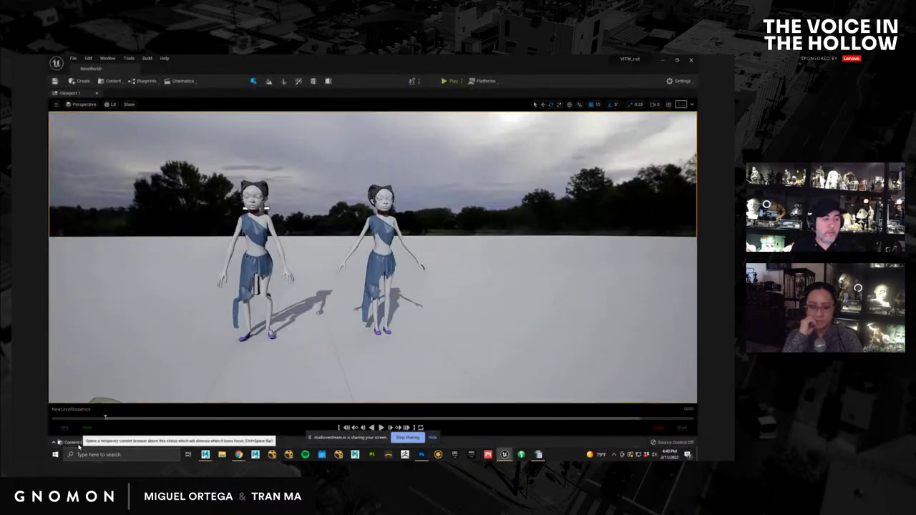
pyautogui.click(78, 442)
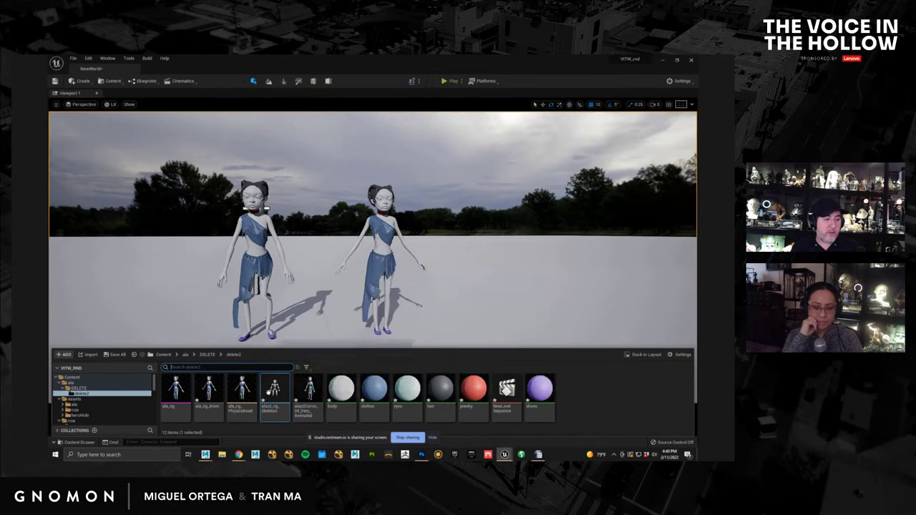
pyautogui.doubleClick(274, 389)
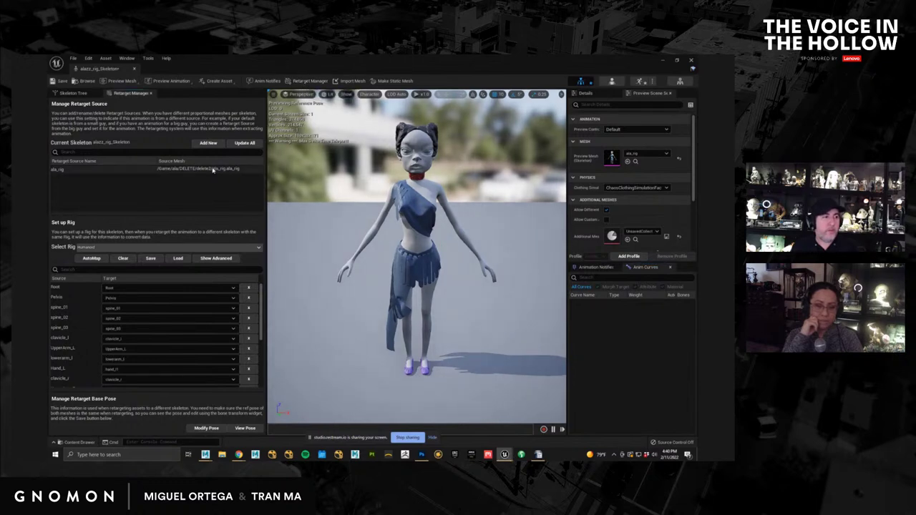
# Step: Try rotating both upper arm bones outward in the skeleton preview, then close the skeleton editor
pyautogui.click(449, 212)
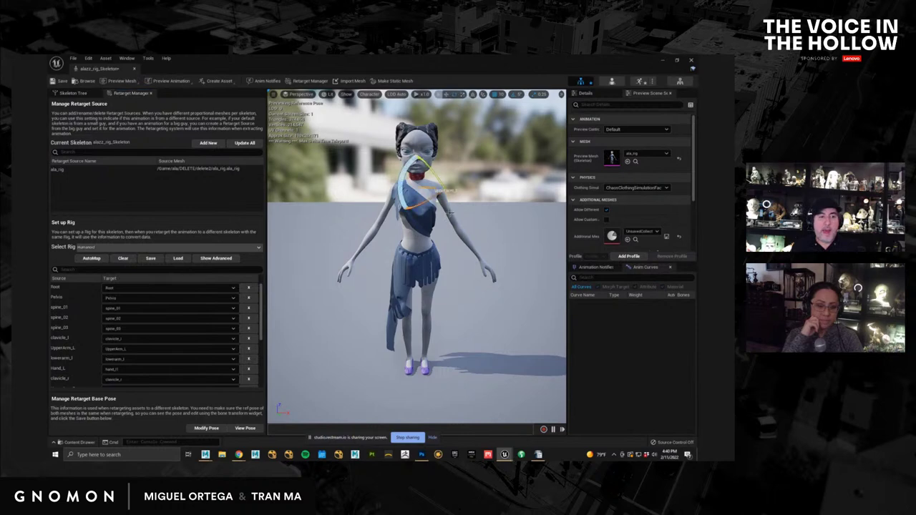
pyautogui.moveTo(448, 214); pyautogui.dragTo(455, 218)
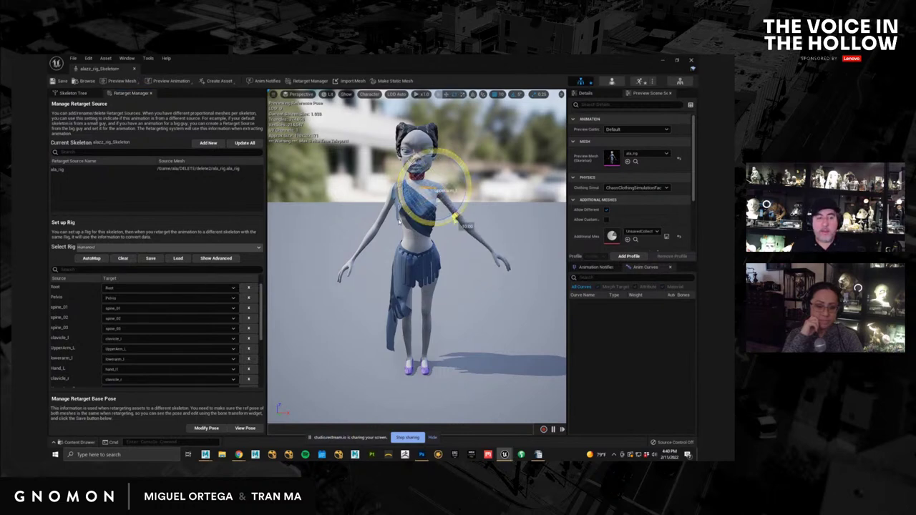
pyautogui.moveTo(399, 221); pyautogui.dragTo(381, 214)
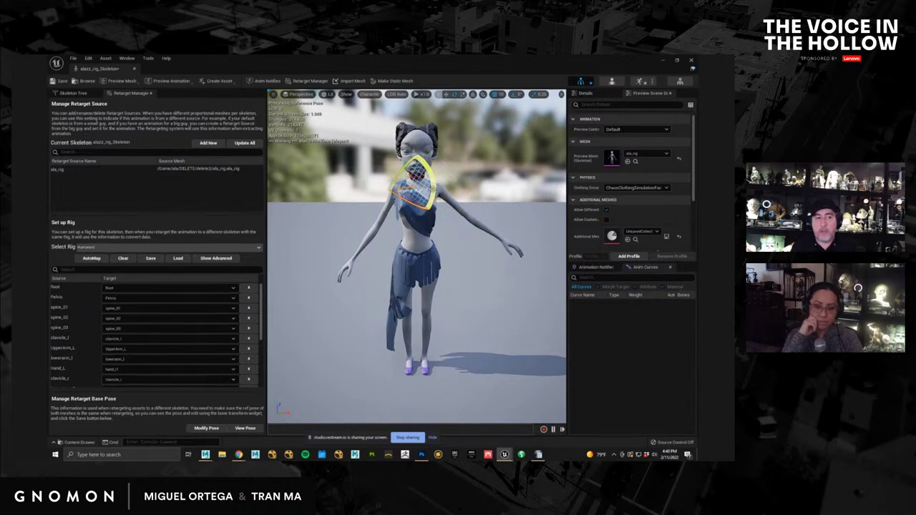
pyautogui.moveTo(432, 189); pyautogui.dragTo(362, 356)
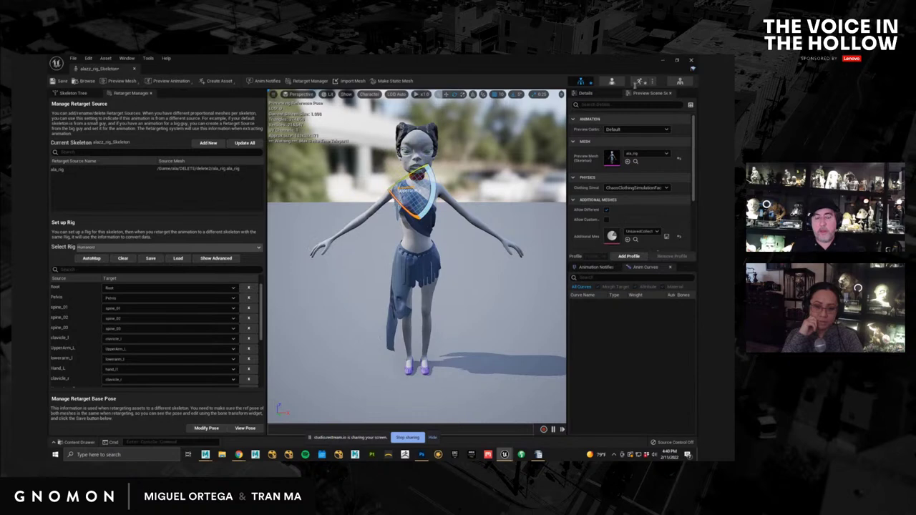
pyautogui.click(691, 63)
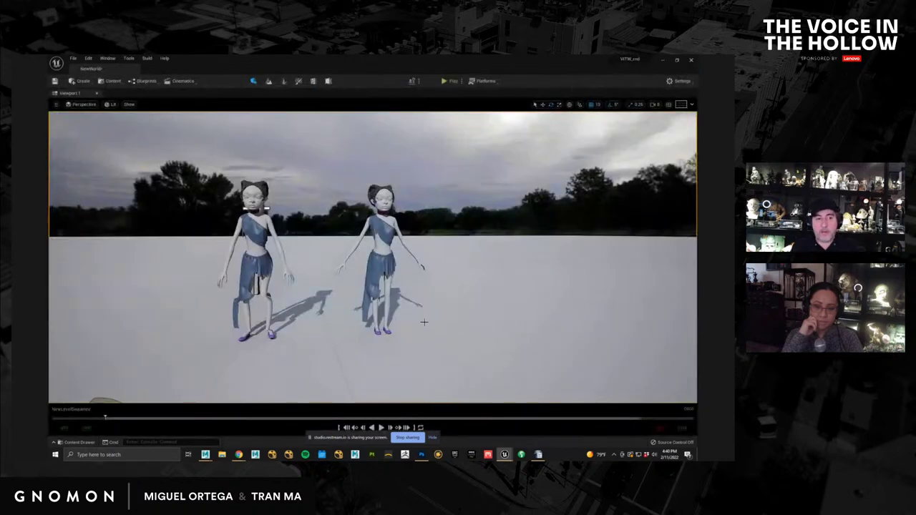
# Step: Switch to Maya and display the NURBS curves in the viewport alongside the skeleton joints
pyautogui.click(653, 70)
pyautogui.keyDown('alt'); pyautogui.moveTo(496, 222); pyautogui.dragTo(386, 180, button='right'); pyautogui.keyUp('alt')
pyautogui.keyDown('alt'); pyautogui.moveTo(386, 180); pyautogui.dragTo(375, 262, button='middle'); pyautogui.keyUp('alt')
pyautogui.keyDown('alt'); pyautogui.moveTo(376, 262); pyautogui.dragTo(382, 259); pyautogui.keyUp('alt')
pyautogui.keyDown('alt'); pyautogui.moveTo(382, 259); pyautogui.dragTo(381, 244, button='middle'); pyautogui.keyUp('alt')
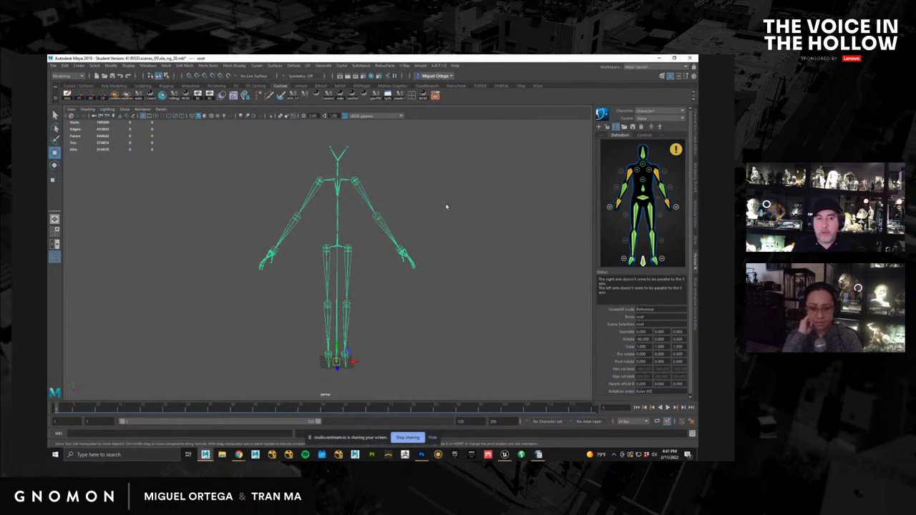
pyautogui.keyDown('alt'); pyautogui.moveTo(416, 206); pyautogui.dragTo(416, 237, button='middle'); pyautogui.keyUp('alt')
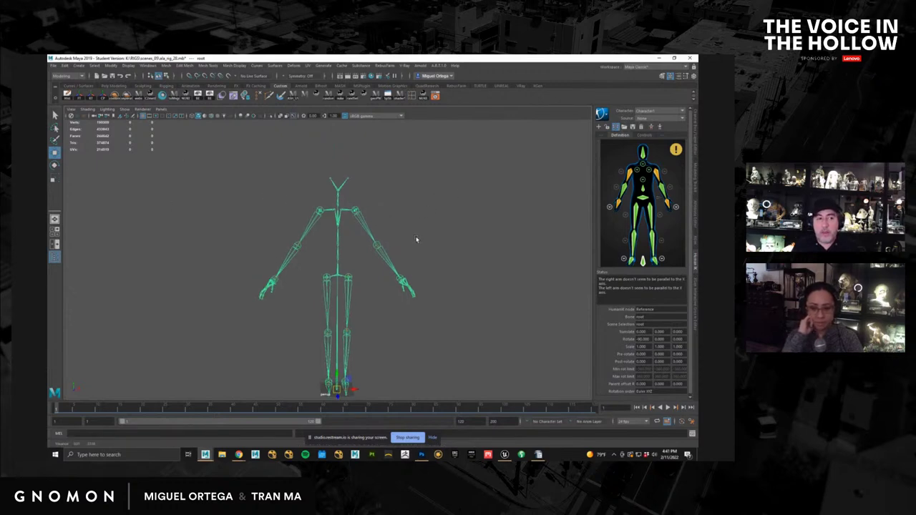
pyautogui.keyDown('alt'); pyautogui.moveTo(386, 216); pyautogui.dragTo(496, 227, button='right'); pyautogui.keyUp('alt')
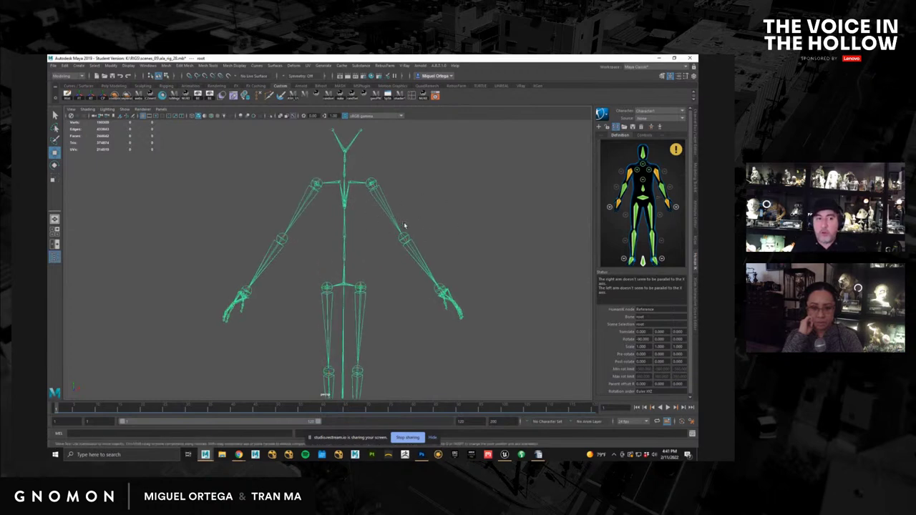
pyautogui.moveTo(677, 151)
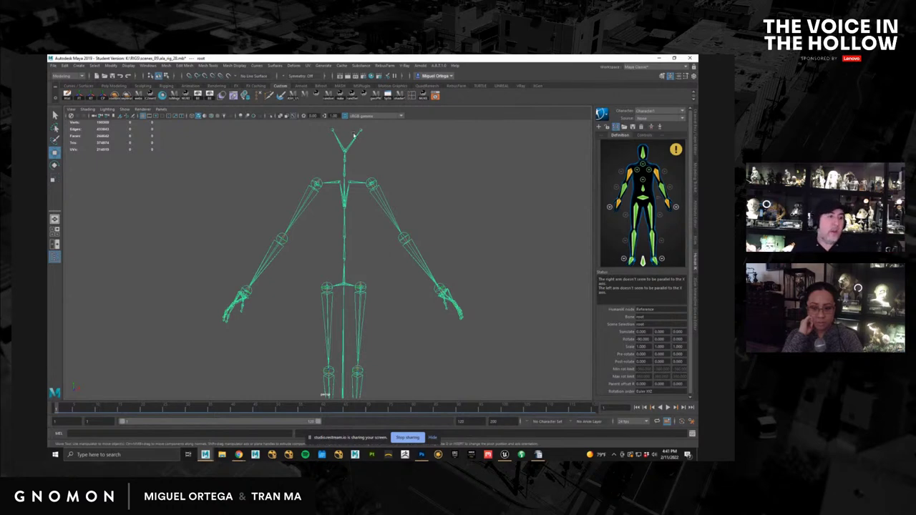
pyautogui.click(388, 213)
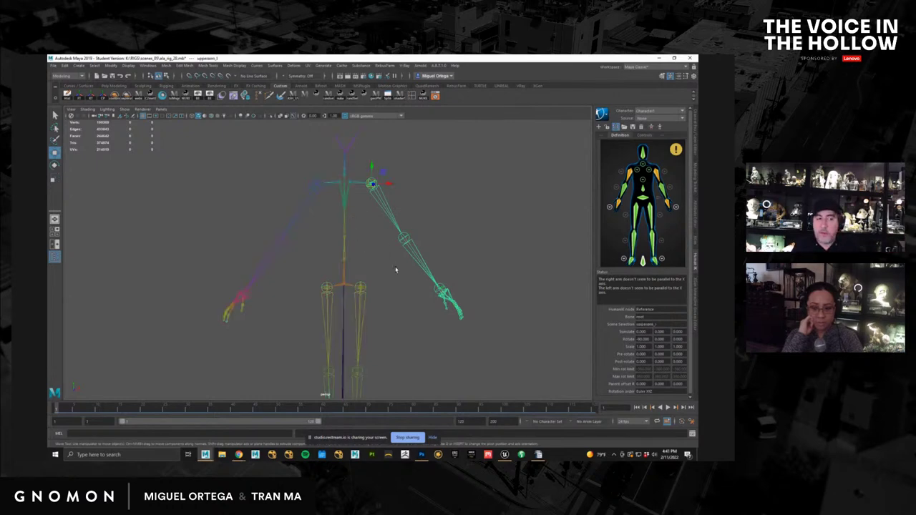
pyautogui.click(125, 110)
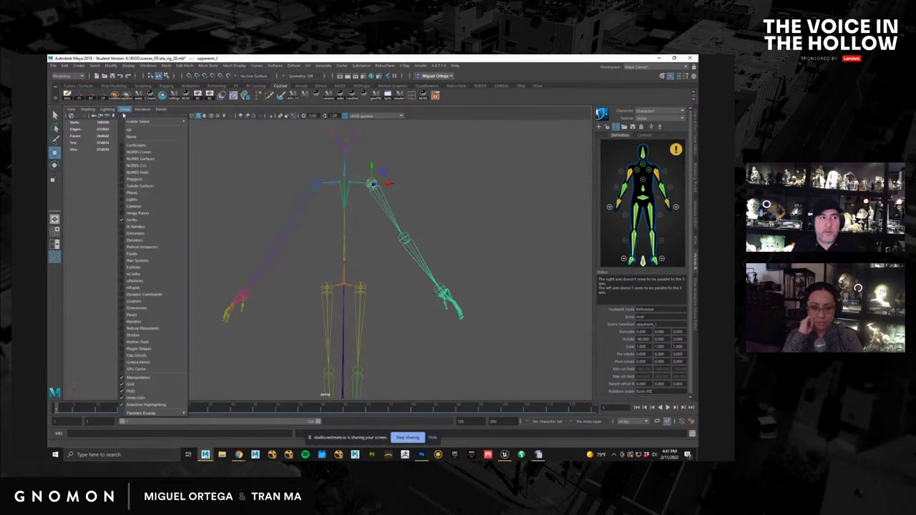
pyautogui.click(158, 153)
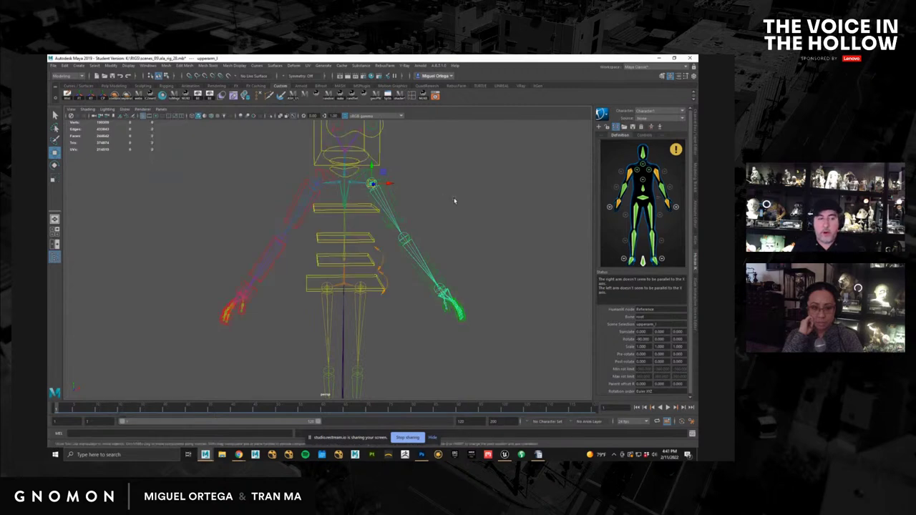
# Step: Set Rotate X to -8.757 on both upper-arm FK controls, L_arm_01_FK_ctrl and R_arm_01_FK_ctrl
pyautogui.click(405, 224)
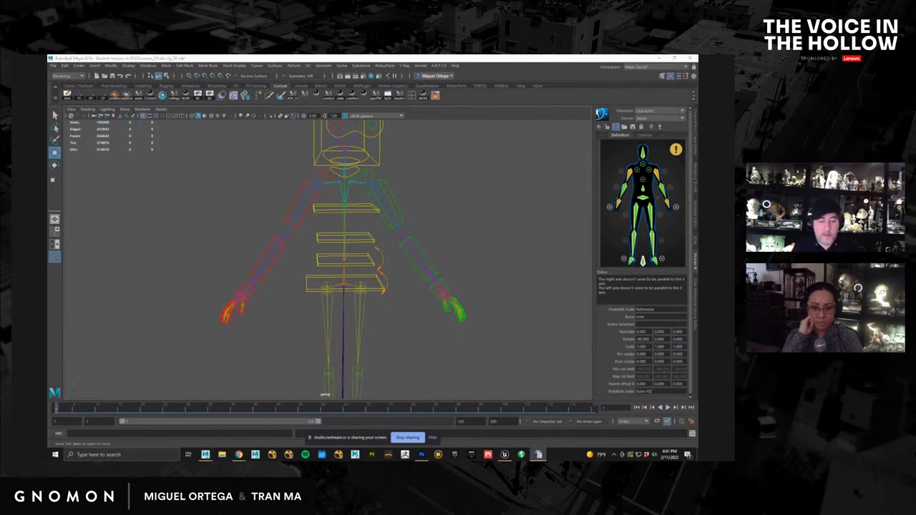
pyautogui.click(400, 210)
pyautogui.hotkey('ctrl', 'a')
pyautogui.hotkey('ctrl', 'a')
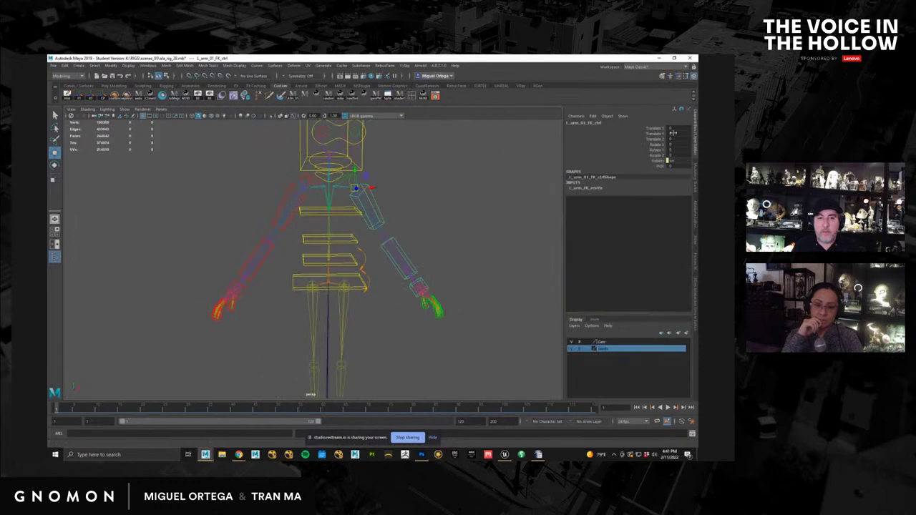
pyautogui.click(679, 145)
pyautogui.write('-8.354')
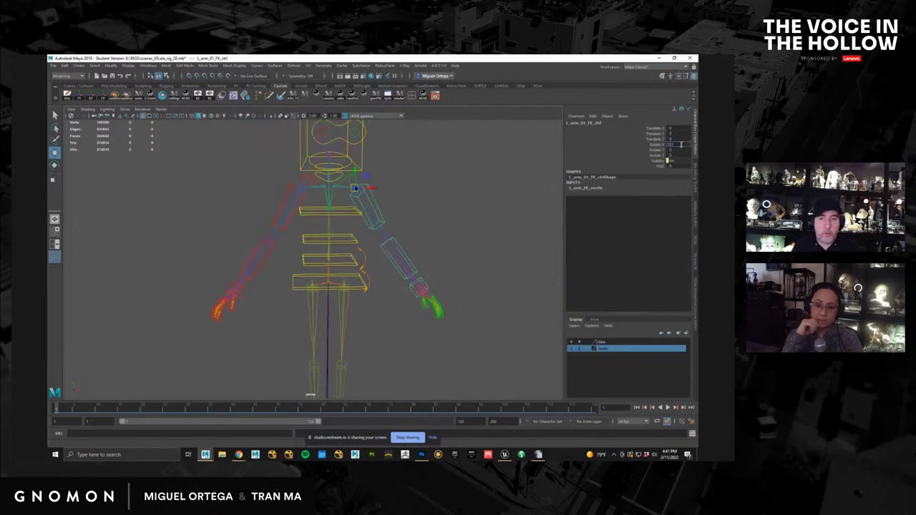
pyautogui.press('Return')
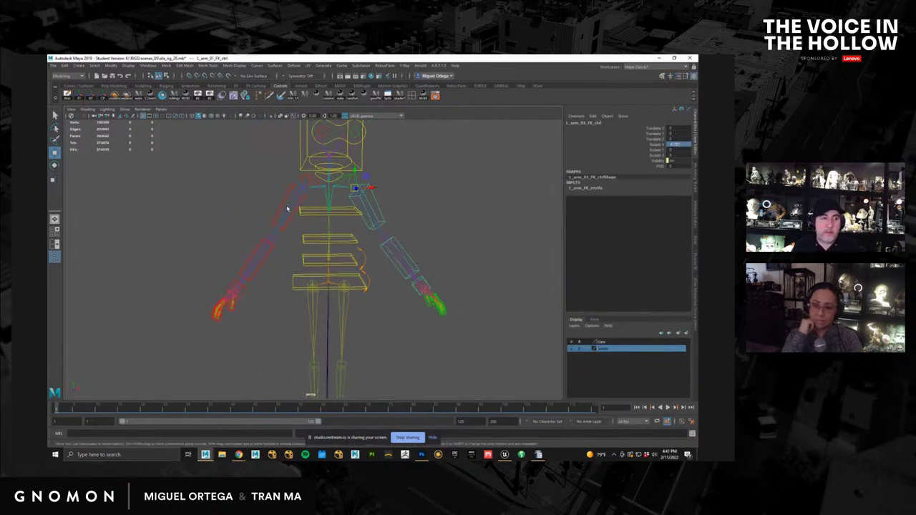
pyautogui.click(282, 209)
pyautogui.click(676, 144)
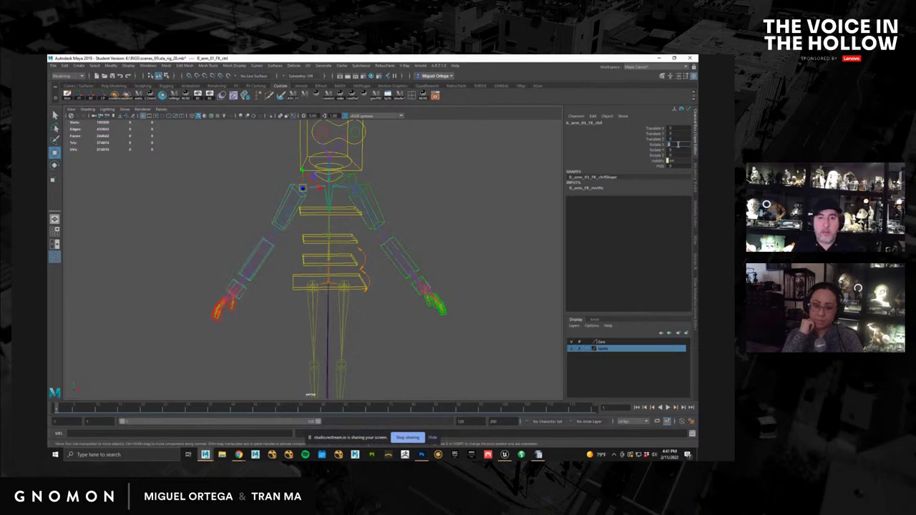
pyautogui.press('Return')
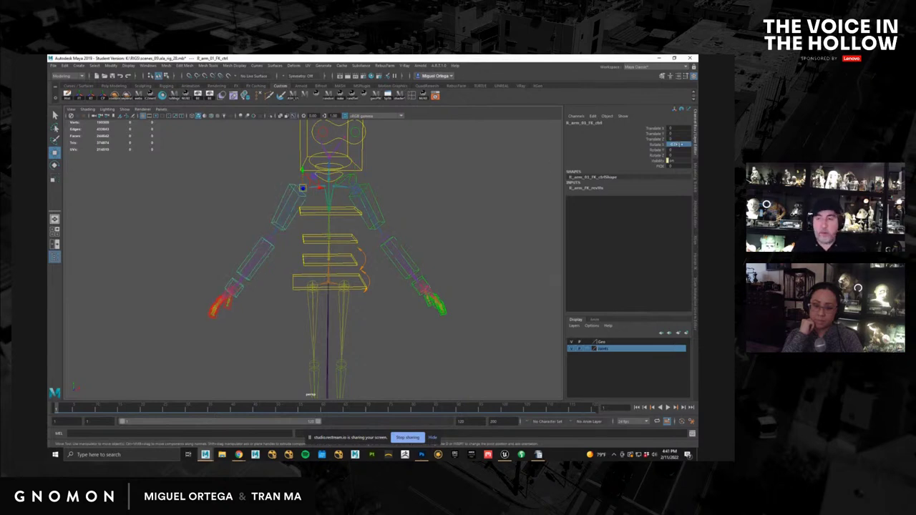
# Step: Set Rotate Y to -10.04 on the left and right upper-arm FK controls
pyautogui.hotkey('alt', 'Tab')
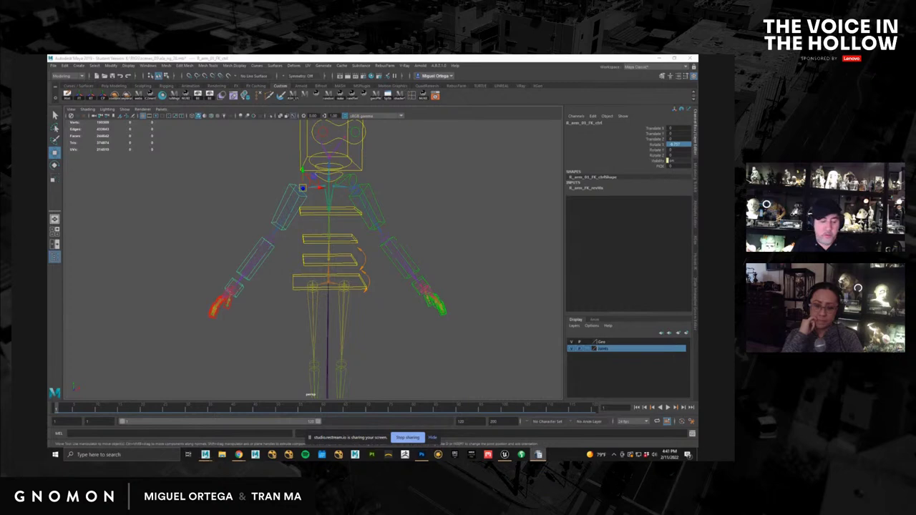
pyautogui.click(383, 214)
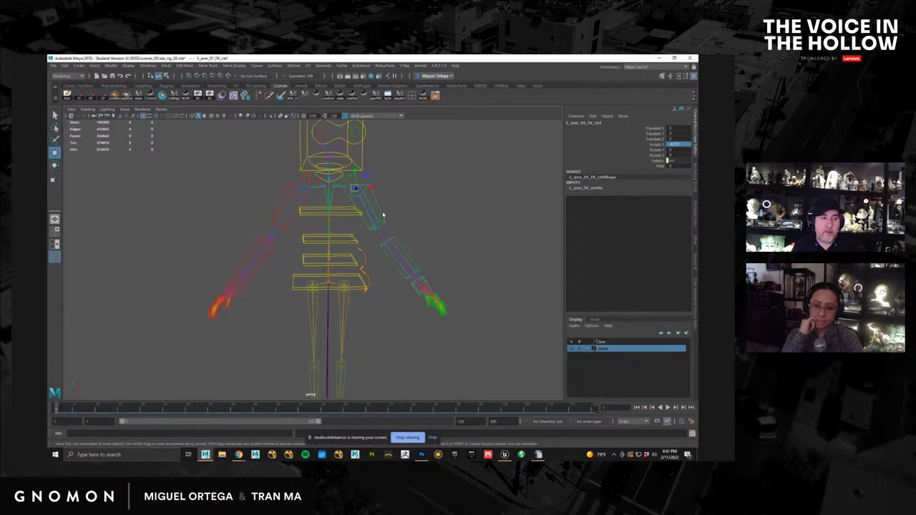
pyautogui.click(675, 150)
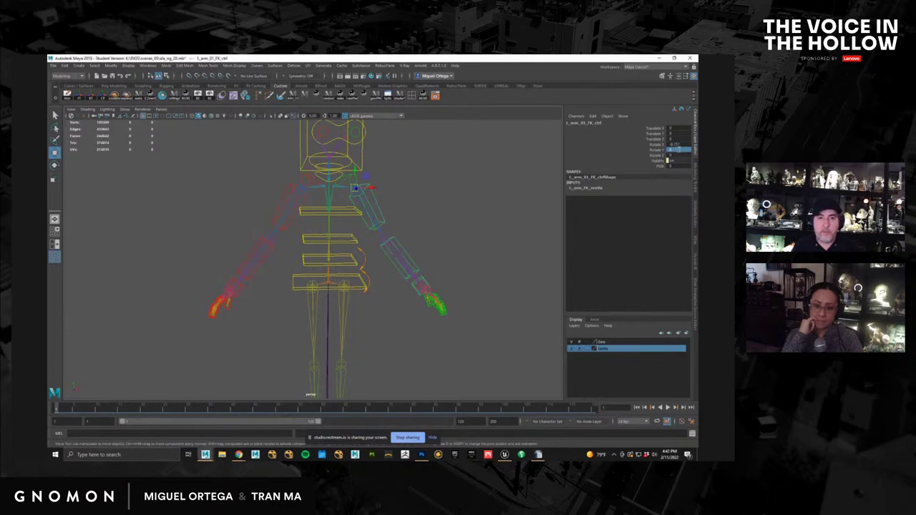
pyautogui.write('-12.64')
pyautogui.press('Return')
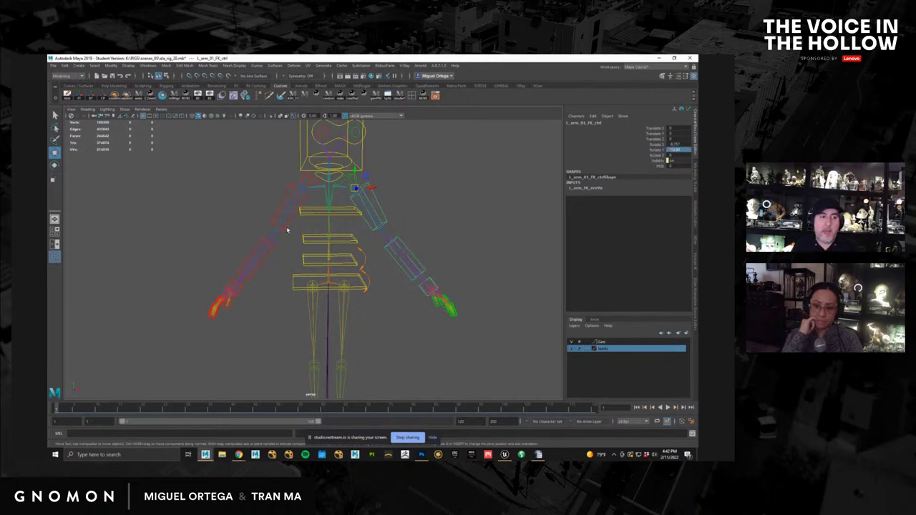
pyautogui.click(279, 208)
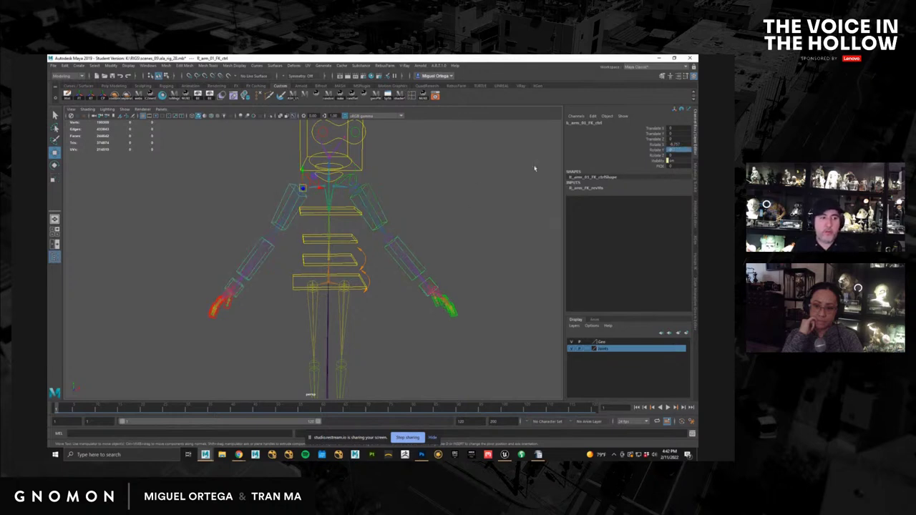
pyautogui.write('-10.04')
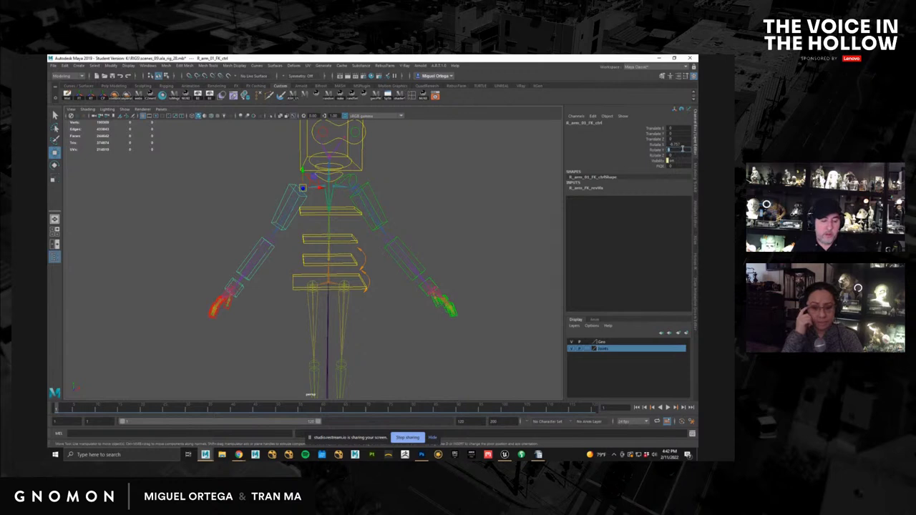
pyautogui.press('Return')
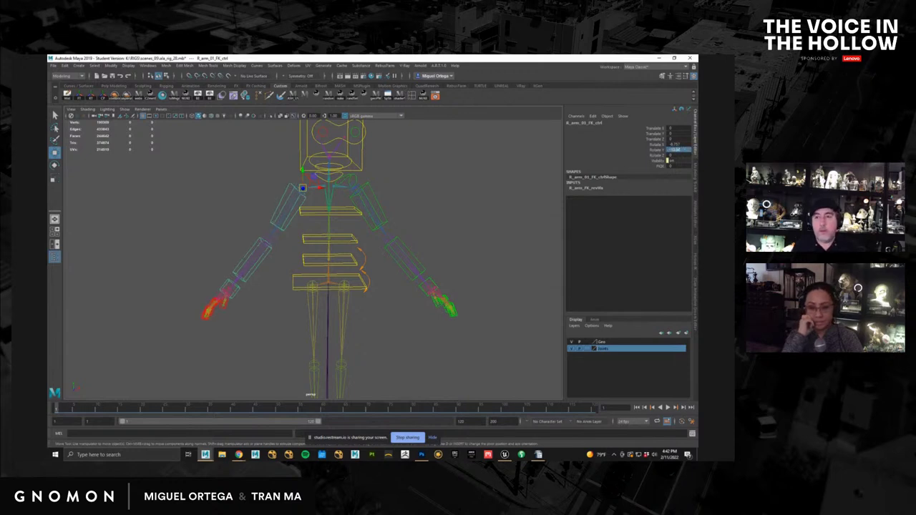
# Step: Set Rotate Z to 55.028 on both upper-arm FK controls to raise the arms toward a T-pose
pyautogui.click(538, 454)
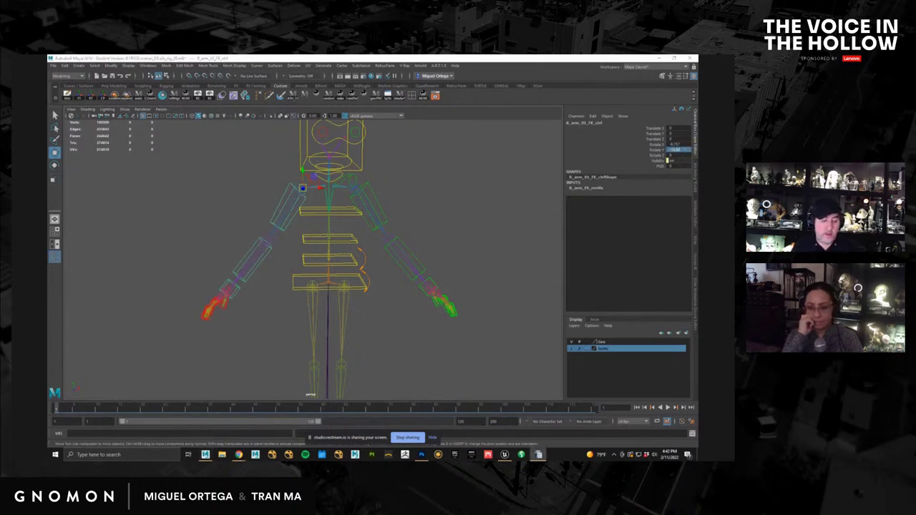
pyautogui.click(470, 239)
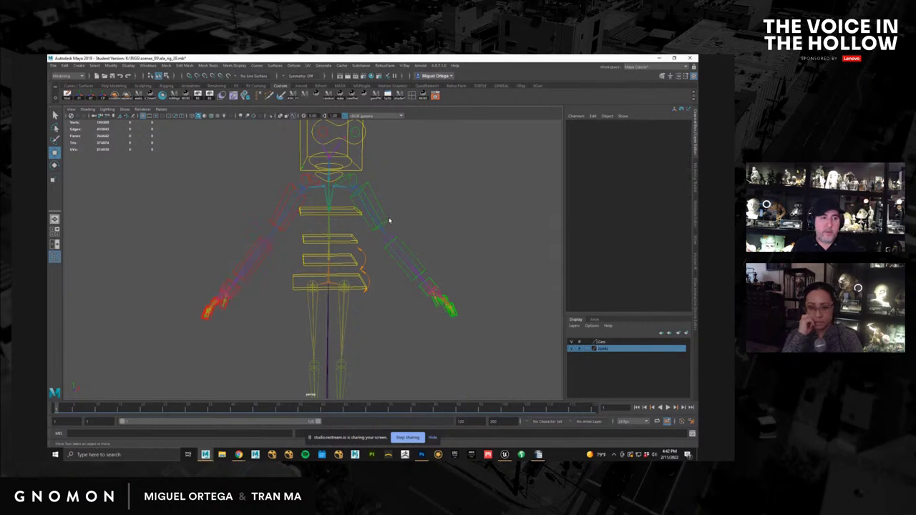
pyautogui.click(384, 220)
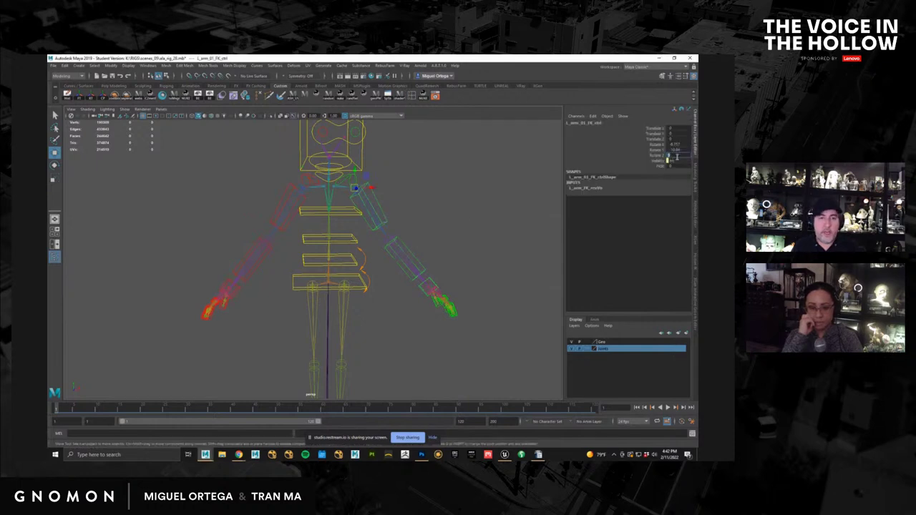
pyautogui.write('55.028')
pyautogui.press('Return')
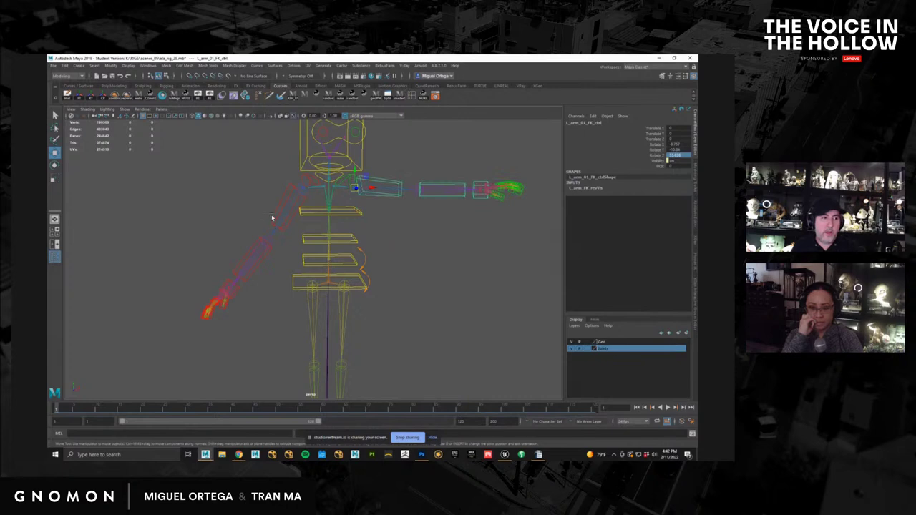
pyautogui.click(276, 206)
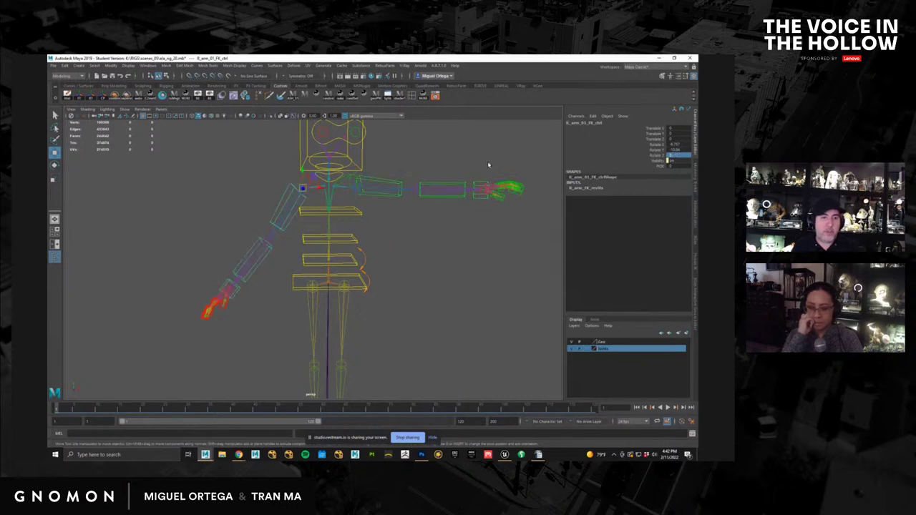
pyautogui.write('55.028')
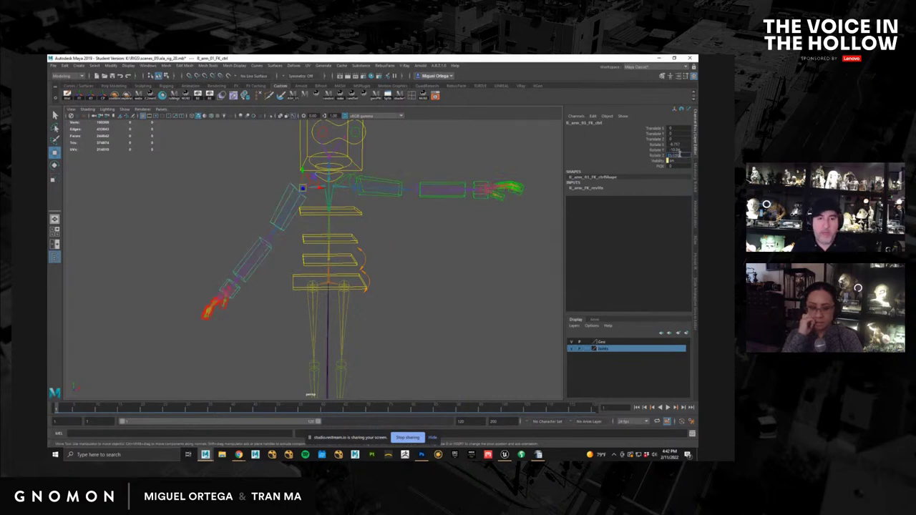
pyautogui.press('Return')
# Step: Enter the same Rotate X correction on both forearm FK controls, L_arm_02_FK_ctrl and R_arm_02_FK_ctrl
pyautogui.hotkey('alt', 'Tab')
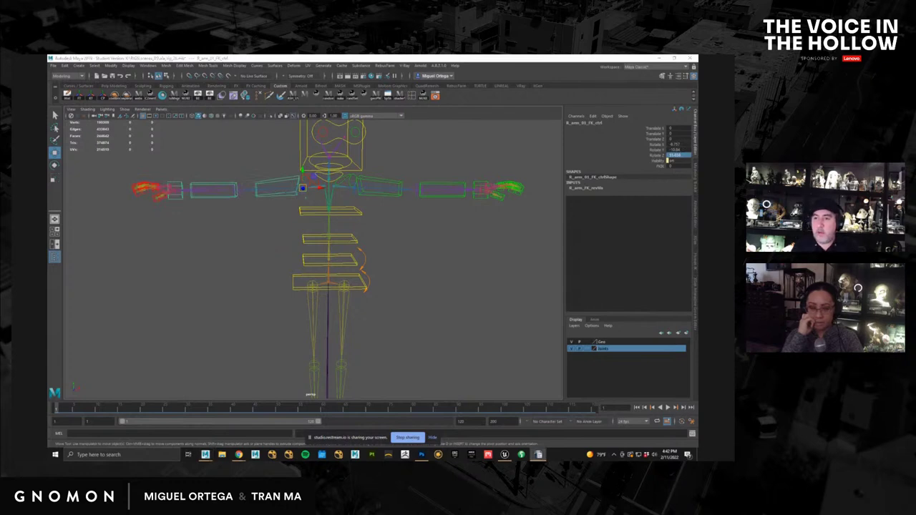
pyautogui.click(437, 187)
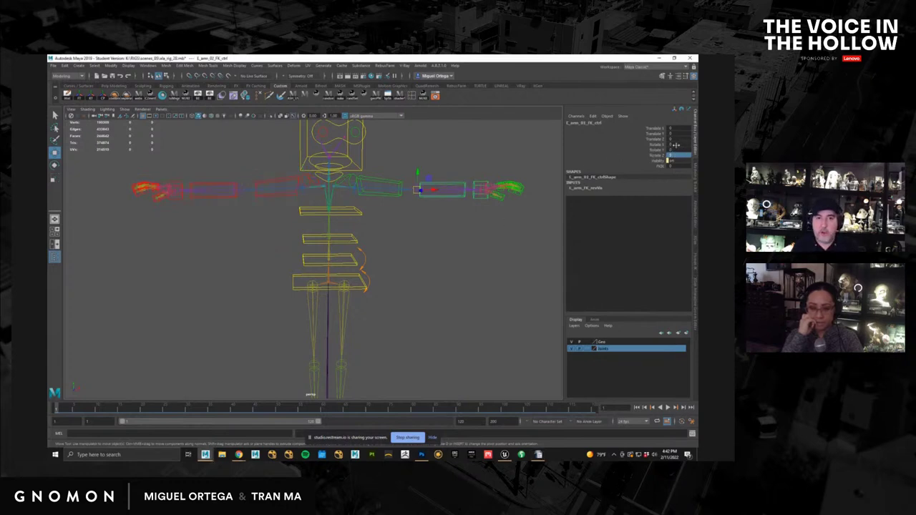
pyautogui.doubleClick(673, 145)
pyautogui.write('9')
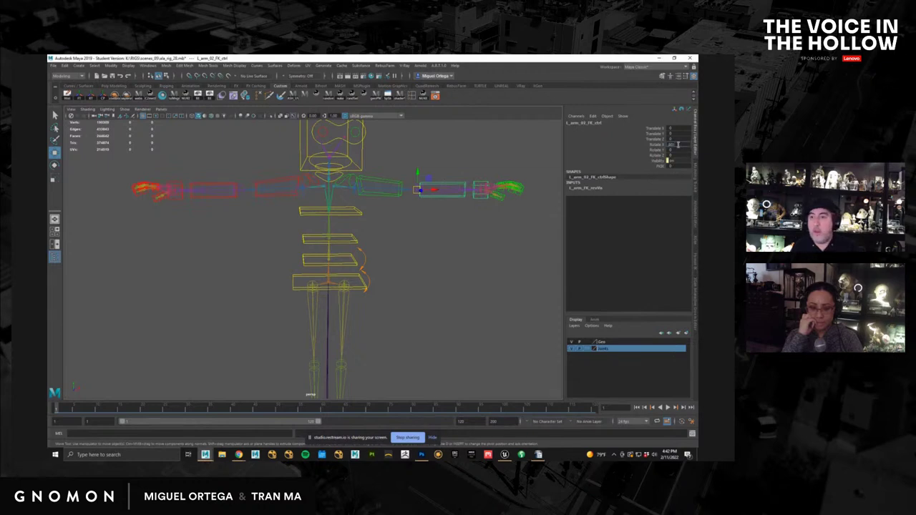
pyautogui.press('Return')
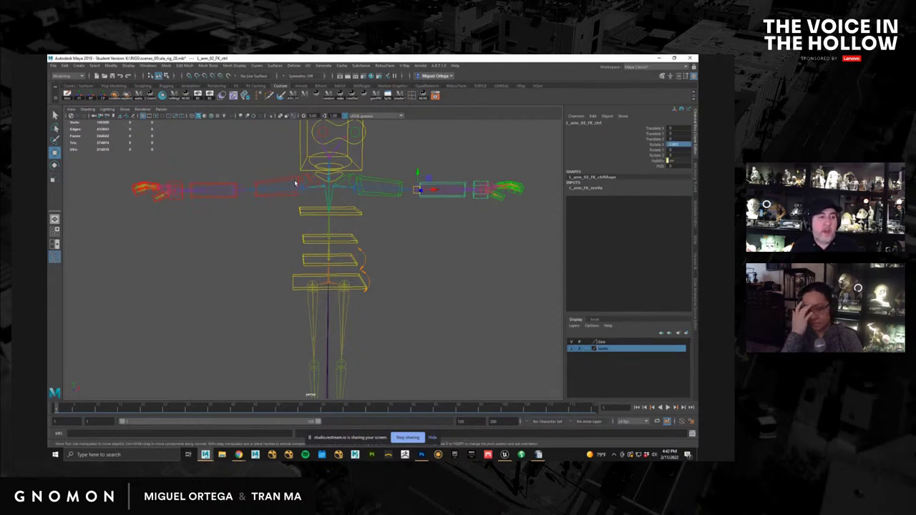
pyautogui.click(232, 187)
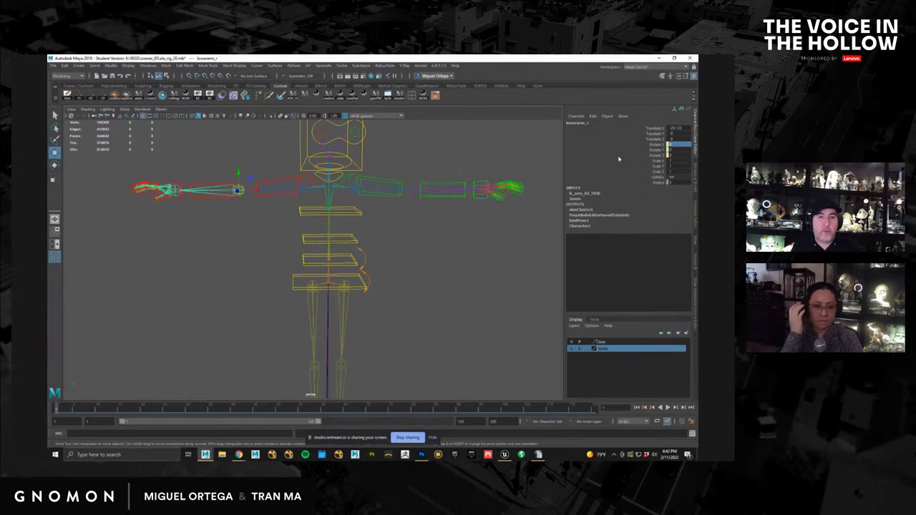
pyautogui.click(206, 186)
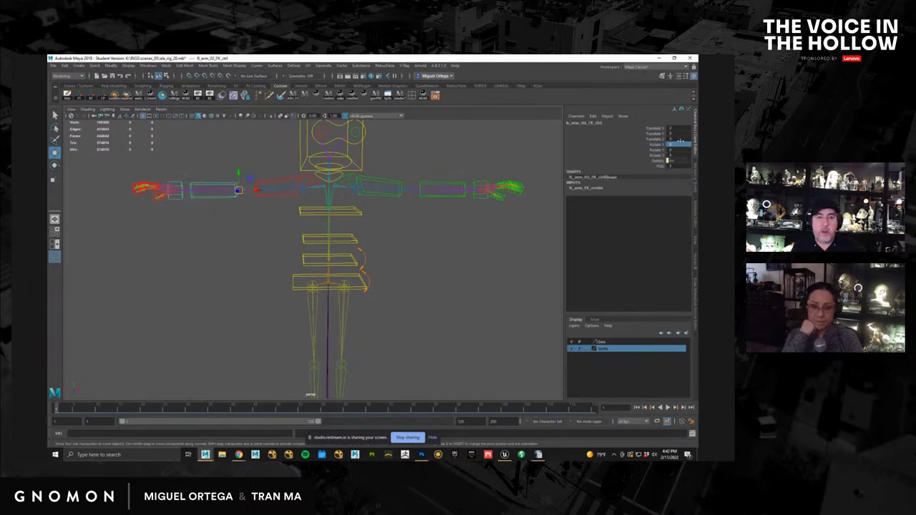
pyautogui.click(678, 145)
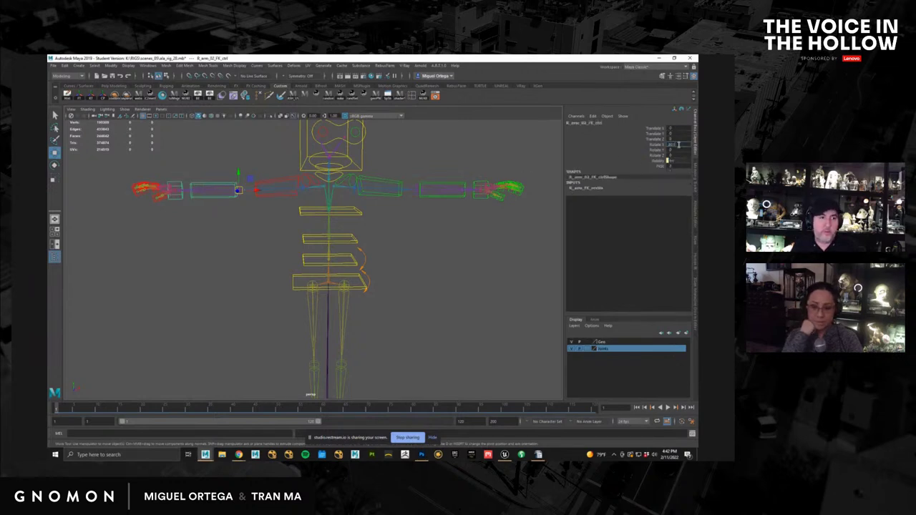
pyautogui.press('Return')
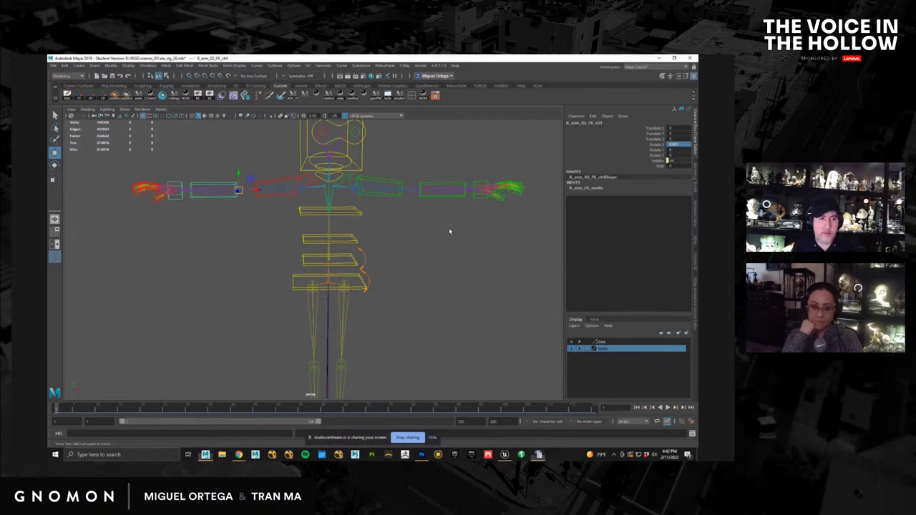
# Step: Enter the same Rotate Y correction on both forearm FK controls, L_arm_02_FK_ctrl and R_arm_02_FK_ctrl
pyautogui.click(460, 180)
pyautogui.click(461, 186)
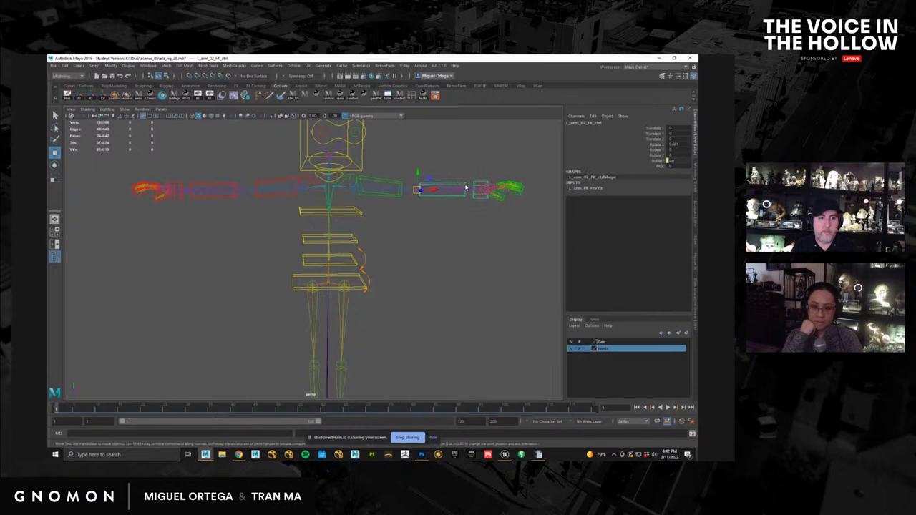
pyautogui.click(681, 149)
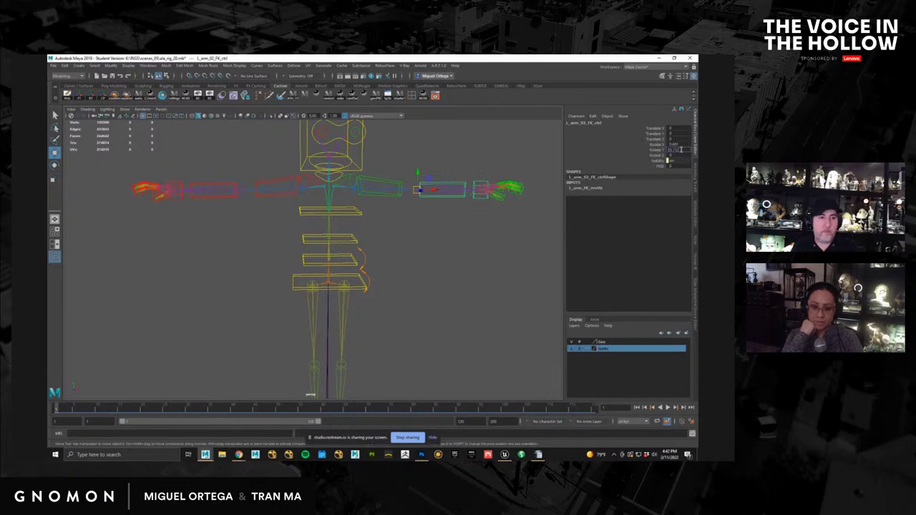
pyautogui.press('Return')
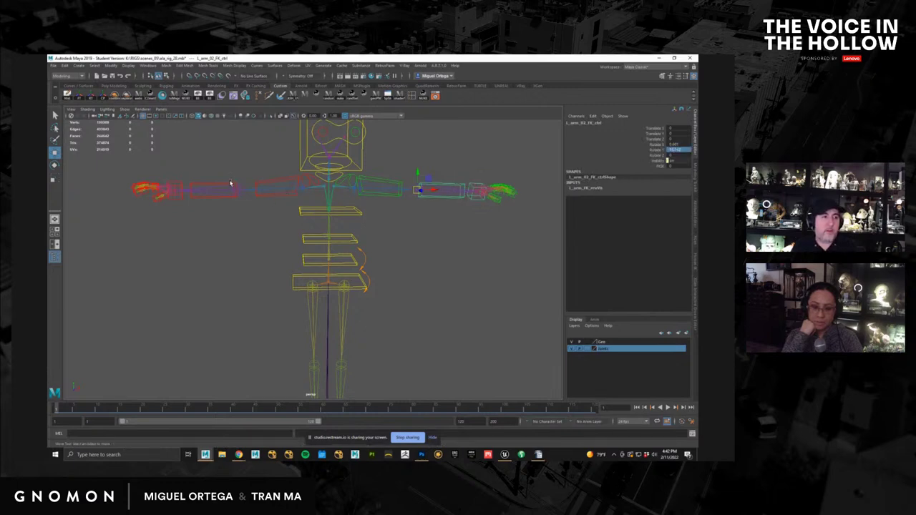
pyautogui.click(231, 186)
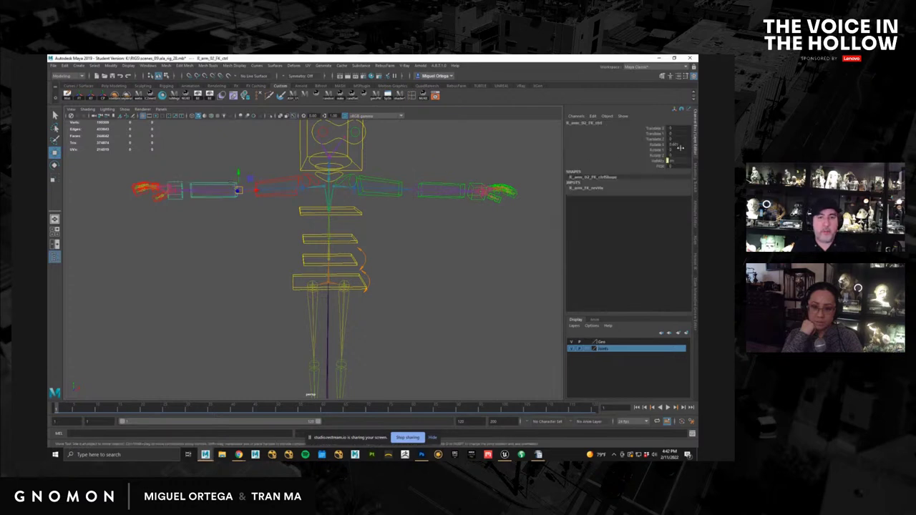
pyautogui.click(680, 150)
pyautogui.press('Return')
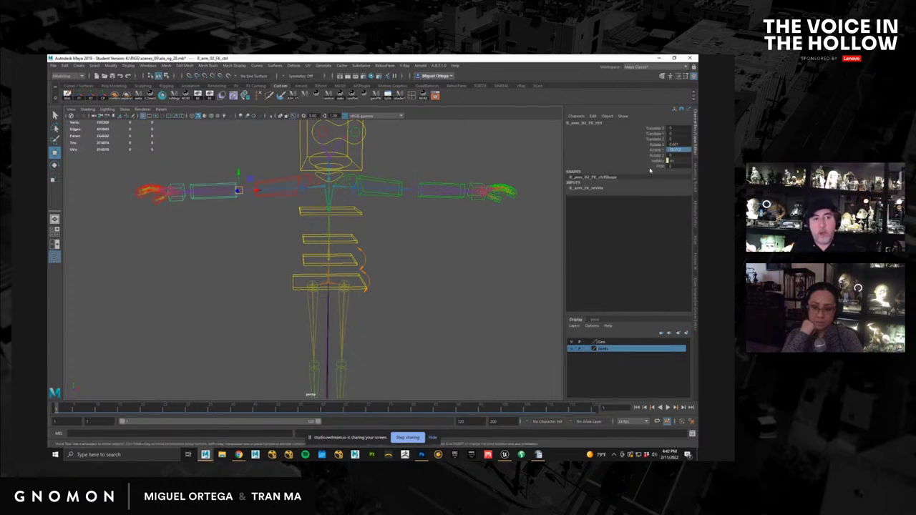
# Step: Look up the recorded arm rotations, then set Rotate Z to 2.736 on the left forearm control L_arm_02_FK_ctrl
pyautogui.click(538, 454)
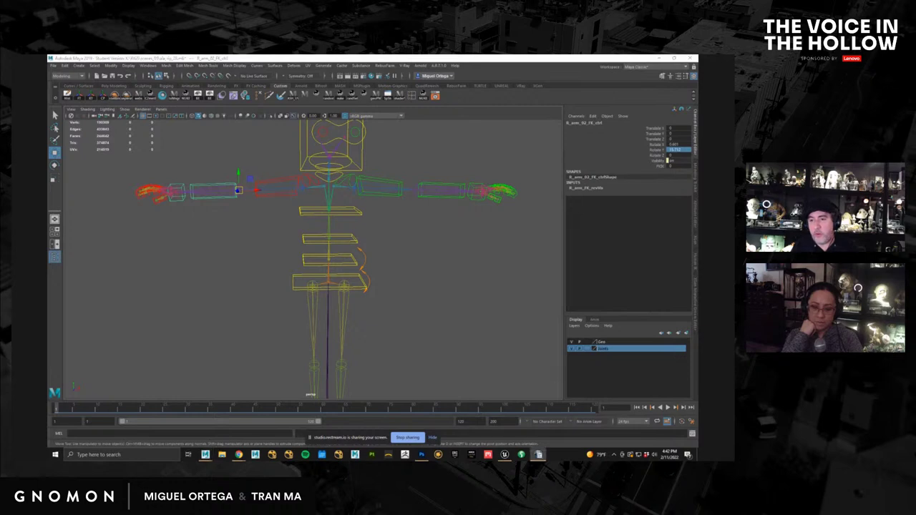
pyautogui.click(403, 241)
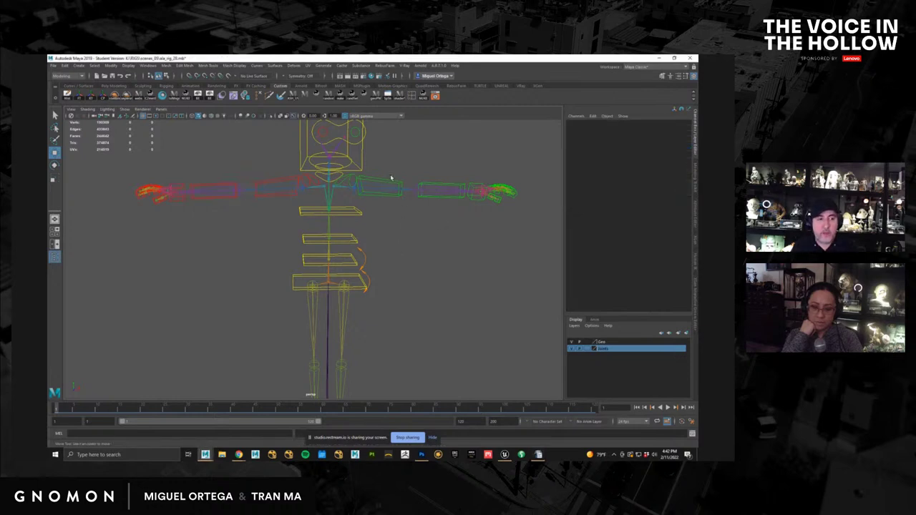
pyautogui.click(392, 184)
pyautogui.press('e')
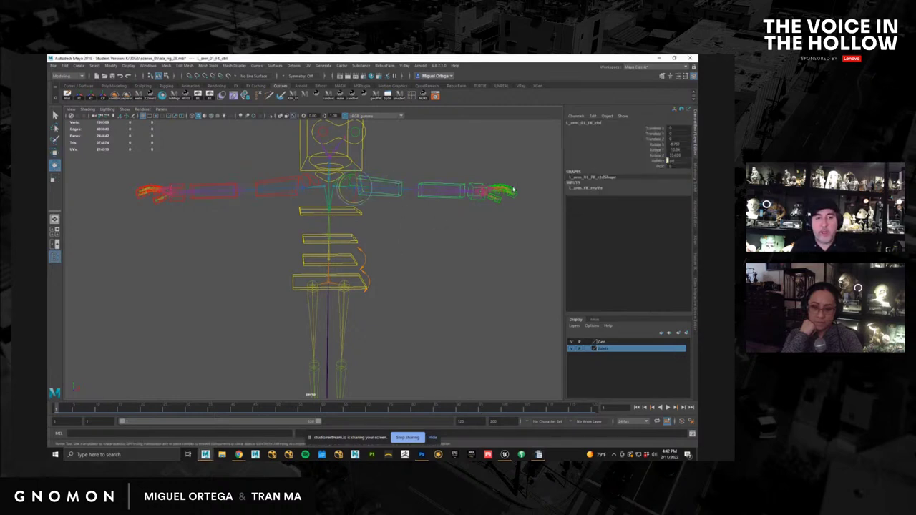
pyautogui.hotkey('alt', 'Tab')
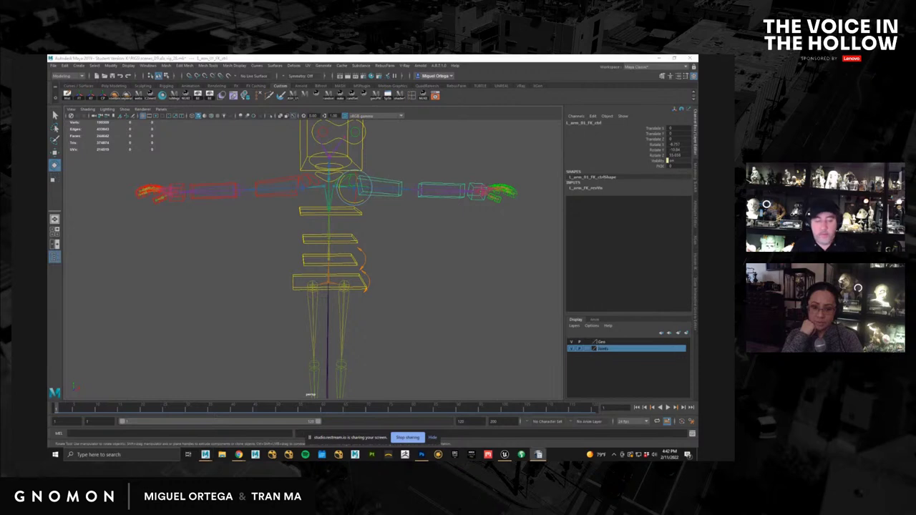
pyautogui.click(441, 219)
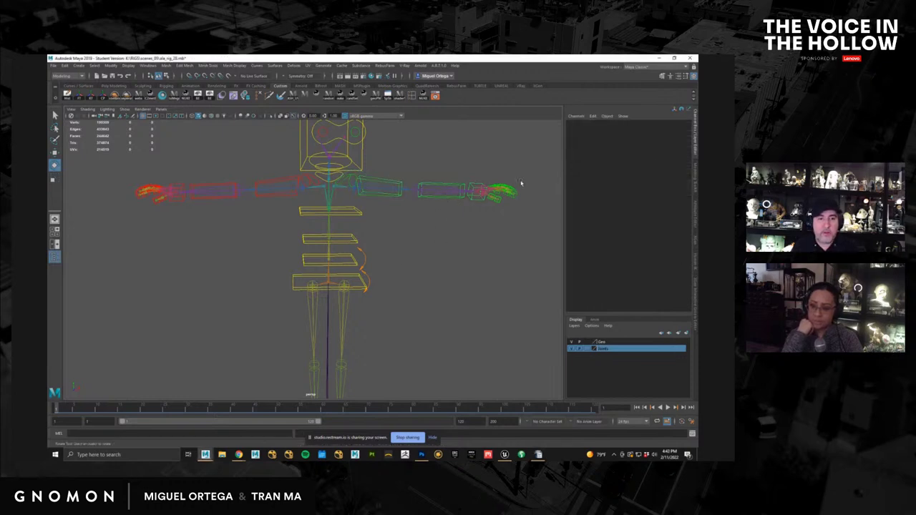
pyautogui.click(459, 200)
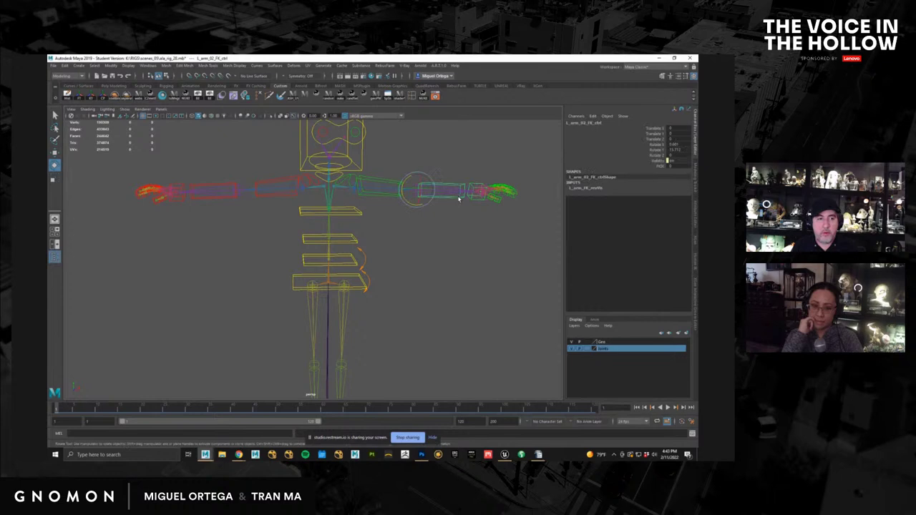
pyautogui.click(674, 154)
pyautogui.write('0')
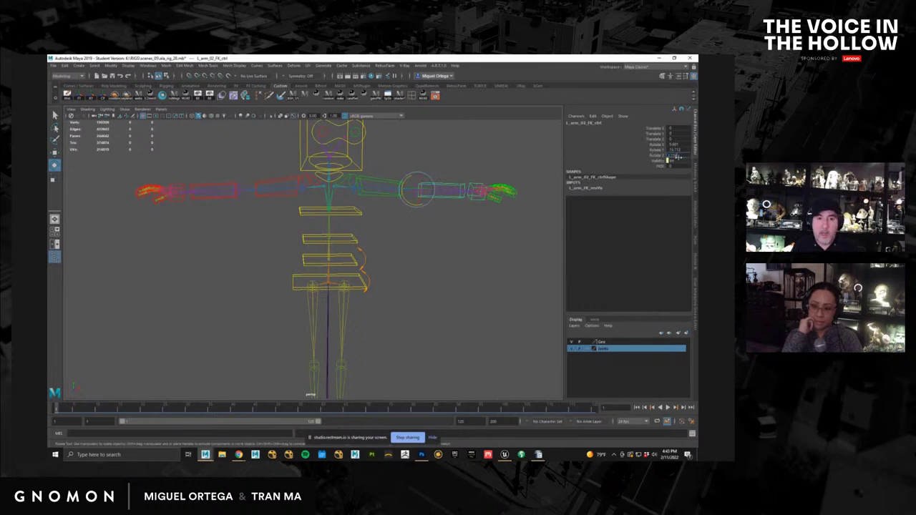
pyautogui.press('Return')
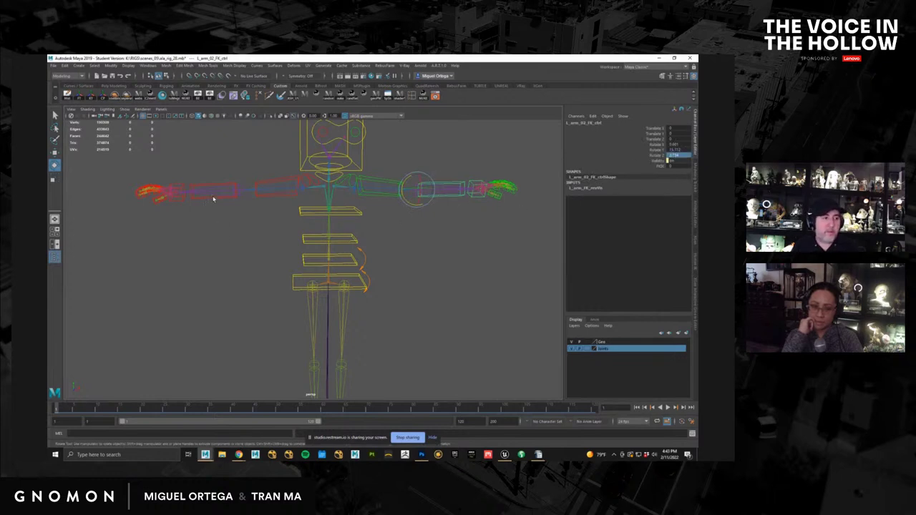
# Step: Set Rotate Z to 2.736 on the right forearm control R_arm_02_FK_ctrl to match the left arm
pyautogui.click(212, 198)
pyautogui.click(678, 155)
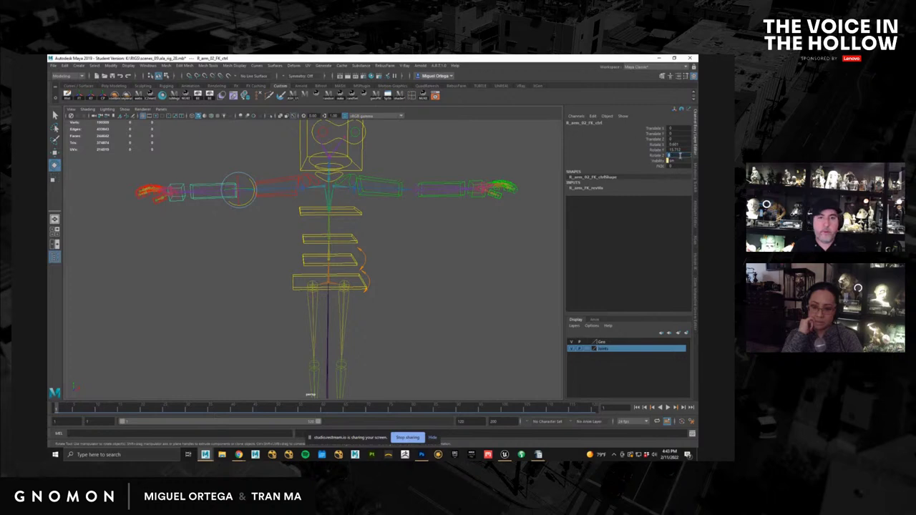
pyautogui.write('2.736')
pyautogui.press('Return')
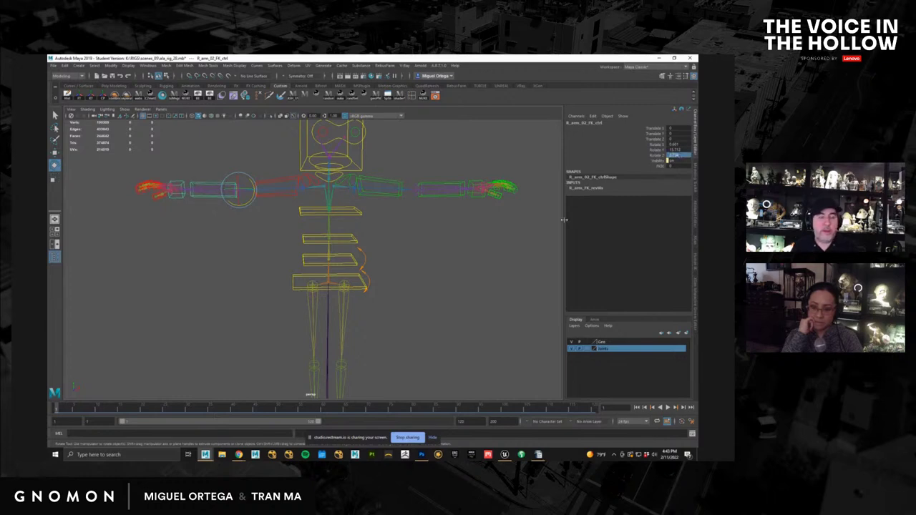
# Step: Show the HumanIK character definition and check its validation status with the whole rig in view
pyautogui.click(490, 265)
pyautogui.click(691, 277)
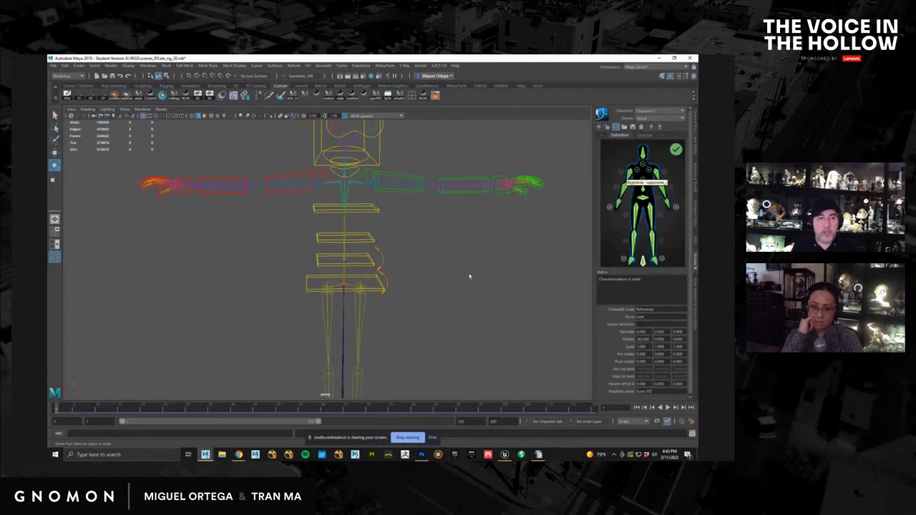
pyautogui.keyDown('alt'); pyautogui.moveTo(467, 277); pyautogui.dragTo(380, 251, button='right'); pyautogui.keyUp('alt')
pyautogui.keyDown('alt'); pyautogui.moveTo(429, 250); pyautogui.dragTo(434, 224, button='middle'); pyautogui.keyUp('alt')
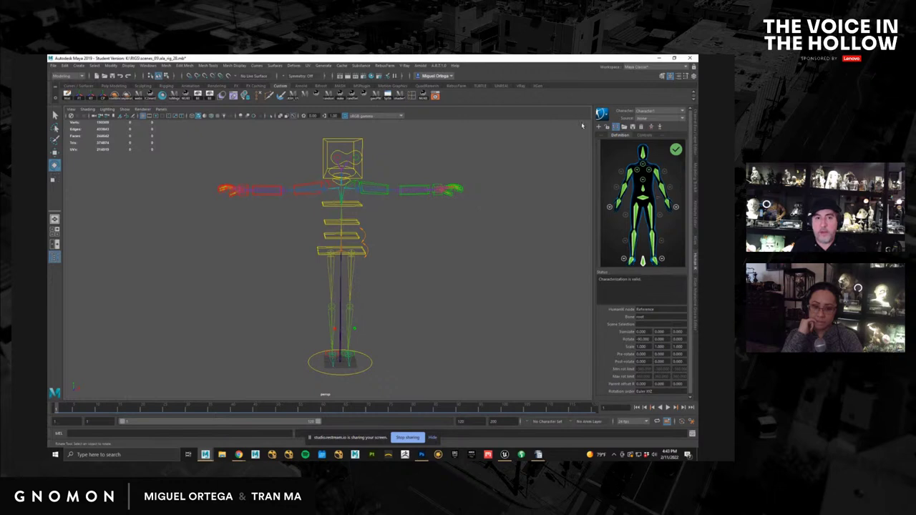
# Step: Rename the HumanIK character as Ala
pyautogui.click(603, 113)
pyautogui.click(615, 117)
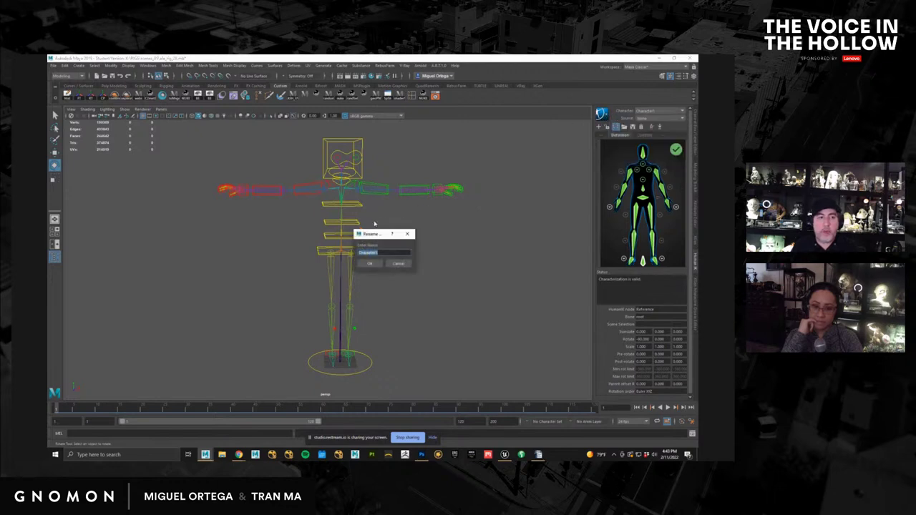
pyautogui.write('Ala')
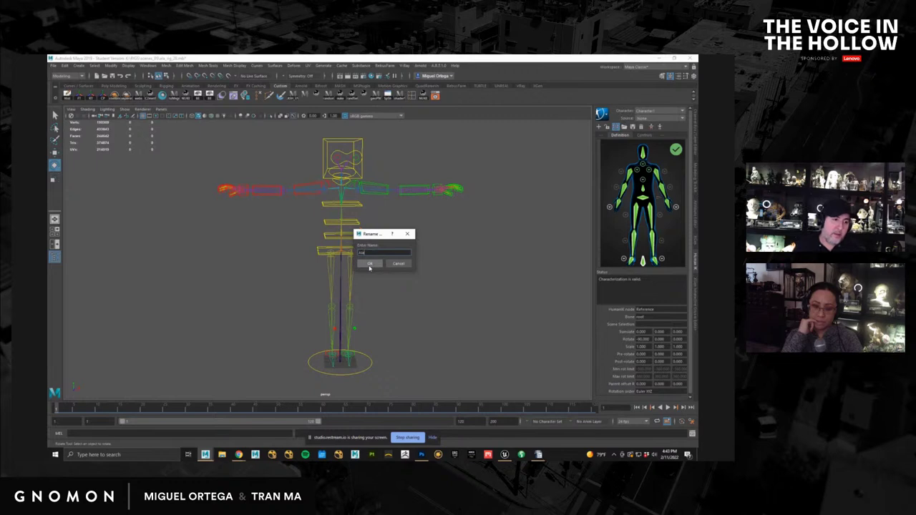
pyautogui.click(362, 264)
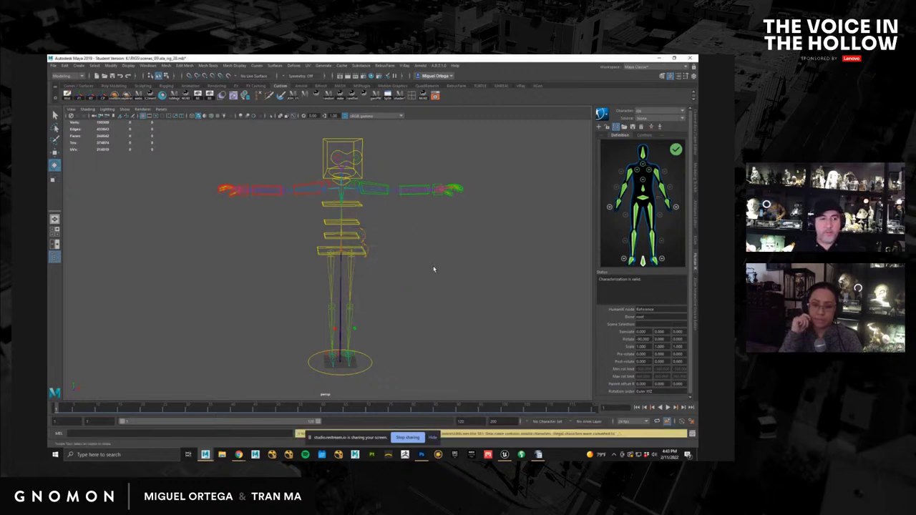
# Step: Check the calf and thigh joints mapped to both legs in the HumanIK definition against the rig
pyautogui.keyDown('alt'); pyautogui.moveTo(433, 268); pyautogui.dragTo(389, 247, button='middle'); pyautogui.keyUp('alt')
pyautogui.keyDown('alt'); pyautogui.moveTo(389, 247); pyautogui.dragTo(393, 248); pyautogui.keyUp('alt')
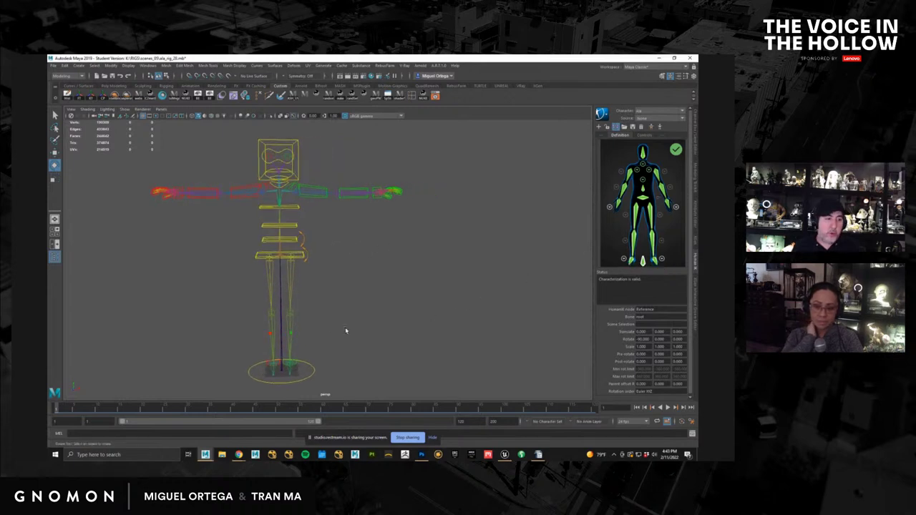
pyautogui.keyDown('alt'); pyautogui.moveTo(345, 326); pyautogui.dragTo(368, 270, button='middle'); pyautogui.keyUp('alt')
pyautogui.click(632, 246)
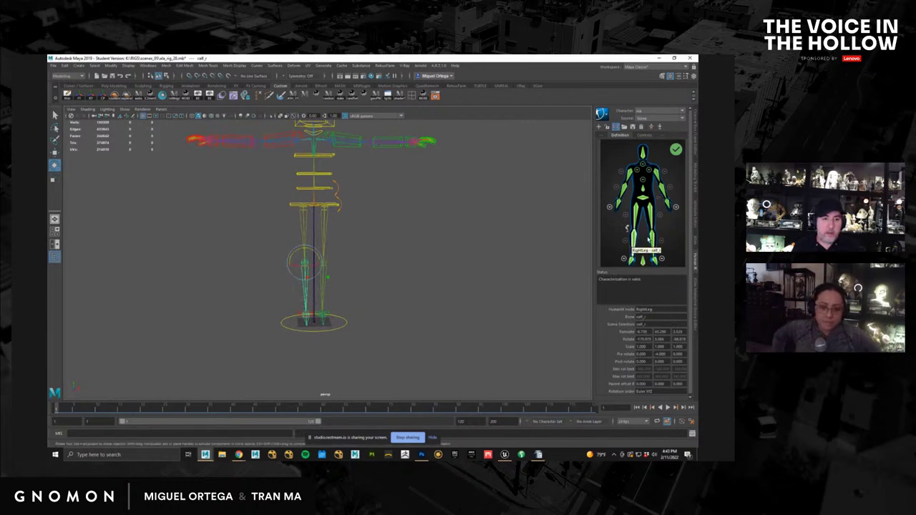
pyautogui.click(655, 241)
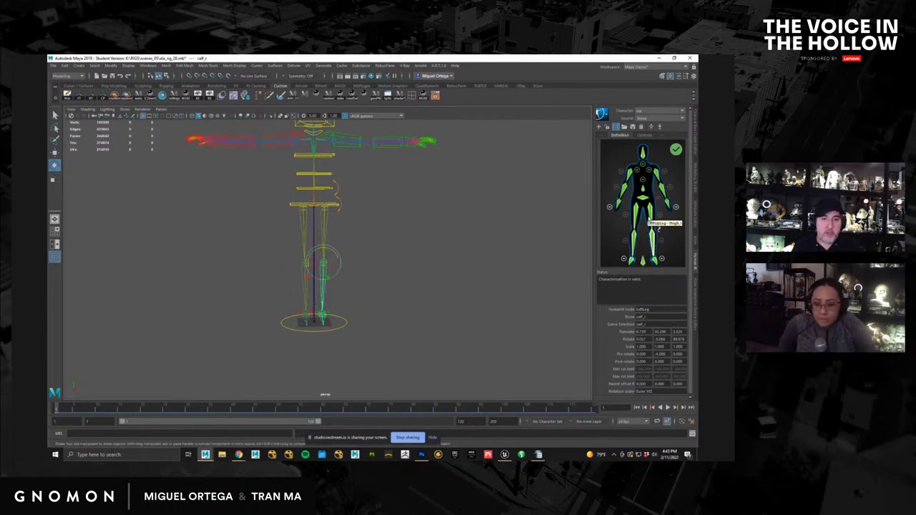
pyautogui.click(650, 216)
pyautogui.click(636, 218)
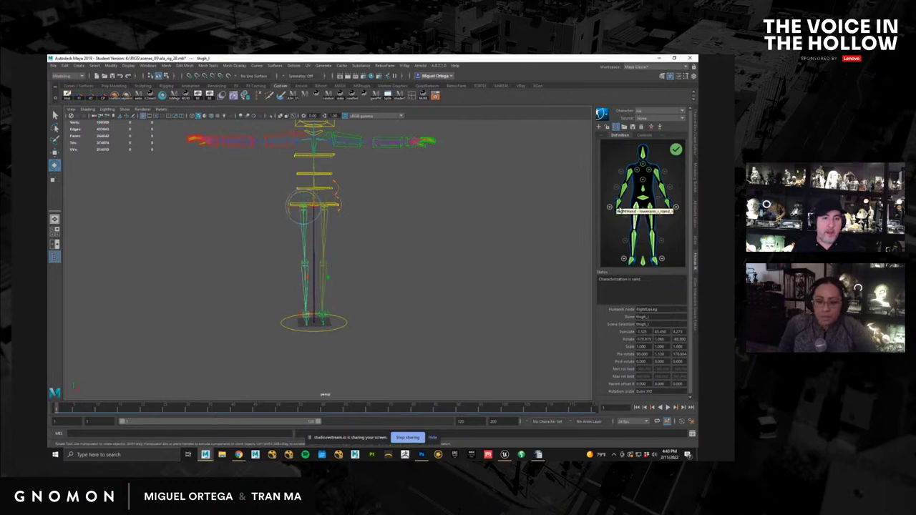
# Step: Check the hand, forearm and upper-arm joints mapped on both sides of the HumanIK definition
pyautogui.click(621, 206)
pyautogui.click(618, 204)
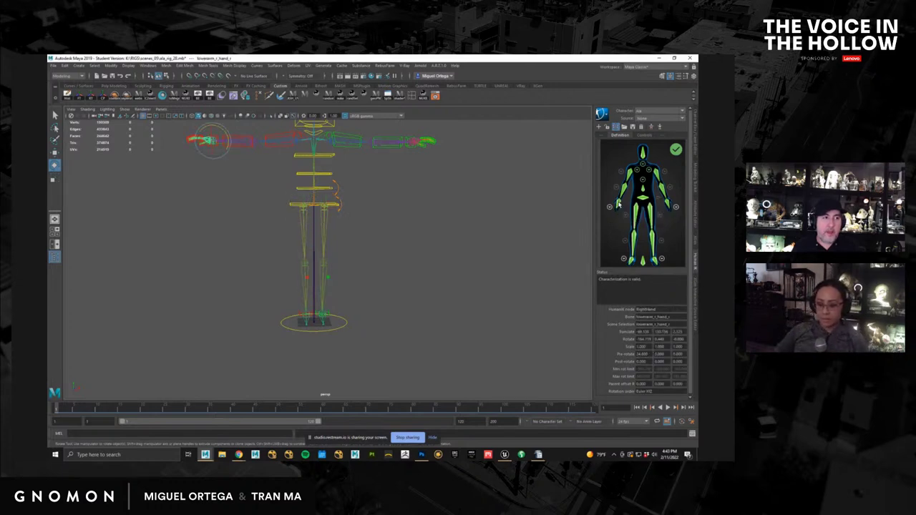
pyautogui.click(668, 204)
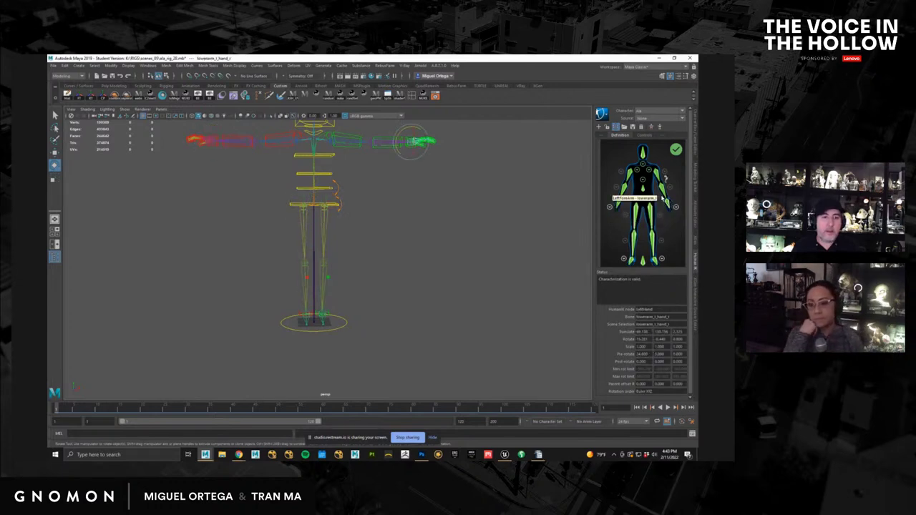
pyautogui.click(665, 180)
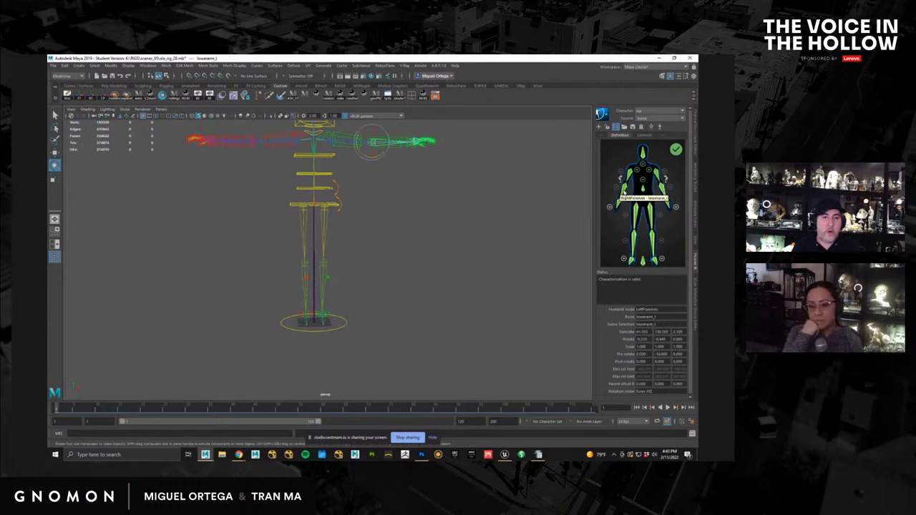
pyautogui.click(621, 181)
pyautogui.click(625, 173)
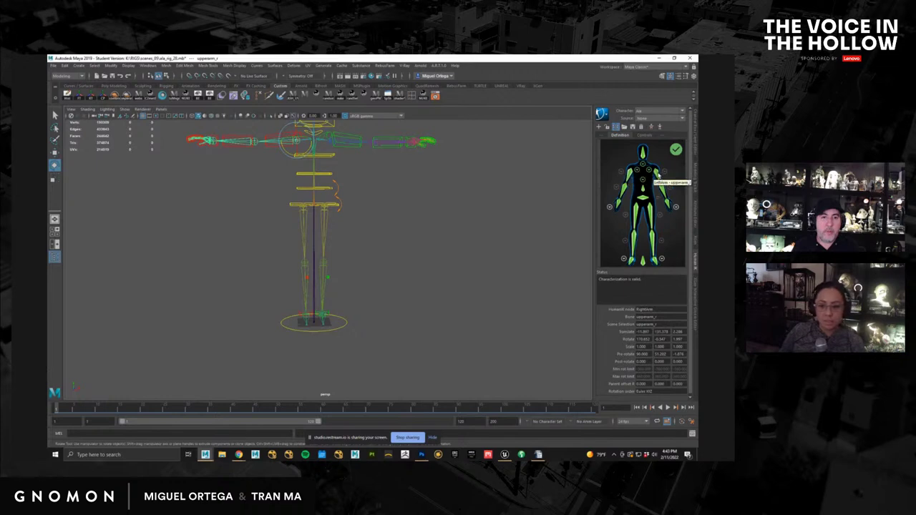
pyautogui.click(660, 176)
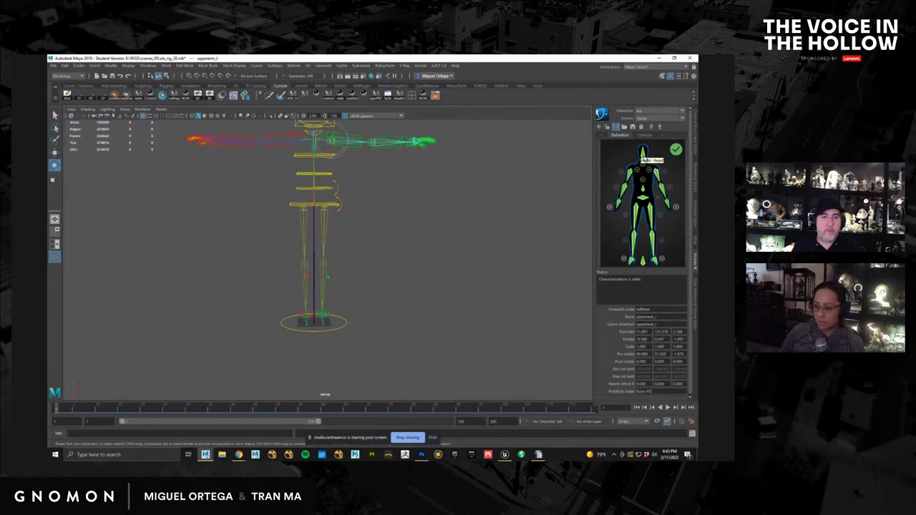
# Step: Check the head, hips, clavicle and spine joint assignments in the HumanIK definition
pyautogui.click(642, 155)
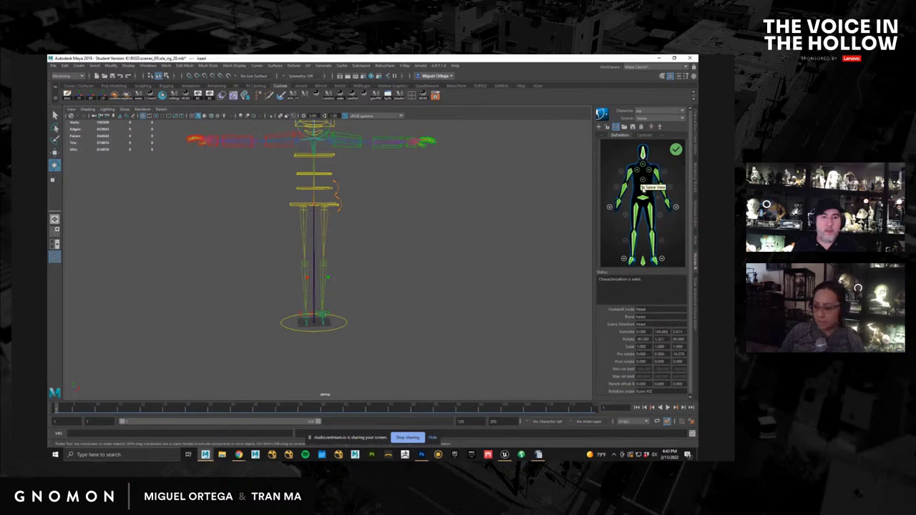
pyautogui.click(643, 201)
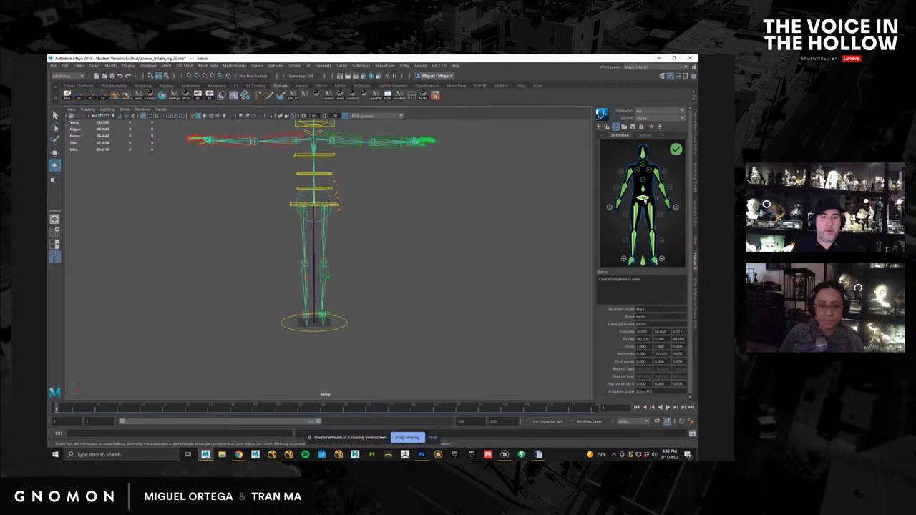
pyautogui.click(648, 170)
pyautogui.click(631, 208)
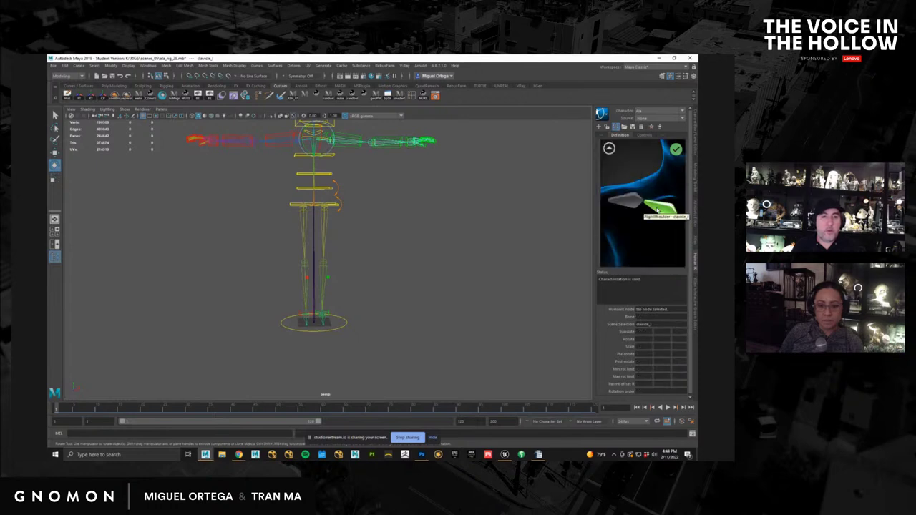
pyautogui.click(657, 209)
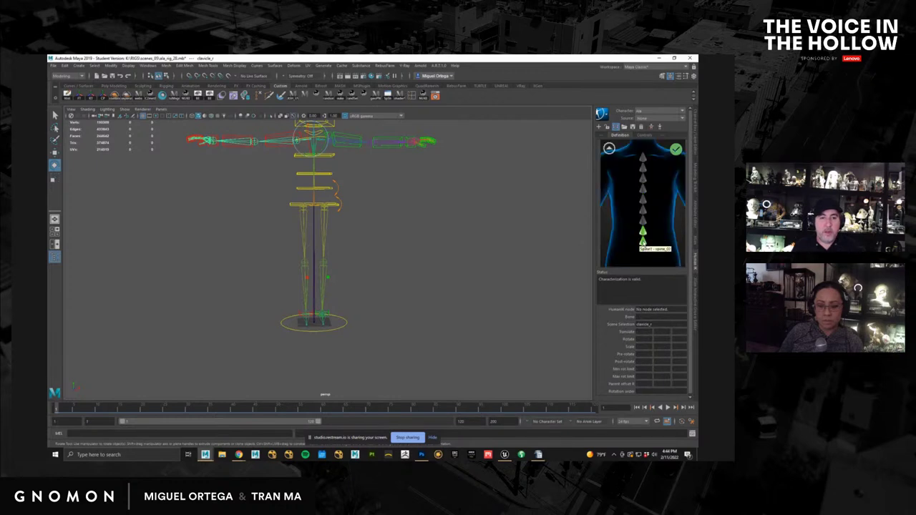
pyautogui.click(642, 240)
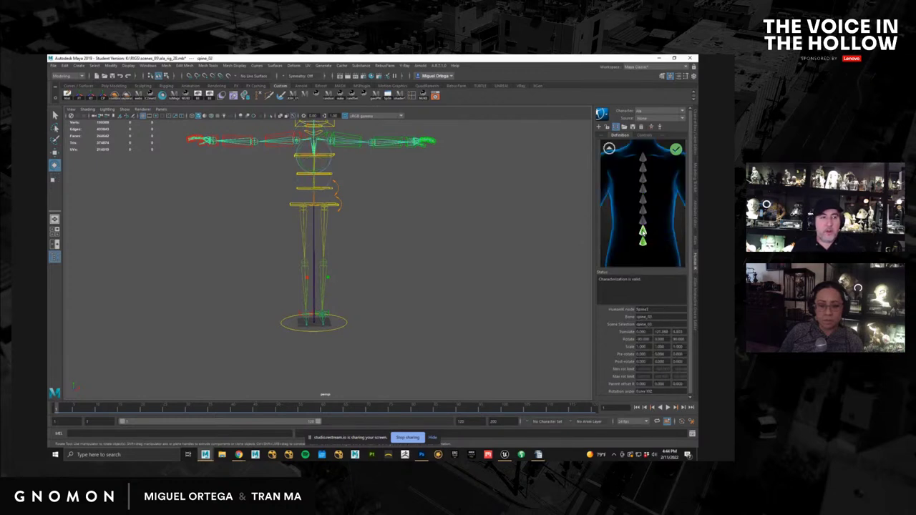
pyautogui.click(642, 231)
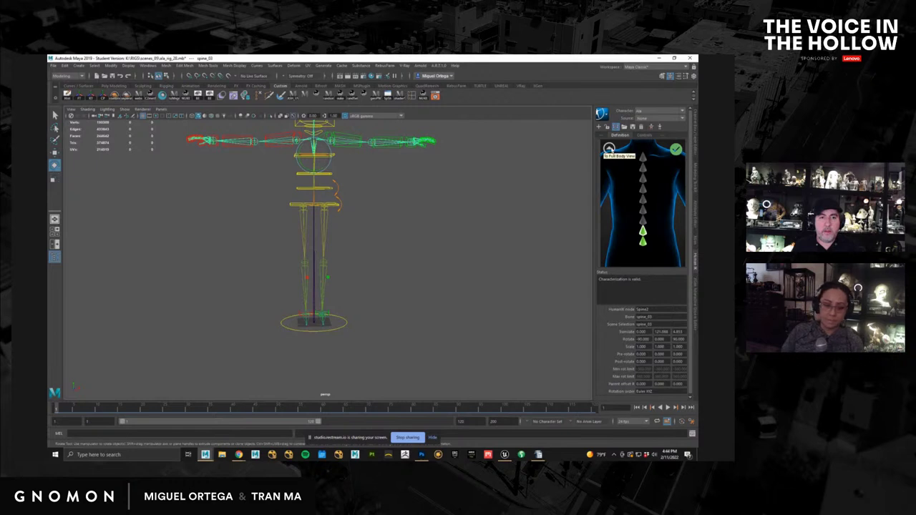
# Step: Switch the left leg to FK by setting the FKIK attribute of L_leg_03_IK_ctrl to 0
pyautogui.click(608, 148)
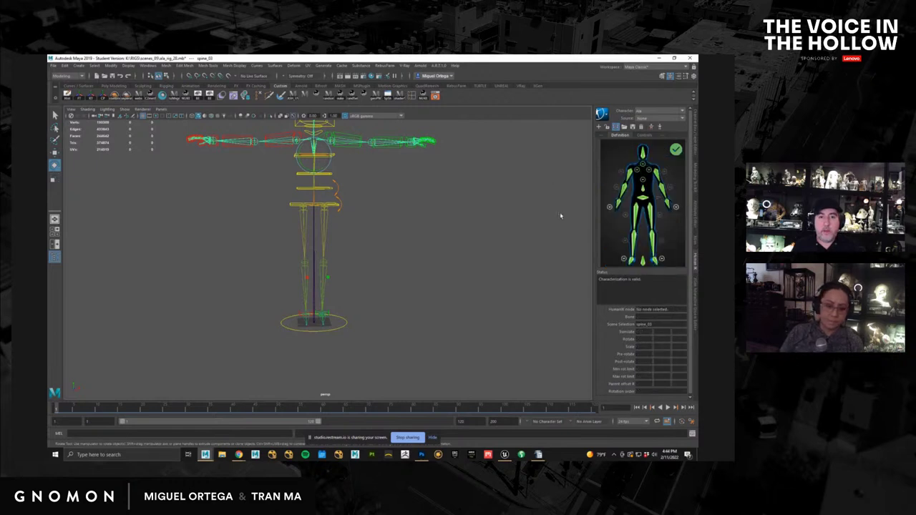
pyautogui.moveTo(343, 342)
pyautogui.keyDown('alt'); pyautogui.mouseDown()
pyautogui.moveTo(351, 348)
pyautogui.moveTo(378, 327)
pyautogui.moveTo(377, 344)
pyautogui.moveTo(346, 335)
pyautogui.mouseUp(); pyautogui.keyUp('alt')
pyautogui.click(346, 335)
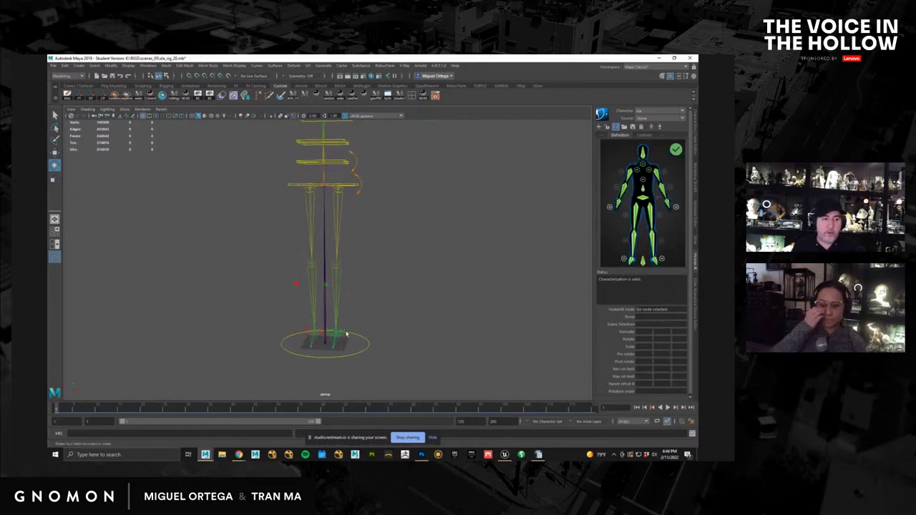
pyautogui.keyDown('alt'); pyautogui.moveTo(410, 331); pyautogui.dragTo(419, 281, button='middle'); pyautogui.keyUp('alt')
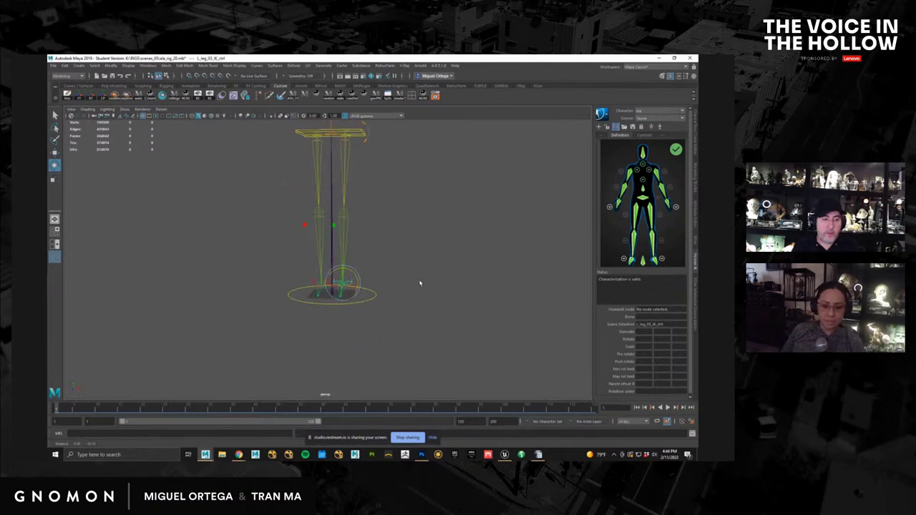
pyautogui.keyDown('alt'); pyautogui.moveTo(419, 280); pyautogui.dragTo(562, 337, button='right'); pyautogui.keyUp('alt')
pyautogui.keyDown('alt'); pyautogui.moveTo(478, 312); pyautogui.dragTo(581, 326, button='right'); pyautogui.keyUp('alt')
pyautogui.click(489, 308)
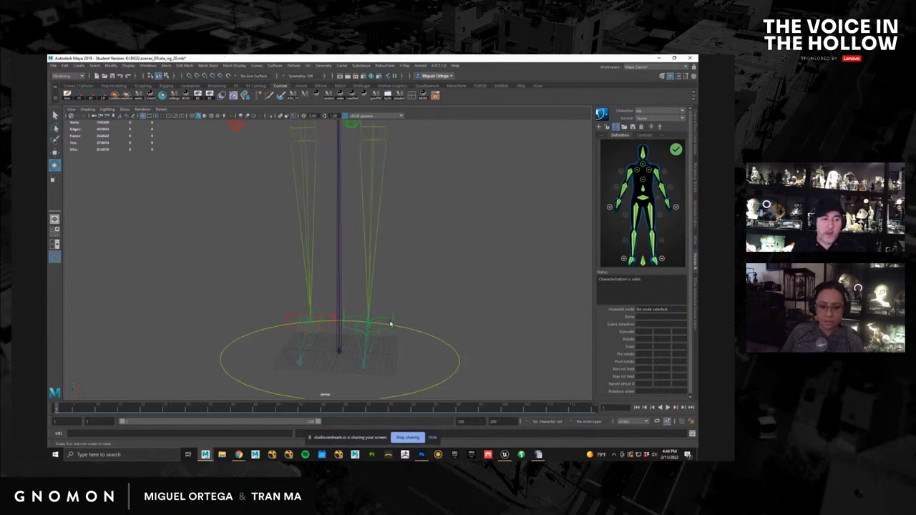
pyautogui.click(392, 321)
pyautogui.hotkey('ctrl', 'a')
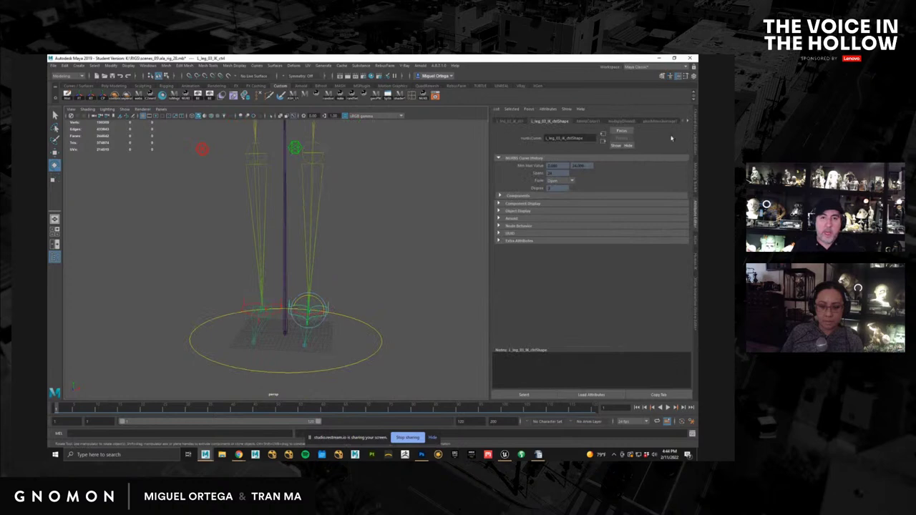
pyautogui.click(695, 110)
pyautogui.click(678, 159)
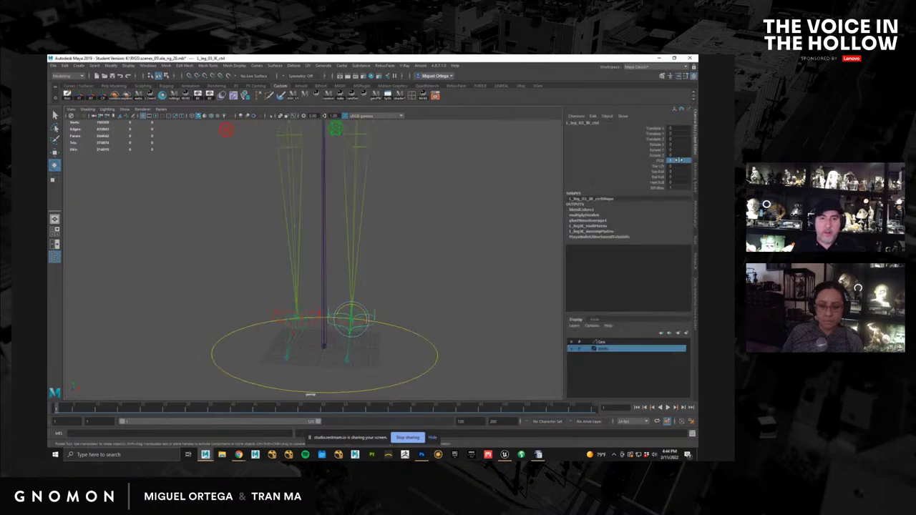
pyautogui.click(678, 160)
pyautogui.write('0')
pyautogui.press('Return')
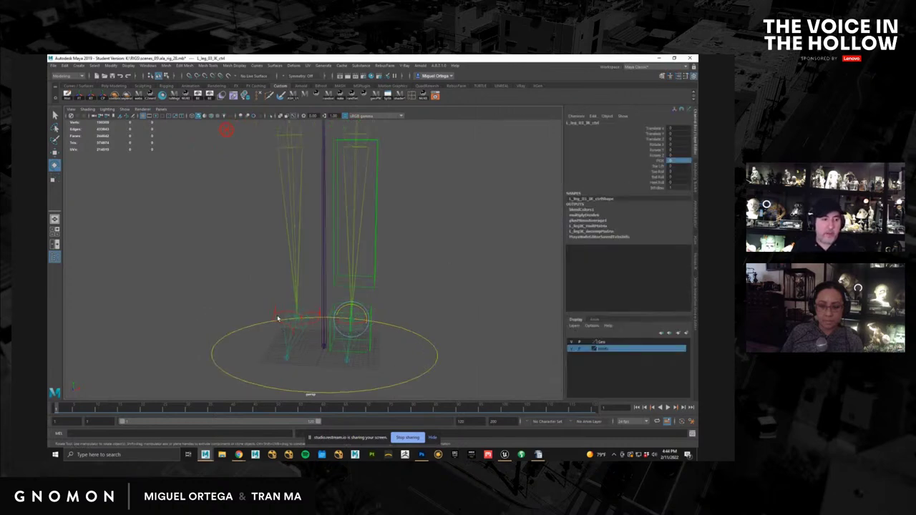
# Step: Switch the right leg to FK by setting the FKIK attribute of R_leg_03_IK_ctrl to 0
pyautogui.click(278, 317)
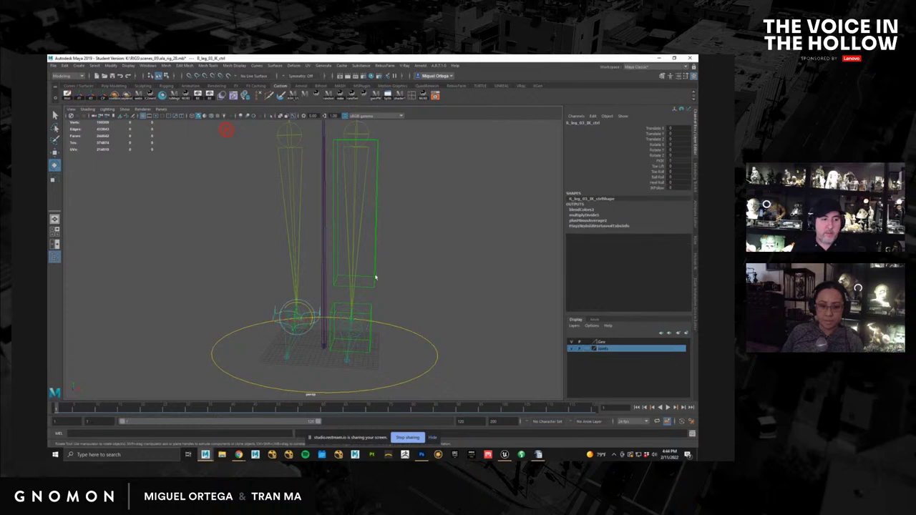
pyautogui.doubleClick(676, 160)
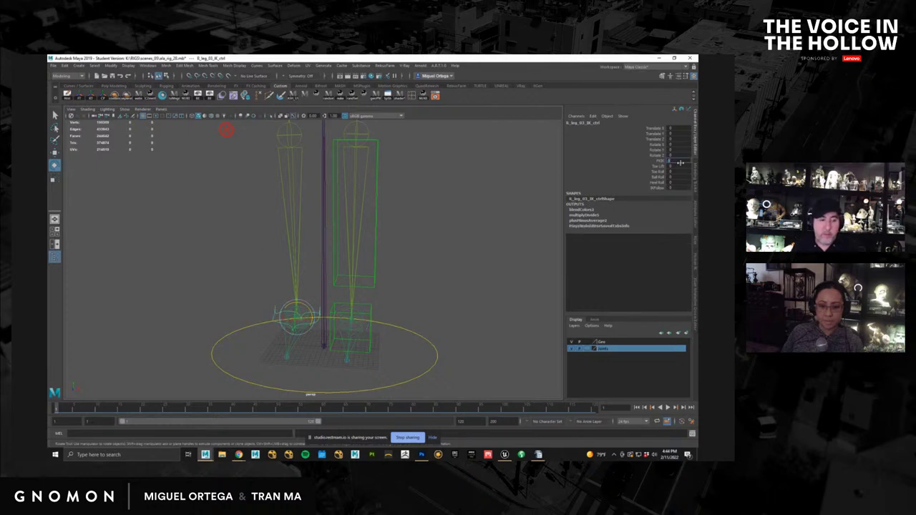
pyautogui.write('0')
pyautogui.press('Return')
pyautogui.click(476, 272)
# Step: Create a custom rig mapping for the Ala character in HumanIK and display its effector diagram
pyautogui.keyDown('alt'); pyautogui.moveTo(473, 330); pyautogui.dragTo(185, 267, button='right'); pyautogui.keyUp('alt')
pyautogui.keyDown('alt'); pyautogui.moveTo(331, 250); pyautogui.dragTo(282, 240, button='middle'); pyautogui.keyUp('alt')
pyautogui.click(692, 261)
pyautogui.keyDown('alt'); pyautogui.moveTo(405, 256); pyautogui.dragTo(429, 327, button='middle'); pyautogui.keyUp('alt')
pyautogui.keyDown('alt'); pyautogui.moveTo(429, 328); pyautogui.dragTo(394, 312, button='right'); pyautogui.keyUp('alt')
pyautogui.keyDown('alt'); pyautogui.moveTo(395, 311); pyautogui.dragTo(386, 312); pyautogui.keyUp('alt')
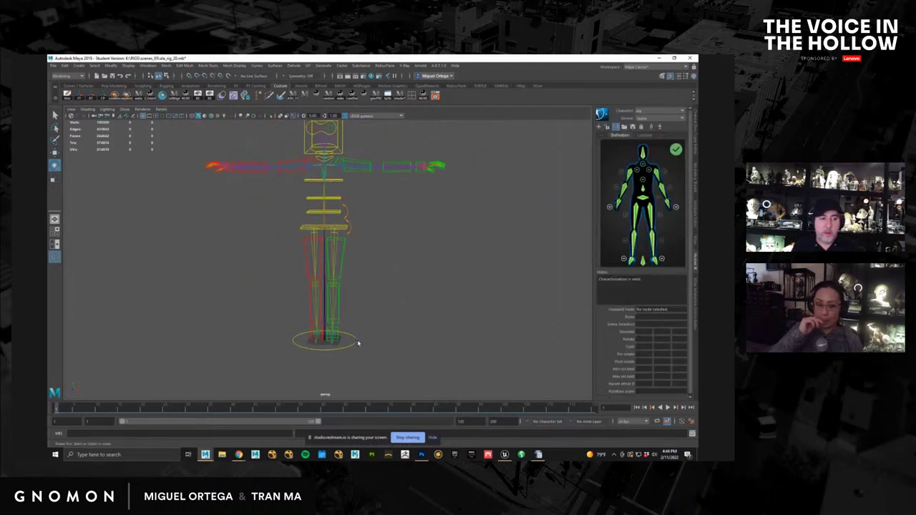
pyautogui.click(353, 341)
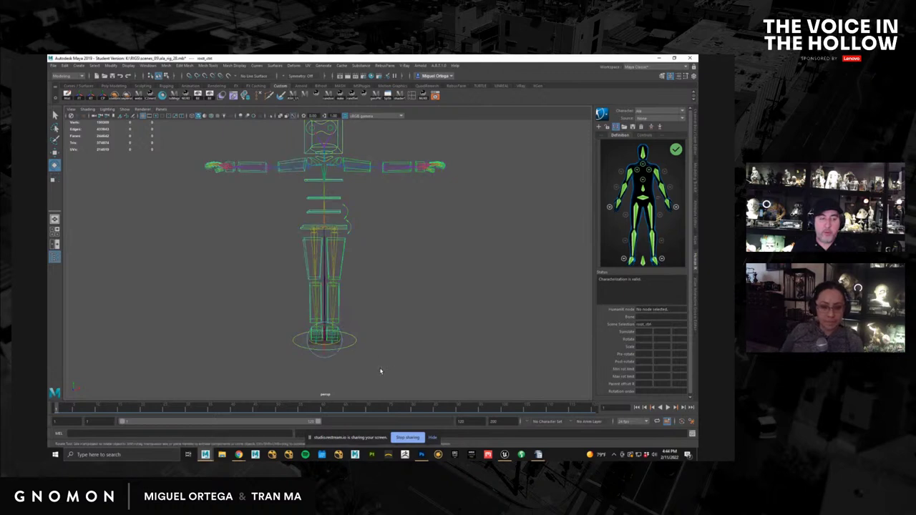
pyautogui.click(382, 336)
pyautogui.click(357, 342)
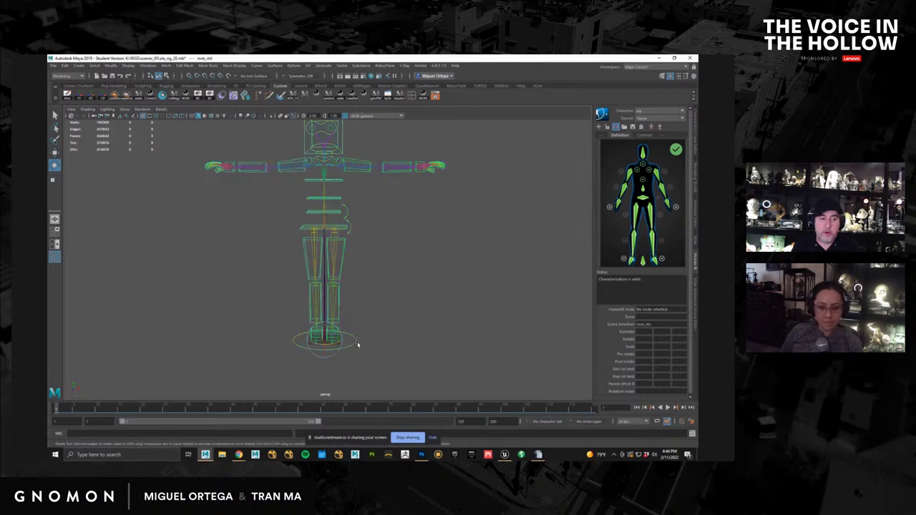
pyautogui.click(660, 127)
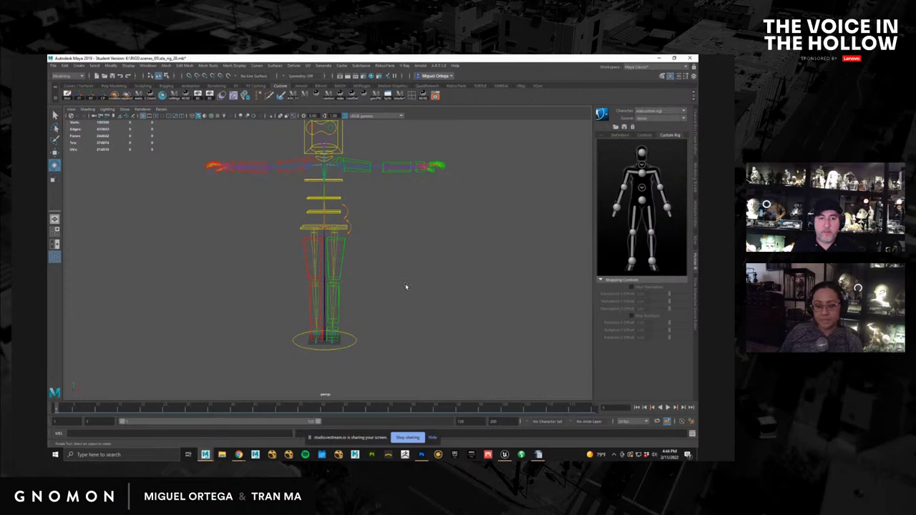
pyautogui.click(622, 136)
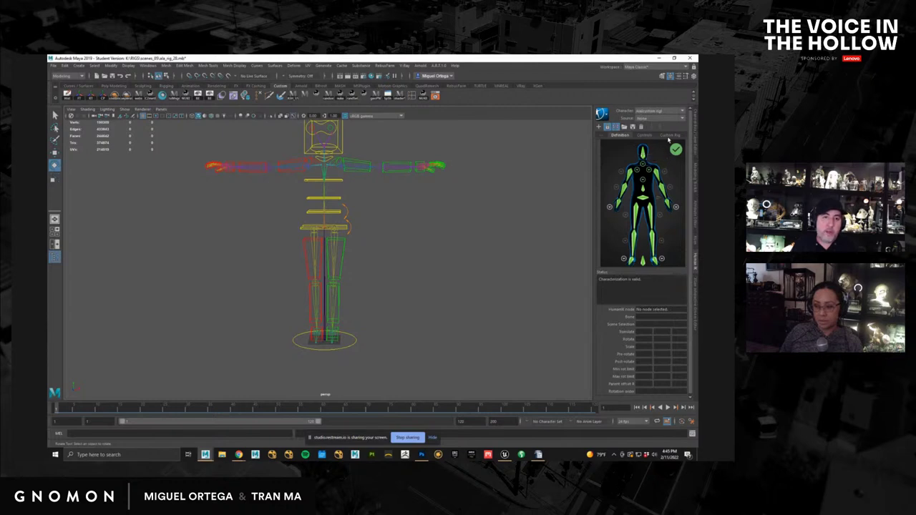
pyautogui.click(670, 136)
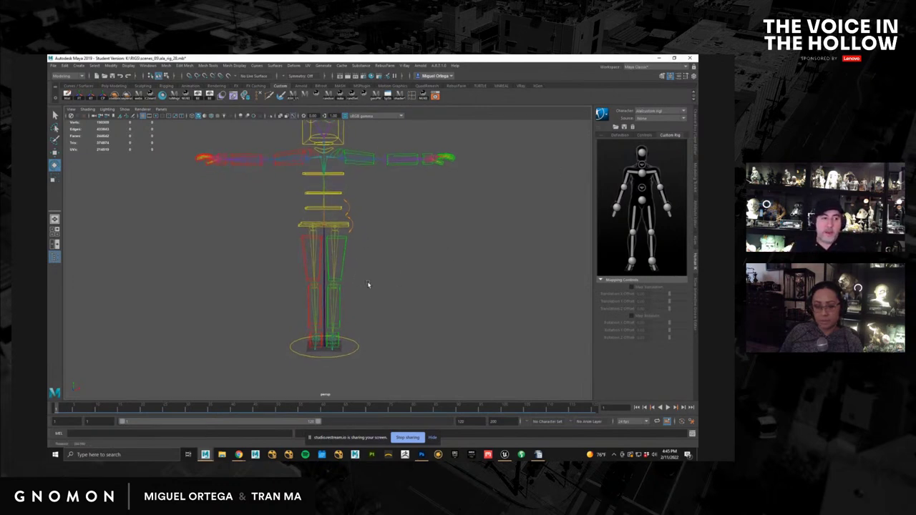
# Step: Assign L_leg_01_FK_ctrl and L_leg_02_FK_ctrl to the left thigh and left shin effectors of the custom rig
pyautogui.keyDown('alt'); pyautogui.moveTo(370, 252); pyautogui.dragTo(370, 274, button='right'); pyautogui.keyUp('alt')
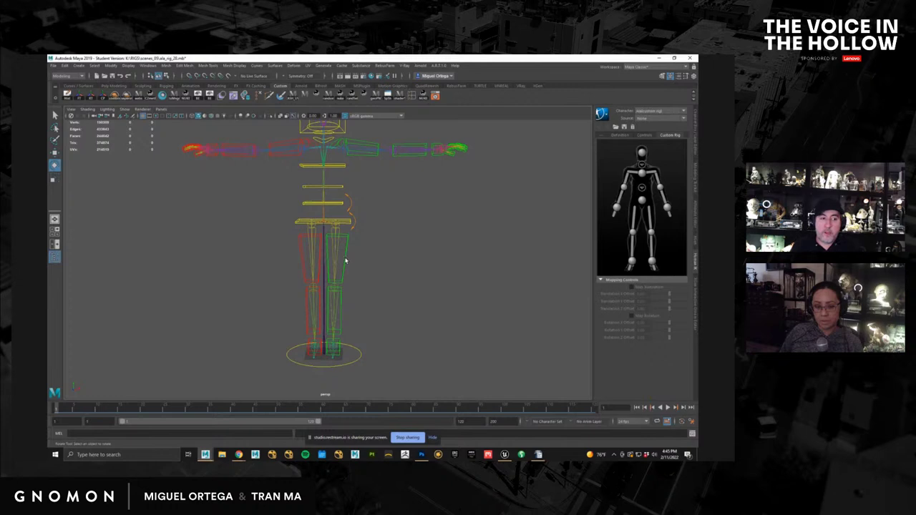
pyautogui.click(345, 261)
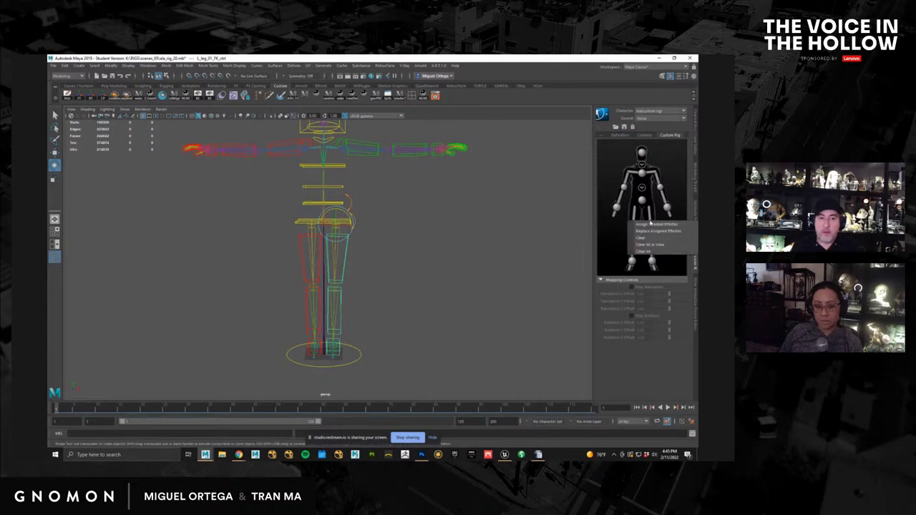
pyautogui.click(651, 226)
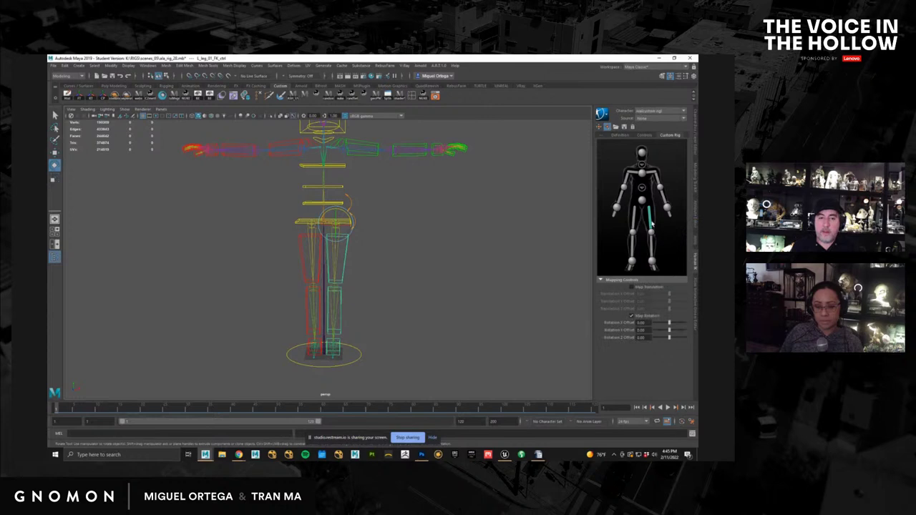
pyautogui.click(342, 321)
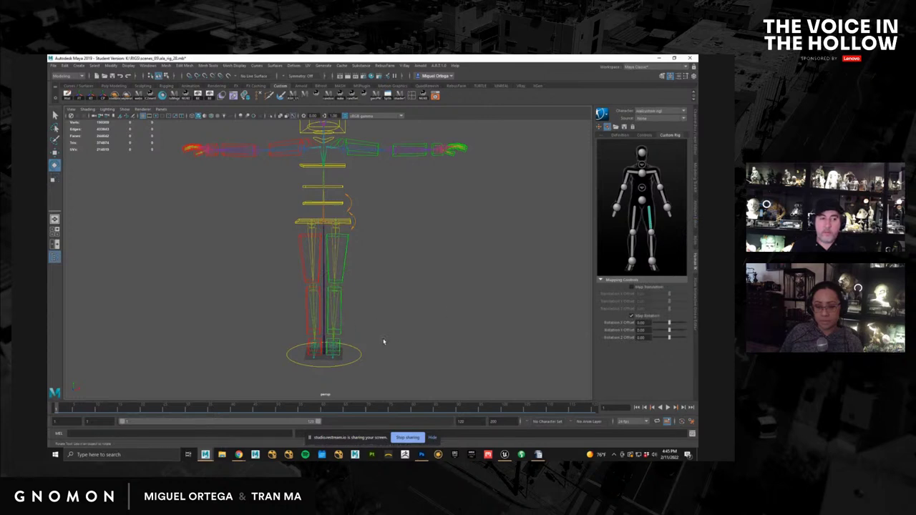
pyautogui.press('w')
pyautogui.click(341, 329)
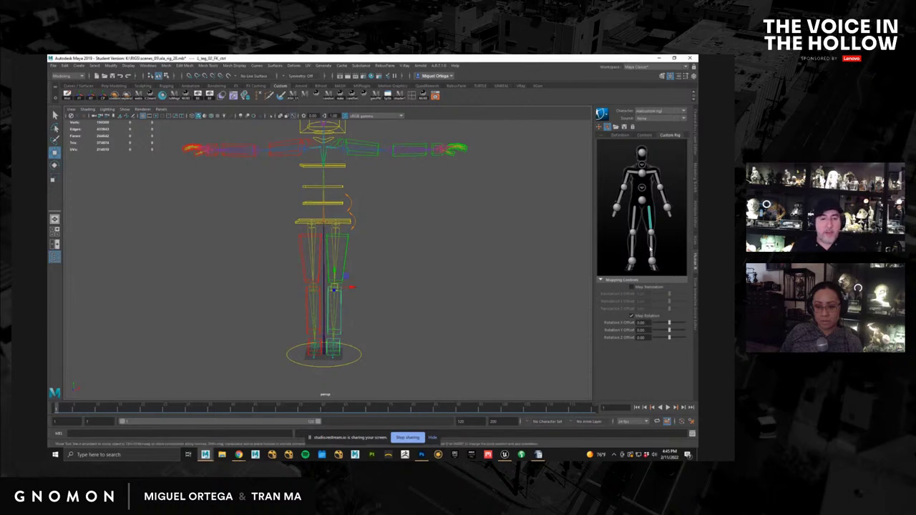
pyautogui.rightClick(651, 248)
pyautogui.click(661, 251)
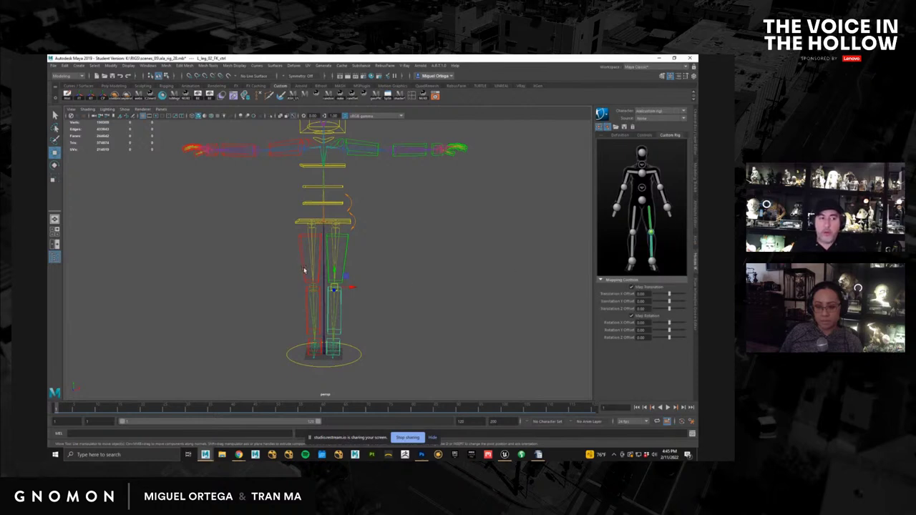
# Step: Assign R_leg_01_FK_ctrl and R_leg_02_FK_ctrl to the right thigh and right shin effectors of the custom rig
pyautogui.click(304, 270)
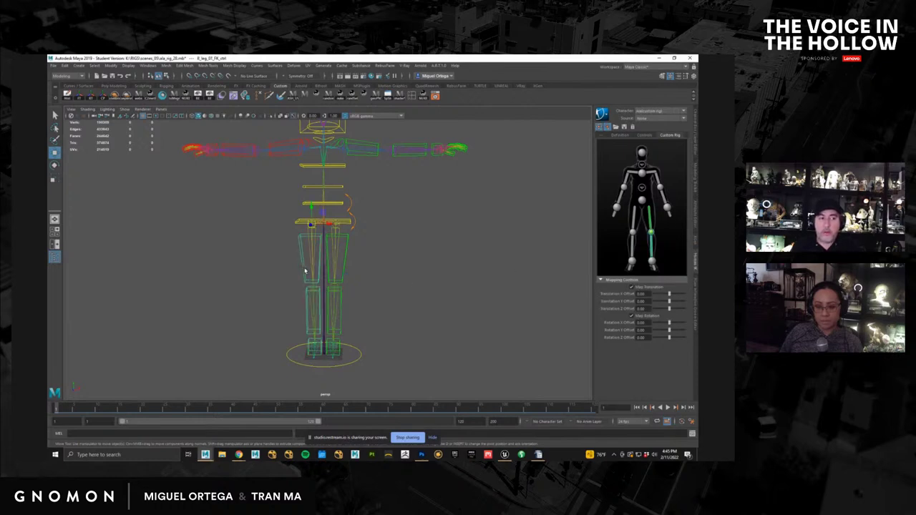
pyautogui.rightClick(633, 223)
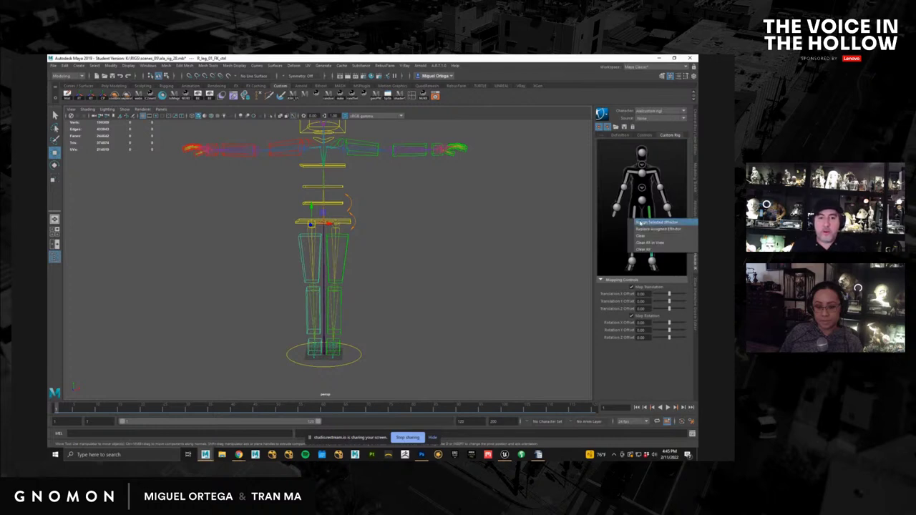
pyautogui.click(641, 223)
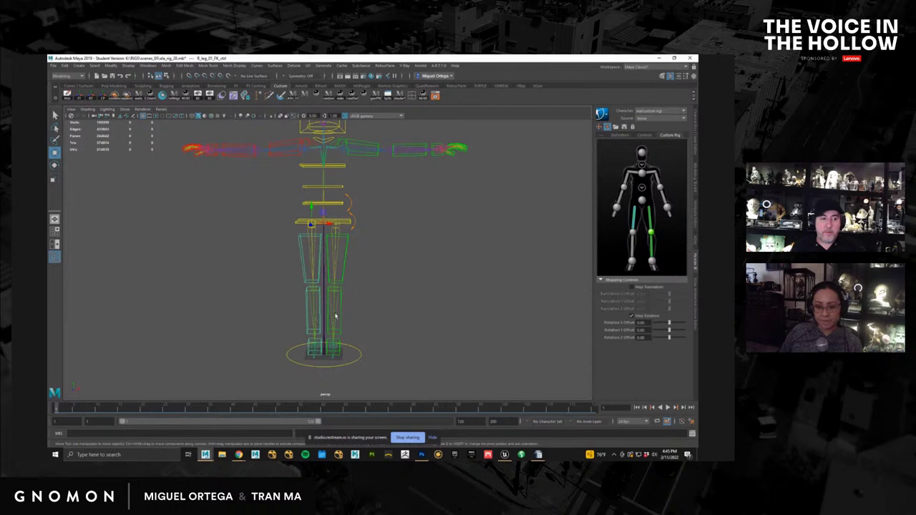
pyautogui.click(308, 324)
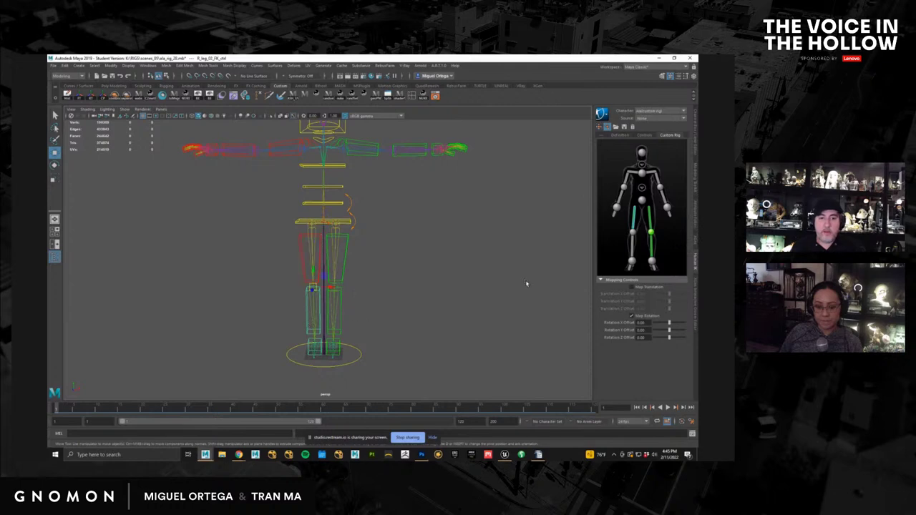
pyautogui.rightClick(633, 251)
pyautogui.click(647, 251)
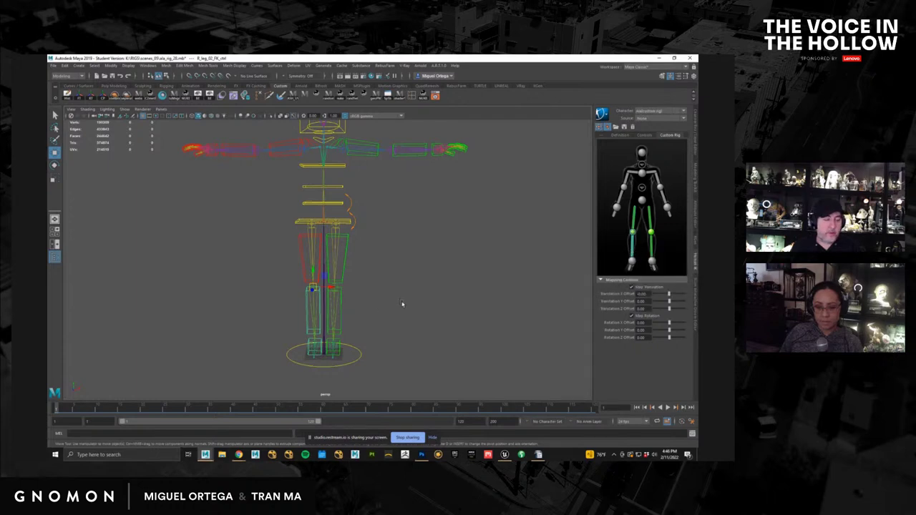
# Step: Assign L_leg_03_FK_ctrl and R_leg_03_FK_ctrl to the left and right ankle effectors of the custom rig
pyautogui.click(342, 344)
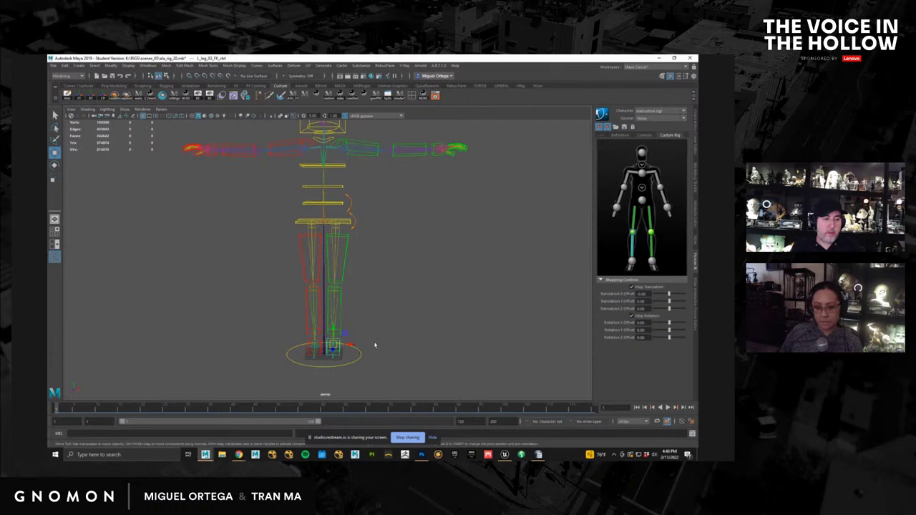
pyautogui.press('f')
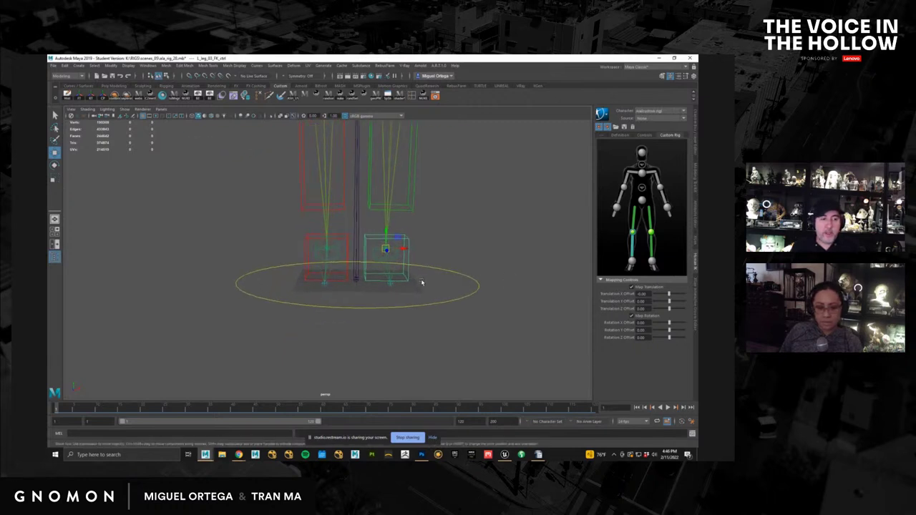
pyautogui.moveTo(402, 277); pyautogui.dragTo(426, 256)
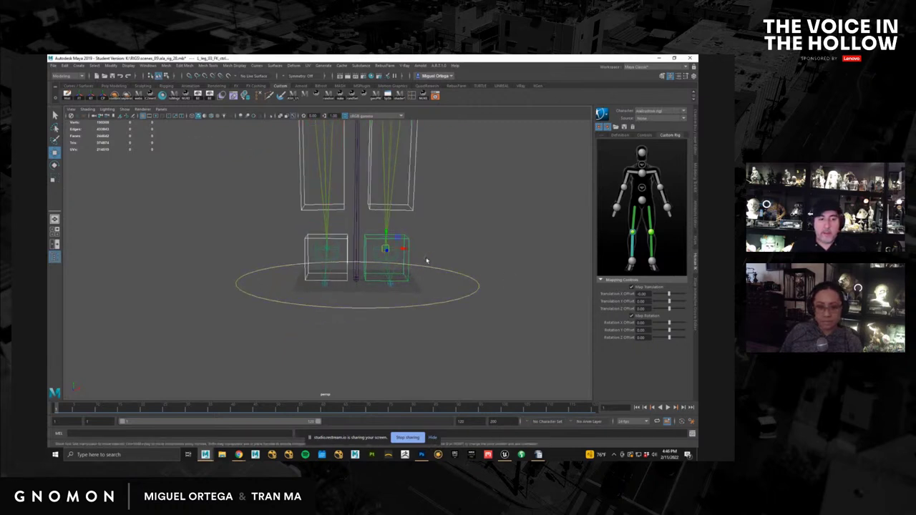
pyautogui.click(419, 258)
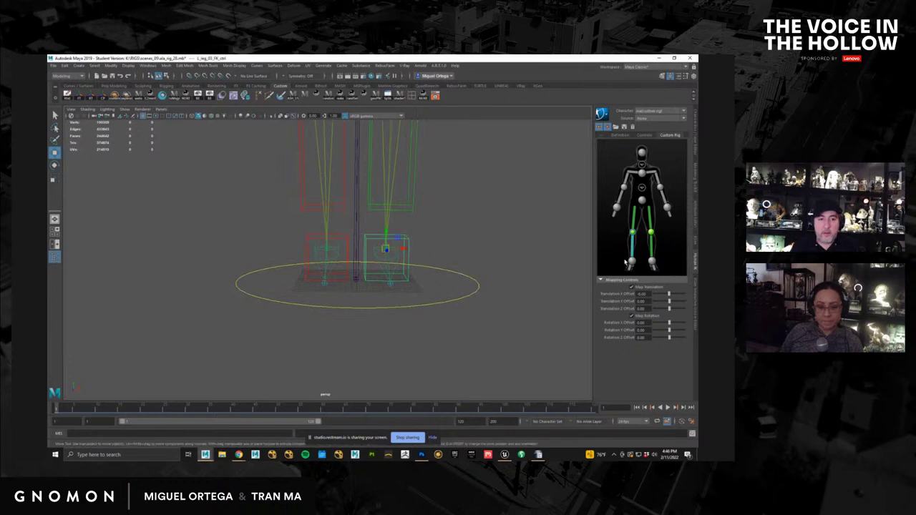
pyautogui.rightClick(651, 264)
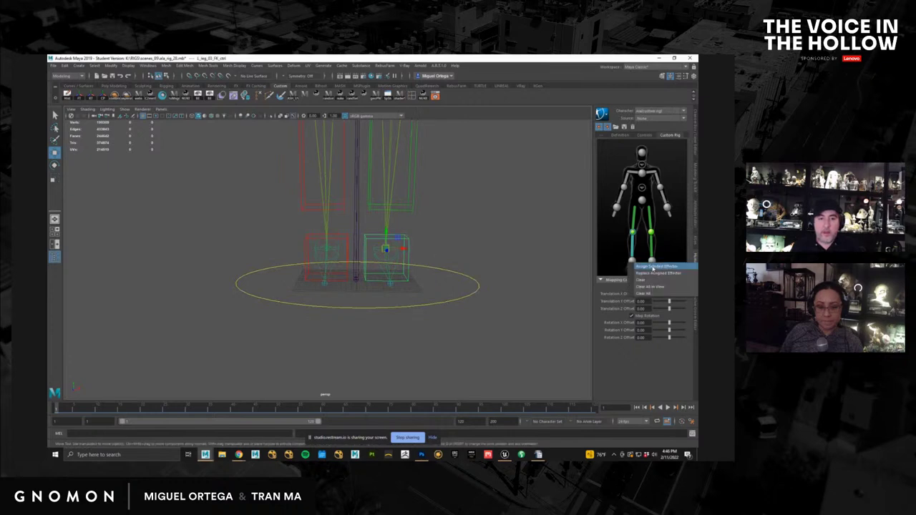
pyautogui.click(662, 266)
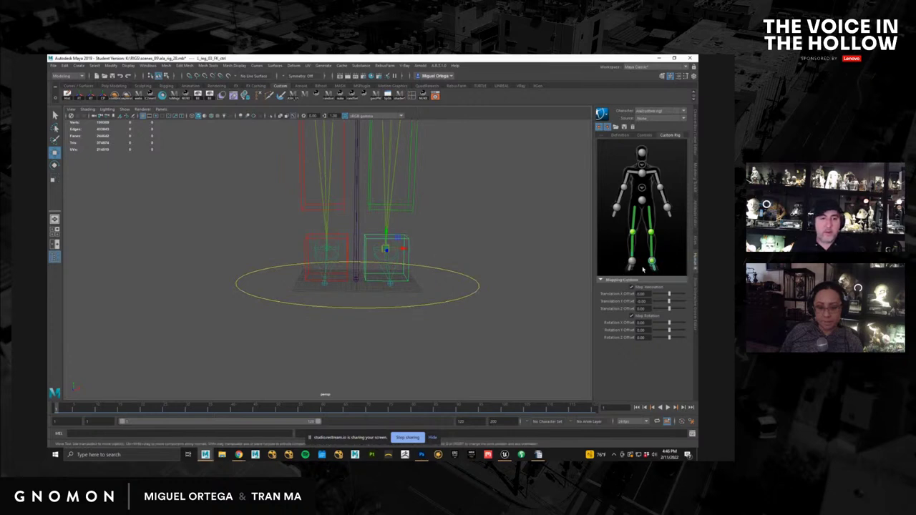
pyautogui.click(304, 252)
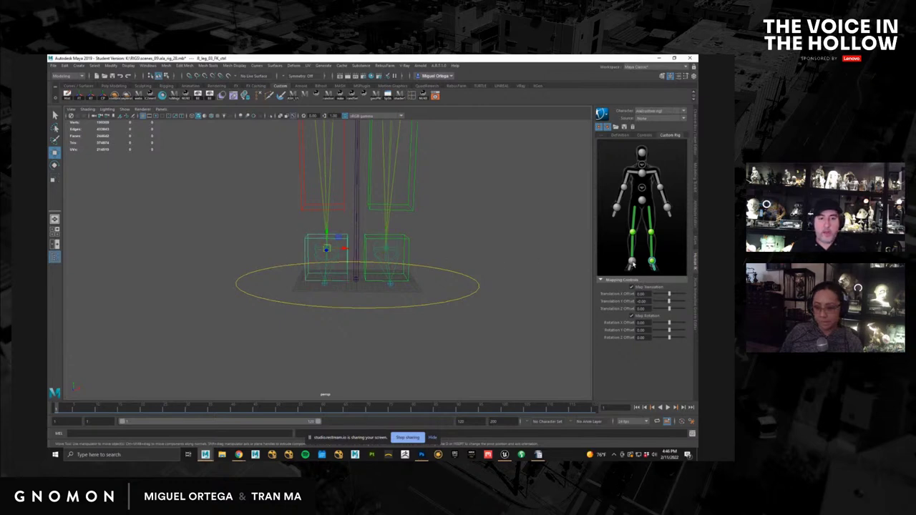
pyautogui.rightClick(638, 267)
pyautogui.click(638, 268)
# Step: Assign pelvis_ctrl to the hips effector of the custom rig
pyautogui.keyDown('alt'); pyautogui.moveTo(435, 286); pyautogui.dragTo(315, 214, button='right'); pyautogui.keyUp('alt')
pyautogui.keyDown('alt'); pyautogui.moveTo(341, 208); pyautogui.dragTo(343, 361, button='middle'); pyautogui.keyUp('alt')
pyautogui.keyDown('alt'); pyautogui.moveTo(344, 361); pyautogui.dragTo(364, 251); pyautogui.keyUp('alt')
pyautogui.click(382, 236)
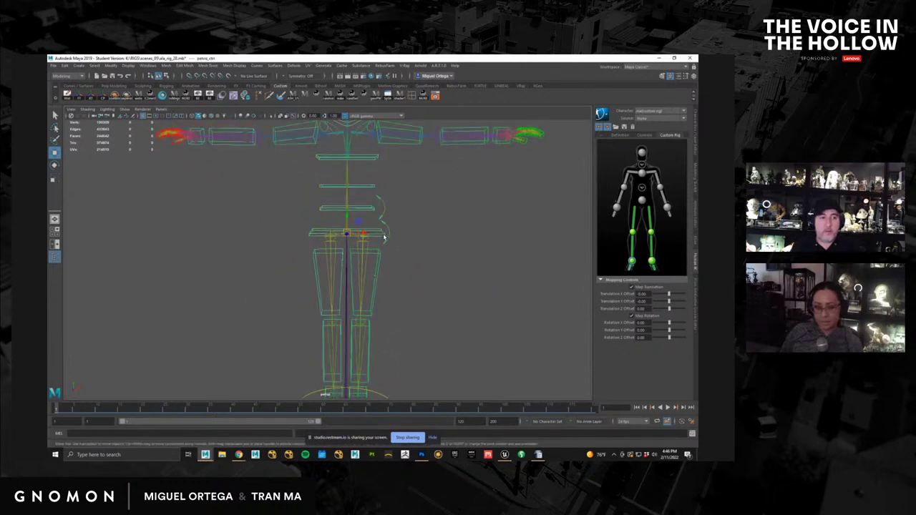
pyautogui.rightClick(636, 203)
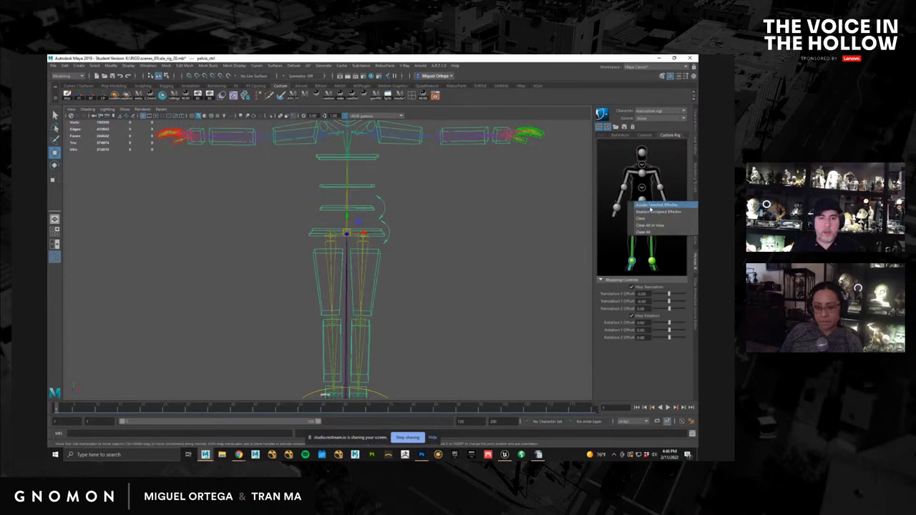
pyautogui.click(650, 208)
pyautogui.scroll(-3, 447, 258)
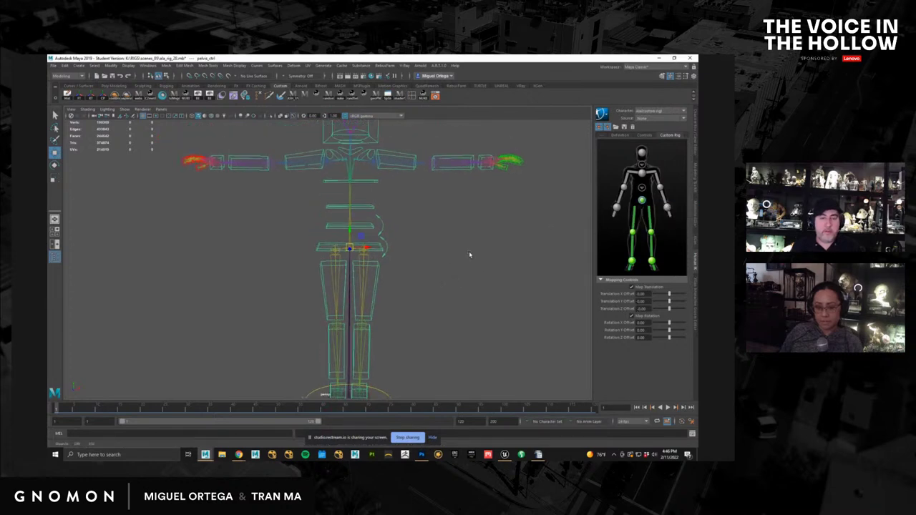
# Step: Assign spine_01_ctrl to the lowest spine effector in the detailed spine diagram of the custom rig
pyautogui.click(643, 188)
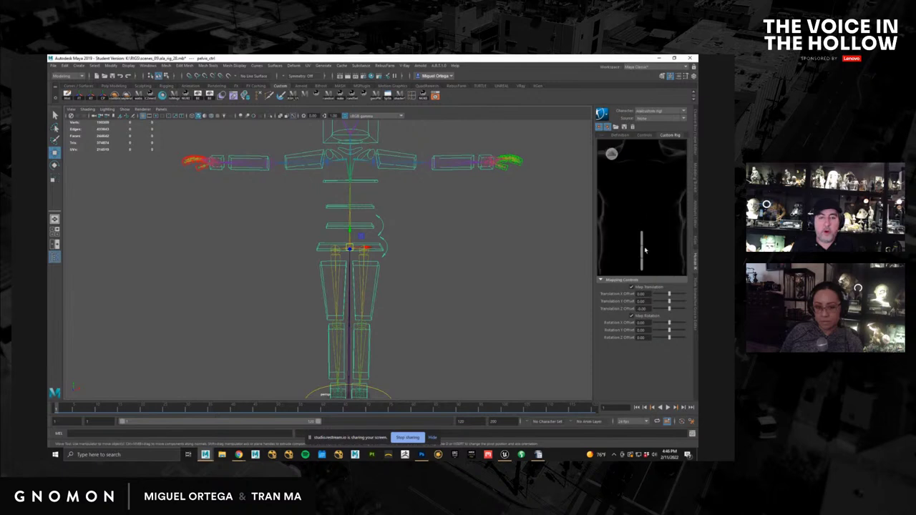
pyautogui.click(643, 270)
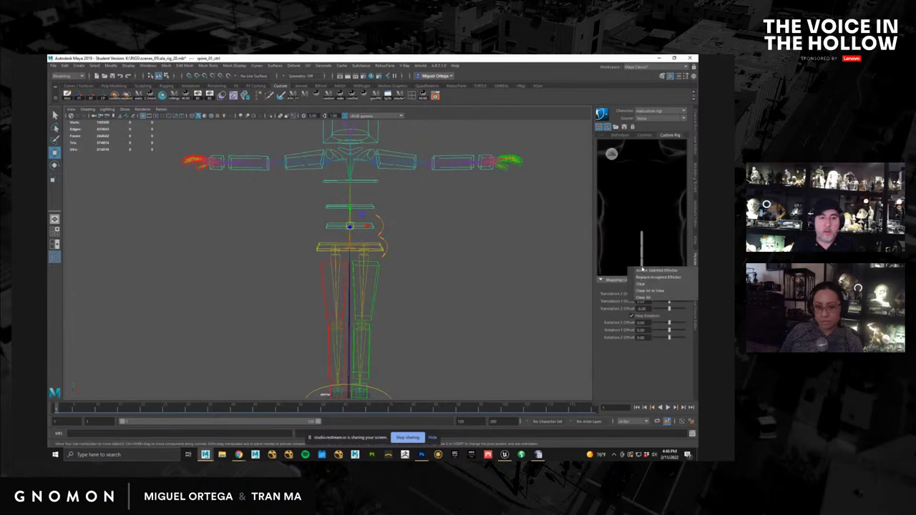
pyautogui.click(646, 272)
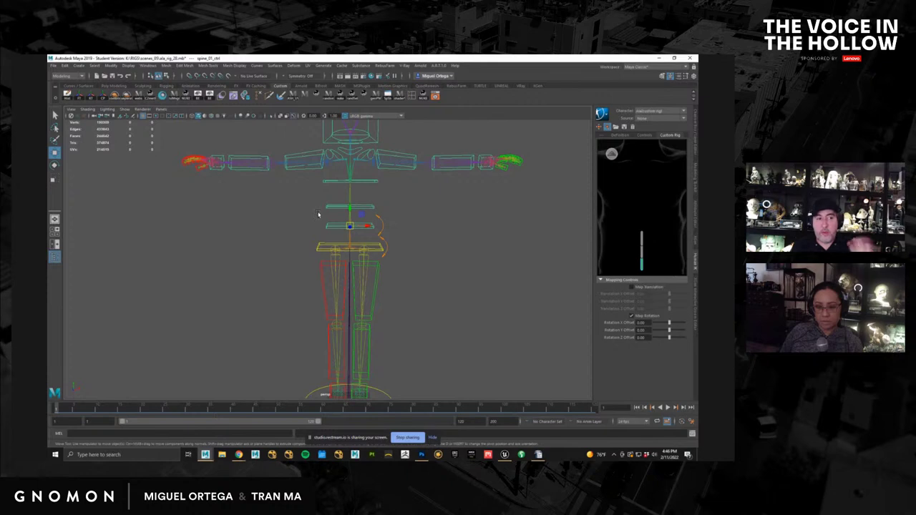
pyautogui.click(294, 224)
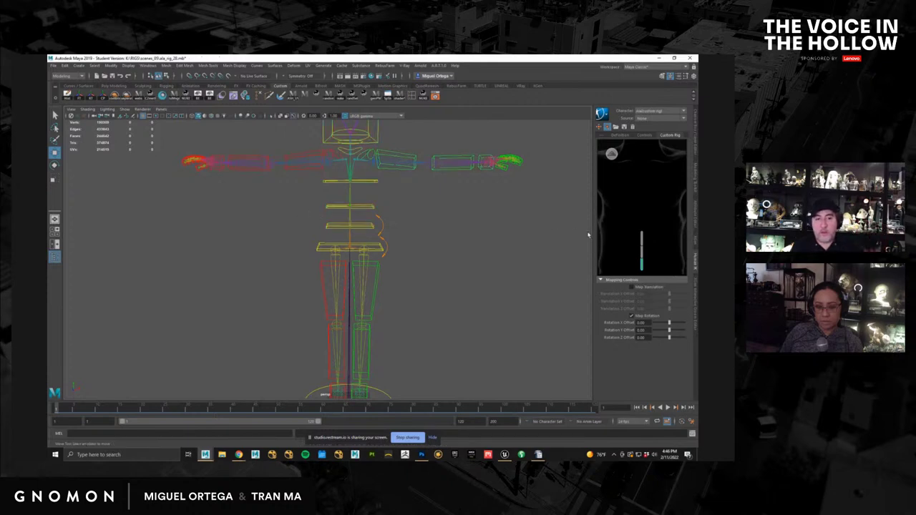
pyautogui.click(641, 265)
pyautogui.click(492, 223)
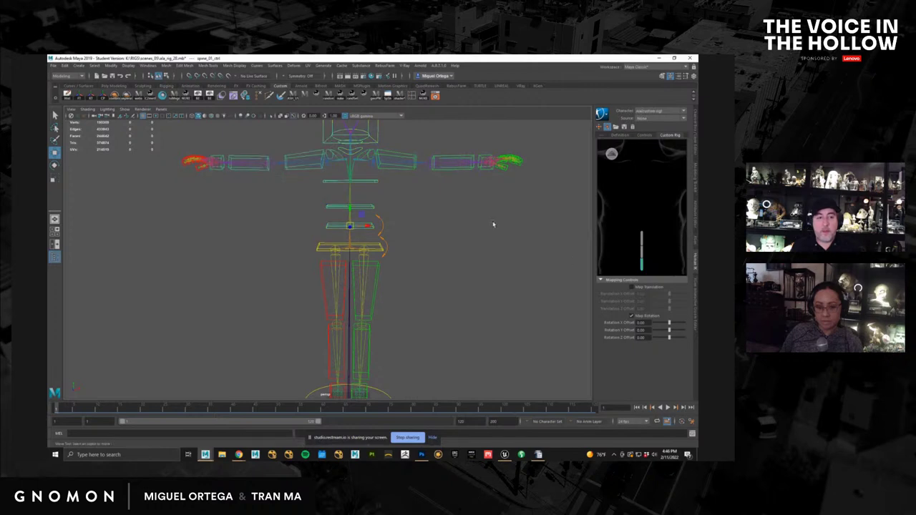
# Step: Assign spine_03_ctrl to the chest effector of the full-body diagram
pyautogui.moveTo(314, 213); pyautogui.dragTo(336, 205)
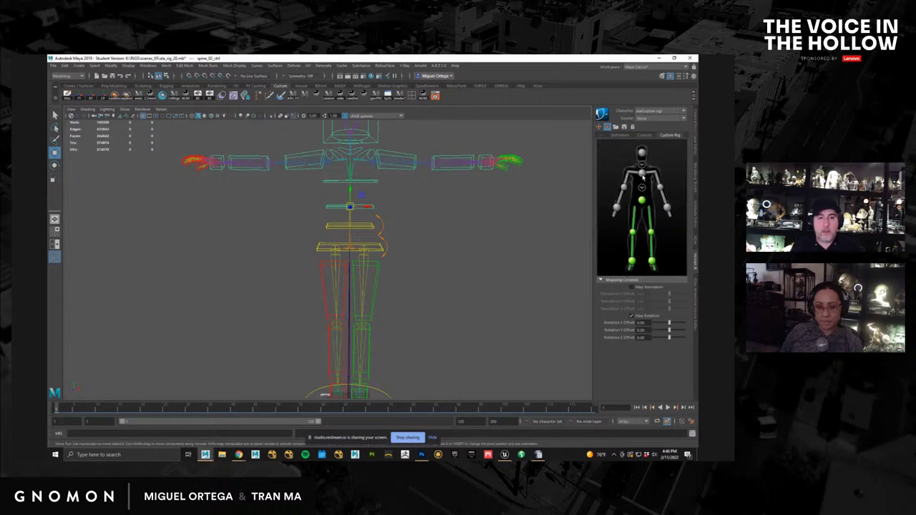
pyautogui.click(643, 175)
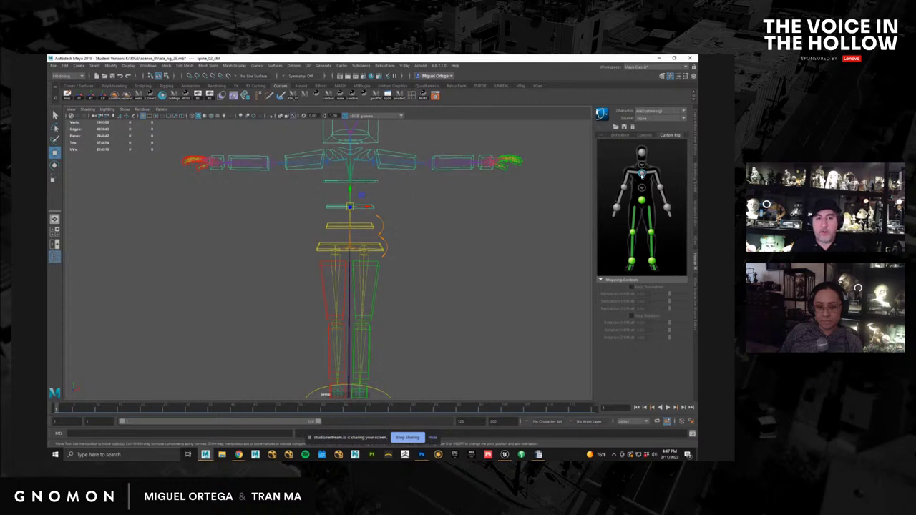
pyautogui.click(505, 204)
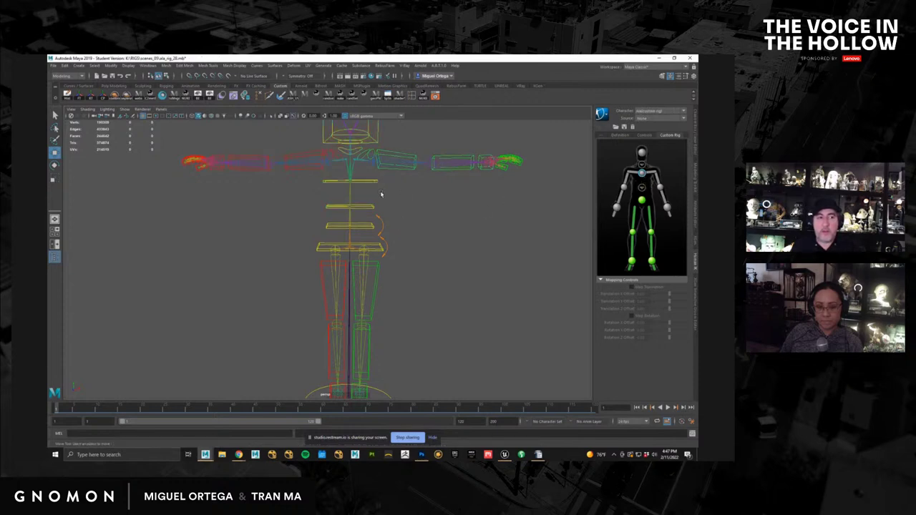
pyautogui.click(363, 181)
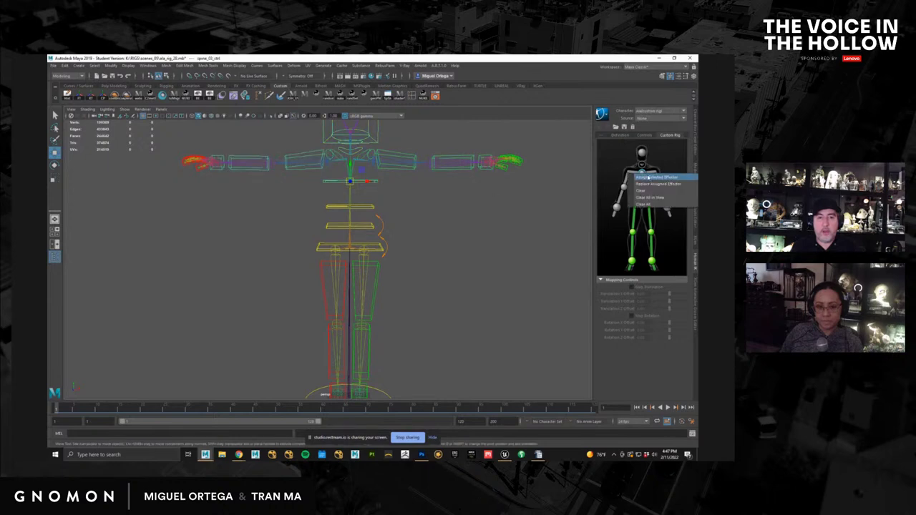
pyautogui.click(642, 173)
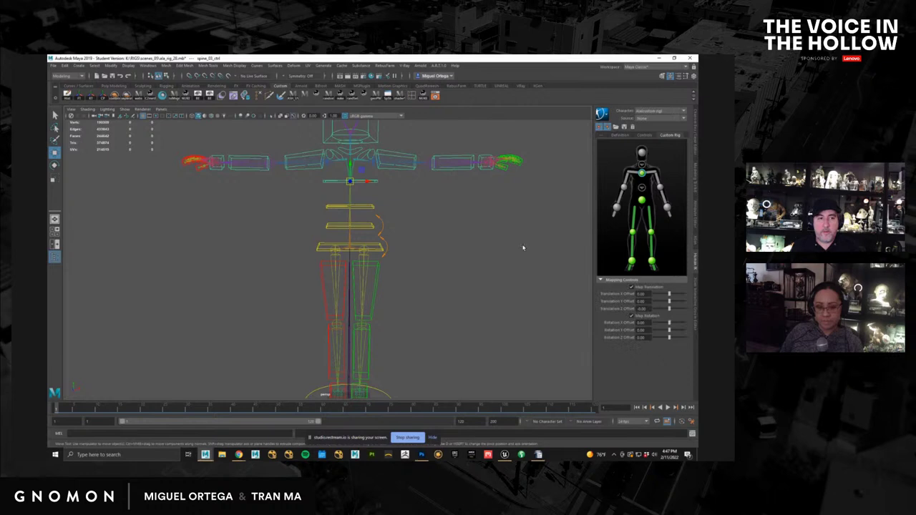
# Step: Assign L_arm_01_FK_ctrl to the left arm effector of the custom rig
pyautogui.click(460, 225)
pyautogui.keyDown('alt'); pyautogui.moveTo(460, 225); pyautogui.dragTo(417, 308, button='middle'); pyautogui.keyUp('alt')
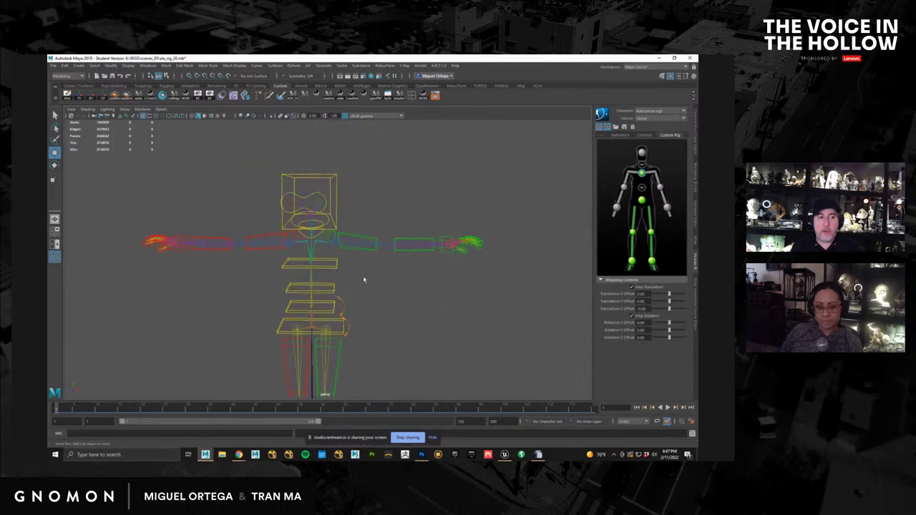
pyautogui.keyDown('alt'); pyautogui.moveTo(364, 279); pyautogui.dragTo(483, 280, button='right'); pyautogui.keyUp('alt')
pyautogui.keyDown('alt'); pyautogui.moveTo(483, 280); pyautogui.dragTo(403, 251); pyautogui.keyUp('alt')
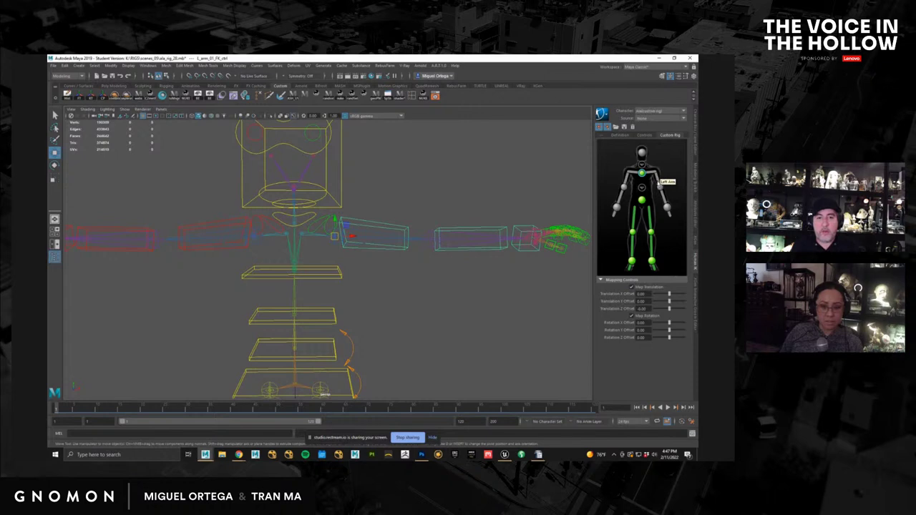
pyautogui.rightClick(657, 178)
pyautogui.click(662, 186)
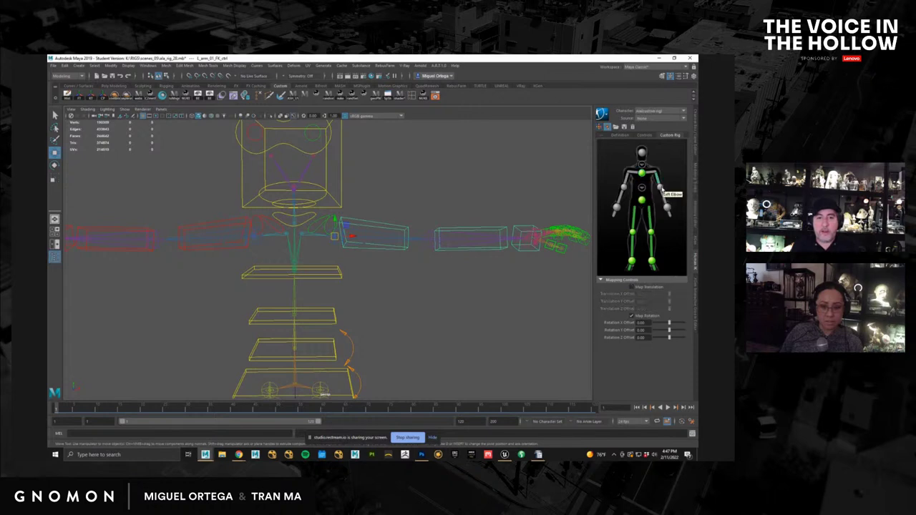
# Step: Assign L_arm_02_FK_ctrl and L_arm_03_FK_ctrl to the left forearm and left wrist effectors of the custom rig
pyautogui.click(476, 251)
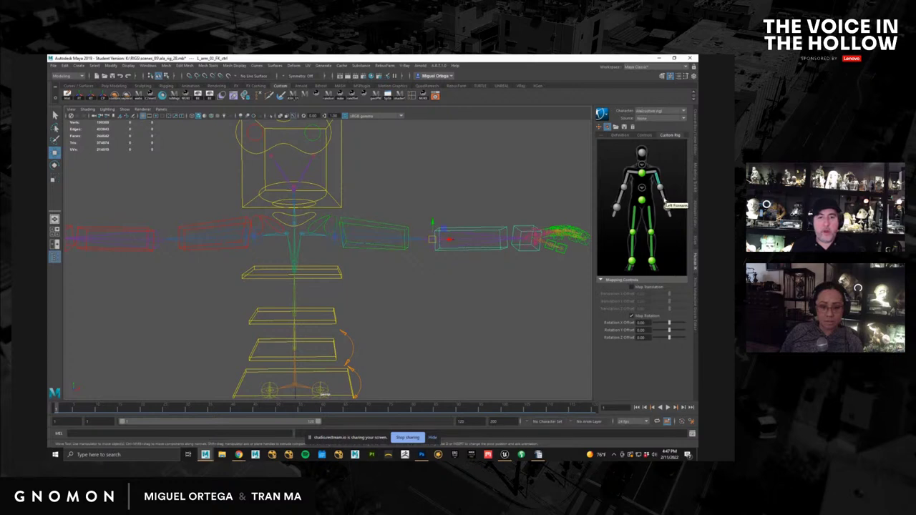
pyautogui.rightClick(664, 204)
pyautogui.click(655, 219)
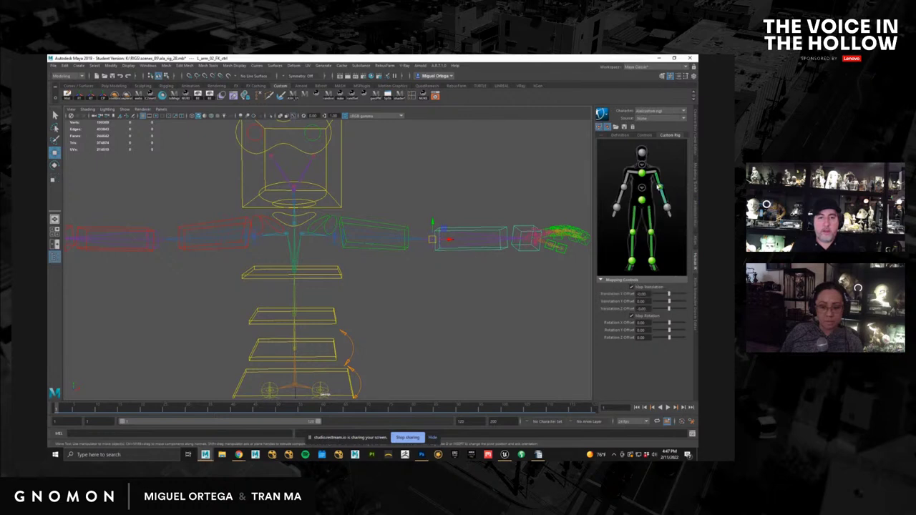
pyautogui.click(659, 183)
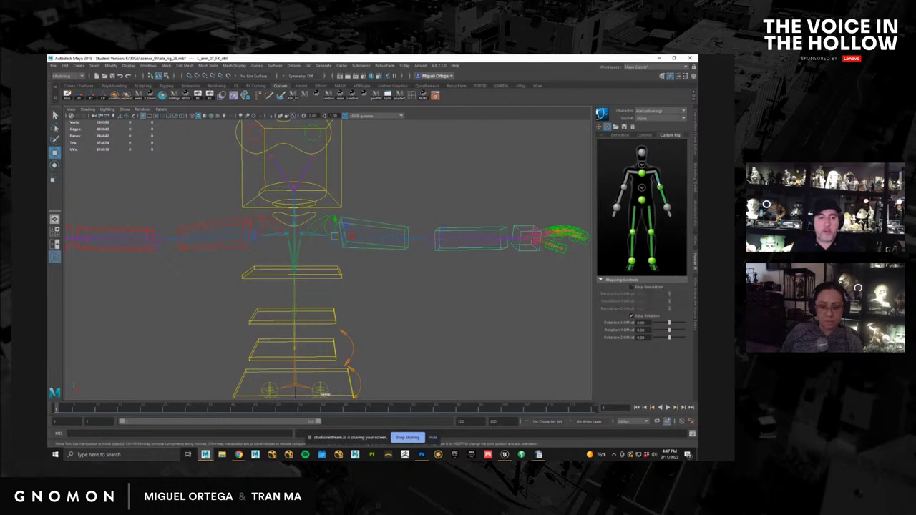
pyautogui.hotkey('shift', 'z')
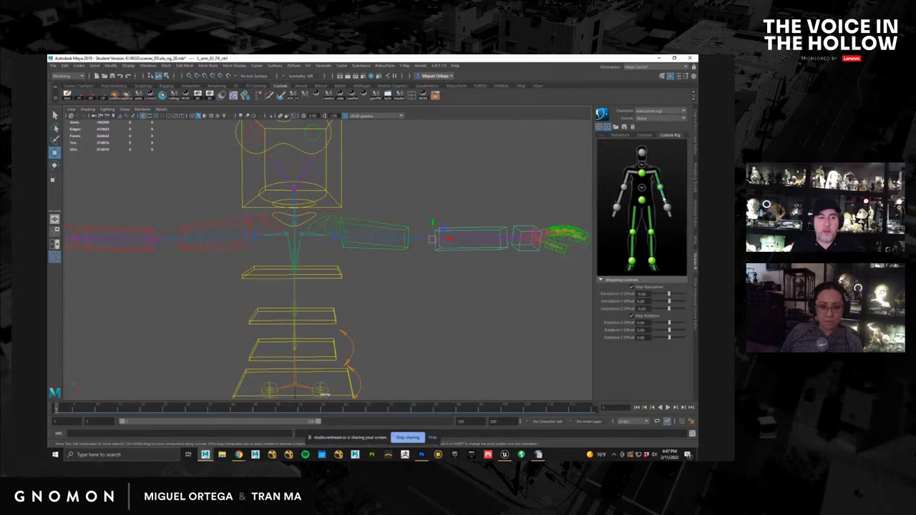
pyautogui.click(532, 250)
pyautogui.click(666, 209)
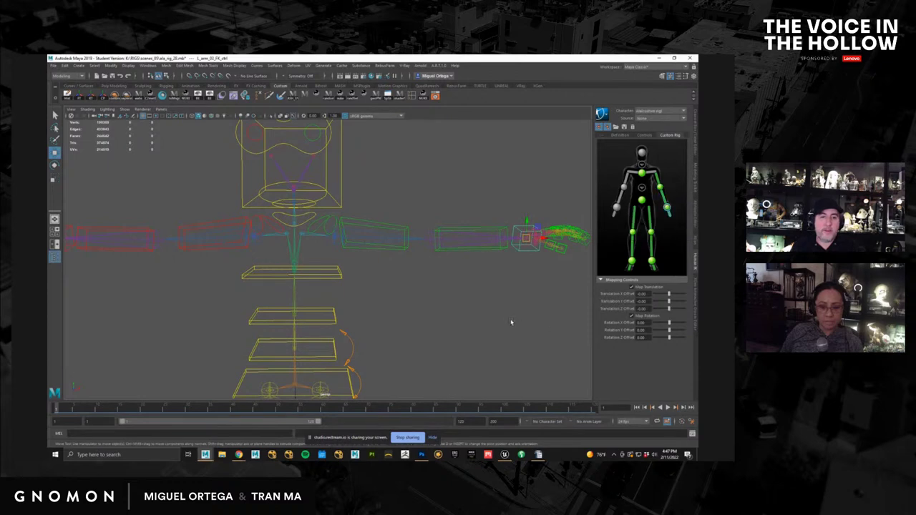
# Step: Assign R_arm_01_FK_ctrl to the right arm effector of the custom rig
pyautogui.keyDown('alt'); pyautogui.moveTo(204, 311); pyautogui.dragTo(317, 303, button='middle'); pyautogui.keyUp('alt')
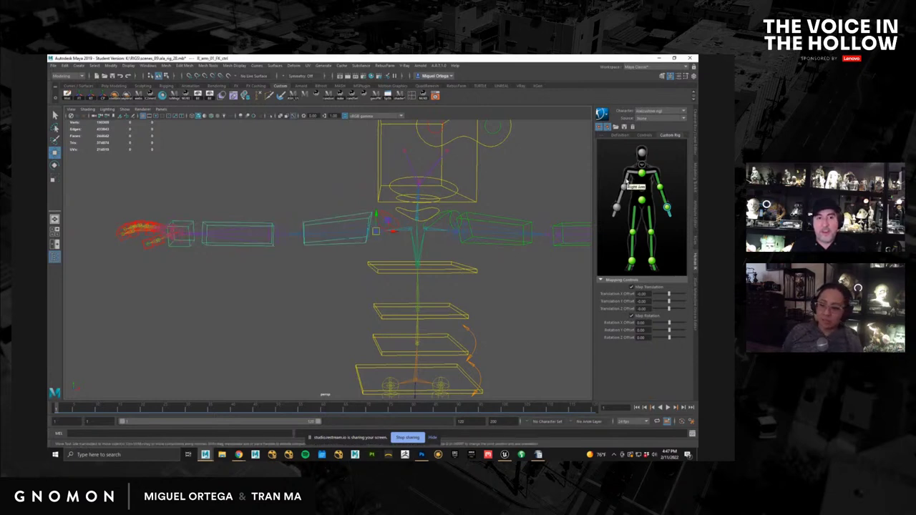
pyautogui.rightClick(629, 183)
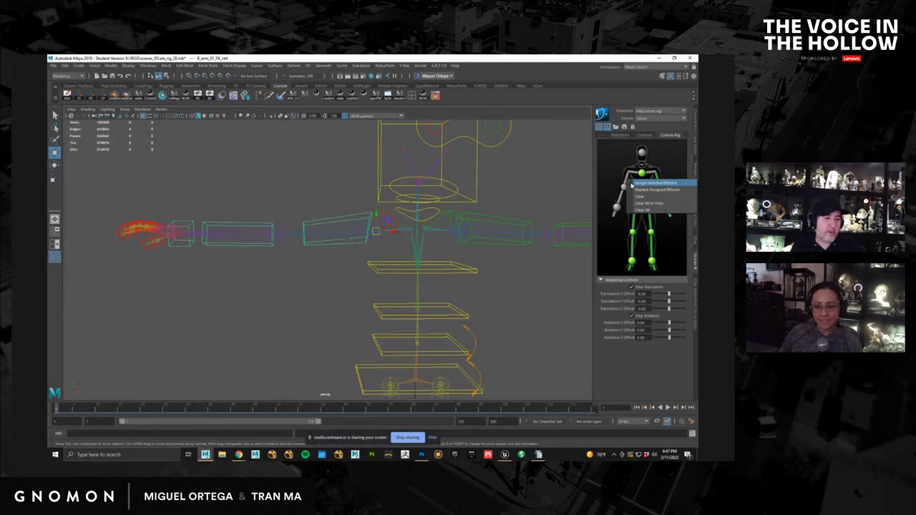
pyautogui.click(643, 184)
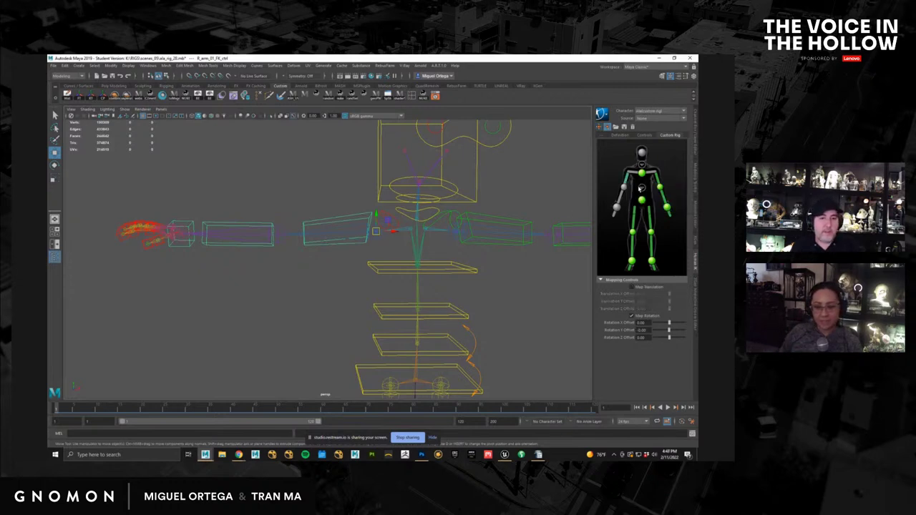
# Step: Assign R_arm_02_FK_ctrl and R_arm_03_FK_ctrl to the right forearm and right wrist effectors of the custom rig
pyautogui.click(261, 226)
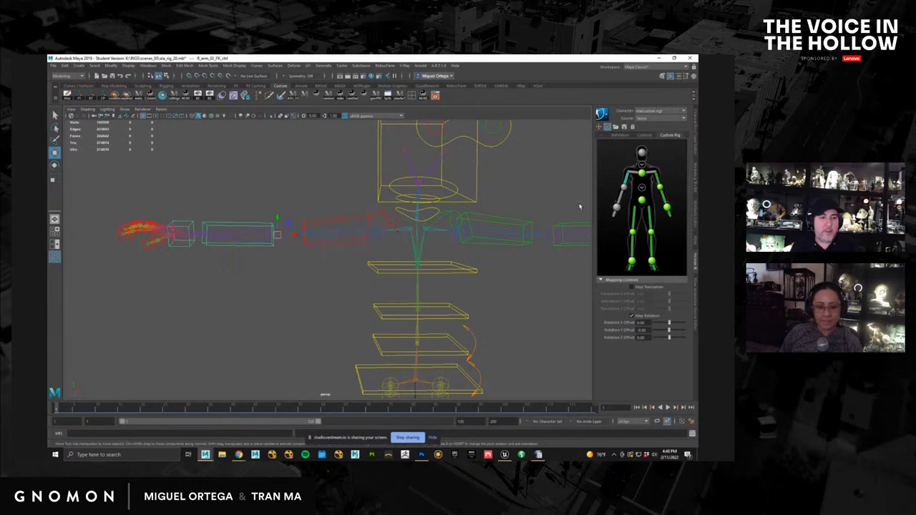
pyautogui.rightClick(623, 202)
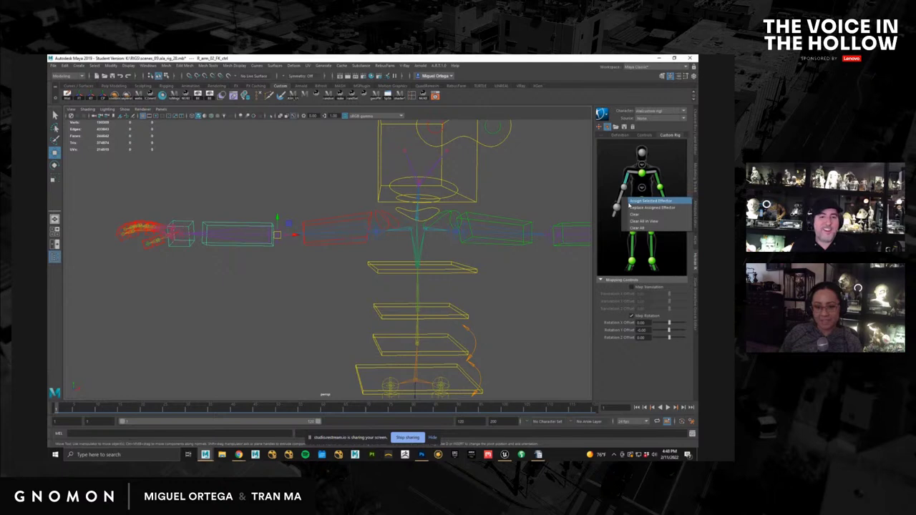
pyautogui.click(637, 201)
pyautogui.click(198, 263)
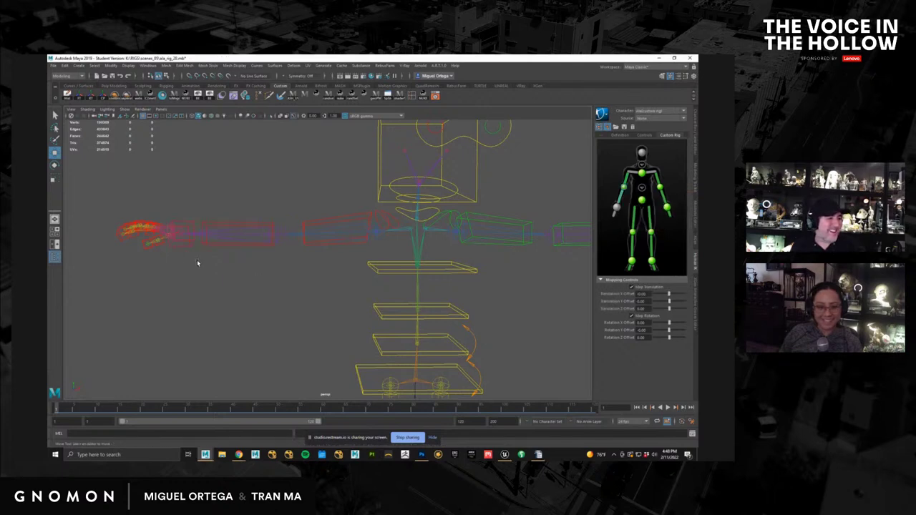
pyautogui.click(183, 234)
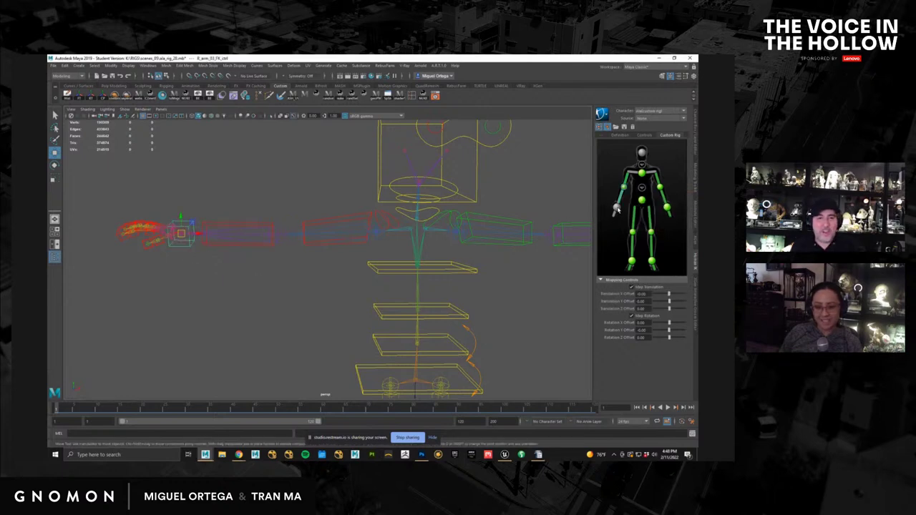
# Step: Assign clavicle_l_ctrl and clavicle_r_ctrl to the left and right collar effectors of the custom rig
pyautogui.keyDown('alt'); pyautogui.moveTo(454, 245); pyautogui.dragTo(351, 239, button='middle'); pyautogui.keyUp('alt')
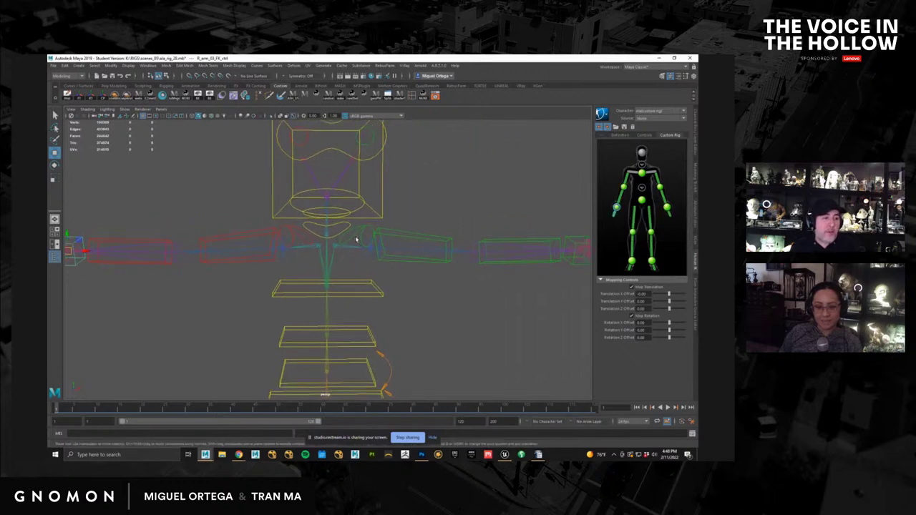
pyautogui.click(365, 230)
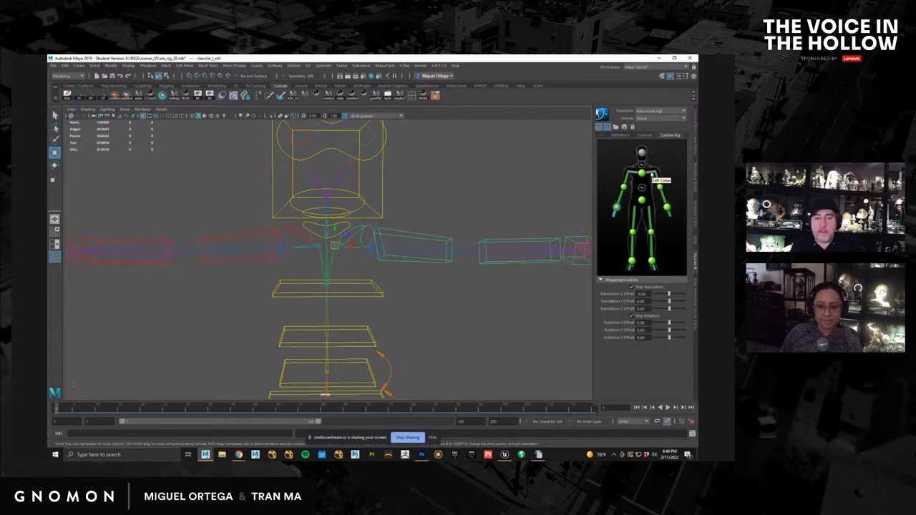
pyautogui.click(650, 175)
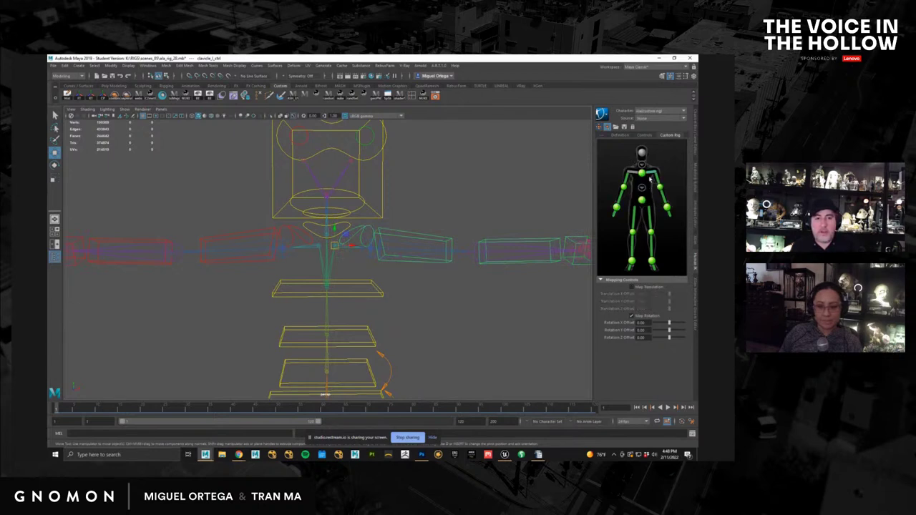
pyautogui.click(293, 230)
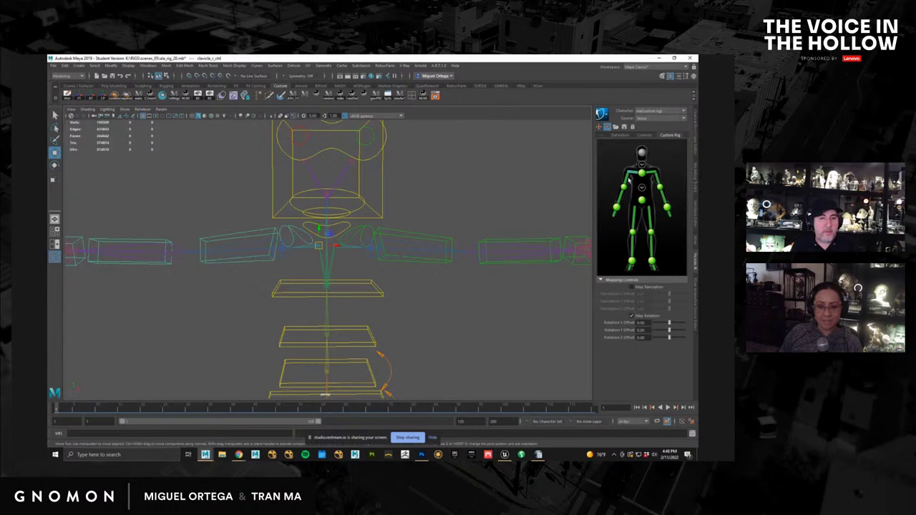
# Step: Assign neck_01_ctrl to the lower neck effector of the custom rig
pyautogui.click(642, 188)
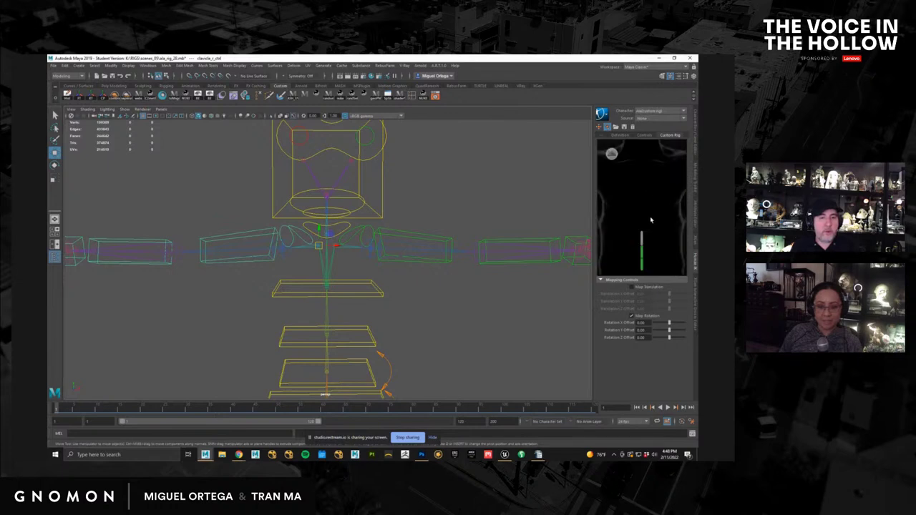
pyautogui.click(611, 155)
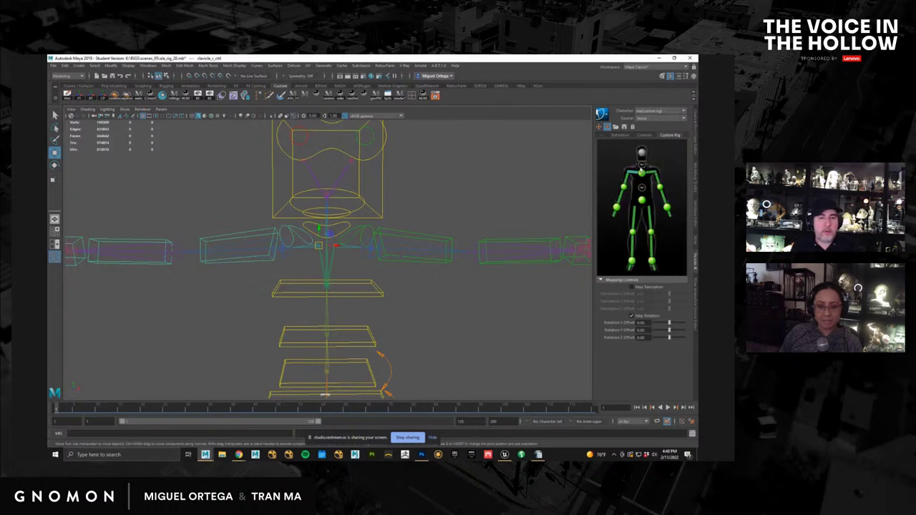
pyautogui.click(642, 165)
pyautogui.keyDown('alt'); pyautogui.moveTo(361, 245); pyautogui.dragTo(379, 260); pyautogui.keyUp('alt')
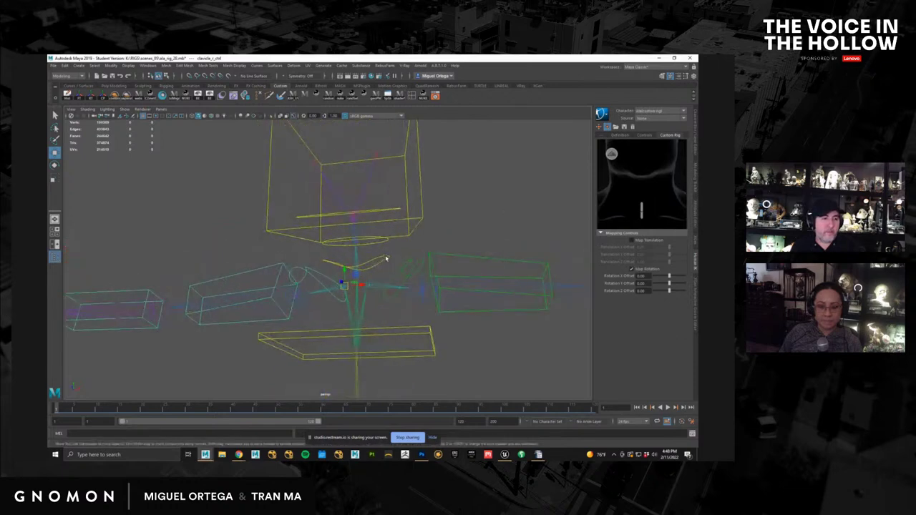
pyautogui.click(386, 258)
pyautogui.rightClick(642, 217)
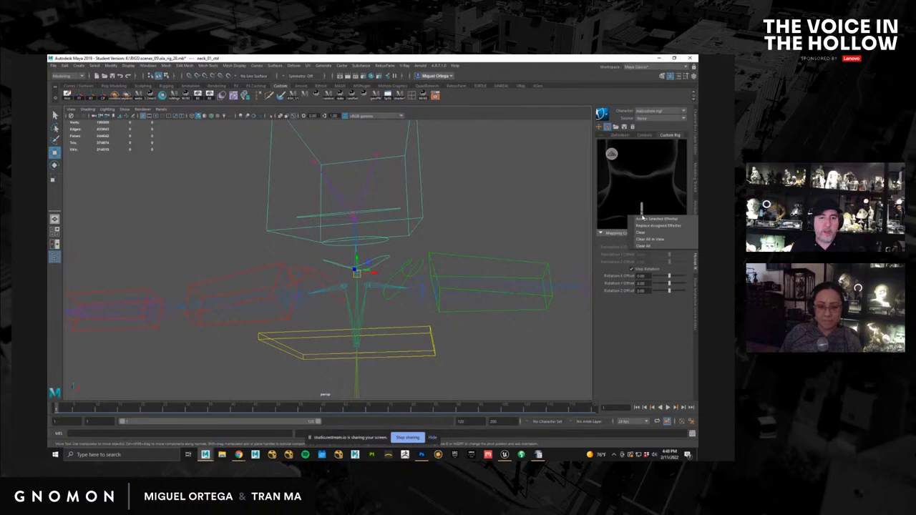
pyautogui.click(655, 219)
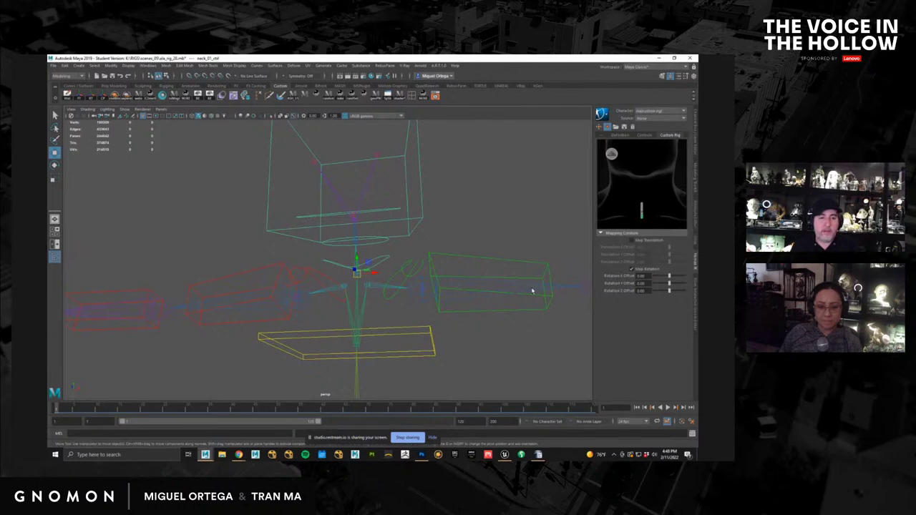
# Step: Assign neck_02_ctrl to the second neck effector and return to the full-body view of the custom rig
pyautogui.keyDown('alt'); pyautogui.moveTo(394, 274); pyautogui.dragTo(407, 282); pyautogui.keyUp('alt')
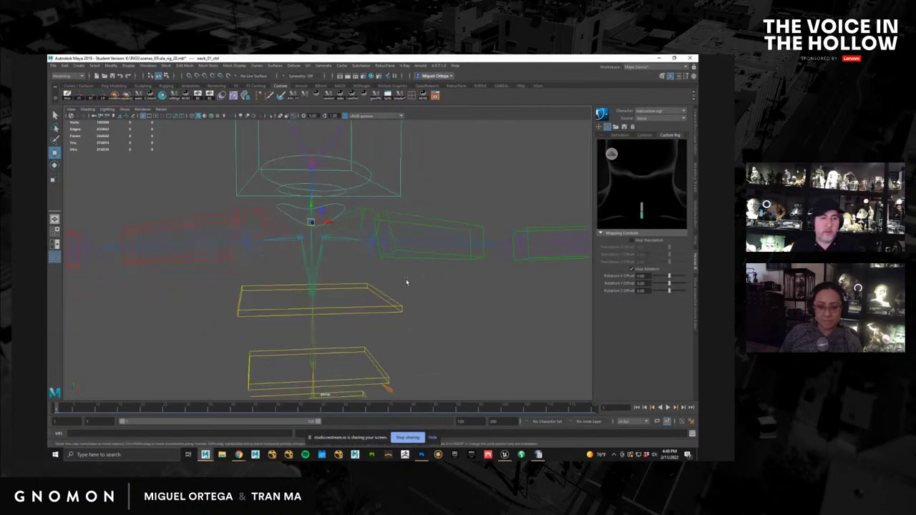
pyautogui.keyDown('alt'); pyautogui.moveTo(339, 212); pyautogui.dragTo(370, 226); pyautogui.keyUp('alt')
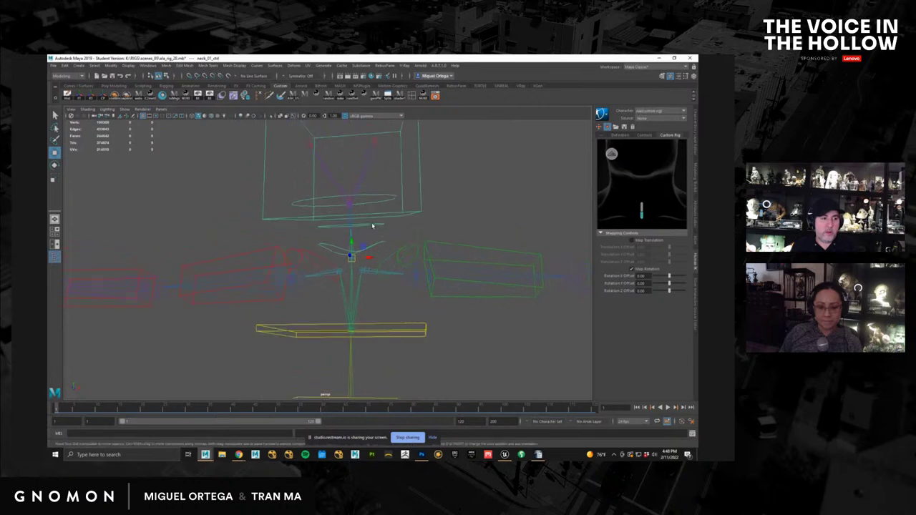
pyautogui.click(372, 226)
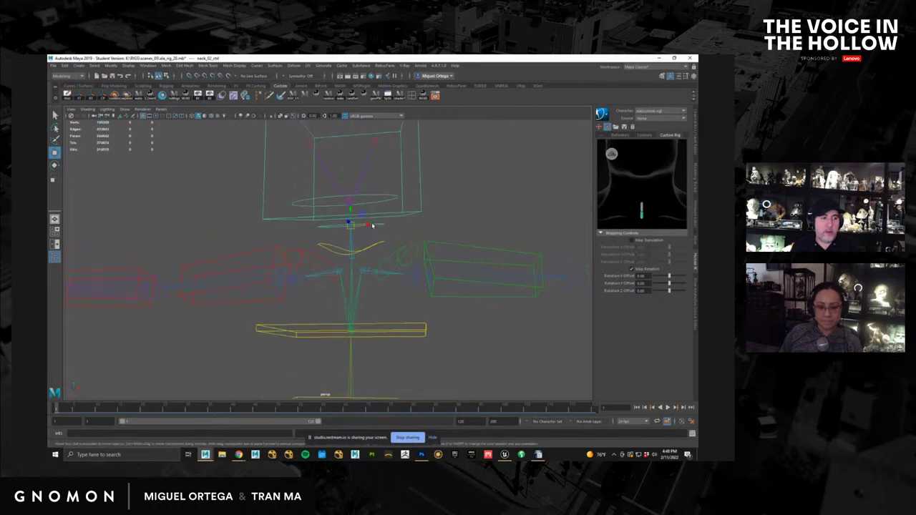
pyautogui.rightClick(641, 207)
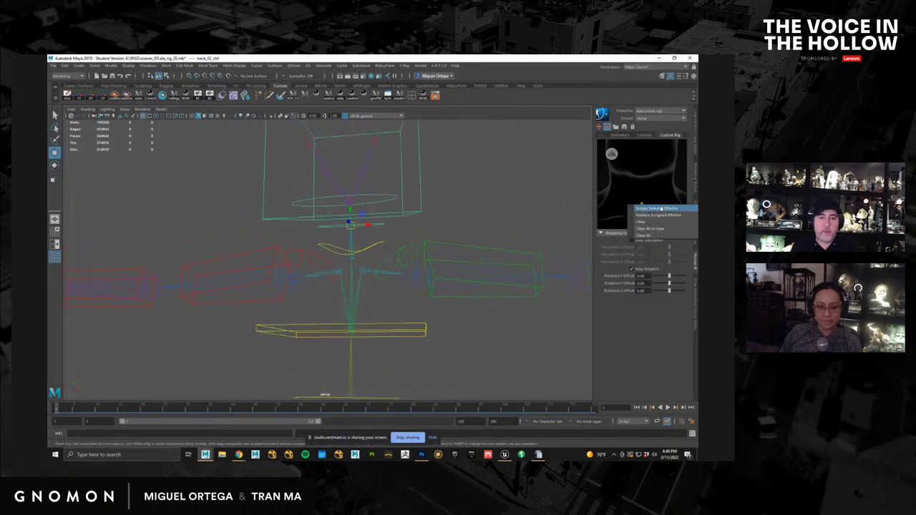
pyautogui.click(658, 209)
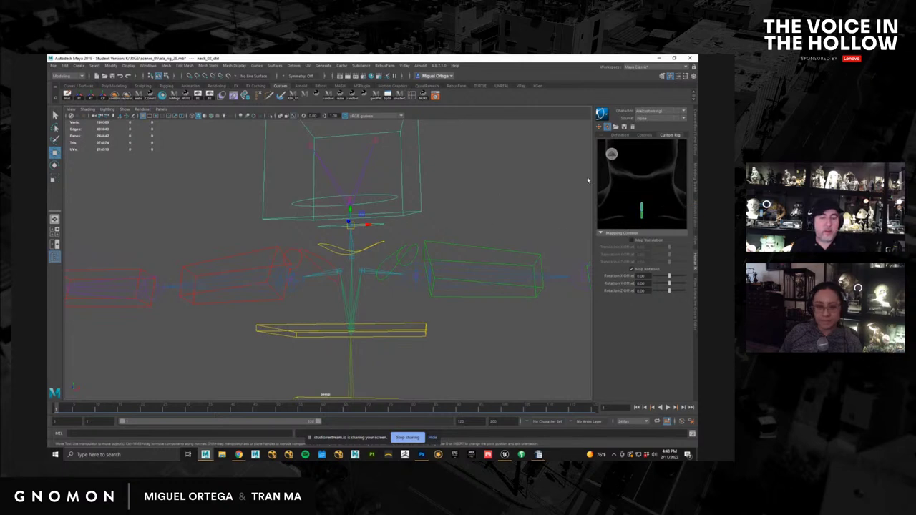
pyautogui.click(611, 153)
# Step: Assign head_ctrl to the head effector of the custom rig
pyautogui.click(642, 156)
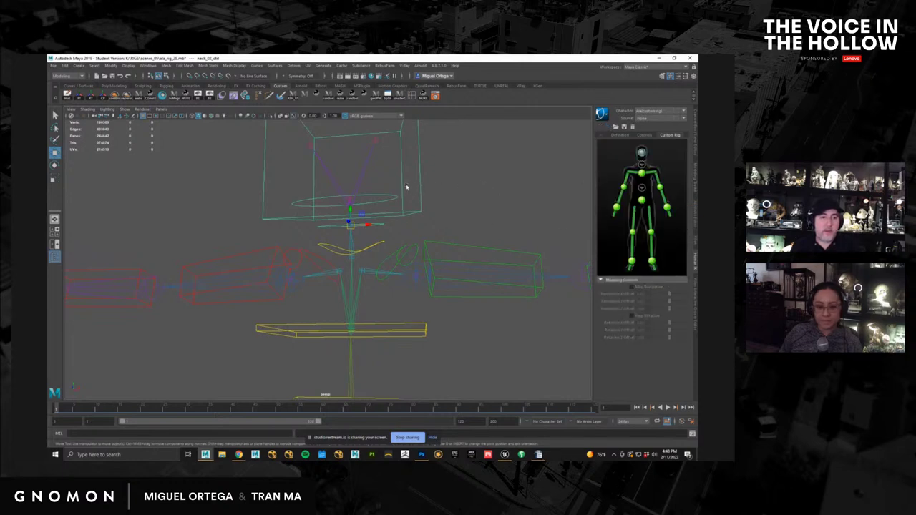
pyautogui.press('Down')
pyautogui.click(513, 179)
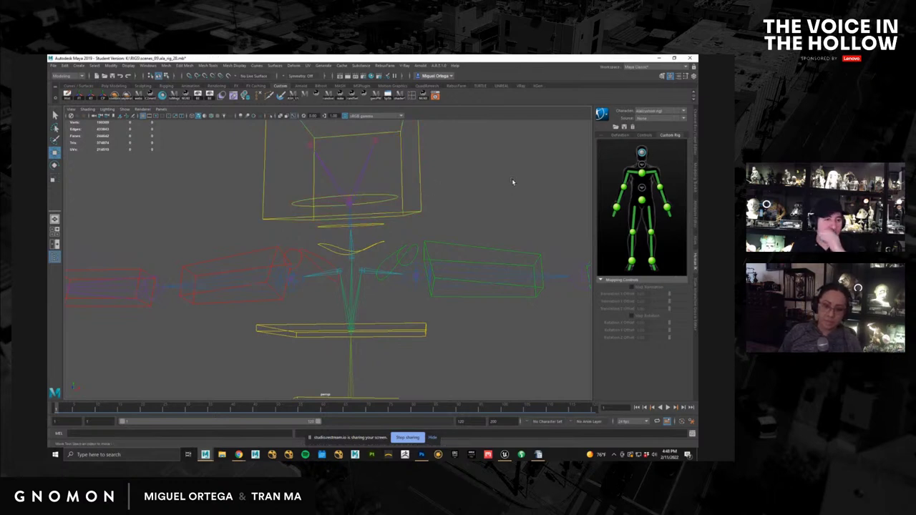
pyautogui.click(420, 172)
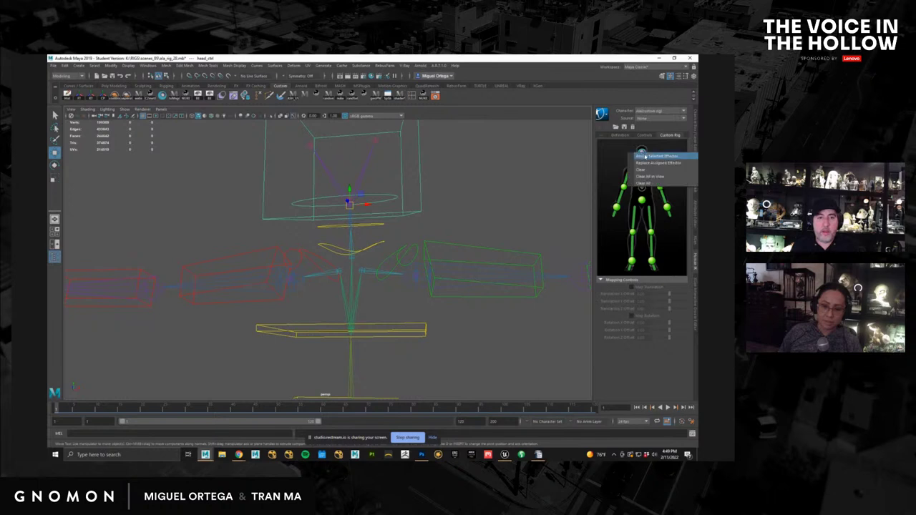
pyautogui.click(642, 153)
pyautogui.keyDown('alt'); pyautogui.moveTo(478, 278); pyautogui.dragTo(208, 259, button='right'); pyautogui.keyUp('alt')
pyautogui.moveTo(397, 279)
pyautogui.keyDown('alt'); pyautogui.mouseDown()
pyautogui.moveTo(421, 248)
pyautogui.moveTo(415, 280)
pyautogui.mouseUp(); pyautogui.keyUp('alt')
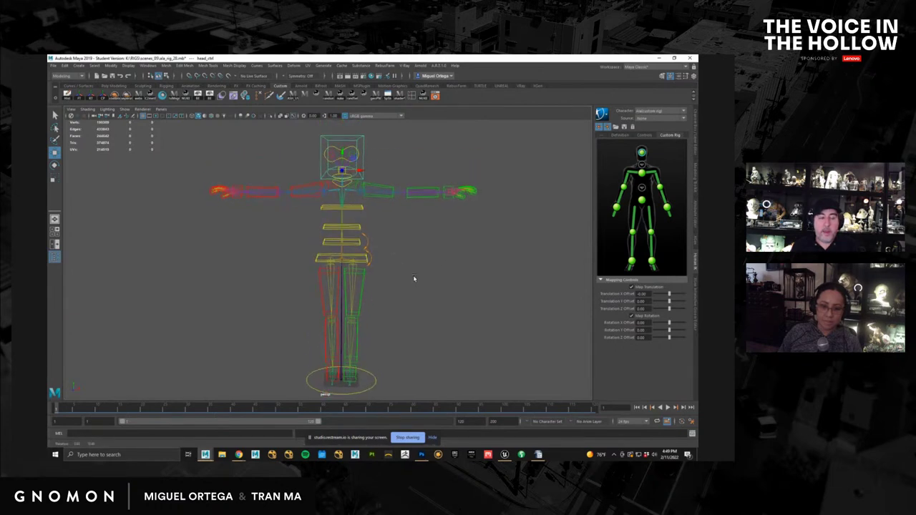
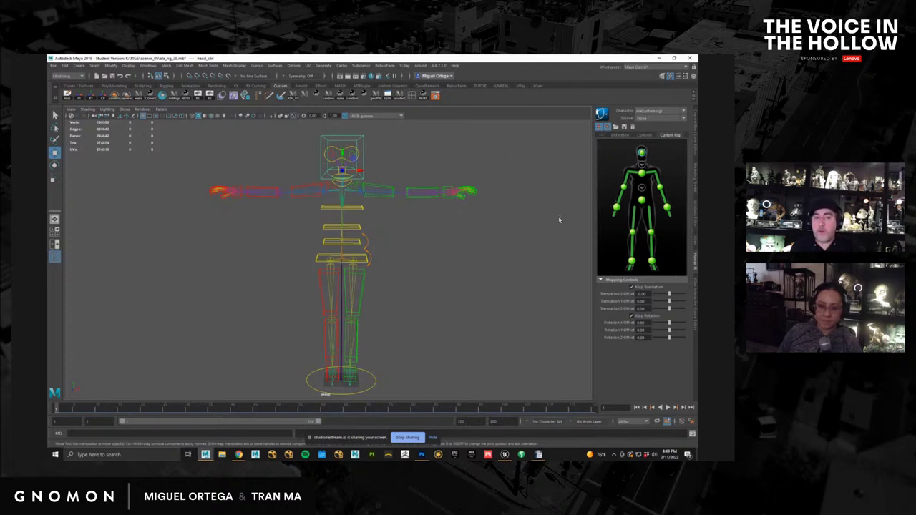
pyautogui.click(498, 246)
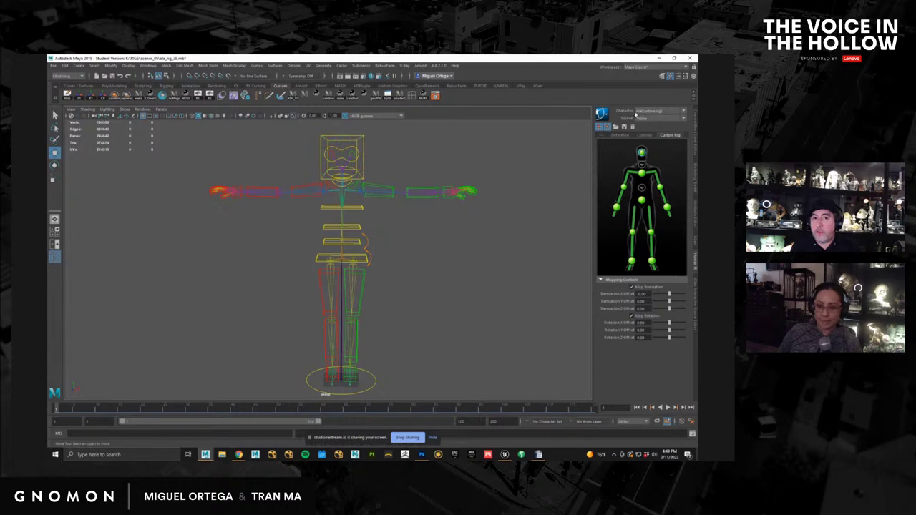
pyautogui.click(602, 117)
pyautogui.click(615, 120)
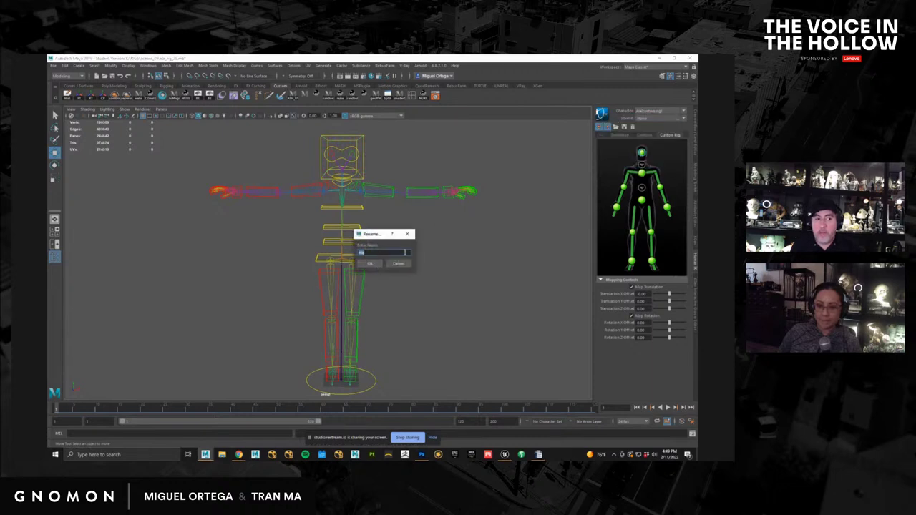
pyautogui.click(398, 264)
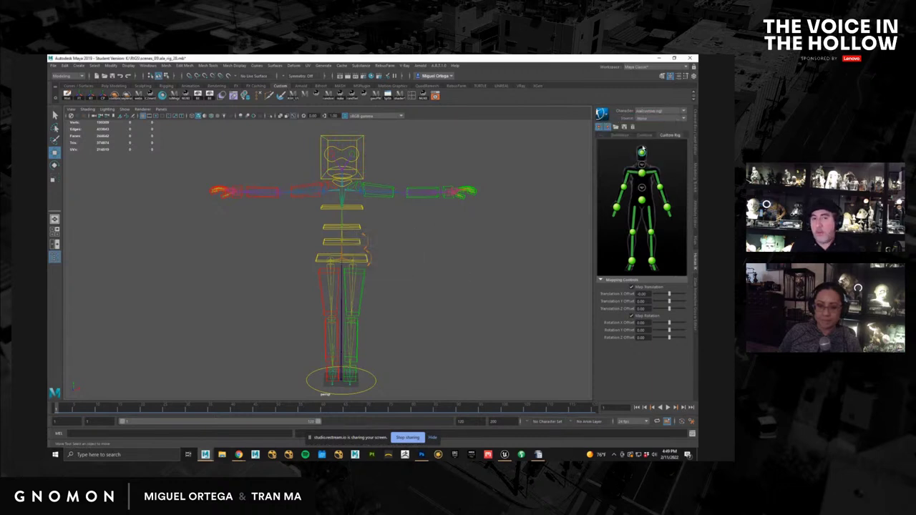
# Step: Set the current HumanIK character to None and import the sample animation into the scene
pyautogui.click(670, 112)
pyautogui.click(647, 121)
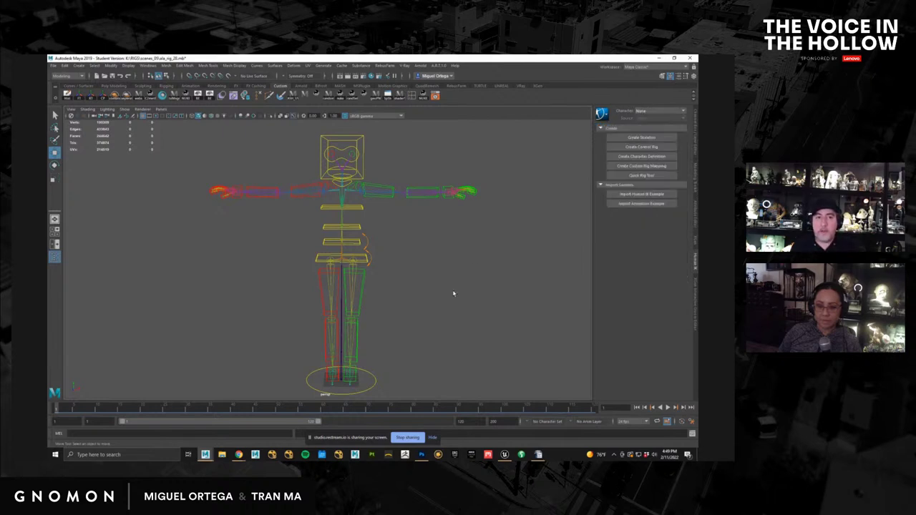
pyautogui.click(651, 206)
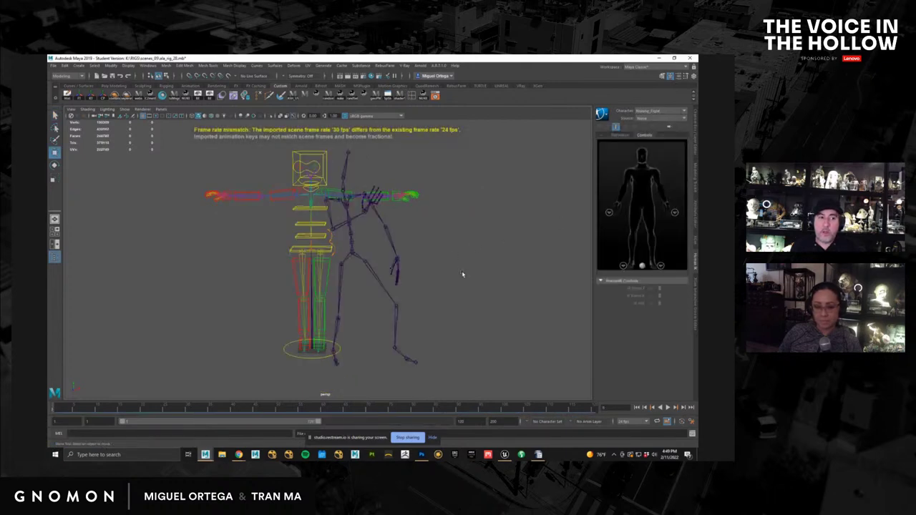
# Step: Display polygons in the viewport and scrub the imported fight animation to frame 52
pyautogui.keyDown('alt'); pyautogui.moveTo(462, 273); pyautogui.dragTo(440, 265, button='right'); pyautogui.keyUp('alt')
pyautogui.click(124, 108)
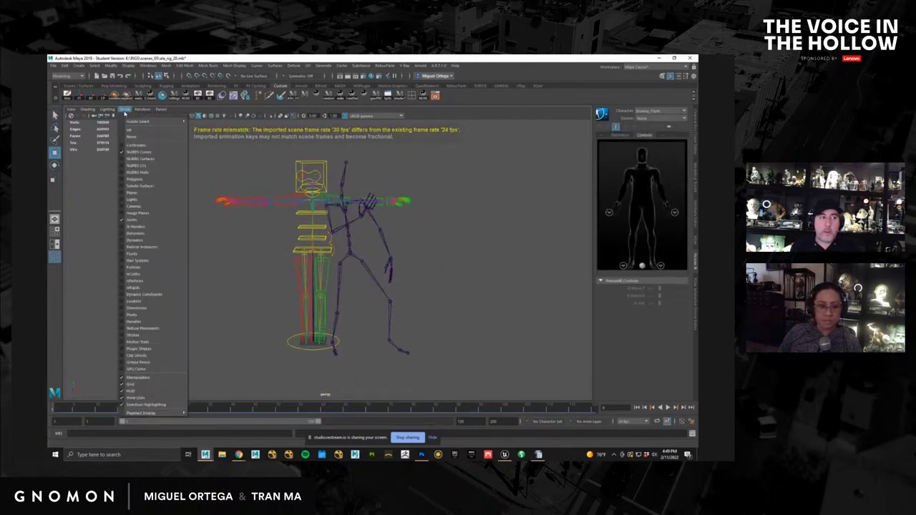
pyautogui.click(162, 179)
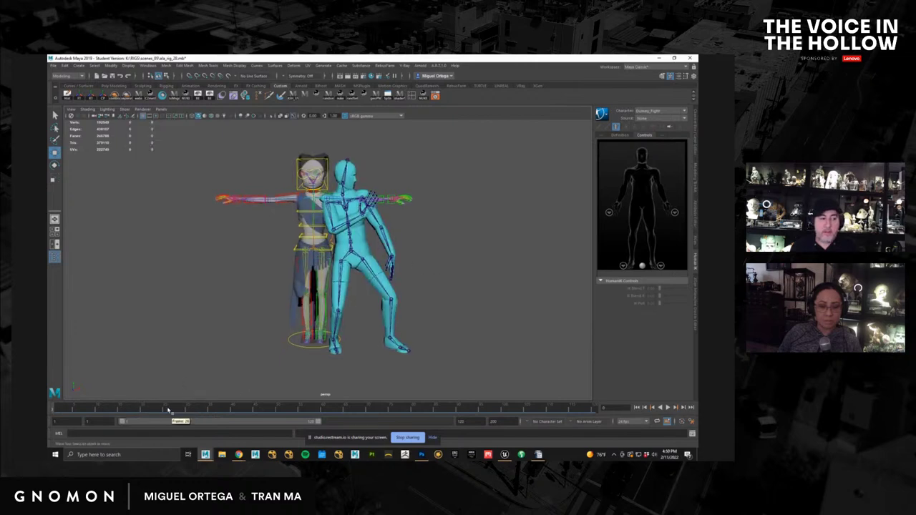
pyautogui.moveTo(174, 409); pyautogui.dragTo(287, 410)
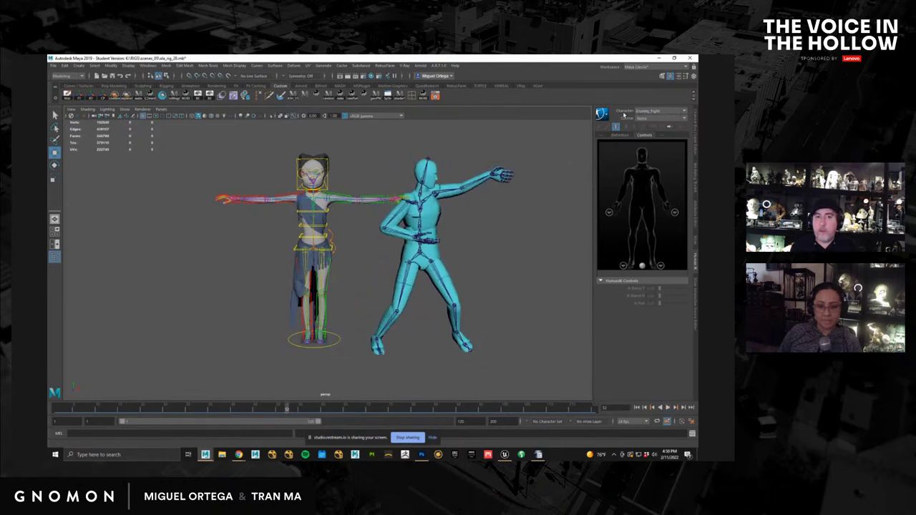
# Step: Make Ala's custom rig the current character and set its source to Dummy_Fight
pyautogui.click(648, 118)
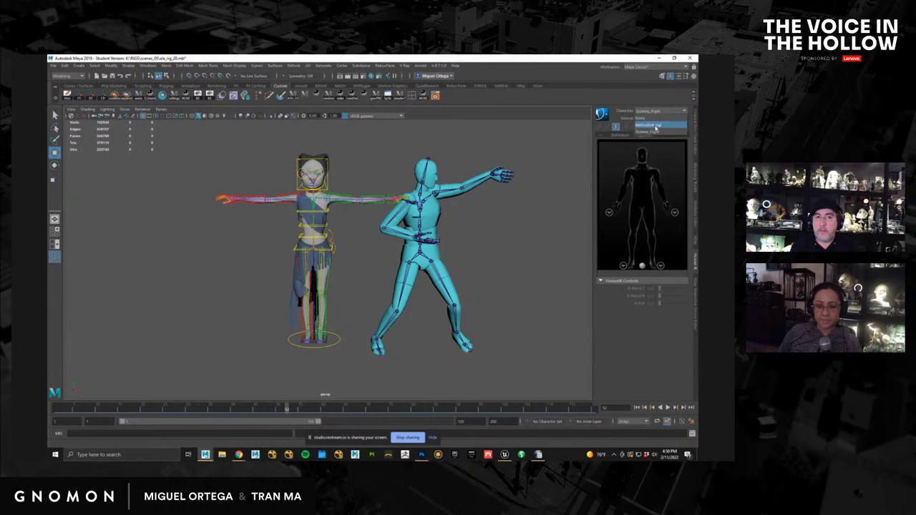
pyautogui.click(649, 125)
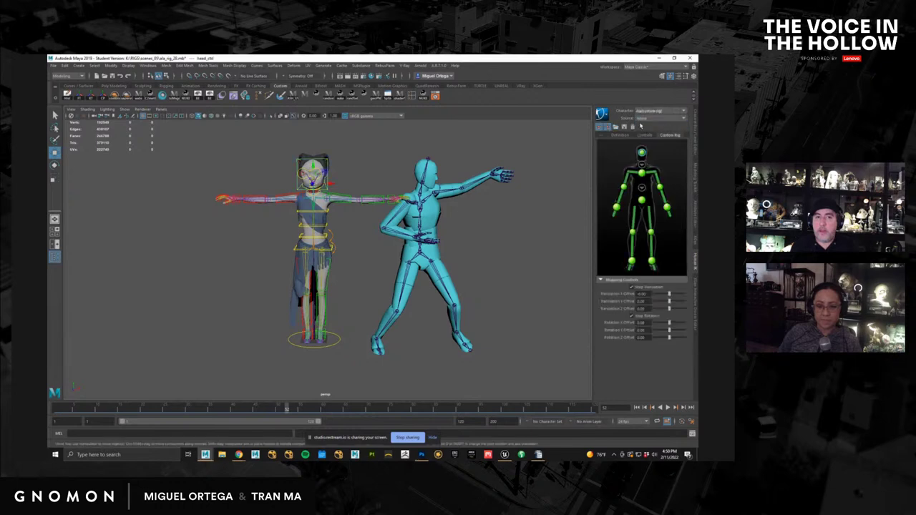
pyautogui.click(642, 118)
pyautogui.click(648, 135)
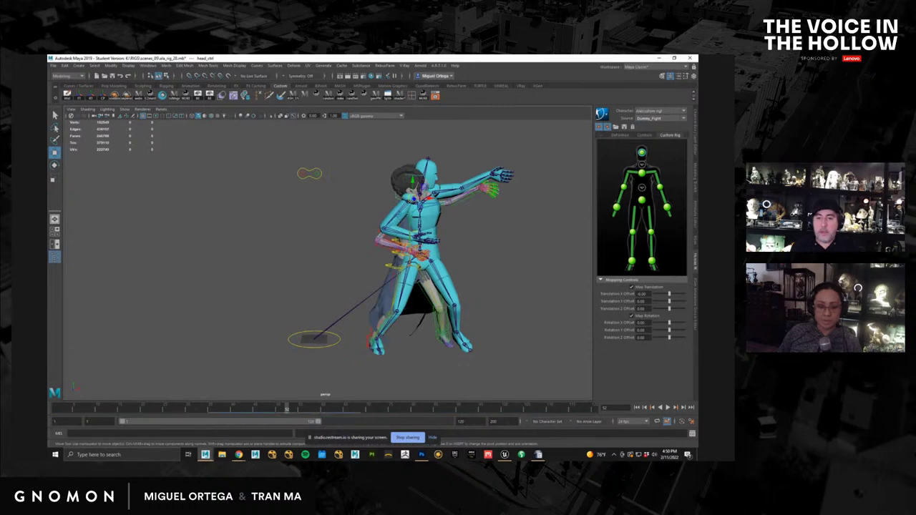
# Step: Hide the fight dummy, then play and scrub the animation to check how Ala's rig follows it
pyautogui.click(452, 314)
pyautogui.press('h')
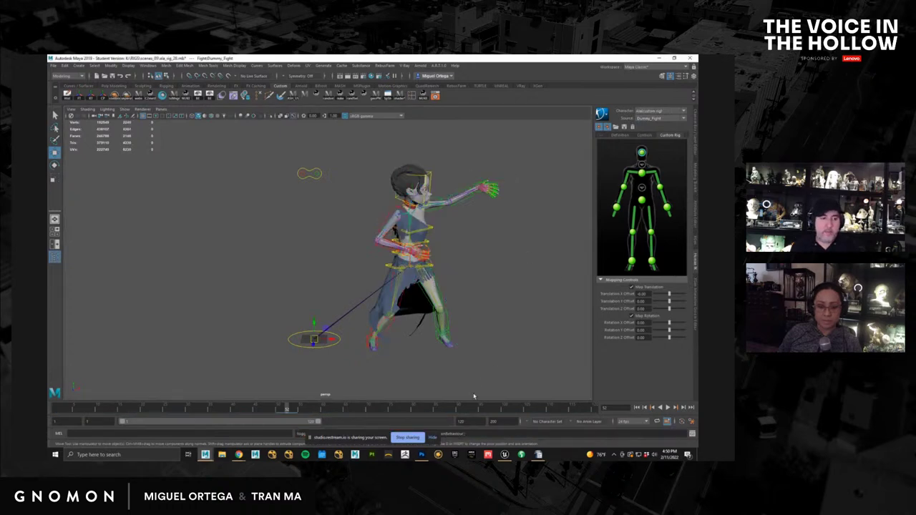
pyautogui.hotkey('alt', 'v')
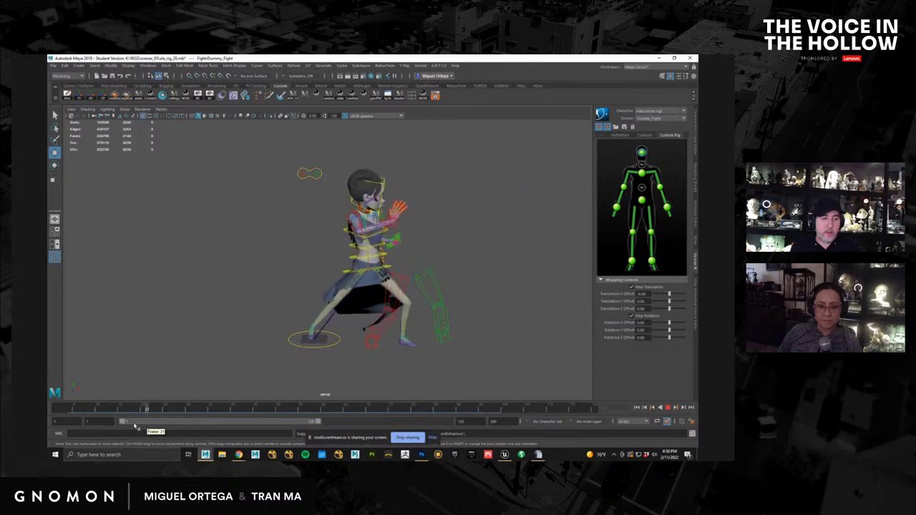
pyautogui.moveTo(121, 430)
pyautogui.mouseDown()
pyautogui.moveTo(449, 404)
pyautogui.moveTo(382, 405)
pyautogui.moveTo(409, 406)
pyautogui.mouseUp()
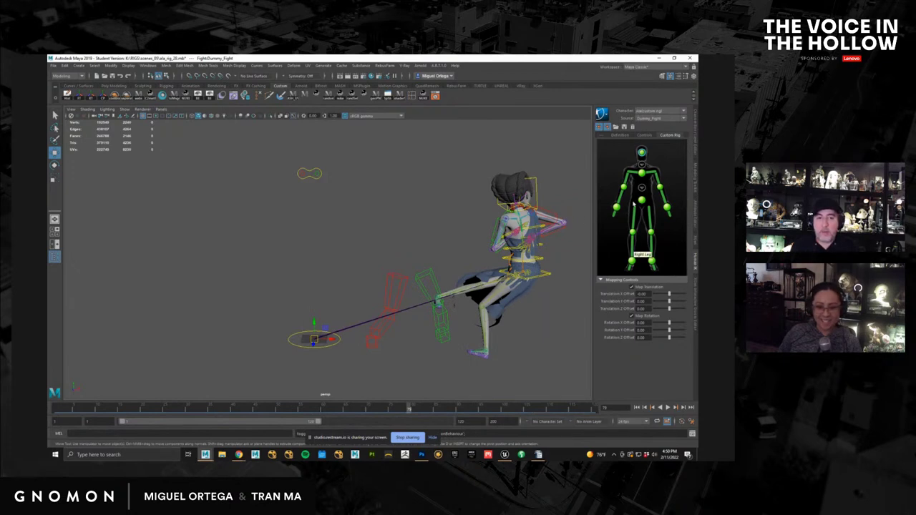
# Step: Inspect the character's HumanIK controls and skeleton definition, and return the timeline to the first frame
pyautogui.click(646, 136)
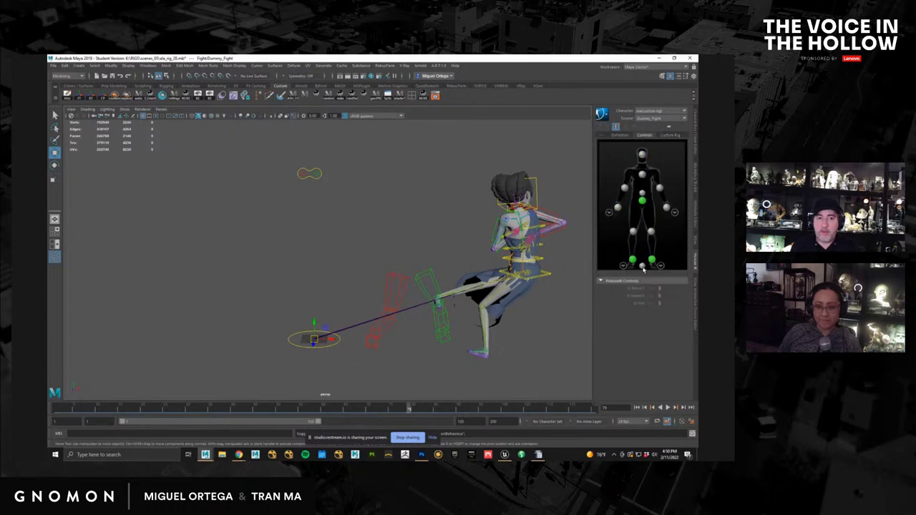
pyautogui.click(619, 136)
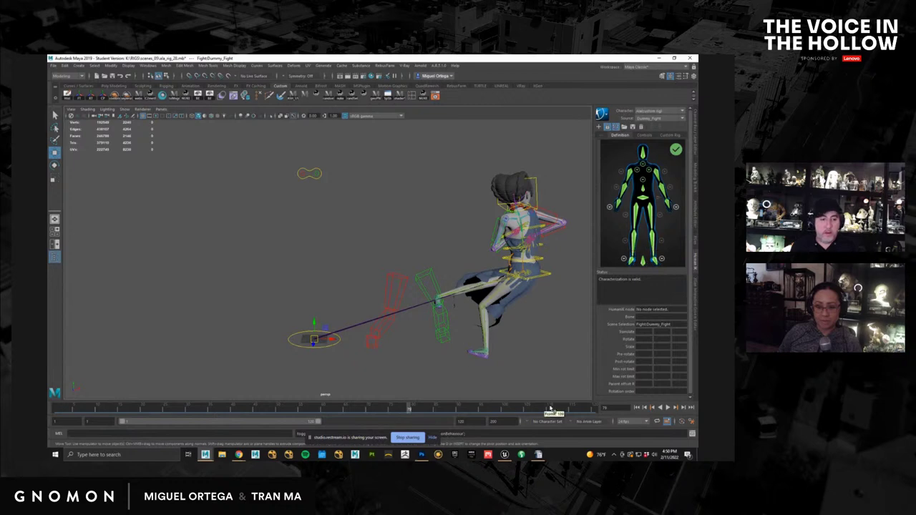
pyautogui.click(637, 407)
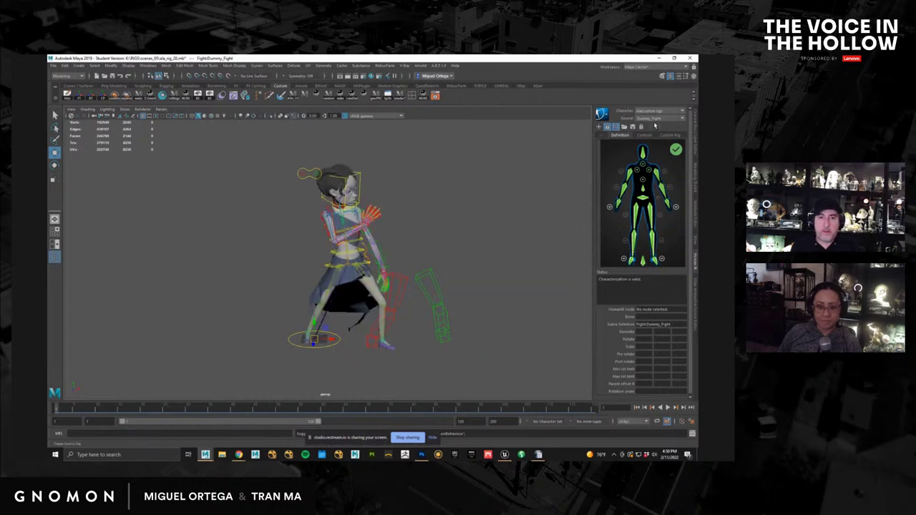
# Step: Set Ala's HumanIK source to Stance and bring up the options for the skeleton definition's Reference node
pyautogui.click(657, 118)
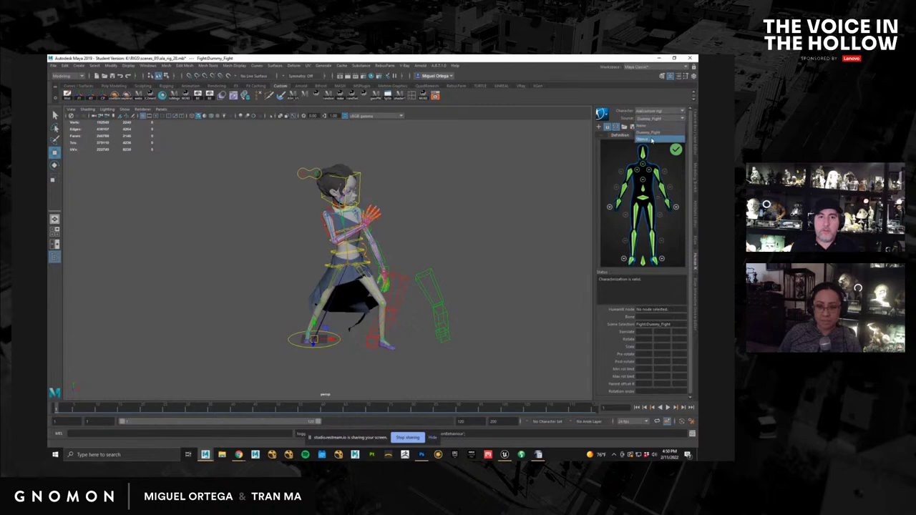
pyautogui.click(647, 139)
pyautogui.scroll(4, 383, 282)
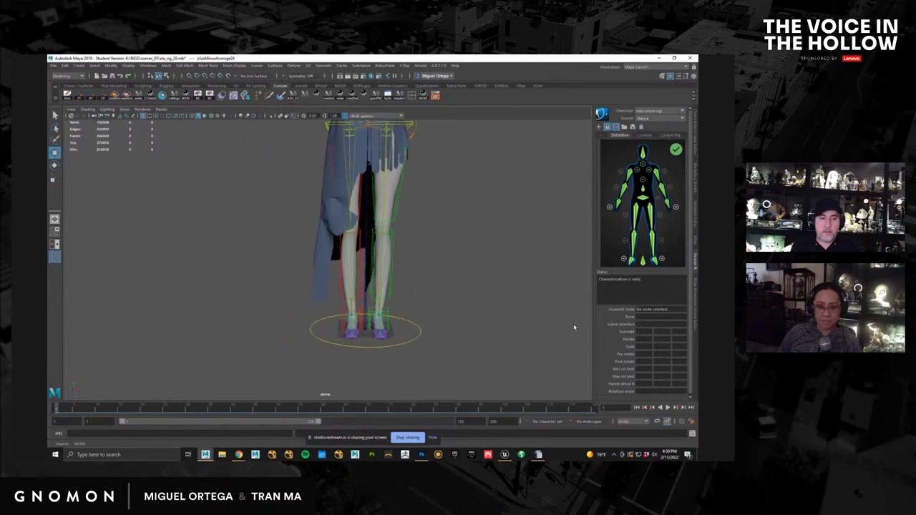
pyautogui.rightClick(642, 262)
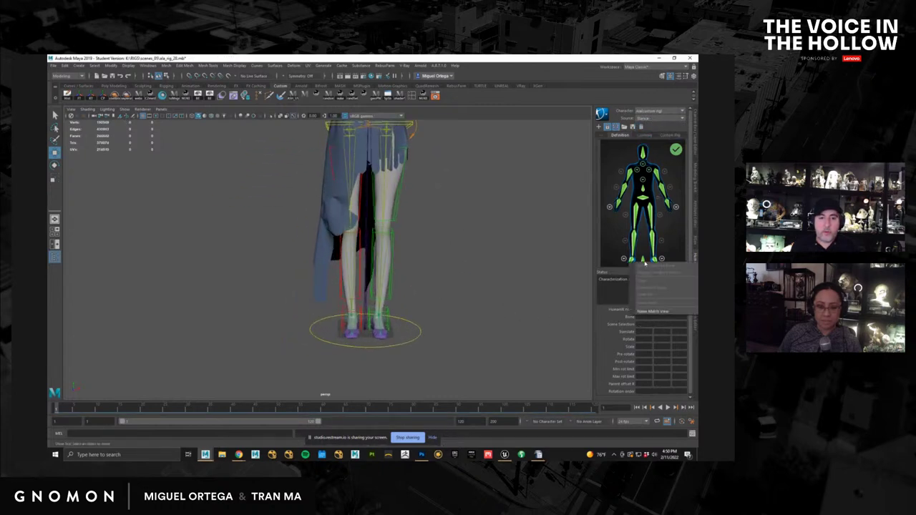
pyautogui.click(659, 310)
pyautogui.scroll(3, 467, 368)
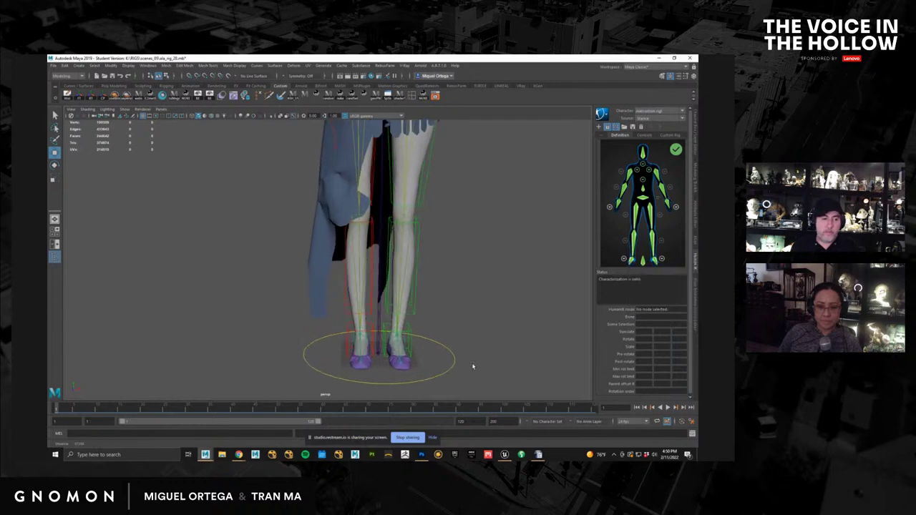
# Step: Unlock the skeleton definition and reassign the root joint between the feet as the Reference bone
pyautogui.click(642, 263)
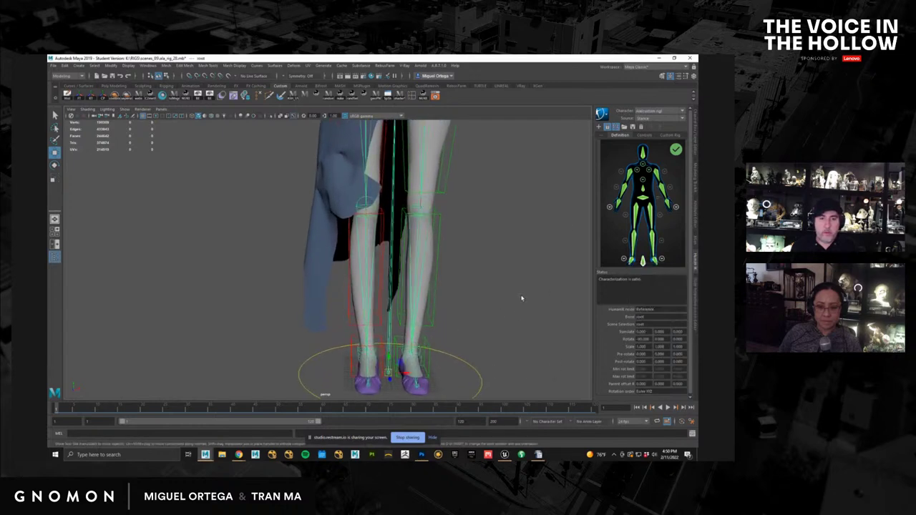
pyautogui.rightClick(642, 263)
pyautogui.click(652, 283)
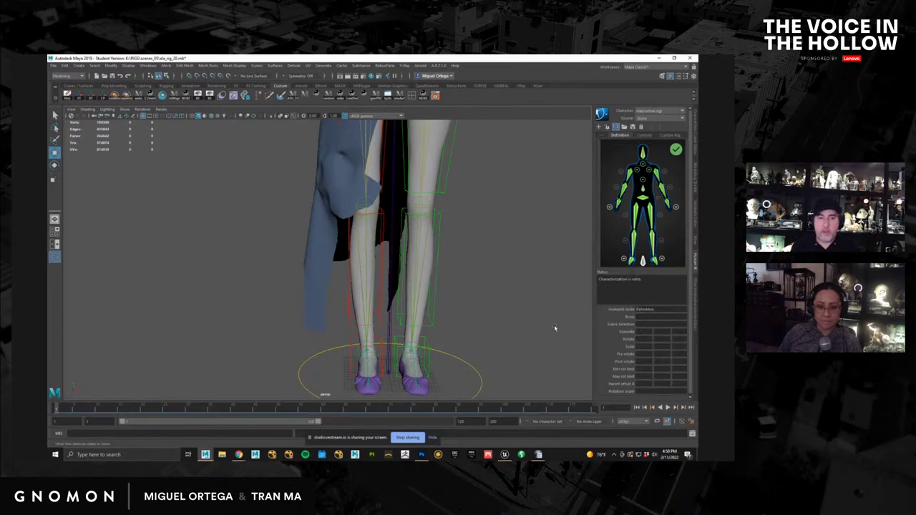
pyautogui.keyDown('alt'); pyautogui.moveTo(459, 379); pyautogui.dragTo(451, 224, button='middle'); pyautogui.keyUp('alt')
pyautogui.keyDown('alt'); pyautogui.moveTo(451, 223); pyautogui.dragTo(588, 345, button='right'); pyautogui.keyUp('alt')
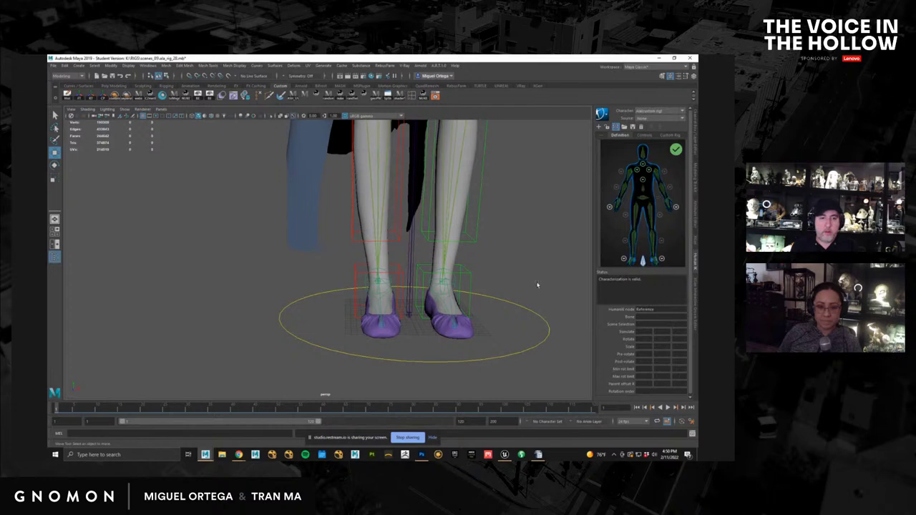
pyautogui.click(408, 262)
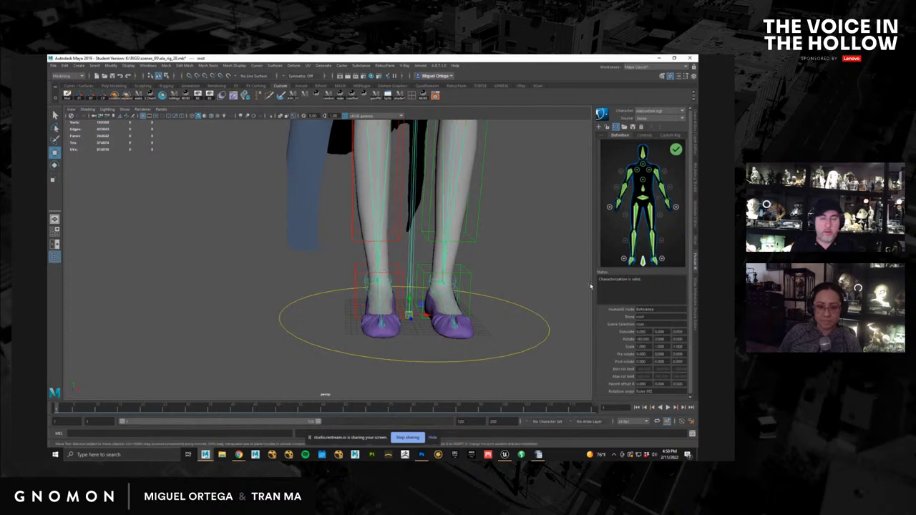
# Step: Set the source to Dummy_Fight and scrub the animation back to the first frame, checking how the rig's legs and controls follow
pyautogui.click(658, 118)
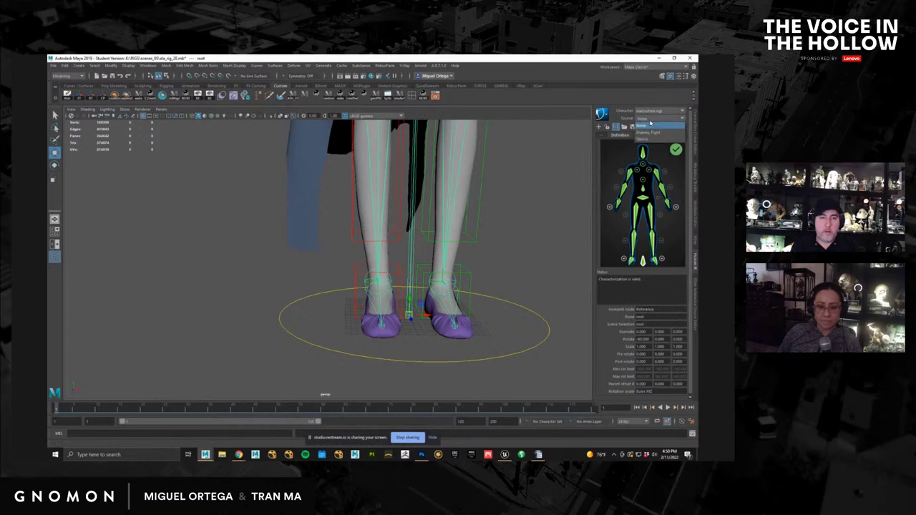
pyautogui.click(653, 133)
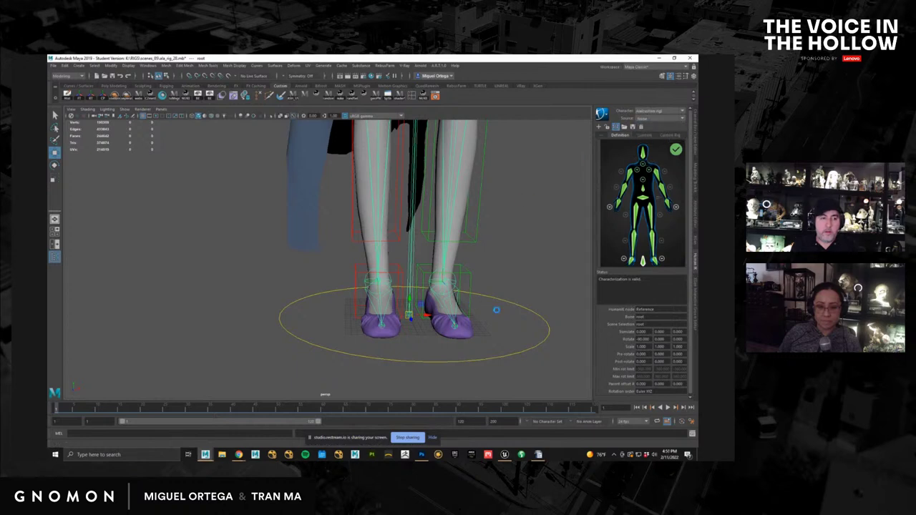
pyautogui.keyDown('alt'); pyautogui.moveTo(489, 327); pyautogui.dragTo(391, 313, button='right'); pyautogui.keyUp('alt')
pyautogui.keyDown('alt'); pyautogui.moveTo(391, 313); pyautogui.dragTo(393, 357, button='middle'); pyautogui.keyUp('alt')
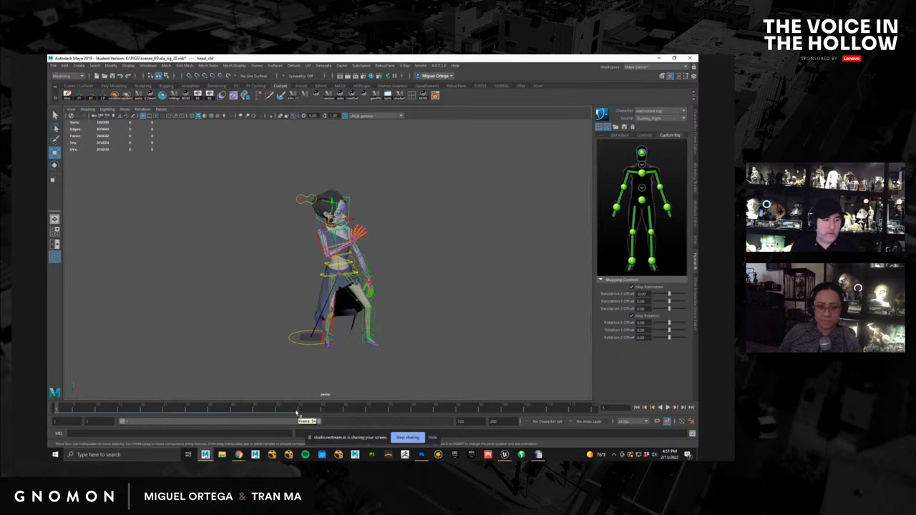
pyautogui.moveTo(315, 412)
pyautogui.mouseDown()
pyautogui.moveTo(386, 410)
pyautogui.moveTo(76, 422)
pyautogui.moveTo(183, 426)
pyautogui.moveTo(70, 420)
pyautogui.mouseUp()
pyautogui.keyDown('alt'); pyautogui.moveTo(364, 308); pyautogui.dragTo(365, 275, button='middle'); pyautogui.keyUp('alt')
pyautogui.keyDown('alt'); pyautogui.moveTo(458, 248); pyautogui.dragTo(498, 247, button='right'); pyautogui.keyUp('alt')
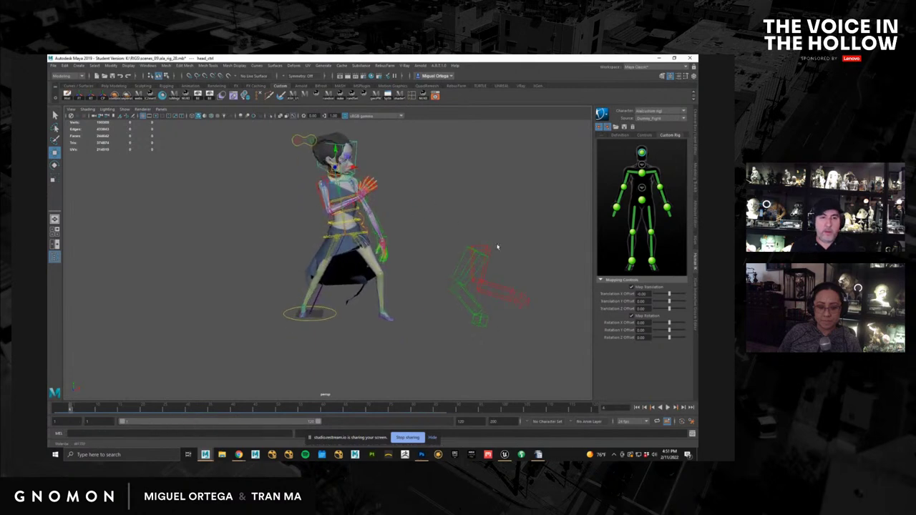
pyautogui.click(643, 136)
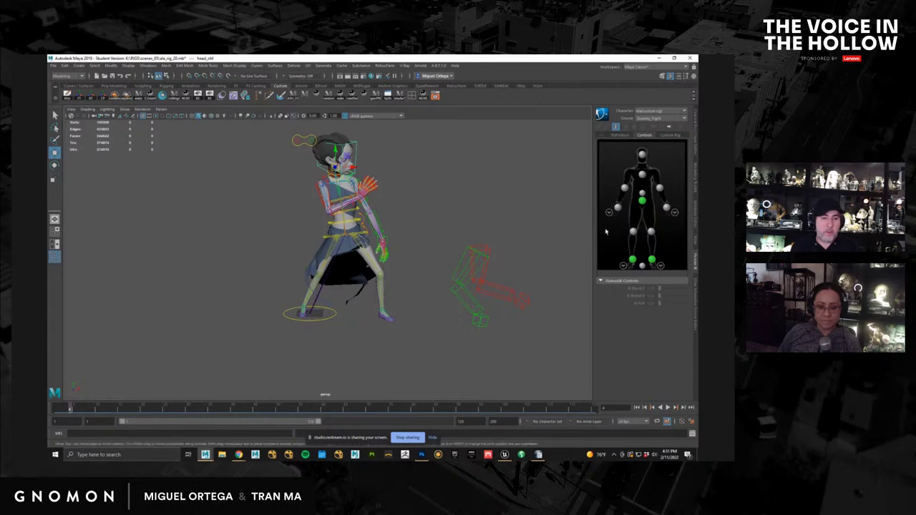
pyautogui.moveTo(197, 410); pyautogui.dragTo(48, 418)
pyautogui.keyDown('alt'); pyautogui.moveTo(322, 277); pyautogui.dragTo(374, 296, button='right'); pyautogui.keyUp('alt')
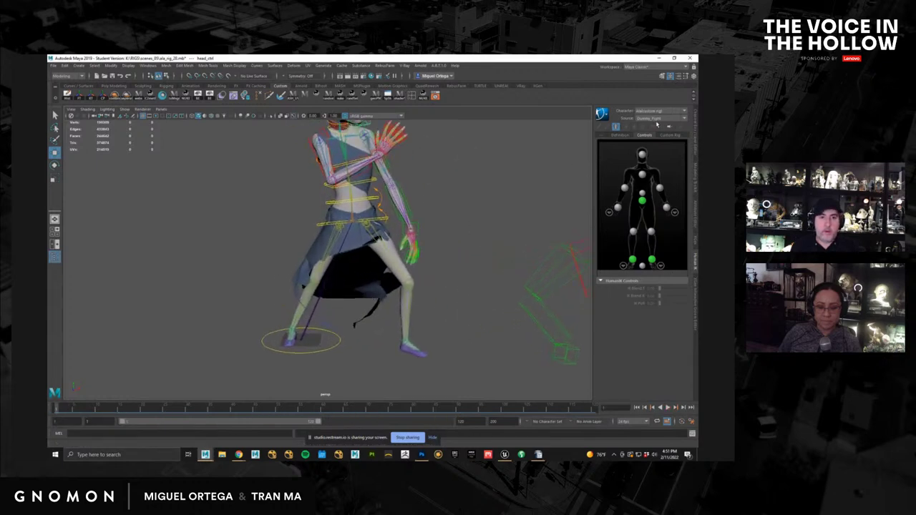
# Step: Set Ala's source to Stance, play the timeline briefly and return it to the first frame
pyautogui.click(655, 119)
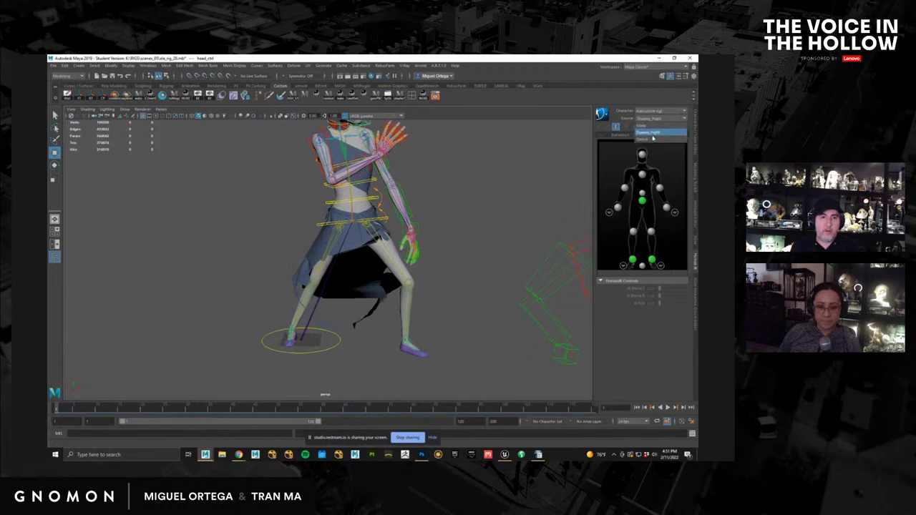
pyautogui.click(652, 138)
pyautogui.hotkey('alt', 'v')
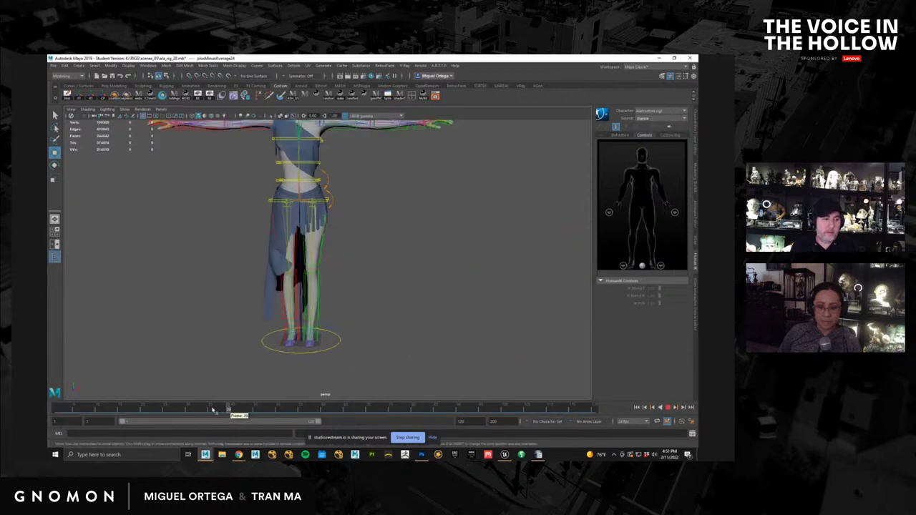
pyautogui.click(57, 410)
pyautogui.keyDown('alt'); pyautogui.moveTo(345, 319); pyautogui.dragTo(366, 276, button='middle'); pyautogui.keyUp('alt')
pyautogui.keyDown('alt'); pyautogui.moveTo(365, 276); pyautogui.dragTo(548, 341, button='right'); pyautogui.keyUp('alt')
pyautogui.keyDown('alt'); pyautogui.moveTo(498, 279); pyautogui.dragTo(522, 267, button='middle'); pyautogui.keyUp('alt')
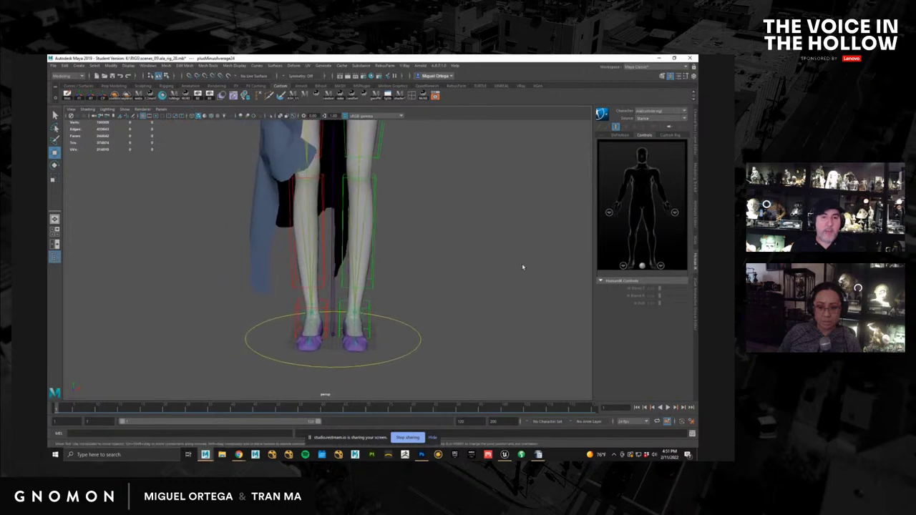
# Step: Examine which bones are assigned to the feet and lower legs in Ala's skeleton definition
pyautogui.click(620, 136)
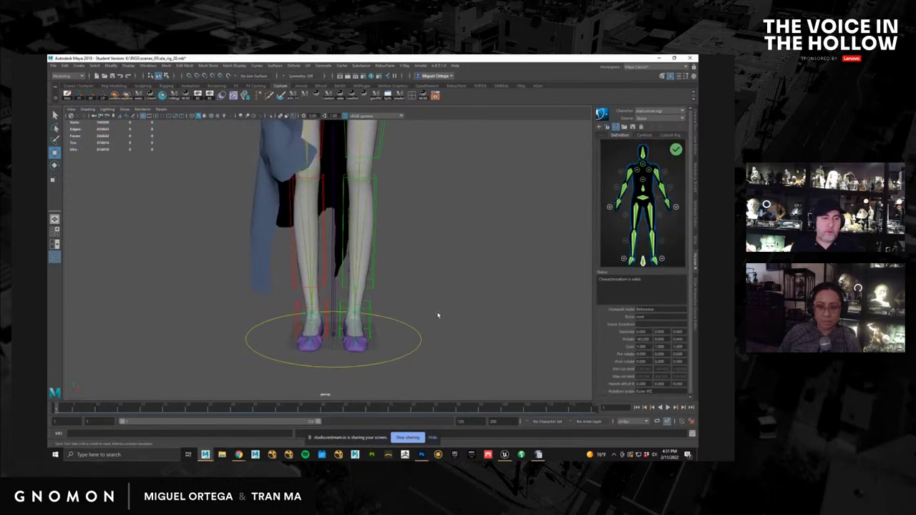
pyautogui.keyDown('alt'); pyautogui.moveTo(437, 315); pyautogui.dragTo(449, 299, button='middle'); pyautogui.keyUp('alt')
pyautogui.keyDown('alt'); pyautogui.moveTo(449, 299); pyautogui.dragTo(483, 280, button='right'); pyautogui.keyUp('alt')
pyautogui.keyDown('alt'); pyautogui.moveTo(484, 281); pyautogui.dragTo(490, 259, button='middle'); pyautogui.keyUp('alt')
pyautogui.keyDown('alt'); pyautogui.moveTo(490, 259); pyautogui.dragTo(526, 282, button='right'); pyautogui.keyUp('alt')
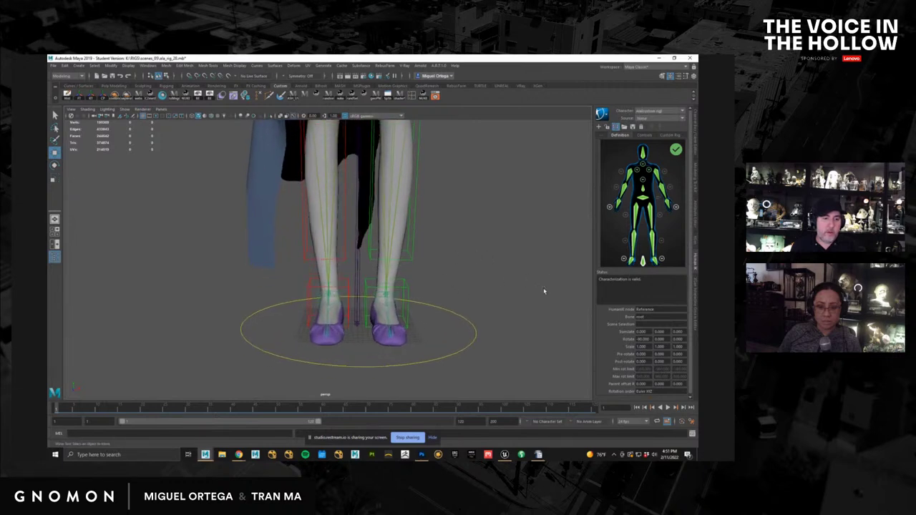
pyautogui.click(655, 260)
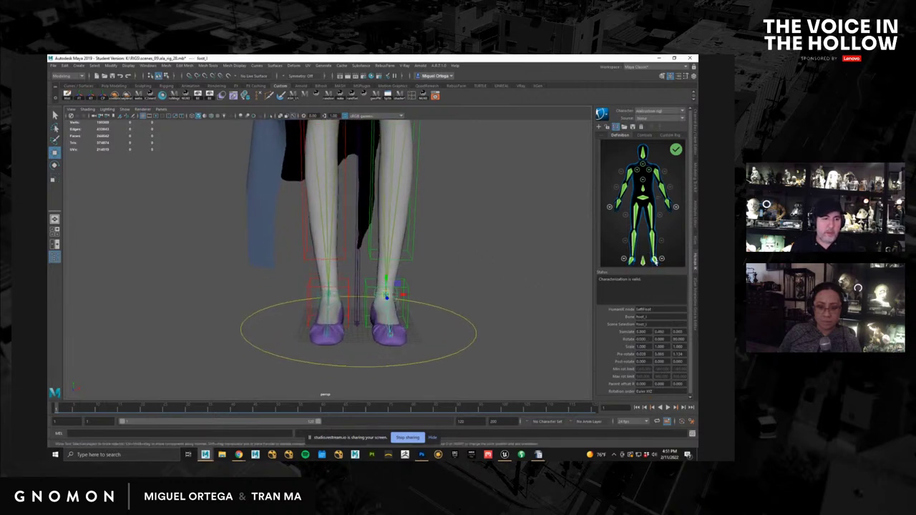
pyautogui.click(632, 262)
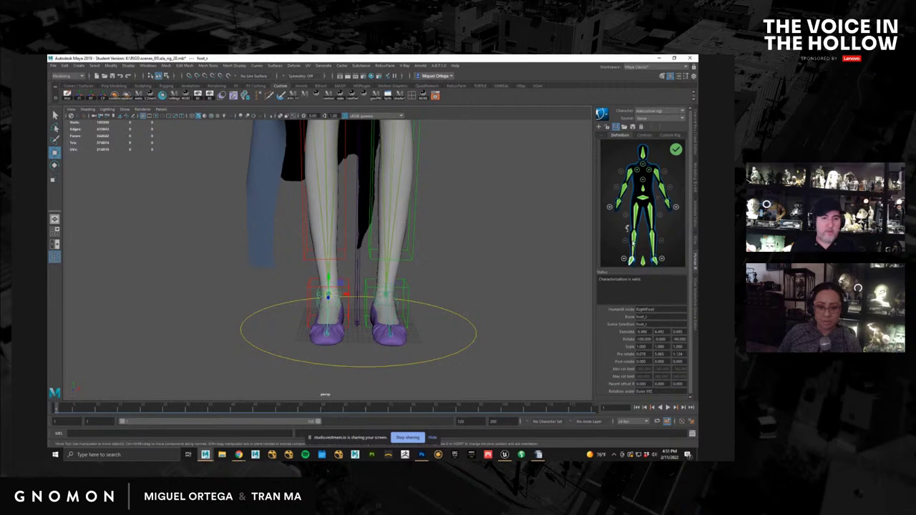
pyautogui.click(634, 243)
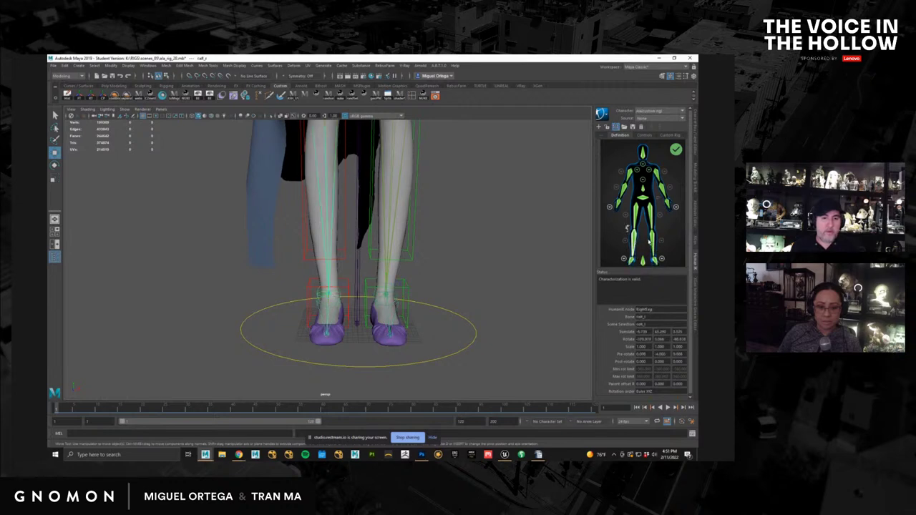
pyautogui.click(658, 229)
# Step: Reassign the Reference node of the skeleton definition to the root joint once more
pyautogui.click(642, 262)
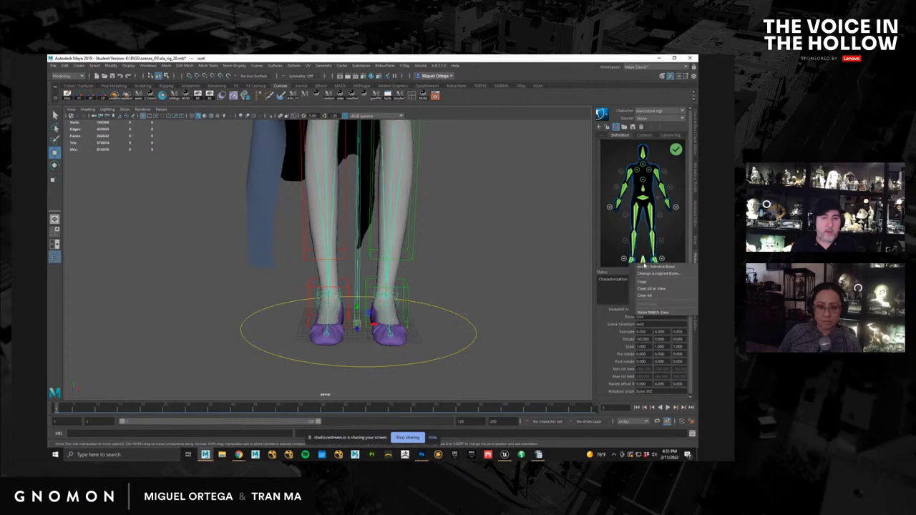
pyautogui.keyDown('alt'); pyautogui.moveTo(385, 343); pyautogui.dragTo(497, 332, button='right'); pyautogui.keyUp('alt')
pyautogui.click(523, 293)
pyautogui.click(643, 262)
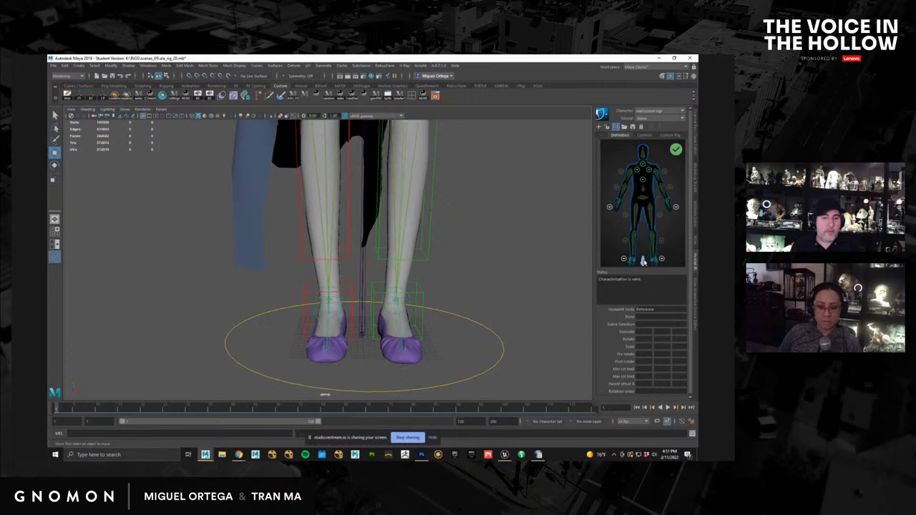
pyautogui.click(364, 279)
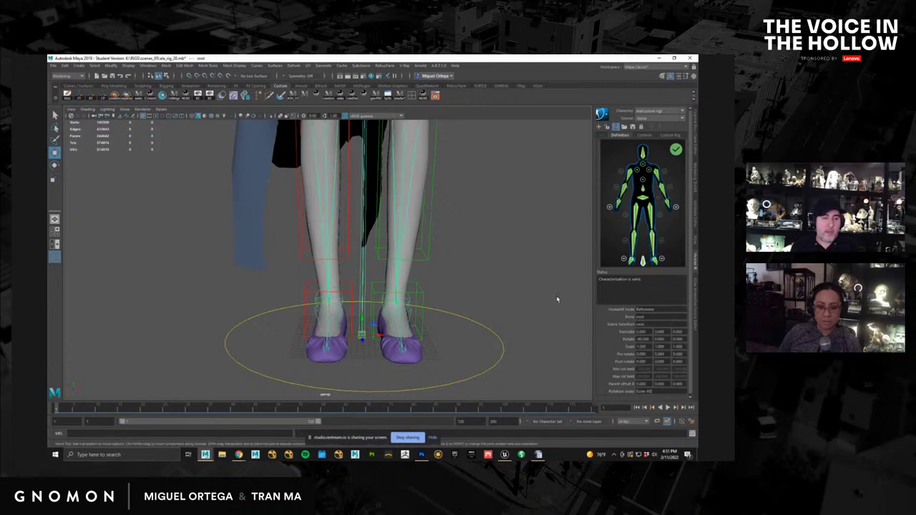
# Step: Check the FK foot controls against Ala's custom rig mapping, and clear the right and left ankle effectors
pyautogui.click(646, 136)
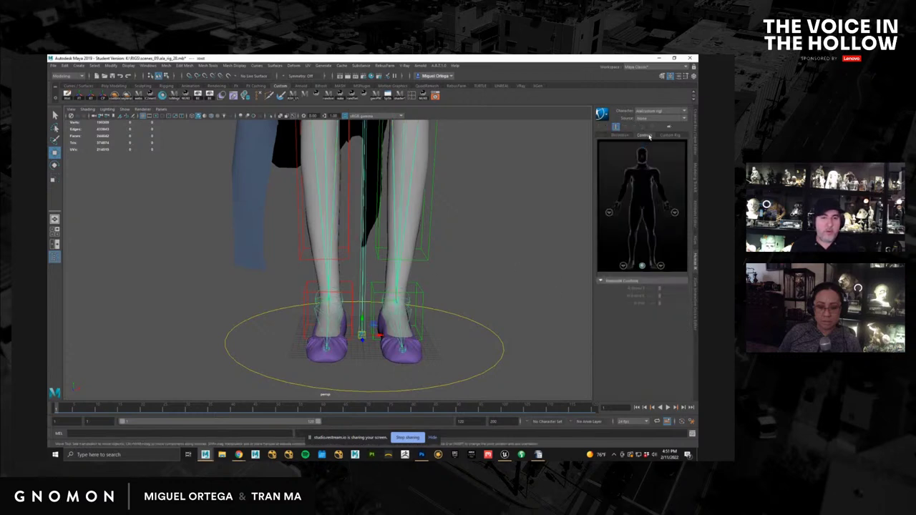
pyautogui.click(667, 136)
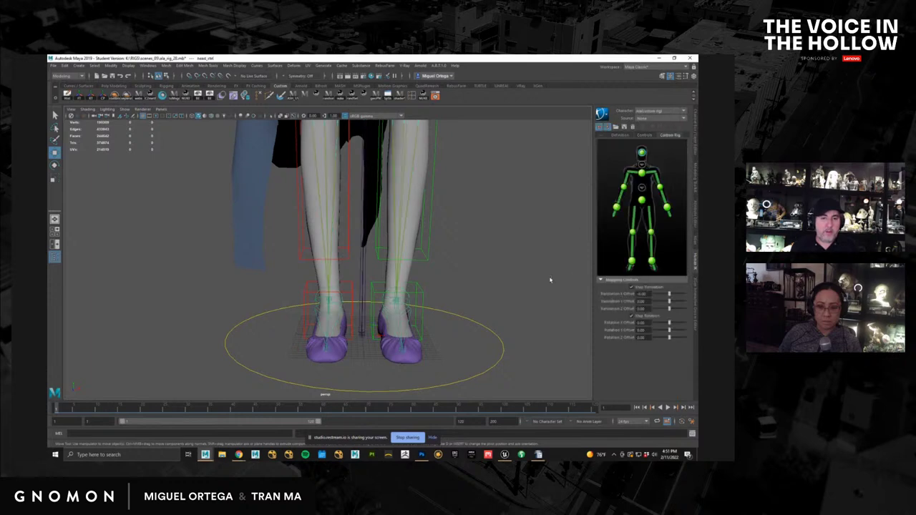
pyautogui.click(419, 296)
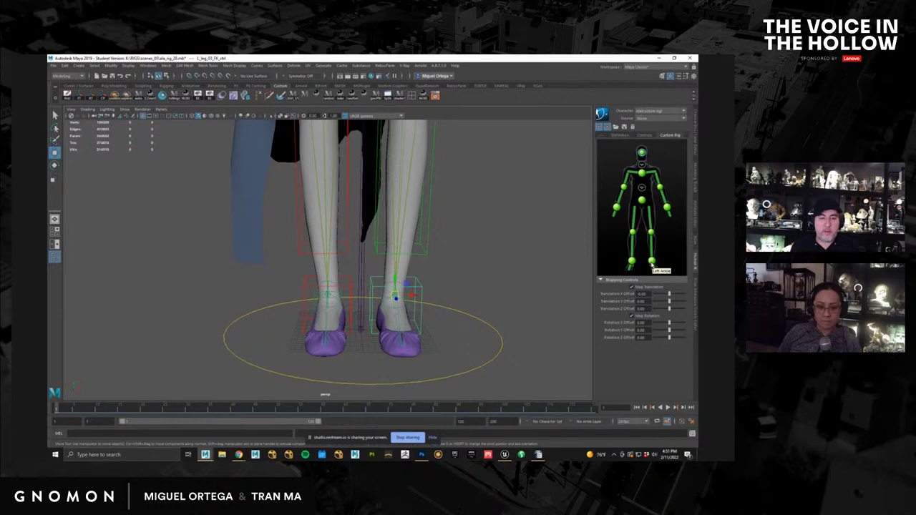
pyautogui.click(652, 263)
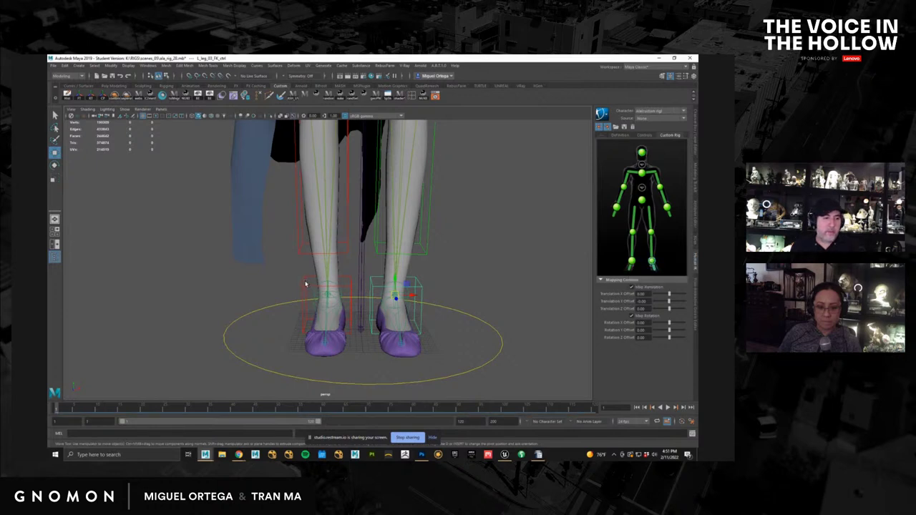
pyautogui.click(305, 284)
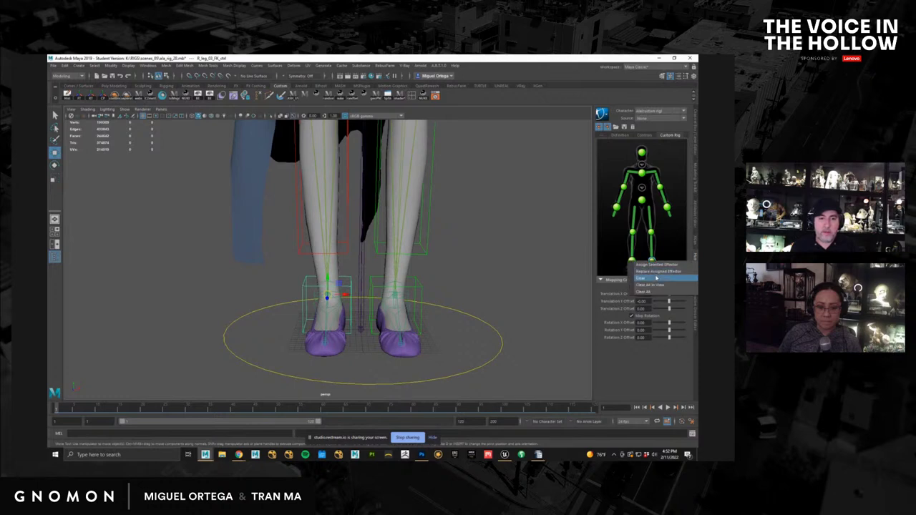
pyautogui.click(631, 261)
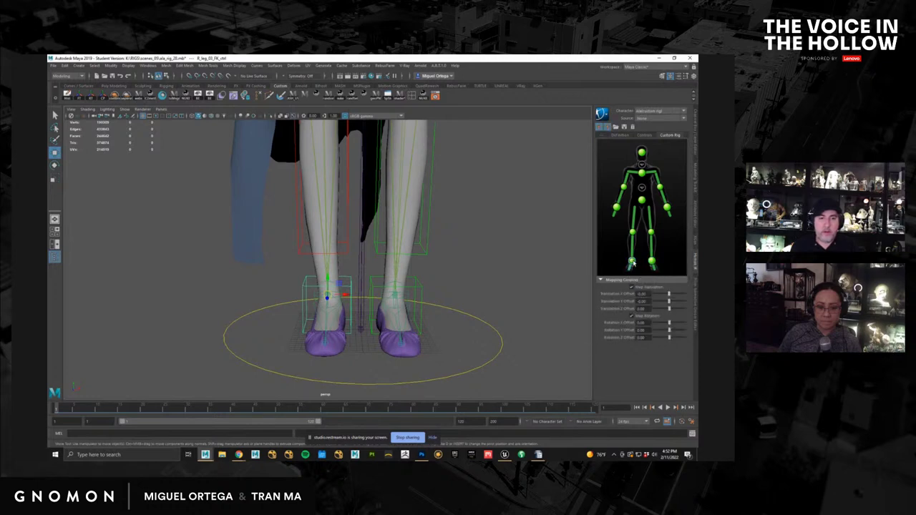
pyautogui.rightClick(631, 263)
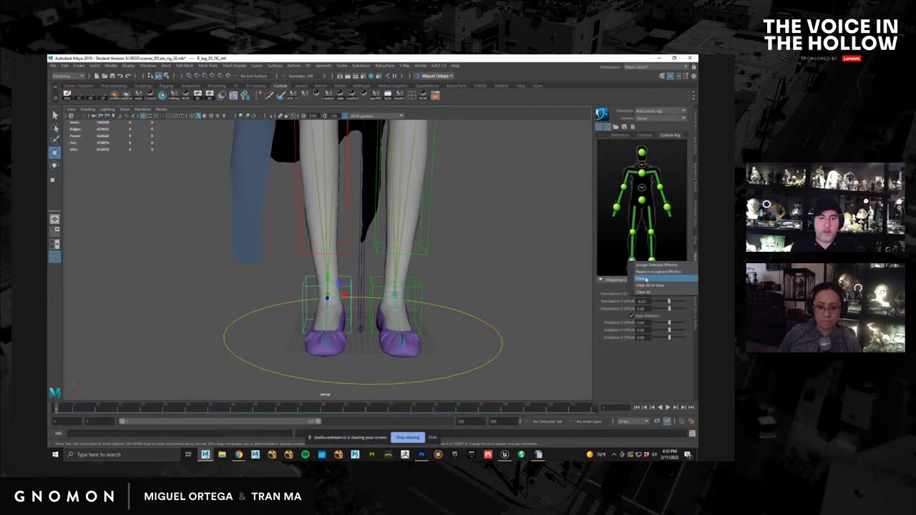
pyautogui.click(650, 269)
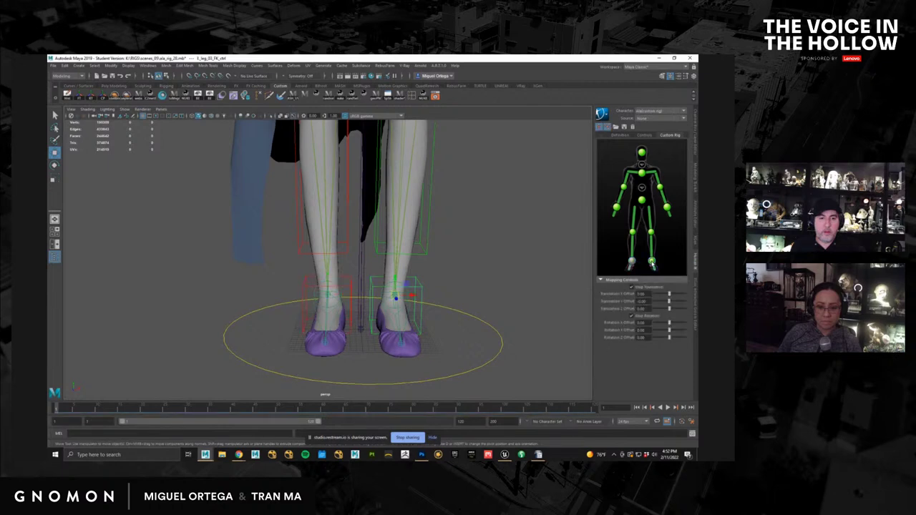
pyautogui.rightClick(651, 263)
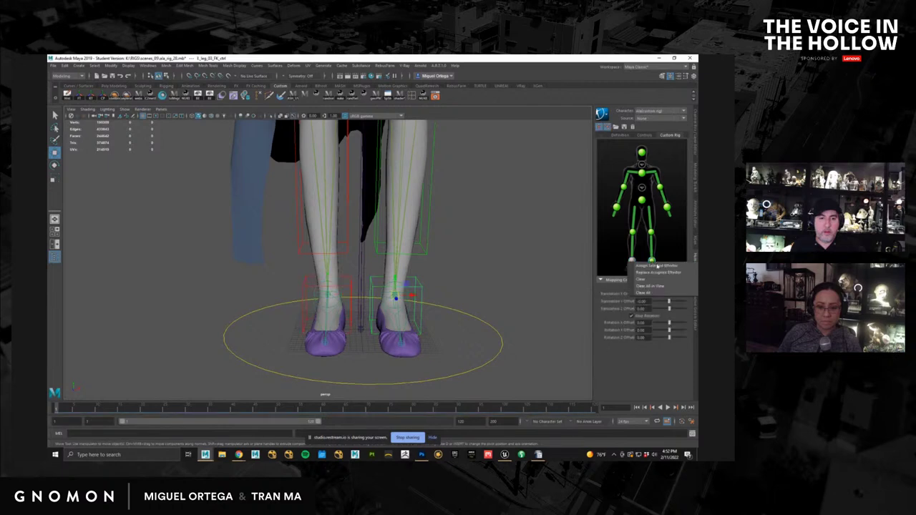
pyautogui.click(667, 271)
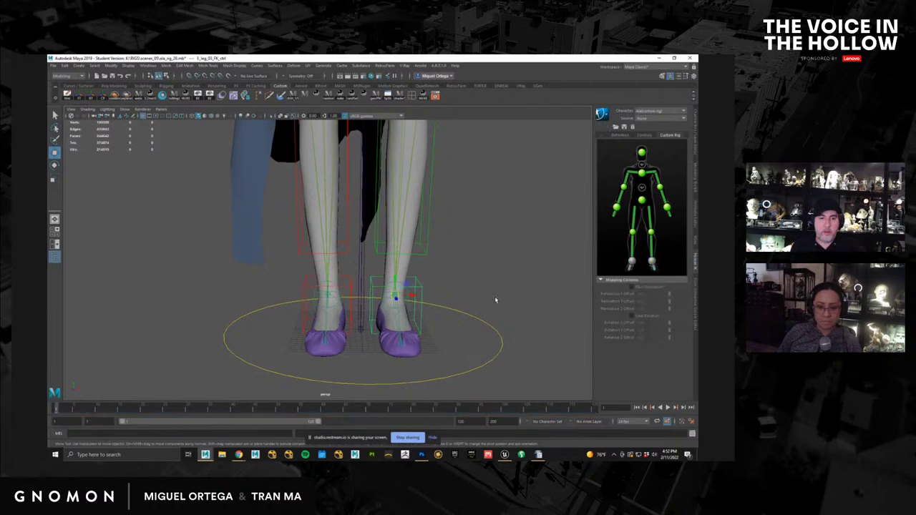
# Step: Map L_leg_03_FK_ctrl to the left ankle effector and R_leg_03_FK_ctrl to the right ankle effector in the custom rig
pyautogui.click(467, 292)
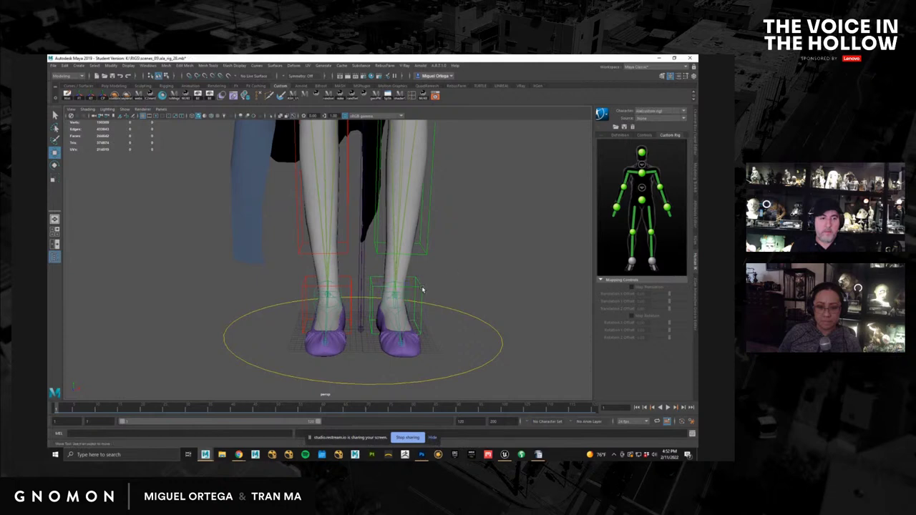
pyautogui.click(422, 289)
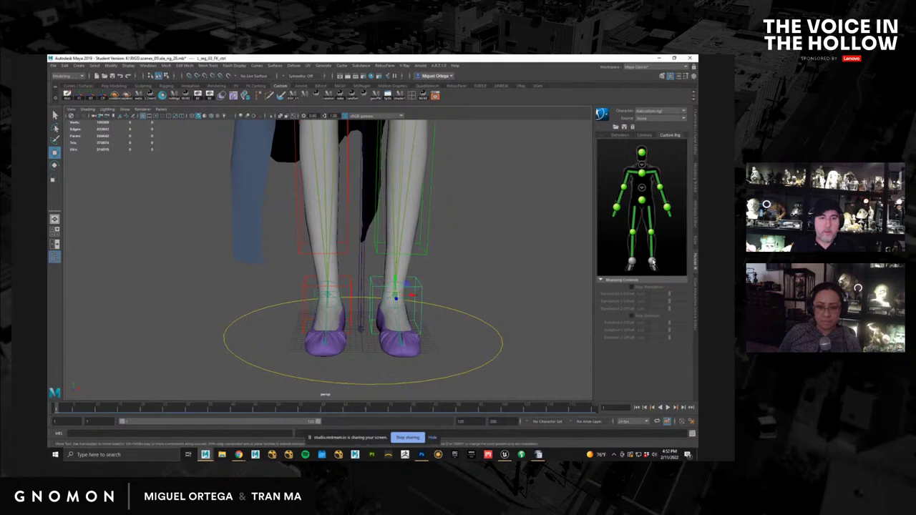
pyautogui.click(652, 263)
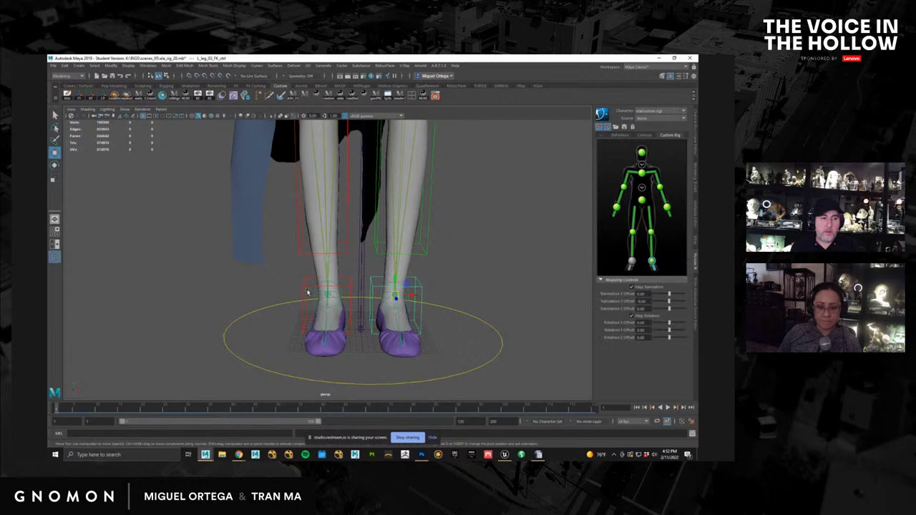
pyautogui.click(304, 288)
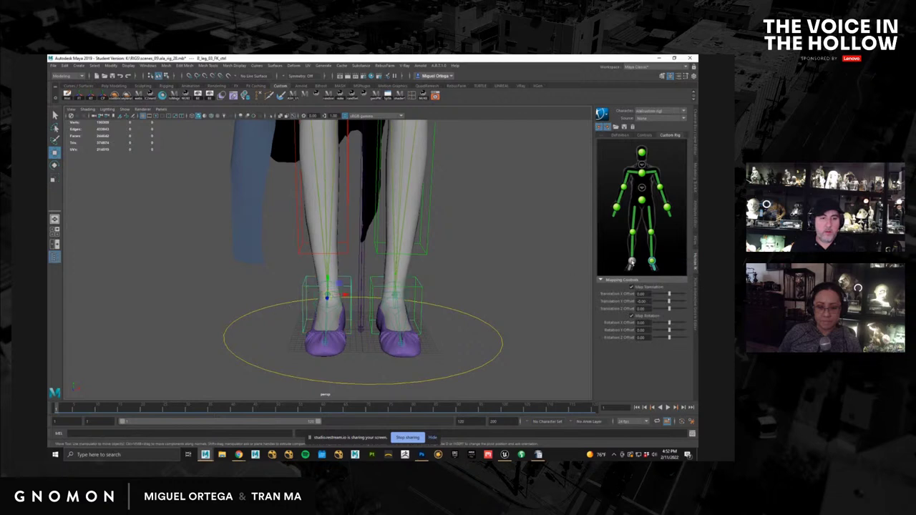
pyautogui.click(632, 263)
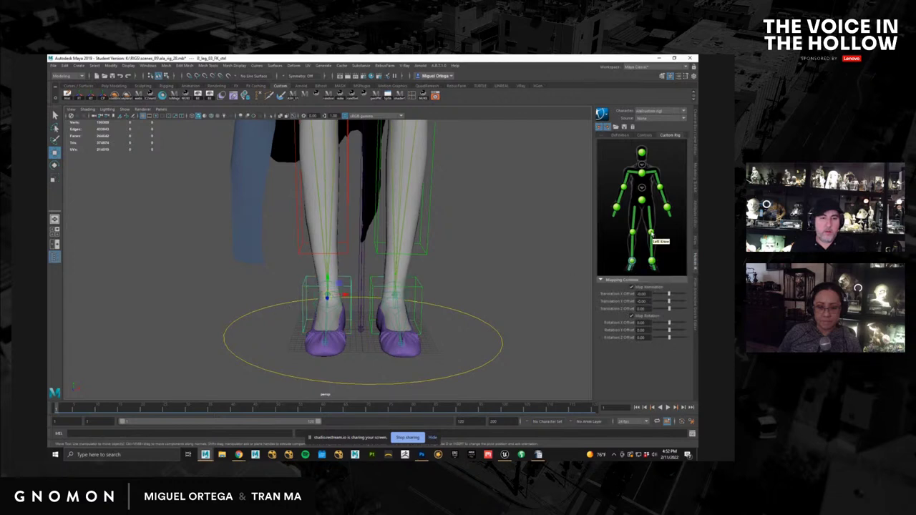
# Step: Clear both knee mappings in the custom rig and remap them to L_leg_02_FK_ctrl and R_leg_02_FK_ctrl for their respective sides
pyautogui.click(653, 245)
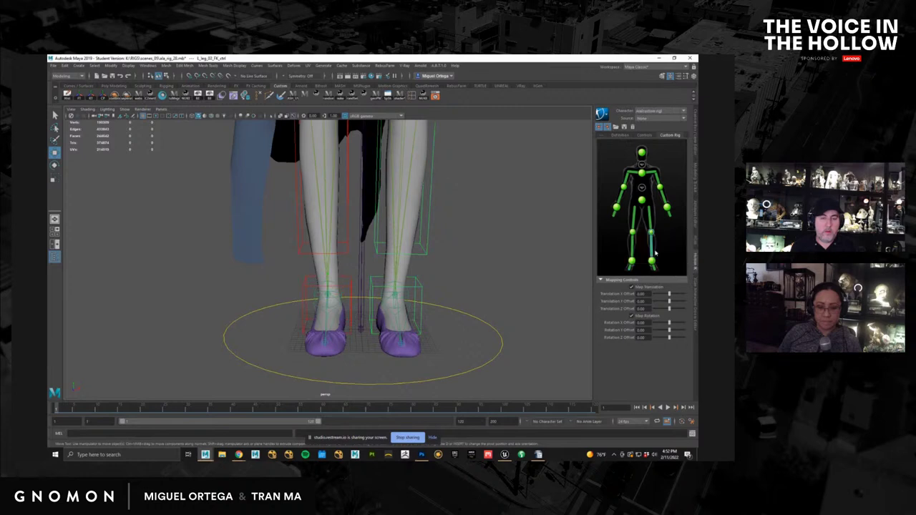
pyautogui.press('Delete')
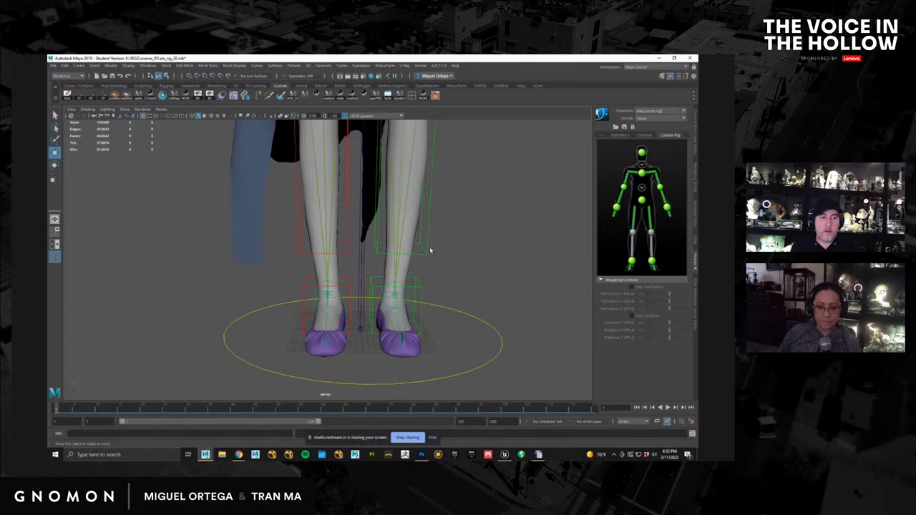
pyautogui.click(428, 249)
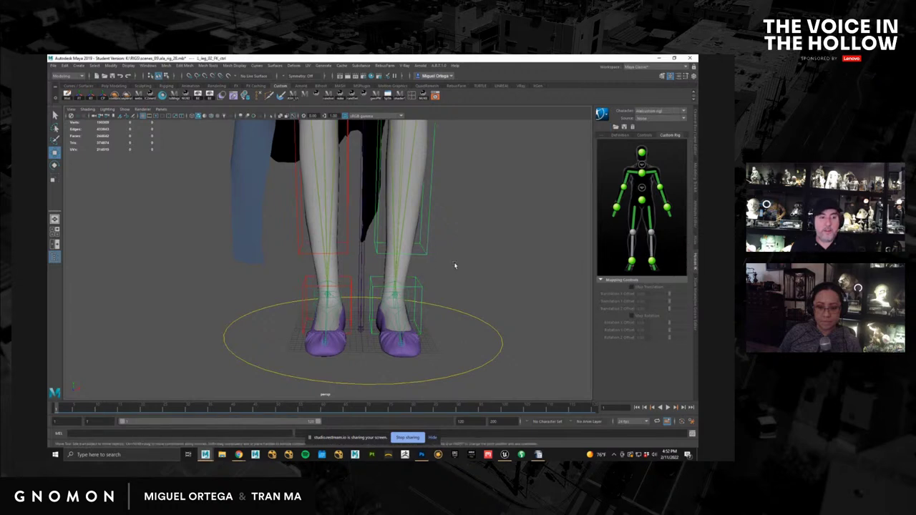
pyautogui.click(434, 258)
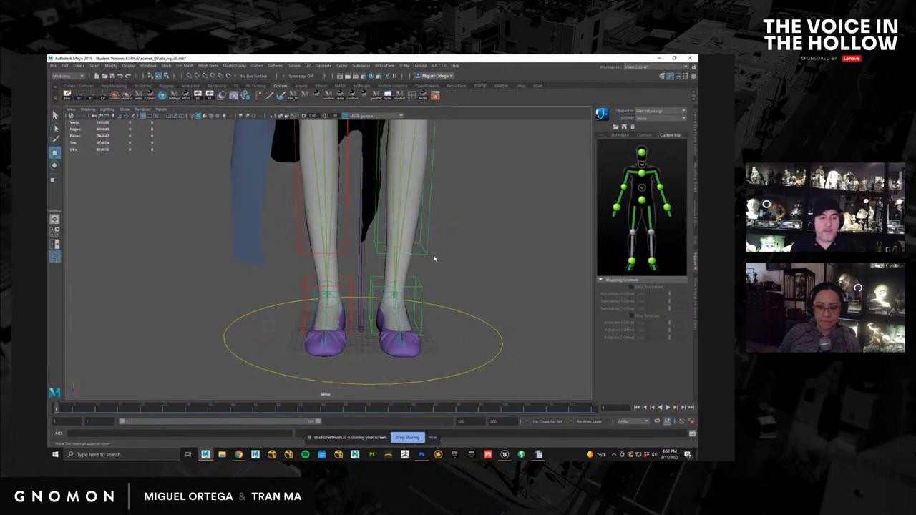
pyautogui.click(423, 248)
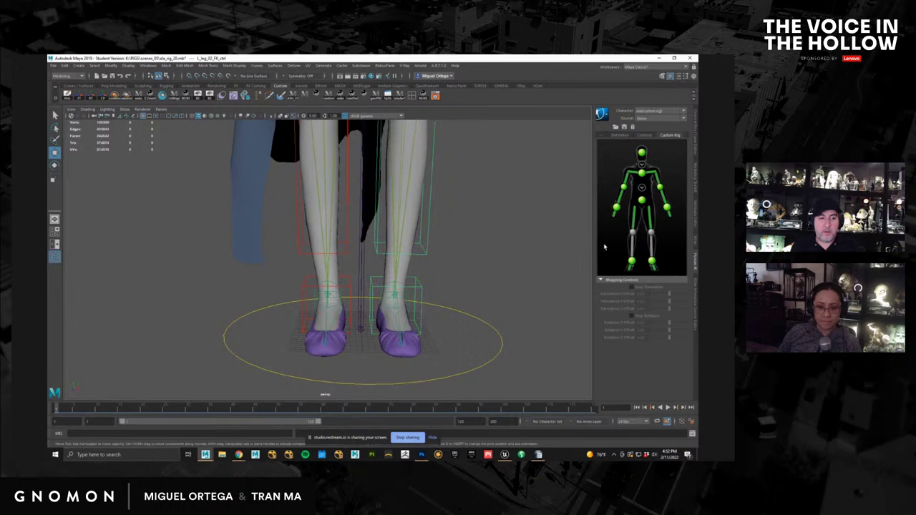
pyautogui.rightClick(652, 247)
pyautogui.click(654, 249)
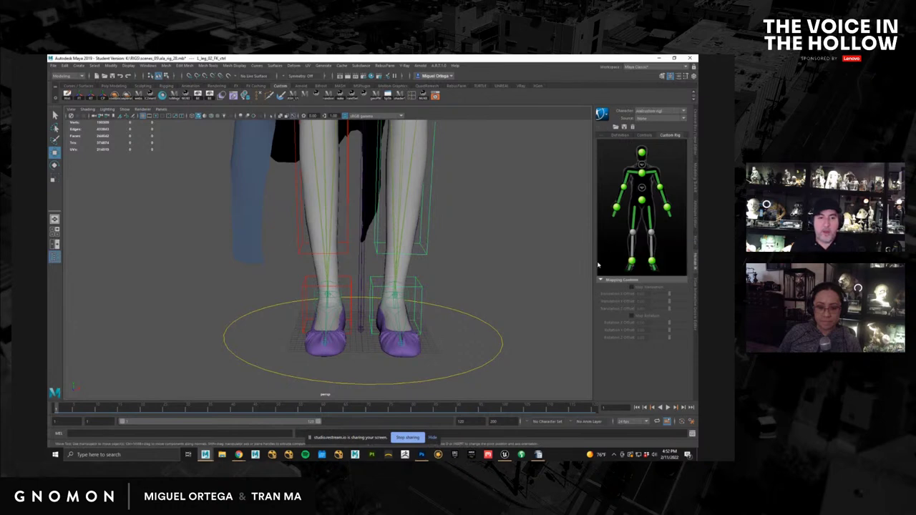
pyautogui.click(307, 252)
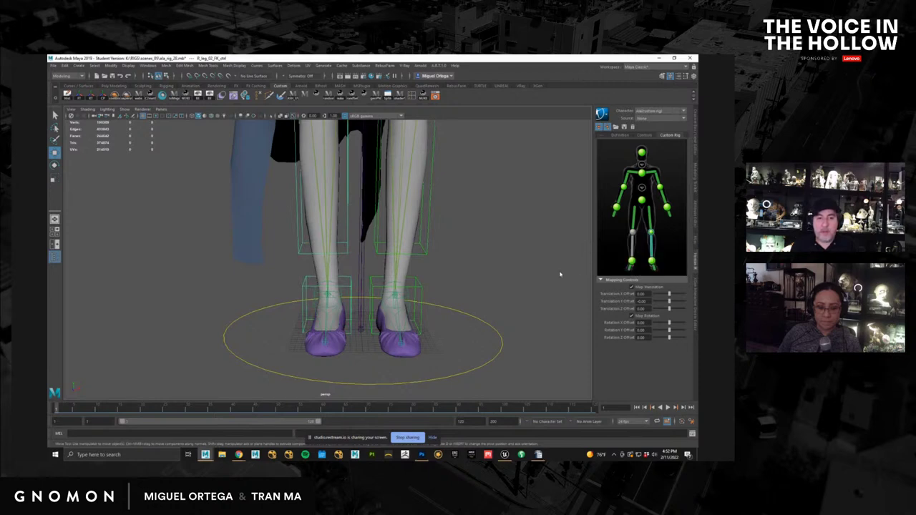
# Step: Set the character's source to Dummy_Fight and scrub the timeline to frame 37 to check the leg motion
pyautogui.scroll(-2, 354, 246)
pyautogui.scroll(-5, 354, 245)
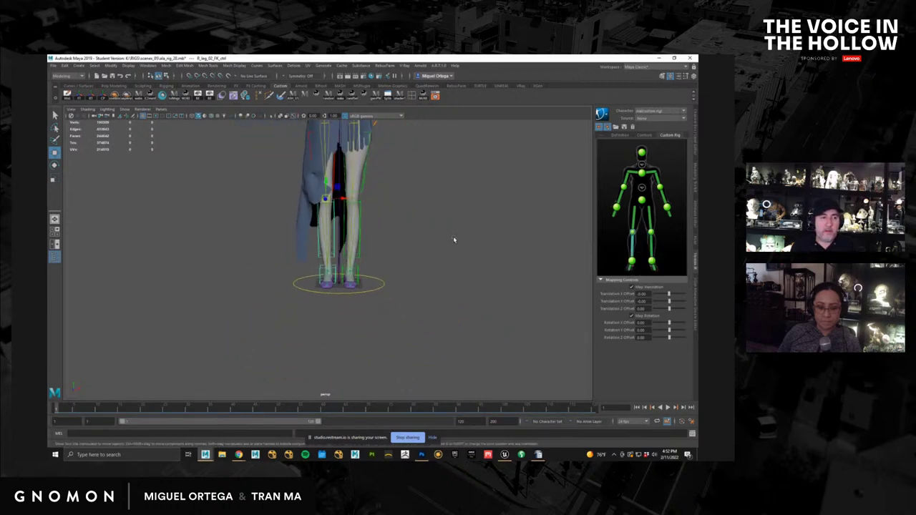
pyautogui.keyDown('alt'); pyautogui.moveTo(453, 239); pyautogui.dragTo(456, 286, button='middle'); pyautogui.keyUp('alt')
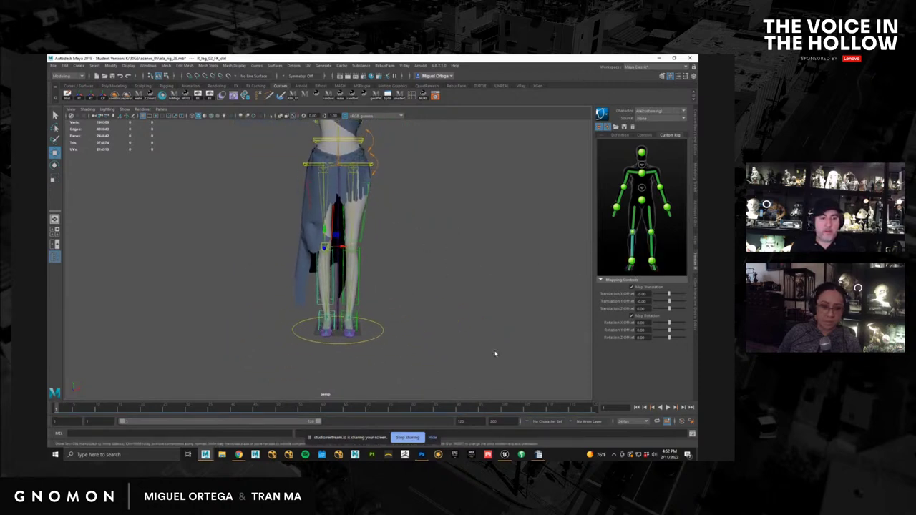
pyautogui.click(655, 118)
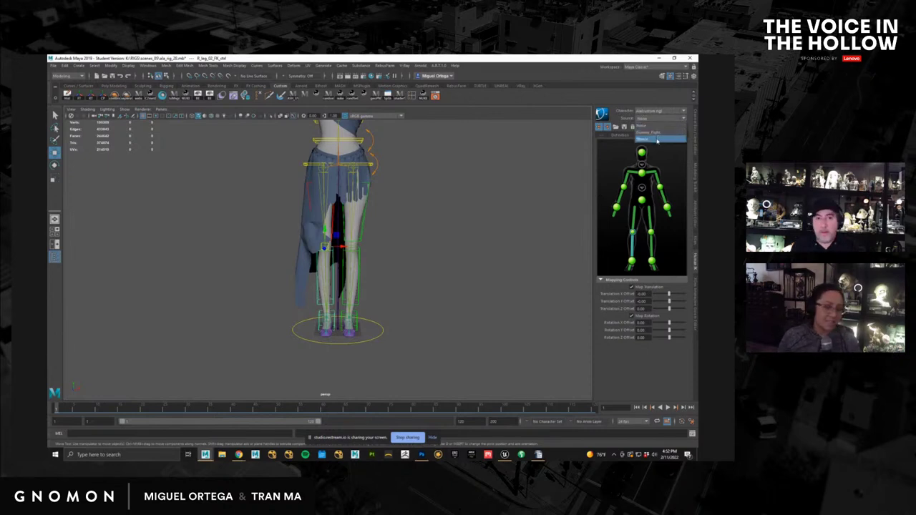
pyautogui.click(657, 140)
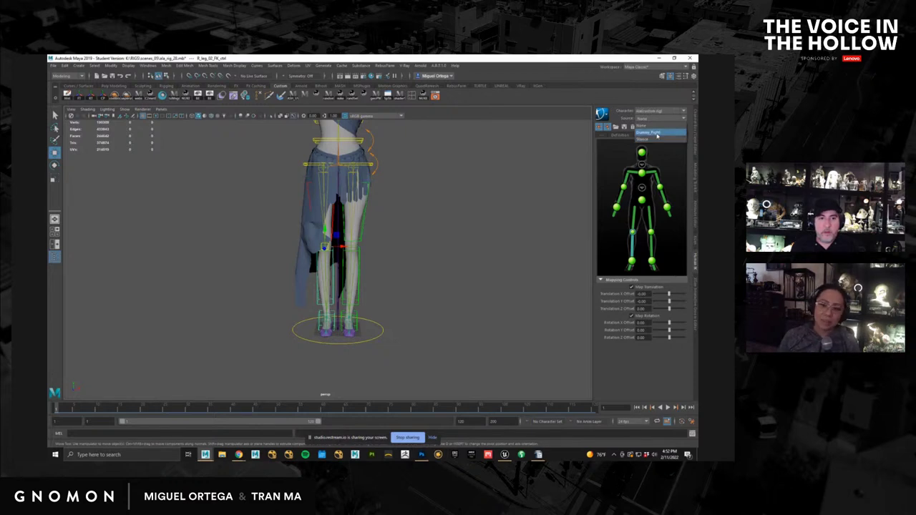
pyautogui.moveTo(275, 408); pyautogui.dragTo(101, 422)
pyautogui.moveTo(387, 428); pyautogui.dragTo(219, 433)
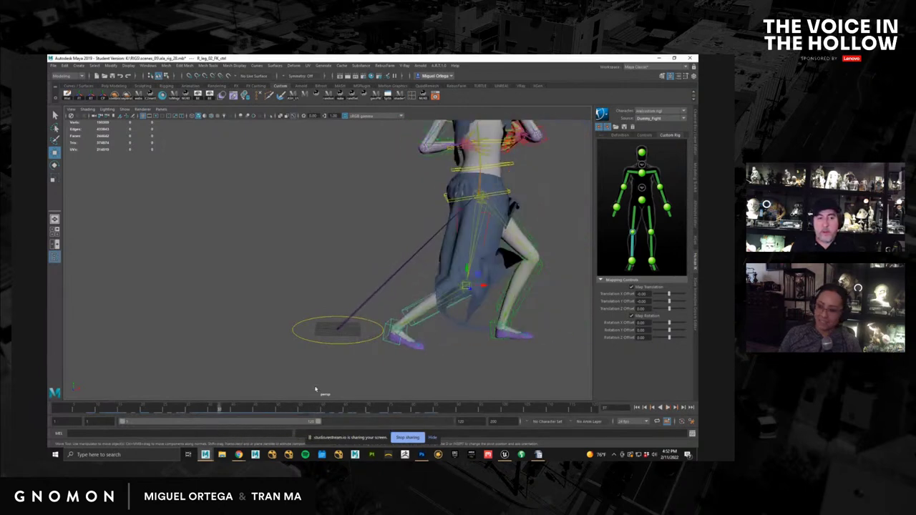
# Step: Inspect the retargeted pose from several angles, return to the first frame and play the fight animation briefly
pyautogui.scroll(-2, 353, 337)
pyautogui.keyDown('alt'); pyautogui.moveTo(397, 345); pyautogui.dragTo(329, 378, button='middle'); pyautogui.keyUp('alt')
pyautogui.scroll(-2, 322, 350)
pyautogui.keyDown('alt'); pyautogui.moveTo(322, 349); pyautogui.dragTo(330, 344); pyautogui.keyUp('alt')
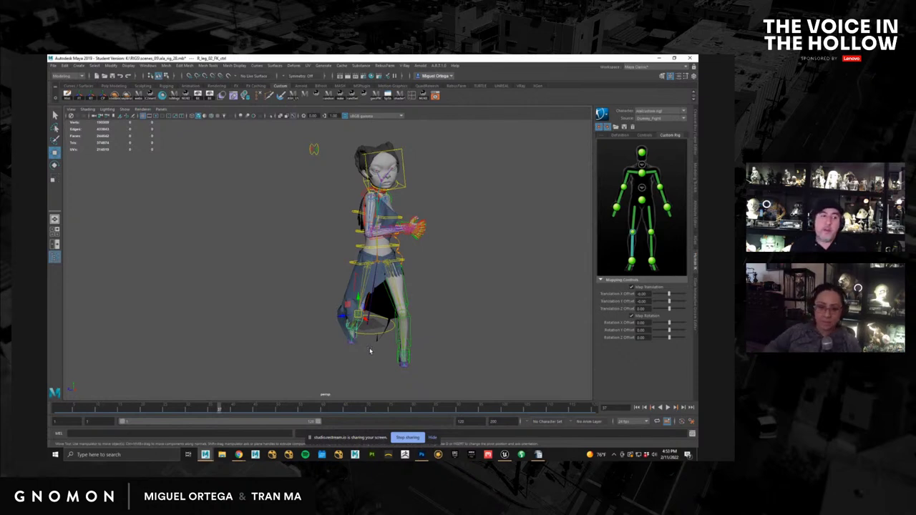
pyautogui.keyDown('alt'); pyautogui.moveTo(370, 350); pyautogui.dragTo(61, 420); pyautogui.keyUp('alt')
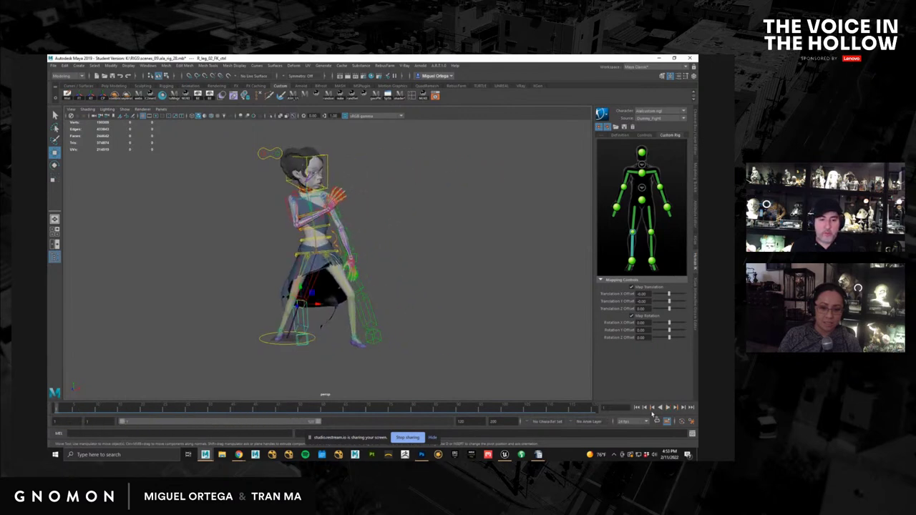
pyautogui.click(668, 407)
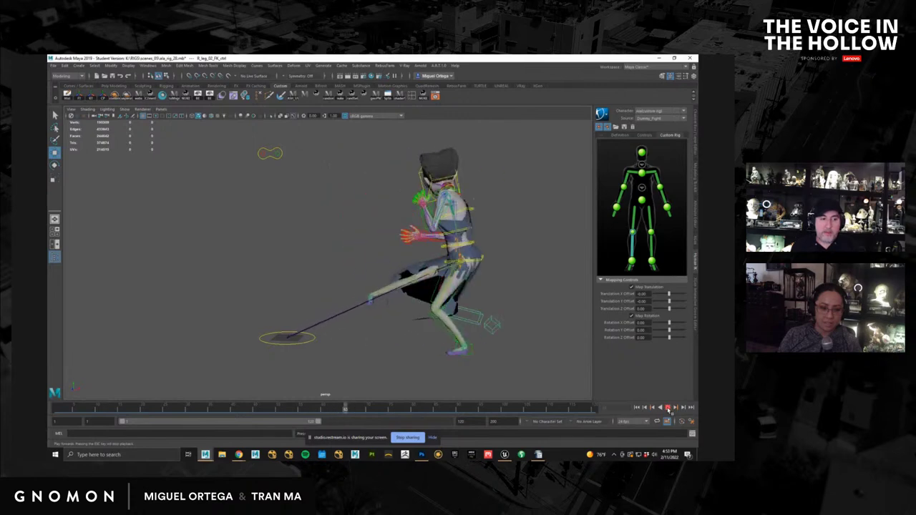
pyautogui.click(667, 407)
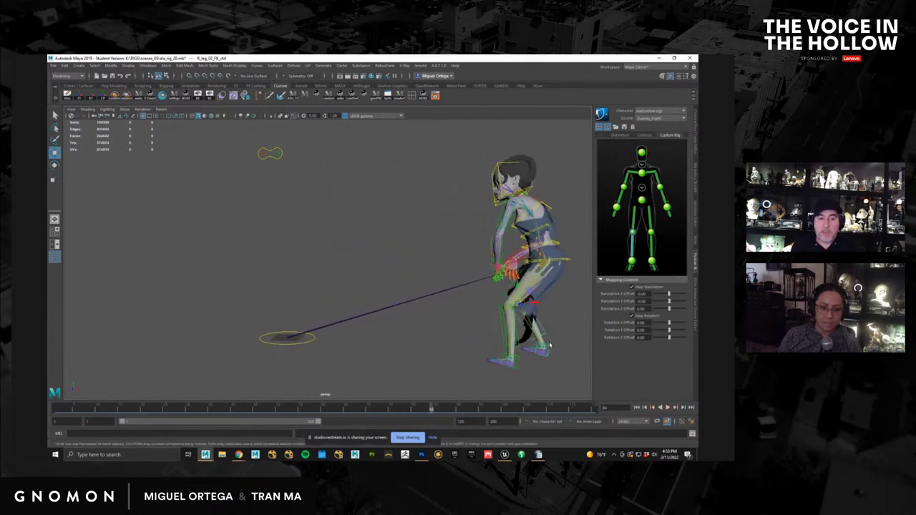
pyautogui.keyDown('alt'); pyautogui.moveTo(497, 363); pyautogui.dragTo(523, 366); pyautogui.keyUp('alt')
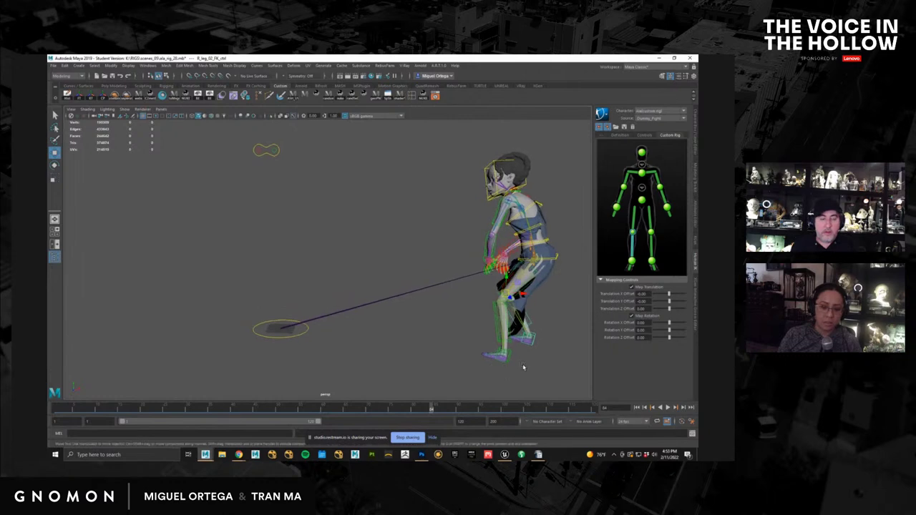
pyautogui.keyDown('alt'); pyautogui.moveTo(523, 366); pyautogui.dragTo(503, 362, button='middle'); pyautogui.keyUp('alt')
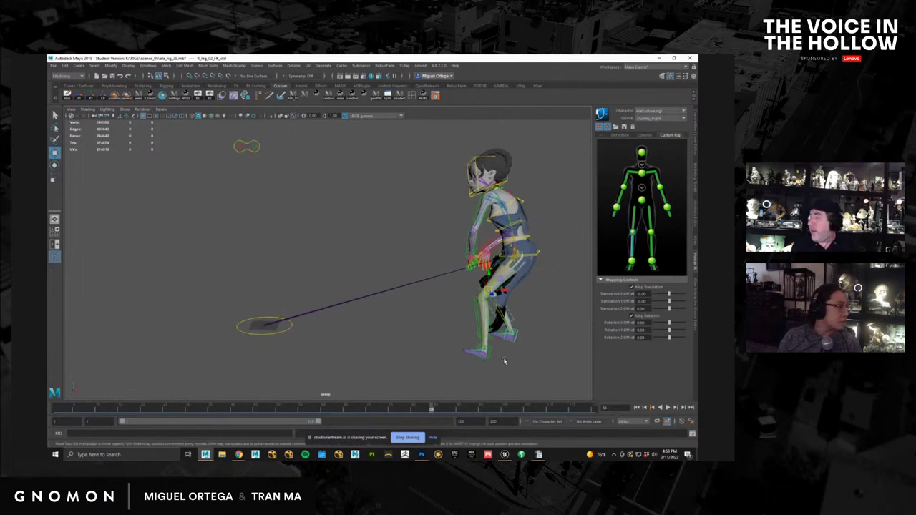
pyautogui.keyDown('alt'); pyautogui.moveTo(504, 361); pyautogui.dragTo(458, 350); pyautogui.keyUp('alt')
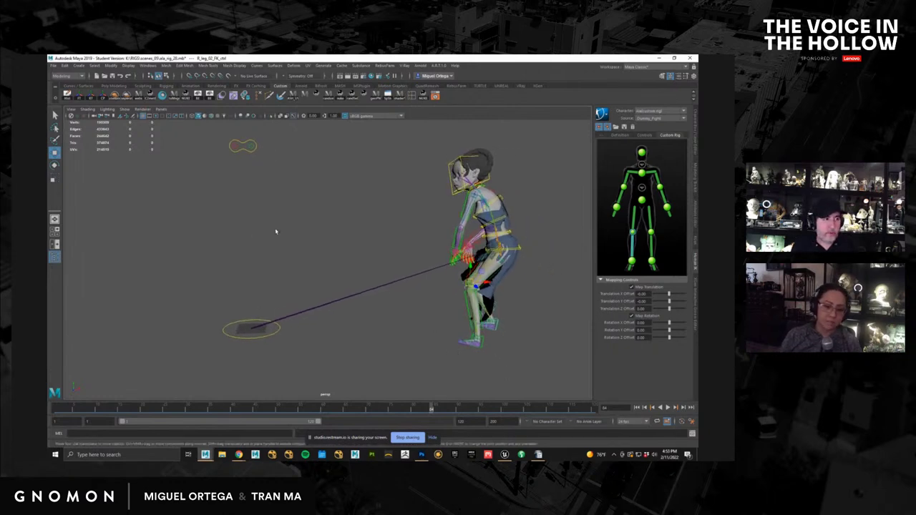
# Step: Open the recent scene ALA_ikfix_before.mb without saving the current rig scene, accepting the student version notice
pyautogui.click(53, 65)
pyautogui.moveTo(115, 303)
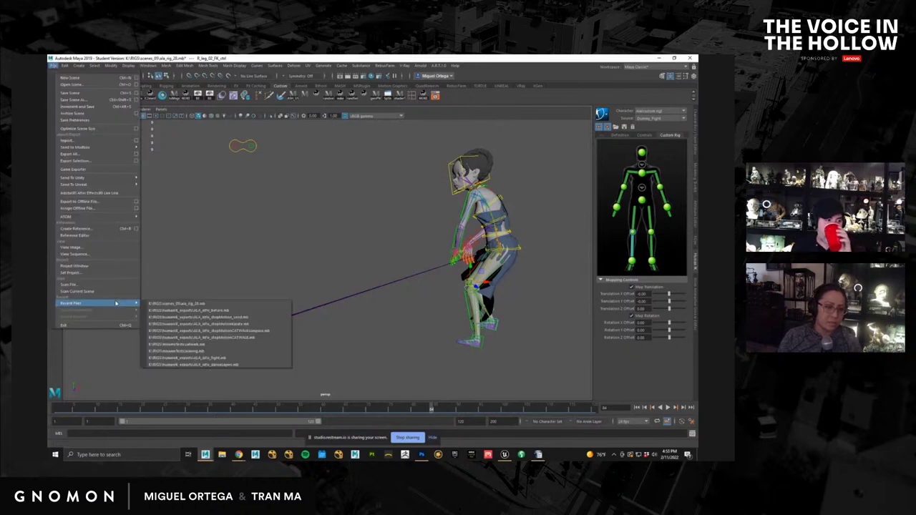
pyautogui.click(198, 310)
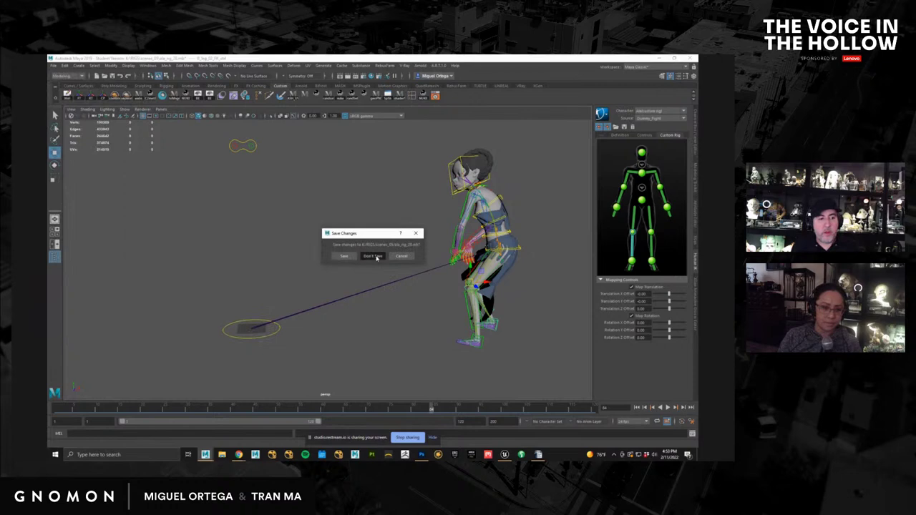
pyautogui.click(373, 257)
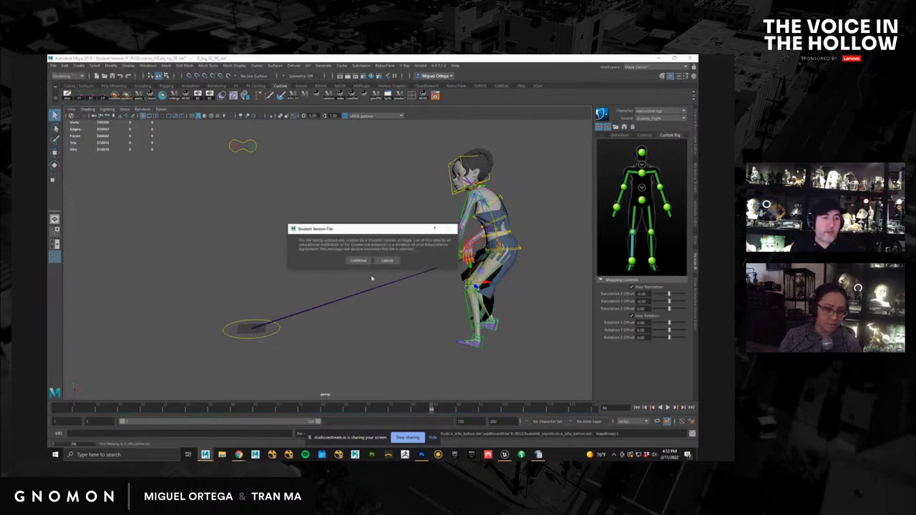
pyautogui.click(362, 260)
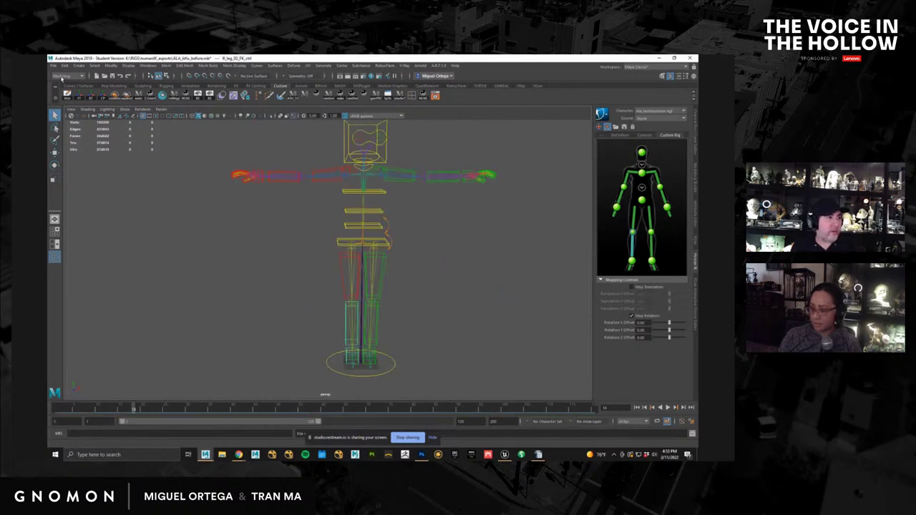
# Step: Show all object types in the perspective view so the character mesh is displayed with its rig
pyautogui.keyDown('alt'); pyautogui.moveTo(498, 267); pyautogui.dragTo(474, 257, button='right'); pyautogui.keyUp('alt')
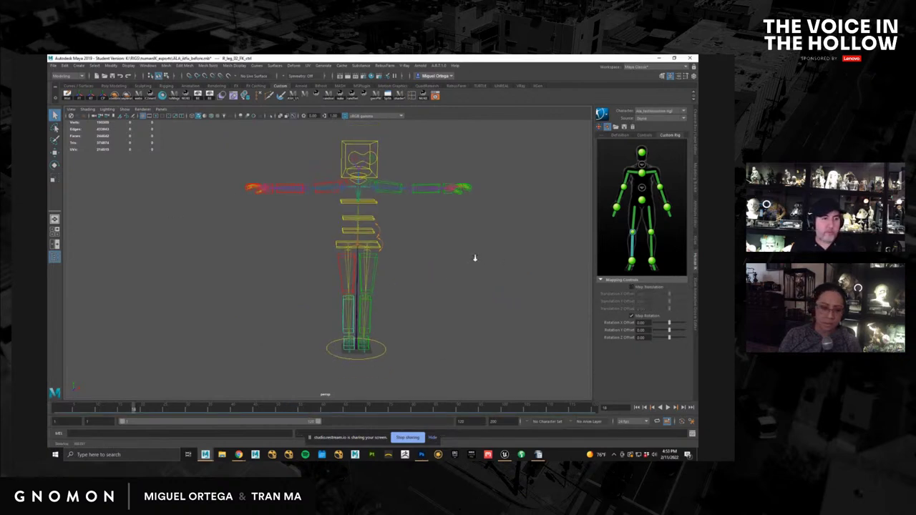
pyautogui.click(123, 109)
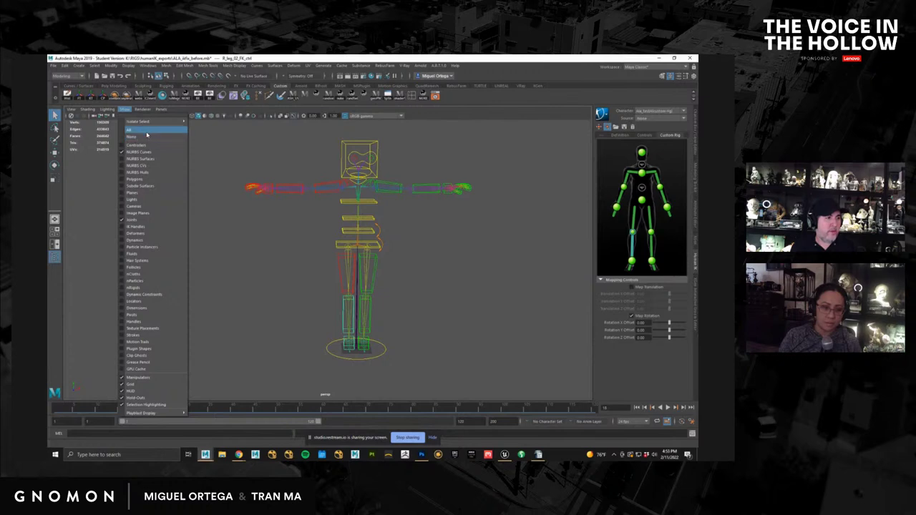
pyautogui.click(140, 129)
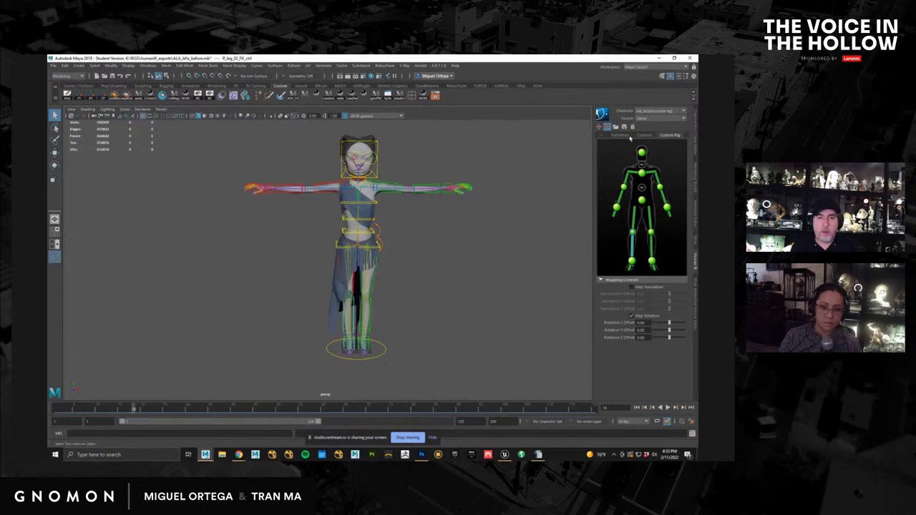
# Step: Review the HumanIK source choices and the bake options for the custom rig character
pyautogui.click(657, 119)
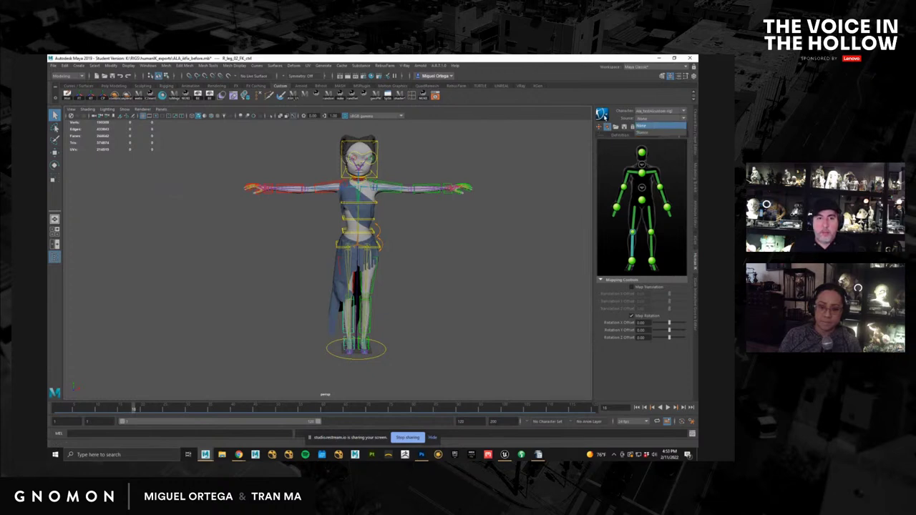
pyautogui.click(605, 114)
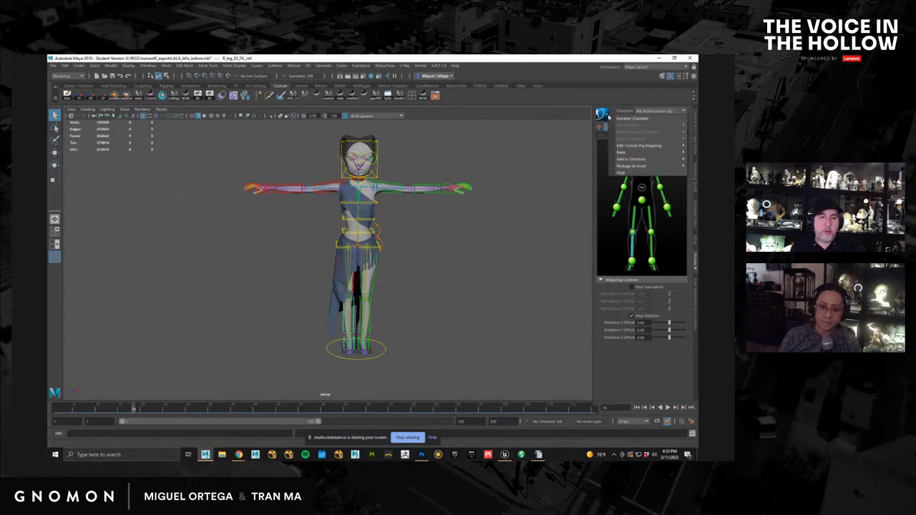
pyautogui.moveTo(636, 155)
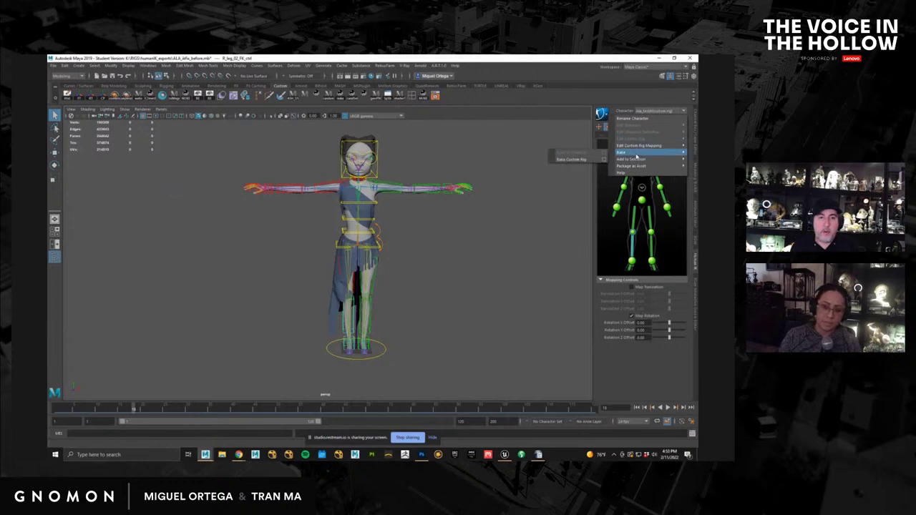
pyautogui.click(540, 150)
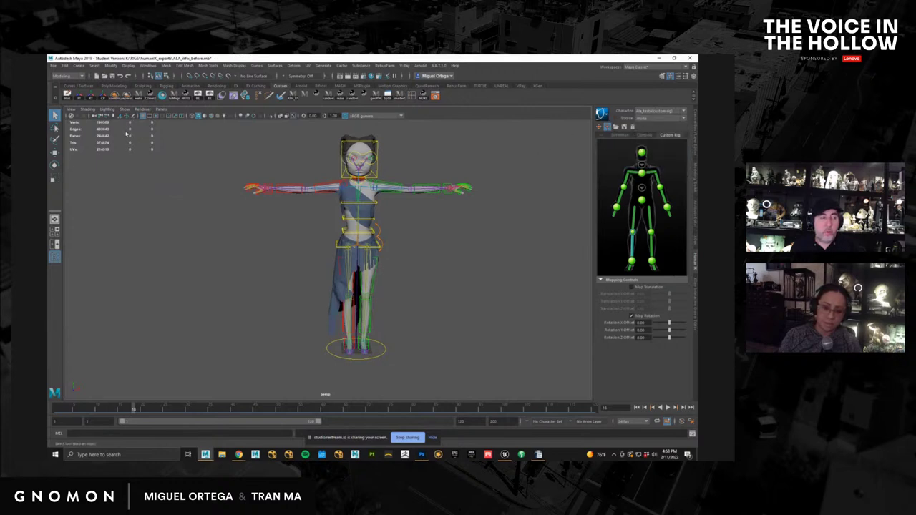
# Step: Open the recent scene ALA_ikfix_stopMotionKarate.mb without saving the current scene, accepting the student version notice
pyautogui.click(54, 65)
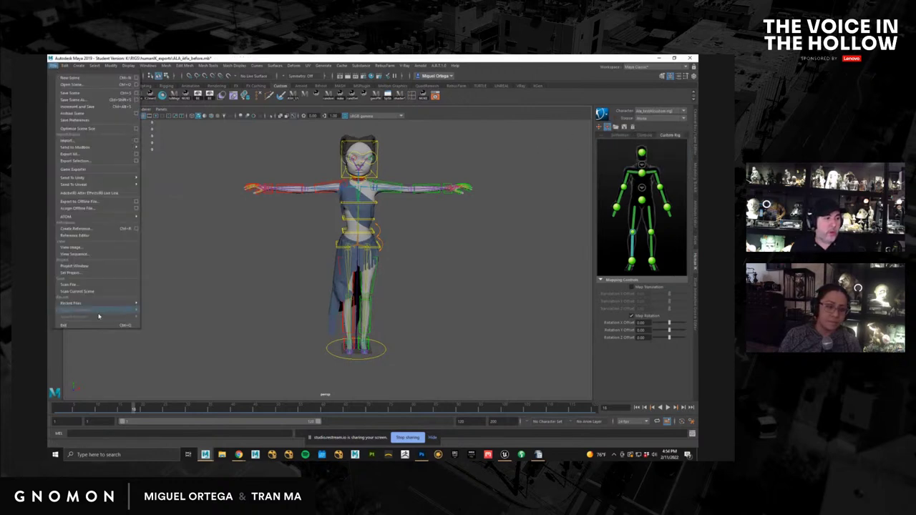
pyautogui.moveTo(101, 305)
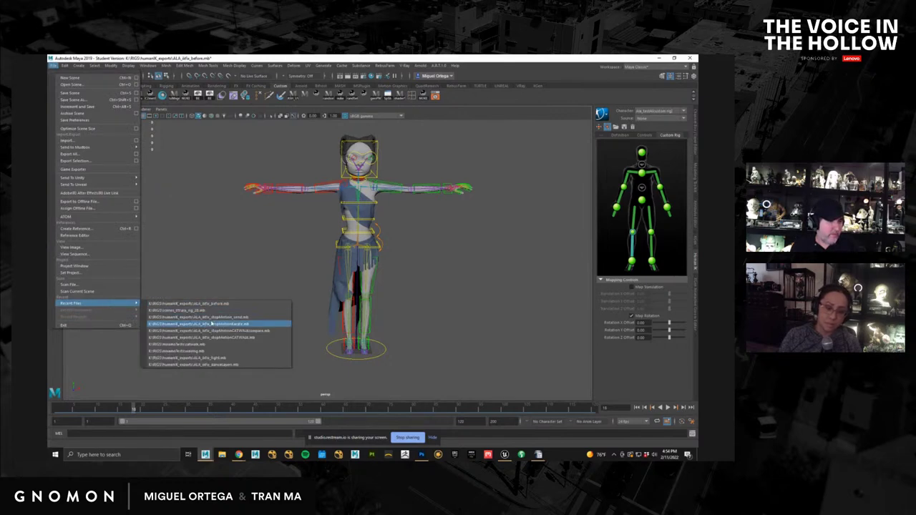
pyautogui.click(187, 323)
pyautogui.click(372, 256)
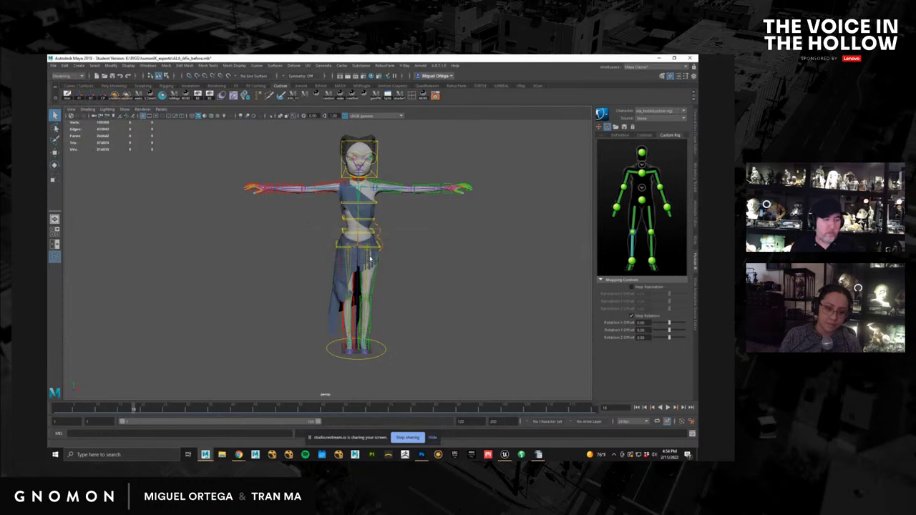
pyautogui.click(361, 261)
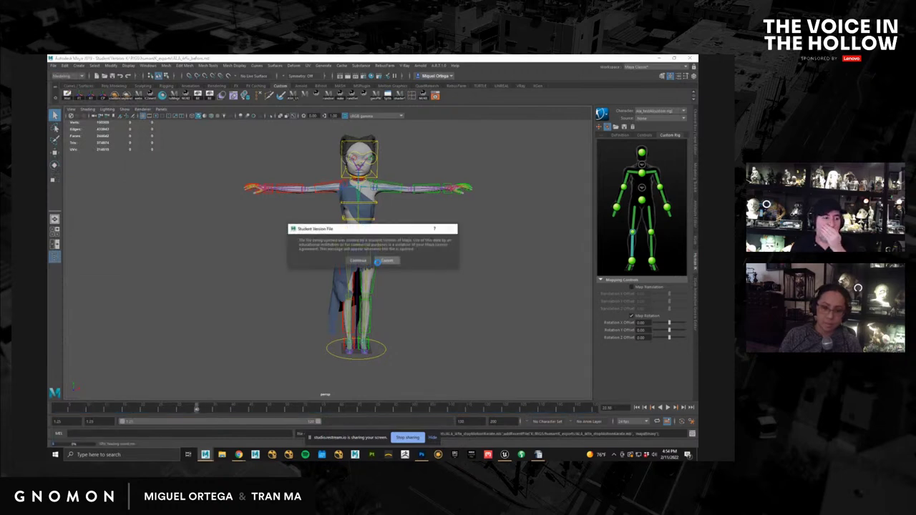
pyautogui.click(359, 260)
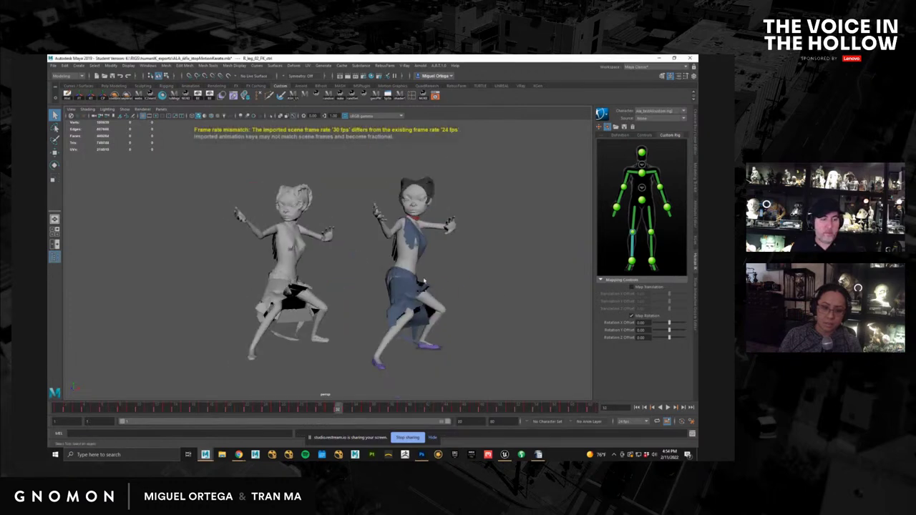
# Step: Examine the two posed characters and the Bake Custom Rig command for the HumanIK character
pyautogui.moveTo(402, 261)
pyautogui.keyDown('alt'); pyautogui.mouseDown()
pyautogui.moveTo(388, 275)
pyautogui.moveTo(407, 274)
pyautogui.mouseUp(); pyautogui.keyUp('alt')
pyautogui.keyDown('alt'); pyautogui.moveTo(407, 274); pyautogui.dragTo(438, 274, button='right'); pyautogui.keyUp('alt')
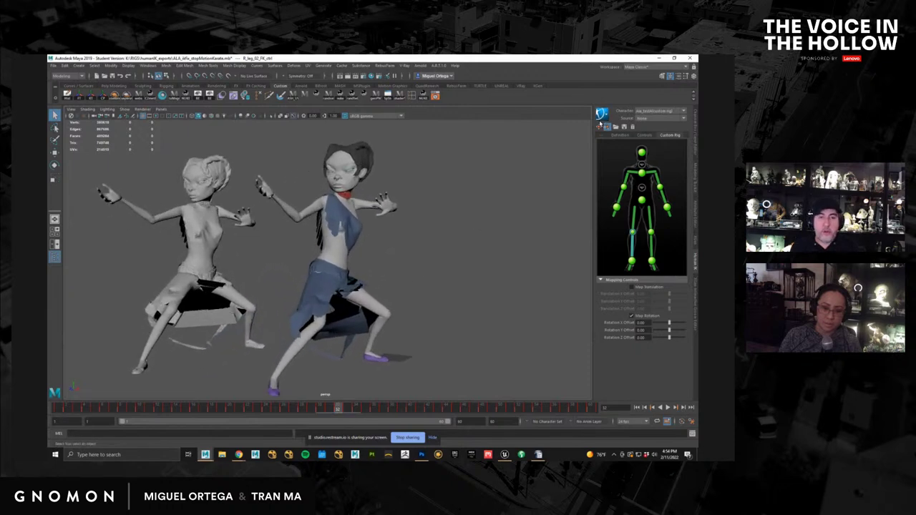
pyautogui.click(604, 114)
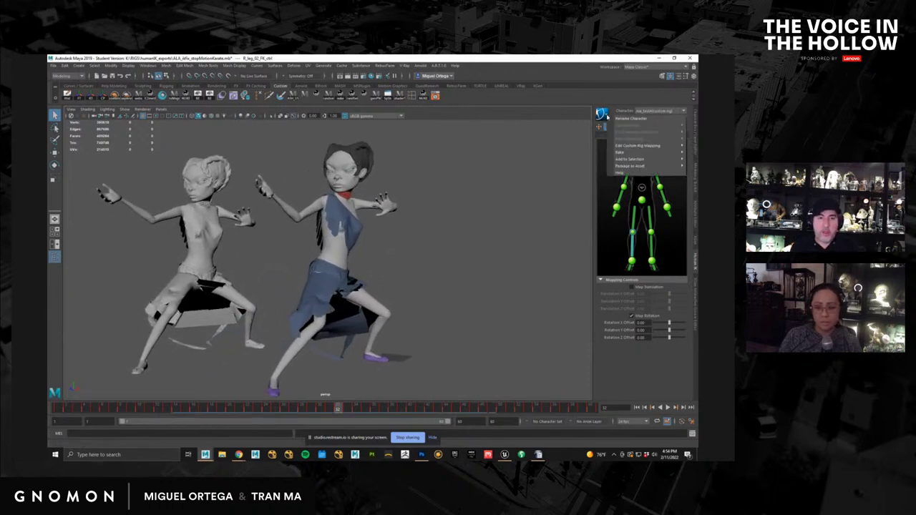
pyautogui.moveTo(636, 155)
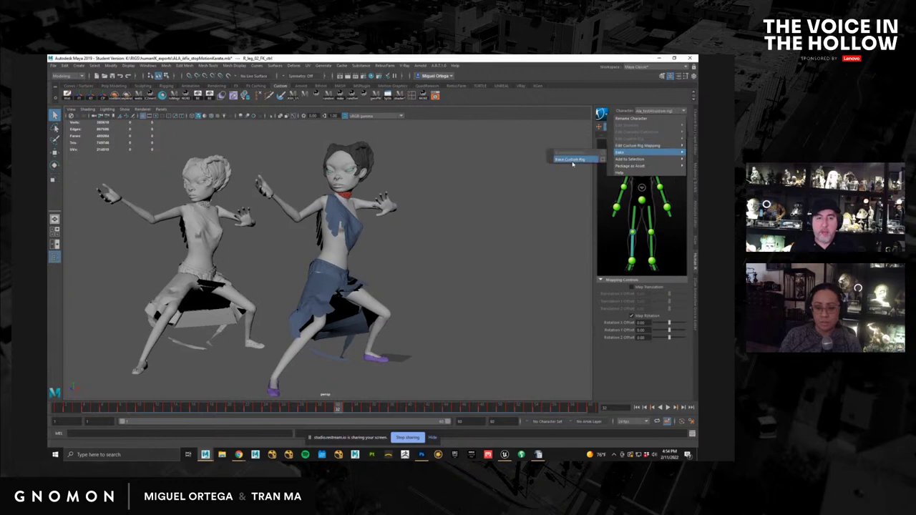
pyautogui.click(572, 163)
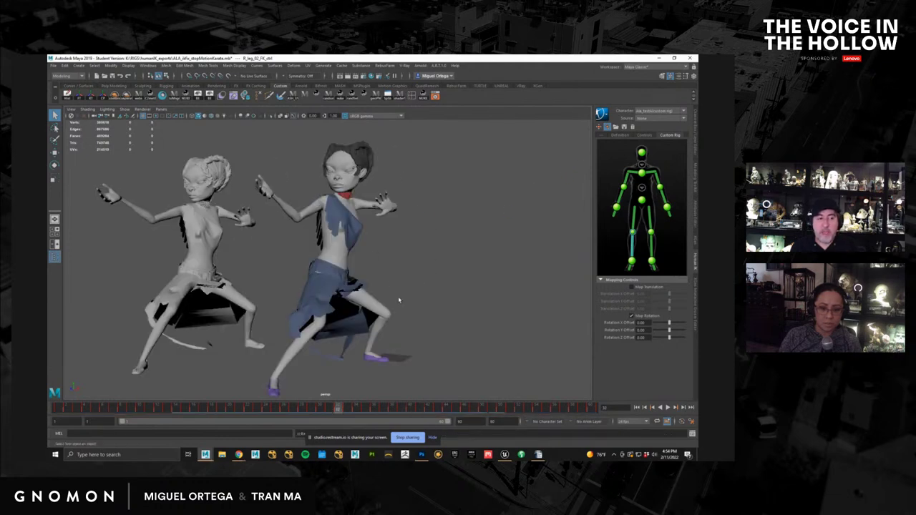
pyautogui.keyDown('alt'); pyautogui.moveTo(395, 297); pyautogui.dragTo(402, 283, button='middle'); pyautogui.keyUp('alt')
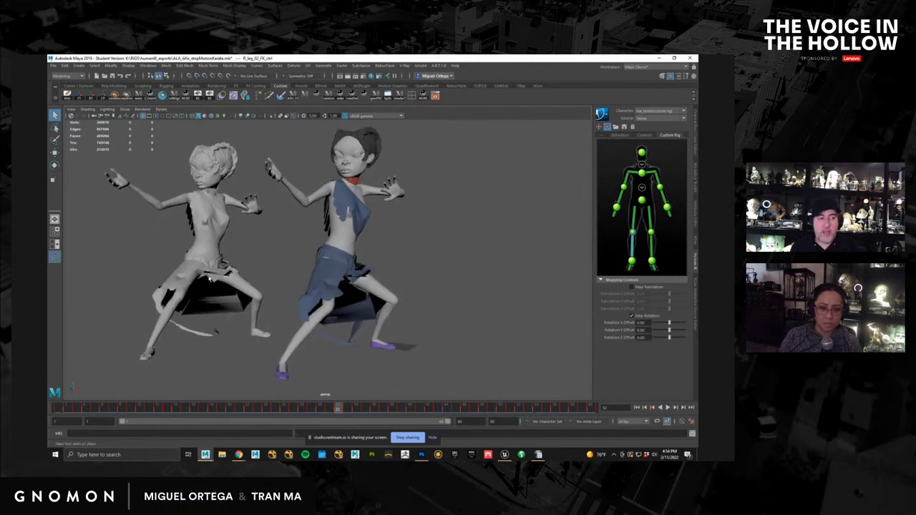
pyautogui.moveTo(129, 299); pyautogui.dragTo(258, 186)
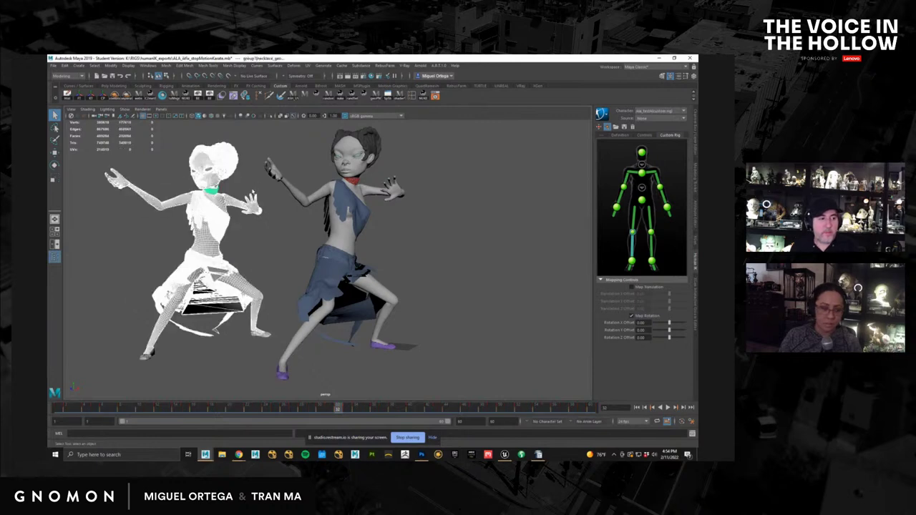
pyautogui.press('Delete')
pyautogui.hotkey('ctrl', 'z')
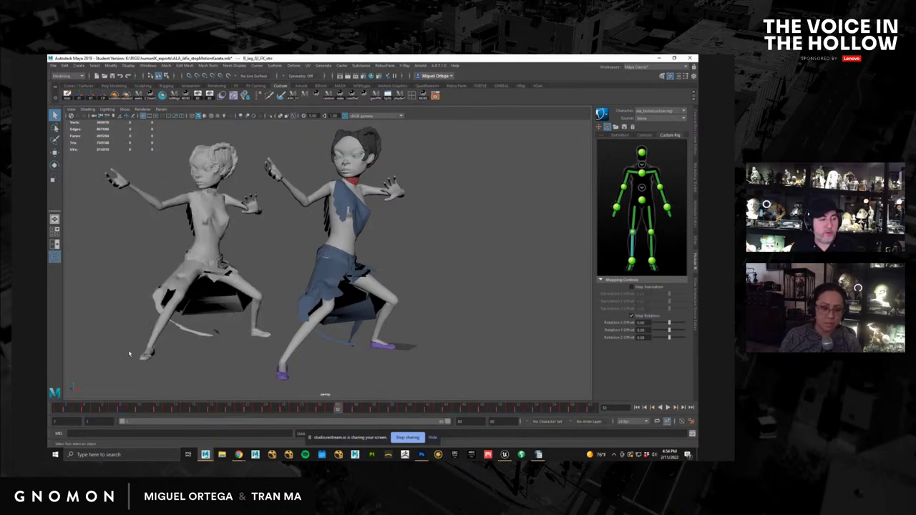
# Step: Put all meshes of the grey duplicate character on a new display layer and hide that layer
pyautogui.moveTo(244, 151); pyautogui.dragTo(259, 147)
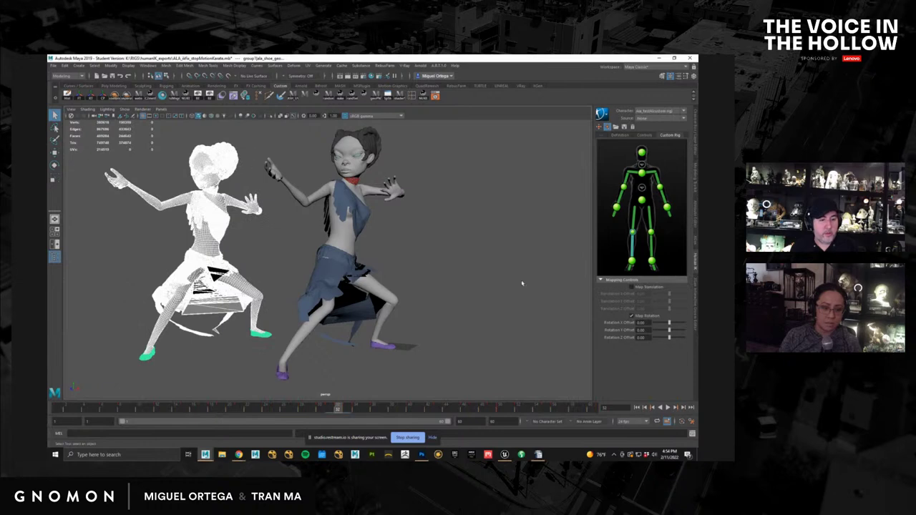
pyautogui.click(693, 75)
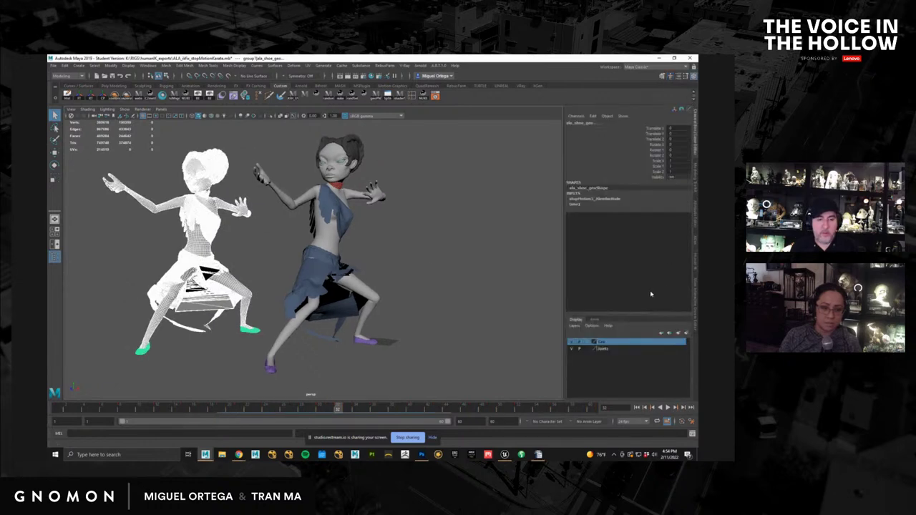
pyautogui.click(686, 334)
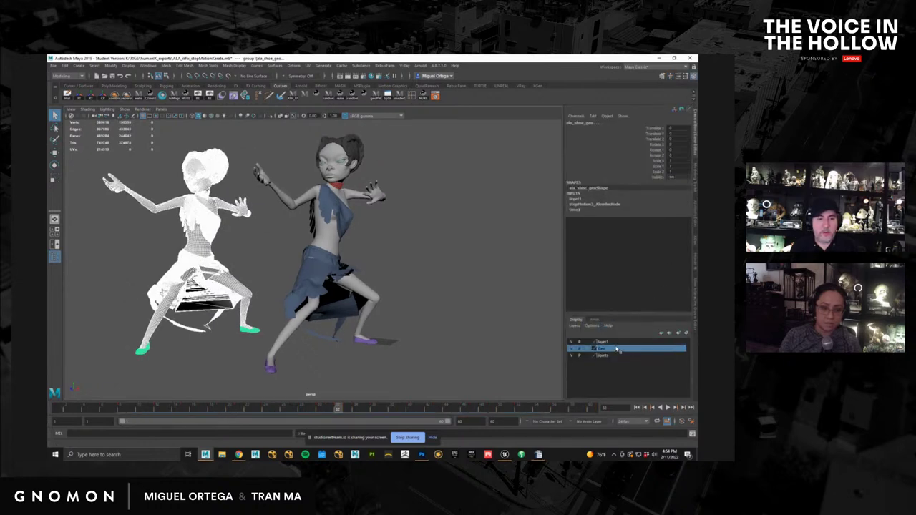
pyautogui.rightClick(614, 346)
pyautogui.click(637, 356)
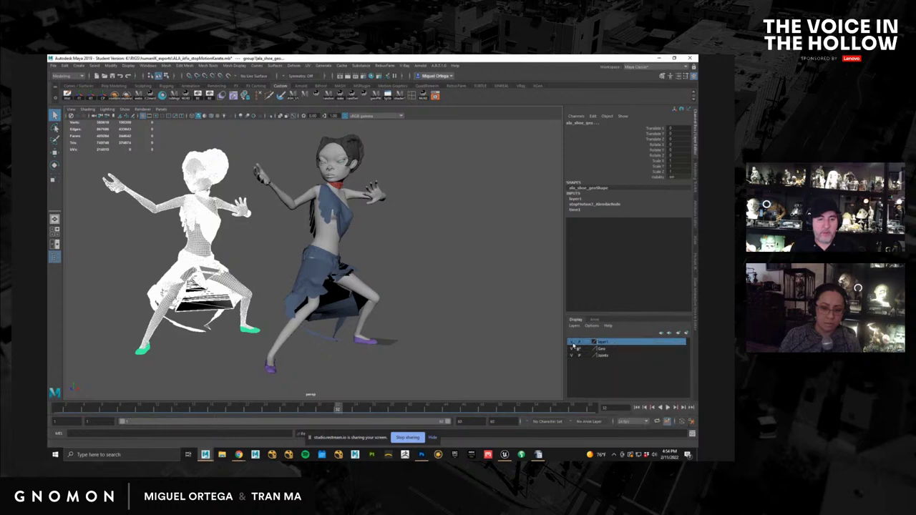
pyautogui.click(465, 321)
# Step: Show all object types in the view to display the karate character's joints and rig controls
pyautogui.keyDown('alt'); pyautogui.moveTo(167, 189); pyautogui.dragTo(177, 179, button='middle'); pyautogui.keyUp('alt')
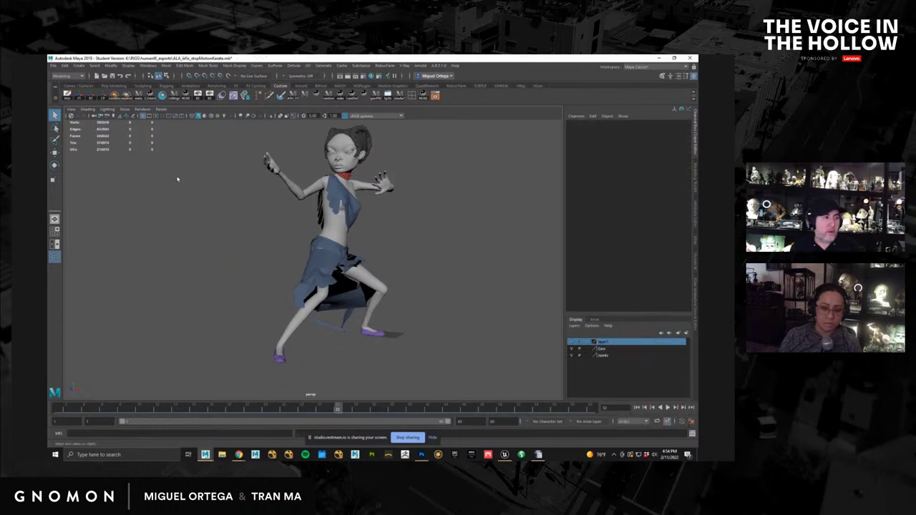
pyautogui.click(125, 110)
pyautogui.moveTo(153, 123)
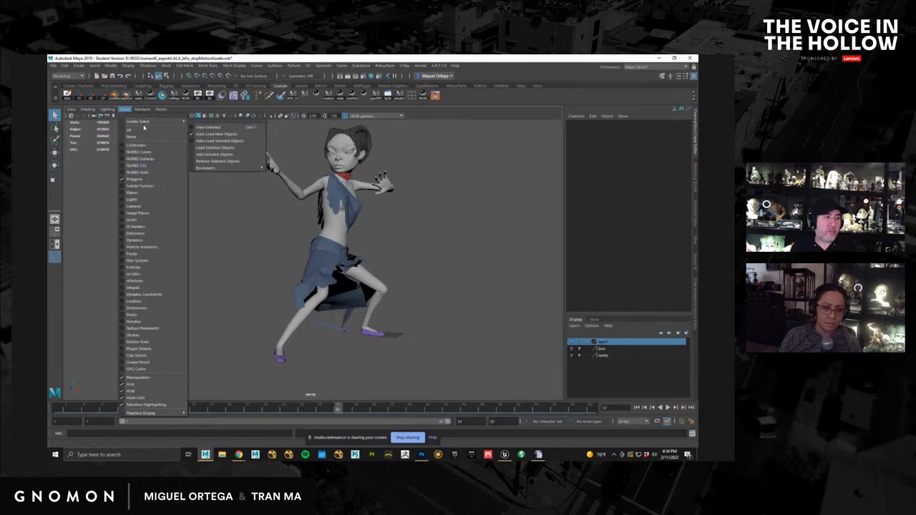
pyautogui.click(143, 130)
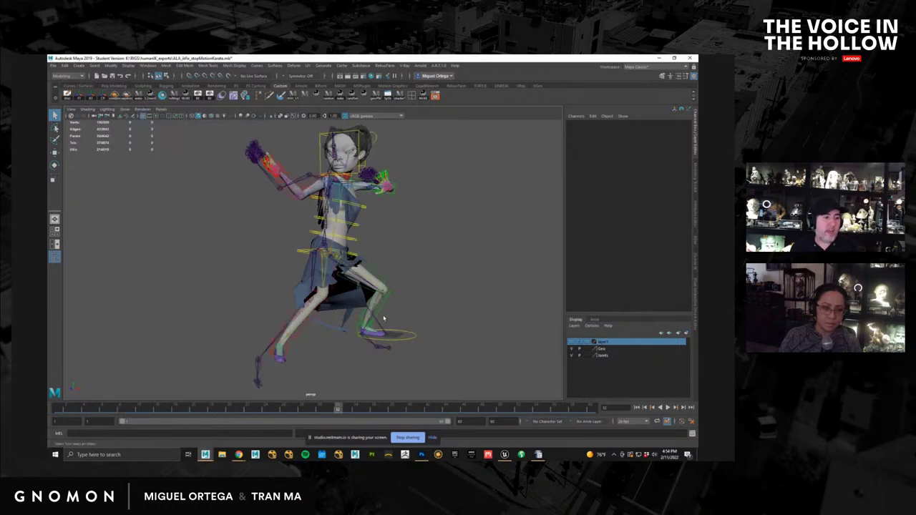
# Step: Switch the left leg from FK to IK using the blend attribute on the foot control L_leg_03_FK_ctrl
pyautogui.keyDown('alt'); pyautogui.moveTo(383, 318); pyautogui.dragTo(366, 271, button='middle'); pyautogui.keyUp('alt')
pyautogui.keyDown('alt'); pyautogui.moveTo(366, 270); pyautogui.dragTo(448, 311, button='right'); pyautogui.keyUp('alt')
pyautogui.keyDown('alt'); pyautogui.moveTo(448, 311); pyautogui.dragTo(354, 325); pyautogui.keyUp('alt')
pyautogui.click(339, 309)
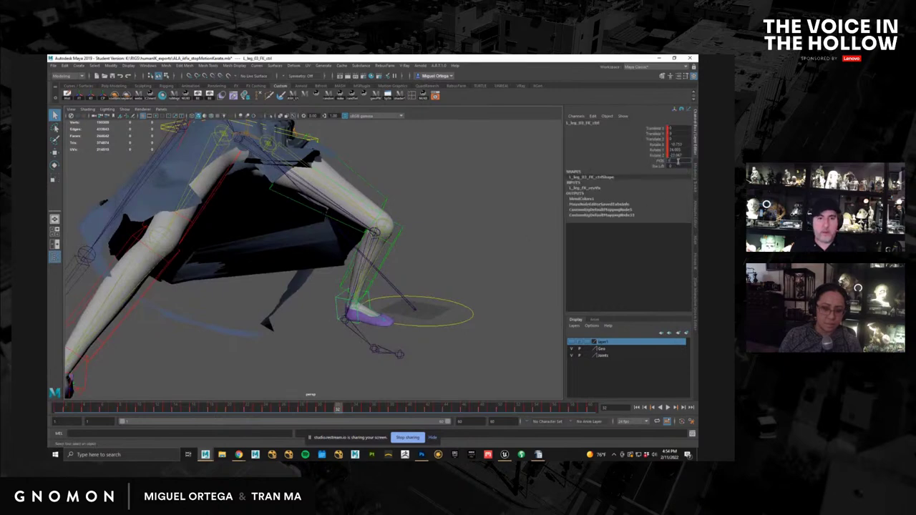
pyautogui.press('Return')
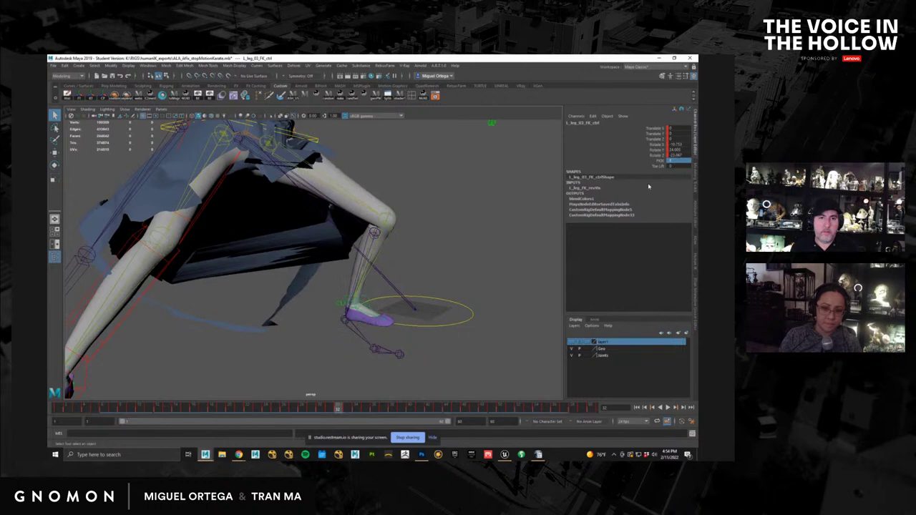
# Step: Switch the right leg from FK to IK using the blend attribute on the foot control R_leg_03_FK_ctrl
pyautogui.scroll(-3, 474, 248)
pyautogui.scroll(5, 446, 252)
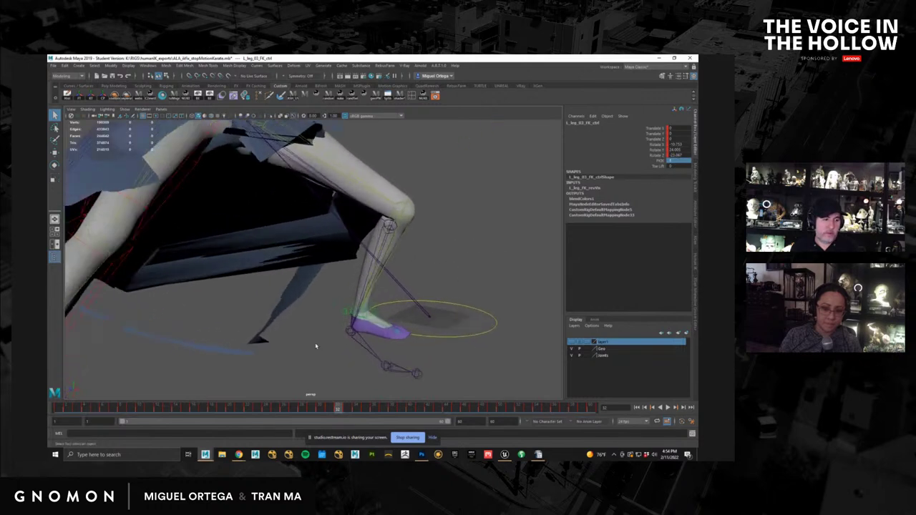
pyautogui.click(327, 325)
pyautogui.click(348, 314)
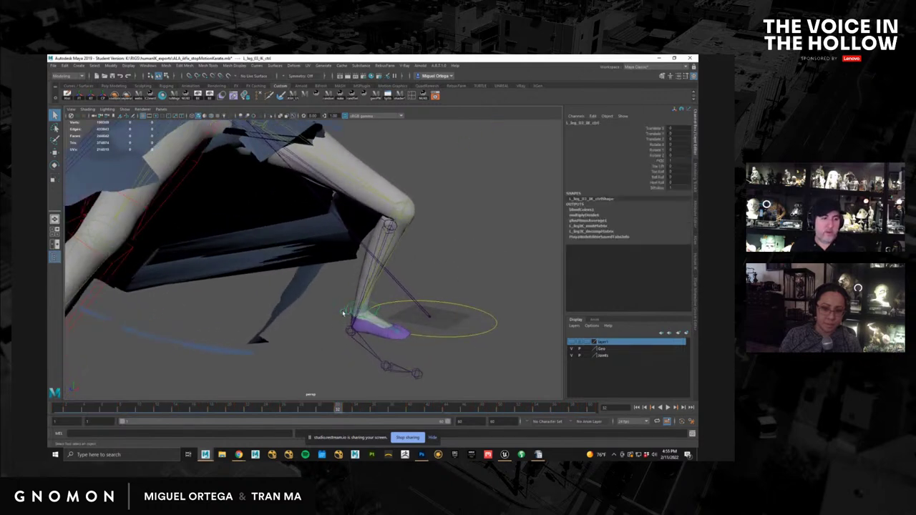
pyautogui.keyDown('alt'); pyautogui.moveTo(344, 312); pyautogui.dragTo(218, 311); pyautogui.keyUp('alt')
pyautogui.click(203, 324)
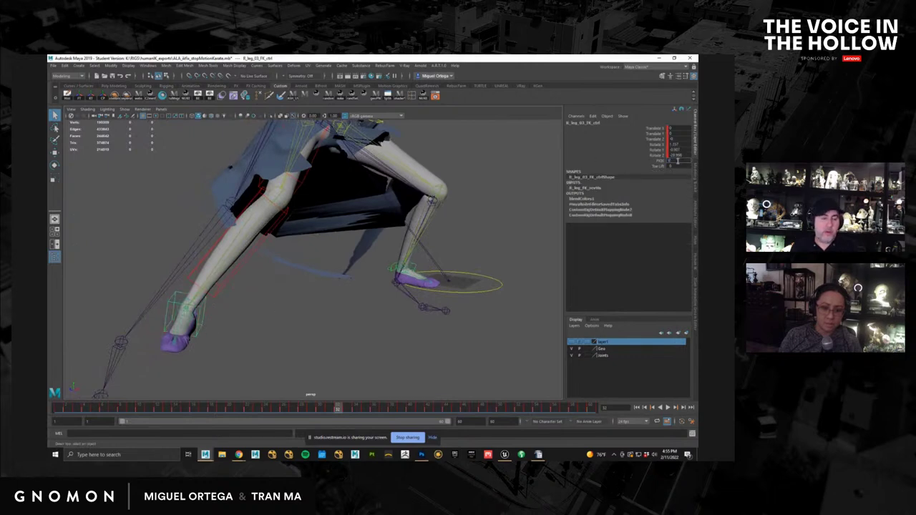
pyautogui.press('Return')
# Step: Set the last custom attribute of the right foot's IK control R_leg_03_IK_ctrl to 1
pyautogui.click(419, 255)
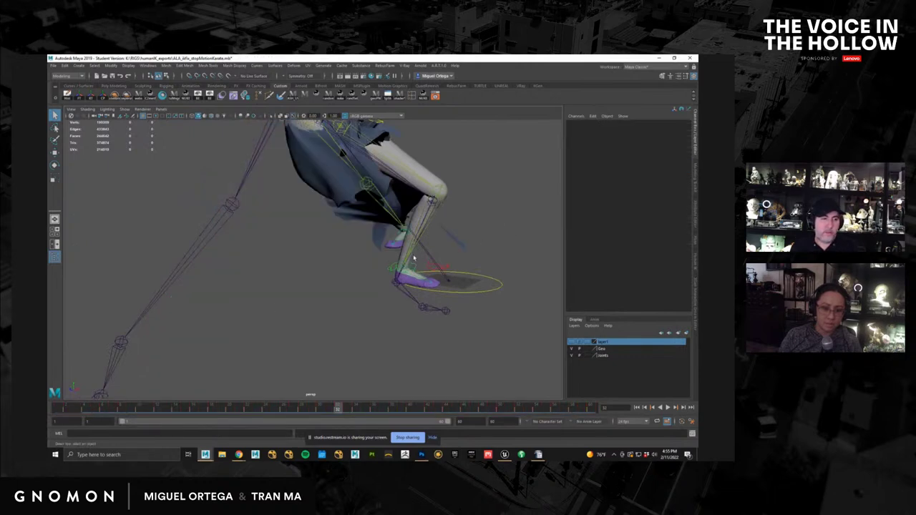
pyautogui.keyDown('alt'); pyautogui.moveTo(420, 255); pyautogui.dragTo(446, 265, button='right'); pyautogui.keyUp('alt')
pyautogui.click(445, 267)
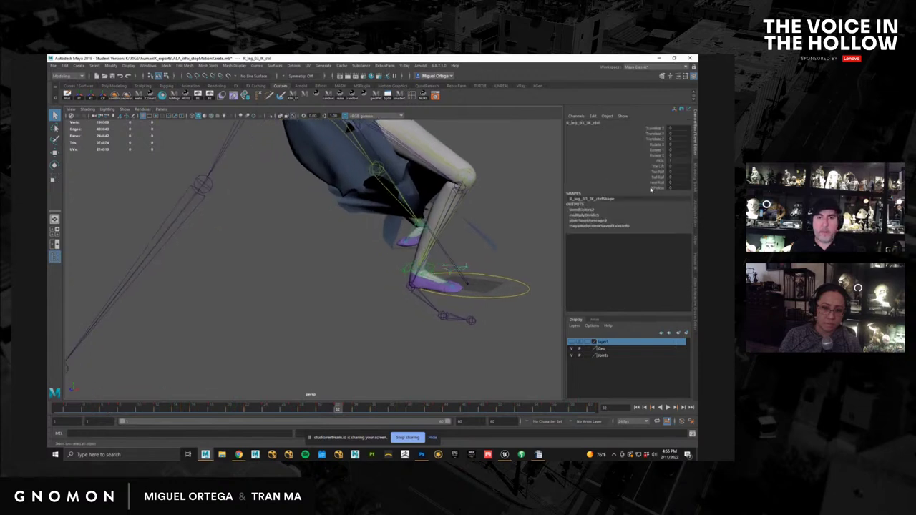
pyautogui.write('1')
pyautogui.press('Return')
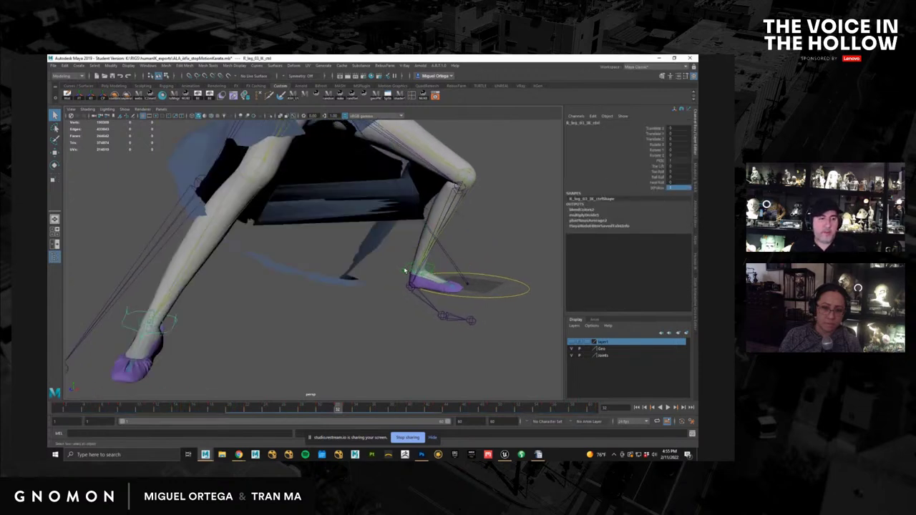
# Step: Select the left foot's IK control and scrub through the karate motion to check both legs in IK
pyautogui.click(406, 271)
pyautogui.click(382, 309)
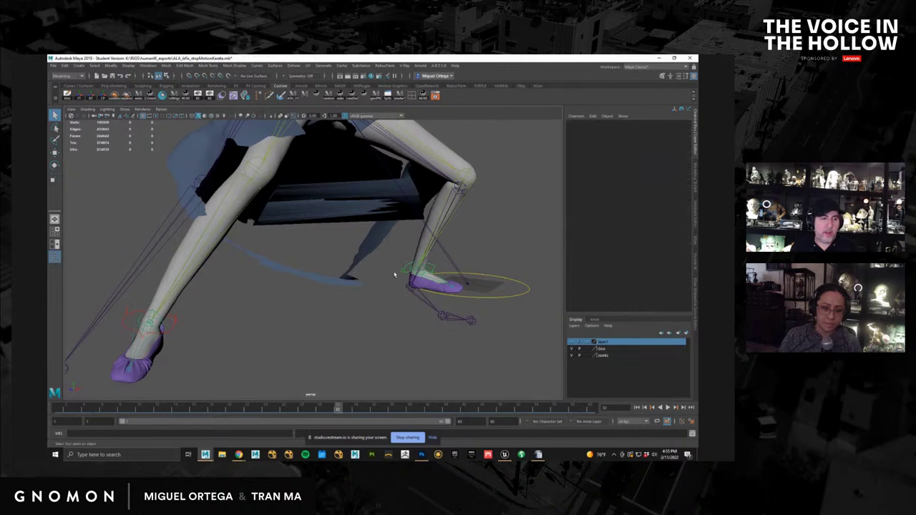
pyautogui.click(406, 272)
pyautogui.scroll(-5, 441, 272)
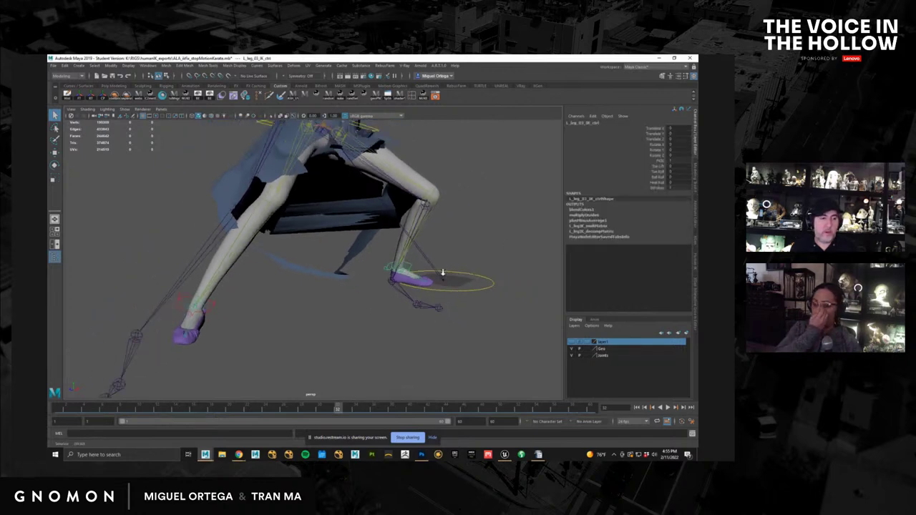
pyautogui.keyDown('alt'); pyautogui.moveTo(372, 286); pyautogui.dragTo(284, 298); pyautogui.keyUp('alt')
pyautogui.keyDown('alt'); pyautogui.moveTo(284, 297); pyautogui.dragTo(315, 341, button='middle'); pyautogui.keyUp('alt')
pyautogui.moveTo(176, 409); pyautogui.dragTo(406, 424)
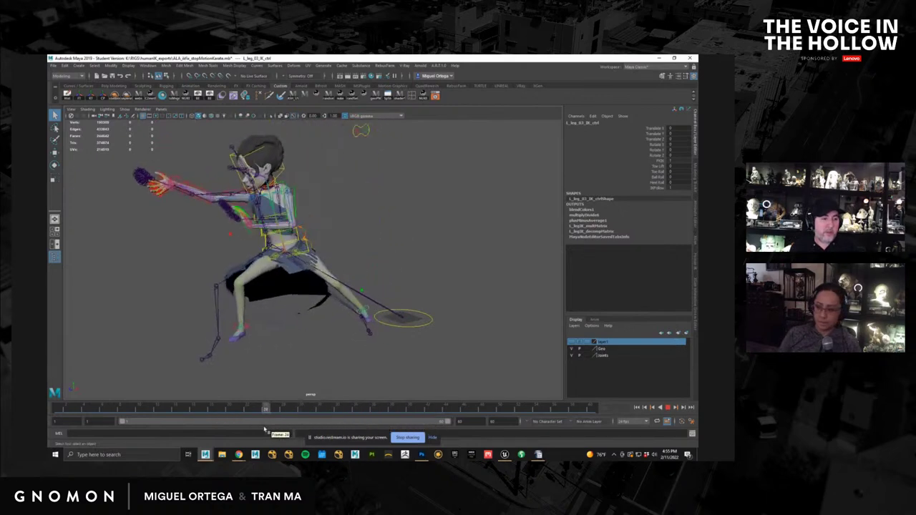
pyautogui.moveTo(331, 428); pyautogui.dragTo(302, 410)
# Step: Create a polygon plane at the origin and scale it up uniformly into a large ground floor beneath the character
pyautogui.click(79, 65)
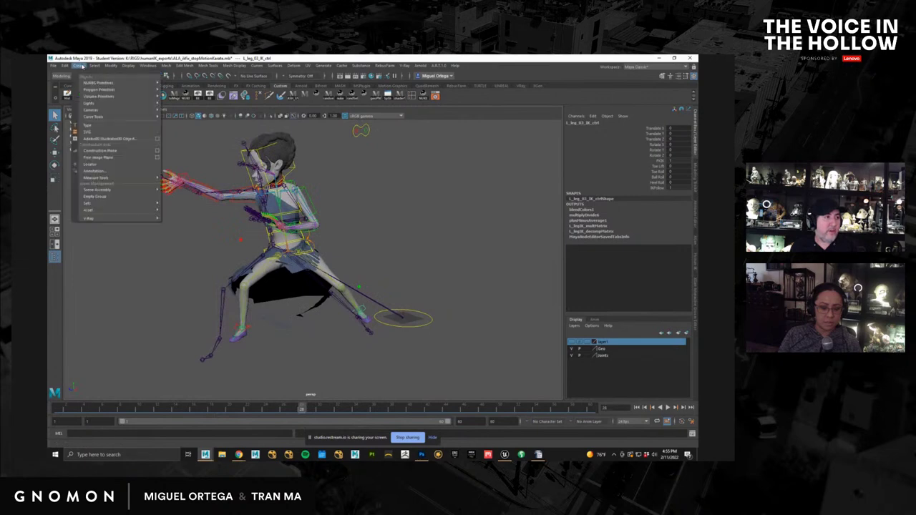
pyautogui.moveTo(107, 88)
pyautogui.click(200, 128)
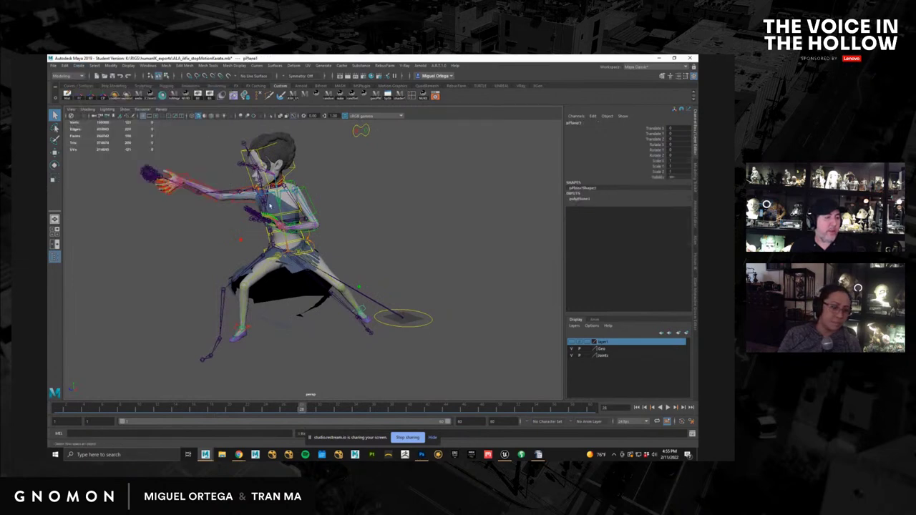
pyautogui.moveTo(403, 317); pyautogui.dragTo(561, 318)
pyautogui.press('w')
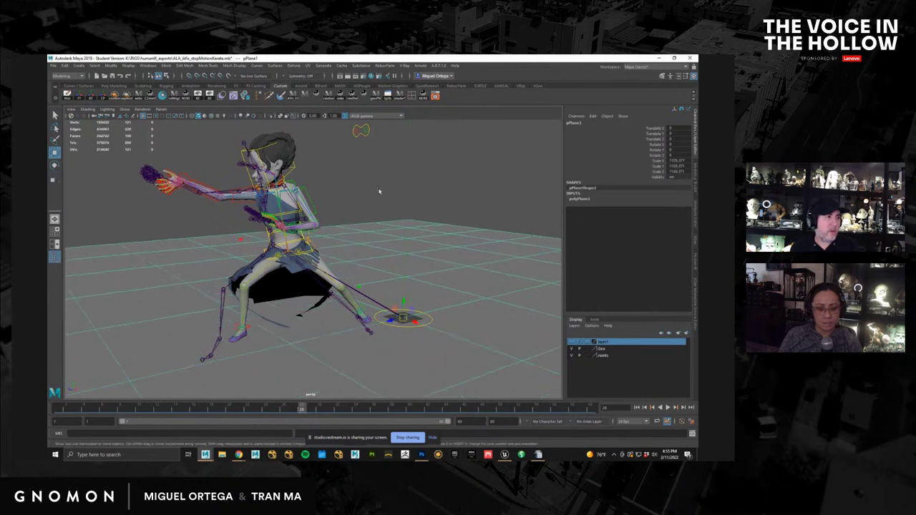
# Step: Create a polygon sphere, move it in front of the character to the right foot, and scale it into a flattened mound
pyautogui.click(79, 65)
pyautogui.moveTo(107, 89)
pyautogui.click(203, 99)
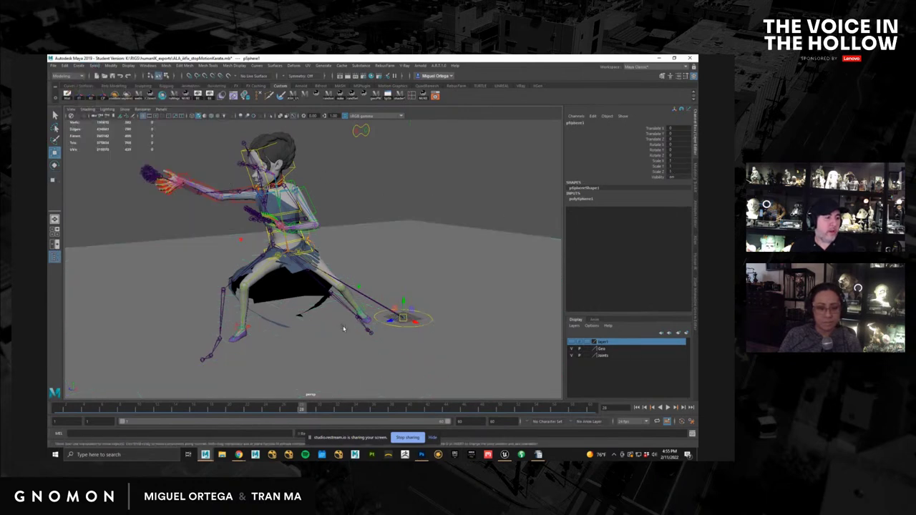
pyautogui.moveTo(404, 320); pyautogui.dragTo(244, 340)
pyautogui.press('w')
pyautogui.press('e')
pyautogui.press('r')
pyautogui.press('w')
pyautogui.keyDown('alt'); pyautogui.moveTo(303, 327); pyautogui.dragTo(336, 283, button='middle'); pyautogui.keyUp('alt')
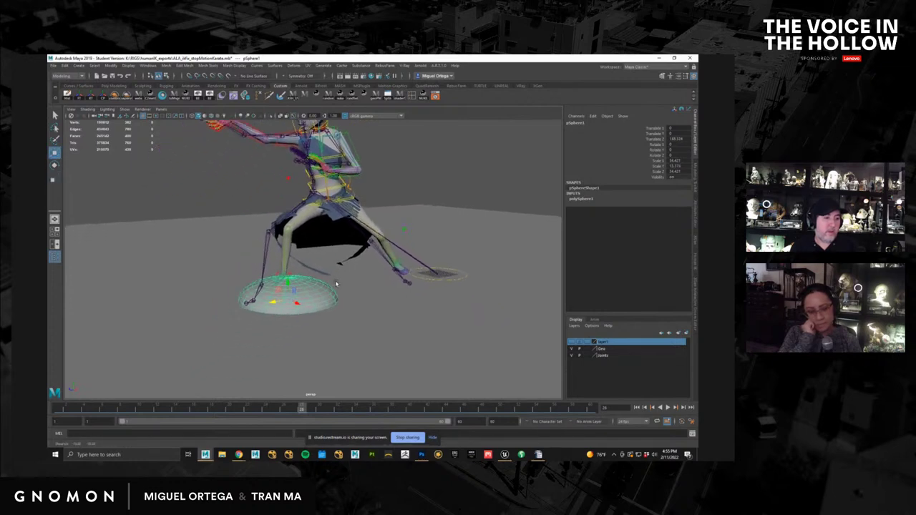
# Step: Adjust the mound's position and height under the right foot, and go to frame 27 to check the contact
pyautogui.keyDown('alt'); pyautogui.moveTo(336, 284); pyautogui.dragTo(354, 309); pyautogui.keyUp('alt')
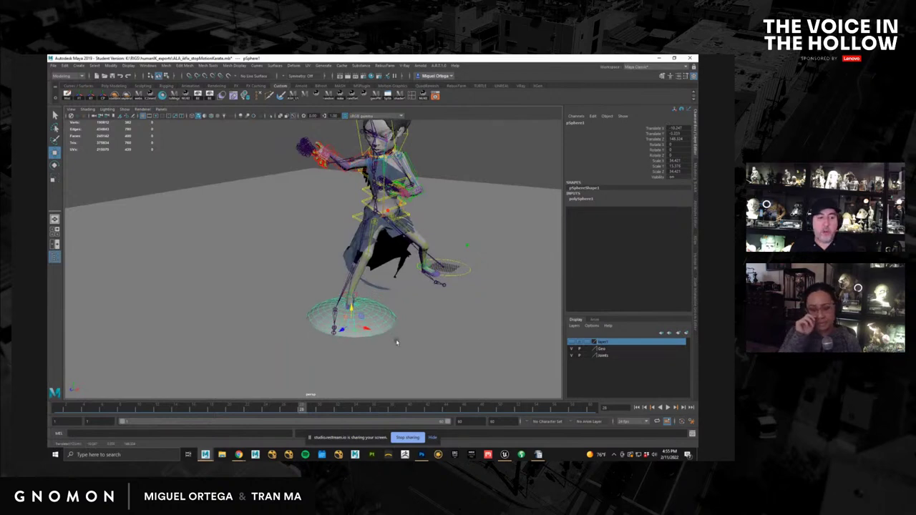
pyautogui.keyDown('alt'); pyautogui.moveTo(396, 342); pyautogui.dragTo(388, 265); pyautogui.keyUp('alt')
pyautogui.press('f')
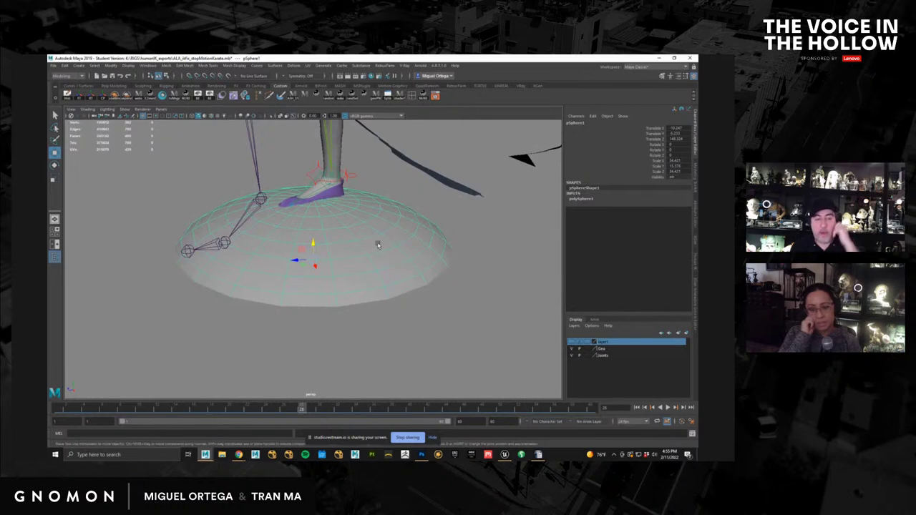
pyautogui.keyDown('alt'); pyautogui.moveTo(362, 233); pyautogui.dragTo(364, 221); pyautogui.keyUp('alt')
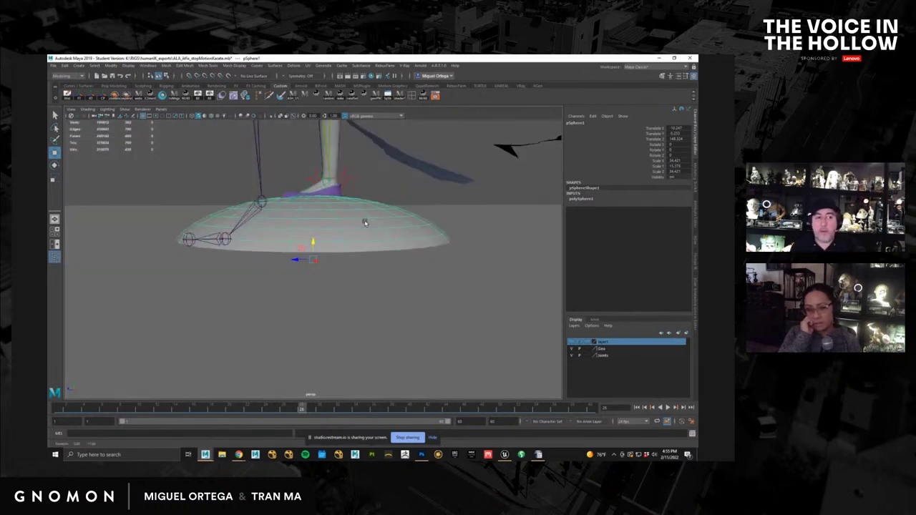
pyautogui.moveTo(395, 411); pyautogui.dragTo(293, 423)
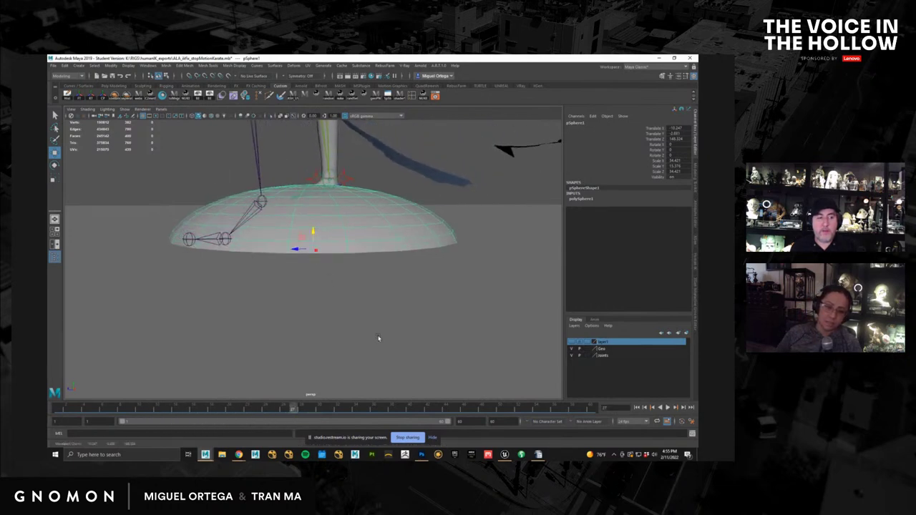
pyautogui.keyDown('alt'); pyautogui.moveTo(379, 338); pyautogui.dragTo(410, 327); pyautogui.keyUp('alt')
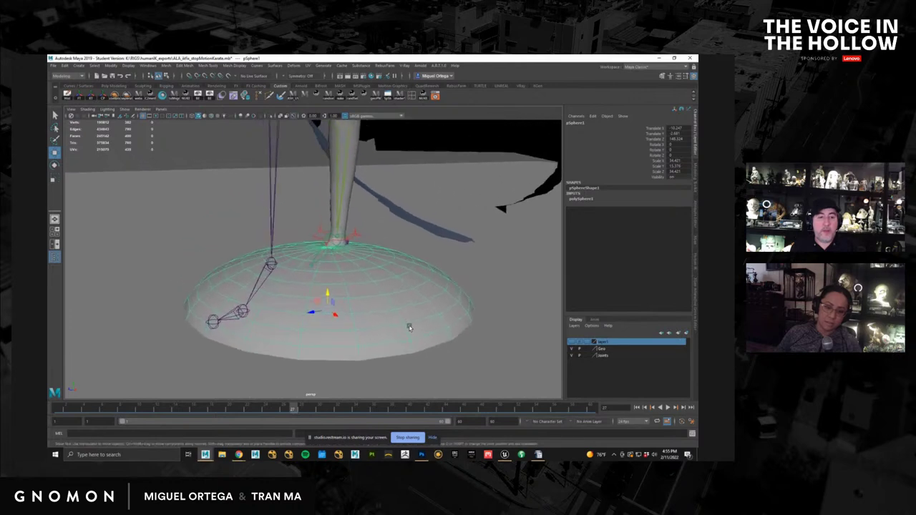
# Step: Create an animation layer from the right foot's IK control R_leg_03_IK_ctrl and make it the active layer
pyautogui.click(321, 233)
pyautogui.click(592, 320)
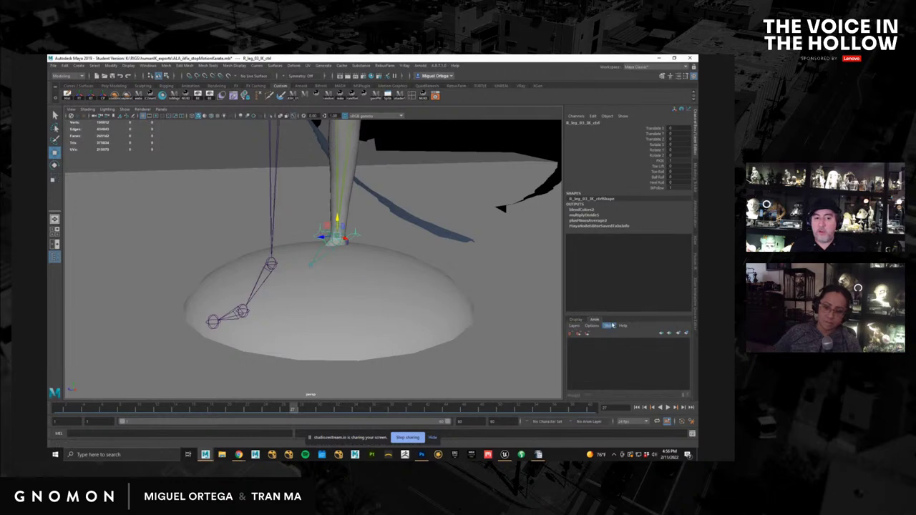
pyautogui.click(686, 333)
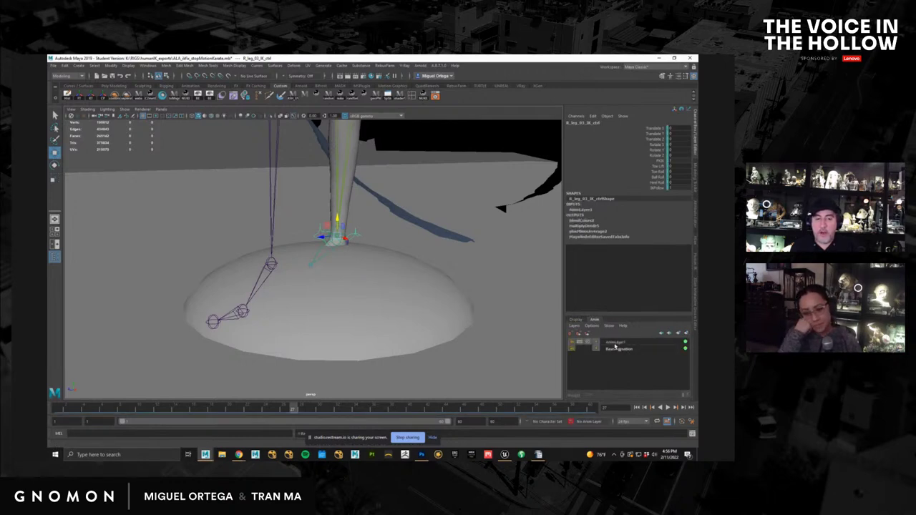
pyautogui.rightClick(615, 343)
pyautogui.click(658, 173)
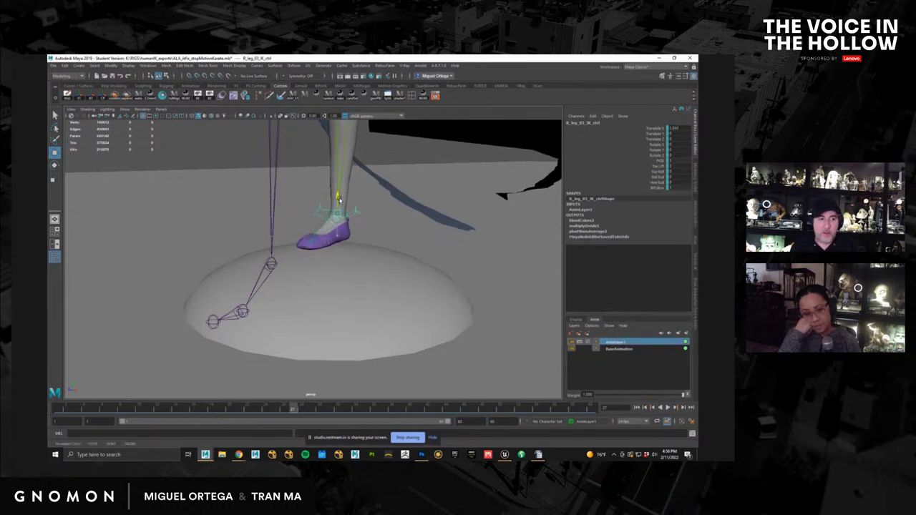
# Step: Raise the right foot's IK control so the foot rests on top of the mound, and scrub to frame 30 to check the pose
pyautogui.moveTo(339, 201); pyautogui.dragTo(341, 209)
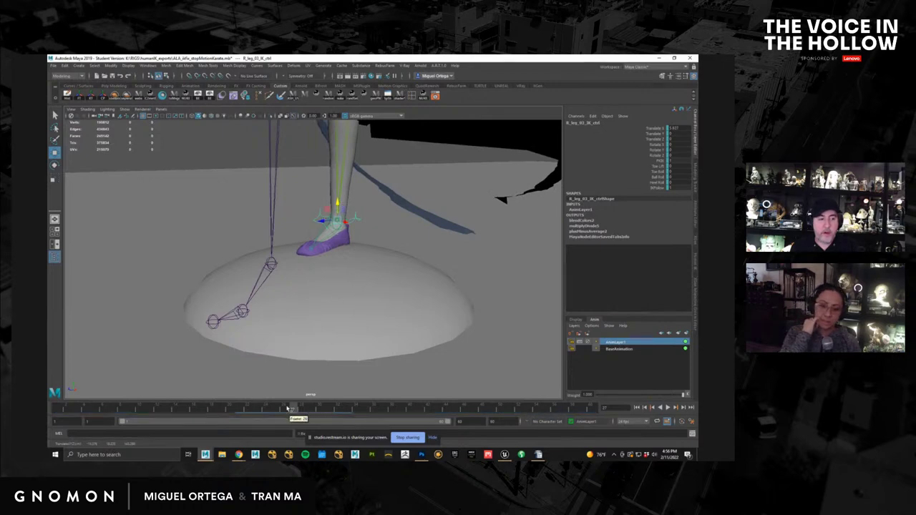
pyautogui.moveTo(296, 413); pyautogui.dragTo(321, 412)
pyautogui.keyDown('alt'); pyautogui.moveTo(393, 287); pyautogui.dragTo(190, 251, button='right'); pyautogui.keyUp('alt')
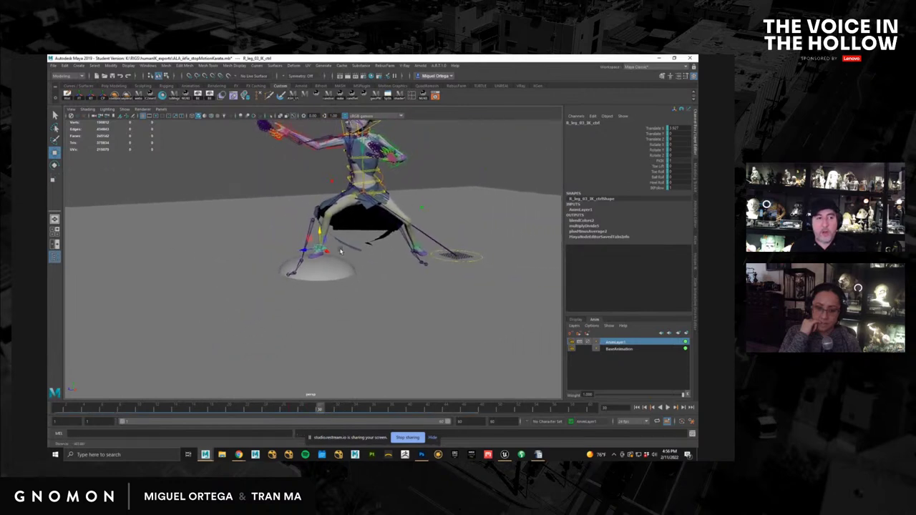
pyautogui.keyDown('alt'); pyautogui.moveTo(372, 164); pyautogui.dragTo(344, 230, button='middle'); pyautogui.keyUp('alt')
pyautogui.keyDown('alt'); pyautogui.moveTo(343, 230); pyautogui.dragTo(389, 228, button='right'); pyautogui.keyUp('alt')
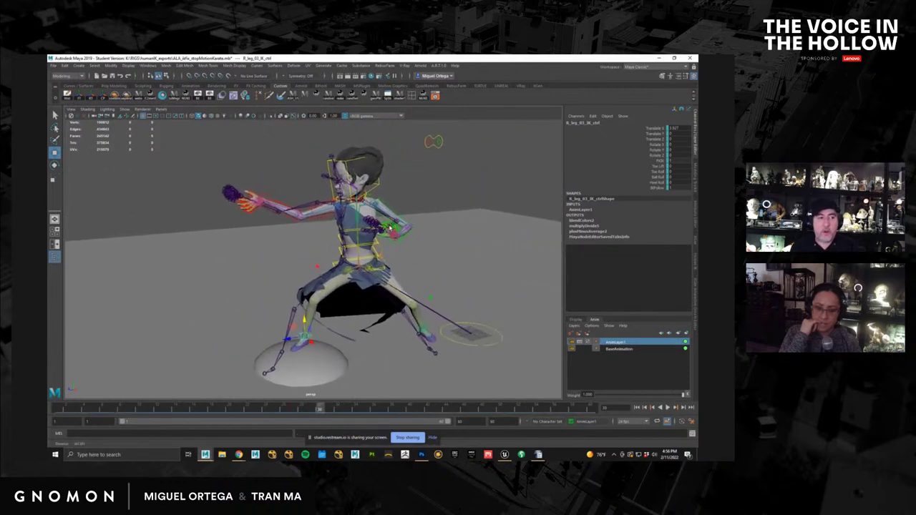
# Step: Review the motion with the head control head_ctrl selected, and create a second animation layer from that control
pyautogui.click(377, 187)
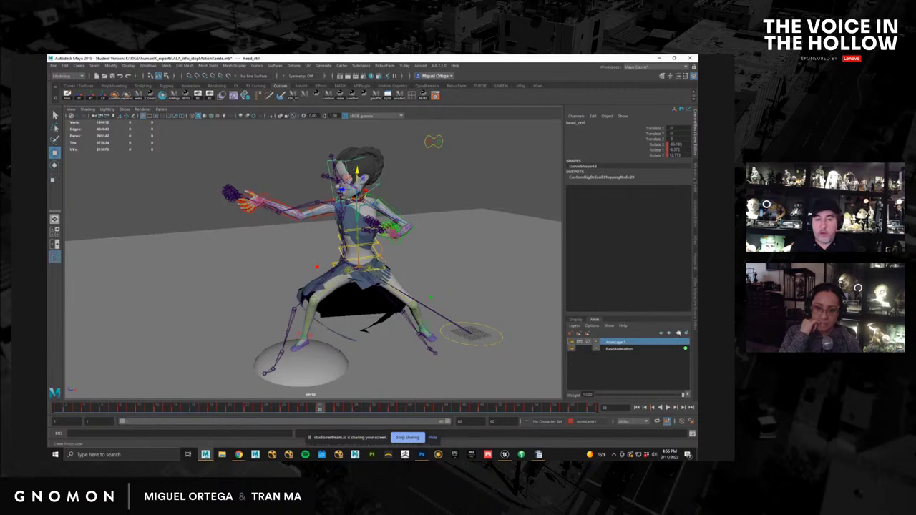
pyautogui.moveTo(356, 409); pyautogui.dragTo(152, 411)
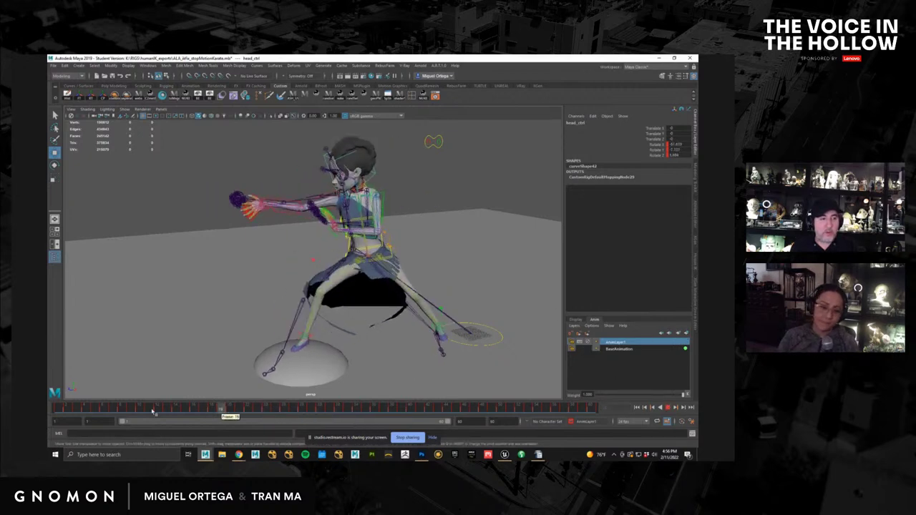
pyautogui.hotkey('alt', 'v')
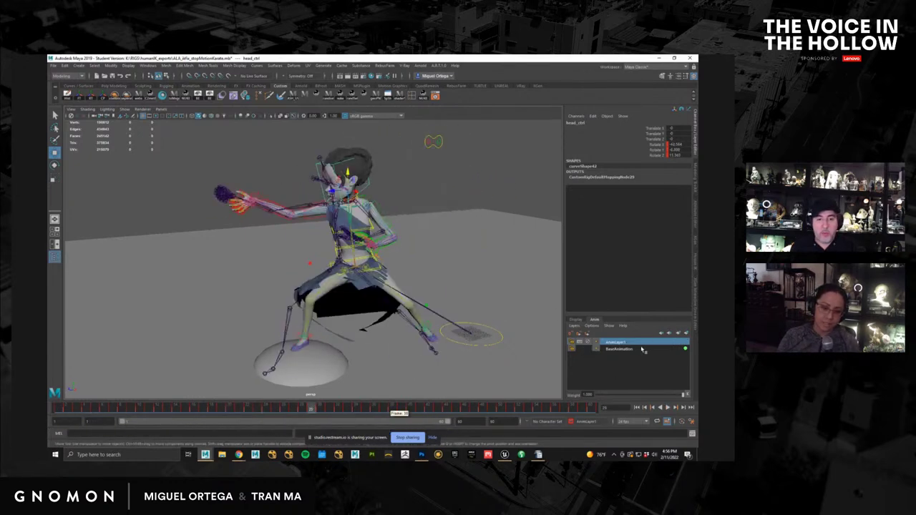
pyautogui.click(686, 332)
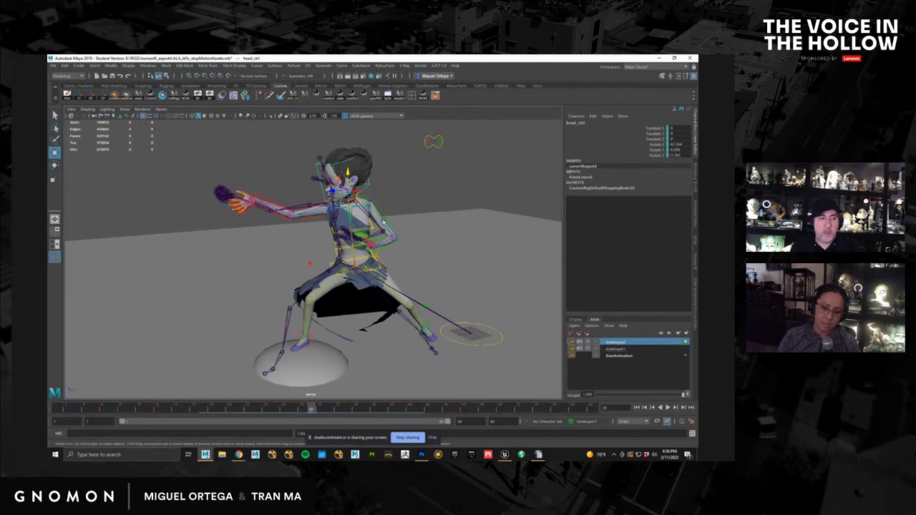
# Step: Rotate the head control toward the viewer at frame 29 and turn it back toward the extended hand at frame 50
pyautogui.press('e')
pyautogui.moveTo(362, 201); pyautogui.dragTo(357, 194)
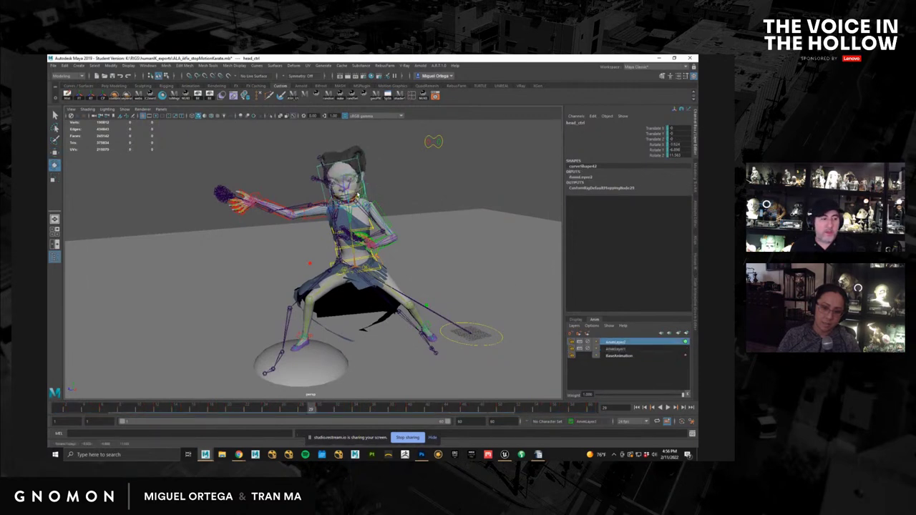
pyautogui.moveTo(310, 414); pyautogui.dragTo(501, 400)
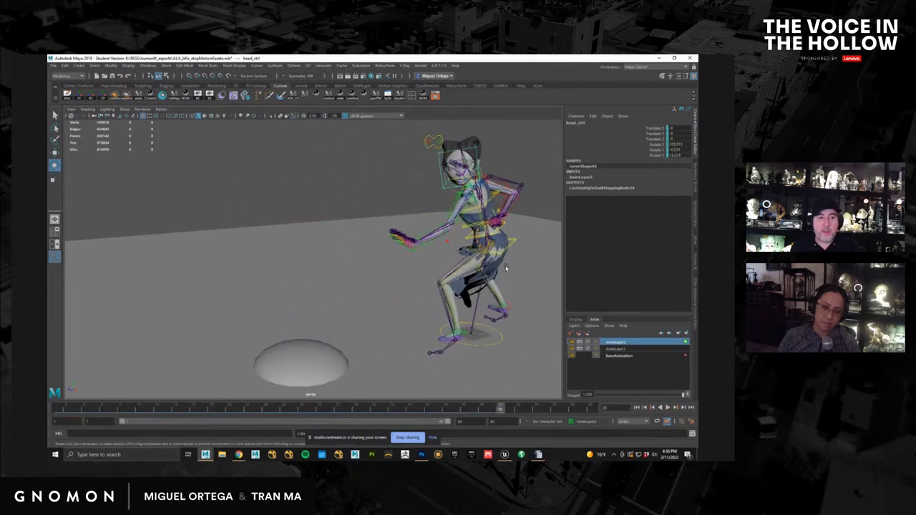
pyautogui.moveTo(470, 180); pyautogui.dragTo(462, 171)
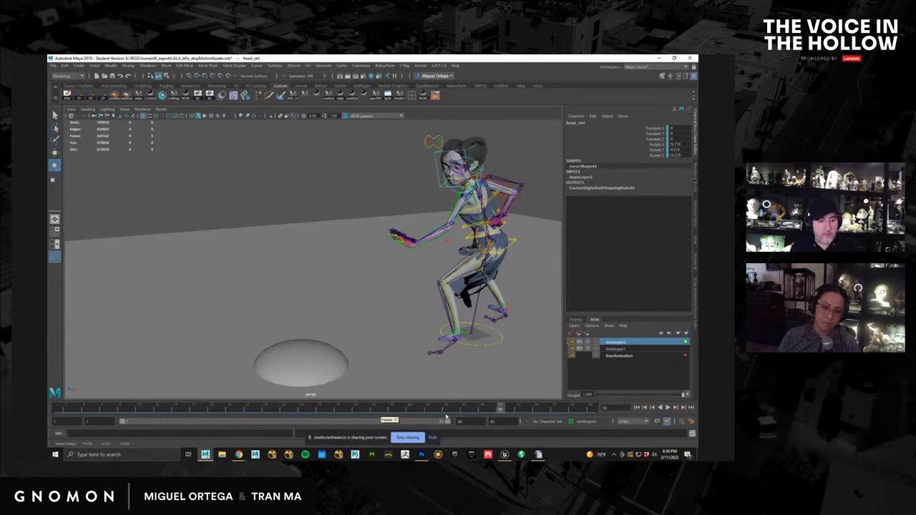
# Step: Turn the head back toward the extended hand at frame 1 and scrub the opening frames
pyautogui.moveTo(498, 409); pyautogui.dragTo(55, 444)
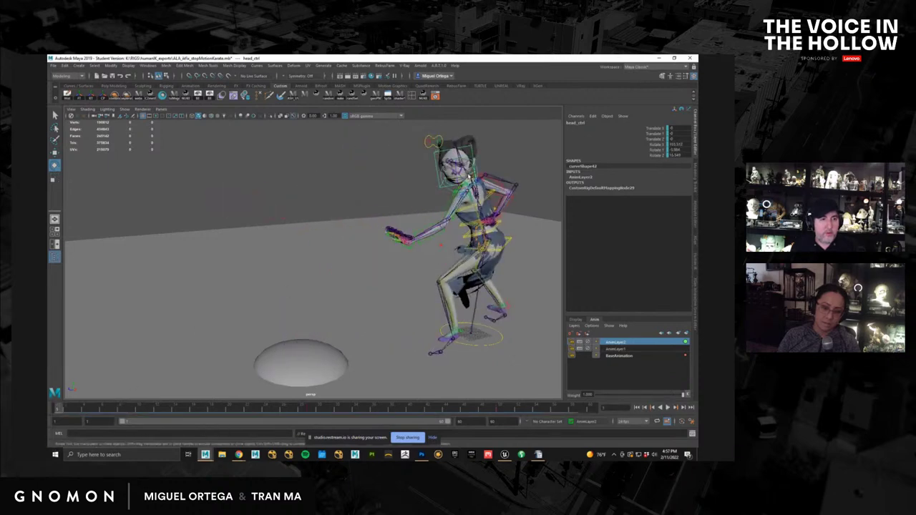
pyautogui.moveTo(468, 174); pyautogui.dragTo(456, 177)
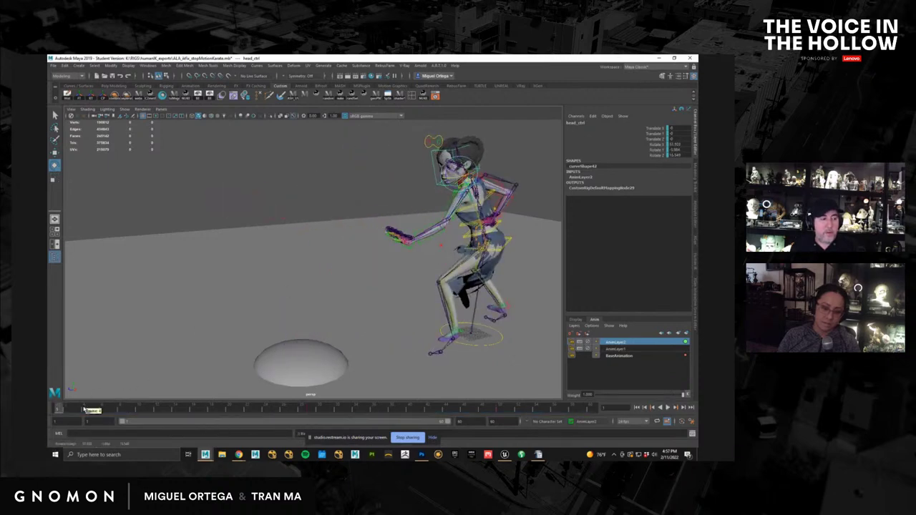
pyautogui.moveTo(91, 410)
pyautogui.mouseDown()
pyautogui.moveTo(583, 411)
pyautogui.moveTo(63, 411)
pyautogui.moveTo(589, 426)
pyautogui.moveTo(266, 422)
pyautogui.moveTo(72, 418)
pyautogui.moveTo(594, 419)
pyautogui.moveTo(58, 409)
pyautogui.mouseUp()
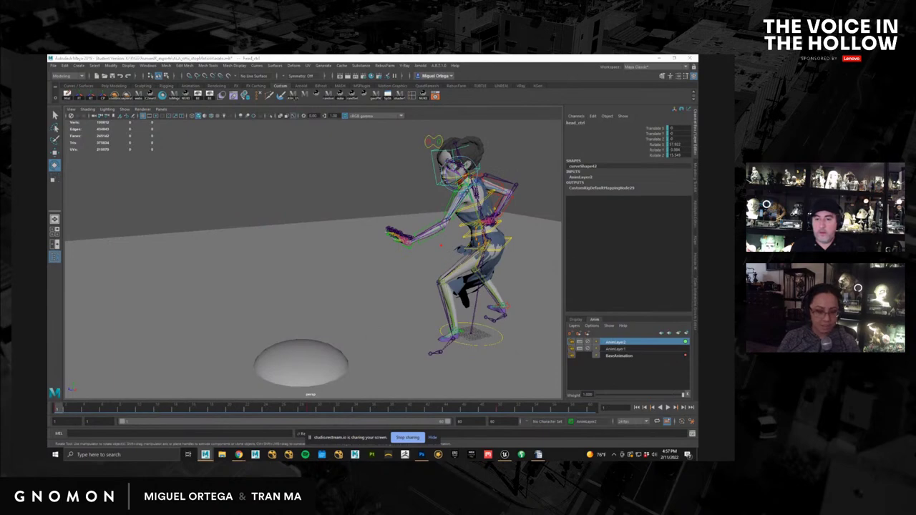
# Step: Scrub the karate motion back to the pose on the mound and show the character's HumanIK custom rig mapping
pyautogui.hotkey('alt', 'Tab')
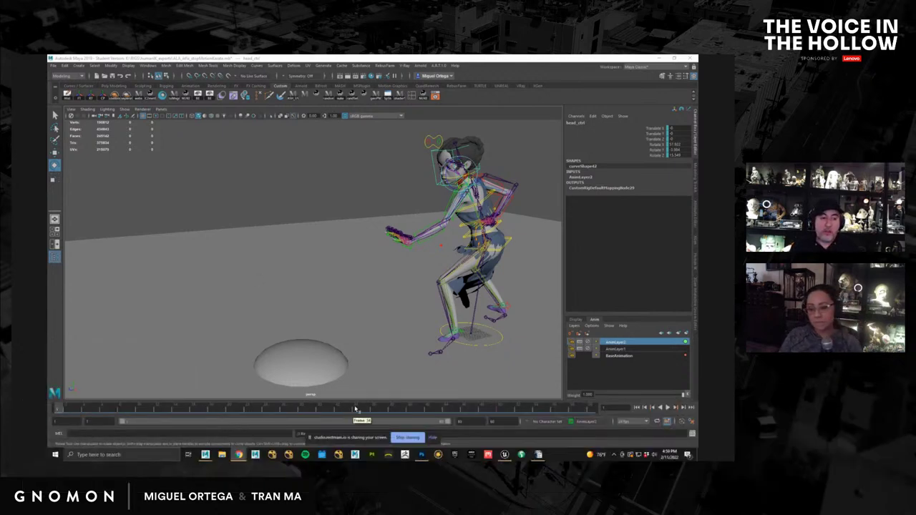
pyautogui.moveTo(355, 408)
pyautogui.mouseDown()
pyautogui.moveTo(96, 415)
pyautogui.moveTo(392, 421)
pyautogui.moveTo(215, 420)
pyautogui.moveTo(246, 415)
pyautogui.mouseUp()
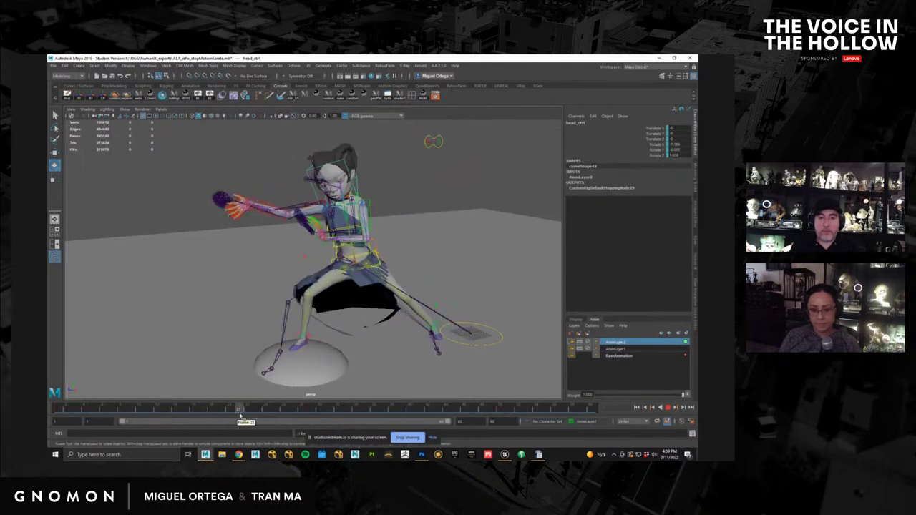
pyautogui.click(694, 267)
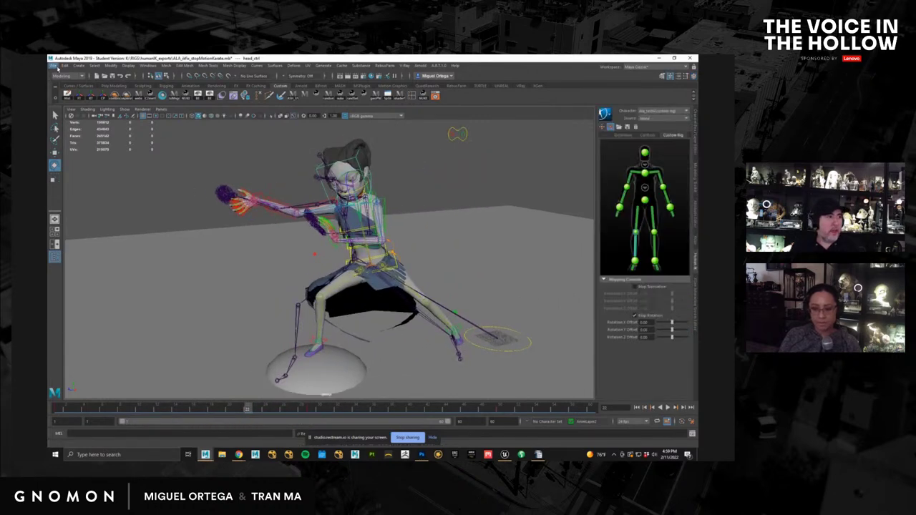
# Step: Open the recent humanIK_exports scene ending in _before.mb without saving the changes to the karate scene
pyautogui.click(53, 65)
pyautogui.moveTo(117, 308)
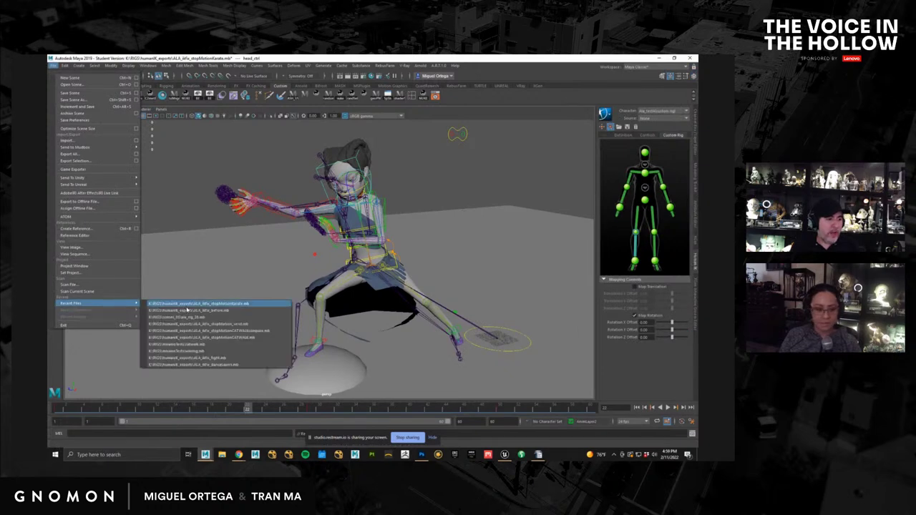
pyautogui.click(187, 311)
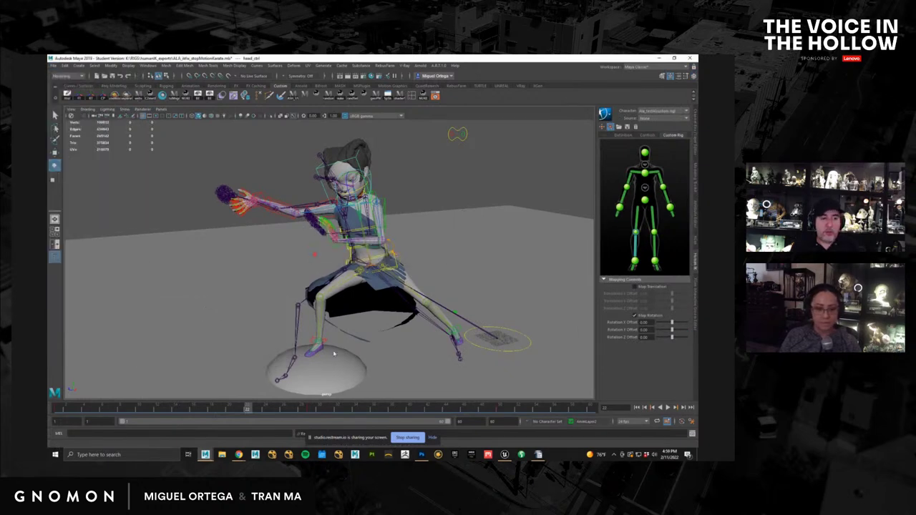
pyautogui.click(358, 261)
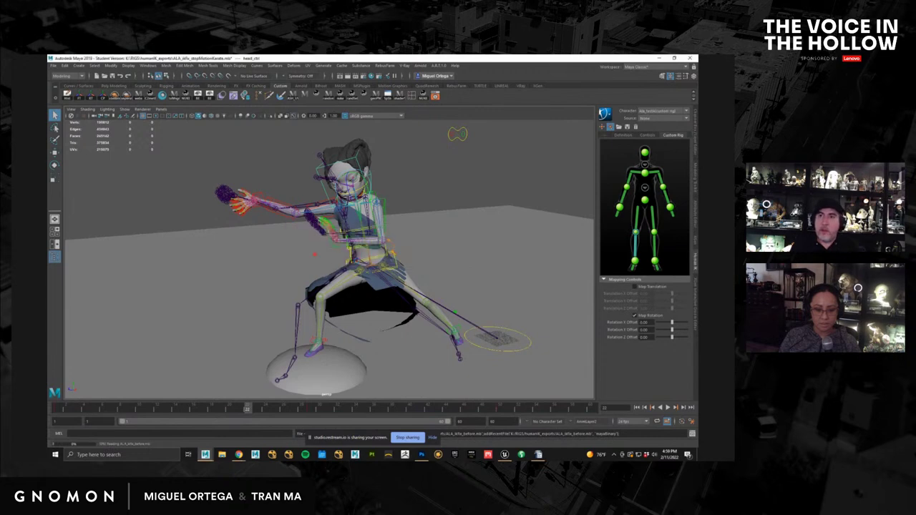
# Step: Switch to Mixamo in the browser, browse the animations and apply Punching to the XBot character
pyautogui.click(238, 454)
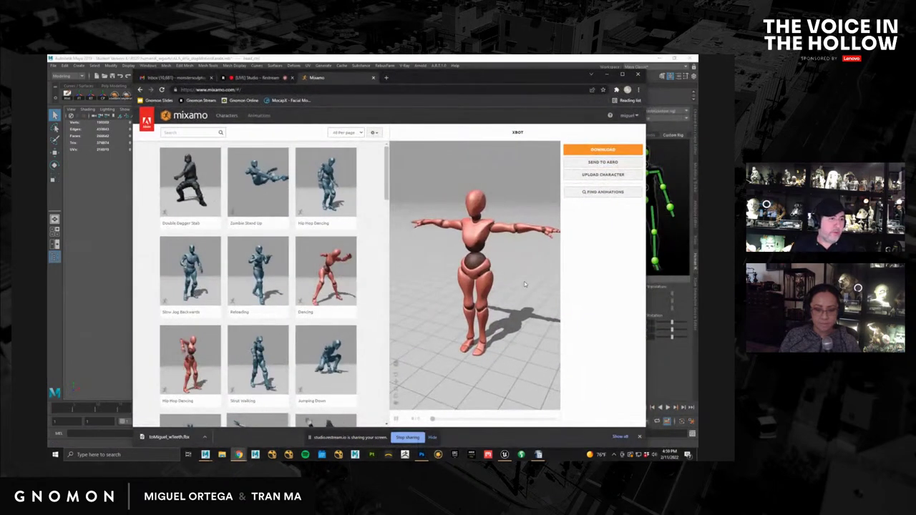
pyautogui.scroll(-2, 272, 278)
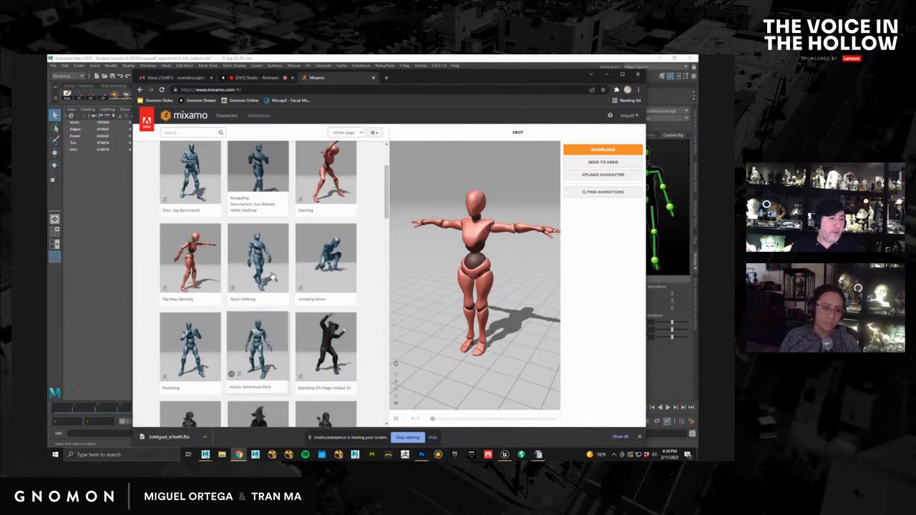
pyautogui.scroll(-1, 272, 277)
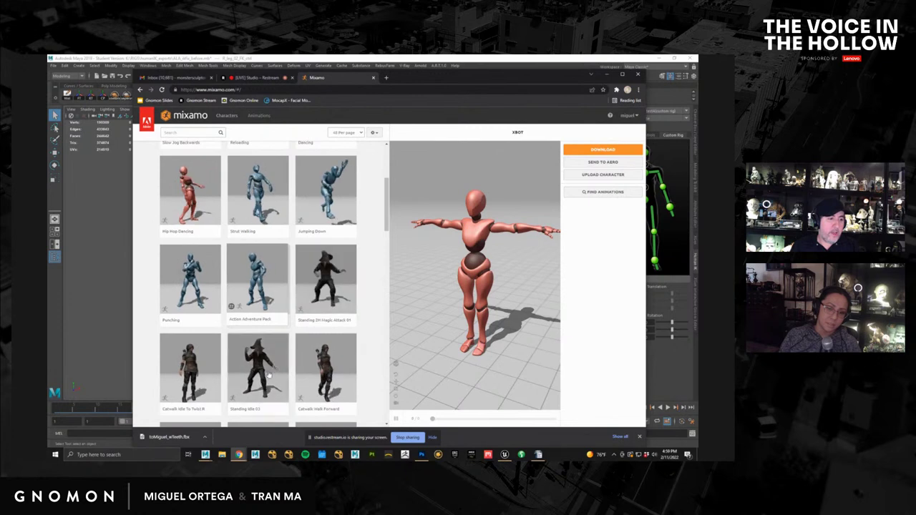
pyautogui.click(283, 309)
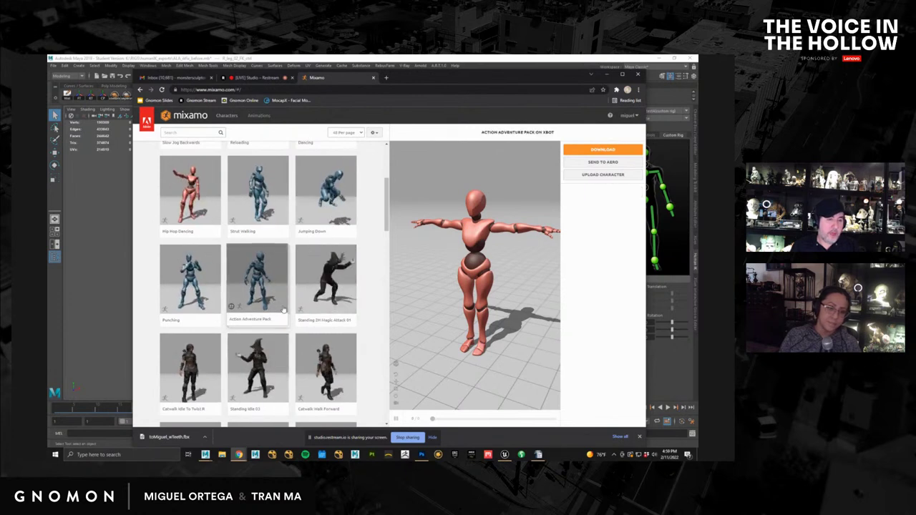
pyautogui.click(210, 298)
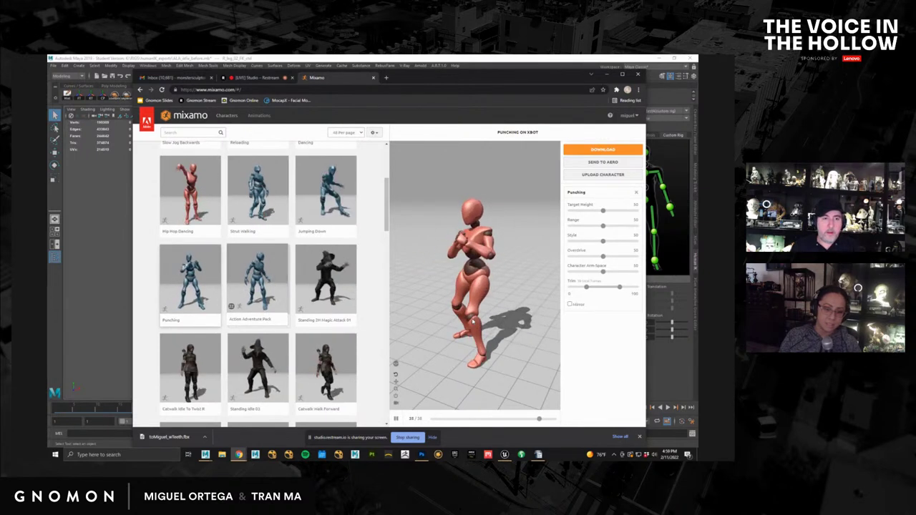
# Step: Download the Punching animation as FBX Binary at 24 frames per second without skin, saving Punching.fbx in the mixamoTests folder
pyautogui.click(602, 149)
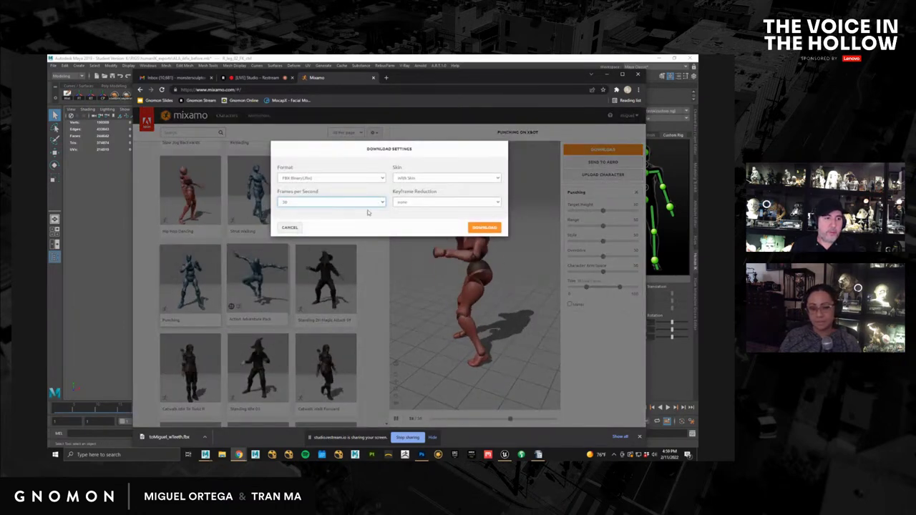
pyautogui.click(410, 180)
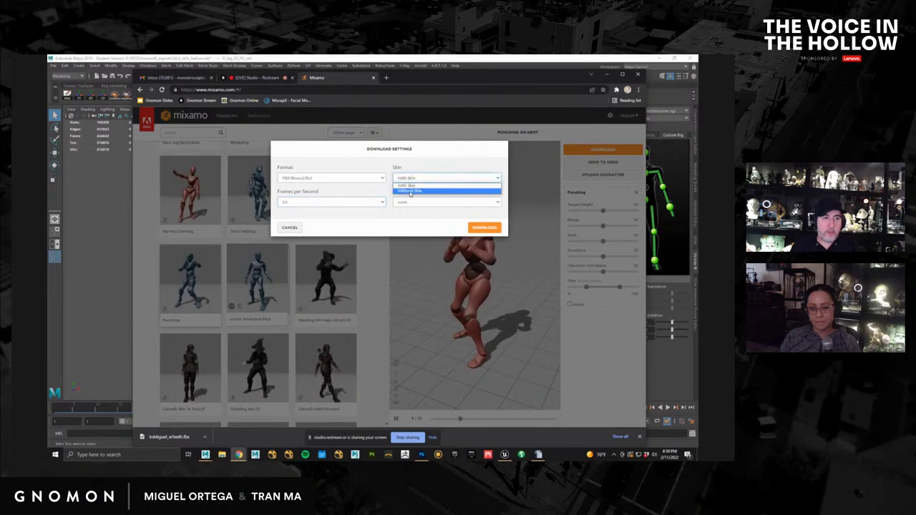
pyautogui.click(412, 192)
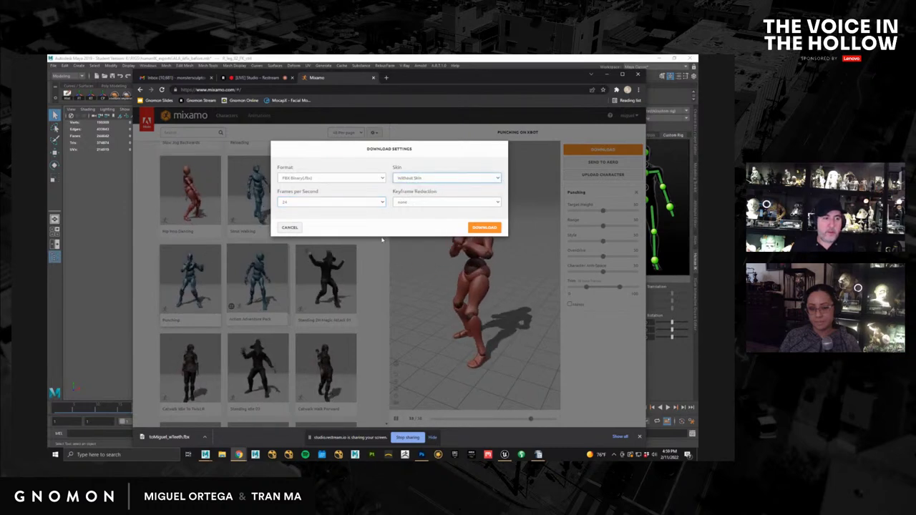
pyautogui.click(483, 227)
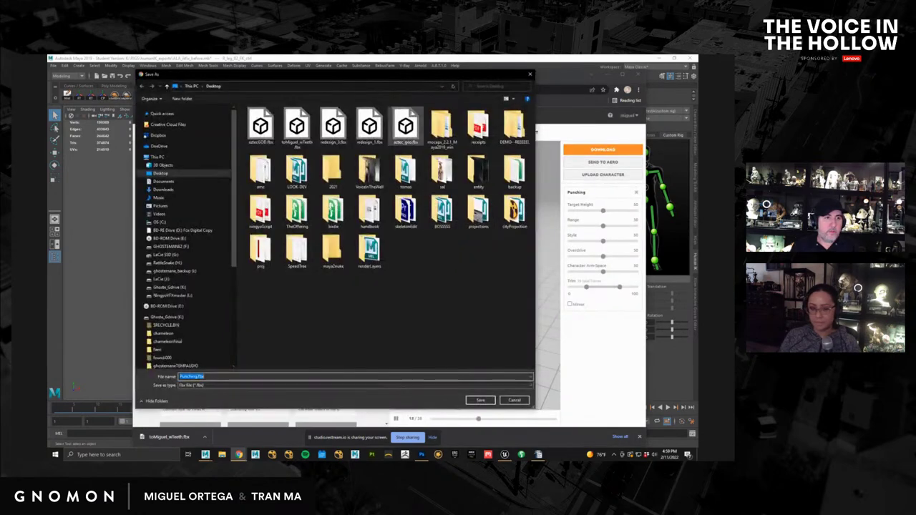
pyautogui.press('Return')
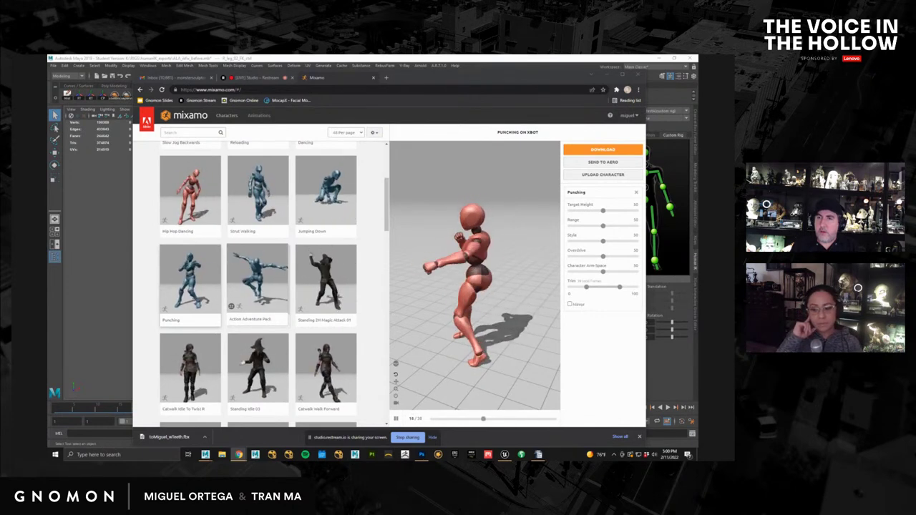
pyautogui.moveTo(695, 136); pyautogui.dragTo(451, 99)
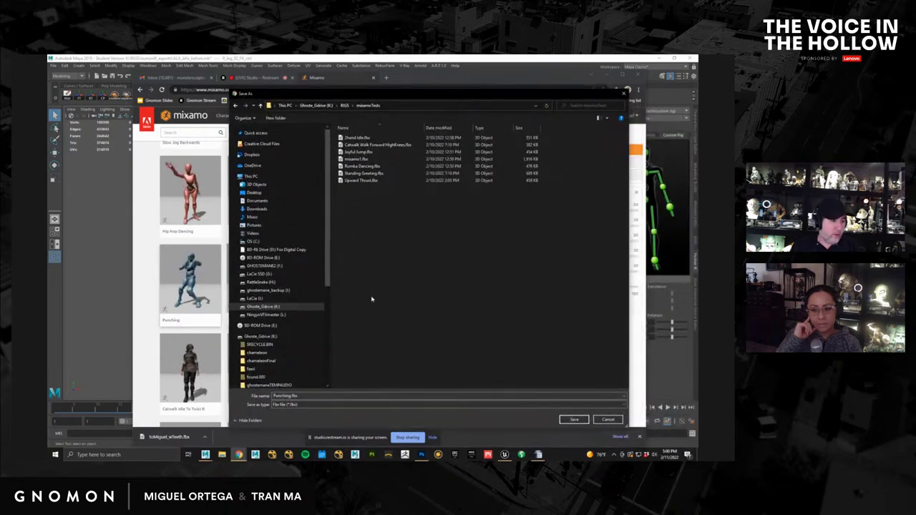
pyautogui.click(573, 420)
# Step: Browse the Mixamo animation library to examine the range of available motions
pyautogui.scroll(-2, 313, 279)
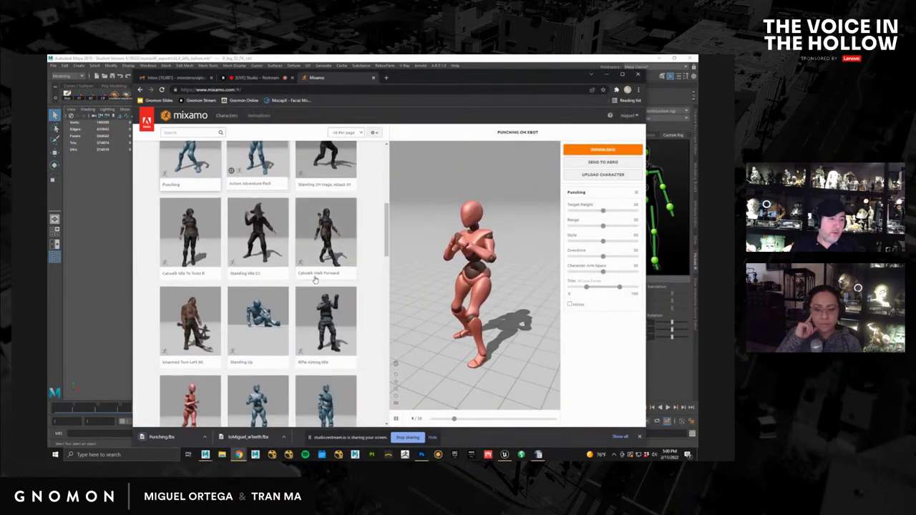
pyautogui.scroll(-8, 314, 279)
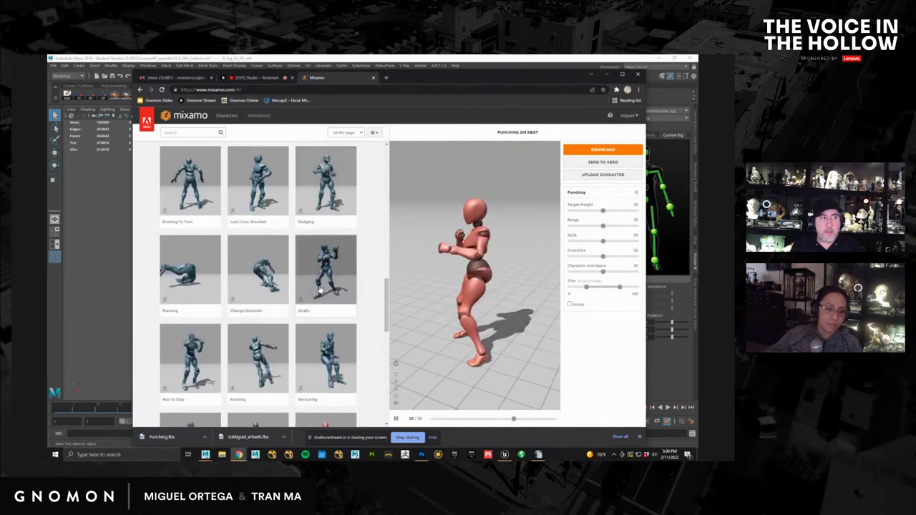
pyautogui.scroll(-10, 320, 290)
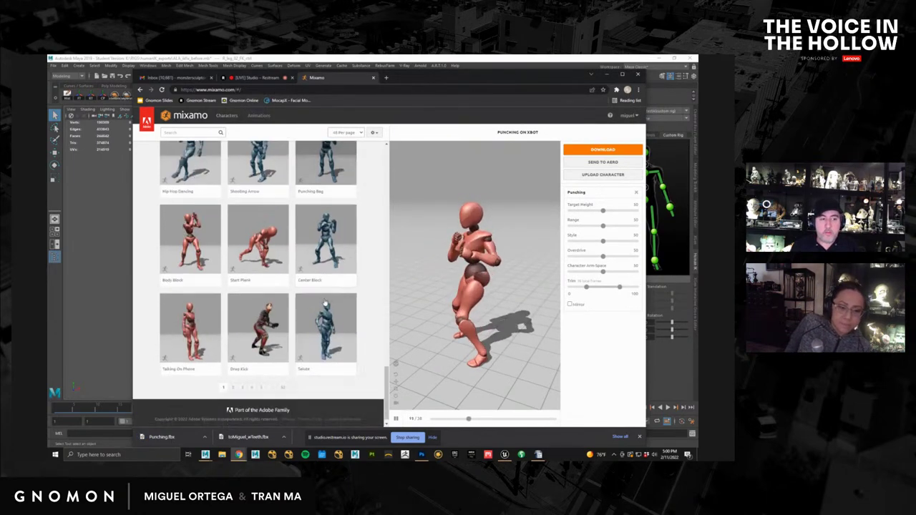
pyautogui.scroll(18, 326, 303)
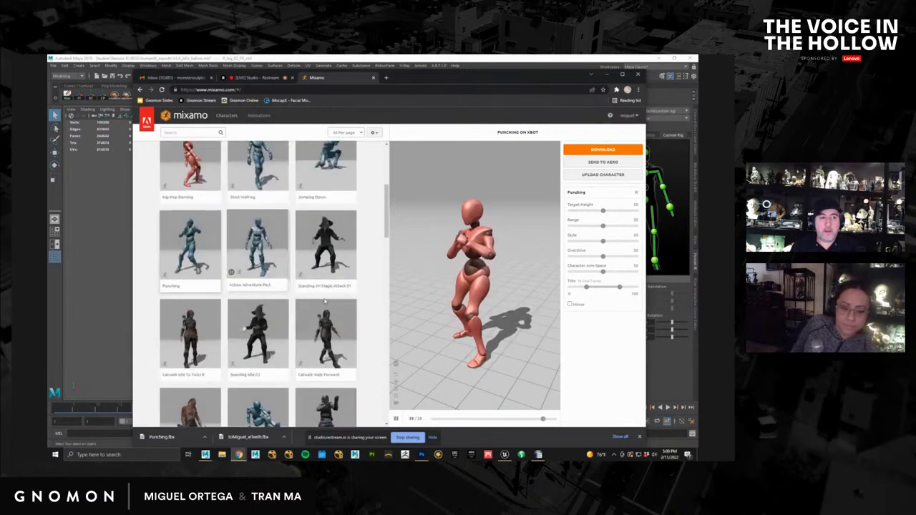
pyautogui.scroll(-1, 325, 301)
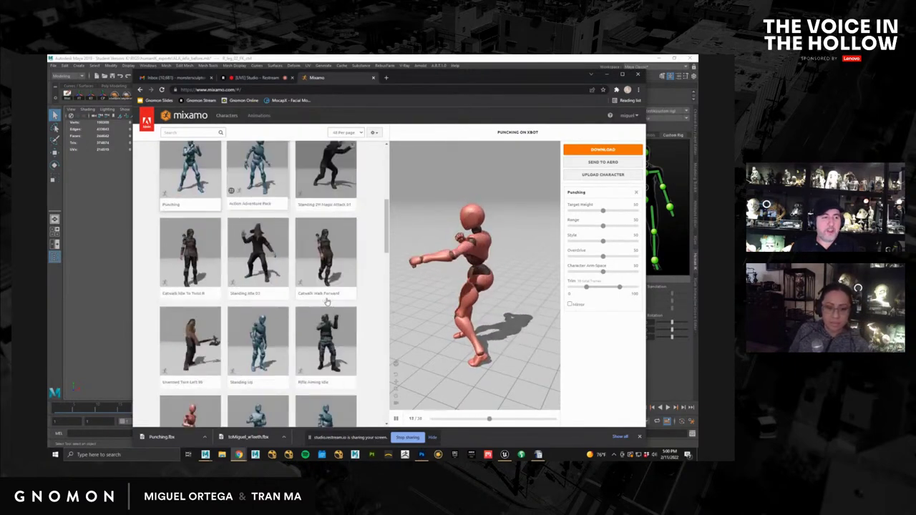
pyautogui.scroll(-10, 326, 301)
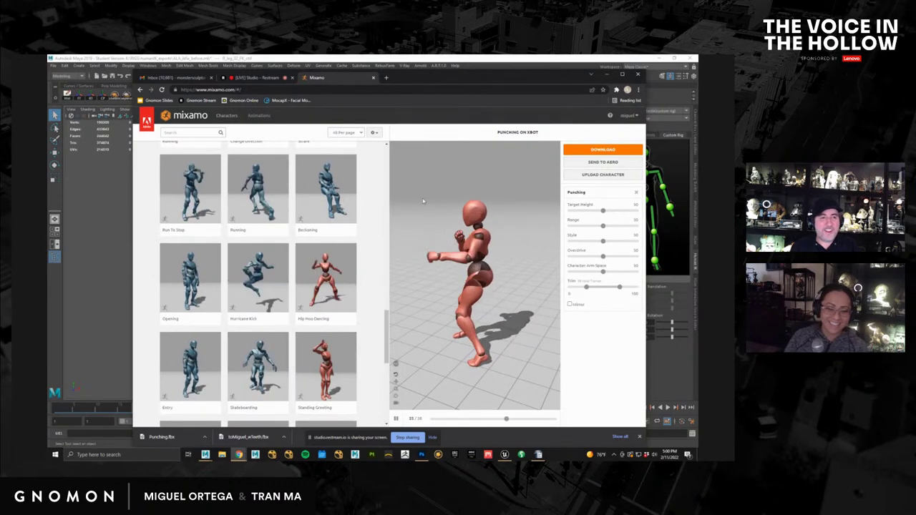
pyautogui.scroll(-5, 346, 285)
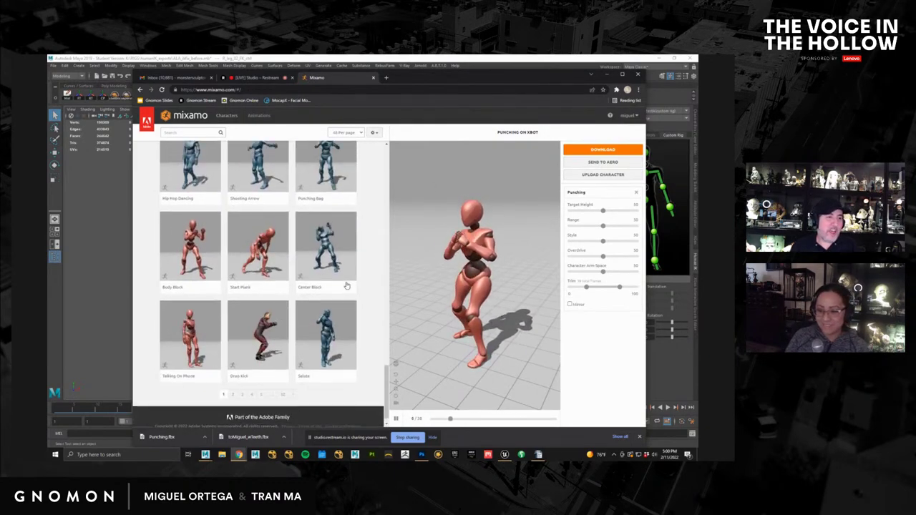
pyautogui.scroll(5, 346, 285)
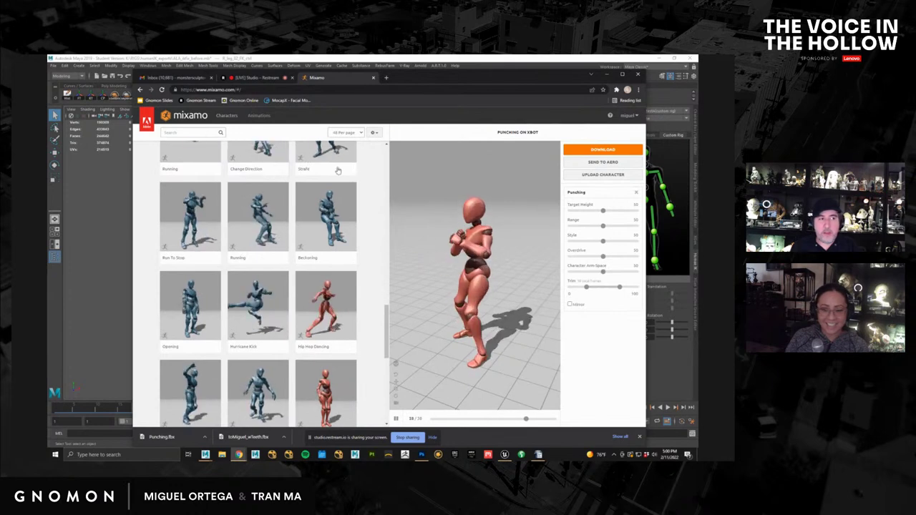
# Step: Show the full Animations library and set the Punching animation's Overdrive to 2
pyautogui.click(261, 115)
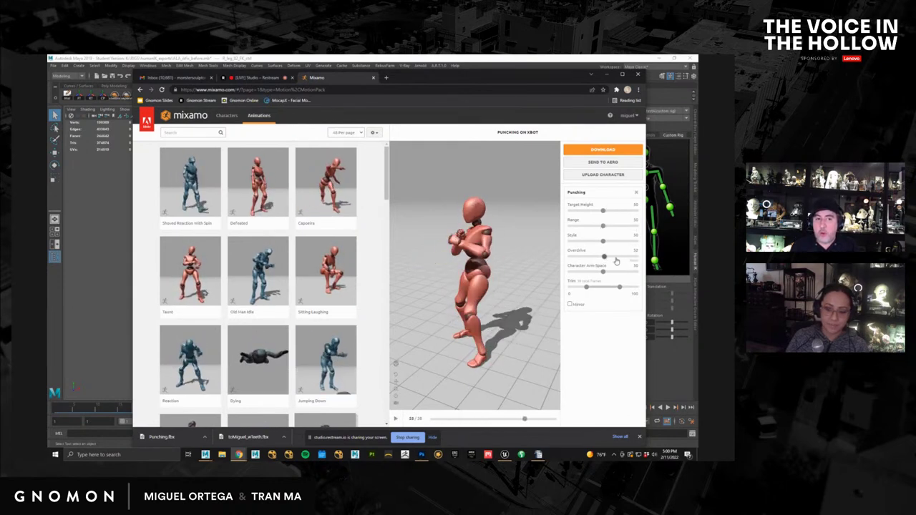
pyautogui.moveTo(603, 256); pyautogui.dragTo(570, 257)
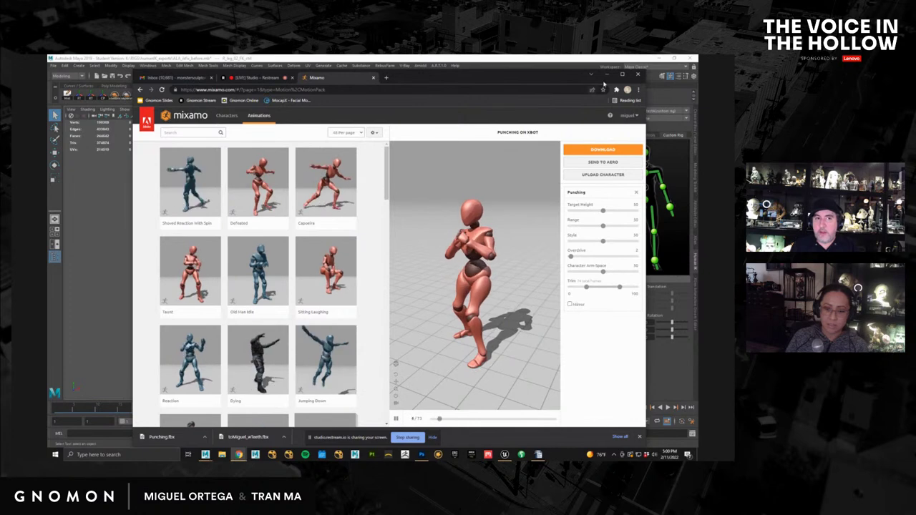
# Step: Return to Maya, view the rig in its T-pose, and start a new scene without saving the changes
pyautogui.click(606, 75)
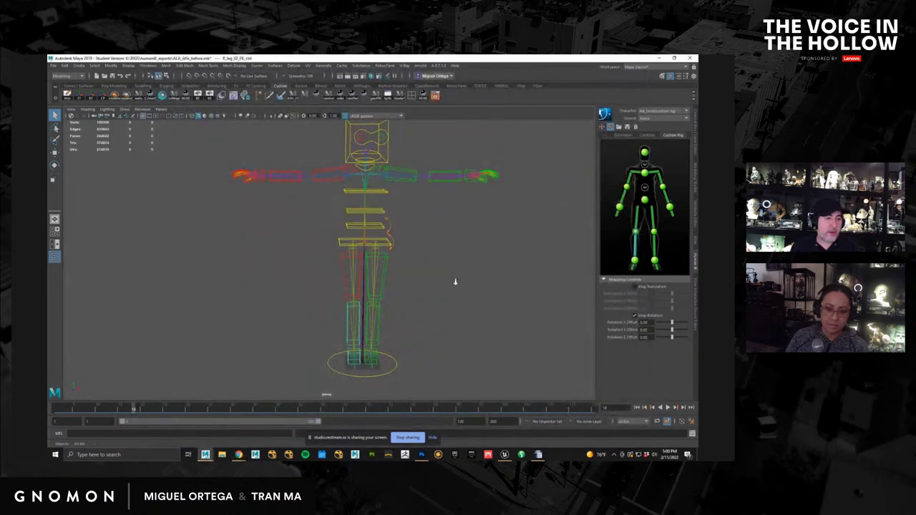
pyautogui.keyDown('alt'); pyautogui.moveTo(454, 282); pyautogui.dragTo(394, 267, button='right'); pyautogui.keyUp('alt')
pyautogui.keyDown('alt'); pyautogui.moveTo(407, 265); pyautogui.dragTo(365, 272, button='middle'); pyautogui.keyUp('alt')
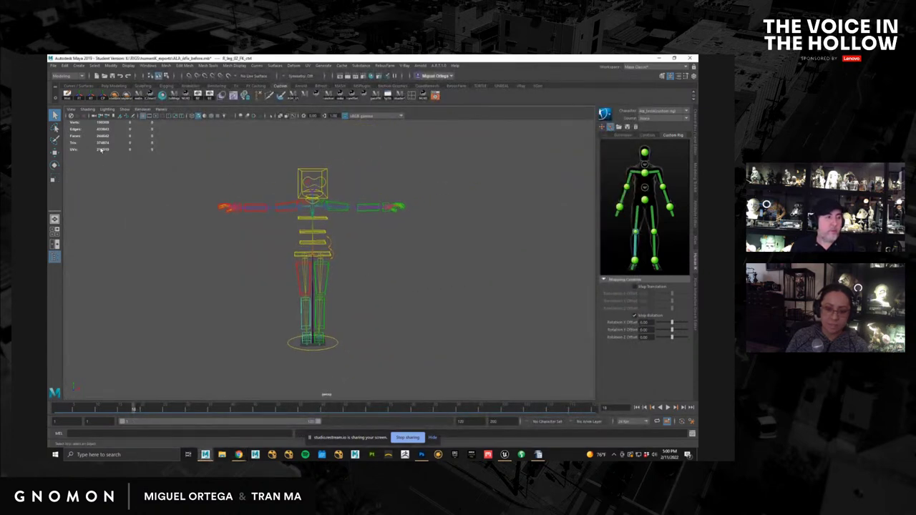
pyautogui.click(53, 65)
pyautogui.click(68, 79)
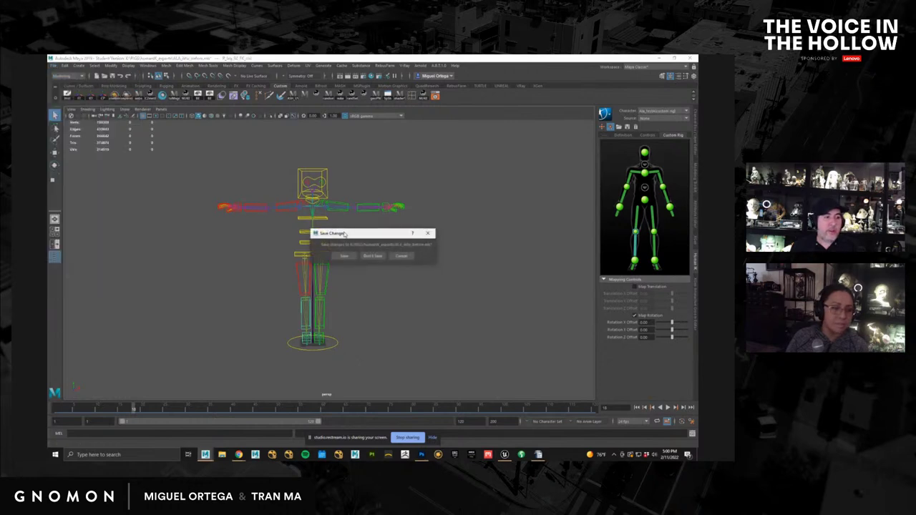
pyautogui.click(374, 256)
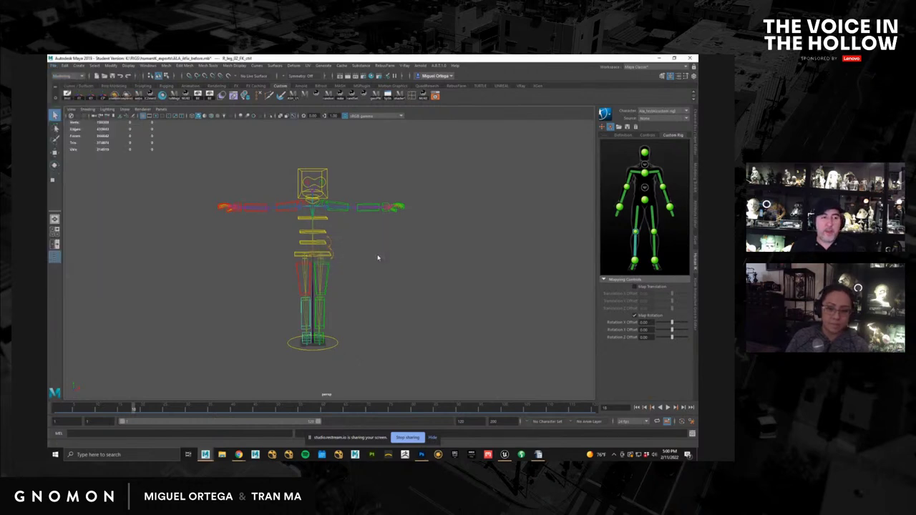
pyautogui.keyDown('alt'); pyautogui.moveTo(376, 254); pyautogui.dragTo(291, 244); pyautogui.keyUp('alt')
# Step: Import Punching.fbx from the mixamoTests folder into the new scene, with the file type filter set to FBX
pyautogui.click(53, 66)
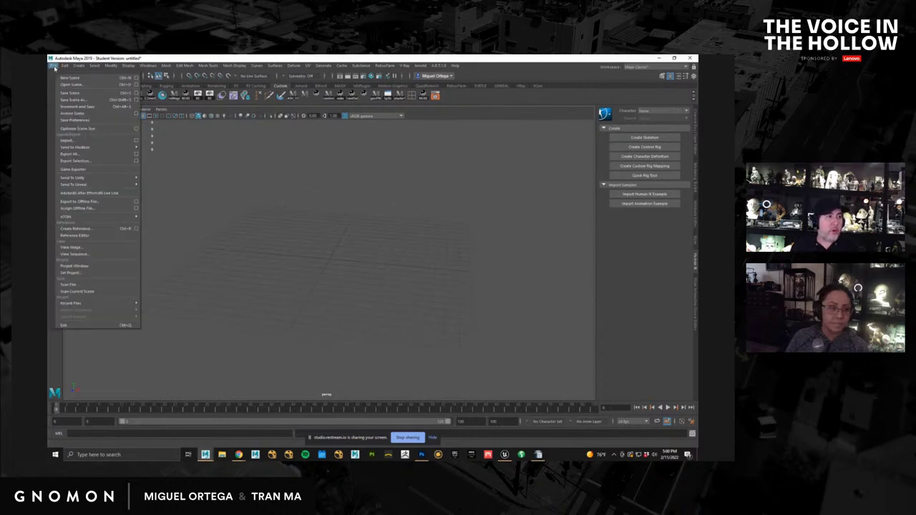
pyautogui.click(96, 140)
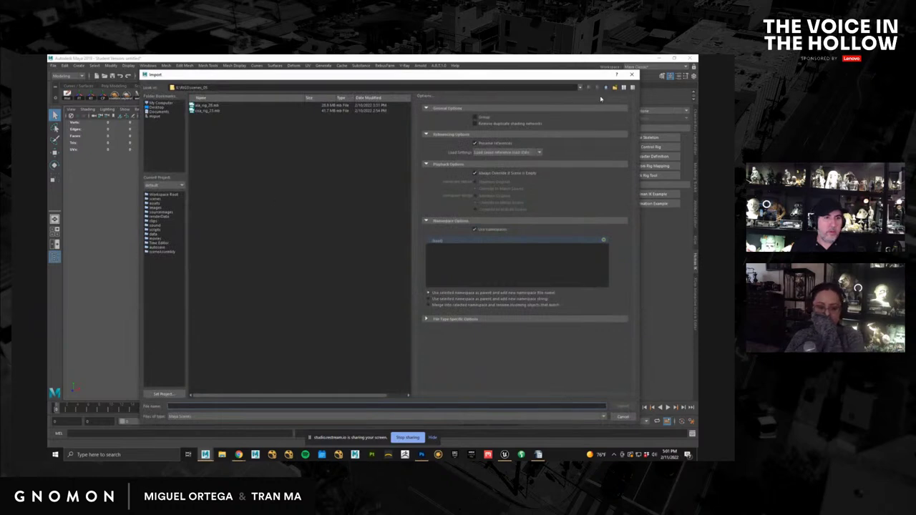
pyautogui.click(605, 88)
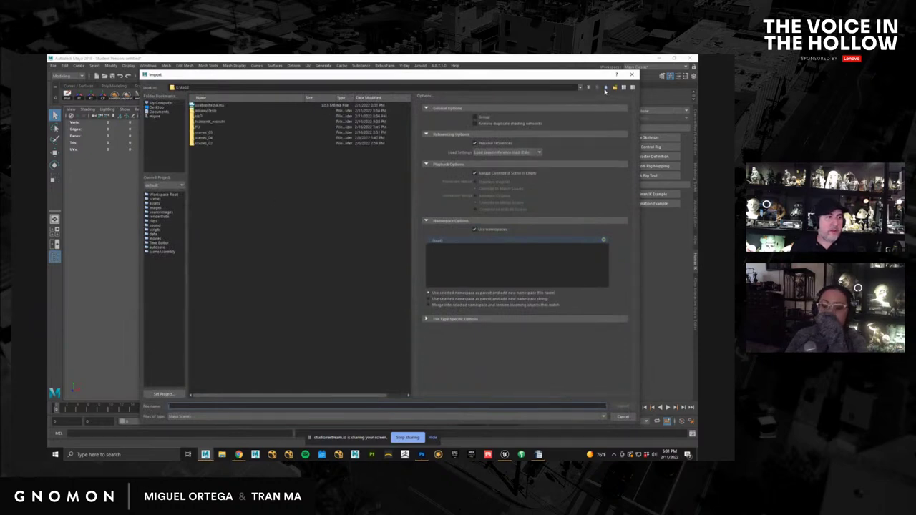
pyautogui.doubleClick(208, 111)
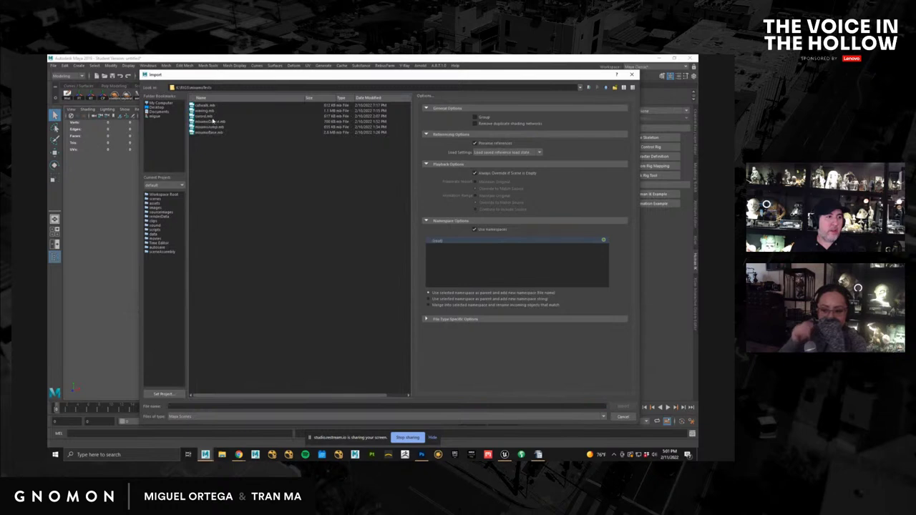
pyautogui.click(187, 418)
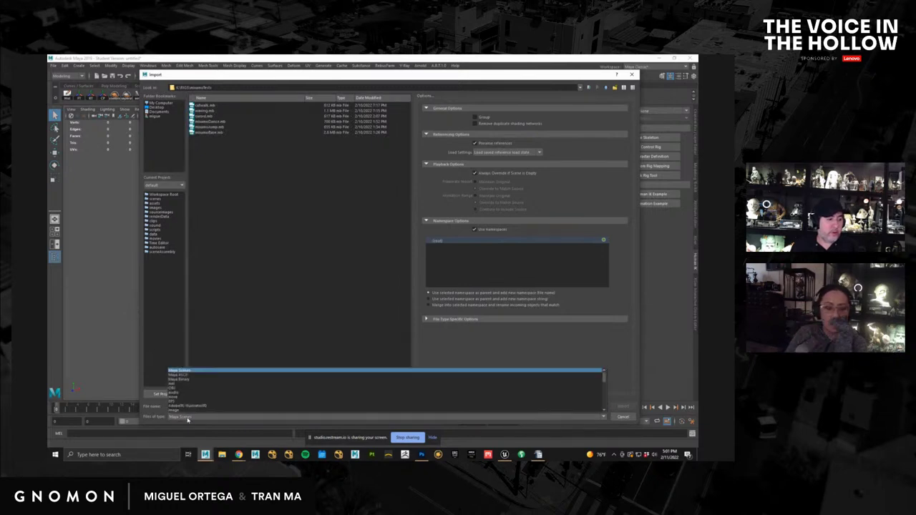
pyautogui.scroll(-5, 199, 397)
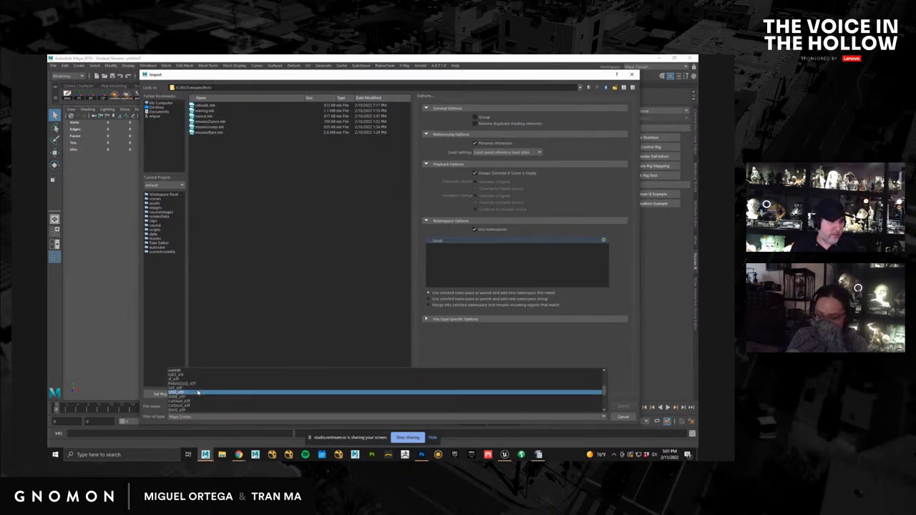
pyautogui.scroll(-1, 201, 390)
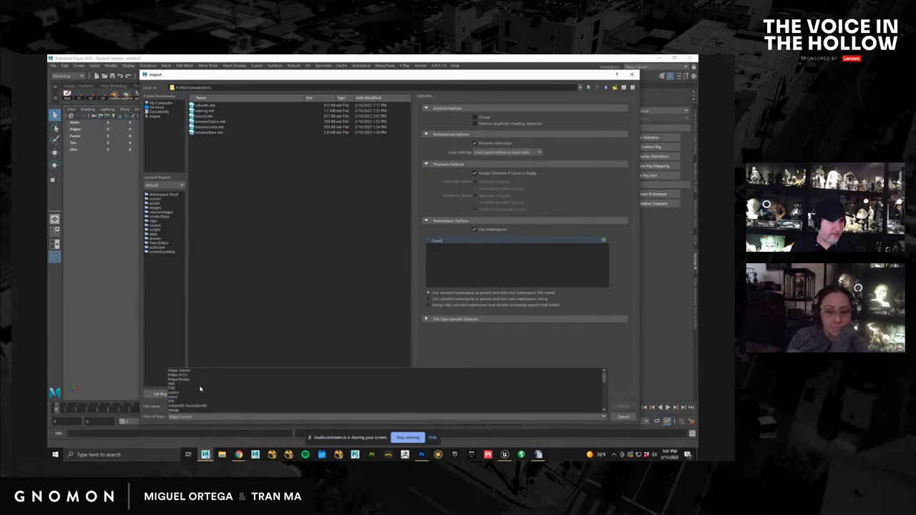
pyautogui.scroll(-3, 201, 391)
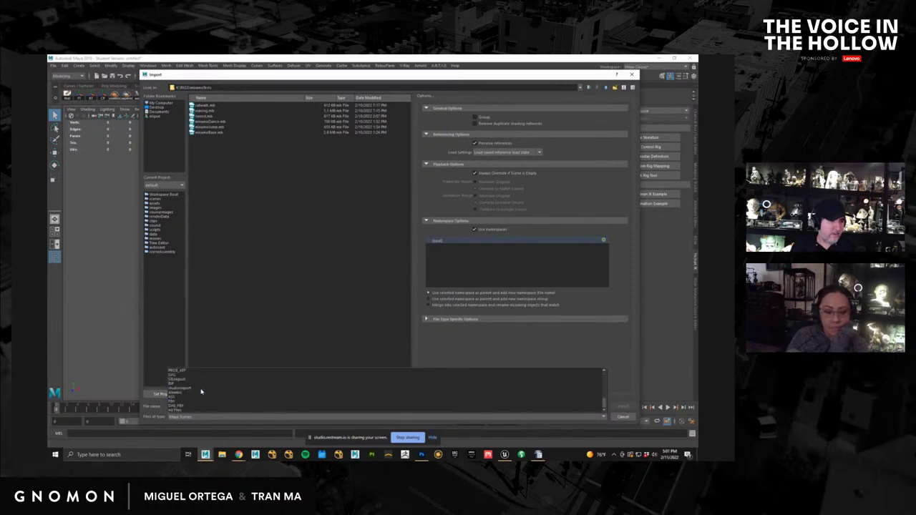
pyautogui.click(204, 401)
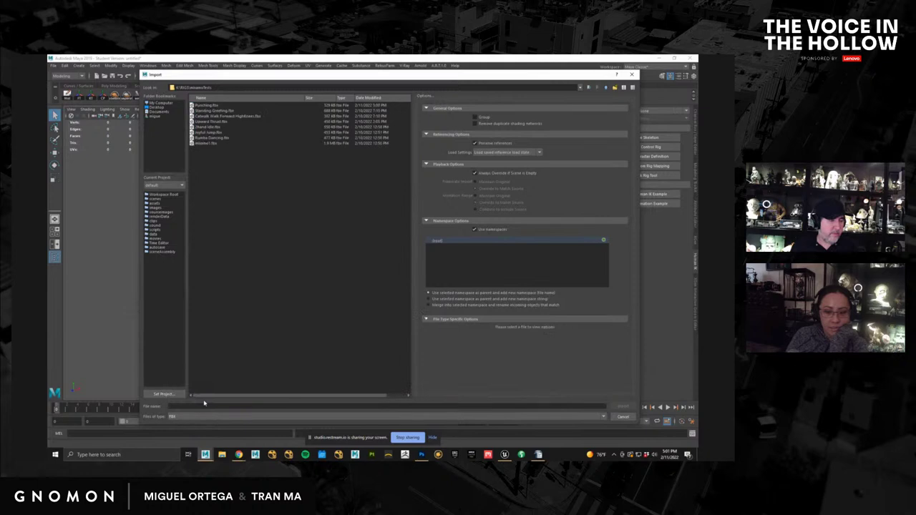
pyautogui.doubleClick(208, 105)
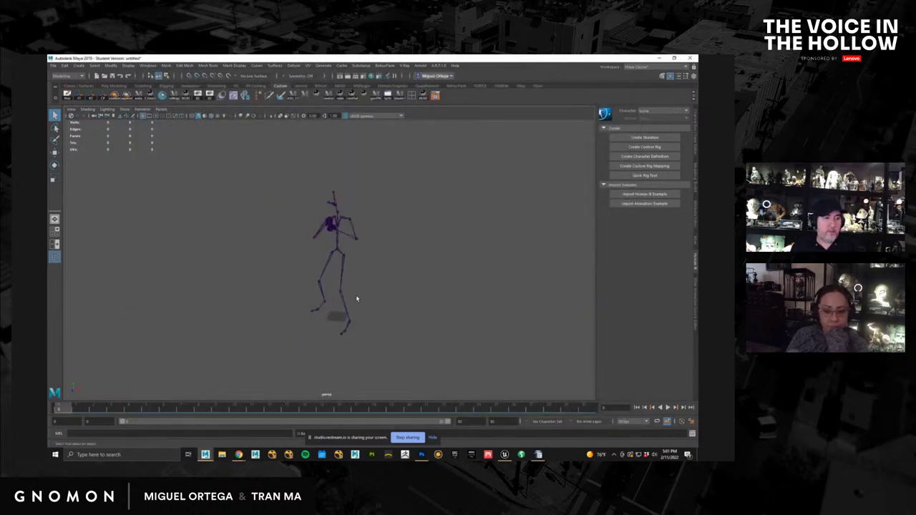
pyautogui.keyDown('alt'); pyautogui.moveTo(356, 299); pyautogui.dragTo(373, 295); pyautogui.keyUp('alt')
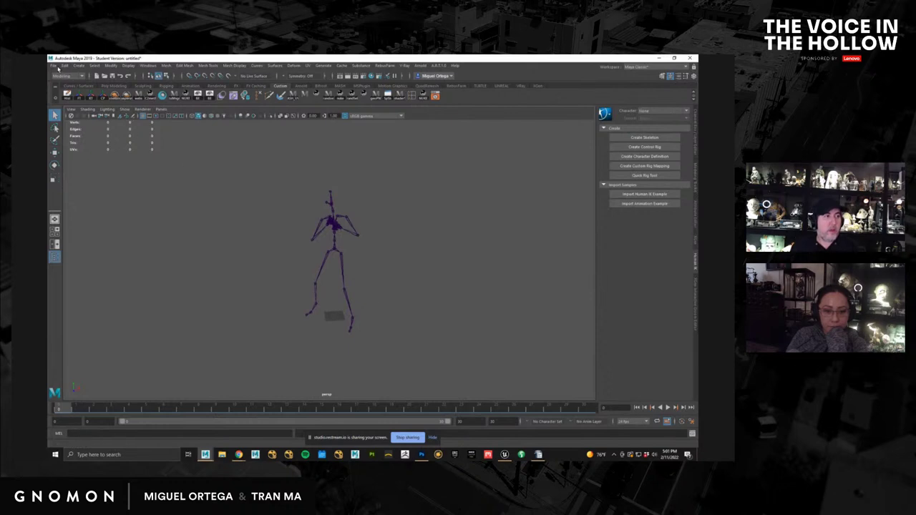
pyautogui.click(55, 65)
pyautogui.moveTo(108, 306)
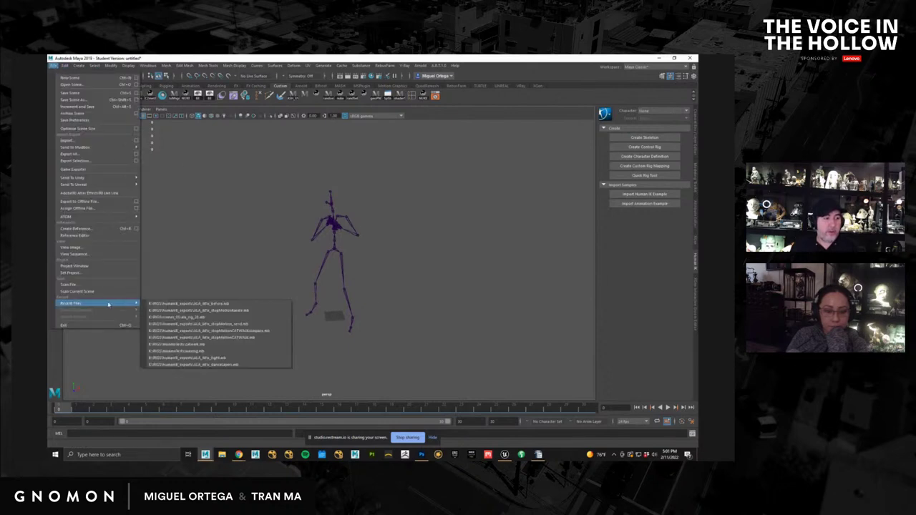
pyautogui.click(392, 265)
pyautogui.scroll(4, 394, 282)
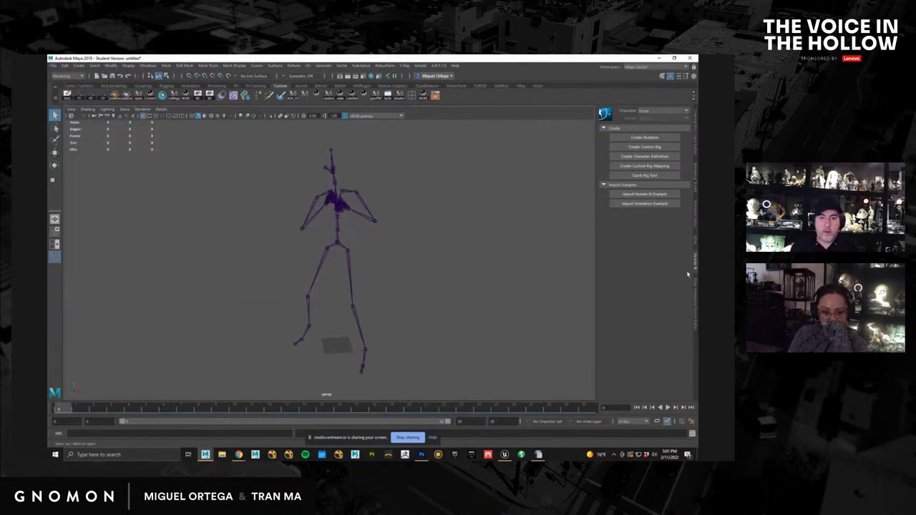
# Step: Extend the timeline's start back to frame -10 and set the hips joint's X, Y and Z rotations to 0 there
pyautogui.keyDown('alt'); pyautogui.moveTo(487, 289); pyautogui.dragTo(430, 274, button='right'); pyautogui.keyUp('alt')
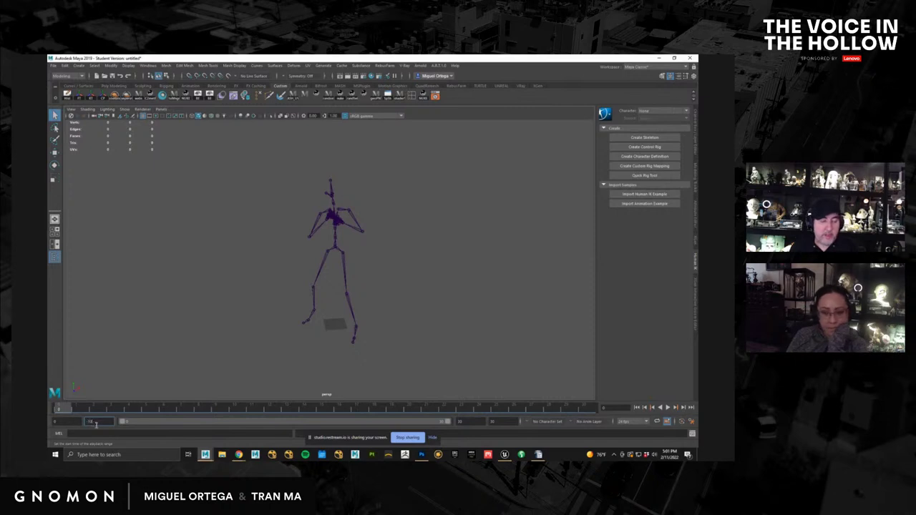
pyautogui.press('Return')
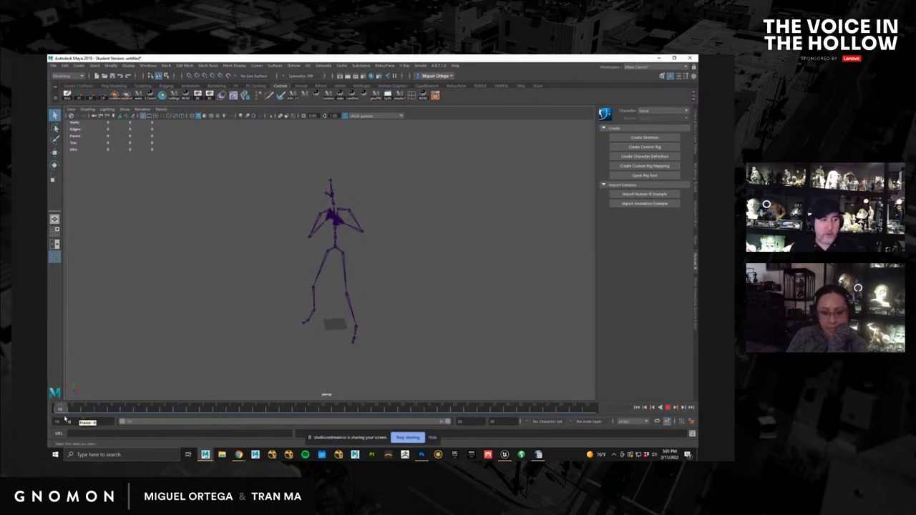
pyautogui.moveTo(261, 365); pyautogui.dragTo(449, 157)
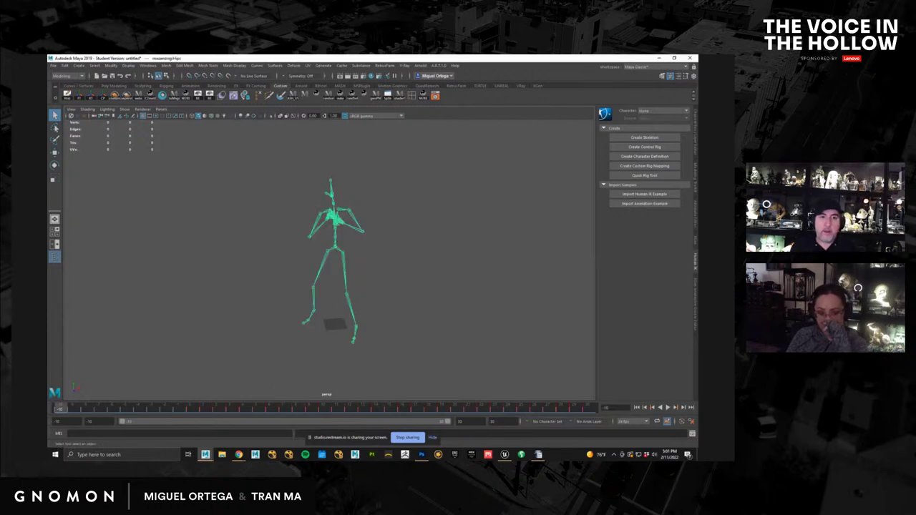
pyautogui.click(694, 131)
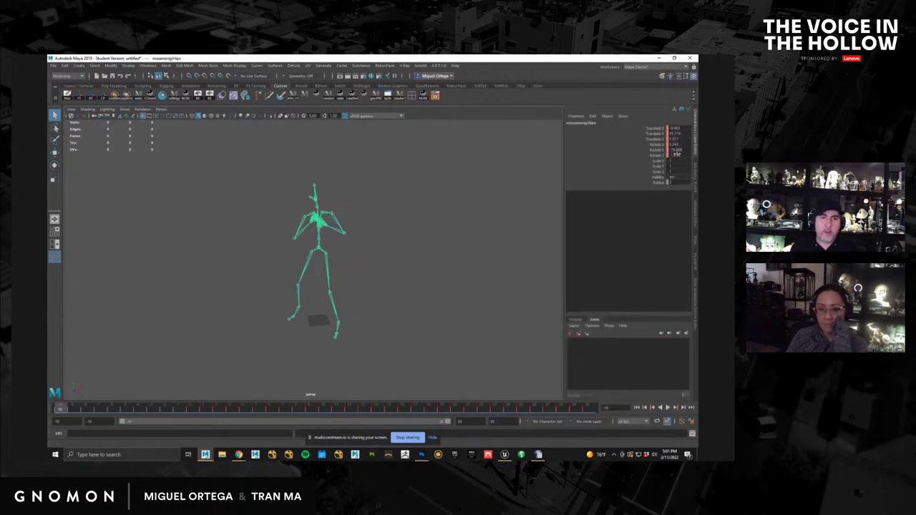
pyautogui.moveTo(676, 155); pyautogui.dragTo(681, 145)
pyautogui.write('0')
pyautogui.press('Return')
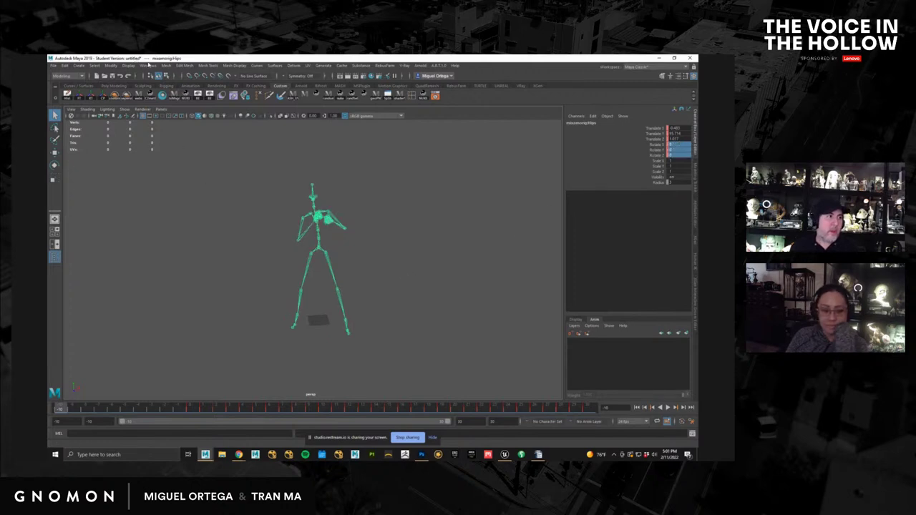
# Step: Open the Outliner and select all joints of the Mixamo skeleton, from the hips through the whole hierarchy
pyautogui.click(152, 67)
pyautogui.click(265, 198)
pyautogui.click(148, 65)
pyautogui.moveTo(174, 116)
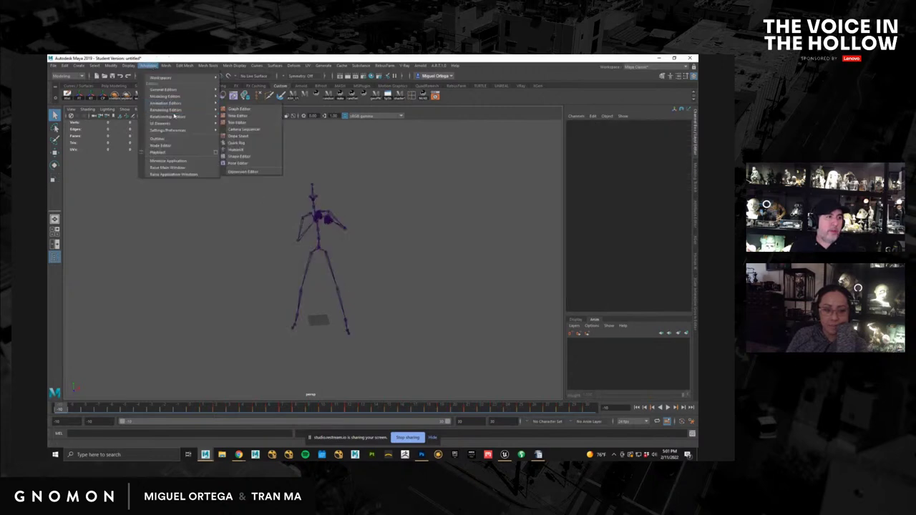
pyautogui.click(182, 137)
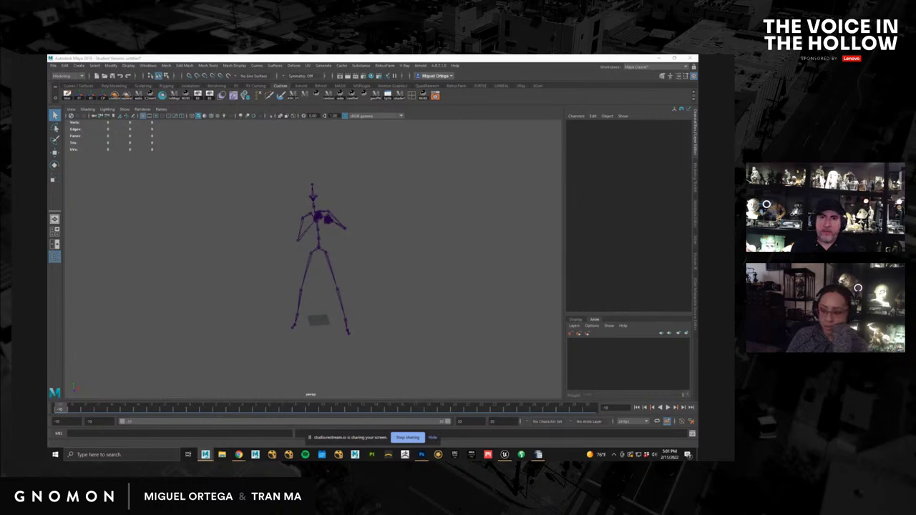
pyautogui.click(317, 244)
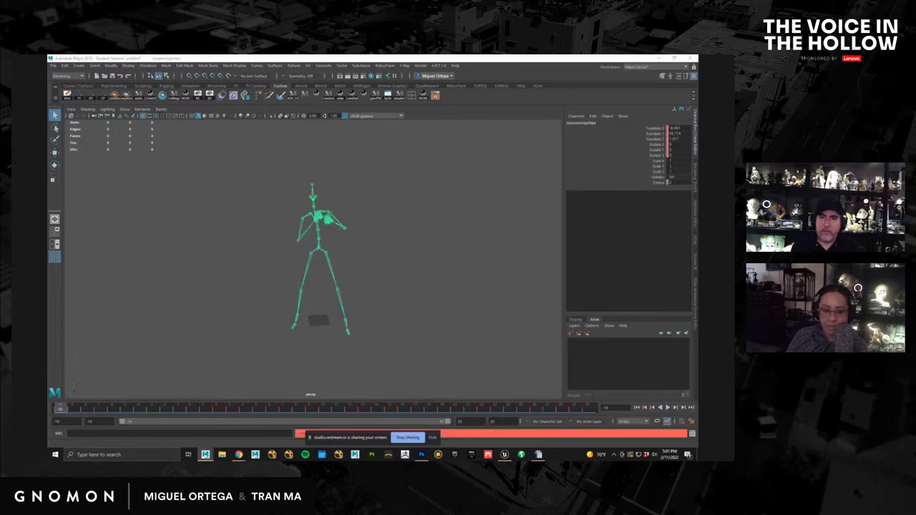
pyautogui.press('Down')
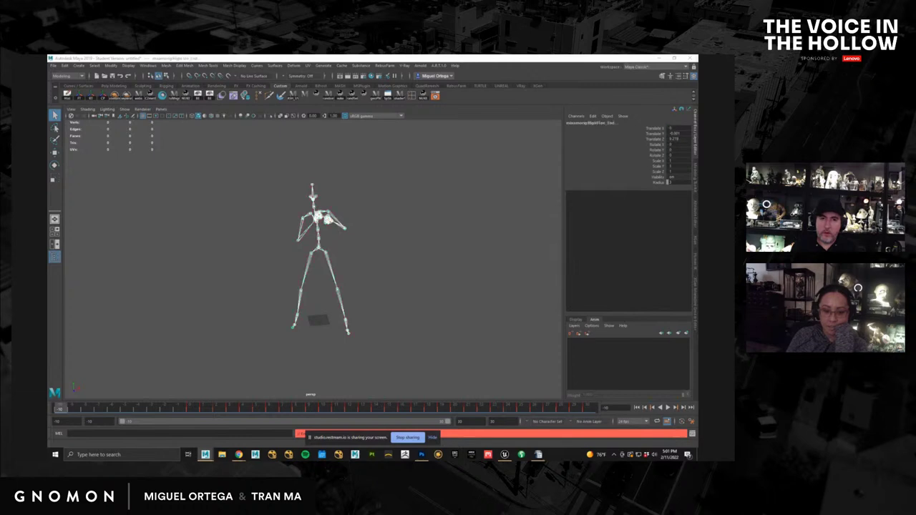
# Step: Set Rotate X, Y and Z of all selected joints to 0 and key the resulting T-pose at frame -10
pyautogui.moveTo(673, 146); pyautogui.dragTo(676, 156)
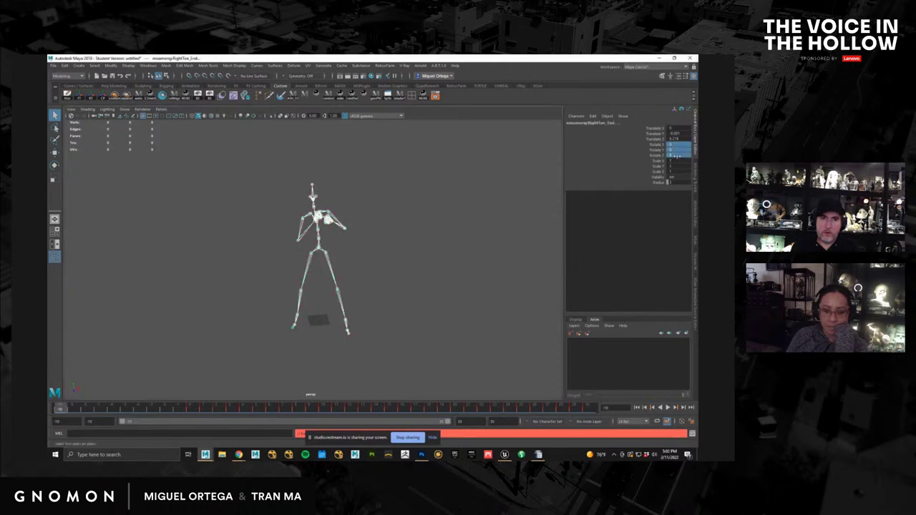
pyautogui.write('0')
pyautogui.press('Return')
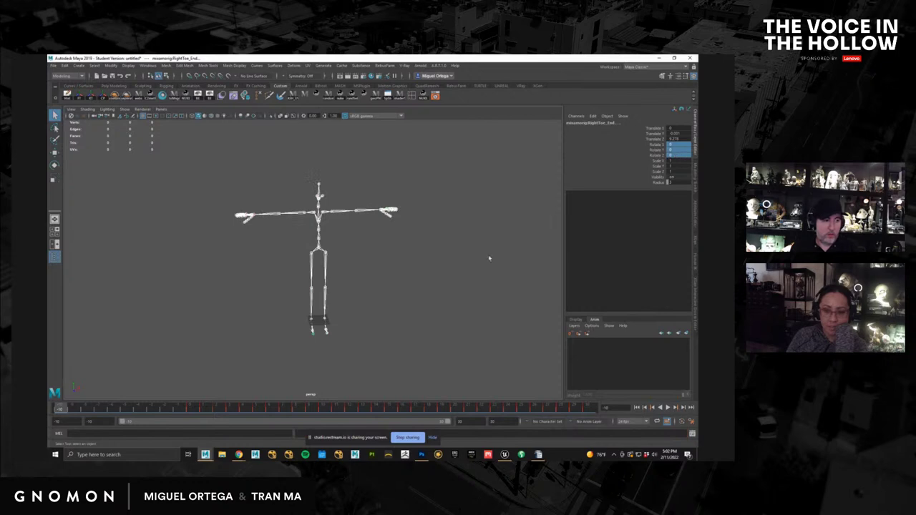
pyautogui.keyDown('alt'); pyautogui.moveTo(269, 323); pyautogui.dragTo(237, 356); pyautogui.keyUp('alt')
pyautogui.press('s')
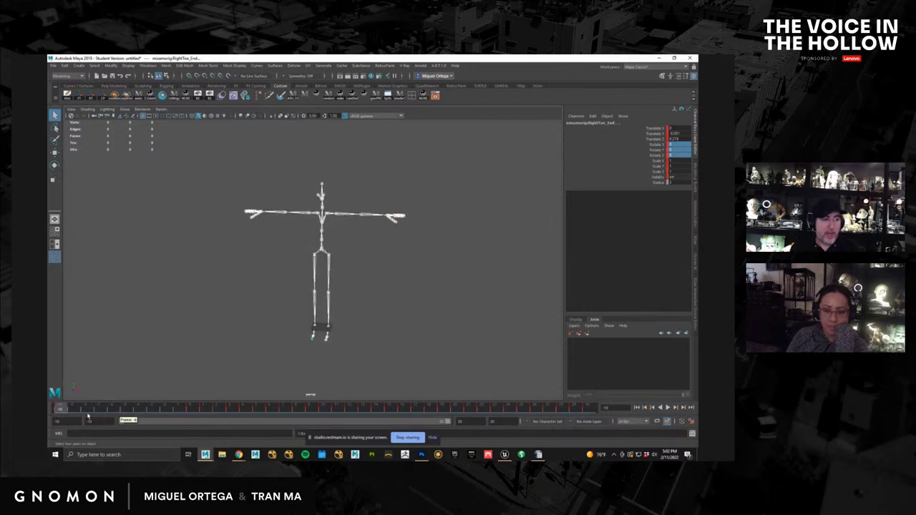
pyautogui.moveTo(66, 407)
pyautogui.mouseDown()
pyautogui.moveTo(232, 407)
pyautogui.moveTo(49, 412)
pyautogui.moveTo(529, 417)
pyautogui.moveTo(49, 427)
pyautogui.mouseUp()
pyautogui.click(219, 365)
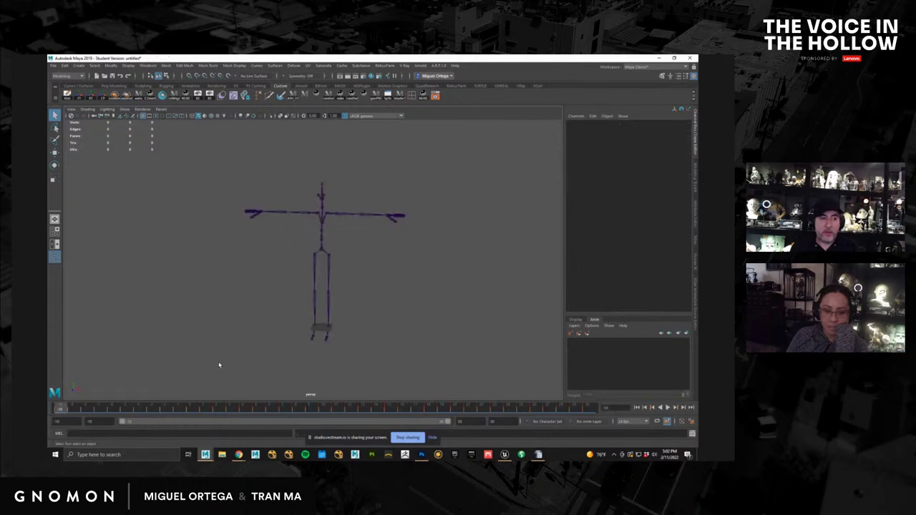
# Step: Create a HumanIK character definition for the T-posed Mixamo skeleton
pyautogui.scroll(2, 388, 280)
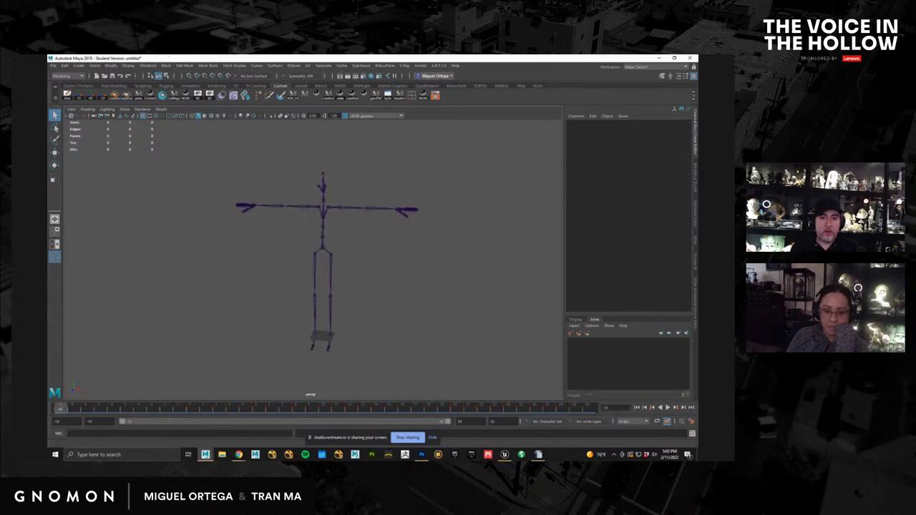
pyautogui.click(694, 268)
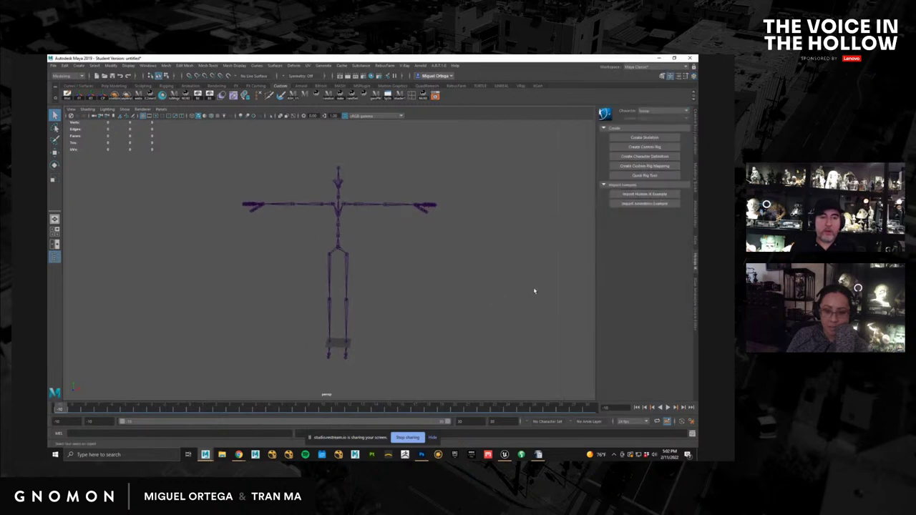
pyautogui.click(649, 155)
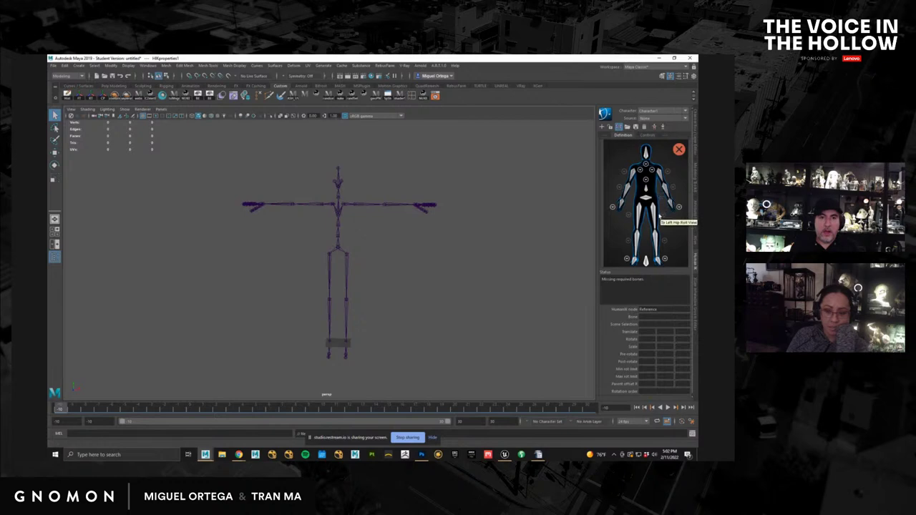
# Step: Try to load a skeleton definition template before any bone is assigned
pyautogui.click(635, 127)
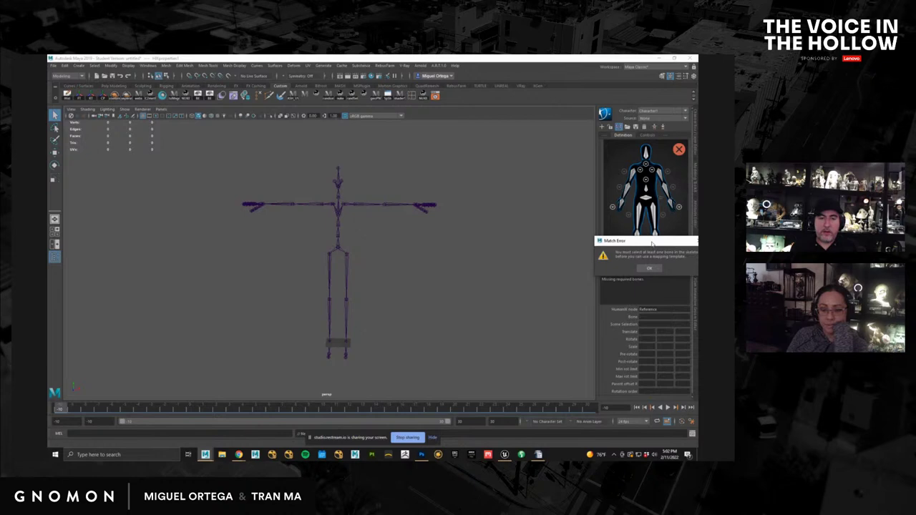
pyautogui.moveTo(652, 244); pyautogui.dragTo(484, 254)
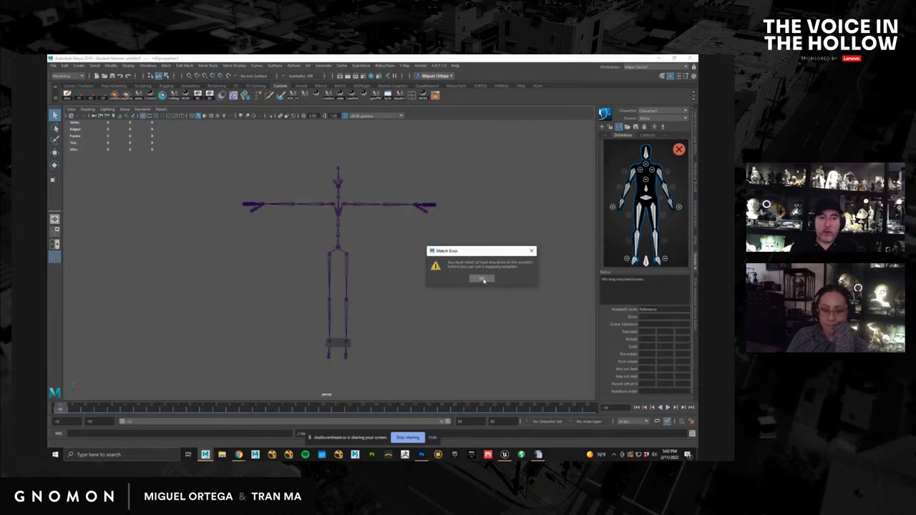
pyautogui.click(483, 279)
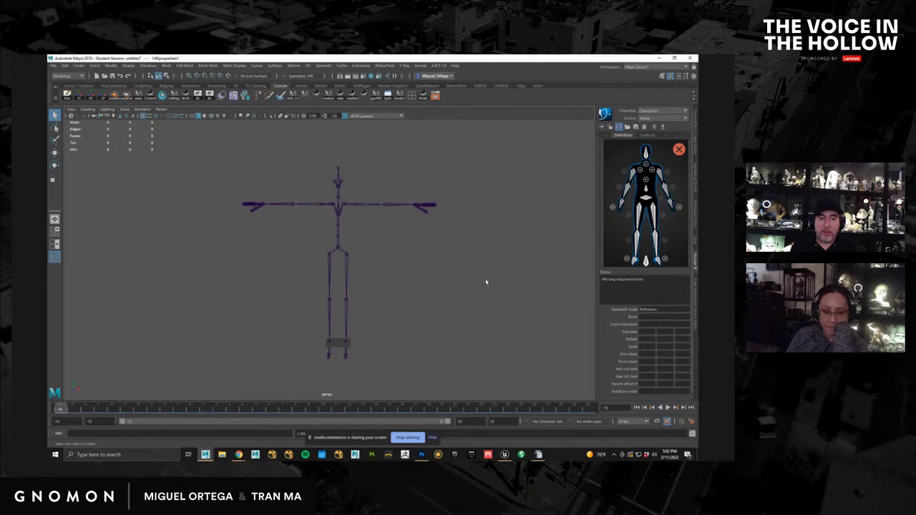
# Step: Assign the left upper leg joint to the matching HumanIK bone and load a skeleton definition template for all mixamorig-prefixed bones
pyautogui.click(652, 219)
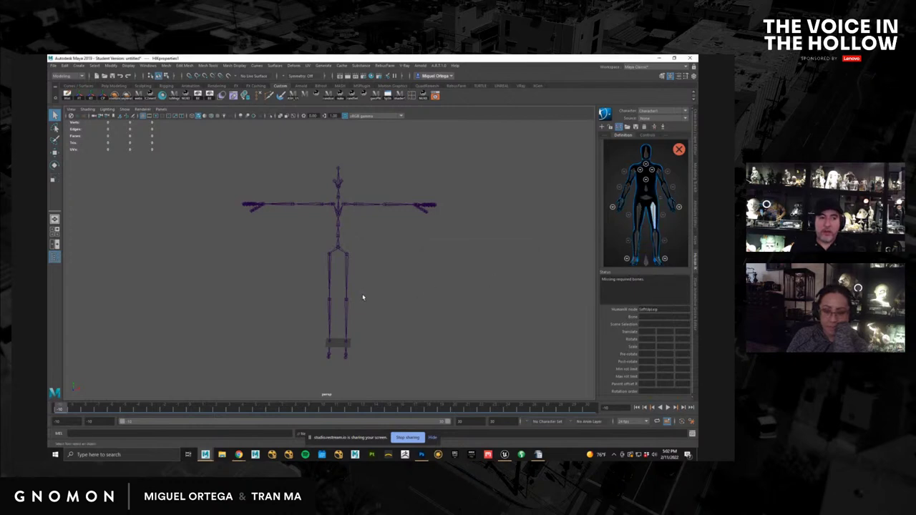
pyautogui.click(345, 281)
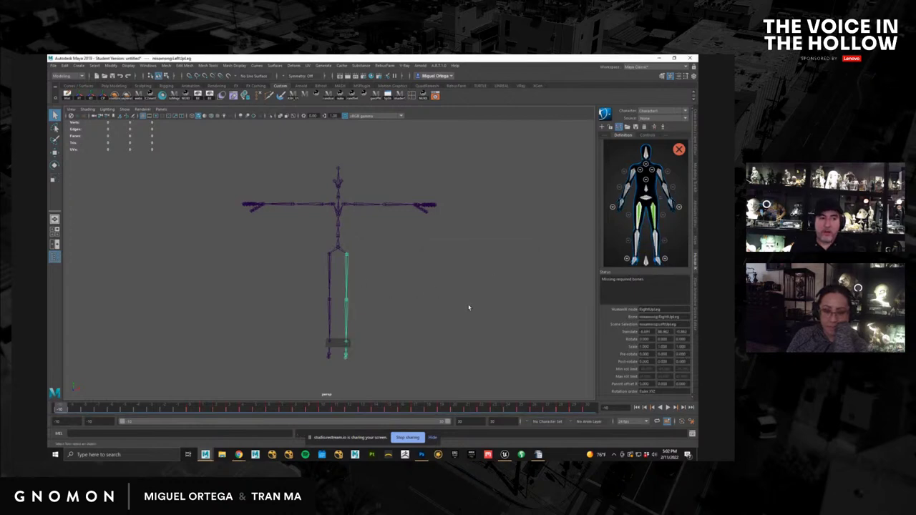
pyautogui.click(628, 135)
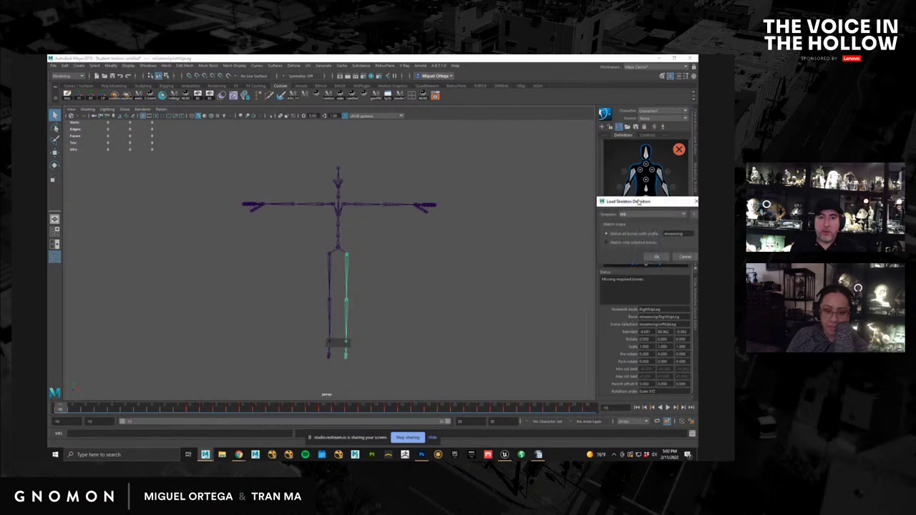
pyautogui.moveTo(628, 203); pyautogui.dragTo(529, 206)
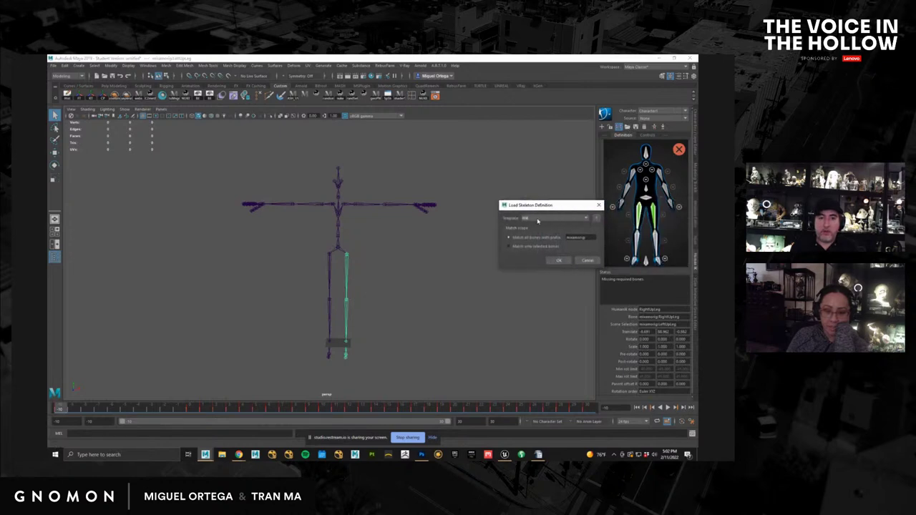
pyautogui.click(558, 260)
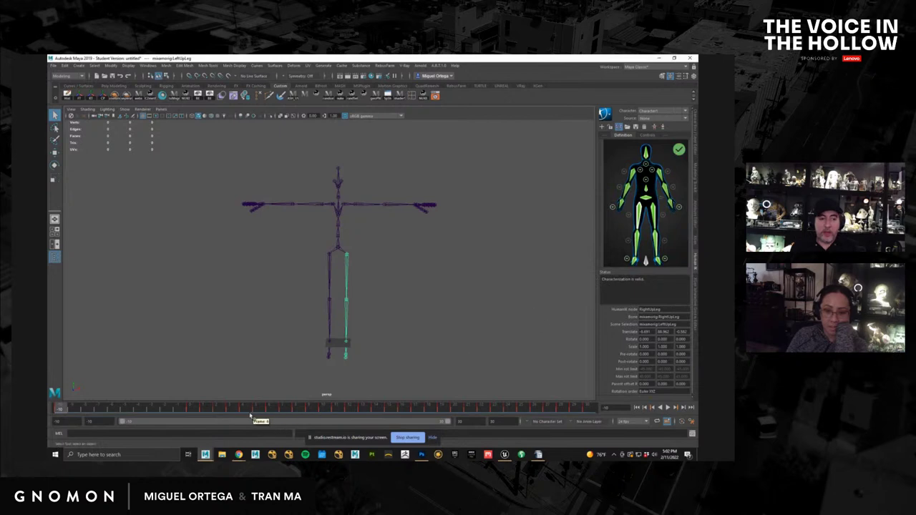
# Step: Scrub through the punching animation and check the character's HumanIK validation status on a frame outside the T-pose
pyautogui.moveTo(232, 407); pyautogui.dragTo(301, 406)
pyautogui.moveTo(504, 398); pyautogui.dragTo(51, 405)
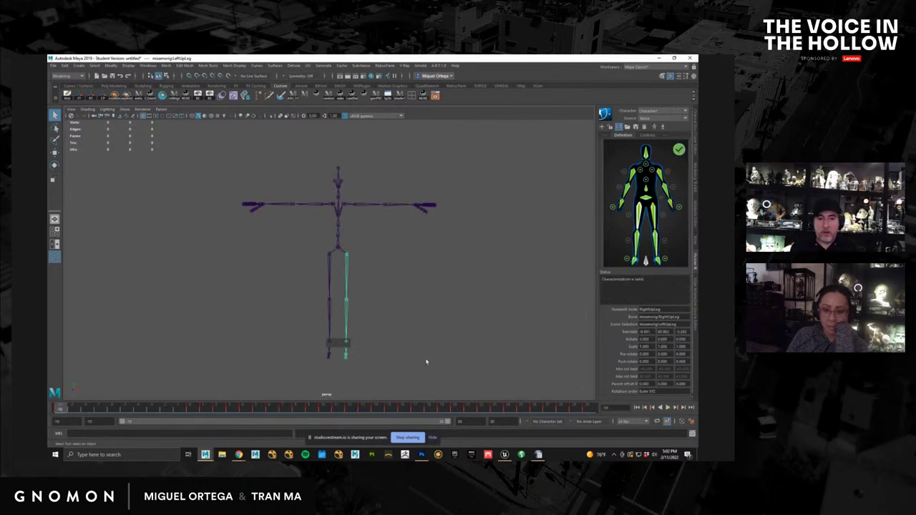
pyautogui.moveTo(220, 408); pyautogui.dragTo(455, 392)
pyautogui.moveTo(678, 150)
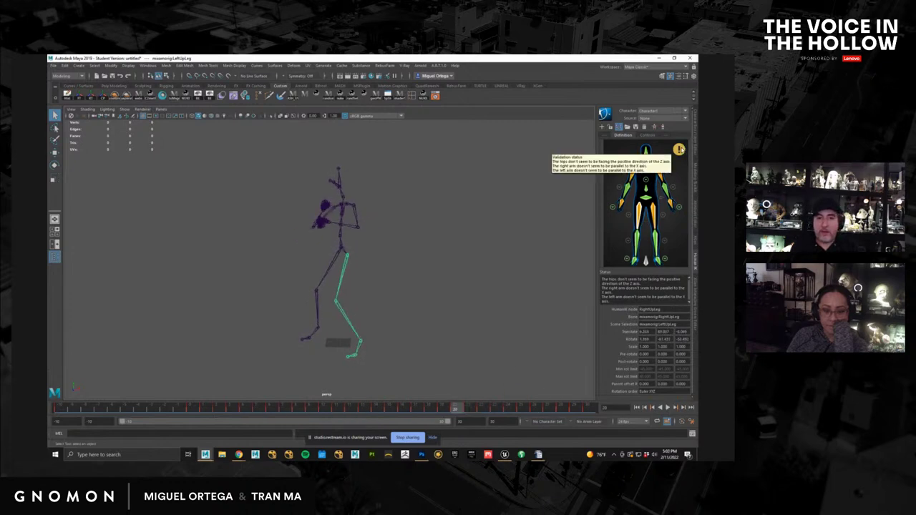
# Step: Return to the T-pose at frame -10, clear the selection and create a custom rig mapping for the character
pyautogui.moveTo(264, 408); pyautogui.dragTo(49, 412)
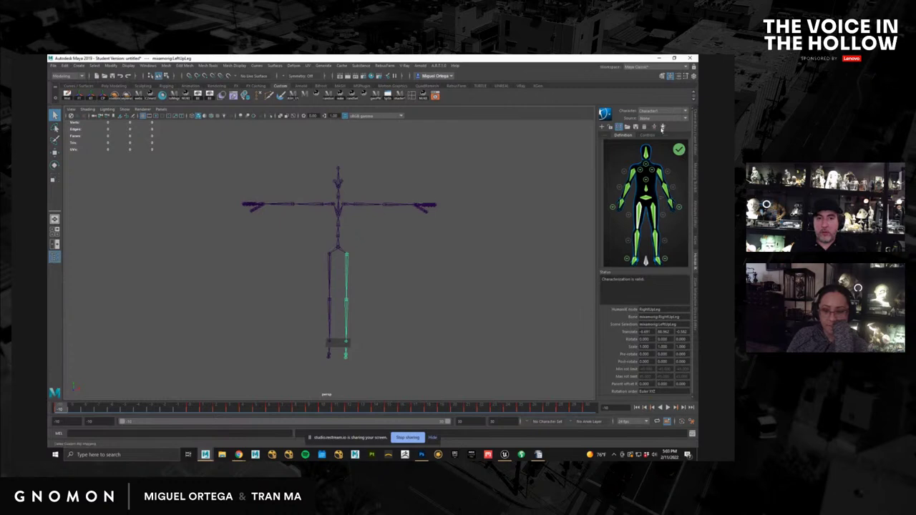
pyautogui.click(465, 276)
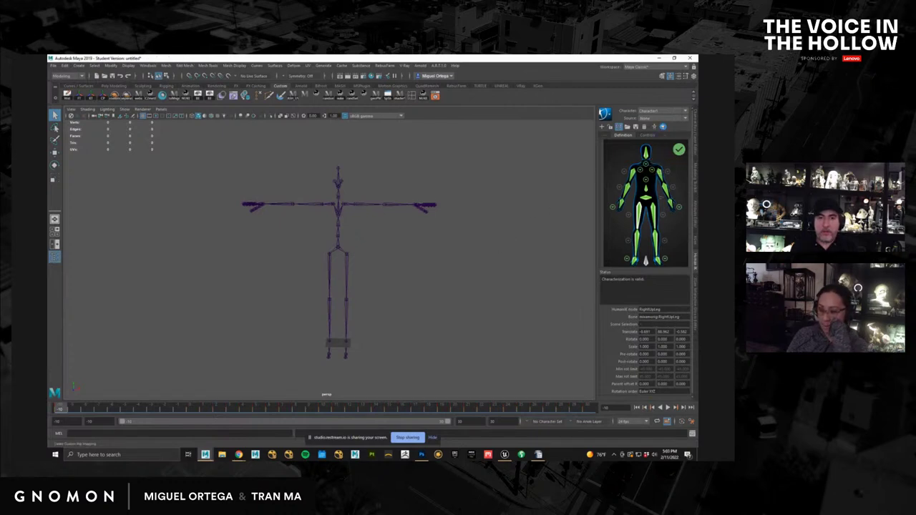
pyautogui.click(663, 126)
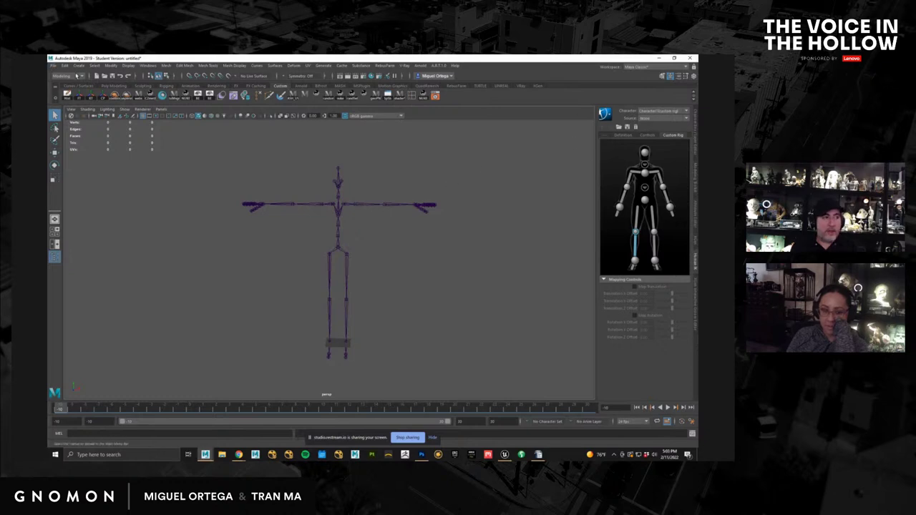
# Step: Open the sword.mb scene from the Mixamo tests folder without saving the current scene, and scrub its animation
pyautogui.click(53, 65)
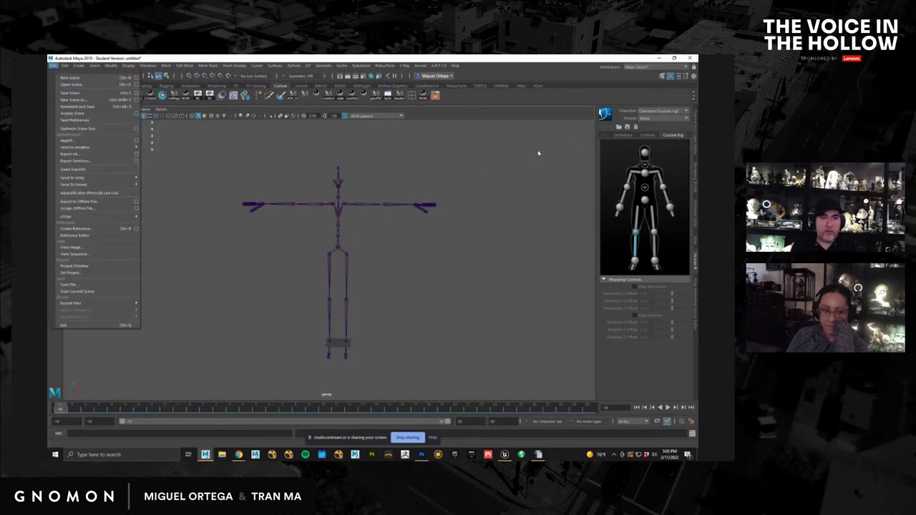
pyautogui.moveTo(100, 303)
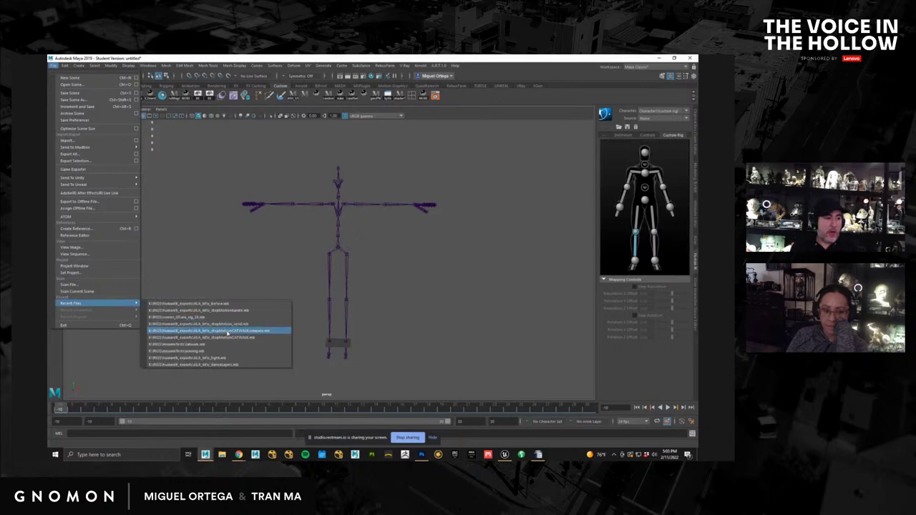
pyautogui.click(72, 84)
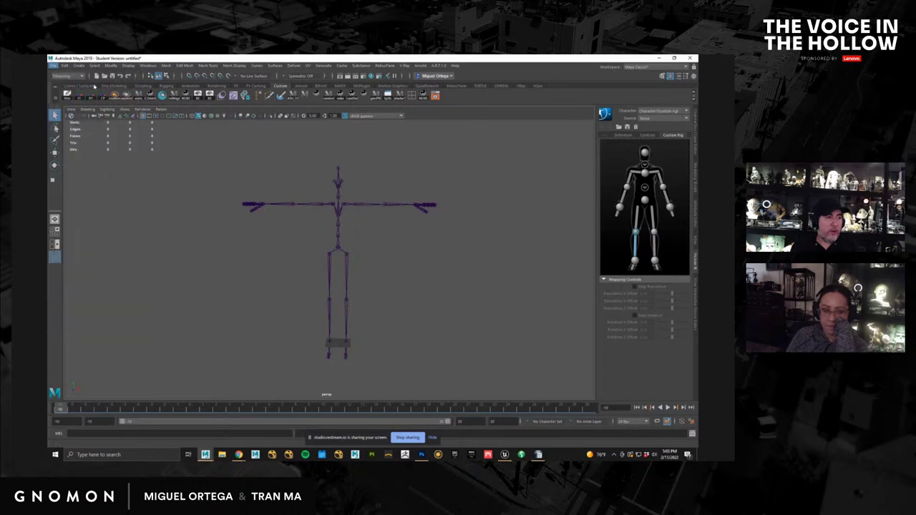
pyautogui.doubleClick(206, 122)
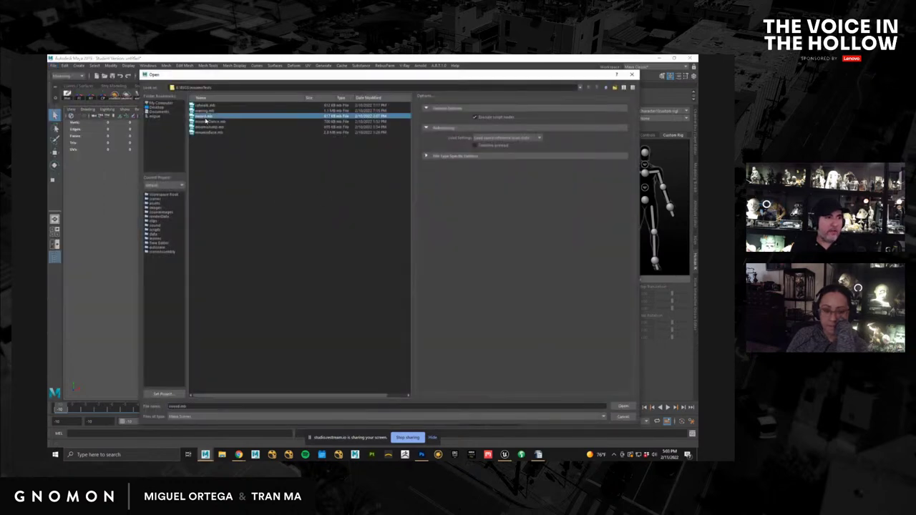
pyautogui.click(372, 257)
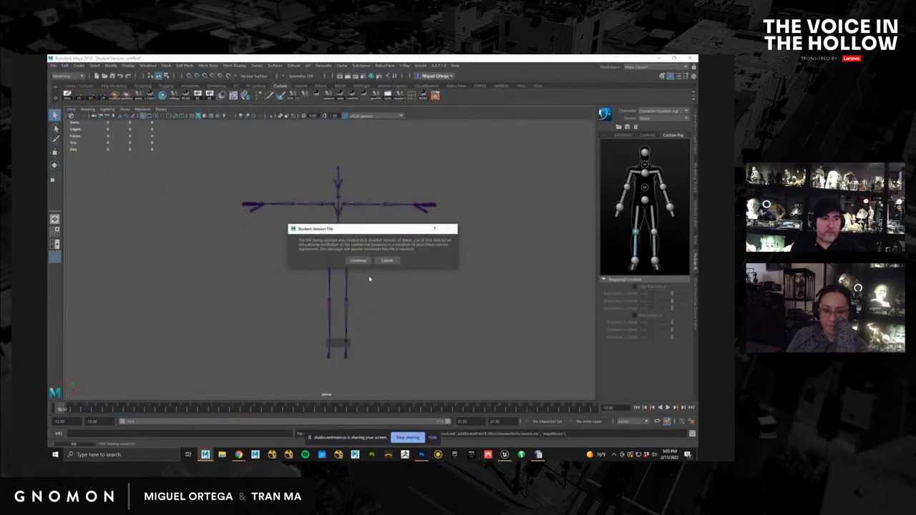
pyautogui.click(358, 260)
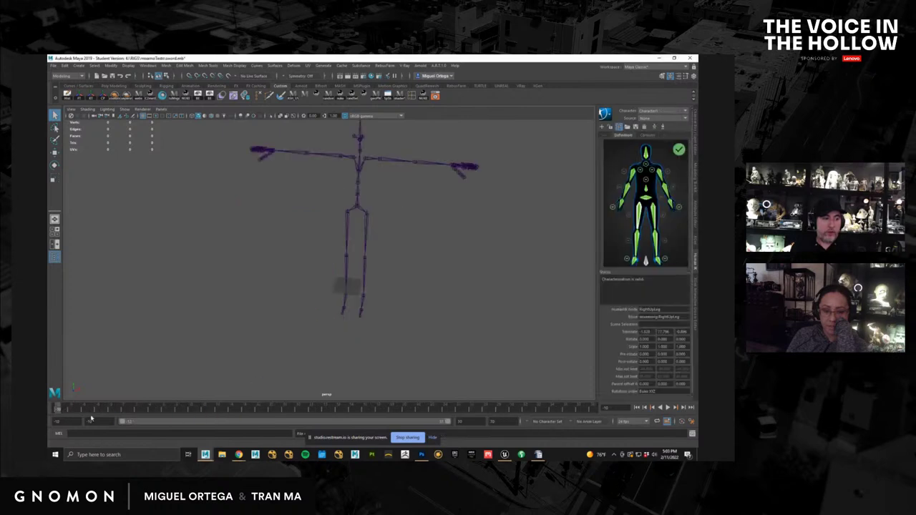
pyautogui.moveTo(87, 412); pyautogui.dragTo(141, 405)
# Step: Open the waving.mb scene without saving the sword scene, and scrub its animation back to the T-pose
pyautogui.click(53, 65)
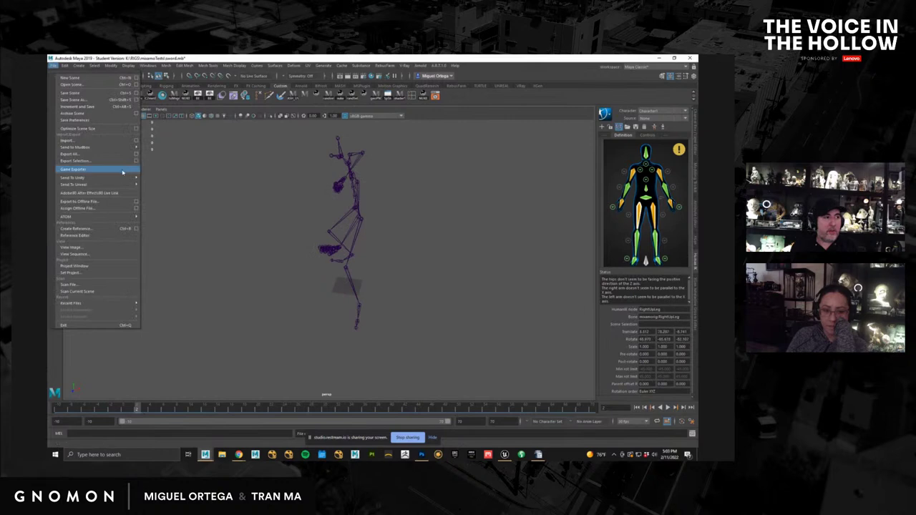
pyautogui.moveTo(72, 303)
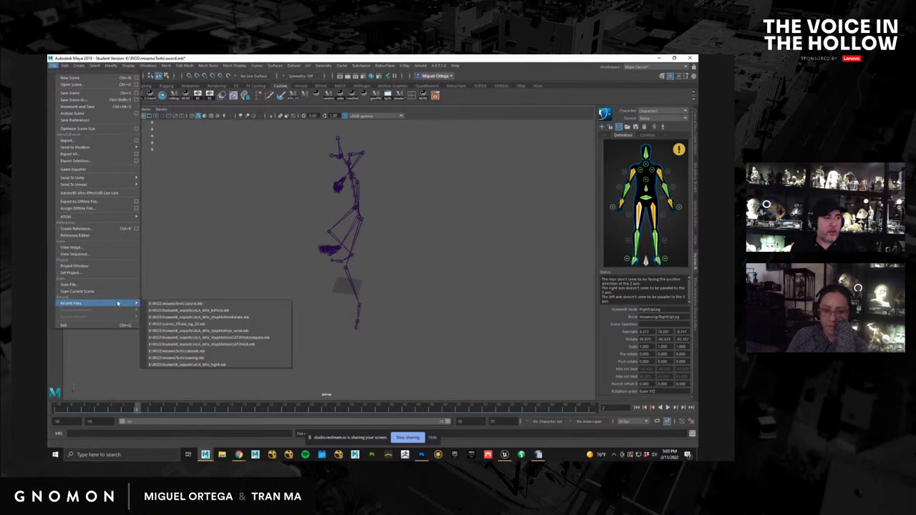
pyautogui.click(72, 84)
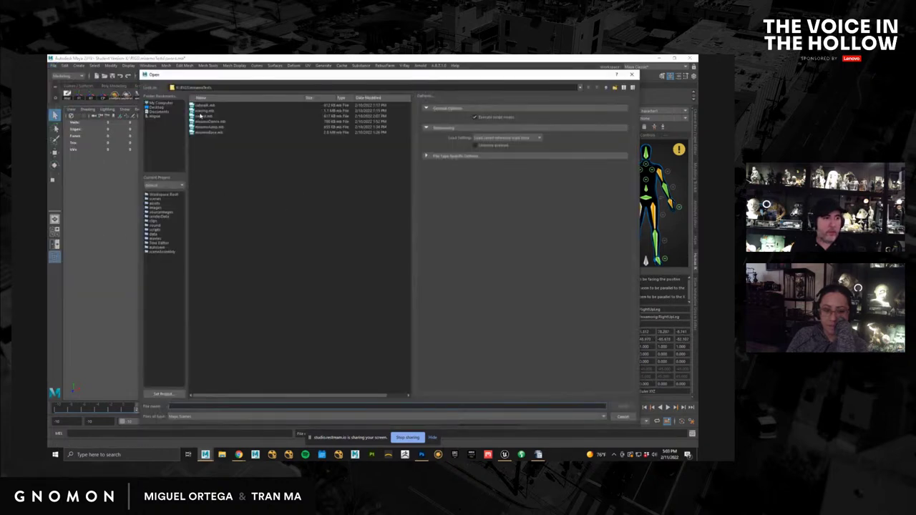
pyautogui.doubleClick(201, 107)
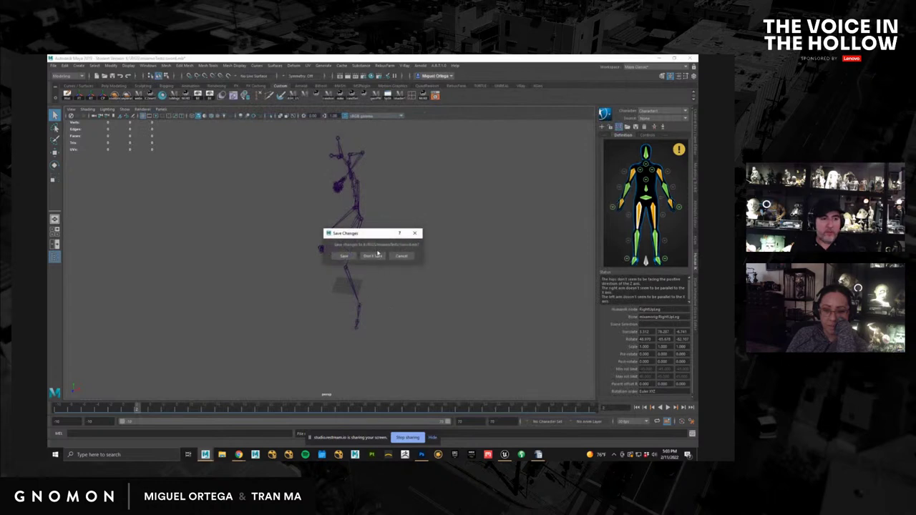
pyautogui.click(375, 255)
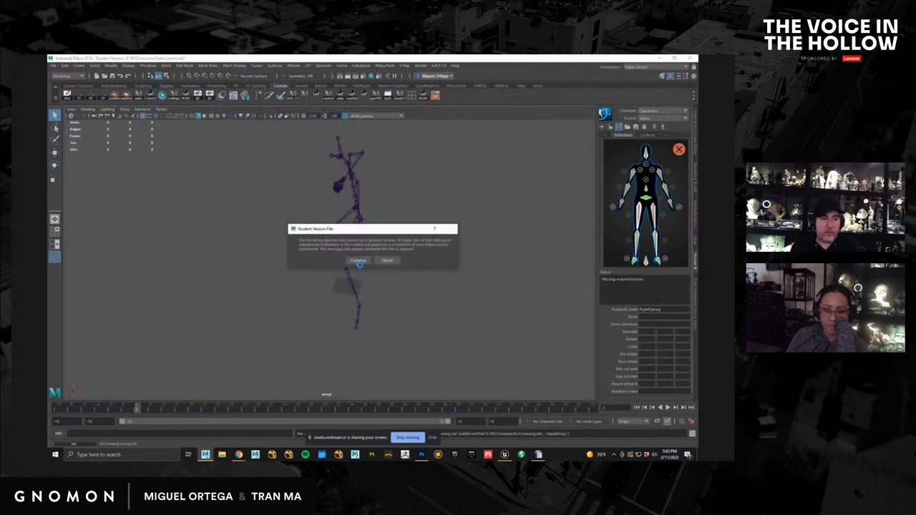
pyautogui.click(359, 262)
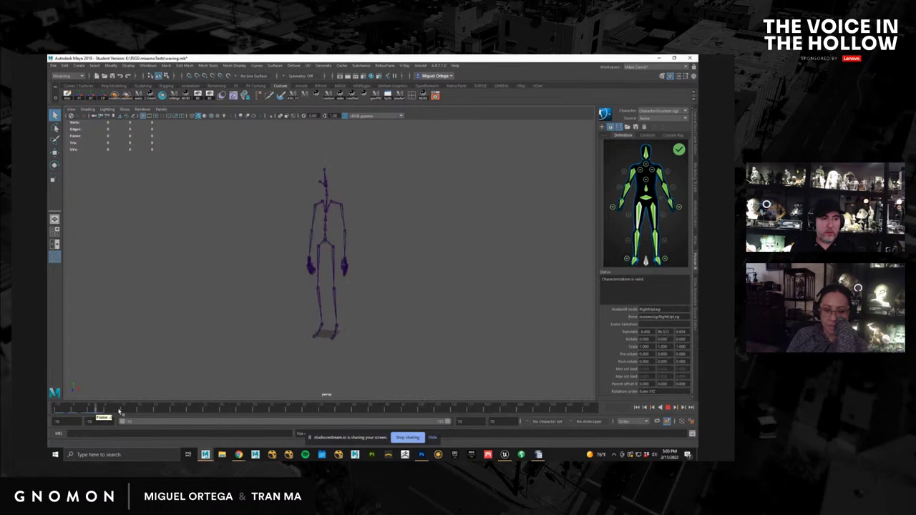
pyautogui.moveTo(120, 412); pyautogui.dragTo(53, 419)
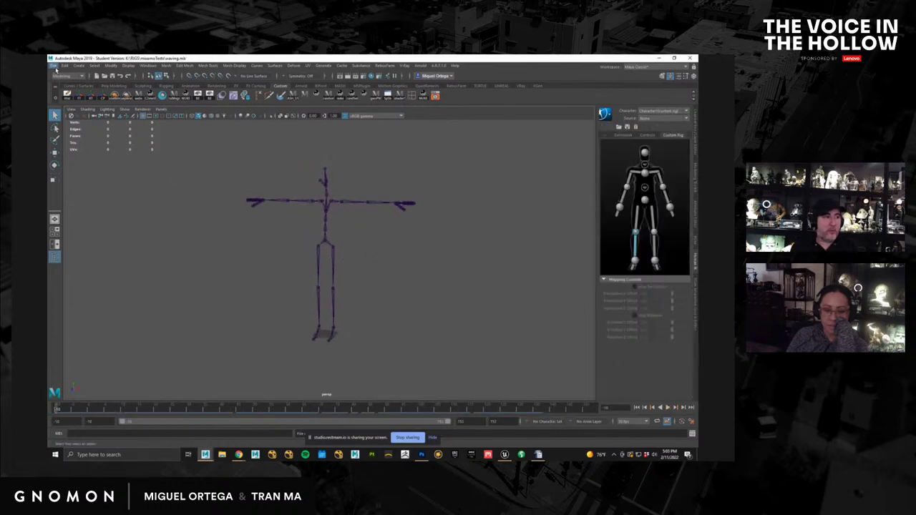
# Step: Open the recently used humanIK_exports character rig scene whose file name ends in _before.mb
pyautogui.click(54, 66)
pyautogui.moveTo(132, 303)
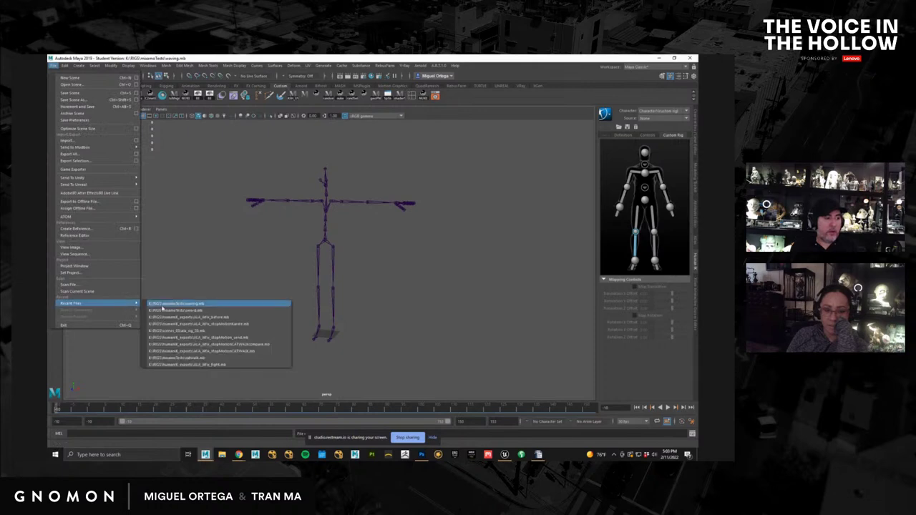
pyautogui.click(194, 322)
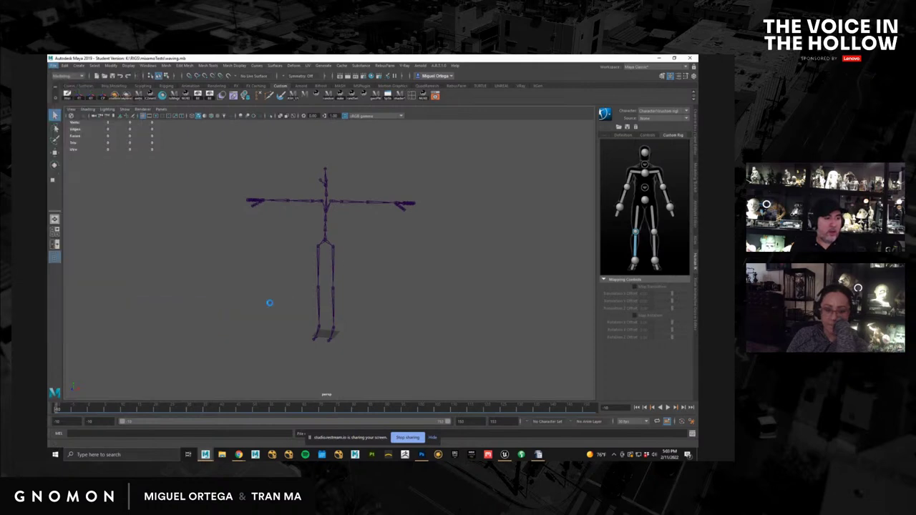
pyautogui.click(358, 261)
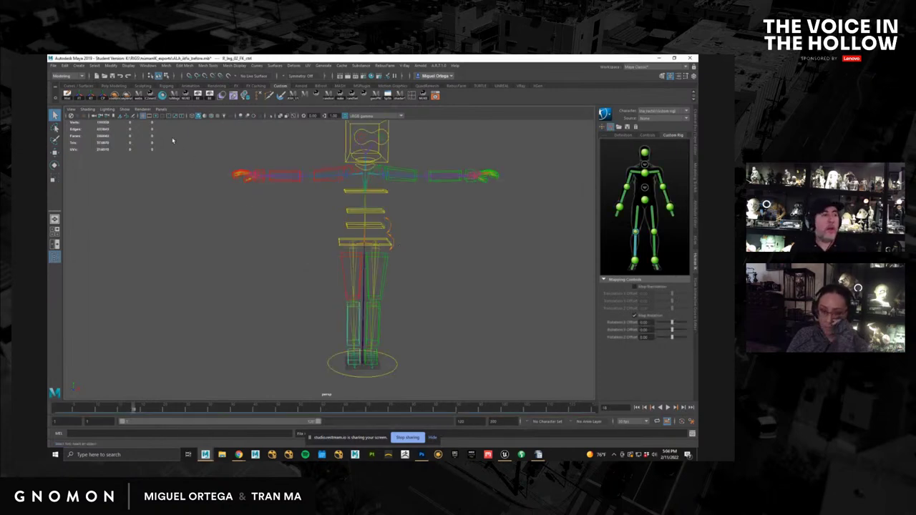
# Step: Show all object types in the viewport so the character's geometry is displayed with its rig, and frame the whole figure
pyautogui.click(124, 109)
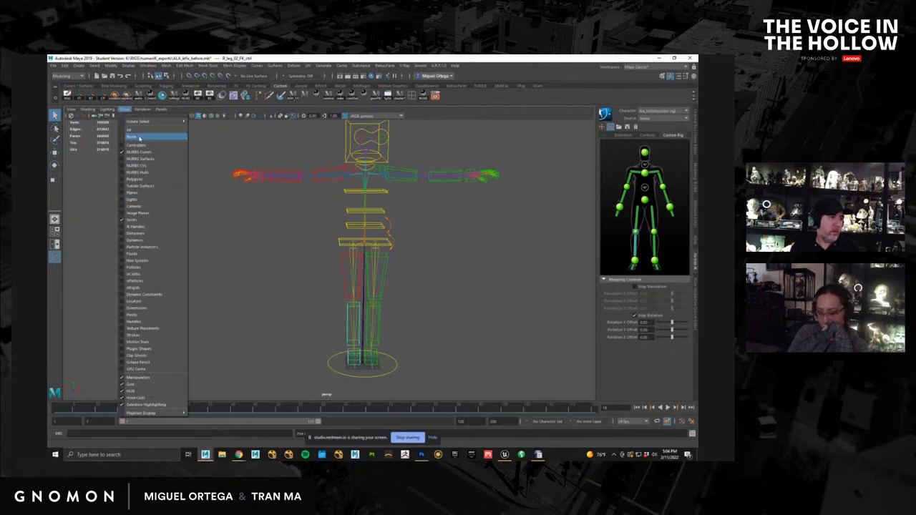
pyautogui.click(143, 130)
pyautogui.keyDown('alt'); pyautogui.moveTo(393, 248); pyautogui.dragTo(387, 247, button='right'); pyautogui.keyUp('alt')
pyautogui.keyDown('alt'); pyautogui.moveTo(386, 248); pyautogui.dragTo(420, 248, button='middle'); pyautogui.keyUp('alt')
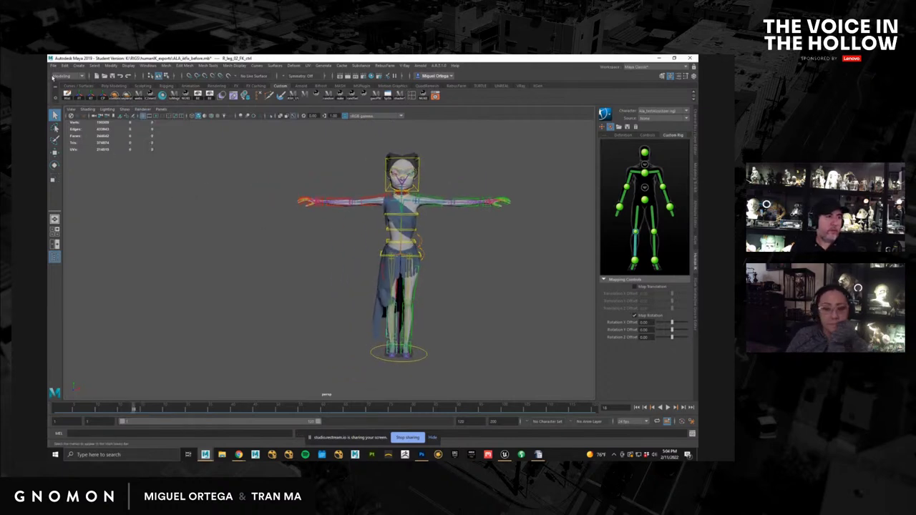
# Step: Reference the sword.mb scene into the character rig scene through the Reference Editor, then close the editor
pyautogui.click(53, 65)
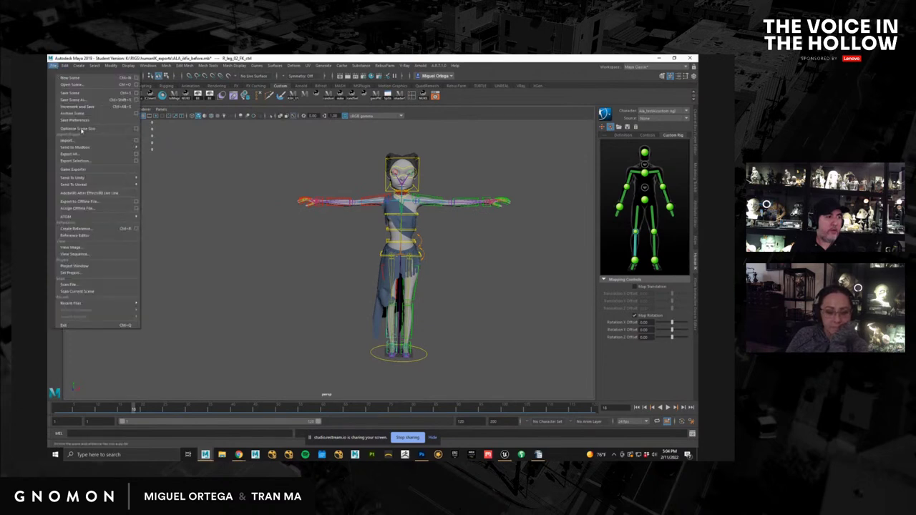
pyautogui.click(115, 234)
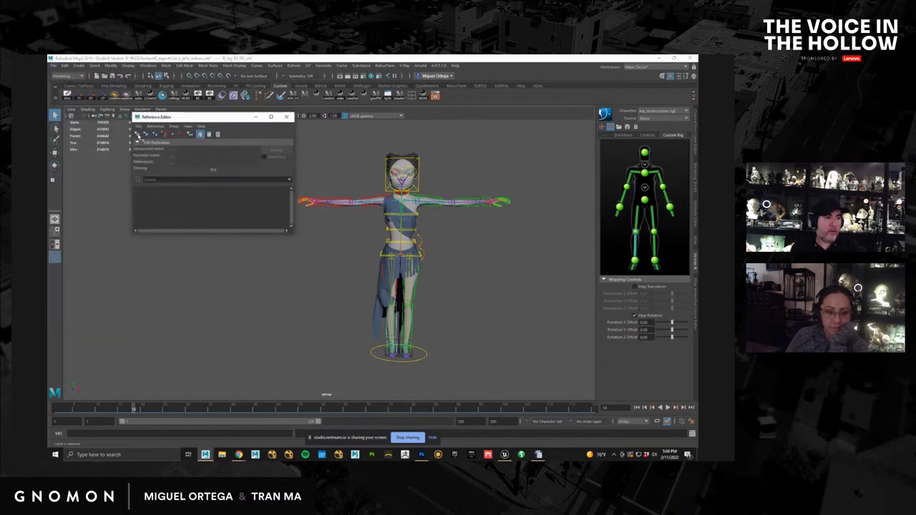
pyautogui.click(138, 135)
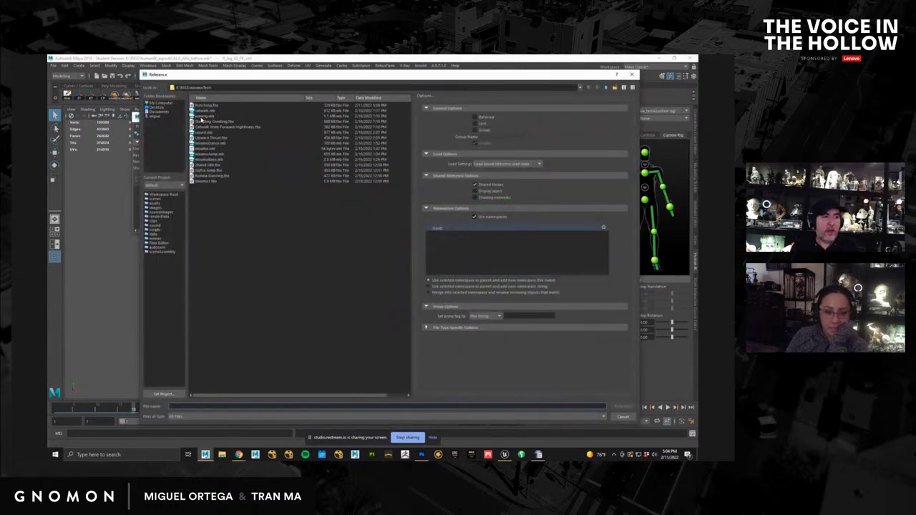
pyautogui.doubleClick(205, 133)
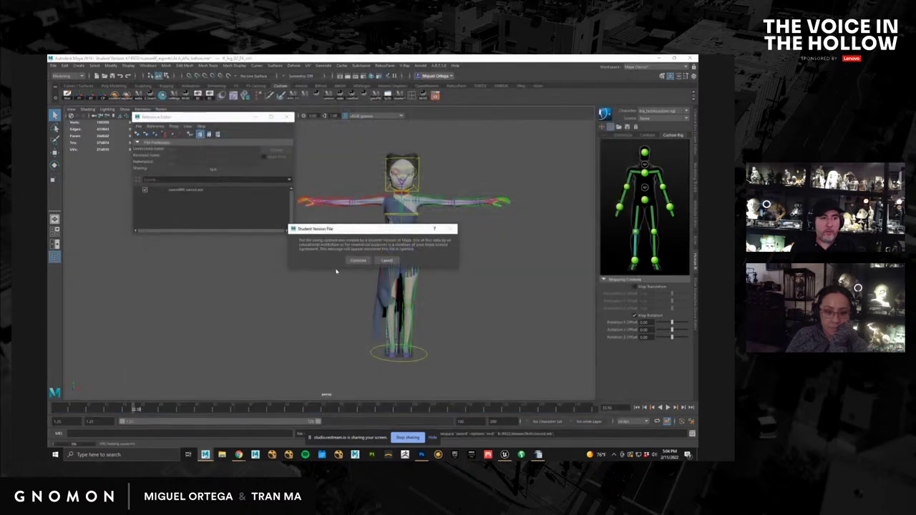
pyautogui.click(355, 260)
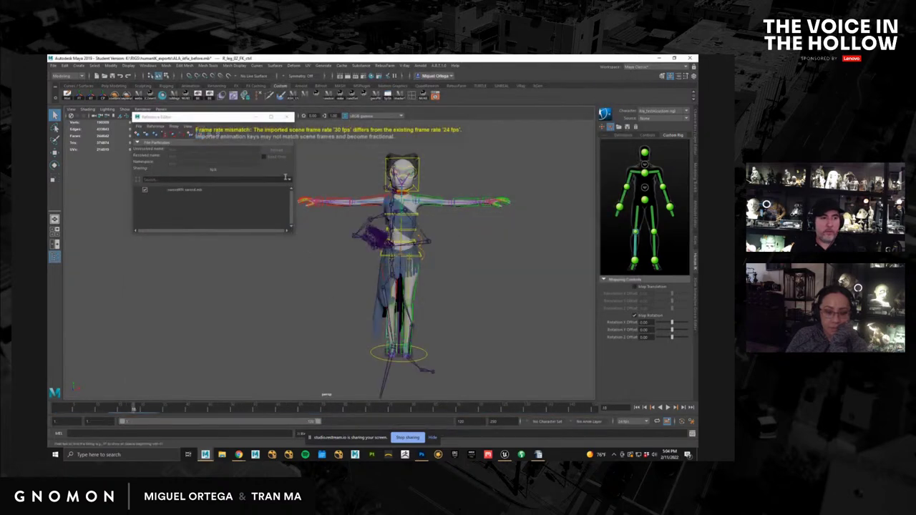
pyautogui.click(286, 117)
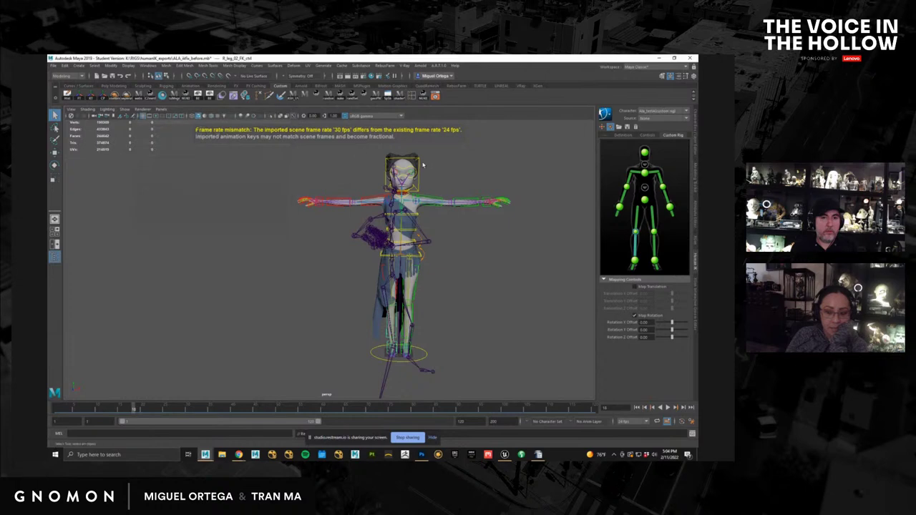
# Step: Set the custom rig's HumanIK source to the character from the referenced sword scene
pyautogui.click(650, 119)
pyautogui.click(655, 132)
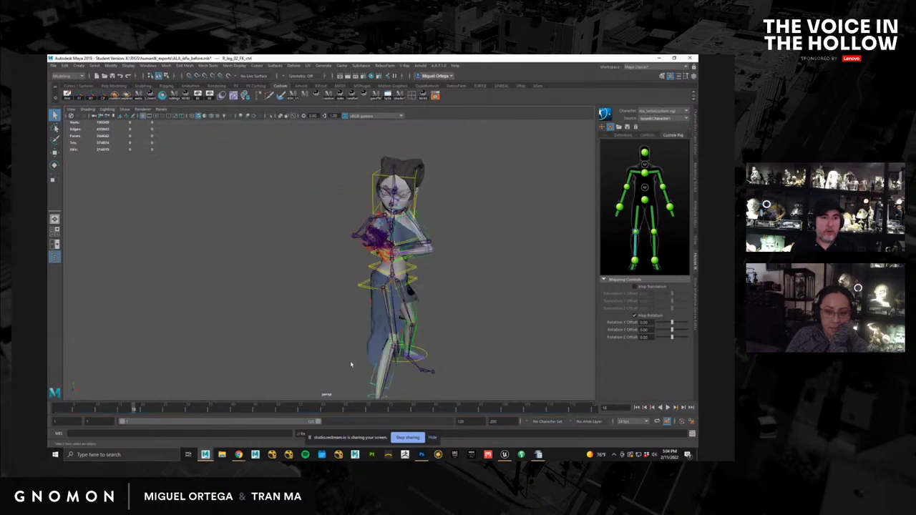
# Step: Scrub through the sword motion, replace the referenced sword.mb with waving.mb through the Reference Editor, and close the editor
pyautogui.moveTo(263, 412); pyautogui.dragTo(104, 431)
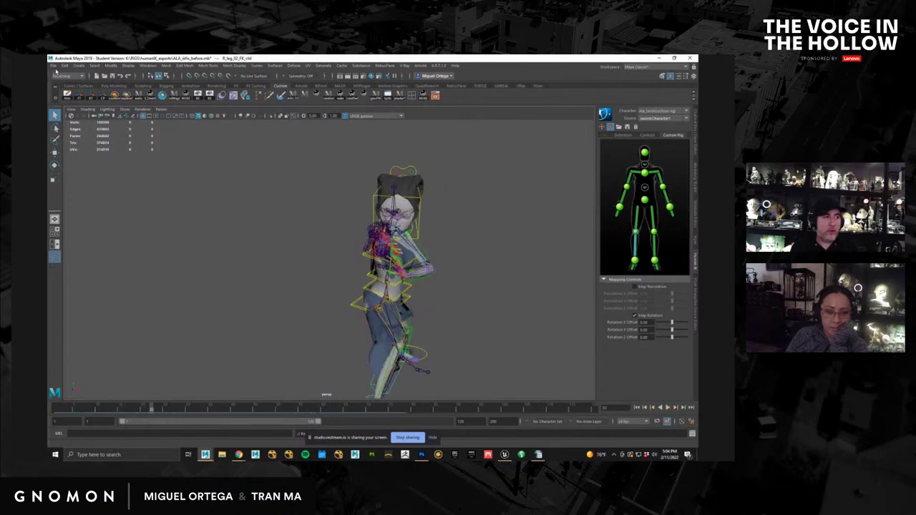
pyautogui.click(53, 66)
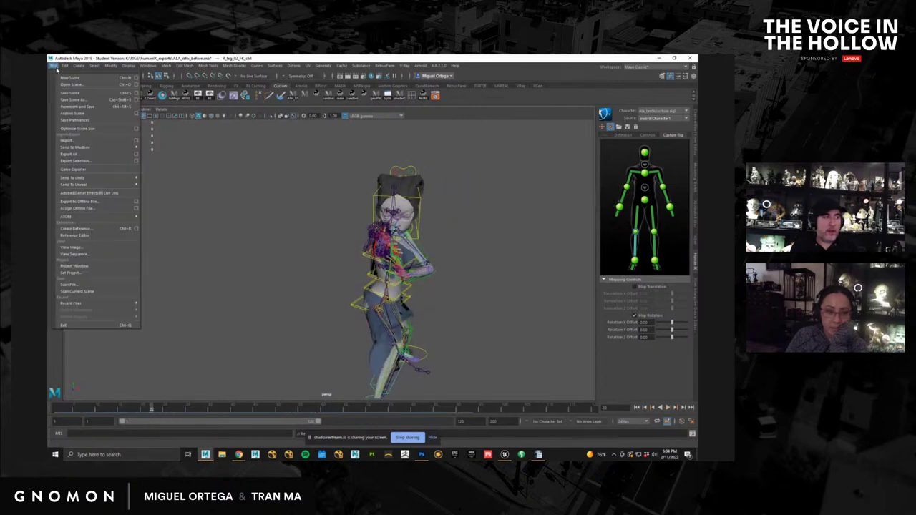
pyautogui.click(125, 235)
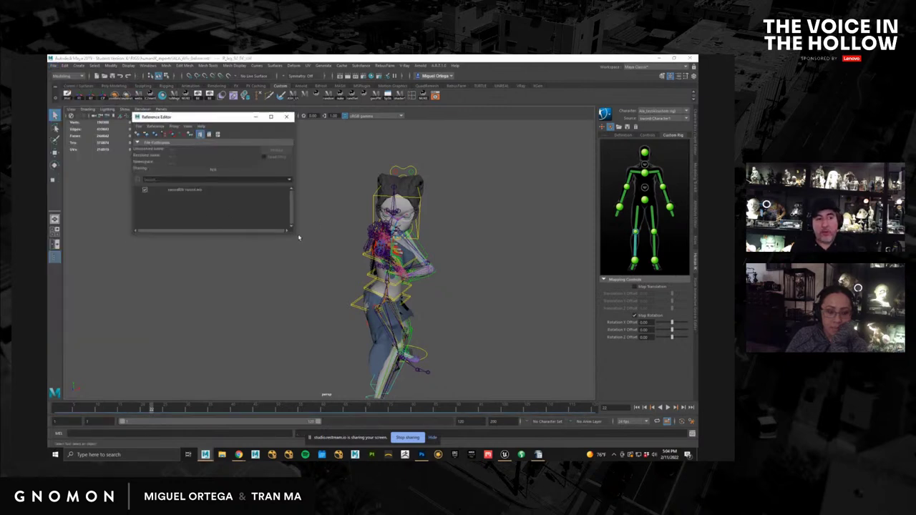
pyautogui.moveTo(292, 233); pyautogui.dragTo(362, 264)
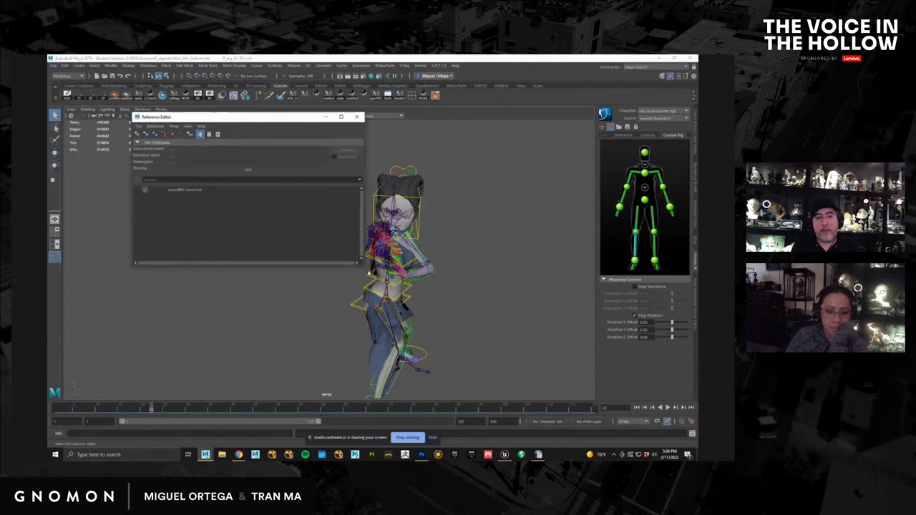
pyautogui.click(190, 192)
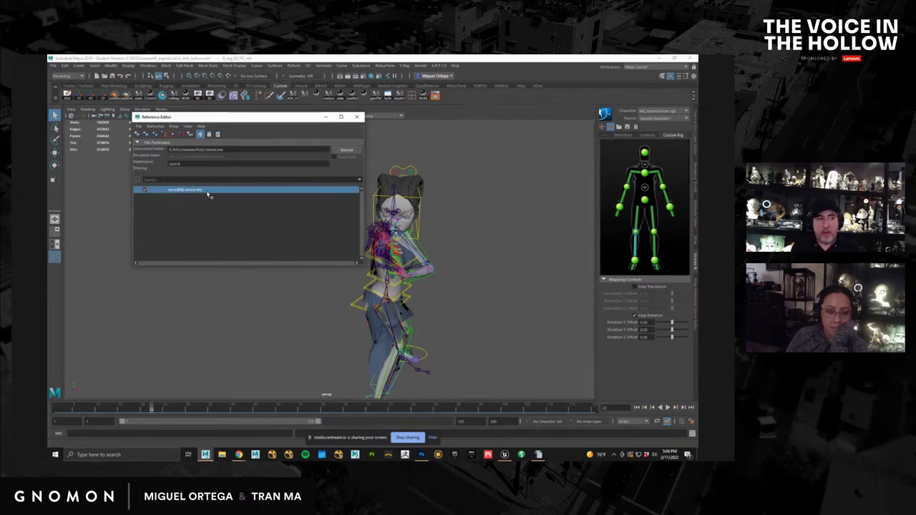
pyautogui.rightClick(173, 193)
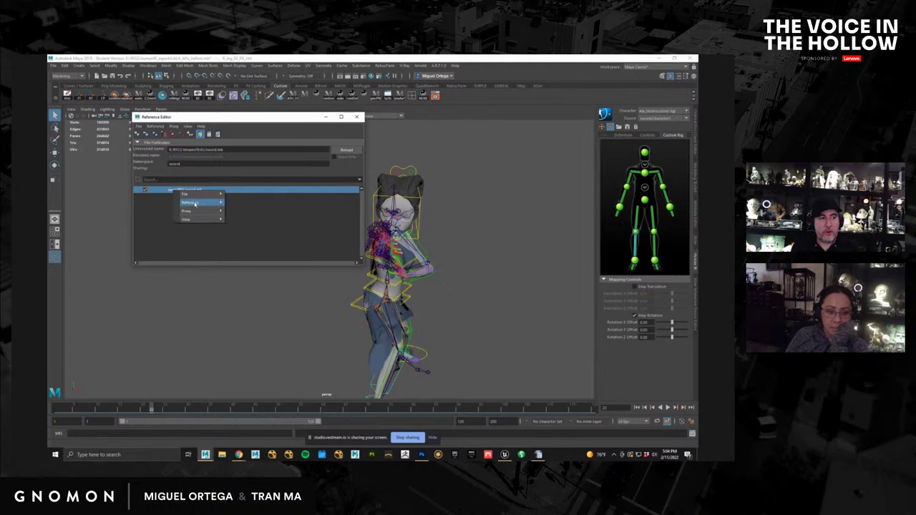
pyautogui.moveTo(194, 204)
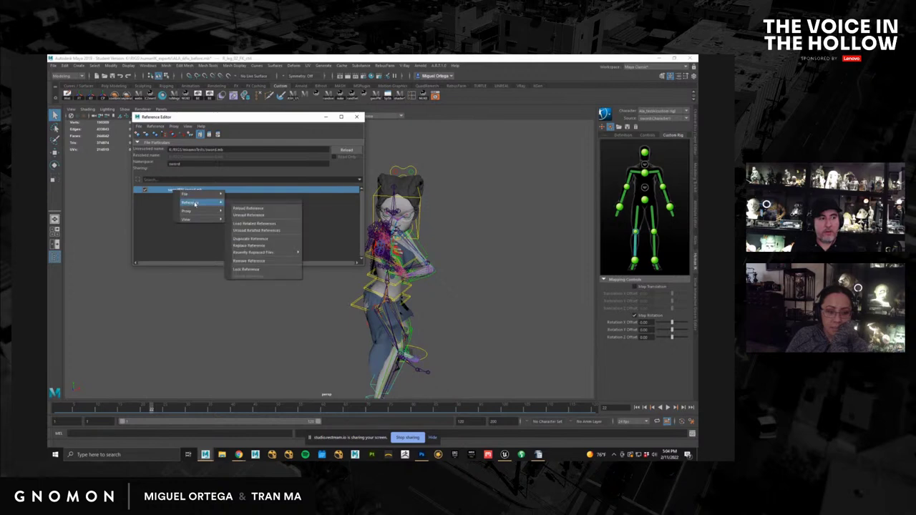
pyautogui.click(258, 245)
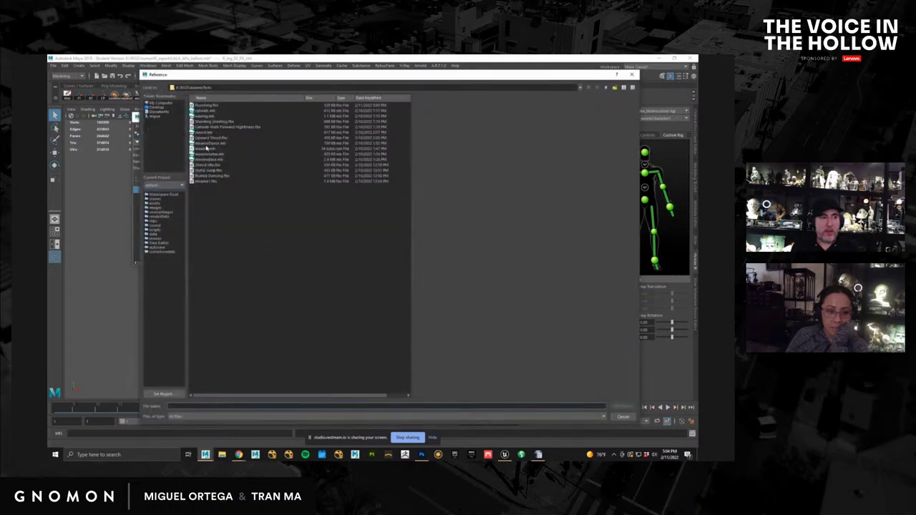
pyautogui.doubleClick(205, 116)
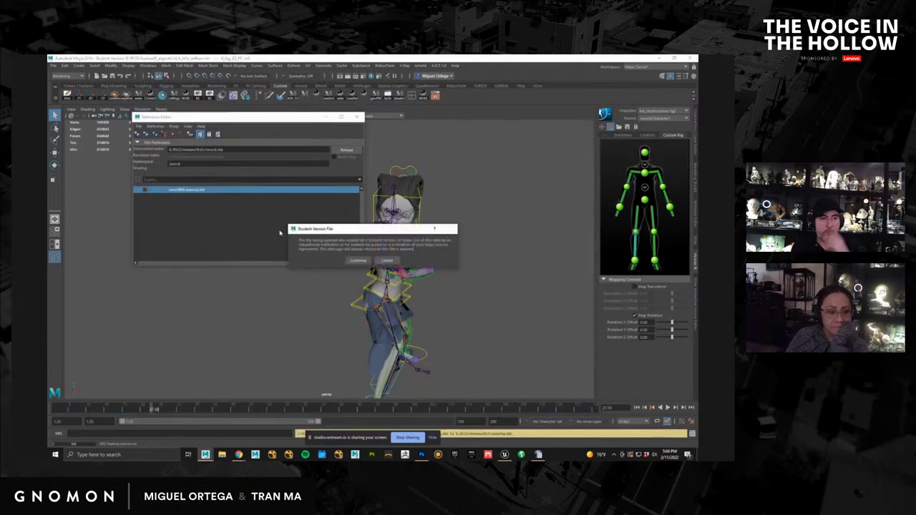
pyautogui.click(358, 260)
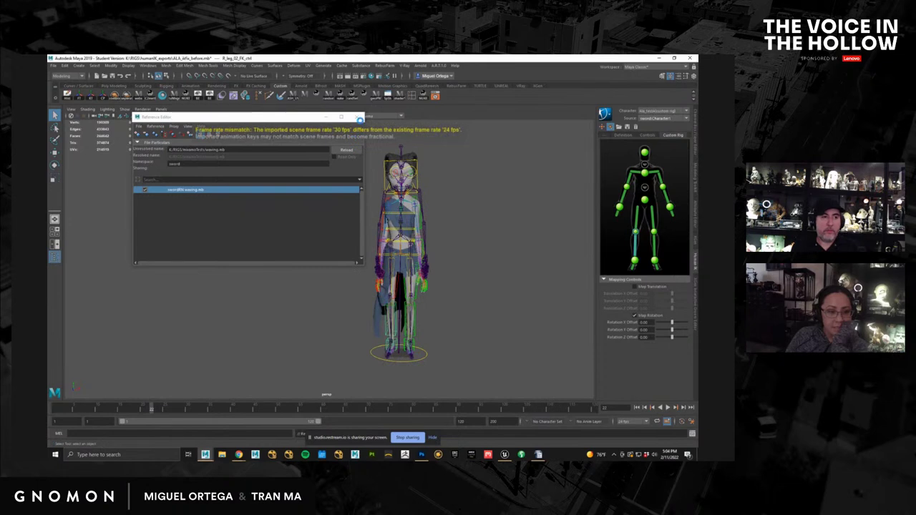
pyautogui.click(357, 117)
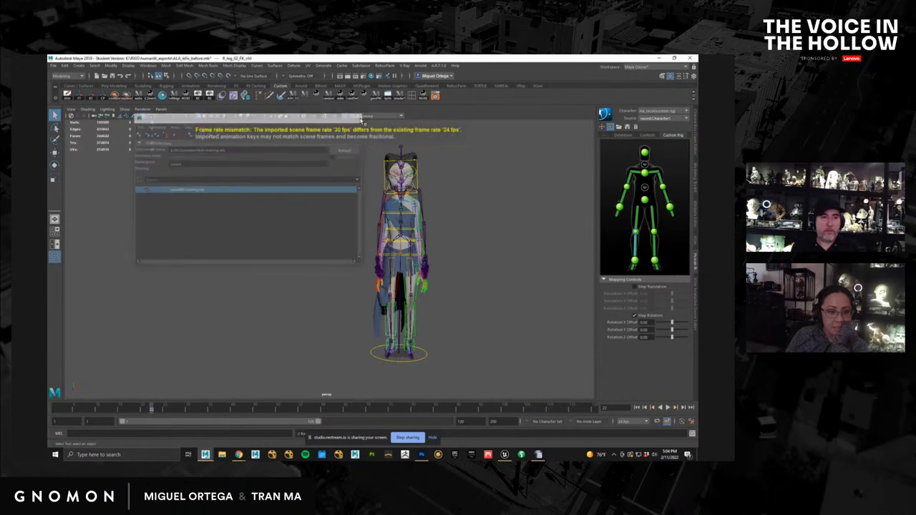
# Step: Reassign the custom rig's HumanIK source to the referenced character and scrub through the waving motion
pyautogui.click(657, 119)
pyautogui.click(658, 139)
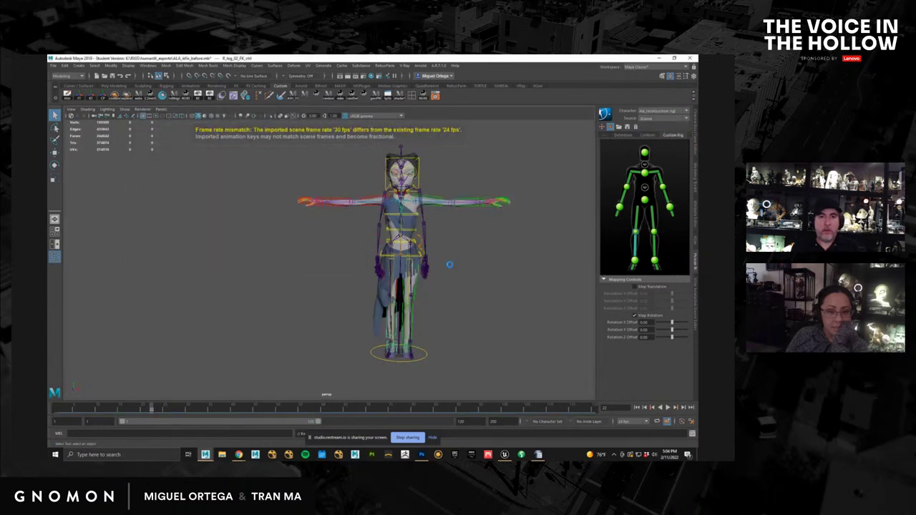
pyautogui.moveTo(71, 410); pyautogui.dragTo(342, 401)
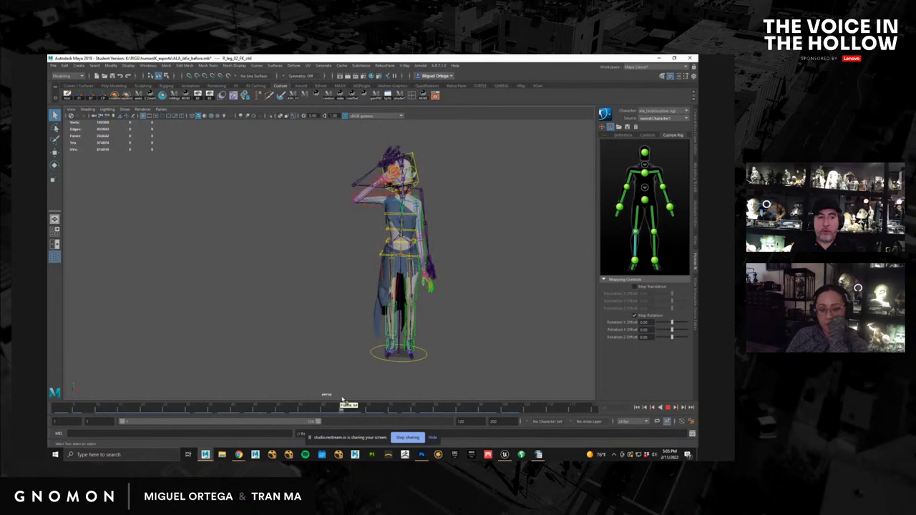
# Step: Bake the retargeted waving motion to the custom rig and scrub through the keyed result
pyautogui.click(612, 116)
pyautogui.moveTo(635, 153)
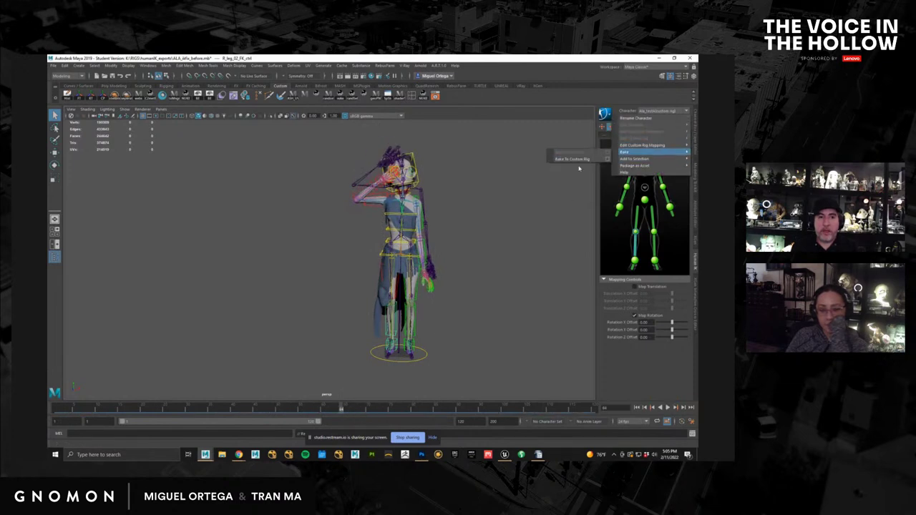
pyautogui.click(578, 159)
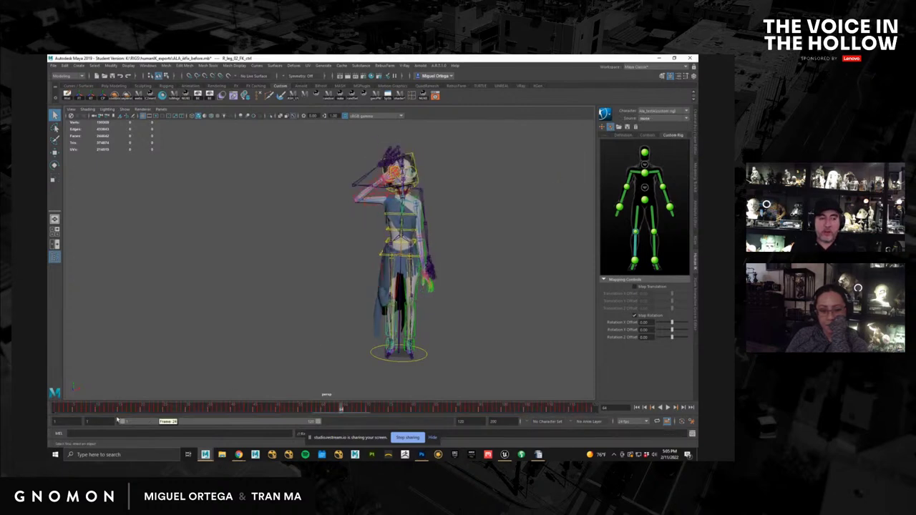
pyautogui.moveTo(101, 412); pyautogui.dragTo(304, 421)
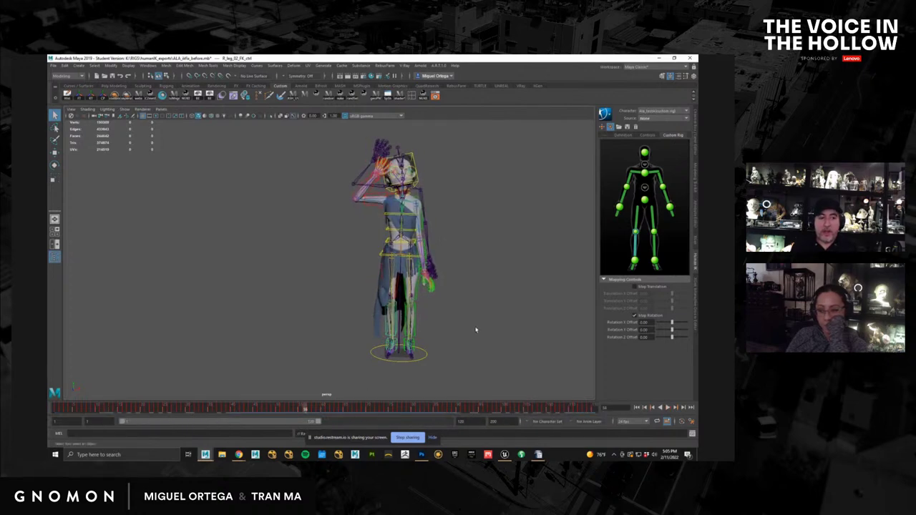
# Step: Select the head control and create an animation layer from it, then make that layer active
pyautogui.keyDown('alt'); pyautogui.moveTo(476, 329); pyautogui.dragTo(430, 260, button='middle'); pyautogui.keyUp('alt')
pyautogui.keyDown('alt'); pyautogui.moveTo(429, 259); pyautogui.dragTo(554, 350, button='right'); pyautogui.keyUp('alt')
pyautogui.click(456, 303)
pyautogui.keyDown('alt'); pyautogui.moveTo(458, 226); pyautogui.dragTo(419, 164, button='middle'); pyautogui.keyUp('alt')
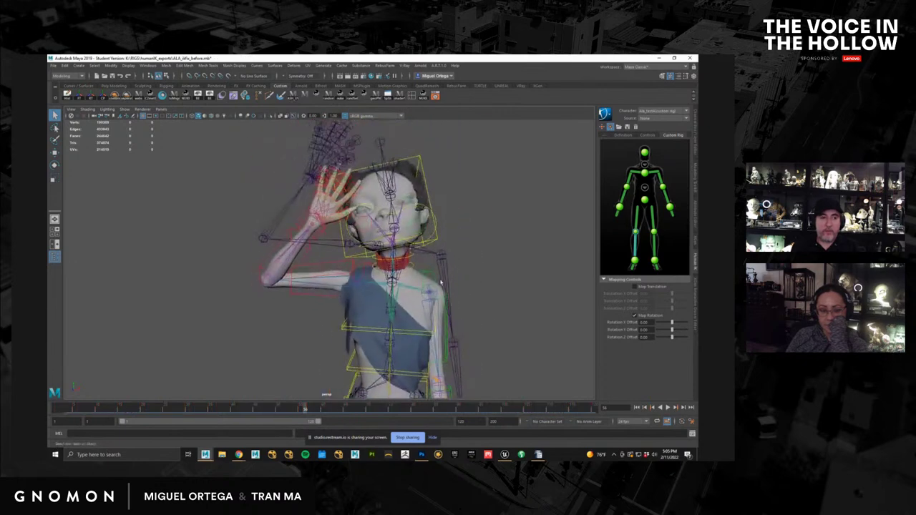
pyautogui.click(419, 164)
pyautogui.click(693, 76)
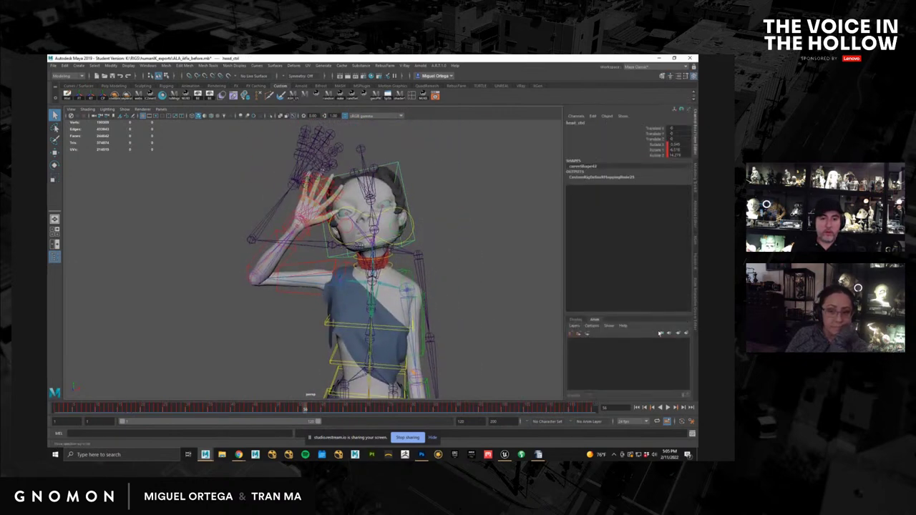
pyautogui.click(685, 333)
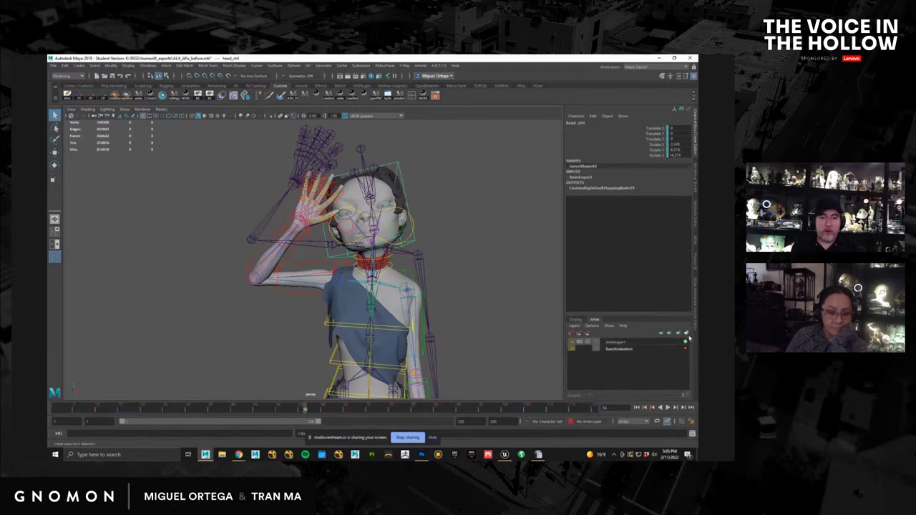
pyautogui.click(628, 342)
# Step: Rotate the head control sideways at frame 56 on the new animation layer
pyautogui.keyDown('alt'); pyautogui.moveTo(494, 265); pyautogui.dragTo(429, 256); pyautogui.keyUp('alt')
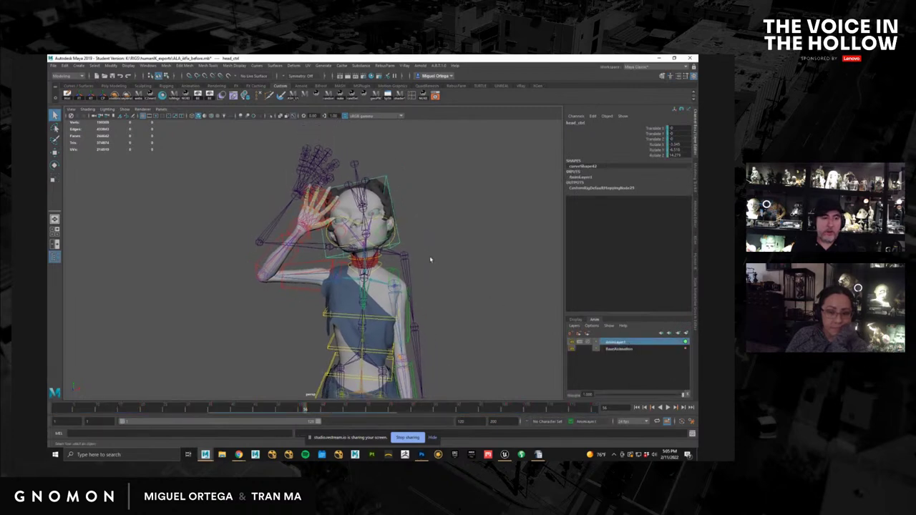
pyautogui.press('w')
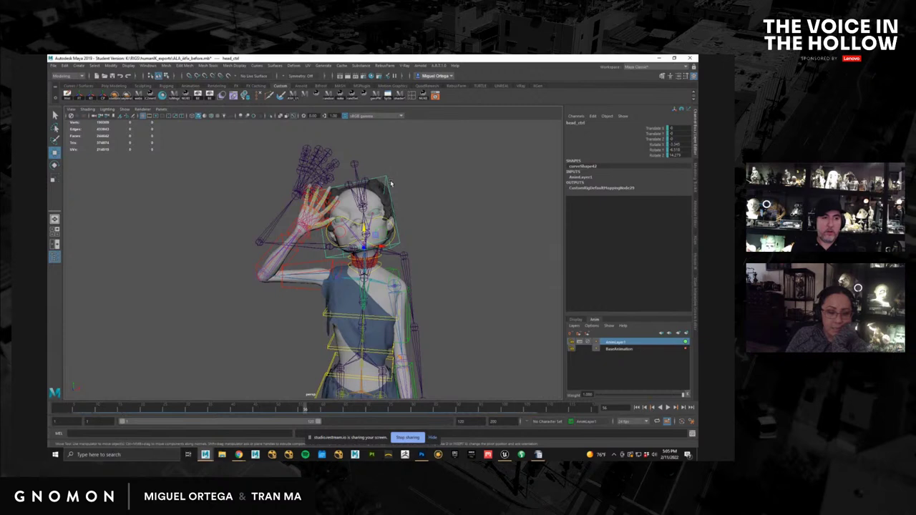
pyautogui.press('e')
pyautogui.moveTo(368, 245); pyautogui.dragTo(376, 239)
pyautogui.click(377, 262)
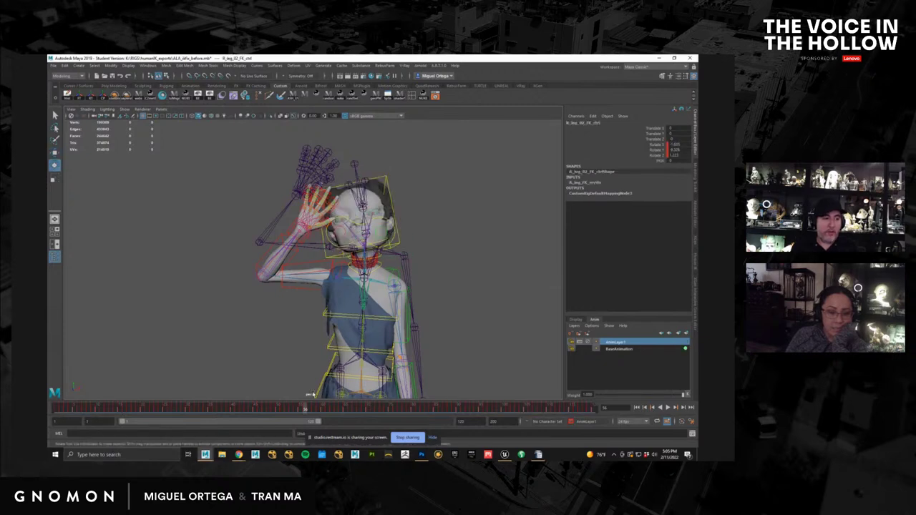
pyautogui.click(401, 183)
pyautogui.click(388, 189)
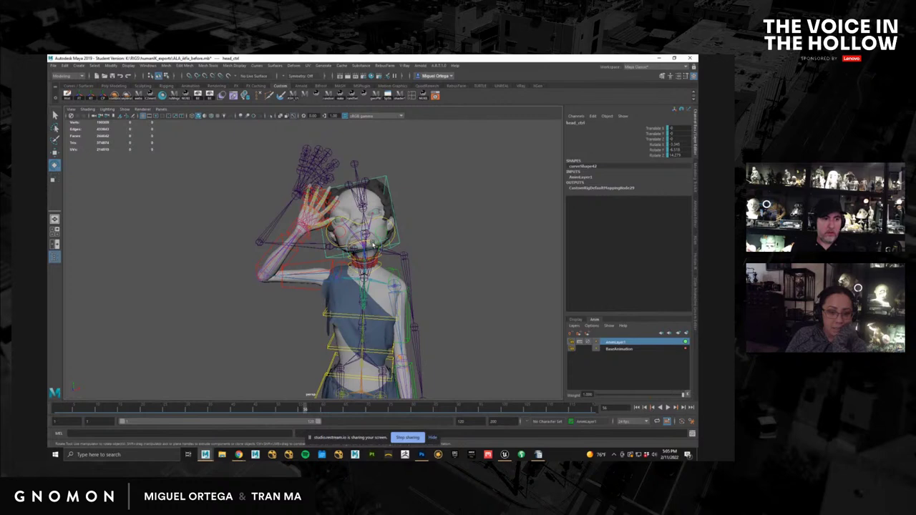
pyautogui.moveTo(368, 241); pyautogui.dragTo(378, 241)
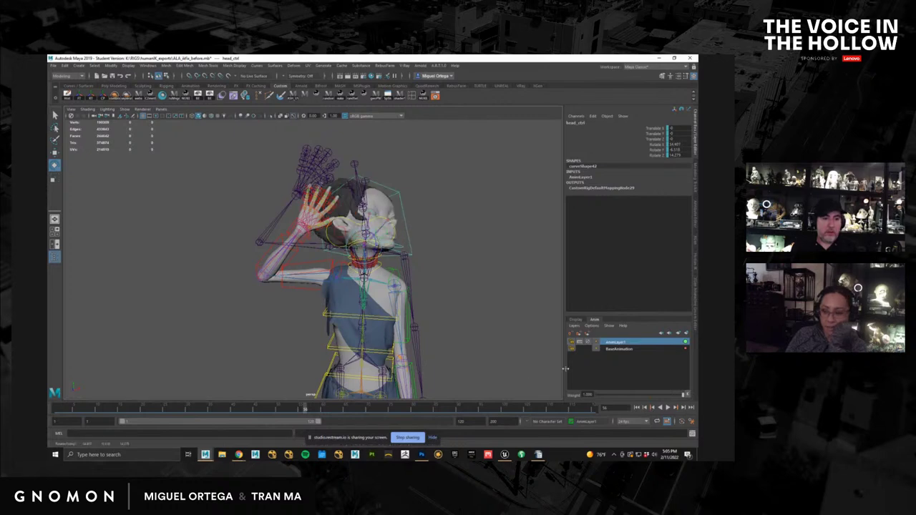
# Step: Go to frame 1, rotate the head control to face forward and down, and scrub through the layered motion
pyautogui.moveTo(331, 417); pyautogui.dragTo(57, 408)
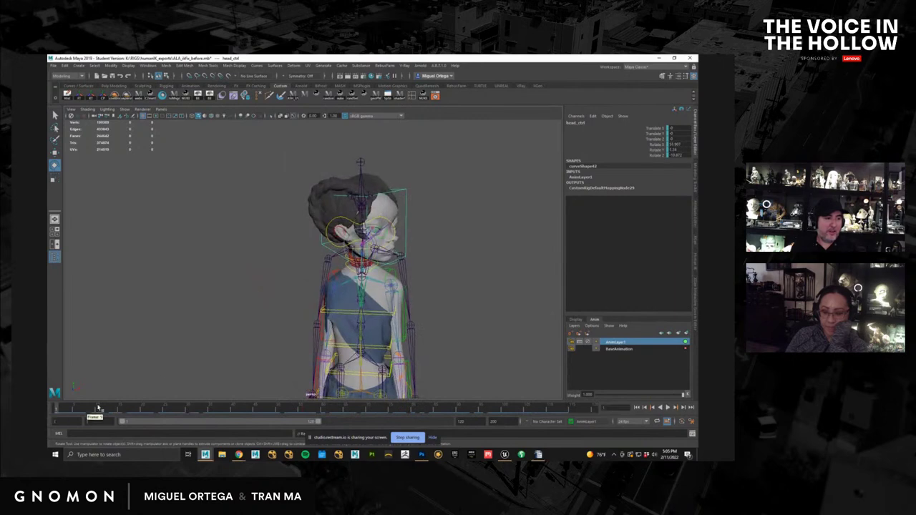
pyautogui.keyDown('alt'); pyautogui.moveTo(354, 306); pyautogui.dragTo(291, 295, button='right'); pyautogui.keyUp('alt')
pyautogui.keyDown('alt'); pyautogui.moveTo(352, 317); pyautogui.dragTo(353, 268, button='middle'); pyautogui.keyUp('alt')
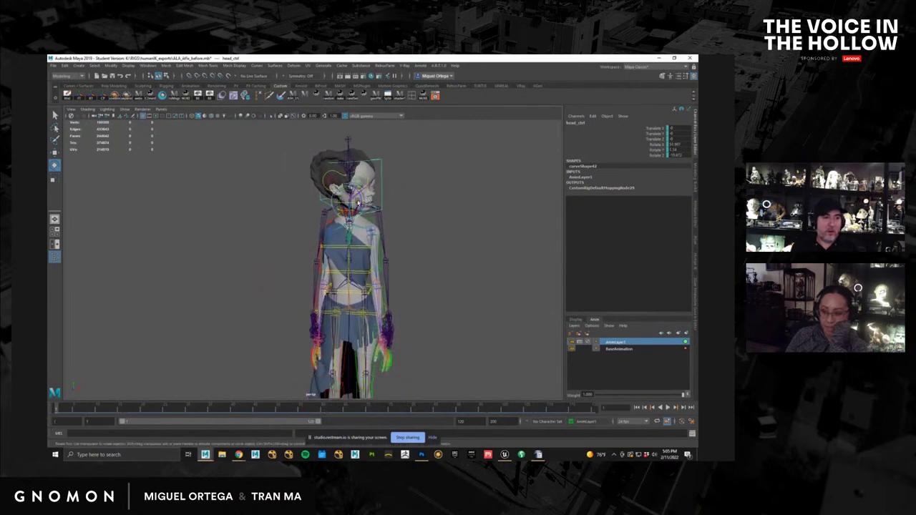
pyautogui.moveTo(358, 203); pyautogui.dragTo(349, 194)
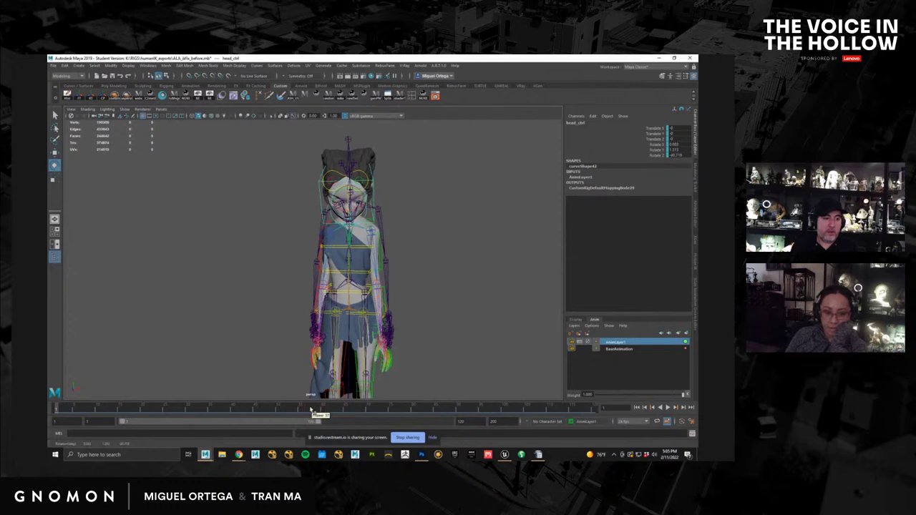
pyautogui.moveTo(311, 409); pyautogui.dragTo(163, 429)
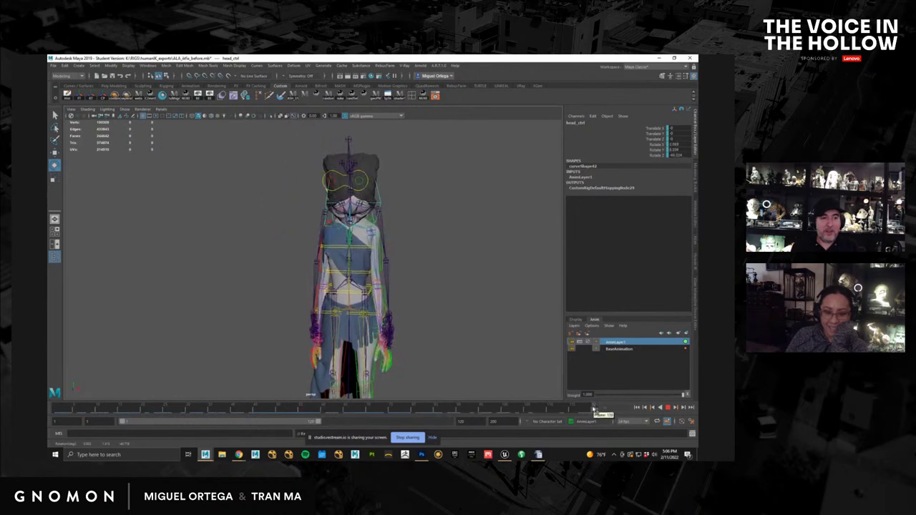
# Step: Stop playback, tilt the head control upward at frame 77, and scrub through to frame 120
pyautogui.hotkey('alt', 'v')
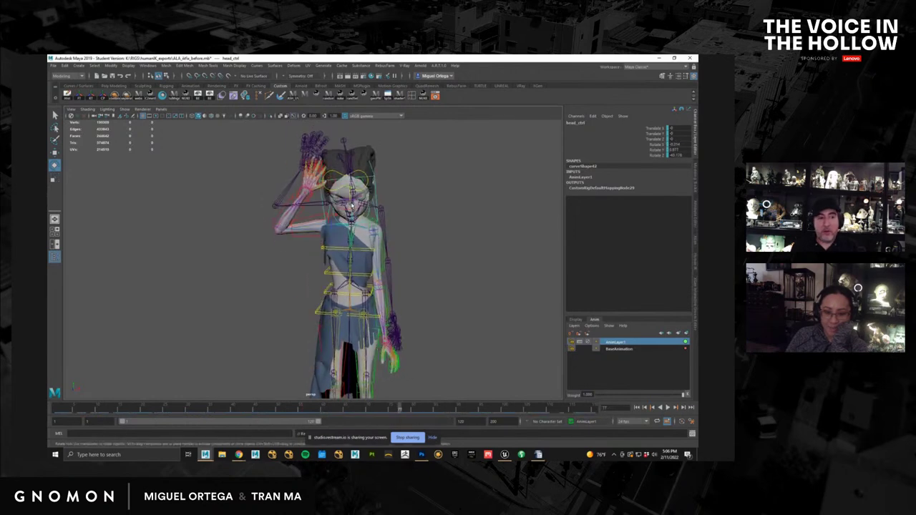
pyautogui.moveTo(352, 206); pyautogui.dragTo(350, 182)
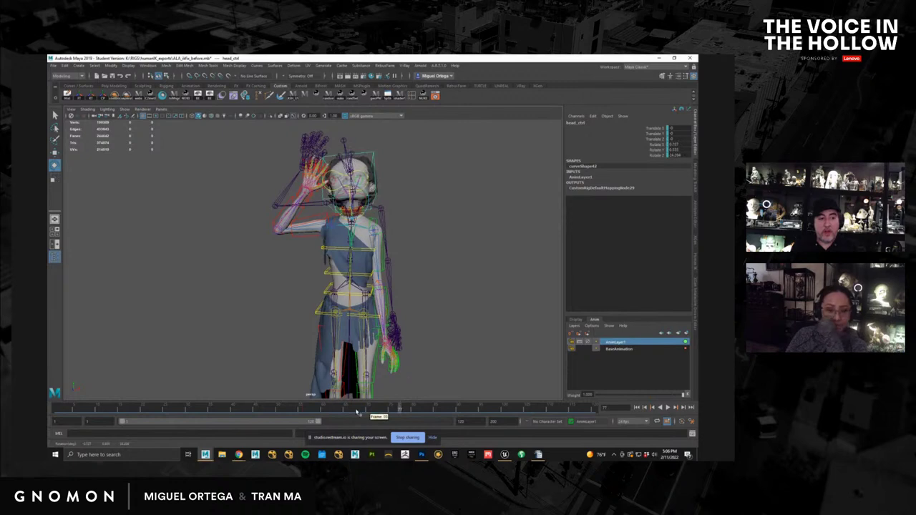
pyautogui.moveTo(356, 411); pyautogui.dragTo(306, 411)
pyautogui.moveTo(307, 413); pyautogui.dragTo(612, 400)
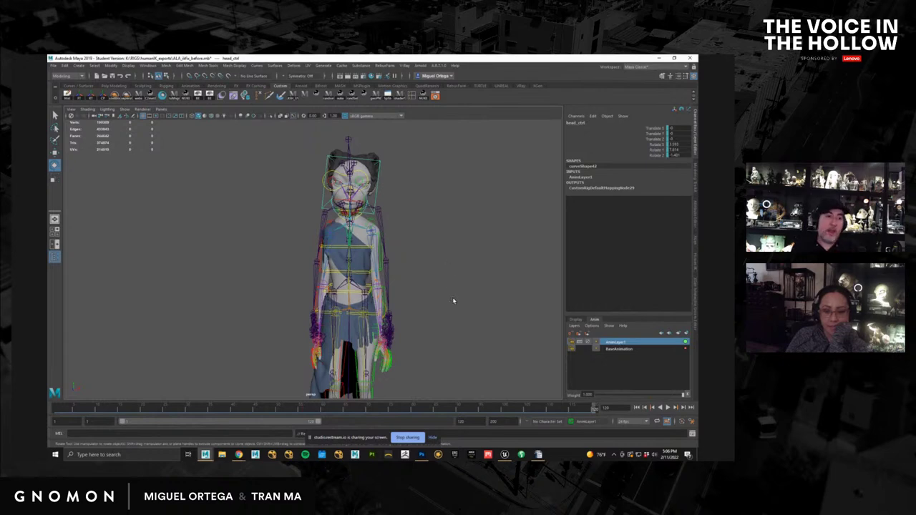
# Step: Select the root control at the character's feet and add its rig animation to the Time Editor as anim_Clip1 with the default options
pyautogui.keyDown('alt'); pyautogui.moveTo(453, 300); pyautogui.dragTo(380, 285, button='right'); pyautogui.keyUp('alt')
pyautogui.keyDown('alt'); pyautogui.moveTo(365, 275); pyautogui.dragTo(329, 245, button='middle'); pyautogui.keyUp('alt')
pyautogui.keyDown('alt'); pyautogui.moveTo(337, 298); pyautogui.dragTo(335, 278, button='middle'); pyautogui.keyUp('alt')
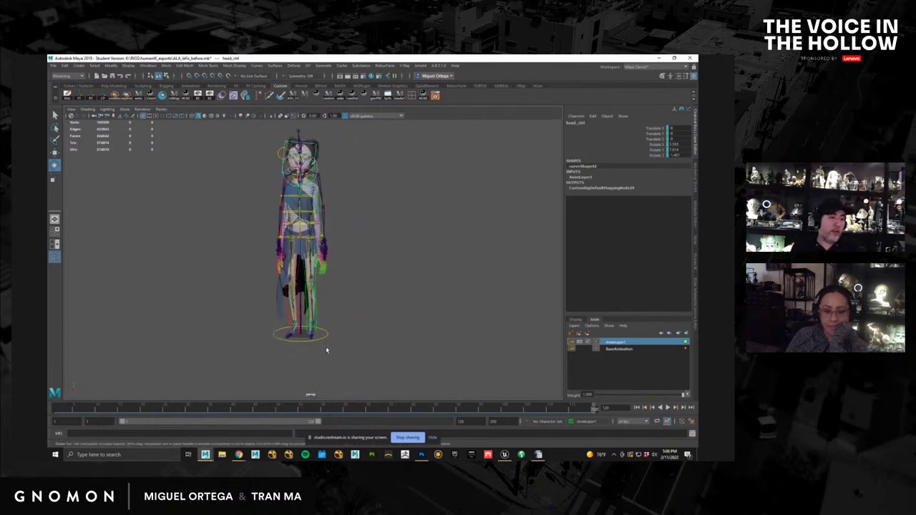
pyautogui.click(326, 336)
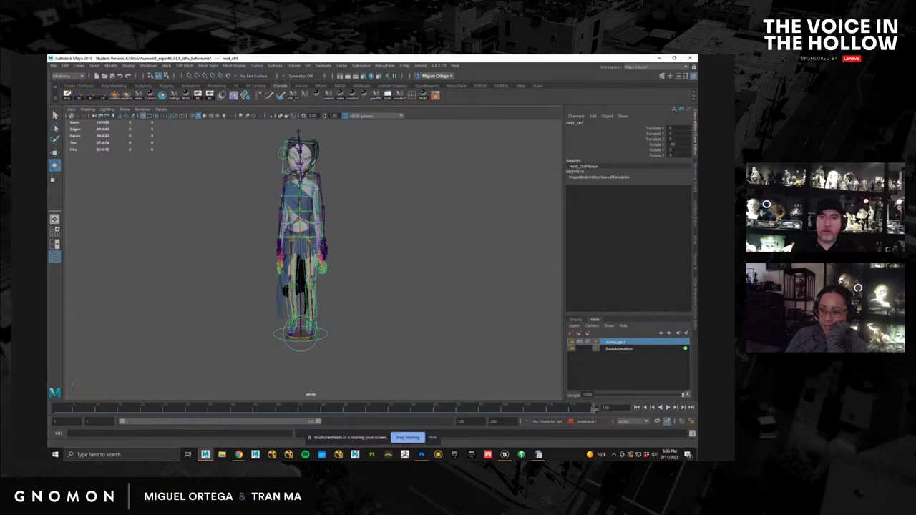
pyautogui.moveTo(698, 152); pyautogui.dragTo(268, 157)
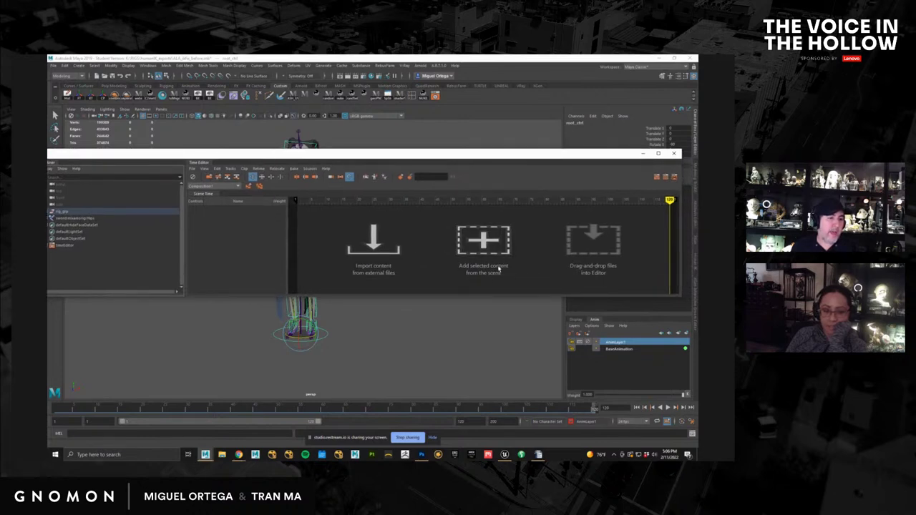
pyautogui.click(489, 245)
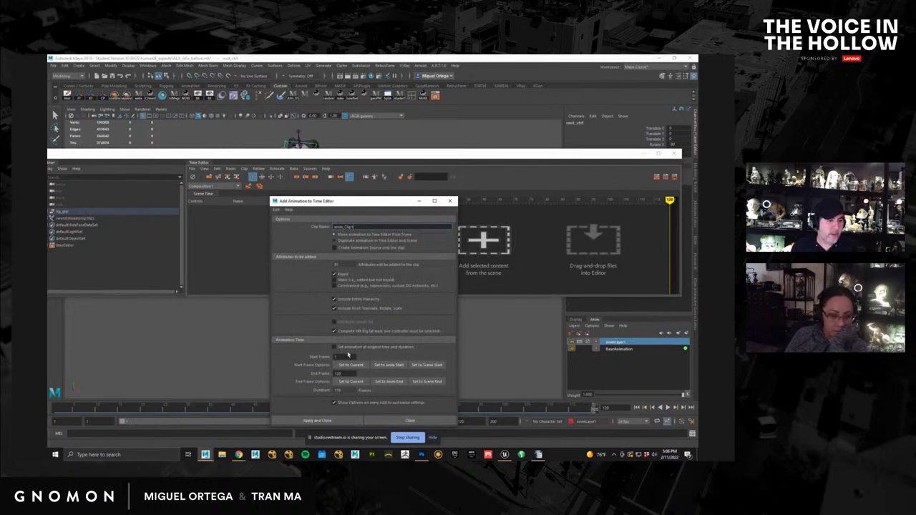
pyautogui.click(339, 422)
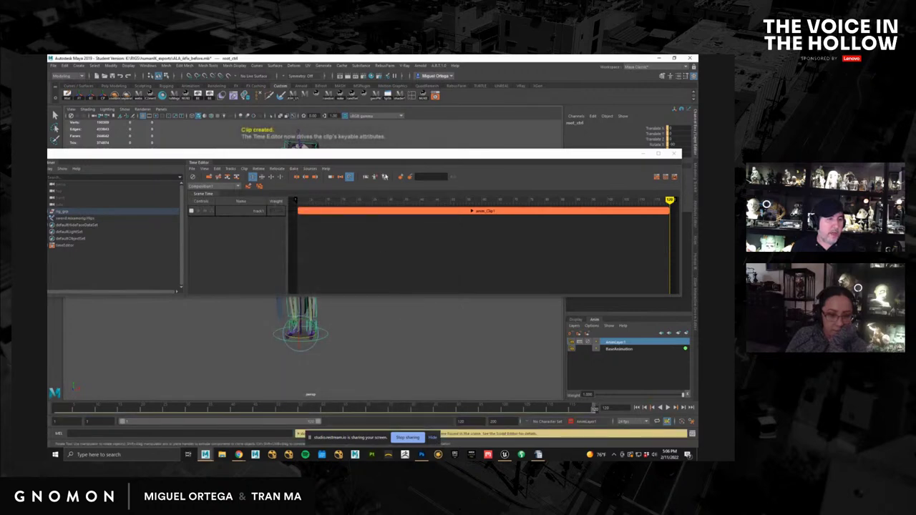
# Step: Show only polygon meshes in the viewport, reposition the Time Editor below the character, and scrub through the clip
pyautogui.moveTo(364, 199)
pyautogui.mouseDown()
pyautogui.moveTo(541, 200)
pyautogui.moveTo(317, 205)
pyautogui.moveTo(408, 199)
pyautogui.moveTo(370, 200)
pyautogui.mouseUp()
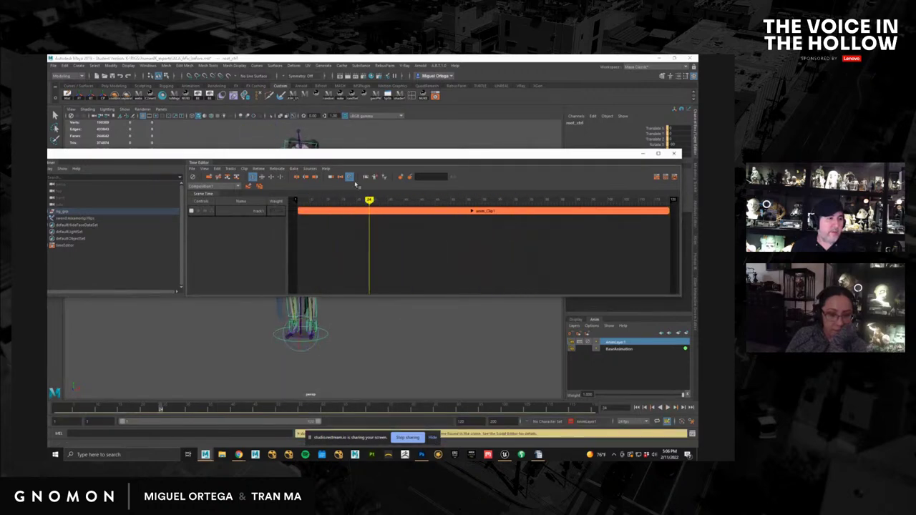
pyautogui.moveTo(349, 156); pyautogui.dragTo(355, 329)
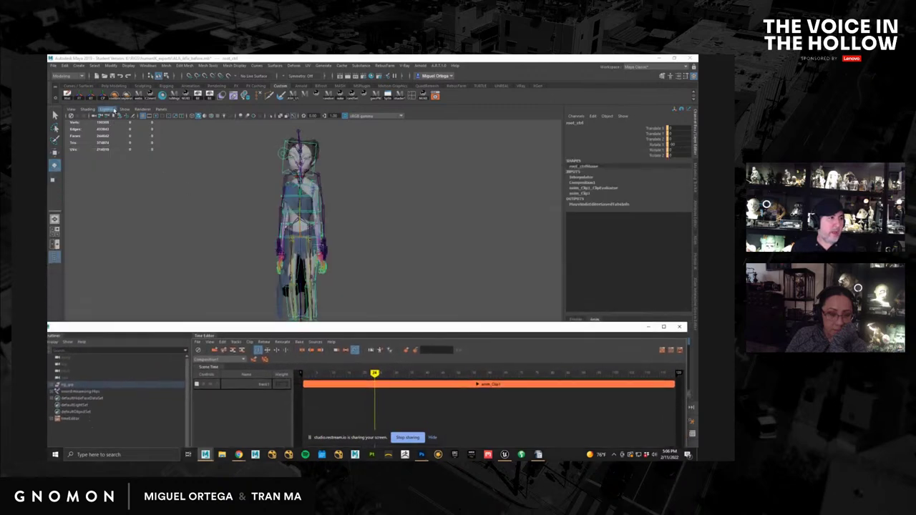
pyautogui.click(125, 108)
pyautogui.click(140, 133)
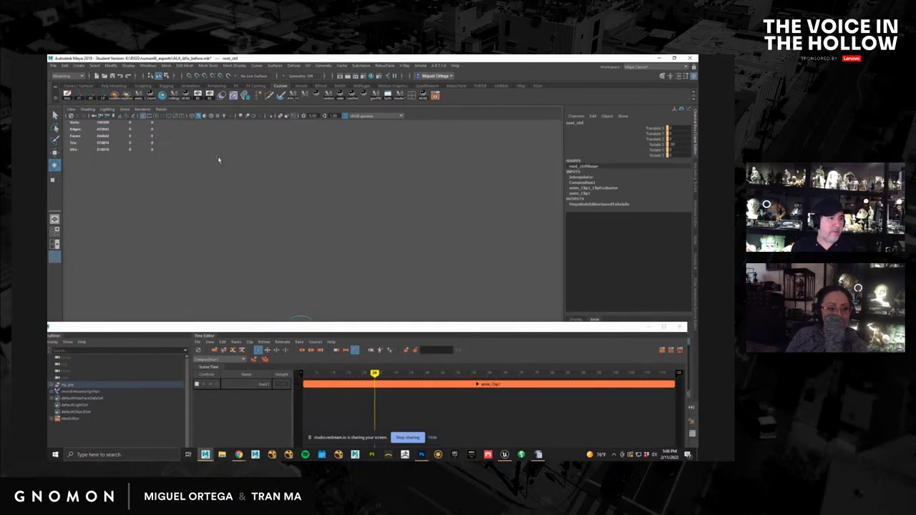
pyautogui.click(125, 109)
pyautogui.click(157, 180)
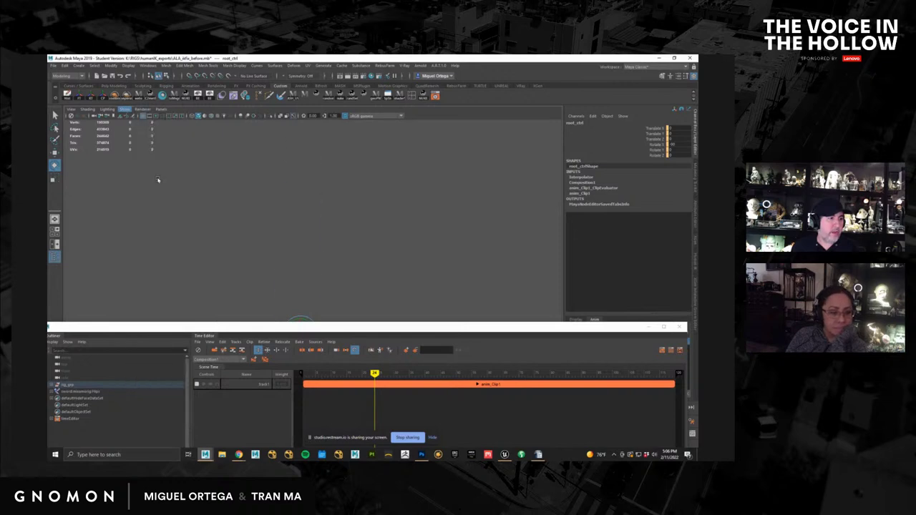
pyautogui.moveTo(314, 327); pyautogui.dragTo(314, 266)
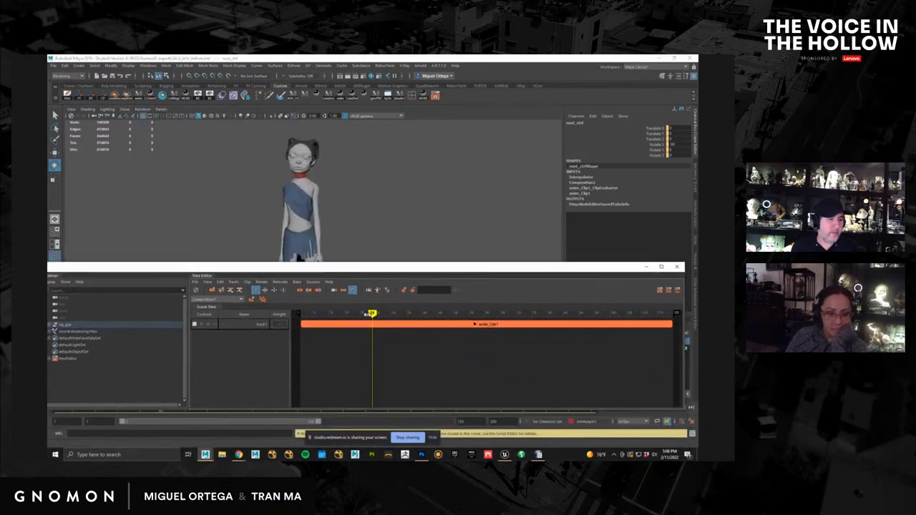
pyautogui.moveTo(367, 314); pyautogui.dragTo(419, 324)
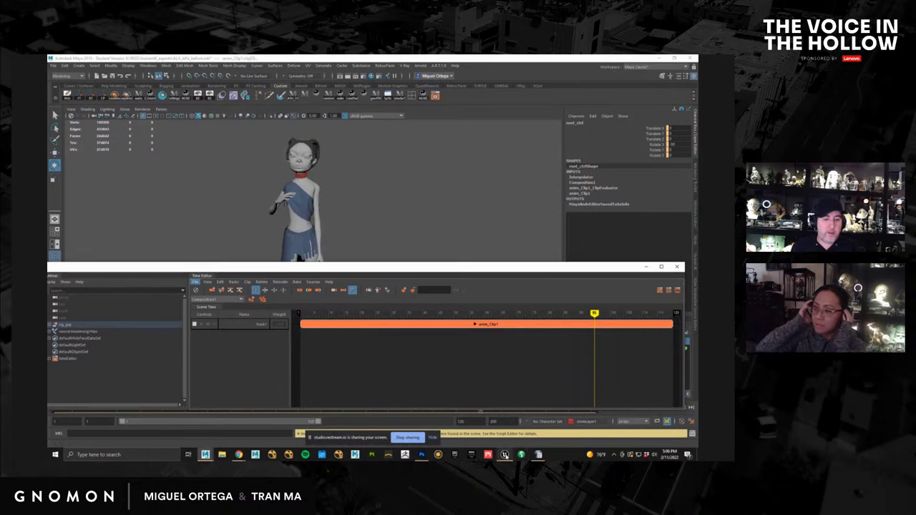
# Step: Switch to Unreal Engine, bring up the Sequencer, add the Very_Animated sequence to the rig's first animation track, and play it
pyautogui.click(505, 455)
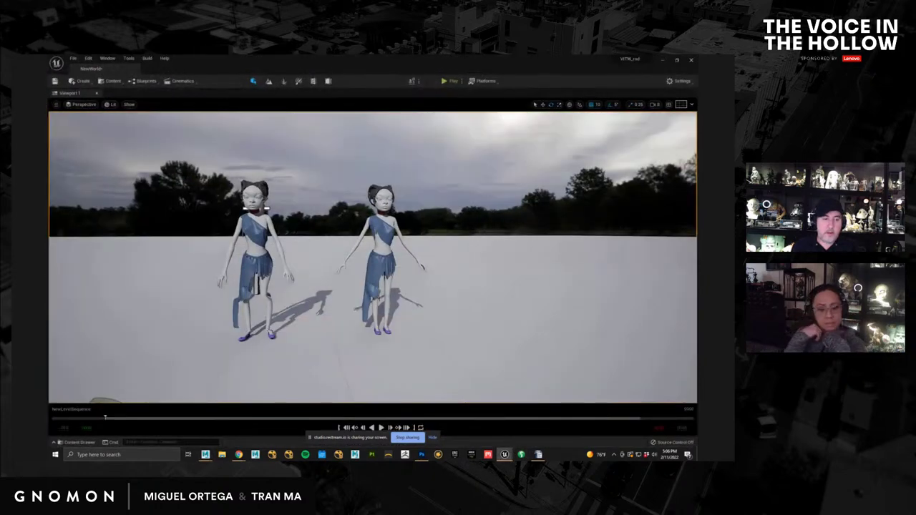
pyautogui.moveTo(696, 315); pyautogui.dragTo(313, 218)
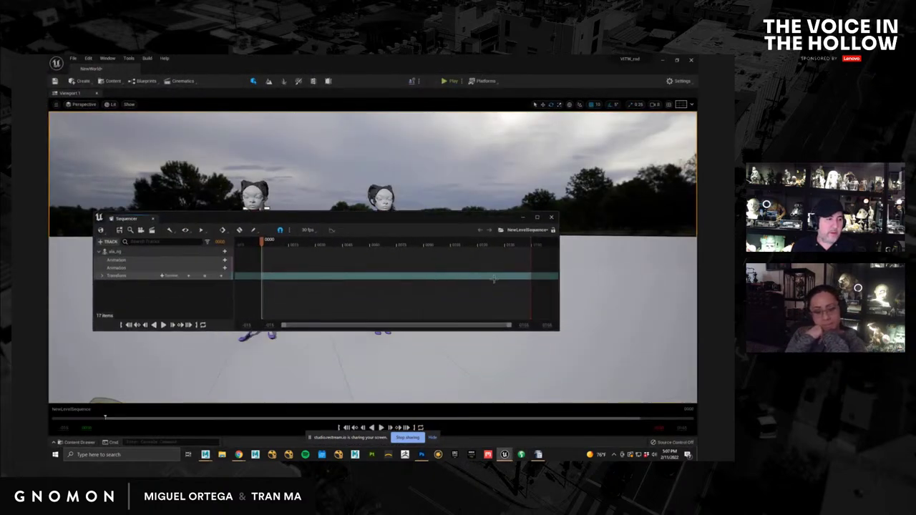
pyautogui.click(218, 260)
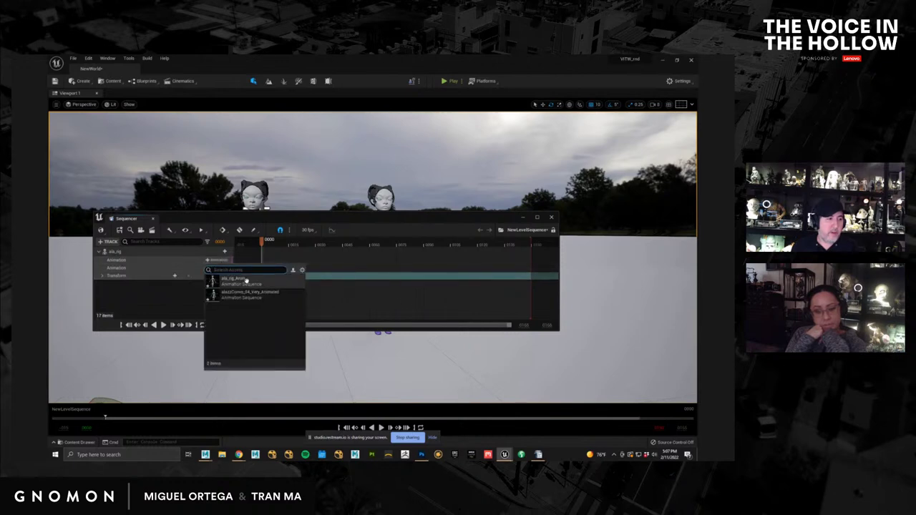
pyautogui.click(254, 297)
pyautogui.press('space')
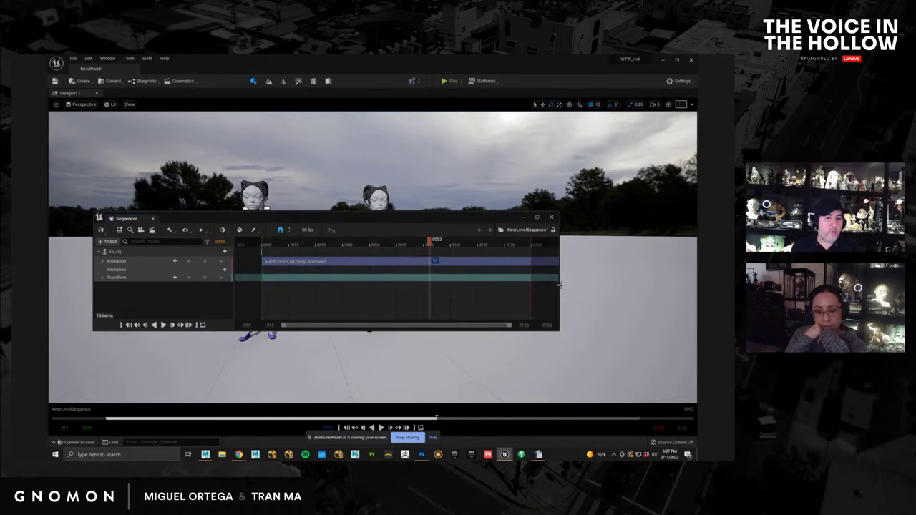
# Step: Widen the Sequencer, slide the animation clip to start before frame 0, and return to Maya
pyautogui.moveTo(558, 287); pyautogui.dragTo(691, 286)
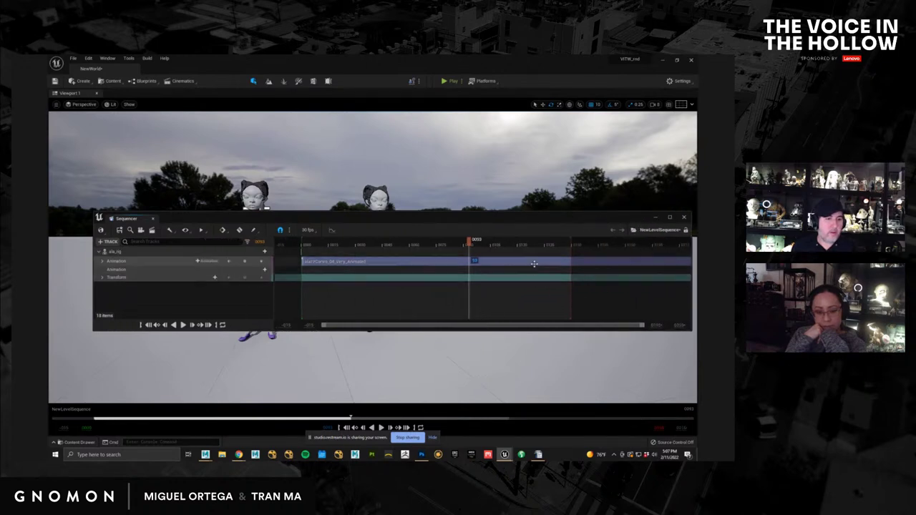
pyautogui.moveTo(462, 262); pyautogui.dragTo(372, 264)
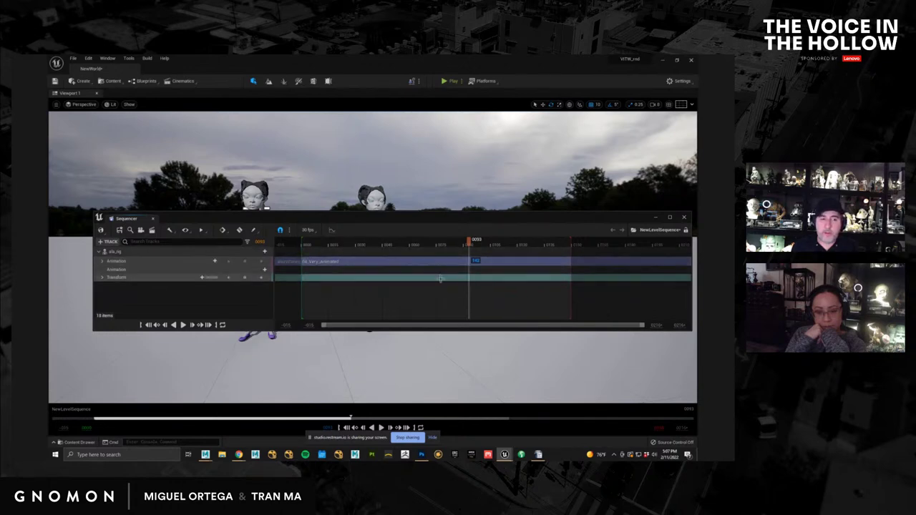
pyautogui.click(662, 60)
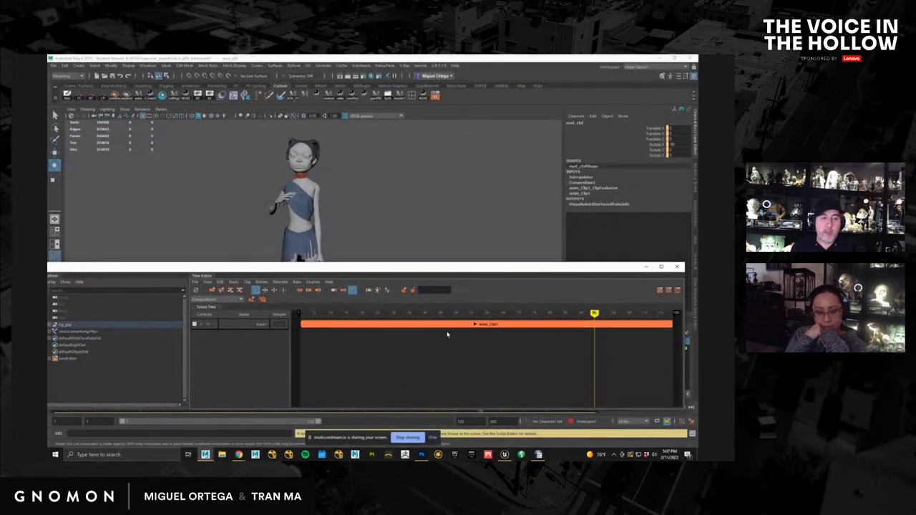
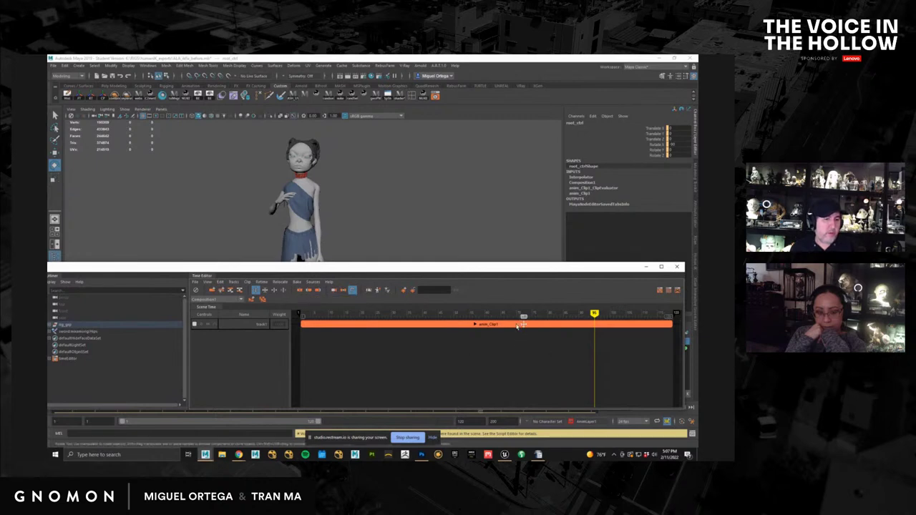
# Step: Slide the Time Editor clip along its track, scale it to span frame 1 to about frame 60, and play it
pyautogui.moveTo(524, 326); pyautogui.dragTo(411, 328)
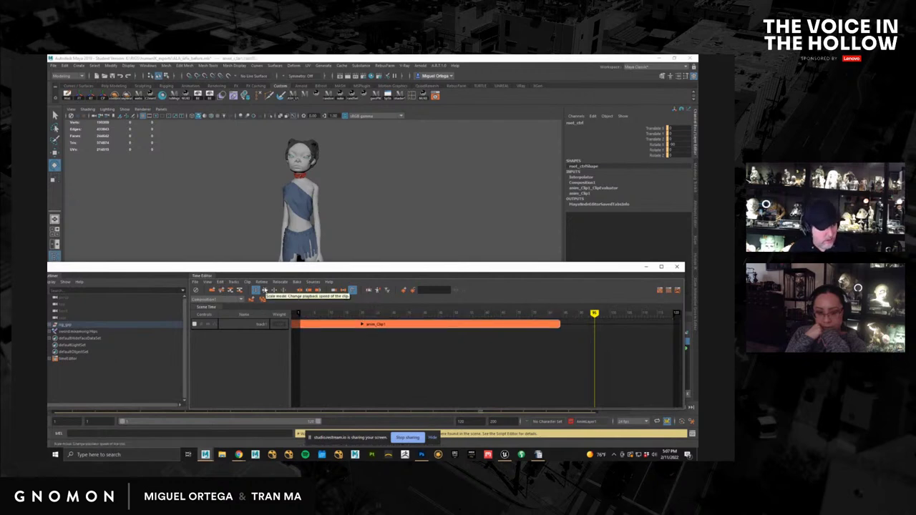
pyautogui.click(264, 291)
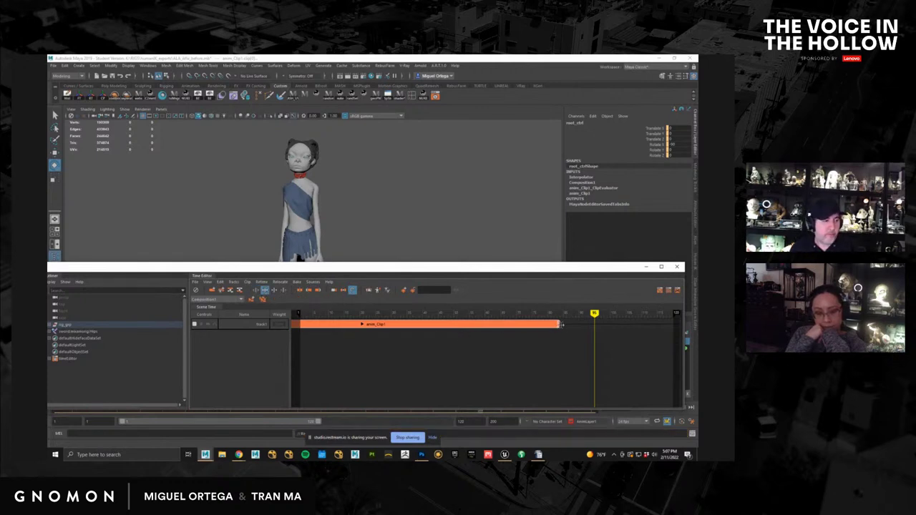
pyautogui.moveTo(561, 324); pyautogui.dragTo(303, 315)
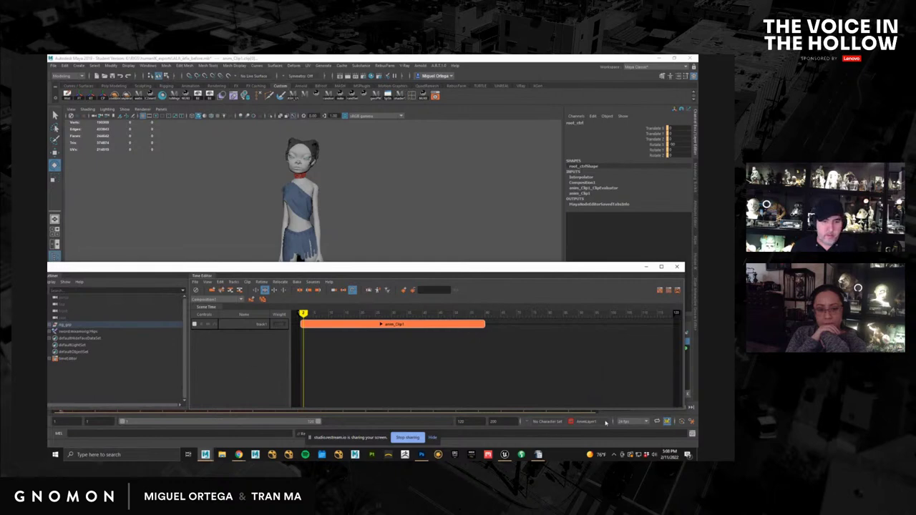
pyautogui.moveTo(535, 268); pyautogui.dragTo(547, 279)
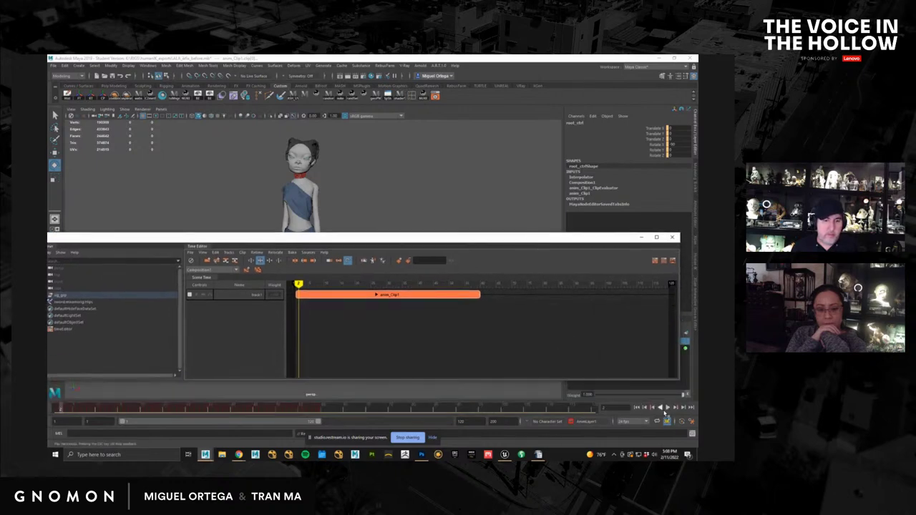
pyautogui.click(667, 407)
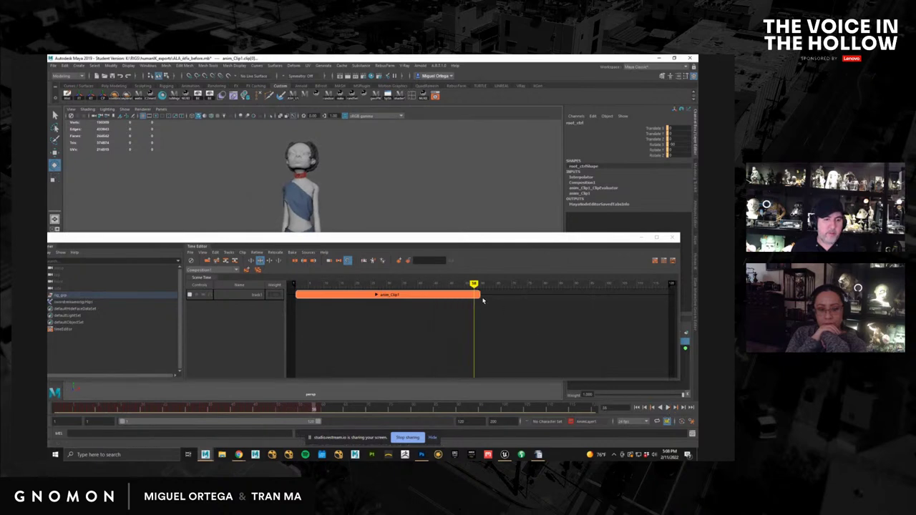
# Step: Scale the clip down to end at about frame 22 and play the sped-up motion from near the start
pyautogui.moveTo(478, 294); pyautogui.dragTo(362, 295)
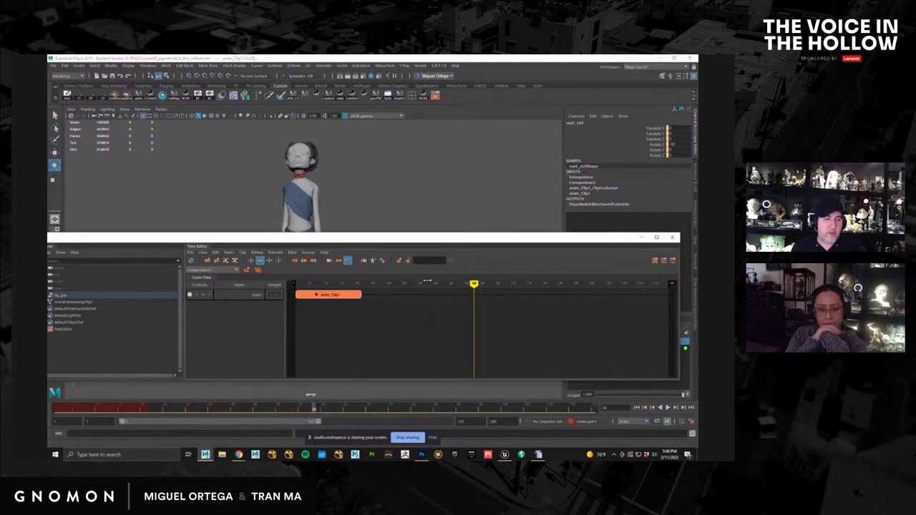
pyautogui.moveTo(471, 285); pyautogui.dragTo(302, 289)
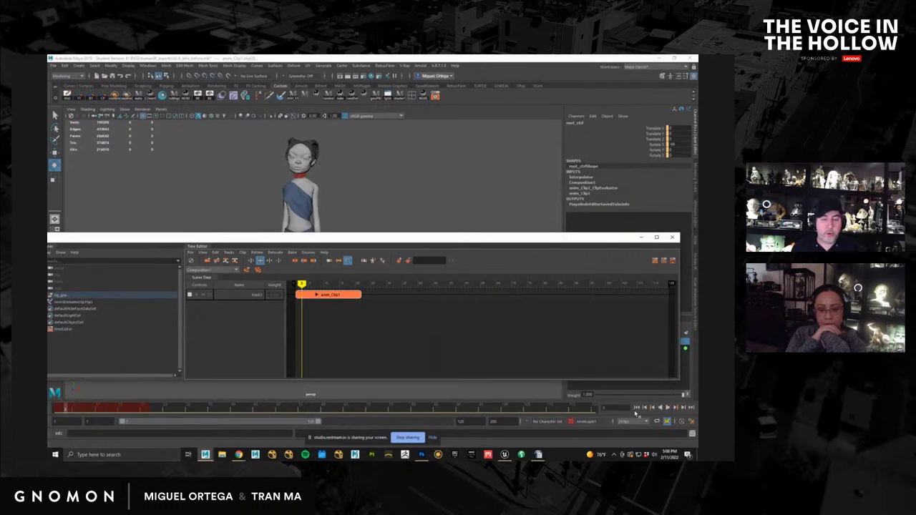
pyautogui.click(666, 407)
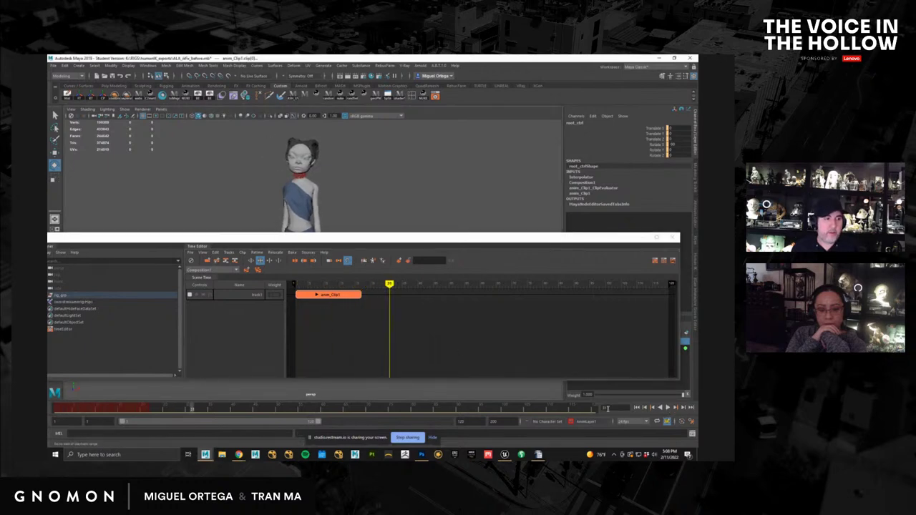
# Step: Stretch the clip beyond frame 120 to slow the motion, and play it from near the start
pyautogui.moveTo(360, 295); pyautogui.dragTo(673, 294)
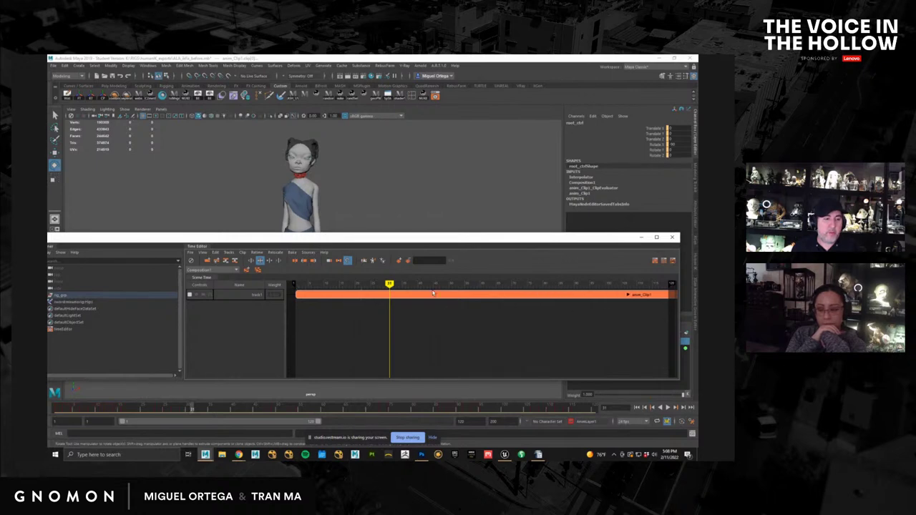
pyautogui.moveTo(389, 285); pyautogui.dragTo(301, 285)
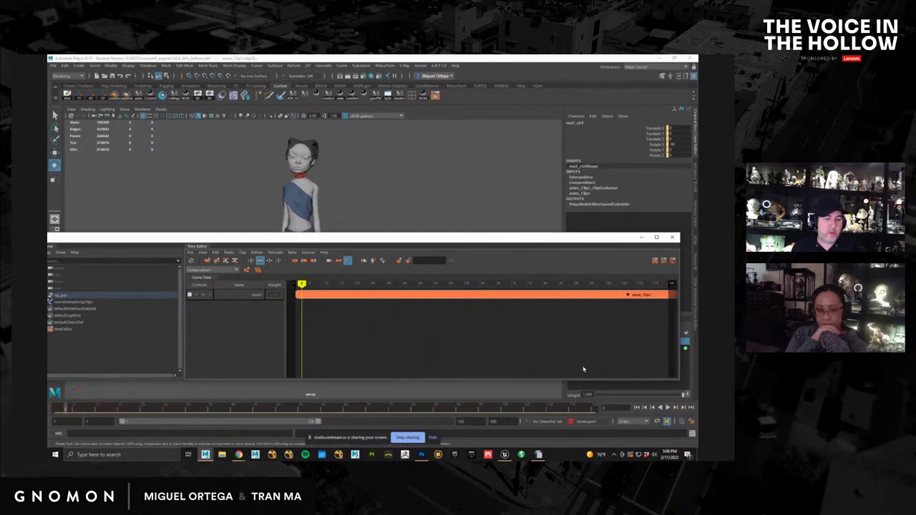
pyautogui.click(666, 407)
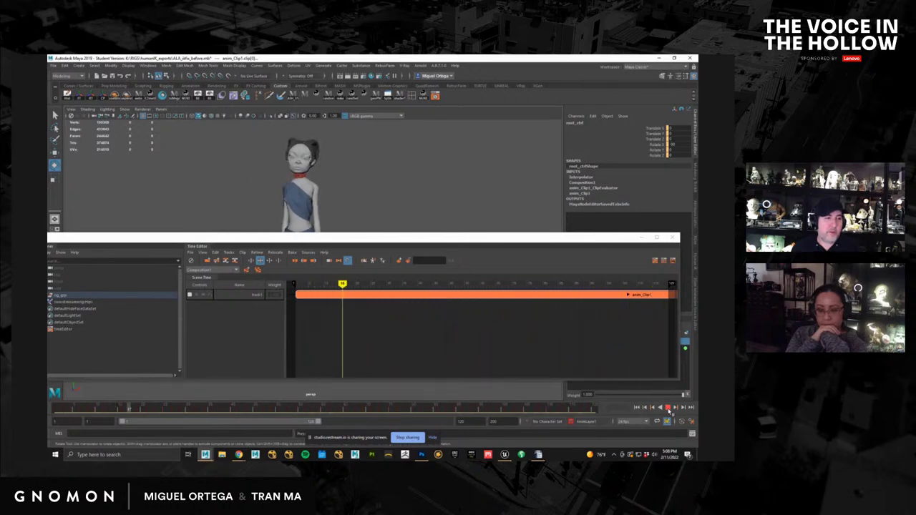
pyautogui.click(667, 407)
pyautogui.click(363, 330)
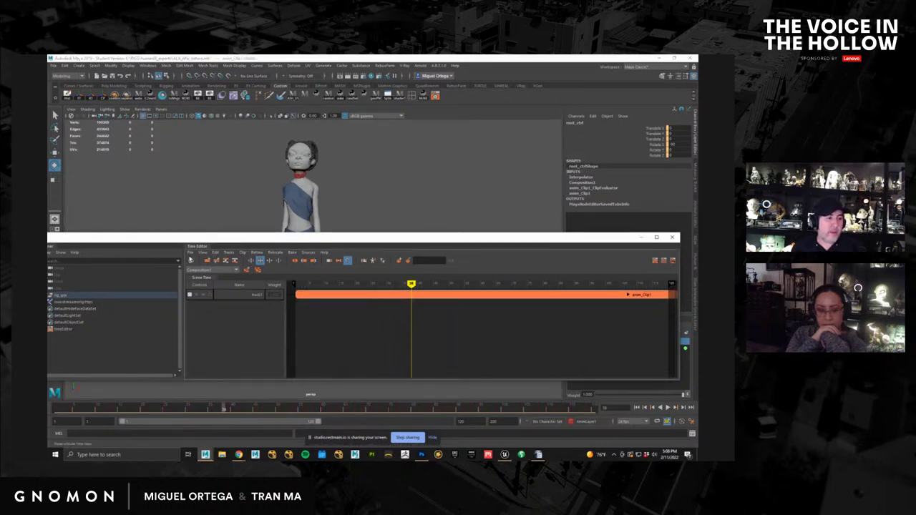
# Step: Open the export options for the selected Time Editor clip, start its thumbnail capture, and frame the whole character with its controls deselected
pyautogui.click(190, 252)
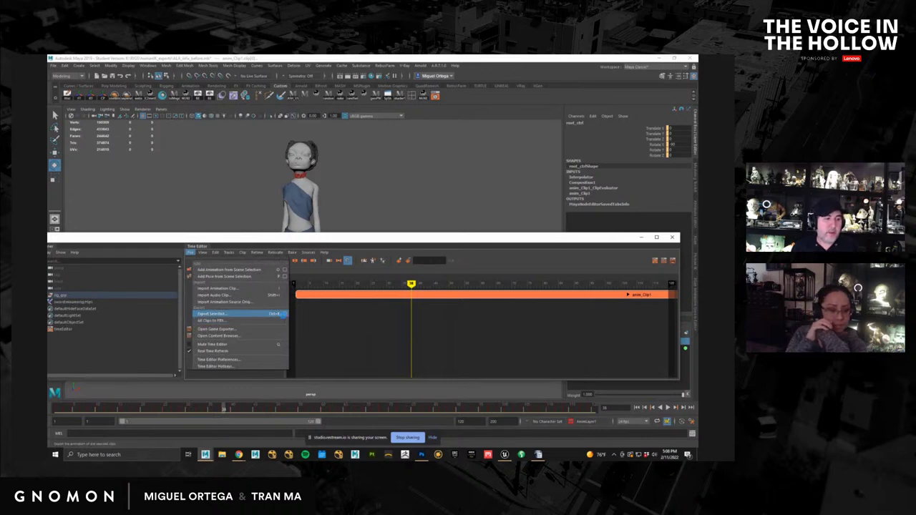
pyautogui.click(284, 314)
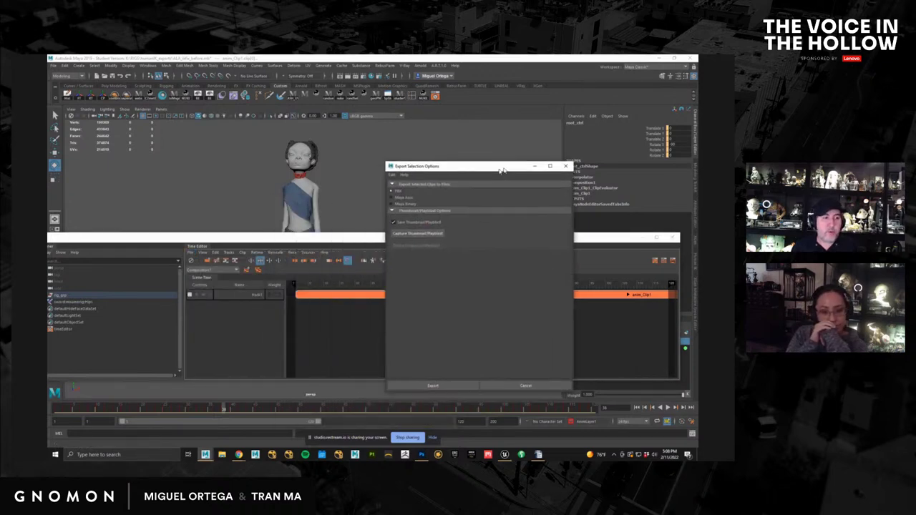
pyautogui.moveTo(345, 201); pyautogui.dragTo(509, 155)
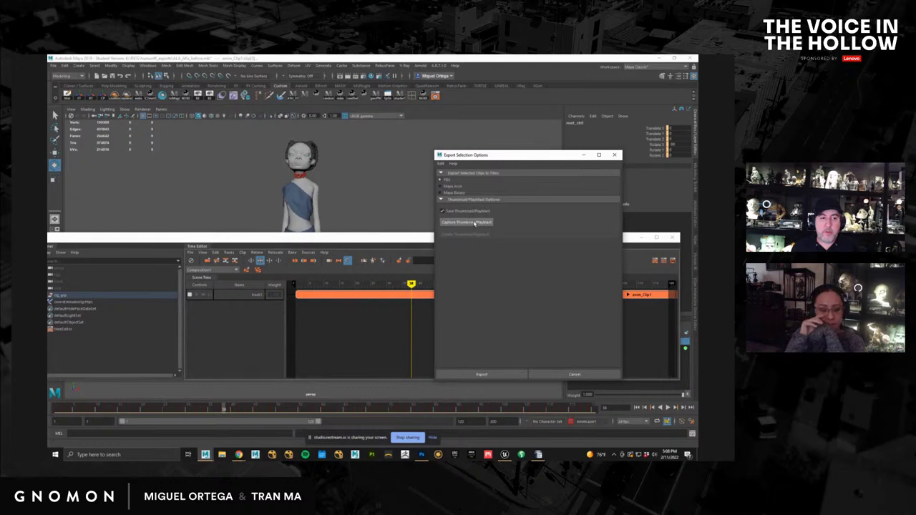
pyautogui.click(474, 223)
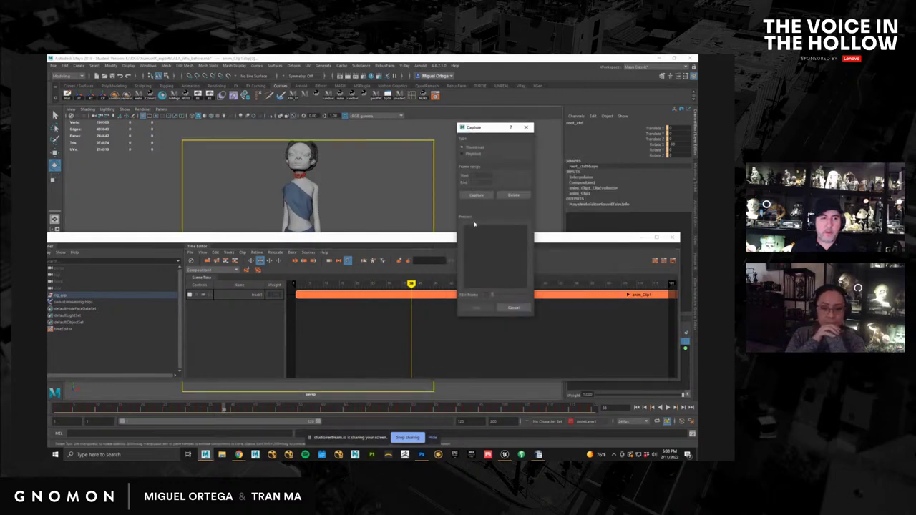
pyautogui.click(642, 239)
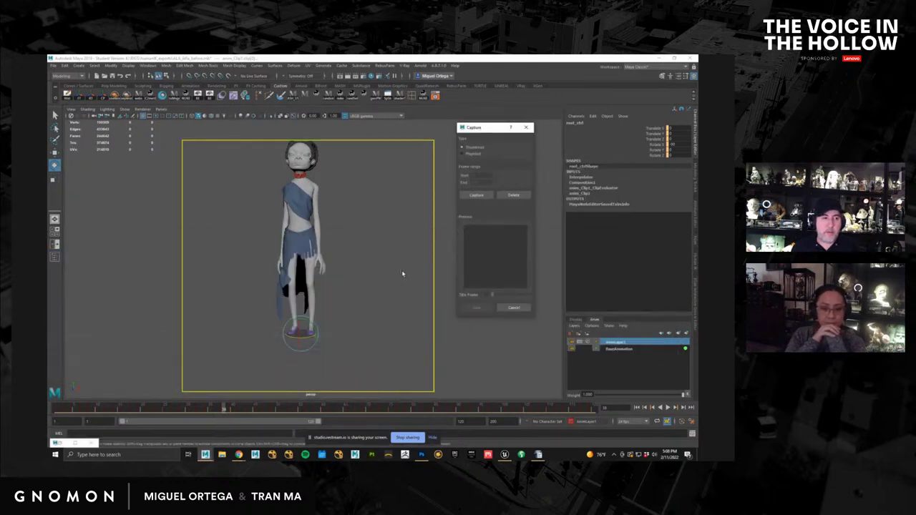
pyautogui.keyDown('alt'); pyautogui.moveTo(381, 283); pyautogui.dragTo(381, 303, button='middle'); pyautogui.keyUp('alt')
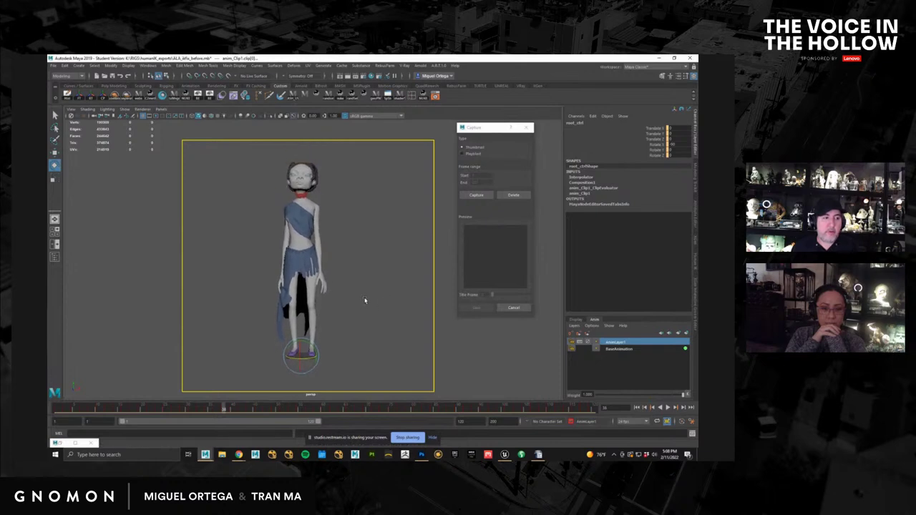
pyautogui.click(375, 296)
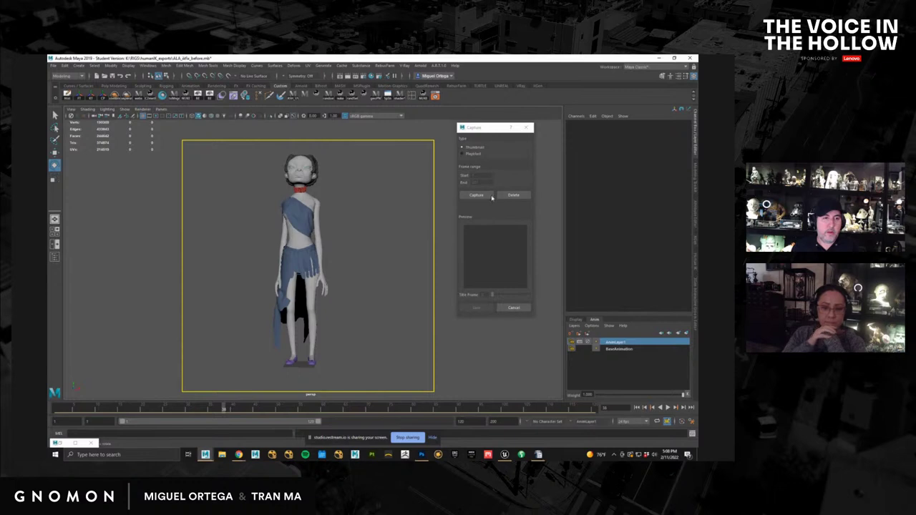
# Step: Set the capture type to Playblast, try capturing it, and extend the playback range to frame 200
pyautogui.click(471, 154)
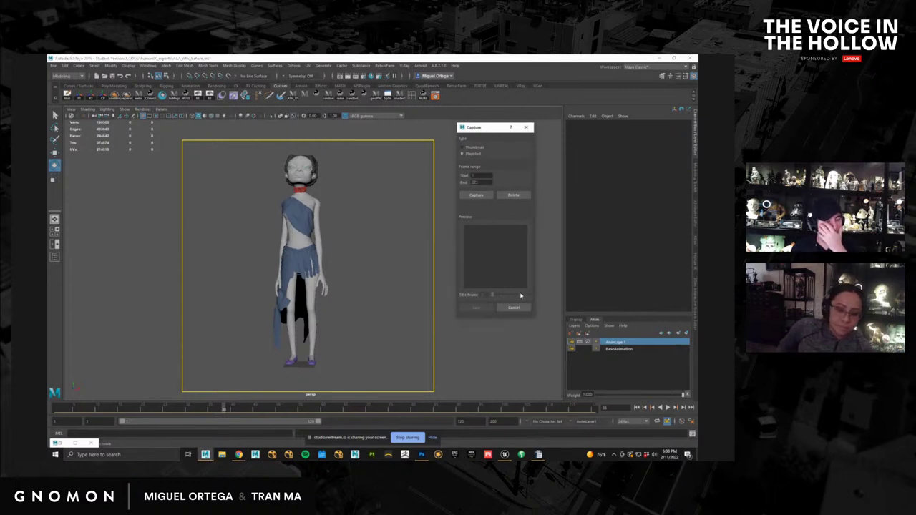
pyautogui.click(481, 195)
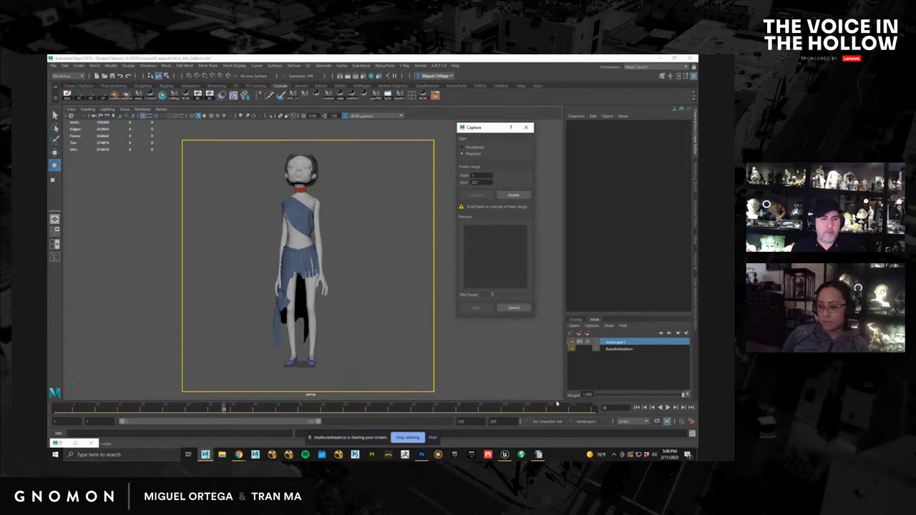
pyautogui.doubleClick(485, 184)
pyautogui.moveTo(318, 422); pyautogui.dragTo(536, 434)
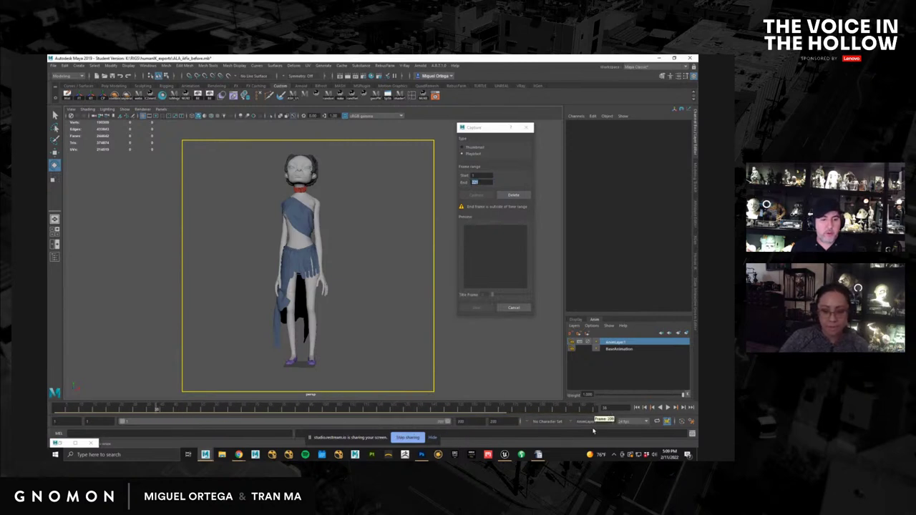
# Step: Set the capture's end frame to 120, capture and save the playblast, and try to export the clip
pyautogui.doubleClick(482, 183)
pyautogui.write('120')
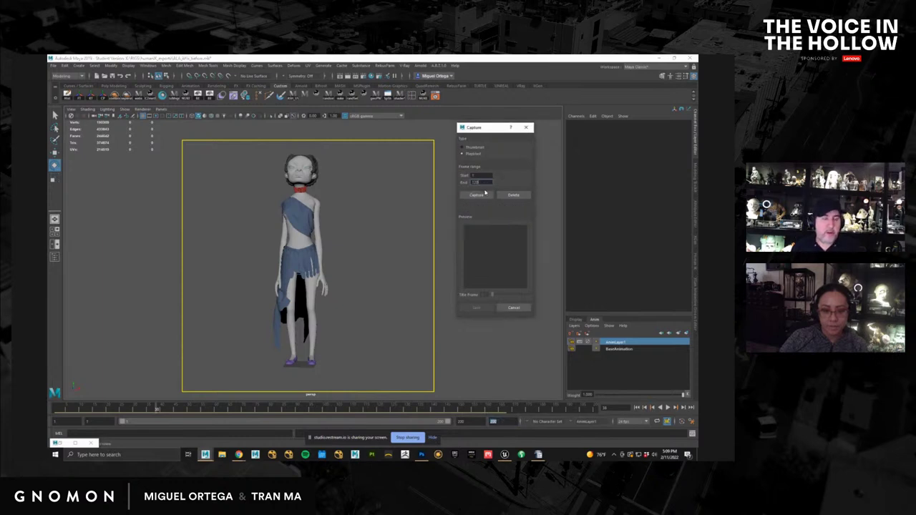
pyautogui.click(483, 195)
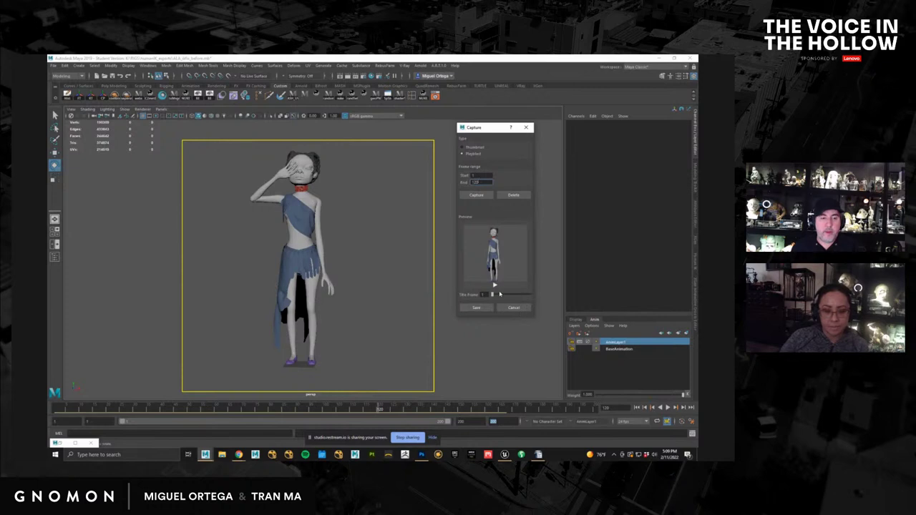
pyautogui.click(476, 307)
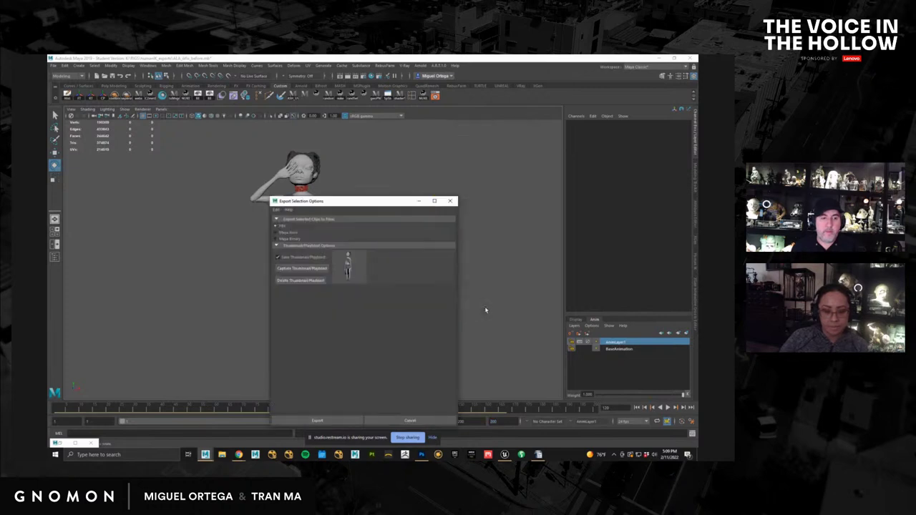
pyautogui.click(352, 424)
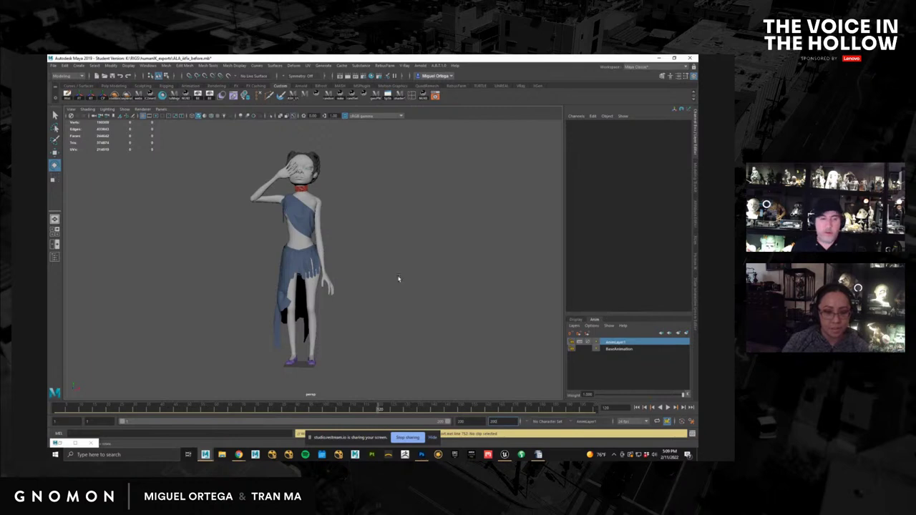
# Step: Reopen the Time Editor, select the animation clip on its track, and move the editor off the viewport before exporting again
pyautogui.click(435, 96)
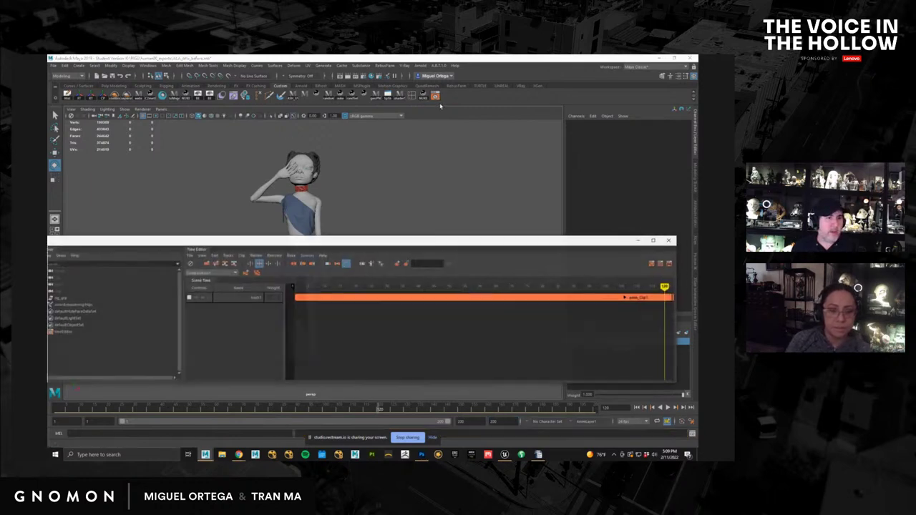
pyautogui.click(332, 295)
pyautogui.moveTo(423, 237); pyautogui.dragTo(697, 190)
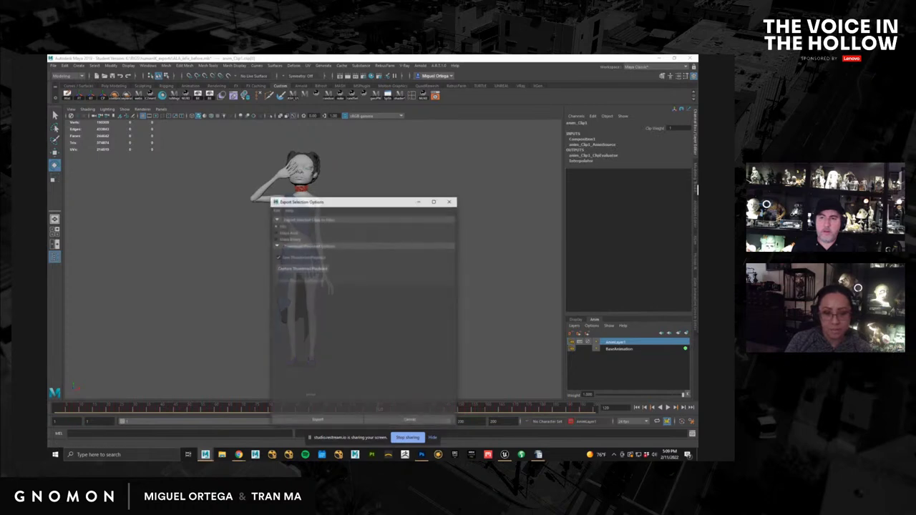
# Step: Capture a Playblast preview for the clip export with the end frame at 120, and save it
pyautogui.click(301, 268)
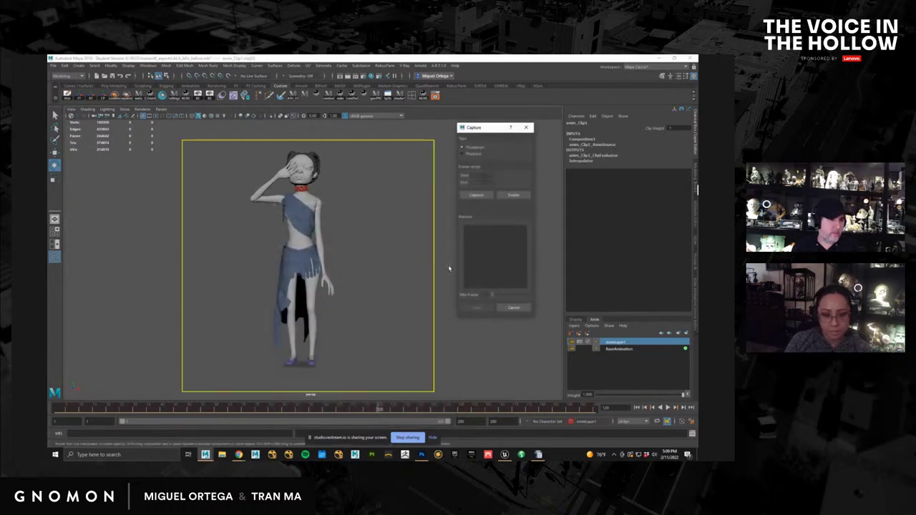
pyautogui.click(474, 154)
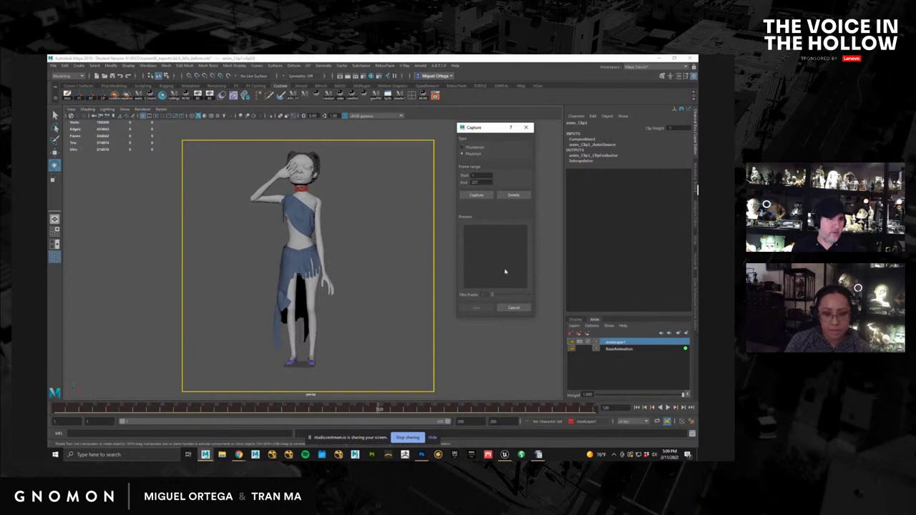
pyautogui.doubleClick(488, 181)
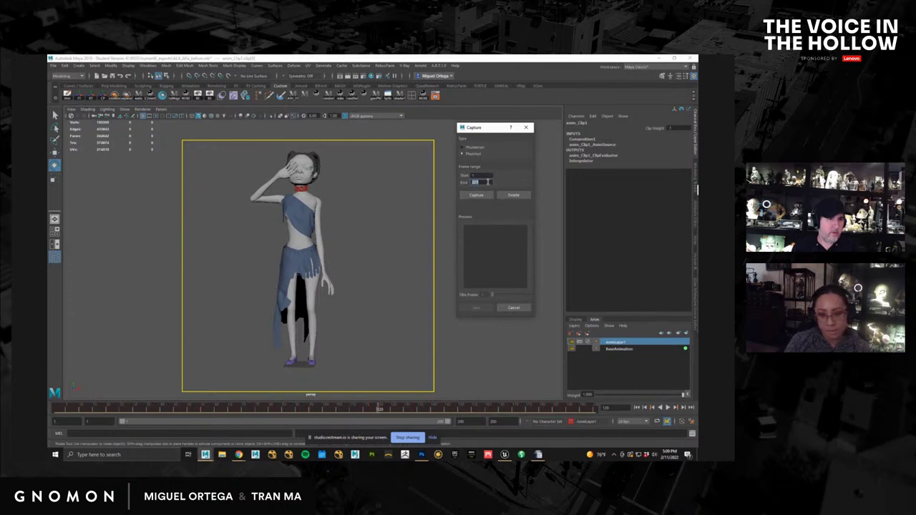
pyautogui.write('12')
pyautogui.write('120')
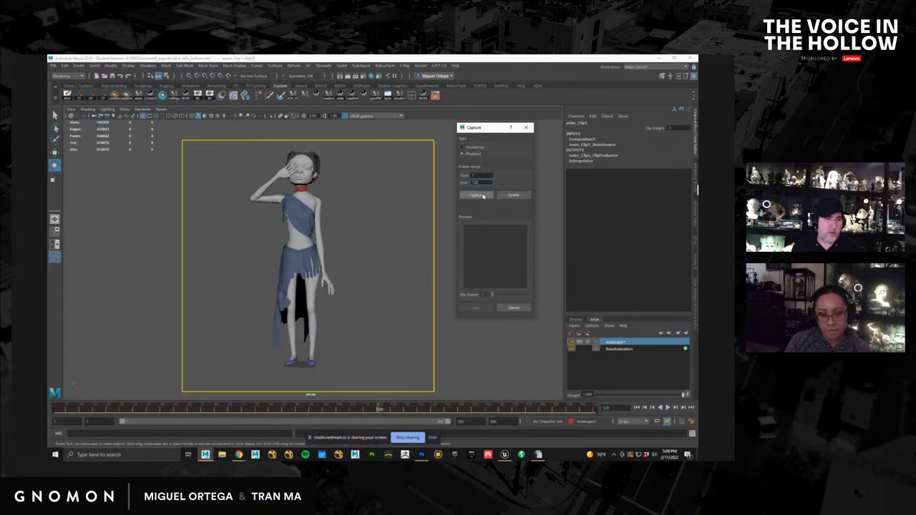
pyautogui.click(482, 196)
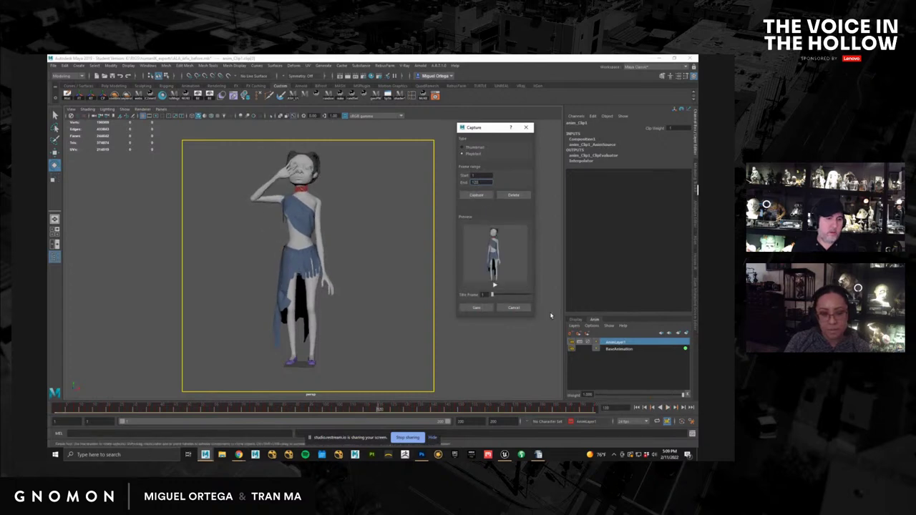
pyautogui.click(477, 307)
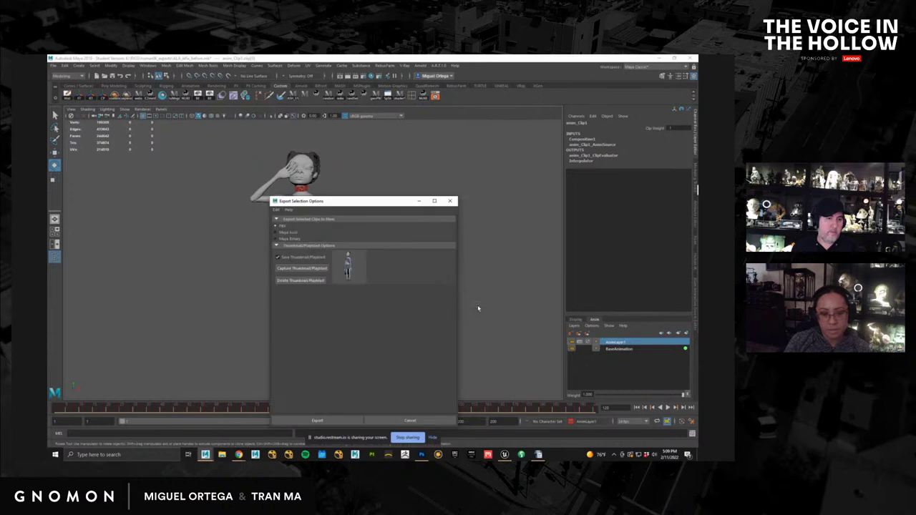
# Step: Export the selected clip to the mixamoTests folder as an FBX file named waveNEW
pyautogui.click(320, 420)
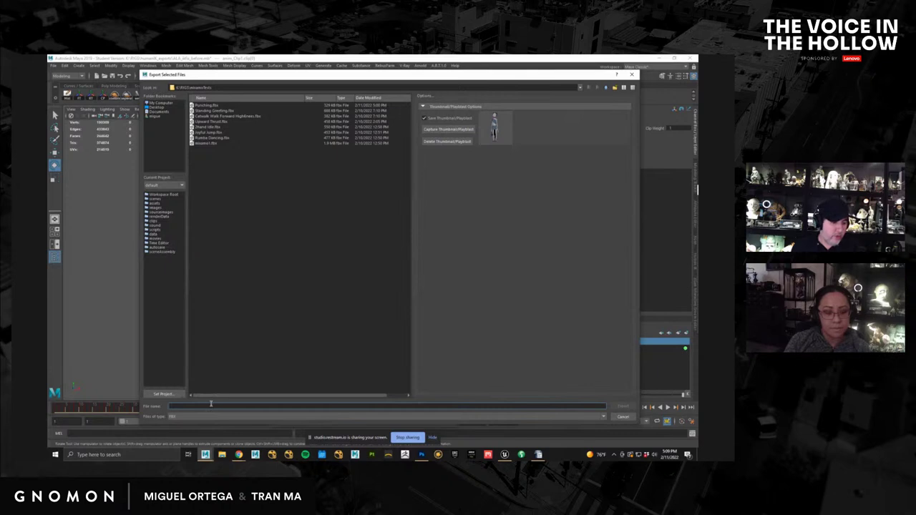
pyautogui.write('waveNEW')
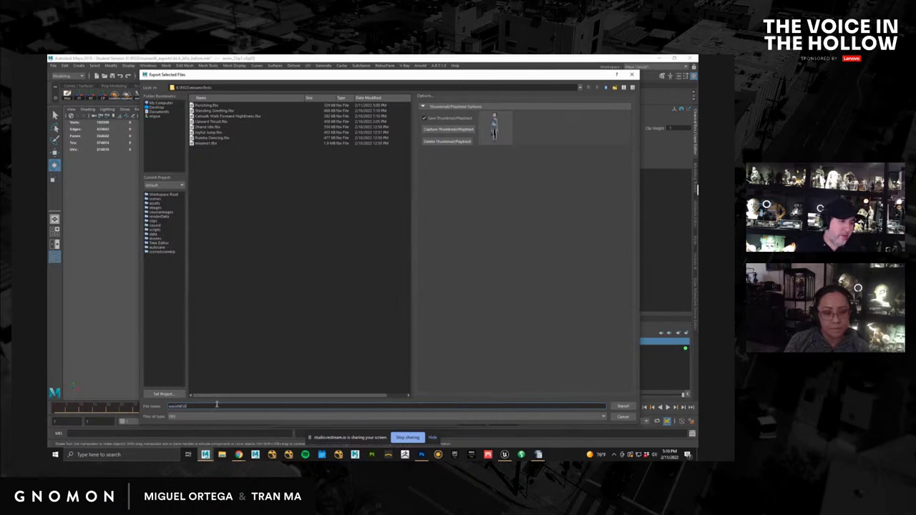
pyautogui.click(621, 407)
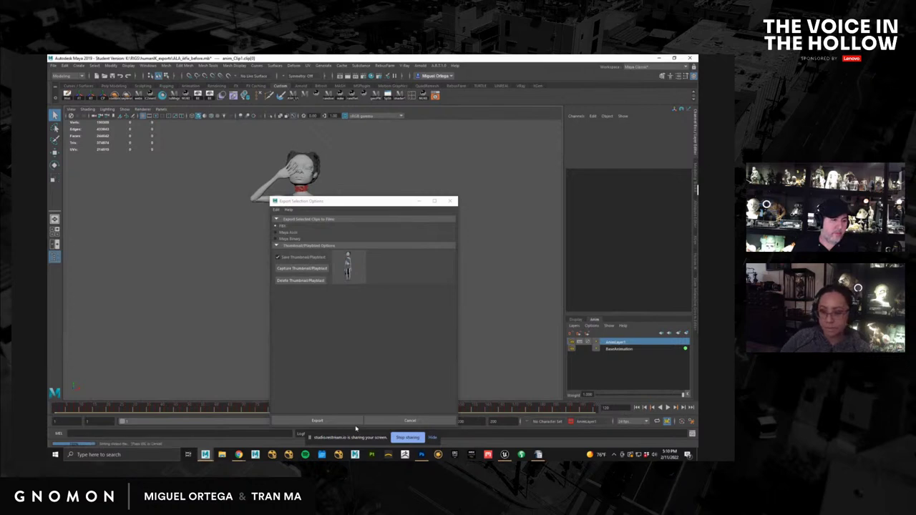
pyautogui.press('e')
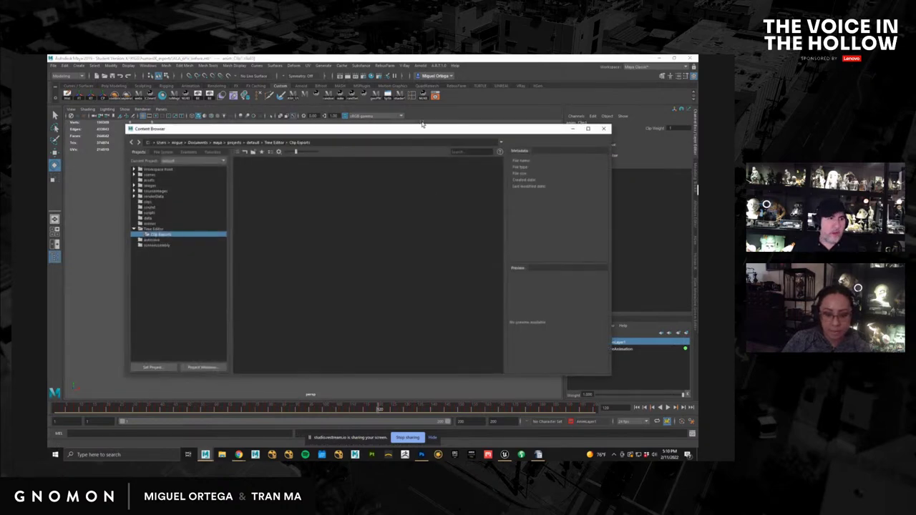
# Step: Move the Content Browser to the other monitor, switch to the Mixamo page in Chrome, and move that window off Maya too
pyautogui.moveTo(423, 128); pyautogui.dragTo(697, 127)
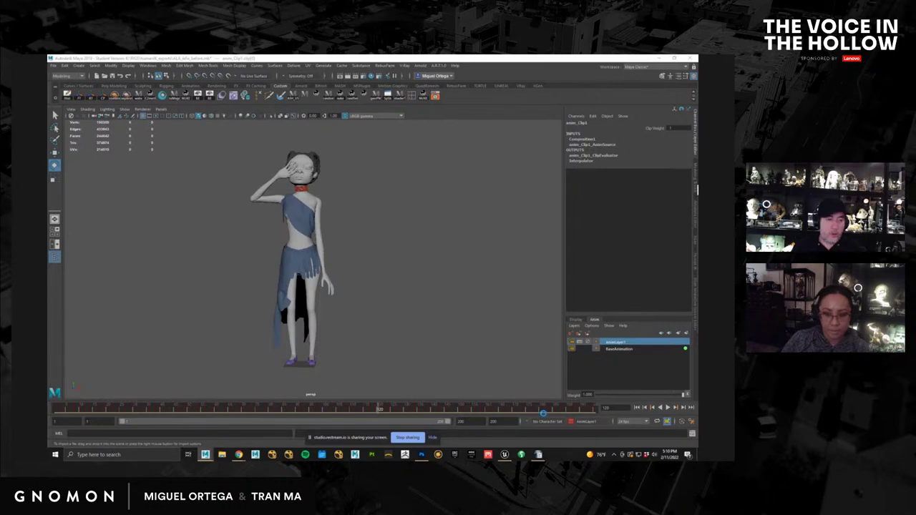
pyautogui.moveTo(237, 457)
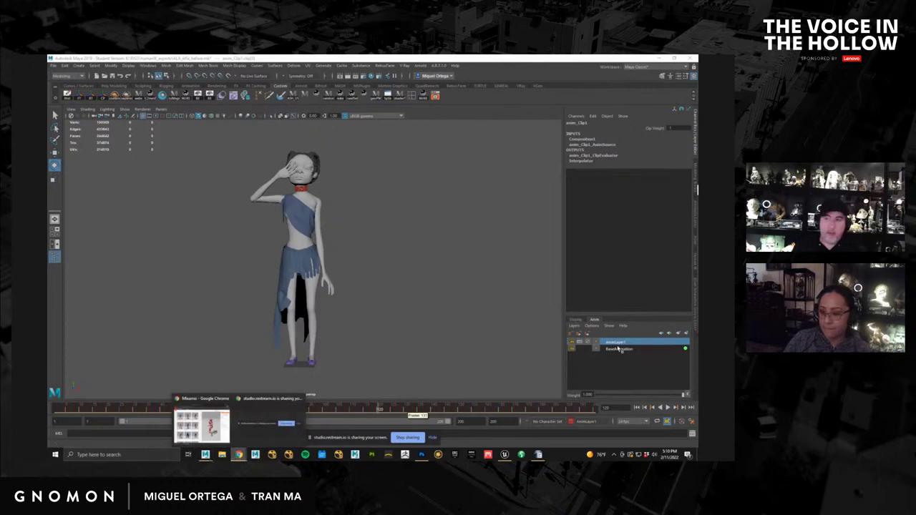
pyautogui.click(202, 427)
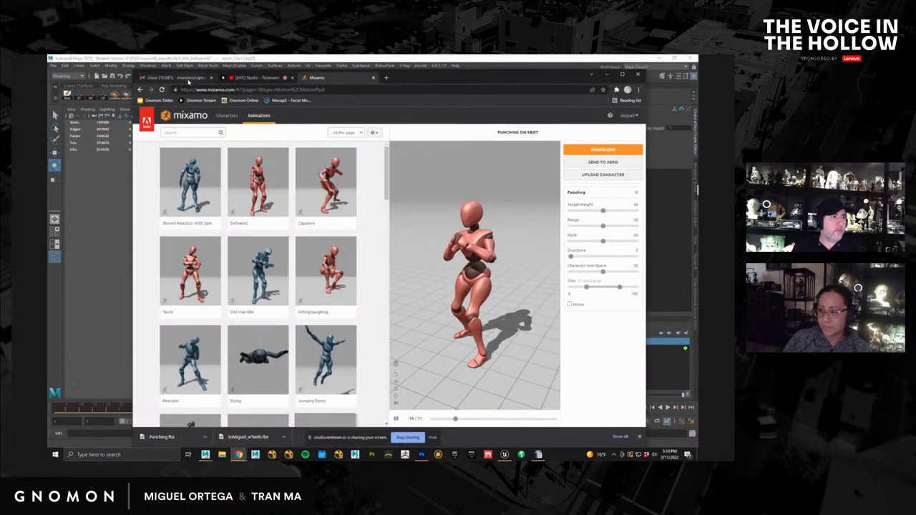
pyautogui.moveTo(416, 78); pyautogui.dragTo(915, 105)
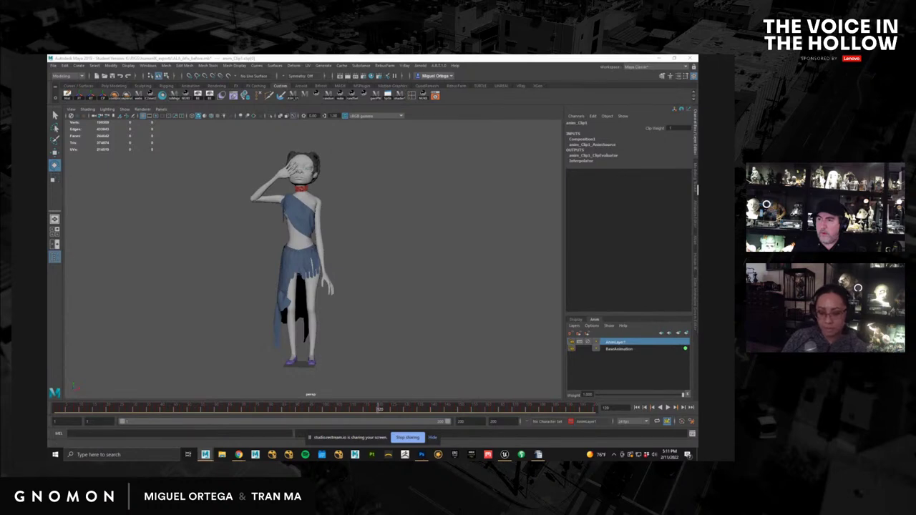
# Step: Bring the Content Browser back over Maya and browse to the mixamoTests folder inside RIGS to view the exported clip
pyautogui.moveTo(697, 154); pyautogui.dragTo(459, 106)
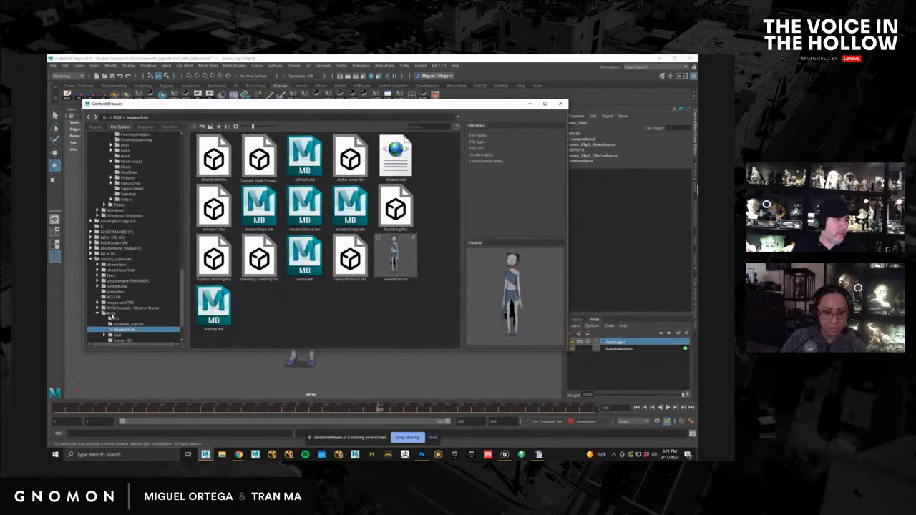
pyautogui.click(111, 314)
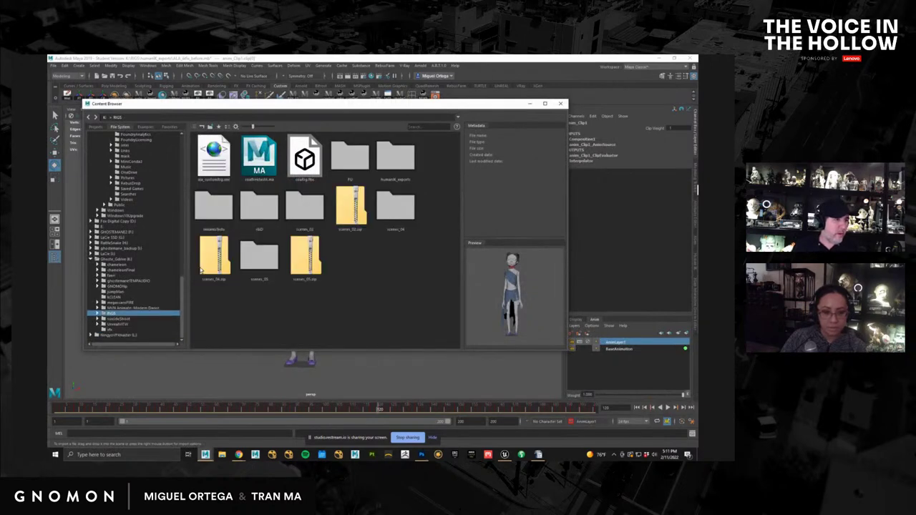
pyautogui.doubleClick(113, 321)
pyautogui.scroll(-2, 143, 309)
pyautogui.scroll(-5, 144, 310)
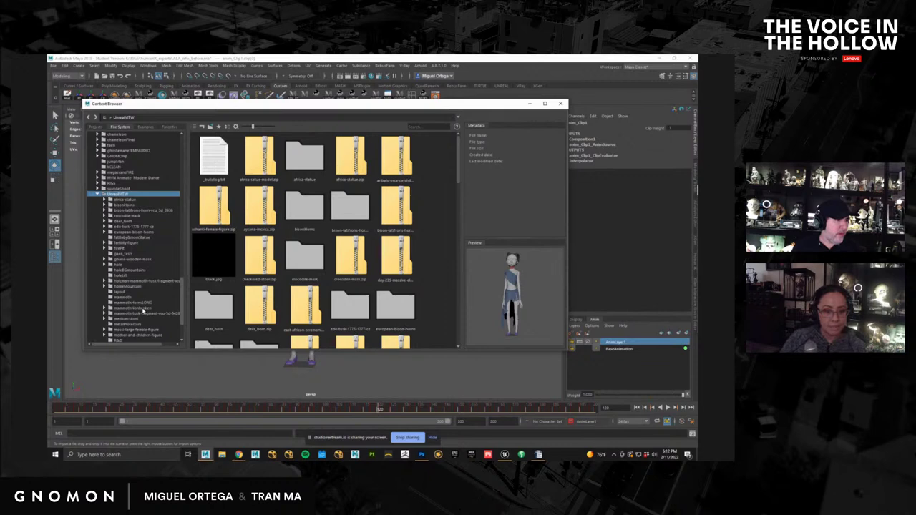
pyautogui.doubleClick(113, 184)
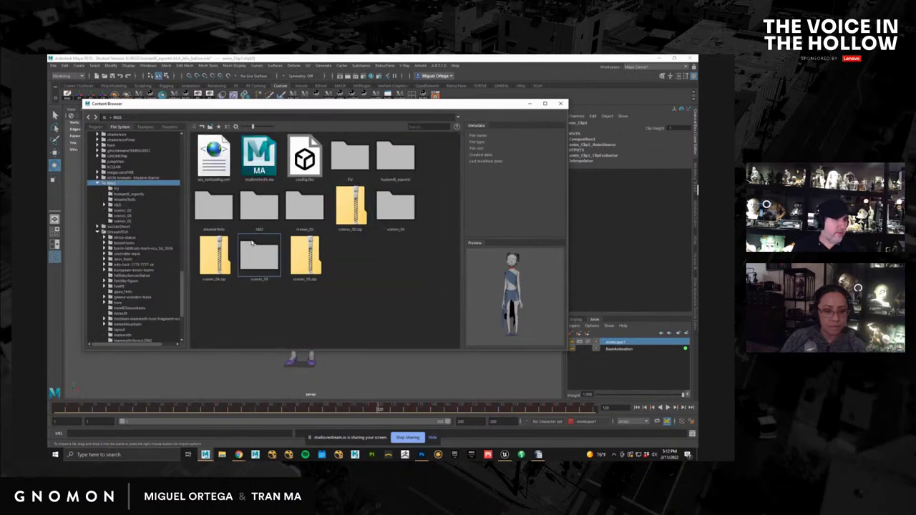
pyautogui.doubleClick(217, 216)
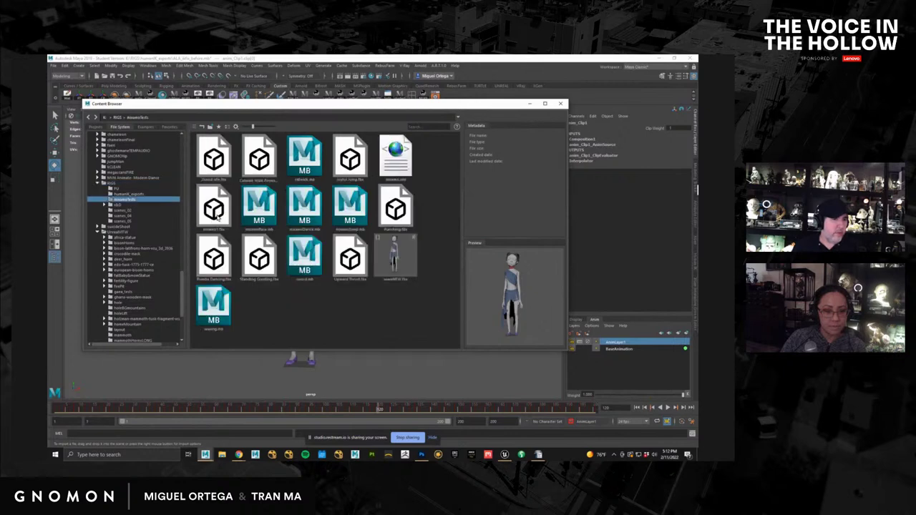
# Step: Import the waveNEW.fbx clip from the mixamoTests folder into the scene, choosing to unlock the locked attribute
pyautogui.click(396, 261)
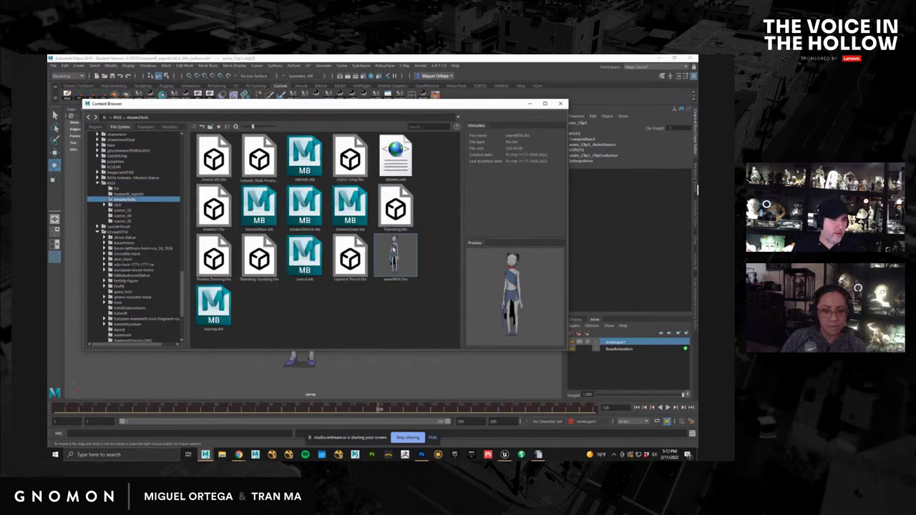
pyautogui.rightClick(393, 246)
pyautogui.click(399, 265)
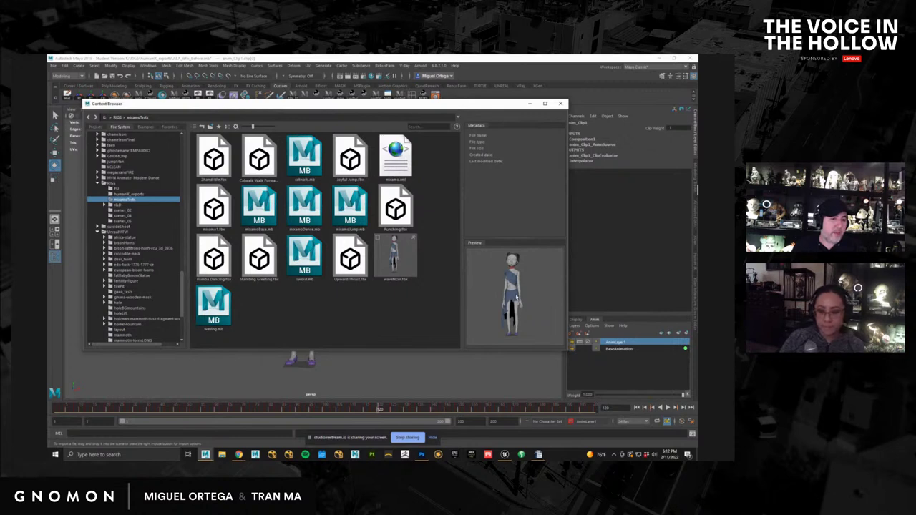
pyautogui.click(391, 261)
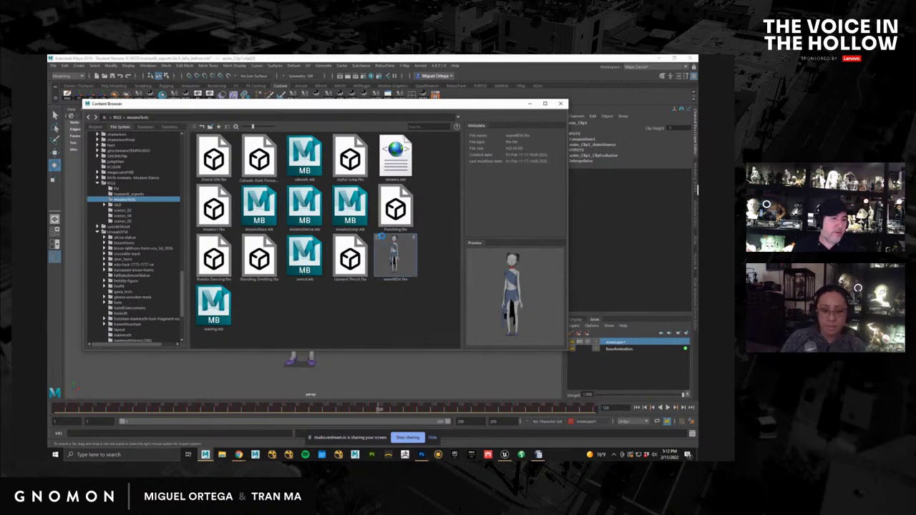
pyautogui.press('q')
pyautogui.doubleClick(379, 238)
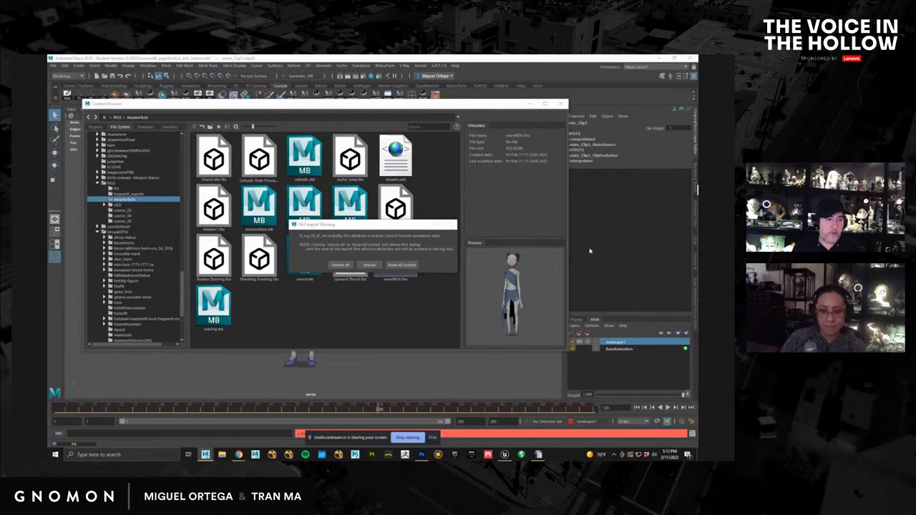
pyautogui.click(368, 266)
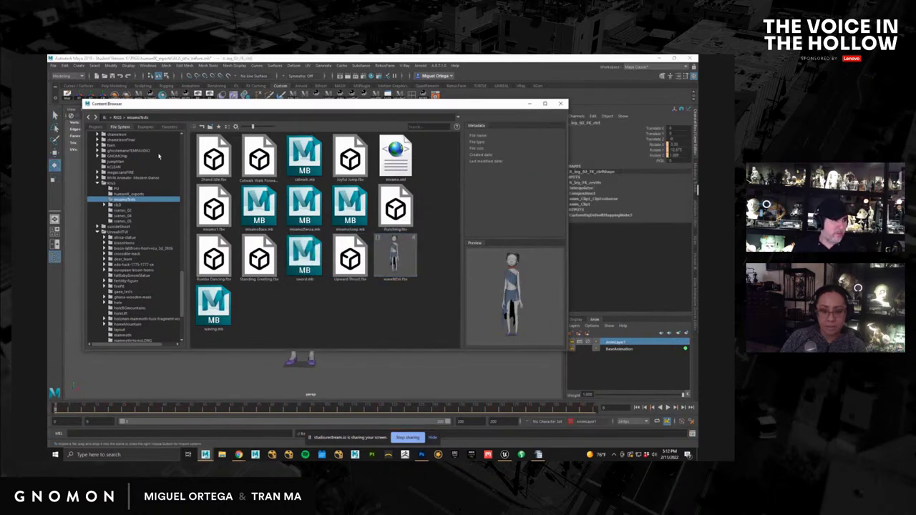
# Step: Close the Content Browser and reopen the current bfix_before scene without saving changes, accepting the student version notice
pyautogui.click(98, 126)
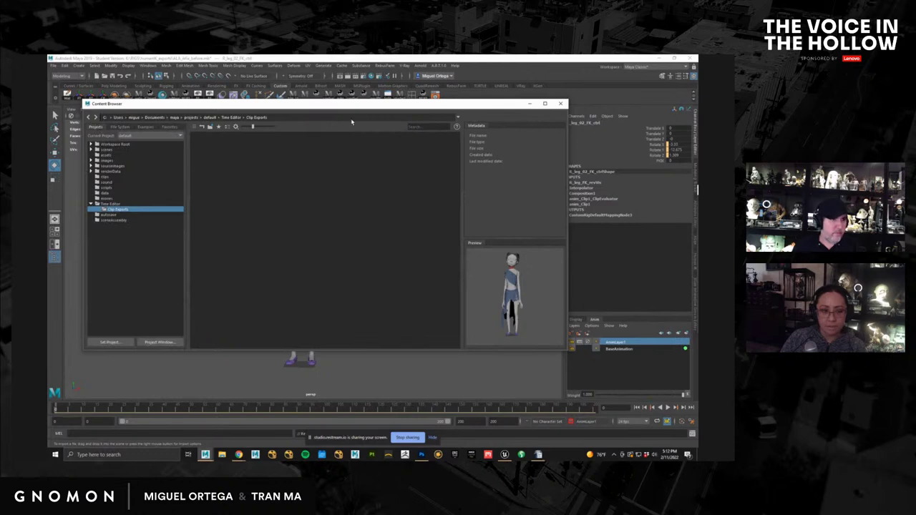
pyautogui.click(560, 103)
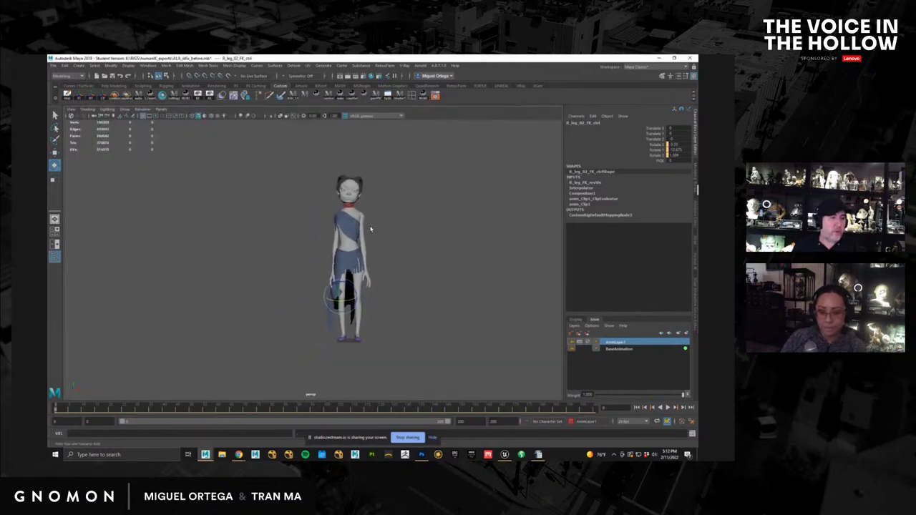
pyautogui.scroll(2, 370, 229)
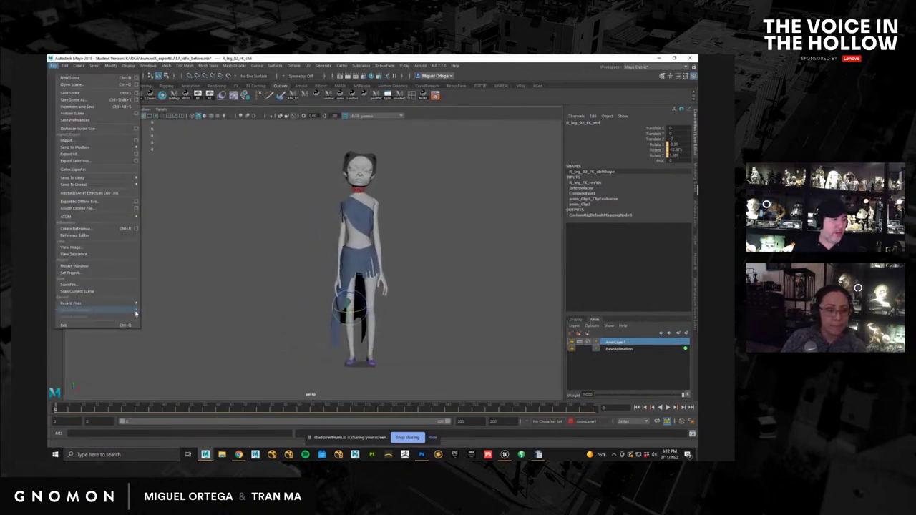
pyautogui.moveTo(107, 303)
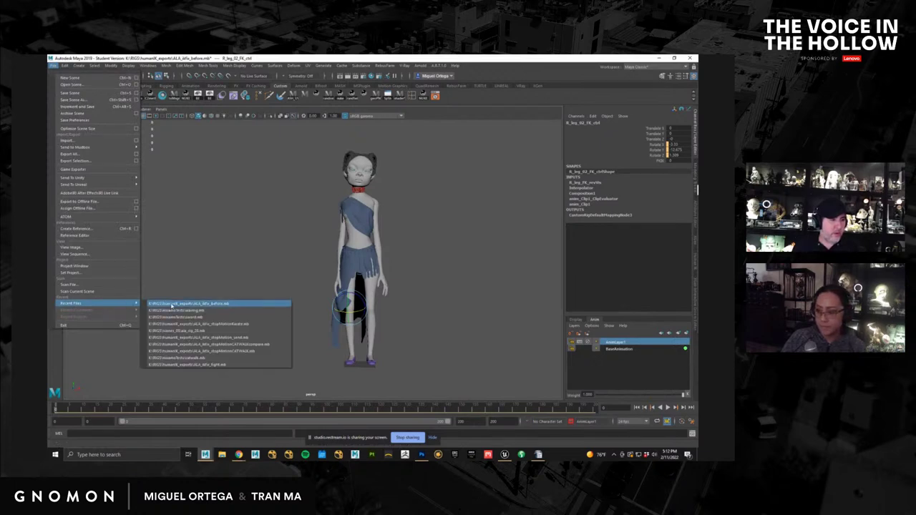
pyautogui.click(172, 305)
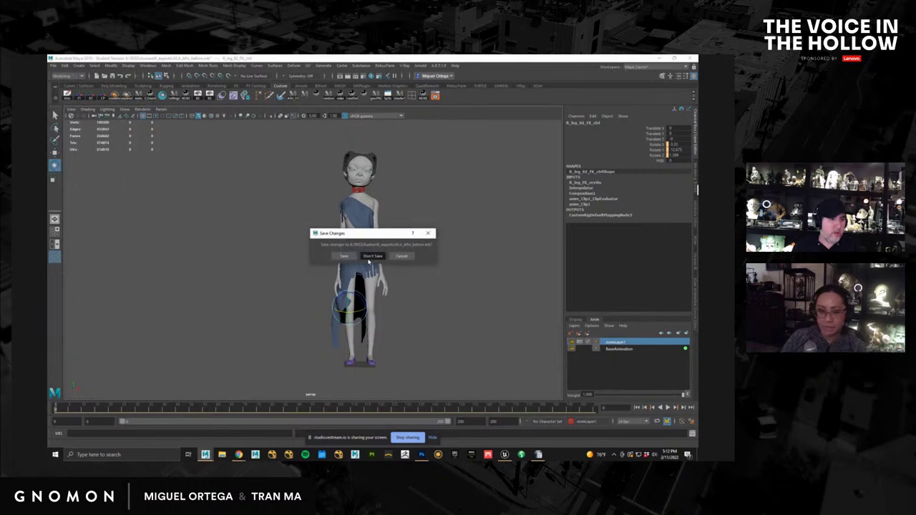
pyautogui.click(369, 261)
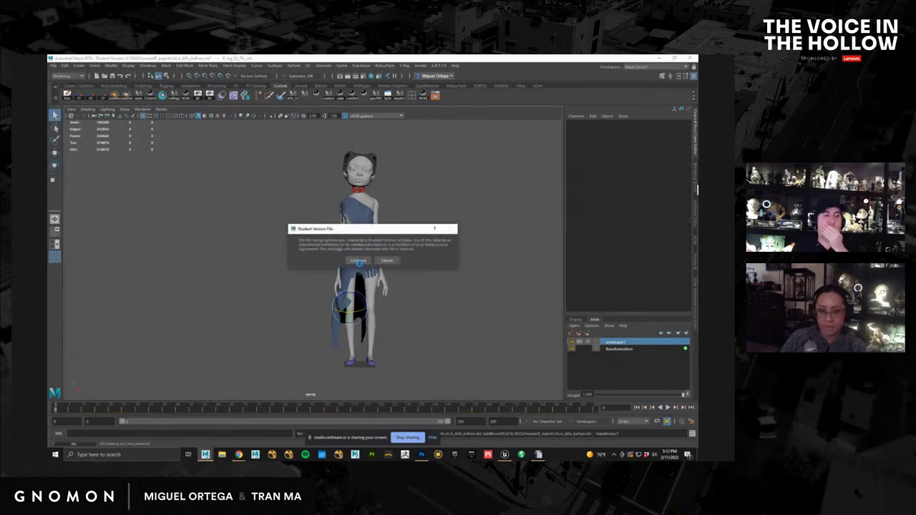
pyautogui.click(358, 261)
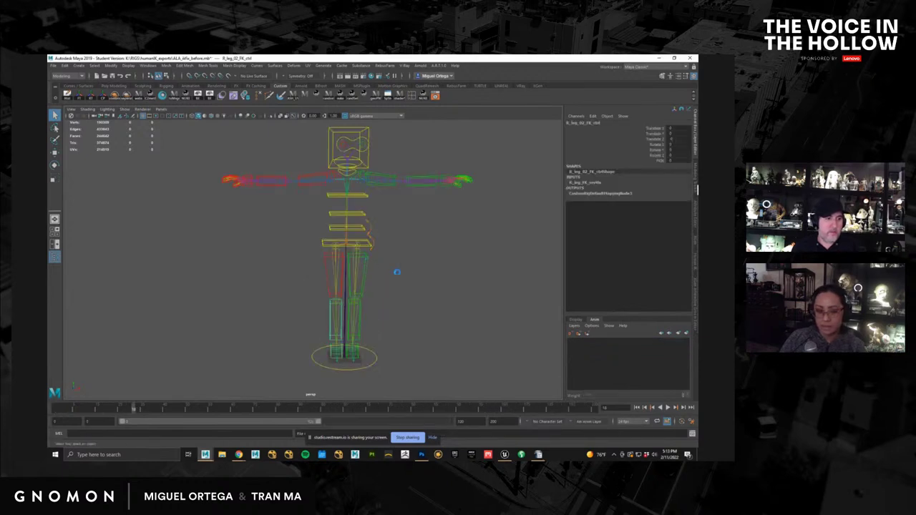
pyautogui.keyDown('alt'); pyautogui.moveTo(407, 270); pyautogui.dragTo(418, 280); pyautogui.keyUp('alt')
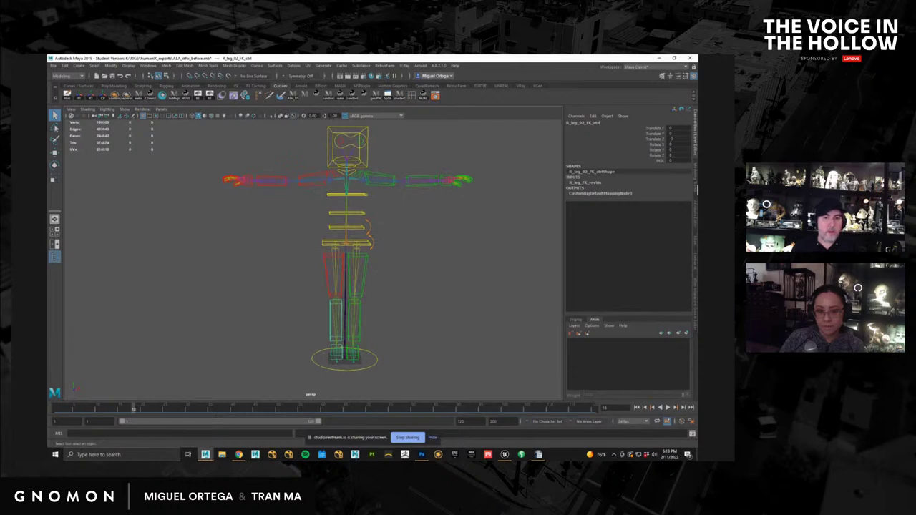
# Step: Show the HumanIK character controls, look through the character options, and set the current character to None
pyautogui.click(694, 263)
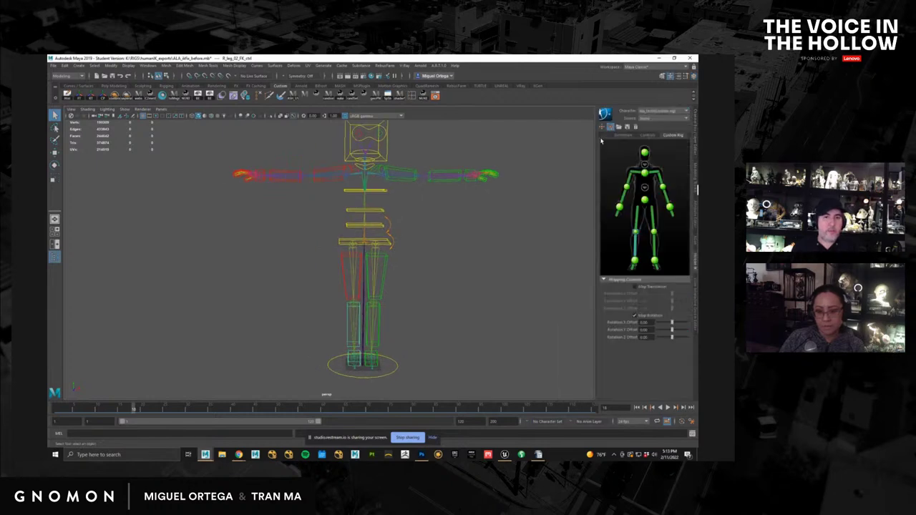
pyautogui.click(604, 114)
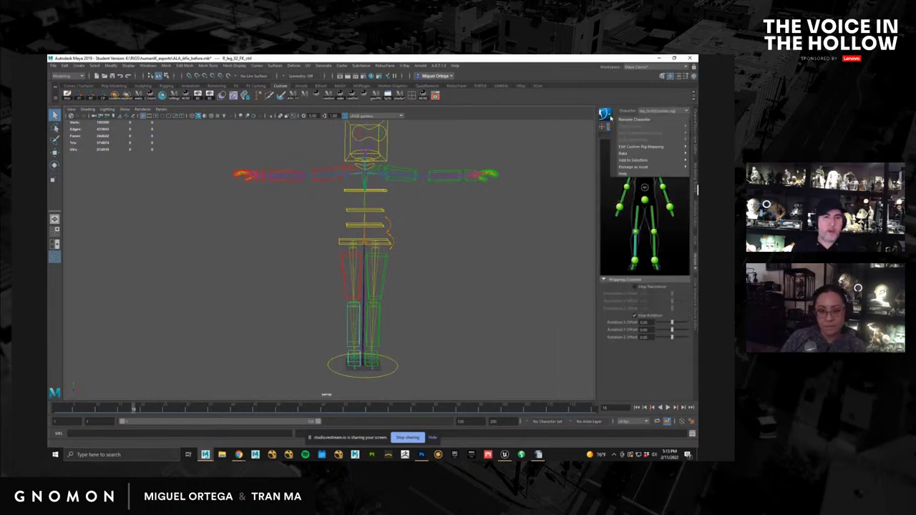
pyautogui.moveTo(632, 169)
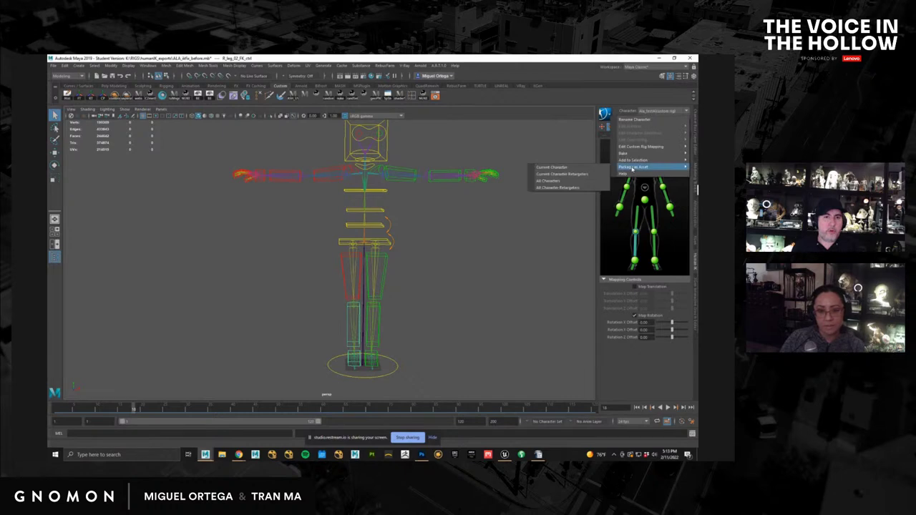
pyautogui.click(526, 255)
pyautogui.click(604, 114)
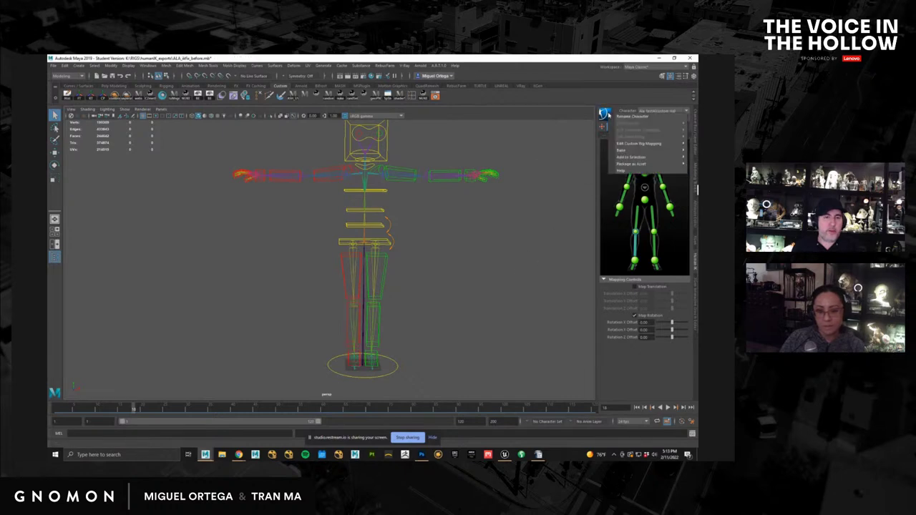
pyautogui.moveTo(634, 150)
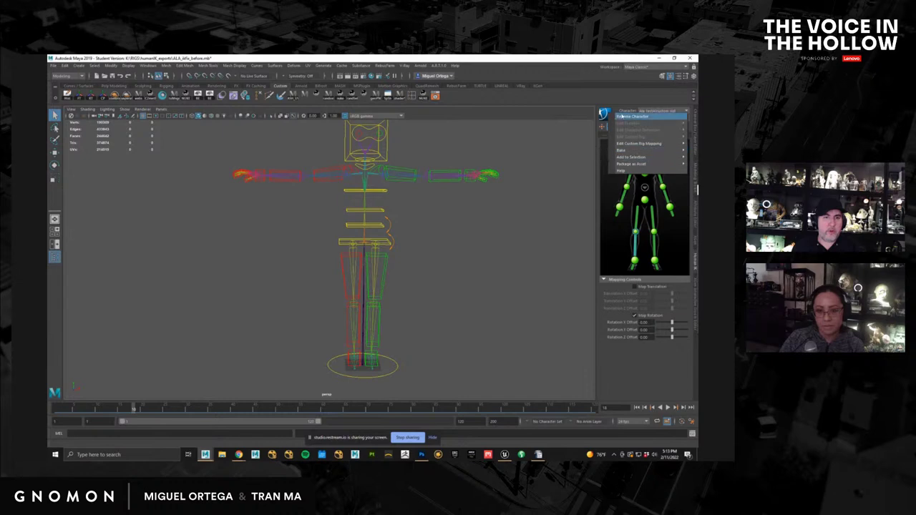
pyautogui.click(660, 111)
pyautogui.click(659, 112)
pyautogui.click(660, 119)
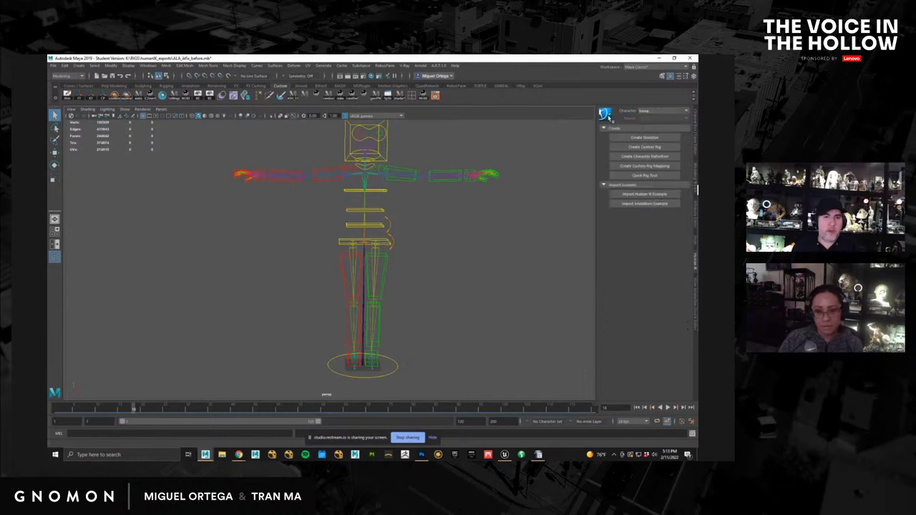
# Step: Reference catwalk.mb from the mixamoTests folder through the Reference Editor, accepting the student version notice, and close the editor
pyautogui.click(53, 65)
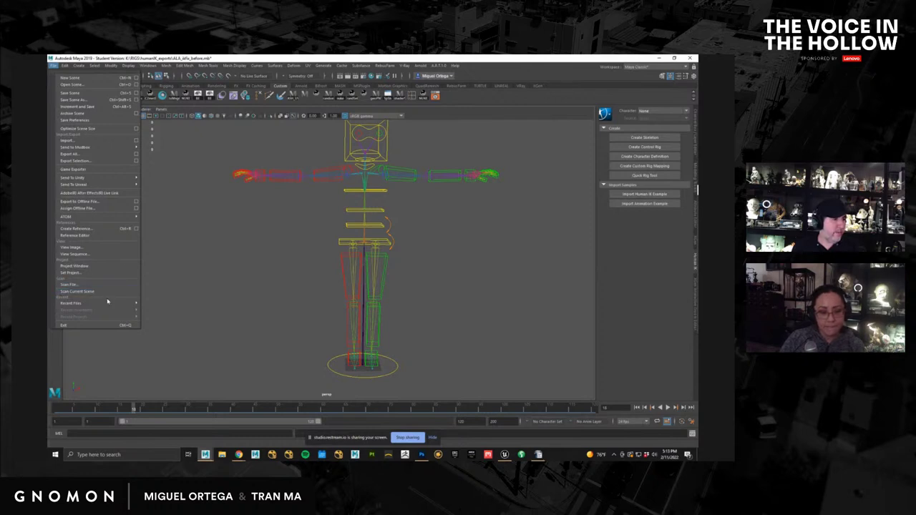
pyautogui.moveTo(110, 304)
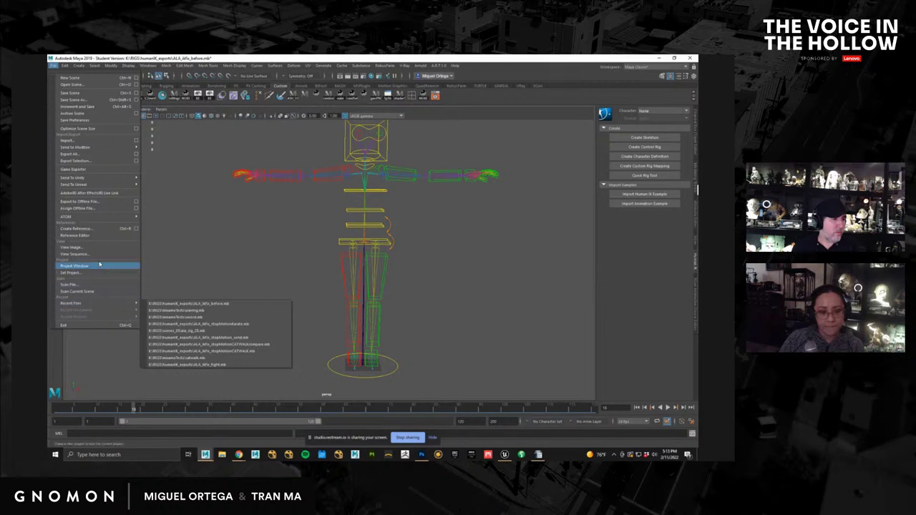
pyautogui.click(100, 235)
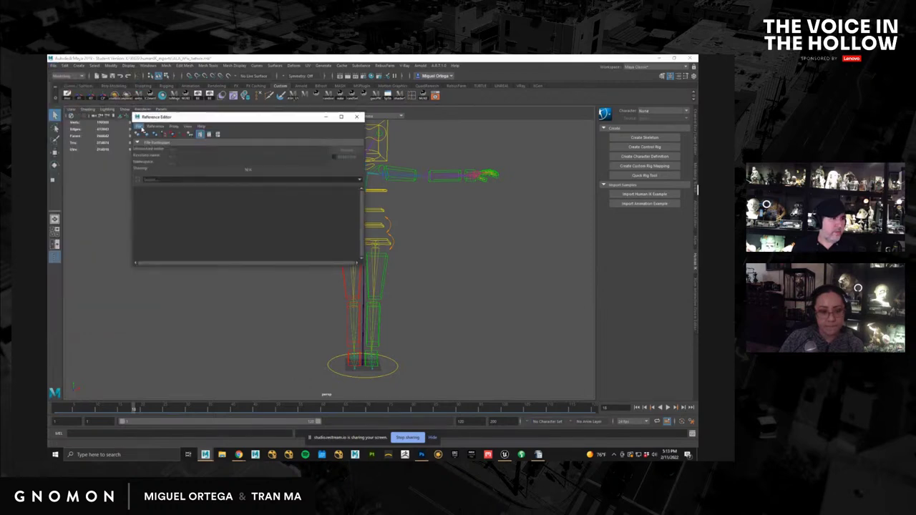
pyautogui.click(138, 135)
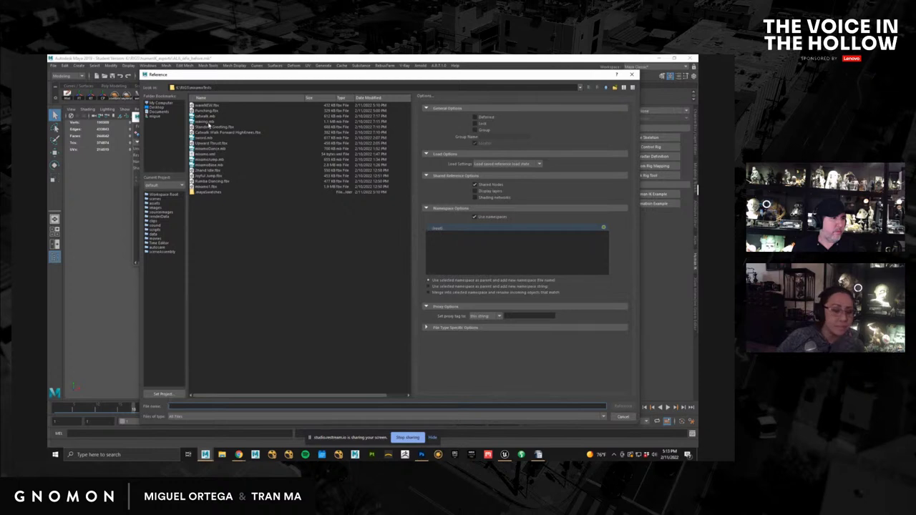
pyautogui.doubleClick(208, 116)
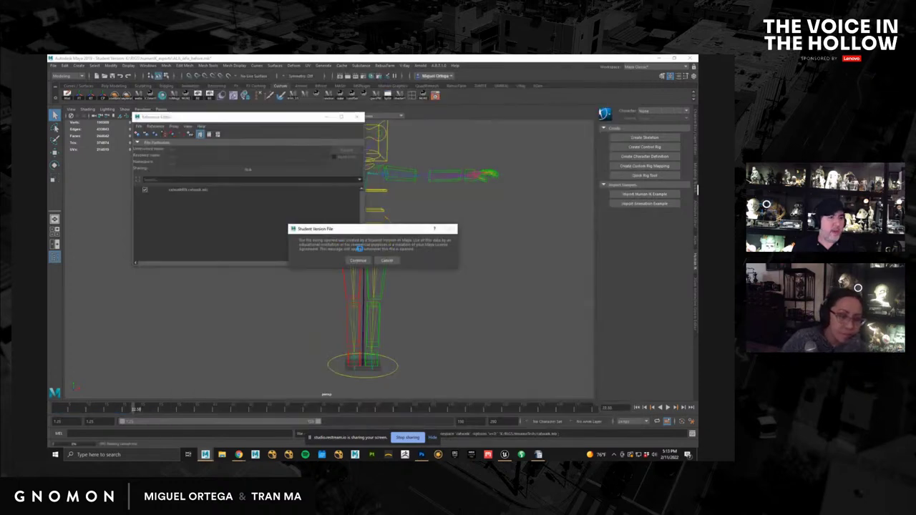
pyautogui.click(358, 260)
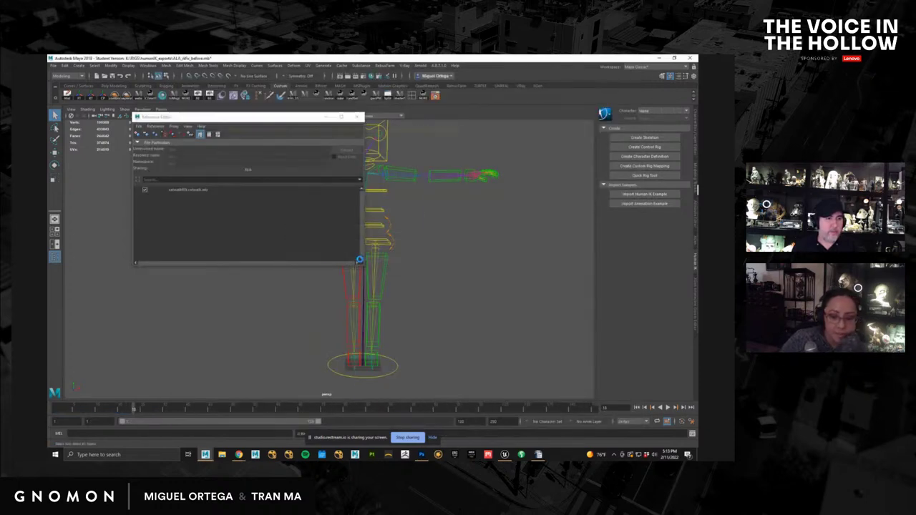
pyautogui.click(356, 117)
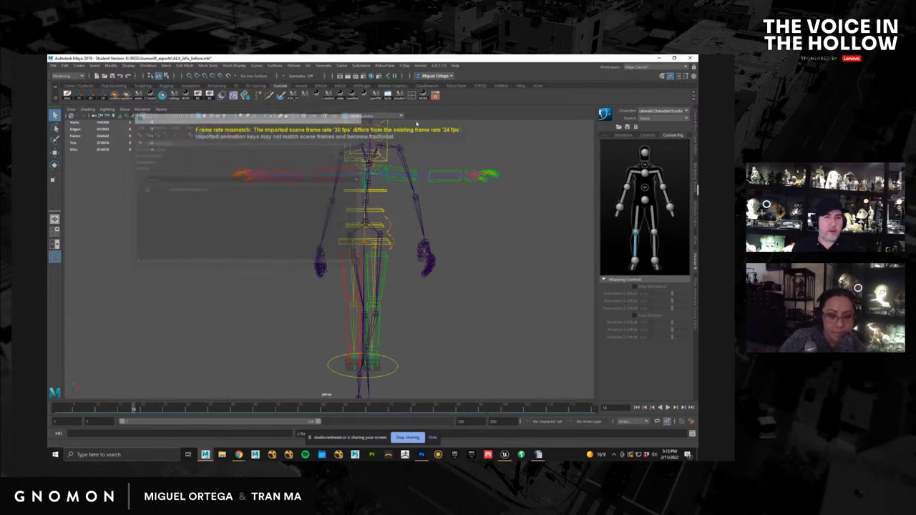
# Step: Set the HumanIK character to the custom rig and its source to the referenced catwalk Character1
pyautogui.click(659, 119)
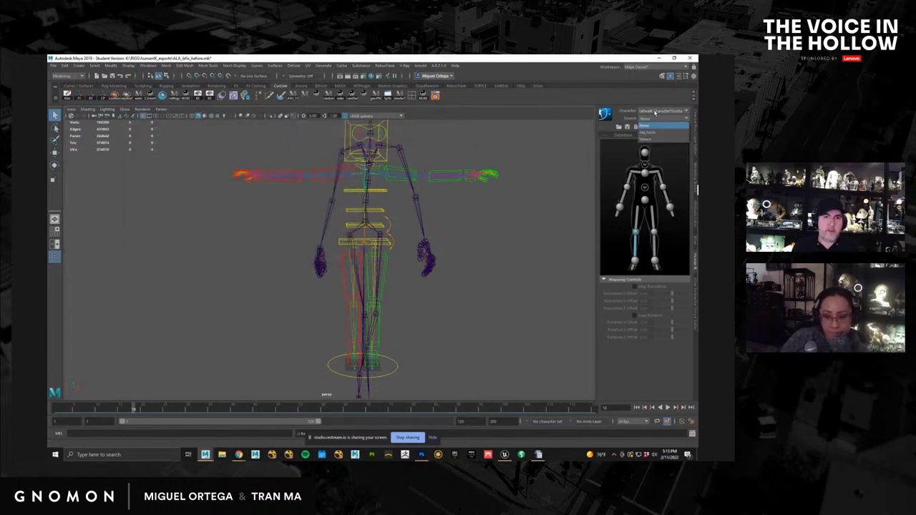
pyautogui.click(654, 112)
pyautogui.click(652, 125)
pyautogui.click(655, 119)
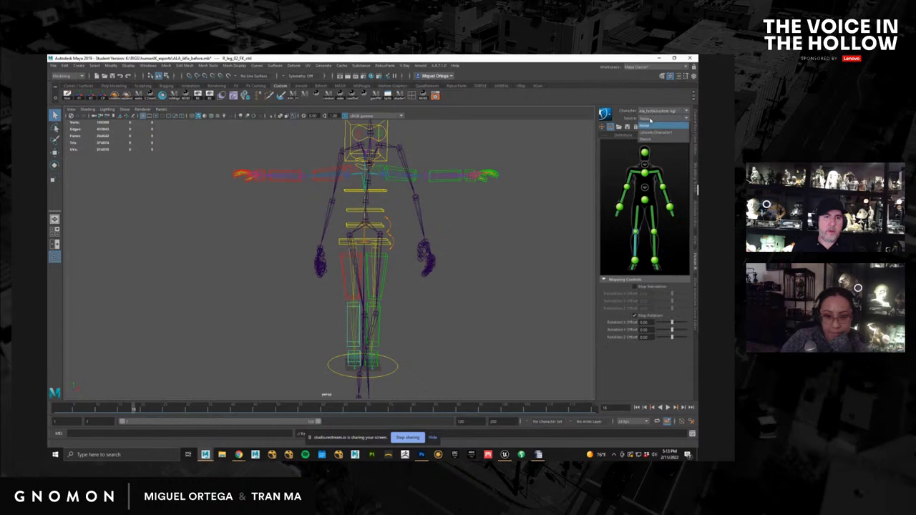
pyautogui.click(654, 133)
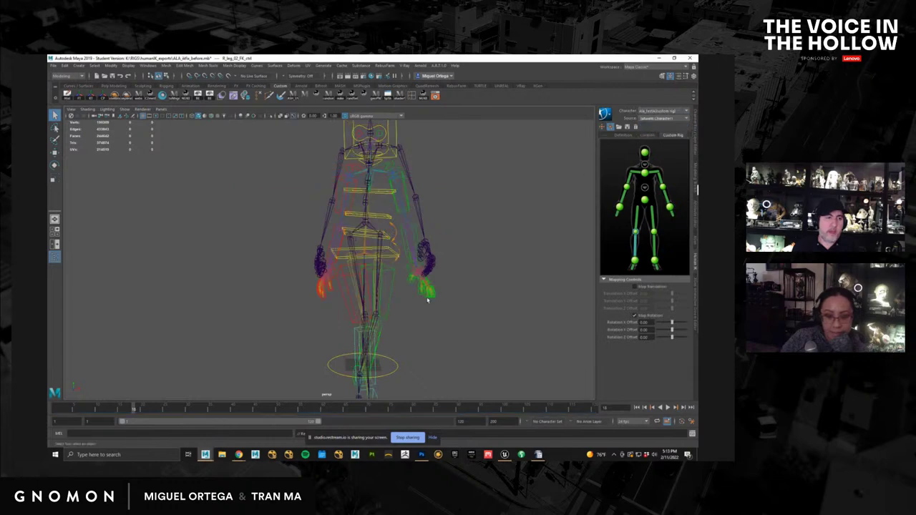
# Step: Limit the viewport display to polygons and scrub the timeline to check the retargeted catwalk on the character
pyautogui.click(129, 108)
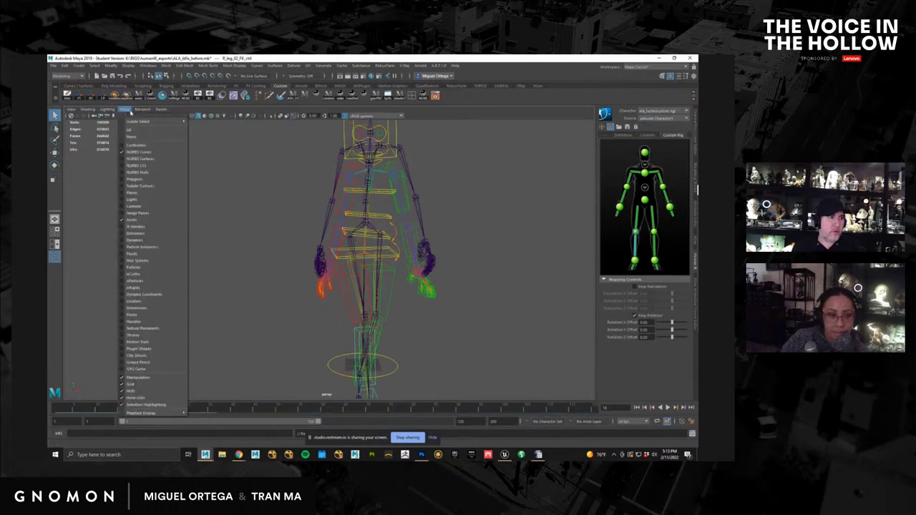
pyautogui.click(131, 136)
pyautogui.click(127, 110)
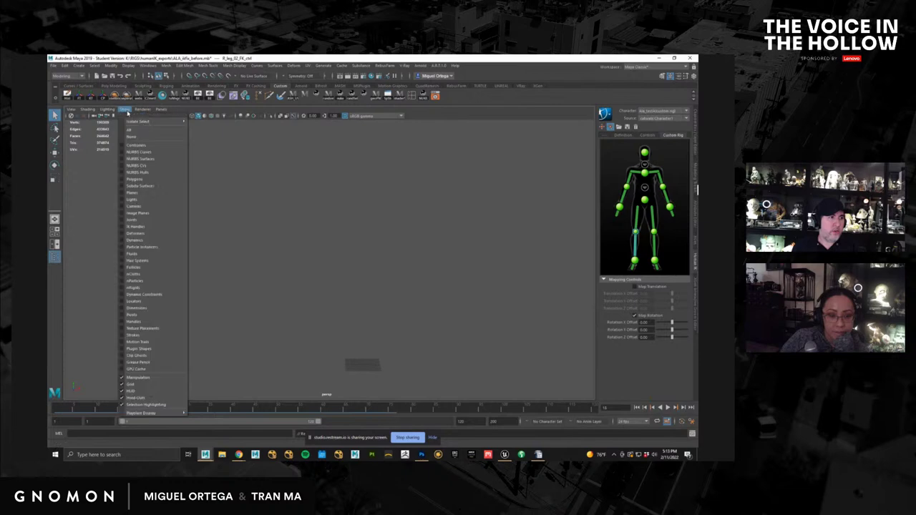
pyautogui.click(154, 178)
pyautogui.moveTo(90, 408); pyautogui.dragTo(79, 426)
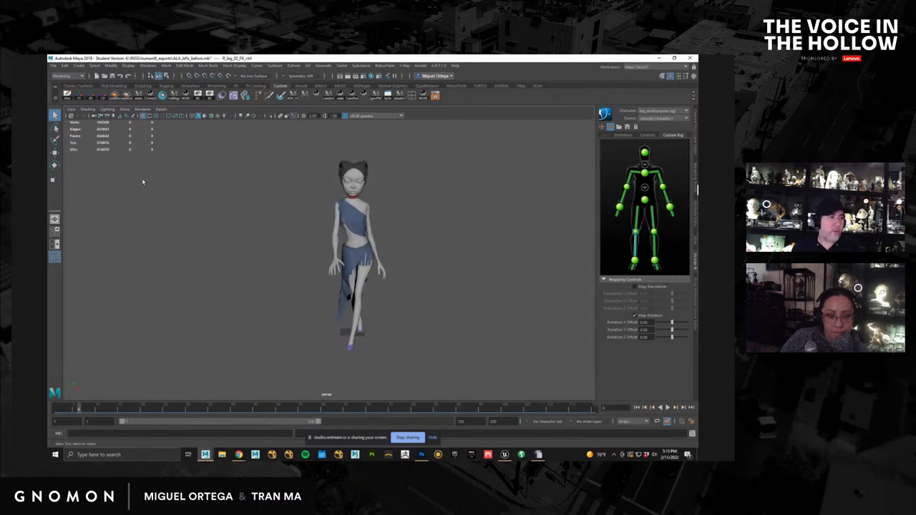
pyautogui.click(124, 109)
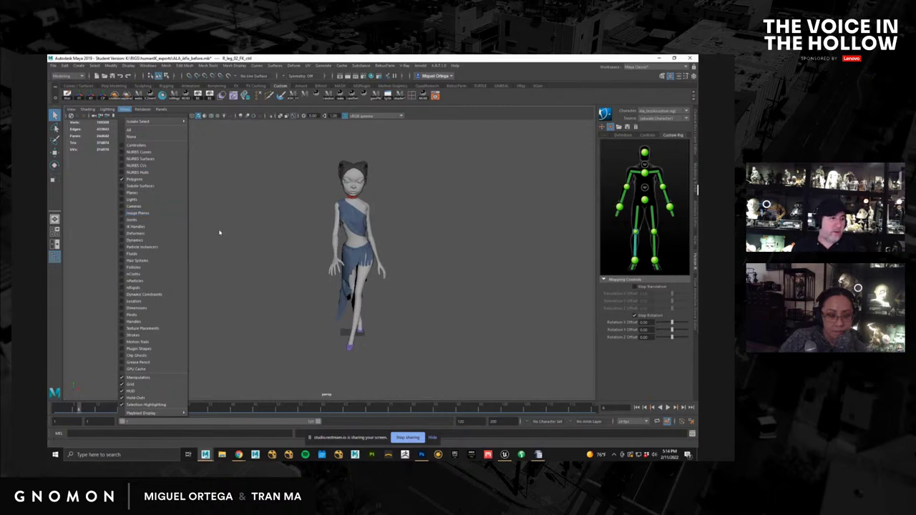
pyautogui.click(193, 233)
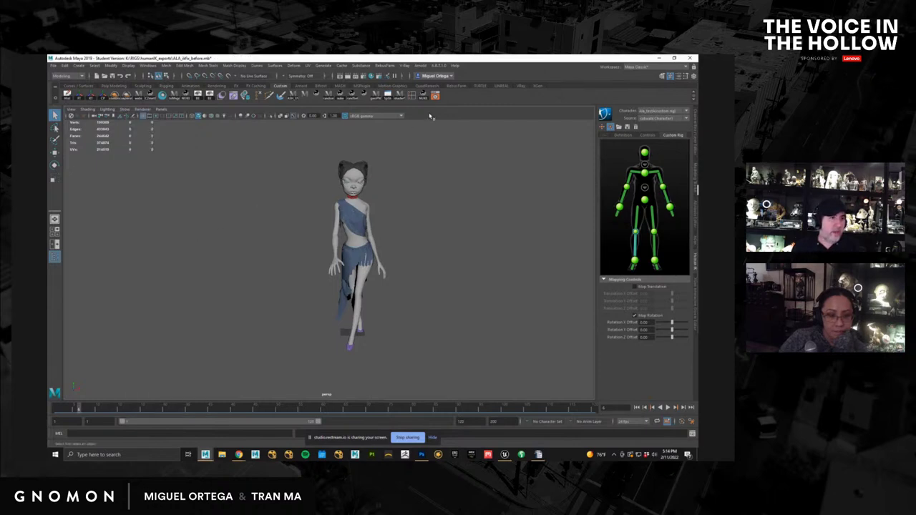
# Step: Open the Maya Live Link window from the Unreal tools and place it beside the character
pyautogui.click(500, 85)
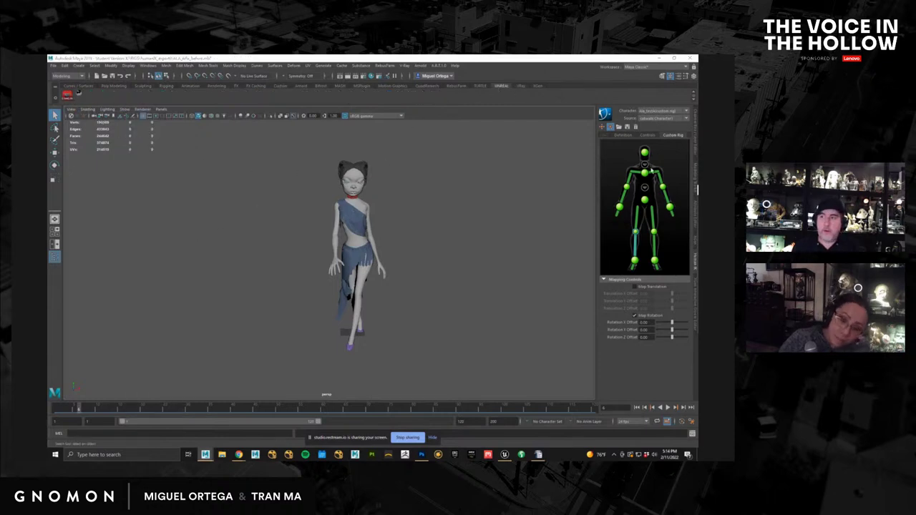
pyautogui.click(67, 94)
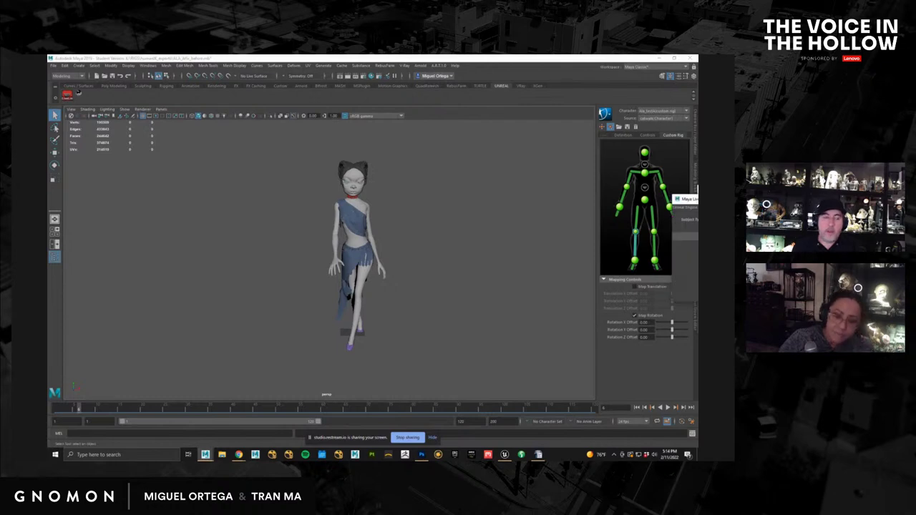
pyautogui.moveTo(342, 184); pyautogui.dragTo(171, 168)
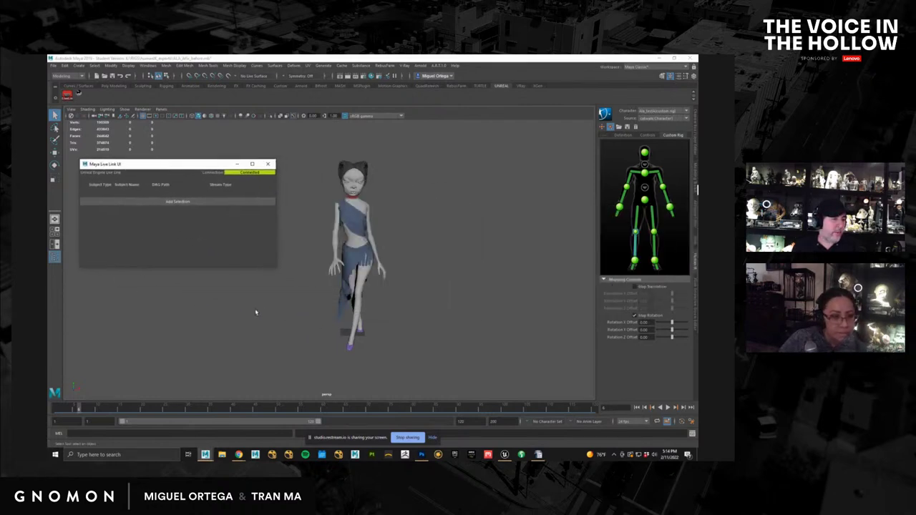
pyautogui.keyDown('alt'); pyautogui.moveTo(311, 311); pyautogui.dragTo(335, 311); pyautogui.keyUp('alt')
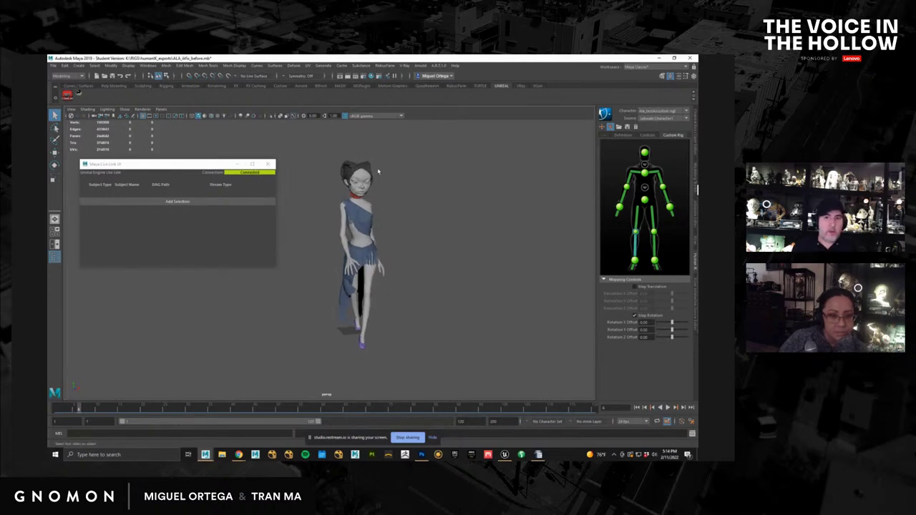
# Step: Add the root joint under rig_grp as a Live Link subject and move the Outliner and Live Link windows out of view
pyautogui.moveTo(697, 190); pyautogui.dragTo(488, 193)
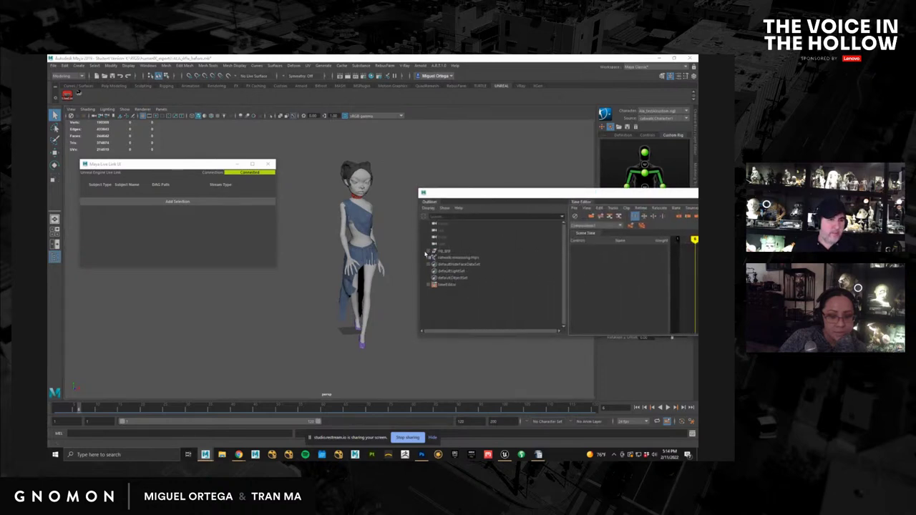
pyautogui.click(428, 252)
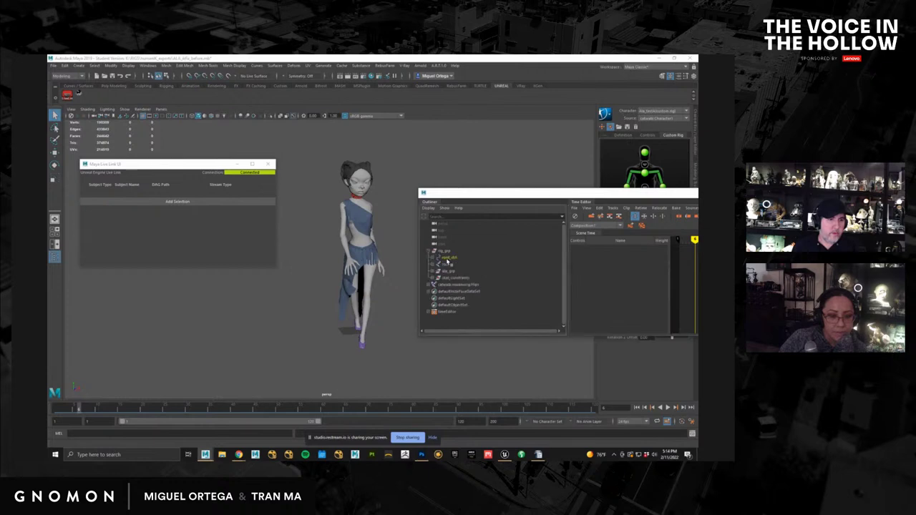
pyautogui.click(446, 265)
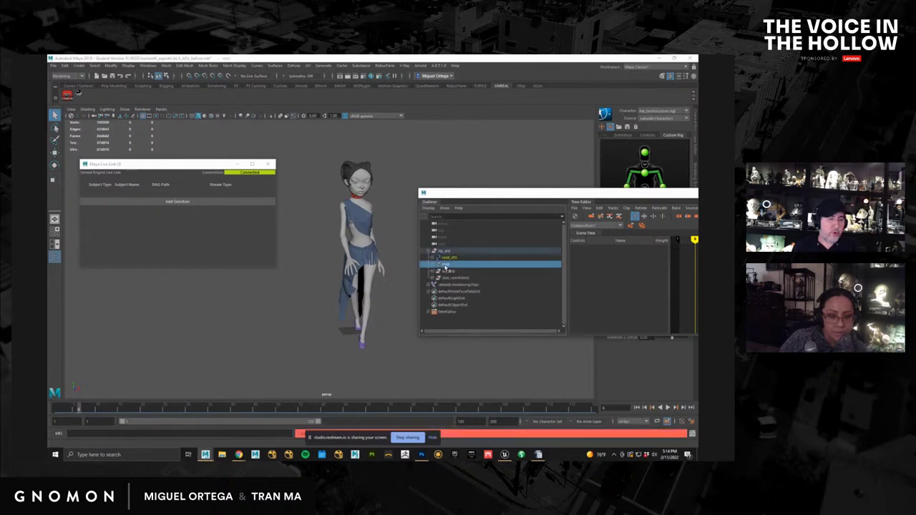
pyautogui.click(171, 201)
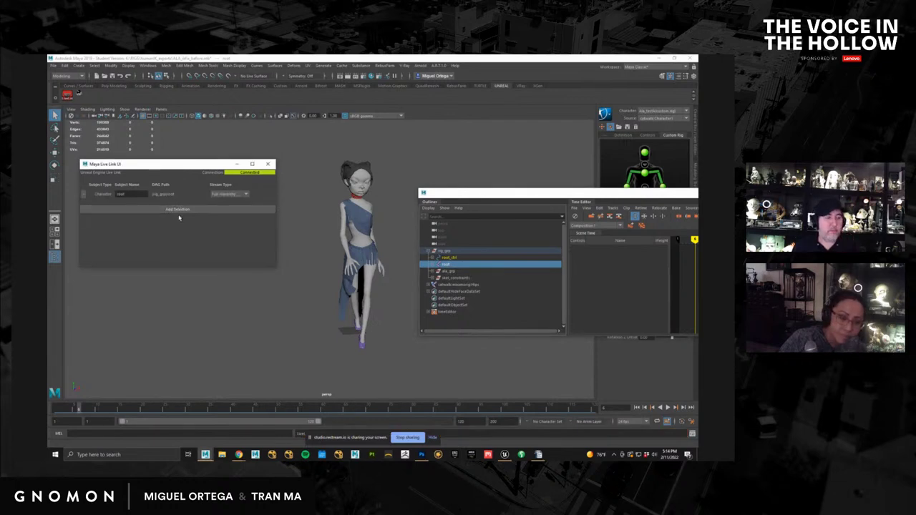
pyautogui.moveTo(479, 194); pyautogui.dragTo(697, 194)
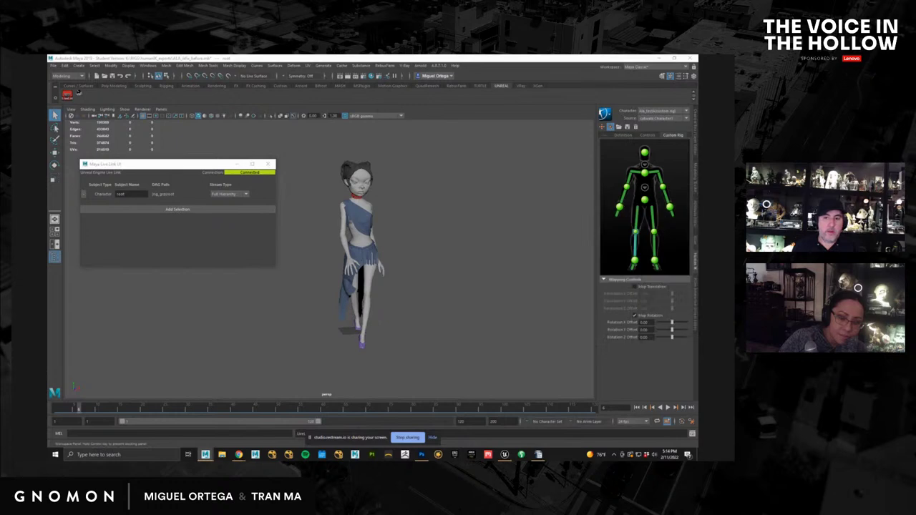
pyautogui.moveTo(189, 170); pyautogui.dragTo(697, 170)
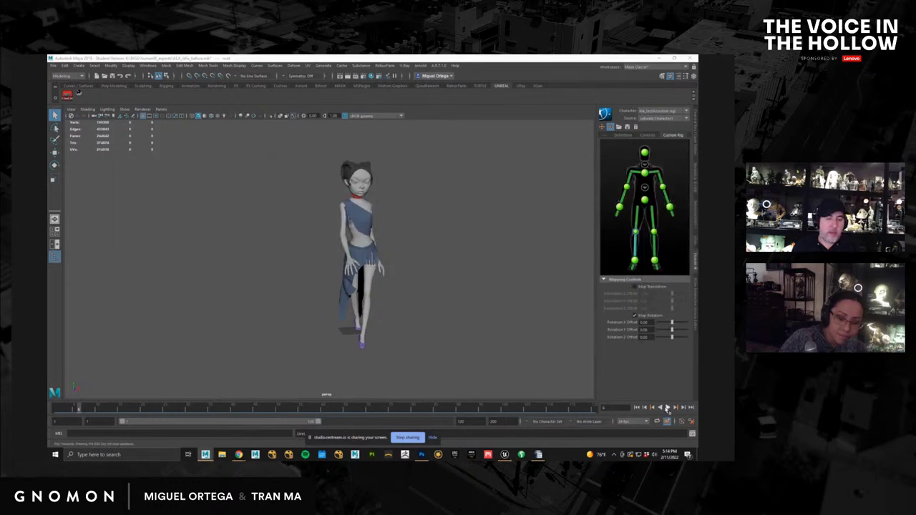
# Step: Return the Maya animation to its first frame, switch to Unreal Editor, and minimize the Sequencer to reveal the level
pyautogui.click(635, 408)
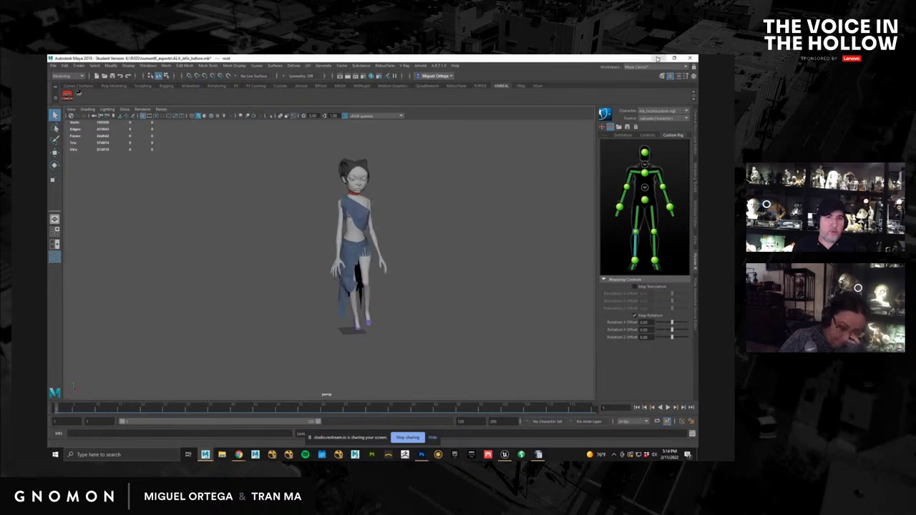
pyautogui.click(657, 57)
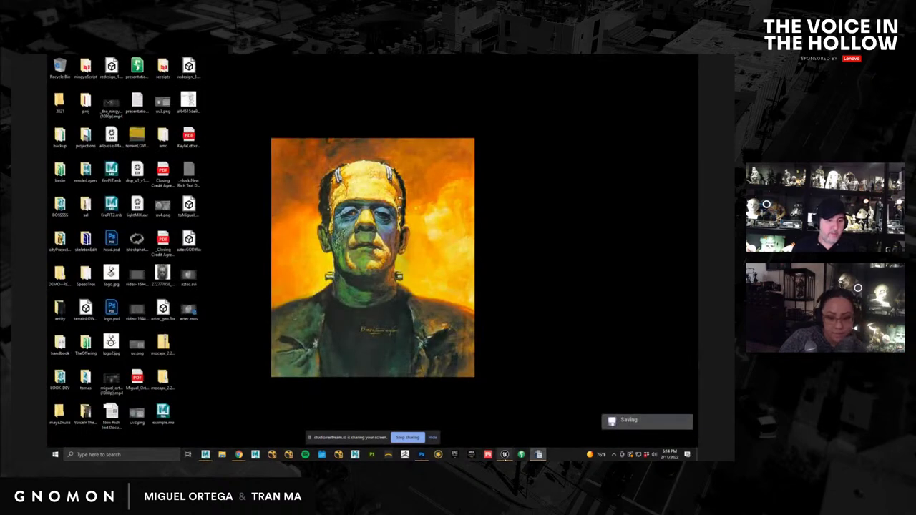
pyautogui.click(504, 454)
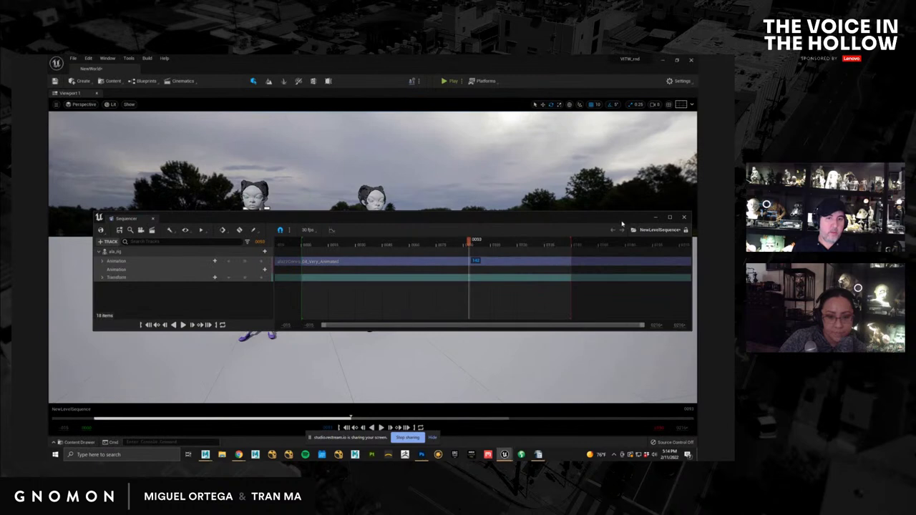
pyautogui.click(656, 217)
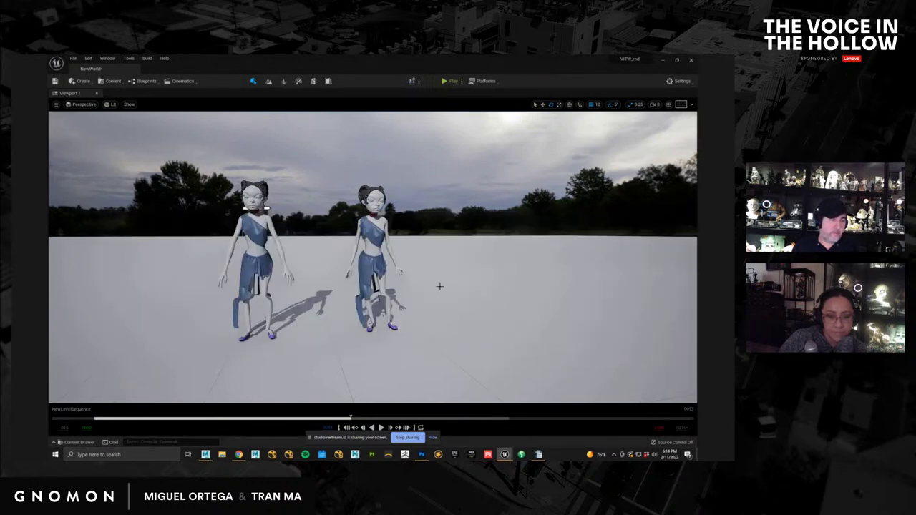
# Step: Delete both existing characters from the level, accepting the removal of the one referenced by the level sequence
pyautogui.click(374, 268)
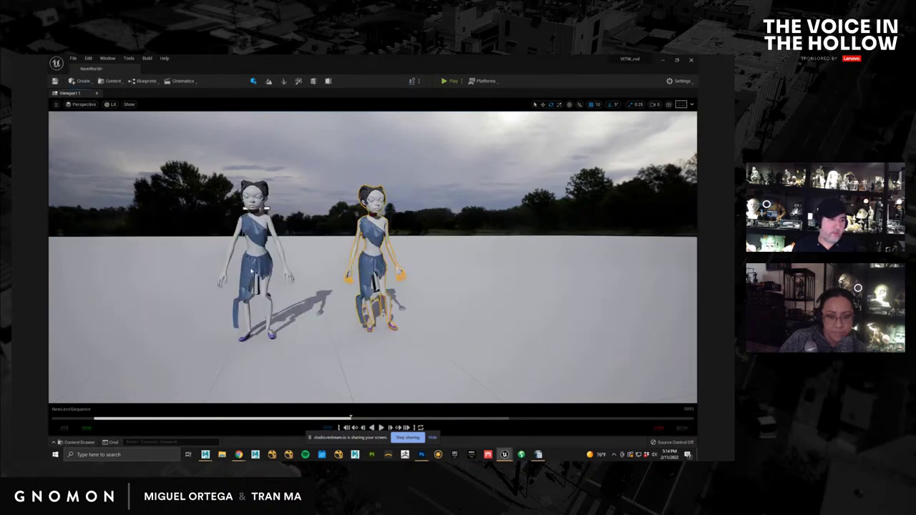
pyautogui.keyDown('shift'); pyautogui.click(251, 270); pyautogui.keyUp('shift')
pyautogui.press('Delete')
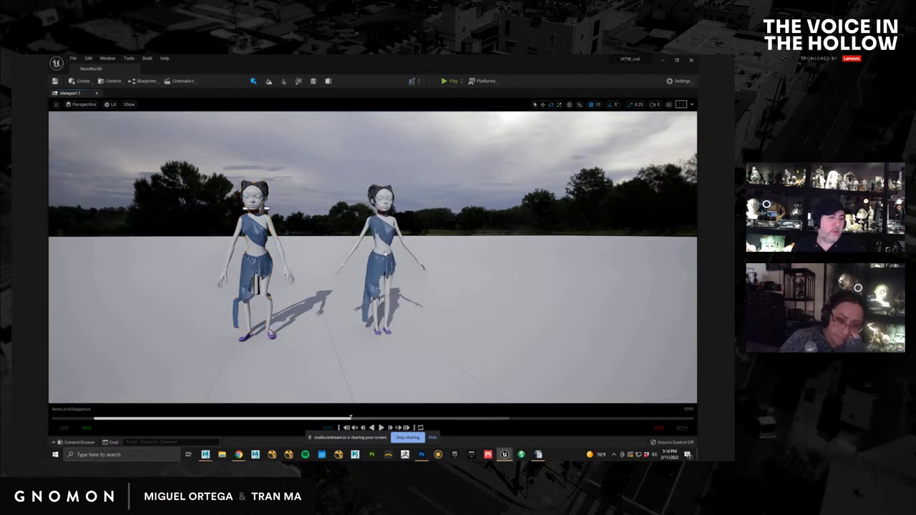
pyautogui.click(260, 275)
pyautogui.press('Delete')
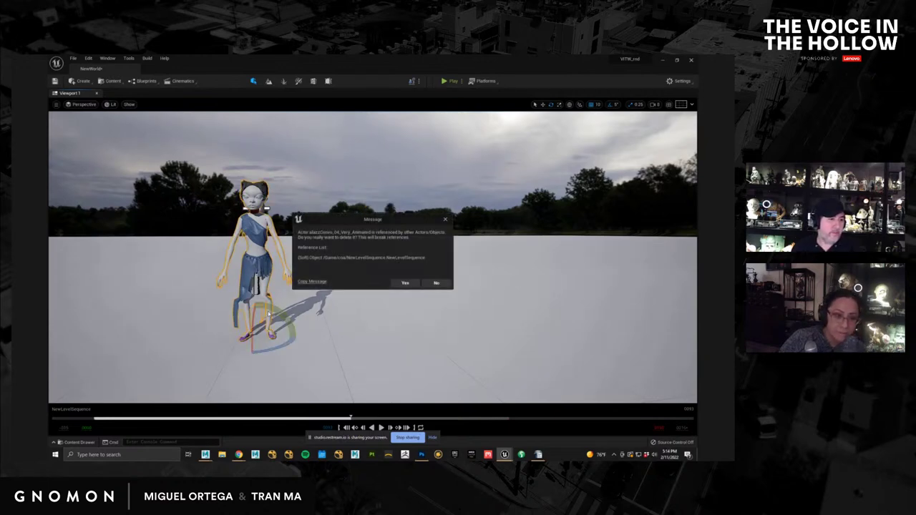
pyautogui.click(416, 283)
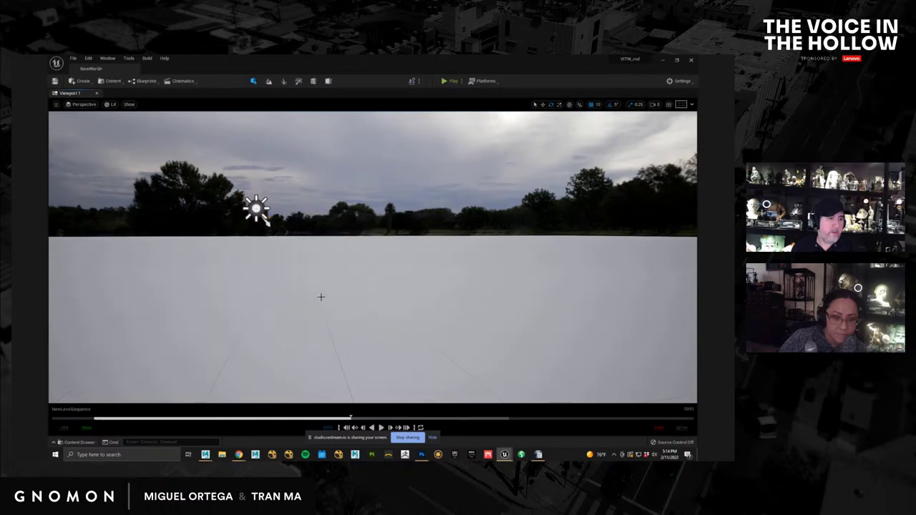
# Step: Place alaz_rig_Skeleton from the ala/DELETE content folder into the level on the empty floor
pyautogui.click(79, 442)
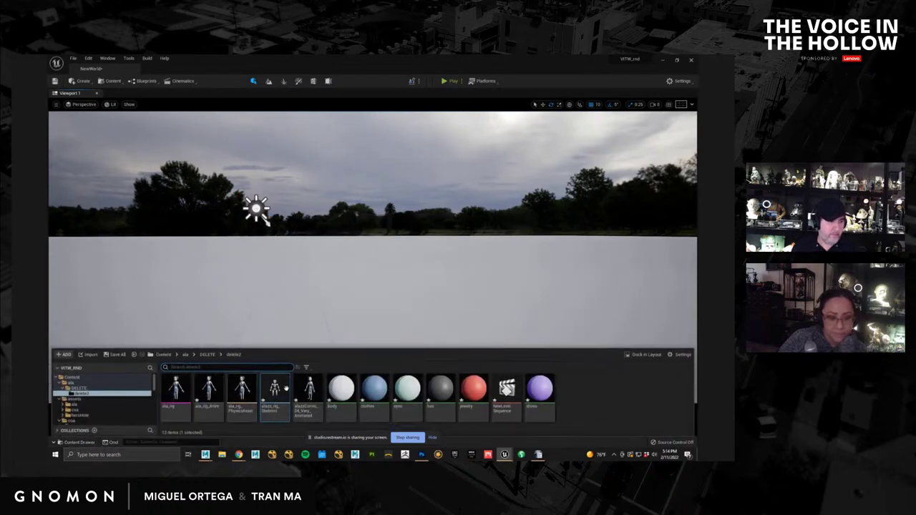
pyautogui.click(94, 389)
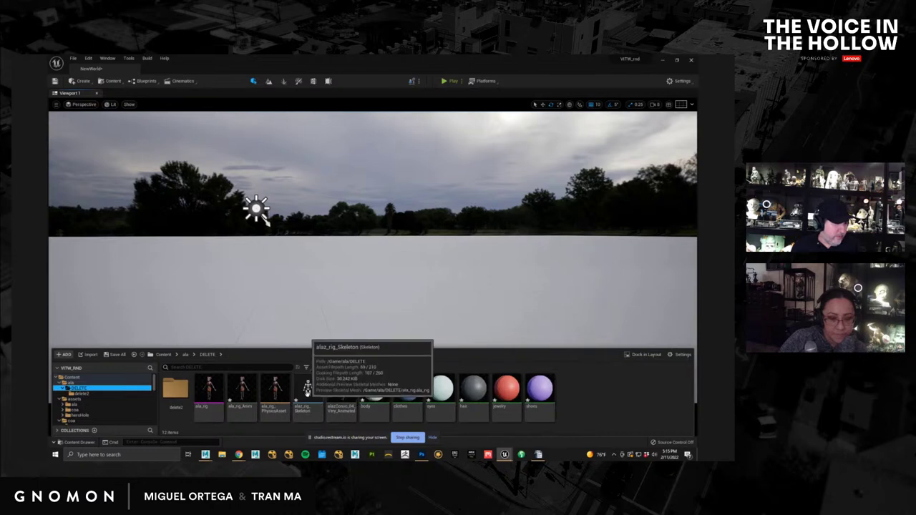
pyautogui.moveTo(309, 392); pyautogui.dragTo(376, 351)
pyautogui.keyDown('alt'); pyautogui.moveTo(458, 337); pyautogui.dragTo(428, 346); pyautogui.keyUp('alt')
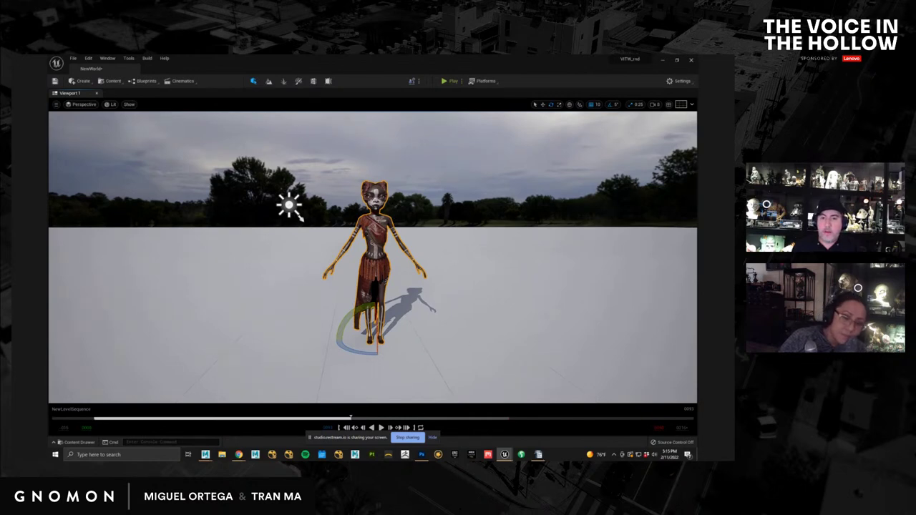
# Step: Start creating an Animation Blueprint in the DELETE content folder
pyautogui.click(80, 443)
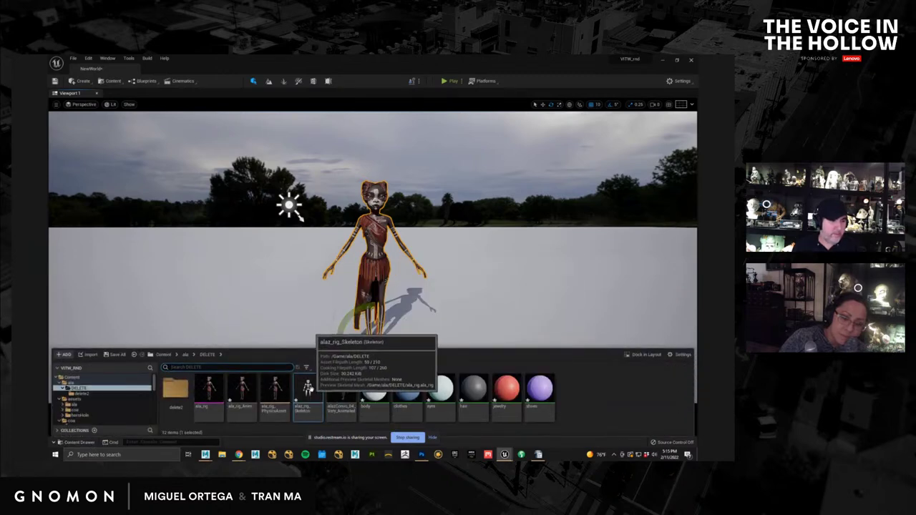
pyautogui.rightClick(592, 404)
pyautogui.moveTo(634, 269)
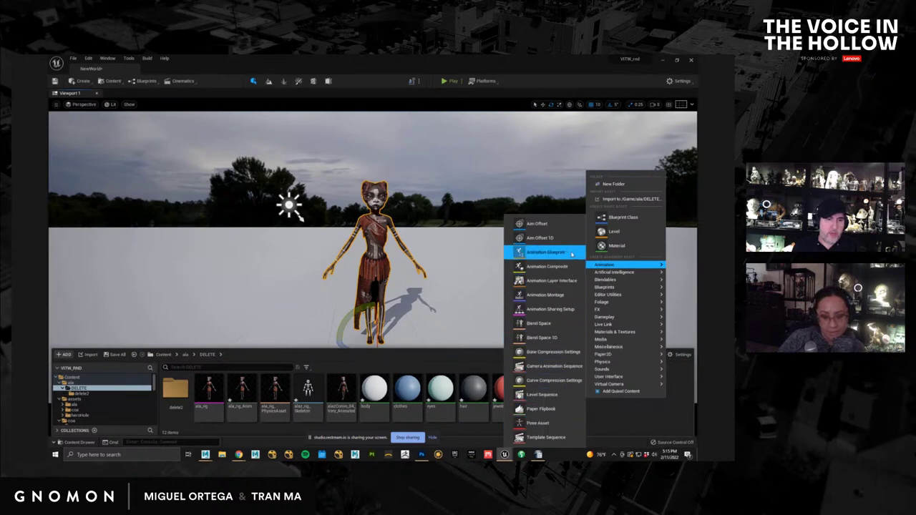
# Step: Create an Animation Blueprint targeting alaz_rig_Skeleton in the DELETE folder and name it Ala_bluprinttt
pyautogui.click(572, 254)
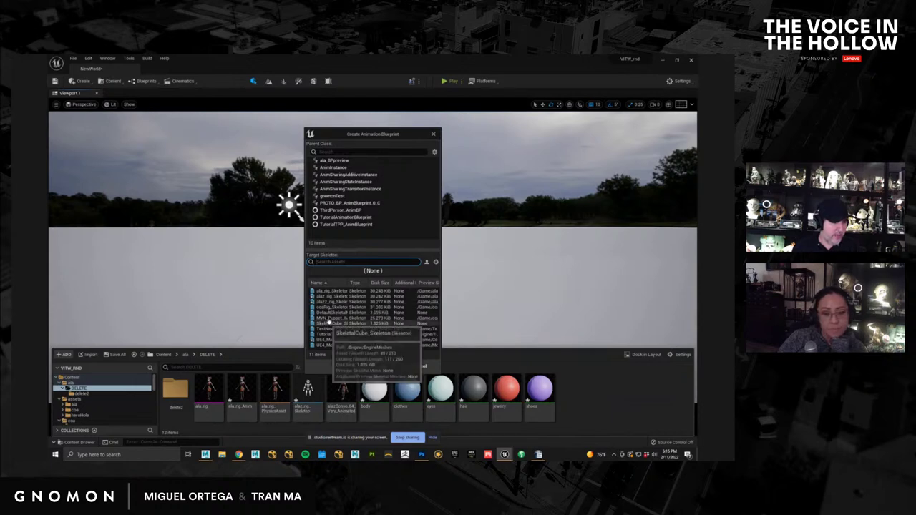
pyautogui.click(322, 296)
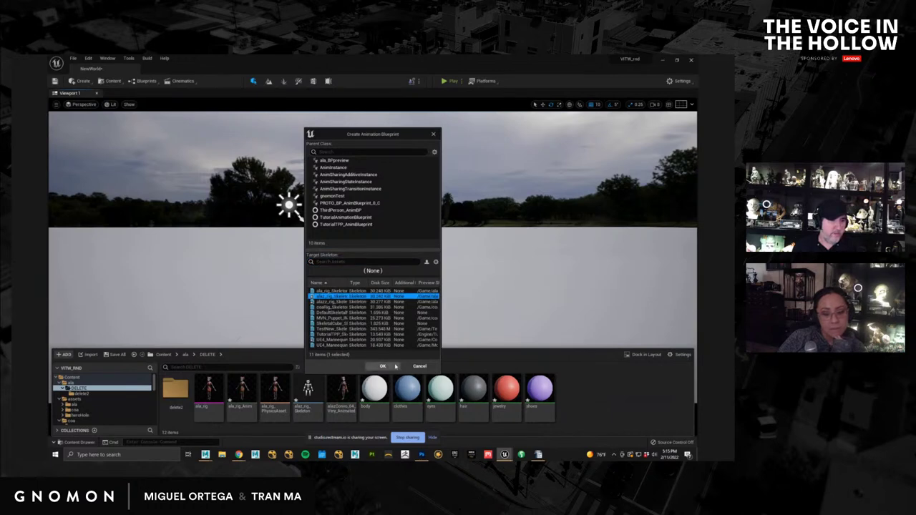
pyautogui.click(393, 366)
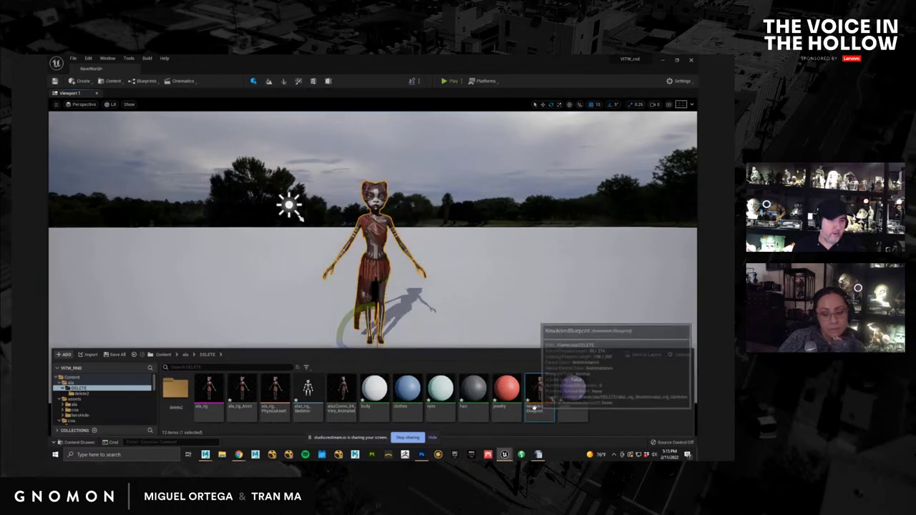
pyautogui.doubleClick(534, 409)
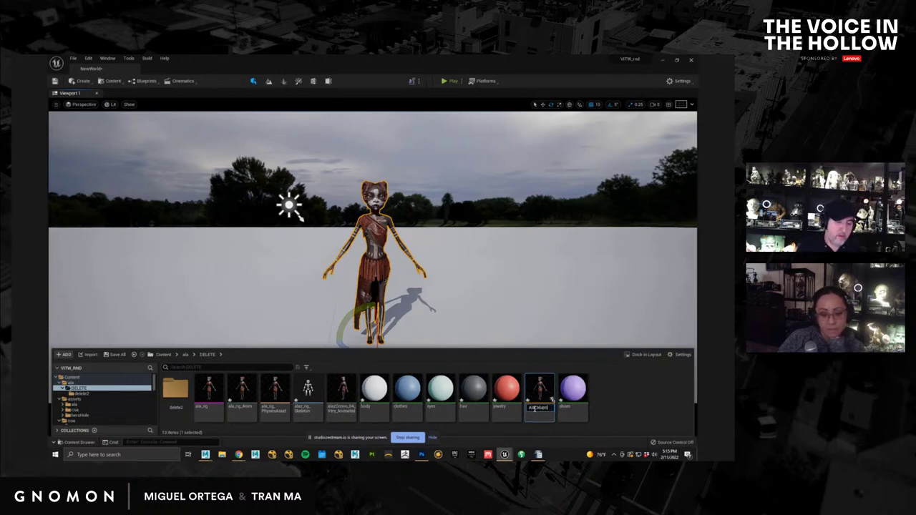
pyautogui.press('Return')
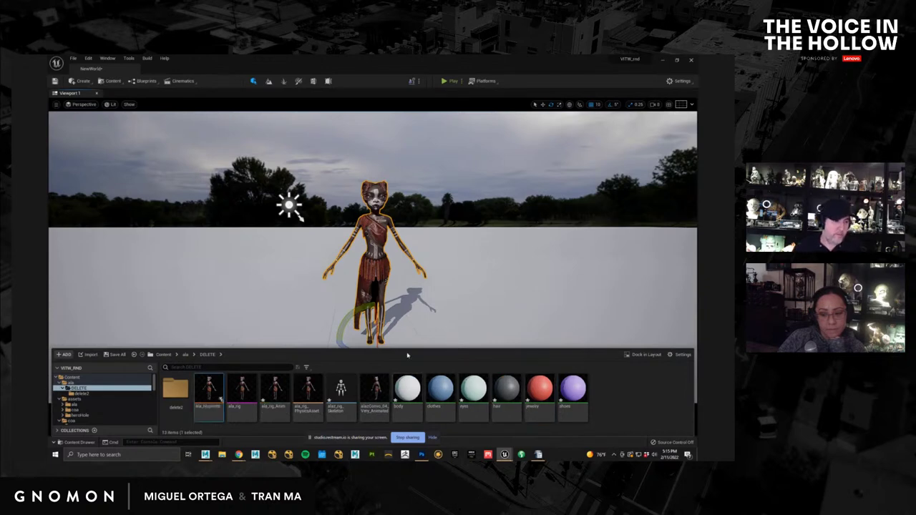
# Step: Place Ala_bluprinttt in the level beside the existing character and delete that older character
pyautogui.moveTo(209, 392); pyautogui.dragTo(440, 343)
pyautogui.click(371, 291)
pyautogui.press('Delete')
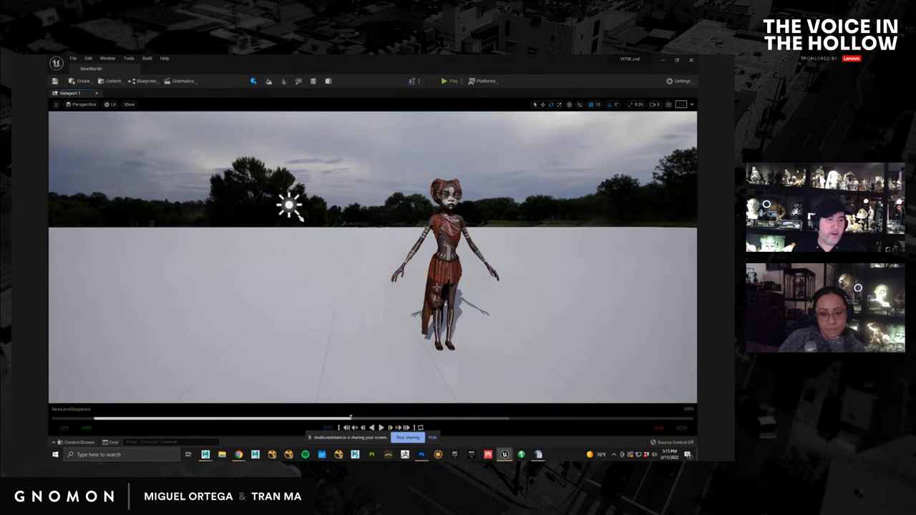
# Step: Move the newly placed Ala_bluprinttt character along its red axis to where the deleted character stood
pyautogui.click(437, 286)
pyautogui.press('w')
pyautogui.moveTo(470, 345); pyautogui.dragTo(389, 346)
# Step: Open Ala_bluprinttt and add a Live Link Pose node connected to the Output Pose result in its AnimGraph
pyautogui.click(79, 442)
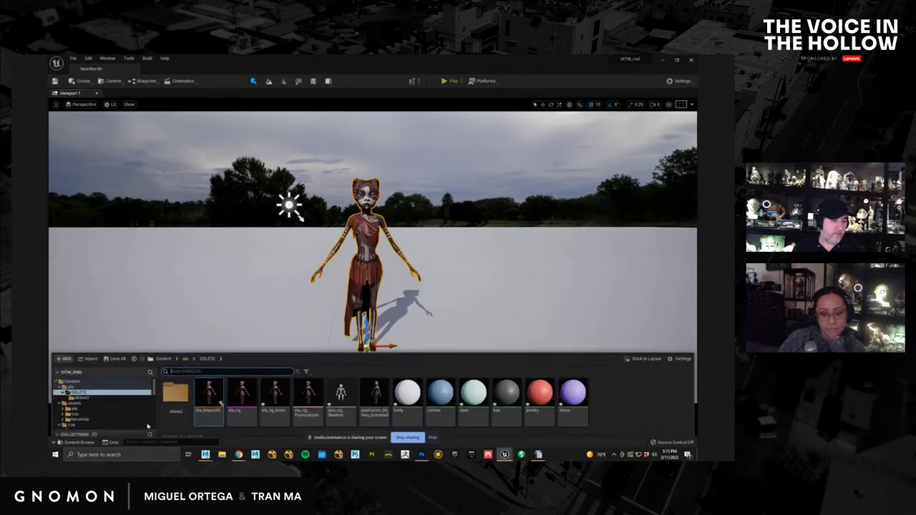
pyautogui.doubleClick(214, 390)
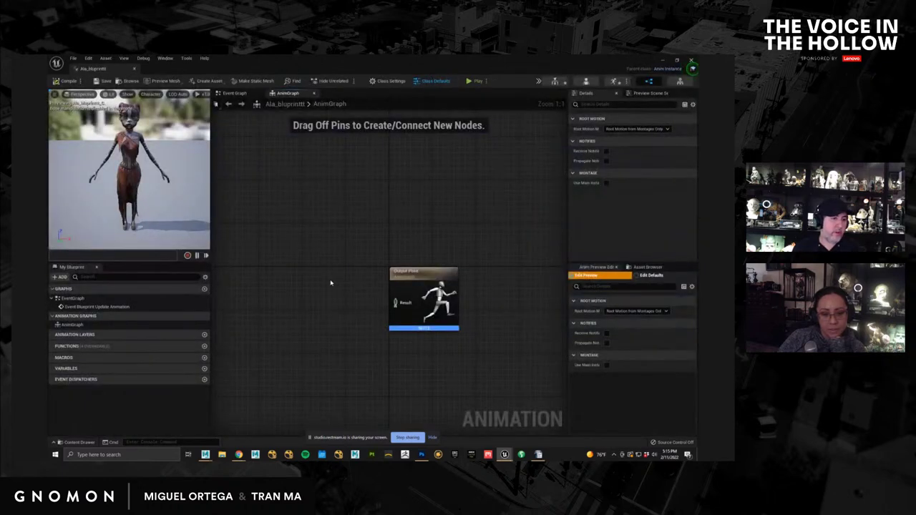
pyautogui.rightClick(319, 227)
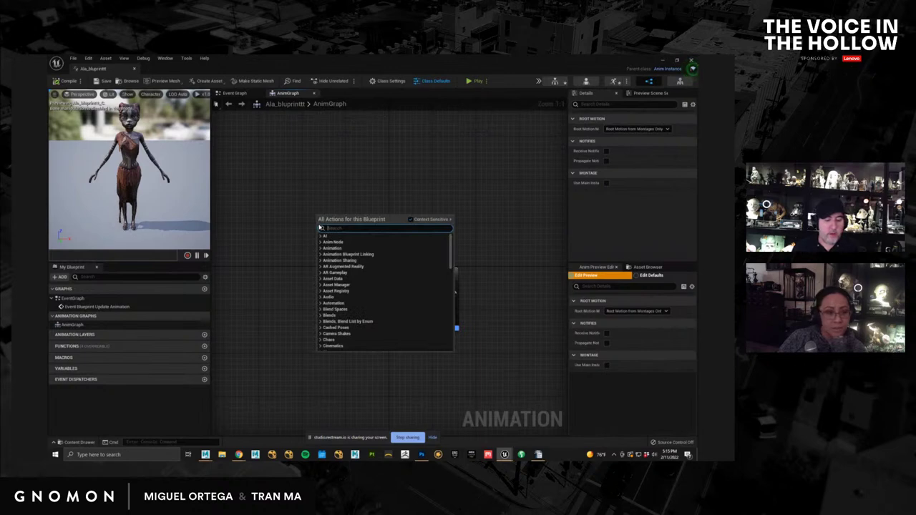
pyautogui.write('live')
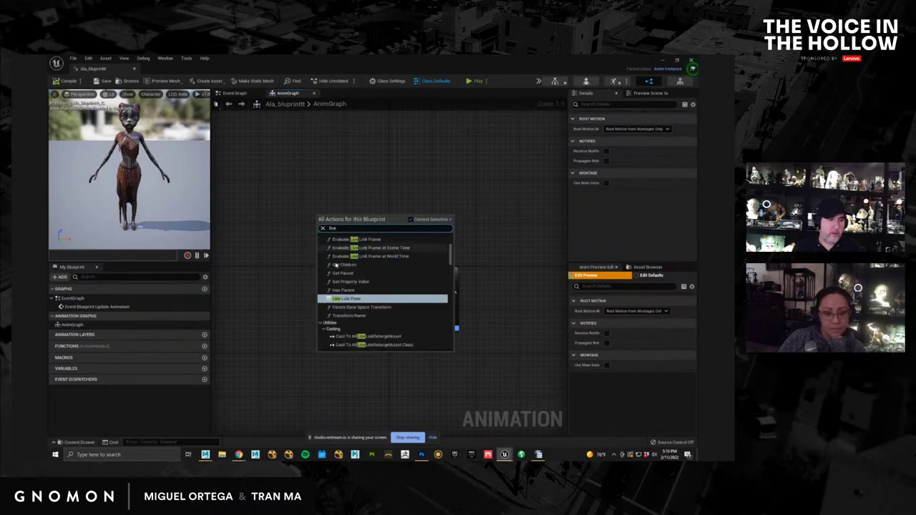
pyautogui.click(346, 299)
pyautogui.moveTo(326, 210); pyautogui.dragTo(276, 263)
pyautogui.moveTo(334, 282); pyautogui.dragTo(399, 302)
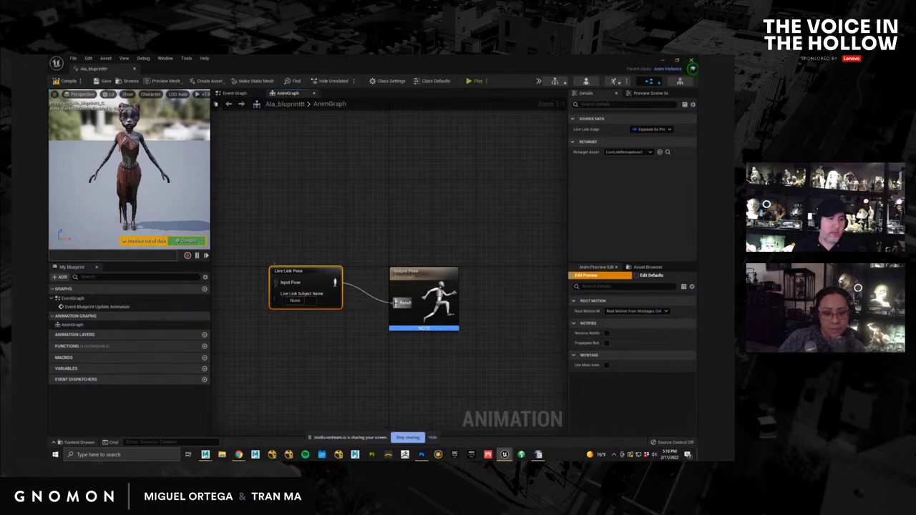
pyautogui.moveTo(431, 275); pyautogui.dragTo(447, 275)
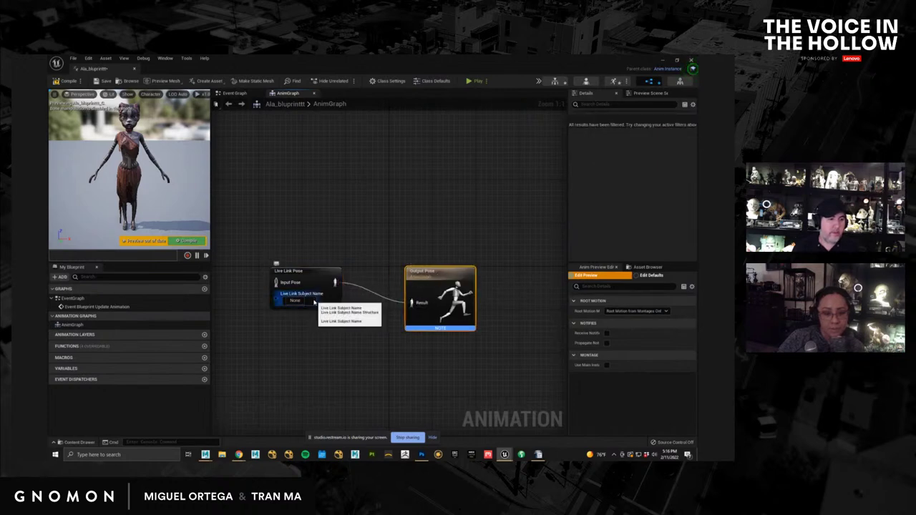
# Step: Set the Live Link Pose node's subject name to root and place the node closer to Output Pose
pyautogui.click(295, 300)
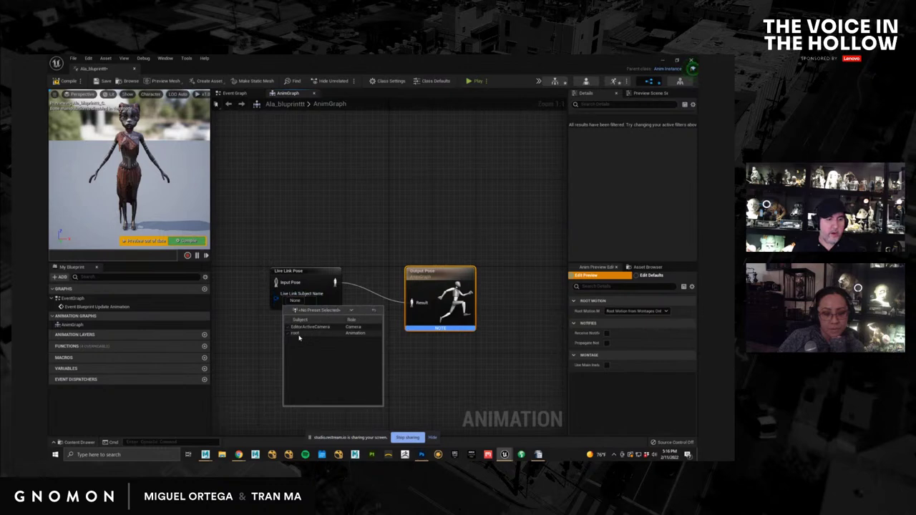
pyautogui.click(252, 330)
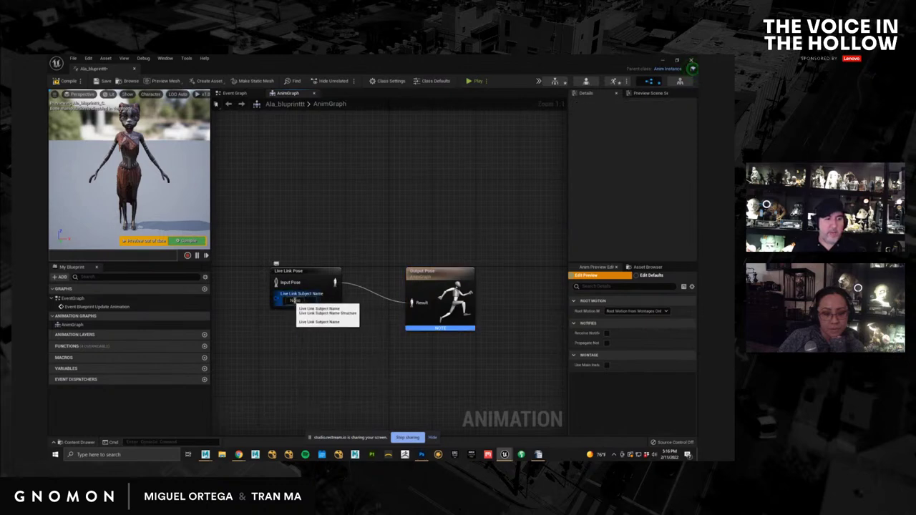
pyautogui.click(308, 301)
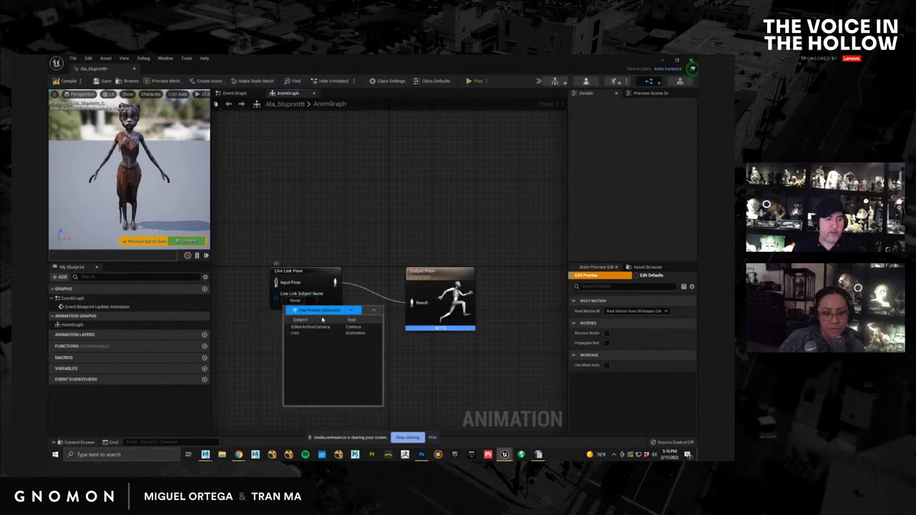
pyautogui.click(309, 336)
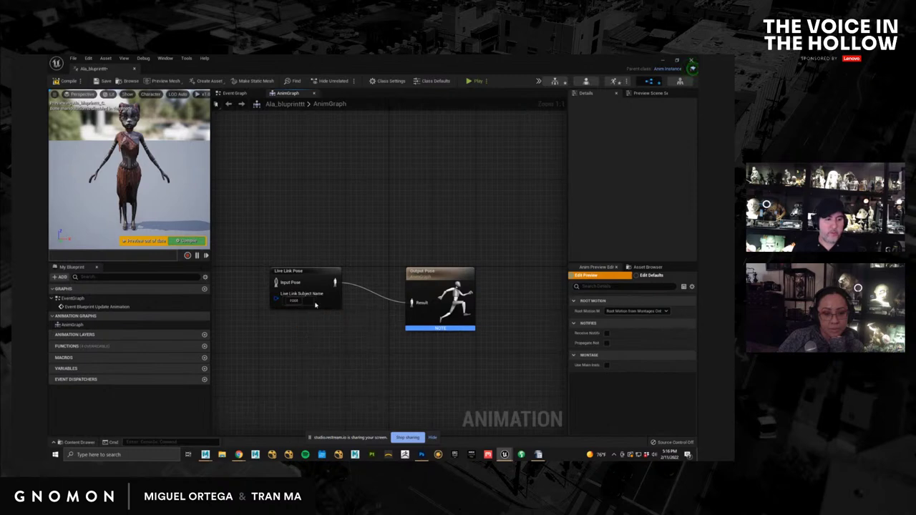
pyautogui.moveTo(311, 275); pyautogui.dragTo(350, 298)
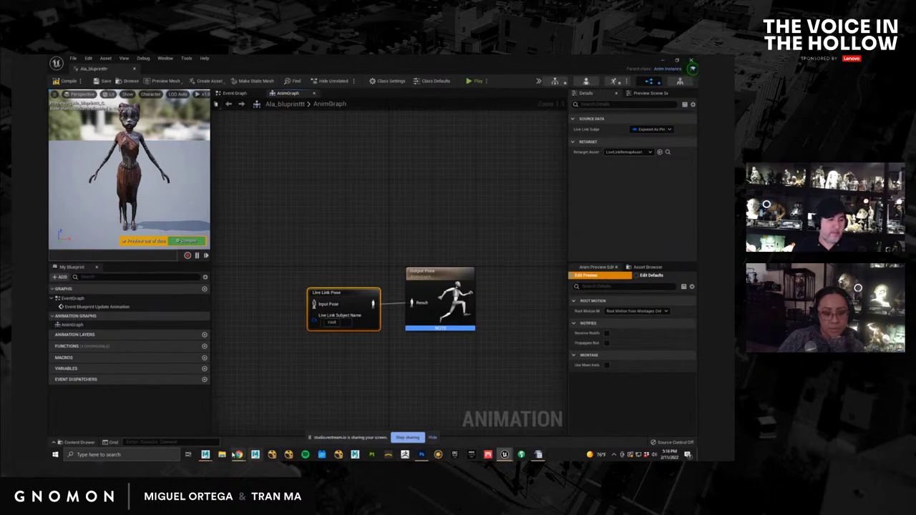
# Step: Switch to Maya, play the character animation and set the animation end frame to 30
pyautogui.hotkey('alt', 'Tab')
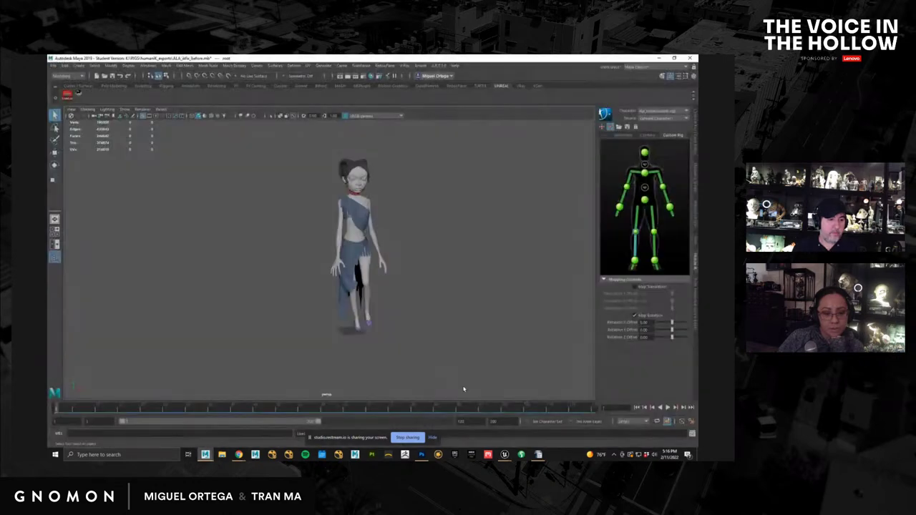
pyautogui.click(662, 407)
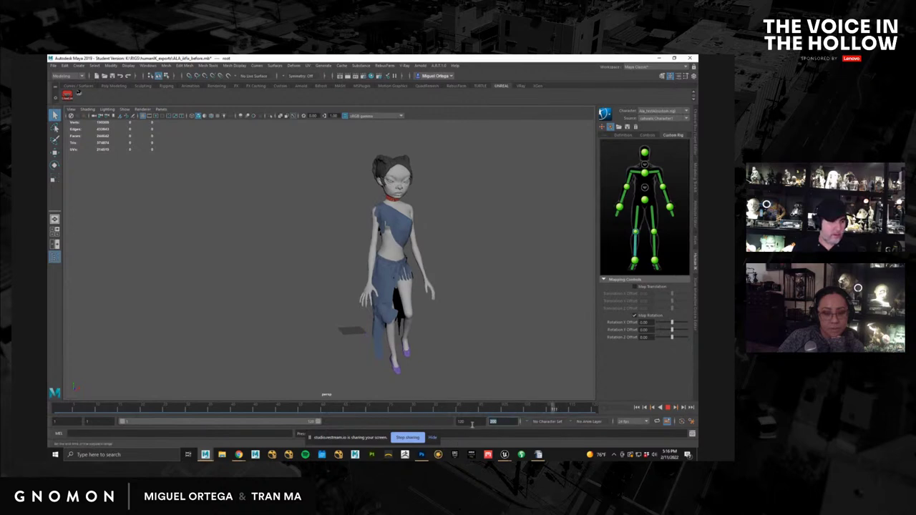
pyautogui.write('50')
pyautogui.press('Return')
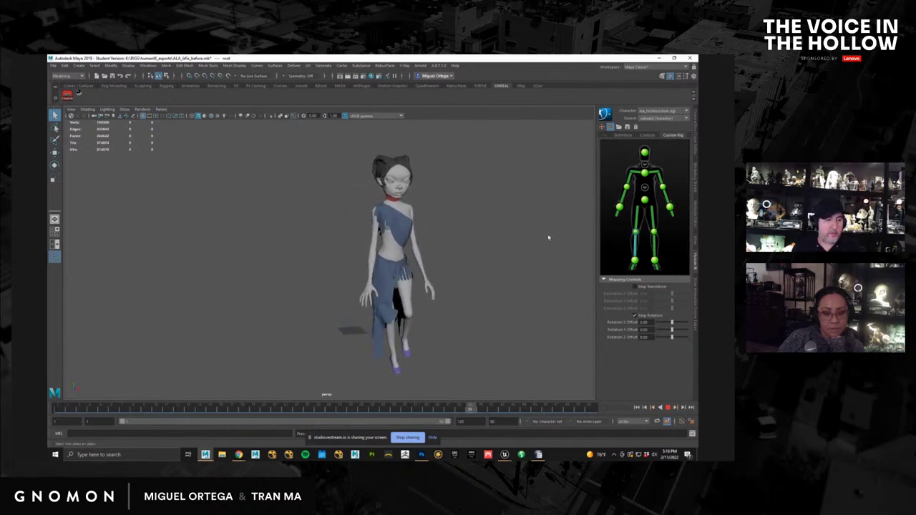
pyautogui.moveTo(495, 421); pyautogui.dragTo(472, 419)
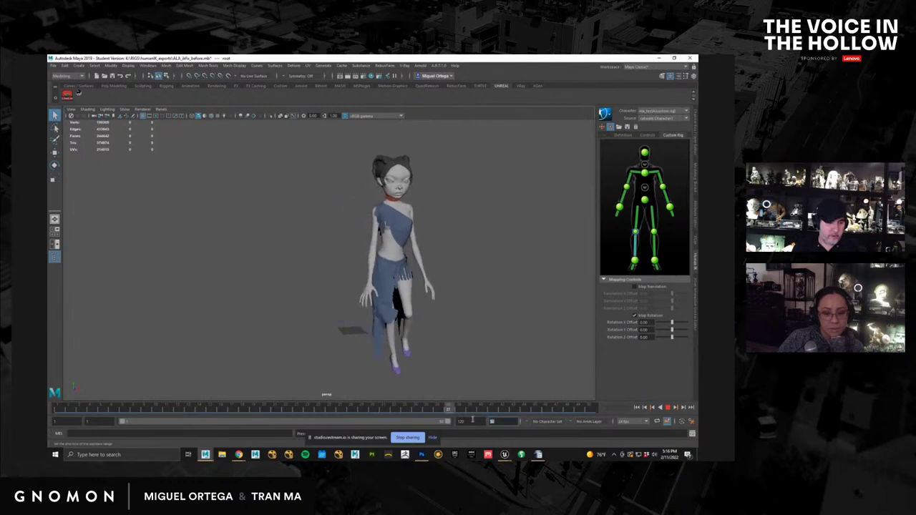
pyautogui.write('30')
pyautogui.press('Return')
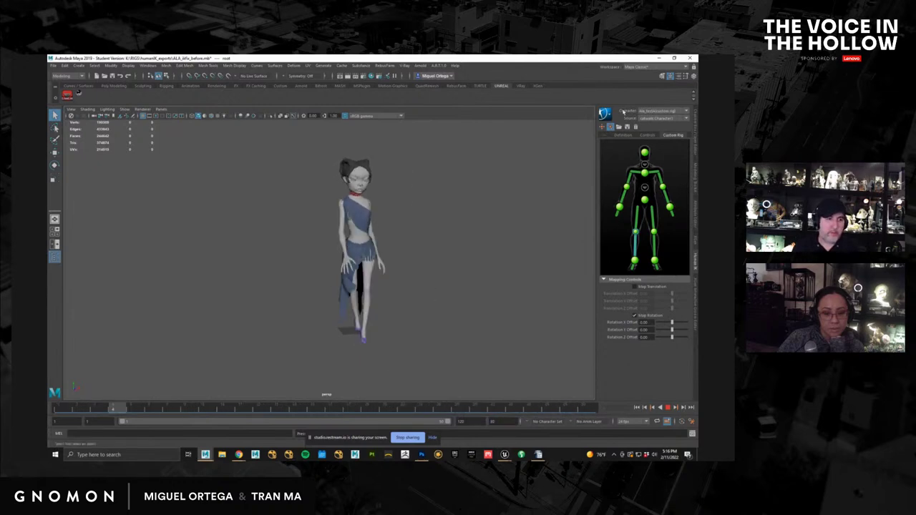
# Step: Return to Unreal Engine, select root again as the Live Link subject, compile the animation blueprint and close its editor
pyautogui.click(658, 58)
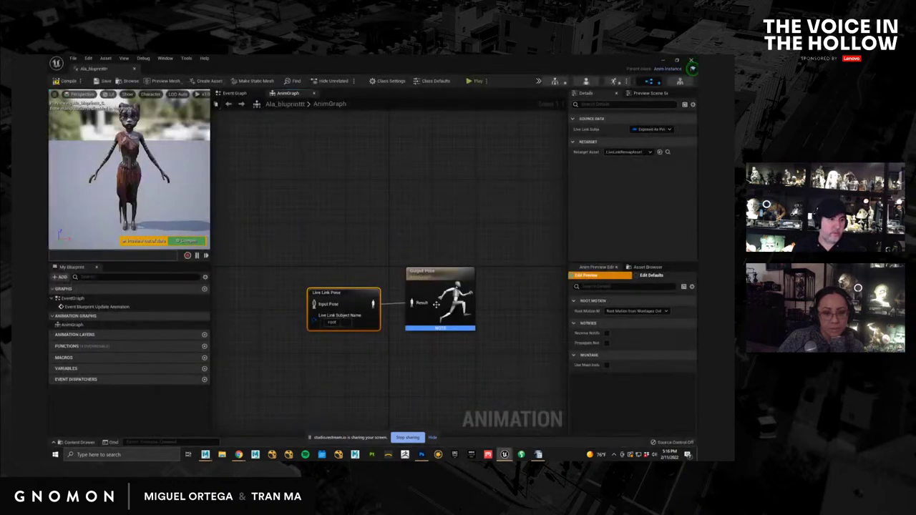
pyautogui.click(347, 322)
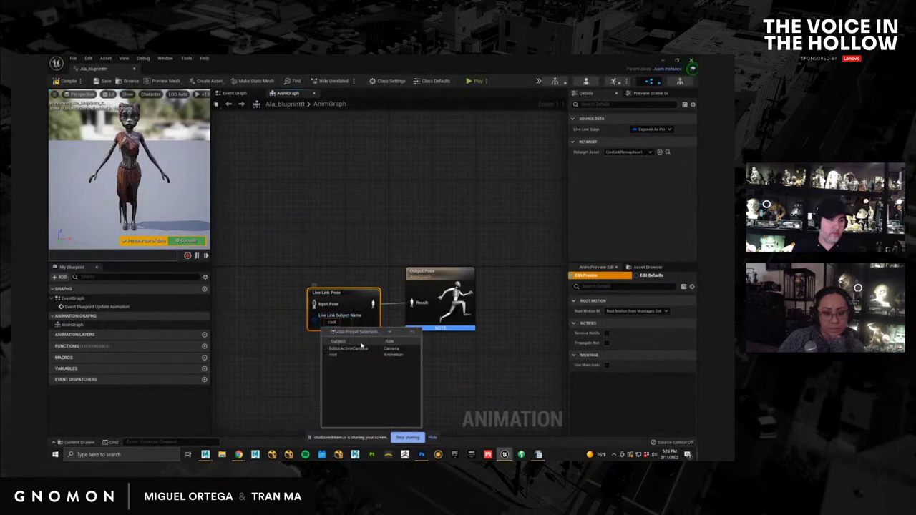
pyautogui.click(357, 355)
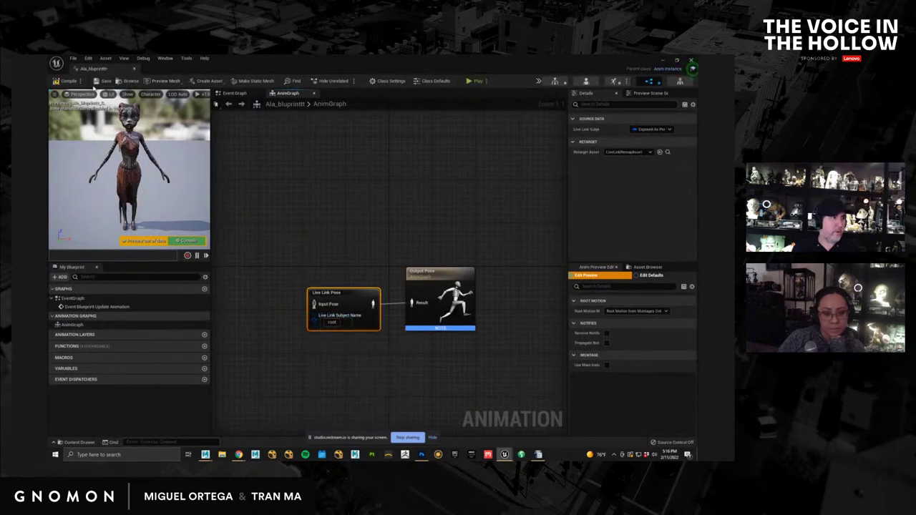
pyautogui.click(71, 83)
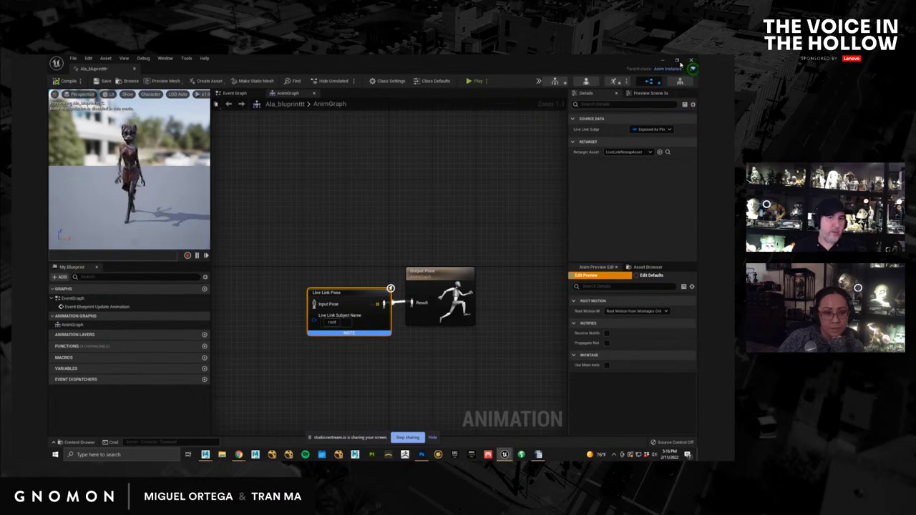
pyautogui.click(691, 62)
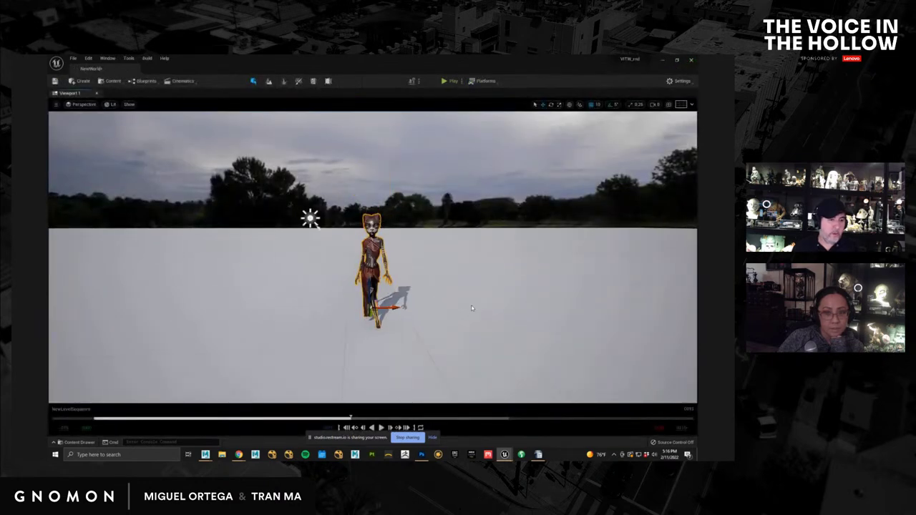
# Step: Open the details of the Ala_bluprinttt character in the level and add a Live Link Controller component to it
pyautogui.scroll(-5, 475, 309)
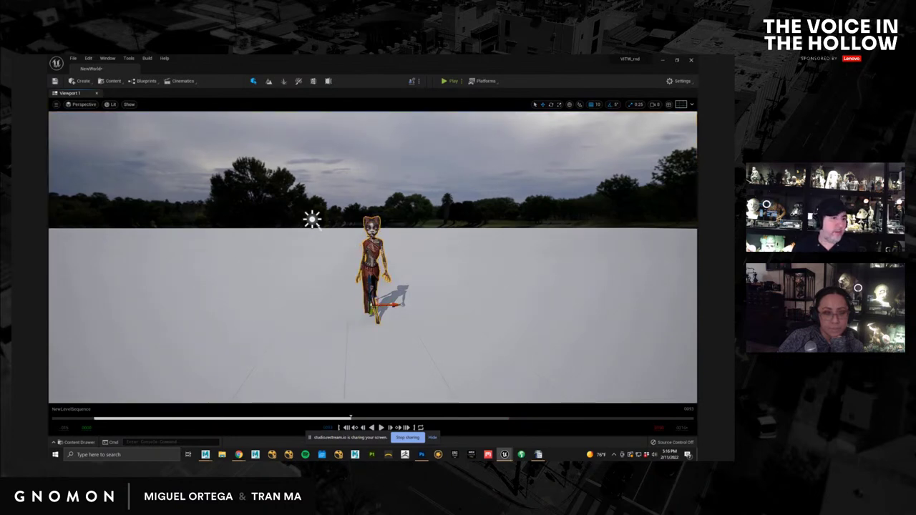
pyautogui.click(107, 58)
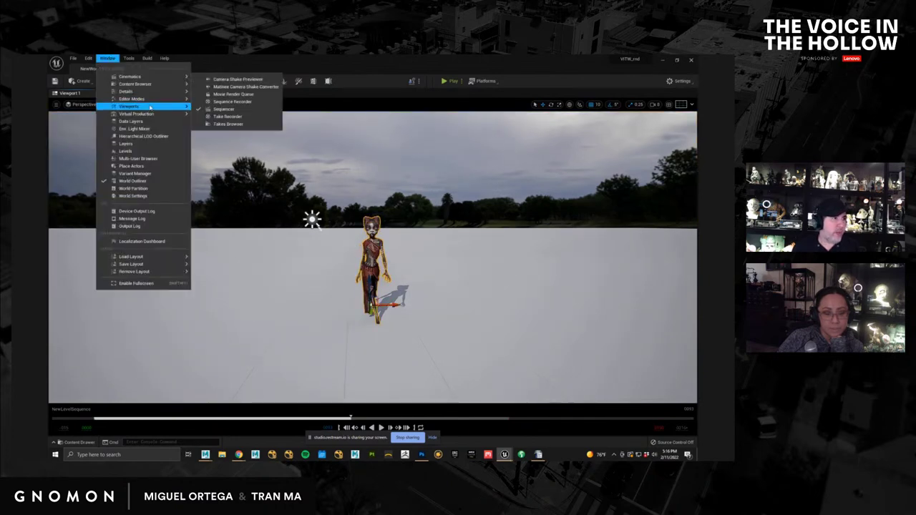
pyautogui.moveTo(154, 94)
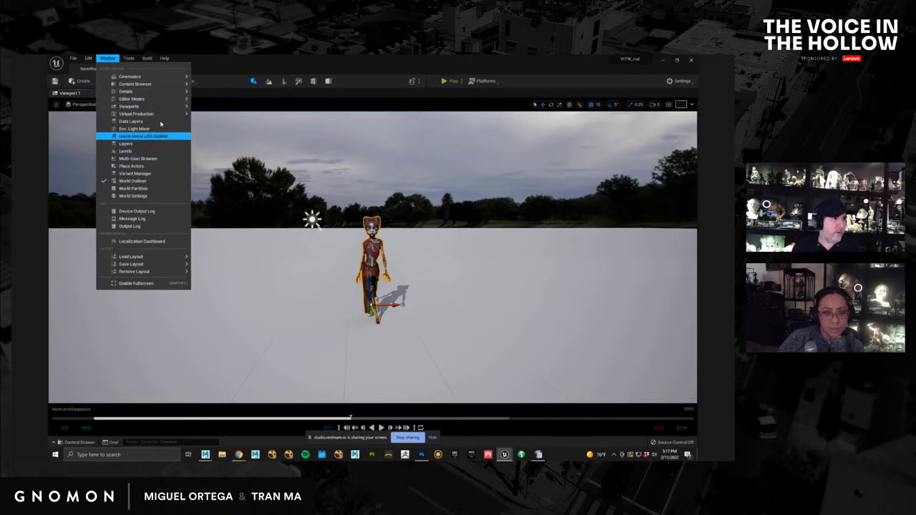
pyautogui.click(218, 94)
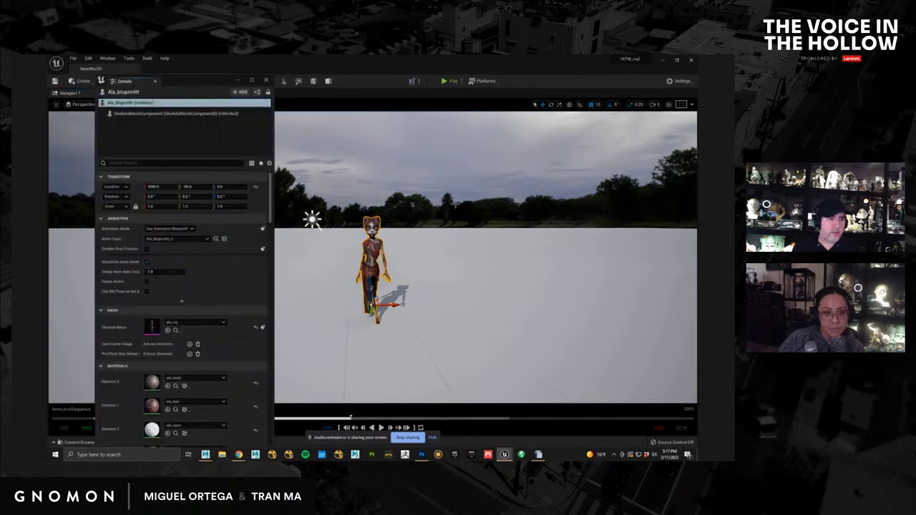
pyautogui.moveTo(202, 85); pyautogui.dragTo(529, 100)
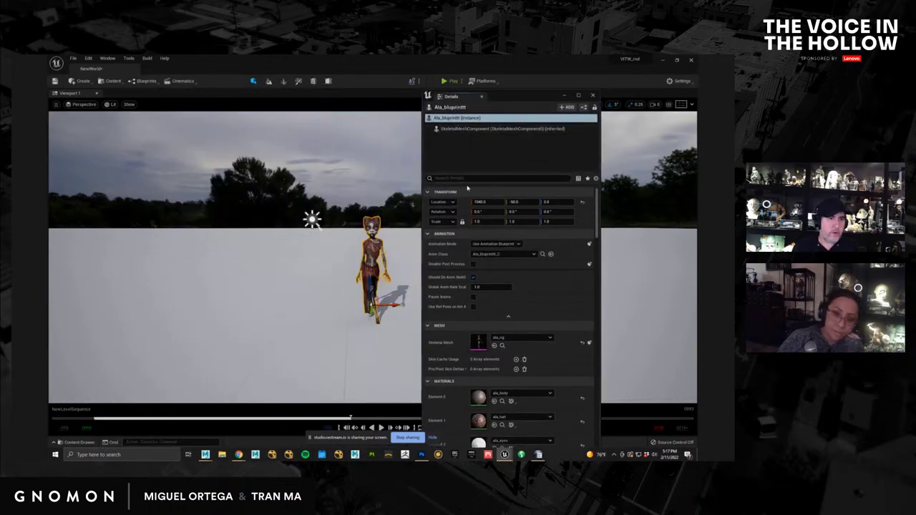
pyautogui.click(566, 107)
pyautogui.write('li')
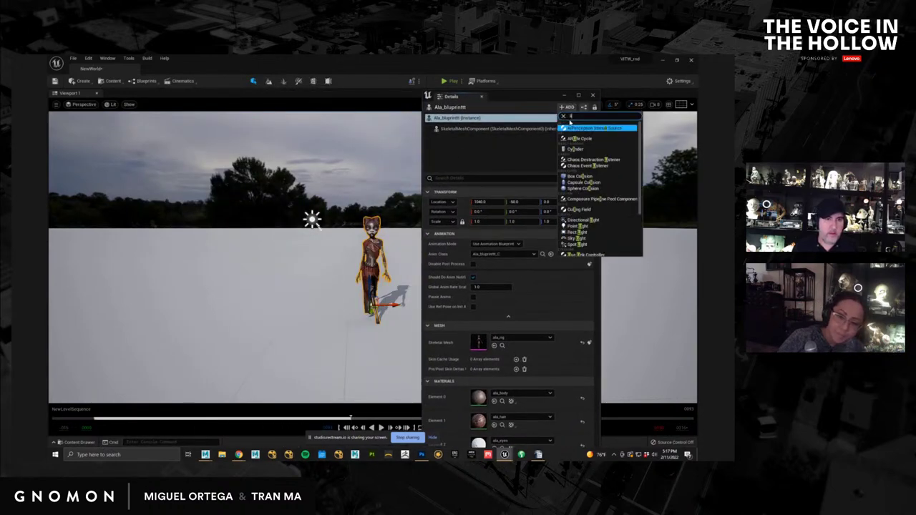
pyautogui.write('ve')
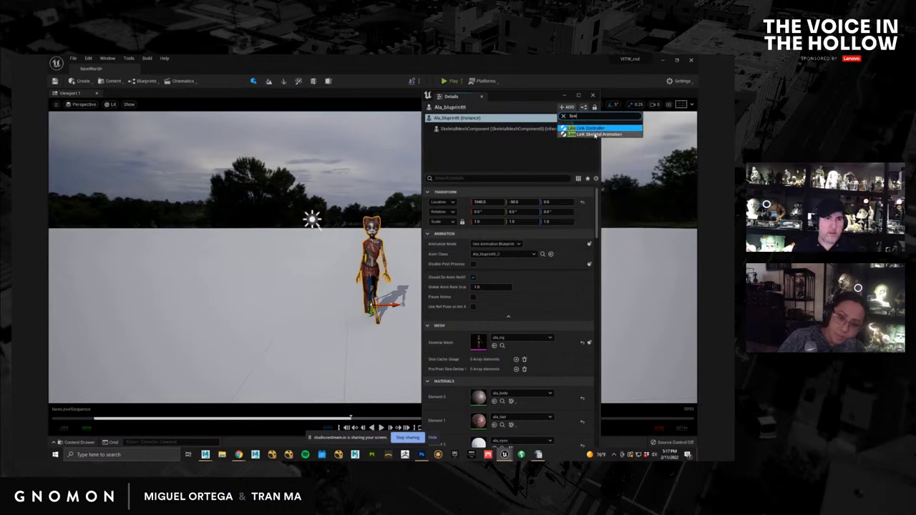
pyautogui.click(592, 129)
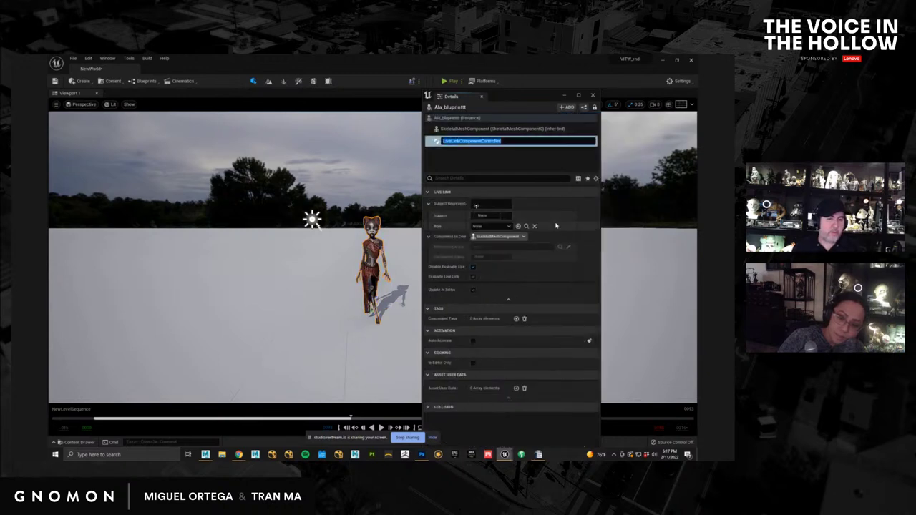
# Step: Set both the subject representation and the subject of the character's new Live Link Controller component to root
pyautogui.press('Return')
pyautogui.click(491, 206)
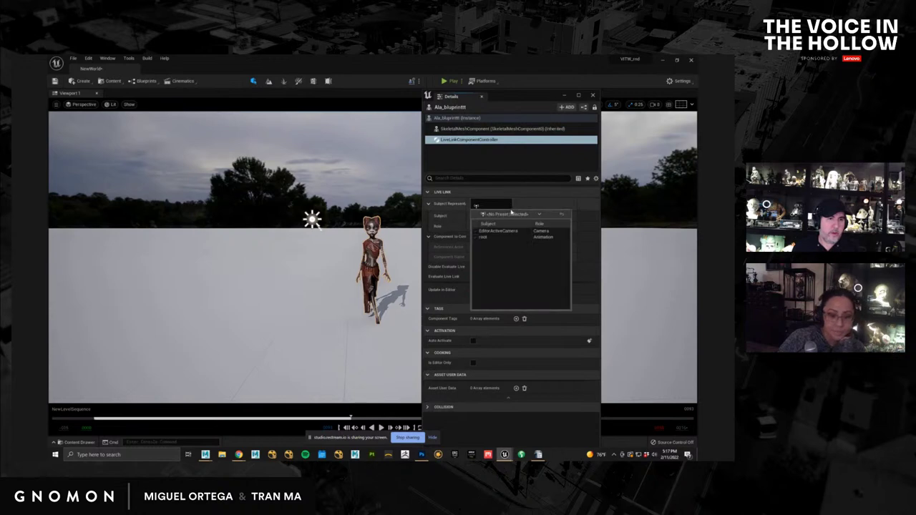
pyautogui.click(491, 238)
pyautogui.click(509, 216)
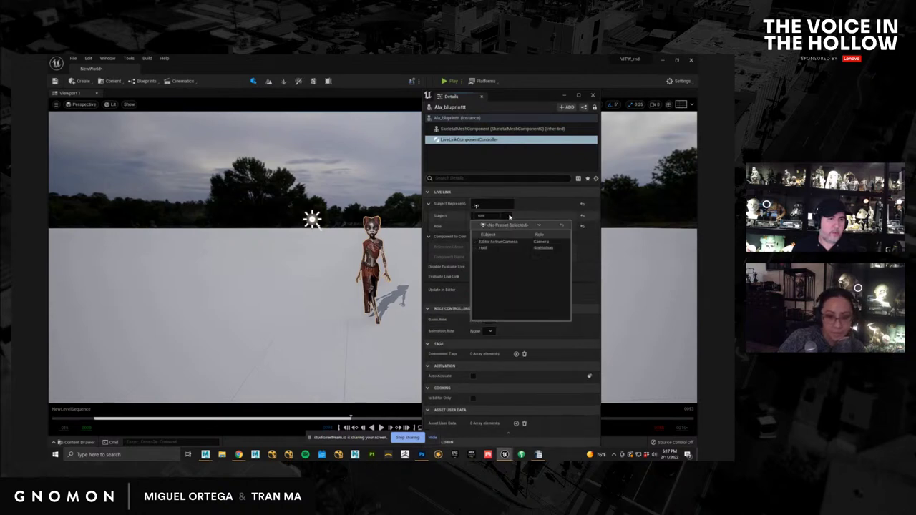
pyautogui.click(487, 248)
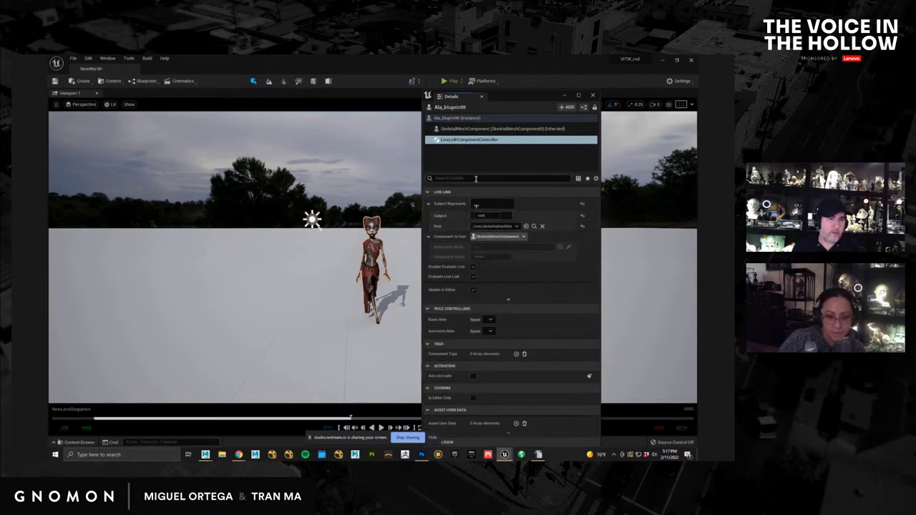
# Step: Filter the component's details for upd to find the Update in Editor option, and close the Details window
pyautogui.click(475, 178)
pyautogui.write('upd')
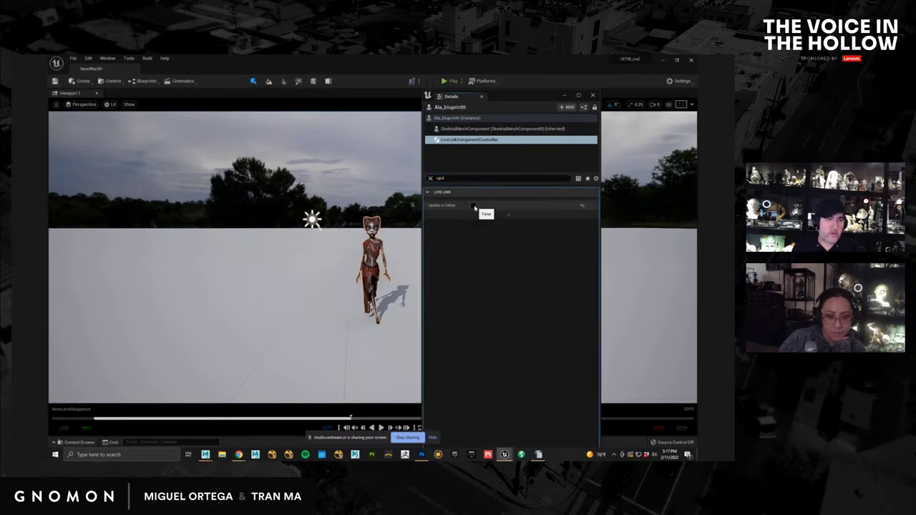
pyautogui.click(593, 95)
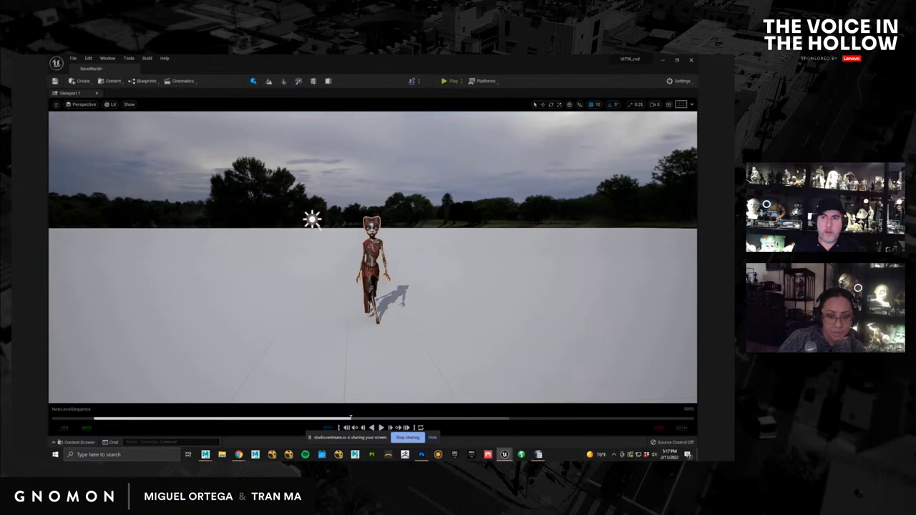
# Step: Play the level sequence in Unreal Engine, compare it briefly with the animation running in Maya, and stop the playback
pyautogui.click(385, 427)
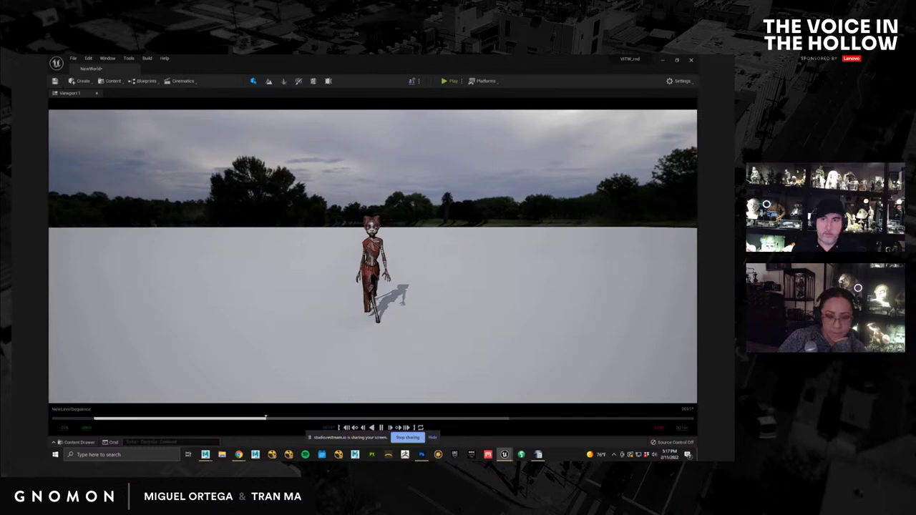
pyautogui.hotkey('alt', 'Tab')
pyautogui.hotkey('alt', 'Tab')
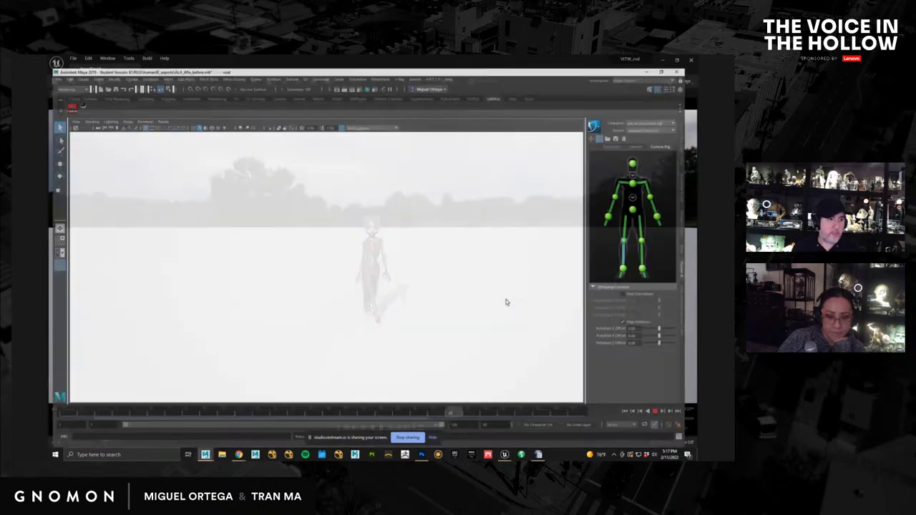
pyautogui.hotkey('alt', 'Tab')
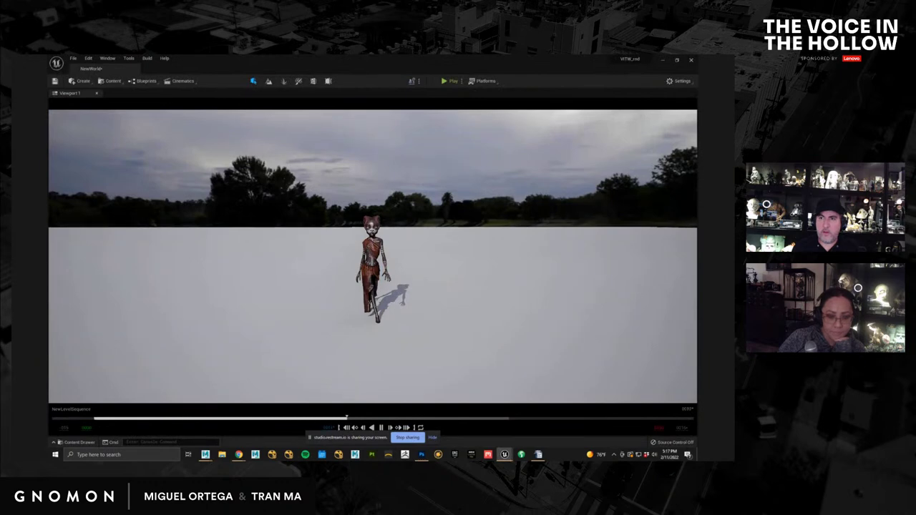
pyautogui.click(381, 427)
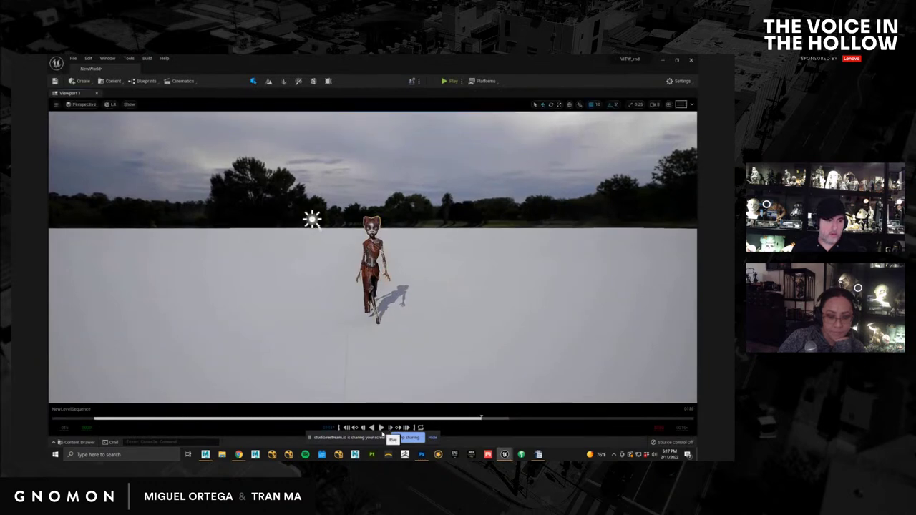
# Step: Place a second Ala_bluprinttt animation blueprint in the level beside the first character and play the level sequence from its beginning
pyautogui.click(79, 442)
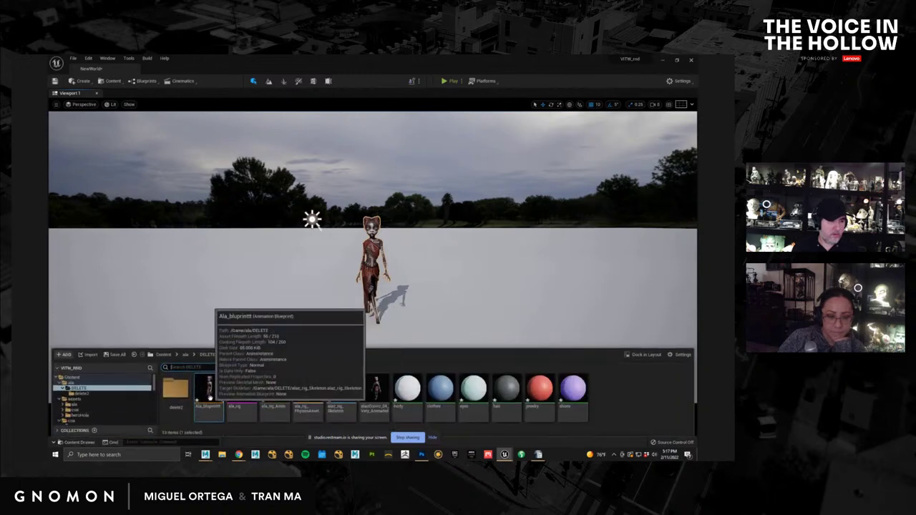
pyautogui.moveTo(215, 390); pyautogui.dragTo(481, 325)
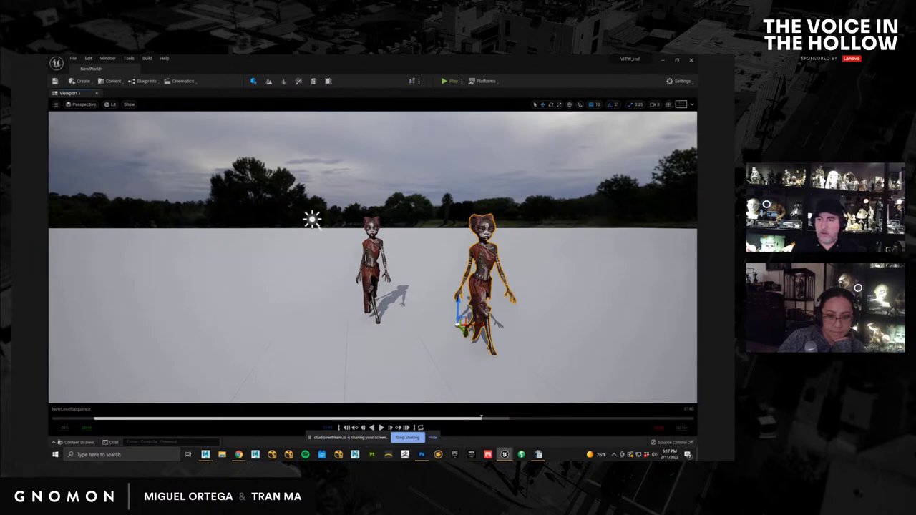
pyautogui.moveTo(482, 417); pyautogui.dragTo(88, 417)
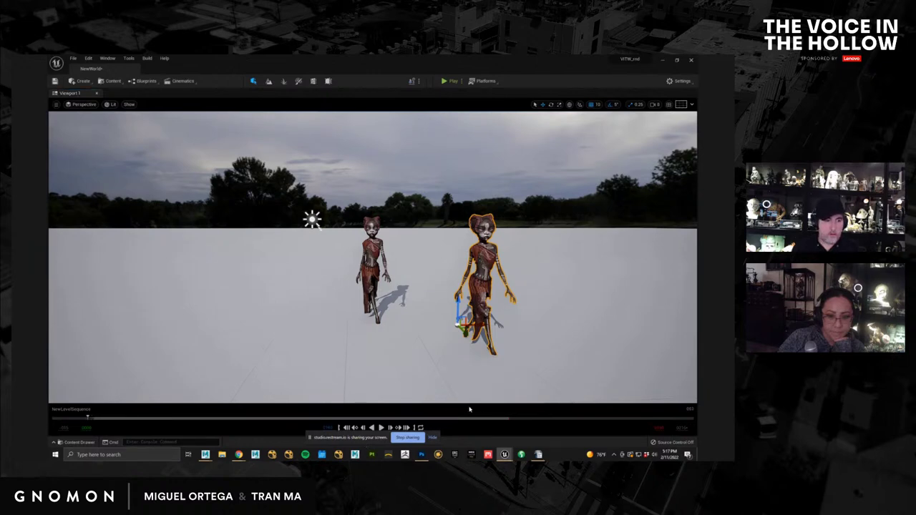
pyautogui.click(381, 427)
pyautogui.click(381, 427)
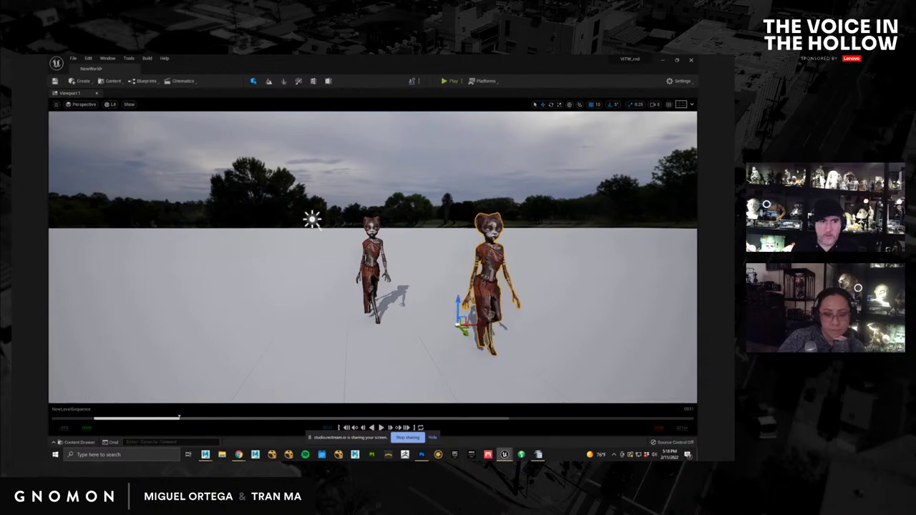
# Step: Delete the original Ala_bluprinttt character from the level
pyautogui.click(375, 280)
pyautogui.press('Delete')
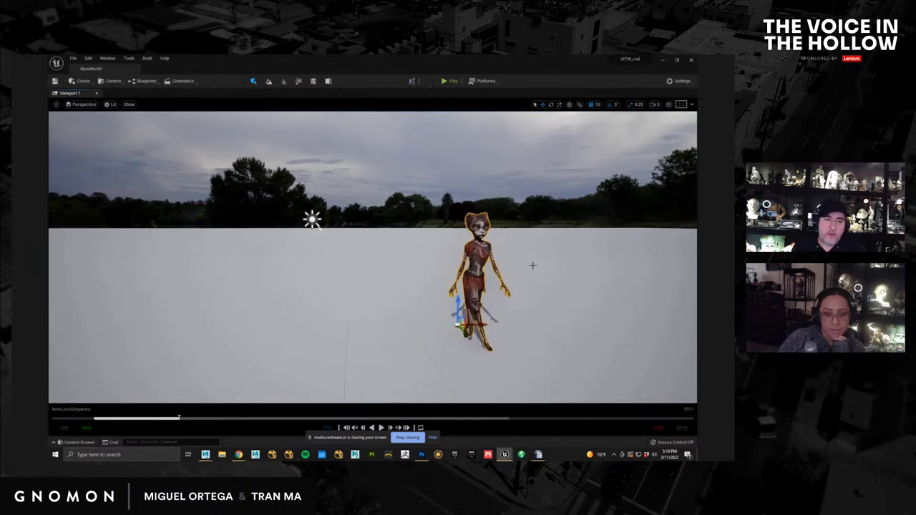
# Step: In the details of Ala_bluprinttt2 filtered for update, switch Update Animation in Editor off and back on, and minimize the Details window
pyautogui.moveTo(695, 215); pyautogui.dragTo(338, 116)
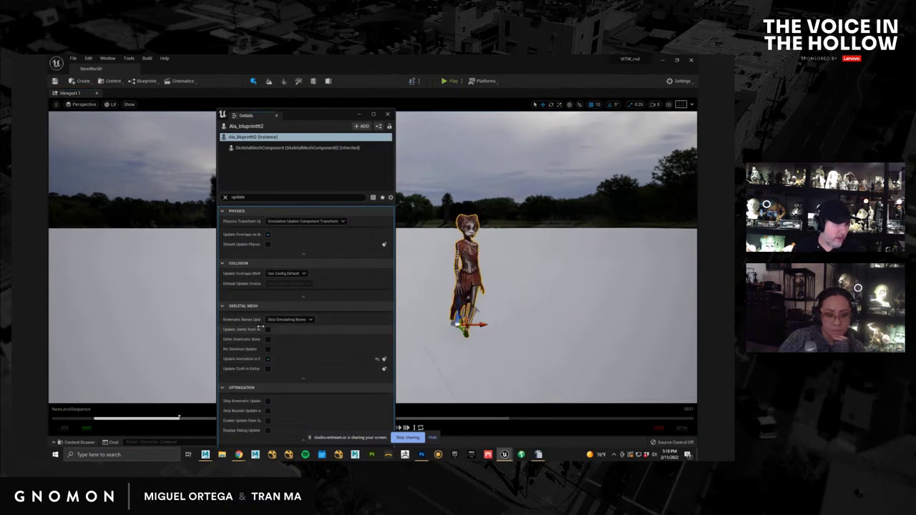
pyautogui.moveTo(260, 326); pyautogui.dragTo(292, 327)
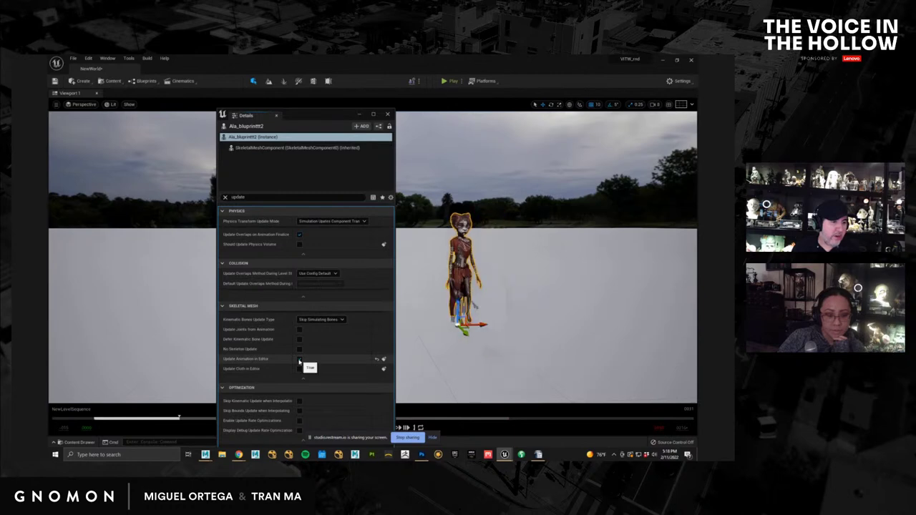
pyautogui.click(299, 360)
pyautogui.click(299, 360)
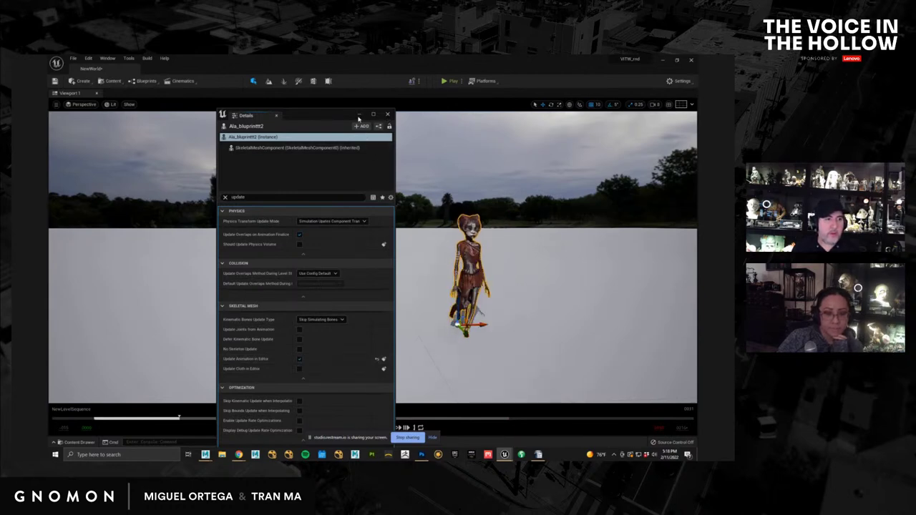
pyautogui.click(359, 116)
pyautogui.keyDown('alt'); pyautogui.moveTo(537, 329); pyautogui.dragTo(413, 282); pyautogui.keyUp('alt')
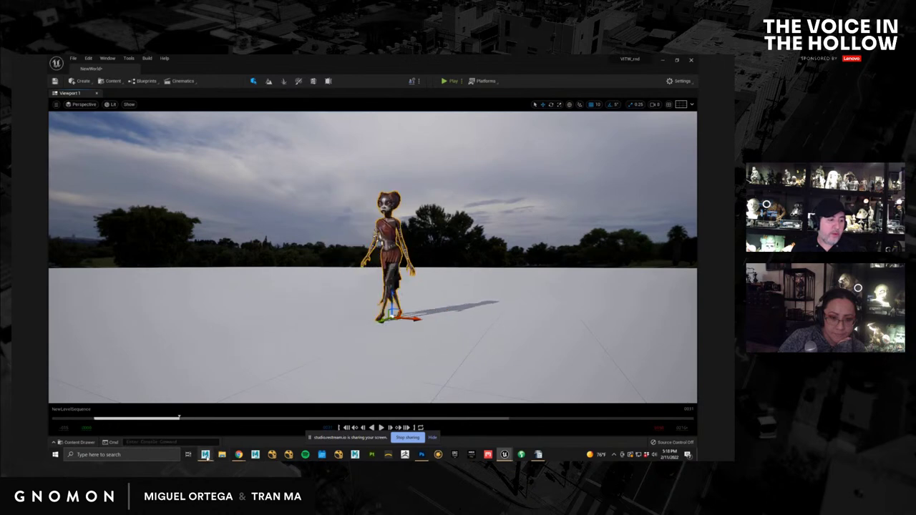
pyautogui.moveTo(205, 454)
pyautogui.click(242, 419)
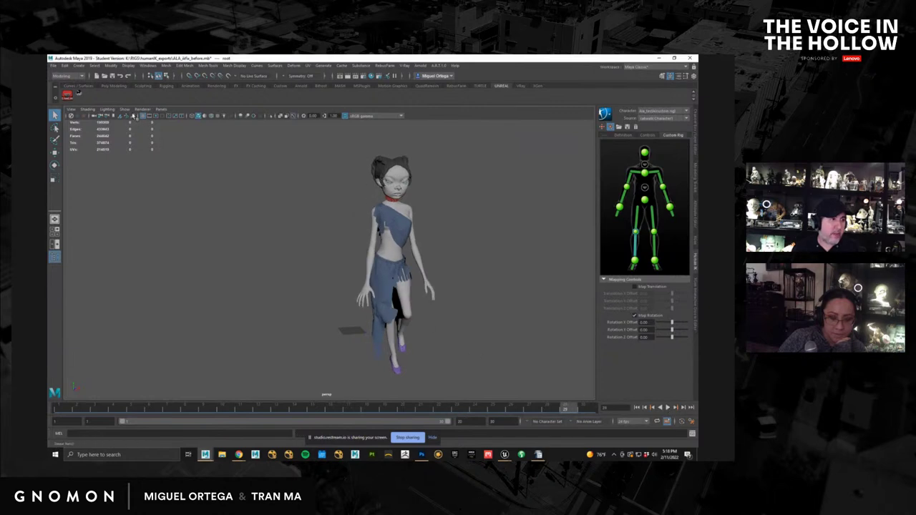
pyautogui.click(605, 113)
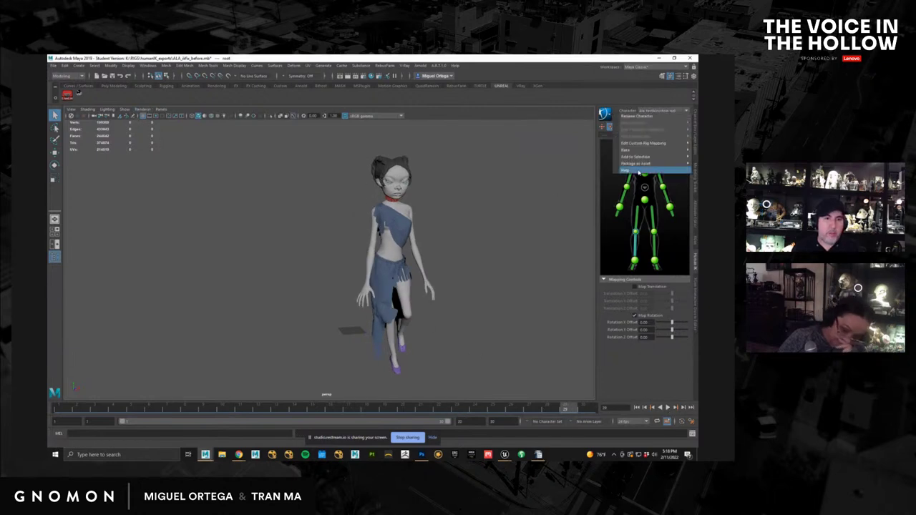
pyautogui.moveTo(655, 156)
pyautogui.click(455, 215)
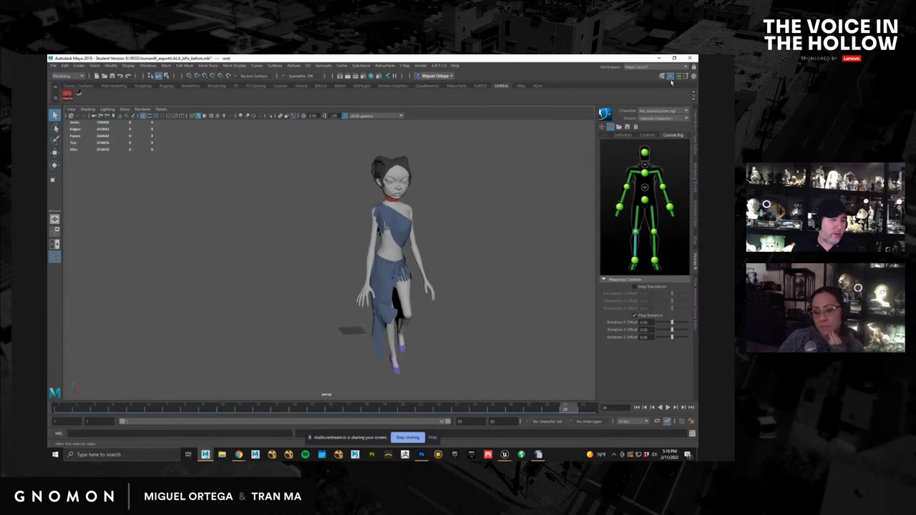
pyautogui.click(660, 58)
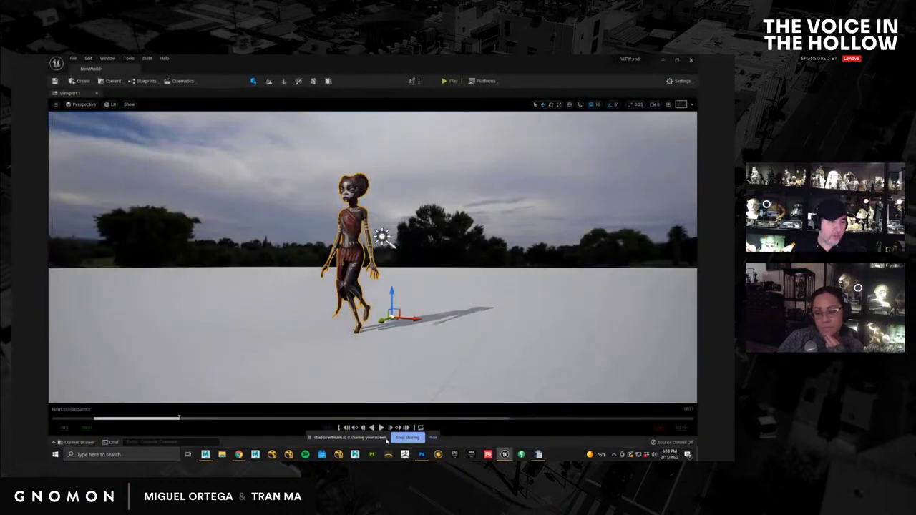
# Step: Switch to Maya, play the character animation and move the Maya window aside to watch the live character in Unreal Engine
pyautogui.hotkey('alt', 'Tab')
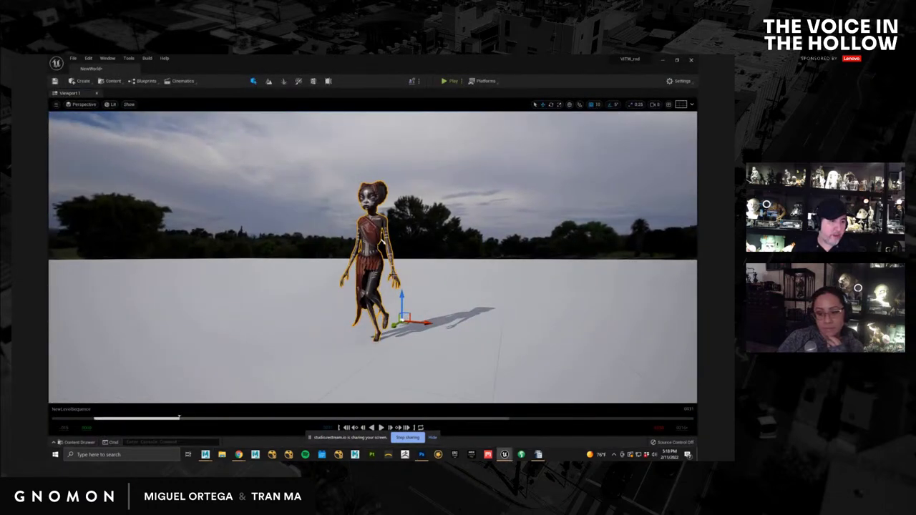
pyautogui.hotkey('alt', 'Tab')
pyautogui.hotkey('alt', 'Tab')
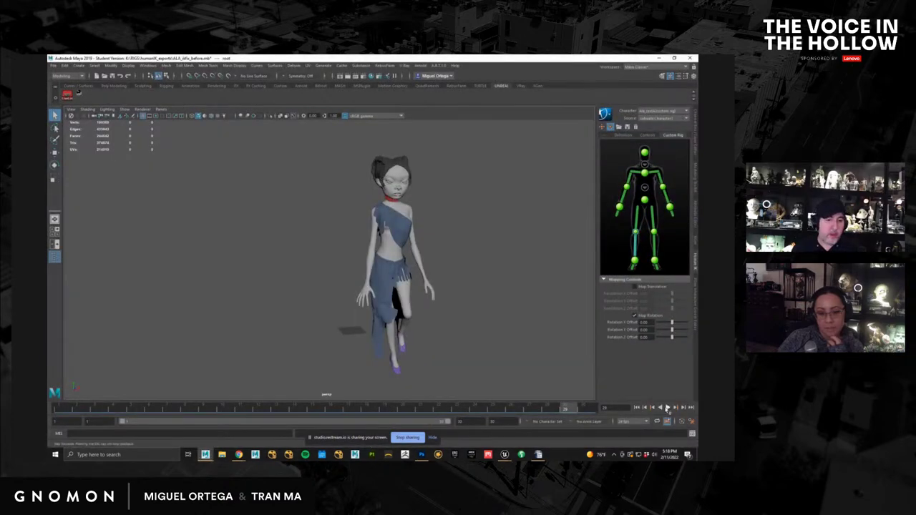
pyautogui.click(667, 407)
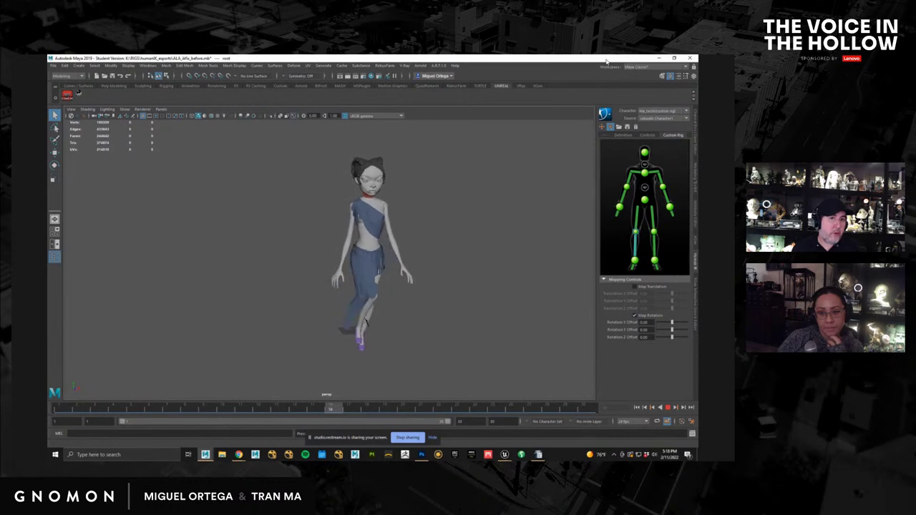
pyautogui.moveTo(607, 61); pyautogui.dragTo(698, 210)
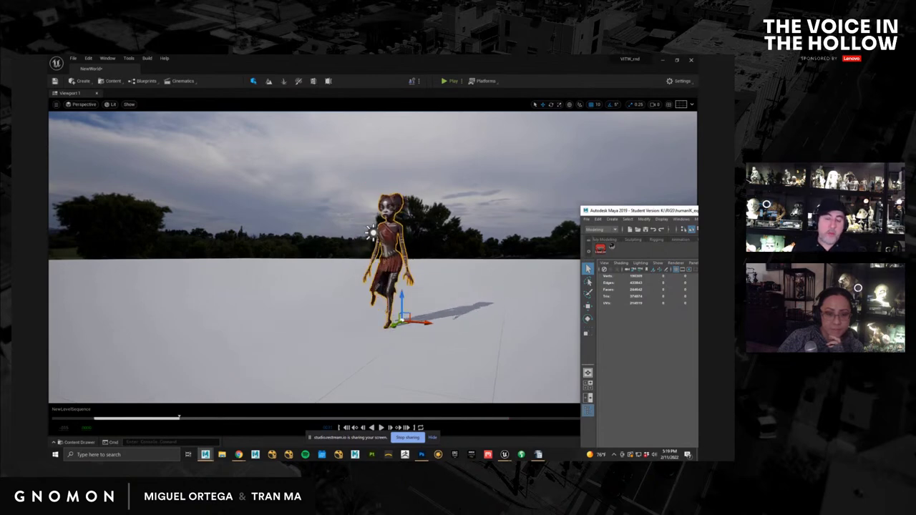
# Step: Bring the Maya window back, stop the animation playback and move the window aside from the Unreal viewport
pyautogui.moveTo(697, 213); pyautogui.dragTo(622, 76)
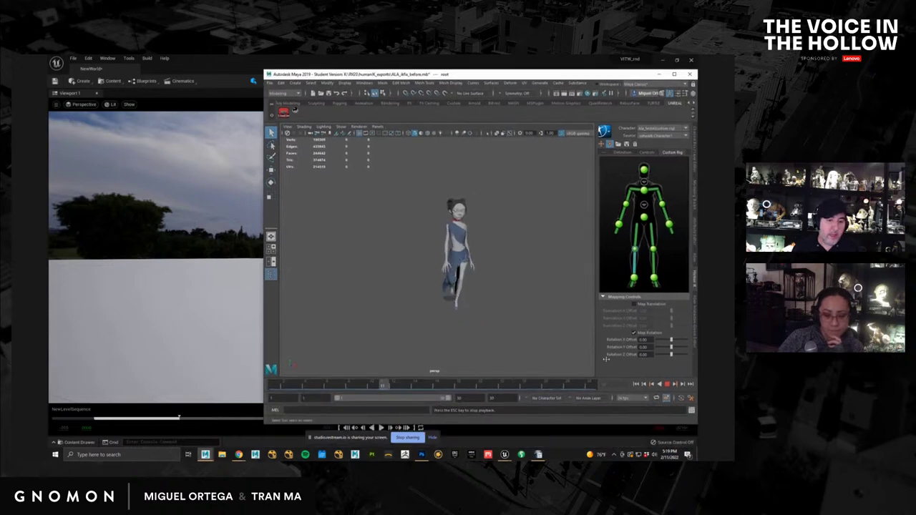
pyautogui.click(667, 385)
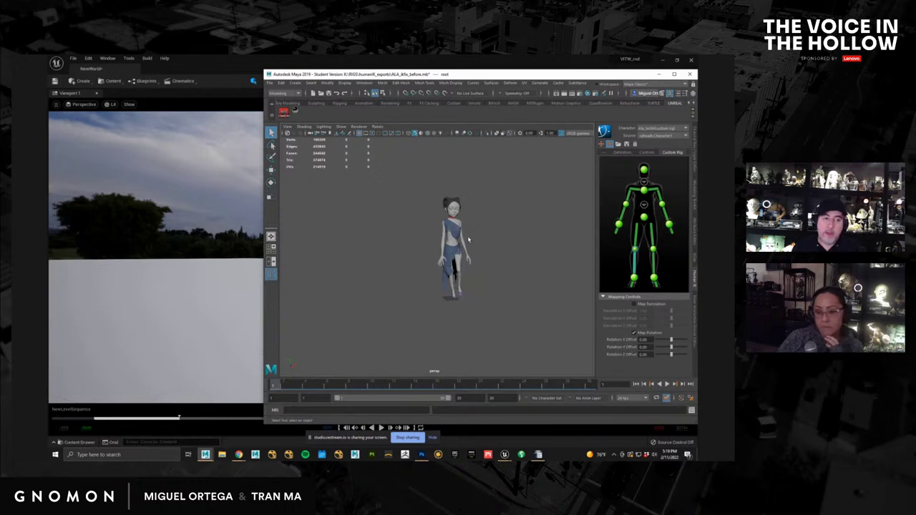
pyautogui.moveTo(524, 77); pyautogui.dragTo(859, 96)
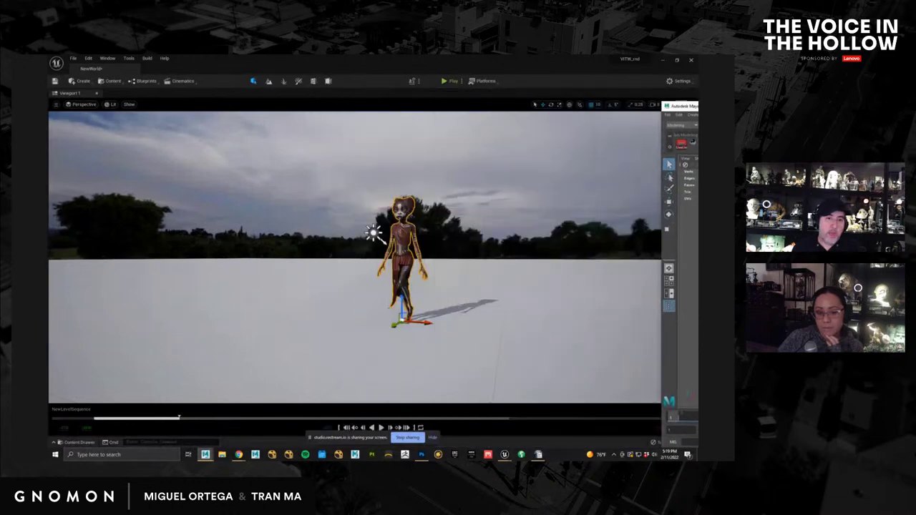
# Step: Examine the streamed character's body, legs and feet up close in the Unreal viewport
pyautogui.scroll(8, 466, 316)
pyautogui.scroll(-5, 466, 316)
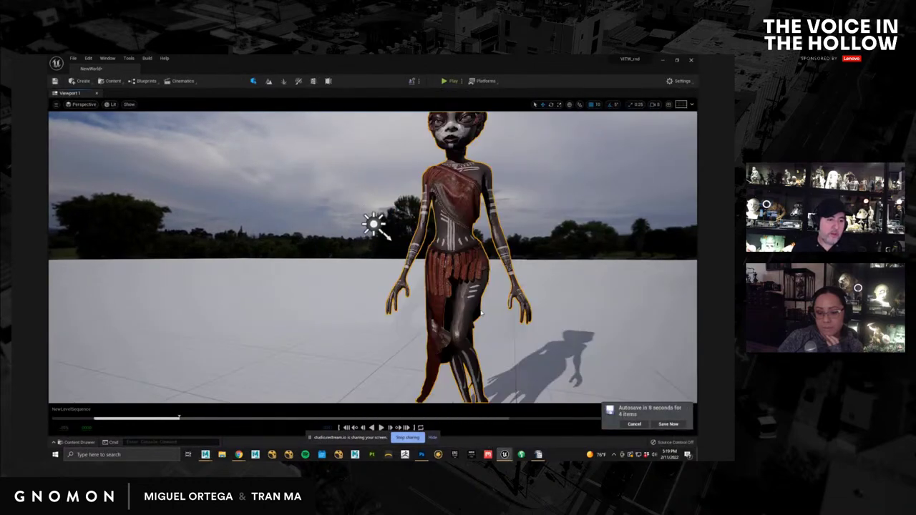
pyautogui.scroll(3, 484, 314)
pyautogui.scroll(2, 483, 314)
pyautogui.moveTo(490, 311); pyautogui.dragTo(558, 379, button='middle')
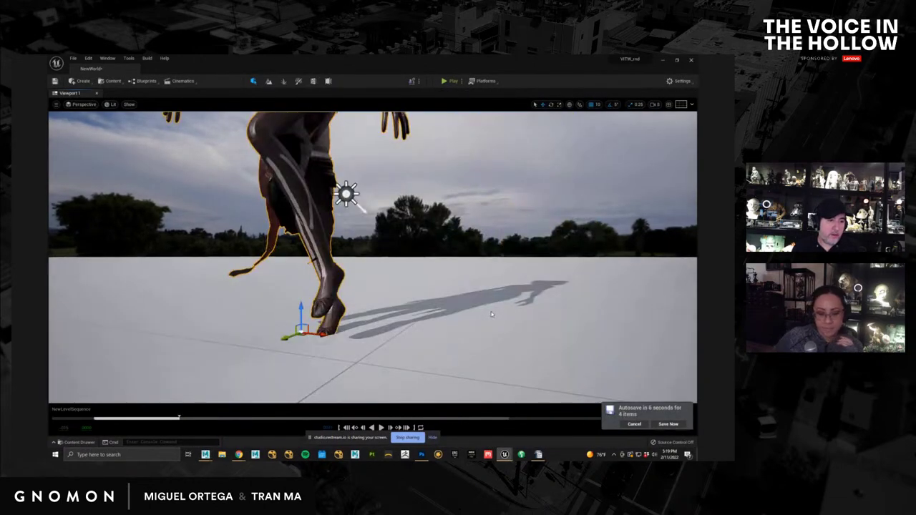
# Step: Bring the Maya window over the Unreal viewport and compare the character's pose up close in both programs
pyautogui.moveTo(908, 147); pyautogui.dragTo(614, 111)
pyautogui.scroll(8, 505, 340)
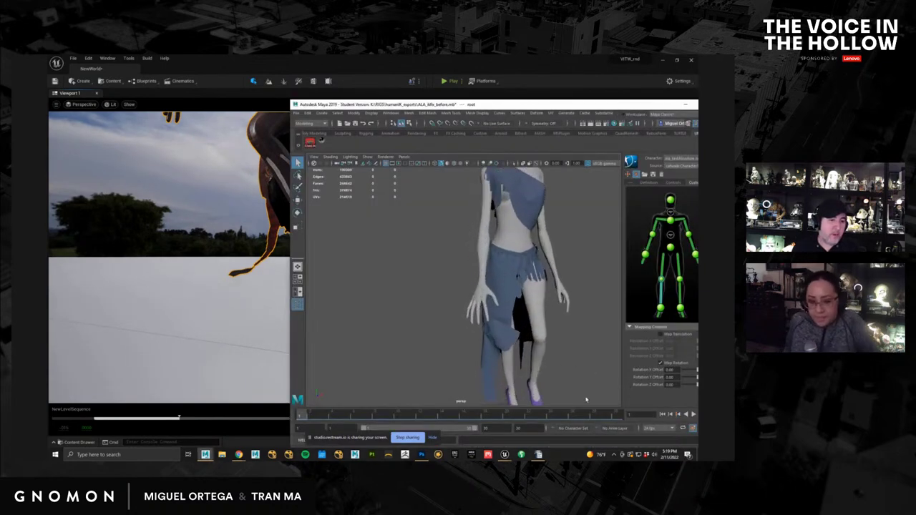
pyautogui.scroll(-3, 501, 373)
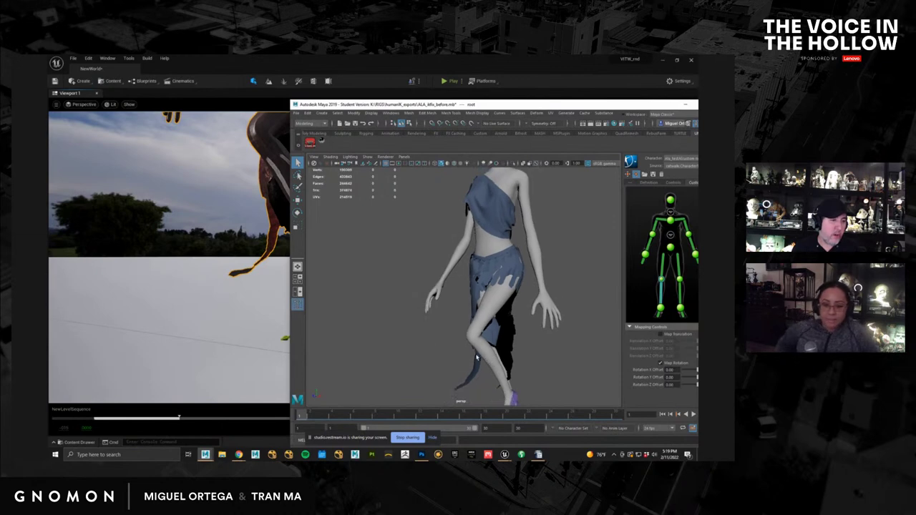
pyautogui.moveTo(648, 106); pyautogui.dragTo(636, 85)
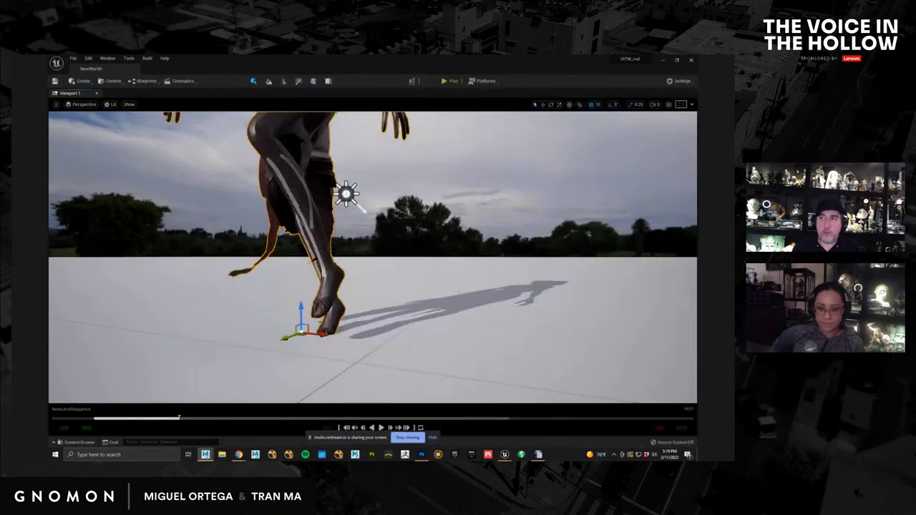
pyautogui.moveTo(698, 122); pyautogui.dragTo(511, 108)
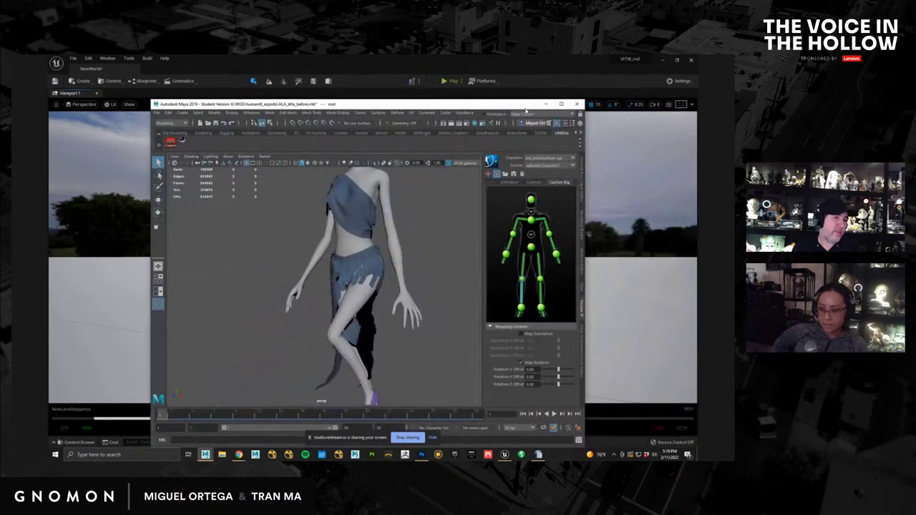
# Step: Minimize Maya to return to Unreal Engine, open the Environment Light Mixer, change its display mode and close it
pyautogui.click(561, 104)
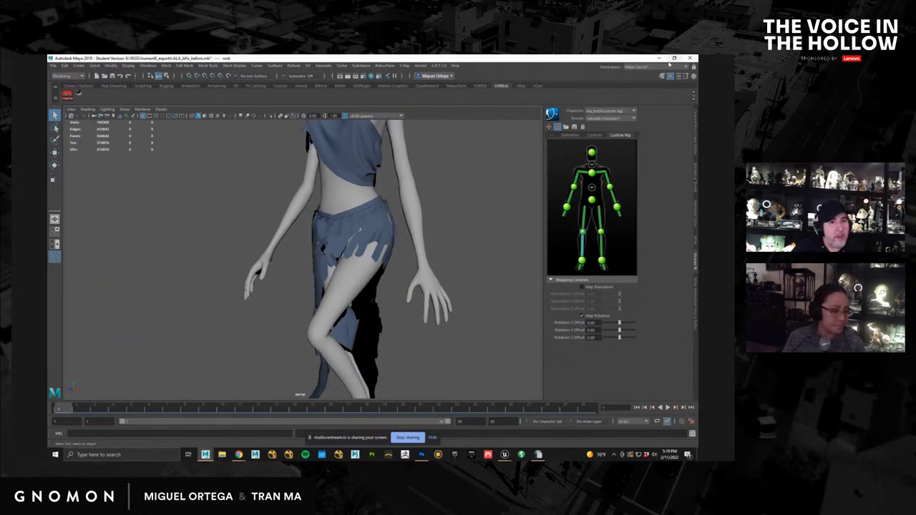
pyautogui.click(658, 58)
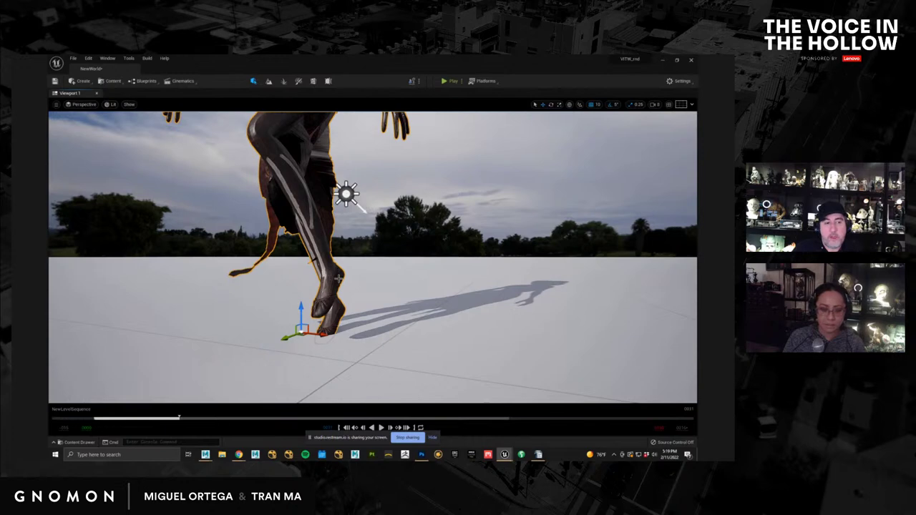
pyautogui.click(107, 58)
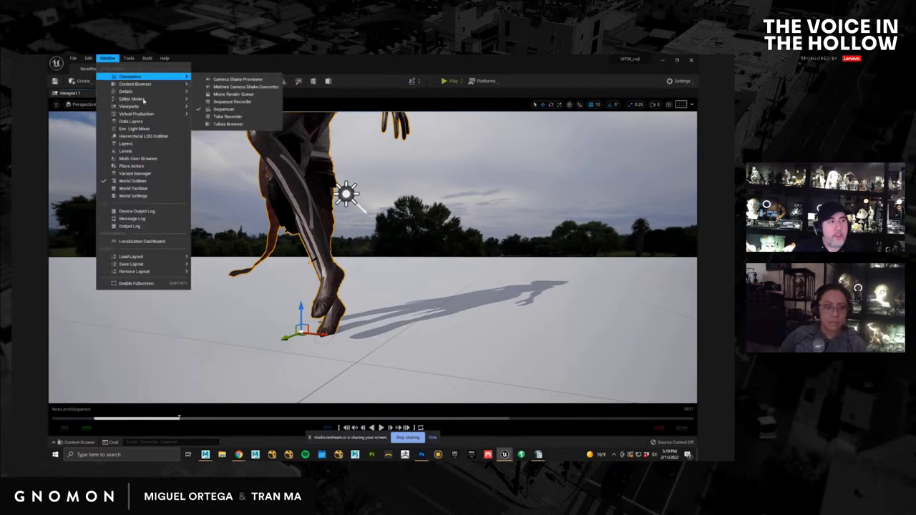
pyautogui.click(139, 128)
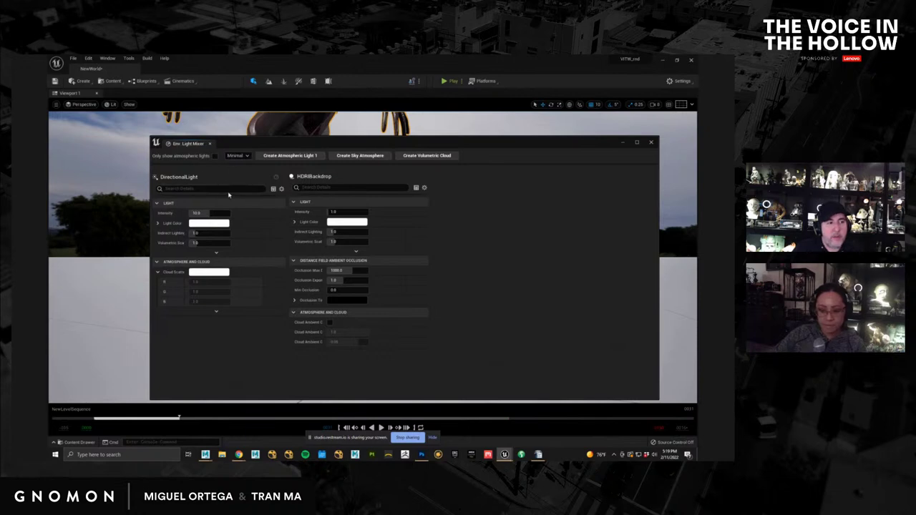
pyautogui.click(238, 156)
pyautogui.click(236, 175)
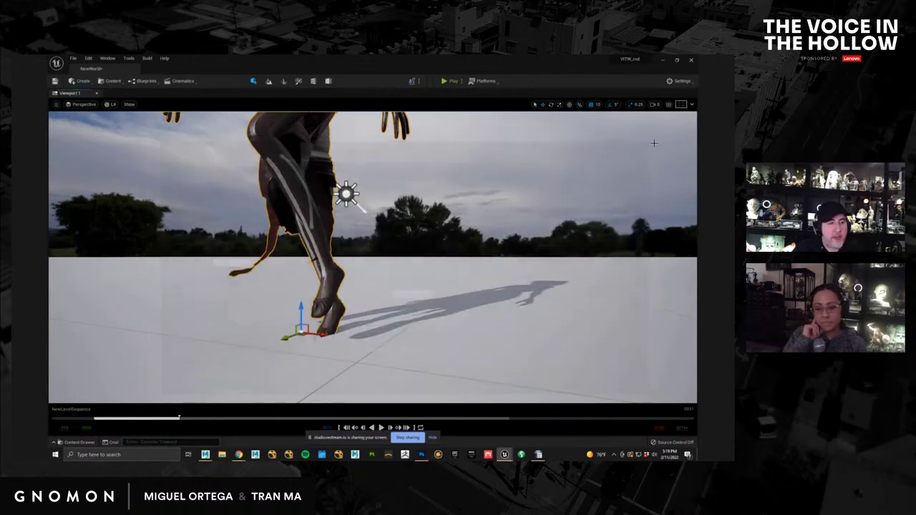
pyautogui.click(650, 143)
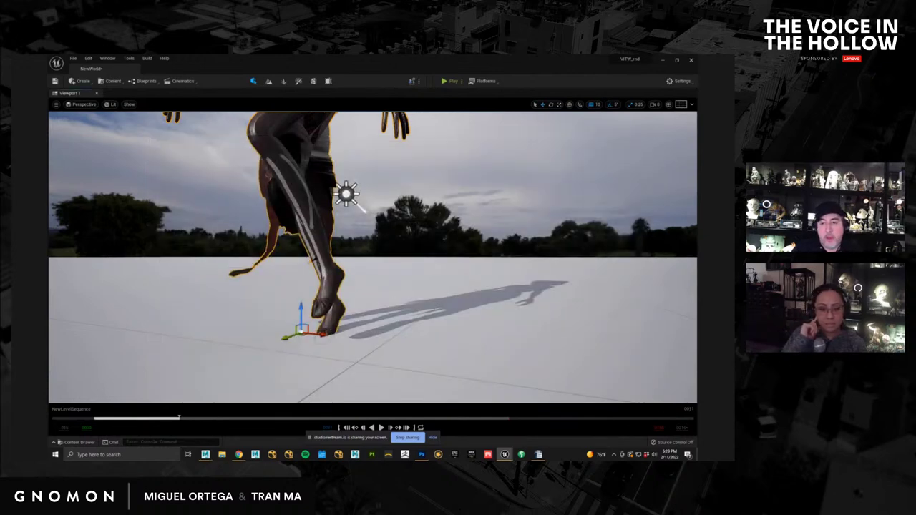
# Step: Scrub the Unreal sequence to an earlier frame, then switch to Maya and replay the animation with the whole character in view
pyautogui.moveTo(235, 418); pyautogui.dragTo(153, 418)
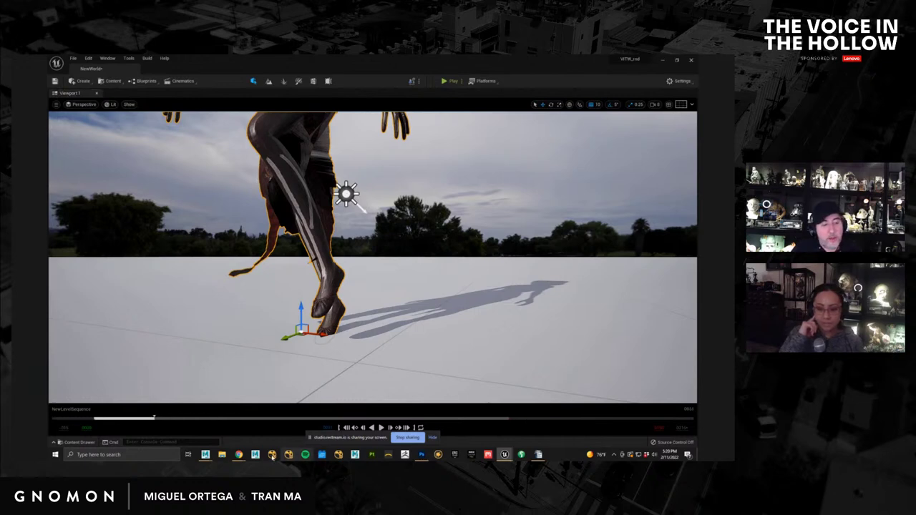
pyautogui.moveTo(205, 454)
pyautogui.click(243, 419)
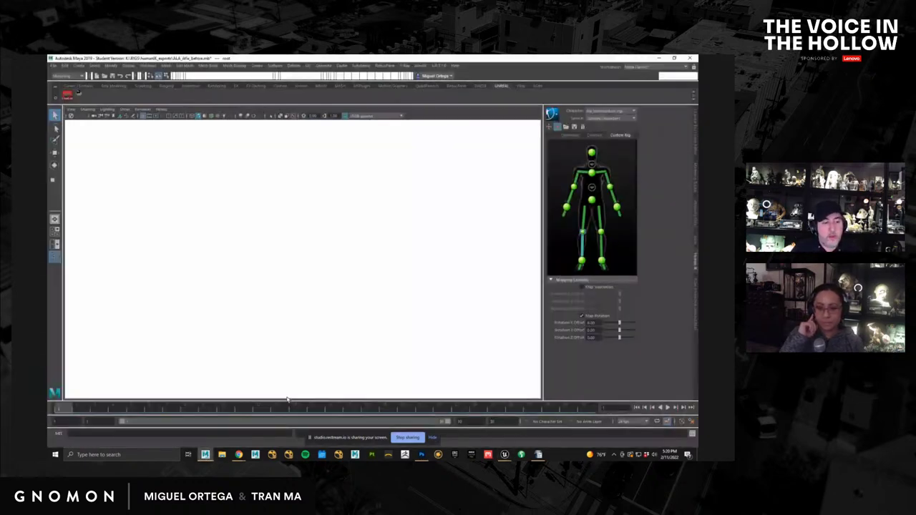
pyautogui.scroll(-6, 429, 331)
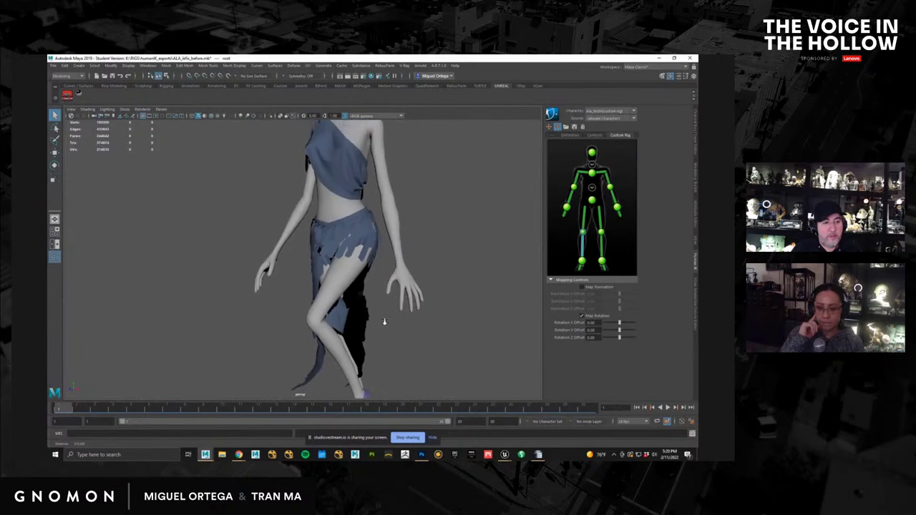
pyautogui.click(667, 407)
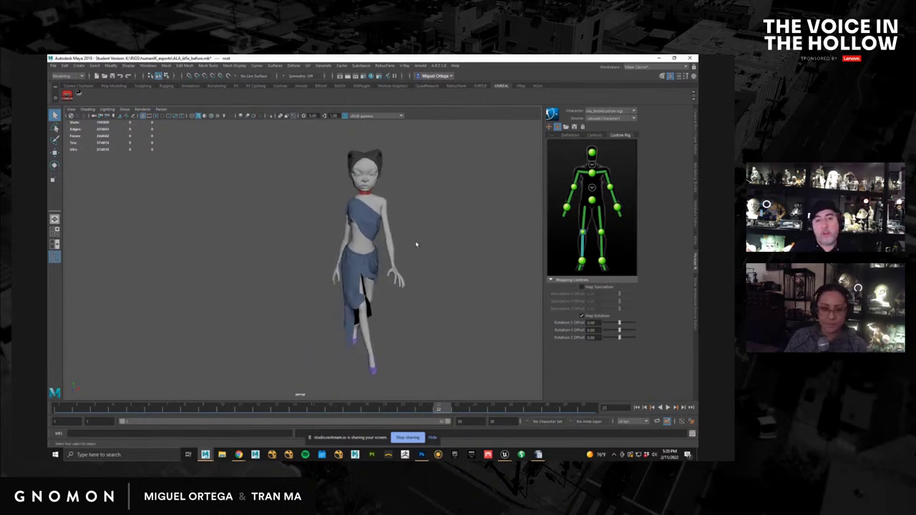
pyautogui.keyDown('alt'); pyautogui.moveTo(380, 245); pyautogui.dragTo(358, 278); pyautogui.keyUp('alt')
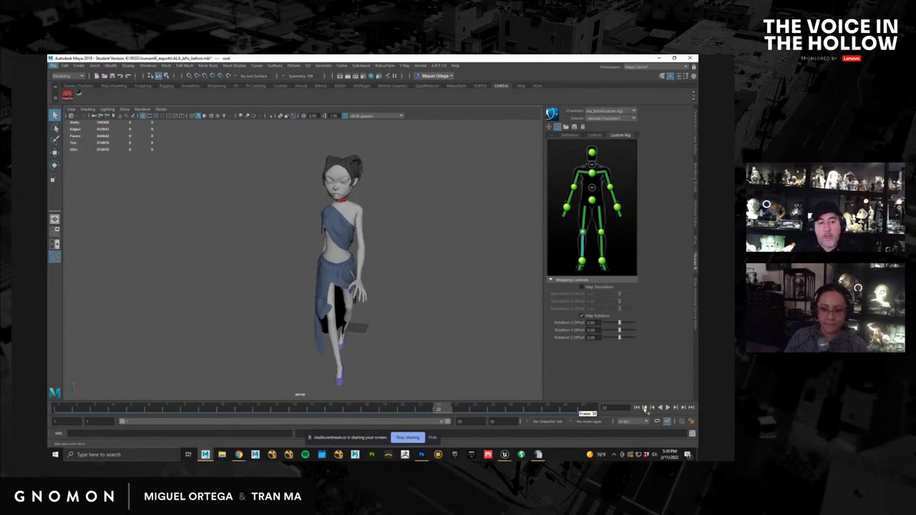
pyautogui.click(667, 407)
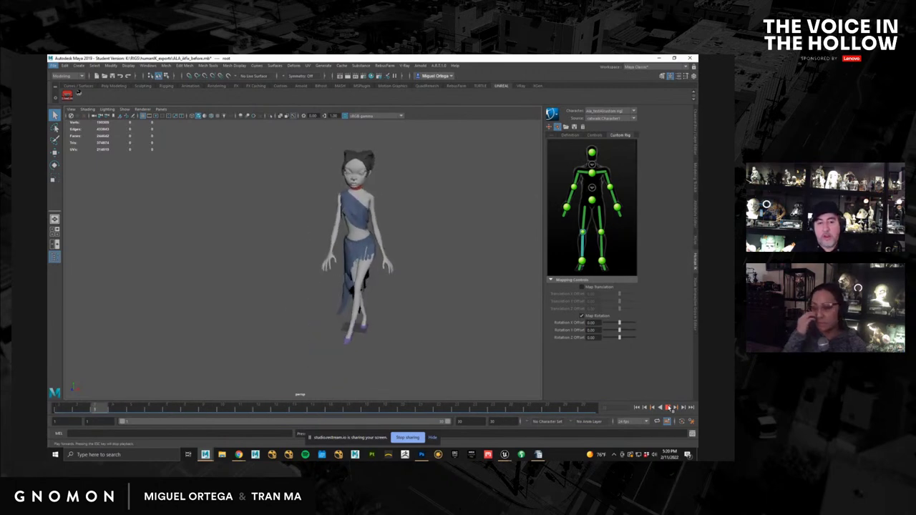
pyautogui.click(668, 408)
# Step: Bake the HumanIK animation onto the character's custom rig controls and stop the playback
pyautogui.keyDown('alt'); pyautogui.moveTo(342, 309); pyautogui.dragTo(339, 309); pyautogui.keyUp('alt')
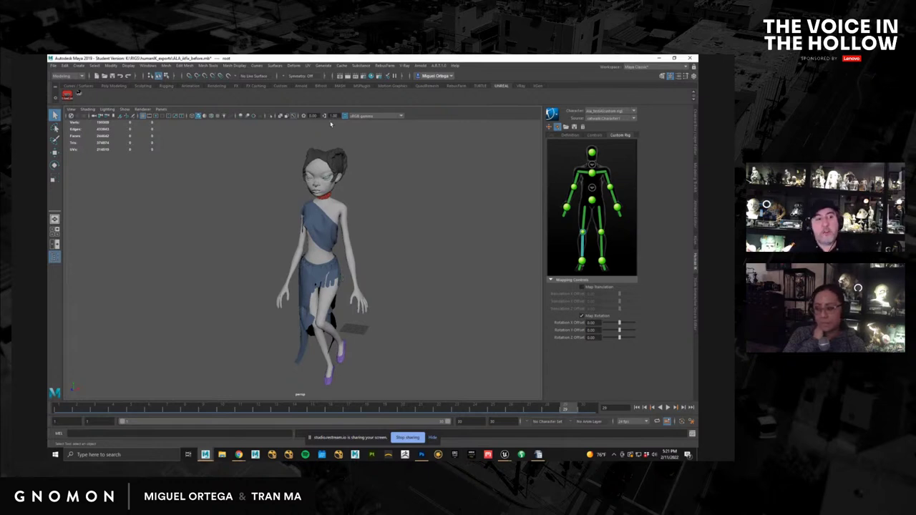
pyautogui.keyDown('alt'); pyautogui.moveTo(364, 273); pyautogui.dragTo(382, 266); pyautogui.keyUp('alt')
pyautogui.keyDown('alt'); pyautogui.moveTo(382, 265); pyautogui.dragTo(372, 261, button='right'); pyautogui.keyUp('alt')
pyautogui.click(550, 113)
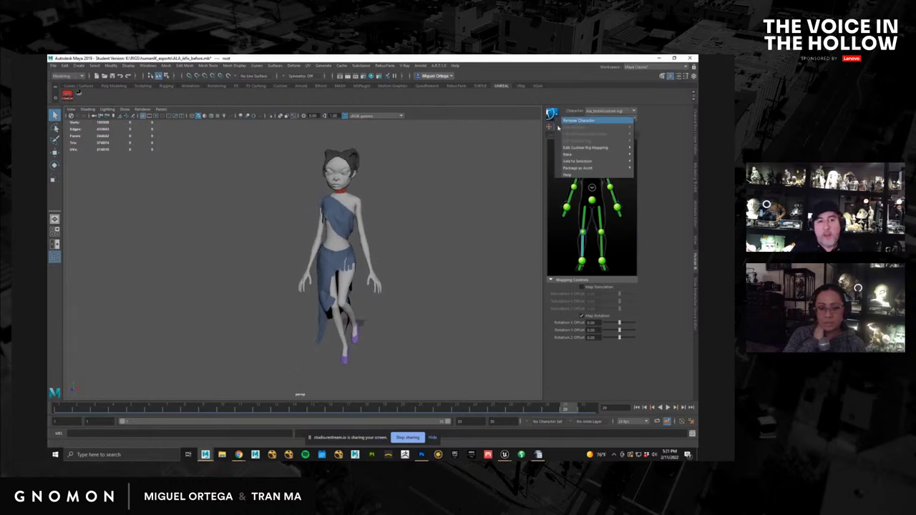
pyautogui.moveTo(580, 155)
pyautogui.click(658, 161)
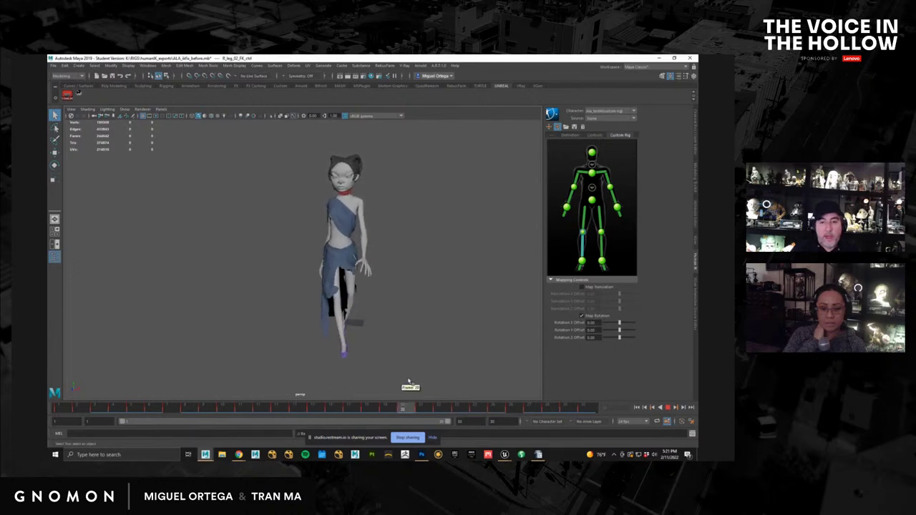
pyautogui.press('Escape')
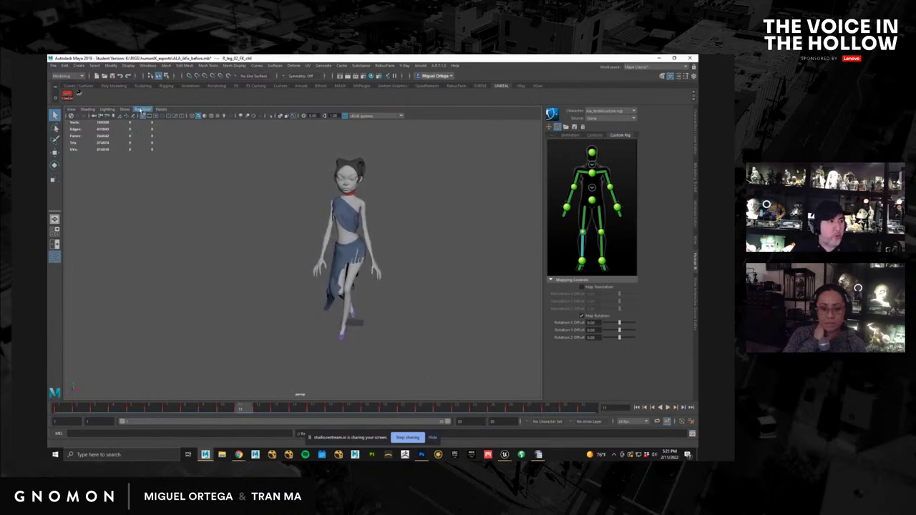
# Step: Hide the polygons and show the NURBS curves in the perspective view, and select all the rig controls
pyautogui.click(124, 110)
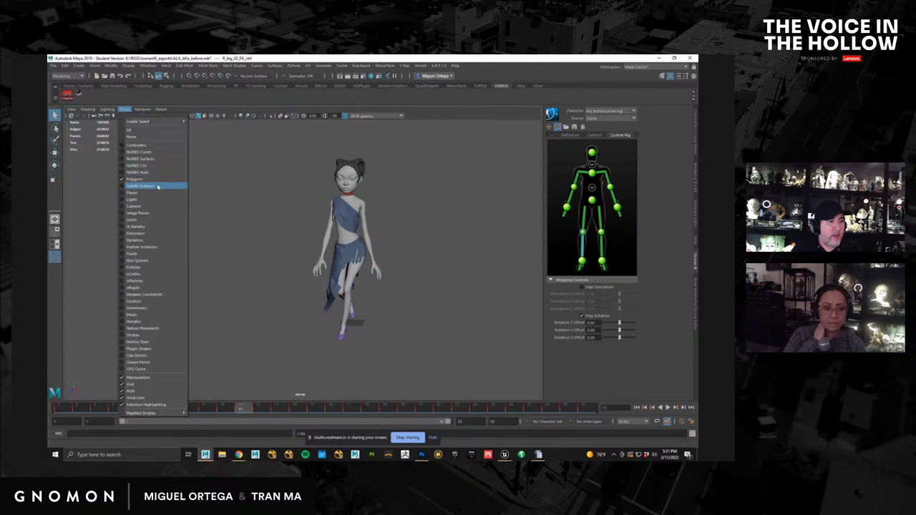
pyautogui.click(154, 178)
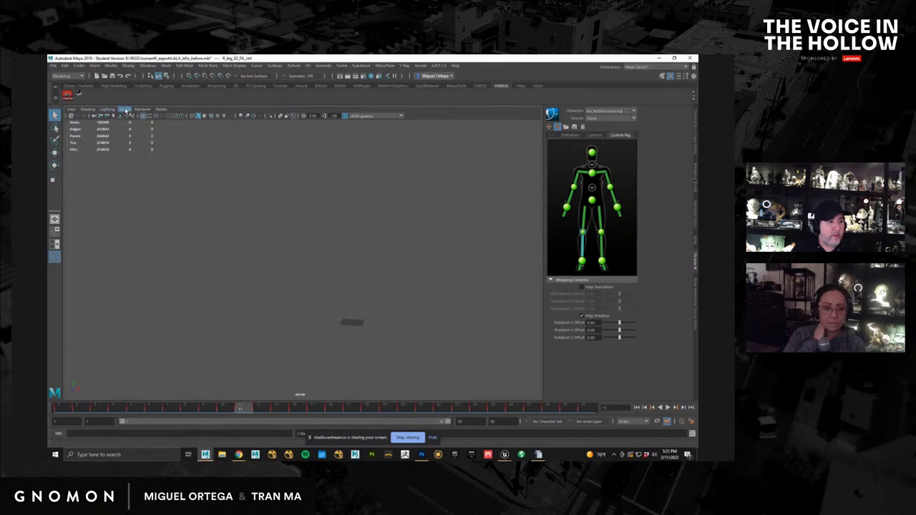
pyautogui.click(124, 109)
pyautogui.click(161, 152)
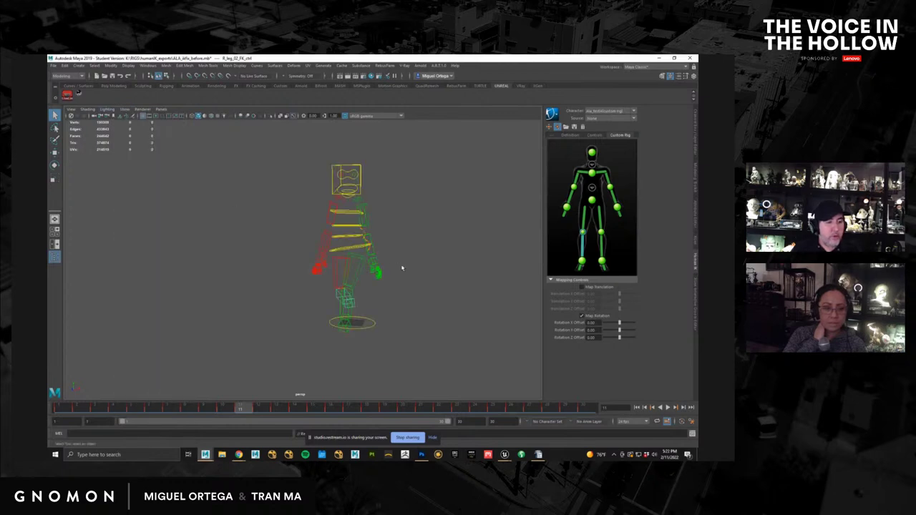
pyautogui.moveTo(256, 346); pyautogui.dragTo(443, 135)
pyautogui.click(444, 189)
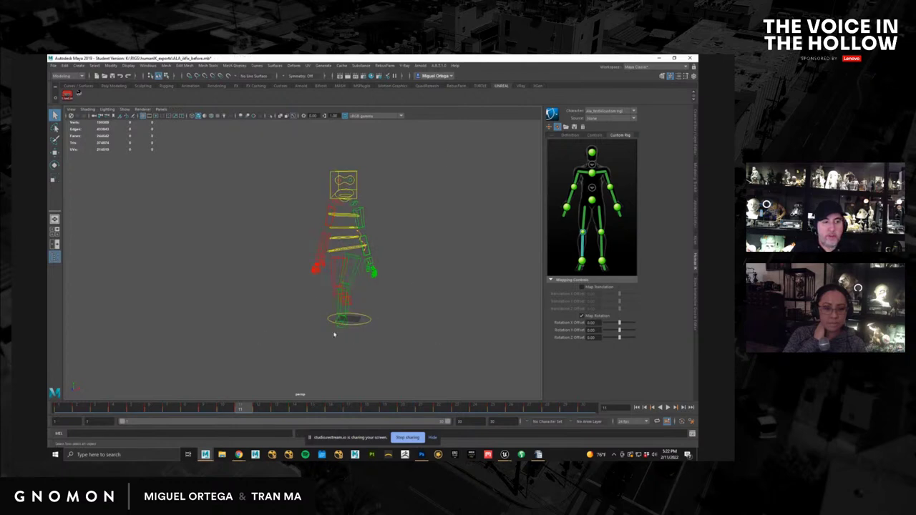
pyautogui.moveTo(235, 353); pyautogui.dragTo(454, 144)
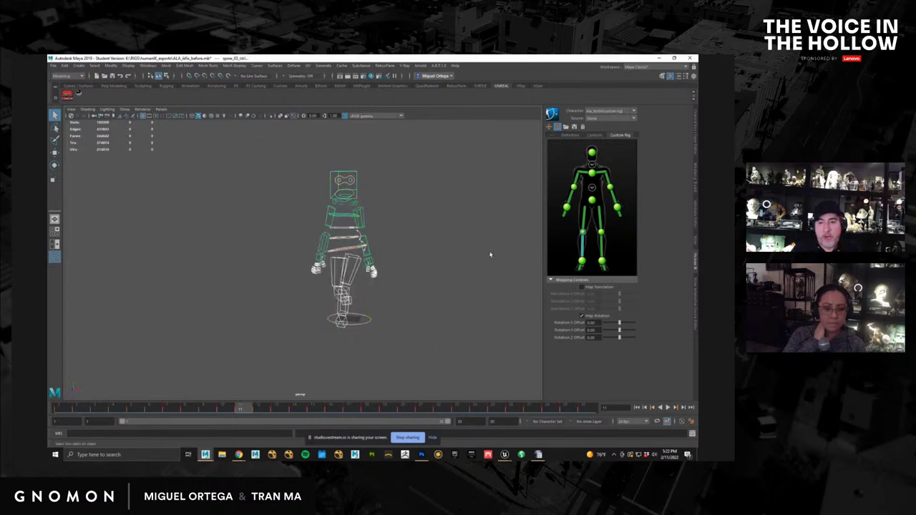
# Step: Open the Graph Editor for the selected rig controls and select all of their animation keys
pyautogui.click(148, 65)
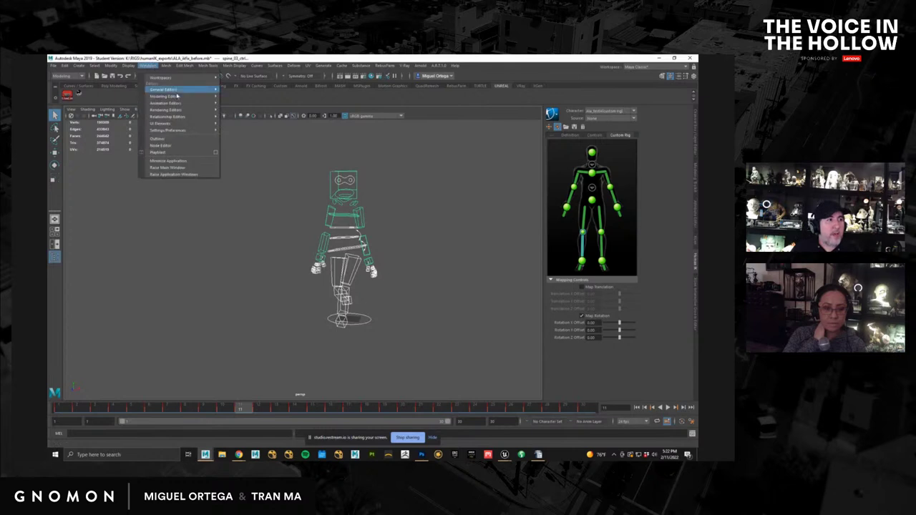
pyautogui.moveTo(184, 102)
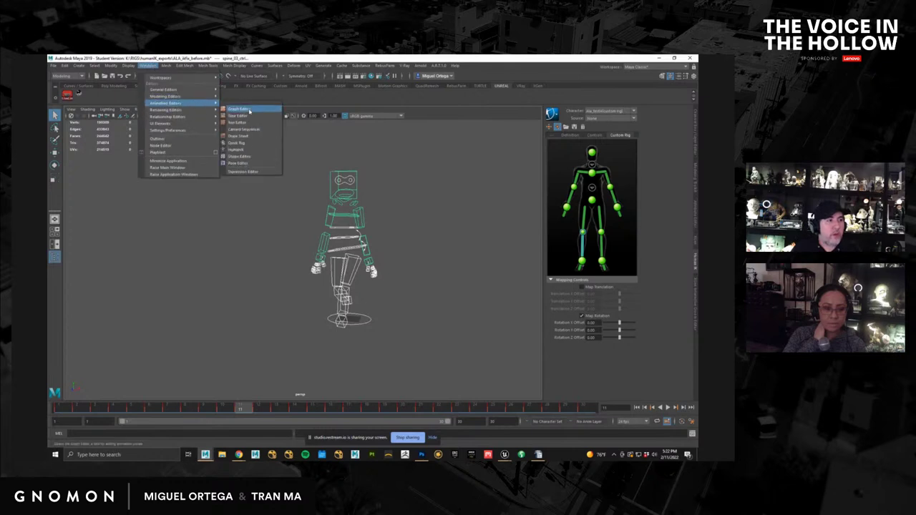
pyautogui.click(247, 109)
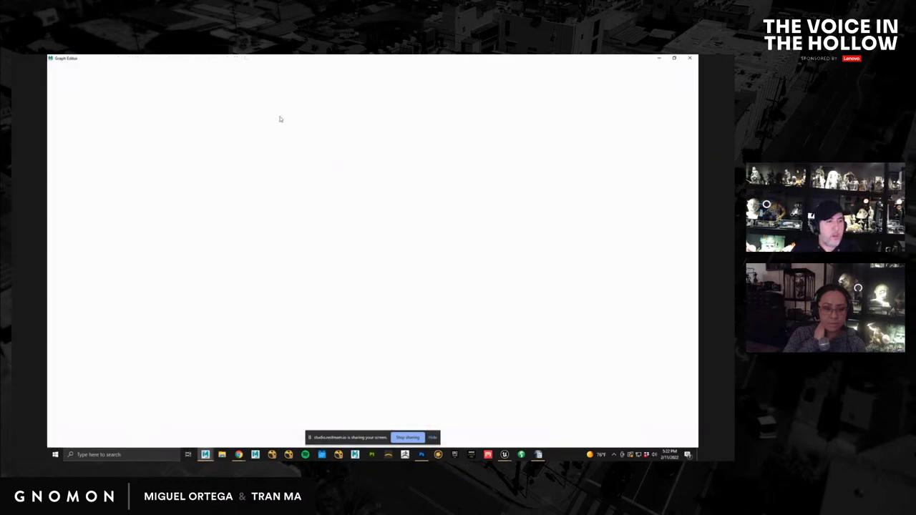
pyautogui.scroll(-2, 395, 259)
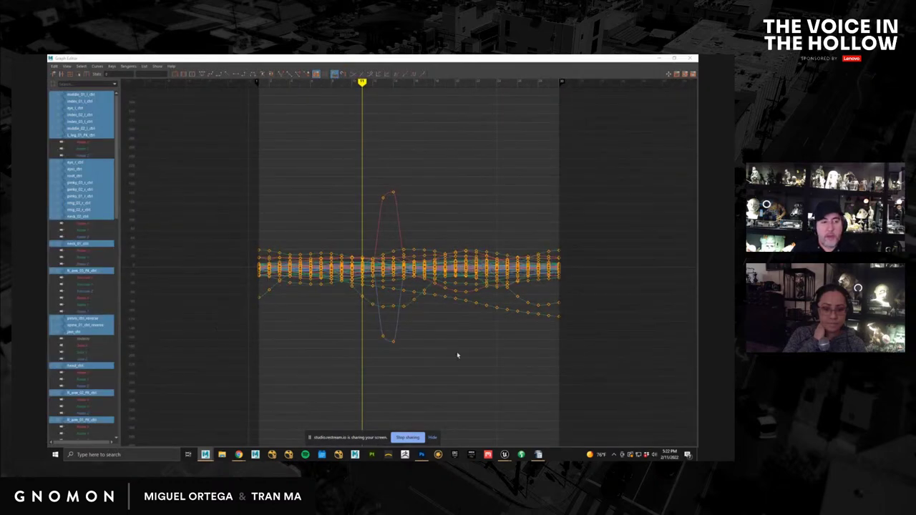
pyautogui.moveTo(214, 389); pyautogui.dragTo(613, 151)
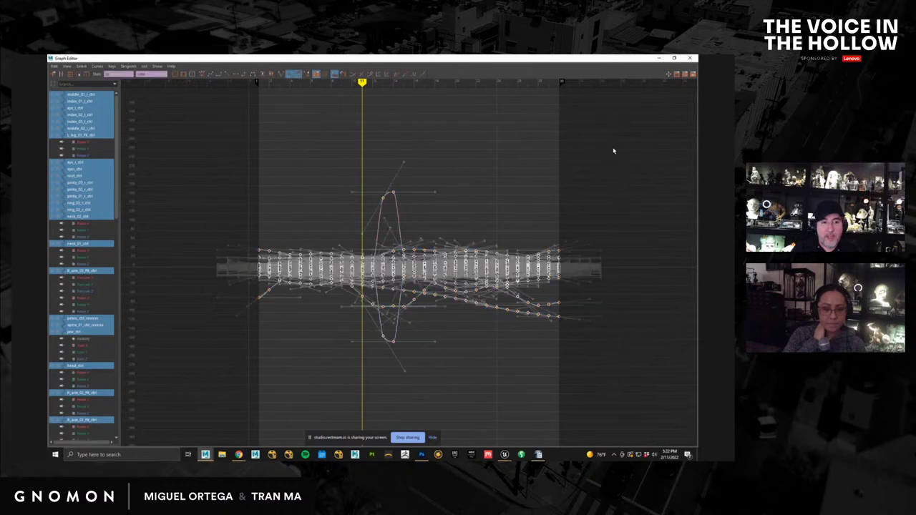
# Step: Resample the selected animation curves over the whole time range with the Gaussian 2 kernel and a time step of 2
pyautogui.click(97, 66)
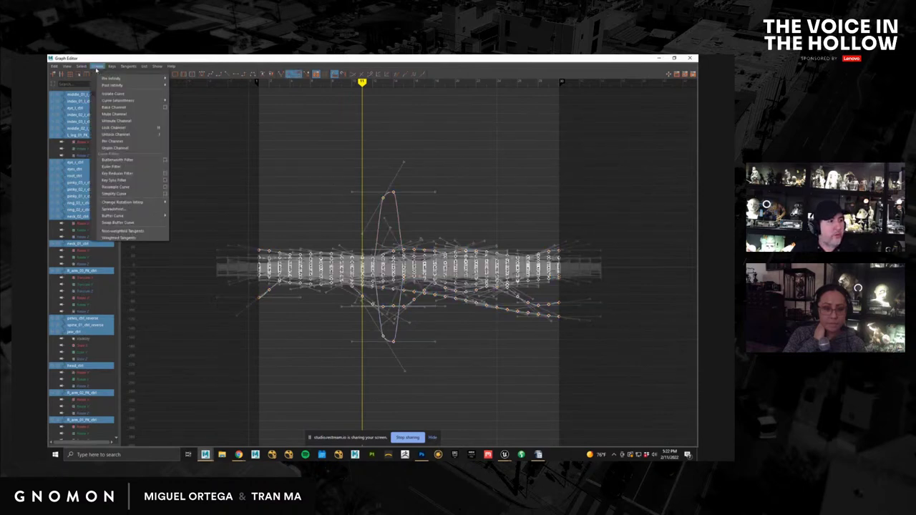
pyautogui.click(165, 188)
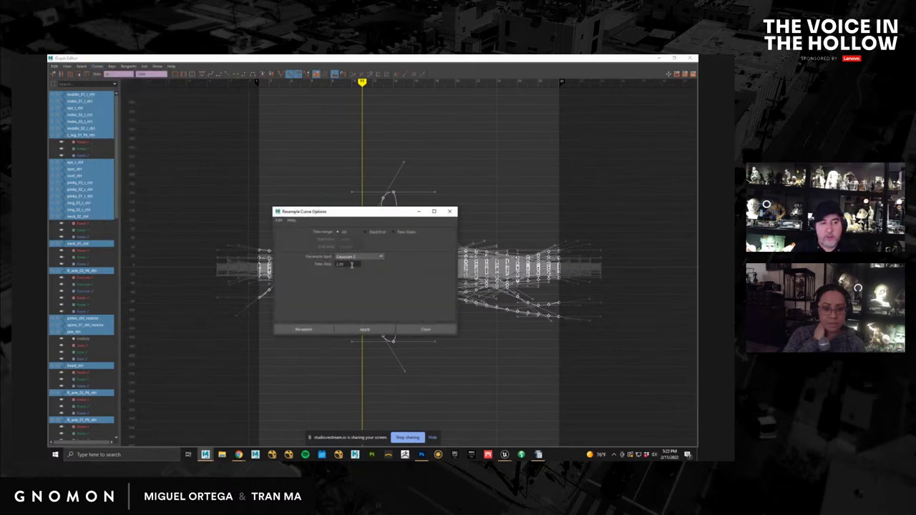
pyautogui.click(381, 331)
pyautogui.click(424, 329)
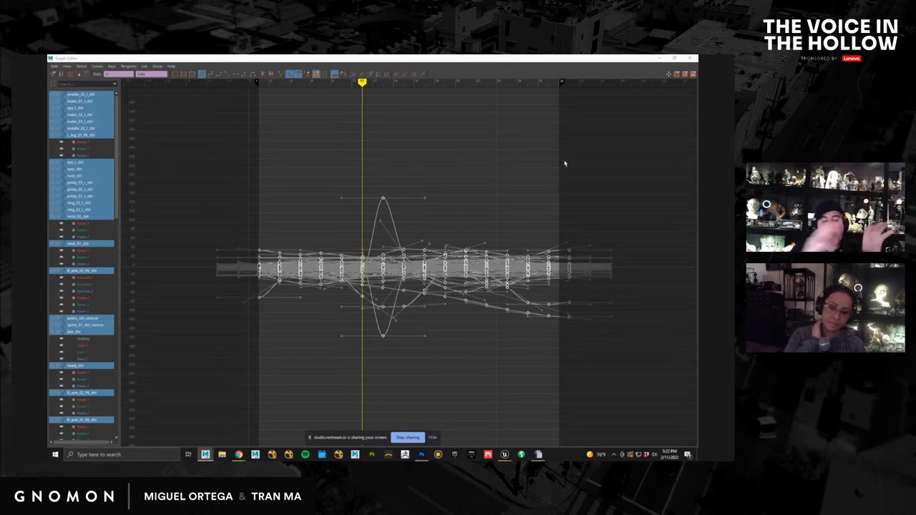
# Step: Reselect all resampled keys, set their tangents to stepped and close the Graph Editor
pyautogui.click(216, 399)
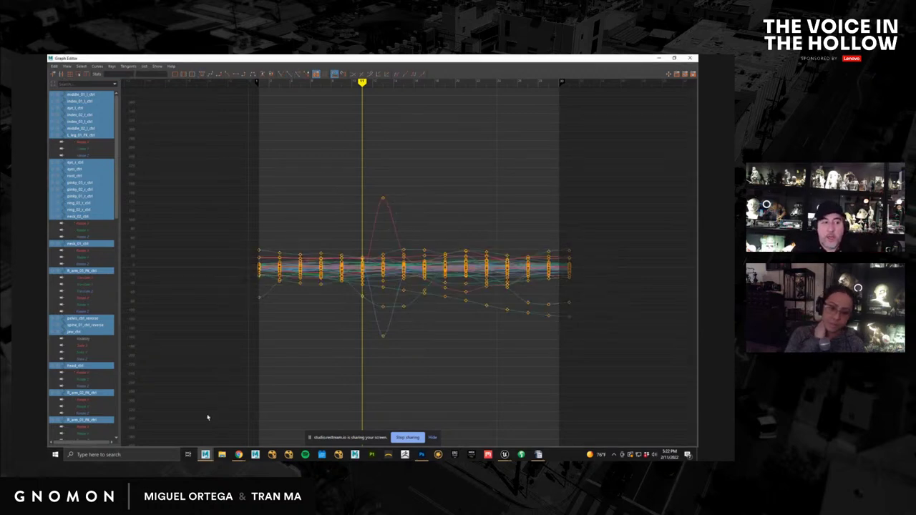
pyautogui.moveTo(534, 228); pyautogui.dragTo(654, 119)
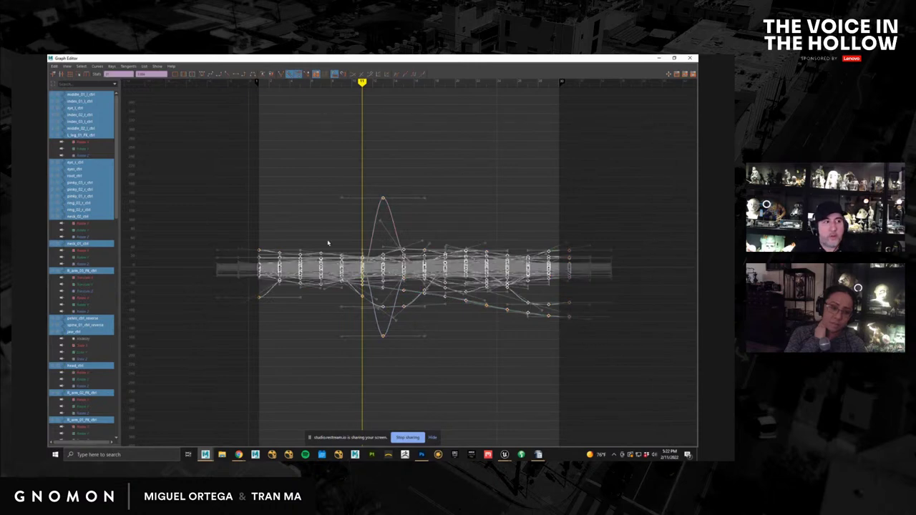
pyautogui.click(244, 75)
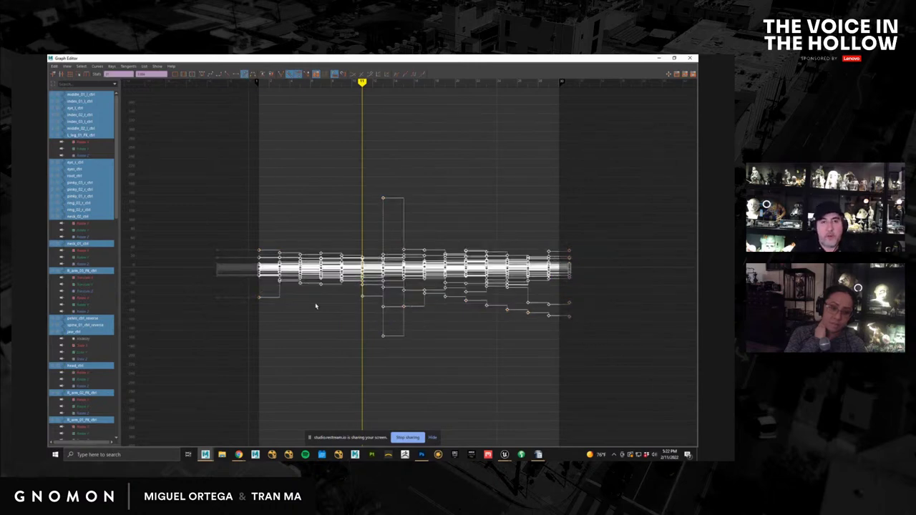
pyautogui.click(690, 58)
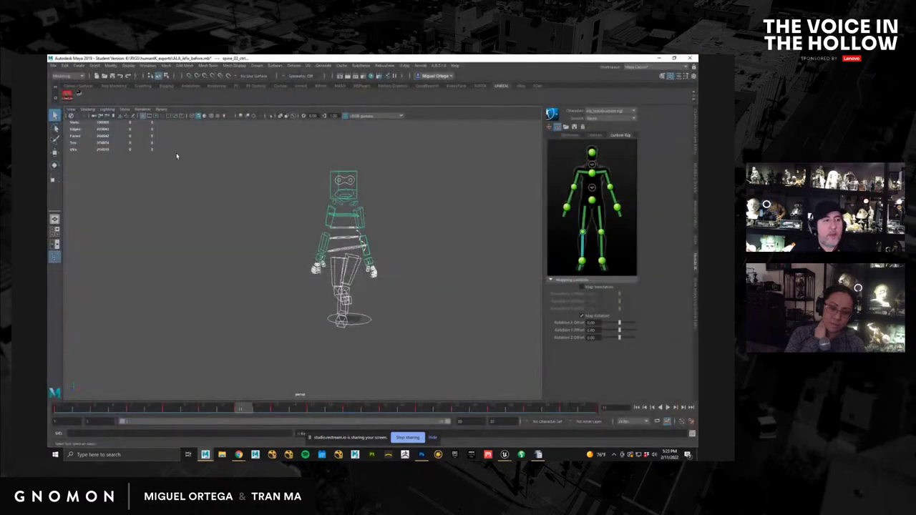
# Step: Hide all object types in the perspective view and show only the polygons
pyautogui.click(124, 110)
pyautogui.click(152, 136)
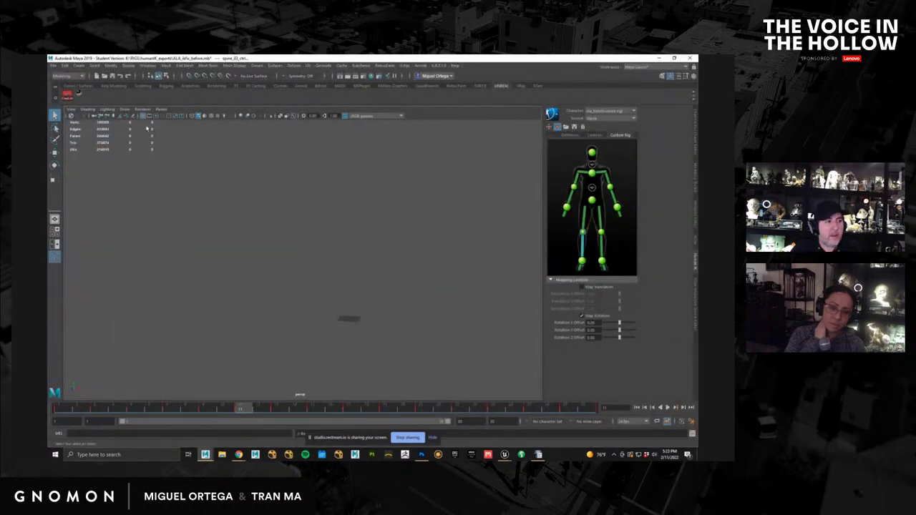
pyautogui.click(125, 109)
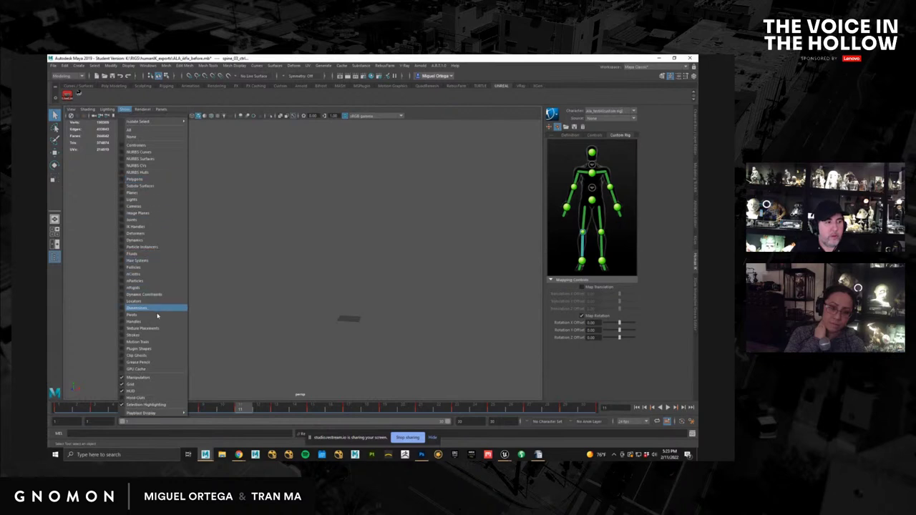
pyautogui.click(146, 180)
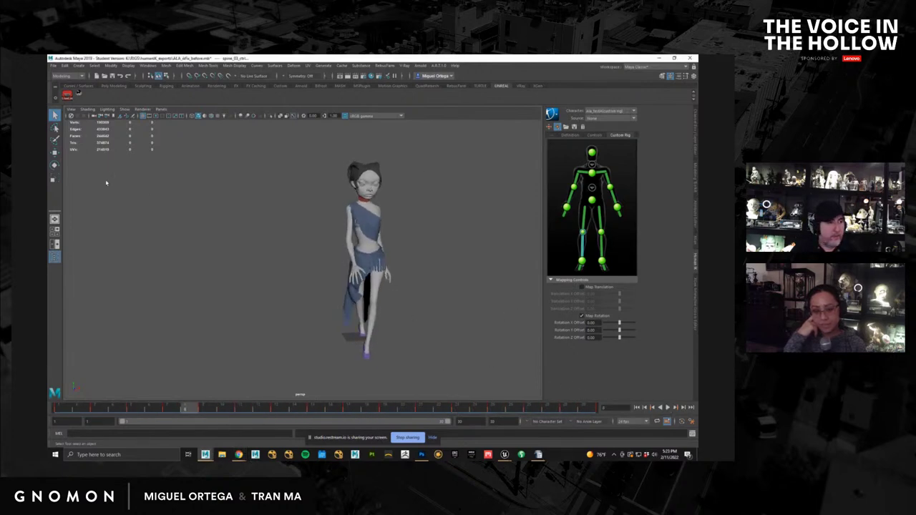
# Step: Open the ALA stopMotion scene listed just after stopMotionKarate in the humanIK_exports folder, without saving the current scene, and accept the student version notices
pyautogui.click(54, 65)
pyautogui.click(69, 82)
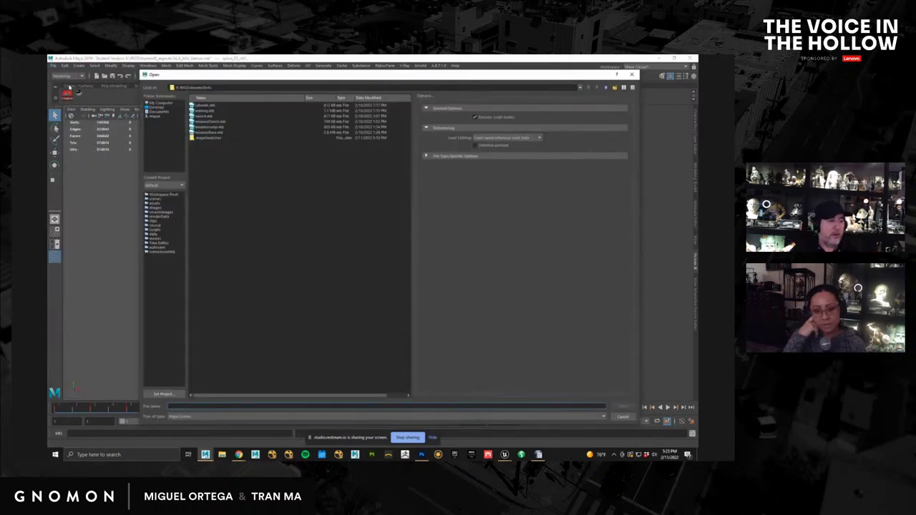
pyautogui.click(606, 87)
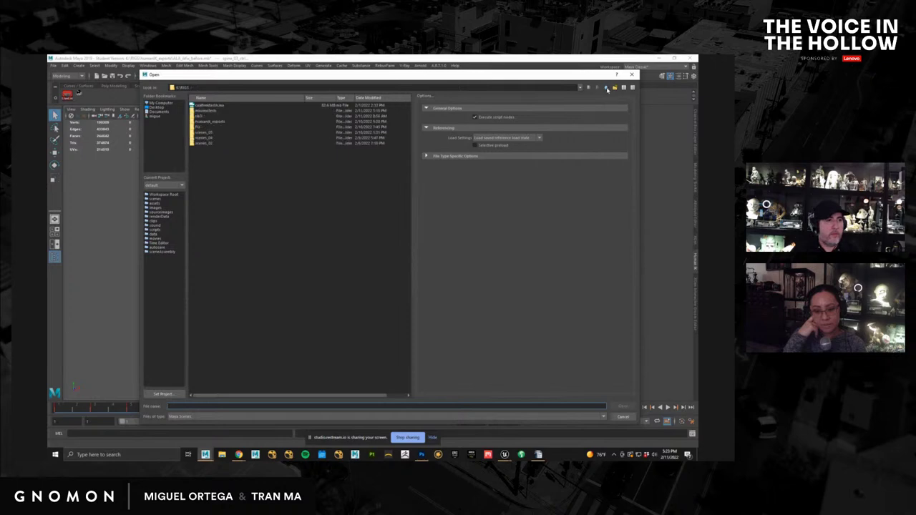
pyautogui.doubleClick(207, 123)
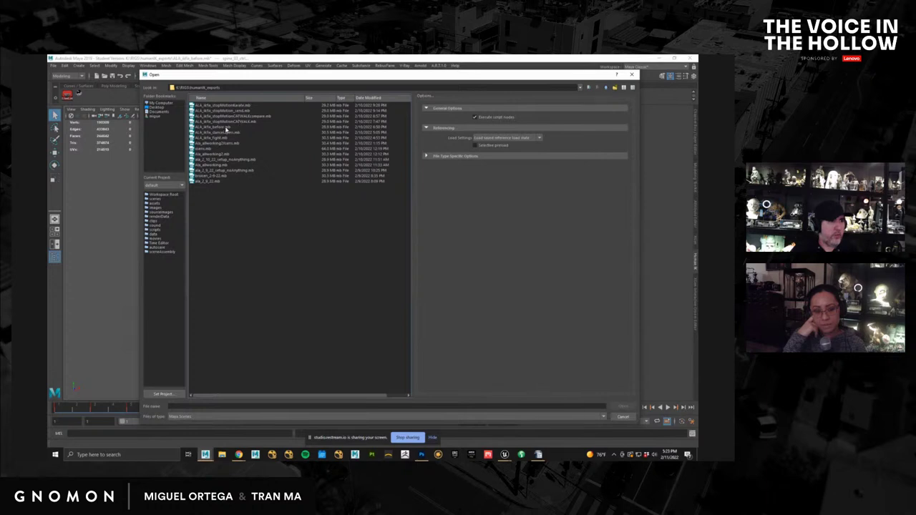
pyautogui.doubleClick(235, 111)
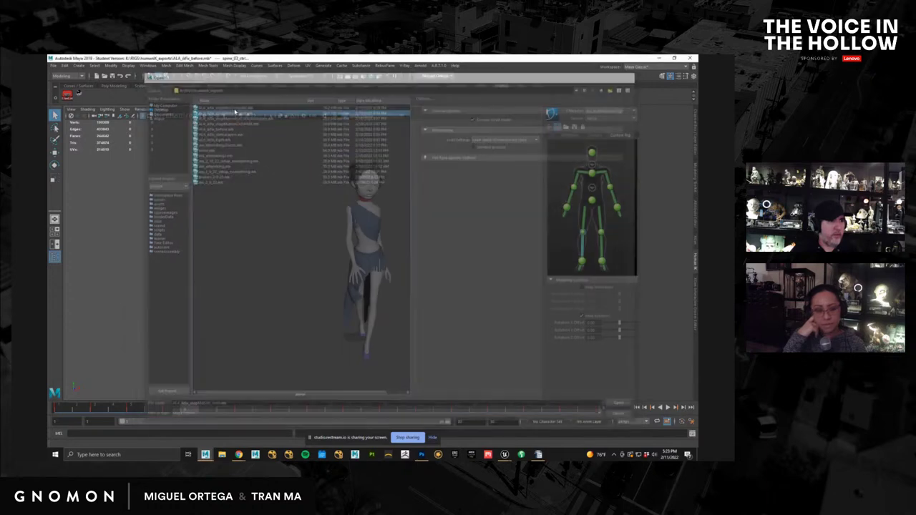
pyautogui.click(373, 256)
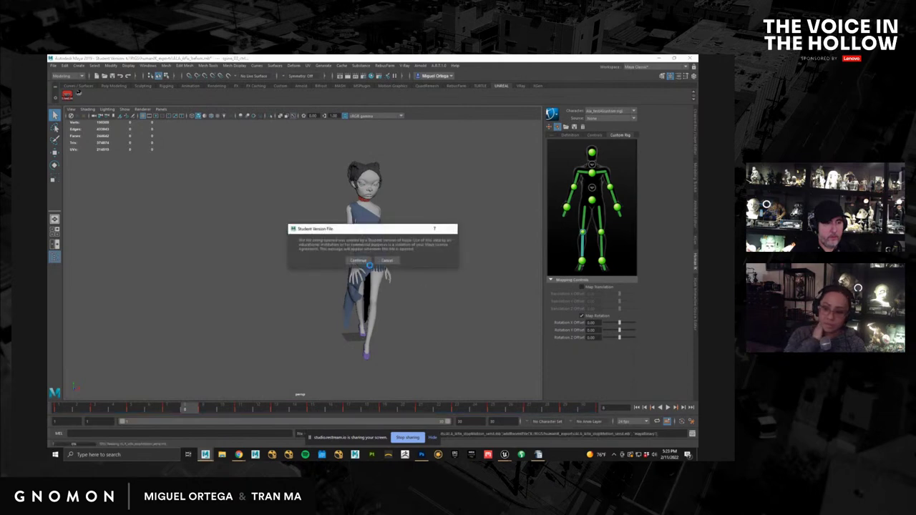
pyautogui.click(362, 261)
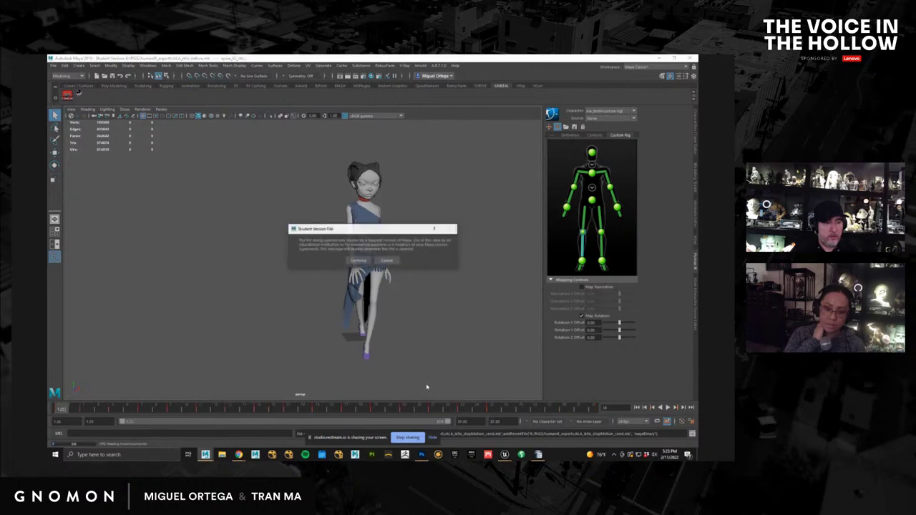
pyautogui.click(357, 260)
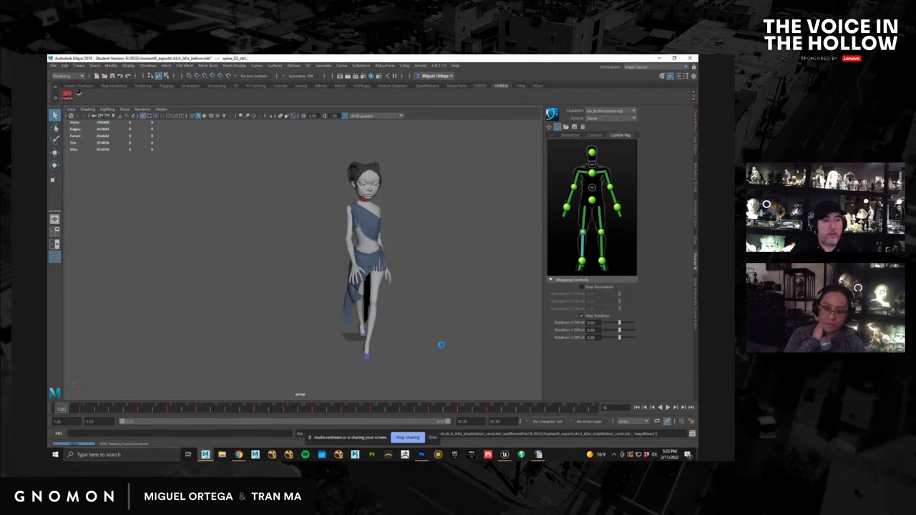
# Step: Frame both characters, compare their looping playback while shortening the playback range to end at frame 27, and stop it
pyautogui.keyDown('alt'); pyautogui.moveTo(385, 295); pyautogui.dragTo(406, 300, button='middle'); pyautogui.keyUp('alt')
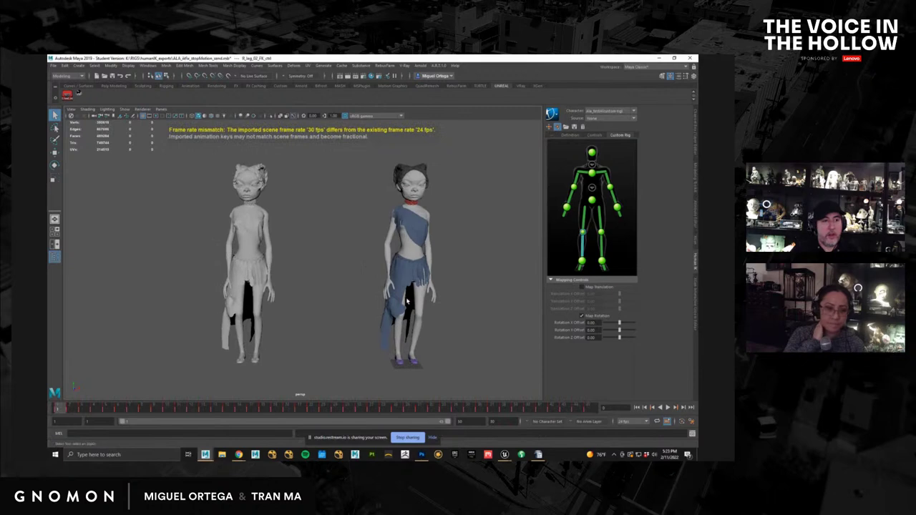
pyautogui.keyDown('alt'); pyautogui.moveTo(411, 304); pyautogui.dragTo(405, 230); pyautogui.keyUp('alt')
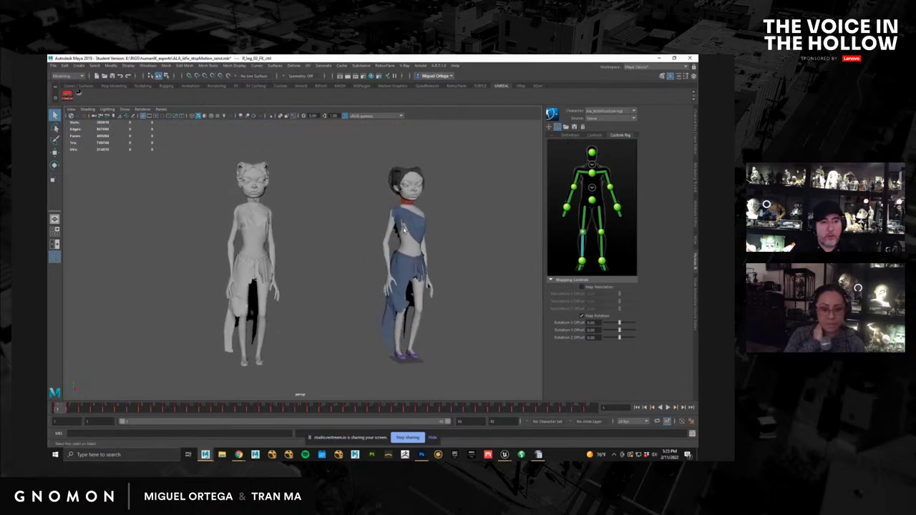
pyautogui.keyDown('alt'); pyautogui.moveTo(405, 231); pyautogui.dragTo(420, 241, button='right'); pyautogui.keyUp('alt')
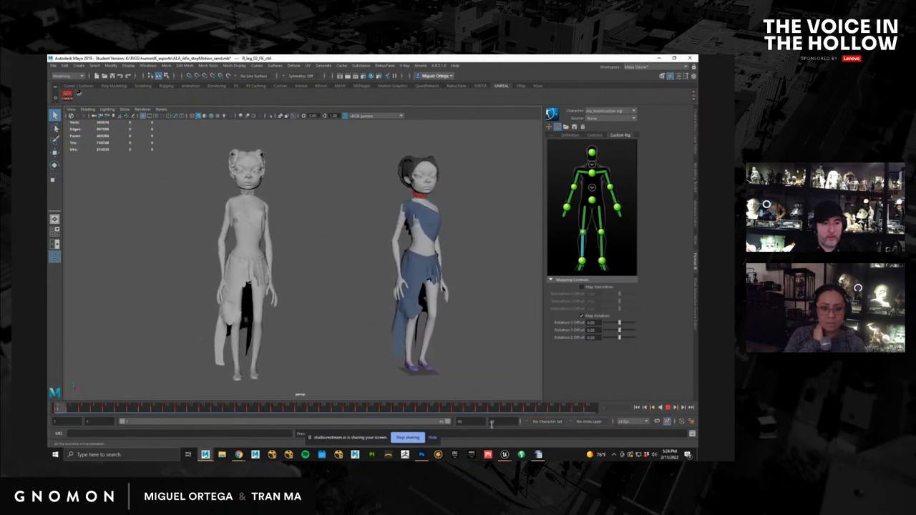
pyautogui.moveTo(447, 421); pyautogui.dragTo(362, 424)
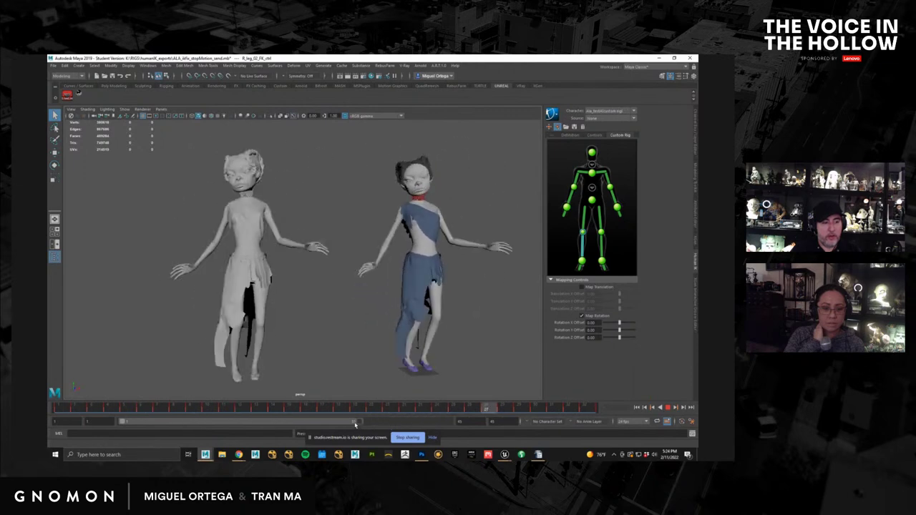
pyautogui.moveTo(355, 425); pyautogui.dragTo(347, 425)
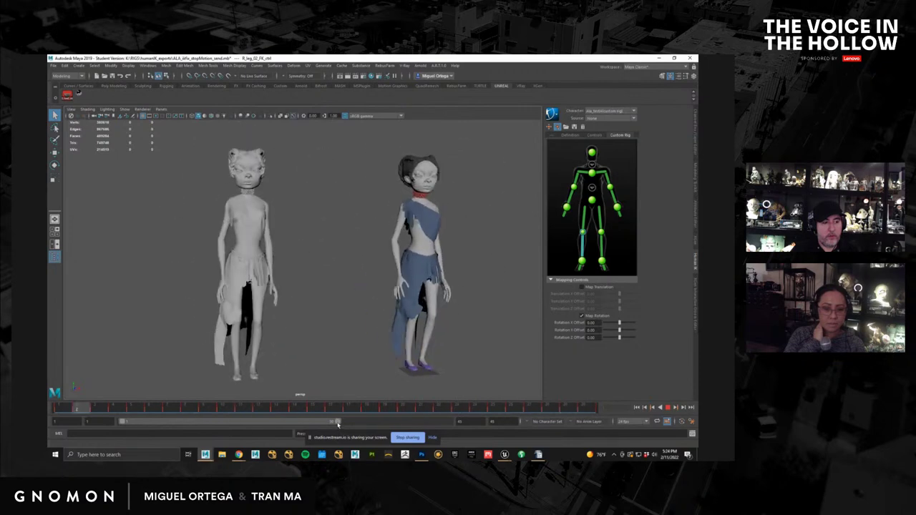
pyautogui.moveTo(338, 425); pyautogui.dragTo(315, 424)
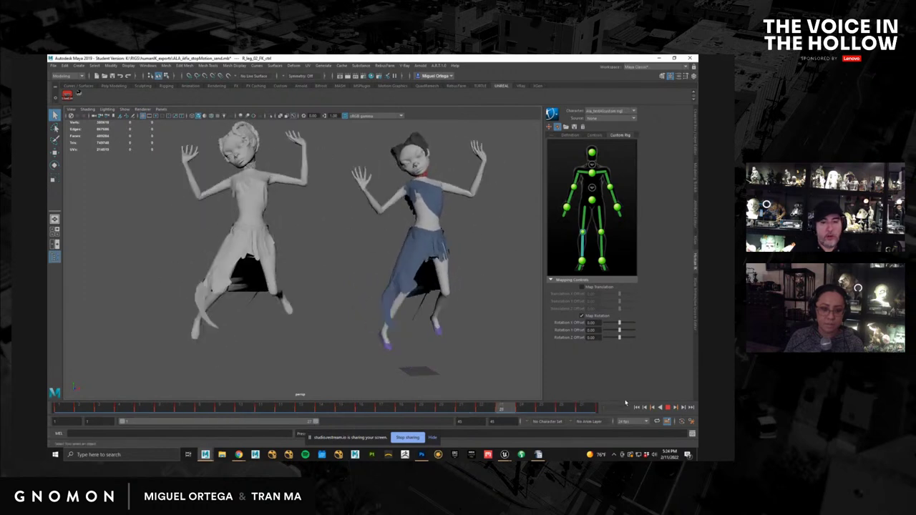
pyautogui.click(668, 407)
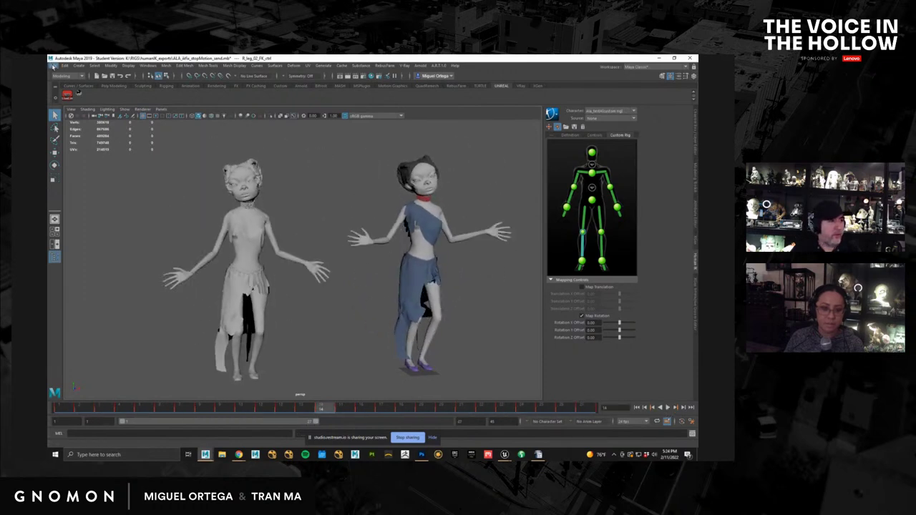
# Step: Open the stopMotionKarate scene without saving the current one, and play back both characters' animation to compare them
pyautogui.click(52, 65)
pyautogui.click(74, 85)
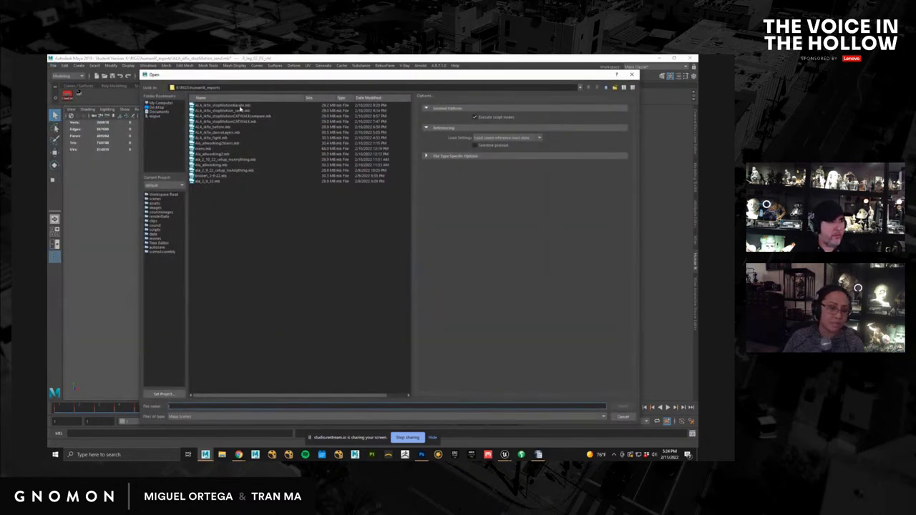
pyautogui.doubleClick(239, 108)
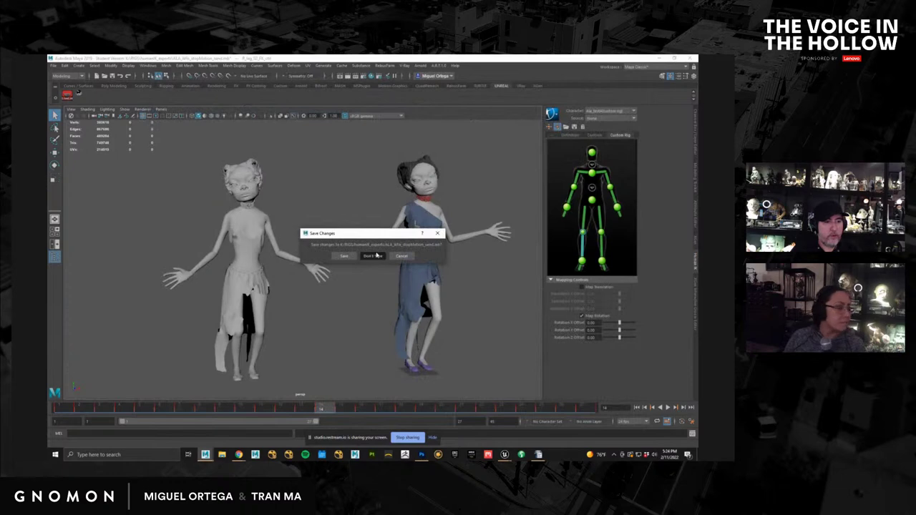
pyautogui.click(373, 255)
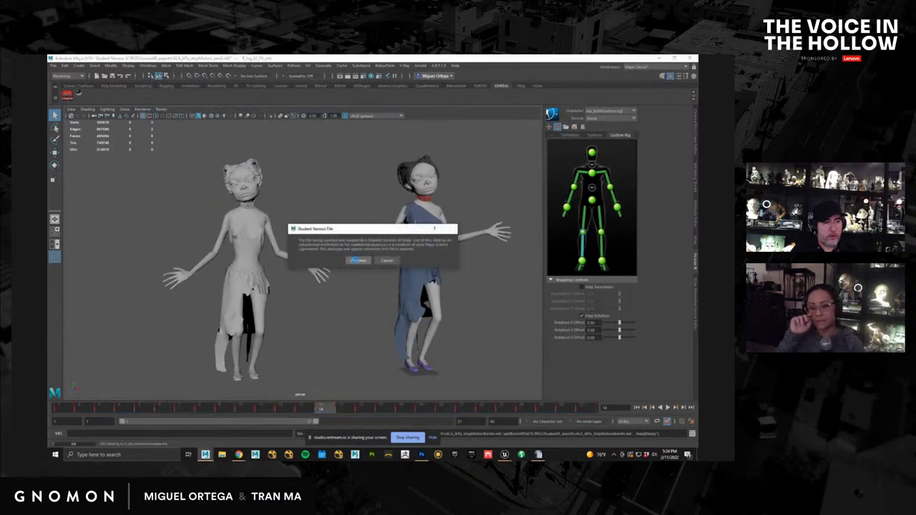
pyautogui.click(356, 261)
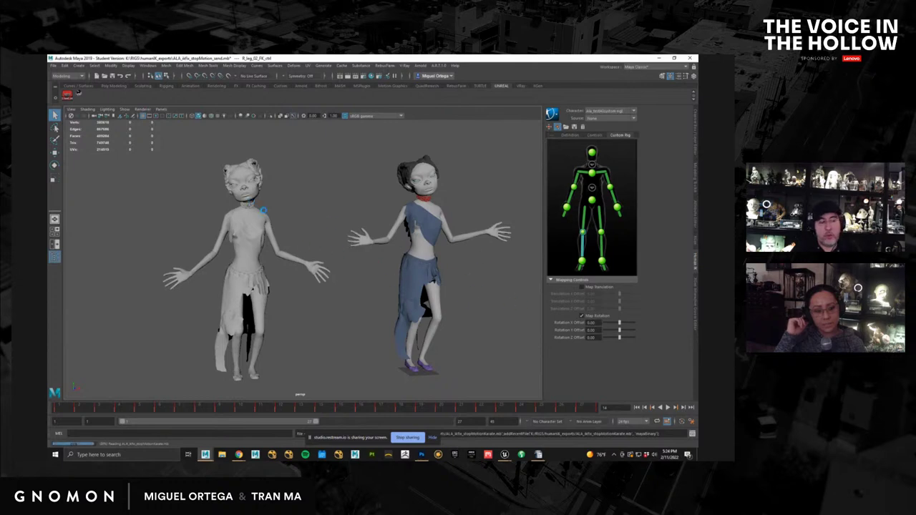
pyautogui.click(358, 261)
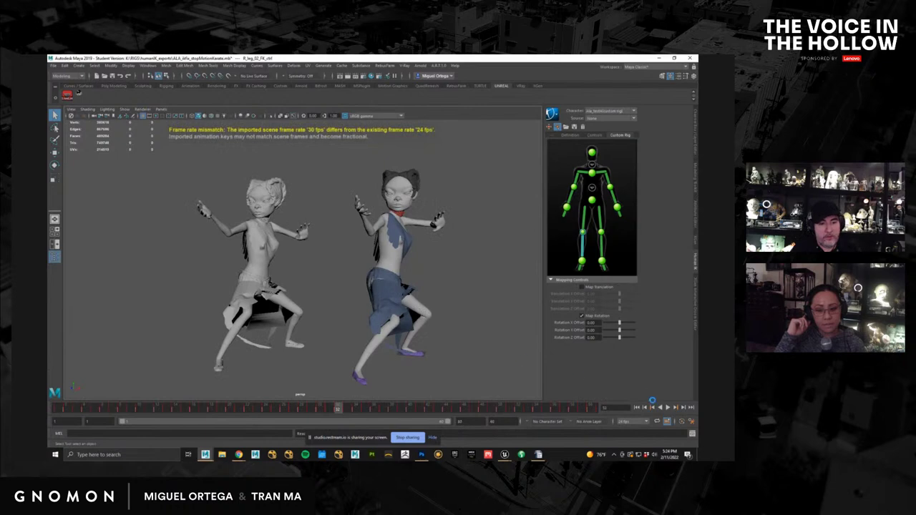
pyautogui.click(667, 407)
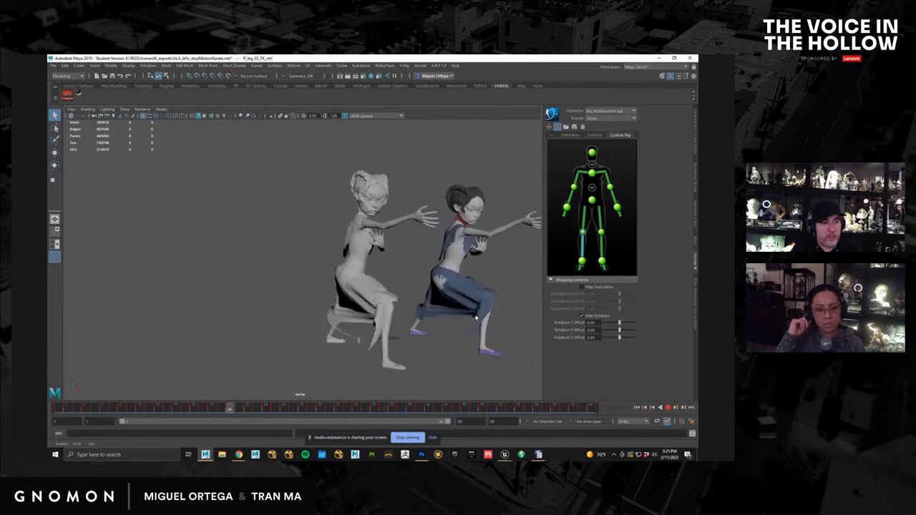
pyautogui.keyDown('alt'); pyautogui.moveTo(374, 304); pyautogui.dragTo(454, 305, button='right'); pyautogui.keyUp('alt')
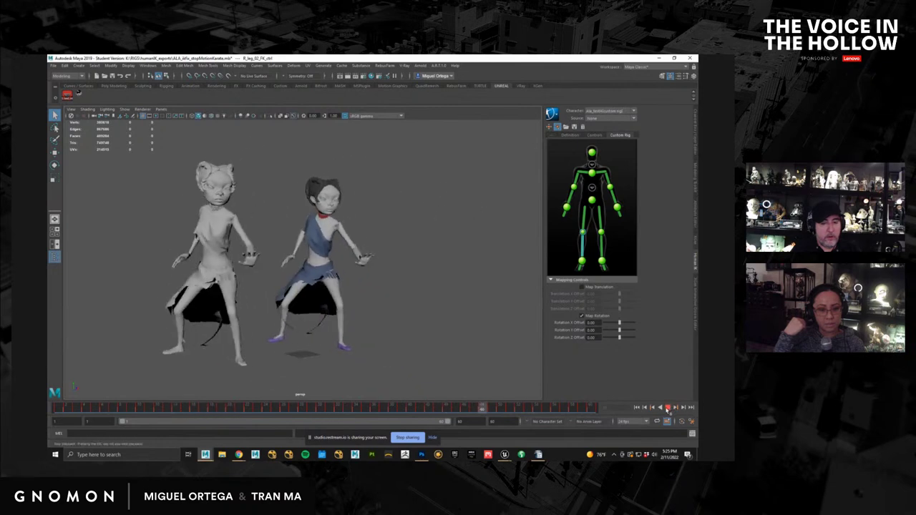
# Step: Open the stopMotionCATWALKcompare scene without saving the current one, and accept the student version notices
pyautogui.click(53, 65)
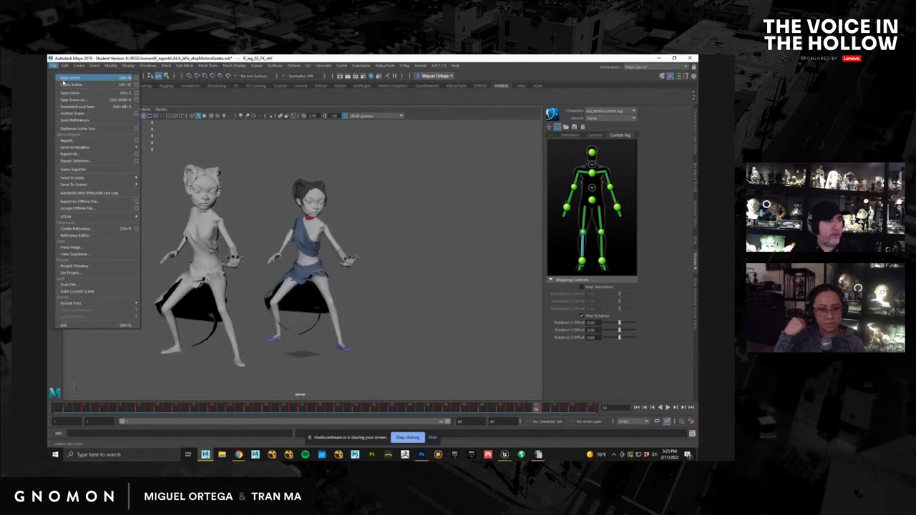
pyautogui.click(72, 82)
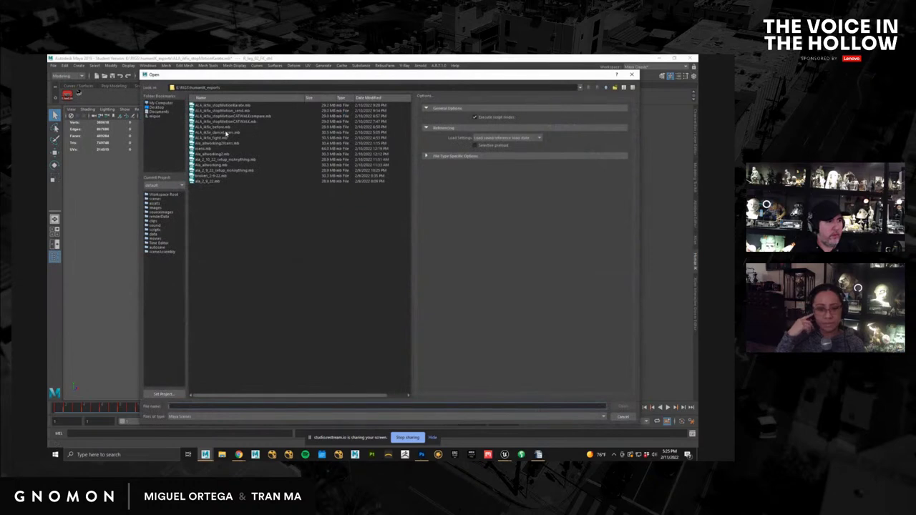
pyautogui.doubleClick(243, 120)
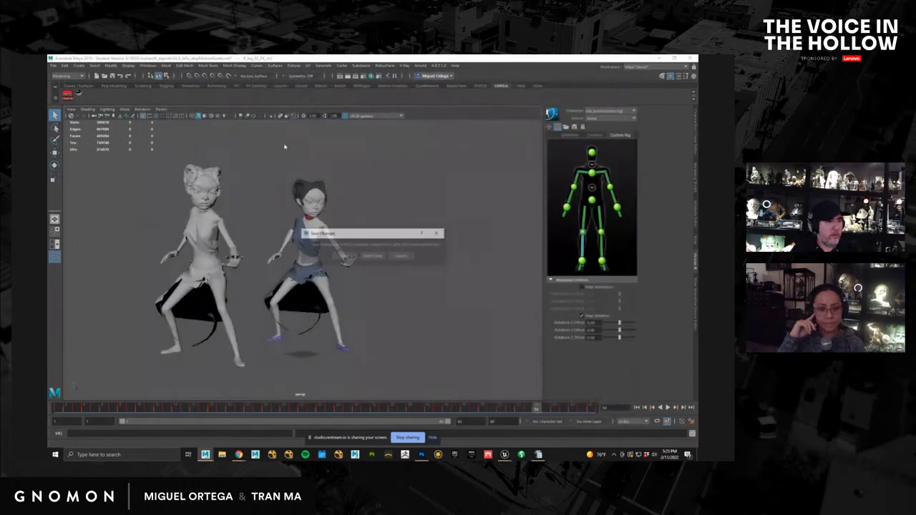
pyautogui.click(373, 256)
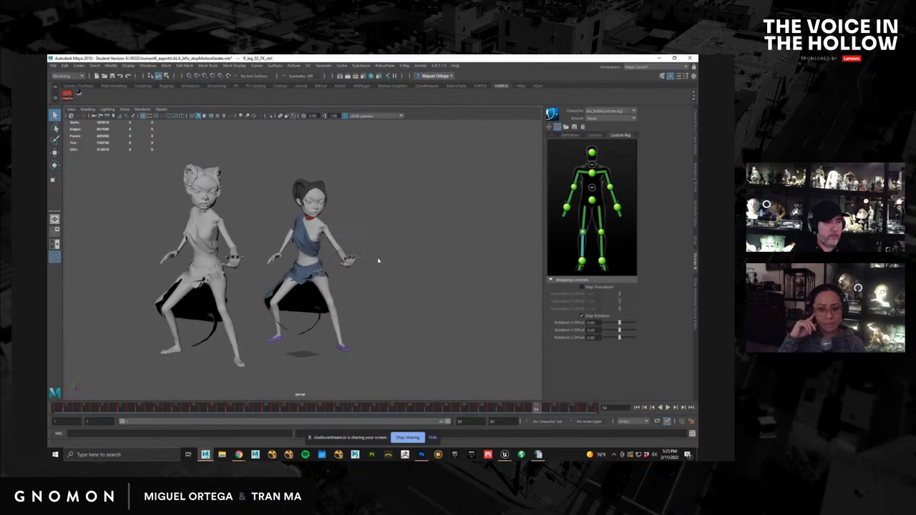
pyautogui.click(362, 259)
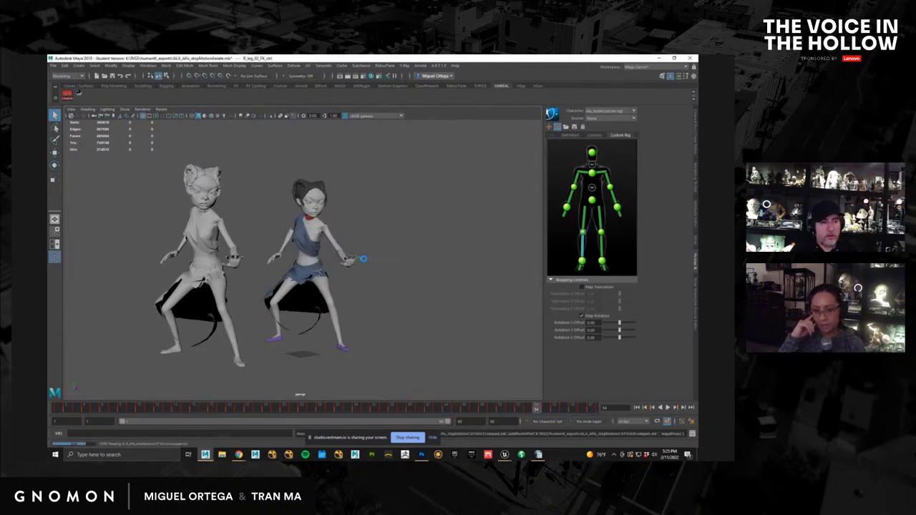
pyautogui.click(358, 259)
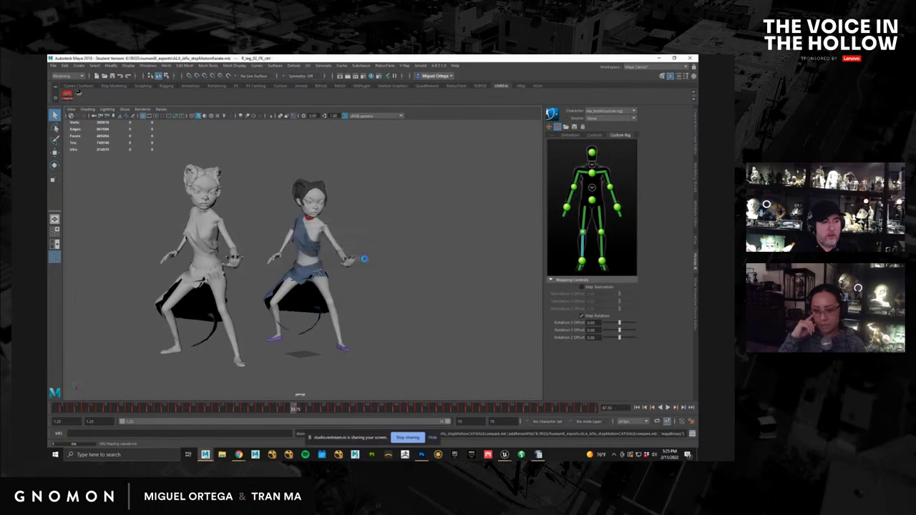
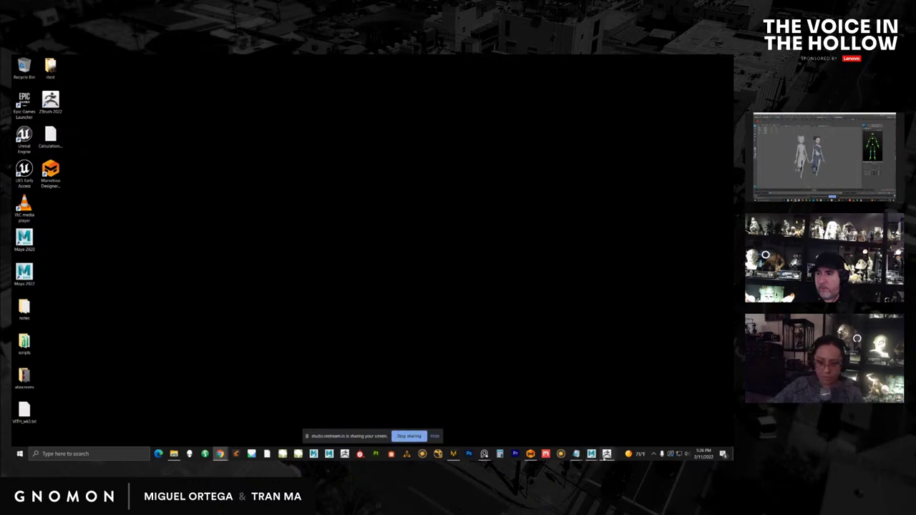
# Step: Switch to ZBrush to view the anteater sculpt, and move the reference image board over it, widened and enlarged on the anteater photos
pyautogui.click(606, 453)
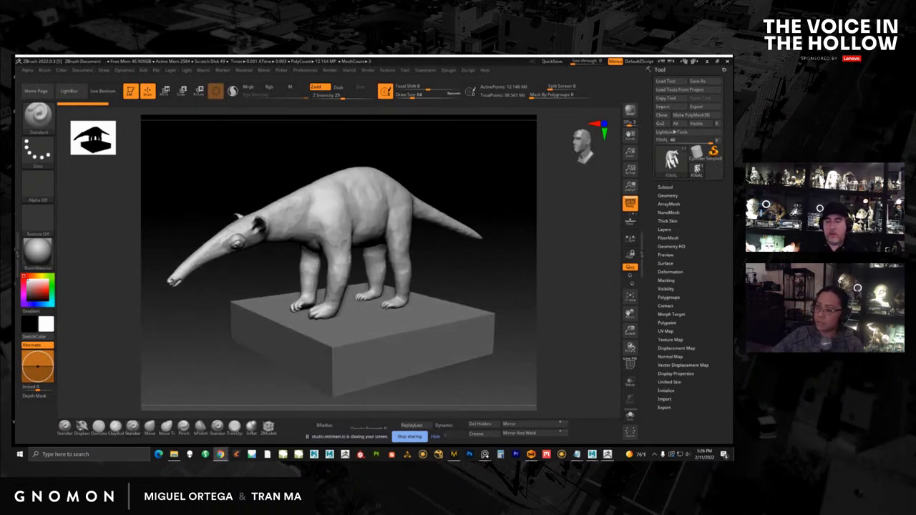
pyautogui.moveTo(460, 274); pyautogui.dragTo(455, 276)
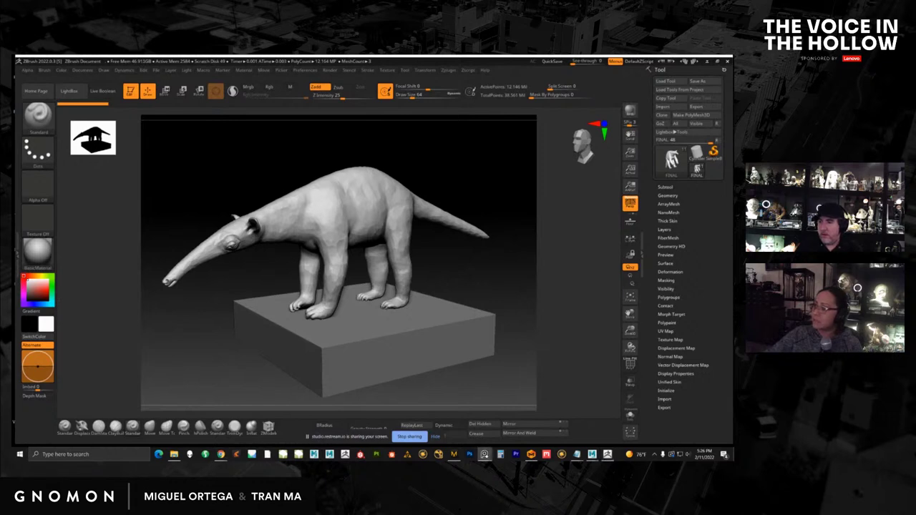
pyautogui.moveTo(730, 135); pyautogui.dragTo(329, 178, button='right')
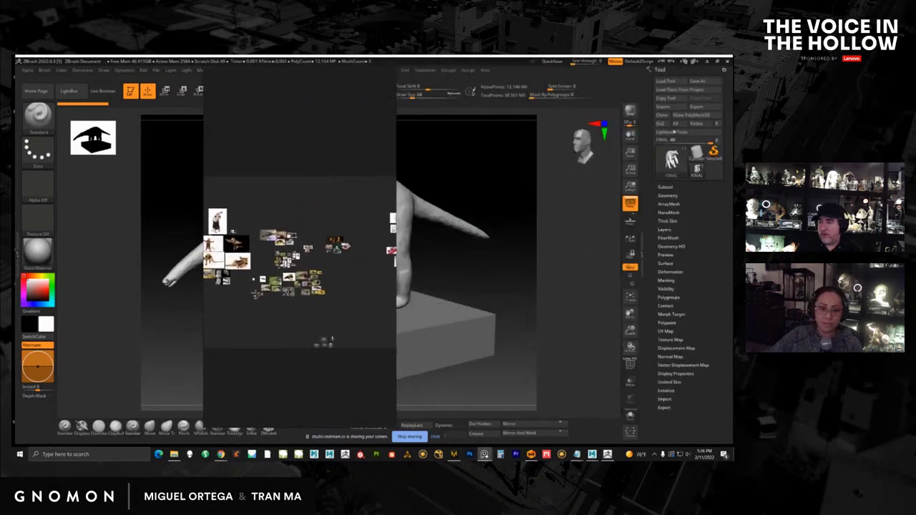
pyautogui.moveTo(396, 215); pyautogui.dragTo(503, 214)
pyautogui.moveTo(220, 202); pyautogui.dragTo(334, 242, button='middle')
pyautogui.scroll(5, 336, 244)
pyautogui.moveTo(379, 290); pyautogui.dragTo(404, 210, button='middle')
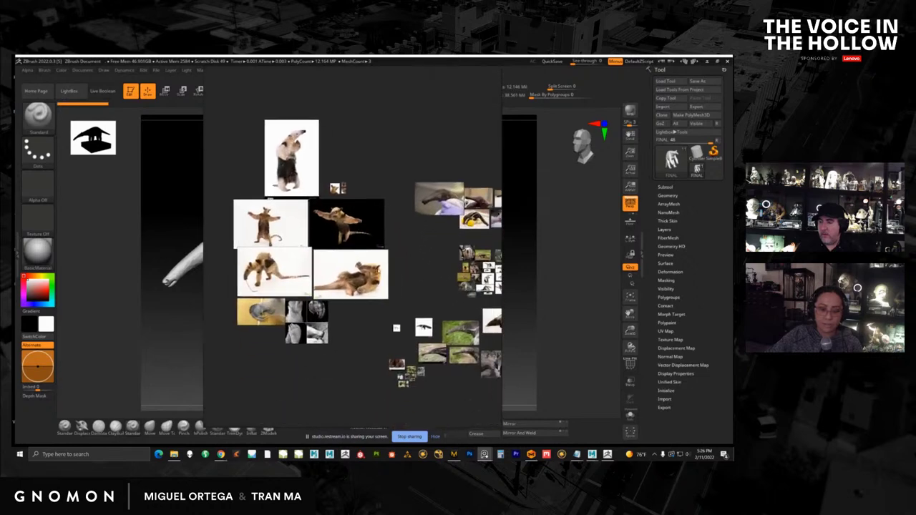
# Step: Examine the anteater photos across the reference board, comparing the giant anteater group with the smaller tamandua group
pyautogui.moveTo(429, 276); pyautogui.dragTo(311, 243, button='middle')
pyautogui.scroll(4, 315, 248)
pyautogui.moveTo(436, 270); pyautogui.dragTo(290, 199, button='middle')
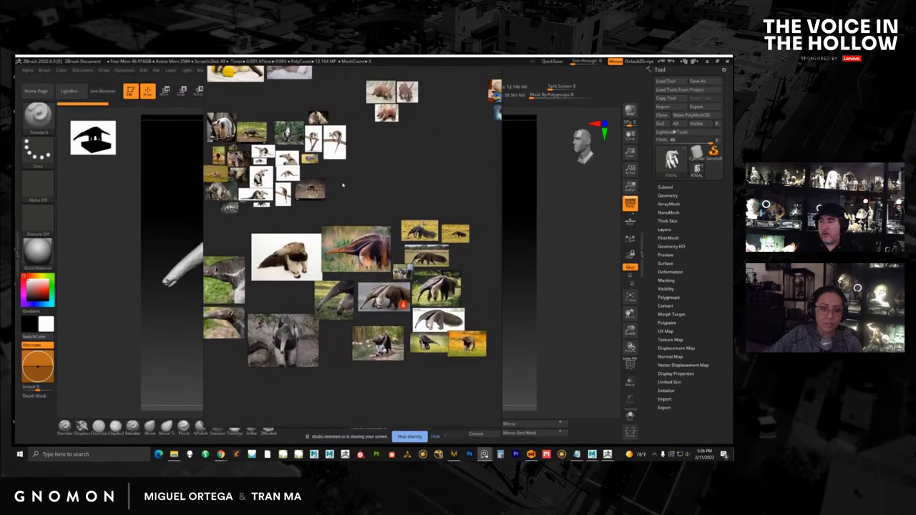
pyautogui.scroll(5, 343, 185)
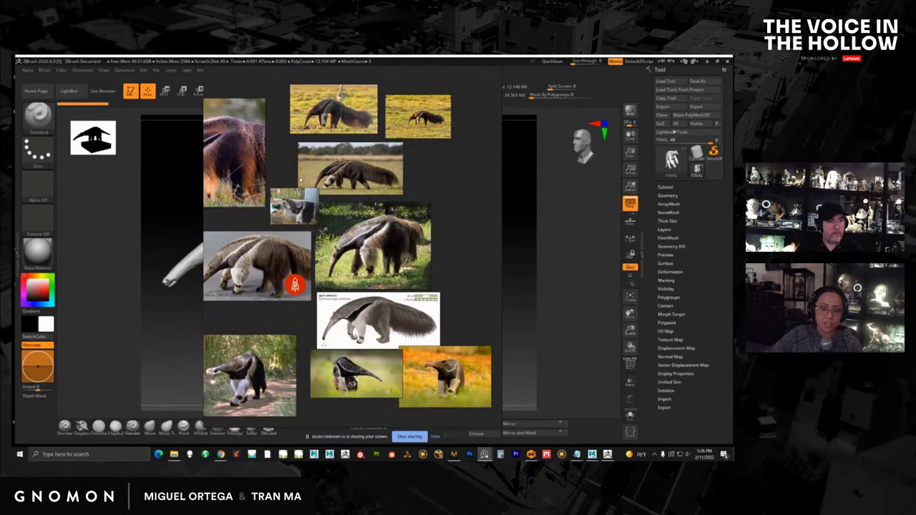
pyautogui.scroll(5, 301, 179)
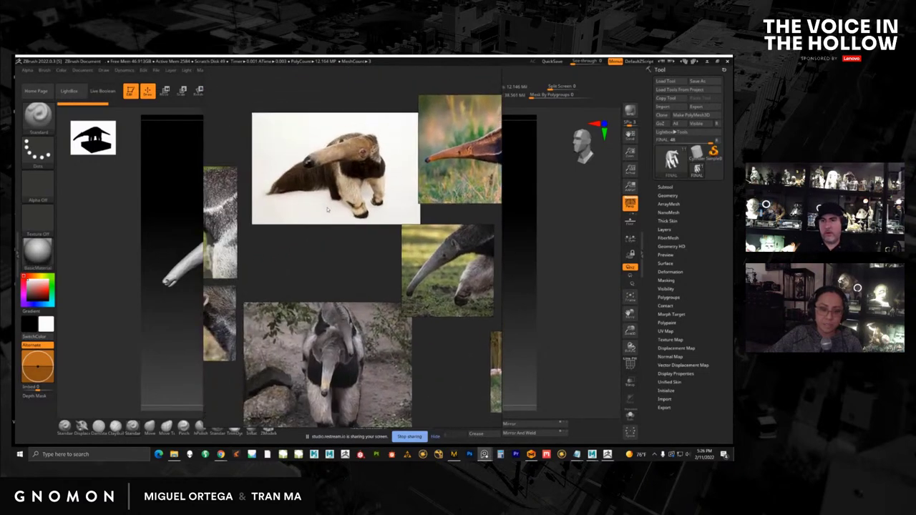
pyautogui.moveTo(327, 209); pyautogui.dragTo(391, 403, button='middle')
pyautogui.scroll(3, 361, 247)
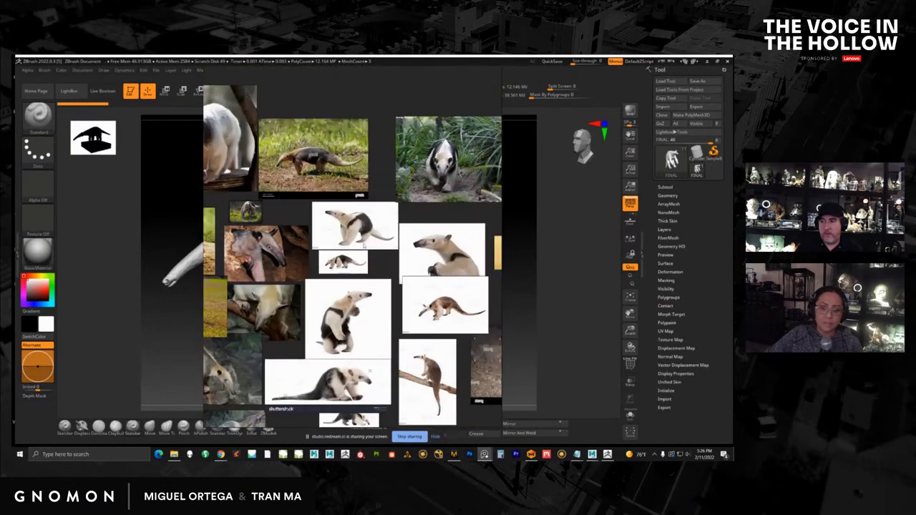
pyautogui.moveTo(364, 245); pyautogui.dragTo(361, 186, button='middle')
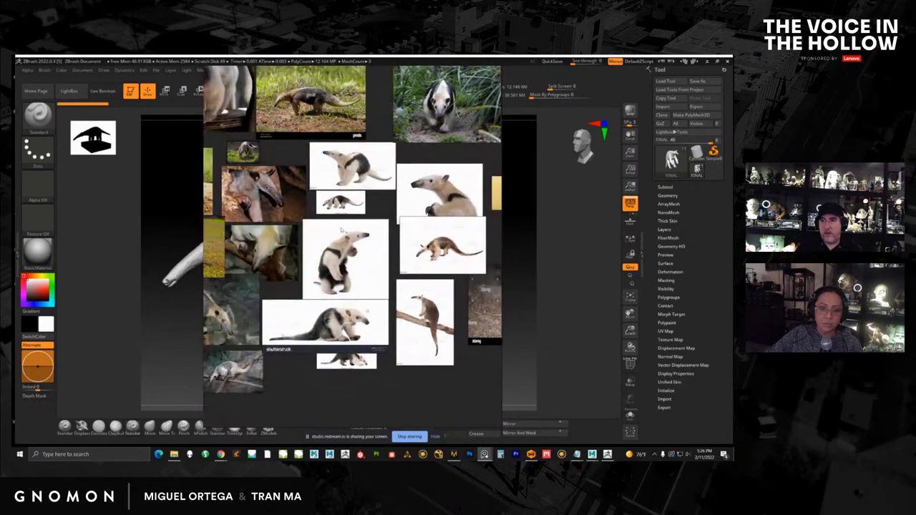
pyautogui.moveTo(341, 229); pyautogui.dragTo(417, 322, button='middle')
pyautogui.scroll(-3, 376, 245)
pyautogui.moveTo(375, 244); pyautogui.dragTo(284, 302, button='middle')
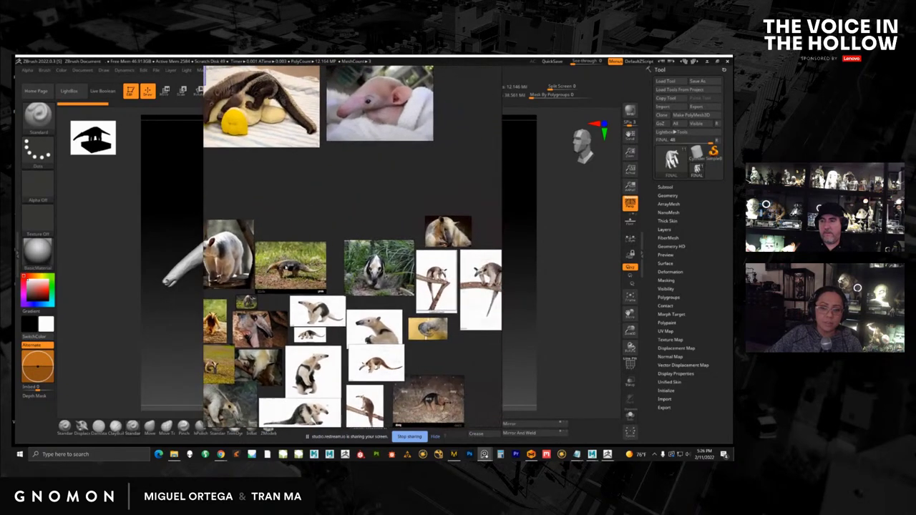
pyautogui.moveTo(426, 336); pyautogui.dragTo(464, 258, button='middle')
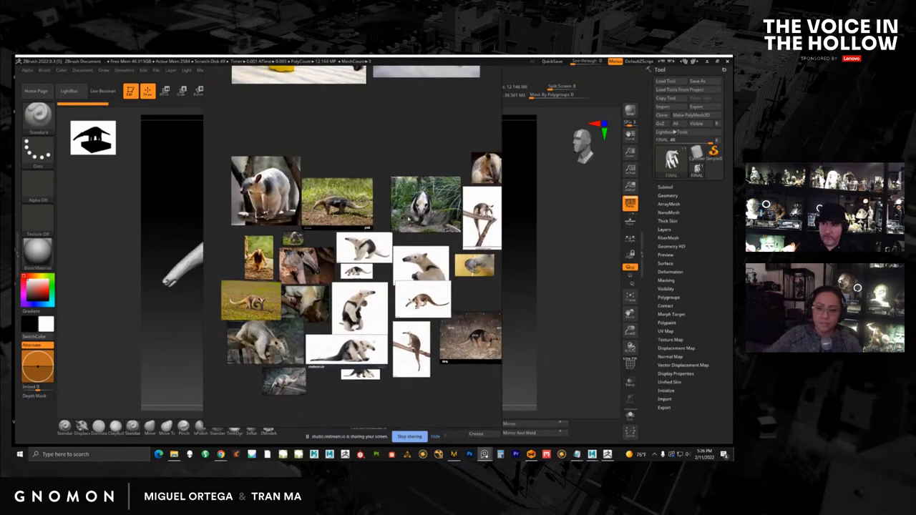
# Step: Move the anteater reference board off the ZBrush canvas and turn the anteater sculpt slightly on its base
pyautogui.moveTo(409, 219); pyautogui.dragTo(731, 301, button='right')
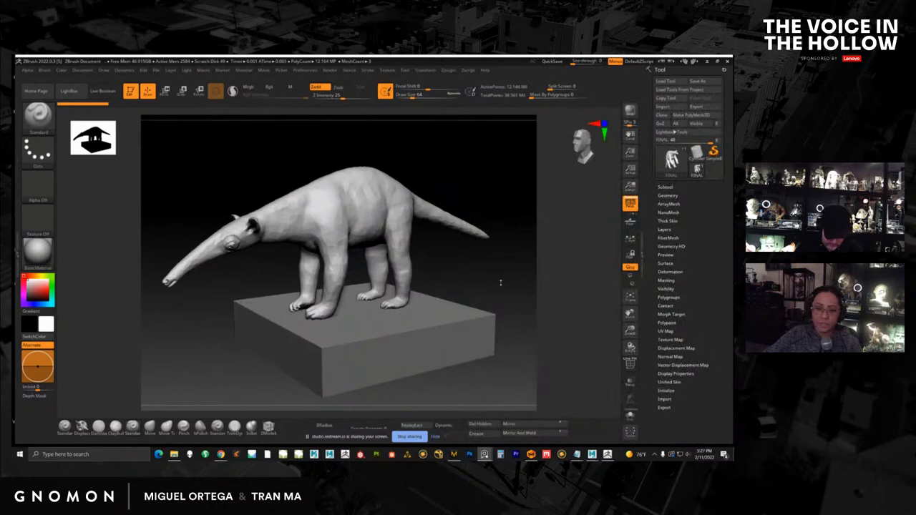
pyautogui.moveTo(500, 282)
pyautogui.mouseDown()
pyautogui.moveTo(479, 283)
pyautogui.moveTo(498, 277)
pyautogui.mouseUp()
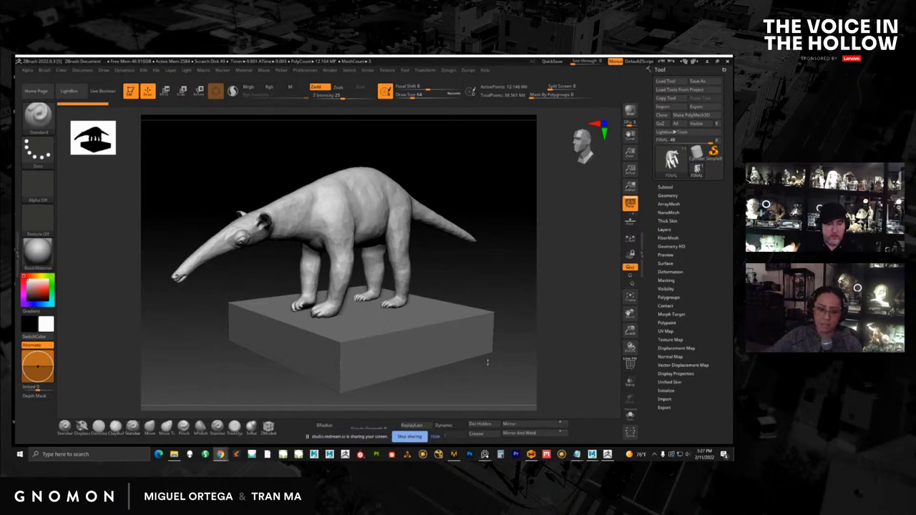
pyautogui.moveTo(220, 454)
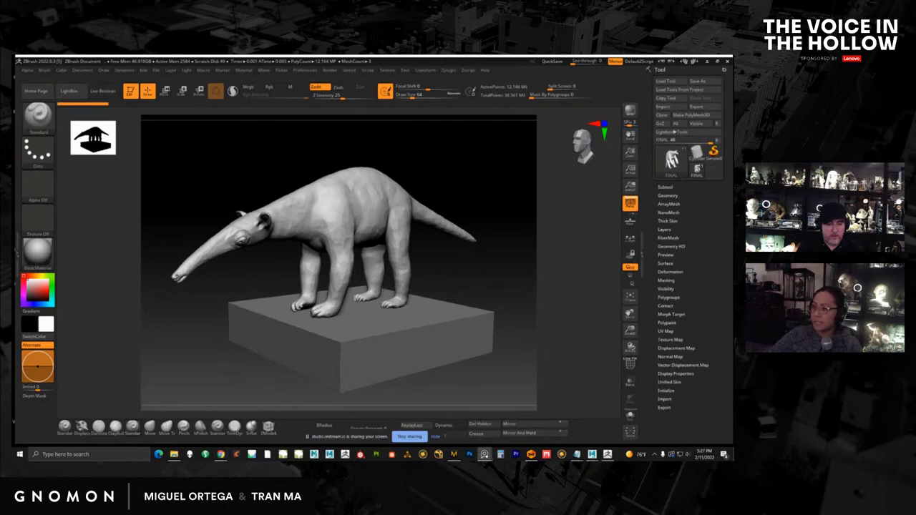
# Step: Bring up the reference board of puppet and felt film stills, move it over the sculpt, and widen it around the enlarged pictures
pyautogui.click(485, 455)
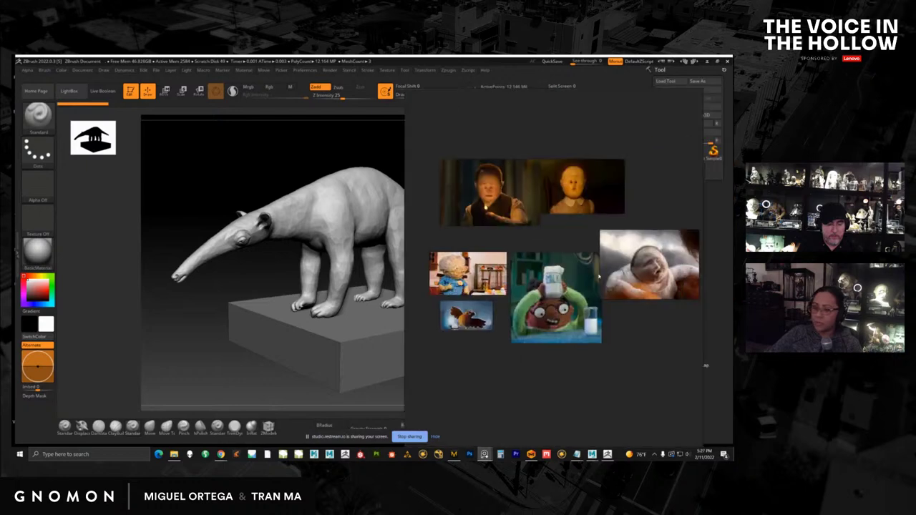
pyautogui.moveTo(650, 278); pyautogui.dragTo(379, 255, button='right')
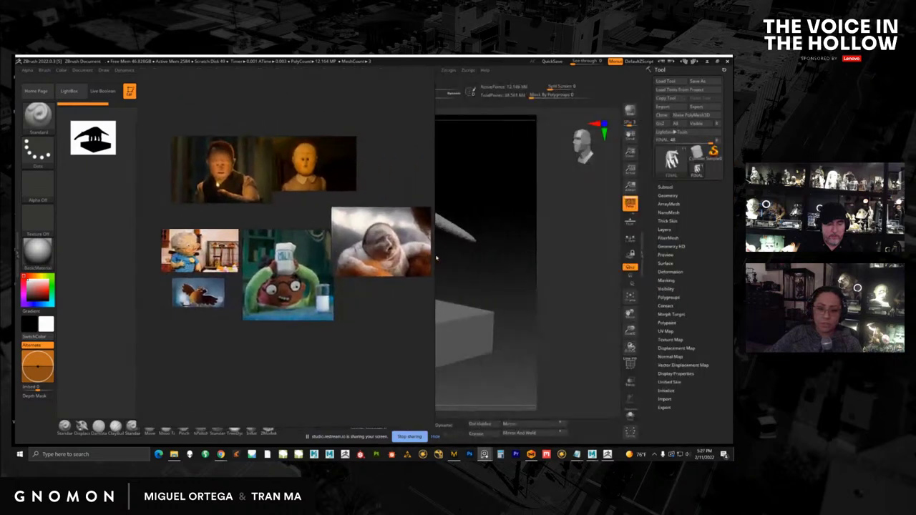
pyautogui.moveTo(436, 258); pyautogui.dragTo(594, 260)
pyautogui.moveTo(314, 274); pyautogui.dragTo(363, 276, button='middle')
pyautogui.scroll(4, 363, 275)
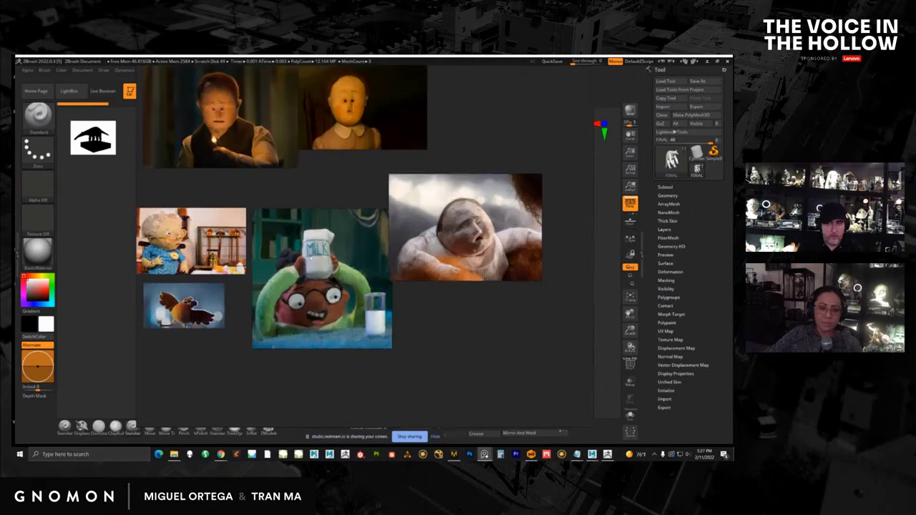
pyautogui.moveTo(310, 258); pyautogui.dragTo(352, 294, button='middle')
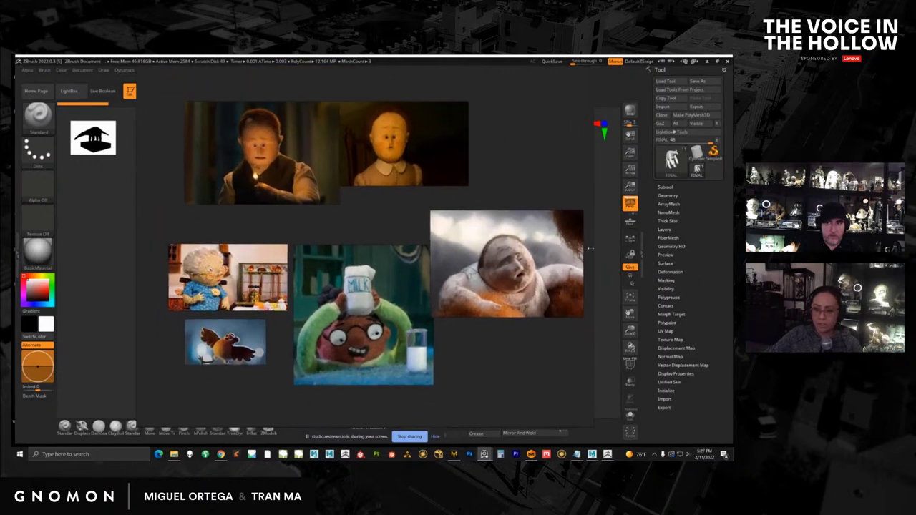
pyautogui.scroll(2, 473, 254)
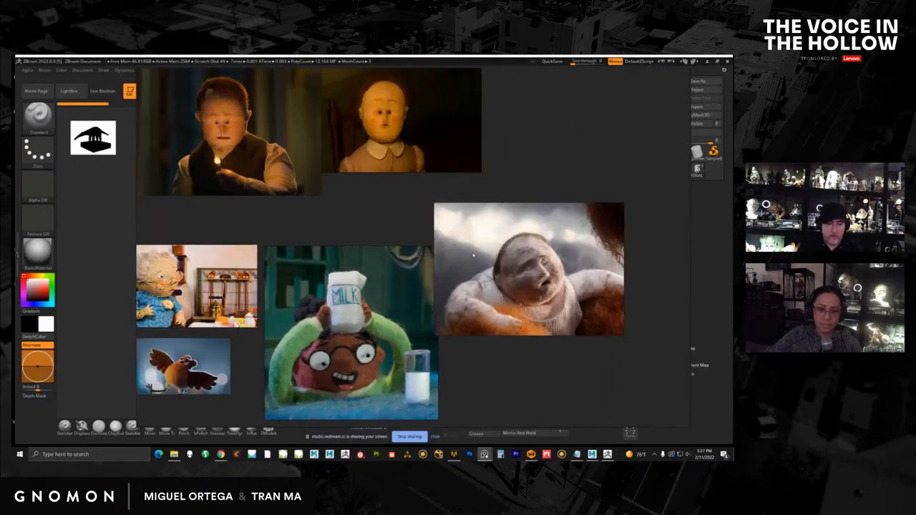
pyautogui.moveTo(473, 254); pyautogui.dragTo(502, 227, button='middle')
# Step: Enlarge the brown felt bird picture to about the size of the other film stills
pyautogui.moveTo(193, 328); pyautogui.dragTo(183, 332)
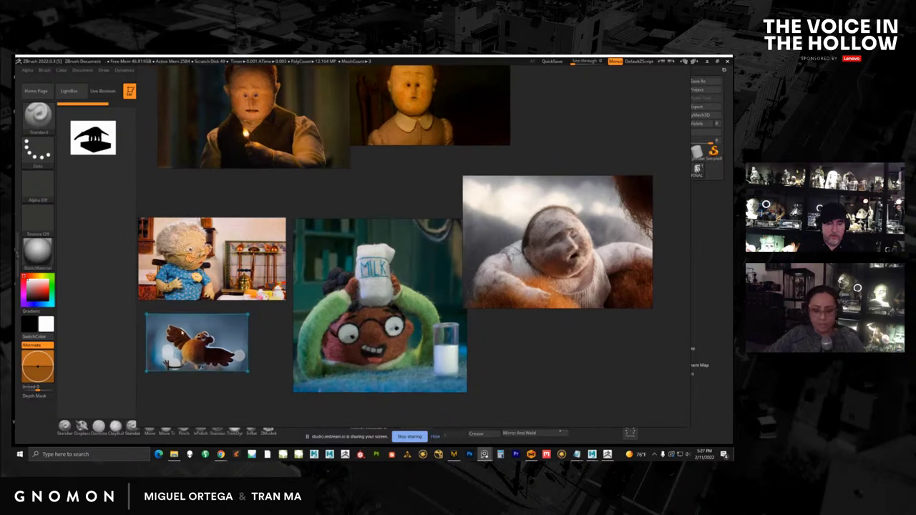
pyautogui.moveTo(248, 371); pyautogui.dragTo(296, 398)
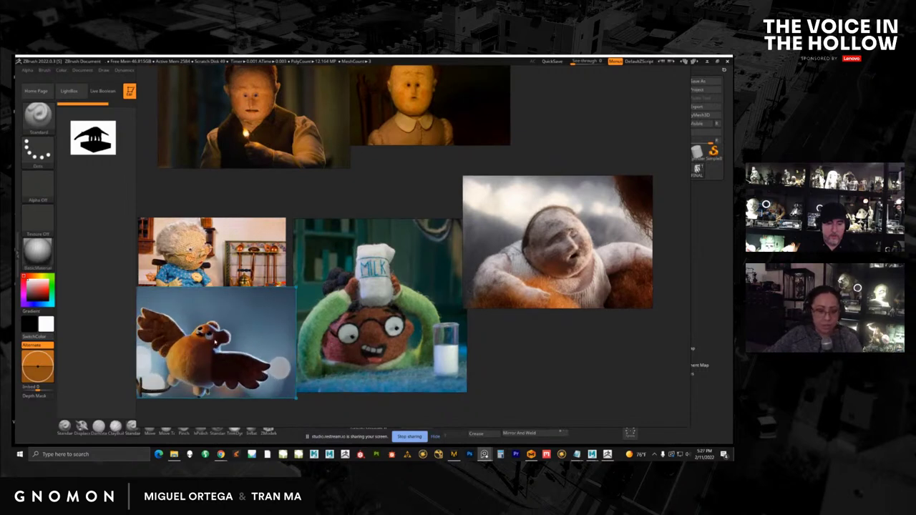
pyautogui.moveTo(295, 372); pyautogui.dragTo(315, 374, button='middle')
# Step: Move the woven grandmother picture above the bird, inspect it up close, and set it apart from the other stills
pyautogui.moveTo(233, 274); pyautogui.dragTo(234, 231)
pyautogui.moveTo(176, 210); pyautogui.dragTo(222, 257, button='middle')
pyautogui.scroll(4, 237, 248)
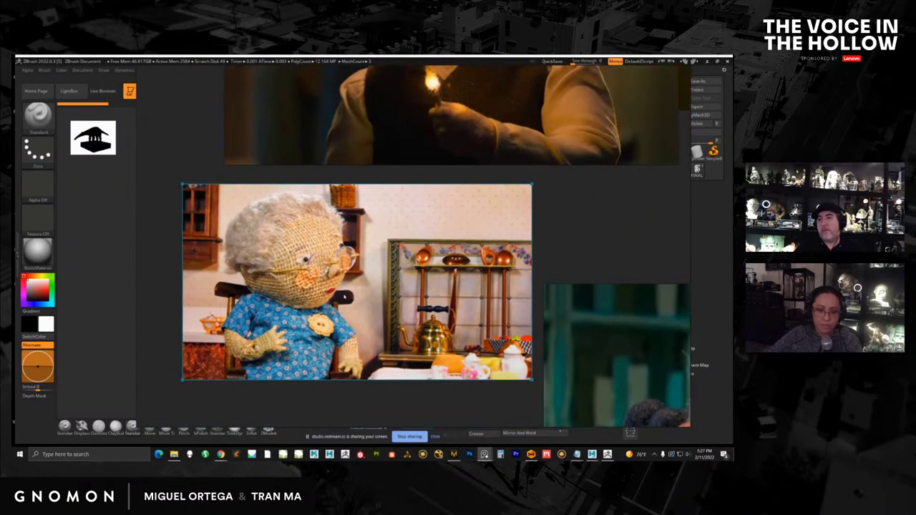
pyautogui.scroll(-3, 358, 288)
pyautogui.moveTo(408, 330); pyautogui.dragTo(322, 237, button='middle')
pyautogui.scroll(-2, 322, 237)
pyautogui.moveTo(325, 240); pyautogui.dragTo(215, 219)
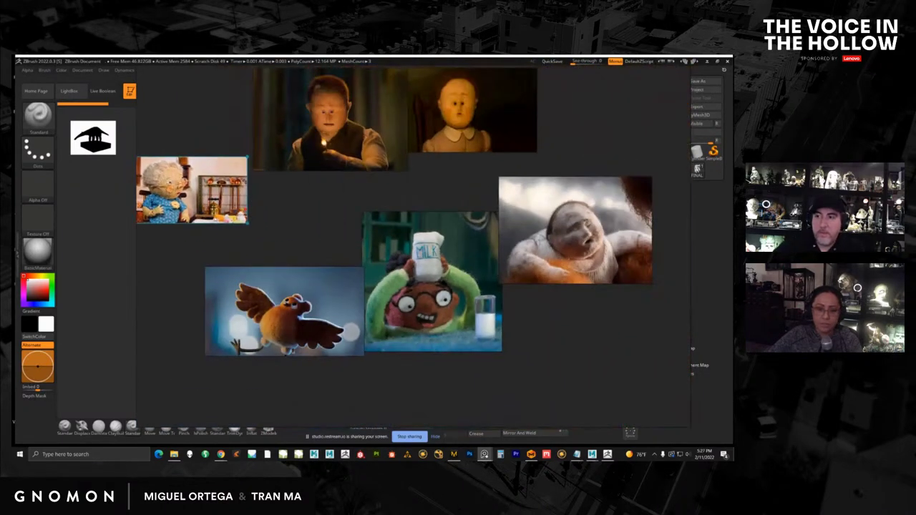
# Step: Rearrange the stills with the bird under the match-holding puppet, the pale doll beside them, and the milk puppet beneath the bird
pyautogui.moveTo(284, 312); pyautogui.dragTo(407, 181)
pyautogui.moveTo(407, 182); pyautogui.dragTo(337, 280, button='middle')
pyautogui.moveTo(338, 280); pyautogui.dragTo(370, 274)
pyautogui.moveTo(423, 190); pyautogui.dragTo(542, 201)
pyautogui.moveTo(300, 216); pyautogui.dragTo(393, 179)
pyautogui.moveTo(316, 275); pyautogui.dragTo(330, 237, button='middle')
pyautogui.moveTo(358, 240); pyautogui.dragTo(330, 247)
pyautogui.moveTo(347, 322); pyautogui.dragTo(346, 330)
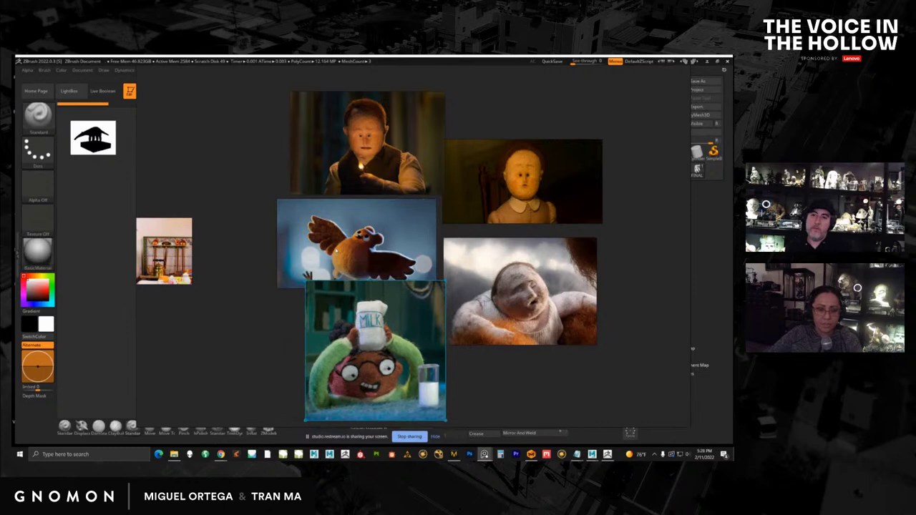
# Step: Inspect the fuzzy bird, the match-holding puppet, the pale doll and the white woolly figure up close for their material texture
pyautogui.scroll(2, 336, 250)
pyautogui.moveTo(336, 251); pyautogui.dragTo(331, 225, button='middle')
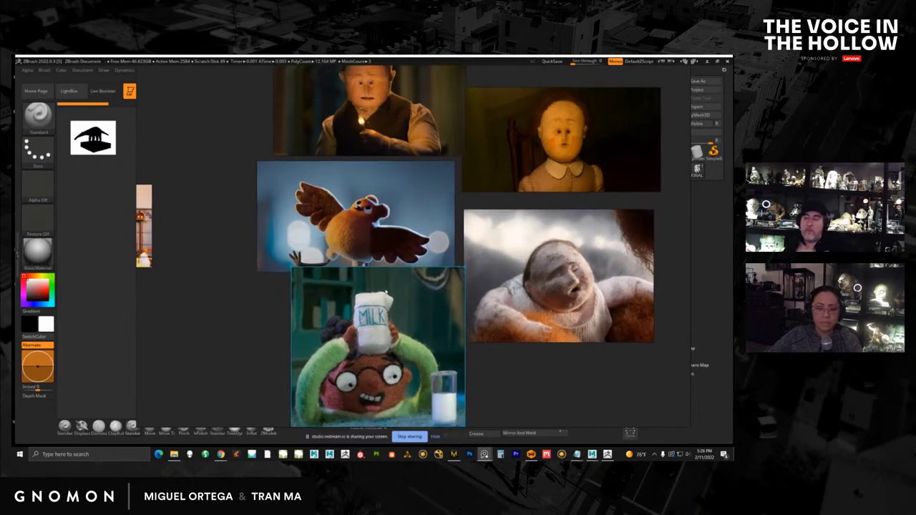
pyautogui.scroll(3, 386, 292)
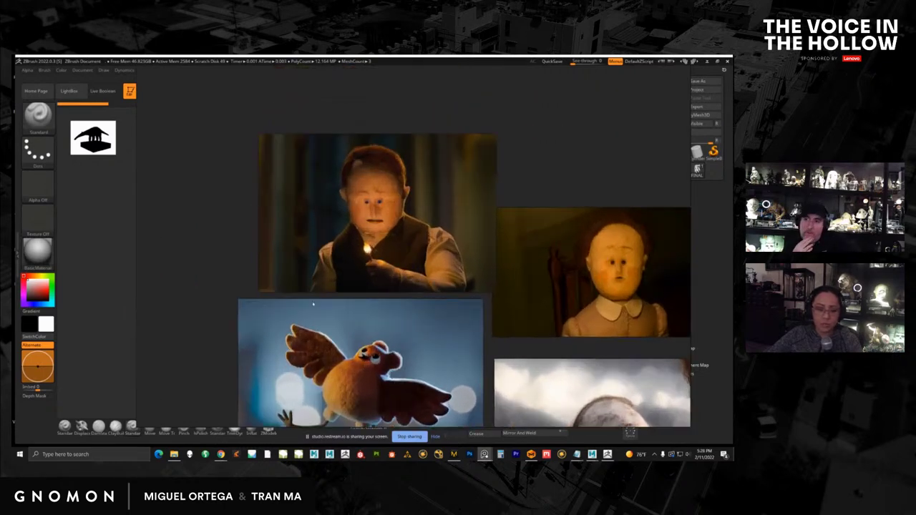
pyautogui.moveTo(362, 379); pyautogui.dragTo(357, 304, button='middle')
pyautogui.scroll(5, 351, 305)
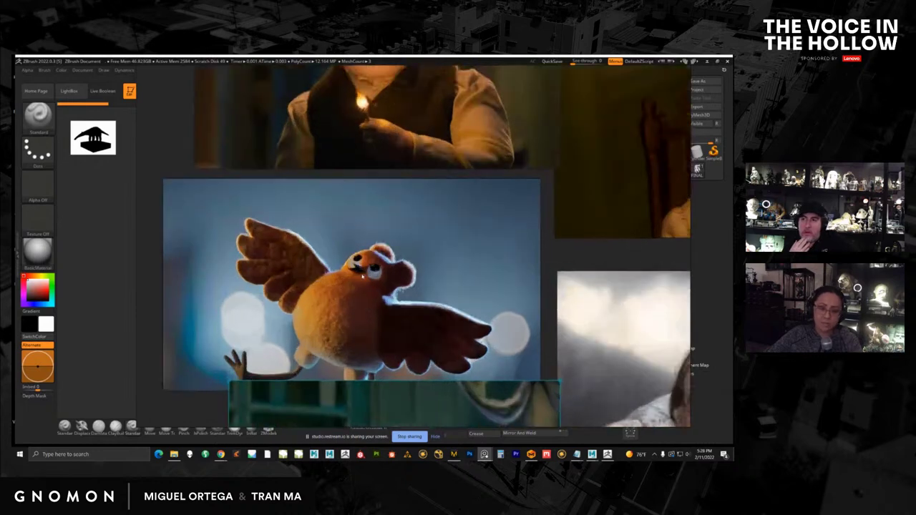
pyautogui.moveTo(332, 183); pyautogui.dragTo(266, 367, button='middle')
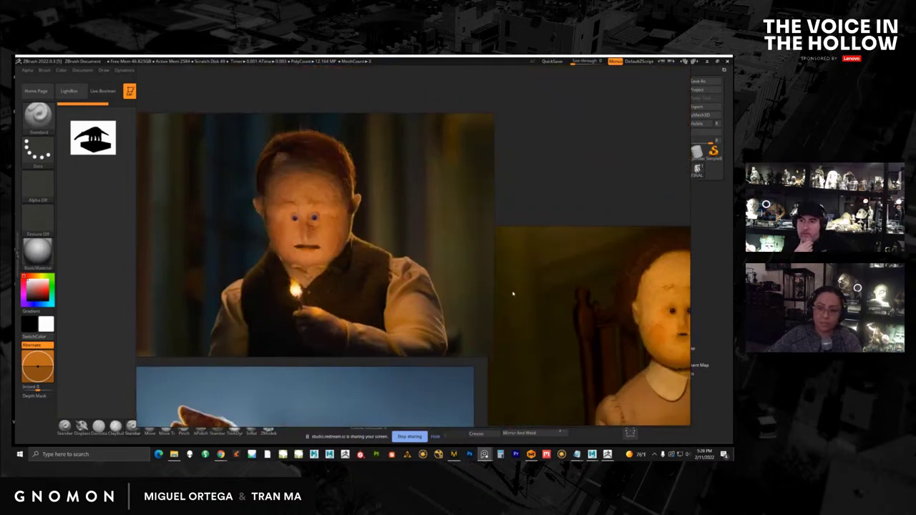
pyautogui.moveTo(512, 293)
pyautogui.mouseDown(button='middle')
pyautogui.moveTo(282, 265)
pyautogui.moveTo(527, 296)
pyautogui.mouseUp(button='middle')
pyautogui.moveTo(335, 278); pyautogui.dragTo(576, 280, button='middle')
pyautogui.moveTo(412, 355); pyautogui.dragTo(408, 136, button='middle')
pyautogui.moveTo(536, 388); pyautogui.dragTo(387, 271, button='middle')
pyautogui.scroll(-3, 387, 271)
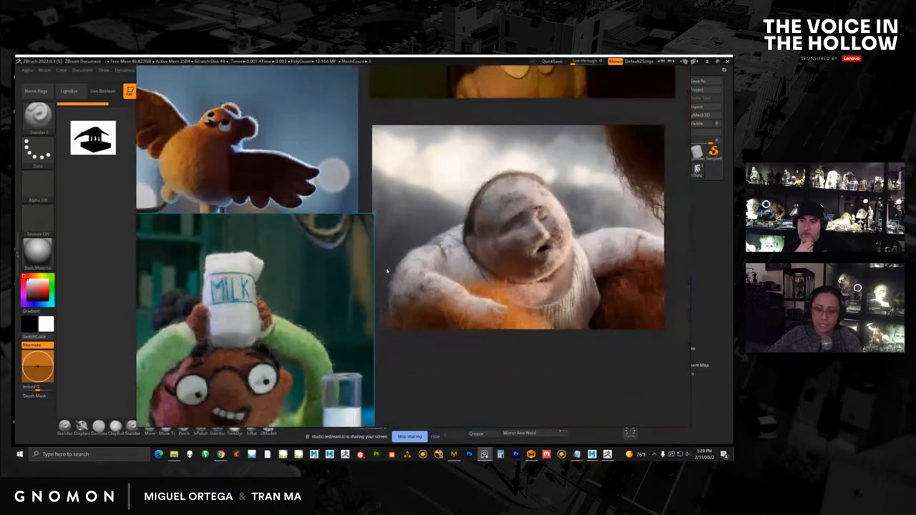
pyautogui.moveTo(358, 304); pyautogui.dragTo(418, 263, button='middle')
pyautogui.moveTo(347, 133); pyautogui.dragTo(403, 292, button='middle')
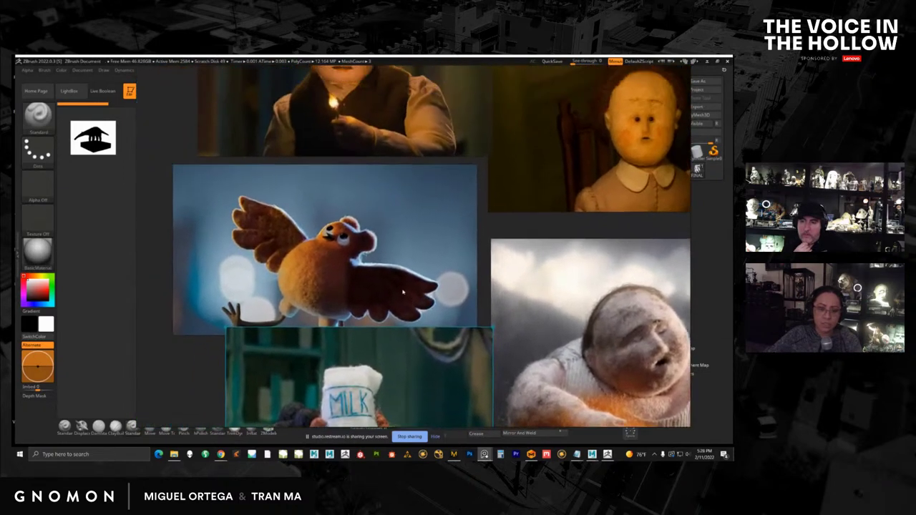
# Step: Nudge the milk puppet picture down clear of the bird and place the woven grandmother picture beside it
pyautogui.moveTo(384, 345); pyautogui.dragTo(377, 359)
pyautogui.moveTo(370, 262); pyautogui.dragTo(368, 347, button='middle')
pyautogui.scroll(-4, 370, 342)
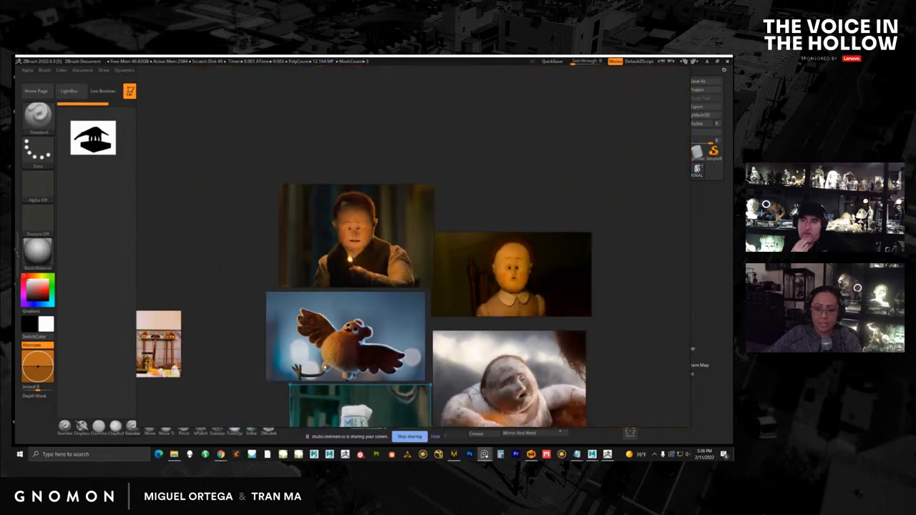
pyautogui.moveTo(223, 383); pyautogui.dragTo(374, 276, button='middle')
pyautogui.moveTo(276, 243); pyautogui.dragTo(364, 288)
pyautogui.scroll(3, 365, 287)
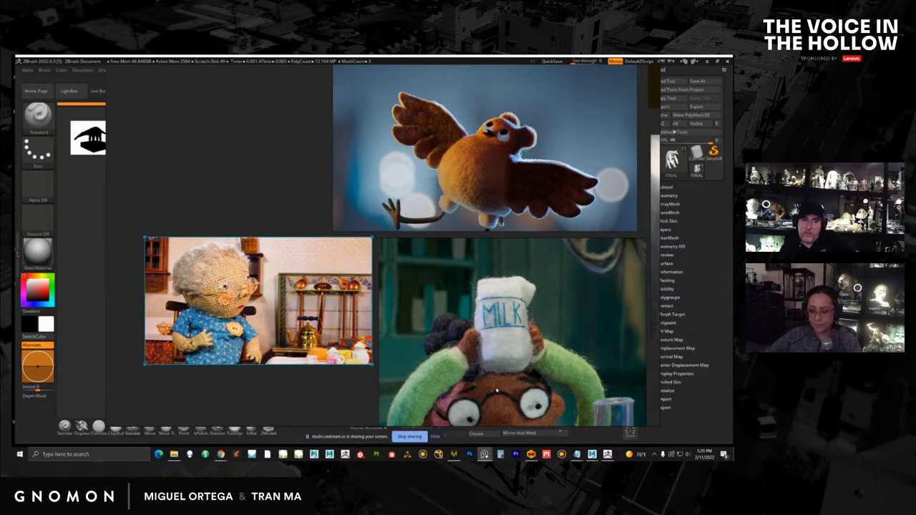
# Step: Switch to the Marvelous Designer dog scene and select the dog's body mesh by its head and ear
pyautogui.click(454, 454)
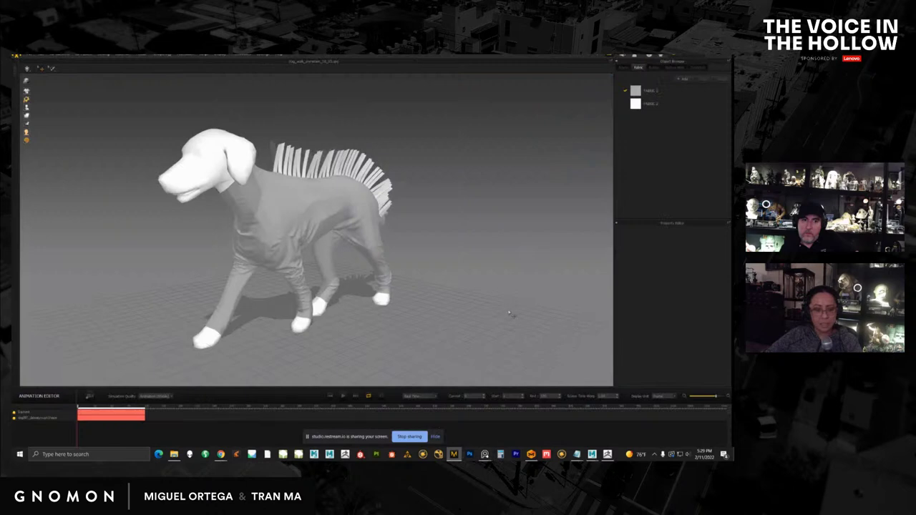
pyautogui.click(205, 173)
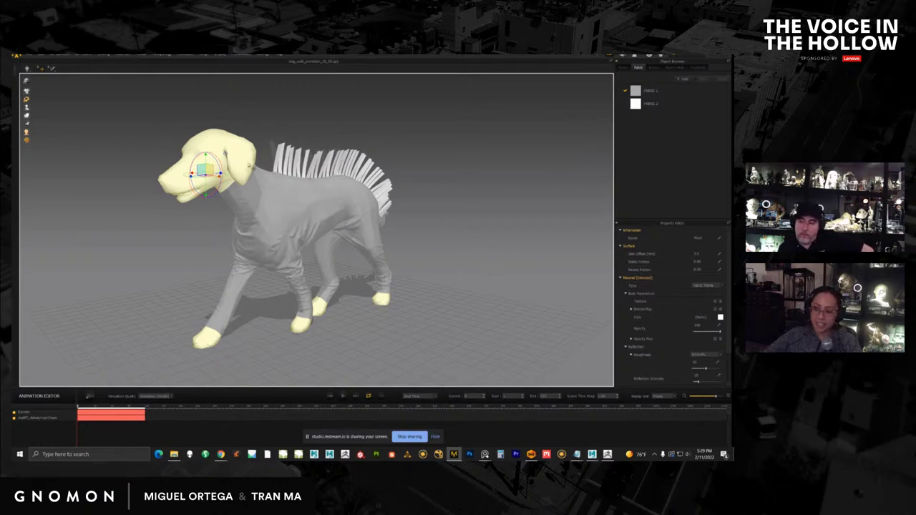
pyautogui.click(249, 165)
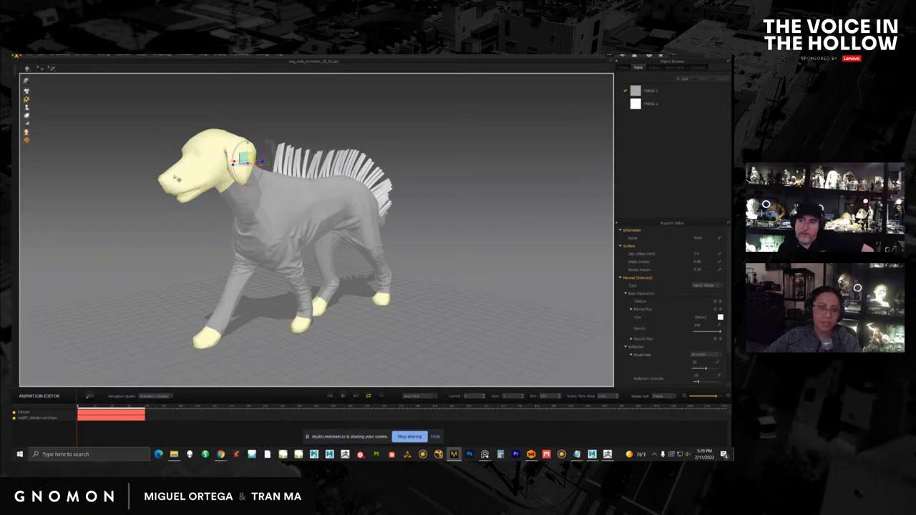
# Step: Select the individual garment pieces on the dog's chest, side, legs and neck to show how the suit is built
pyautogui.click(274, 240)
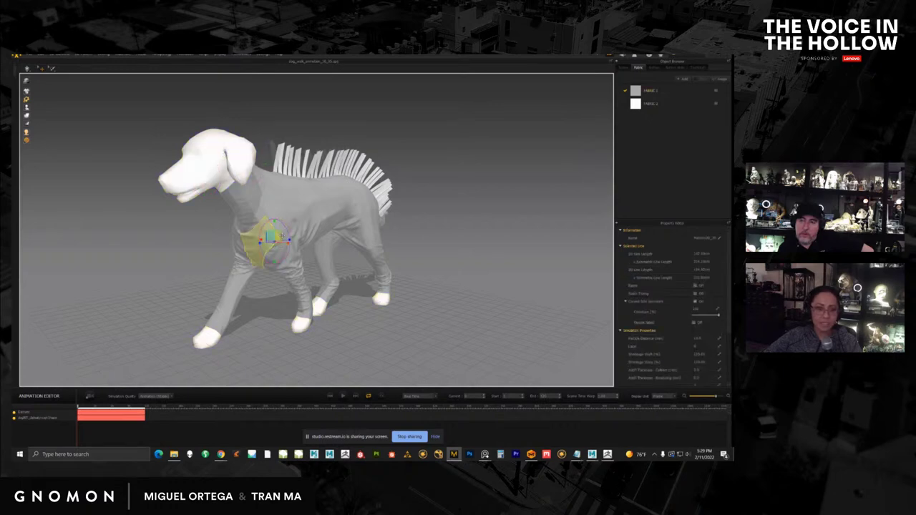
pyautogui.click(332, 211)
pyautogui.click(284, 263)
pyautogui.click(379, 233)
pyautogui.click(290, 211)
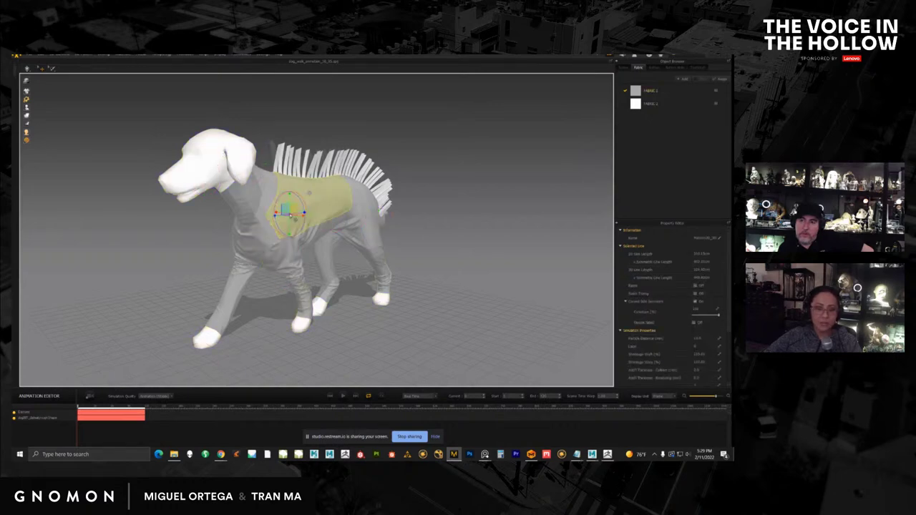
pyautogui.click(252, 209)
pyautogui.click(286, 275)
# Step: Select several of the upright fabric strips along the dog's back to point out the mane pieces
pyautogui.click(290, 163)
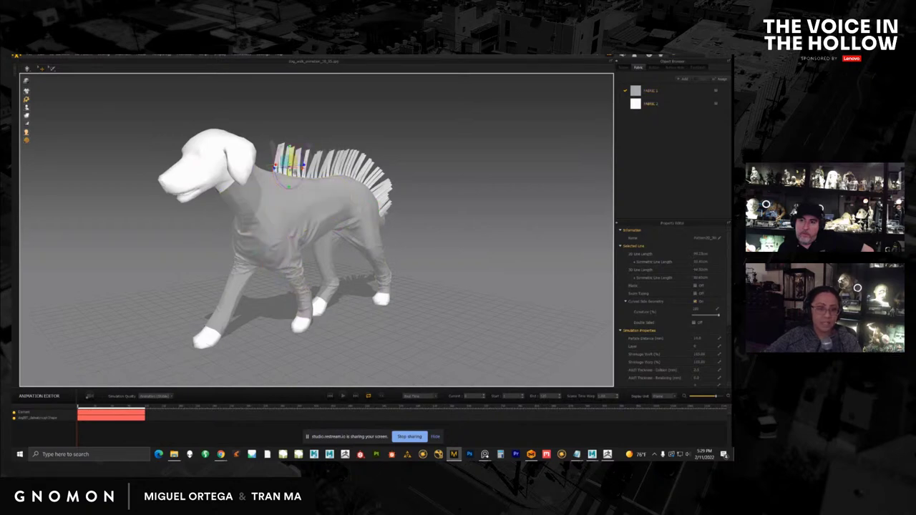
pyautogui.click(333, 161)
pyautogui.click(376, 170)
pyautogui.click(326, 164)
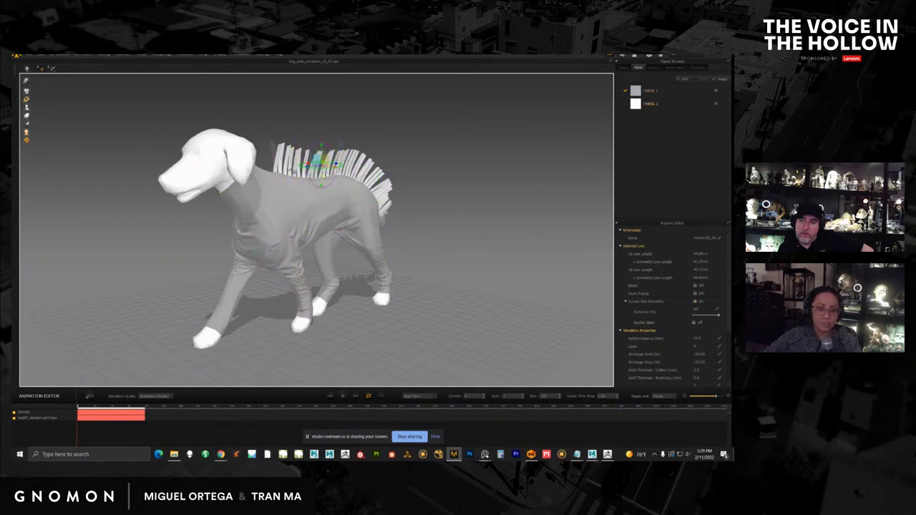
# Step: Select the front mane strip behind the dog's head, and bring up the reference board at the giant anteater photos
pyautogui.click(283, 156)
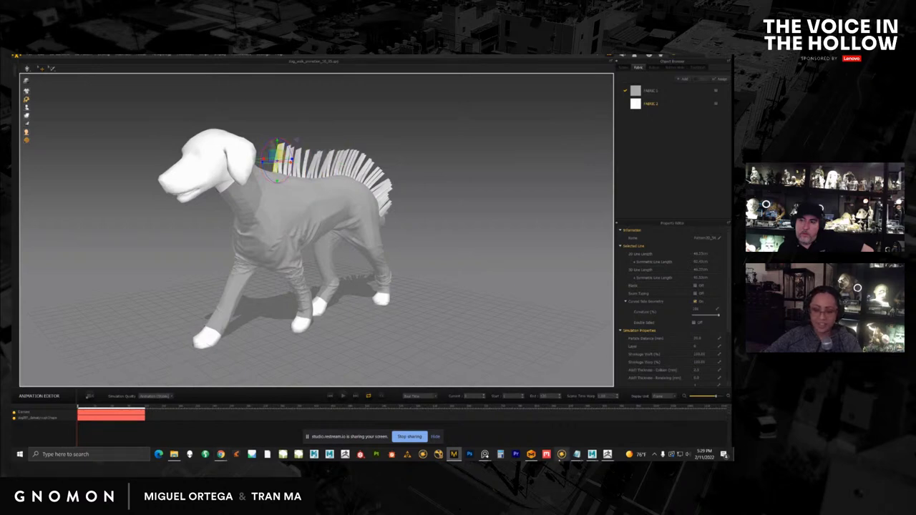
pyautogui.moveTo(487, 455)
pyautogui.click(459, 415)
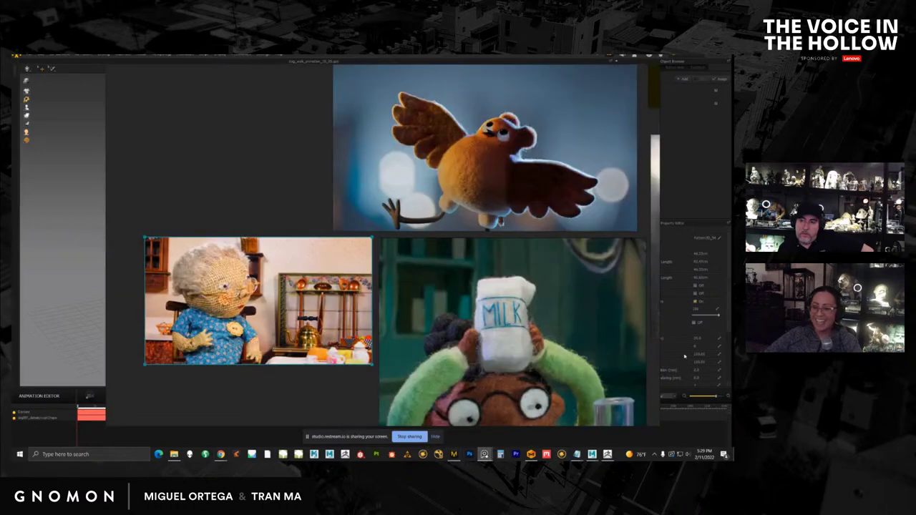
pyautogui.scroll(-4, 419, 247)
pyautogui.moveTo(321, 285); pyautogui.dragTo(512, 254, button='middle')
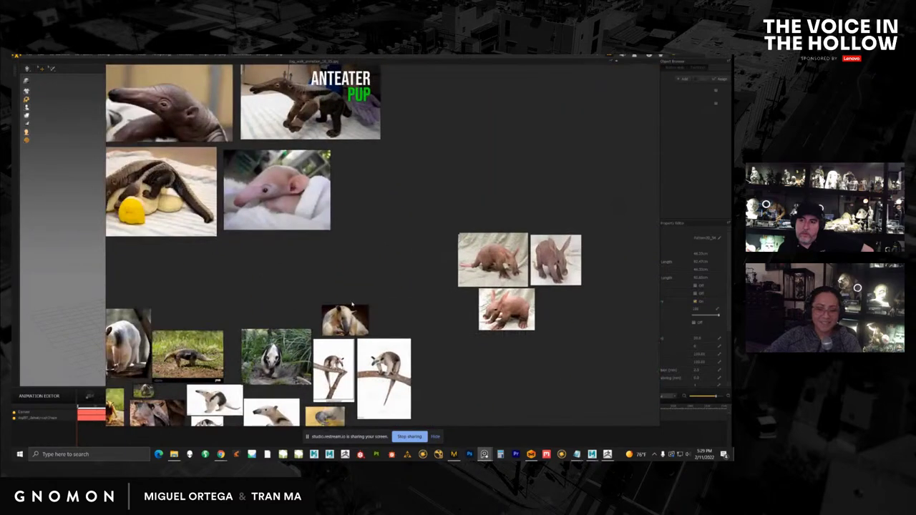
pyautogui.moveTo(343, 372); pyautogui.dragTo(491, 122, button='middle')
pyautogui.moveTo(517, 411); pyautogui.dragTo(362, 241, button='middle')
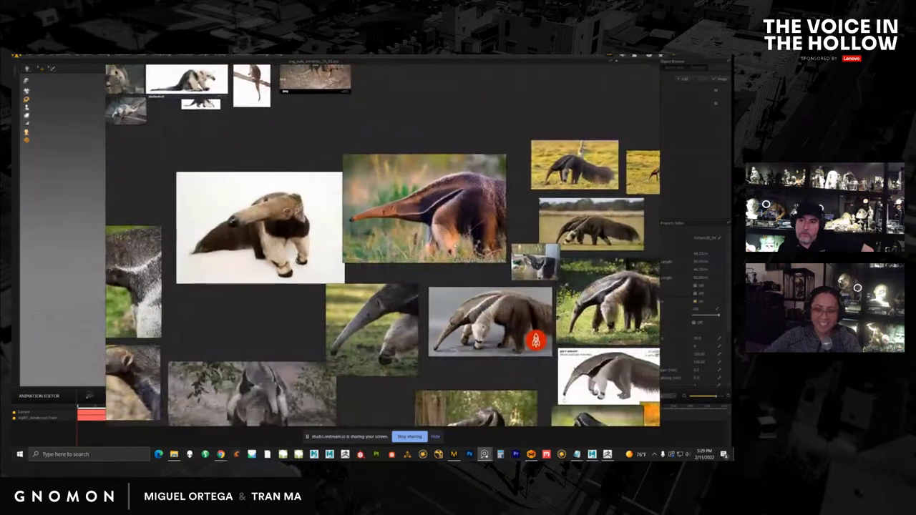
# Step: Examine the giant anteater close-up and the two grassland side views for the fur along the back and tail
pyautogui.moveTo(482, 270); pyautogui.dragTo(433, 292, button='middle')
pyautogui.scroll(1, 434, 292)
pyautogui.moveTo(376, 199); pyautogui.dragTo(376, 268, button='middle')
pyautogui.scroll(3, 365, 267)
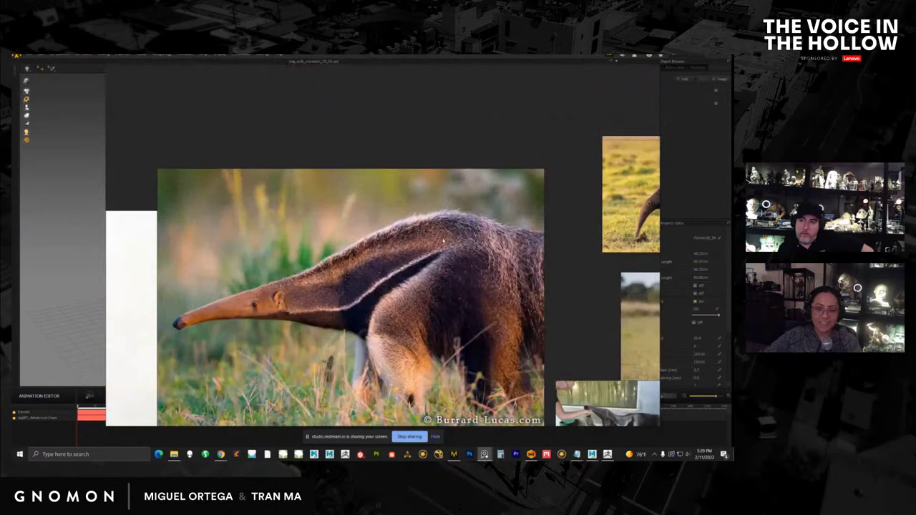
pyautogui.scroll(2, 443, 241)
pyautogui.moveTo(533, 253); pyautogui.dragTo(305, 244, button='middle')
pyautogui.moveTo(620, 221); pyautogui.dragTo(498, 247, button='middle')
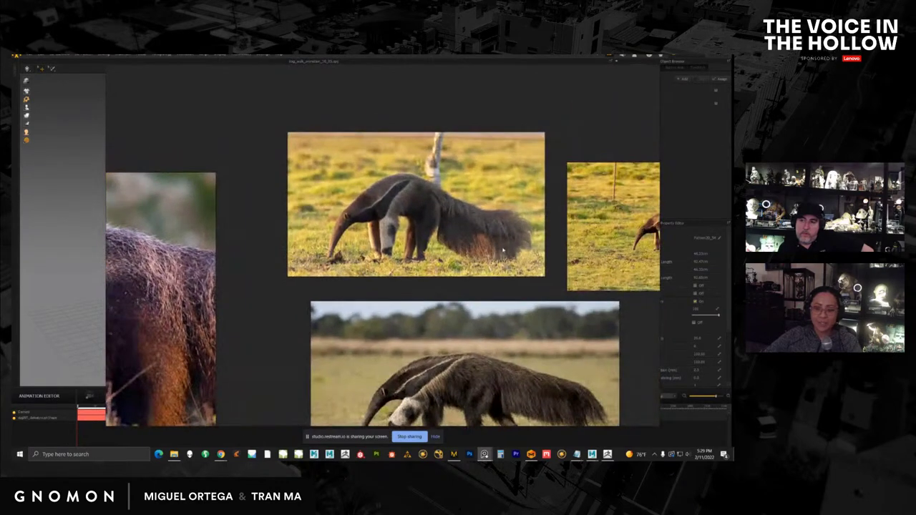
pyautogui.scroll(1, 498, 248)
pyautogui.scroll(-2, 447, 234)
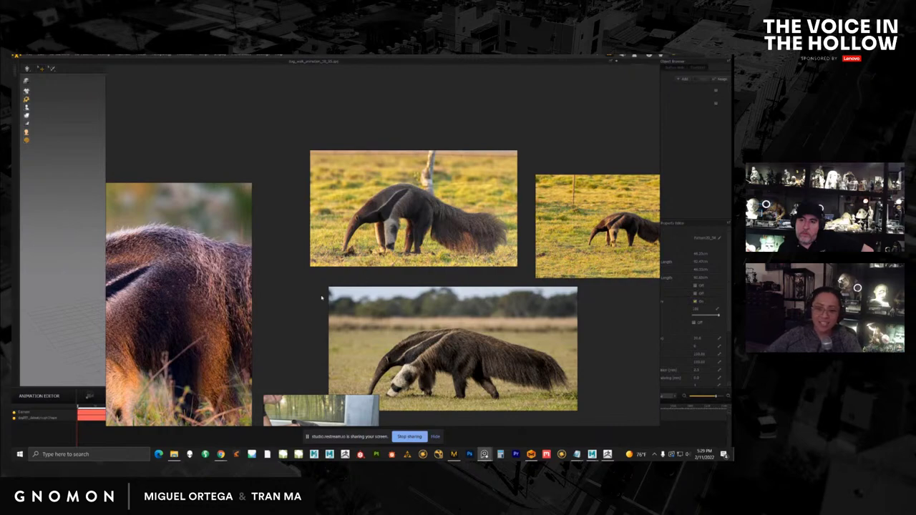
# Step: Compare the short fur in the anteater close-up with the long tail fur in the neighbouring grassland photo
pyautogui.moveTo(115, 300); pyautogui.dragTo(386, 275, button='middle')
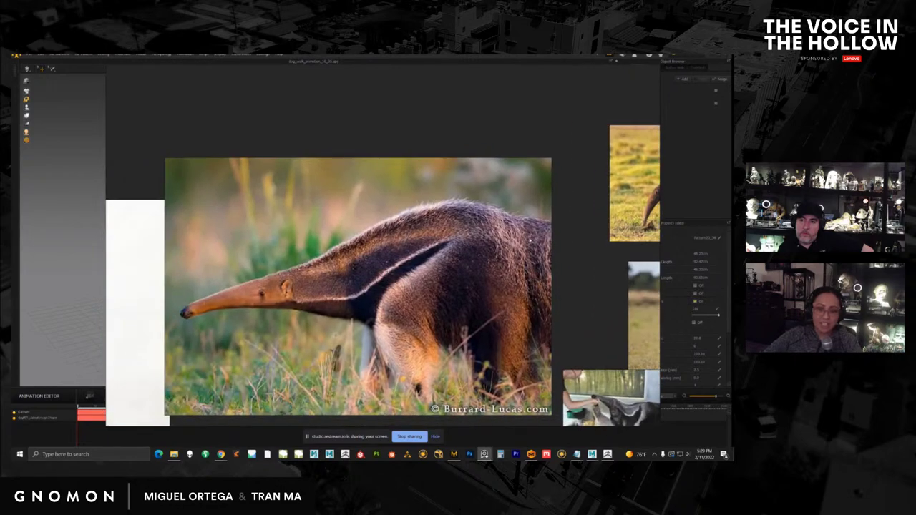
pyautogui.moveTo(529, 240); pyautogui.dragTo(225, 245, button='middle')
pyautogui.moveTo(445, 203); pyautogui.dragTo(443, 235, button='middle')
pyautogui.scroll(2, 444, 235)
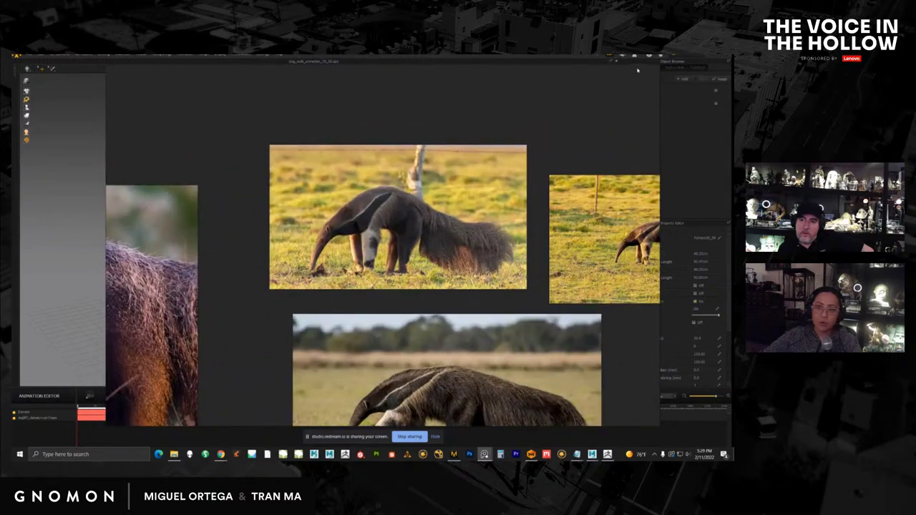
# Step: Return to the Marvelous Designer dog scene, play the dog's walk simulation and clear the strip selection
pyautogui.moveTo(541, 103); pyautogui.dragTo(530, 103, button='right')
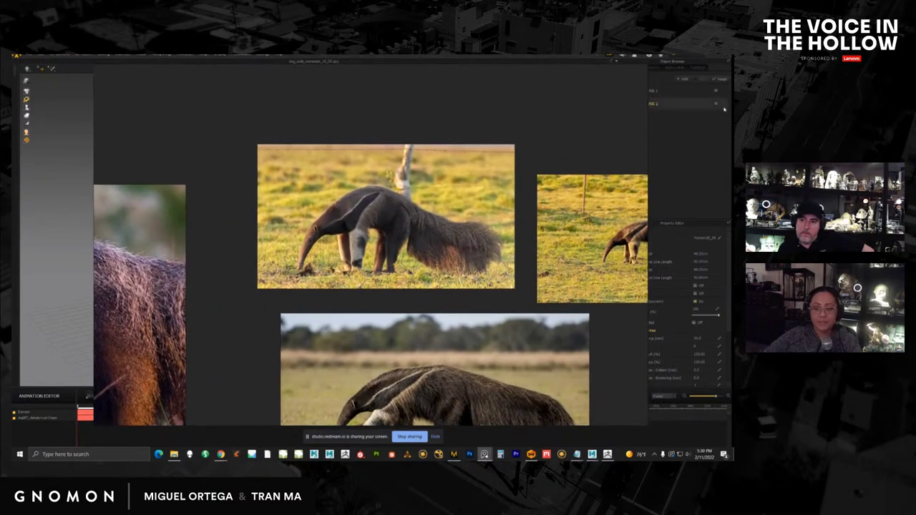
pyautogui.click(709, 160)
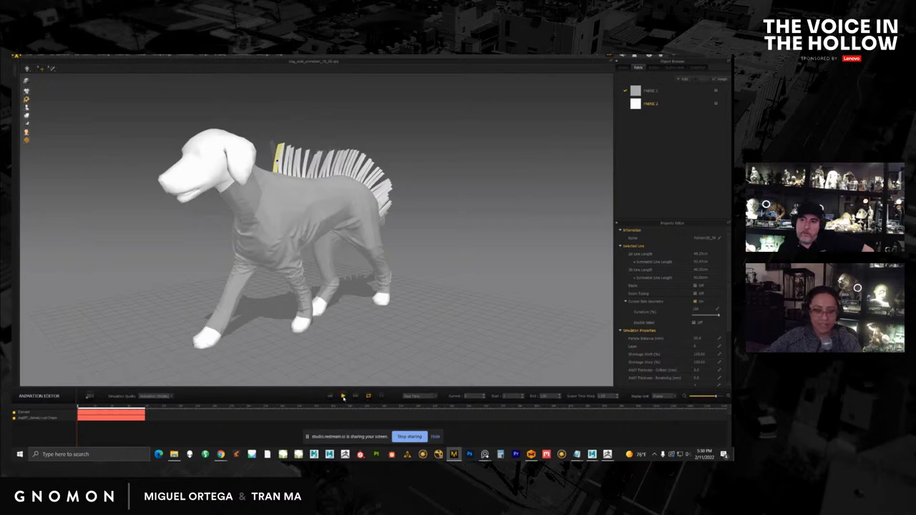
pyautogui.click(343, 396)
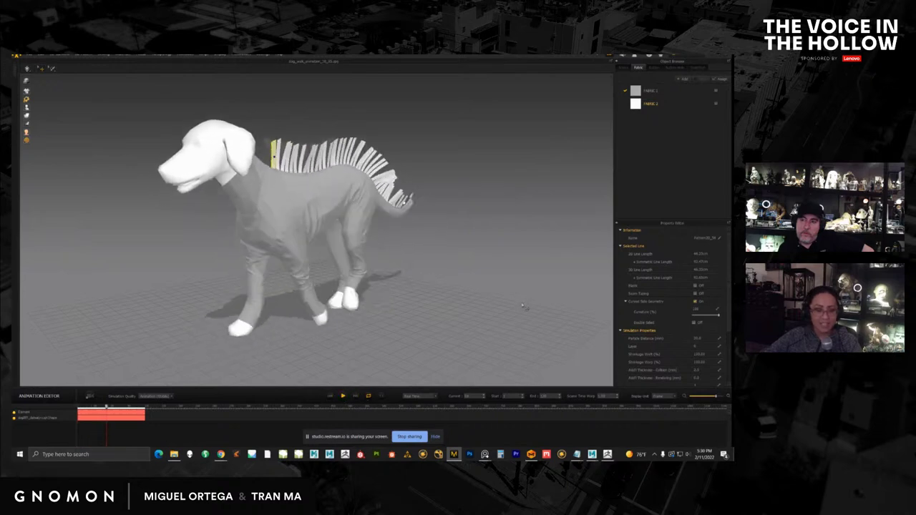
pyautogui.click(486, 250)
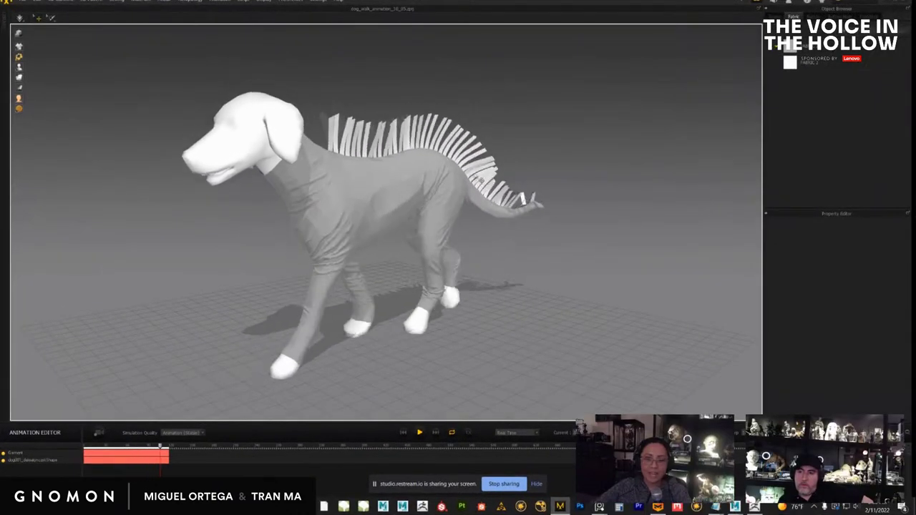
# Step: Pause the dog's walk simulation to select a fabric strip above its hips, and resume the playback
pyautogui.click(341, 233)
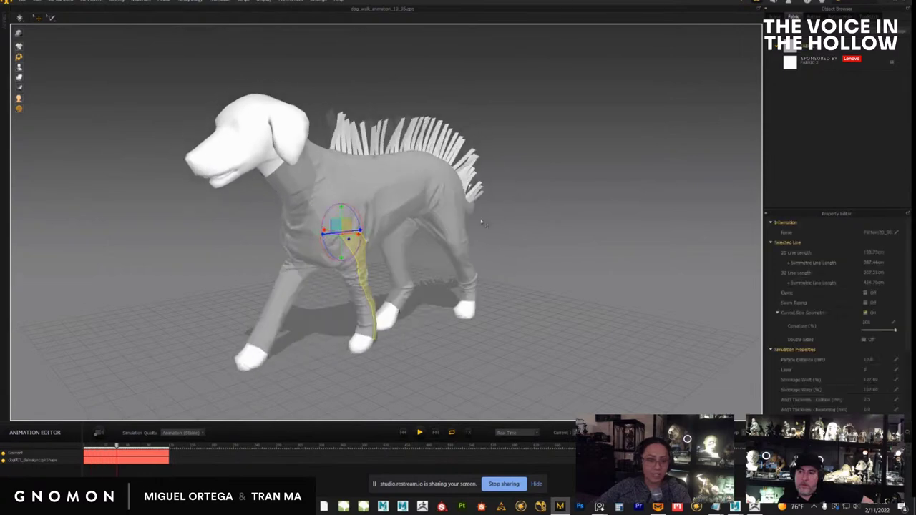
pyautogui.click(507, 234)
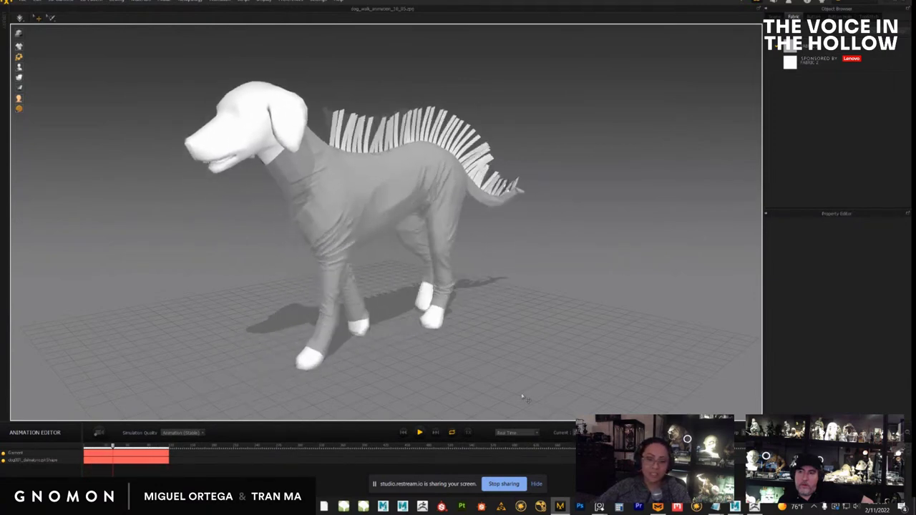
pyautogui.press('space')
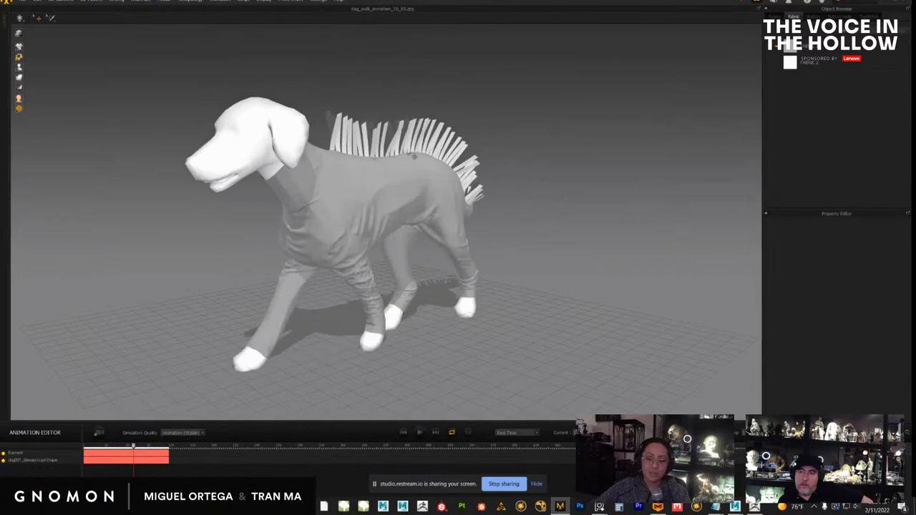
pyautogui.click(397, 140)
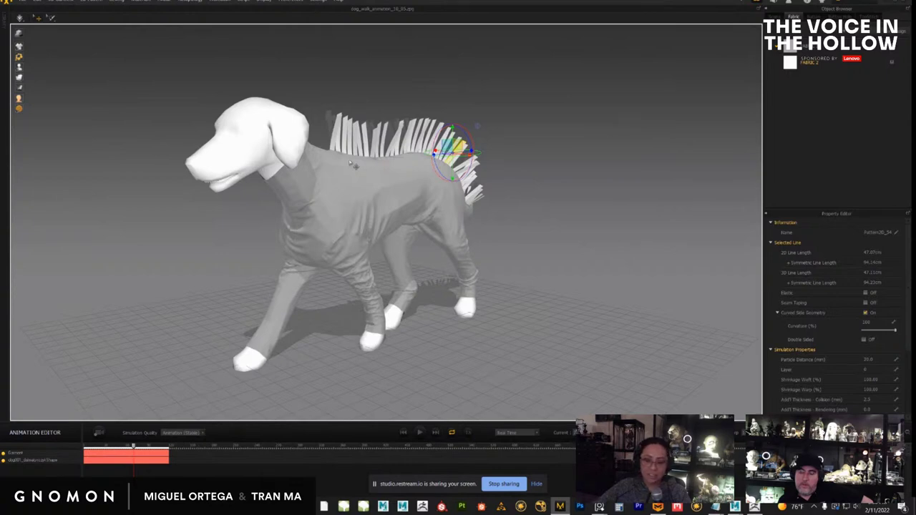
pyautogui.click(419, 432)
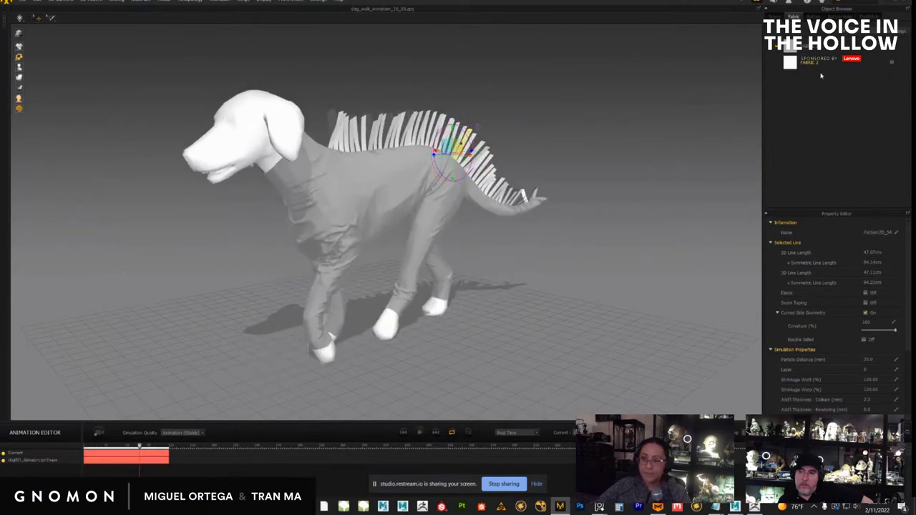
# Step: Put the dog scene away and switch to the anteater suit in Marvelous Designer, showing the whole garment from the side
pyautogui.click(885, 2)
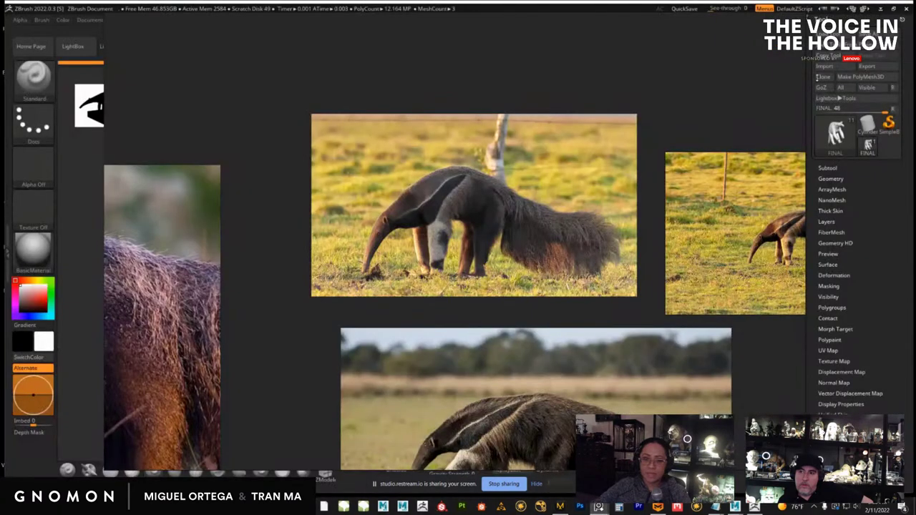
pyautogui.click(660, 507)
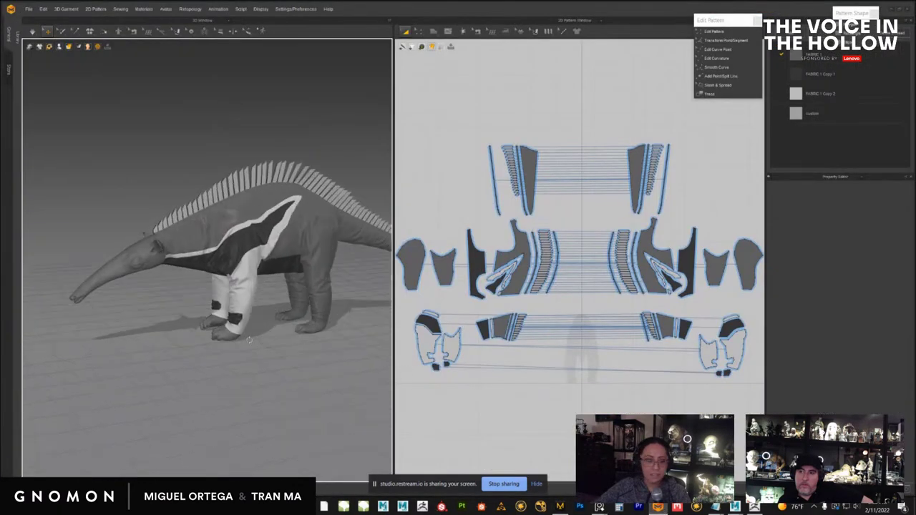
pyautogui.moveTo(393, 294); pyautogui.dragTo(445, 293)
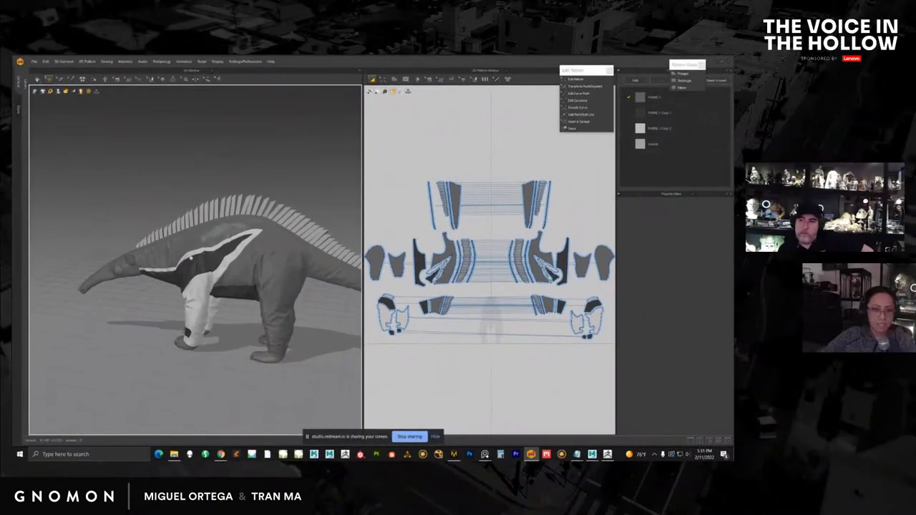
pyautogui.moveTo(240, 249); pyautogui.dragTo(184, 246, button='right')
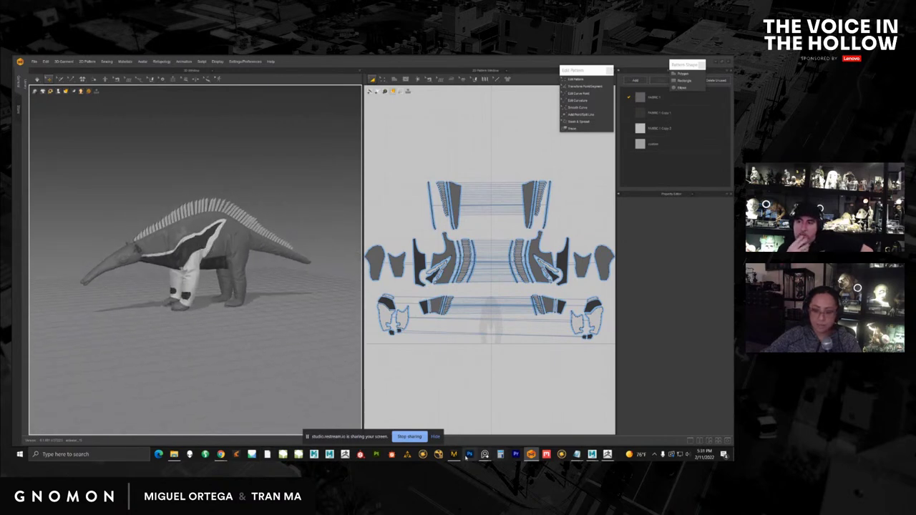
# Step: Bring up the walking giant anteater photo on the reference board and place the board beside the 3D anteater for comparison
pyautogui.moveTo(485, 453)
pyautogui.click(474, 413)
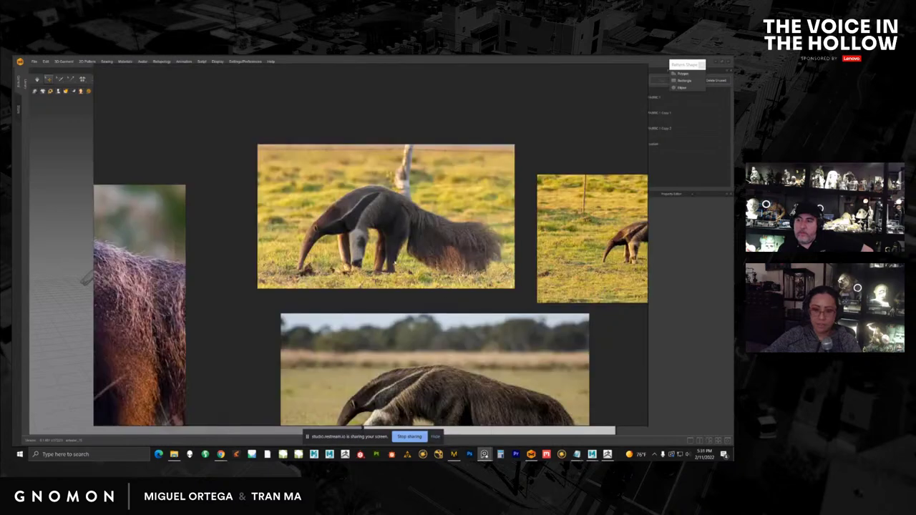
pyautogui.scroll(4, 197, 149)
pyautogui.moveTo(428, 247); pyautogui.dragTo(377, 72, button='middle')
pyautogui.moveTo(374, 331); pyautogui.dragTo(379, 318, button='middle')
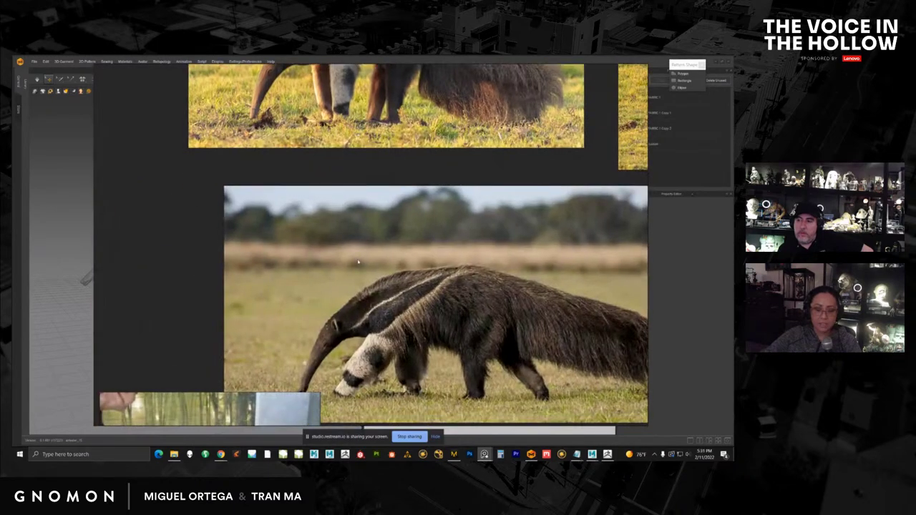
pyautogui.moveTo(358, 261); pyautogui.dragTo(539, 271, button='right')
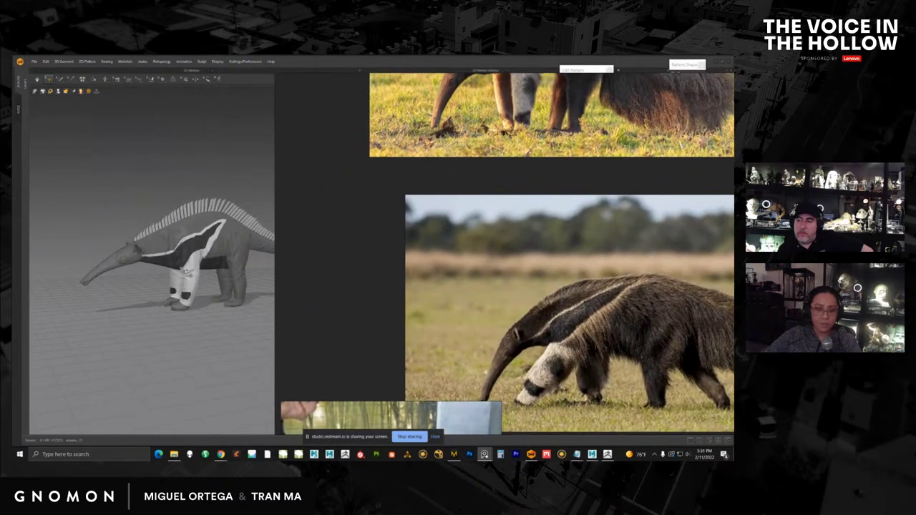
pyautogui.moveTo(573, 301); pyautogui.dragTo(362, 299)
pyautogui.moveTo(361, 298); pyautogui.dragTo(486, 300, button='right')
# Step: Select the white shoulder stripe and the grey body piece behind it on the anteater suit, and clear the selection
pyautogui.moveTo(194, 315); pyautogui.dragTo(185, 289, button='right')
pyautogui.scroll(3, 185, 289)
pyautogui.moveTo(139, 294); pyautogui.dragTo(210, 292, button='middle')
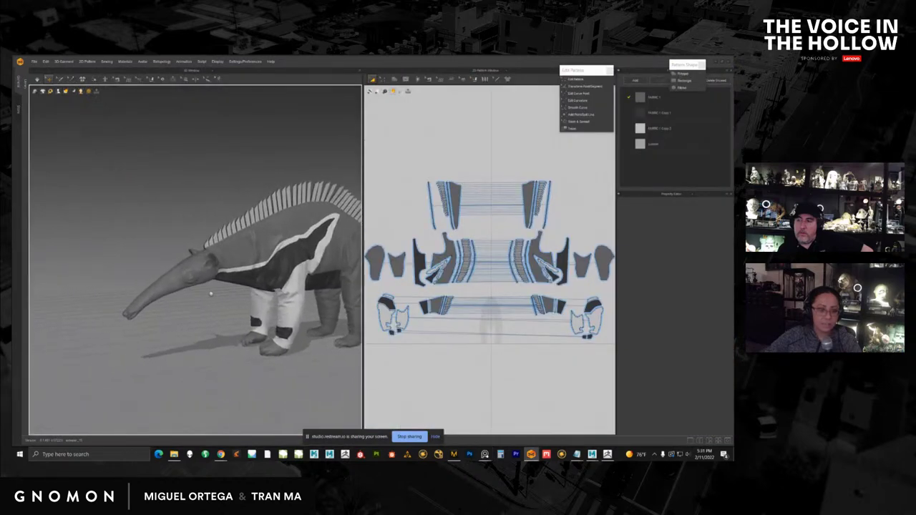
pyautogui.scroll(2, 212, 272)
pyautogui.moveTo(274, 313); pyautogui.dragTo(140, 304, button='middle')
pyautogui.click(159, 258)
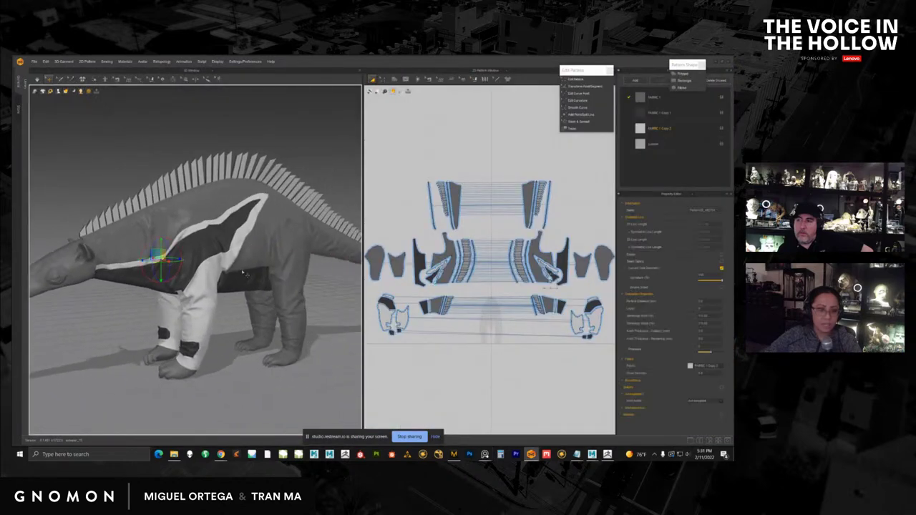
pyautogui.click(264, 266)
pyautogui.click(322, 343)
# Step: Examine the anteater's head and snout and how the suit meets the neck, ending on the whole figure
pyautogui.scroll(-3, 322, 343)
pyautogui.moveTo(322, 343); pyautogui.dragTo(262, 313, button='right')
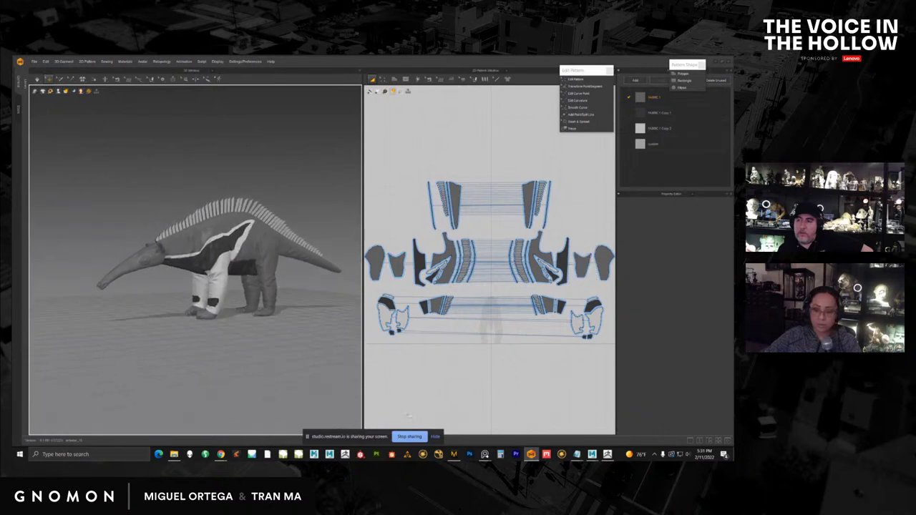
pyautogui.moveTo(158, 300); pyautogui.dragTo(182, 300, button='middle')
pyautogui.scroll(5, 183, 300)
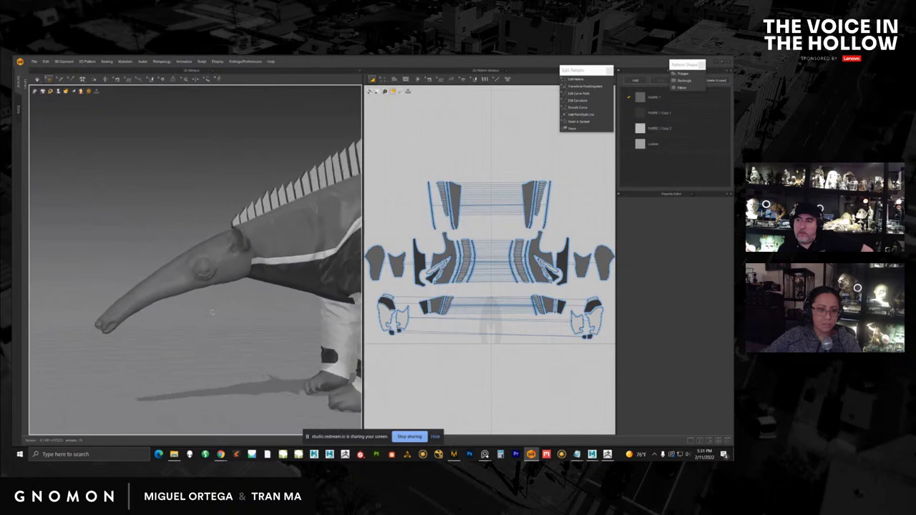
pyautogui.scroll(-3, 236, 320)
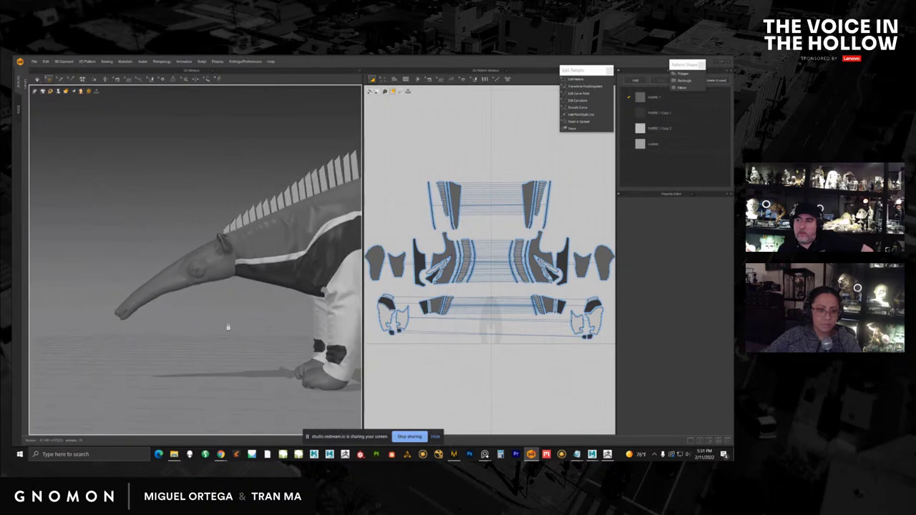
pyautogui.moveTo(229, 327); pyautogui.dragTo(137, 321, button='middle')
pyautogui.moveTo(137, 322); pyautogui.dragTo(194, 363, button='right')
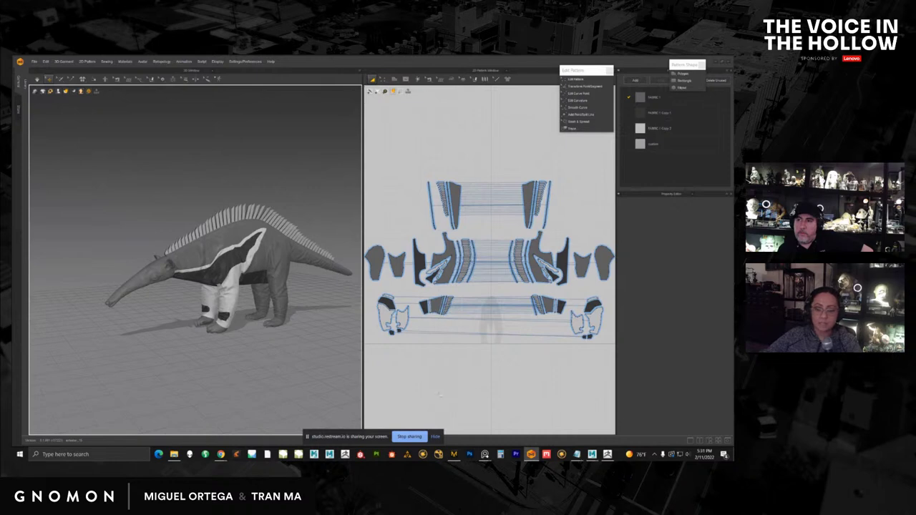
# Step: Check the dog simulation for comparison, return to the anteater suit and select a fabric strip at the peak of its back
pyautogui.click(454, 454)
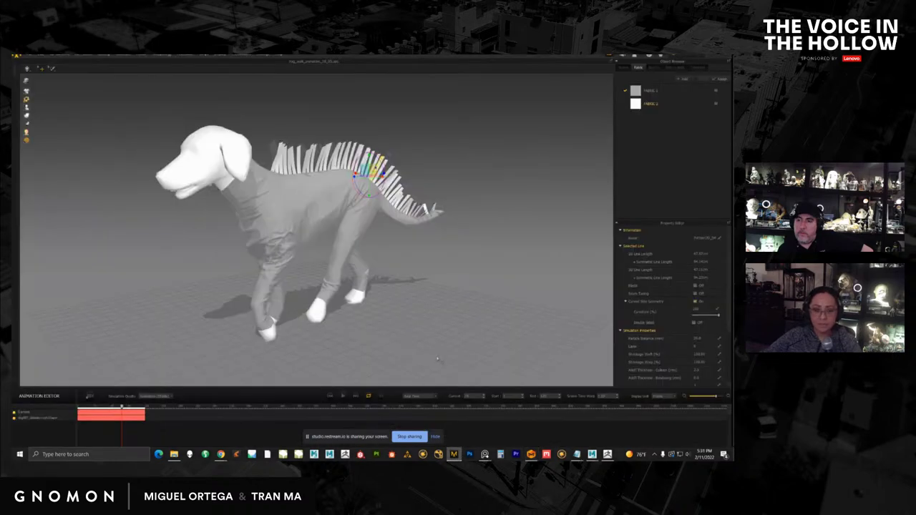
pyautogui.click(531, 454)
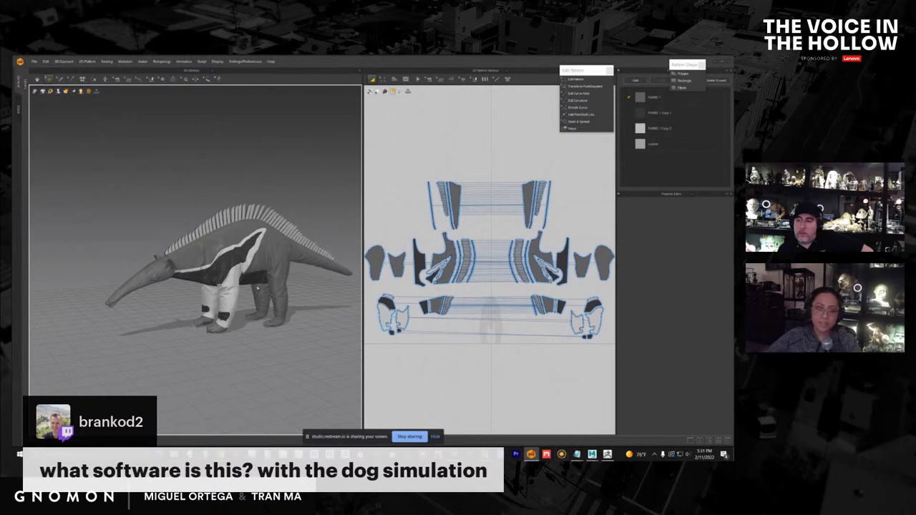
pyautogui.moveTo(264, 254); pyautogui.dragTo(248, 269, button='middle')
pyautogui.scroll(3, 241, 260)
pyautogui.moveTo(270, 225); pyautogui.dragTo(239, 242, button='middle')
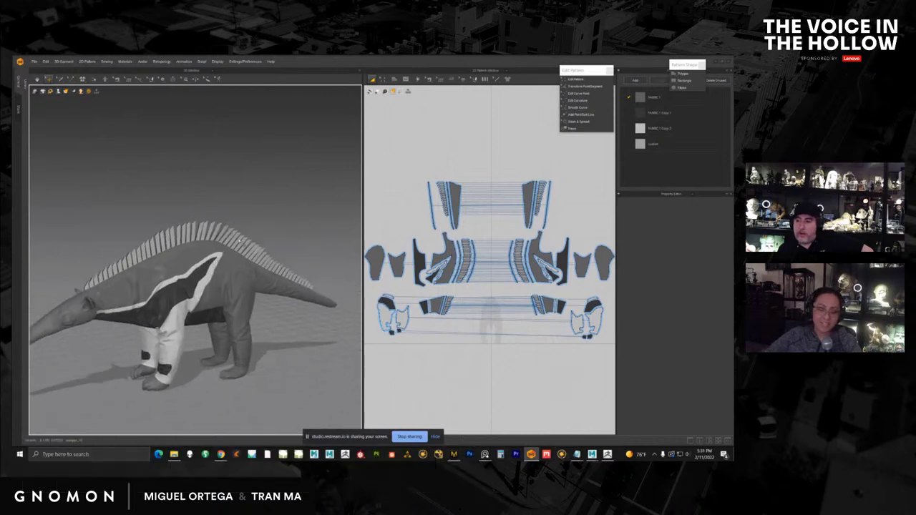
pyautogui.scroll(5, 240, 241)
pyautogui.click(224, 221)
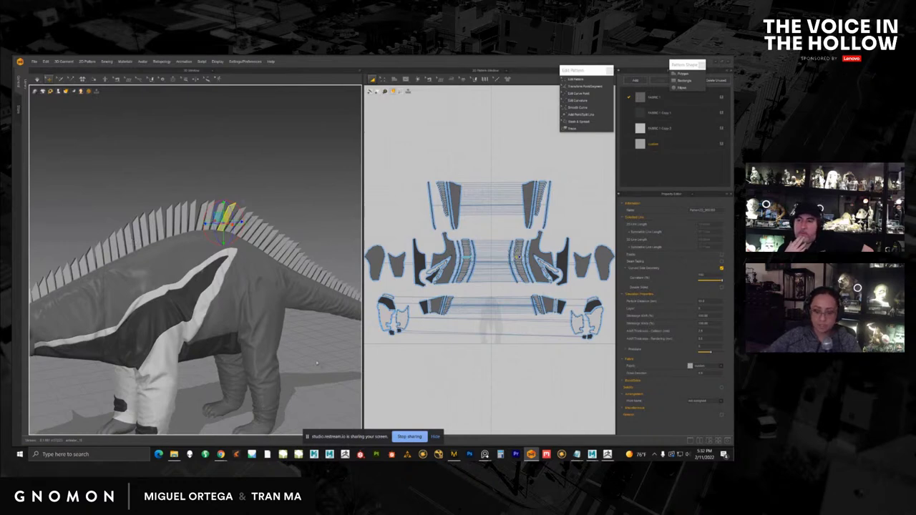
# Step: Look over the whole suited anteater and start a new, empty garment project
pyautogui.moveTo(260, 355); pyautogui.dragTo(323, 341, button='middle')
pyautogui.scroll(-4, 247, 333)
pyautogui.scroll(2, 247, 332)
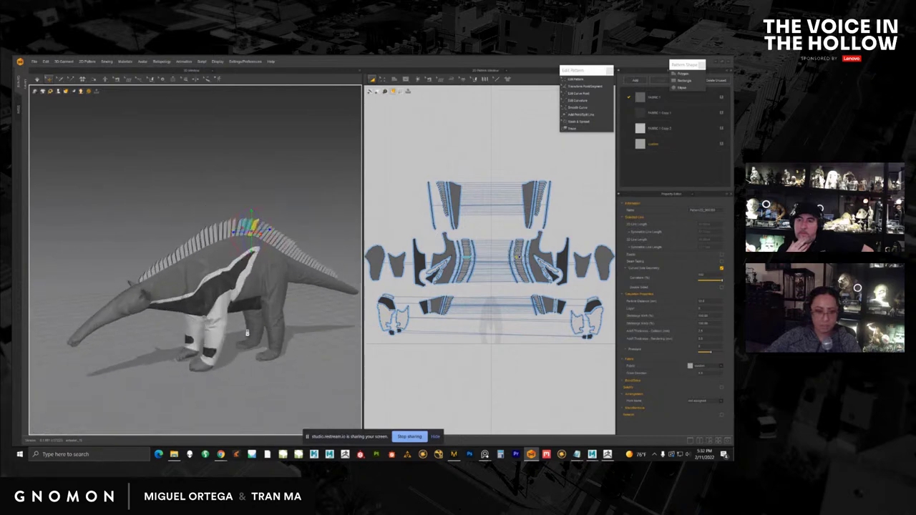
pyautogui.scroll(2, 246, 332)
pyautogui.click(33, 63)
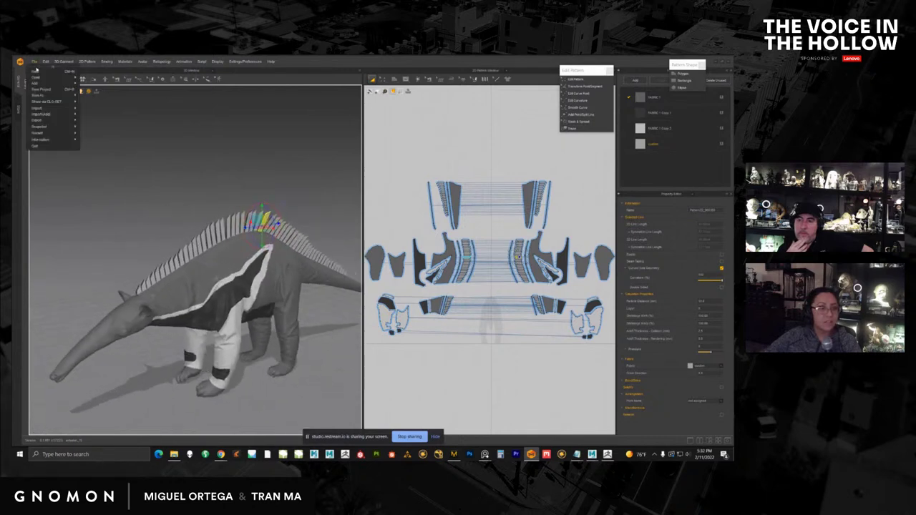
pyautogui.click(35, 70)
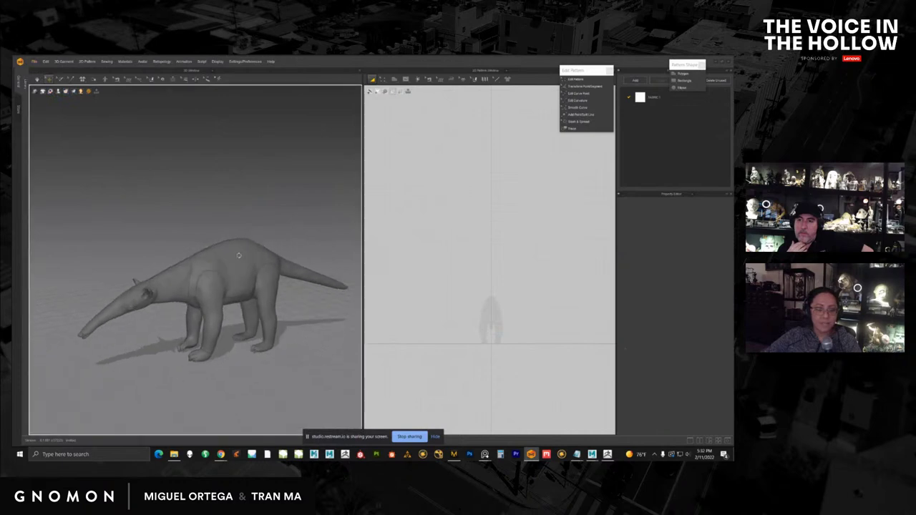
# Step: Delete the anteater avatar from the 3D scene and widen the 2D pattern workspace
pyautogui.click(258, 266)
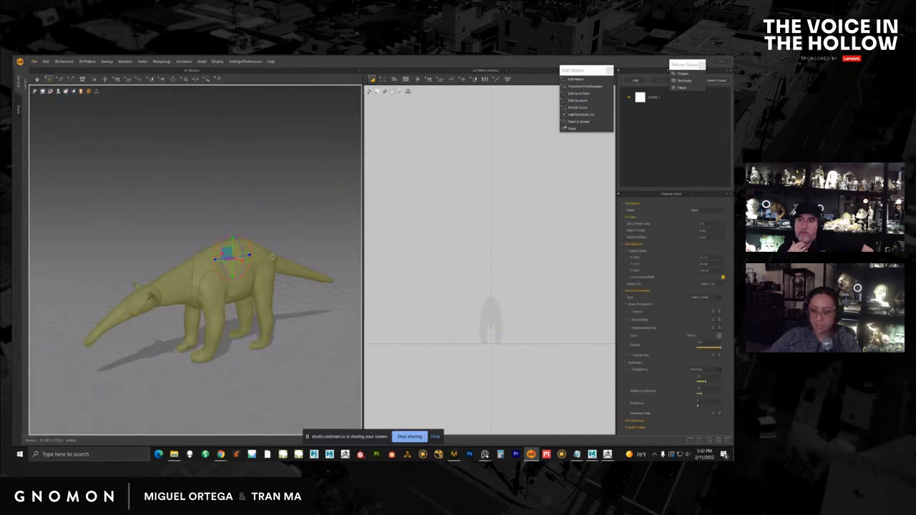
pyautogui.press('Delete')
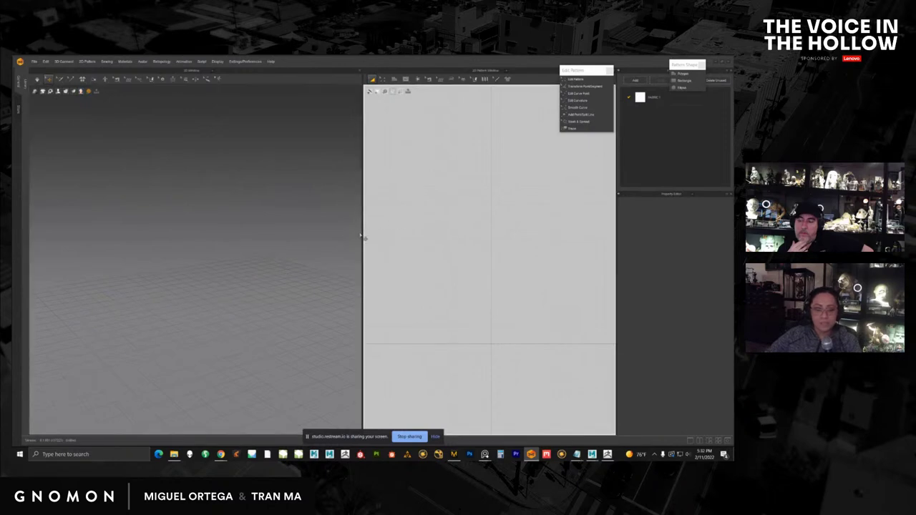
pyautogui.moveTo(362, 233); pyautogui.dragTo(331, 243)
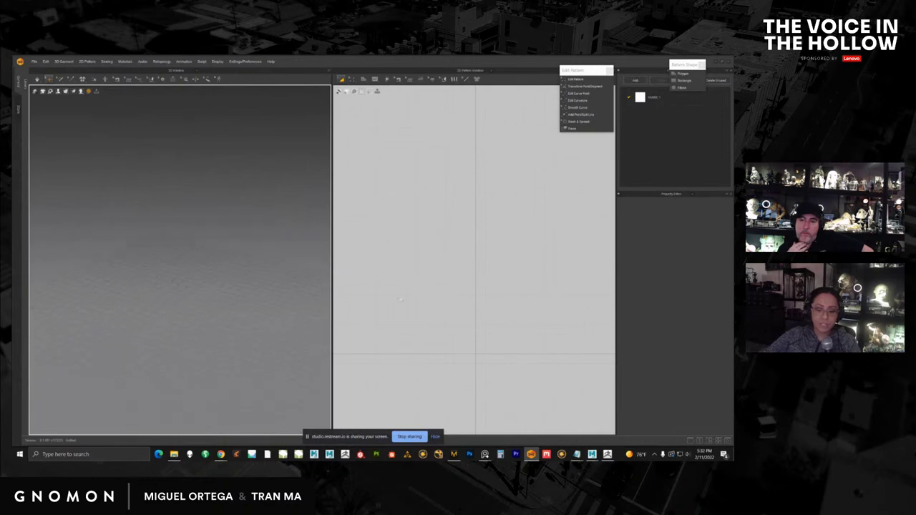
pyautogui.moveTo(419, 281)
pyautogui.mouseDown(button='middle')
pyautogui.moveTo(362, 284)
pyautogui.moveTo(392, 296)
pyautogui.moveTo(430, 282)
pyautogui.moveTo(404, 288)
pyautogui.mouseUp(button='middle')
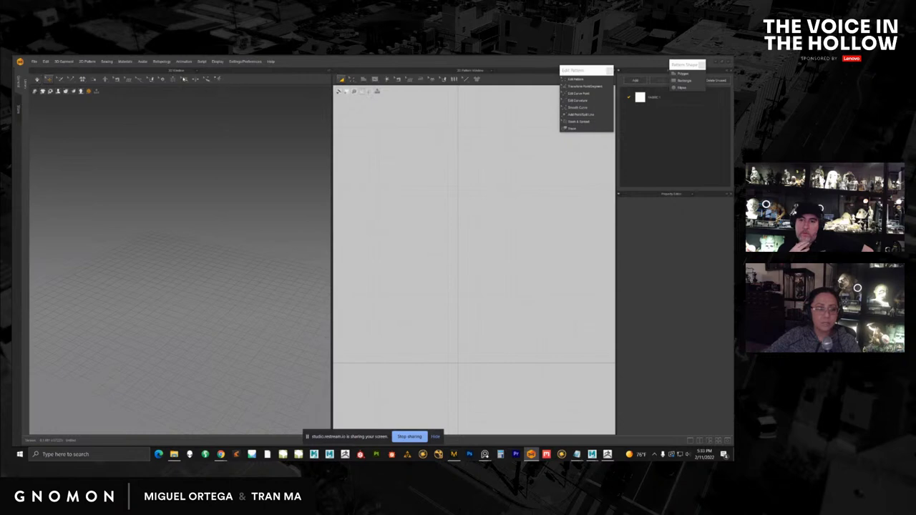
# Step: Draw a circular pattern on the vertical centre line with the Ellipse tool and view it face-on in 3D
pyautogui.click(363, 80)
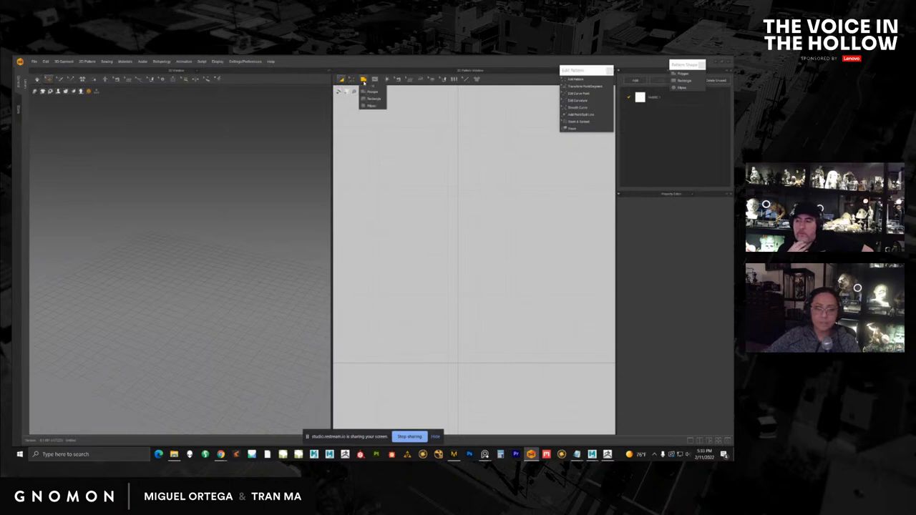
pyautogui.click(370, 105)
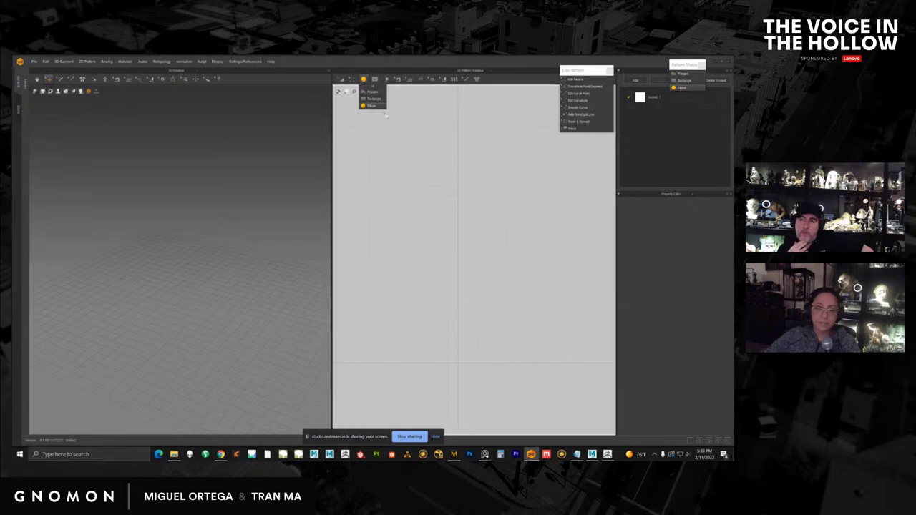
pyautogui.moveTo(423, 188); pyautogui.dragTo(494, 263)
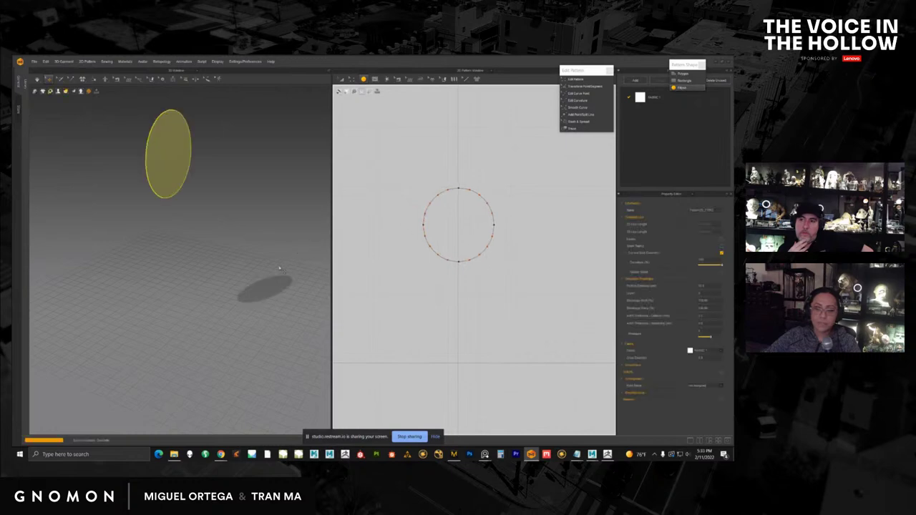
pyautogui.moveTo(211, 195); pyautogui.dragTo(250, 200, button='right')
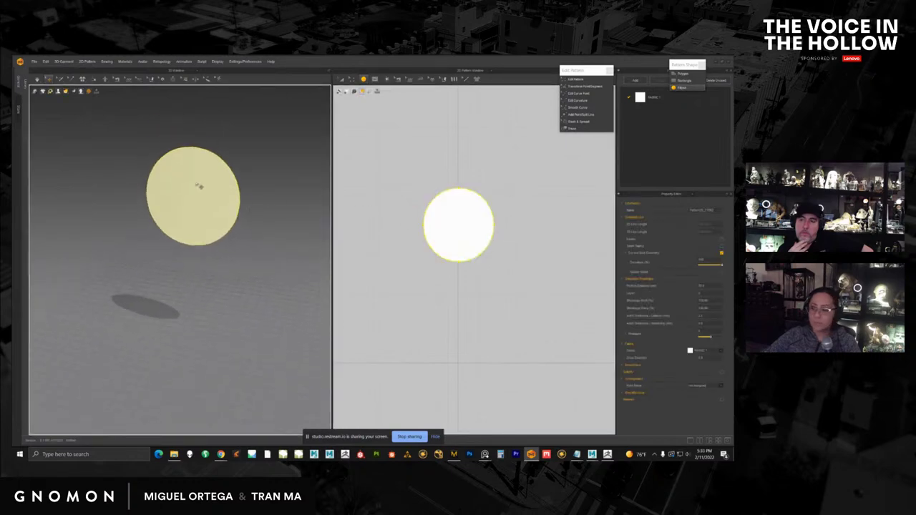
# Step: Move the circular pattern slightly upward with Transform Pattern and clear the selection
pyautogui.click(342, 80)
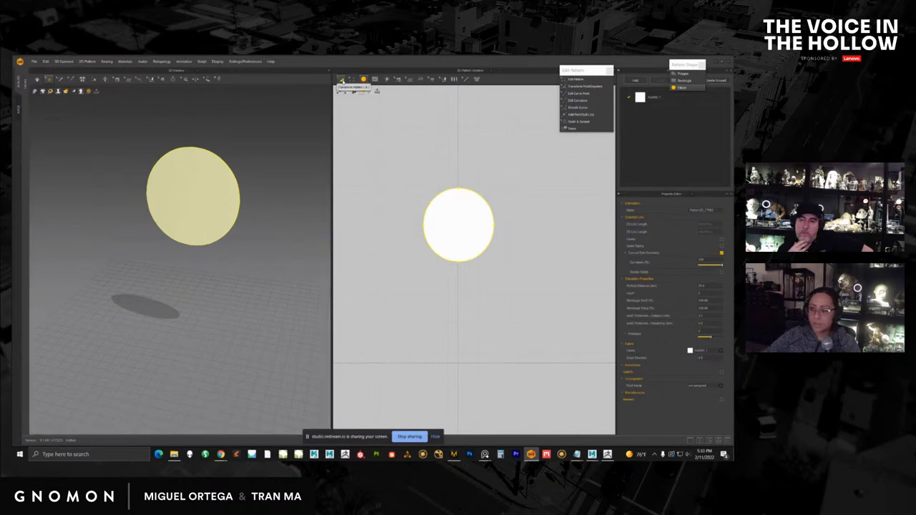
pyautogui.click(341, 80)
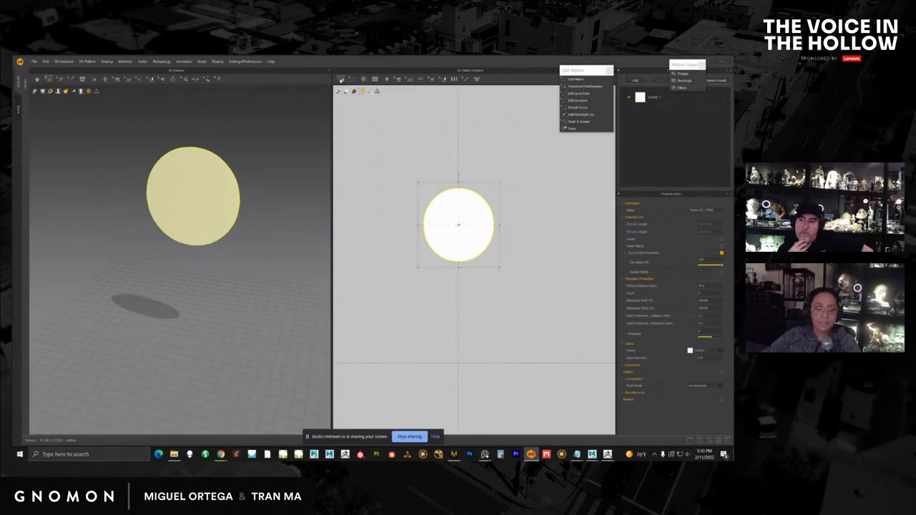
pyautogui.click(419, 164)
pyautogui.click(445, 202)
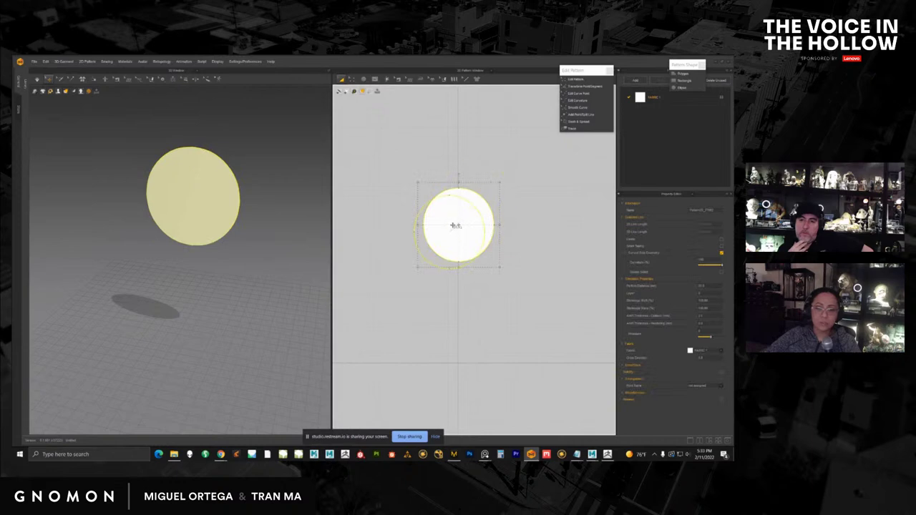
pyautogui.moveTo(455, 225)
pyautogui.mouseDown()
pyautogui.moveTo(457, 214)
pyautogui.moveTo(437, 226)
pyautogui.moveTo(454, 212)
pyautogui.mouseUp()
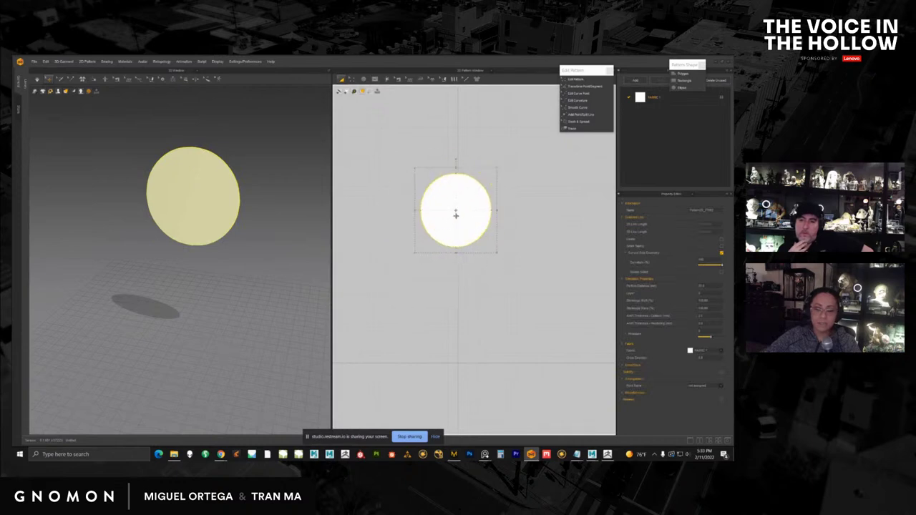
pyautogui.scroll(2, 463, 204)
pyautogui.moveTo(455, 189); pyautogui.dragTo(453, 215, button='middle')
pyautogui.click(415, 157)
# Step: Reshape the circle into a pointed leaf shape with Edit Pattern by pulling its upper and right outline points outward
pyautogui.click(351, 79)
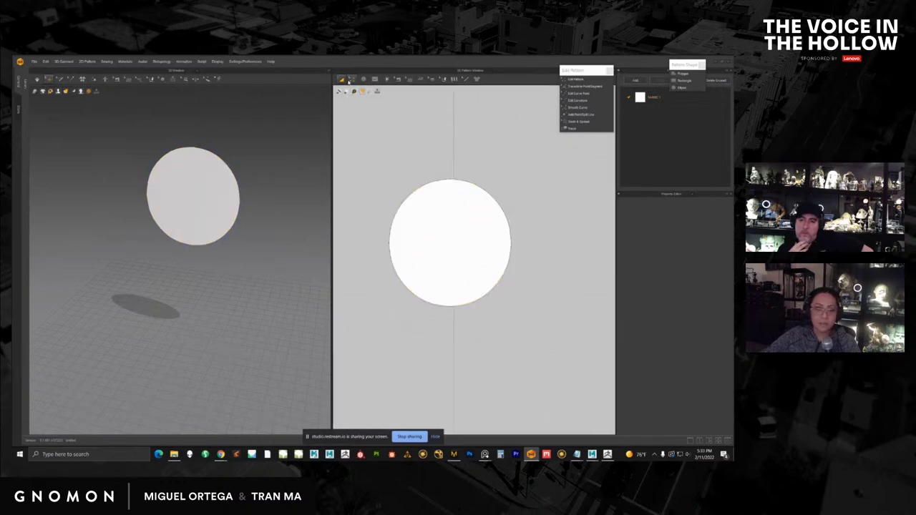
pyautogui.click(356, 91)
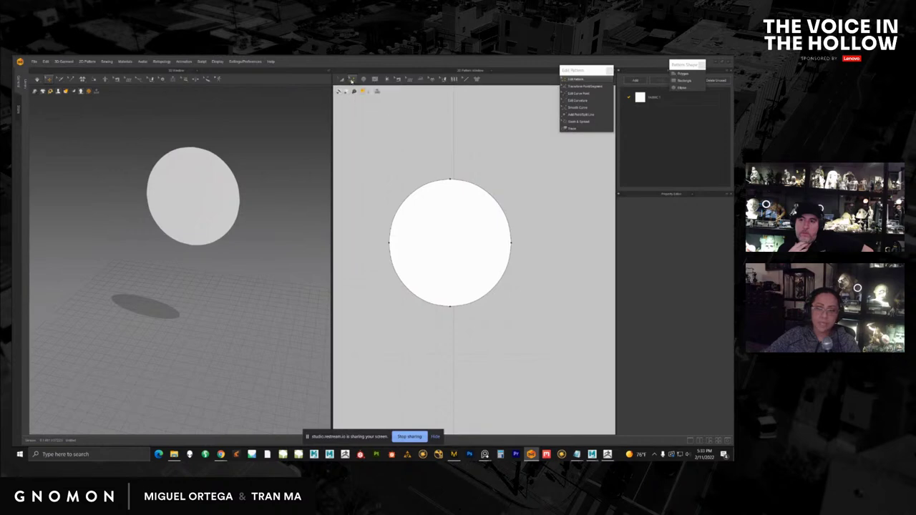
pyautogui.click(352, 81)
pyautogui.click(363, 92)
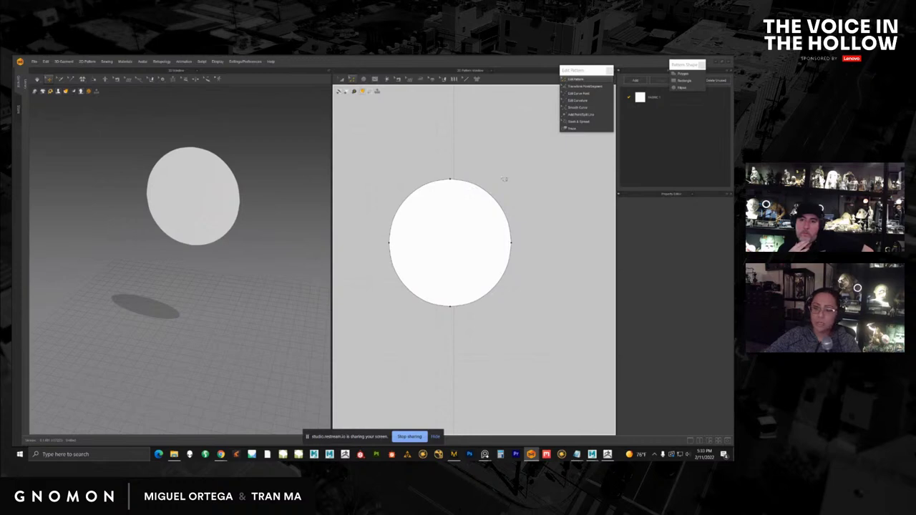
pyautogui.moveTo(497, 200); pyautogui.dragTo(424, 140)
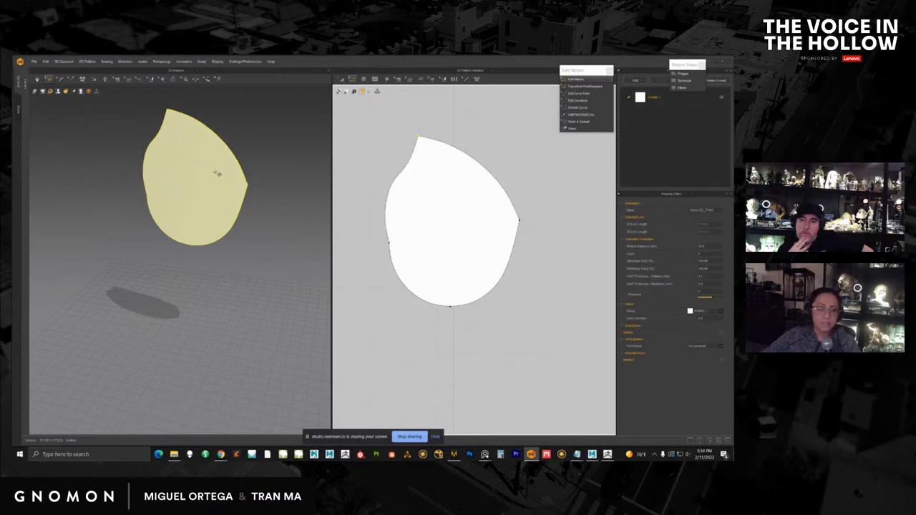
pyautogui.moveTo(216, 171)
pyautogui.mouseDown(button='right')
pyautogui.moveTo(200, 192)
pyautogui.moveTo(211, 186)
pyautogui.mouseUp(button='right')
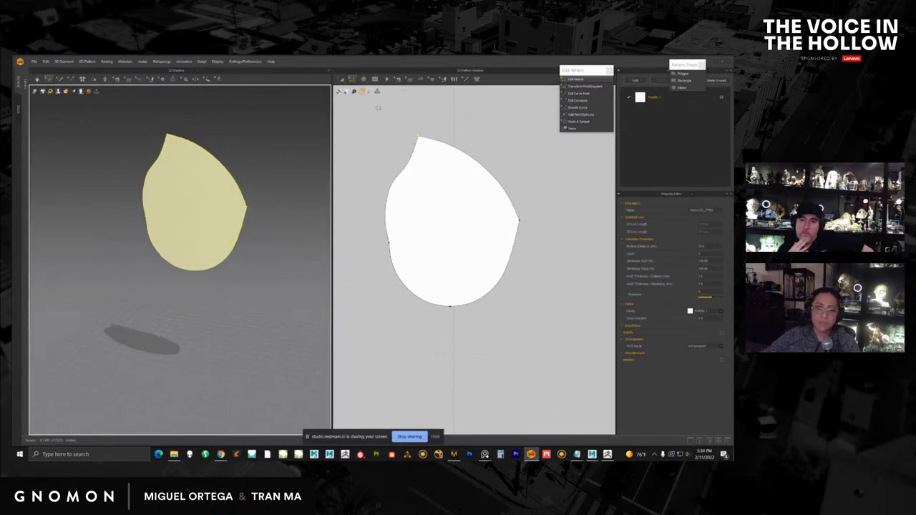
# Step: Shift the leaf-shaped pattern as a whole with Transform Pattern, then delete it
pyautogui.press('a')
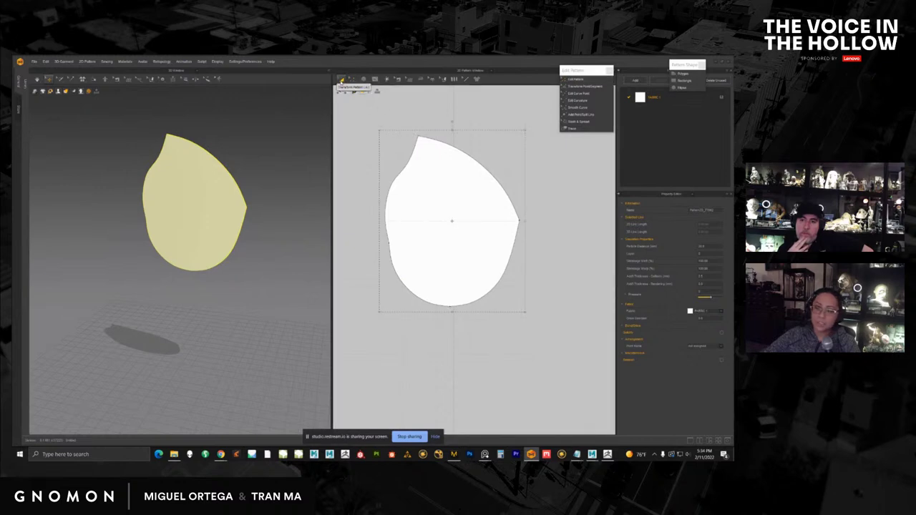
pyautogui.click(350, 80)
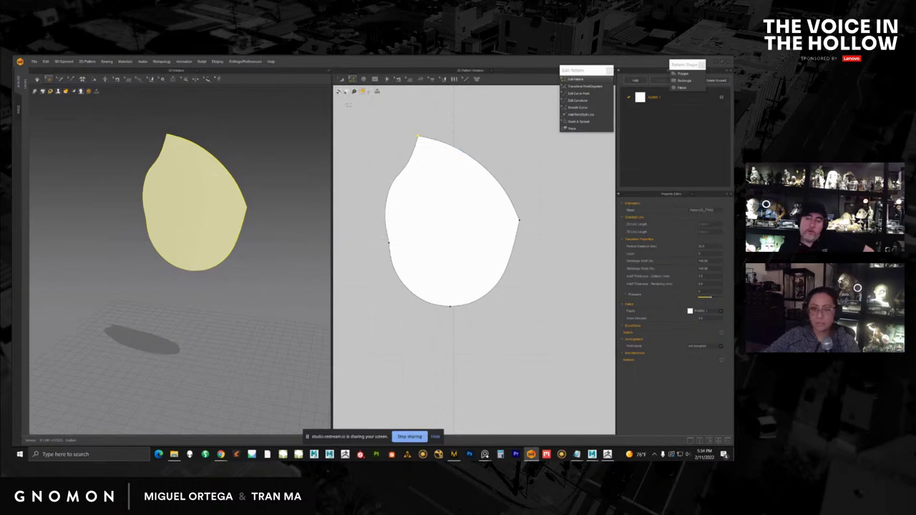
pyautogui.click(342, 79)
pyautogui.click(432, 188)
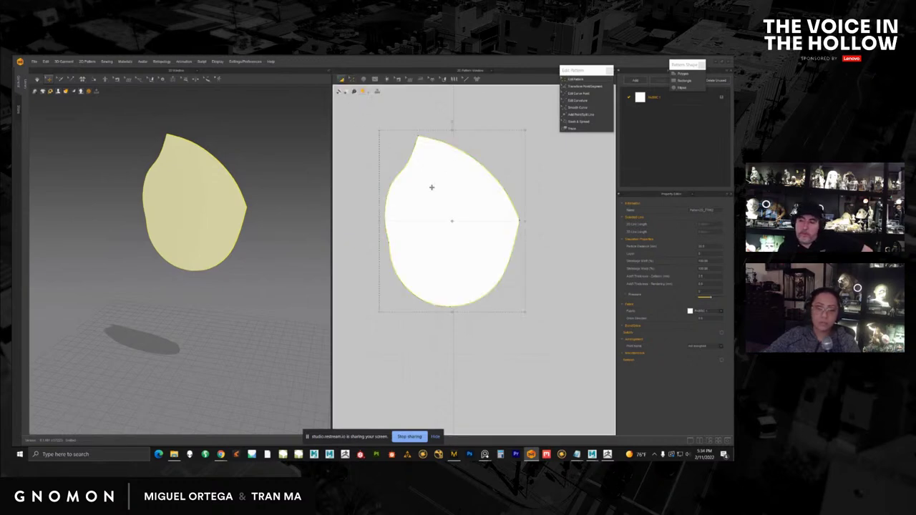
pyautogui.moveTo(436, 190); pyautogui.dragTo(433, 195)
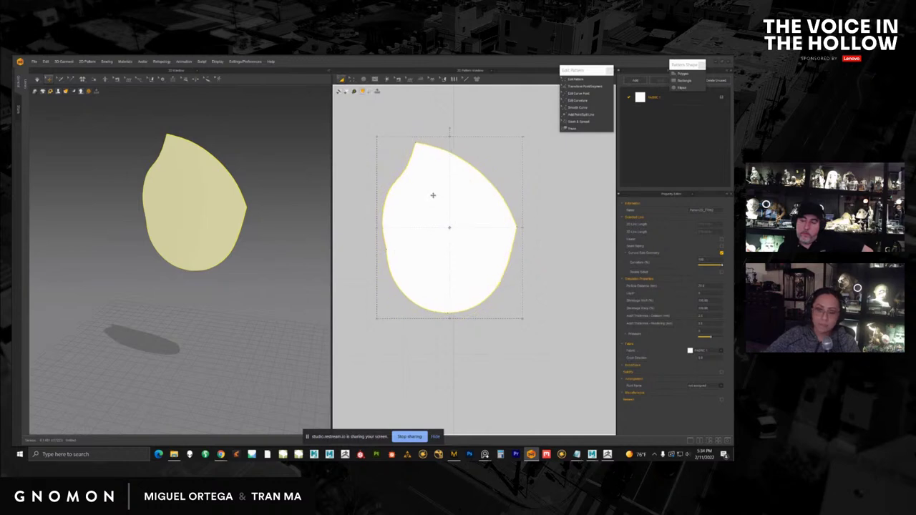
pyautogui.moveTo(509, 231); pyautogui.dragTo(544, 226)
pyautogui.press('Delete')
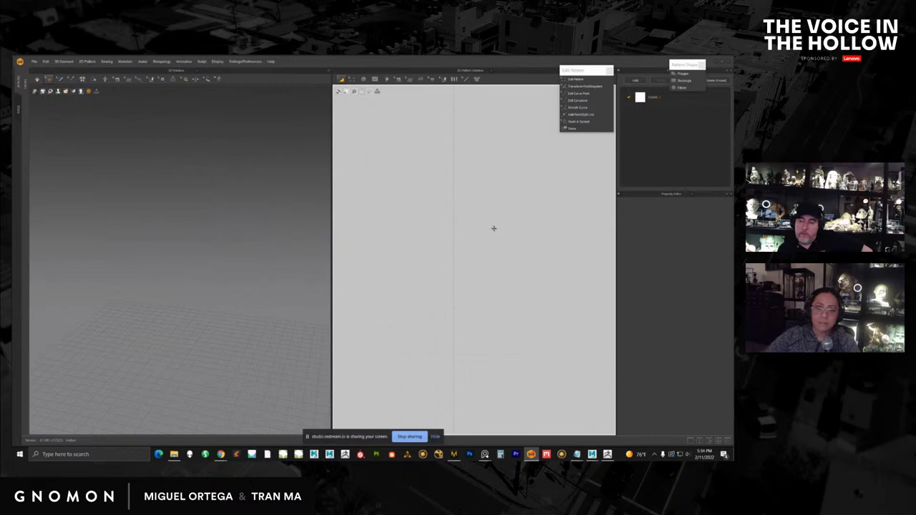
# Step: Draw a roughly square pattern across the vertical centre line with the Rectangle tool
pyautogui.moveTo(363, 79)
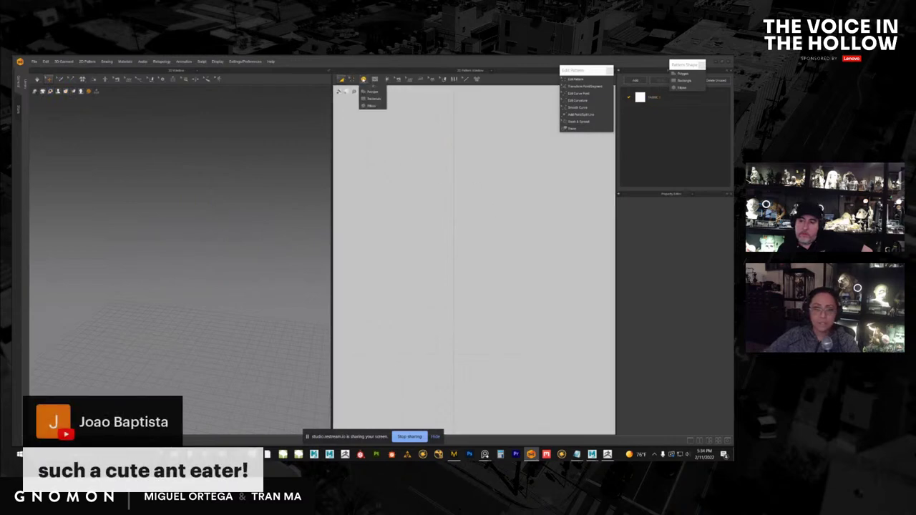
pyautogui.click(372, 98)
pyautogui.moveTo(425, 255); pyautogui.dragTo(484, 312)
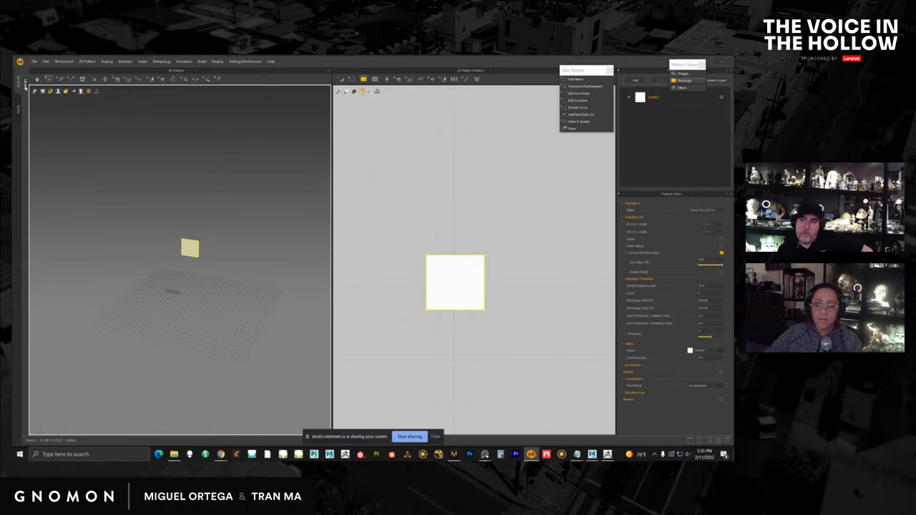
# Step: Load the female avatar wearing heels from the library's Avatar folder into the scene
pyautogui.click(25, 86)
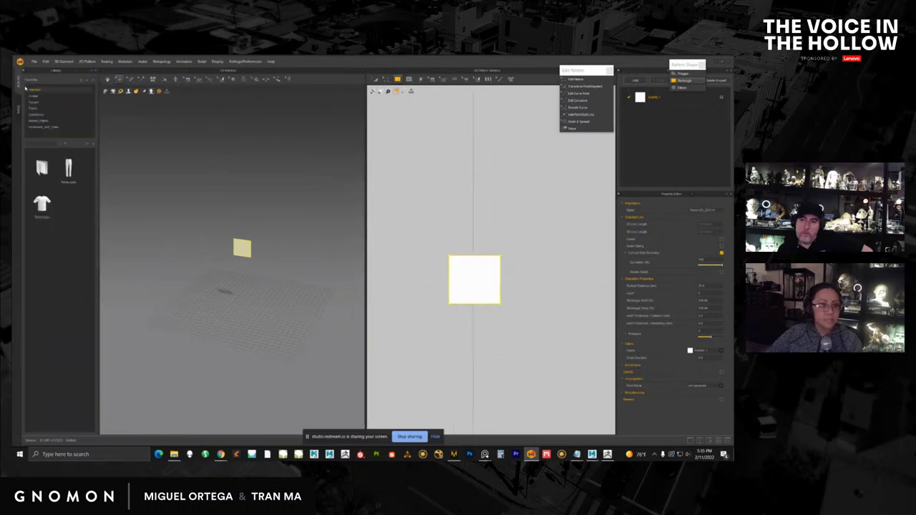
pyautogui.click(33, 96)
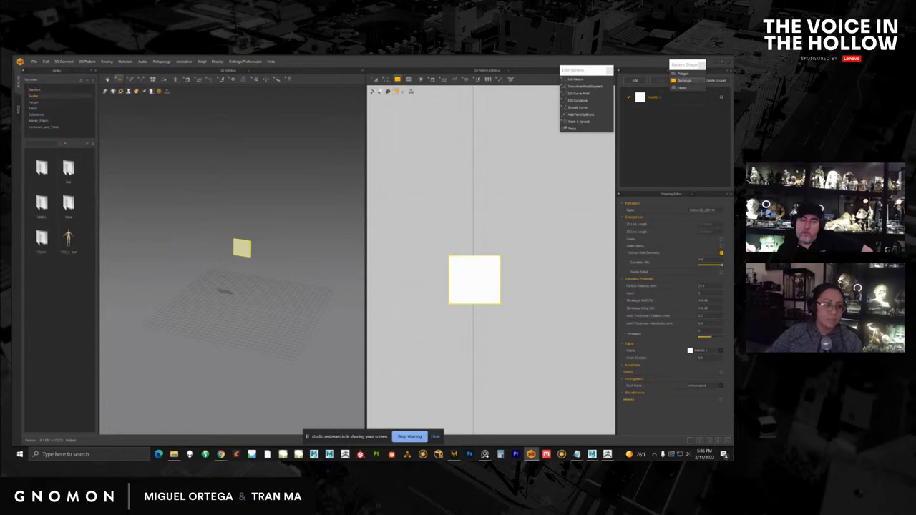
pyautogui.doubleClick(69, 241)
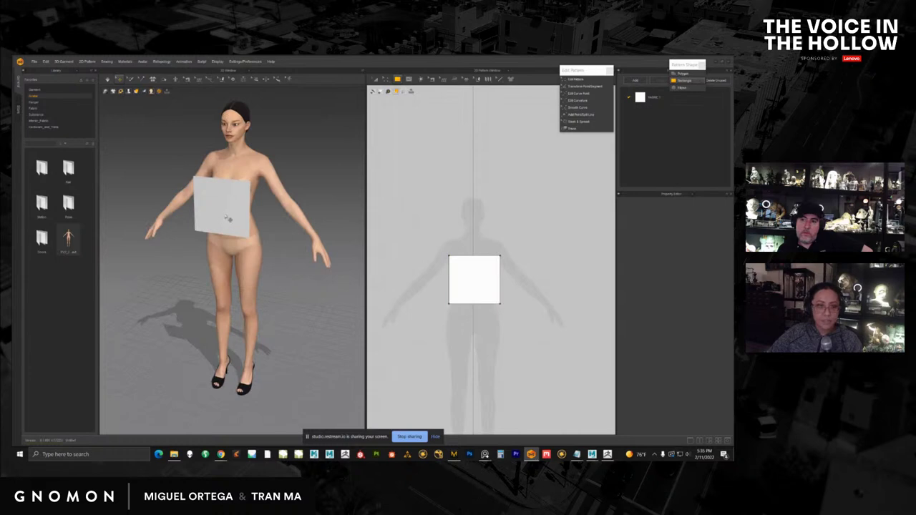
# Step: Select the square pattern in front of the avatar's torso and delete it
pyautogui.click(227, 218)
pyautogui.scroll(-3, 228, 218)
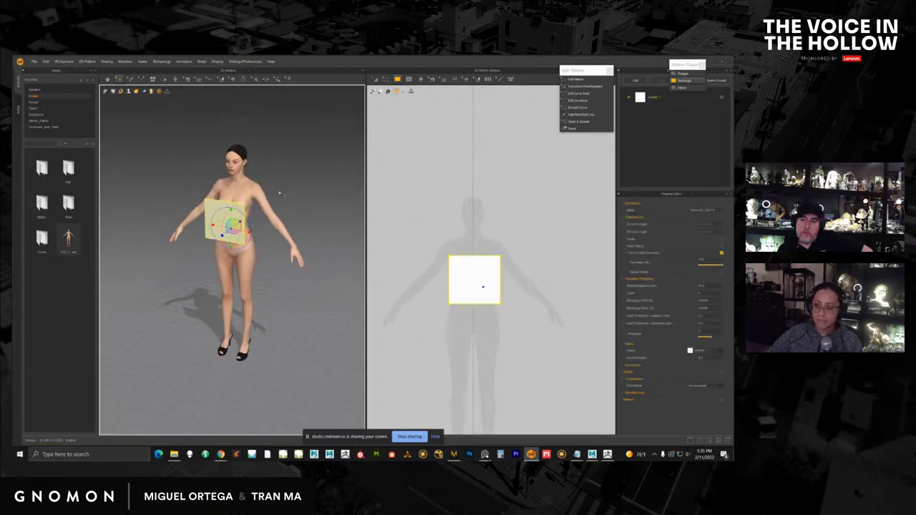
pyautogui.press('Delete')
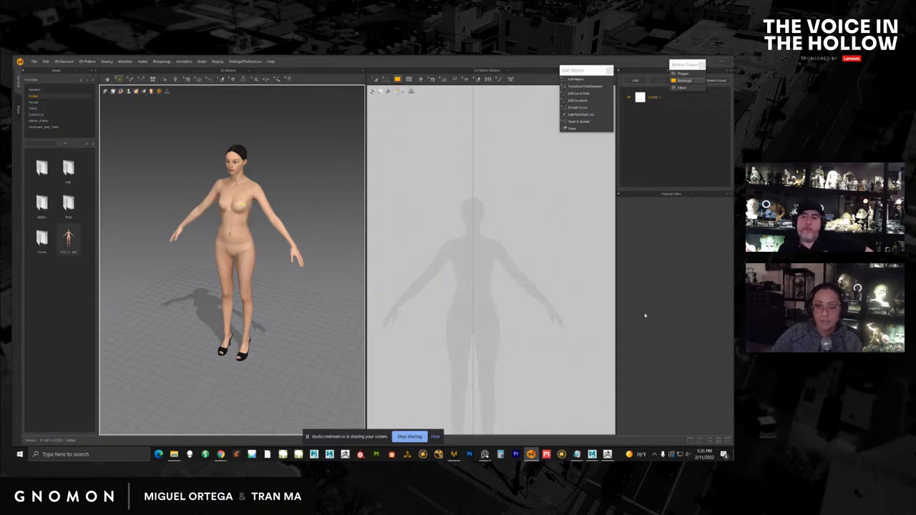
# Step: Draw a small square pattern beside the foot of the avatar's silhouette, resting on the ground line
pyautogui.scroll(6, 501, 324)
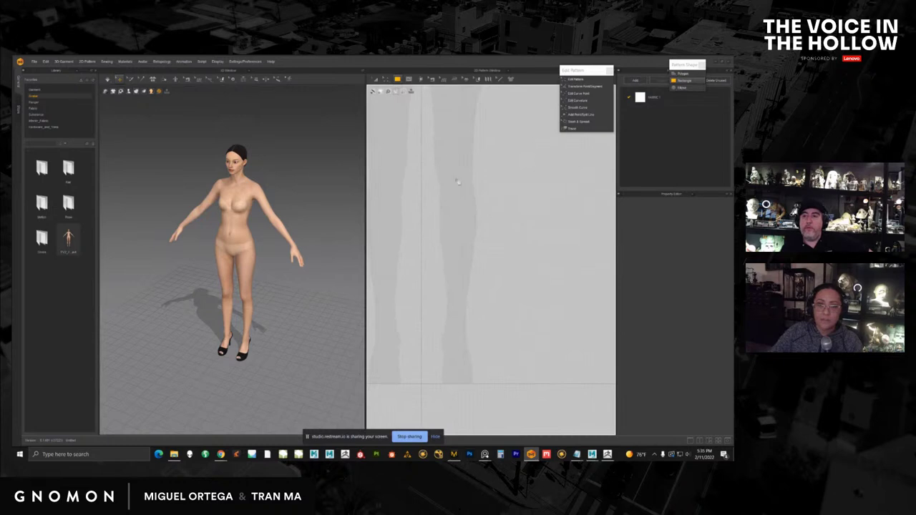
pyautogui.click(397, 80)
pyautogui.moveTo(518, 362); pyautogui.dragTo(508, 301, button='middle')
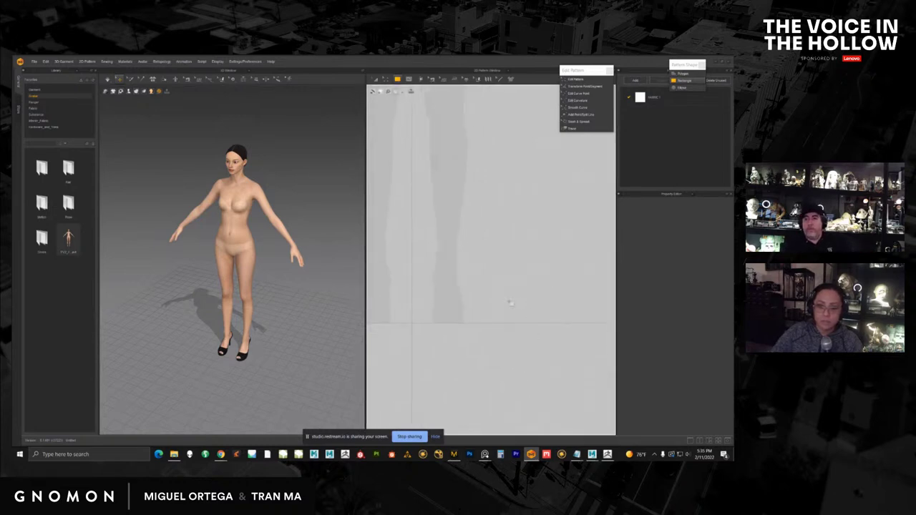
pyautogui.moveTo(456, 300); pyautogui.dragTo(479, 323)
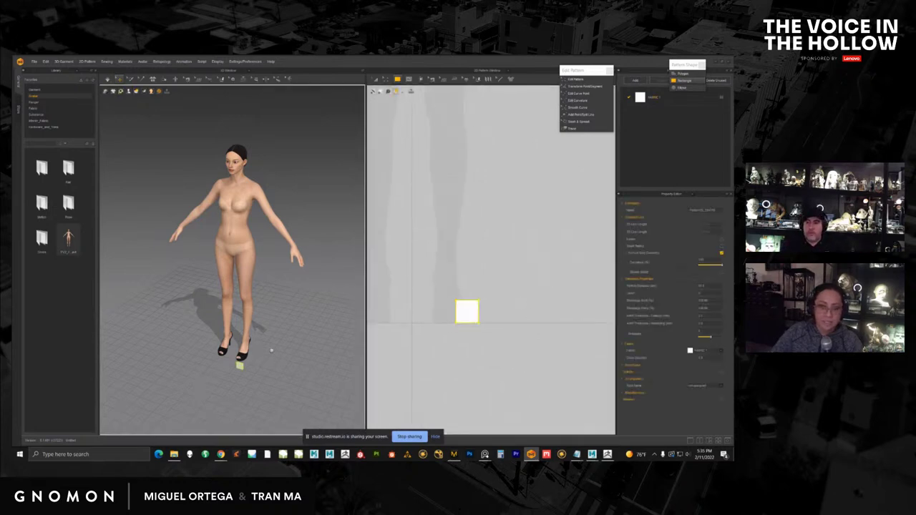
# Step: Hide the library and simulate the small square pattern at the avatar's foot so it falls to the ground
pyautogui.moveTo(292, 397); pyautogui.dragTo(282, 326, button='middle')
pyautogui.scroll(5, 281, 326)
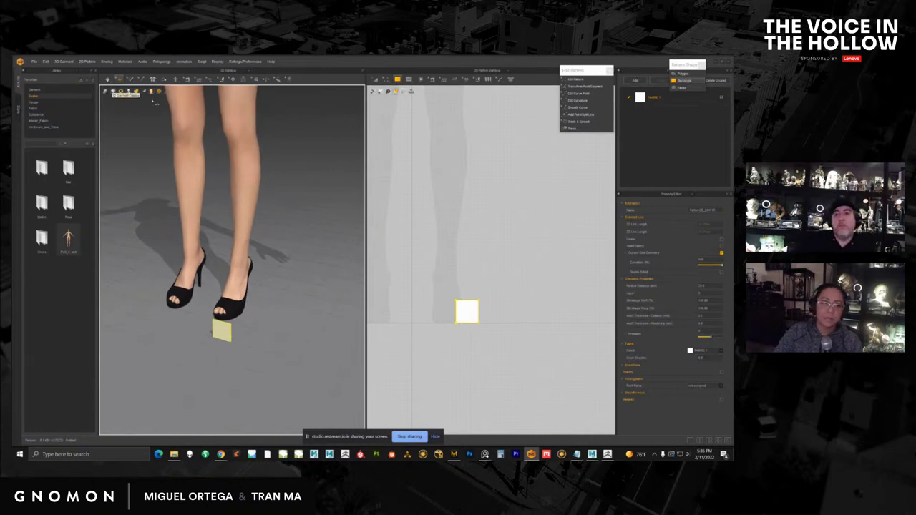
pyautogui.click(249, 187)
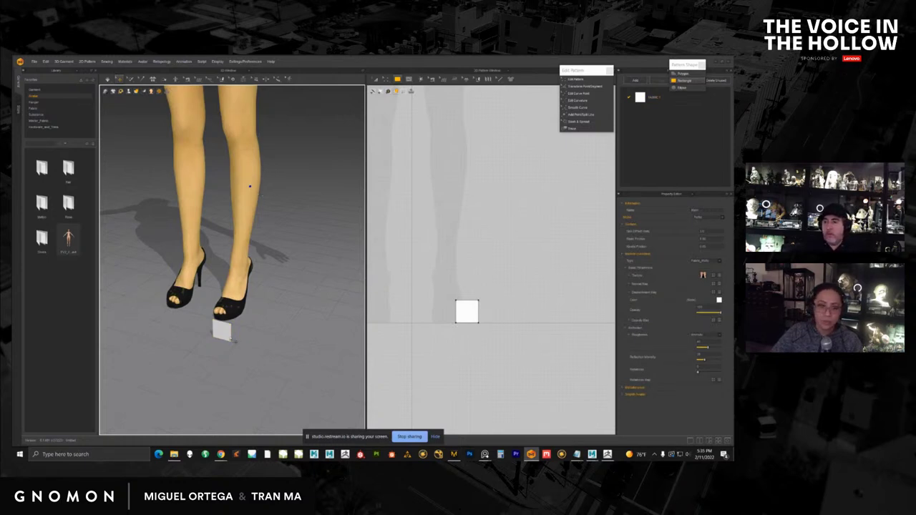
pyautogui.click(229, 333)
pyautogui.moveTo(266, 333); pyautogui.dragTo(268, 274, button='middle')
pyautogui.scroll(3, 286, 312)
pyautogui.moveTo(268, 275); pyautogui.dragTo(215, 215, button='right')
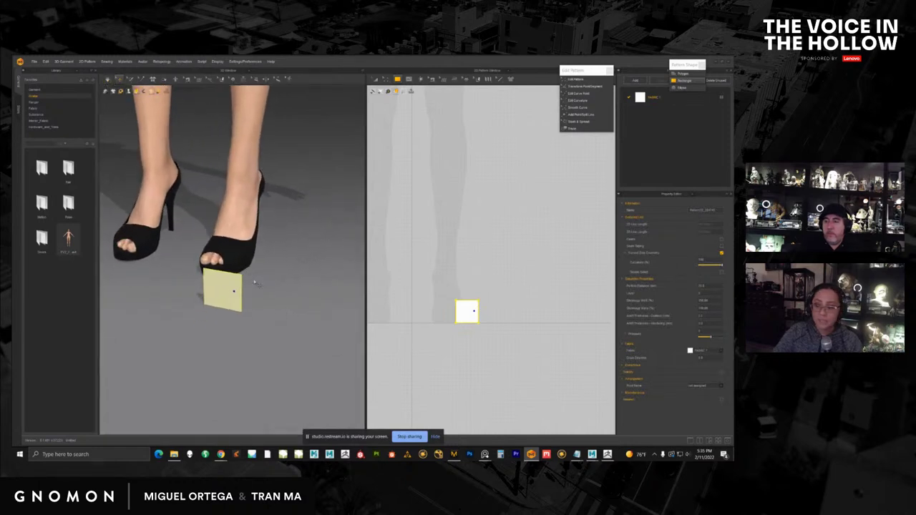
pyautogui.click(23, 70)
pyautogui.click(37, 79)
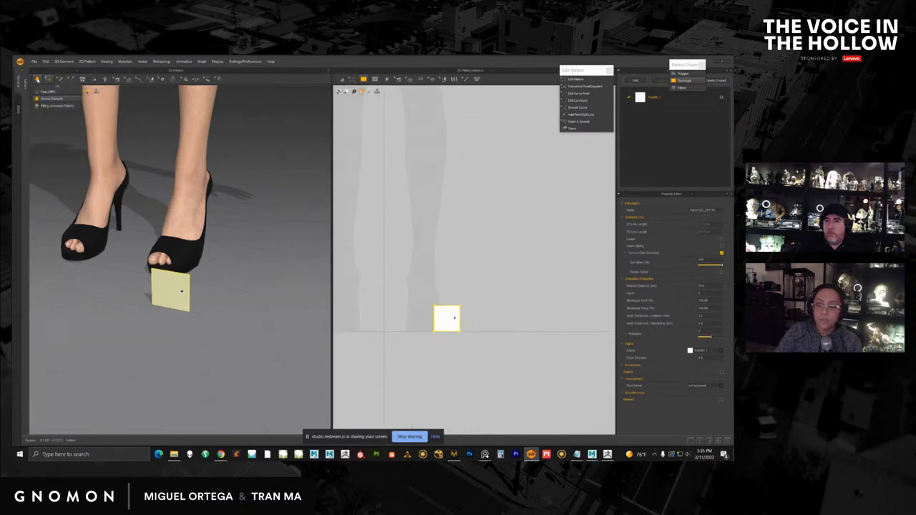
pyautogui.click(37, 79)
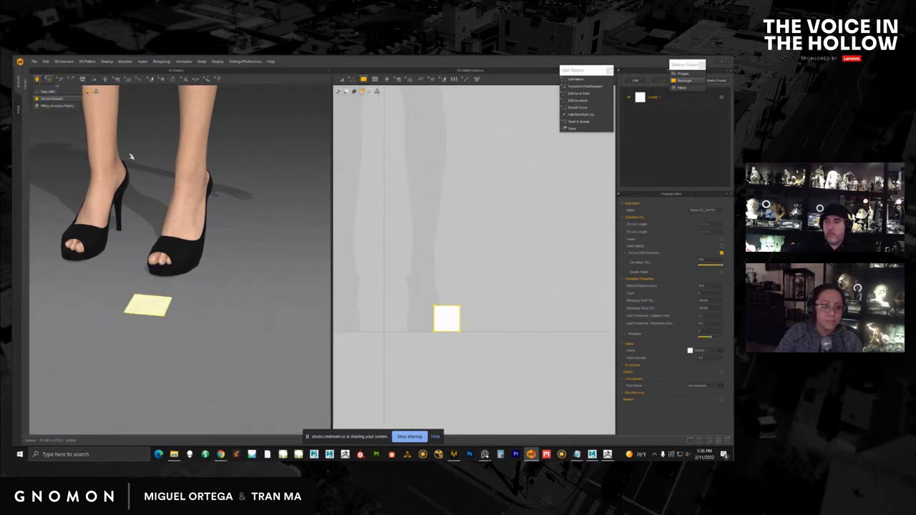
# Step: Pull the simulated small square across the ground, away from the avatar's feet
pyautogui.moveTo(207, 303); pyautogui.dragTo(255, 272, button='right')
pyautogui.moveTo(179, 274); pyautogui.dragTo(254, 265)
pyautogui.moveTo(242, 291); pyautogui.dragTo(267, 268, button='right')
pyautogui.moveTo(184, 252); pyautogui.dragTo(213, 206)
pyautogui.moveTo(240, 252); pyautogui.dragTo(226, 278, button='middle')
pyautogui.moveTo(226, 278); pyautogui.dragTo(208, 272, button='right')
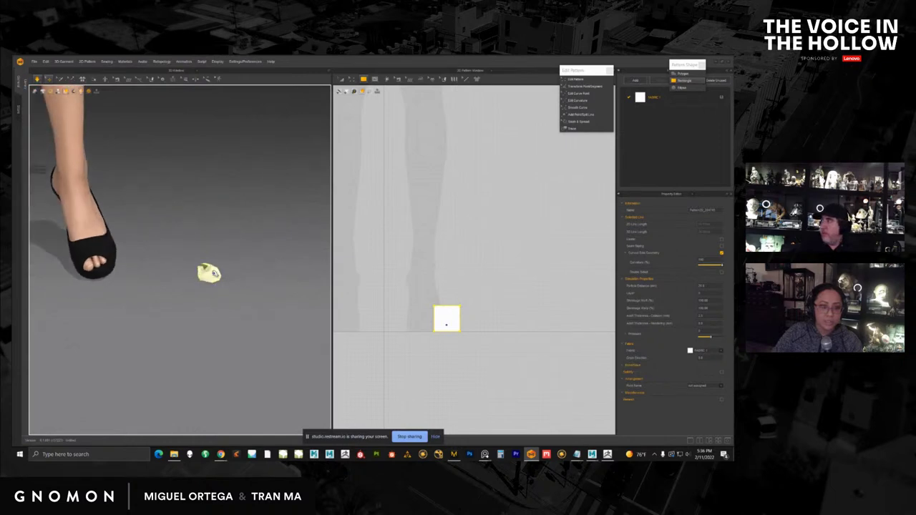
# Step: Tug the small square around beside the avatar, lift it off the ground, and stop the simulation
pyautogui.moveTo(225, 268); pyautogui.dragTo(269, 260)
pyautogui.scroll(-5, 270, 259)
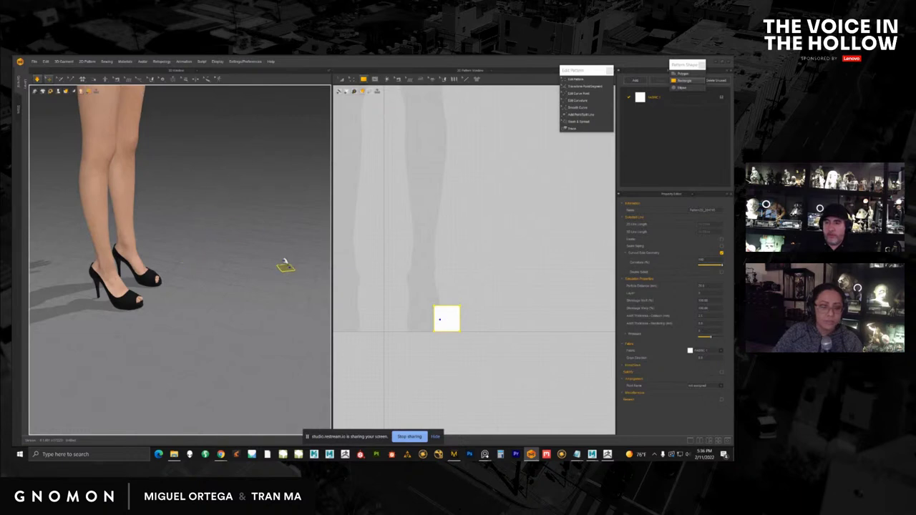
pyautogui.moveTo(284, 261); pyautogui.dragTo(253, 263, button='middle')
pyautogui.moveTo(256, 263); pyautogui.dragTo(171, 241)
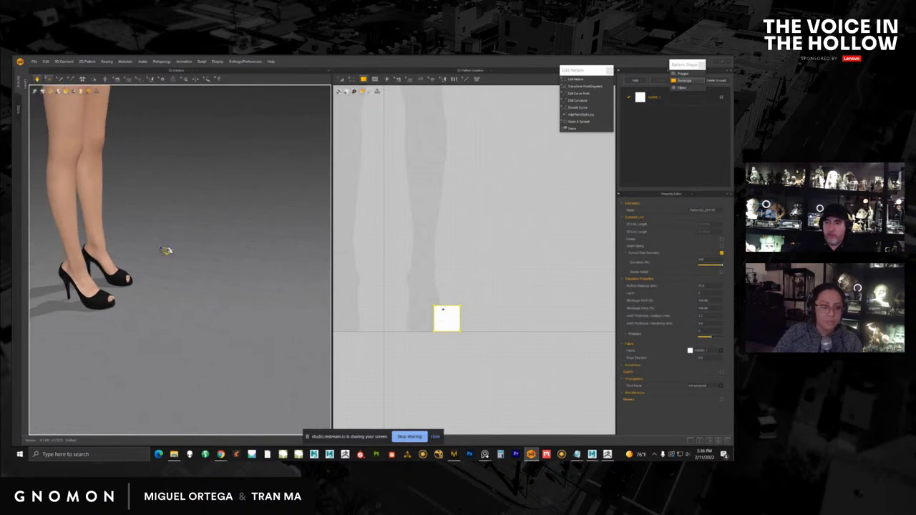
pyautogui.moveTo(132, 259); pyautogui.dragTo(178, 262, button='middle')
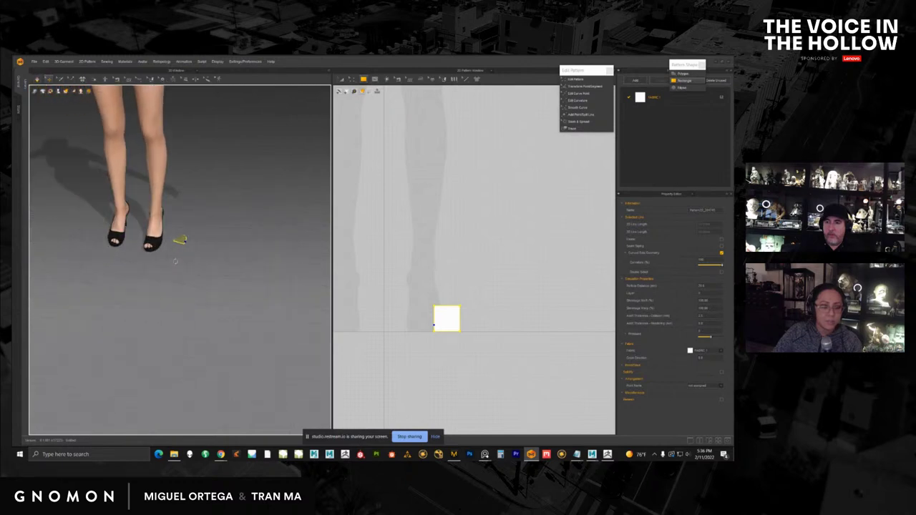
pyautogui.moveTo(178, 262); pyautogui.dragTo(189, 237, button='right')
pyautogui.press('space')
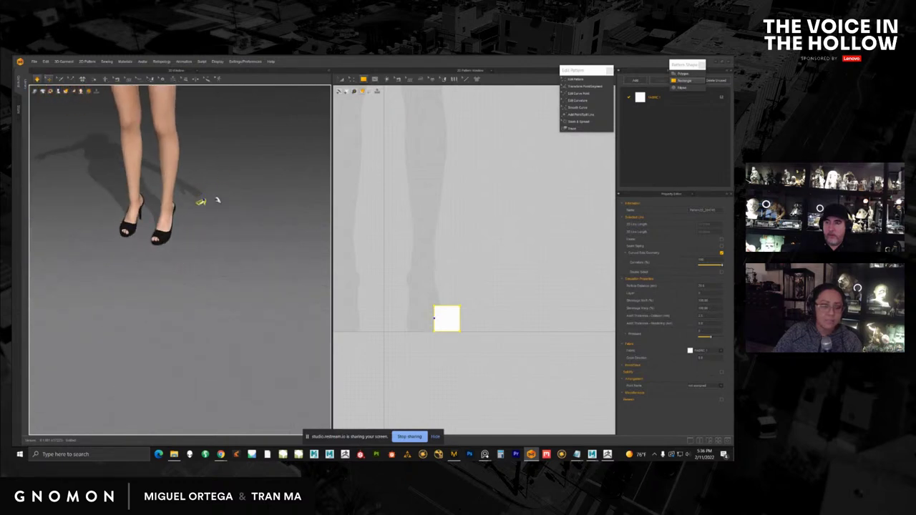
pyautogui.moveTo(251, 210); pyautogui.dragTo(264, 185, button='right')
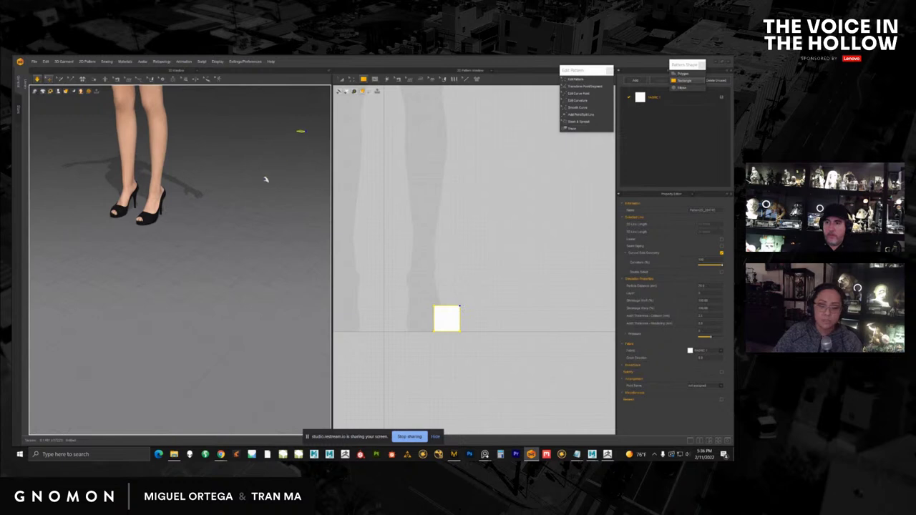
pyautogui.moveTo(259, 246); pyautogui.dragTo(284, 244, button='right')
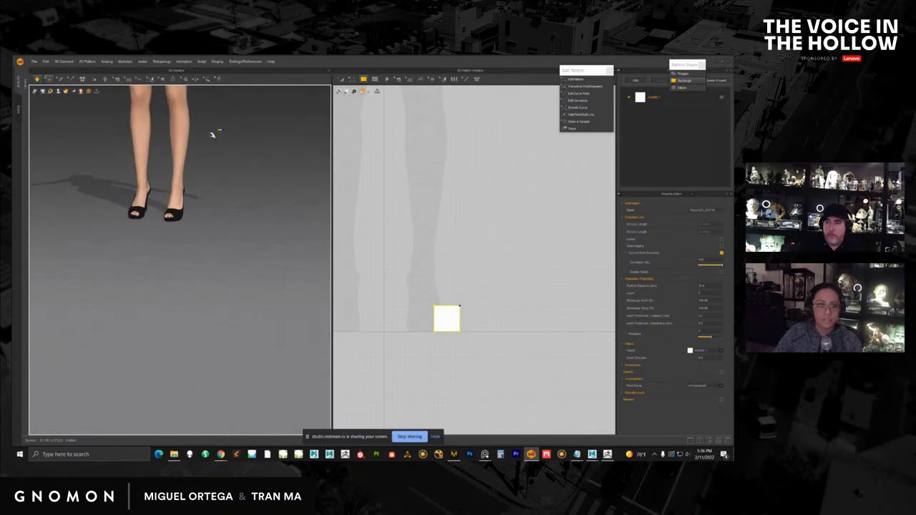
pyautogui.click(38, 79)
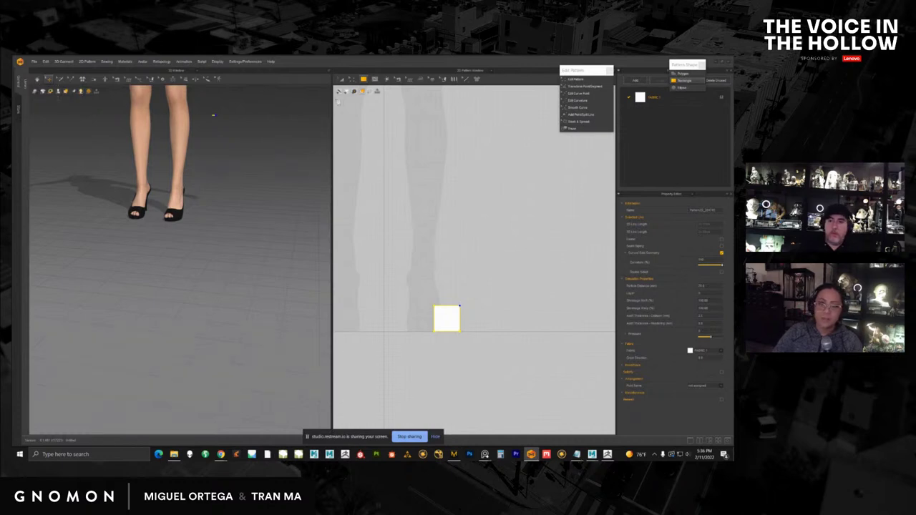
# Step: Select the small square pattern beside the foot of the silhouette and delete it
pyautogui.press('a')
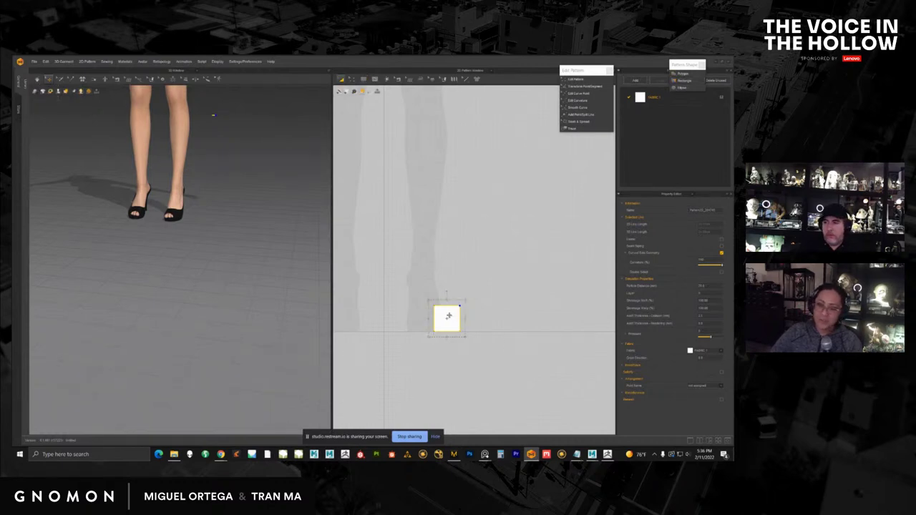
pyautogui.moveTo(449, 315); pyautogui.dragTo(450, 308)
pyautogui.press('Delete')
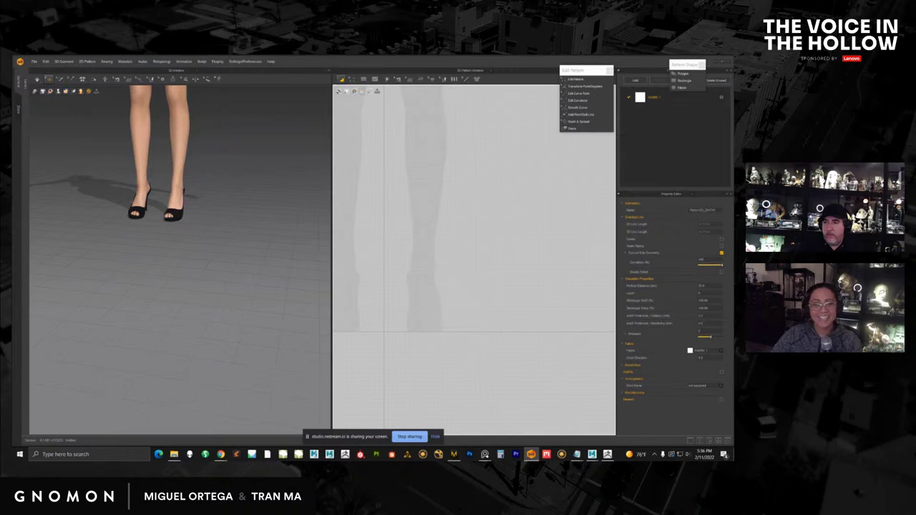
# Step: Draw a tall rectangular pattern, about twice the avatar's height, beside the avatar's silhouette with the Rectangle tool
pyautogui.scroll(-5, 475, 255)
pyautogui.scroll(-6, 219, 292)
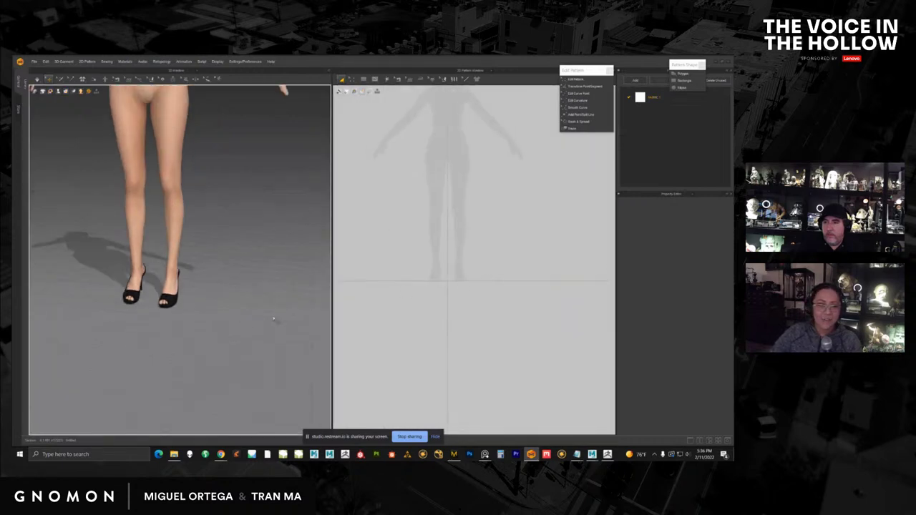
pyautogui.moveTo(219, 285); pyautogui.dragTo(221, 309, button='middle')
pyautogui.moveTo(407, 225); pyautogui.dragTo(360, 333, button='middle')
pyautogui.scroll(-3, 447, 251)
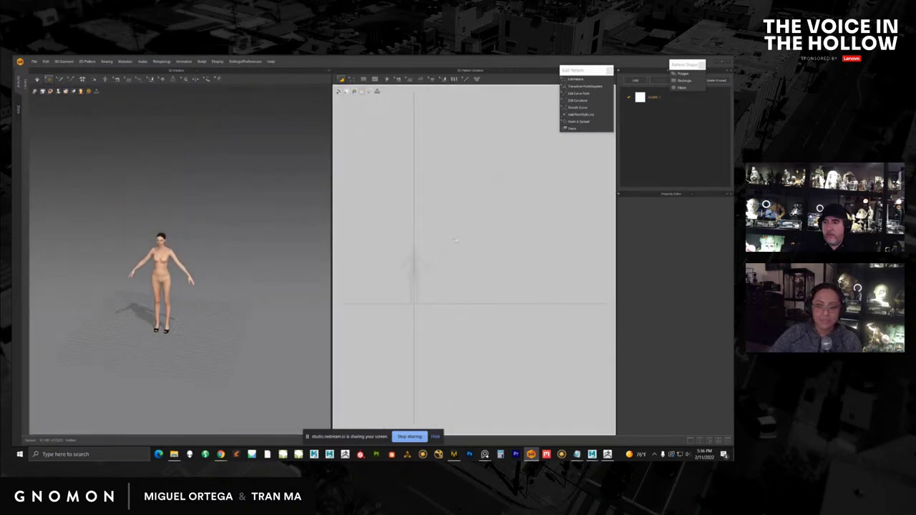
pyautogui.moveTo(443, 238); pyautogui.dragTo(432, 261, button='middle')
pyautogui.scroll(2, 432, 260)
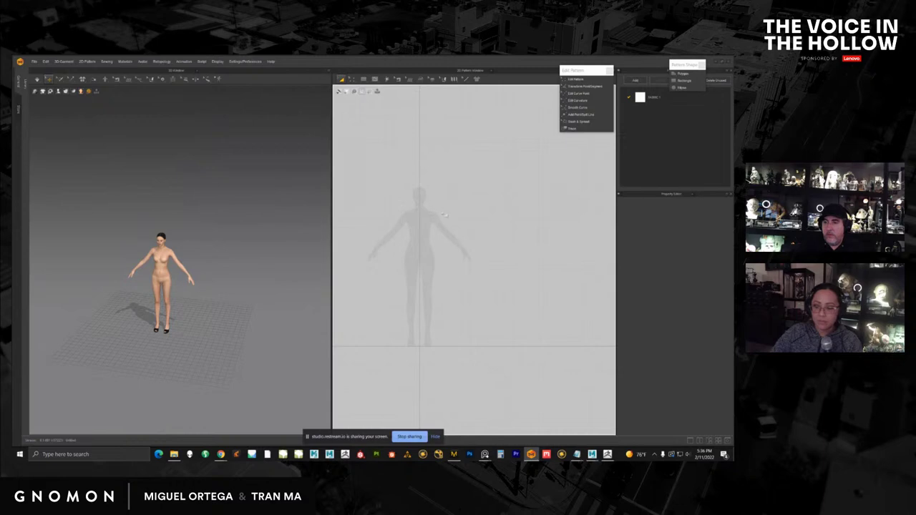
pyautogui.click(364, 79)
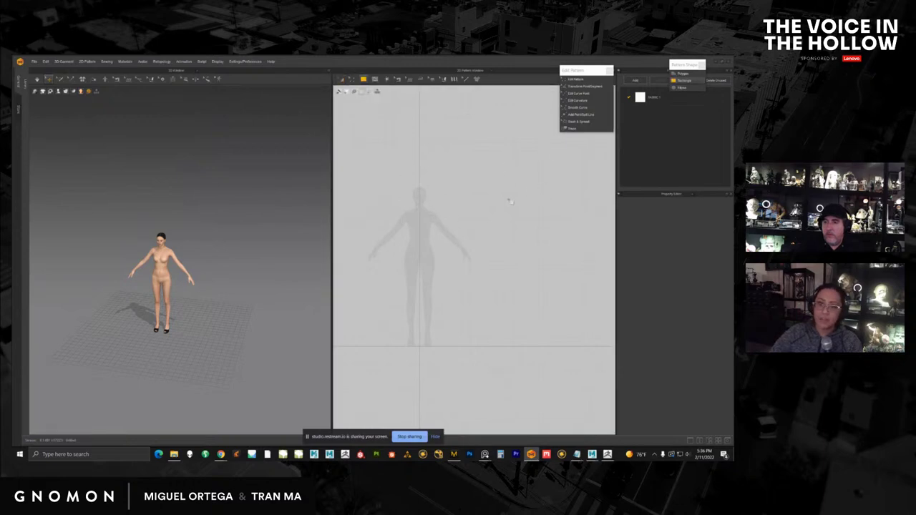
pyautogui.scroll(-3, 468, 227)
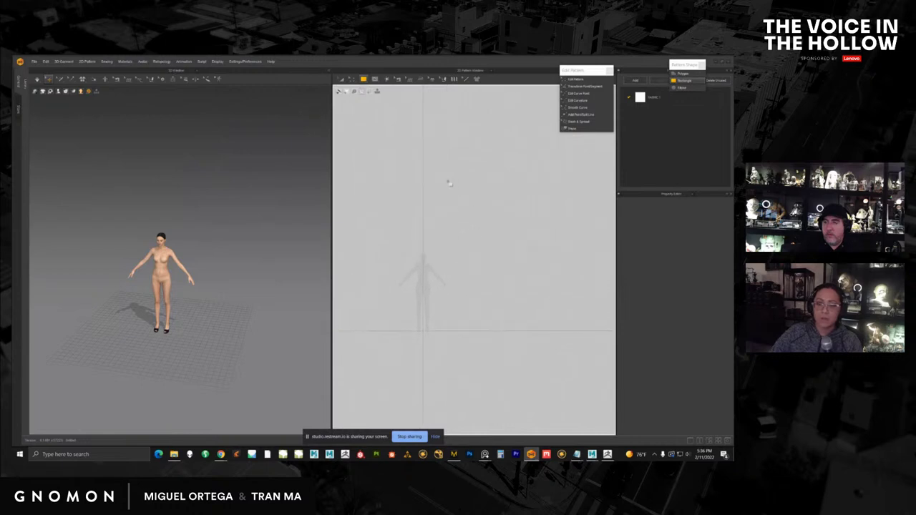
pyautogui.moveTo(512, 286); pyautogui.dragTo(506, 328)
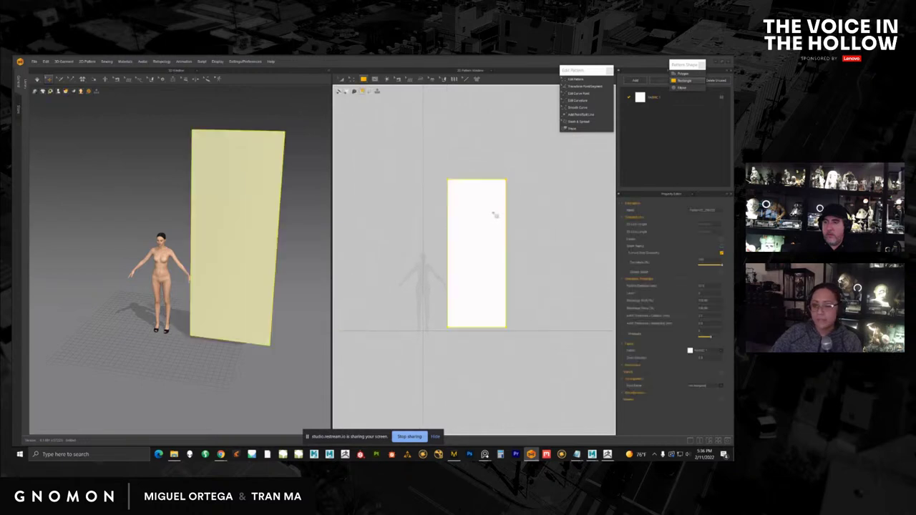
# Step: Simulate the tall rectangular pattern and tug the cloth as it falls beside the avatar
pyautogui.moveTo(226, 201); pyautogui.dragTo(226, 215, button='middle')
pyautogui.moveTo(226, 214); pyautogui.dragTo(272, 215, button='right')
pyautogui.click(249, 218)
pyautogui.click(37, 79)
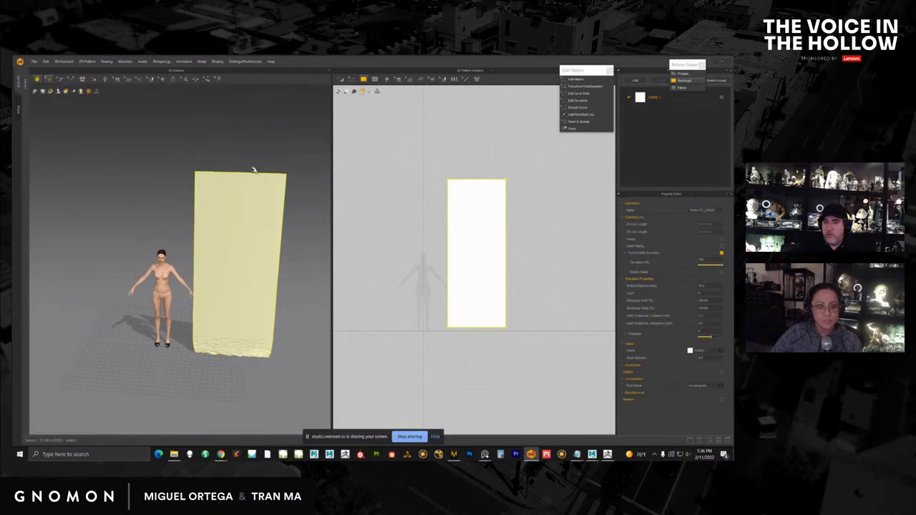
pyautogui.moveTo(243, 299); pyautogui.dragTo(248, 97)
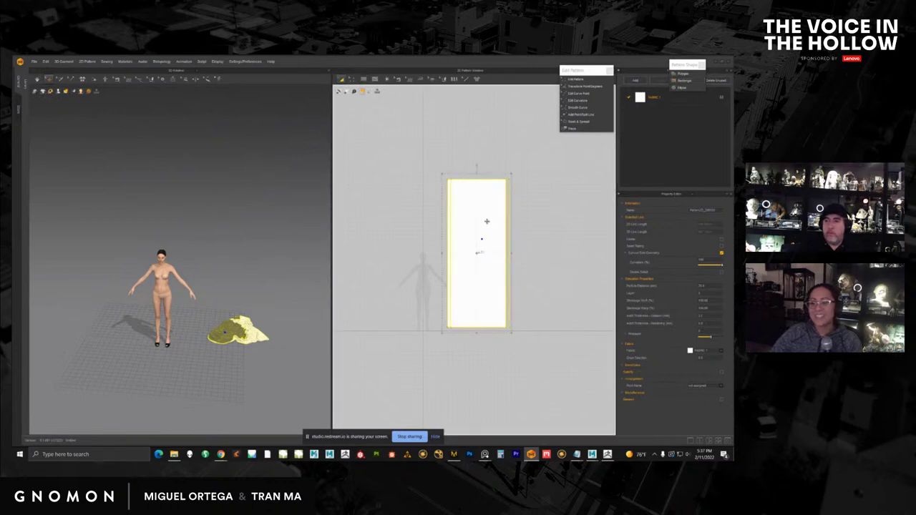
# Step: Delete the tall pattern and draw a smaller upright rectangle beside the silhouette's centre line, from shoulder to shin height
pyautogui.press('Delete')
pyautogui.scroll(5, 445, 268)
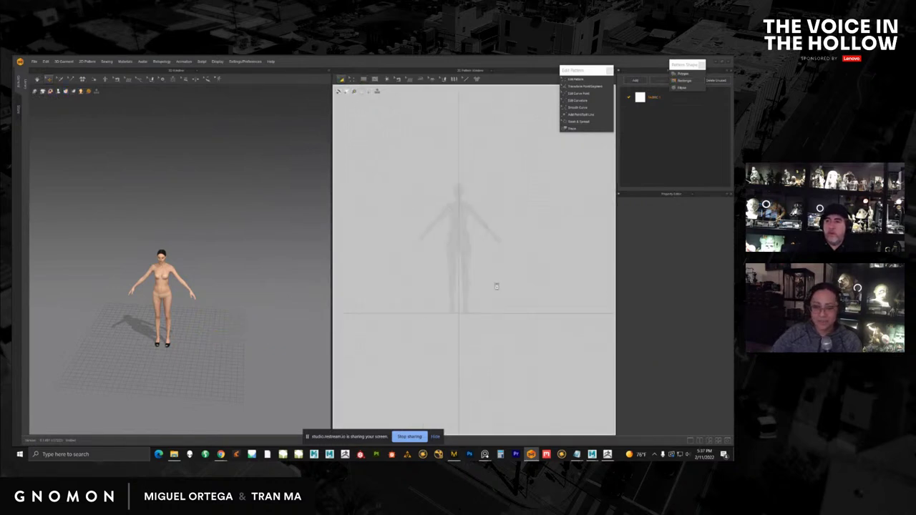
pyautogui.click(364, 80)
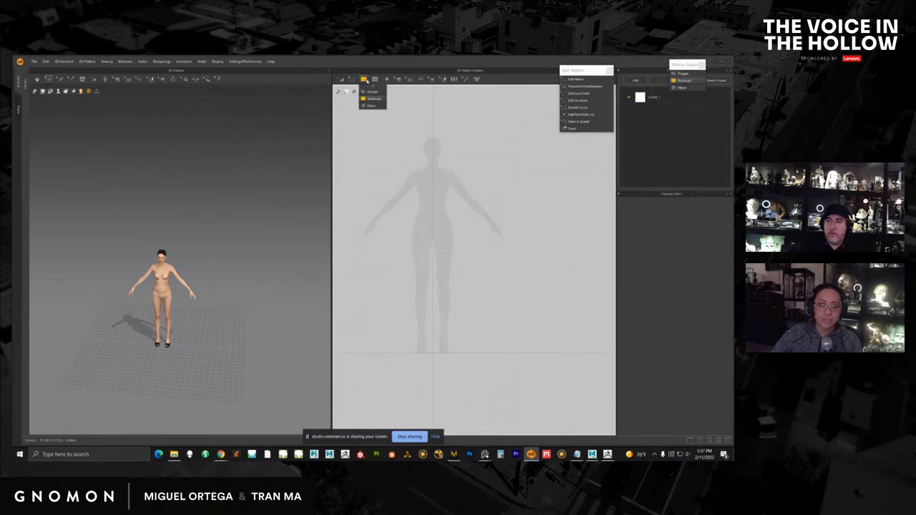
pyautogui.moveTo(474, 230); pyautogui.dragTo(455, 233, button='middle')
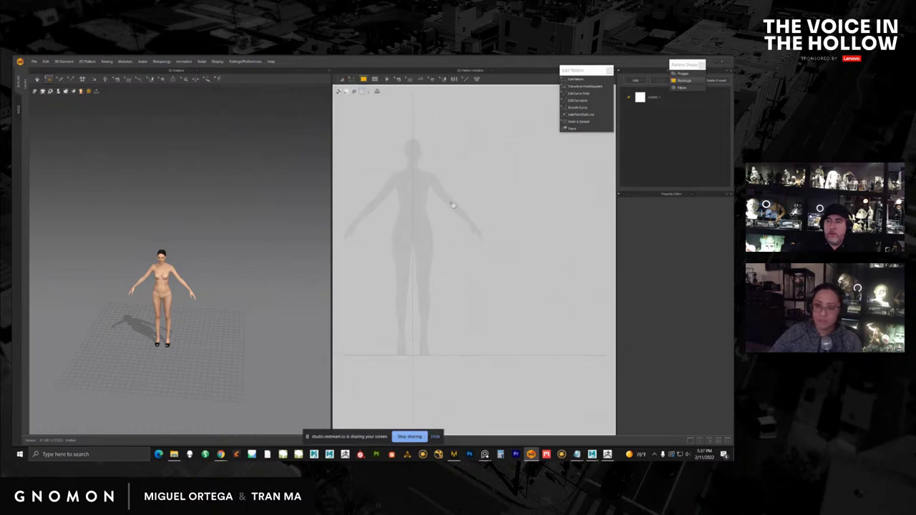
pyautogui.moveTo(453, 205); pyautogui.dragTo(503, 316)
# Step: Simulate the new rectangular pattern and pull the cloth away in front of the avatar
pyautogui.scroll(3, 245, 264)
pyautogui.moveTo(248, 263); pyautogui.dragTo(165, 205, button='right')
pyautogui.press('space')
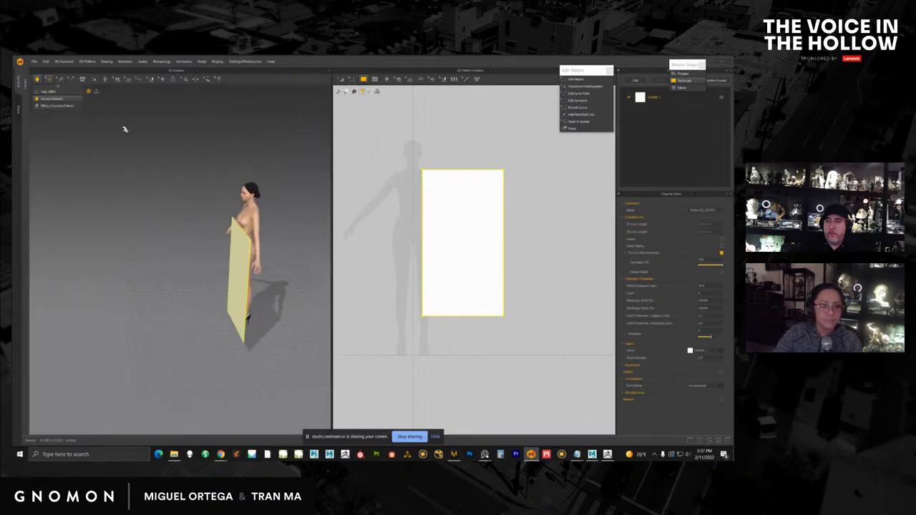
pyautogui.moveTo(236, 331); pyautogui.dragTo(74, 137)
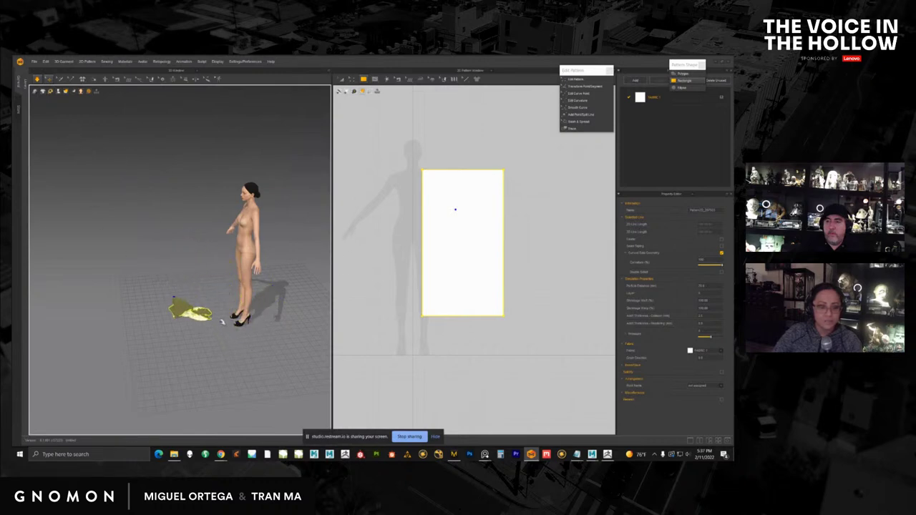
# Step: Lift the crumpled cloth off the ground and let it drop in front of the avatar
pyautogui.moveTo(224, 323); pyautogui.dragTo(233, 344, button='right')
pyautogui.moveTo(234, 343); pyautogui.dragTo(236, 326, button='middle')
pyautogui.moveTo(185, 322); pyautogui.dragTo(156, 233)
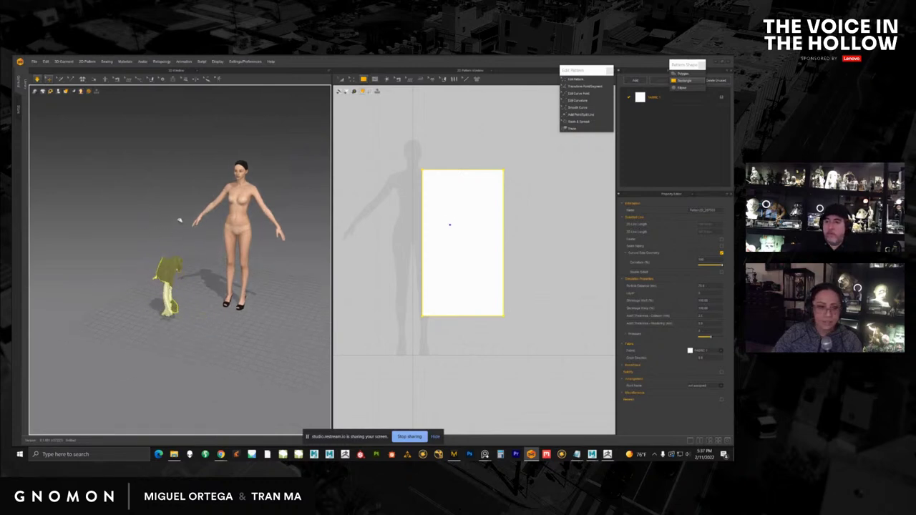
pyautogui.scroll(3, 222, 312)
pyautogui.moveTo(172, 289); pyautogui.dragTo(183, 289, button='right')
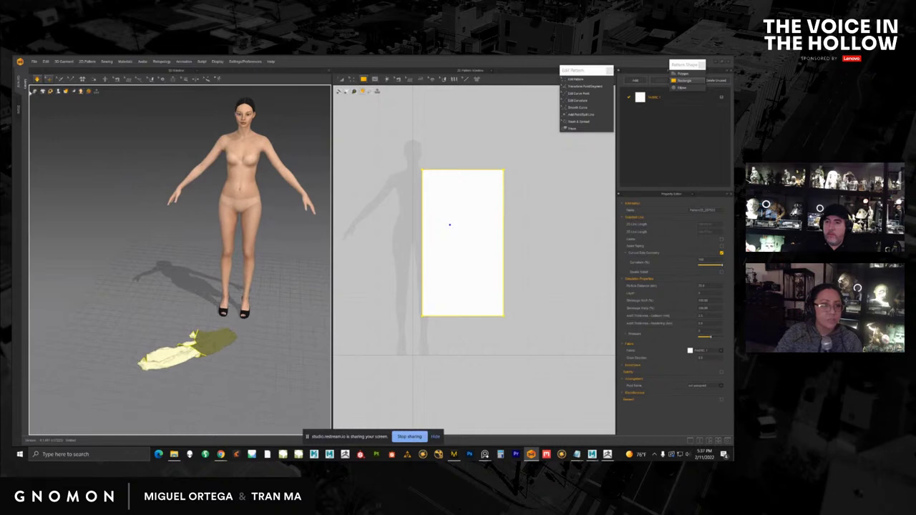
# Step: Pull the cloth's edges to spread it out on the ground in front of the avatar, and stop the simulation
pyautogui.scroll(-3, 201, 243)
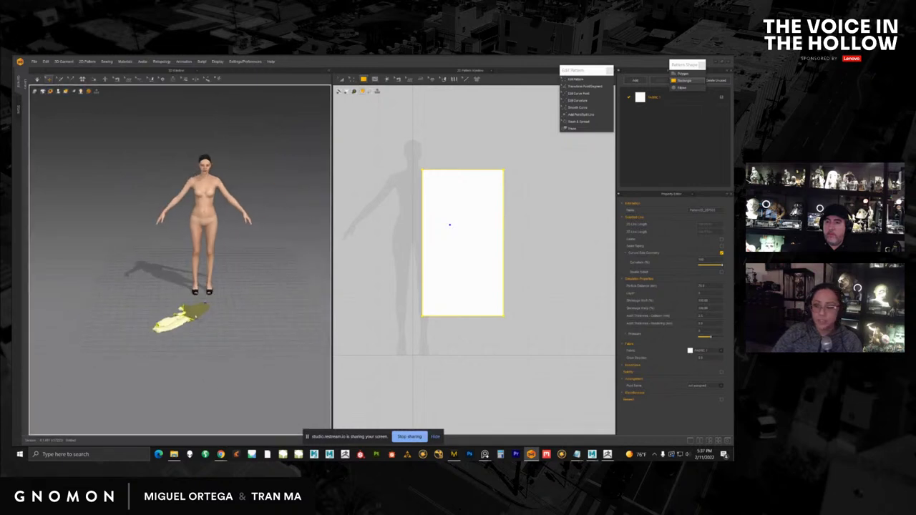
pyautogui.scroll(2, 195, 315)
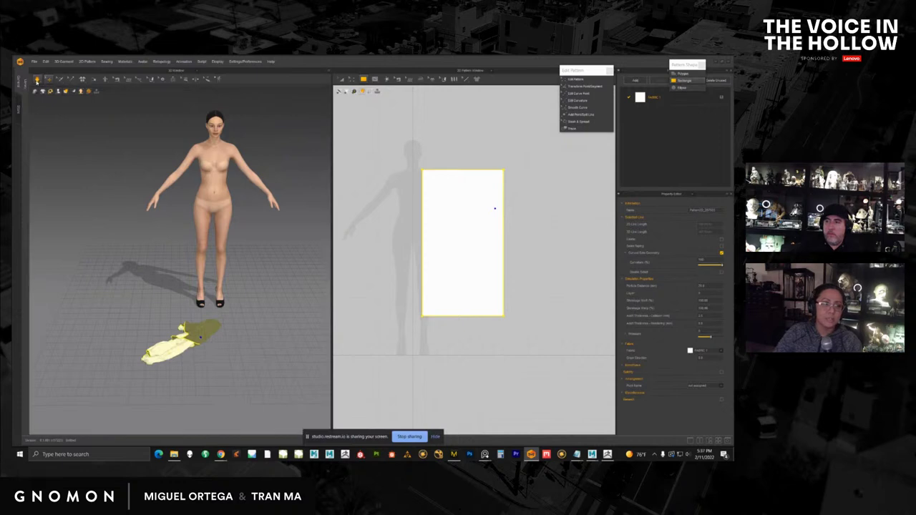
pyautogui.moveTo(200, 336); pyautogui.dragTo(134, 318)
pyautogui.click(243, 269)
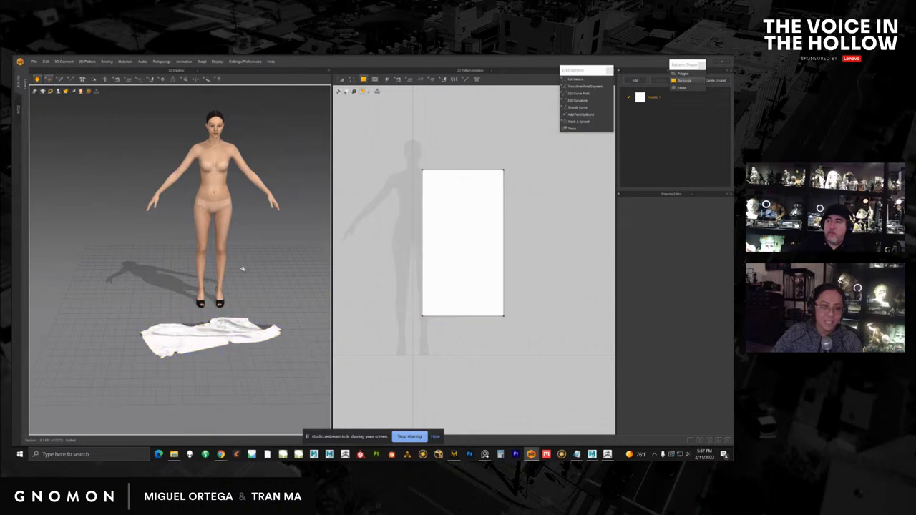
pyautogui.moveTo(241, 320); pyautogui.dragTo(218, 342)
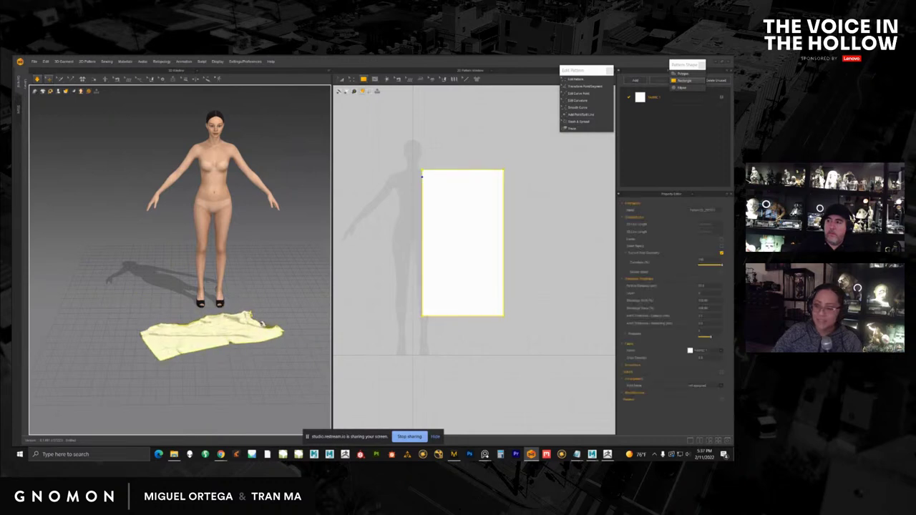
pyautogui.scroll(-3, 261, 324)
pyautogui.click(38, 79)
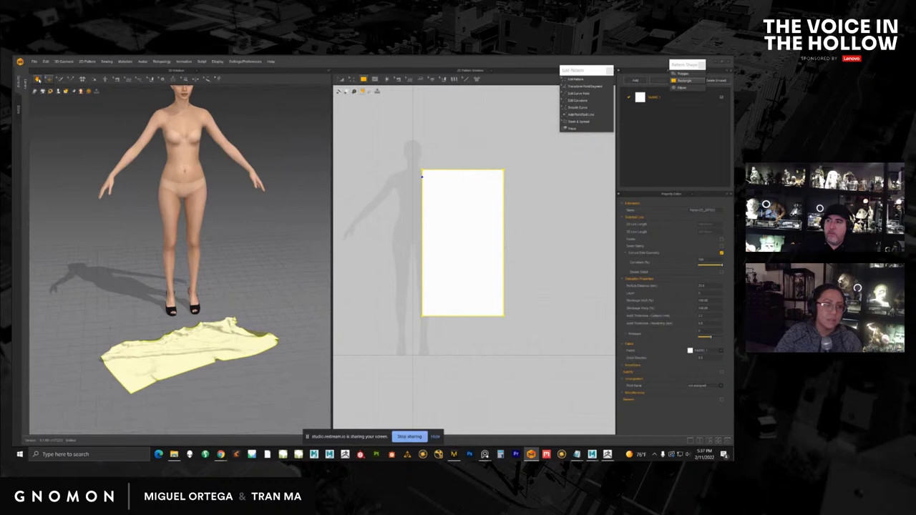
# Step: Reset the crumpled cloth's 3D arrangement so that it stands flat beside the avatar again
pyautogui.moveTo(243, 340); pyautogui.dragTo(219, 342, button='right')
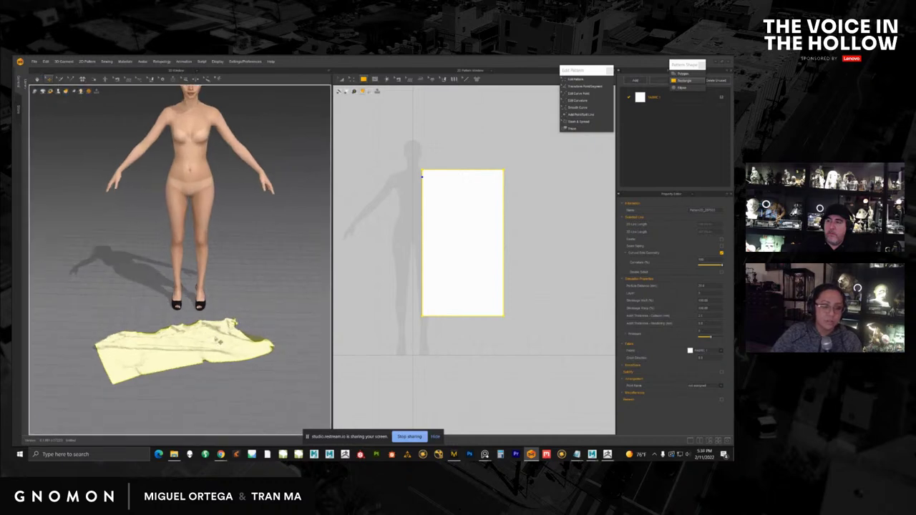
pyautogui.rightClick(210, 344)
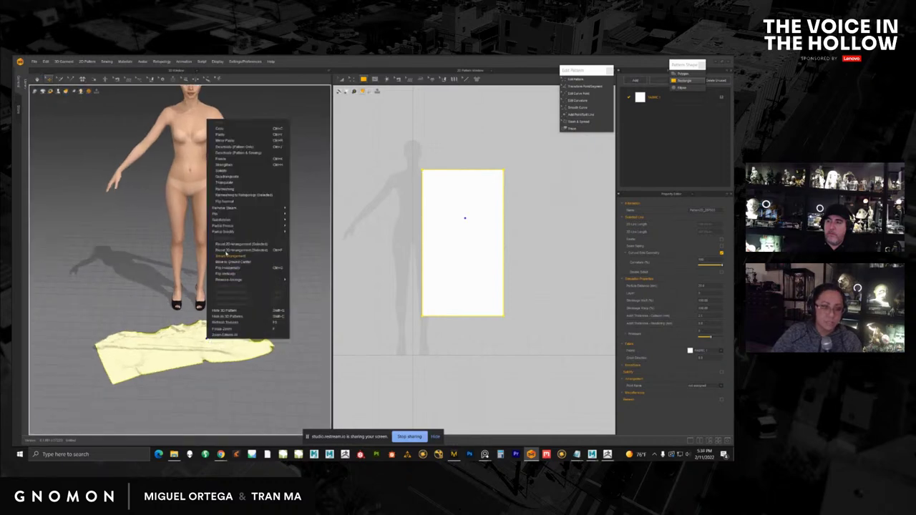
pyautogui.click(236, 251)
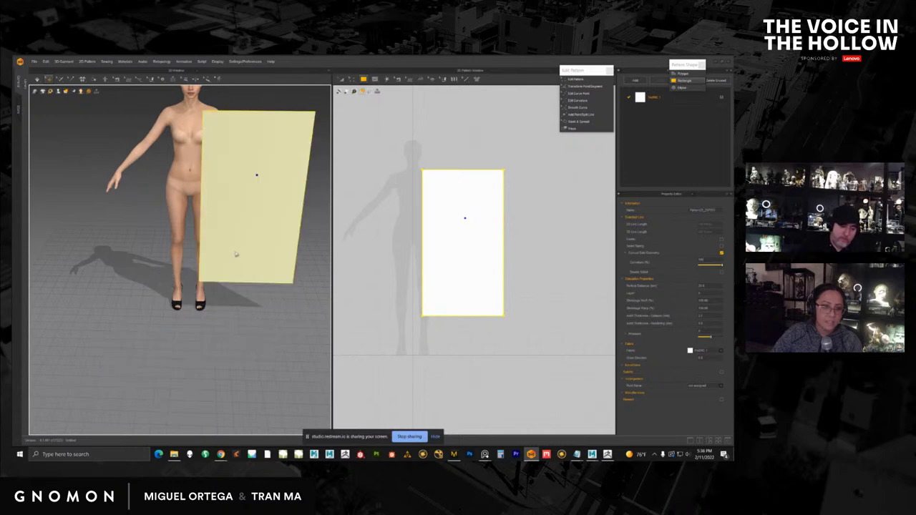
pyautogui.scroll(-5, 211, 255)
pyautogui.moveTo(213, 255); pyautogui.dragTo(199, 252, button='right')
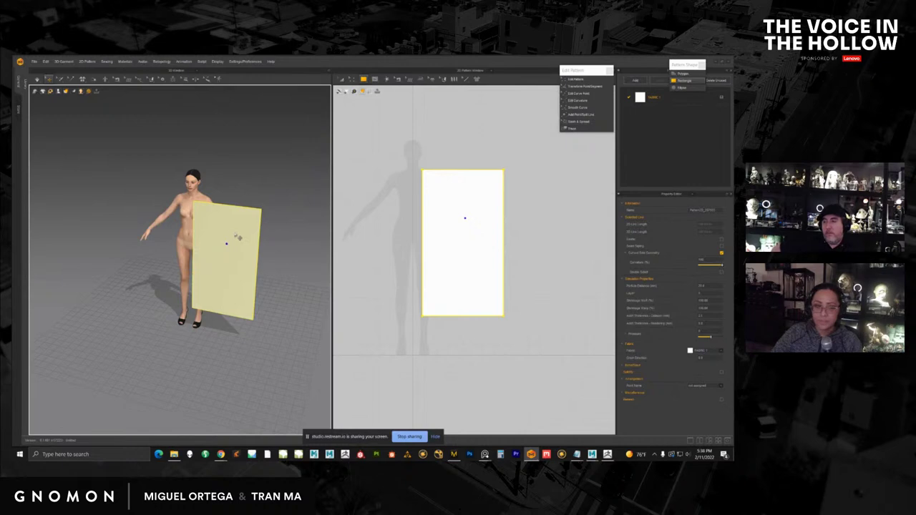
pyautogui.scroll(5, 237, 237)
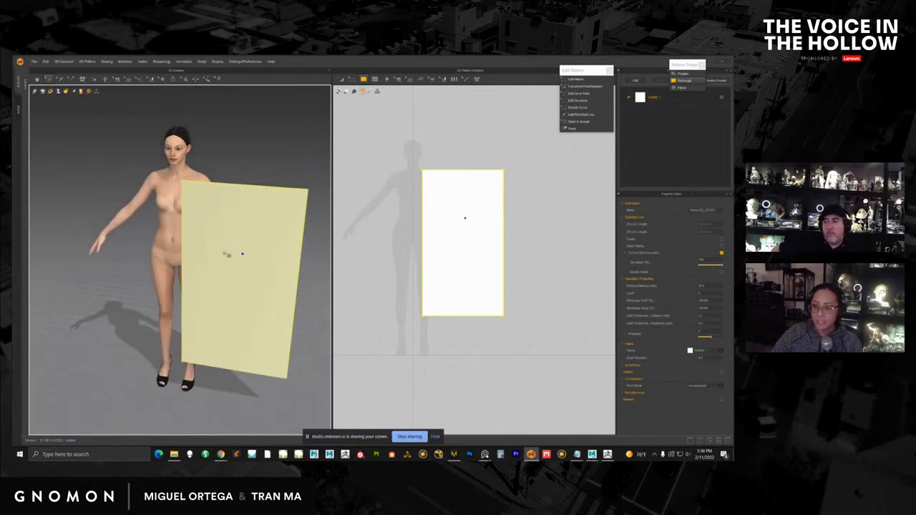
pyautogui.moveTo(226, 254); pyautogui.dragTo(235, 253, button='right')
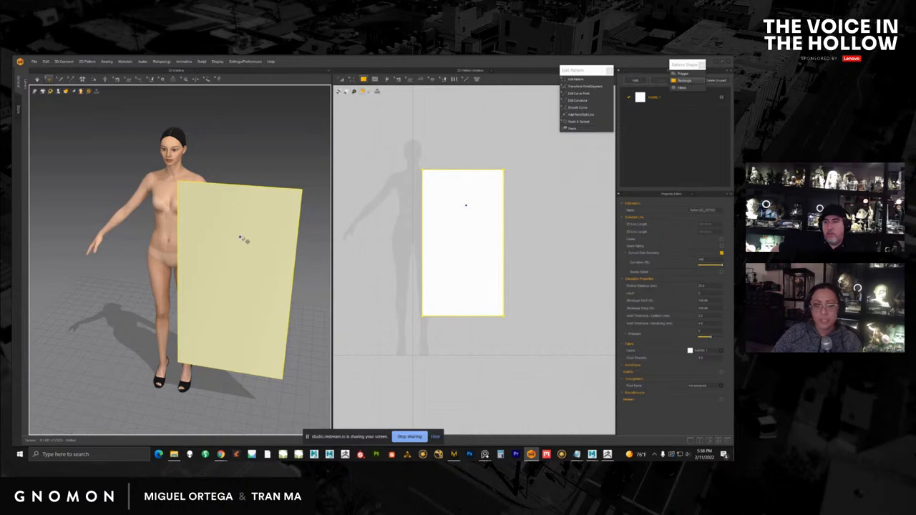
# Step: Select the flat pattern at several different points to place the transform gizmo at each of them
pyautogui.click(241, 239)
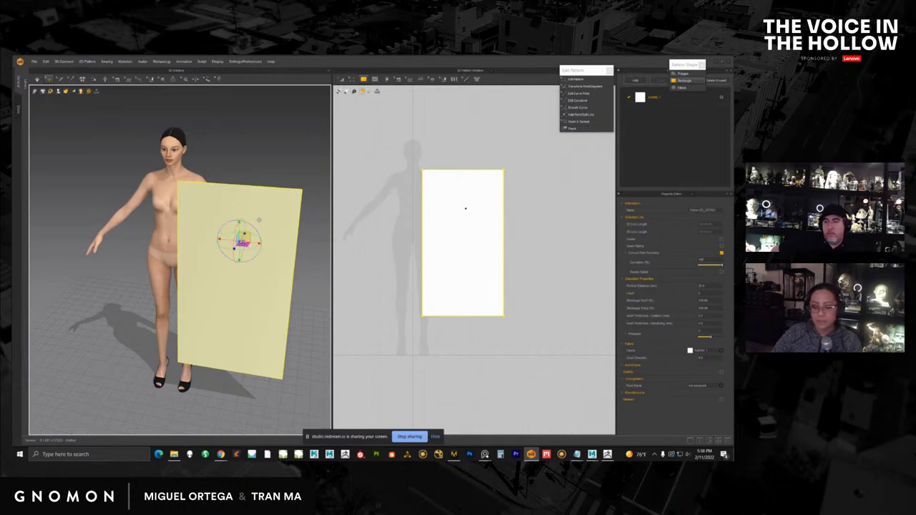
pyautogui.click(258, 216)
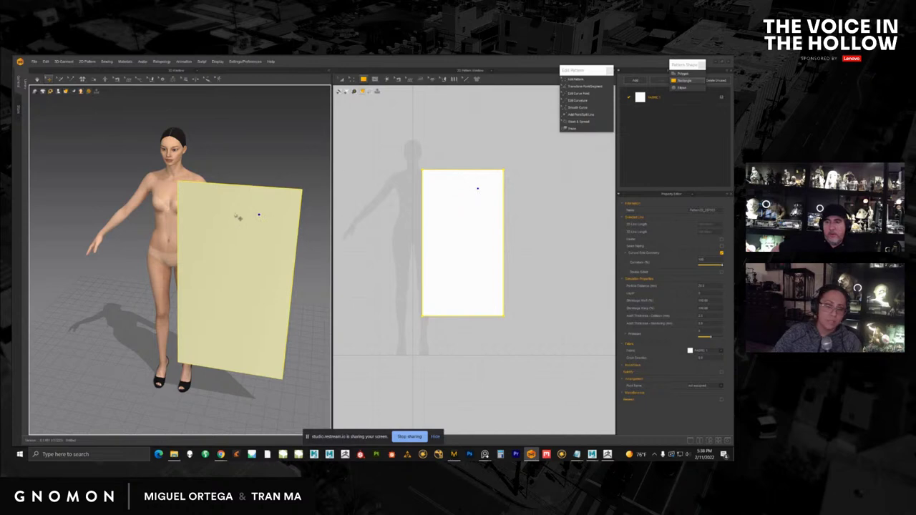
pyautogui.click(229, 211)
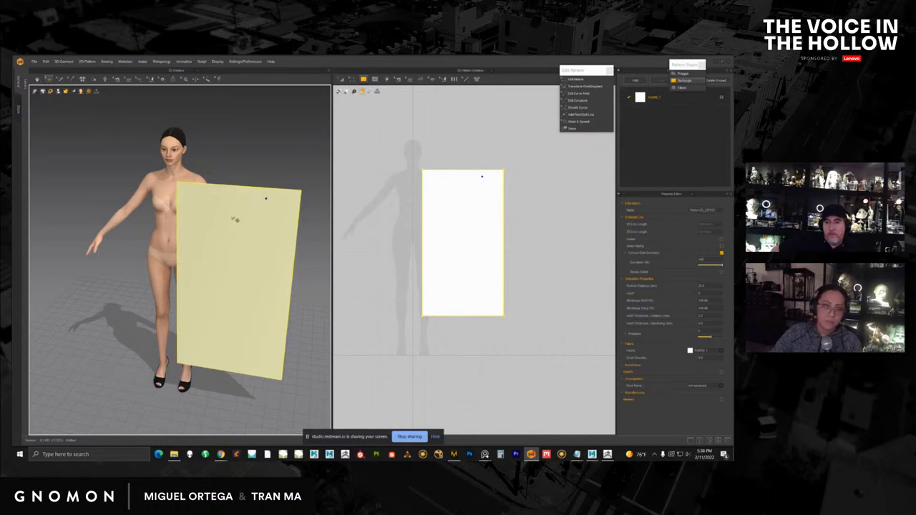
pyautogui.click(257, 236)
pyautogui.click(264, 224)
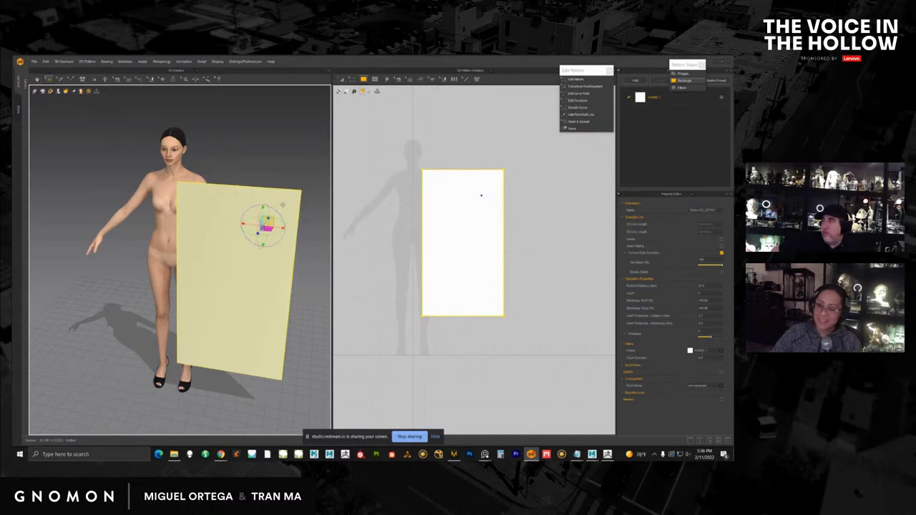
pyautogui.moveTo(252, 278); pyautogui.dragTo(250, 276)
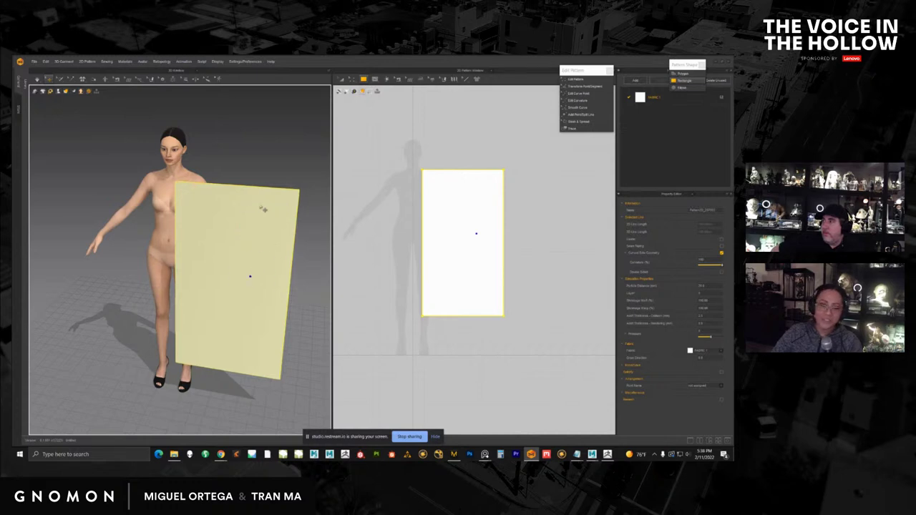
pyautogui.click(262, 211)
pyautogui.click(221, 241)
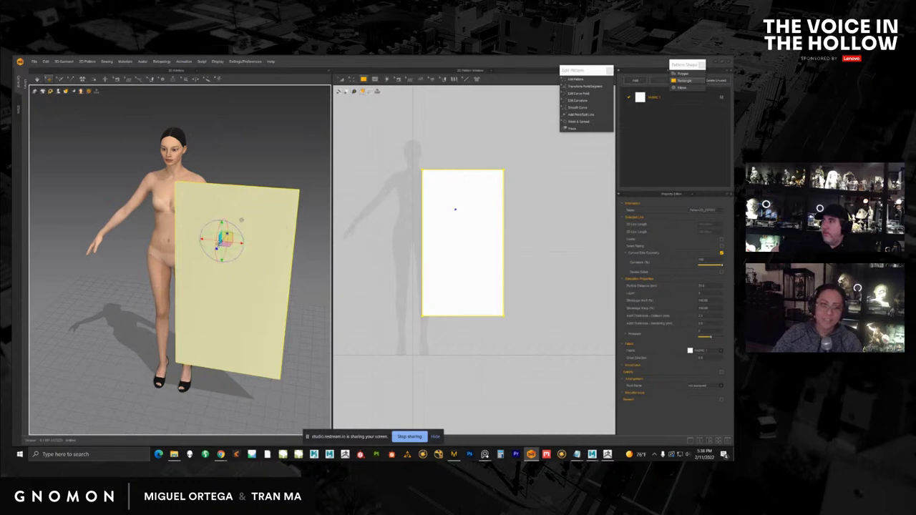
pyautogui.click(256, 208)
pyautogui.click(263, 260)
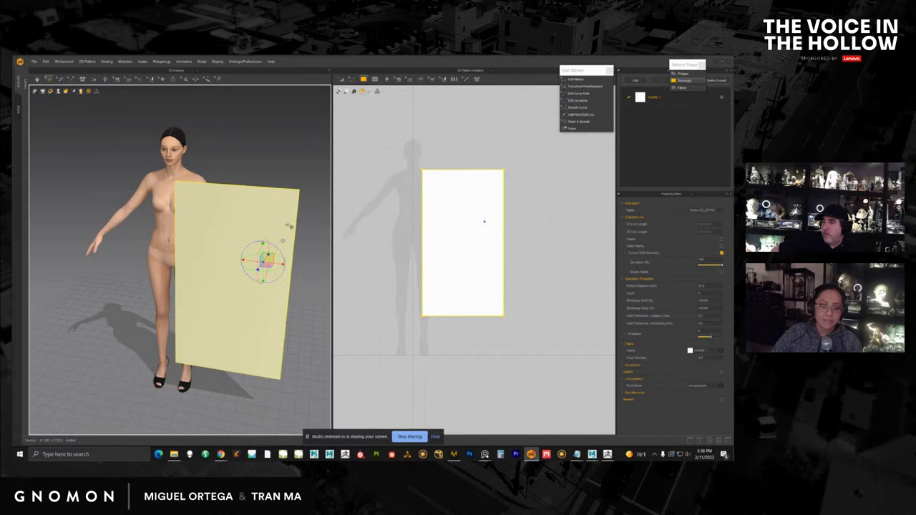
# Step: Move and rotate the flat pattern with the gizmo until it lies tilted in front of the avatar's body
pyautogui.moveTo(286, 225); pyautogui.dragTo(242, 227, button='right')
pyautogui.moveTo(259, 244); pyautogui.dragTo(262, 270)
pyautogui.moveTo(286, 265); pyautogui.dragTo(247, 266, button='right')
pyautogui.moveTo(250, 243); pyautogui.dragTo(239, 167)
pyautogui.moveTo(239, 166); pyautogui.dragTo(240, 248, button='right')
pyautogui.moveTo(240, 247); pyautogui.dragTo(257, 240)
pyautogui.moveTo(227, 230); pyautogui.dragTo(258, 219, button='right')
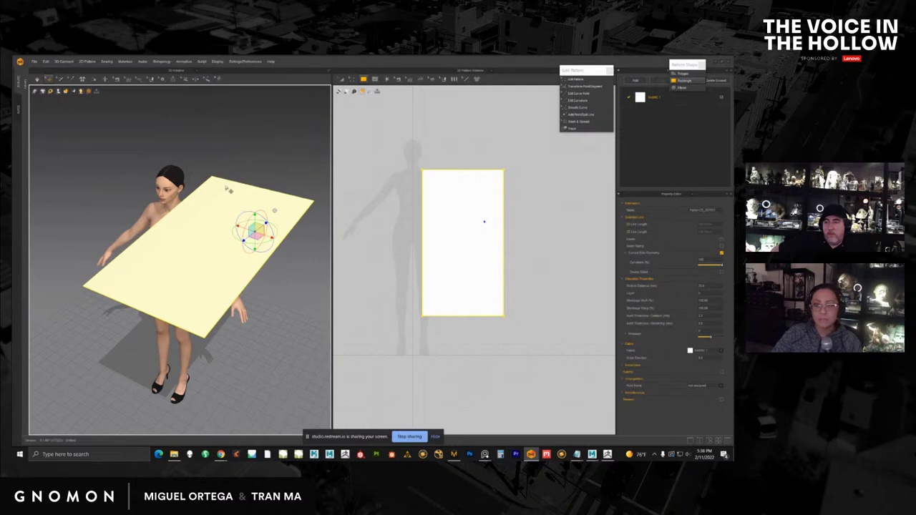
# Step: Switch the gizmo to Screen Coordinate and rotate the tilted pattern with it in front of the avatar
pyautogui.click(234, 62)
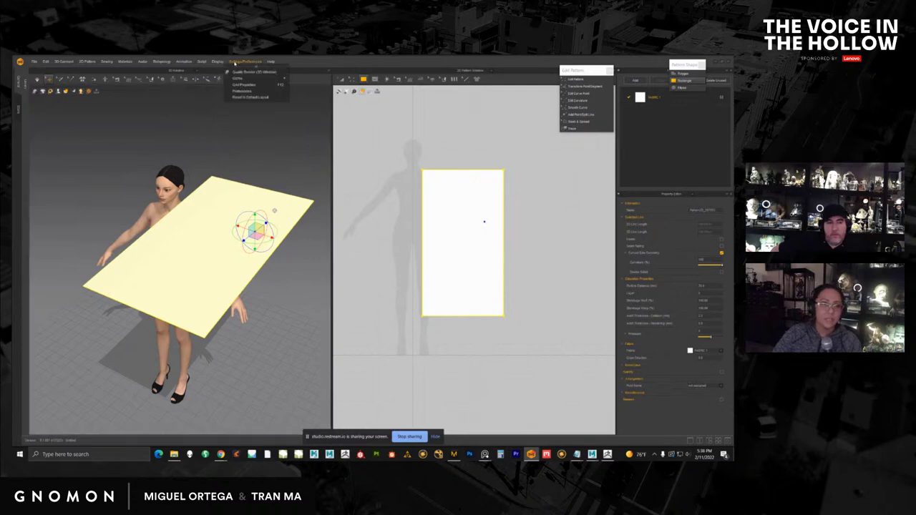
pyautogui.moveTo(242, 80)
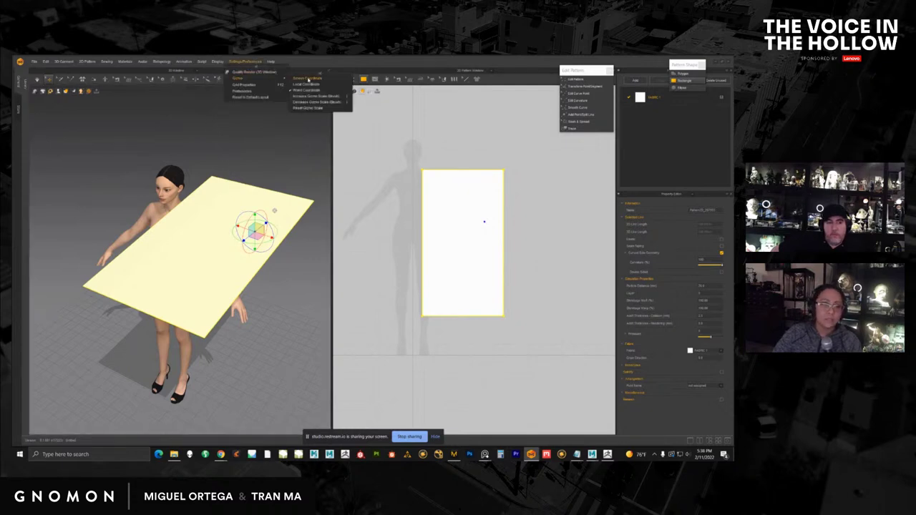
pyautogui.click(308, 79)
pyautogui.moveTo(289, 212); pyautogui.dragTo(236, 221, button='right')
pyautogui.click(265, 187)
pyautogui.click(216, 239)
pyautogui.moveTo(276, 198)
pyautogui.mouseDown(button='right')
pyautogui.moveTo(193, 205)
pyautogui.moveTo(274, 200)
pyautogui.mouseUp(button='right')
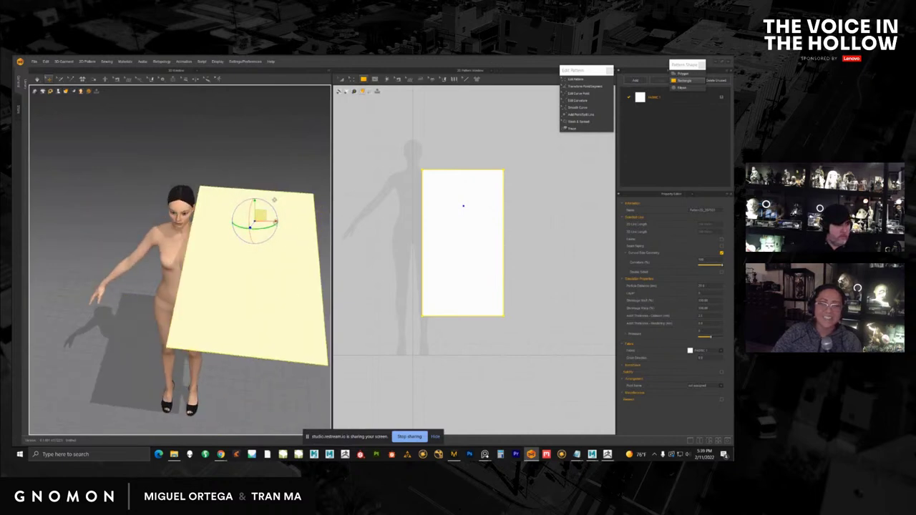
pyautogui.moveTo(266, 228); pyautogui.dragTo(286, 240)
pyautogui.moveTo(287, 240); pyautogui.dragTo(280, 236, button='right')
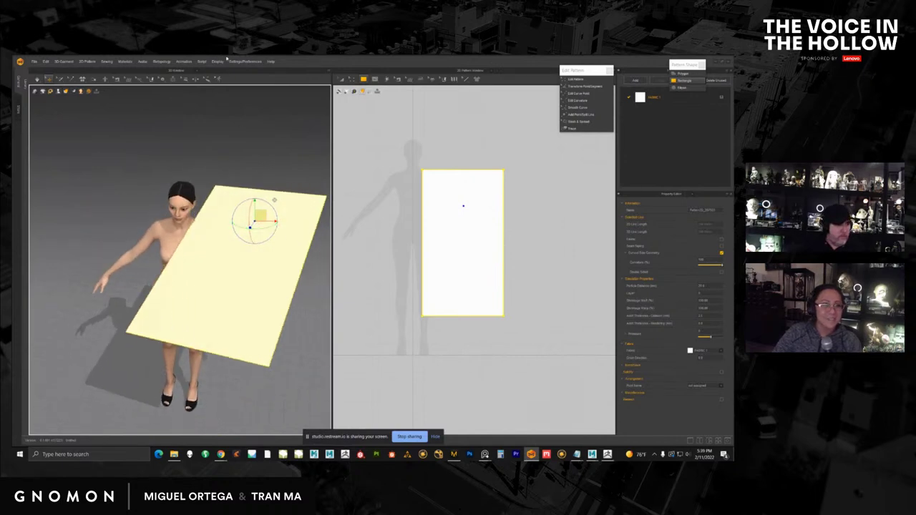
# Step: Set the transform gizmo back to World Coordinate
pyautogui.click(242, 62)
pyautogui.moveTo(249, 79)
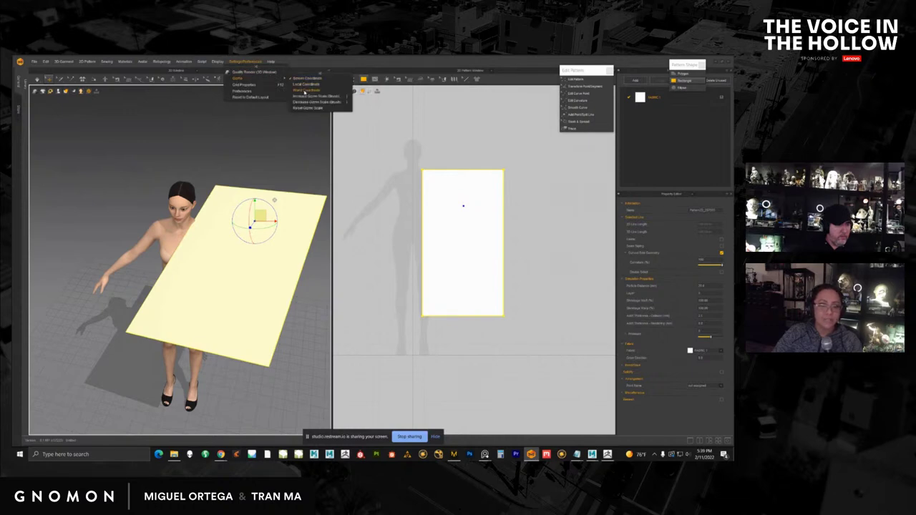
pyautogui.click(304, 92)
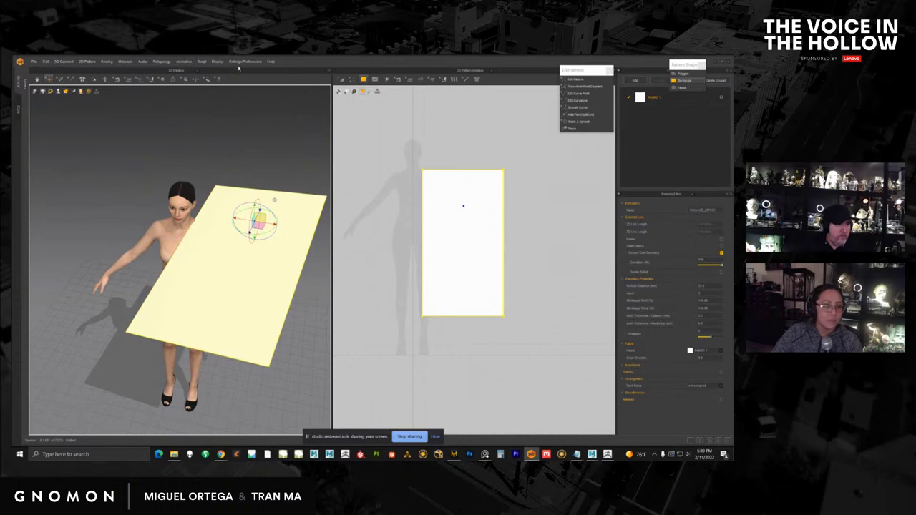
pyautogui.moveTo(249, 183); pyautogui.dragTo(265, 173, button='right')
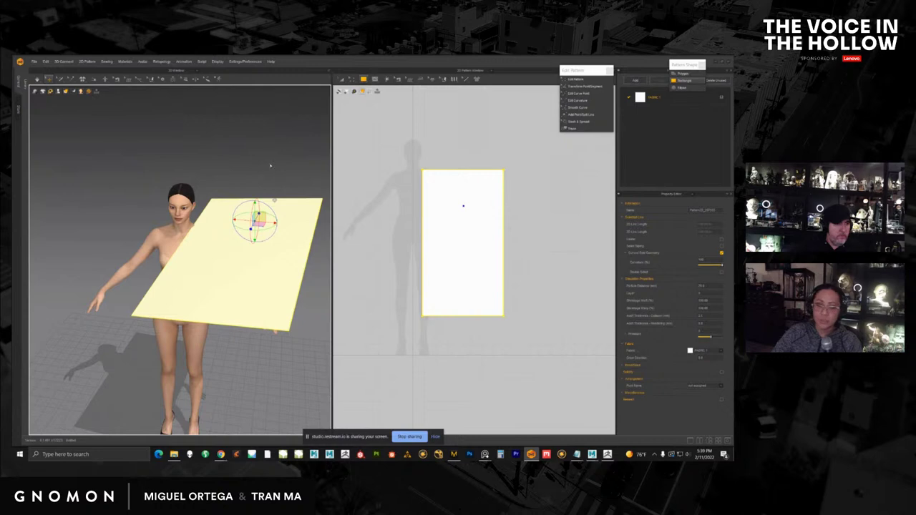
# Step: Choose the Maya preset for the view controls in the preferences and close them
pyautogui.click(243, 62)
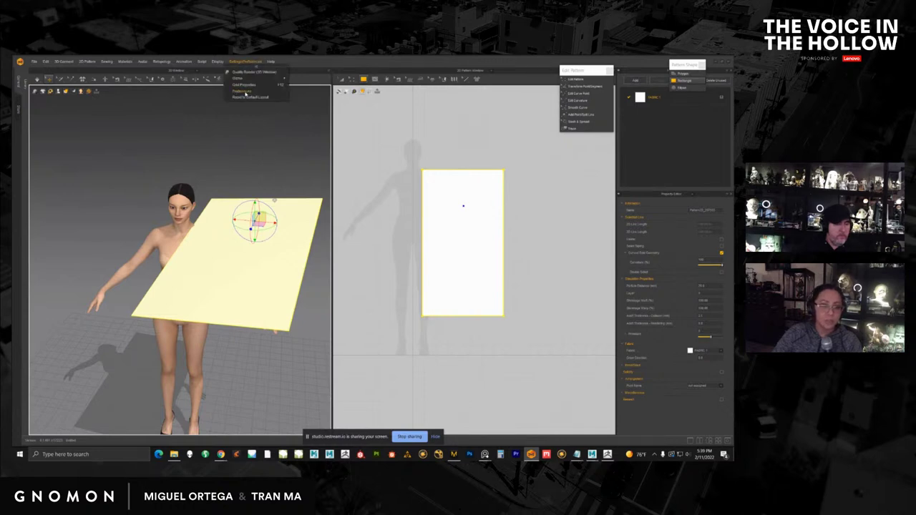
pyautogui.click(247, 92)
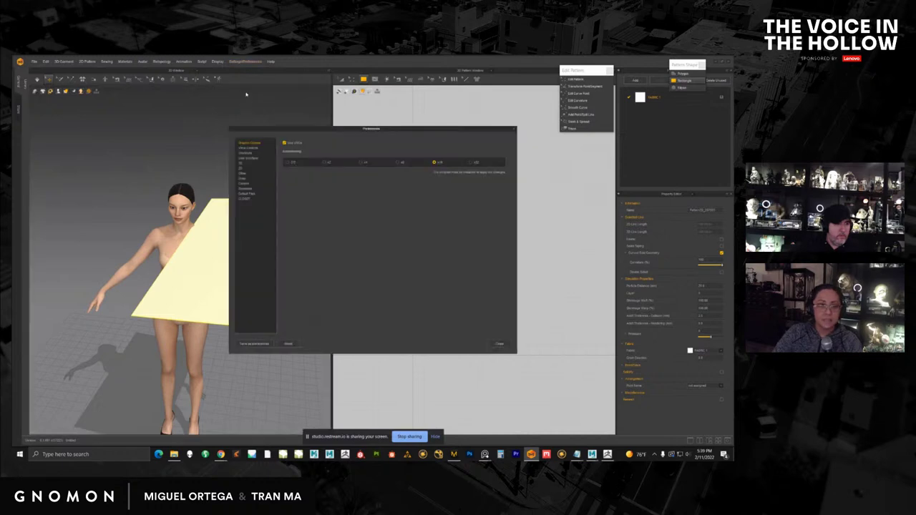
pyautogui.click(255, 148)
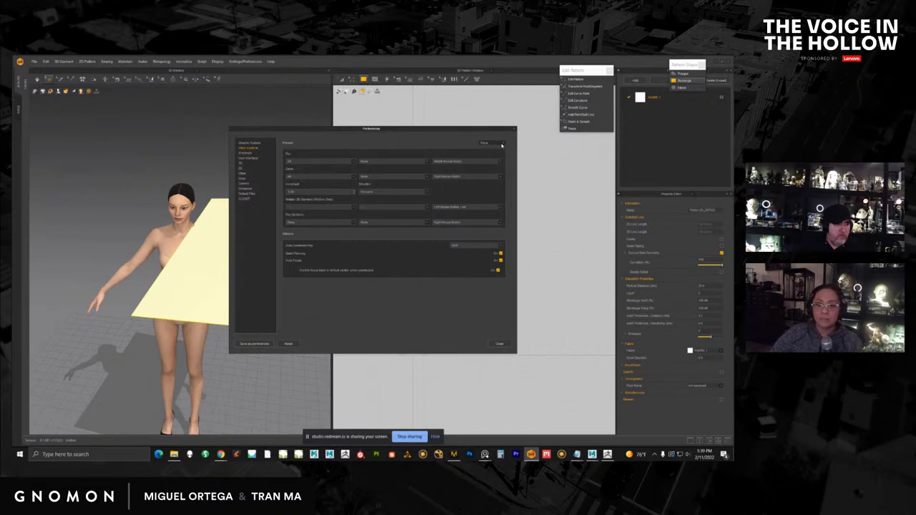
pyautogui.click(501, 145)
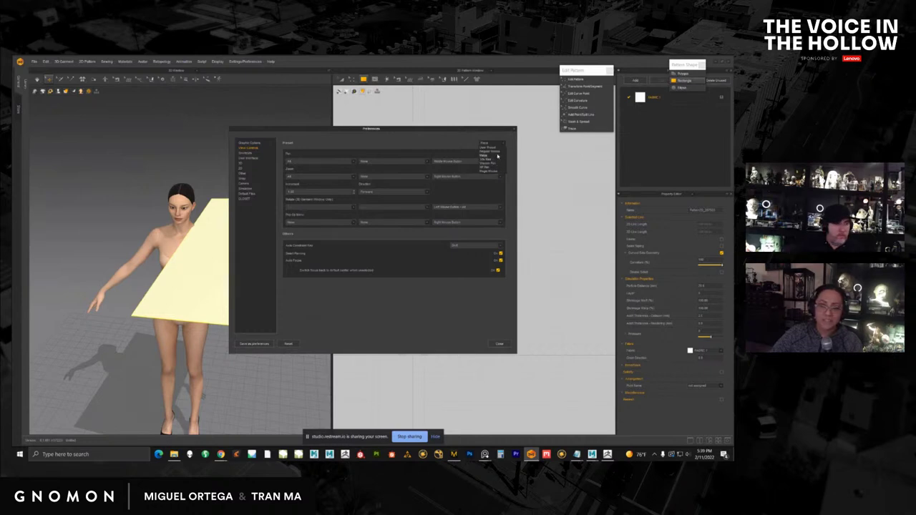
pyautogui.click(499, 159)
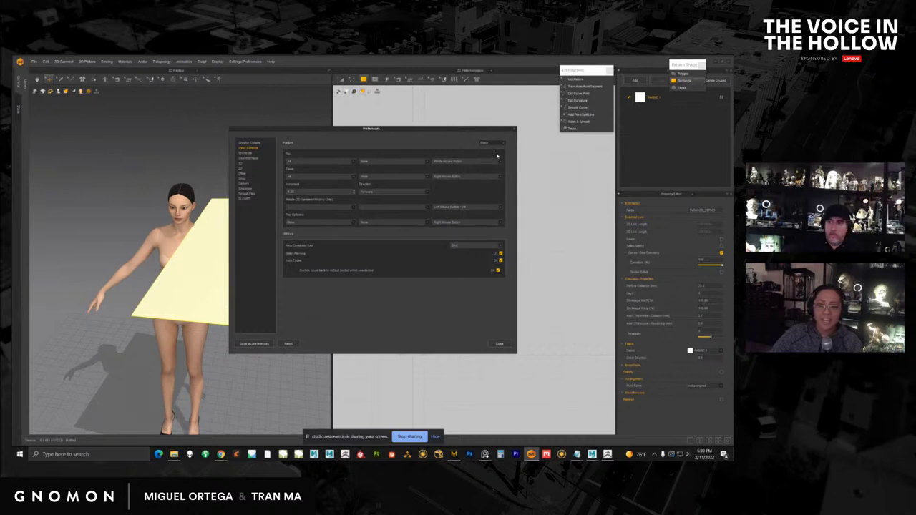
pyautogui.click(499, 344)
# Step: Select the avatar's upper body beside the tilted pattern
pyautogui.keyDown('alt'); pyautogui.moveTo(278, 328); pyautogui.dragTo(239, 285); pyautogui.keyUp('alt')
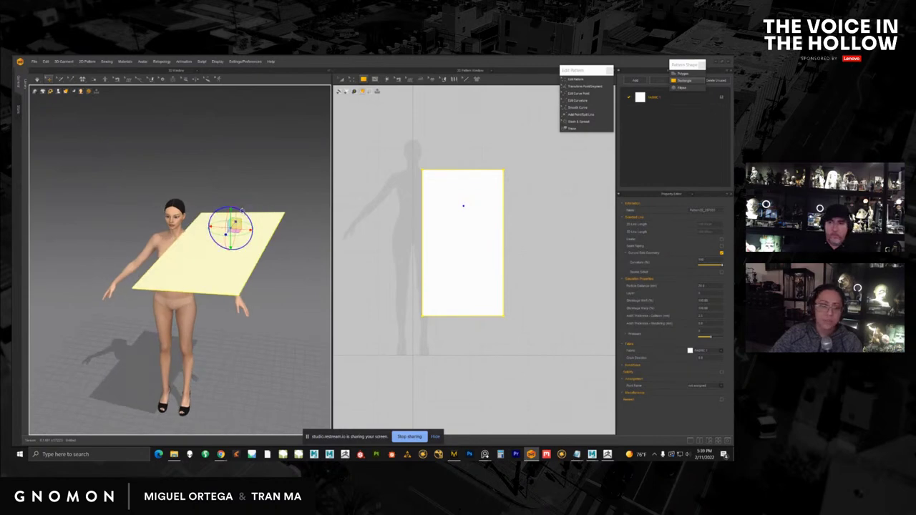
pyautogui.moveTo(242, 211); pyautogui.dragTo(268, 218)
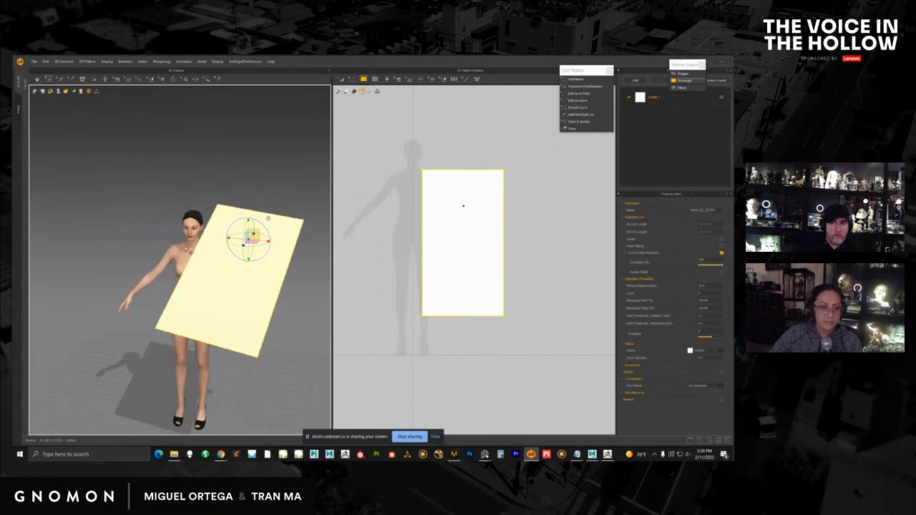
pyautogui.click(208, 231)
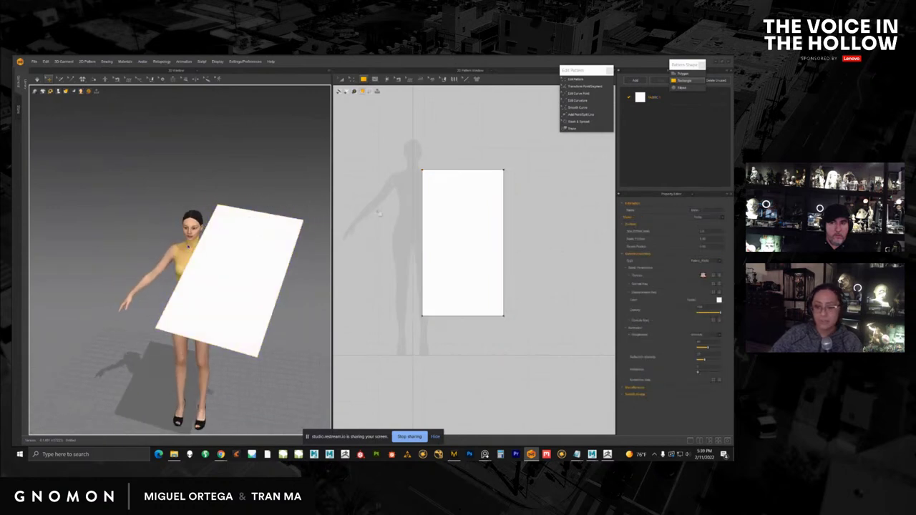
# Step: Switch to the Maya window with the painted head and start a new scene without saving the changes
pyautogui.click(592, 453)
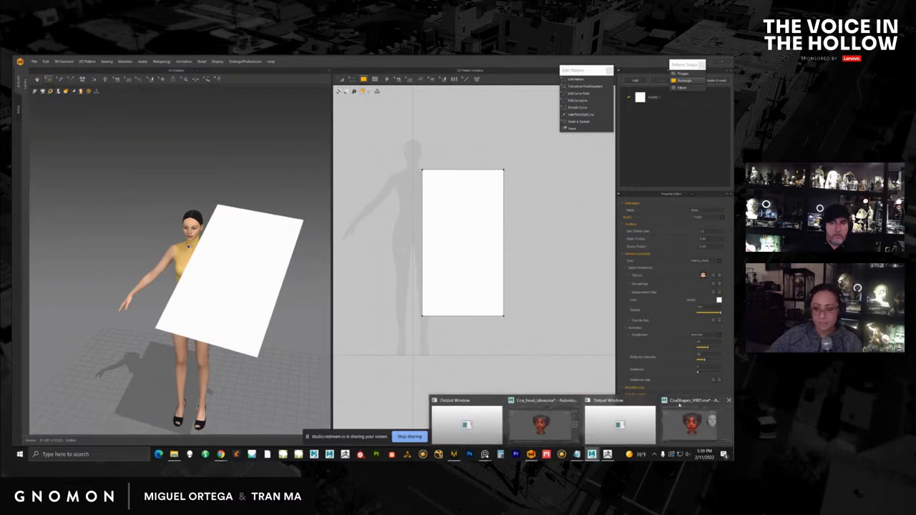
pyautogui.click(546, 407)
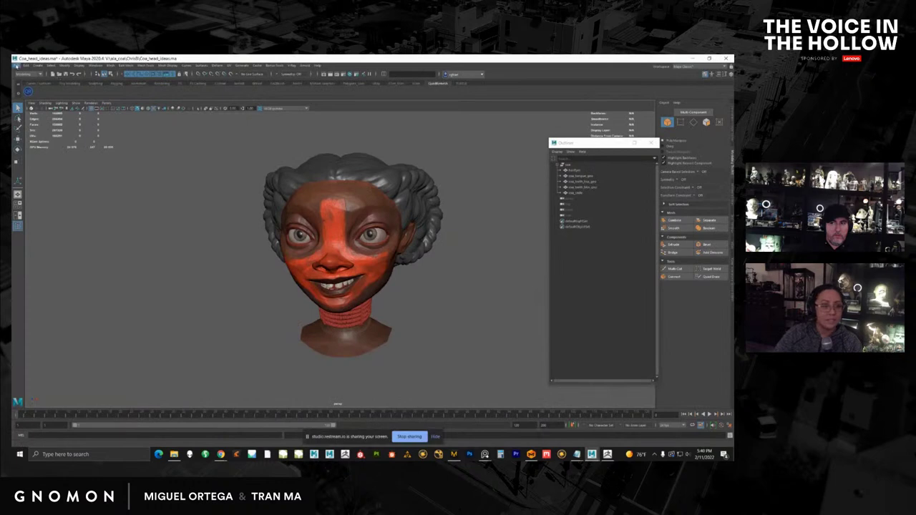
pyautogui.click(16, 66)
pyautogui.click(22, 74)
pyautogui.click(373, 256)
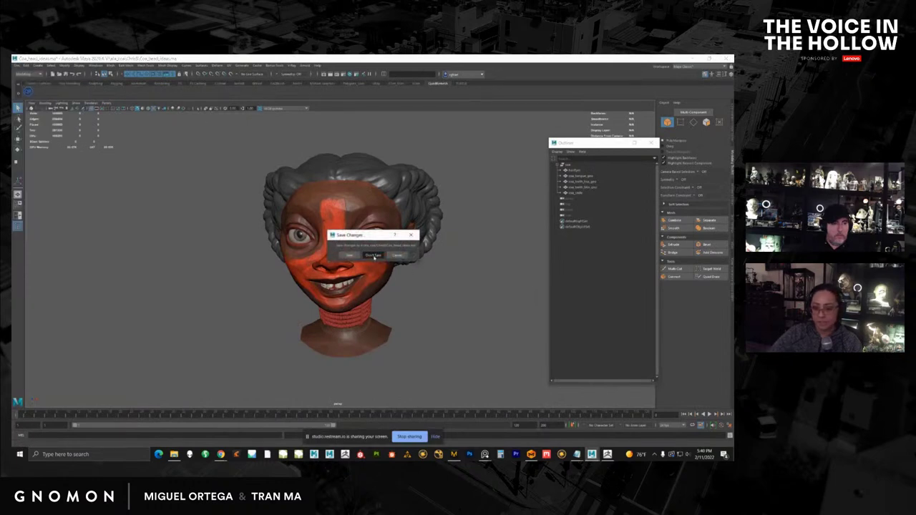
pyautogui.click(373, 256)
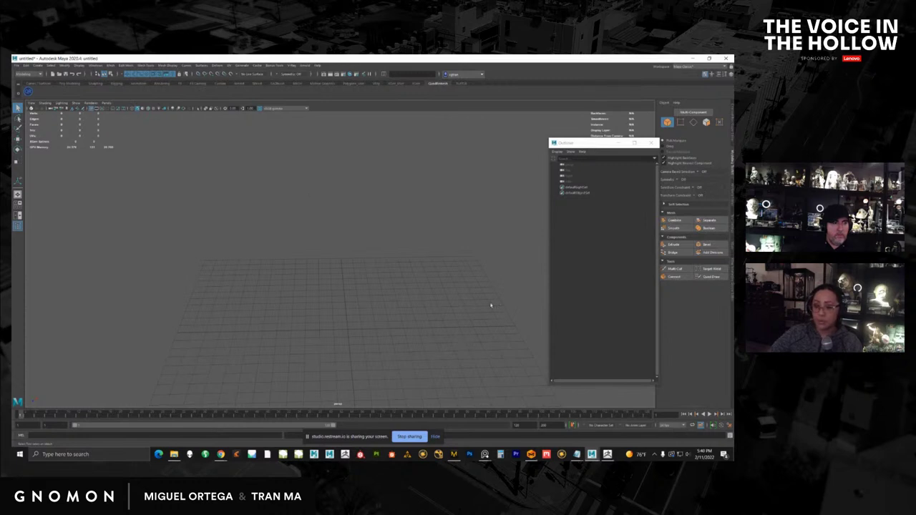
# Step: Show the Marvelous Designer window with the animated dog, and return to the empty Maya scene
pyautogui.click(453, 455)
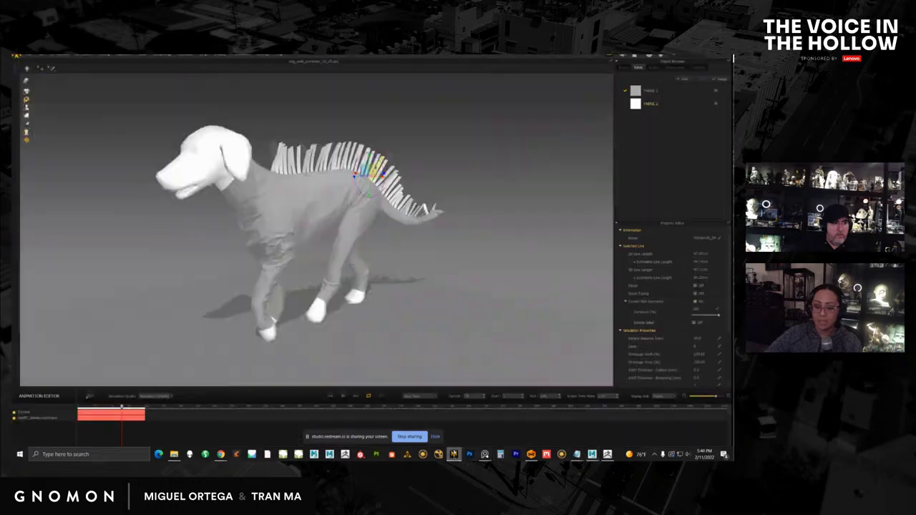
pyautogui.click(712, 56)
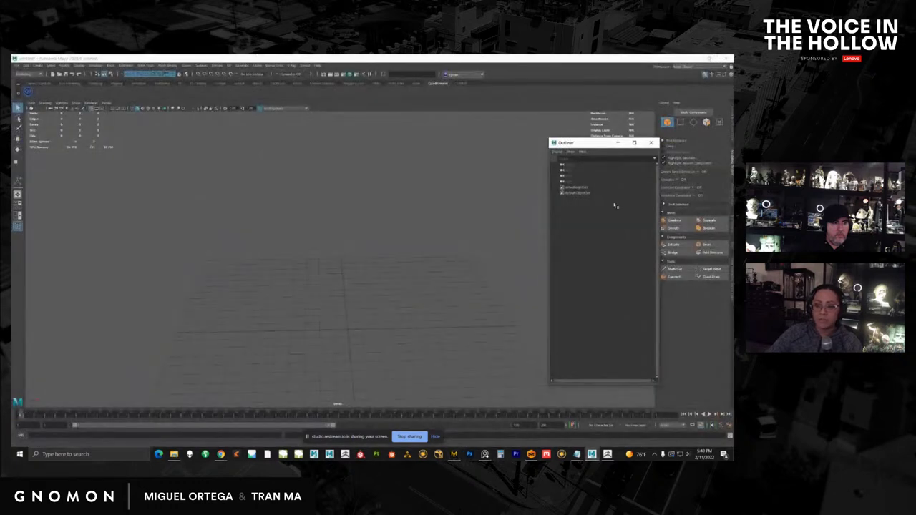
# Step: Switch to the Marvelous Designer window and select the tilted pattern, followed by the avatar's body behind it
pyautogui.click(531, 454)
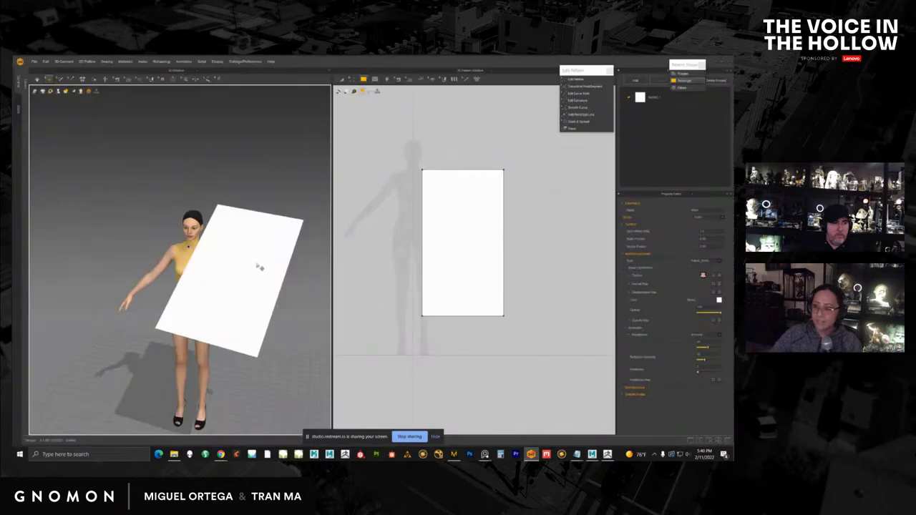
pyautogui.click(257, 259)
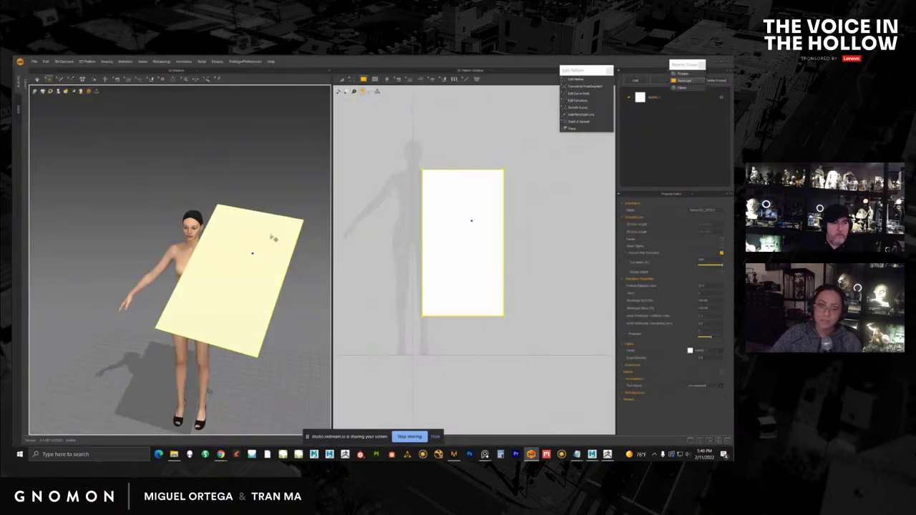
pyautogui.click(186, 244)
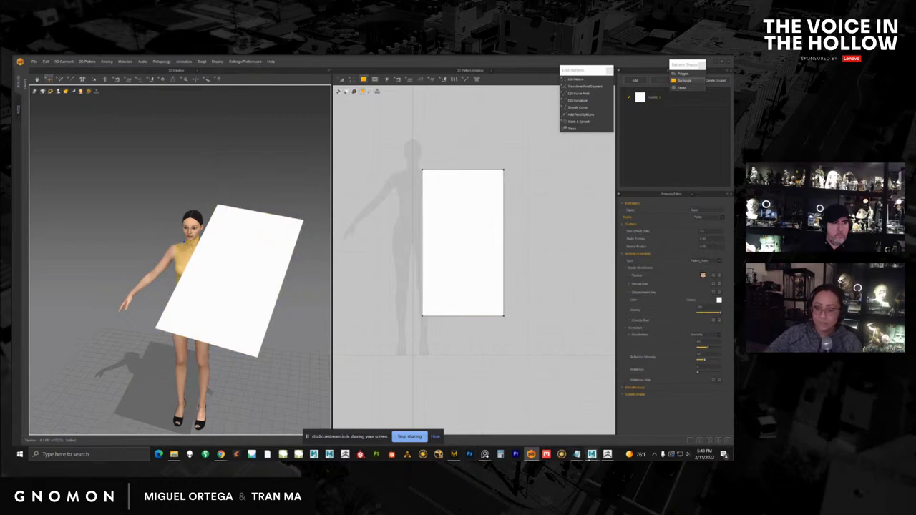
# Step: Return to the empty Maya scene, review the linear working unit options in the general preferences settings, and close the preferences
pyautogui.moveTo(592, 455)
pyautogui.click(506, 390)
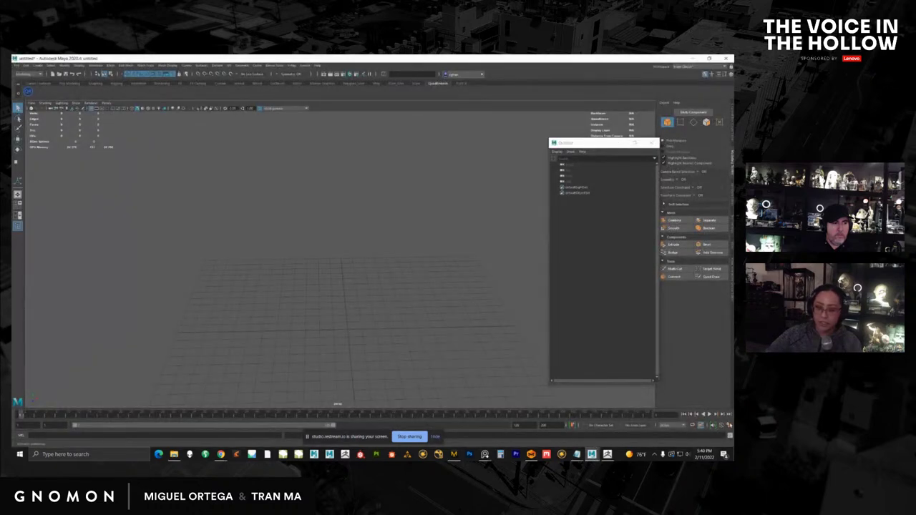
pyautogui.click(716, 419)
pyautogui.click(721, 425)
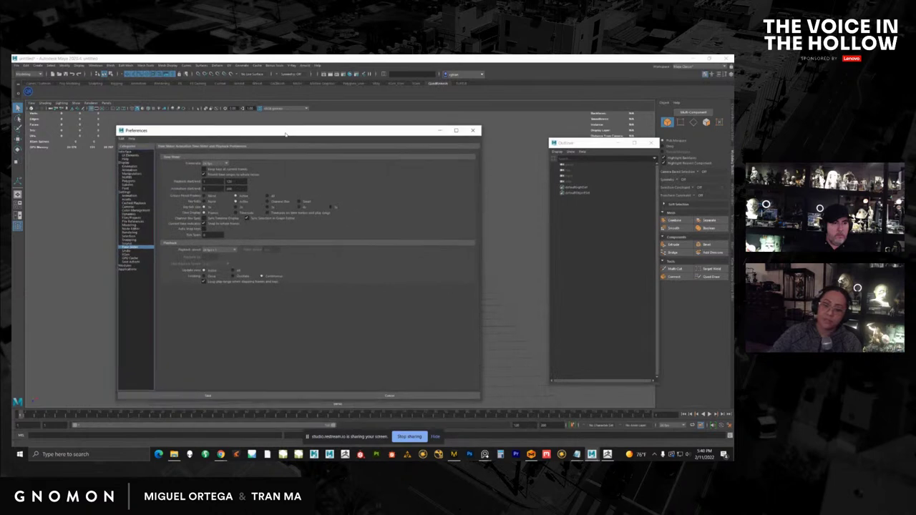
pyautogui.click(136, 193)
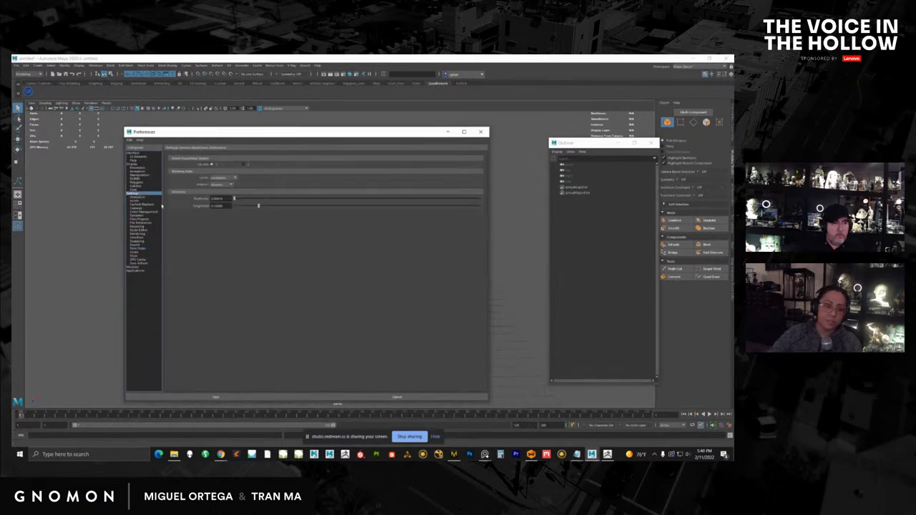
pyautogui.click(219, 179)
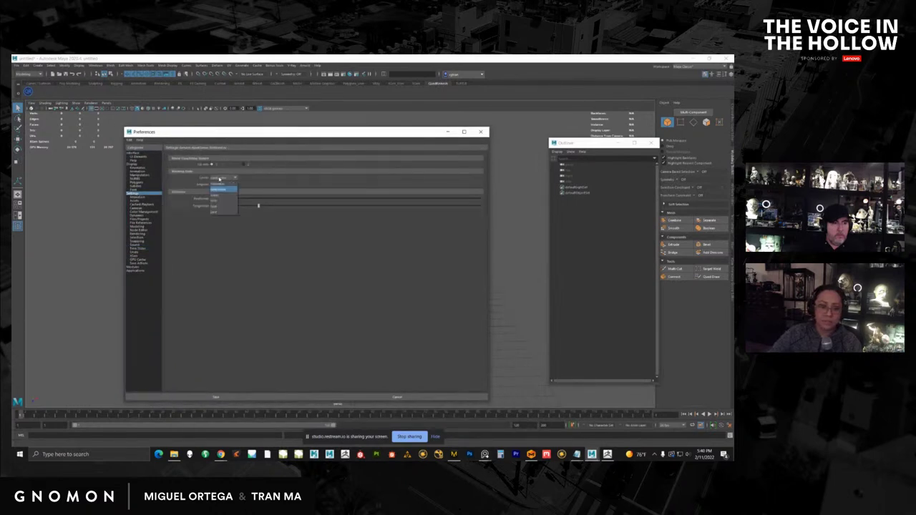
pyautogui.click(217, 178)
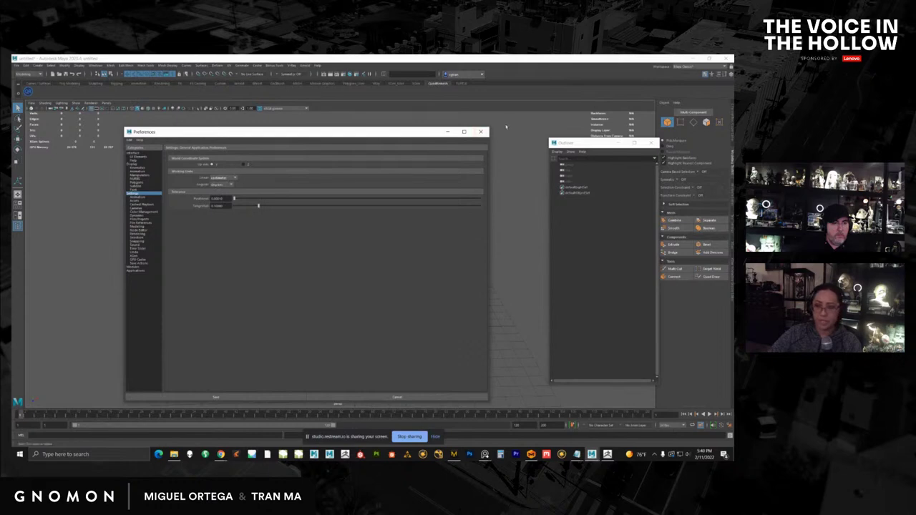
pyautogui.click(481, 131)
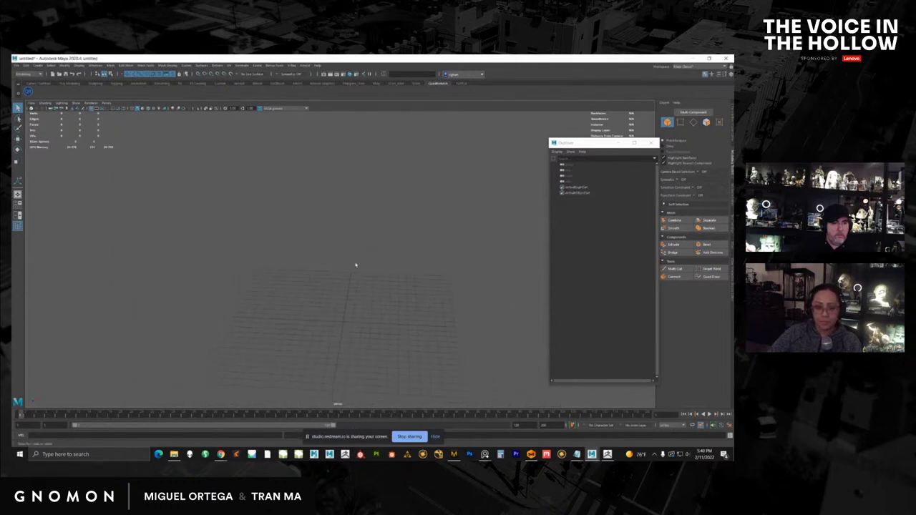
# Step: Create a polygon cube at the origin of the empty scene
pyautogui.press('space')
pyautogui.press('space')
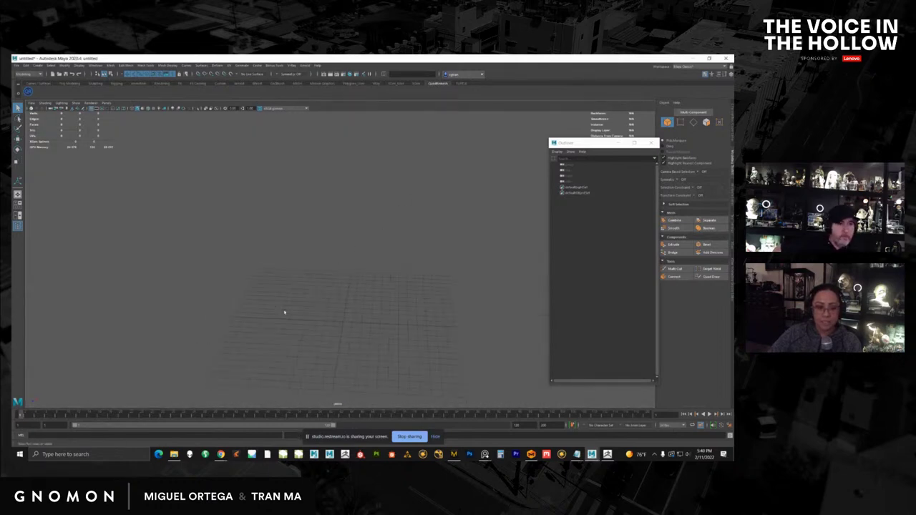
pyautogui.press('space')
pyautogui.press('space')
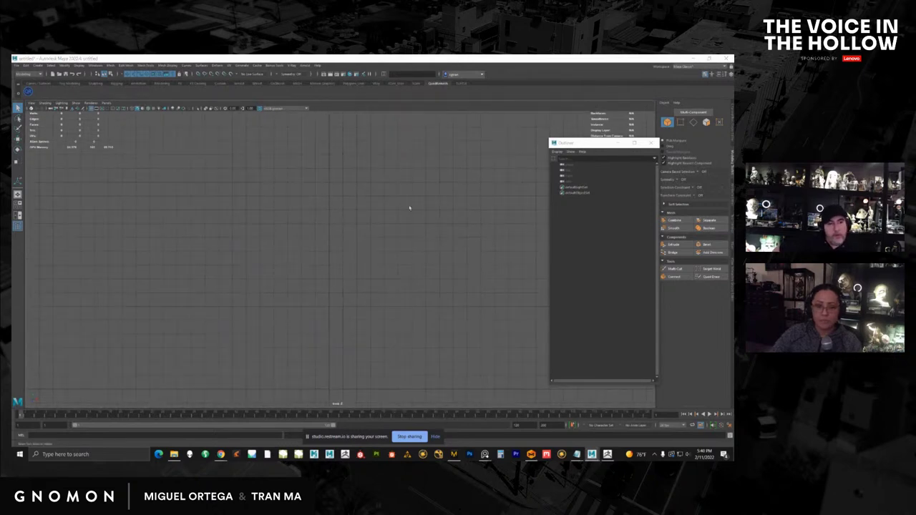
pyautogui.press('space')
pyautogui.press('space')
pyautogui.press('space')
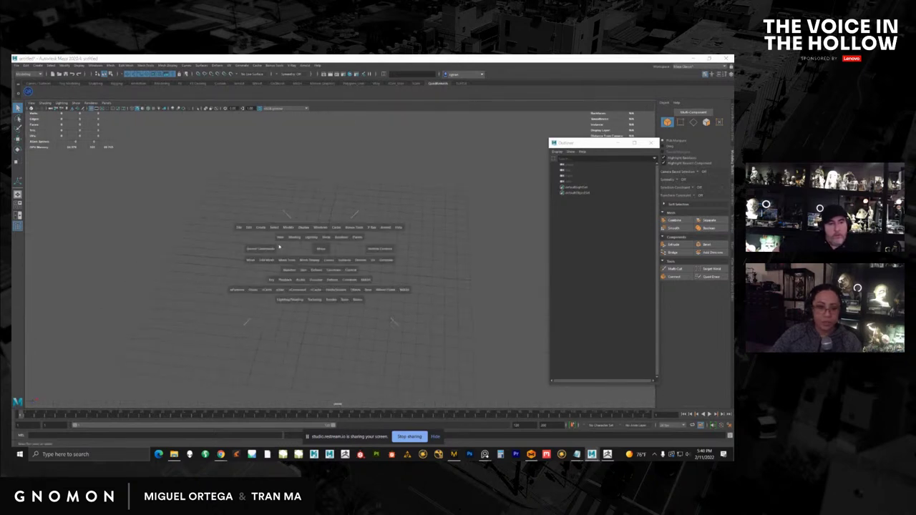
pyautogui.click(261, 227)
pyautogui.moveTo(288, 250)
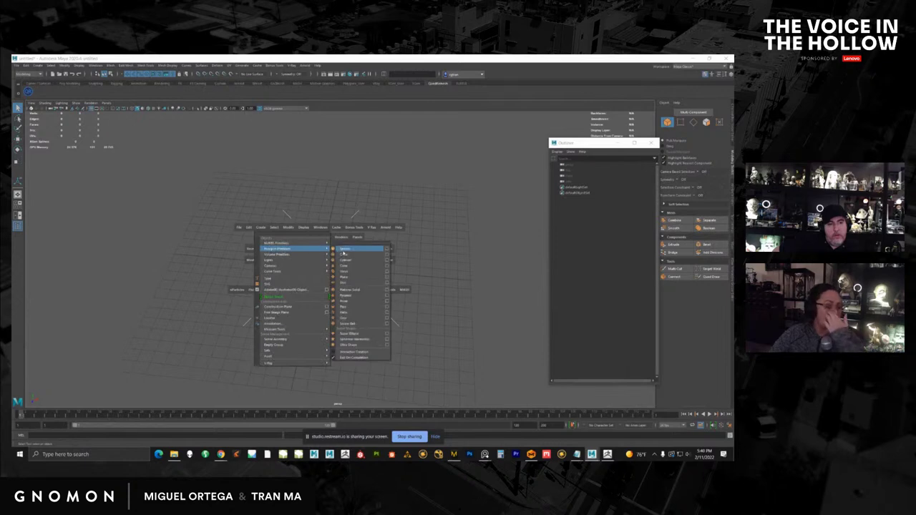
pyautogui.click(346, 254)
# Step: Scale the cube up uniformly and flatten it vertically into a square slab
pyautogui.press('r')
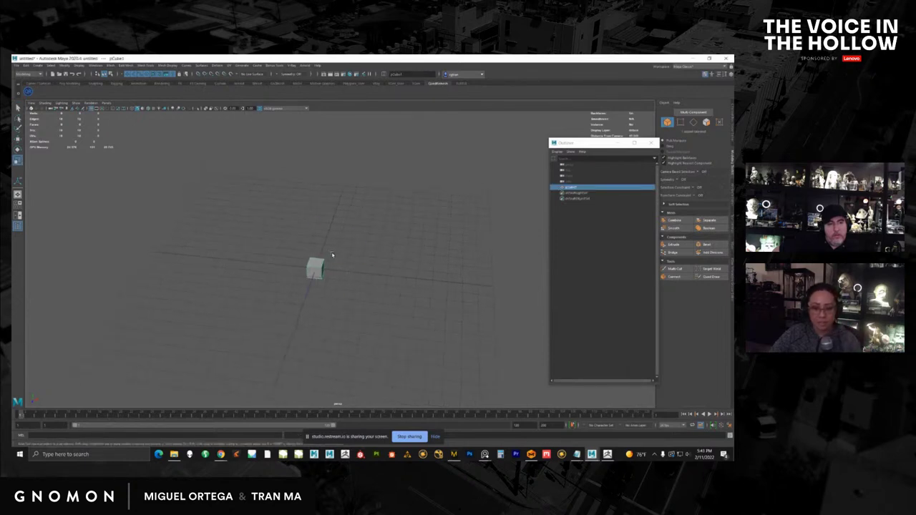
pyautogui.moveTo(325, 263); pyautogui.dragTo(409, 251)
pyautogui.moveTo(318, 224); pyautogui.dragTo(327, 243)
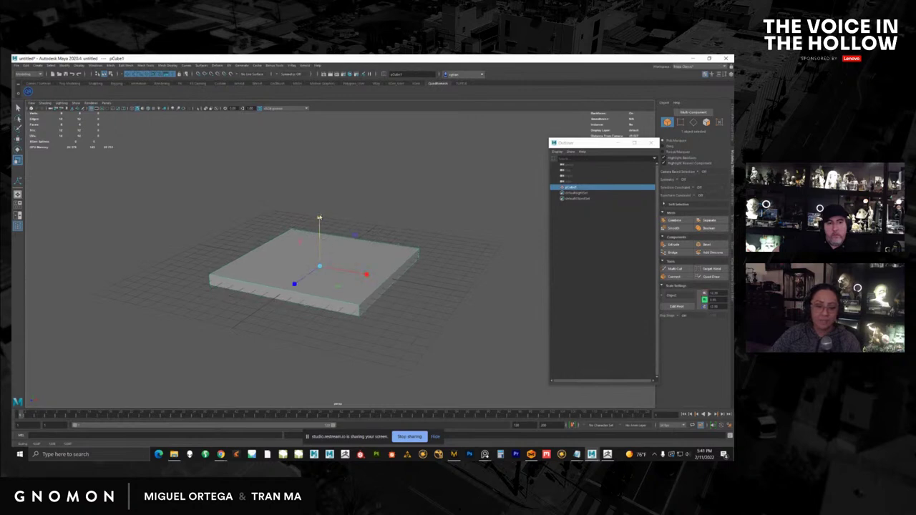
# Step: Move the slab straight up so it floats above the grid
pyautogui.press('e')
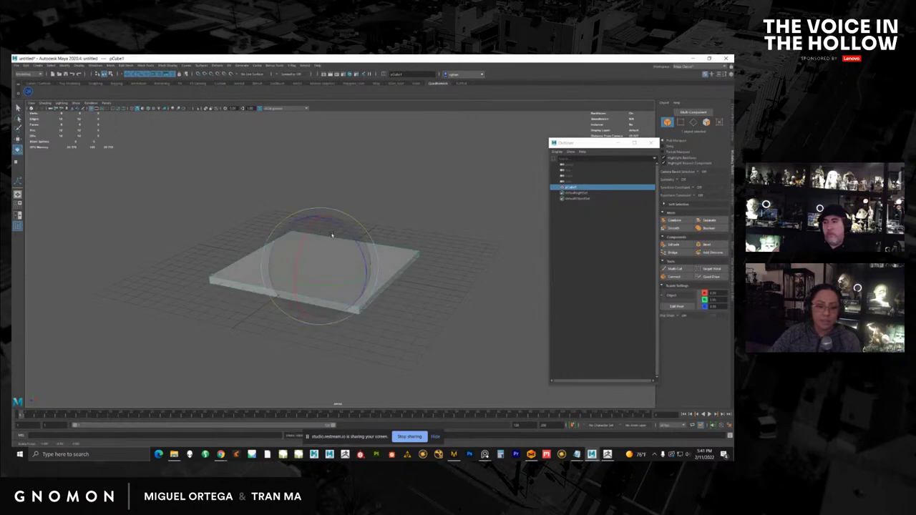
pyautogui.scroll(-2, 331, 234)
pyautogui.press('w')
pyautogui.moveTo(325, 219); pyautogui.dragTo(325, 119)
pyautogui.keyDown('alt'); pyautogui.moveTo(326, 182); pyautogui.dragTo(312, 267, button='middle'); pyautogui.keyUp('alt')
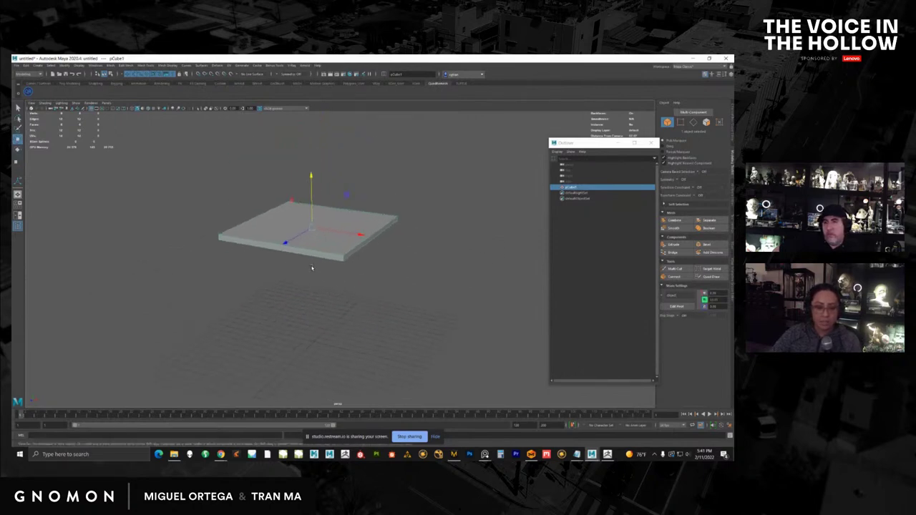
# Step: Stretch the slab along its X and Z axes into a larger rectangular tabletop and deselect it
pyautogui.keyDown('alt'); pyautogui.moveTo(312, 268); pyautogui.dragTo(304, 247); pyautogui.keyUp('alt')
pyautogui.press('r')
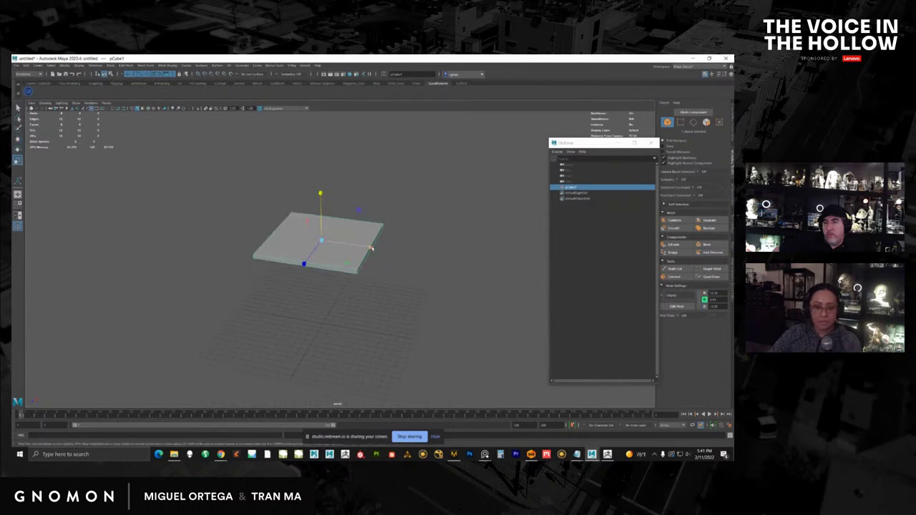
pyautogui.moveTo(372, 247); pyautogui.dragTo(419, 255)
pyautogui.moveTo(303, 264); pyautogui.dragTo(251, 290)
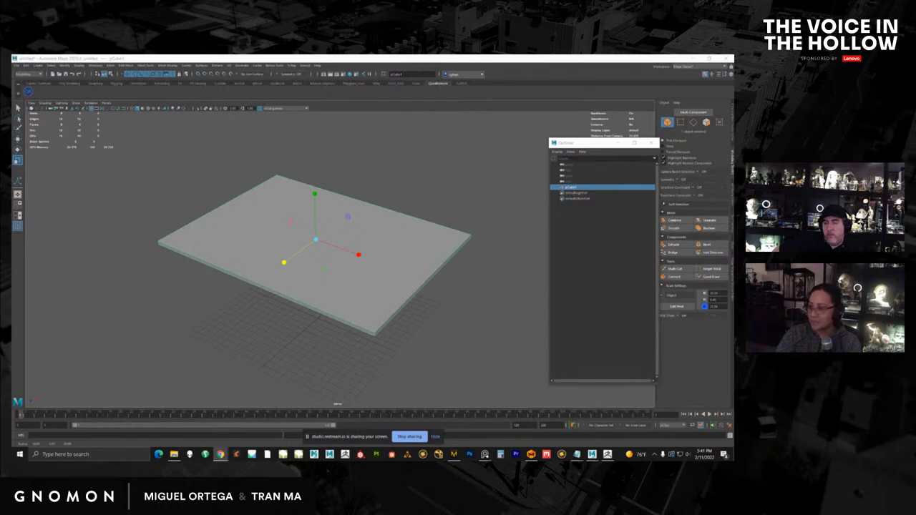
pyautogui.scroll(-2, 370, 274)
pyautogui.keyDown('alt'); pyautogui.moveTo(370, 274); pyautogui.dragTo(407, 307); pyautogui.keyUp('alt')
pyautogui.click(407, 307)
# Step: In the front view, add a vertical distance measurement from ground level to a point above the slab
pyautogui.press('space')
pyautogui.press('space')
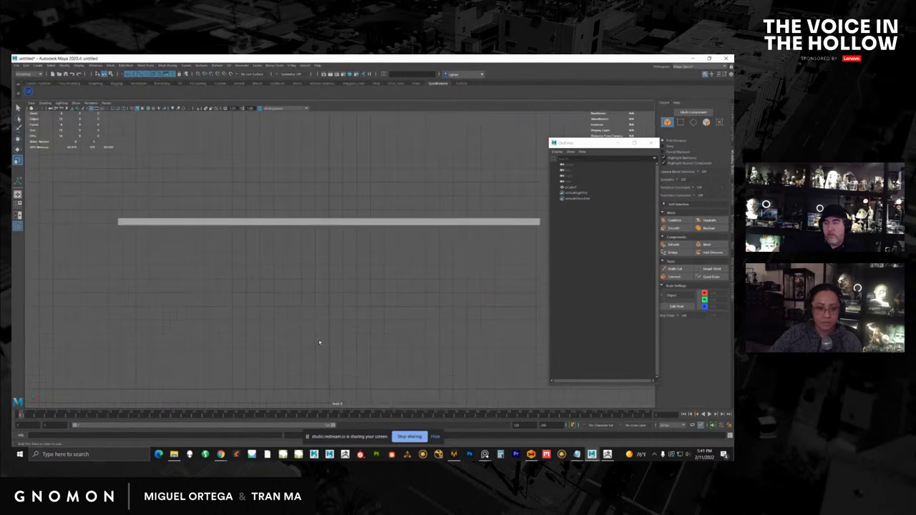
pyautogui.scroll(-3, 319, 342)
pyautogui.click(36, 65)
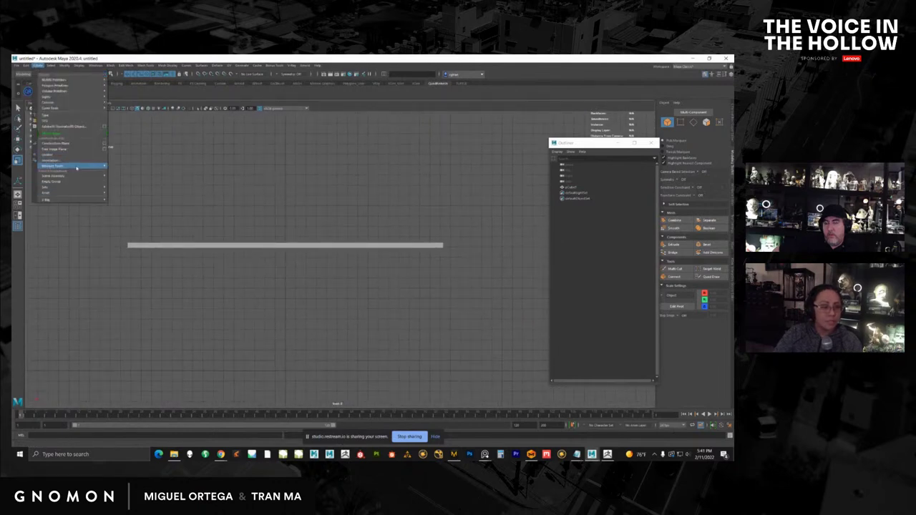
pyautogui.moveTo(76, 167)
pyautogui.click(126, 166)
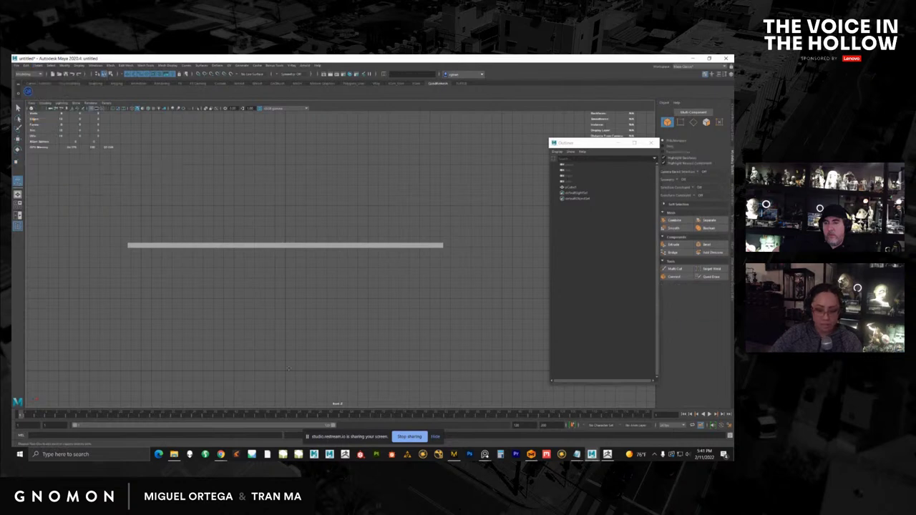
pyautogui.click(286, 369)
pyautogui.keyDown('alt'); pyautogui.moveTo(383, 342); pyautogui.dragTo(260, 237, button='right'); pyautogui.keyUp('alt')
pyautogui.keyDown('alt'); pyautogui.moveTo(259, 237); pyautogui.dragTo(259, 347, button='middle'); pyautogui.keyUp('alt')
pyautogui.keyDown('alt'); pyautogui.moveTo(260, 348); pyautogui.dragTo(228, 347, button='right'); pyautogui.keyUp('alt')
pyautogui.click(298, 222)
pyautogui.keyDown('alt'); pyautogui.moveTo(297, 224); pyautogui.dragTo(303, 137, button='middle'); pyautogui.keyUp('alt')
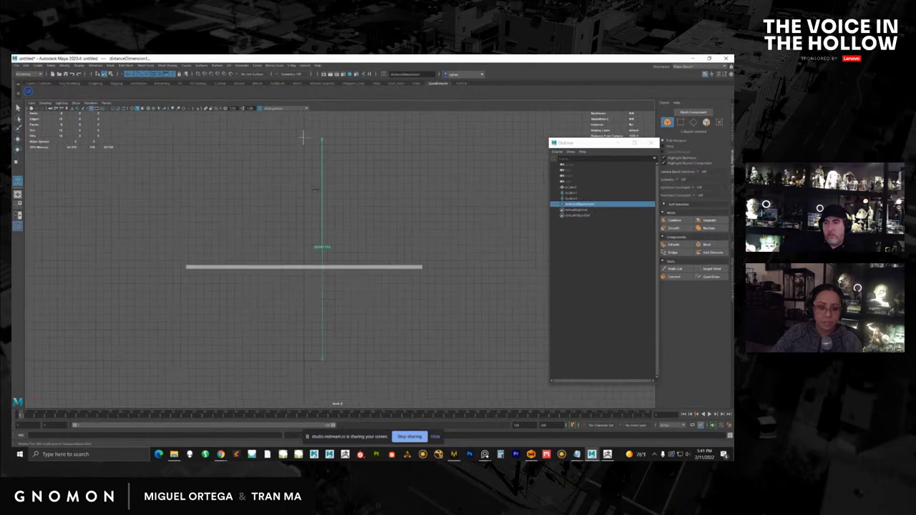
# Step: Select the upper locator of the distance measurement and enter the target height as its Translate Y
pyautogui.press('w')
pyautogui.moveTo(286, 130); pyautogui.dragTo(305, 147)
pyautogui.click(730, 124)
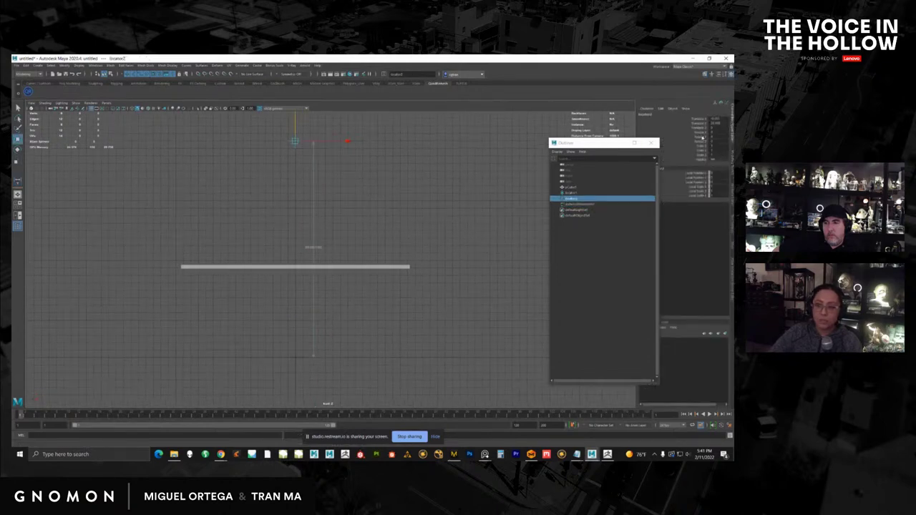
pyautogui.click(719, 123)
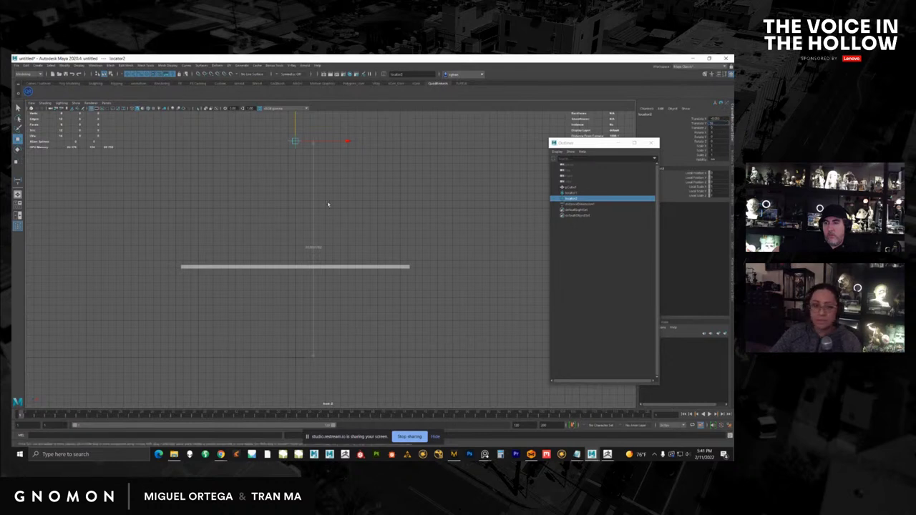
# Step: Select the slab and raise it to the height of the upper measurement locator
pyautogui.keyDown('alt'); pyautogui.moveTo(372, 219); pyautogui.dragTo(386, 280, button='middle'); pyautogui.keyUp('alt')
pyautogui.keyDown('alt'); pyautogui.moveTo(387, 279); pyautogui.dragTo(360, 227, button='right'); pyautogui.keyUp('alt')
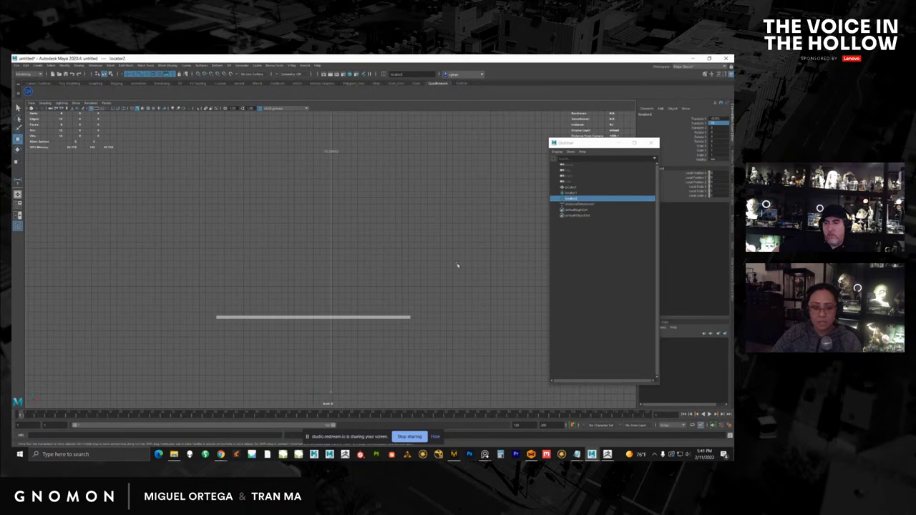
pyautogui.keyDown('alt'); pyautogui.moveTo(457, 265); pyautogui.dragTo(322, 215, button='right'); pyautogui.keyUp('alt')
pyautogui.keyDown('alt'); pyautogui.moveTo(319, 213); pyautogui.dragTo(319, 307, button='middle'); pyautogui.keyUp('alt')
pyautogui.keyDown('alt'); pyautogui.moveTo(487, 265); pyautogui.dragTo(365, 321, button='right'); pyautogui.keyUp('alt')
pyautogui.click(368, 343)
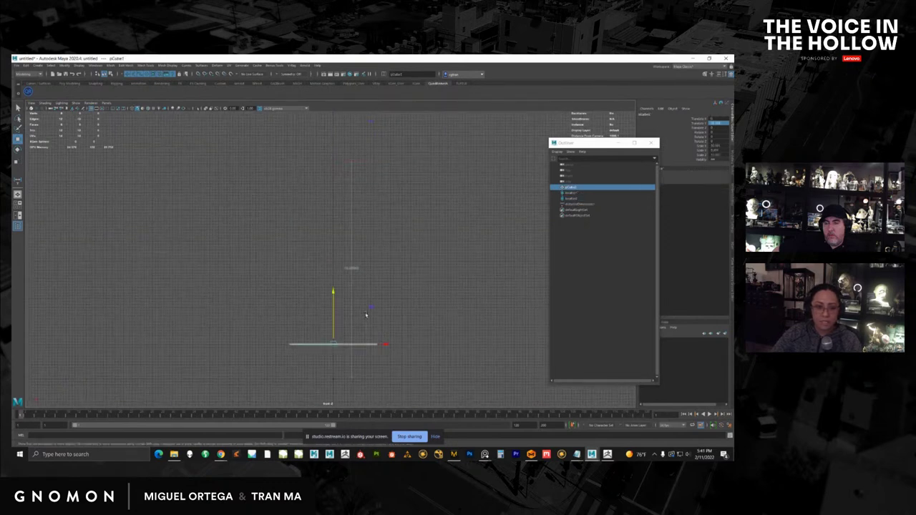
pyautogui.moveTo(333, 292); pyautogui.dragTo(344, 112)
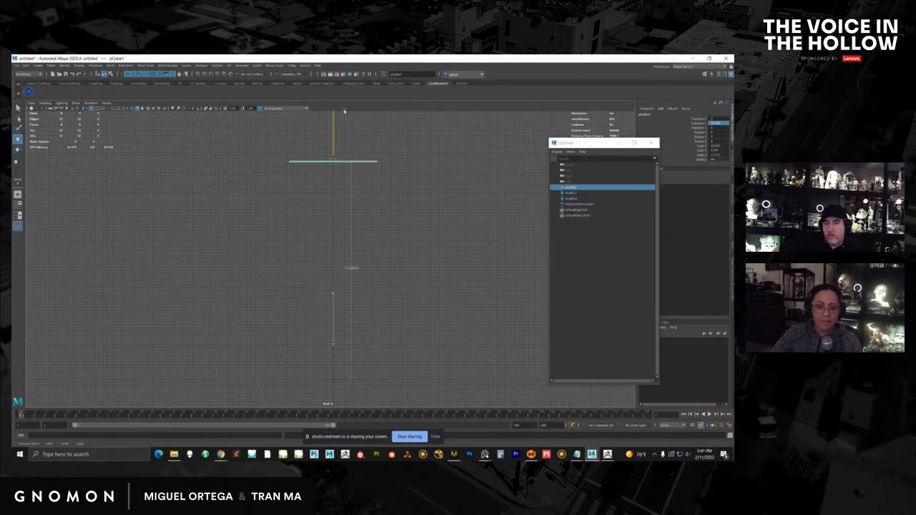
# Step: Scale the raised slab up uniformly to several times its width
pyautogui.keyDown('alt'); pyautogui.moveTo(378, 221); pyautogui.dragTo(379, 243, button='middle'); pyautogui.keyUp('alt')
pyautogui.scroll(-1, 379, 243)
pyautogui.press('r')
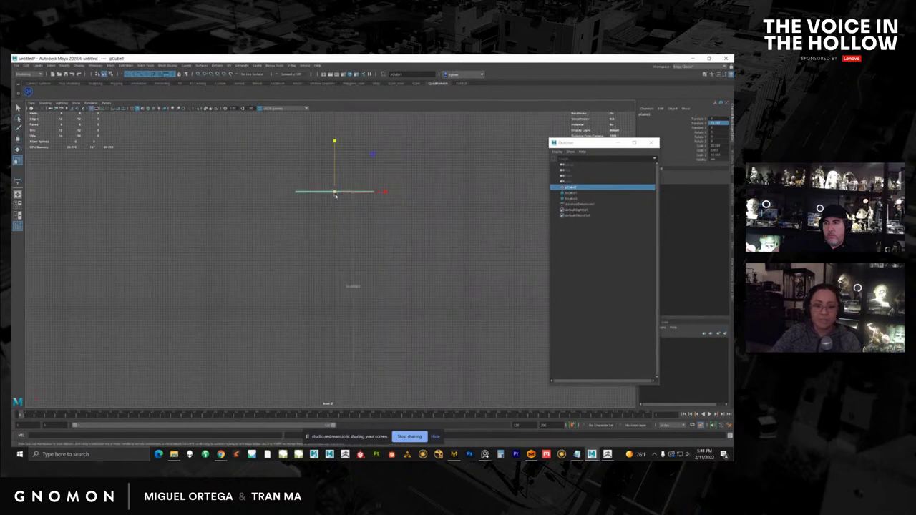
pyautogui.moveTo(335, 193); pyautogui.dragTo(554, 192)
pyautogui.keyDown('alt'); pyautogui.moveTo(429, 290); pyautogui.dragTo(294, 228, button='right'); pyautogui.keyUp('alt')
pyautogui.keyDown('alt'); pyautogui.moveTo(332, 206); pyautogui.dragTo(306, 209); pyautogui.keyUp('alt')
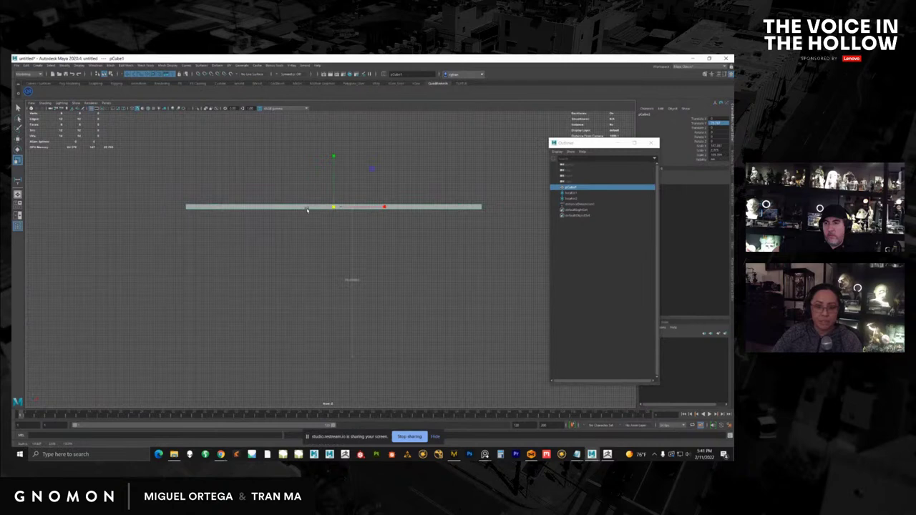
# Step: In the perspective view, adjust the slab's thickness by scaling it along the vertical axis
pyautogui.press('space')
pyautogui.press('space')
pyautogui.keyDown('alt'); pyautogui.moveTo(447, 282); pyautogui.dragTo(338, 284, button='right'); pyautogui.keyUp('alt')
pyautogui.keyDown('alt'); pyautogui.moveTo(338, 285); pyautogui.dragTo(350, 250); pyautogui.keyUp('alt')
pyautogui.moveTo(350, 144); pyautogui.dragTo(261, 164)
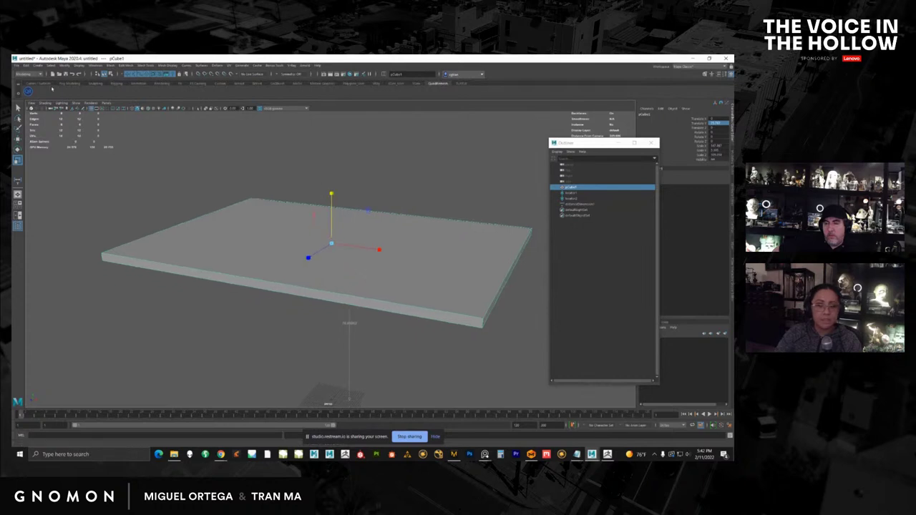
# Step: Export the selected slab as an OBJ file named ta
pyautogui.click(15, 65)
pyautogui.click(43, 145)
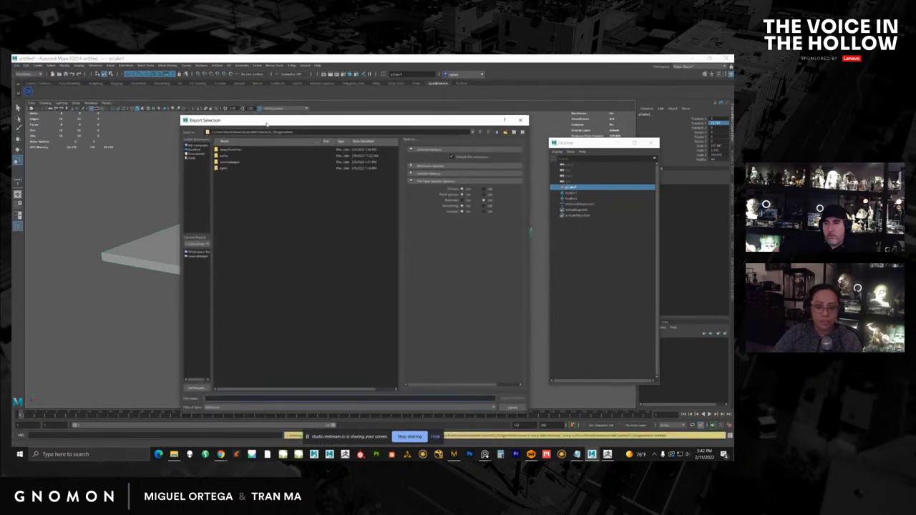
pyautogui.moveTo(266, 125); pyautogui.dragTo(732, 125)
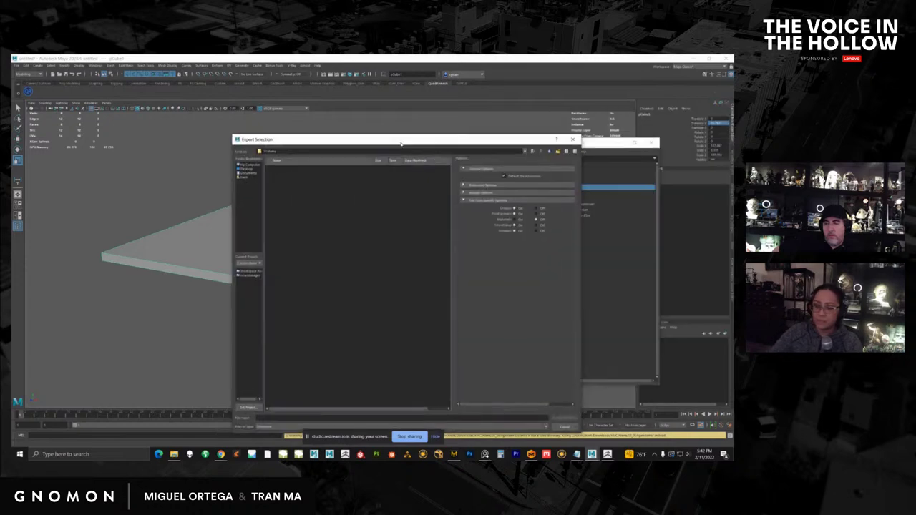
pyautogui.click(233, 403)
pyautogui.write('ta')
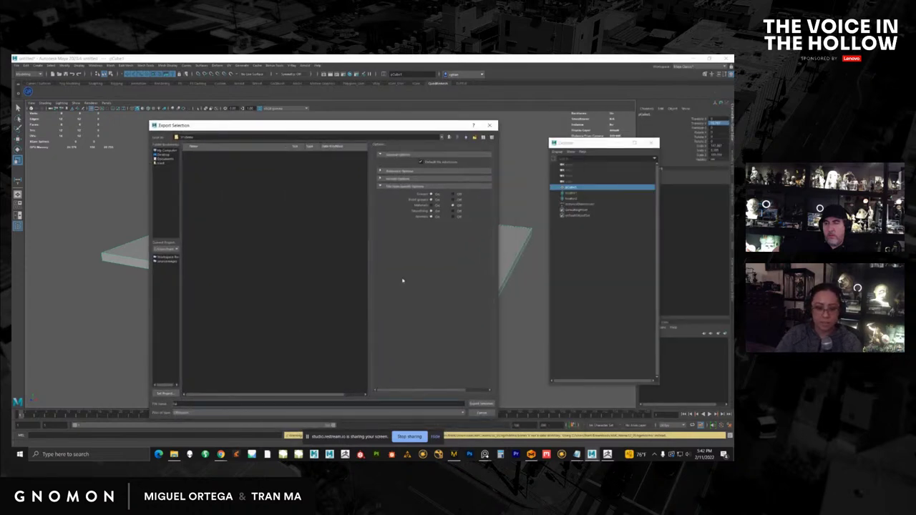
pyautogui.press('Return')
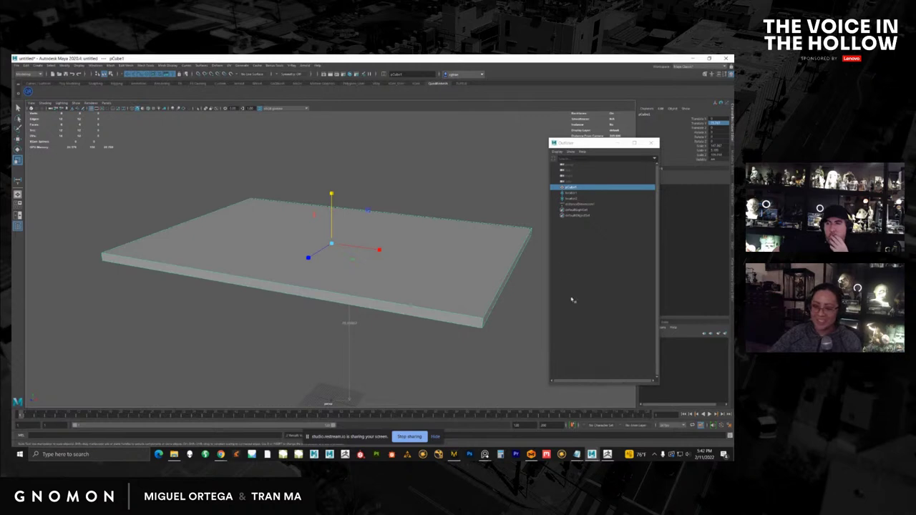
# Step: Switch to Marvelous Designer and delete the rectangular fabric pattern in front of the avatar
pyautogui.click(531, 455)
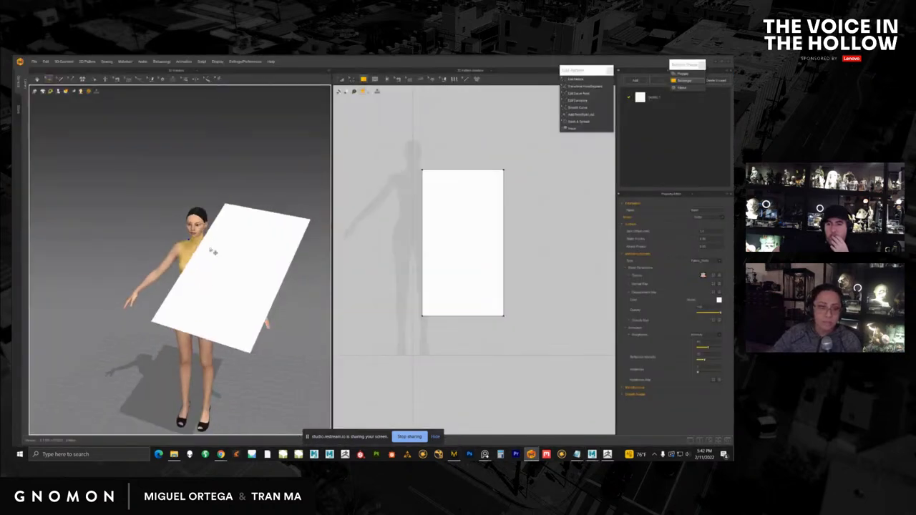
pyautogui.click(212, 248)
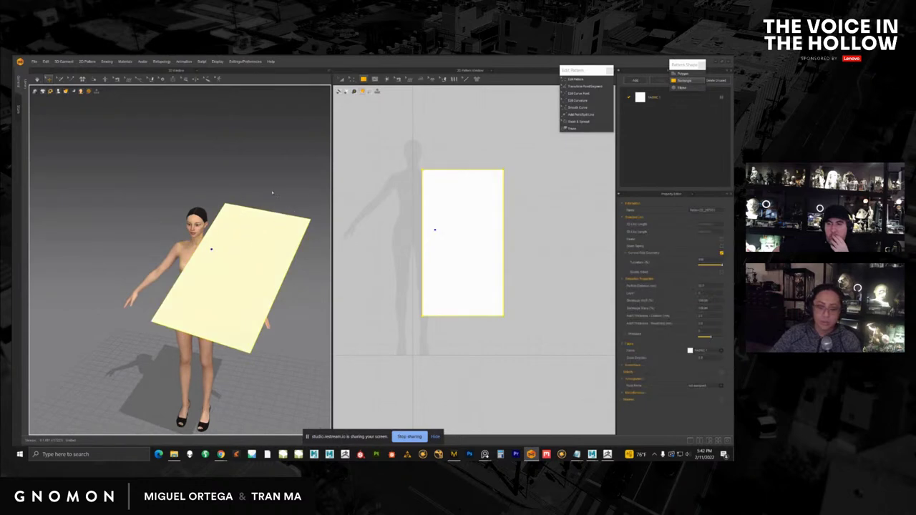
pyautogui.press('Delete')
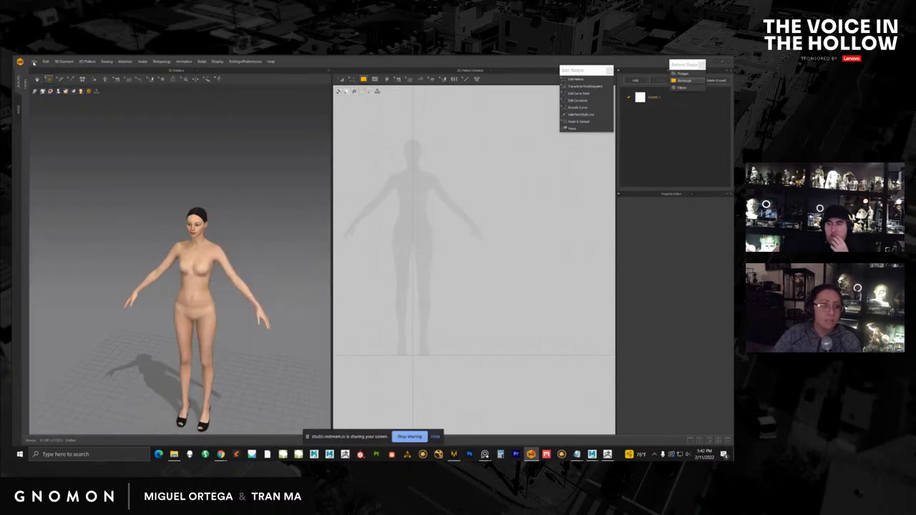
# Step: Start an OBJ import and open the exported slab file
pyautogui.click(33, 62)
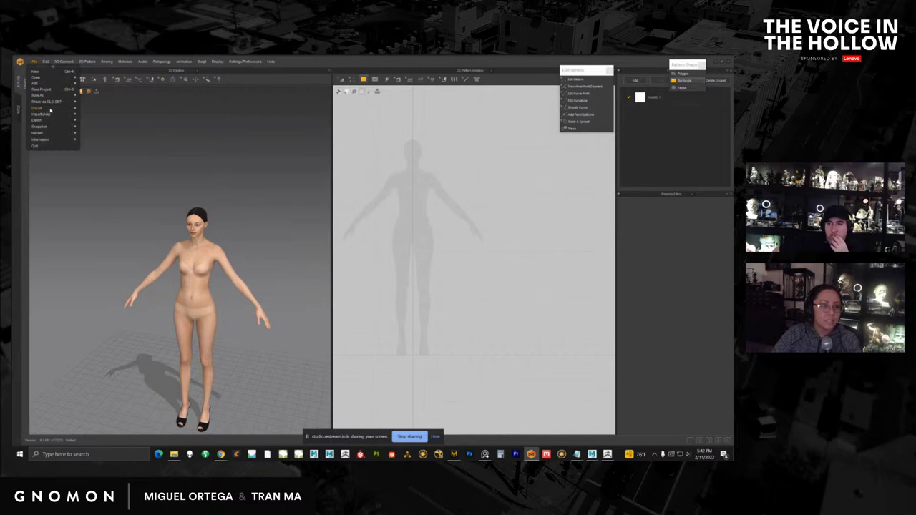
pyautogui.moveTo(51, 109)
pyautogui.click(95, 115)
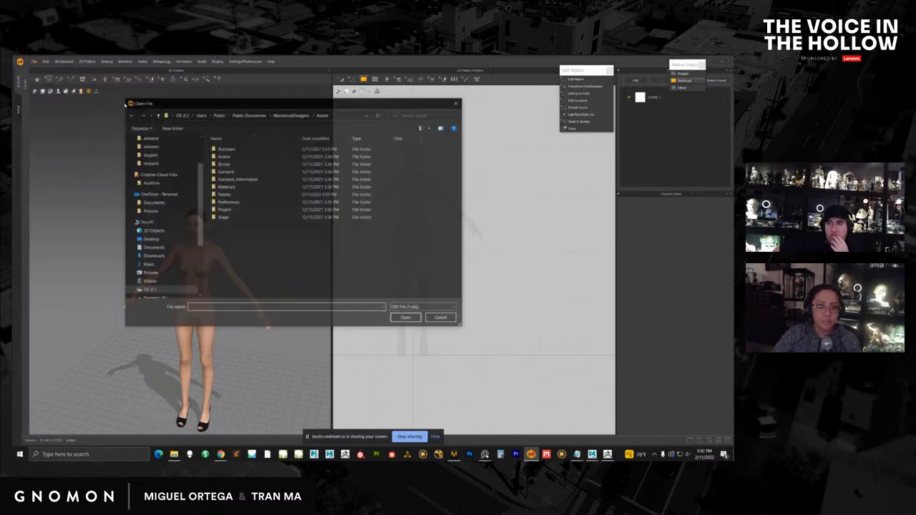
pyautogui.moveTo(356, 102); pyautogui.dragTo(731, 125)
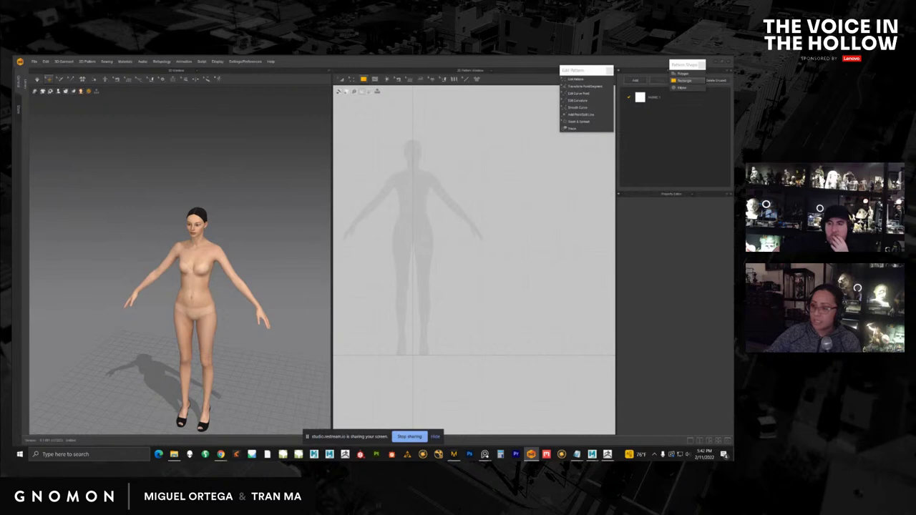
pyautogui.moveTo(731, 164); pyautogui.dragTo(266, 156)
pyautogui.click(219, 213)
pyautogui.click(405, 370)
pyautogui.click(396, 369)
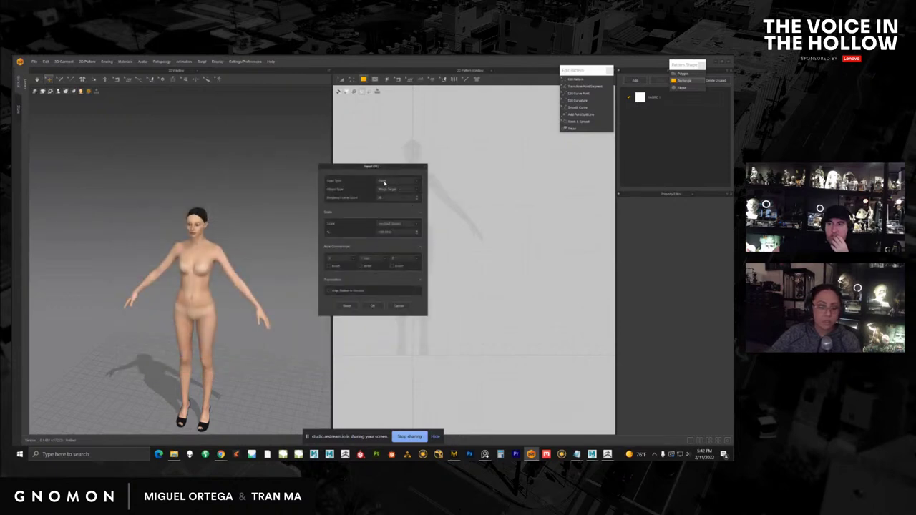
# Step: Import the OBJ with Load Type Open, Object Type Avatar and the cm (DAZ Studio) scale
pyautogui.click(392, 190)
pyautogui.click(389, 195)
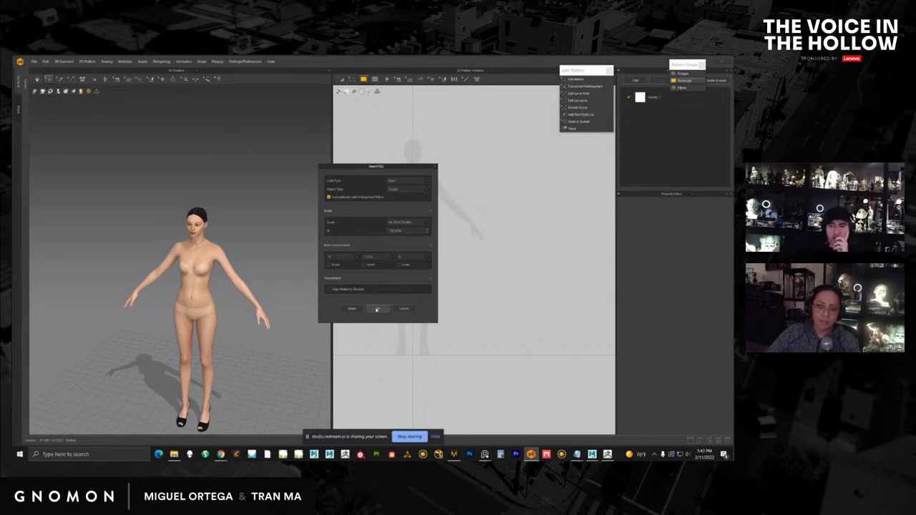
pyautogui.click(378, 309)
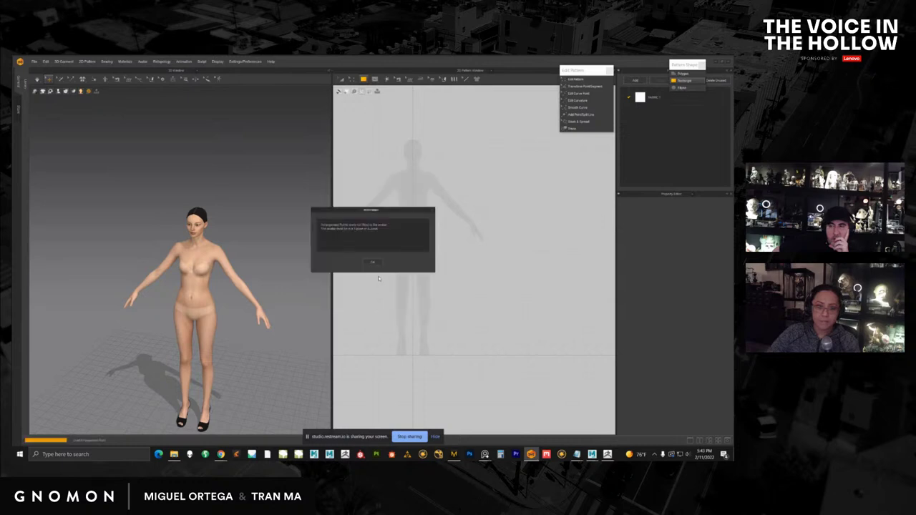
# Step: Finish the OBJ import and select the imported slab in the 3D scene
pyautogui.click(375, 264)
pyautogui.scroll(-3, 310, 304)
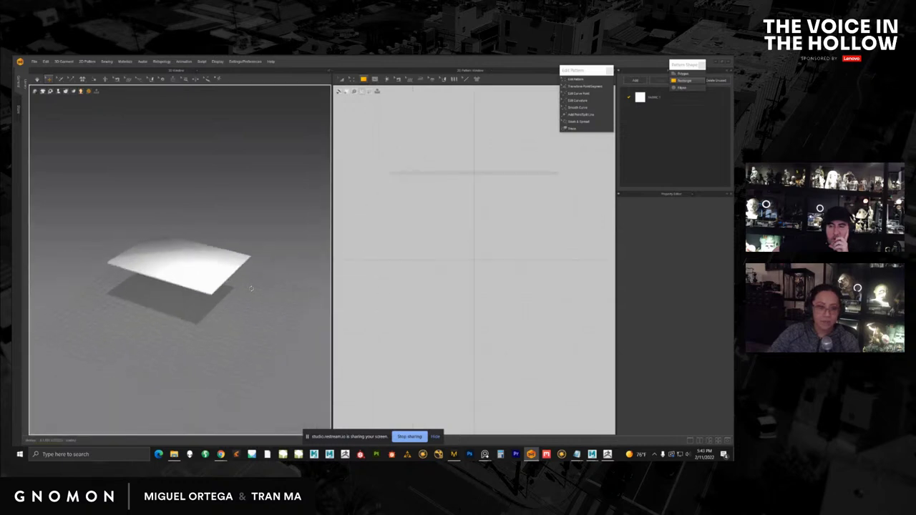
pyautogui.moveTo(252, 289); pyautogui.dragTo(219, 273, button='right')
pyautogui.scroll(3, 270, 306)
pyautogui.click(208, 271)
# Step: Draw a tall rectangular fabric pattern with the Rectangle tool, overlapping the slab's silhouette in the 2D pattern area
pyautogui.moveTo(410, 174); pyautogui.dragTo(405, 243, button='middle')
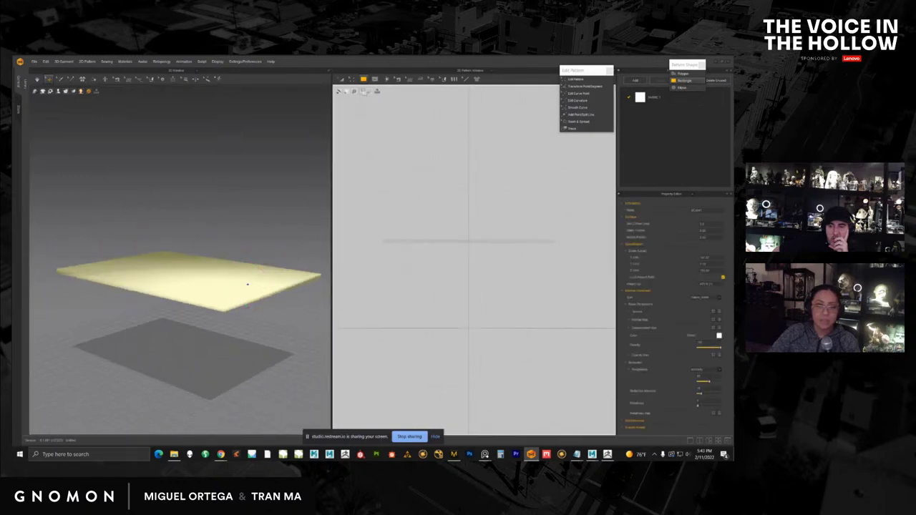
pyautogui.click(362, 80)
pyautogui.click(373, 98)
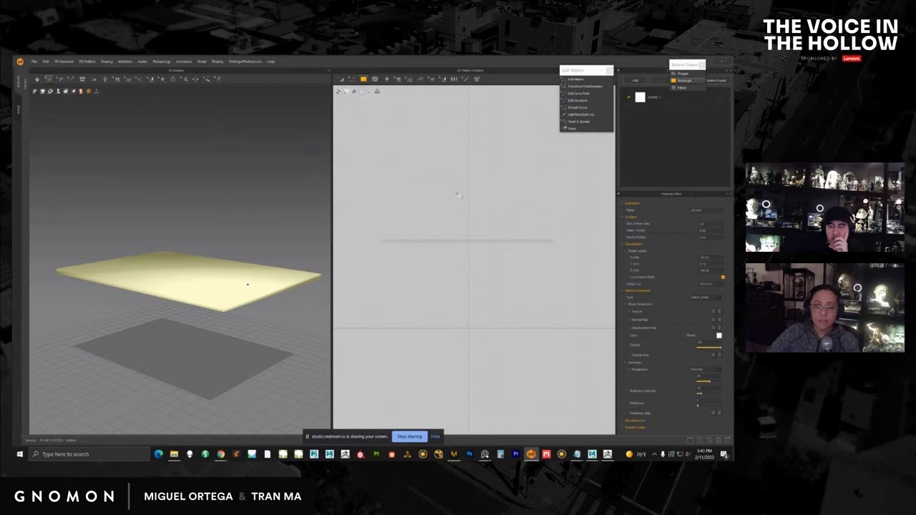
pyautogui.moveTo(452, 185); pyautogui.dragTo(546, 313)
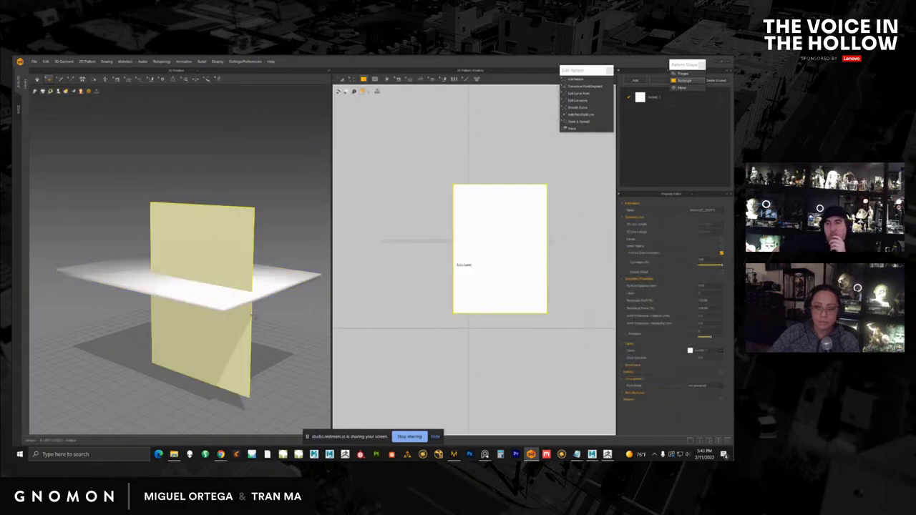
# Step: Move the upright fabric pattern out of the slab to just beyond the tabletop's edge
pyautogui.moveTo(246, 301)
pyautogui.mouseDown(button='right')
pyautogui.moveTo(264, 302)
pyautogui.moveTo(249, 296)
pyautogui.mouseUp(button='right')
pyautogui.click(253, 262)
pyautogui.moveTo(254, 262); pyautogui.dragTo(223, 263, button='right')
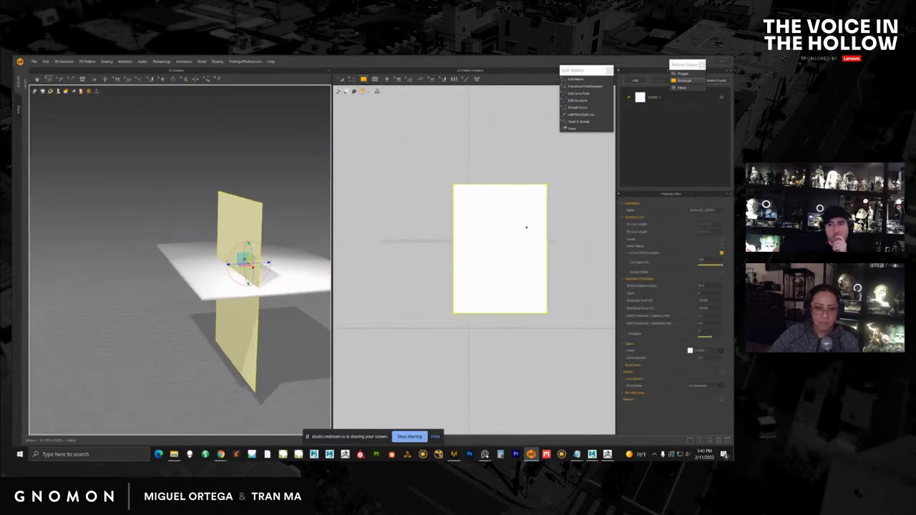
pyautogui.moveTo(264, 262); pyautogui.dragTo(156, 194)
pyautogui.moveTo(216, 227); pyautogui.dragTo(240, 249, button='middle')
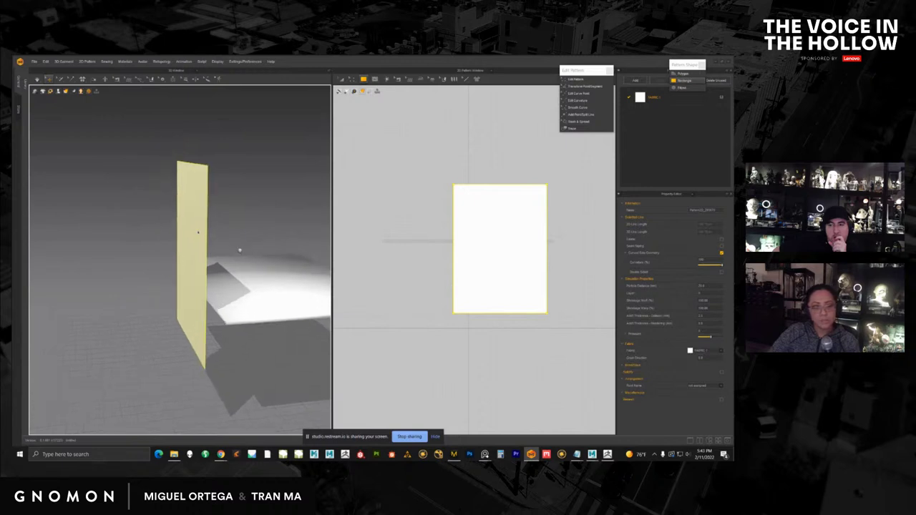
pyautogui.click(523, 241)
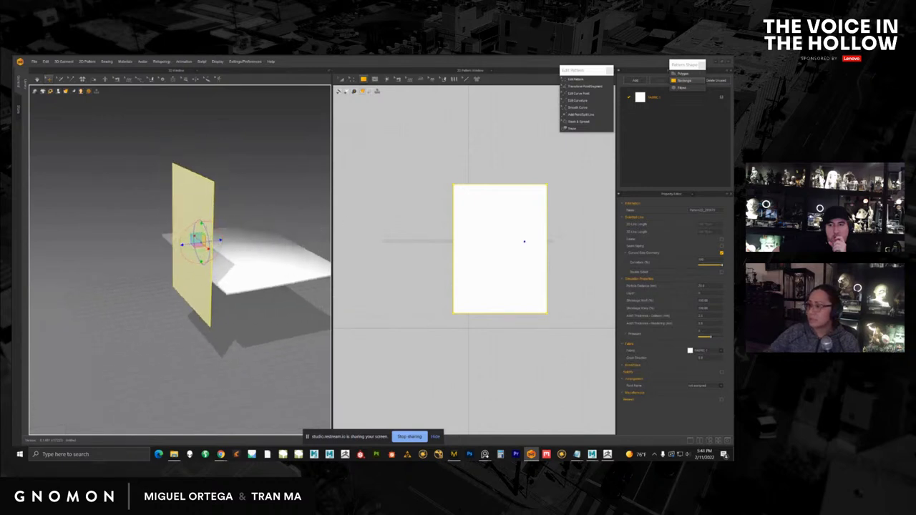
pyautogui.click(203, 213)
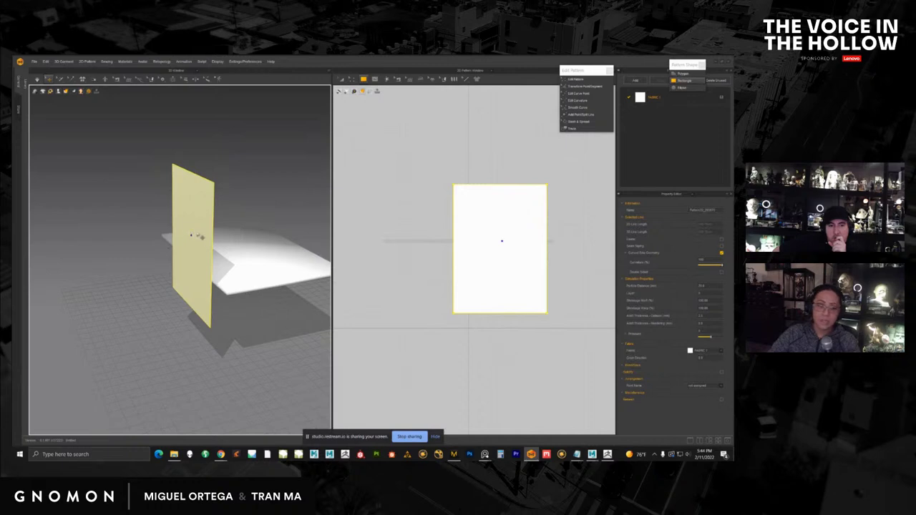
# Step: Move the upright fabric pattern farther away from the slab
pyautogui.scroll(-5, 200, 237)
pyautogui.click(193, 241)
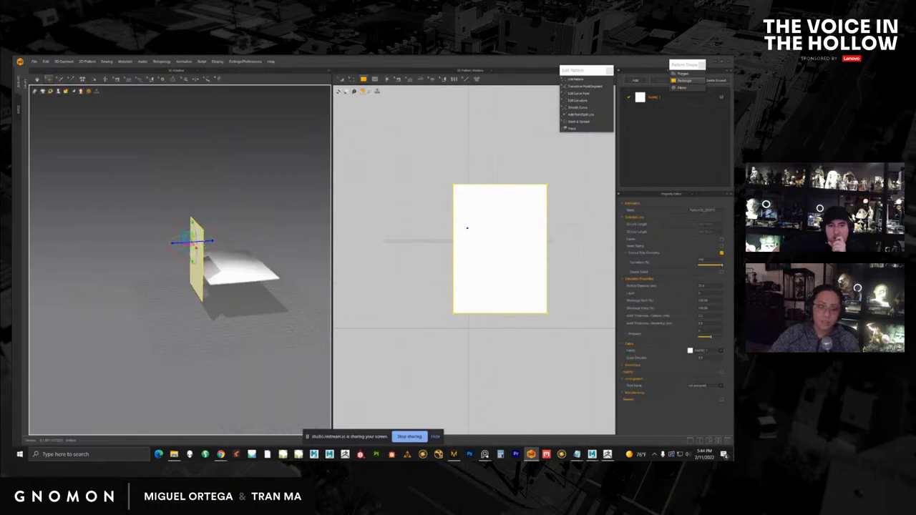
pyautogui.moveTo(210, 240); pyautogui.dragTo(166, 240)
pyautogui.scroll(5, 176, 258)
pyautogui.scroll(-2, 181, 261)
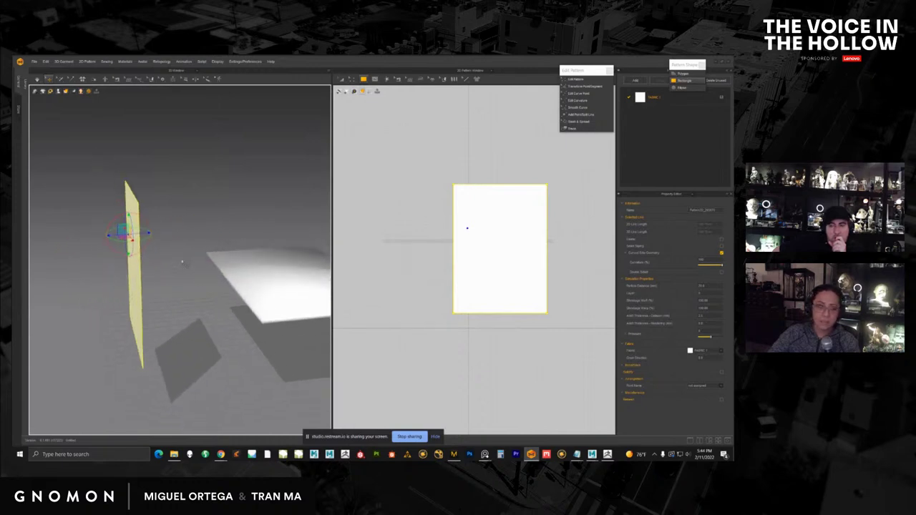
# Step: Reselect the fabric pattern and bring it back close to the slab's edge
pyautogui.click(188, 231)
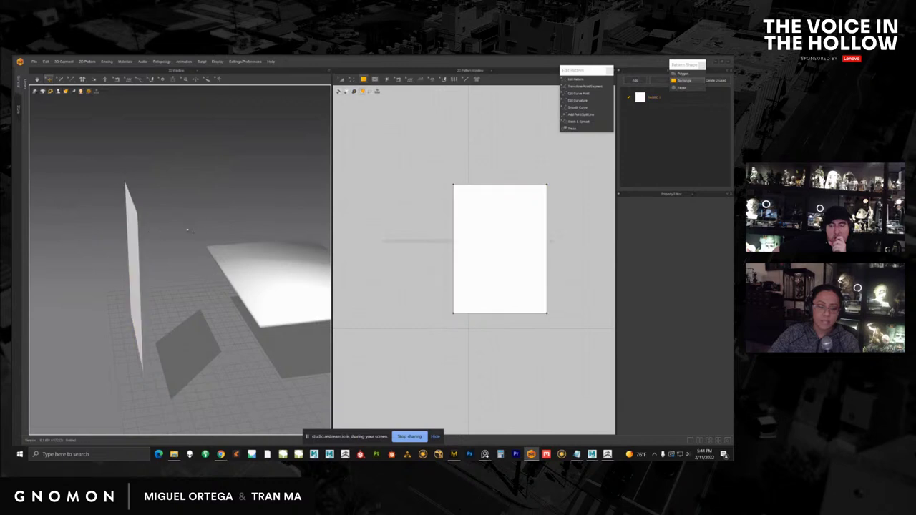
pyautogui.click(136, 242)
pyautogui.moveTo(122, 235); pyautogui.dragTo(187, 232)
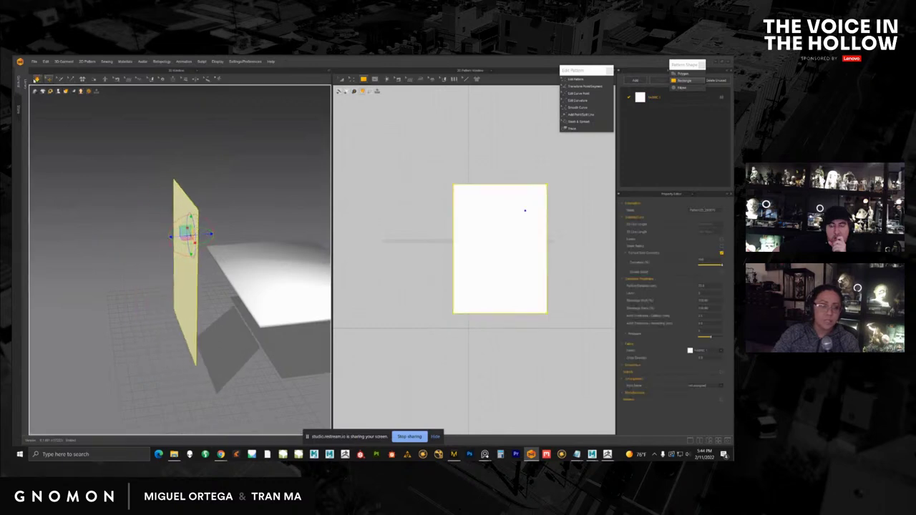
# Step: Simulate the cloth, pull it onto the slab's edge, and stop the simulation
pyautogui.press('space')
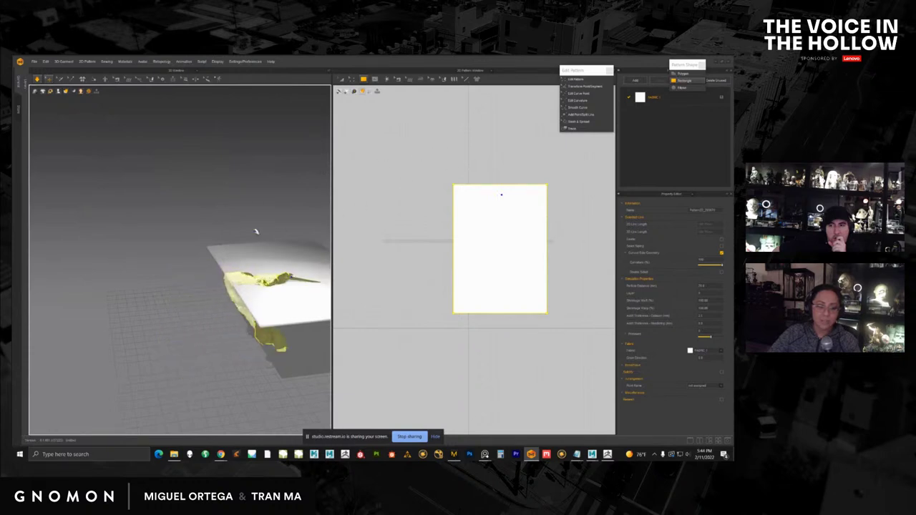
pyautogui.moveTo(256, 231); pyautogui.dragTo(193, 289, button='right')
pyautogui.moveTo(187, 232); pyautogui.dragTo(279, 207)
pyautogui.moveTo(212, 262); pyautogui.dragTo(364, 106)
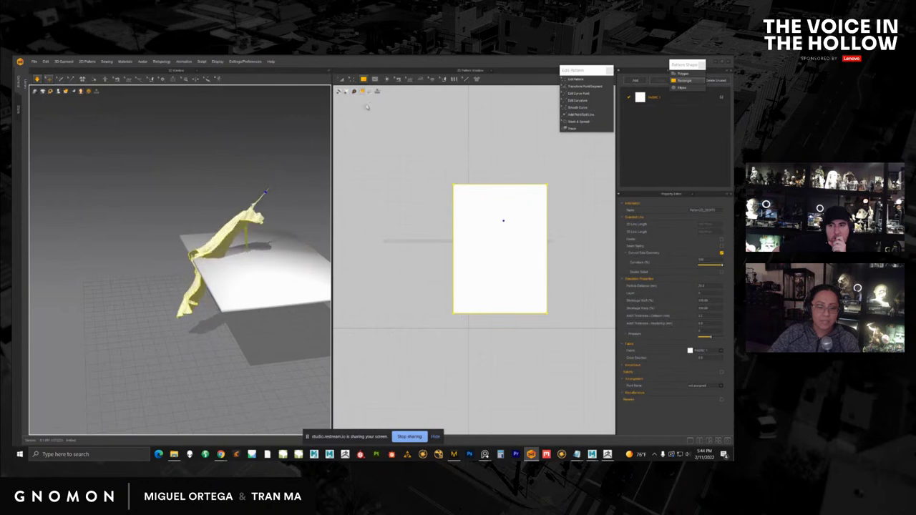
pyautogui.moveTo(217, 262); pyautogui.dragTo(325, 151)
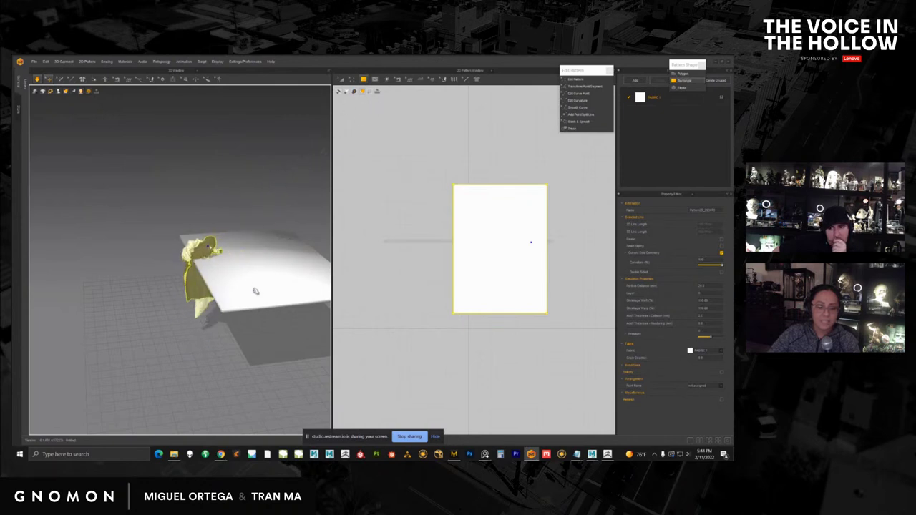
pyautogui.scroll(3, 225, 294)
pyautogui.press('space')
# Step: Raise the crumpled cloth above the slab's edge with the simulation off
pyautogui.moveTo(225, 294); pyautogui.dragTo(222, 252, button='right')
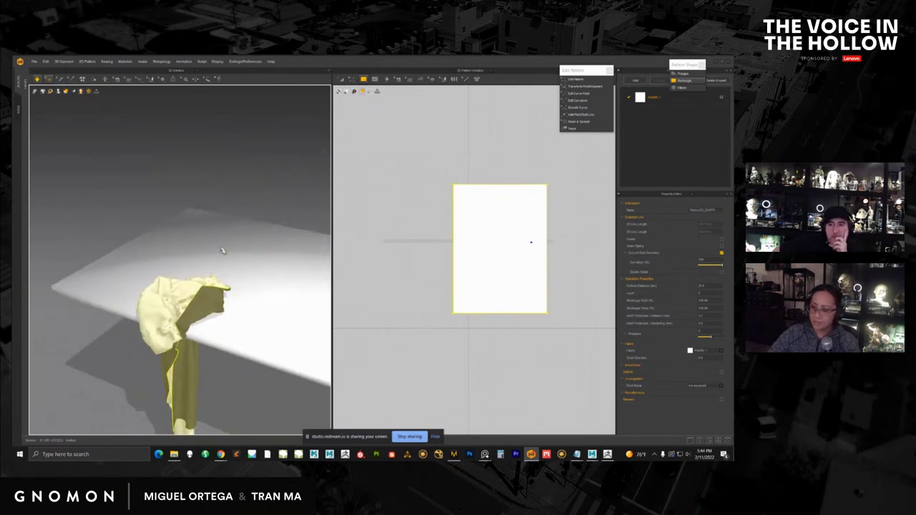
pyautogui.scroll(-3, 231, 323)
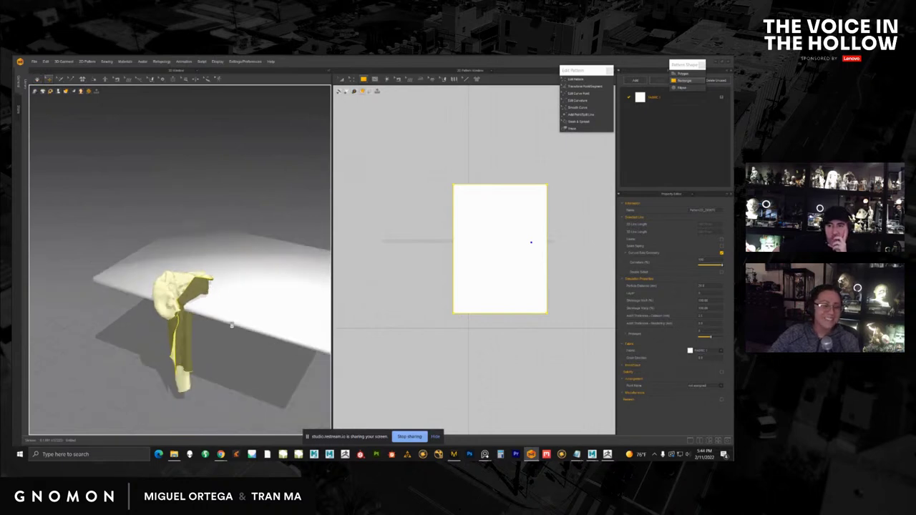
pyautogui.moveTo(230, 323); pyautogui.dragTo(187, 276, button='right')
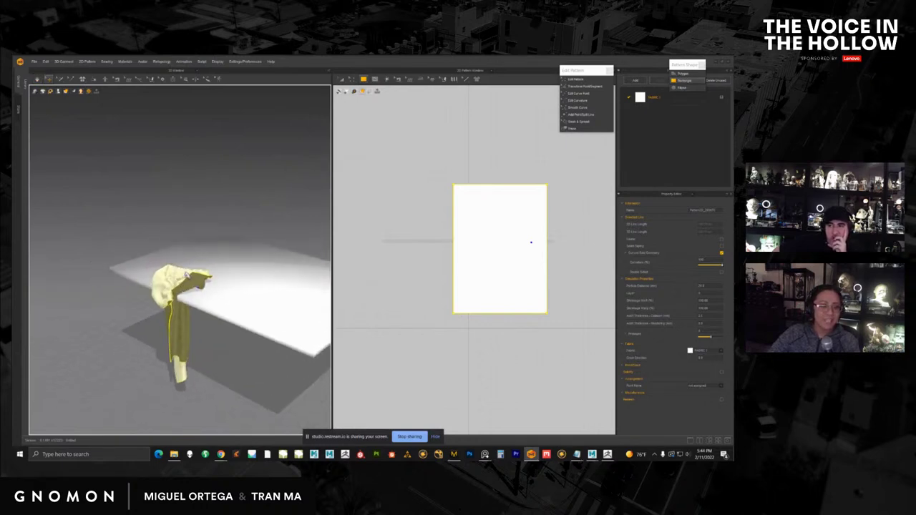
pyautogui.moveTo(163, 234); pyautogui.dragTo(156, 201, button='right')
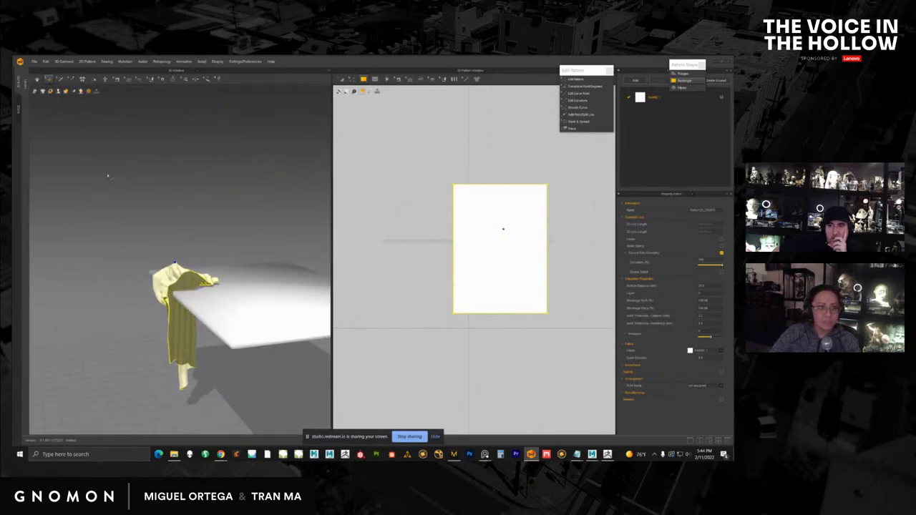
pyautogui.click(38, 79)
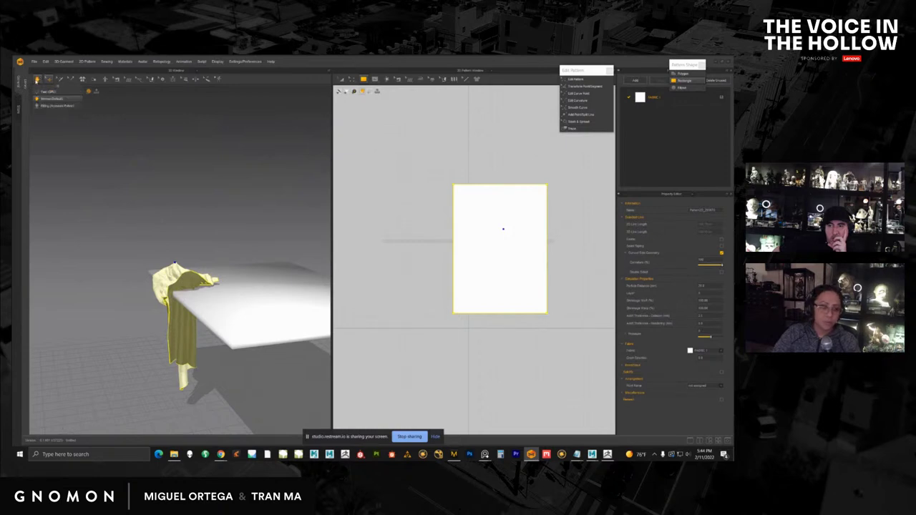
pyautogui.moveTo(176, 283); pyautogui.dragTo(156, 280, button='right')
pyautogui.click(182, 278)
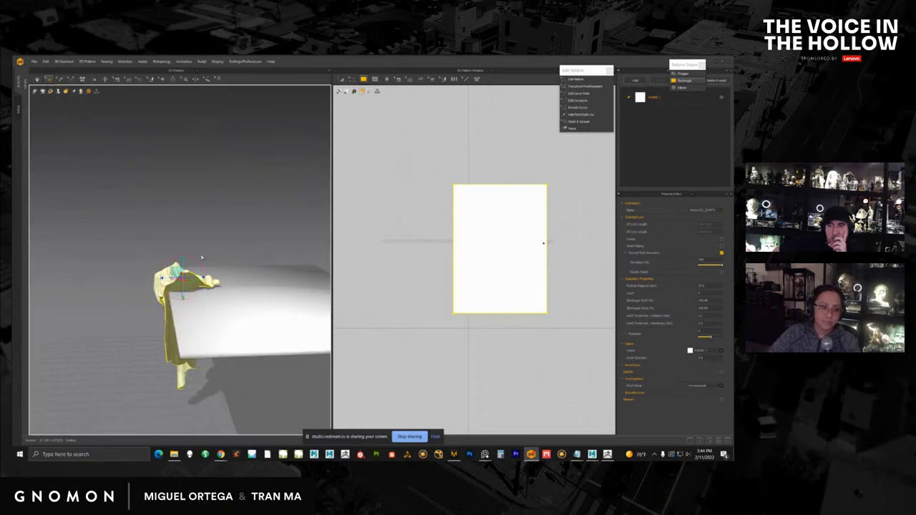
pyautogui.moveTo(201, 256); pyautogui.dragTo(168, 259, button='right')
pyautogui.moveTo(183, 276); pyautogui.dragTo(189, 220)
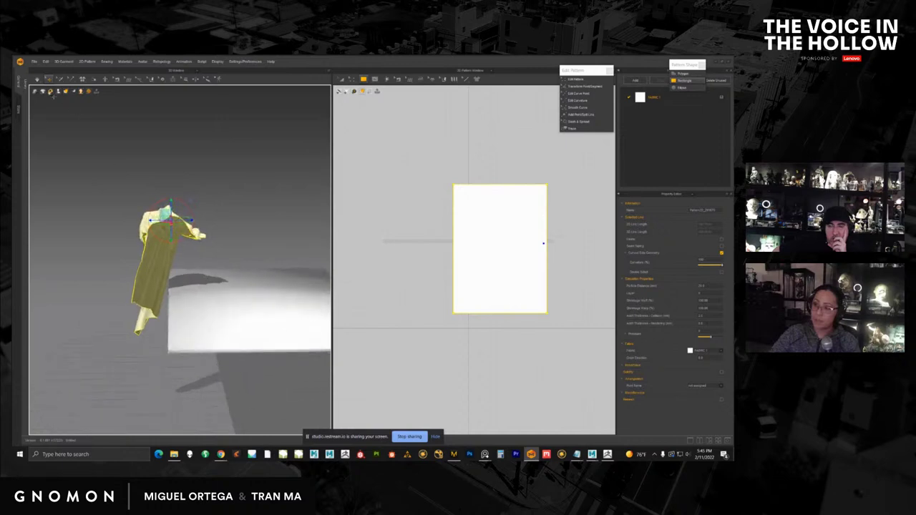
# Step: Simulate again and pull the falling cloth up onto the slab so it hangs over one edge
pyautogui.click(38, 79)
pyautogui.click(173, 289)
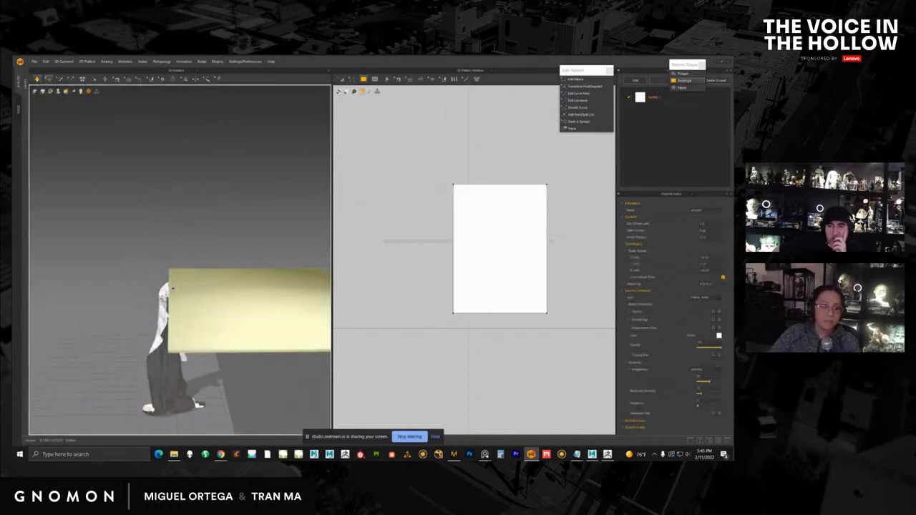
pyautogui.moveTo(162, 288); pyautogui.dragTo(279, 184)
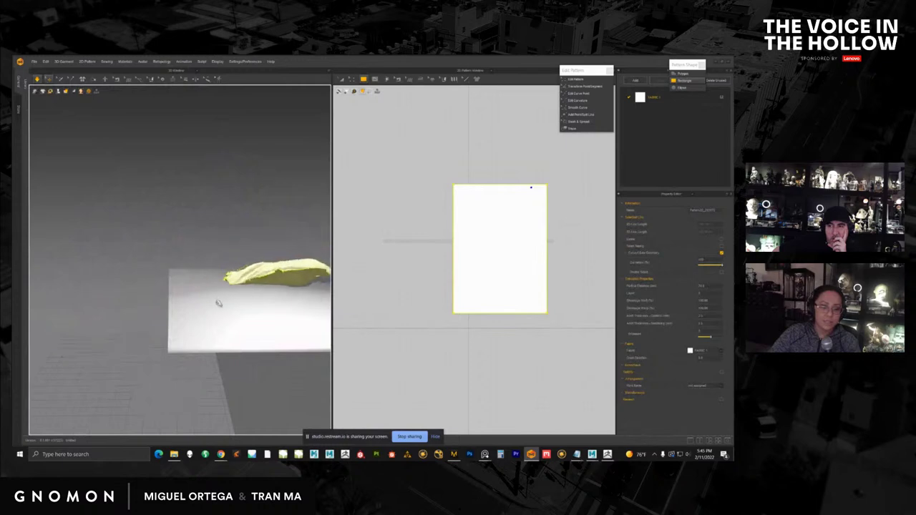
pyautogui.moveTo(219, 304); pyautogui.dragTo(179, 333, button='right')
pyautogui.scroll(-1, 194, 279)
pyautogui.moveTo(195, 278); pyautogui.dragTo(152, 246)
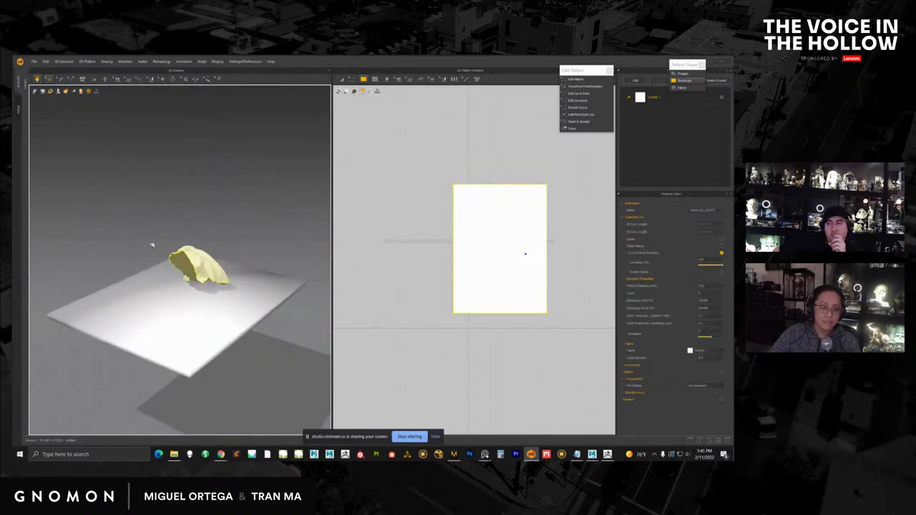
pyautogui.moveTo(152, 246); pyautogui.dragTo(236, 308, button='right')
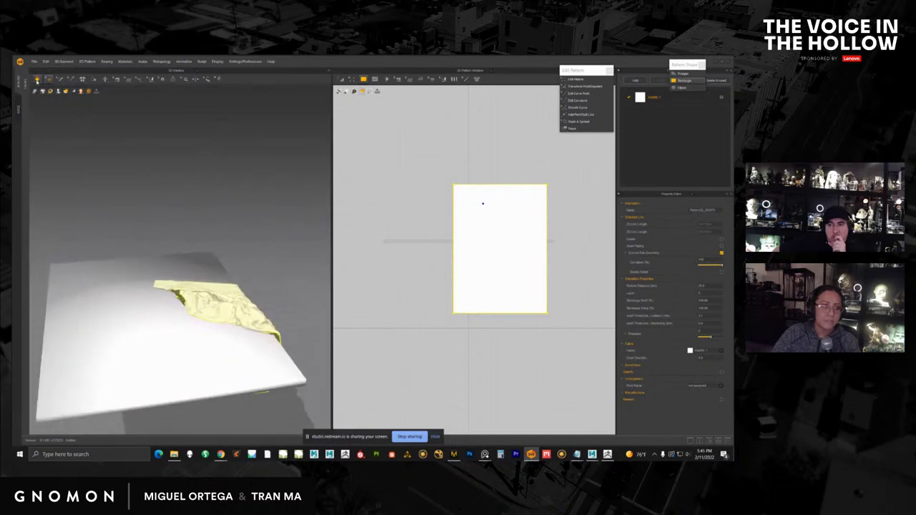
# Step: Reset the crumpled cloth's 3D arrangement and place the flat pattern horizontally above the slab
pyautogui.rightClick(228, 303)
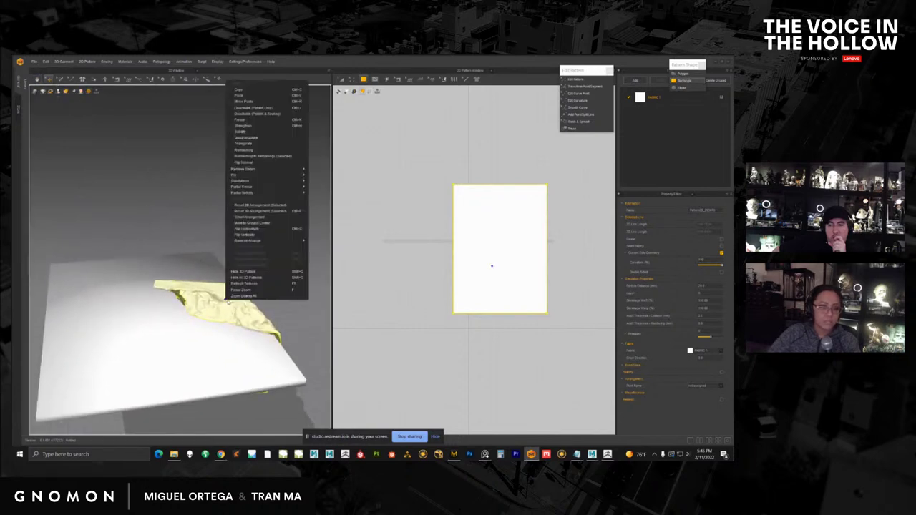
pyautogui.click(250, 216)
pyautogui.scroll(-3, 149, 315)
pyautogui.moveTo(149, 315); pyautogui.dragTo(203, 286, button='right')
pyautogui.click(103, 273)
pyautogui.moveTo(140, 273); pyautogui.dragTo(110, 250, button='right')
pyautogui.moveTo(110, 250); pyautogui.dragTo(237, 260)
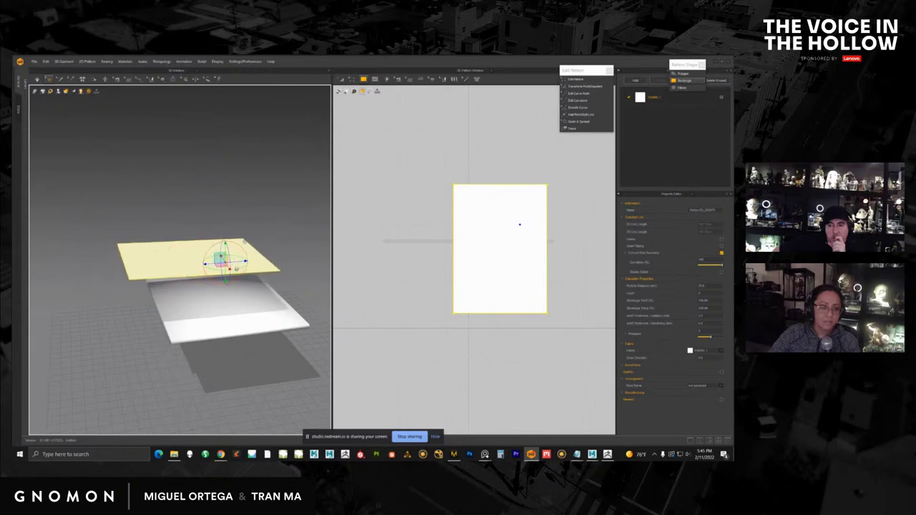
# Step: Simulate the flat cloth onto the slab and pull it into folds, with one end draping over the edge
pyautogui.click(37, 79)
pyautogui.moveTo(158, 263); pyautogui.dragTo(200, 280, button='right')
pyautogui.moveTo(200, 279); pyautogui.dragTo(172, 258)
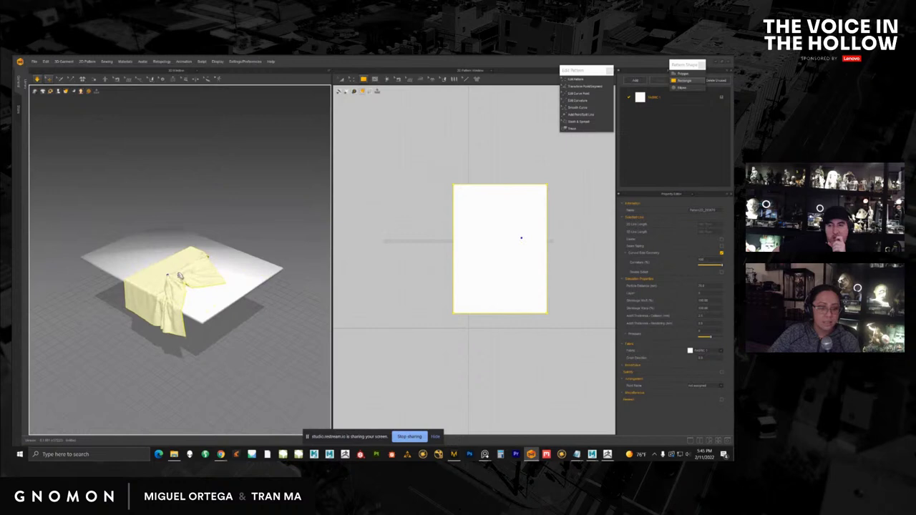
pyautogui.moveTo(181, 277); pyautogui.dragTo(180, 258, button='right')
pyautogui.scroll(3, 169, 284)
pyautogui.moveTo(180, 258); pyautogui.dragTo(150, 191)
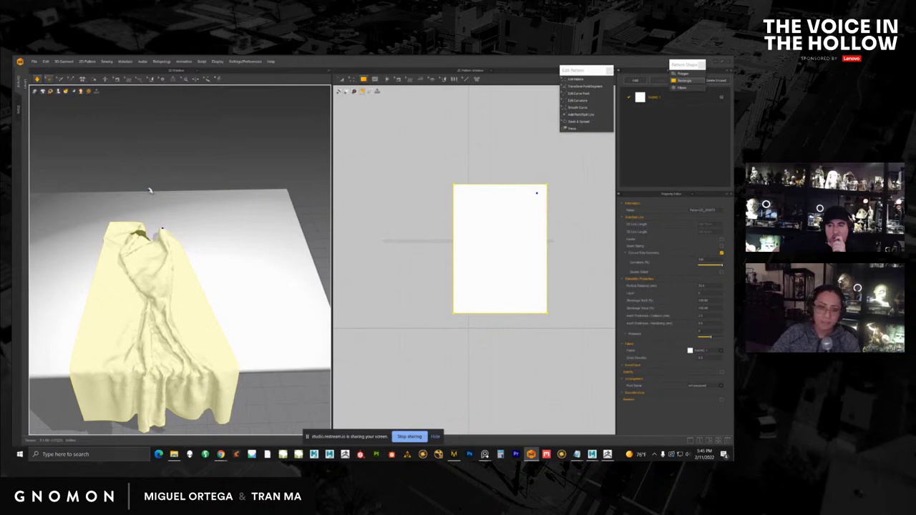
# Step: Pull the simulated cloth's far end across the tabletop to reshape its folds
pyautogui.moveTo(151, 190); pyautogui.dragTo(181, 241, button='right')
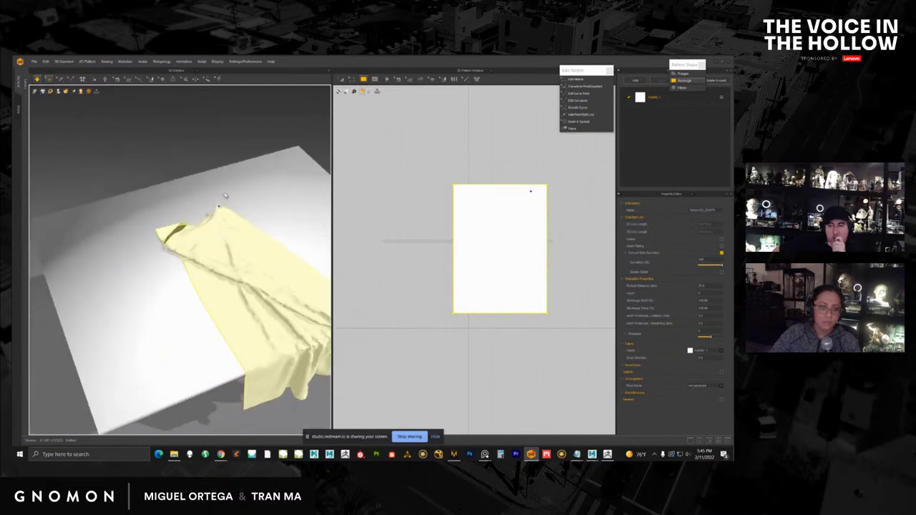
pyautogui.moveTo(224, 195); pyautogui.dragTo(178, 208, button='right')
pyautogui.moveTo(143, 236); pyautogui.dragTo(193, 249, button='right')
pyautogui.moveTo(193, 249); pyautogui.dragTo(196, 263, button='middle')
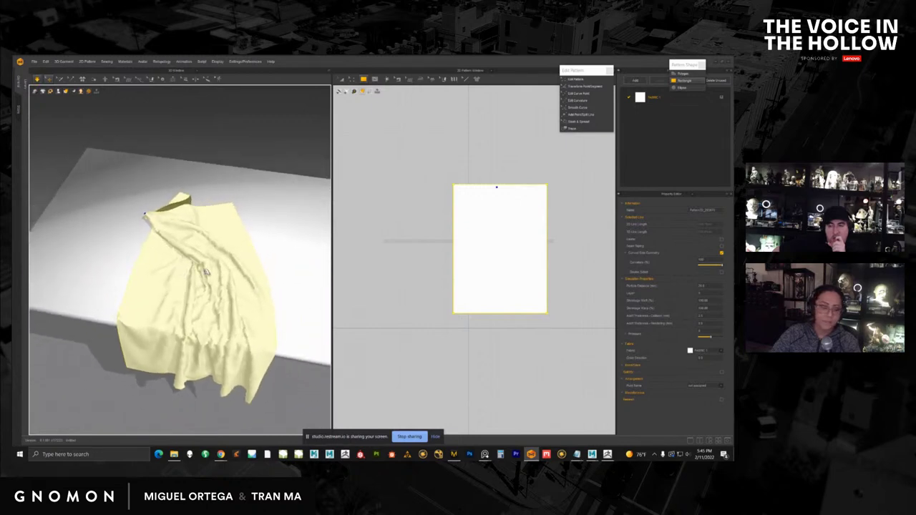
# Step: Show the cloth's triangle mesh in the 3D view and examine its density closely along the folds
pyautogui.scroll(2, 196, 262)
pyautogui.moveTo(196, 263); pyautogui.dragTo(191, 240, button='right')
pyautogui.scroll(4, 203, 275)
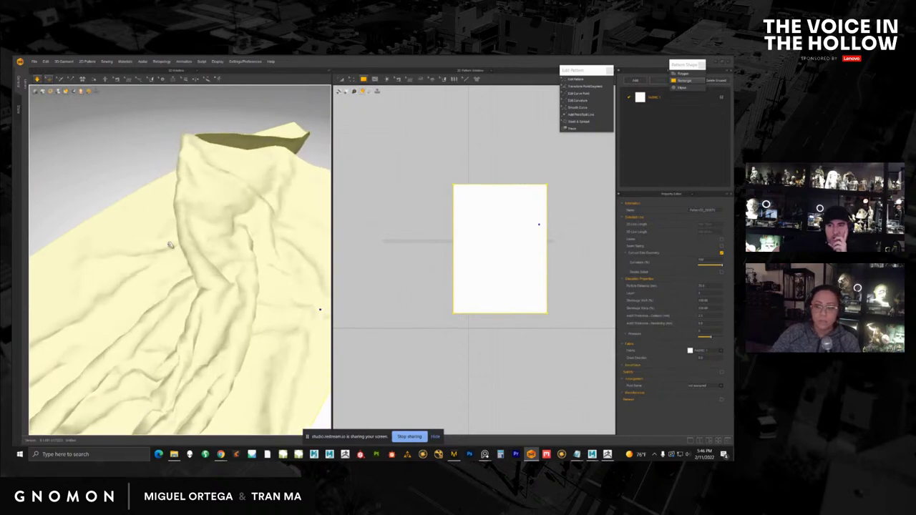
pyautogui.click(707, 286)
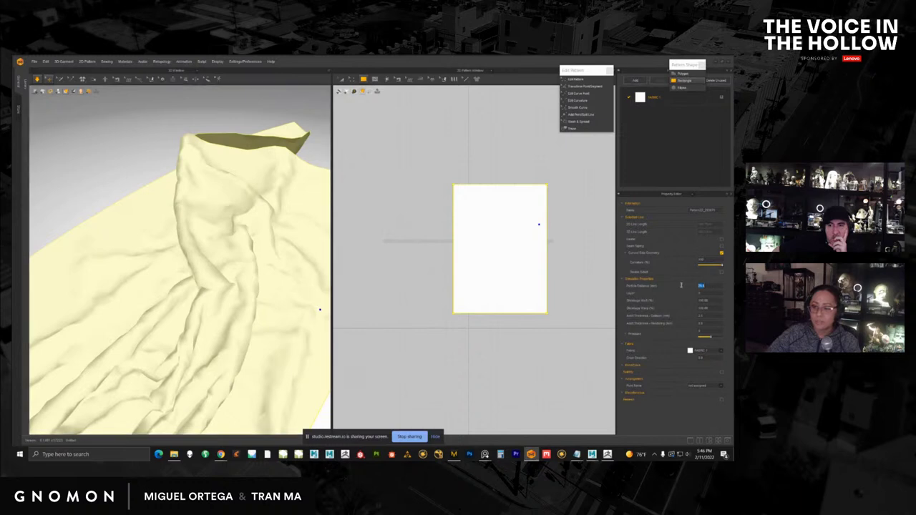
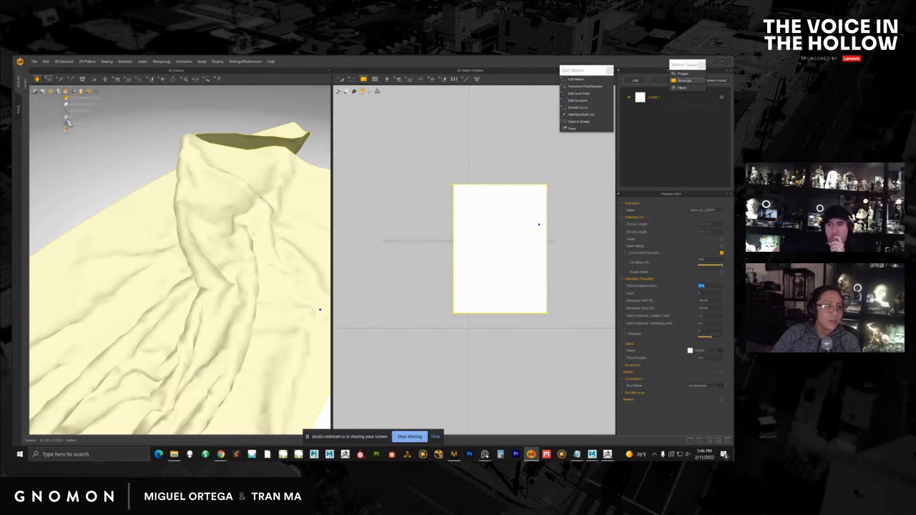
pyautogui.click(67, 129)
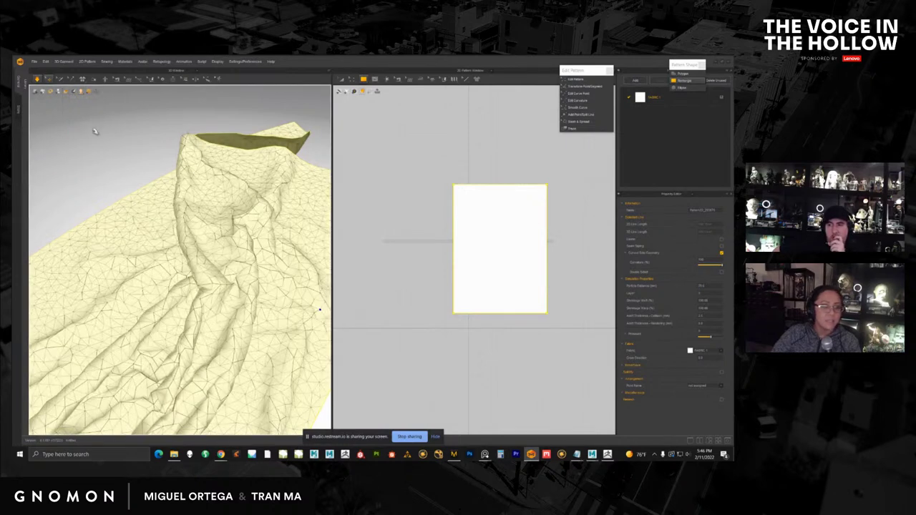
pyautogui.moveTo(275, 273); pyautogui.dragTo(222, 244, button='right')
pyautogui.scroll(4, 246, 286)
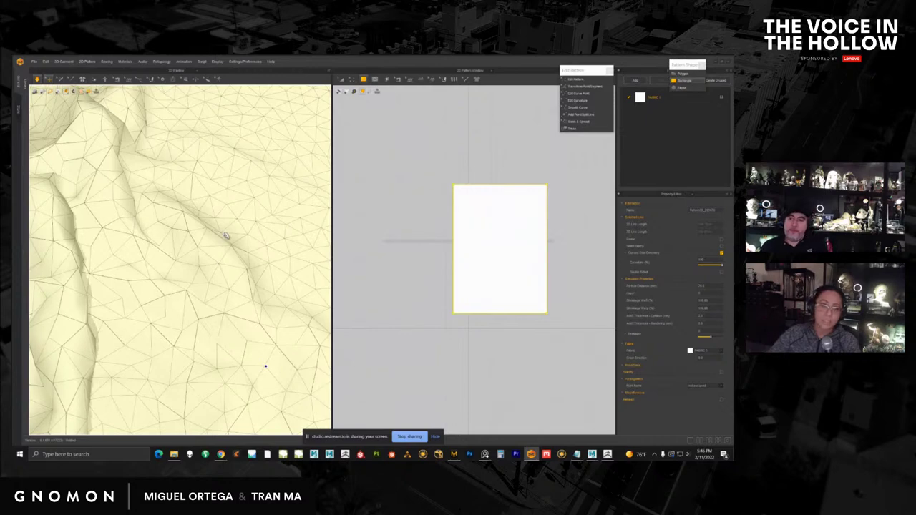
pyautogui.moveTo(226, 236); pyautogui.dragTo(210, 251, button='right')
pyautogui.scroll(10, 247, 274)
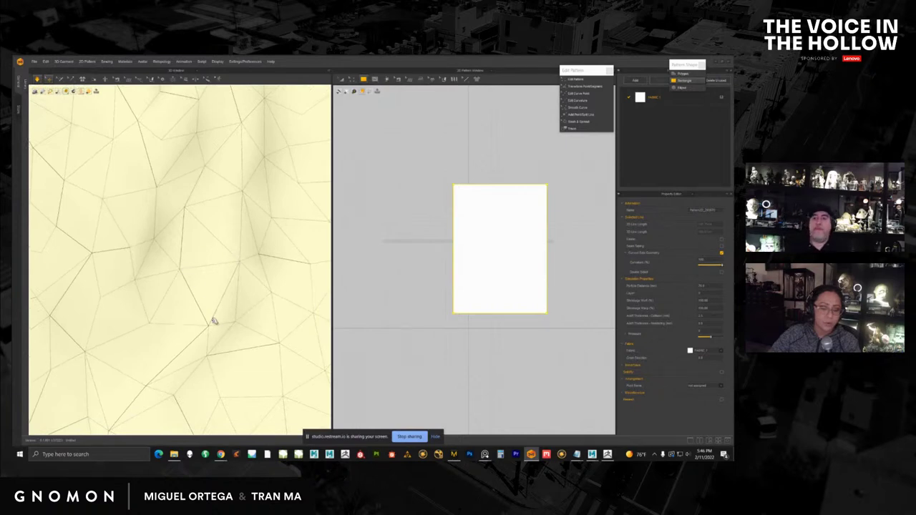
# Step: Set the cloth's particle distance to 10 mm
pyautogui.click(699, 286)
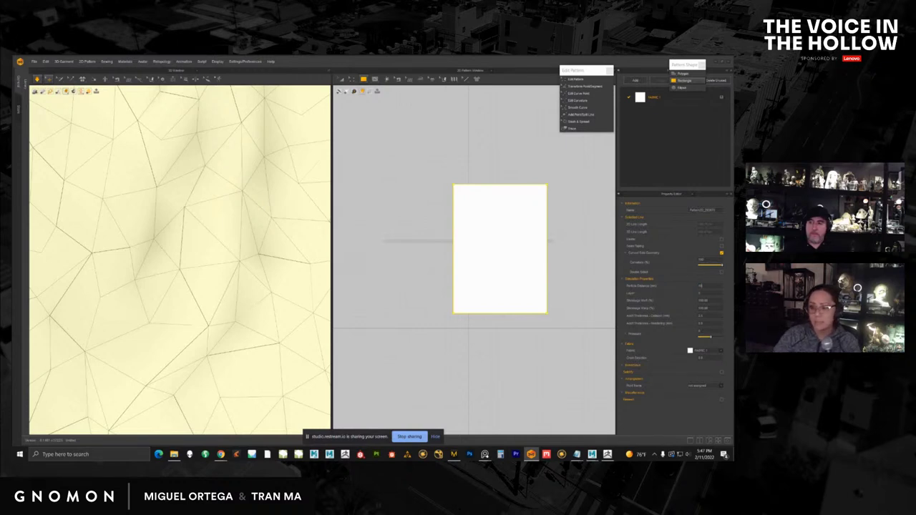
pyautogui.press('Return')
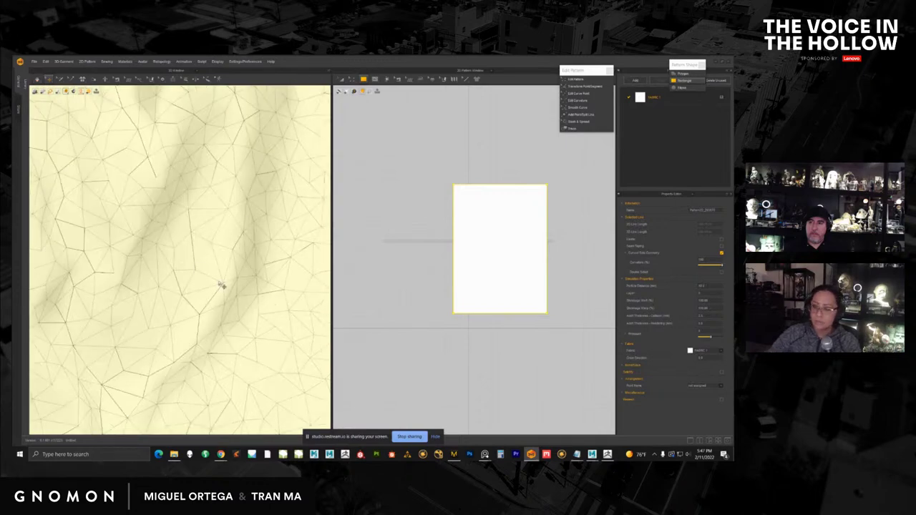
pyautogui.scroll(-5, 206, 282)
pyautogui.moveTo(190, 268); pyautogui.dragTo(215, 221, button='right')
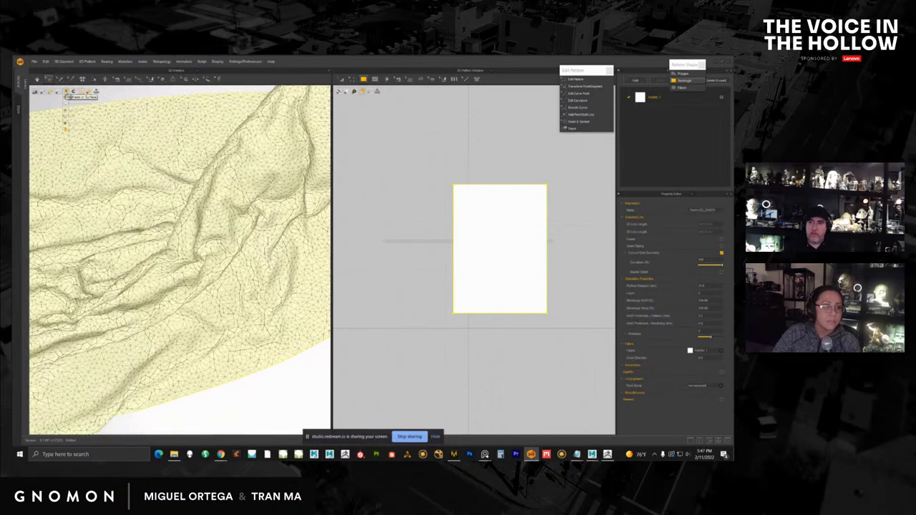
# Step: Return the cloth to surface display without the mesh, then simulate and pull the central folds toward the draped end
pyautogui.click(66, 102)
pyautogui.scroll(-4, 184, 205)
pyautogui.moveTo(121, 200); pyautogui.dragTo(181, 196, button='right')
pyautogui.scroll(3, 169, 197)
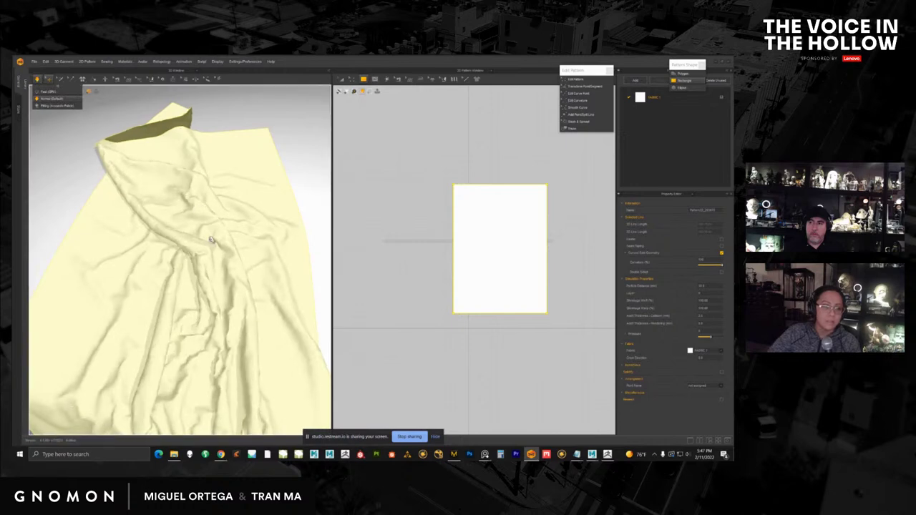
pyautogui.moveTo(226, 238); pyautogui.dragTo(248, 293)
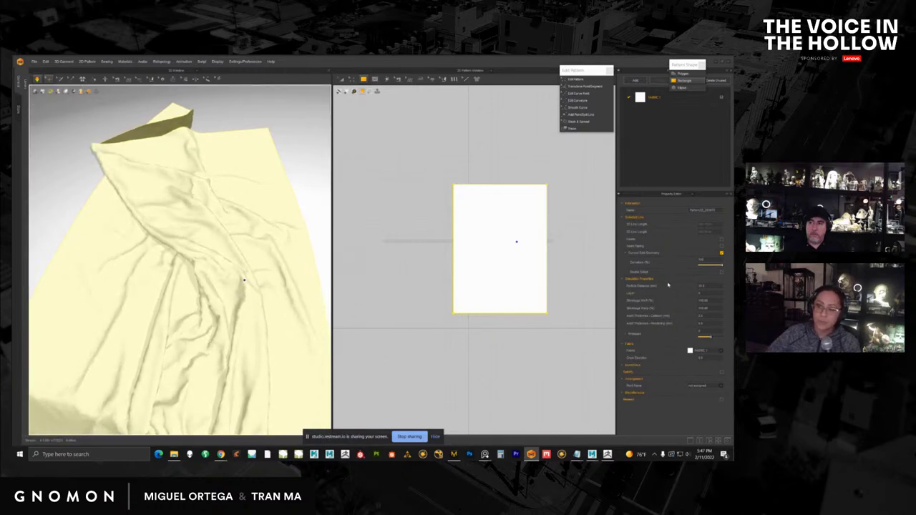
# Step: Set the cloth's particle distance to 5 mm and run the simulation
pyautogui.doubleClick(708, 285)
pyautogui.write('5')
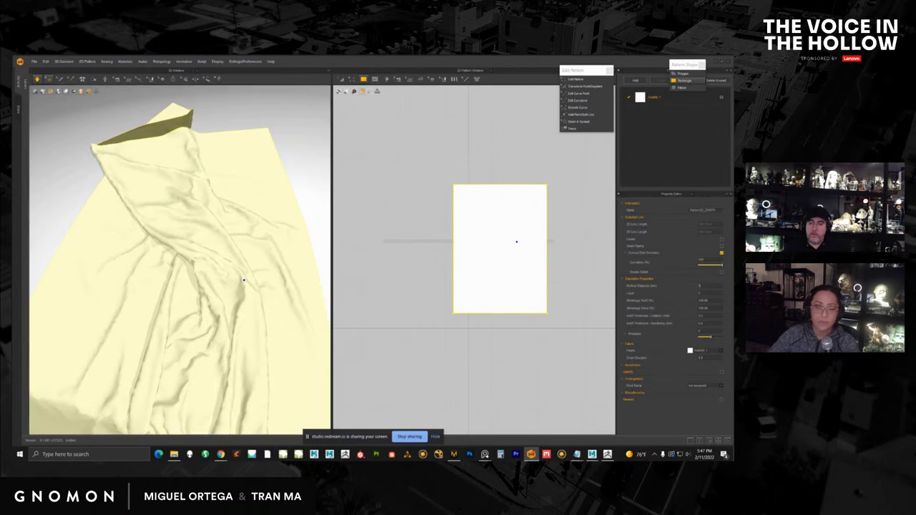
pyautogui.press('Return')
pyautogui.click(37, 79)
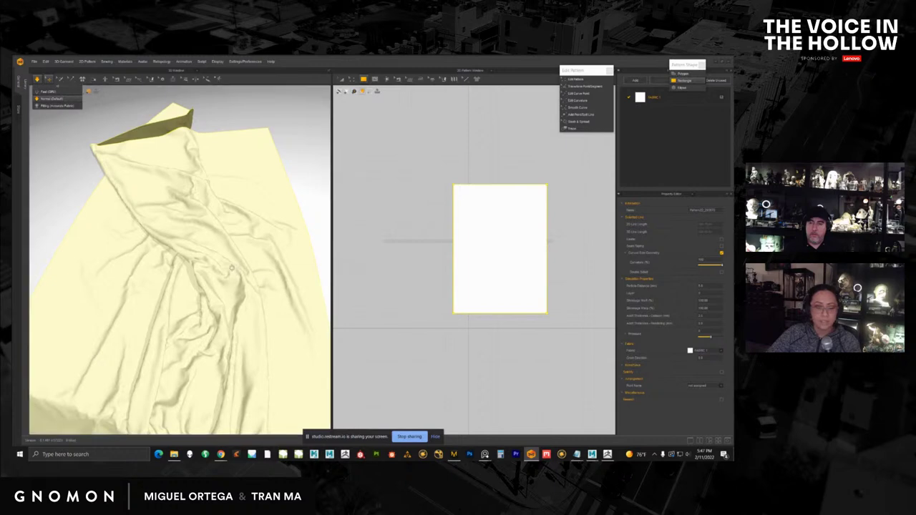
# Step: Pull the finer cloth's side edge up and inward over itself to gather the folds, then stop the simulation
pyautogui.moveTo(252, 273); pyautogui.dragTo(230, 258, button='right')
pyautogui.moveTo(264, 285); pyautogui.dragTo(241, 238, button='right')
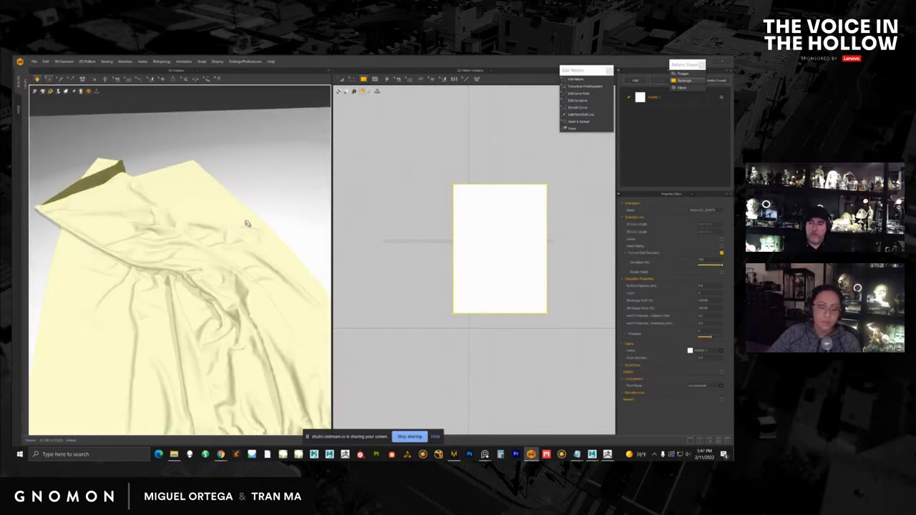
pyautogui.moveTo(247, 224); pyautogui.dragTo(259, 123)
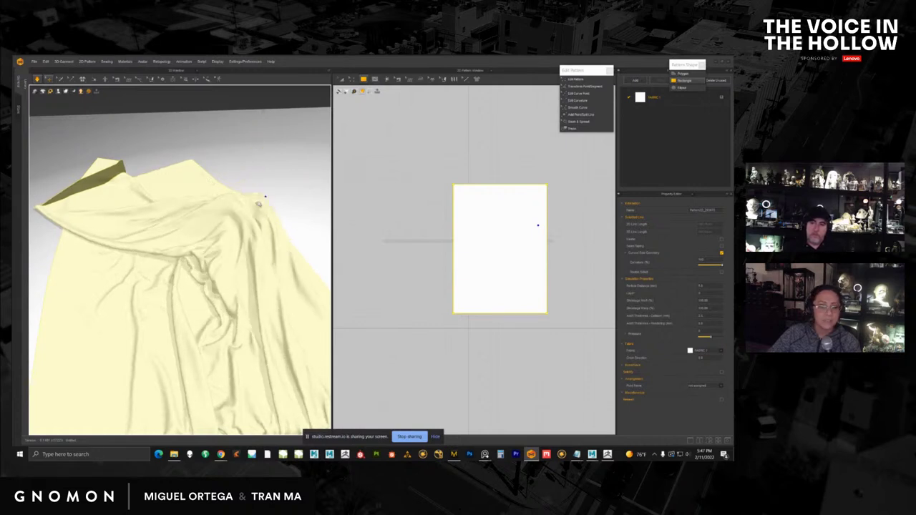
pyautogui.moveTo(258, 204); pyautogui.dragTo(224, 171)
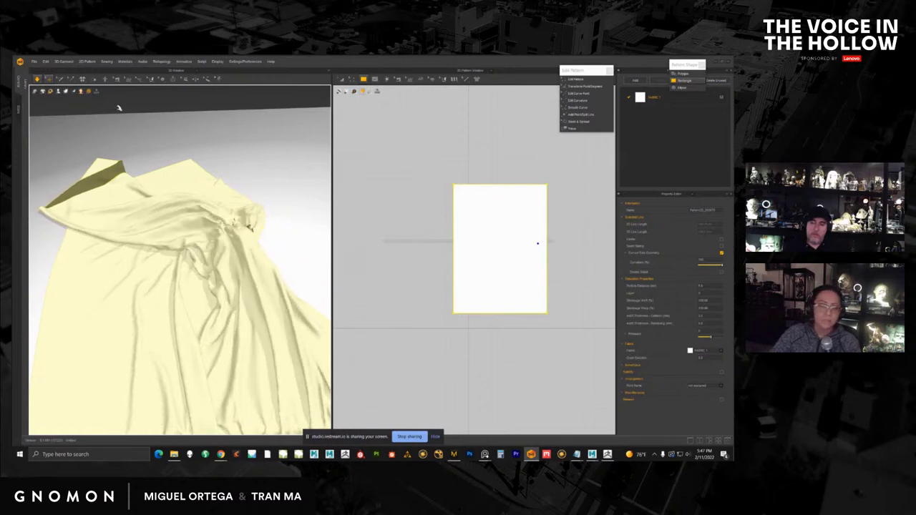
pyautogui.click(41, 80)
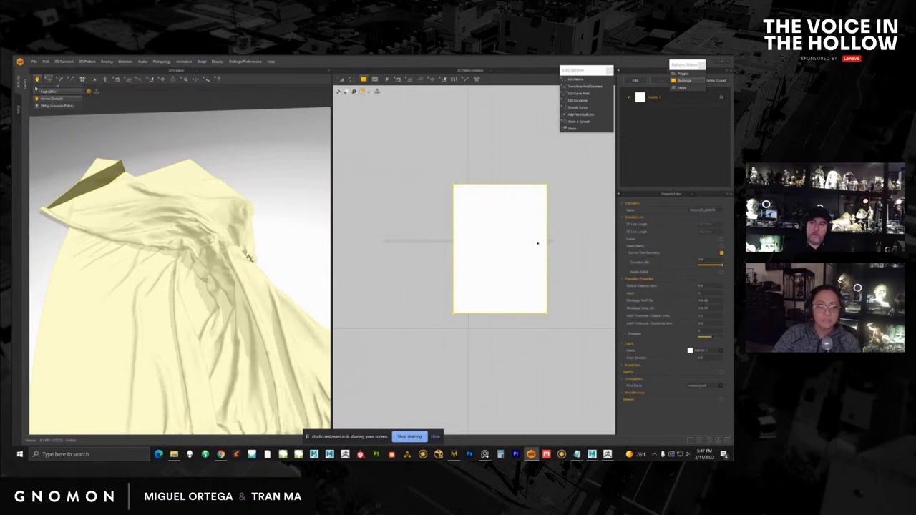
pyautogui.click(224, 207)
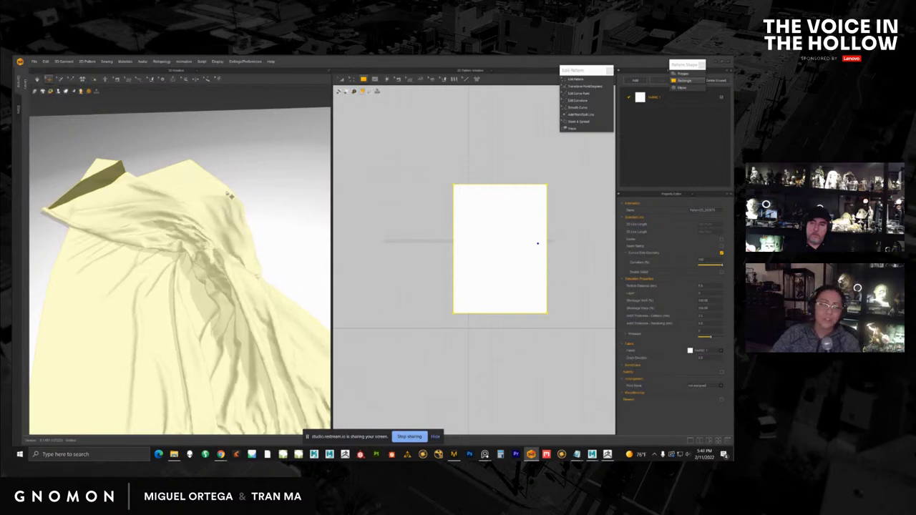
# Step: Give the cloth pattern a coarser particle distance and simulate it again
pyautogui.click(459, 195)
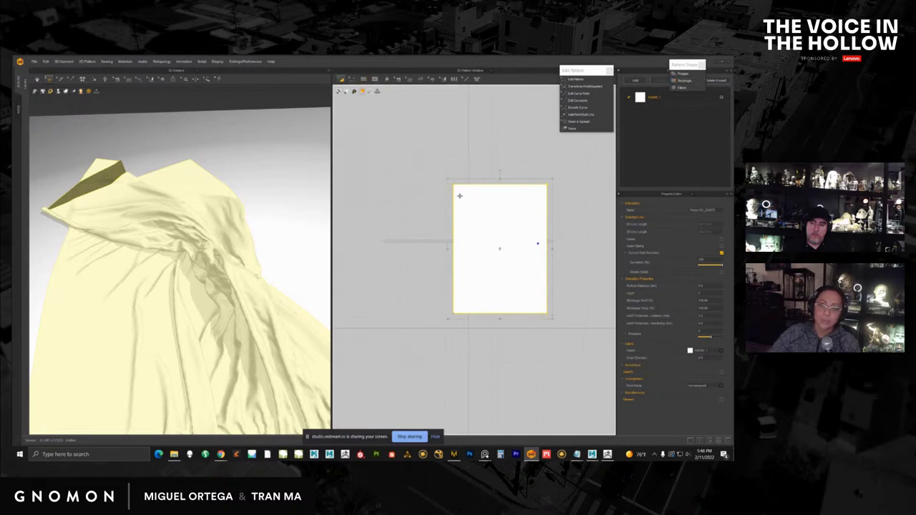
pyautogui.moveTo(483, 210); pyautogui.dragTo(472, 197)
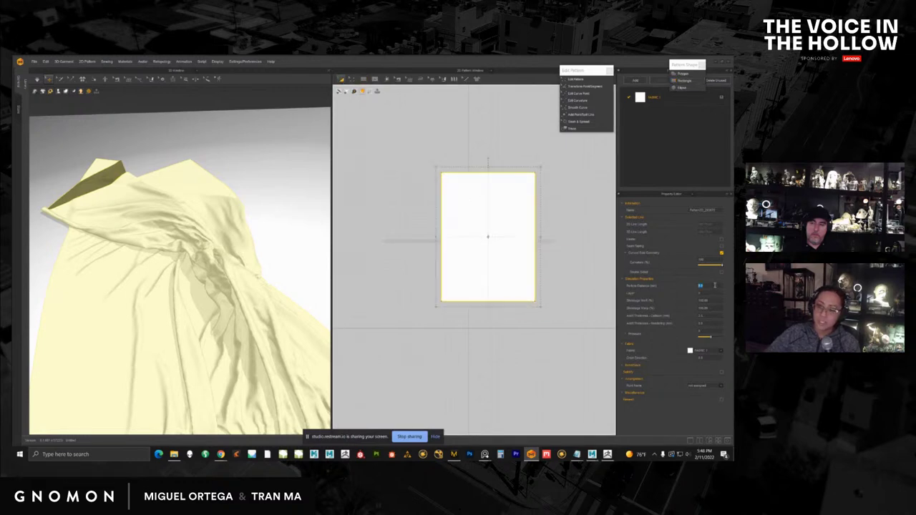
pyautogui.click(714, 285)
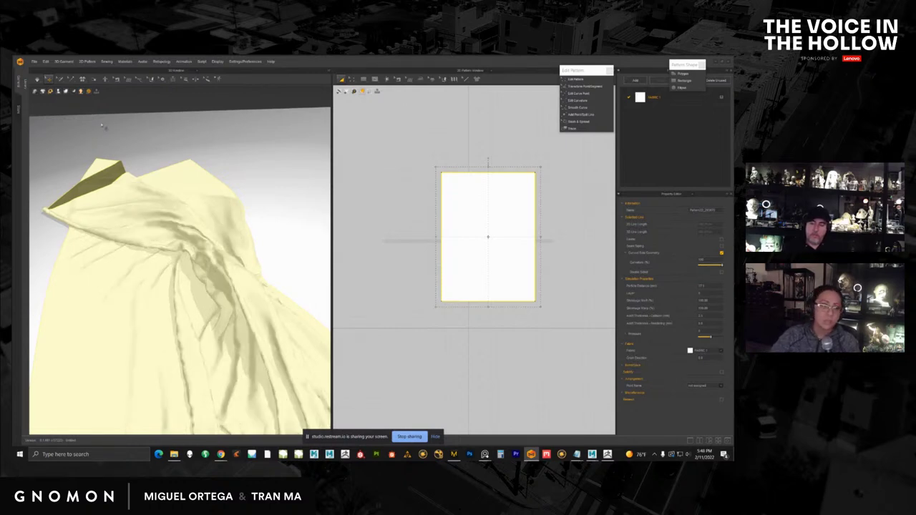
pyautogui.click(38, 79)
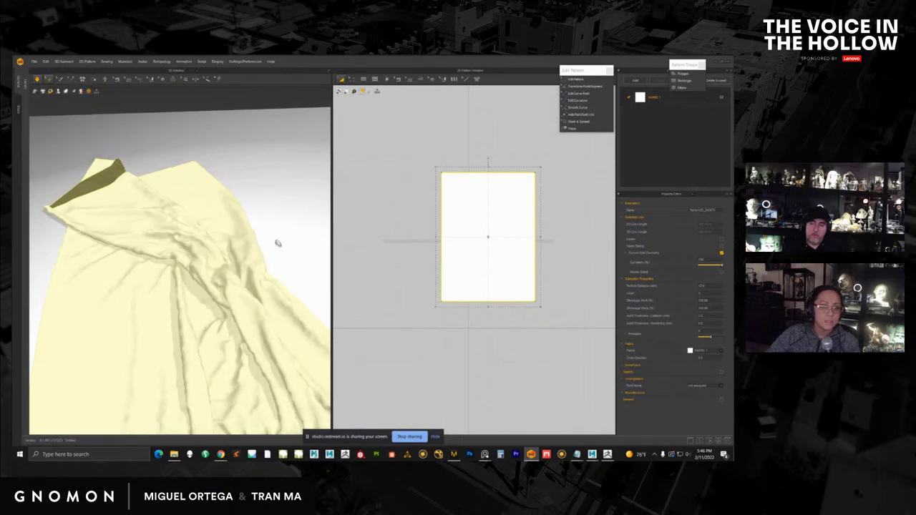
# Step: Pull the simulating cloth around on the tabletop to bunch one end there while the other hangs over the edge
pyautogui.moveTo(255, 239); pyautogui.dragTo(309, 223)
pyautogui.scroll(-4, 241, 245)
pyautogui.moveTo(205, 216); pyautogui.dragTo(246, 269)
pyautogui.click(253, 212)
pyautogui.press('space')
pyautogui.moveTo(245, 273); pyautogui.dragTo(205, 257, button='right')
pyautogui.press('space')
pyautogui.moveTo(183, 229)
pyautogui.mouseDown()
pyautogui.moveTo(175, 192)
pyautogui.moveTo(188, 181)
pyautogui.moveTo(223, 204)
pyautogui.moveTo(190, 213)
pyautogui.mouseUp()
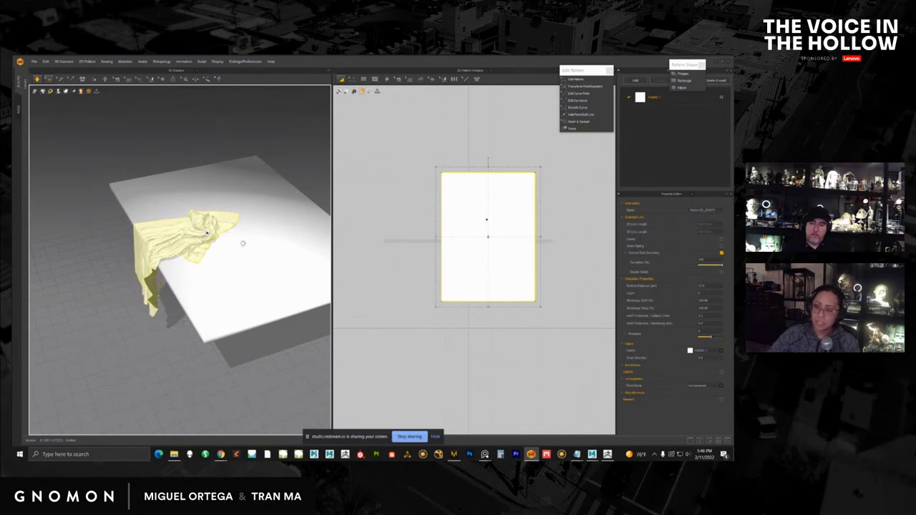
pyautogui.moveTo(242, 242); pyautogui.dragTo(263, 239, button='right')
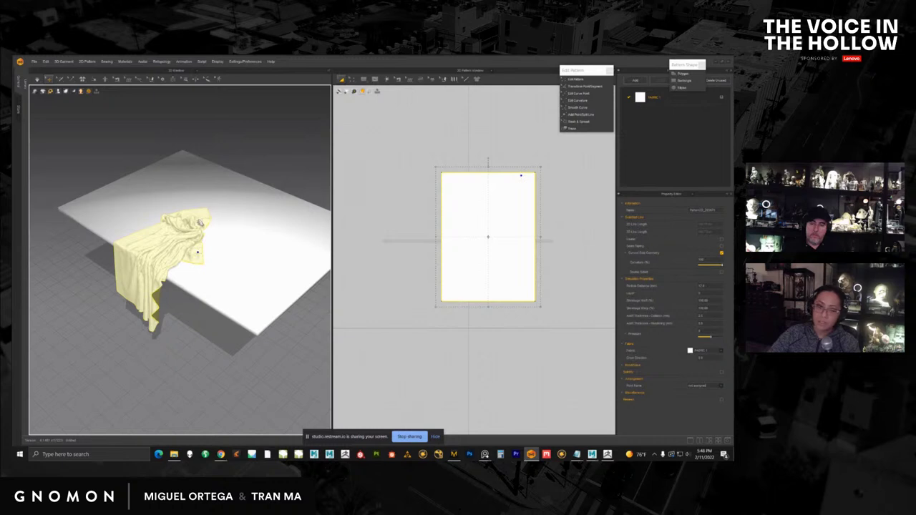
# Step: Deselect the cloth, restart the simulation, and reselect its pattern in the 2D view
pyautogui.click(269, 163)
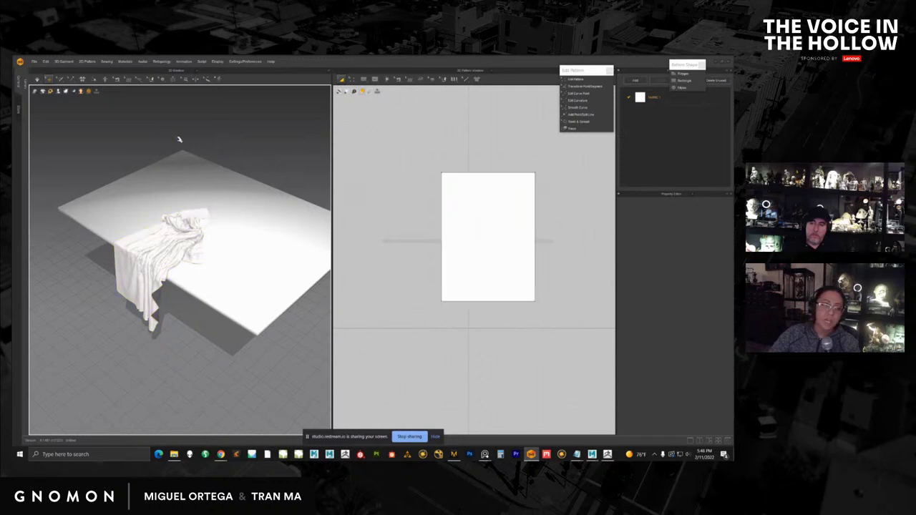
pyautogui.click(37, 79)
pyautogui.click(36, 78)
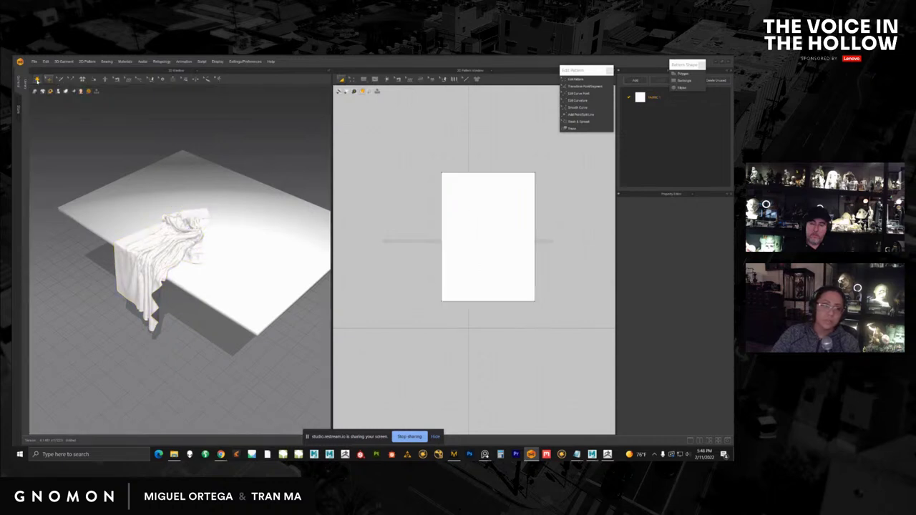
pyautogui.click(473, 218)
pyautogui.moveTo(473, 217); pyautogui.dragTo(473, 220)
pyautogui.moveTo(214, 243); pyautogui.dragTo(253, 274, button='middle')
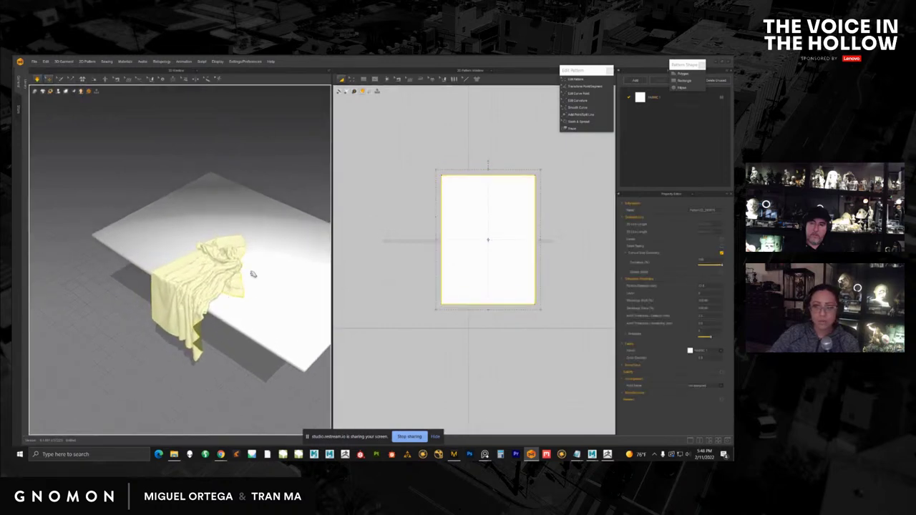
# Step: Change the color of the cloth's fabric from white to a medium gray
pyautogui.click(656, 100)
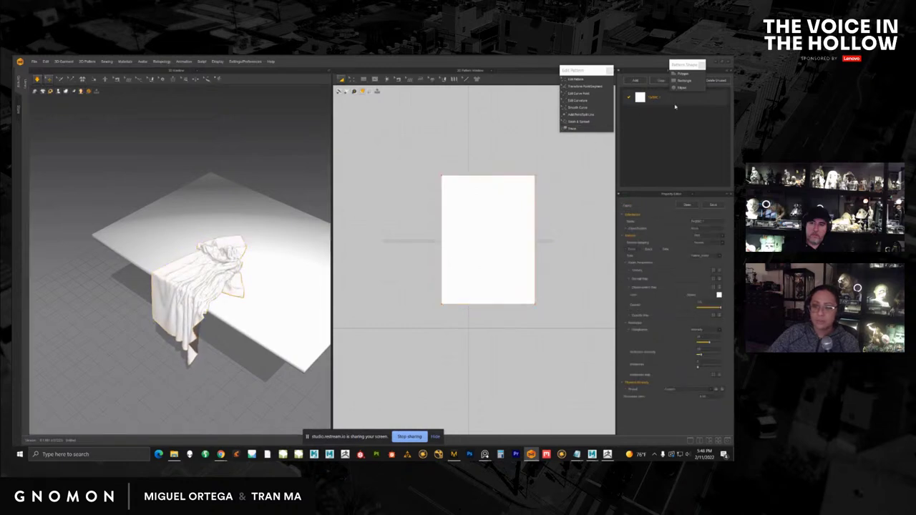
pyautogui.click(718, 295)
pyautogui.moveTo(298, 190); pyautogui.dragTo(250, 178)
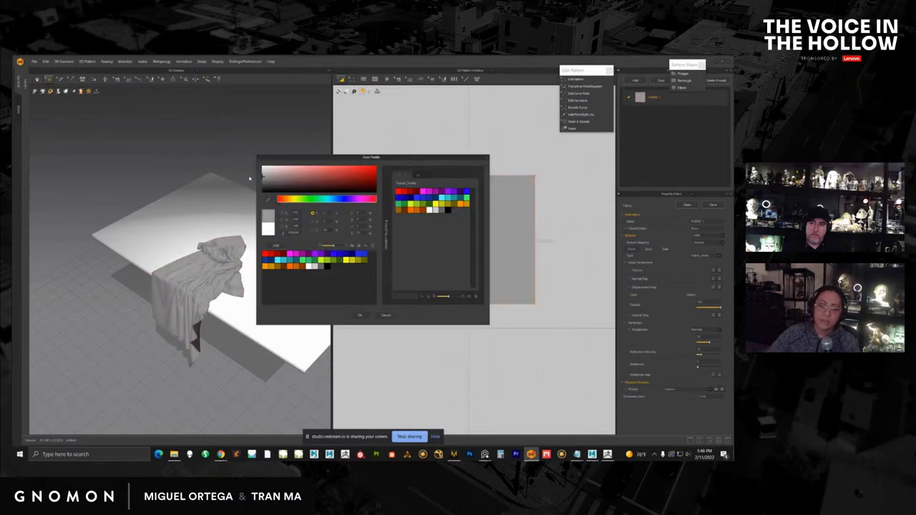
pyautogui.click(359, 316)
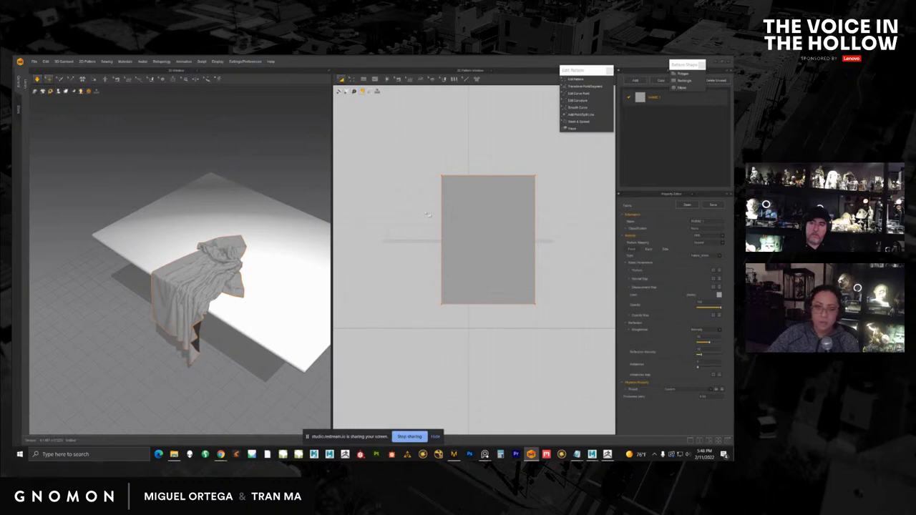
# Step: Run the simulation on the gray cloth and inspect its folds up close
pyautogui.scroll(3, 272, 317)
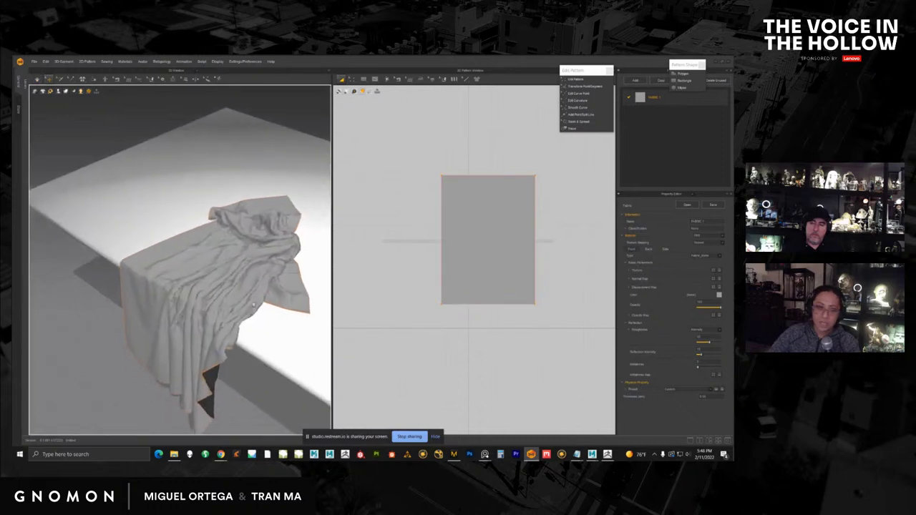
pyautogui.moveTo(179, 307); pyautogui.dragTo(227, 316, button='right')
pyautogui.scroll(2, 227, 317)
pyautogui.moveTo(227, 317); pyautogui.dragTo(183, 326, button='middle')
pyautogui.press('space')
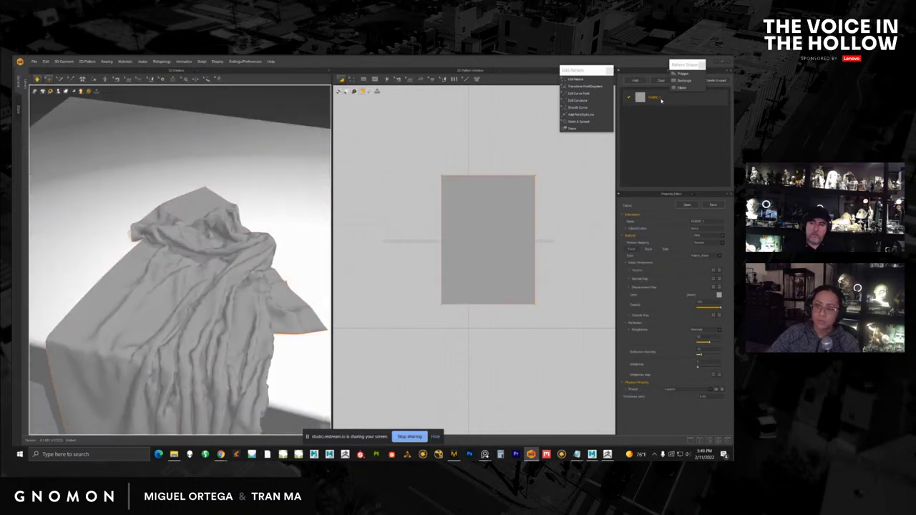
# Step: Rename the cloth's fabric in the fabric list and select the pattern to show its properties
pyautogui.doubleClick(656, 97)
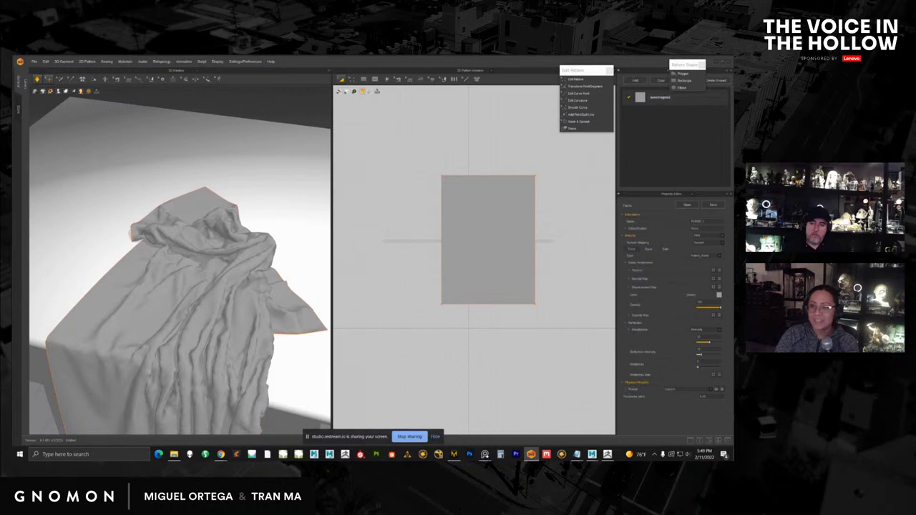
pyautogui.press('Return')
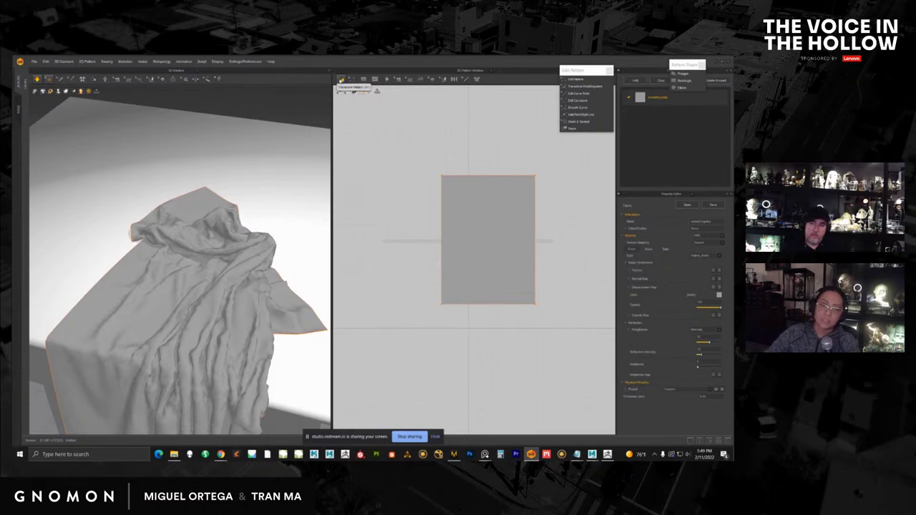
pyautogui.click(463, 199)
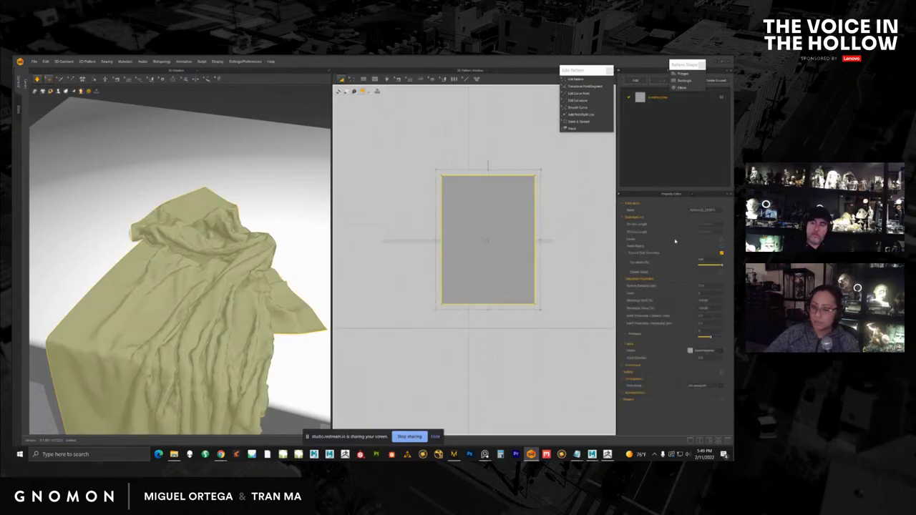
# Step: Set the physical property preset of the cloth's fabric to Trim_Full_Grain_Leather
pyautogui.click(658, 101)
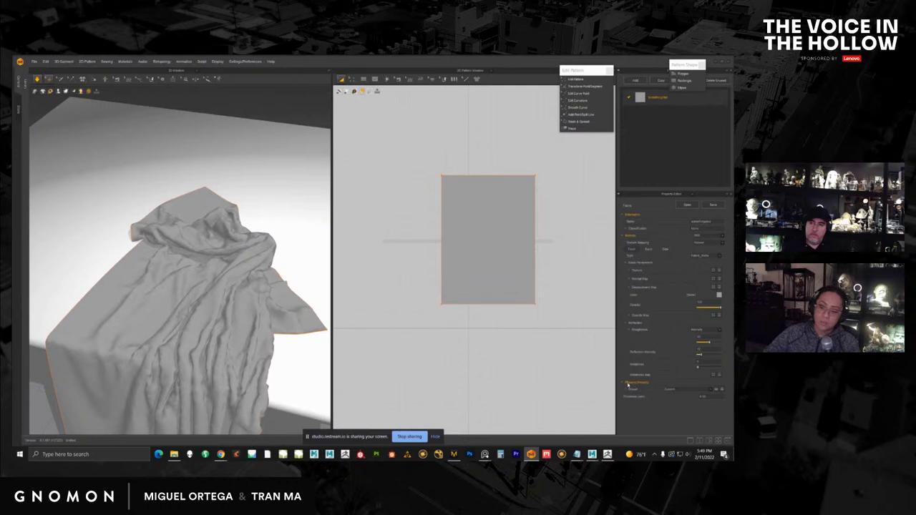
pyautogui.click(683, 389)
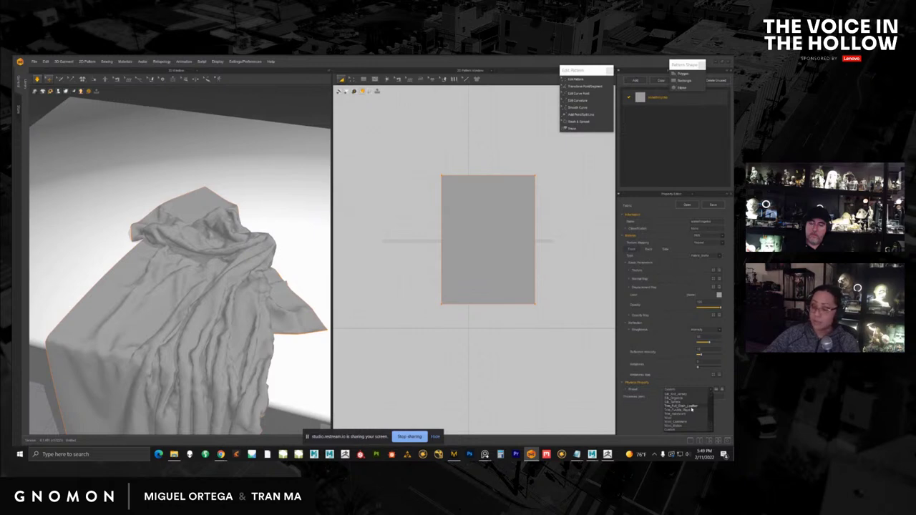
pyautogui.click(691, 407)
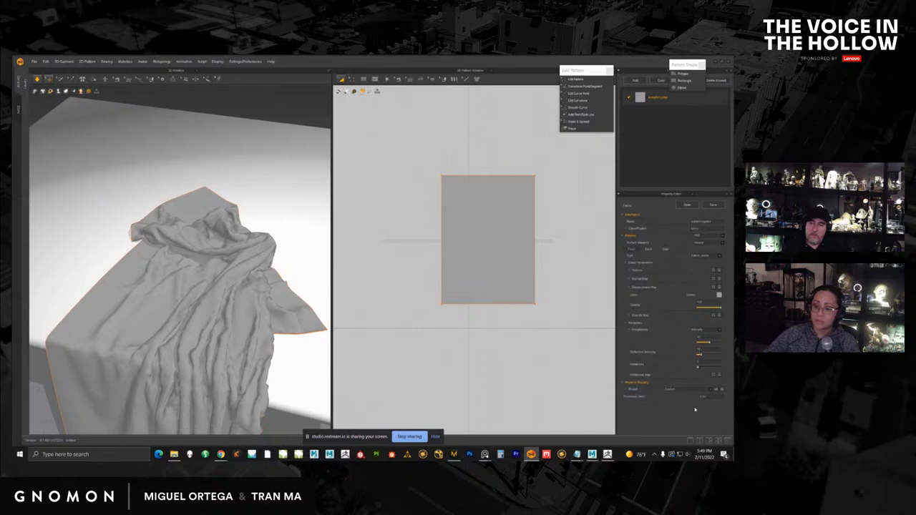
pyautogui.scroll(5, 223, 235)
pyautogui.scroll(-5, 222, 234)
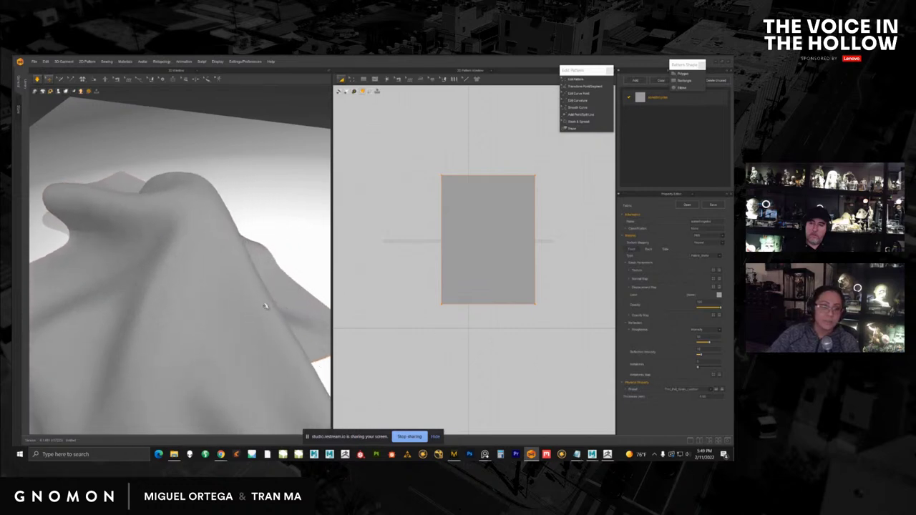
# Step: Lift the simulated cloth above the slab's corner and fold it back down onto the slab
pyautogui.click(226, 223)
pyautogui.moveTo(226, 221); pyautogui.dragTo(223, 259)
pyautogui.moveTo(222, 259); pyautogui.dragTo(188, 261, button='right')
pyautogui.moveTo(149, 225); pyautogui.dragTo(151, 199)
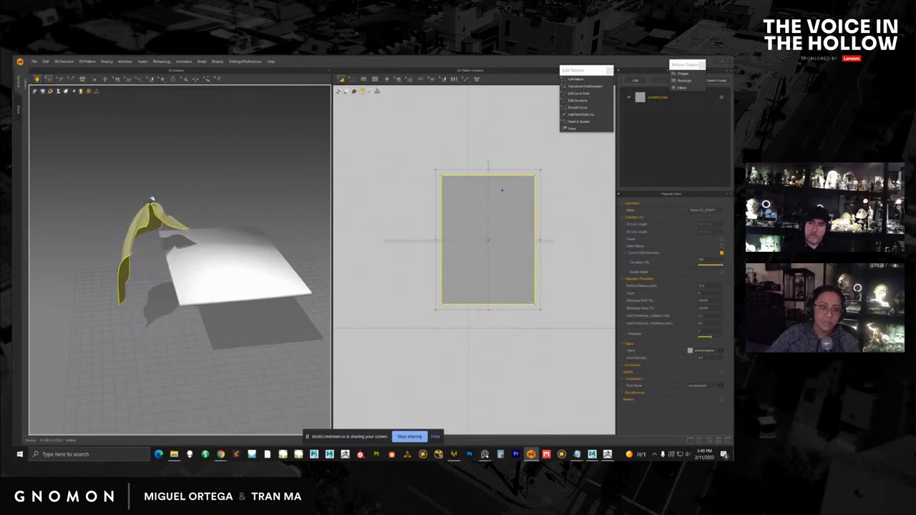
pyautogui.moveTo(215, 244); pyautogui.dragTo(231, 264)
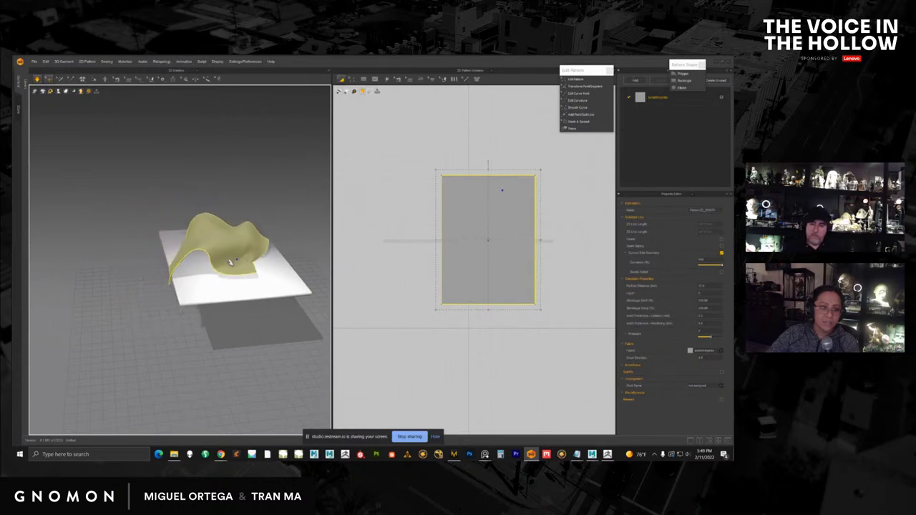
# Step: Pull the cloth across the slab until it lies spread out with one end hanging over the edge
pyautogui.moveTo(231, 264); pyautogui.dragTo(194, 250, button='right')
pyautogui.moveTo(194, 249); pyautogui.dragTo(233, 260)
pyautogui.moveTo(234, 260); pyautogui.dragTo(231, 255, button='right')
pyautogui.moveTo(243, 266); pyautogui.dragTo(237, 257)
pyautogui.moveTo(251, 266); pyautogui.dragTo(266, 270, button='right')
pyautogui.scroll(-1, 266, 271)
pyautogui.moveTo(286, 262); pyautogui.dragTo(262, 206)
pyautogui.moveTo(262, 206); pyautogui.dragTo(267, 198, button='right')
pyautogui.click(224, 233)
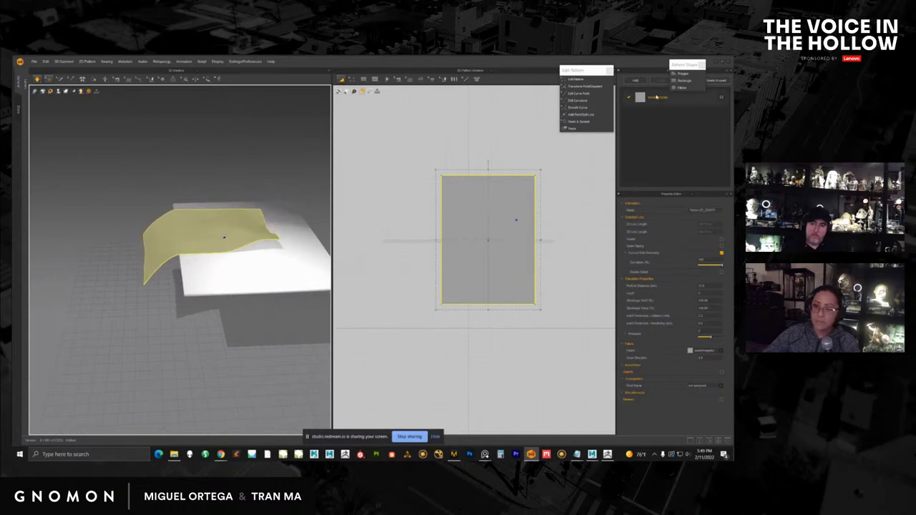
# Step: Change the fabric's physical property preset to Leather_Lambskin and tug the cloth to test its folds
pyautogui.click(655, 98)
pyautogui.click(713, 391)
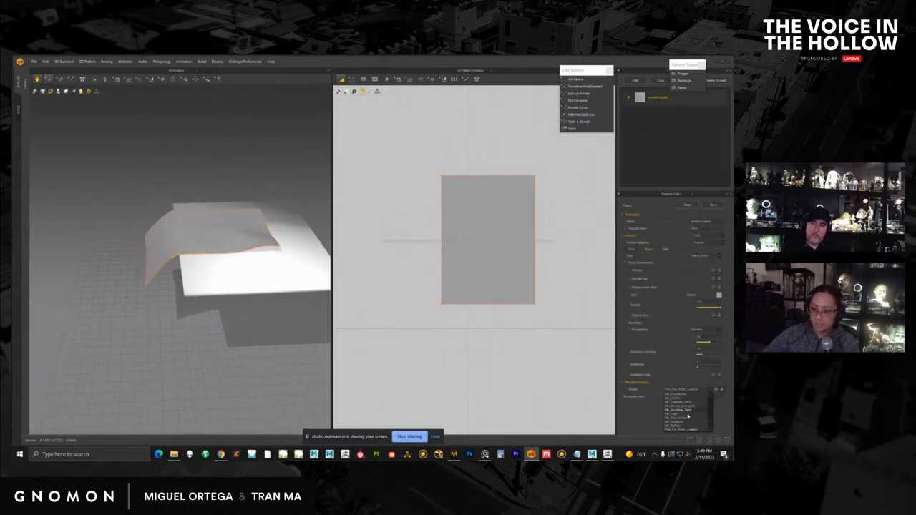
pyautogui.scroll(5, 686, 418)
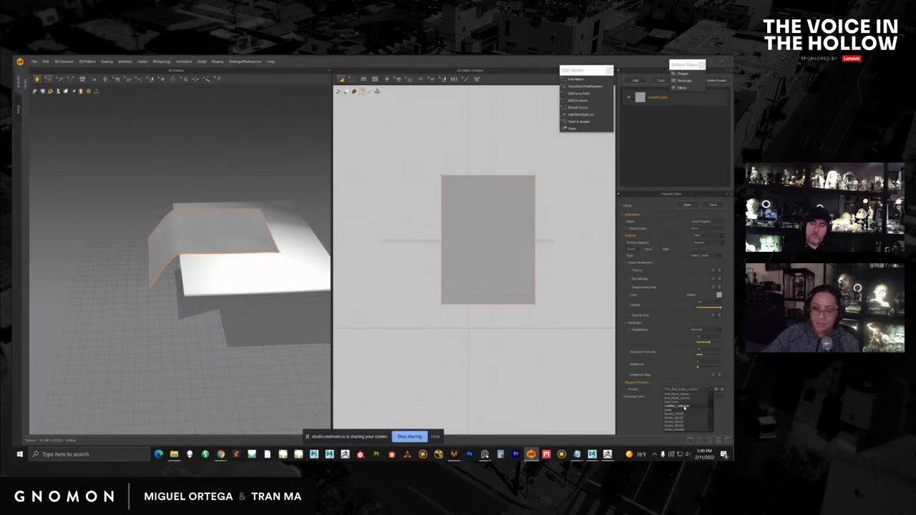
pyautogui.click(686, 406)
pyautogui.click(211, 206)
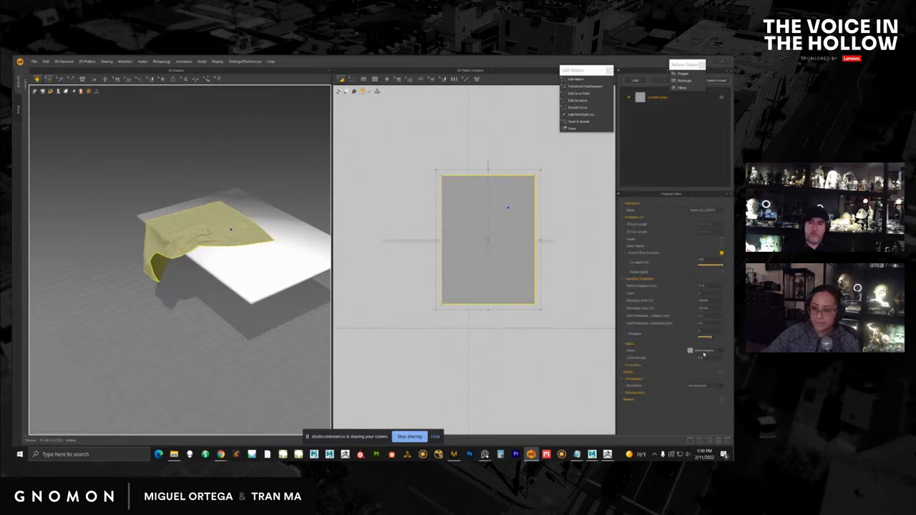
# Step: Switch the fabric's physical property preset to Silk_Knit_Jersey
pyautogui.click(666, 100)
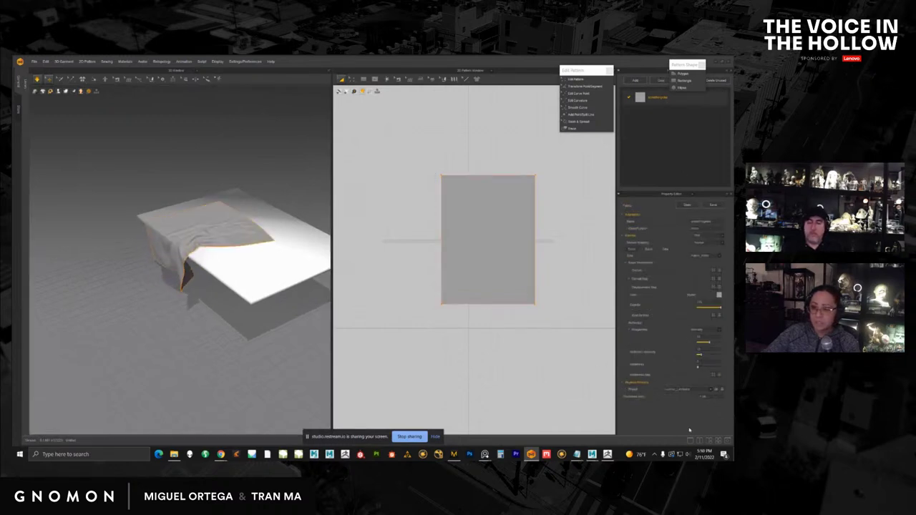
pyautogui.click(711, 392)
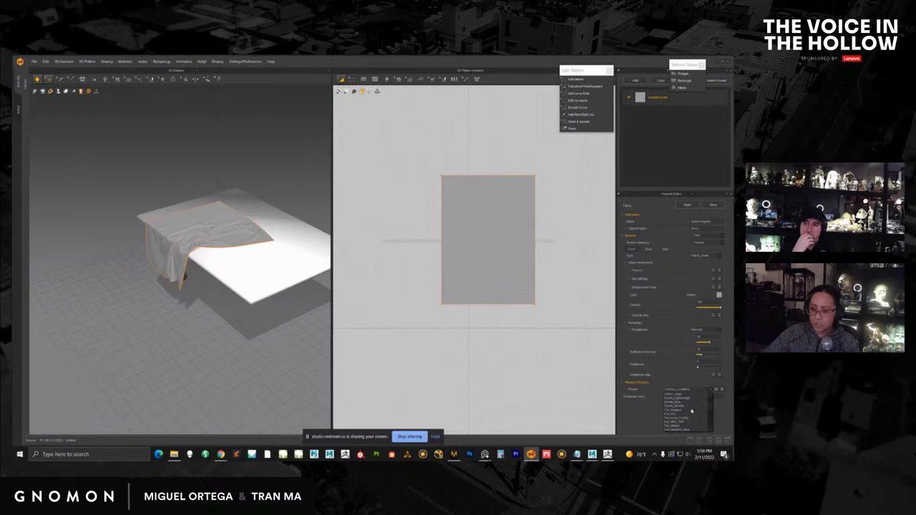
pyautogui.scroll(-5, 688, 410)
pyautogui.scroll(-5, 685, 409)
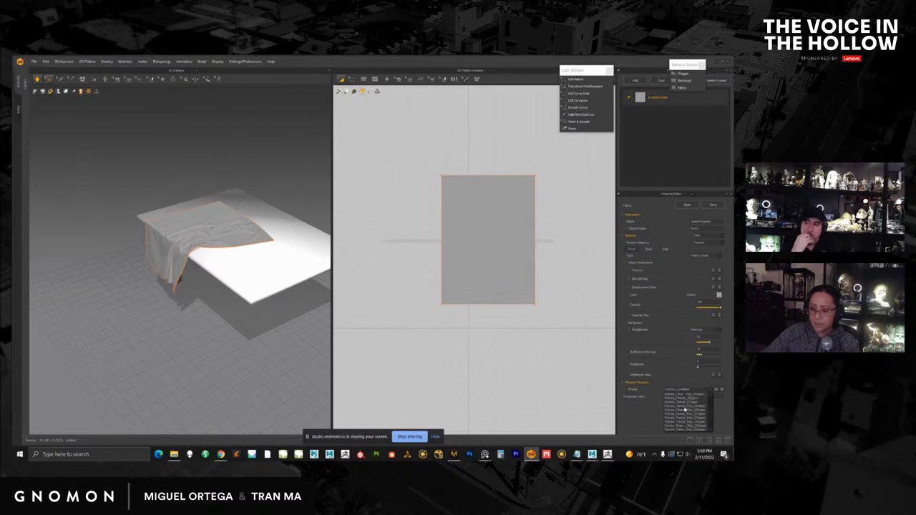
pyautogui.scroll(-5, 684, 409)
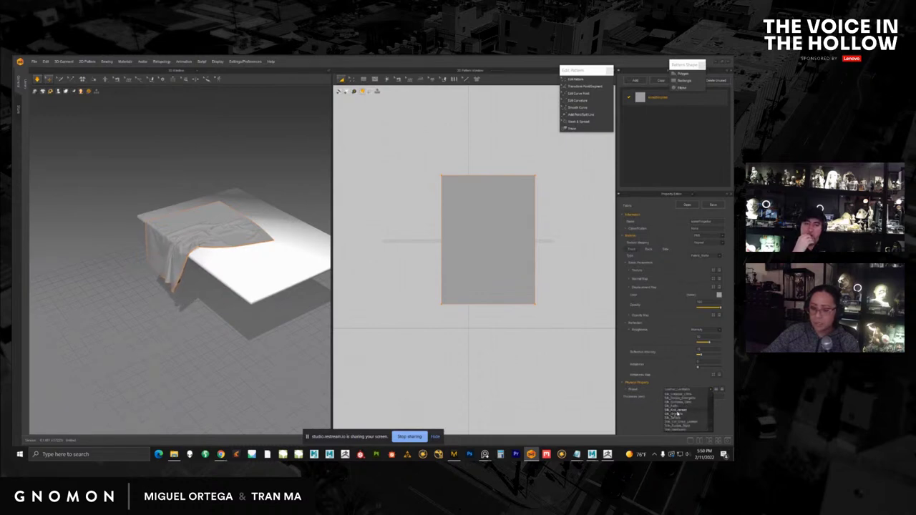
pyautogui.click(677, 413)
# Step: Pull the silk cloth sideways on the slab so folds gather toward its middle and over the front edge
pyautogui.moveTo(209, 263); pyautogui.dragTo(262, 249, button='right')
pyautogui.scroll(4, 236, 262)
pyautogui.moveTo(262, 249); pyautogui.dragTo(149, 191)
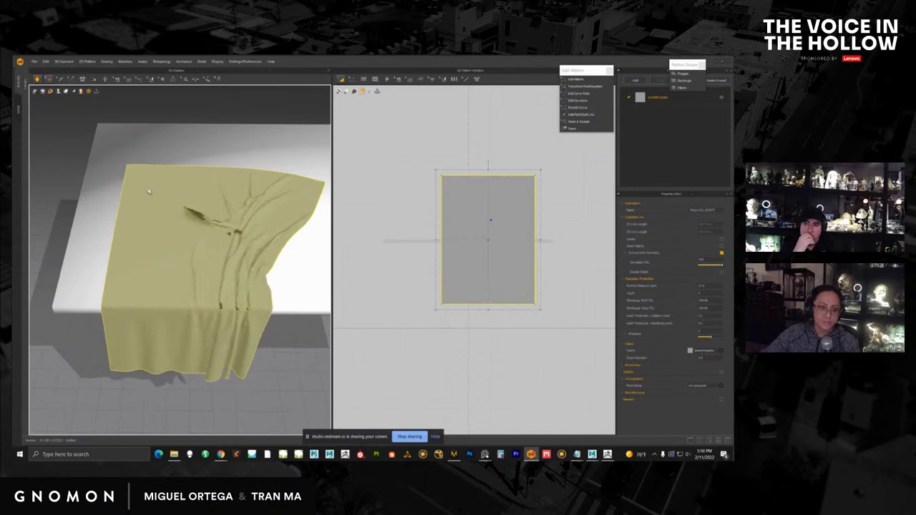
pyautogui.moveTo(151, 249); pyautogui.dragTo(310, 246)
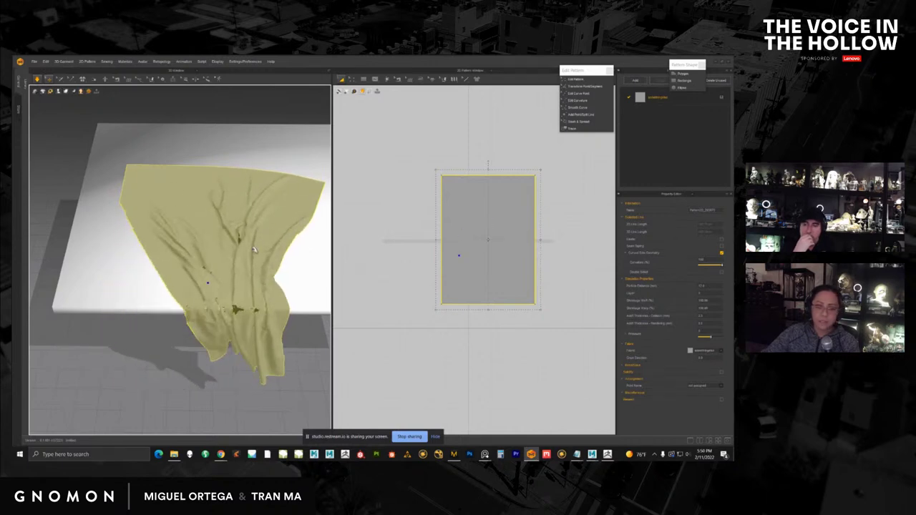
pyautogui.press('space')
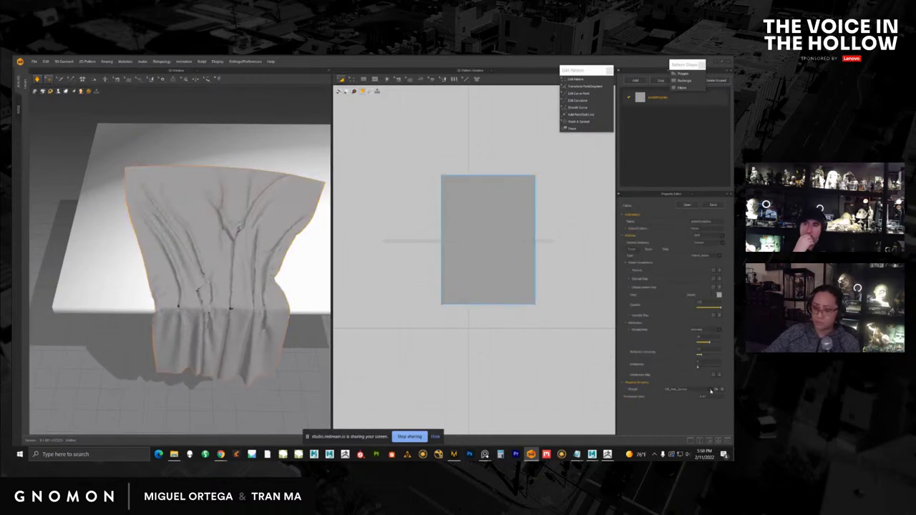
# Step: Set the gathered cloth's physical property preset back to Trim_Full_Grain_Leather
pyautogui.click(710, 391)
pyautogui.scroll(-3, 694, 416)
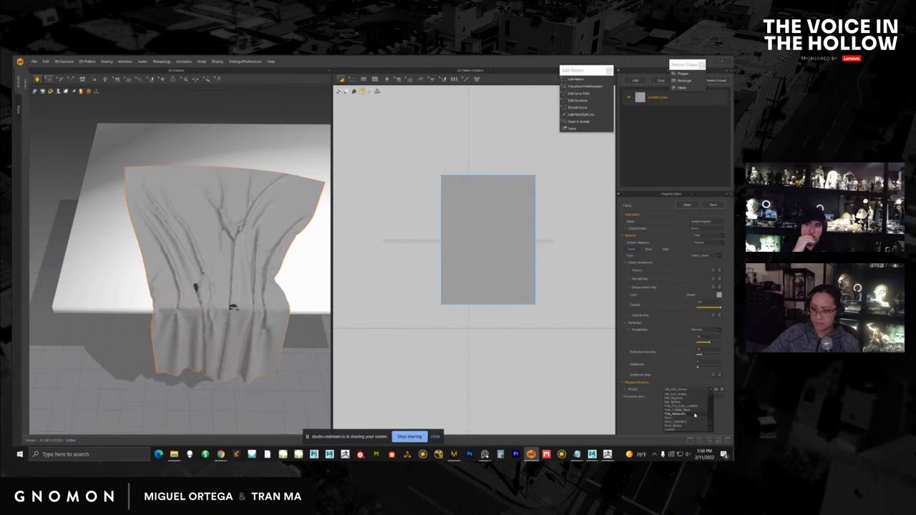
pyautogui.click(685, 406)
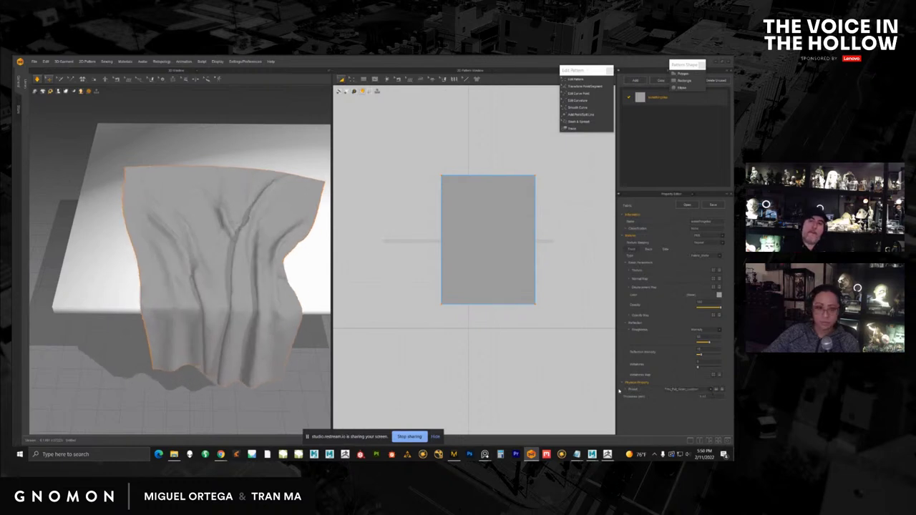
# Step: Drag the stiff leather cloth around on top of the slab to test how it bends
pyautogui.moveTo(278, 286); pyautogui.dragTo(313, 237)
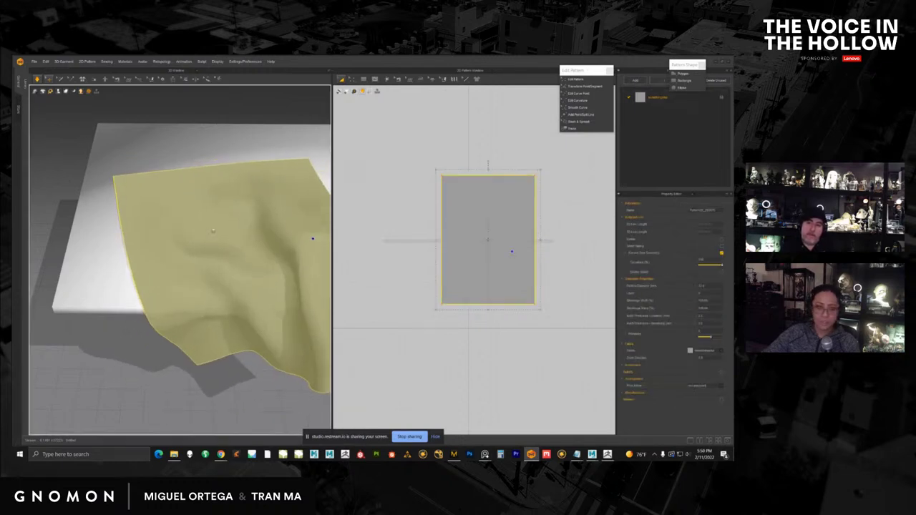
pyautogui.moveTo(313, 237); pyautogui.dragTo(254, 215, button='right')
pyautogui.moveTo(223, 211); pyautogui.dragTo(155, 216)
pyautogui.moveTo(233, 234); pyautogui.dragTo(213, 189, button='right')
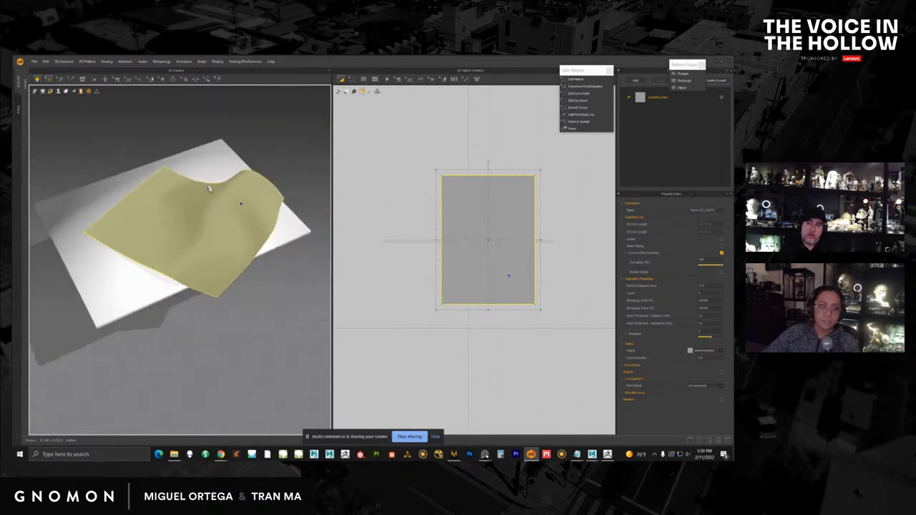
pyautogui.moveTo(148, 197); pyautogui.dragTo(182, 229)
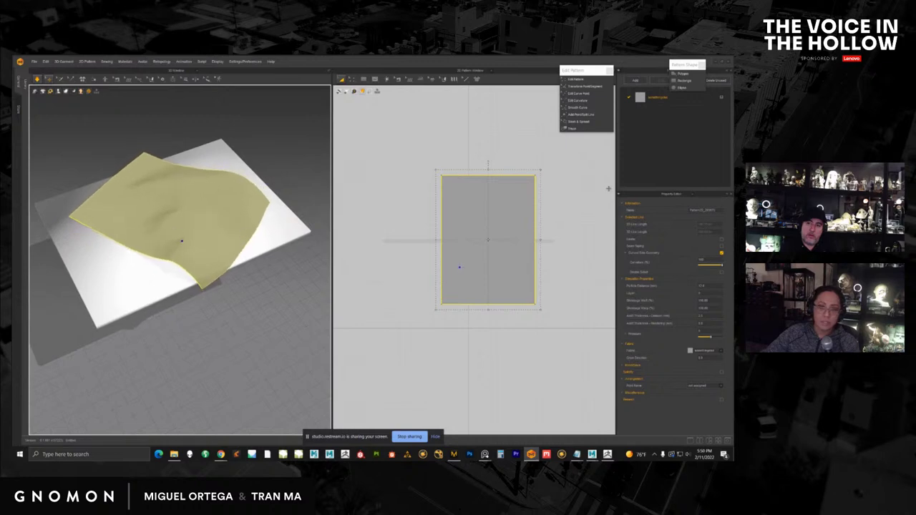
# Step: Add a second fabric and set its physical property preset to Leather_Lambskin
pyautogui.click(660, 118)
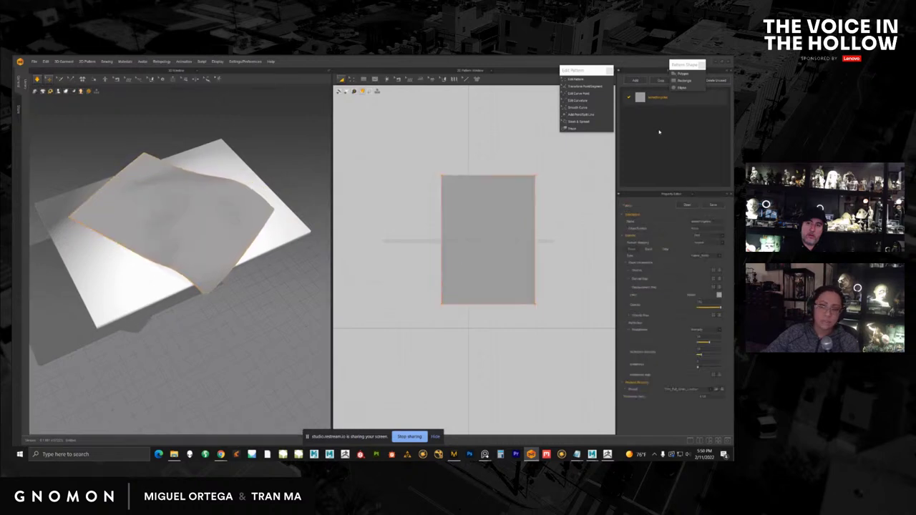
pyautogui.click(635, 82)
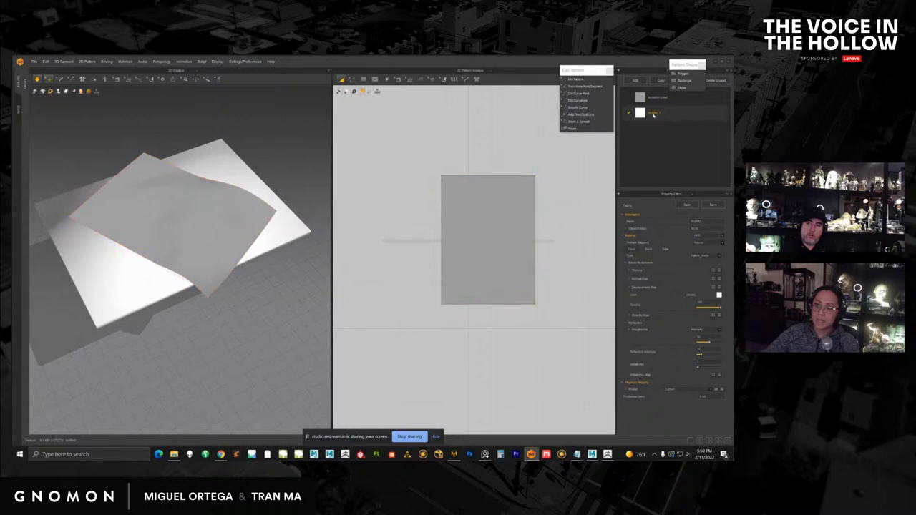
pyautogui.click(709, 390)
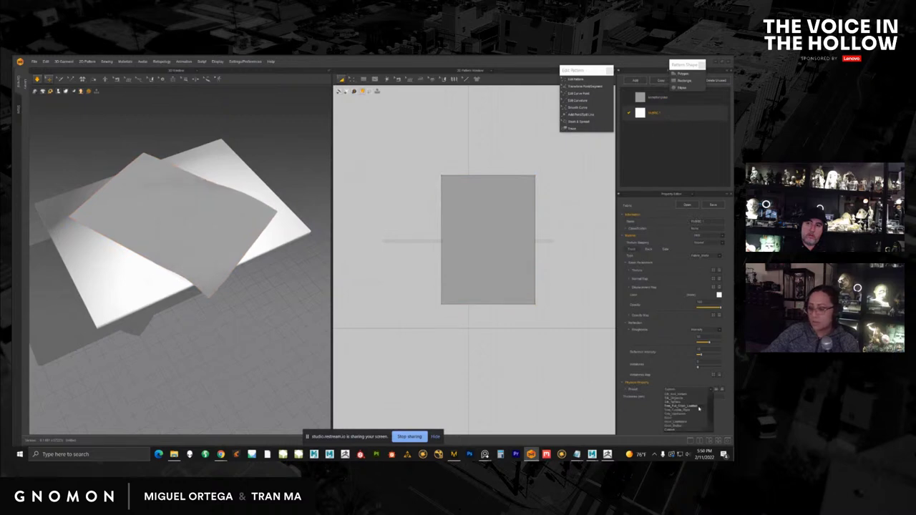
pyautogui.scroll(5, 690, 411)
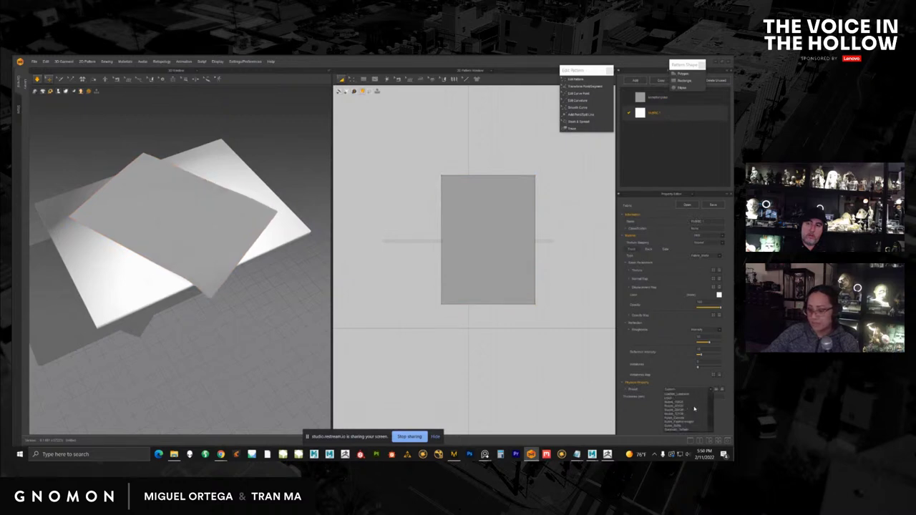
pyautogui.click(682, 417)
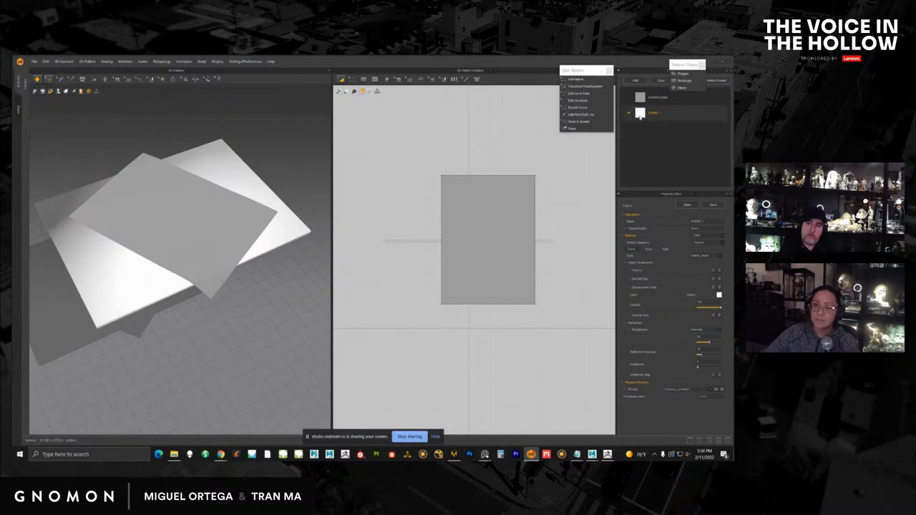
# Step: Apply the new white fabric to the cloth pattern and pull the cloth to wrinkle it
pyautogui.click(502, 223)
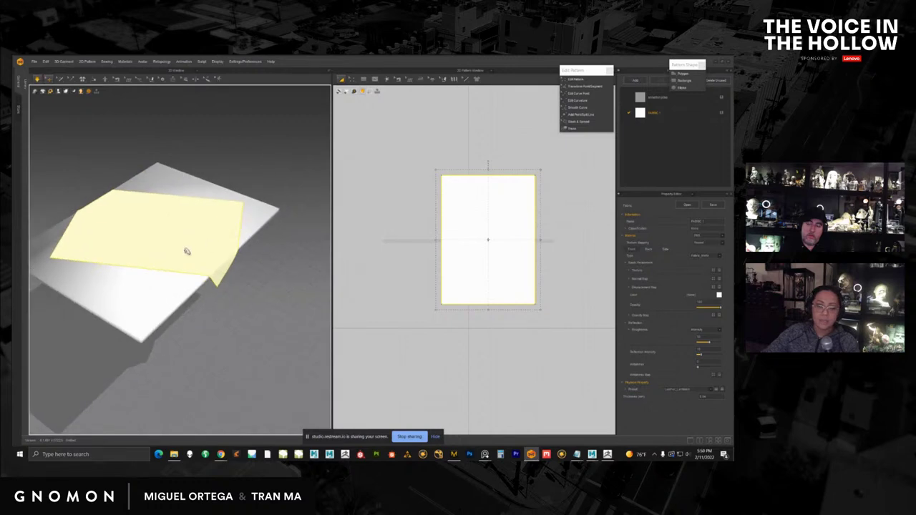
pyautogui.moveTo(153, 245); pyautogui.dragTo(179, 215)
pyautogui.click(641, 114)
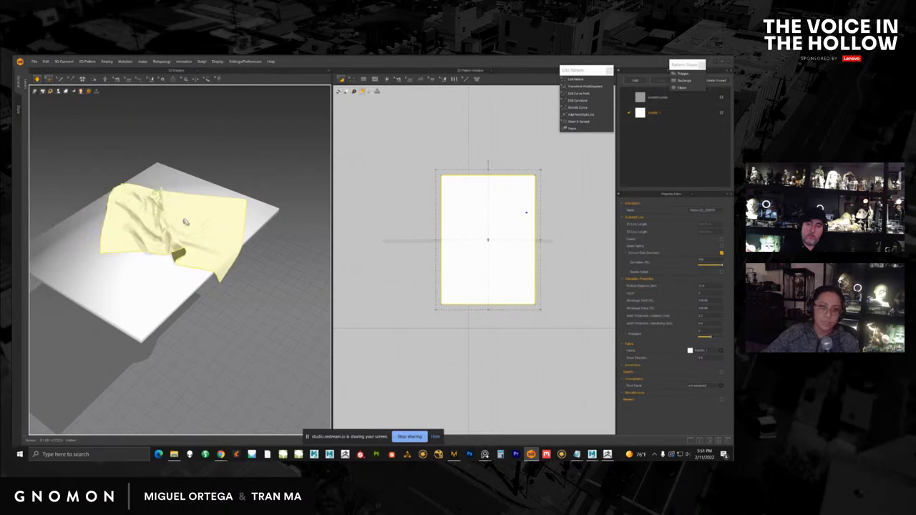
# Step: Pull the white cloth around further until it lies crumpled on top of the slab
pyautogui.moveTo(121, 224); pyautogui.dragTo(191, 204, button='right')
pyautogui.moveTo(168, 213); pyautogui.dragTo(129, 220, button='middle')
pyautogui.moveTo(130, 221); pyautogui.dragTo(183, 222, button='right')
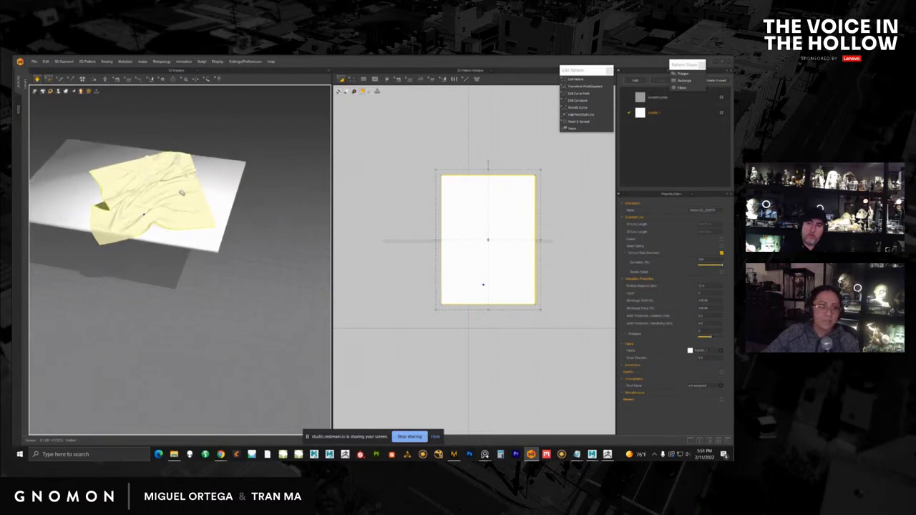
pyautogui.moveTo(182, 194); pyautogui.dragTo(178, 190)
pyautogui.moveTo(183, 214); pyautogui.dragTo(208, 188, button='right')
# Step: Draw a small square pattern with the Rectangle tool beside the large cloth pattern in the 2D view
pyautogui.click(363, 78)
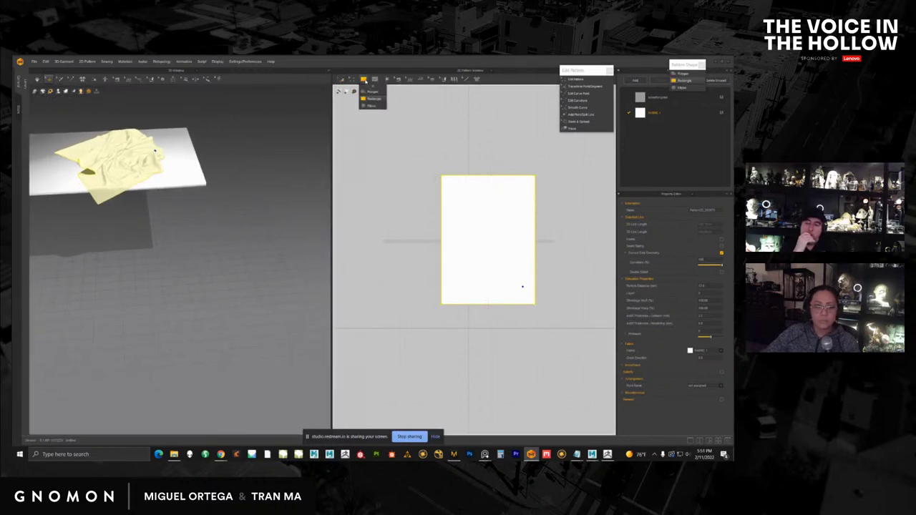
pyautogui.moveTo(412, 258); pyautogui.dragTo(470, 236, button='middle')
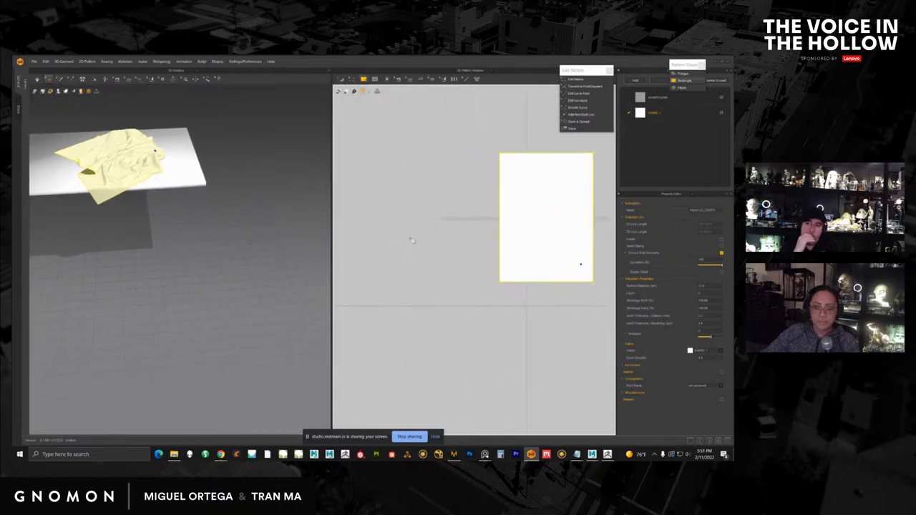
pyautogui.moveTo(444, 267); pyautogui.dragTo(445, 267)
# Step: Move the small square pattern away from the slab's edge into open space in the 3D view
pyautogui.moveTo(186, 276); pyautogui.dragTo(178, 235, button='right')
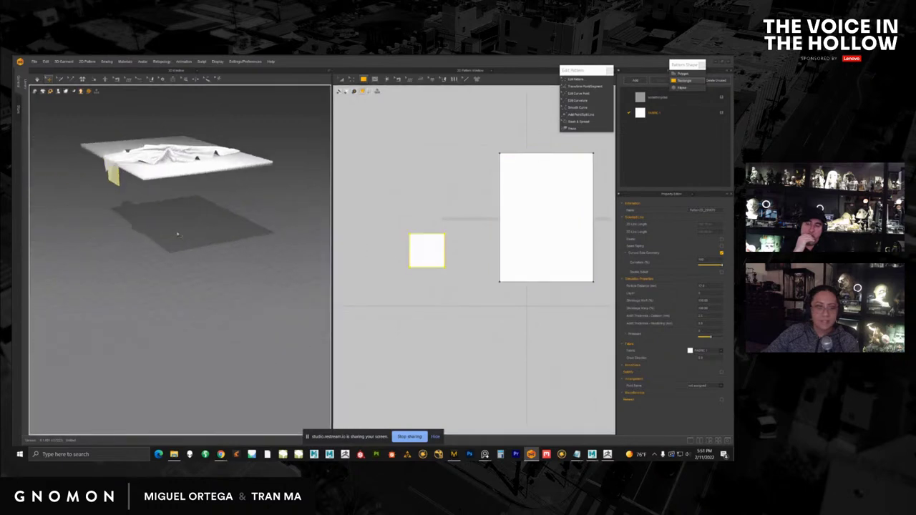
pyautogui.moveTo(178, 236); pyautogui.dragTo(241, 259, button='middle')
pyautogui.moveTo(241, 259); pyautogui.dragTo(169, 233, button='right')
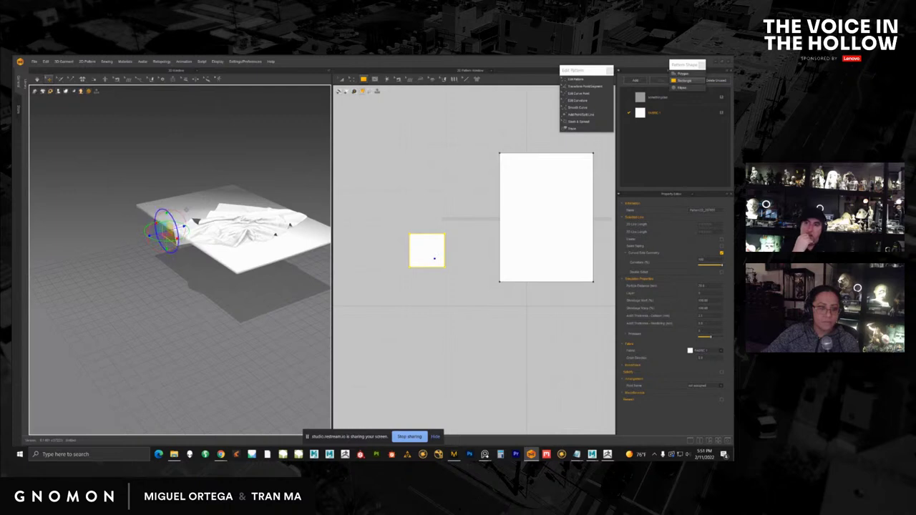
pyautogui.moveTo(184, 226); pyautogui.dragTo(110, 243)
pyautogui.moveTo(110, 242); pyautogui.dragTo(252, 209, button='right')
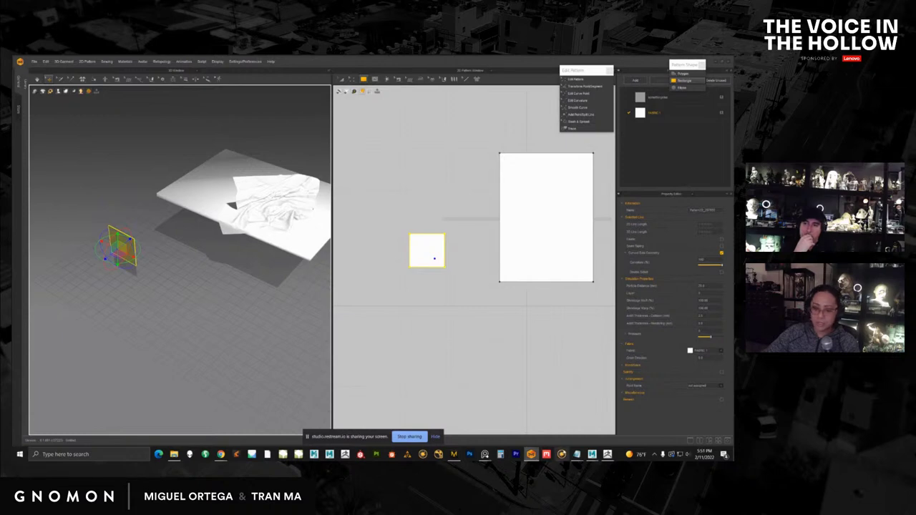
# Step: Switch to Maya and move the slab well away from the measuring locators at the grid's origin
pyautogui.moveTo(592, 453)
pyautogui.click(547, 422)
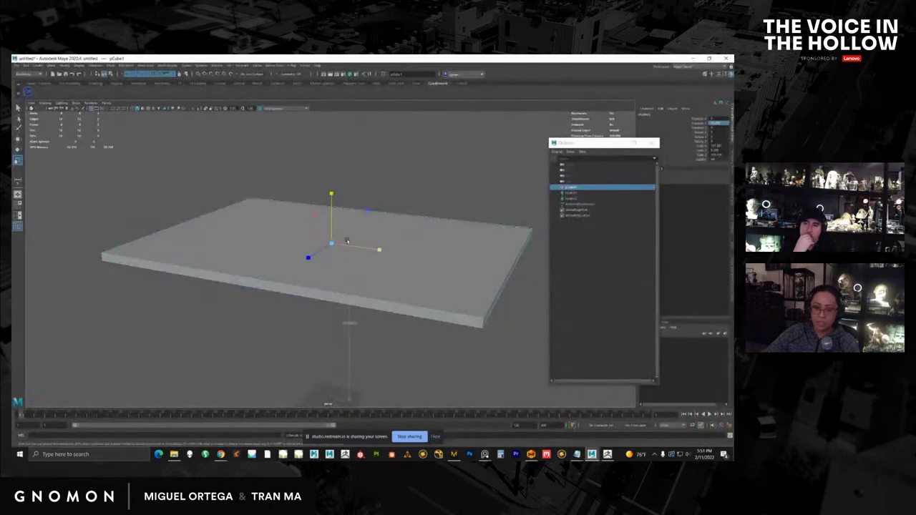
pyautogui.keyDown('alt'); pyautogui.moveTo(346, 241); pyautogui.dragTo(355, 302); pyautogui.keyUp('alt')
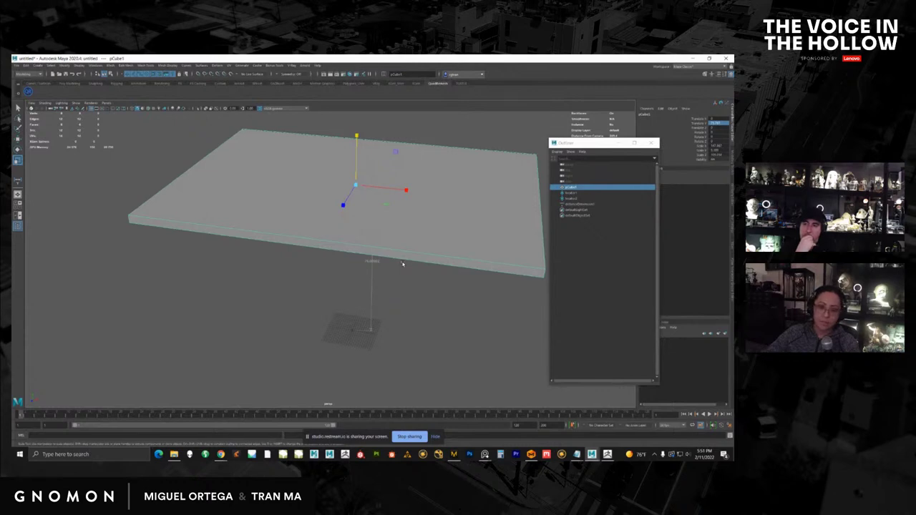
pyautogui.keyDown('alt'); pyautogui.moveTo(402, 264); pyautogui.dragTo(326, 223); pyautogui.keyUp('alt')
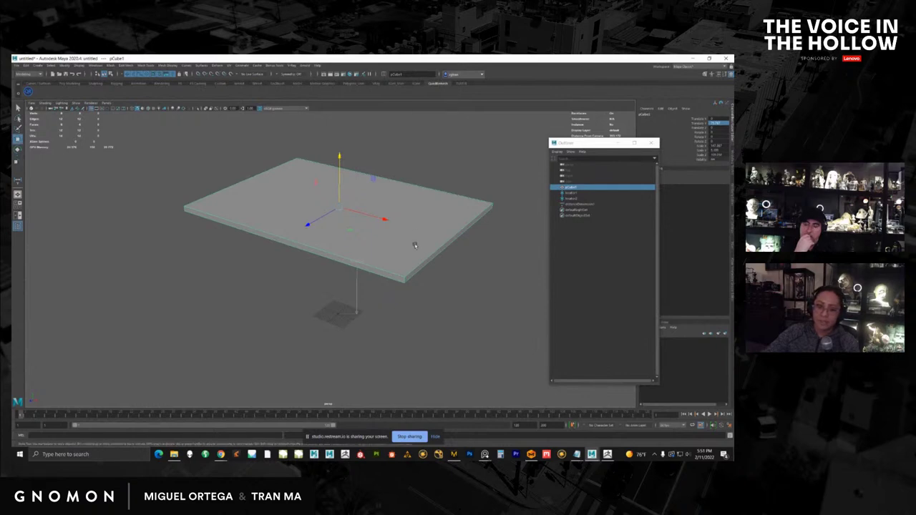
pyautogui.keyDown('alt'); pyautogui.moveTo(414, 245); pyautogui.dragTo(498, 201); pyautogui.keyUp('alt')
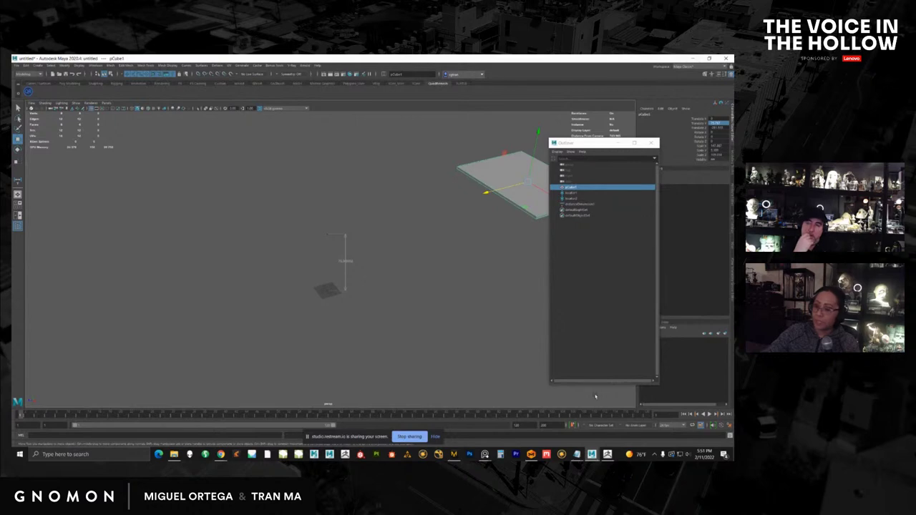
# Step: Switch to Marvelous Designer and examine the small square pattern up close from several angles in the 3D view
pyautogui.click(530, 454)
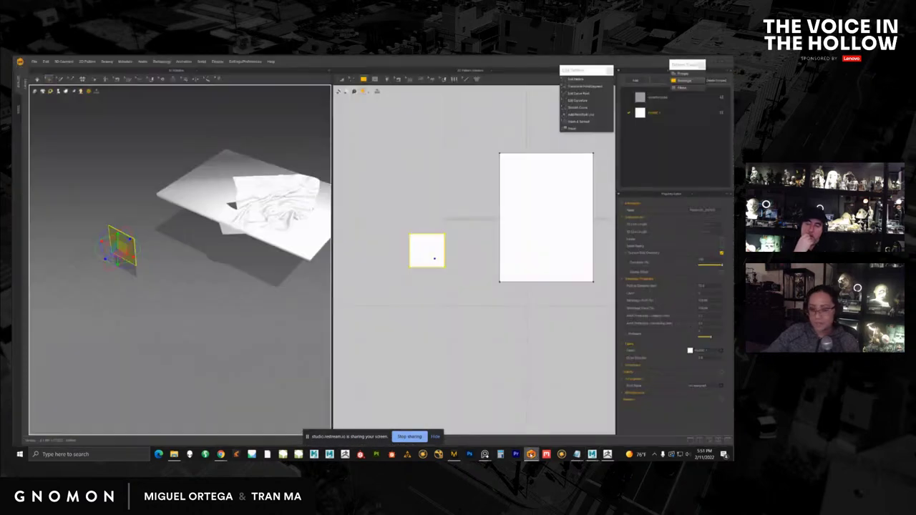
pyautogui.moveTo(233, 254); pyautogui.dragTo(265, 288, button='right')
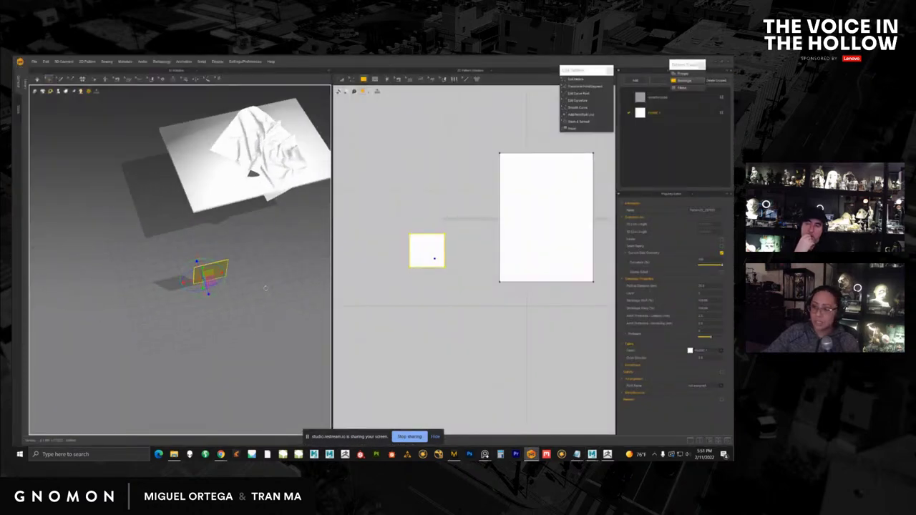
pyautogui.moveTo(256, 181); pyautogui.dragTo(220, 261, button='right')
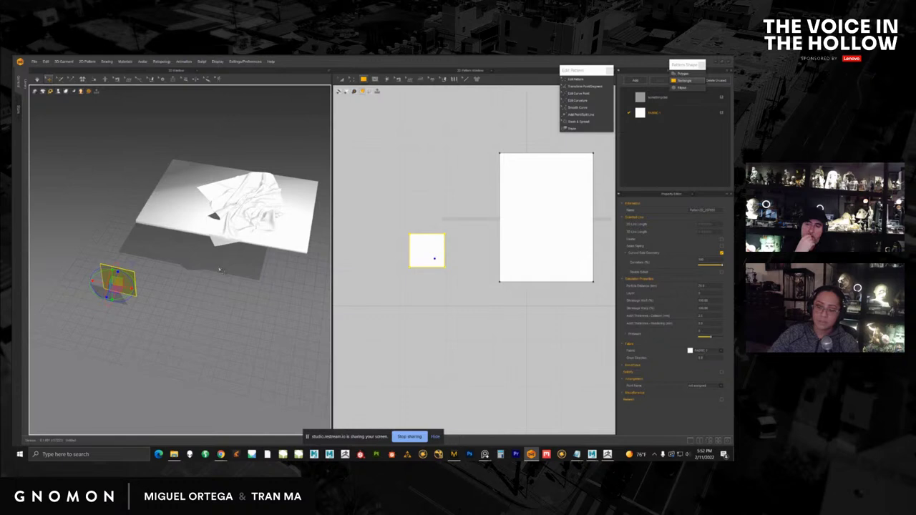
pyautogui.moveTo(220, 271); pyautogui.dragTo(54, 274, button='right')
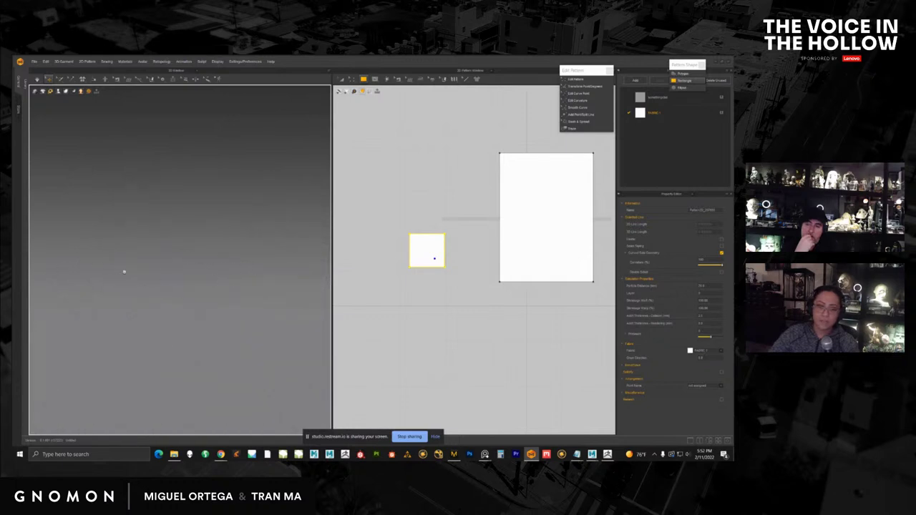
pyautogui.moveTo(250, 265); pyautogui.dragTo(225, 253, button='right')
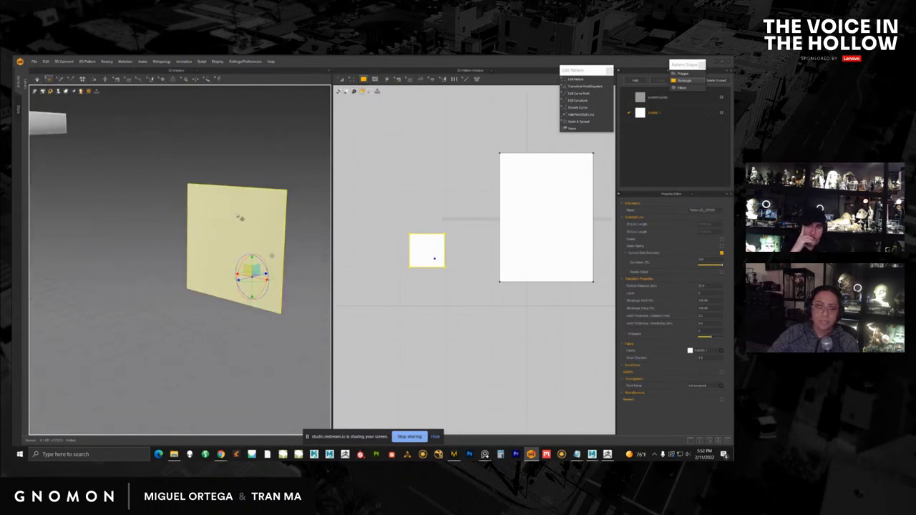
pyautogui.moveTo(239, 223); pyautogui.dragTo(205, 215, button='right')
pyautogui.click(241, 218)
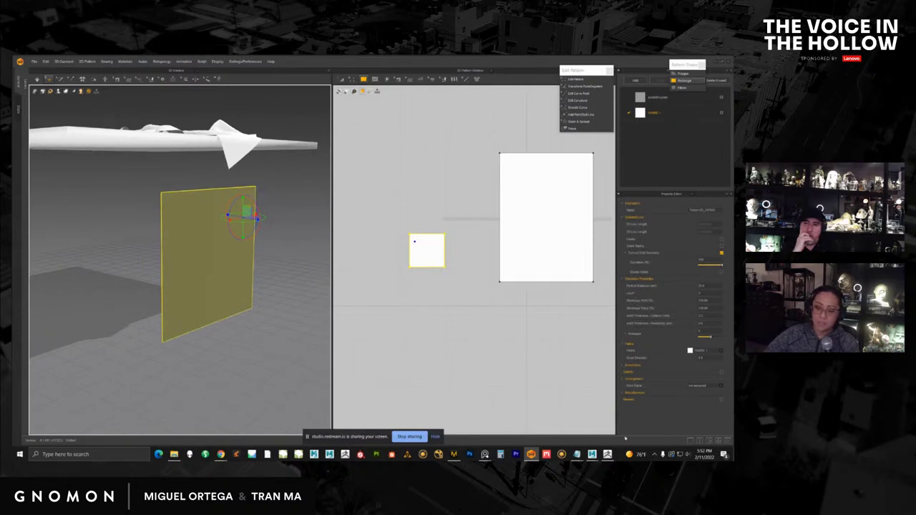
# Step: Switch to Maya, delete all of the slab's faces except the top one, and view the remaining face from below
pyautogui.moveTo(592, 454)
pyautogui.click(543, 420)
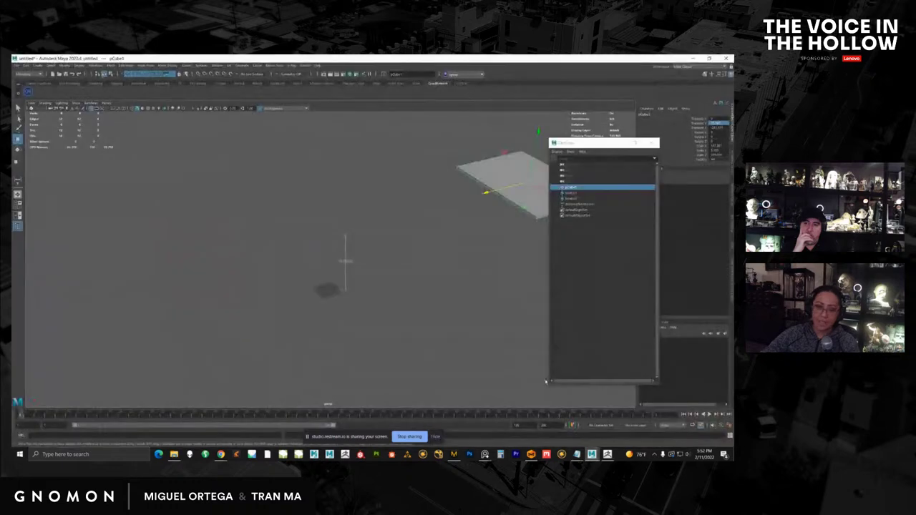
pyautogui.keyDown('alt'); pyautogui.moveTo(545, 381); pyautogui.dragTo(356, 289); pyautogui.keyUp('alt')
pyautogui.click(382, 262)
pyautogui.keyDown('shift'); pyautogui.moveTo(223, 203); pyautogui.dragTo(452, 313); pyautogui.keyUp('shift')
pyautogui.press('Delete')
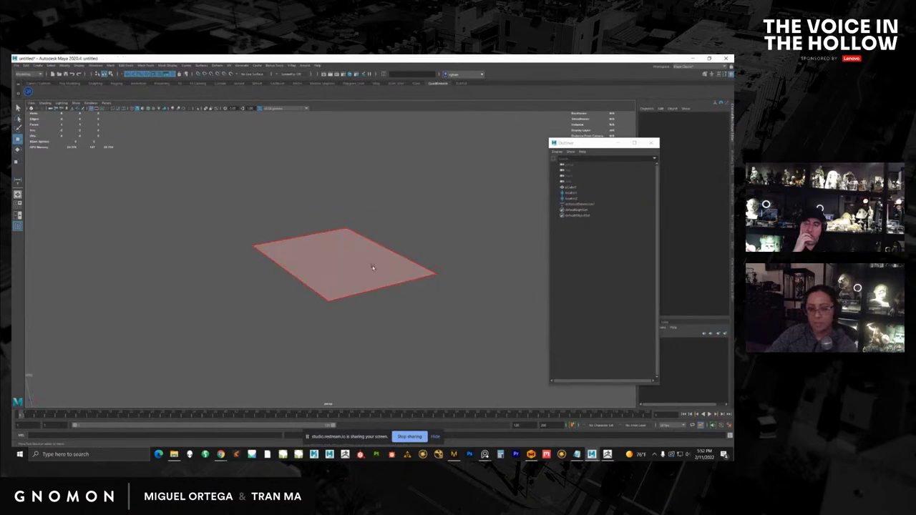
pyautogui.click(372, 267)
pyautogui.keyDown('alt'); pyautogui.moveTo(372, 268); pyautogui.dragTo(403, 247); pyautogui.keyUp('alt')
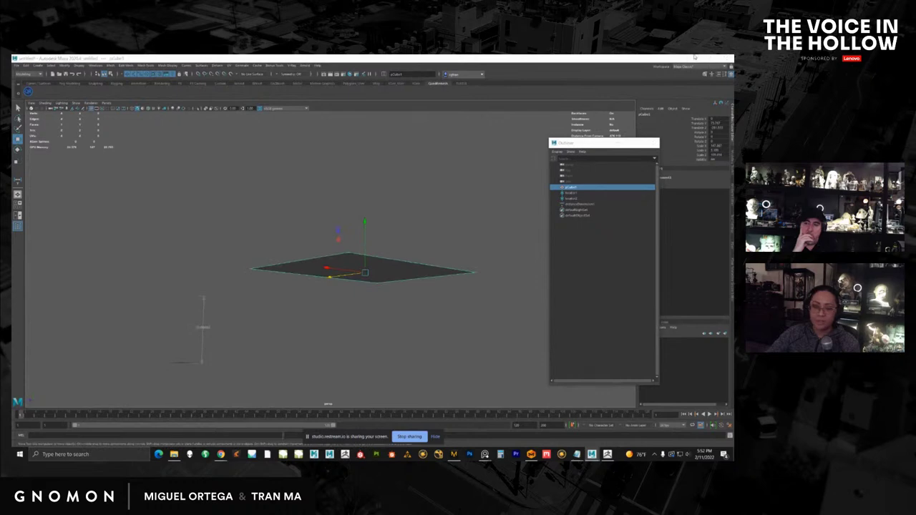
# Step: Return to Marvelous Designer, rotate the small square pattern flat, and simulate it so it drops to the ground
pyautogui.click(694, 57)
pyautogui.moveTo(228, 213); pyautogui.dragTo(235, 263, button='right')
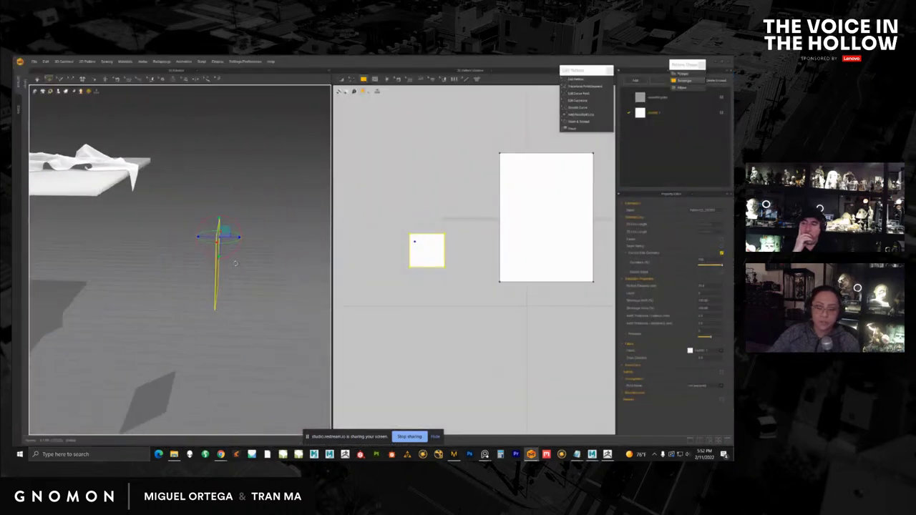
pyautogui.moveTo(228, 217); pyautogui.dragTo(265, 240, button='right')
pyautogui.moveTo(229, 217); pyautogui.dragTo(233, 221)
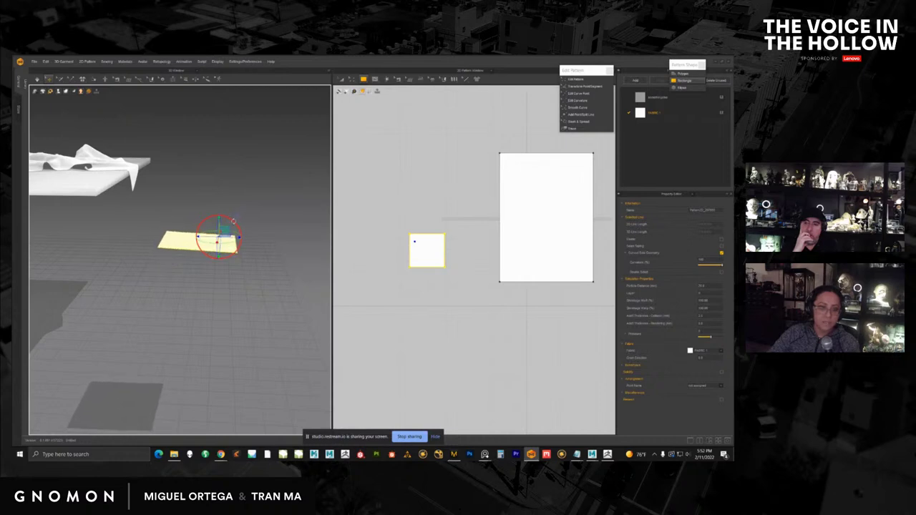
pyautogui.click(37, 79)
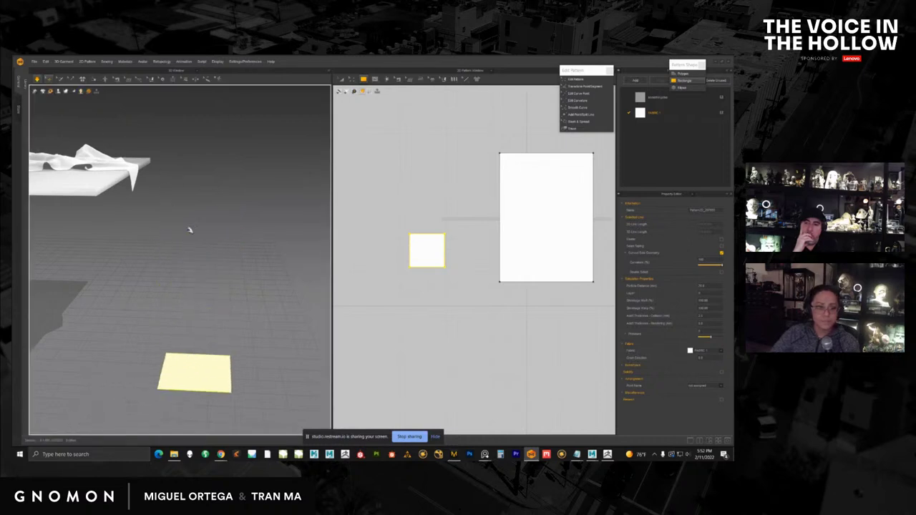
pyautogui.moveTo(216, 348); pyautogui.dragTo(211, 285, button='middle')
pyautogui.moveTo(212, 285)
pyautogui.mouseDown(button='right')
pyautogui.moveTo(229, 290)
pyautogui.moveTo(174, 278)
pyautogui.moveTo(204, 294)
pyautogui.moveTo(219, 286)
pyautogui.mouseUp(button='right')
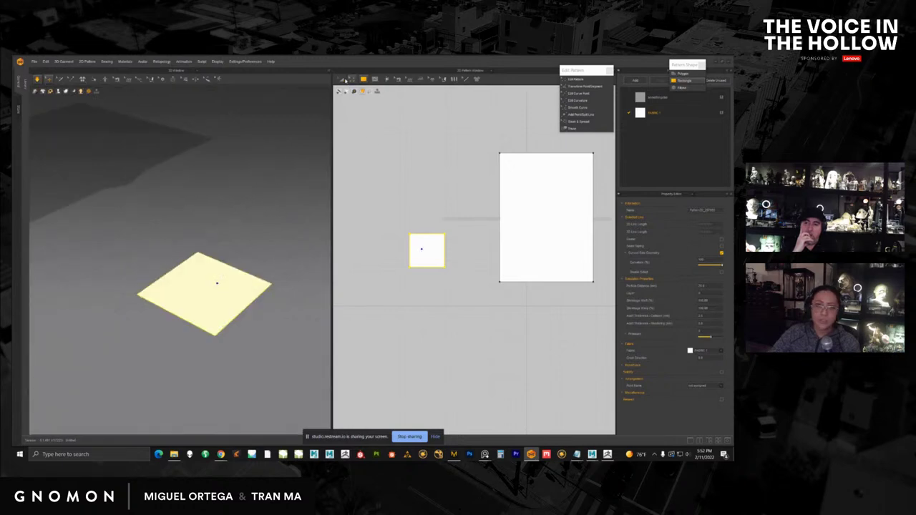
# Step: Try applying a Pressure value to the small square pattern and locate the square in the 3D view
pyautogui.click(342, 79)
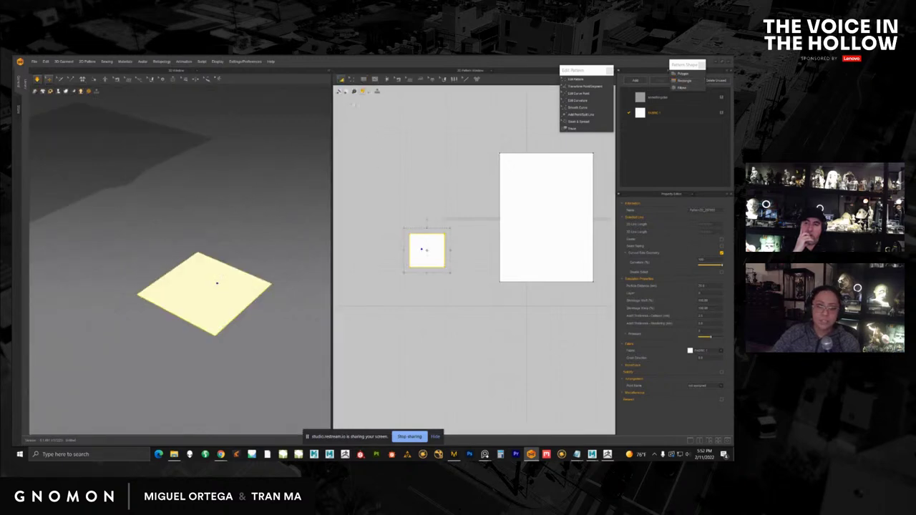
pyautogui.click(421, 230)
pyautogui.click(422, 240)
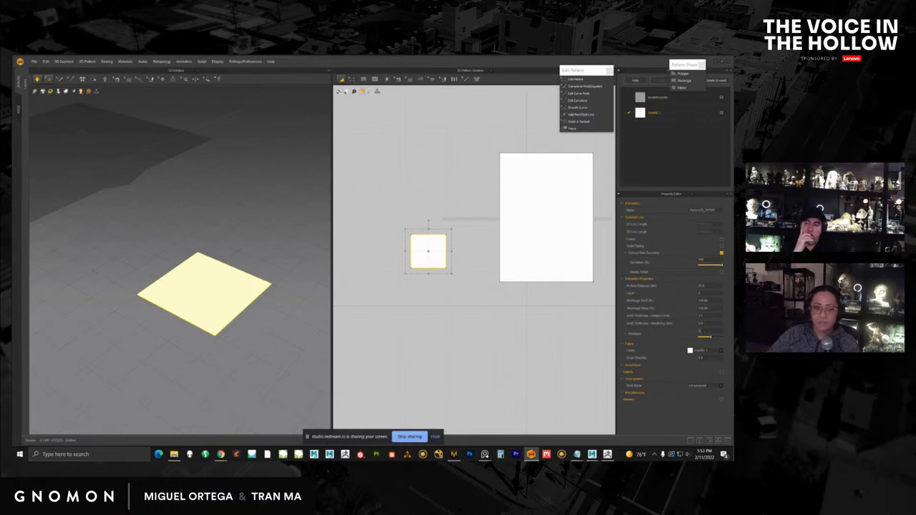
pyautogui.press('Return')
pyautogui.scroll(-5, 264, 235)
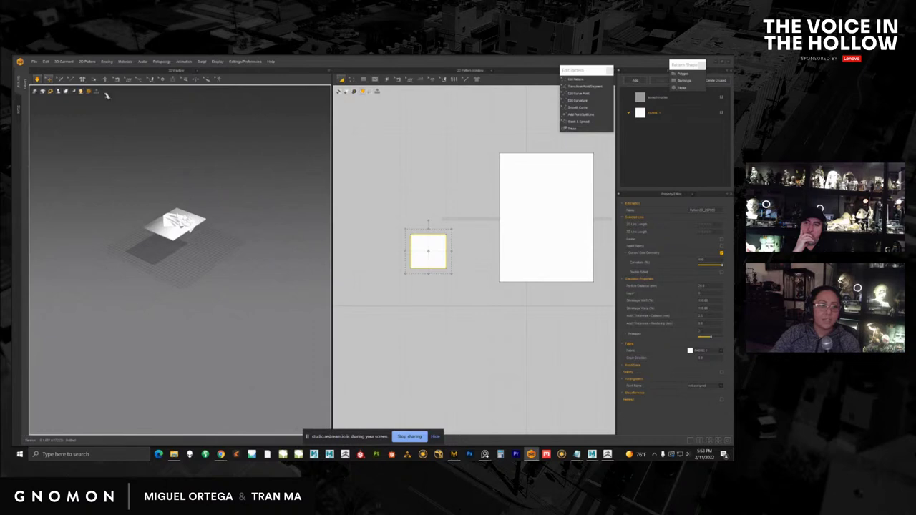
pyautogui.scroll(5, 233, 247)
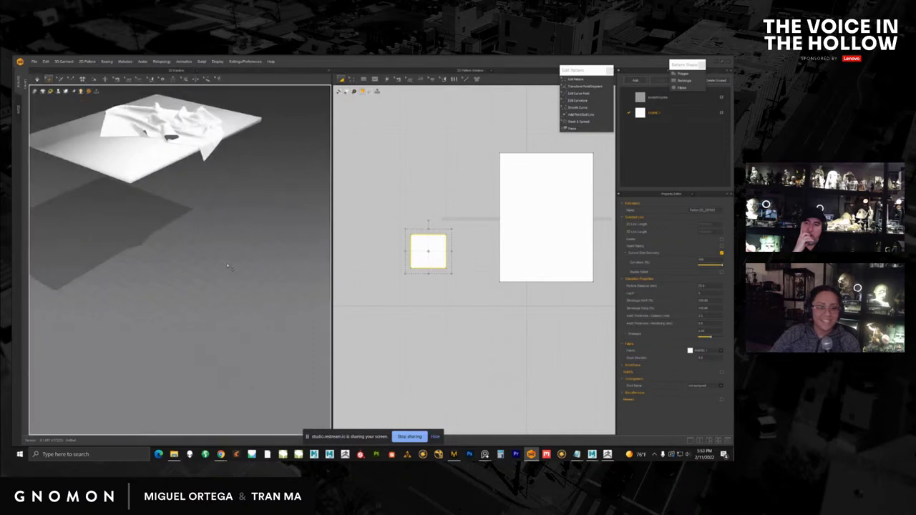
pyautogui.scroll(1, 227, 265)
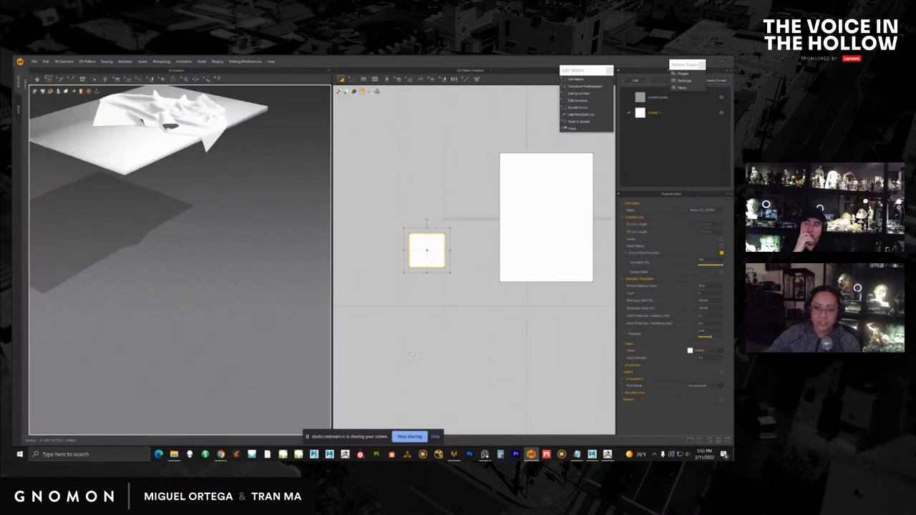
pyautogui.scroll(-10, 205, 280)
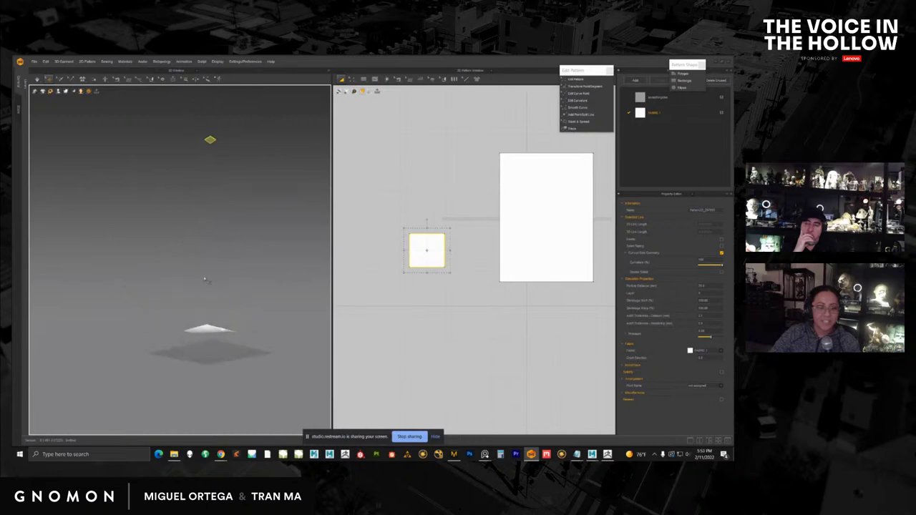
# Step: Simulate the small square again until it falls back onto the ground
pyautogui.moveTo(205, 279); pyautogui.dragTo(204, 257, button='right')
pyautogui.click(38, 78)
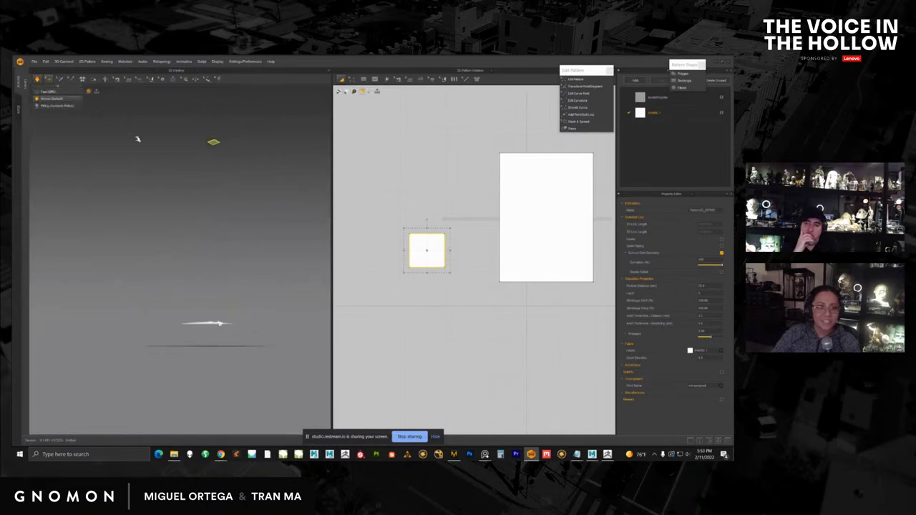
pyautogui.press('Escape')
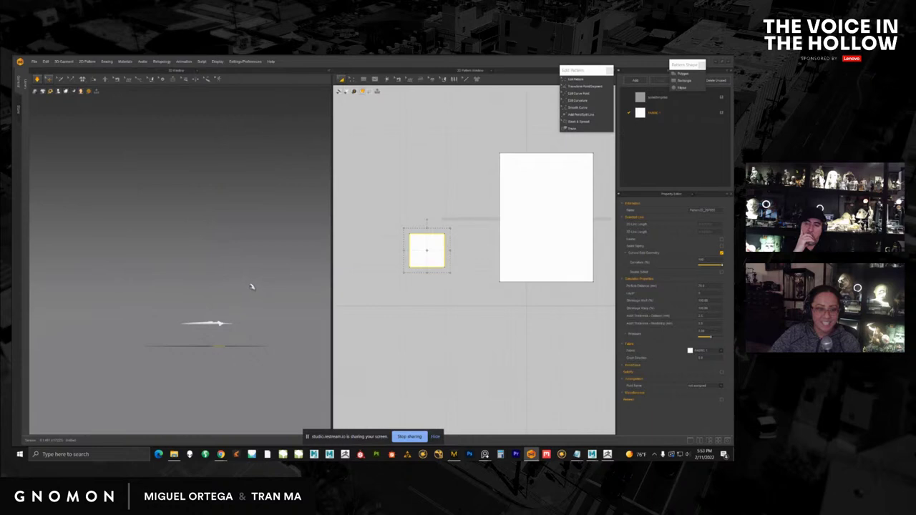
pyautogui.scroll(10, 251, 286)
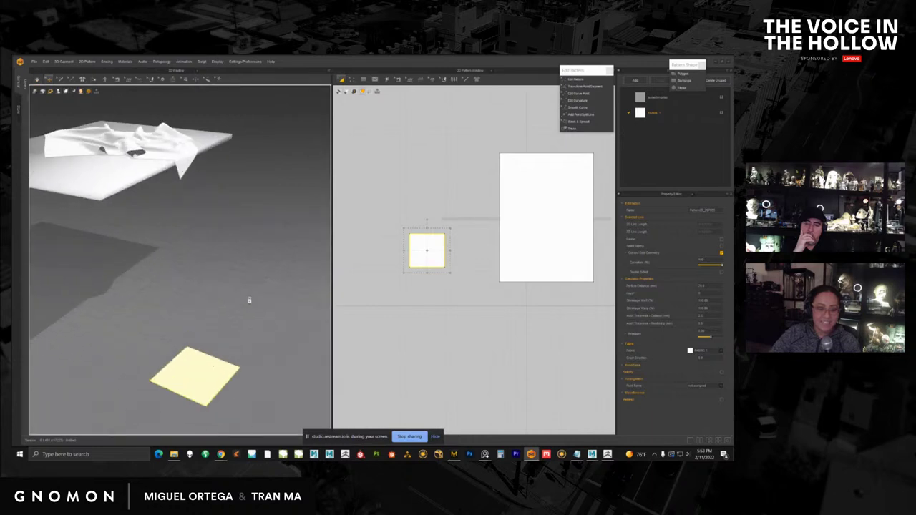
# Step: Select the small square in the 3D view and raise it slightly above the ground
pyautogui.moveTo(249, 300); pyautogui.dragTo(243, 284, button='middle')
pyautogui.moveTo(243, 284); pyautogui.dragTo(148, 217, button='right')
pyautogui.moveTo(37, 79)
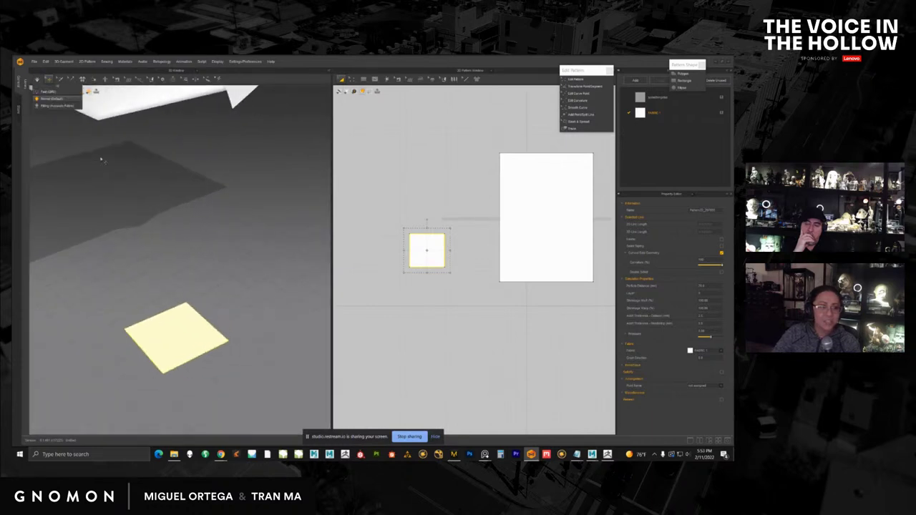
pyautogui.click(196, 322)
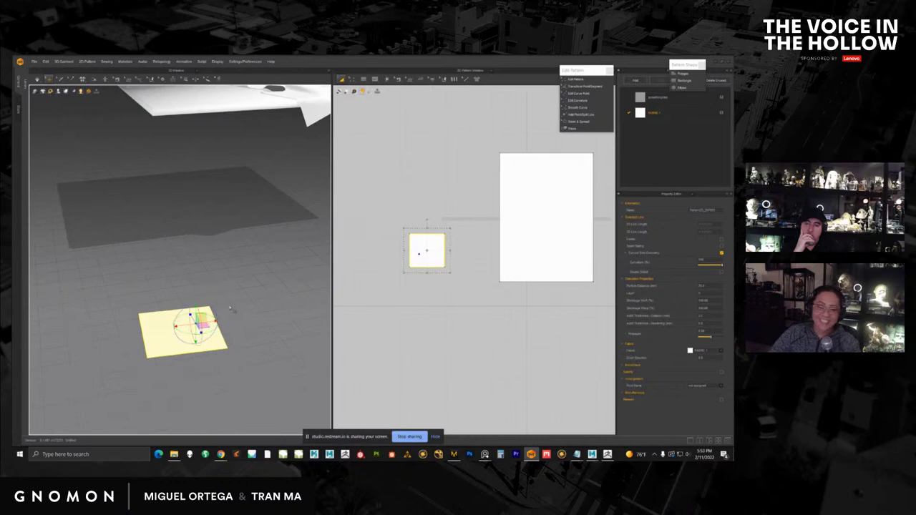
pyautogui.scroll(-3, 229, 308)
pyautogui.moveTo(230, 308); pyautogui.dragTo(188, 285, button='right')
pyautogui.moveTo(190, 285); pyautogui.dragTo(189, 244)
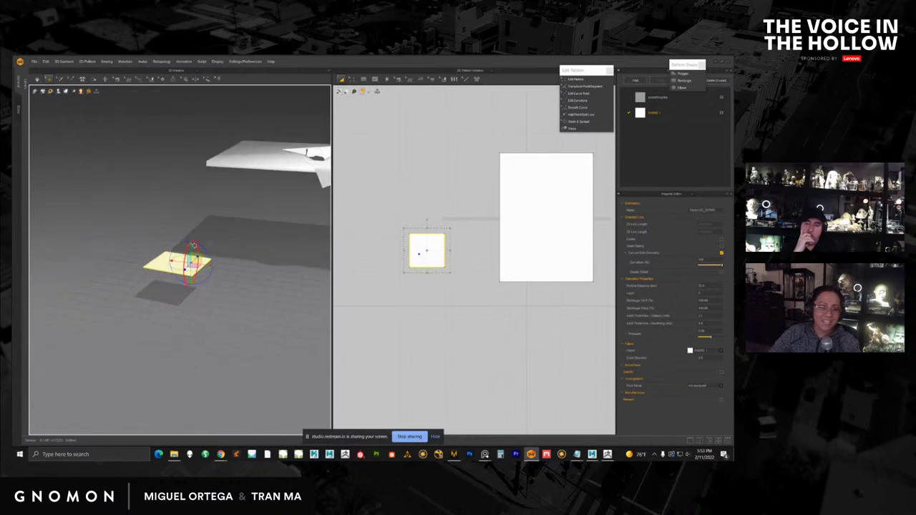
pyautogui.moveTo(190, 244); pyautogui.dragTo(215, 224, button='right')
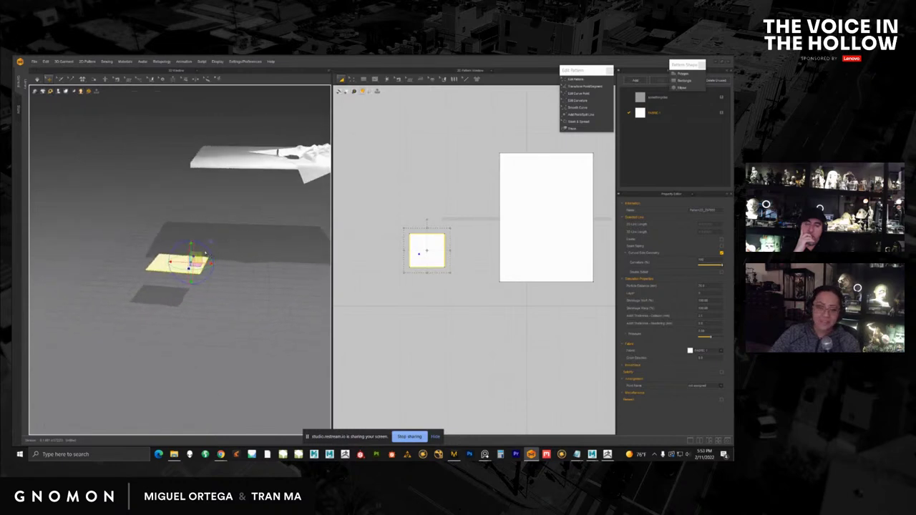
pyautogui.moveTo(223, 266); pyautogui.dragTo(229, 278, button='right')
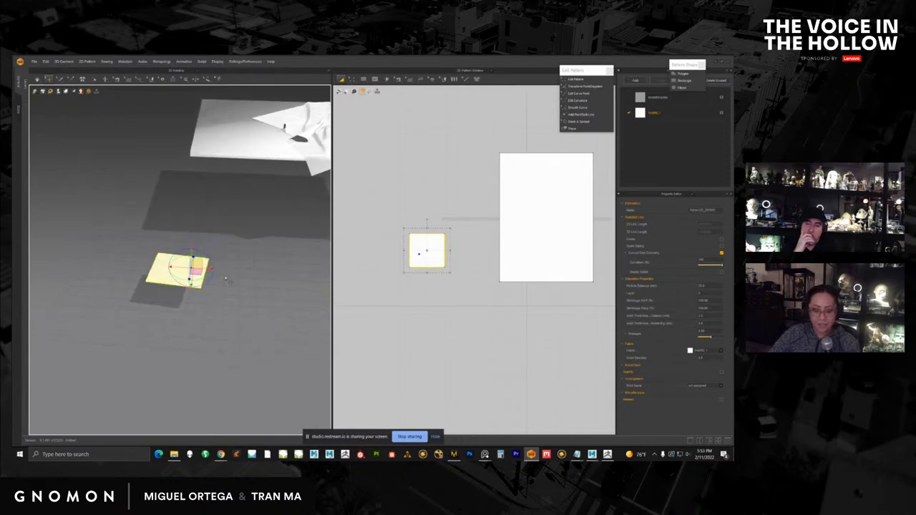
# Step: Duplicate the small square beside the original in the 2D view and lay the copy flat over the original in 3D
pyautogui.moveTo(425, 249); pyautogui.dragTo(430, 254, button='middle')
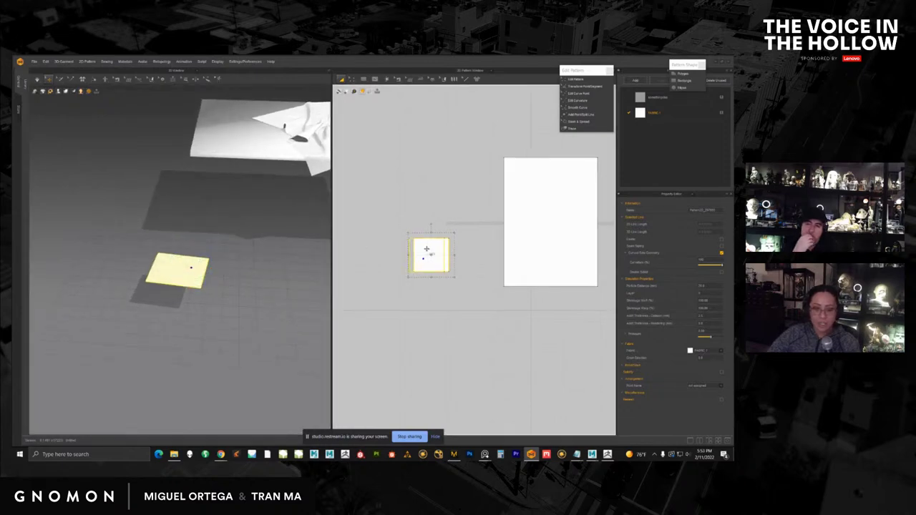
pyautogui.moveTo(432, 252); pyautogui.dragTo(467, 256)
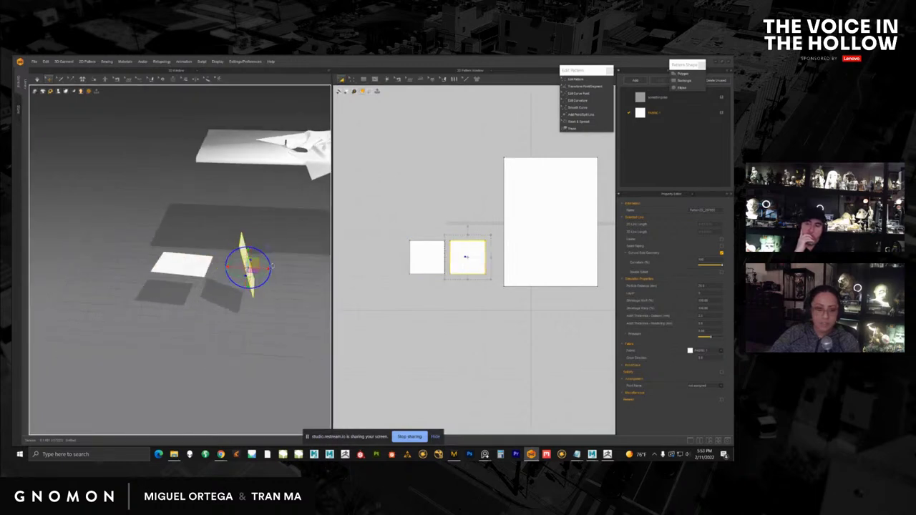
pyautogui.moveTo(278, 261); pyautogui.dragTo(262, 281, button='right')
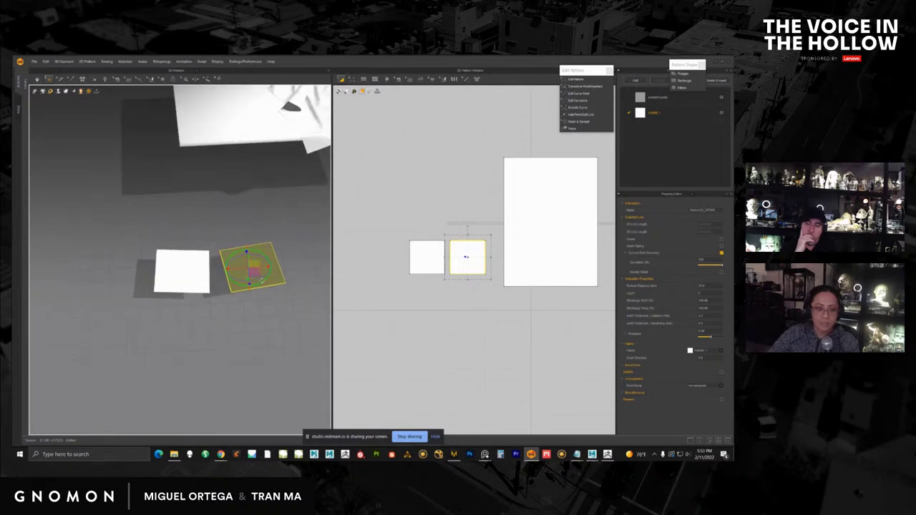
pyautogui.moveTo(262, 281); pyautogui.dragTo(192, 275)
pyautogui.moveTo(192, 274); pyautogui.dragTo(195, 217, button='right')
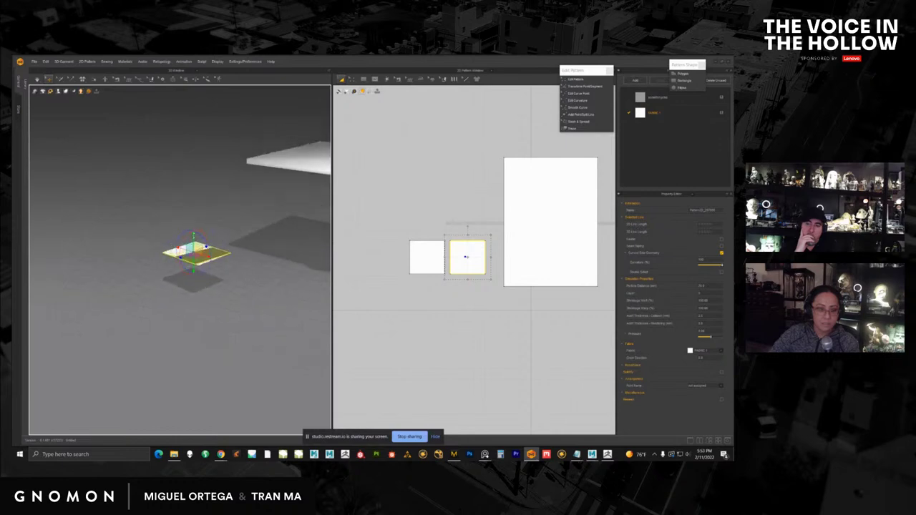
# Step: Lower the copied square to sit parallel just below the original in the 3D view
pyautogui.moveTo(193, 238); pyautogui.dragTo(195, 245)
pyautogui.scroll(5, 217, 259)
pyautogui.moveTo(217, 260); pyautogui.dragTo(232, 276, button='right')
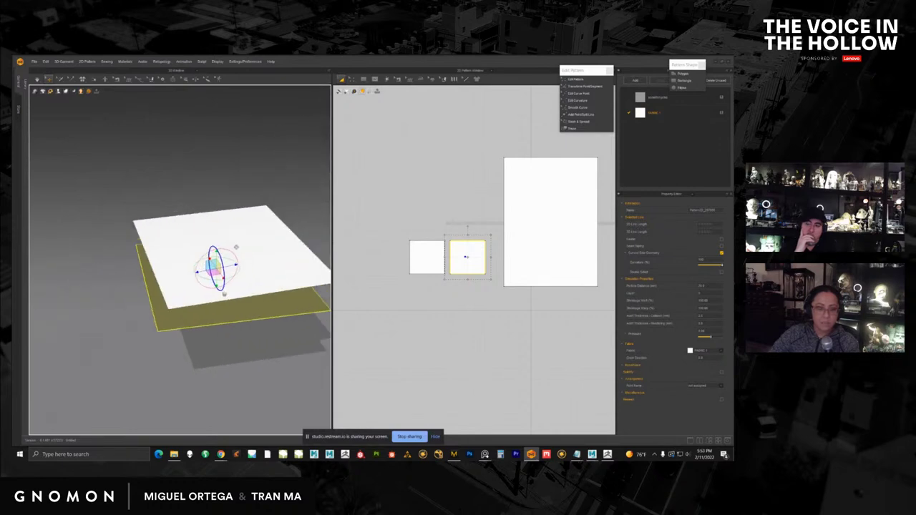
pyautogui.moveTo(232, 277); pyautogui.dragTo(223, 275, button='middle')
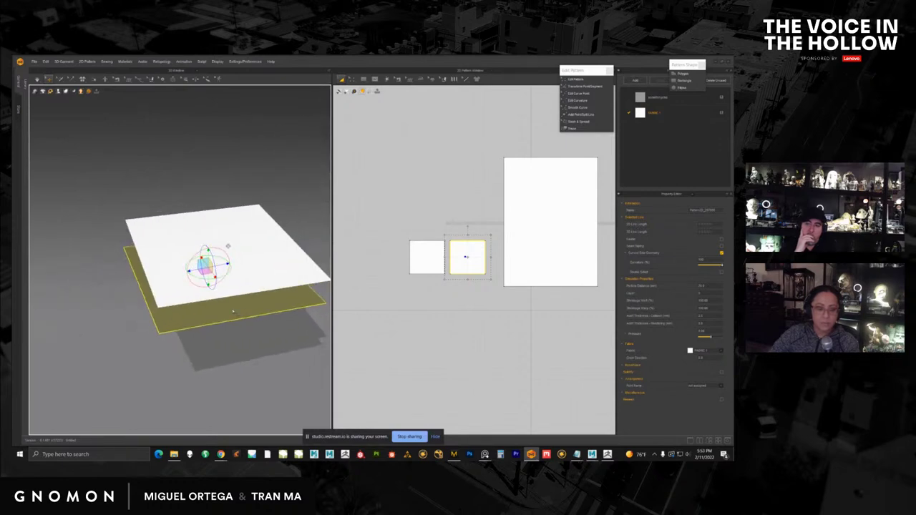
pyautogui.moveTo(228, 246); pyautogui.dragTo(271, 299, button='right')
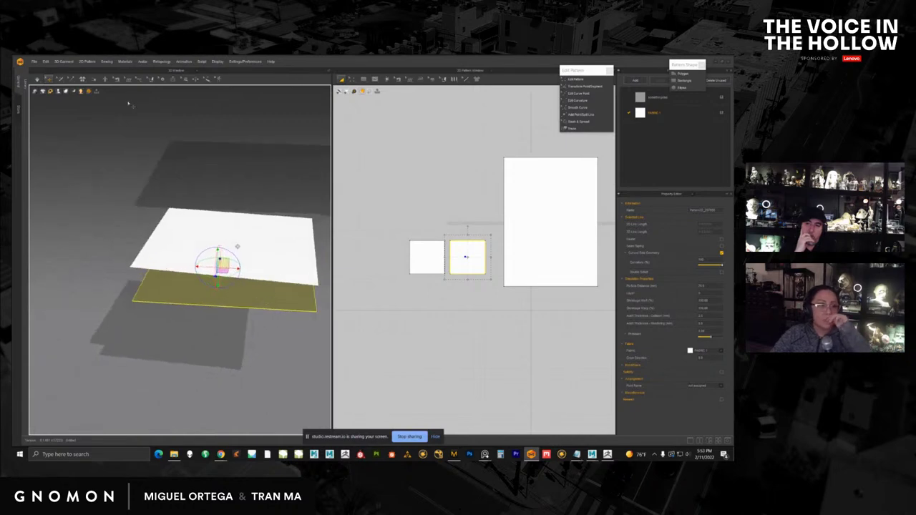
# Step: Activate the Segment Sewing tool for the 3D view
pyautogui.click(398, 79)
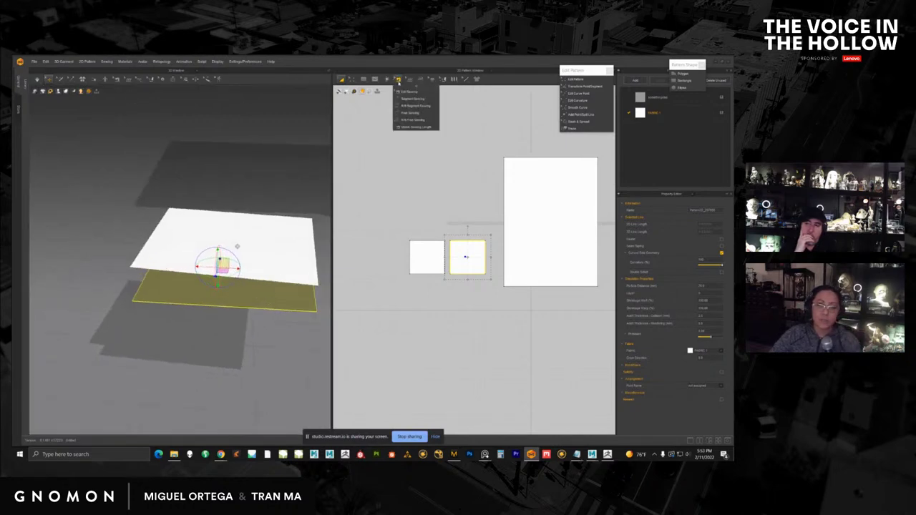
pyautogui.click(117, 79)
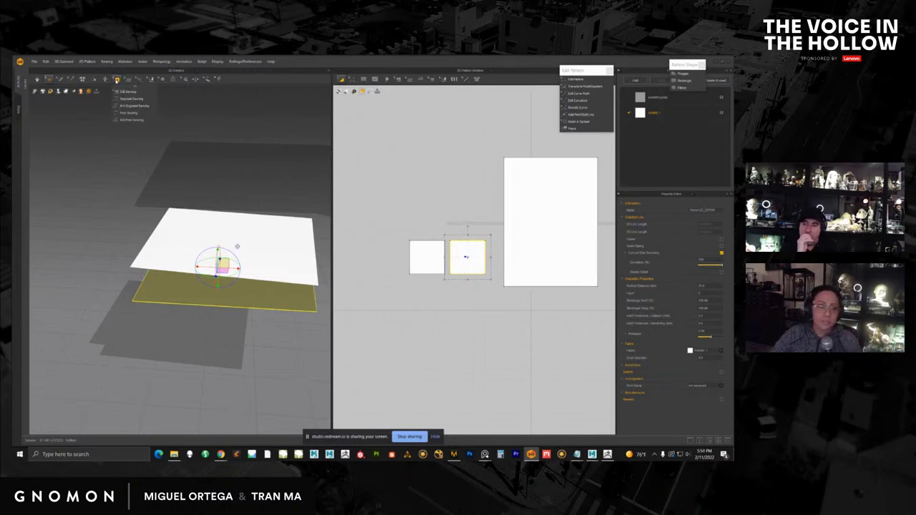
pyautogui.click(117, 80)
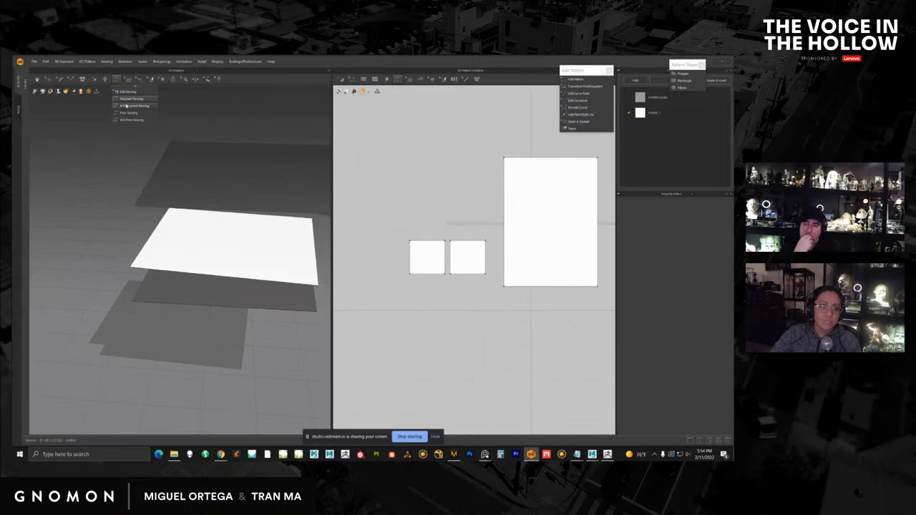
pyautogui.click(126, 104)
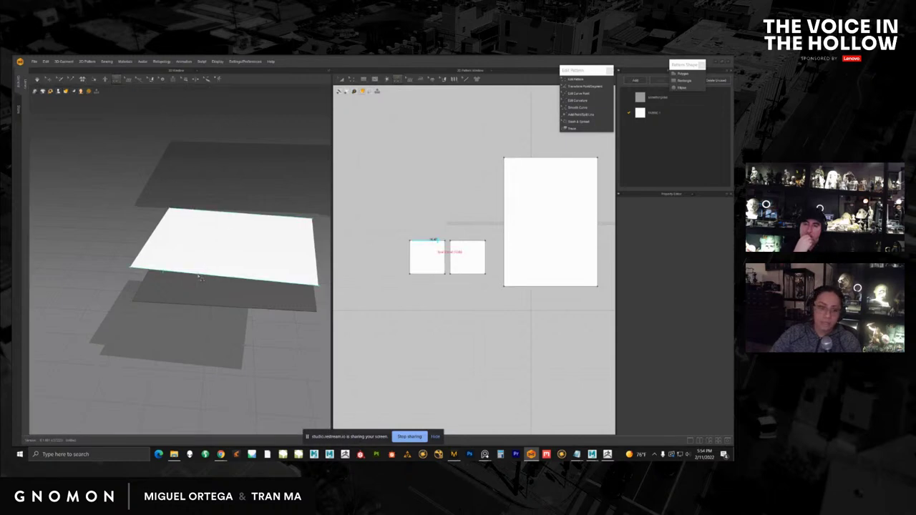
# Step: Try sewing the front edges of the two stacked squares in 3D and undo the seam
pyautogui.click(196, 279)
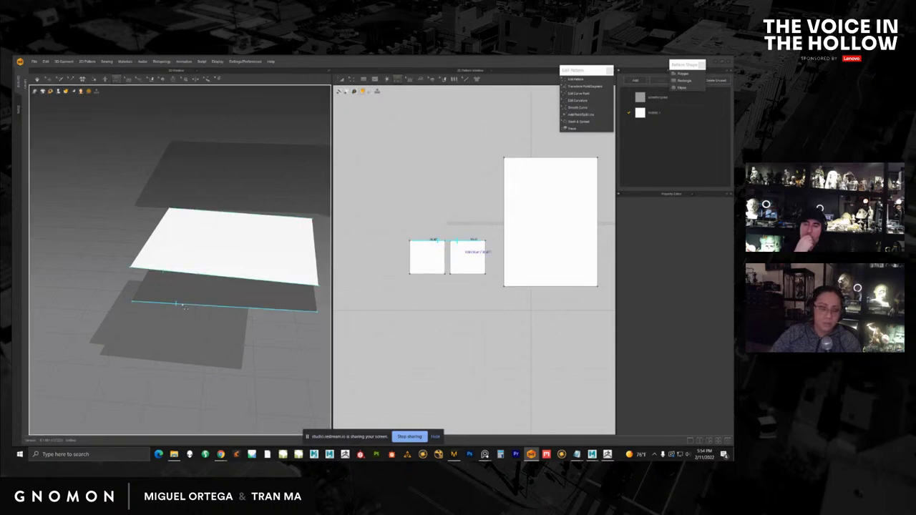
pyautogui.scroll(5, 183, 306)
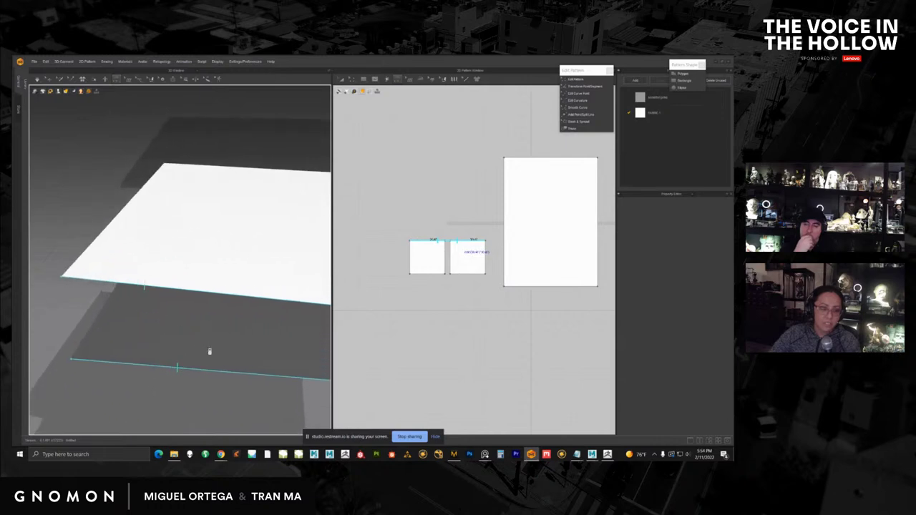
pyautogui.moveTo(210, 351); pyautogui.dragTo(257, 282, button='right')
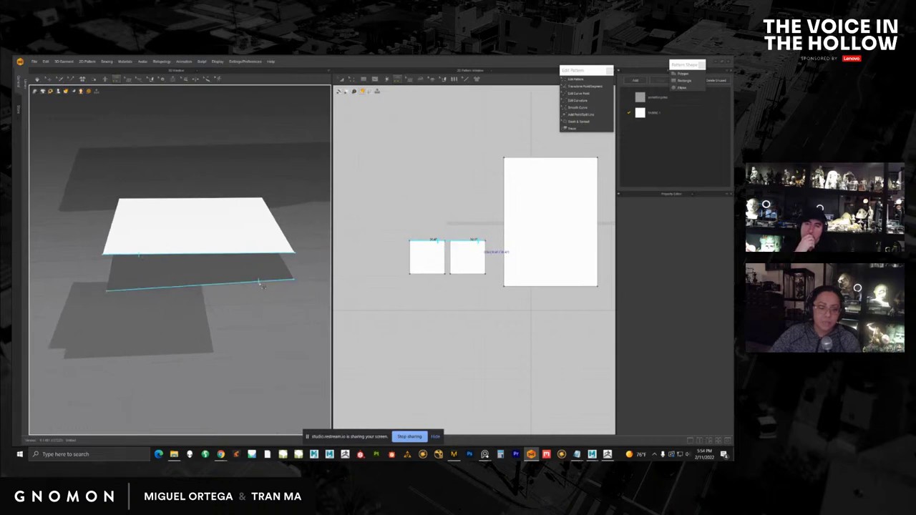
pyautogui.click(261, 285)
pyautogui.moveTo(213, 227); pyautogui.dragTo(181, 263, button='right')
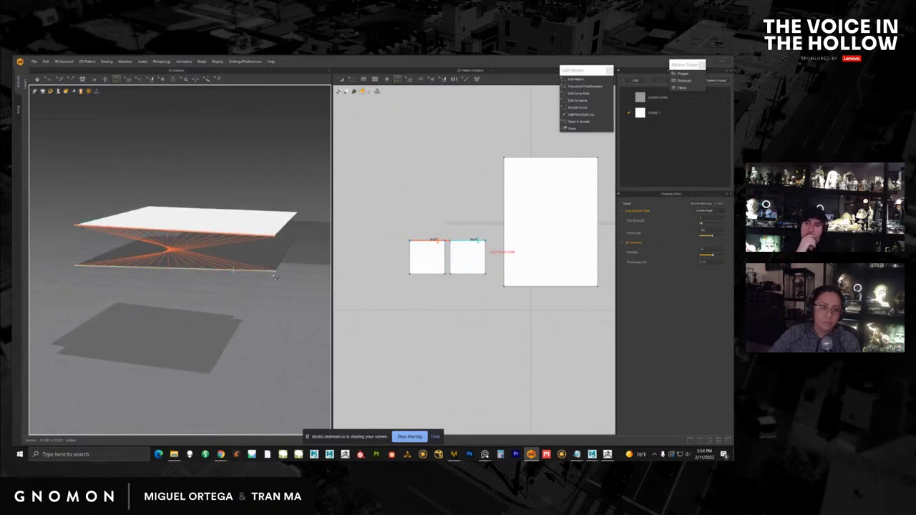
pyautogui.moveTo(192, 256); pyautogui.dragTo(233, 273, button='right')
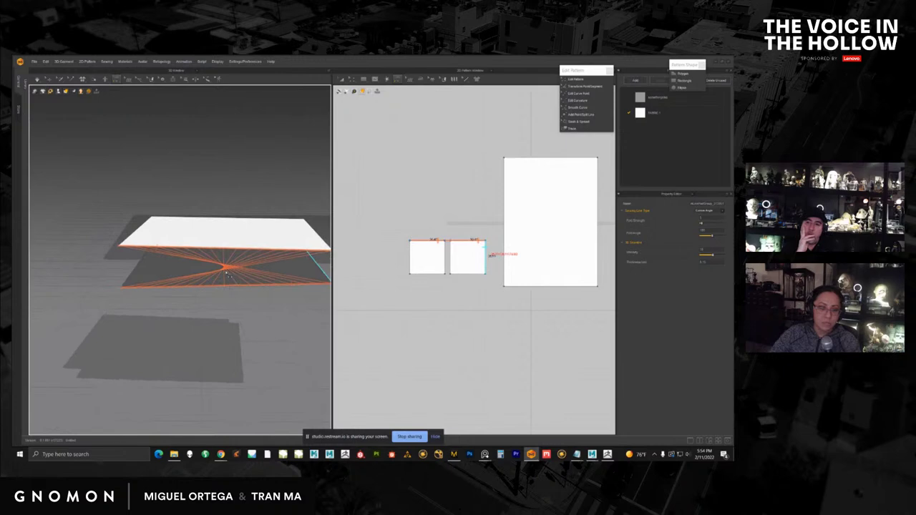
pyautogui.hotkey('ctrl', 'z')
# Step: Sew the upper square's edges to the matching edges of the lower square, keeping the seam directions aligned
pyautogui.click(158, 247)
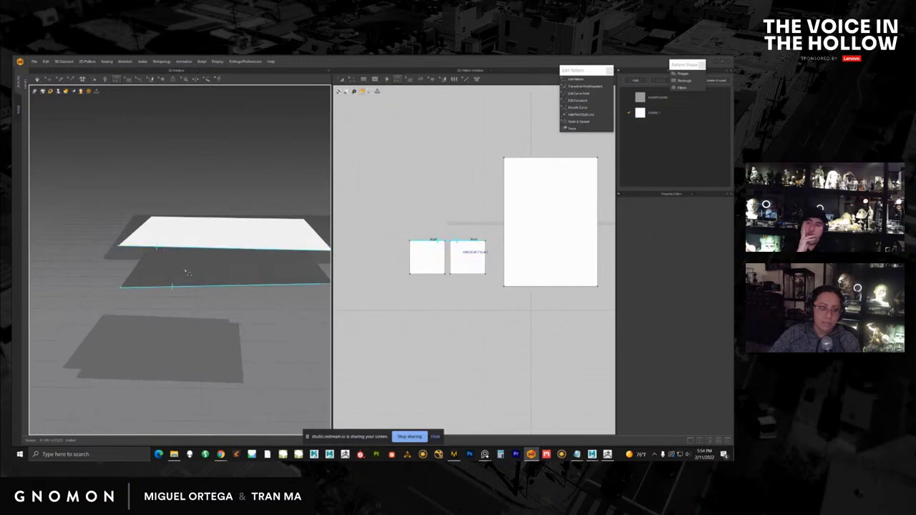
pyautogui.click(172, 286)
pyautogui.moveTo(188, 265); pyautogui.dragTo(206, 289, button='right')
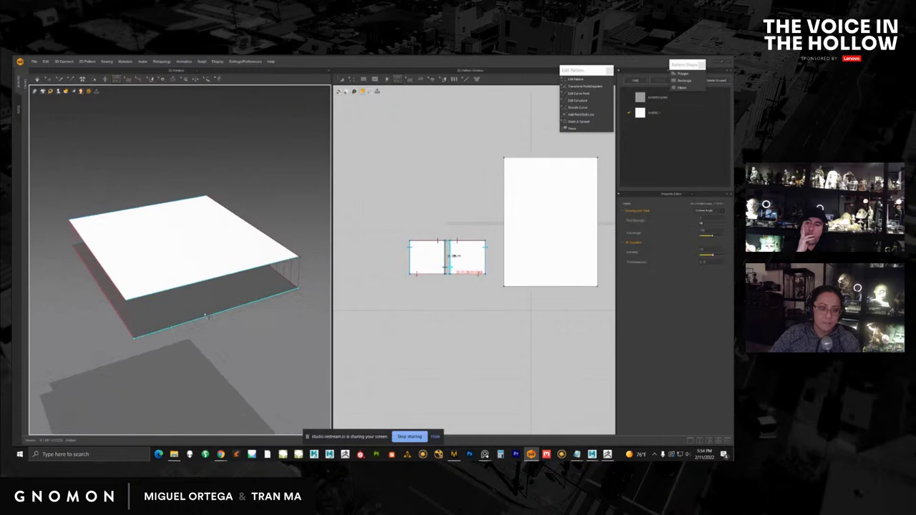
# Step: Simulate the sewn squares until they join and drop to the ground, and stop the simulation
pyautogui.click(37, 81)
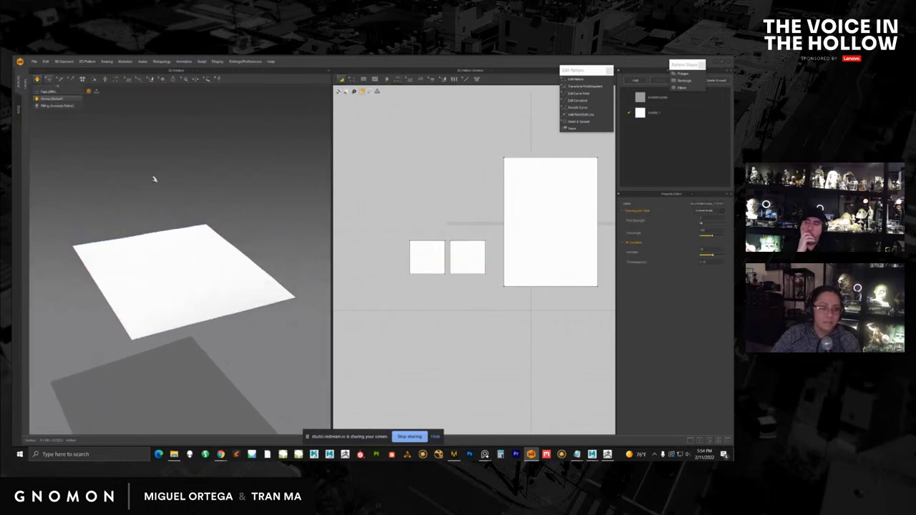
pyautogui.moveTo(212, 237)
pyautogui.mouseDown(button='right')
pyautogui.moveTo(191, 222)
pyautogui.moveTo(186, 233)
pyautogui.moveTo(210, 222)
pyautogui.mouseUp(button='right')
pyautogui.click(39, 80)
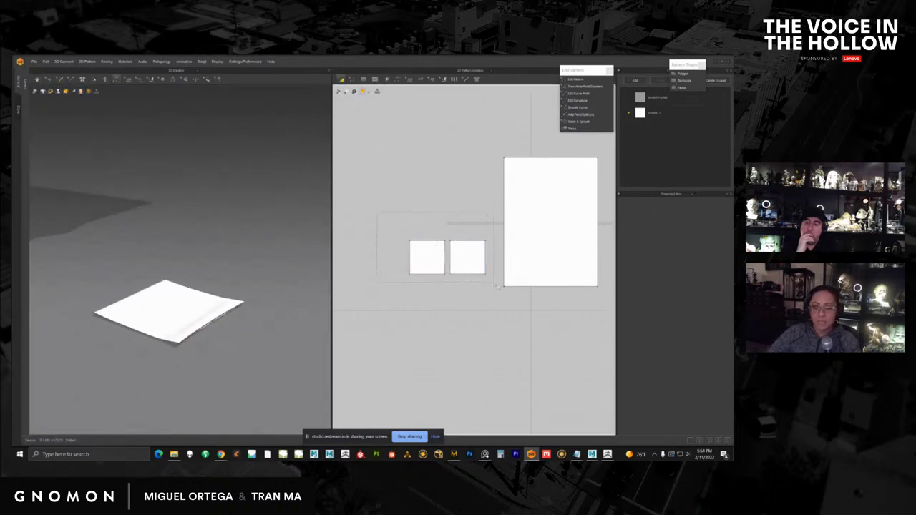
# Step: Select both small squares, give them a Pressure value and simulate to inflate them into a cushion
pyautogui.moveTo(496, 285); pyautogui.dragTo(497, 287)
pyautogui.click(702, 332)
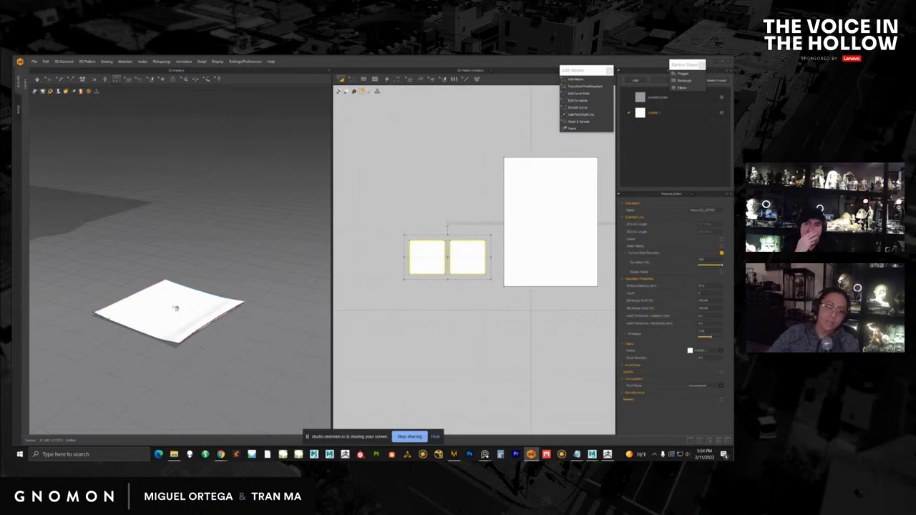
pyautogui.moveTo(177, 308)
pyautogui.mouseDown(button='right')
pyautogui.moveTo(202, 282)
pyautogui.moveTo(174, 317)
pyautogui.mouseUp(button='right')
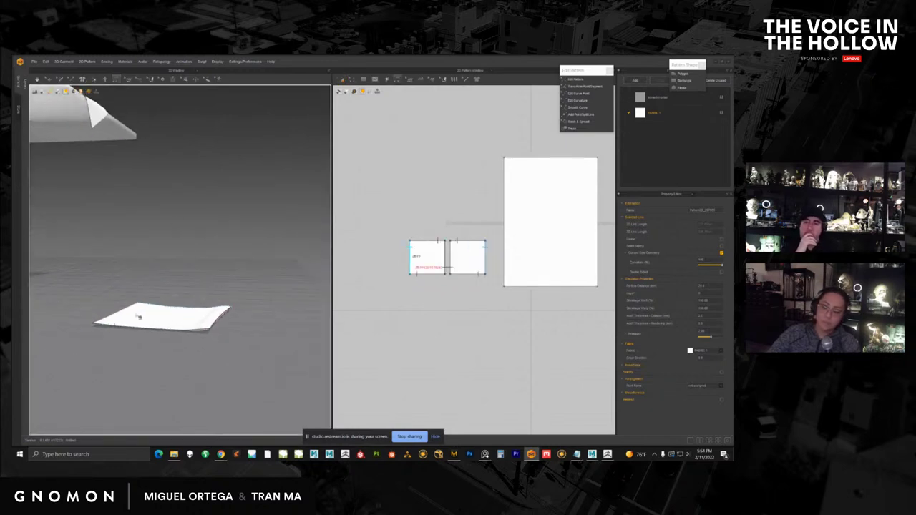
pyautogui.moveTo(169, 319); pyautogui.dragTo(176, 322, button='right')
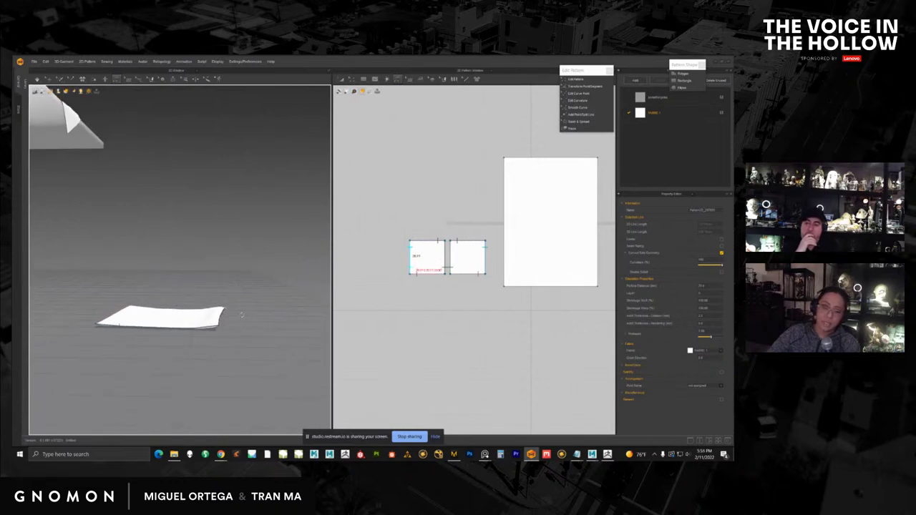
pyautogui.moveTo(241, 315)
pyautogui.mouseDown(button='right')
pyautogui.moveTo(215, 354)
pyautogui.moveTo(208, 351)
pyautogui.moveTo(254, 307)
pyautogui.moveTo(237, 298)
pyautogui.mouseUp(button='right')
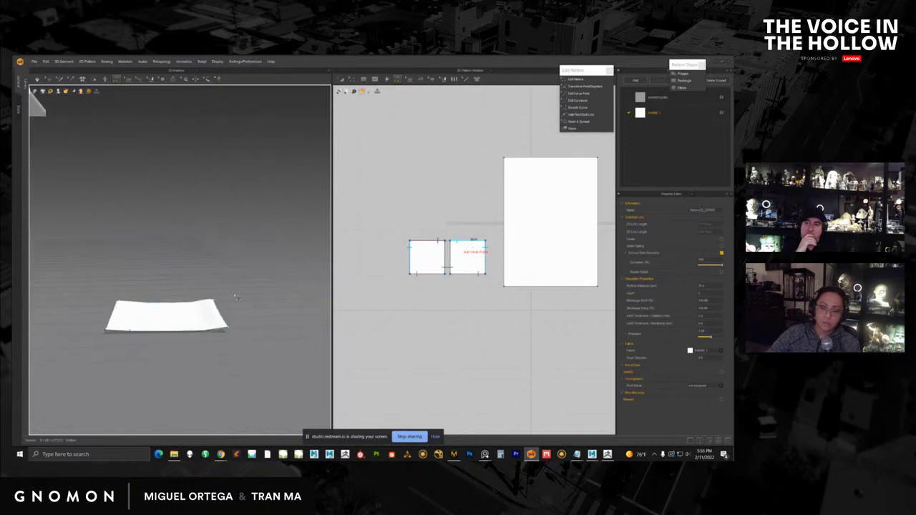
pyautogui.click(704, 331)
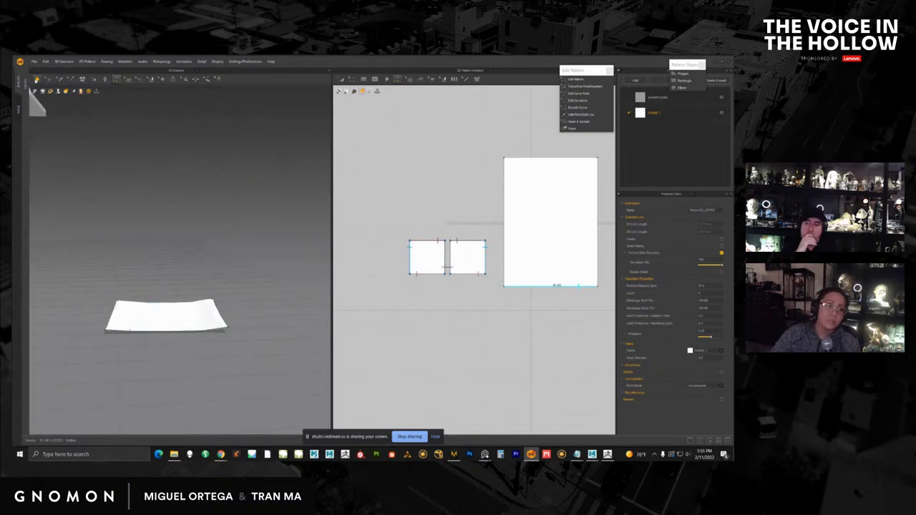
pyautogui.click(36, 80)
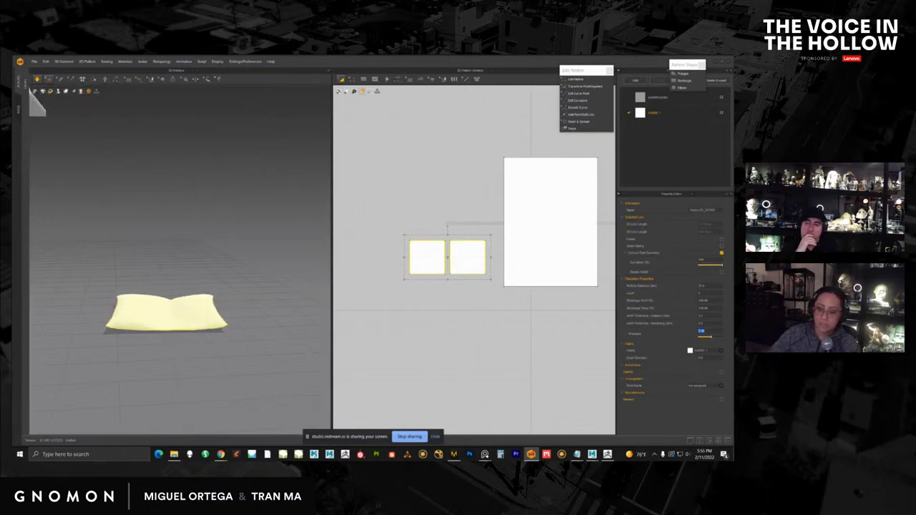
# Step: Pull the inflated cushion up and toss it around in the 3D view during the simulation
pyautogui.moveTo(241, 287); pyautogui.dragTo(236, 321, button='right')
pyautogui.scroll(-3, 186, 283)
pyautogui.moveTo(186, 283); pyautogui.dragTo(188, 250)
pyautogui.moveTo(236, 251); pyautogui.dragTo(221, 268, button='right')
pyautogui.moveTo(221, 268); pyautogui.dragTo(181, 231)
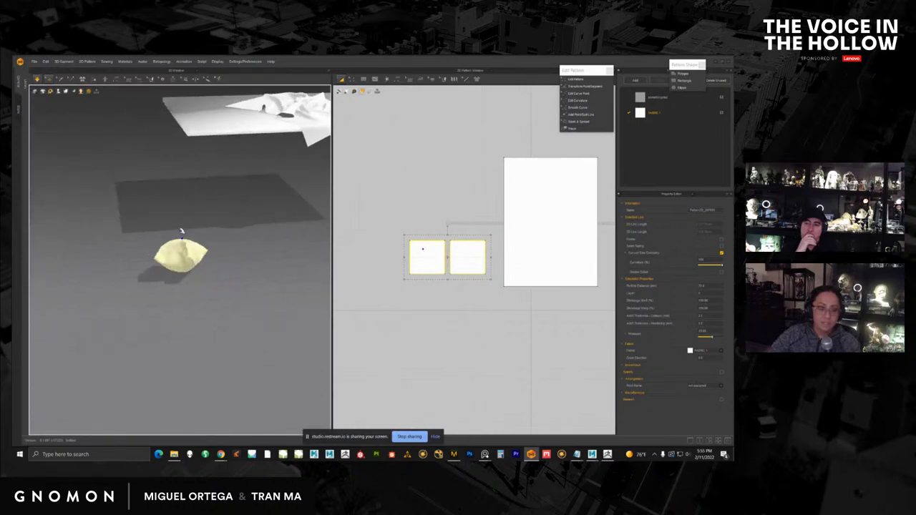
pyautogui.moveTo(179, 251); pyautogui.dragTo(162, 255, button='right')
pyautogui.moveTo(121, 266); pyautogui.dragTo(215, 255)
pyautogui.moveTo(251, 278); pyautogui.dragTo(207, 292, button='right')
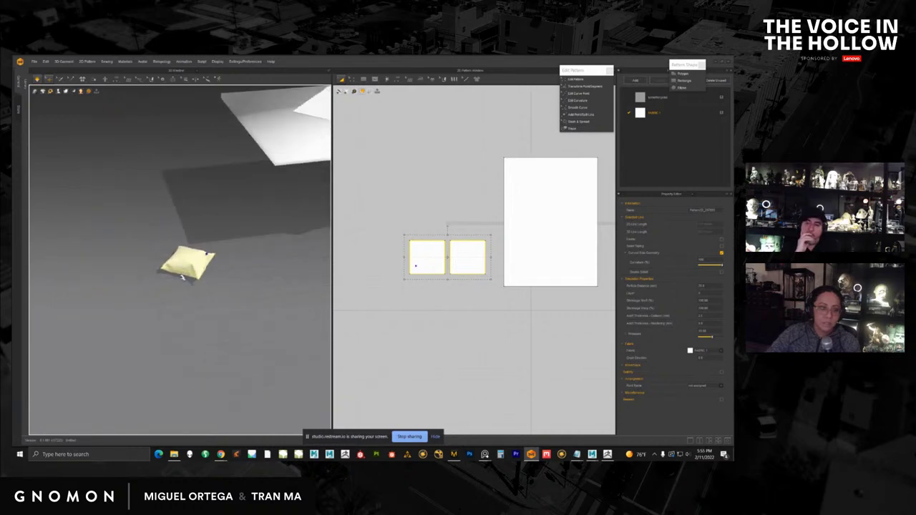
# Step: Move the cushion slightly, let it settle on the ground beside the slab and stop the simulation
pyautogui.moveTo(183, 277); pyautogui.dragTo(189, 276)
pyautogui.moveTo(190, 278); pyautogui.dragTo(236, 319, button='right')
pyautogui.scroll(3, 204, 281)
pyautogui.moveTo(204, 282); pyautogui.dragTo(186, 286, button='right')
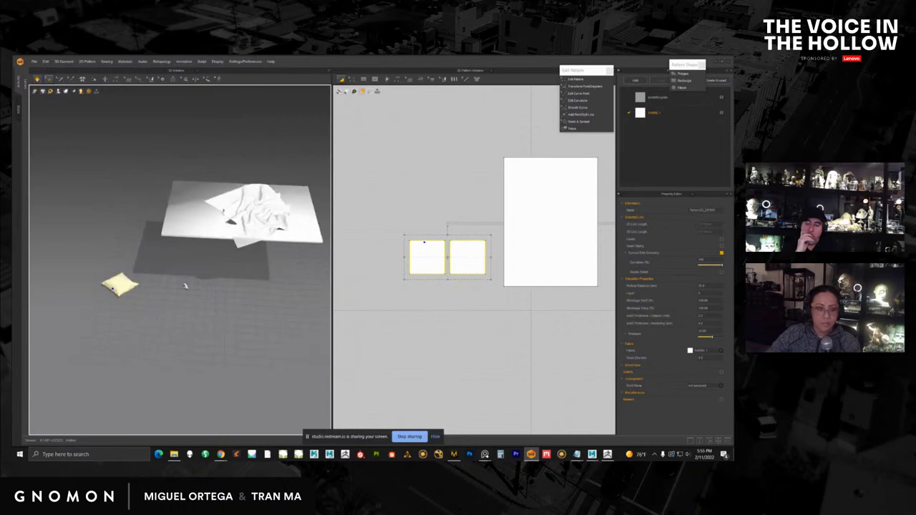
pyautogui.moveTo(186, 286); pyautogui.dragTo(174, 299, button='middle')
pyautogui.click(38, 80)
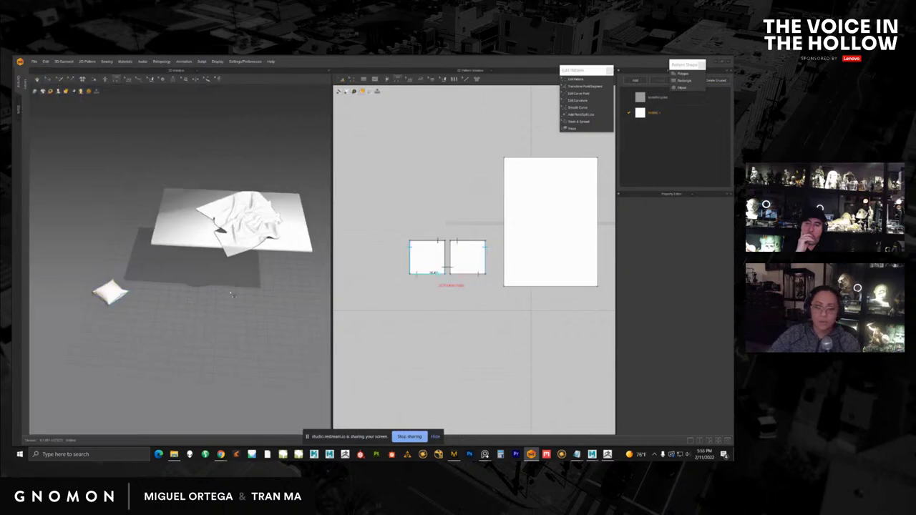
# Step: Leave the sewing tool and return to the Transform Pattern tool in the 2D window
pyautogui.moveTo(236, 294); pyautogui.dragTo(140, 303, button='middle')
pyautogui.moveTo(183, 298); pyautogui.dragTo(151, 309, button='middle')
pyautogui.moveTo(151, 310); pyautogui.dragTo(153, 289, button='right')
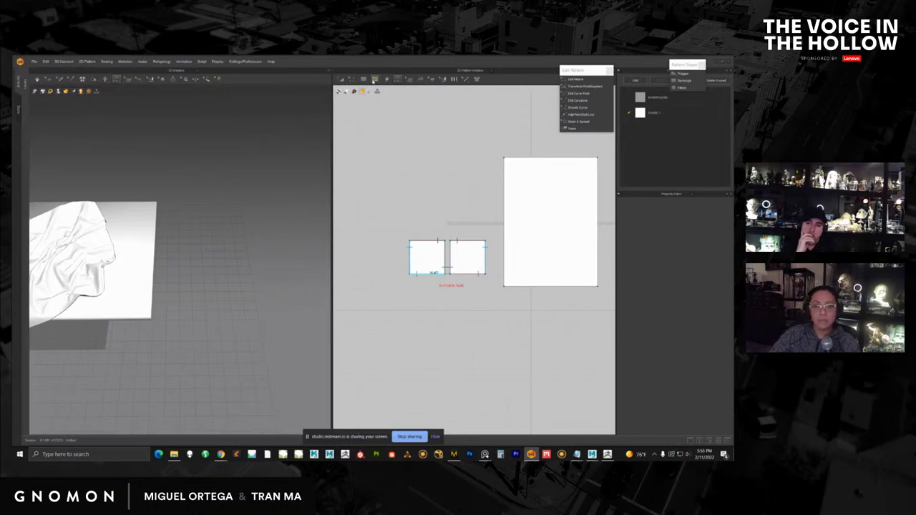
pyautogui.click(342, 81)
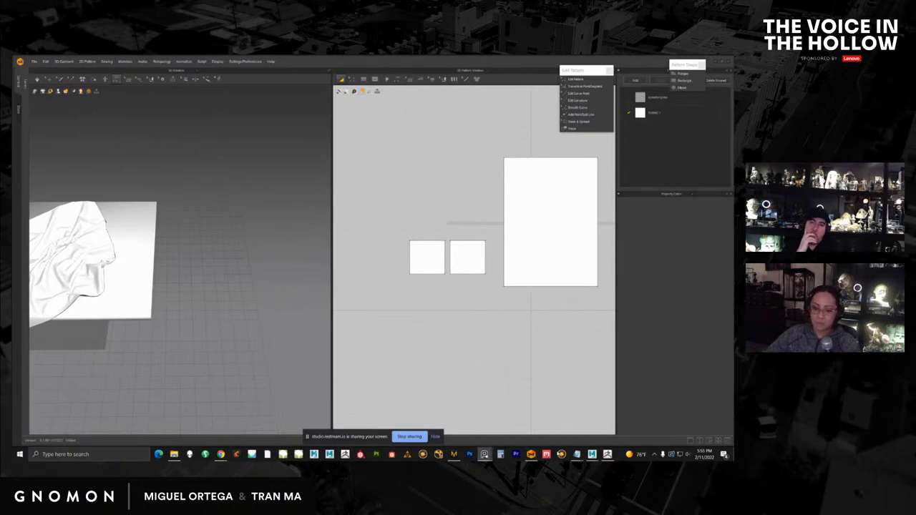
# Step: Bring in the fabric reference board, examine the weft, warp and bias grain diagrams, and move the board away
pyautogui.moveTo(484, 454)
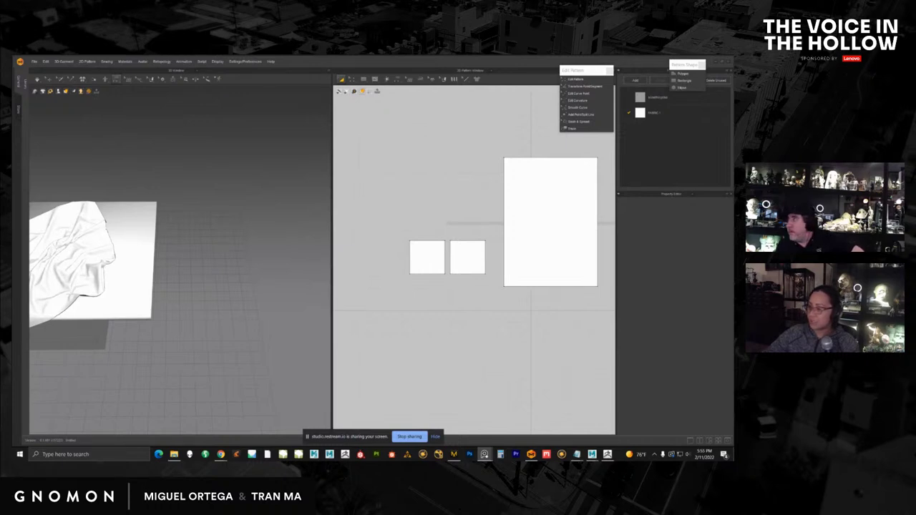
pyautogui.moveTo(732, 308); pyautogui.dragTo(443, 278, button='right')
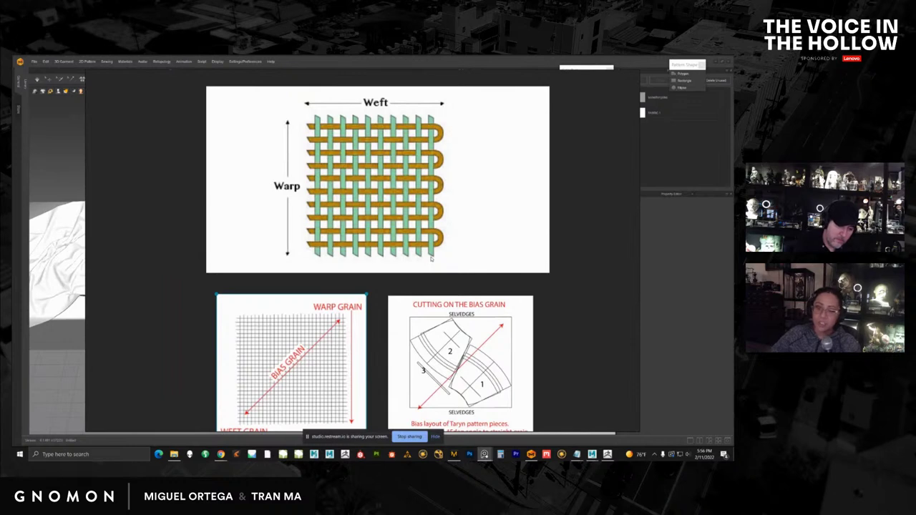
pyautogui.moveTo(491, 229)
pyautogui.mouseDown(button='right')
pyautogui.moveTo(479, 212)
pyautogui.moveTo(477, 224)
pyautogui.mouseUp(button='right')
pyautogui.moveTo(478, 224); pyautogui.dragTo(468, 217, button='middle')
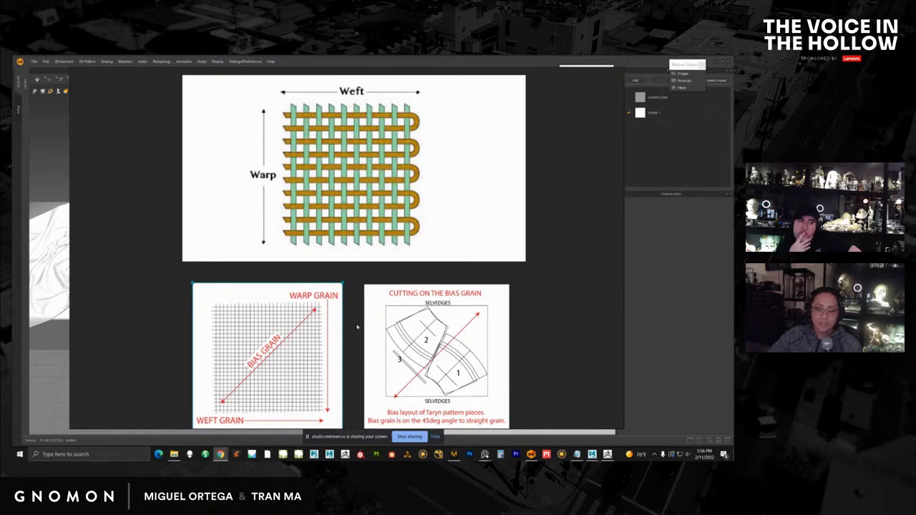
pyautogui.moveTo(298, 347); pyautogui.dragTo(316, 326, button='middle')
pyautogui.moveTo(316, 326); pyautogui.dragTo(314, 330)
pyautogui.moveTo(440, 316); pyautogui.dragTo(438, 319)
pyautogui.moveTo(411, 228); pyautogui.dragTo(386, 328, button='middle')
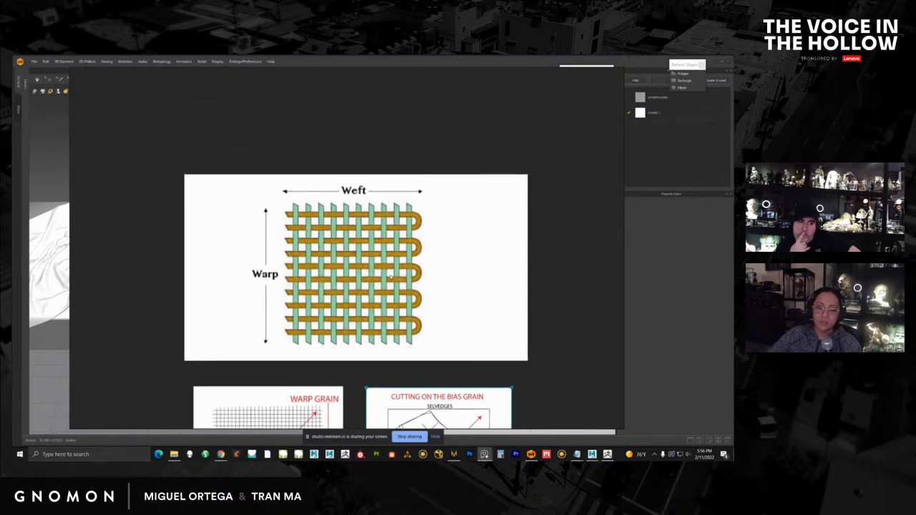
pyautogui.moveTo(452, 296); pyautogui.dragTo(734, 289, button='right')
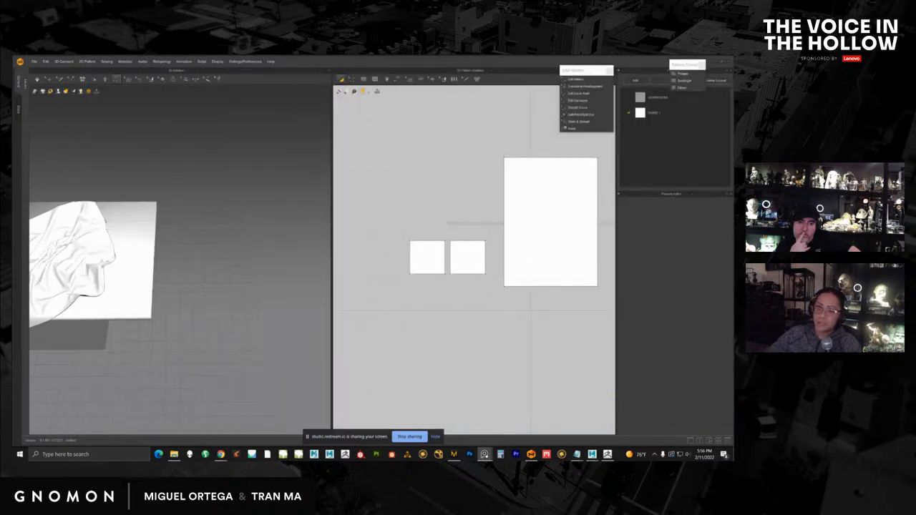
# Step: Draw a narrow upright rectangle pattern in the 2D window, in the empty area beyond the large rectangle
pyautogui.moveTo(433, 195); pyautogui.dragTo(348, 233, button='middle')
pyautogui.scroll(-4, 432, 211)
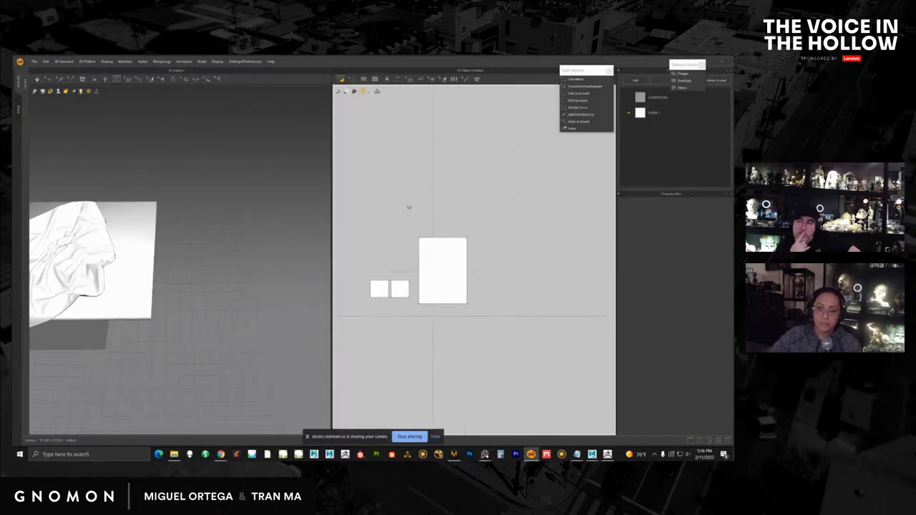
pyautogui.click(364, 79)
pyautogui.click(373, 98)
pyautogui.moveTo(480, 233); pyautogui.dragTo(440, 206, button='middle')
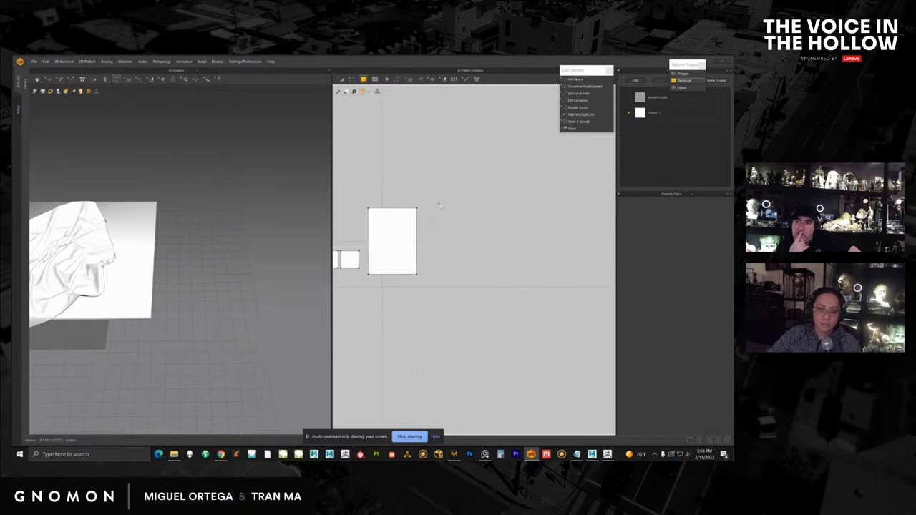
pyautogui.moveTo(442, 207); pyautogui.dragTo(458, 253)
pyautogui.press('n')
pyautogui.moveTo(250, 271); pyautogui.dragTo(223, 236, button='right')
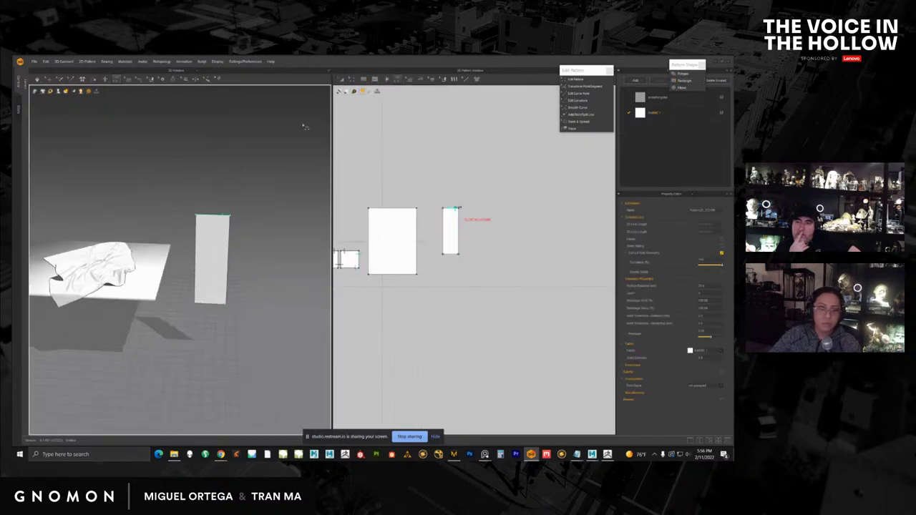
# Step: Return to the Transform Pattern tool and select the new strip in both the 2D and 3D windows
pyautogui.click(340, 80)
pyautogui.scroll(3, 274, 289)
pyautogui.moveTo(274, 288); pyautogui.dragTo(228, 247, button='right')
pyautogui.click(353, 78)
pyautogui.click(450, 230)
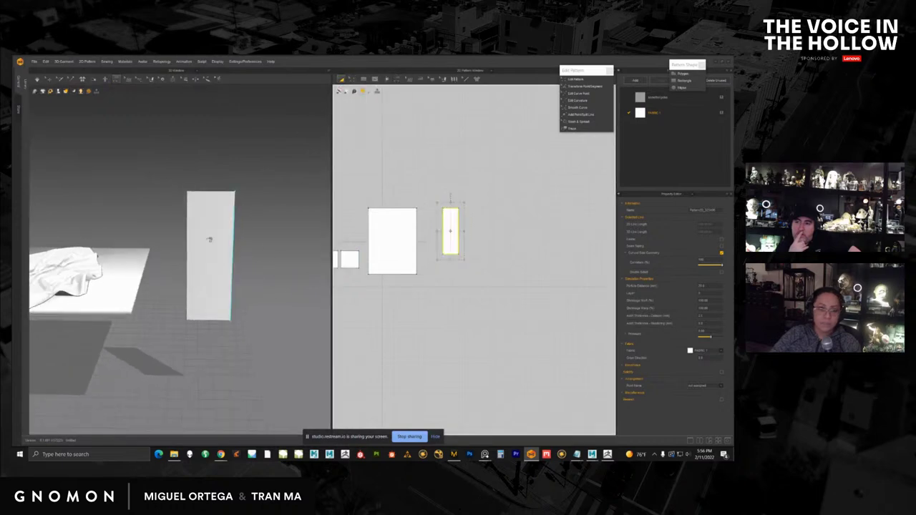
pyautogui.click(218, 216)
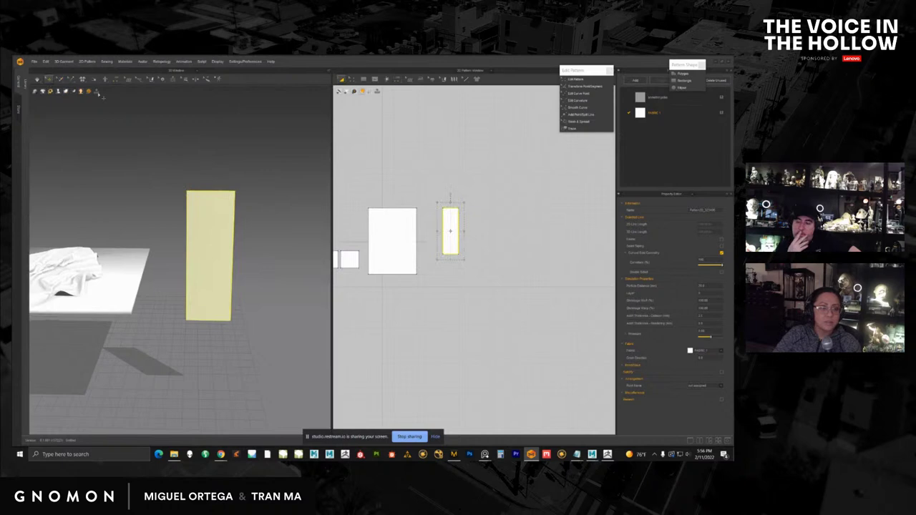
# Step: Examine the Shrinkage Warp and Shrinkage Weft properties of the selected strip
pyautogui.scroll(3, 243, 229)
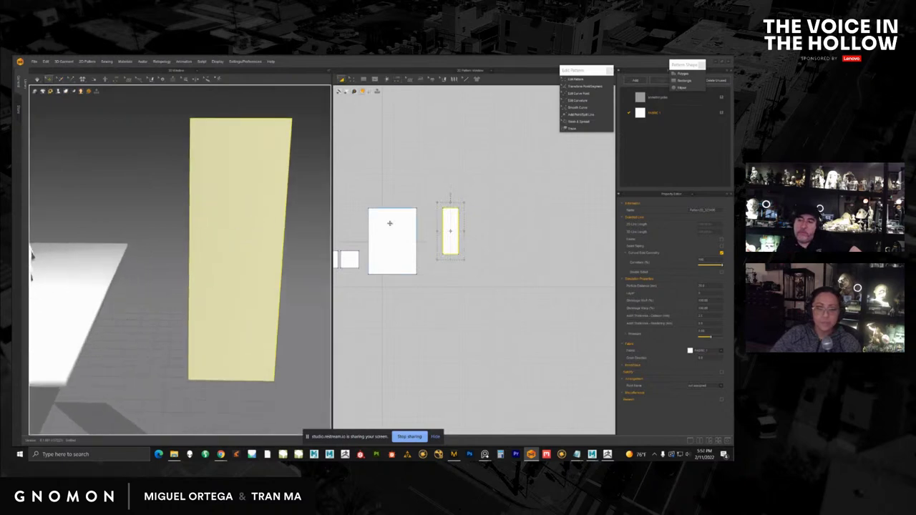
pyautogui.scroll(3, 470, 213)
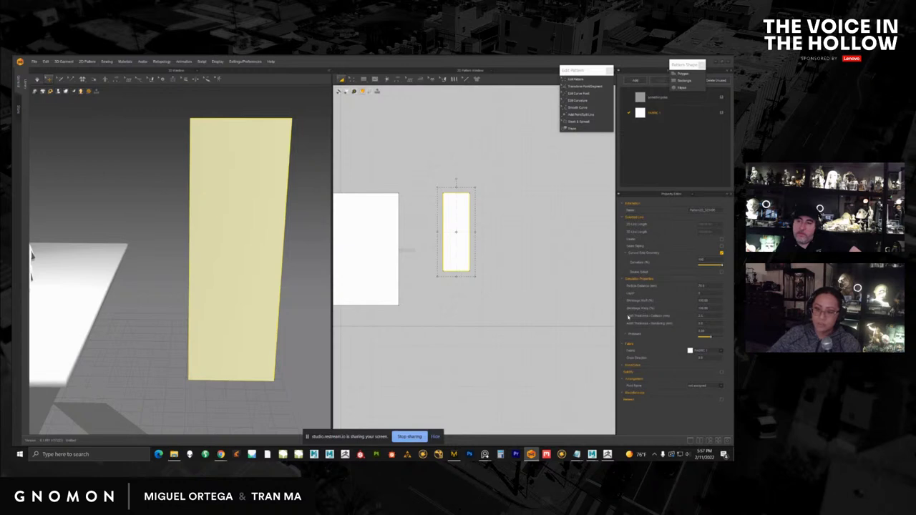
pyautogui.click(701, 307)
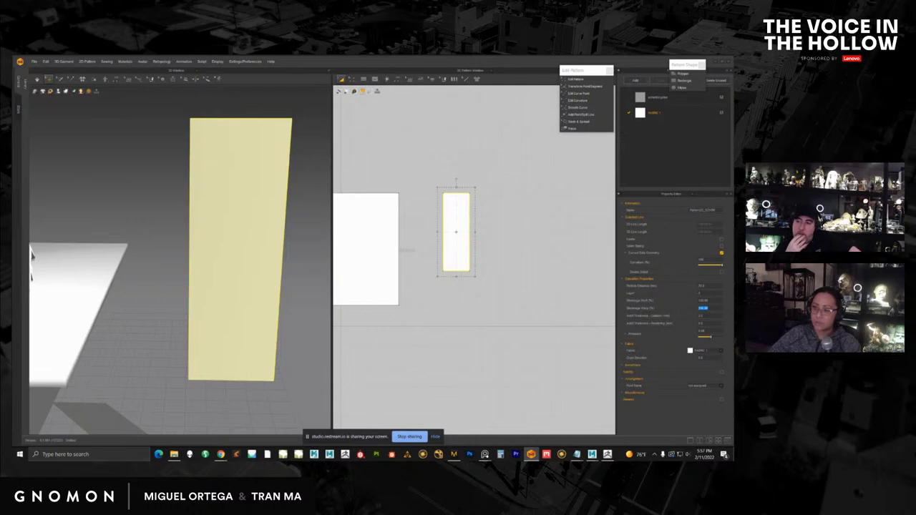
pyautogui.hotkey('alt', 'Tab')
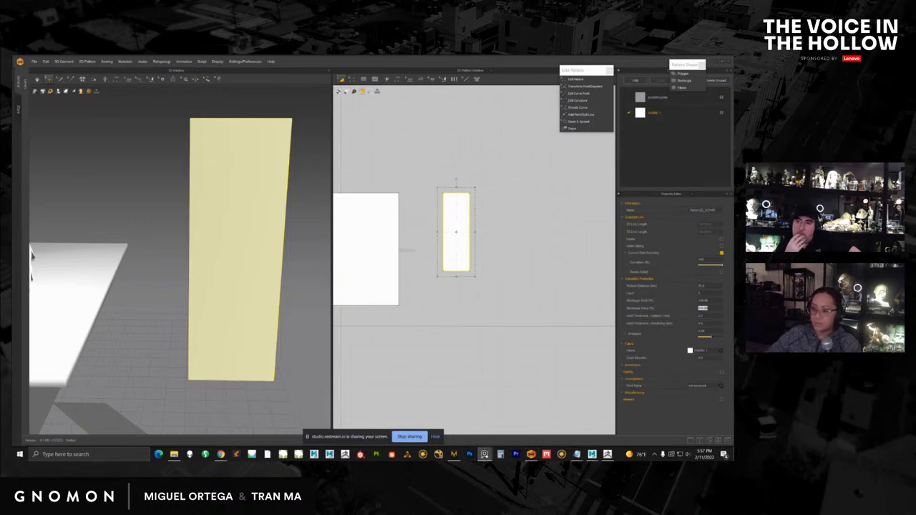
pyautogui.click(708, 300)
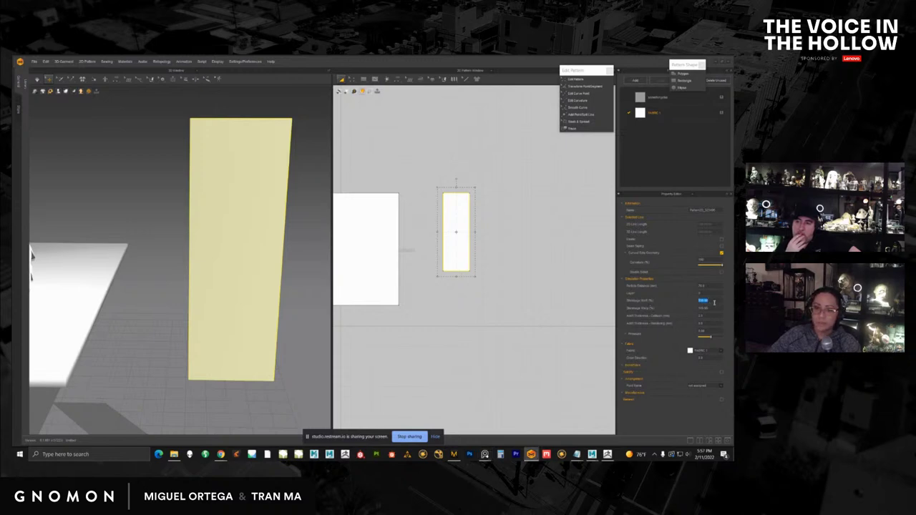
# Step: Rotate the strip in the 3D window until it lies flat, and lower it towards the ground beside the slab
pyautogui.moveTo(204, 157); pyautogui.dragTo(200, 151, button='right')
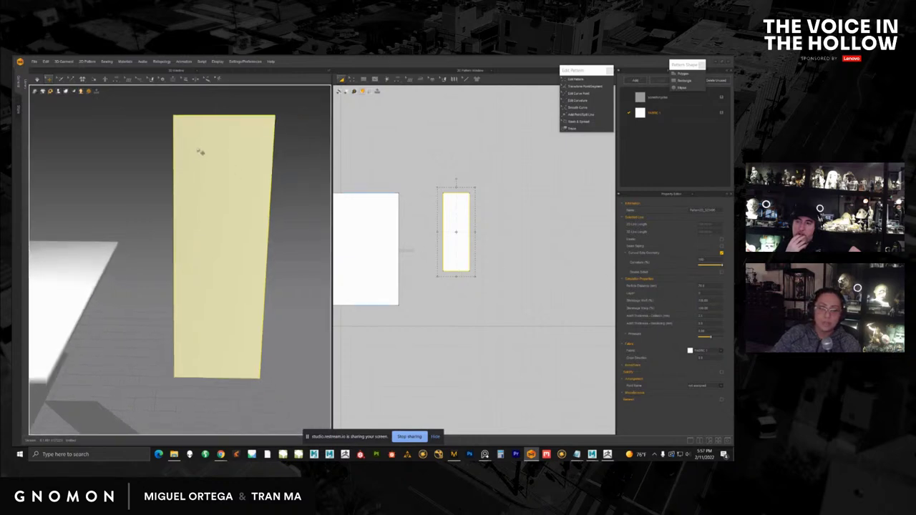
pyautogui.scroll(-2, 211, 172)
pyautogui.scroll(2, 221, 194)
pyautogui.click(219, 192)
pyautogui.moveTo(223, 193); pyautogui.dragTo(213, 188, button='right')
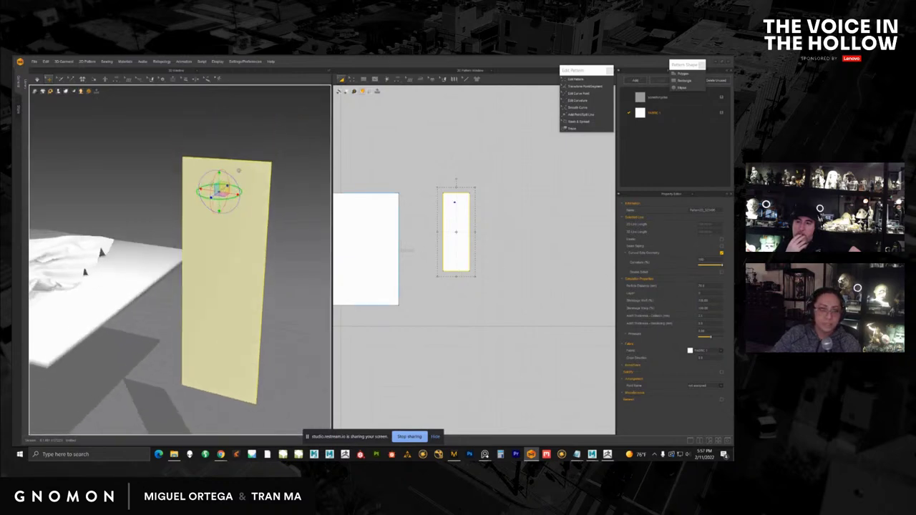
pyautogui.moveTo(226, 203); pyautogui.dragTo(232, 174)
pyautogui.moveTo(232, 174); pyautogui.dragTo(232, 166, button='right')
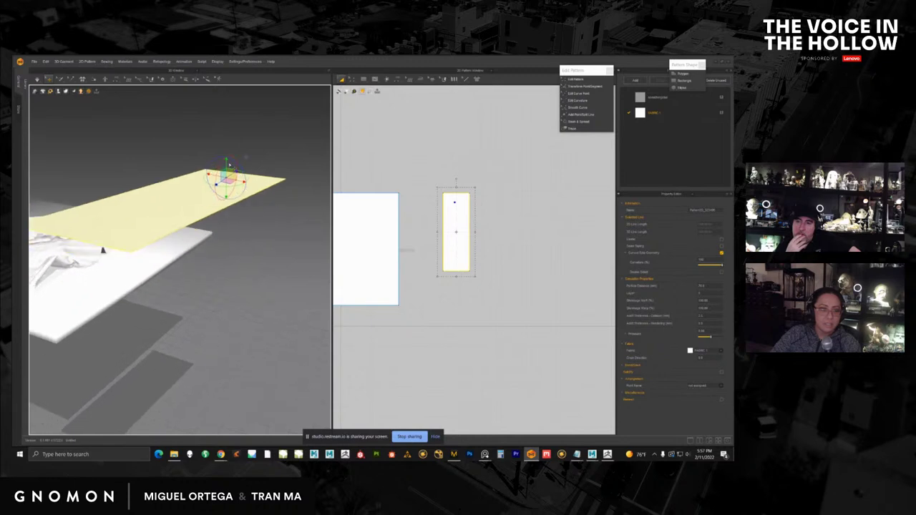
pyautogui.moveTo(226, 168); pyautogui.dragTo(254, 332)
pyautogui.moveTo(254, 332); pyautogui.dragTo(236, 167, button='middle')
pyautogui.moveTo(235, 167); pyautogui.dragTo(204, 188, button='right')
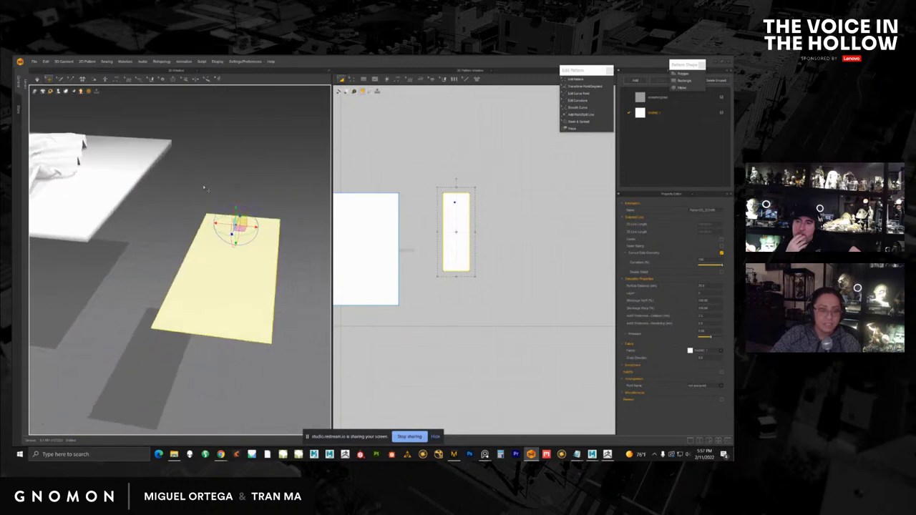
# Step: Simulate until the strip drops onto the ground, and select it in the 3D window
pyautogui.click(41, 78)
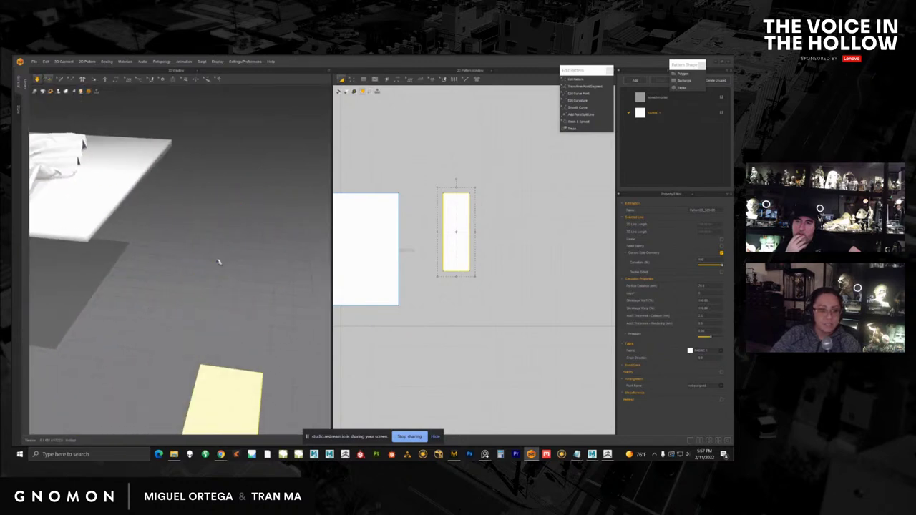
pyautogui.moveTo(219, 262); pyautogui.dragTo(67, 144, button='right')
pyautogui.click(236, 250)
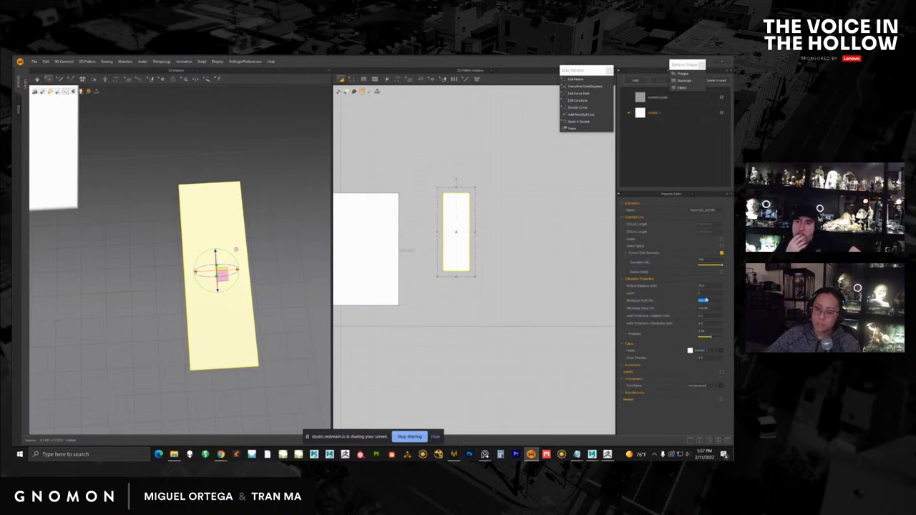
# Step: Set the strip's Shrinkage Weft to 110 and run the normal simulation to widen it
pyautogui.click(706, 299)
pyautogui.click(38, 80)
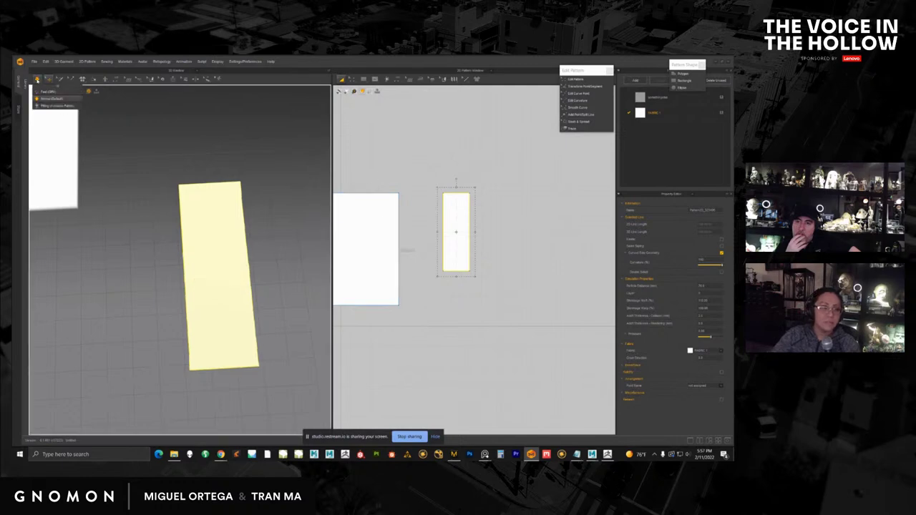
pyautogui.click(50, 98)
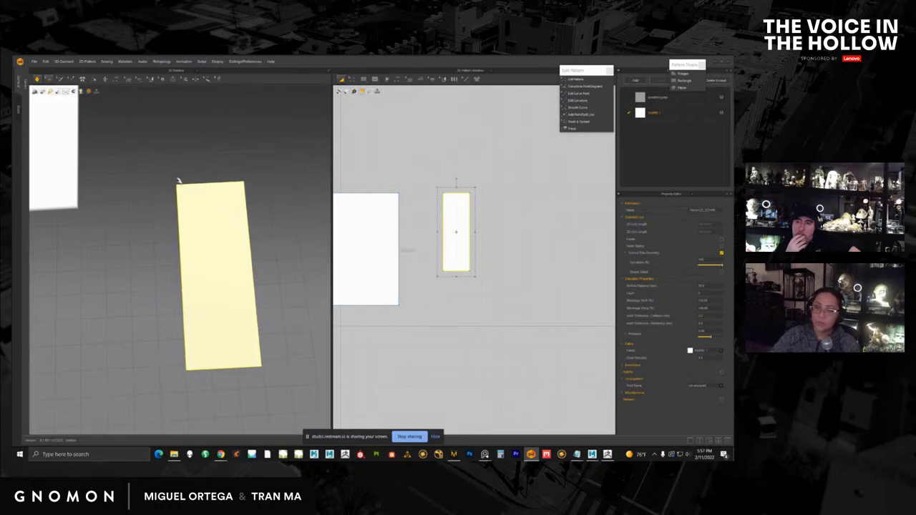
pyautogui.click(37, 79)
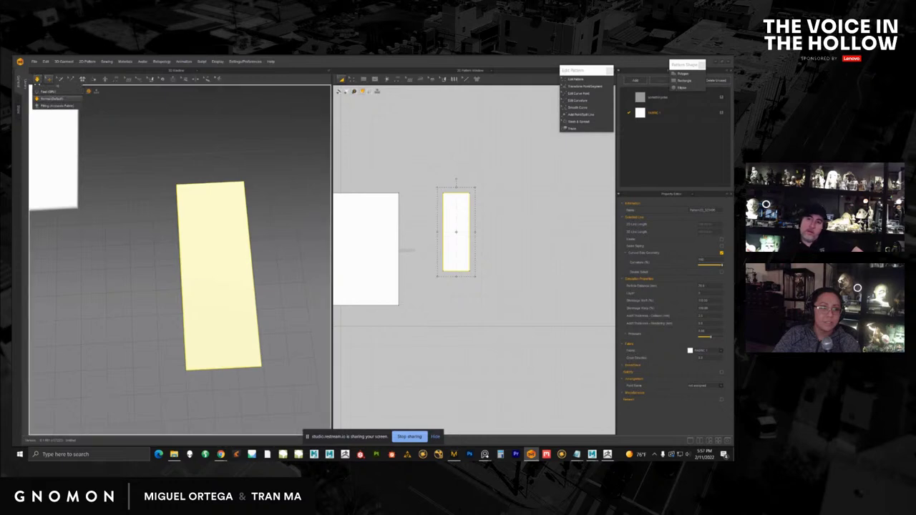
pyautogui.click(38, 79)
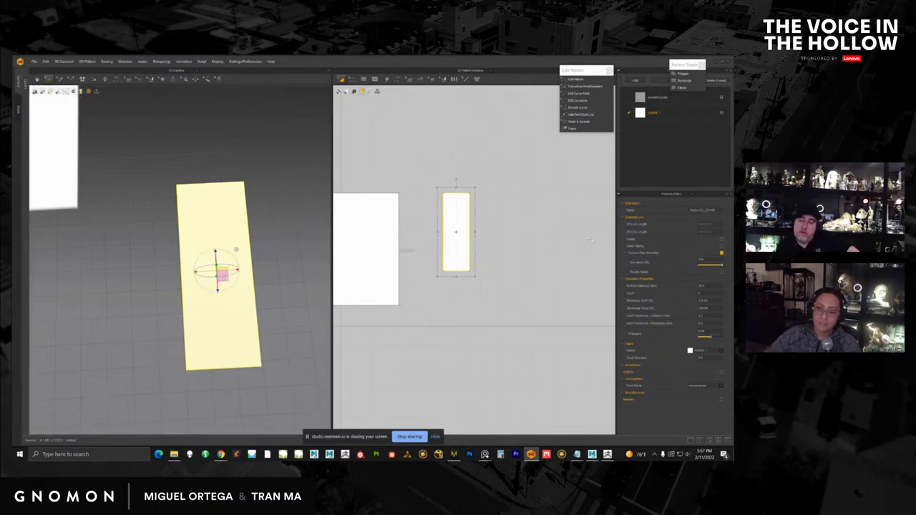
# Step: Set the strip's Shrinkage Weft to 80 and simulate to narrow it
pyautogui.doubleClick(701, 300)
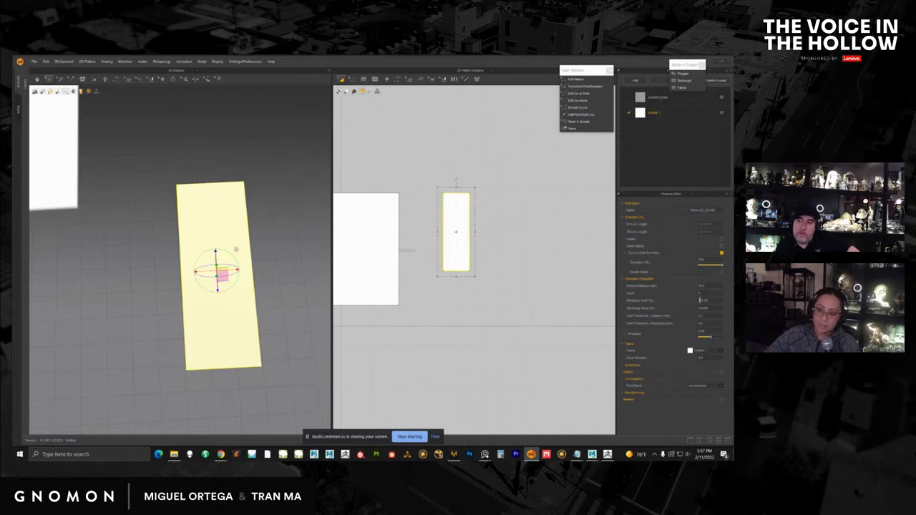
pyautogui.write('10')
pyautogui.press('Return')
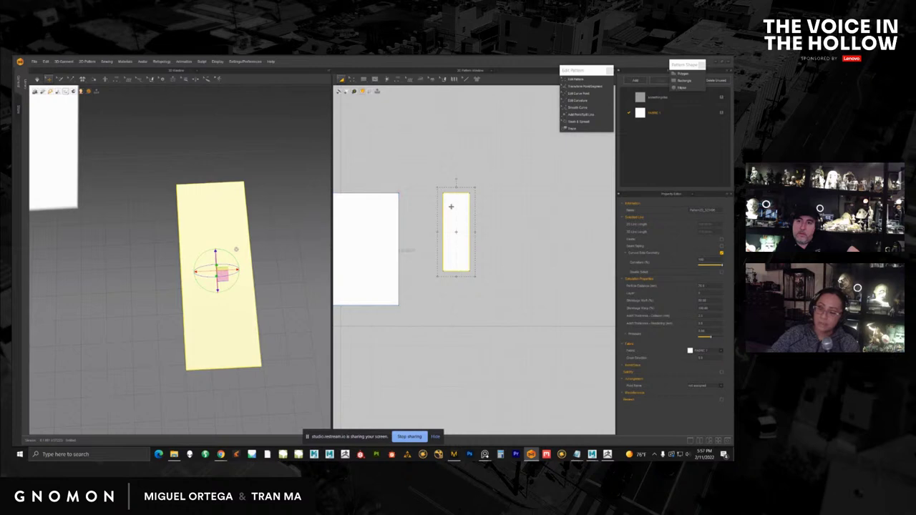
pyautogui.click(37, 79)
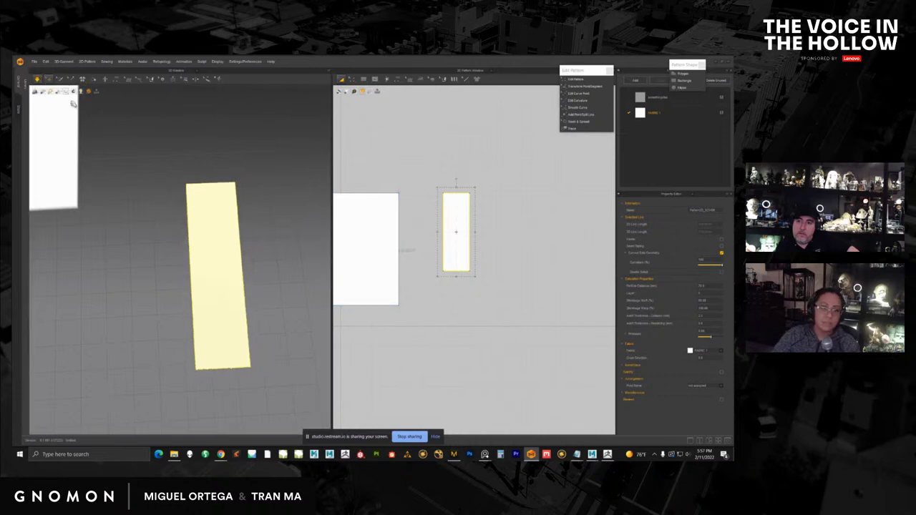
# Step: Stop the simulation, raise the strip's Shrinkage Warp above 100 percent and simulate again to lengthen it
pyautogui.click(37, 79)
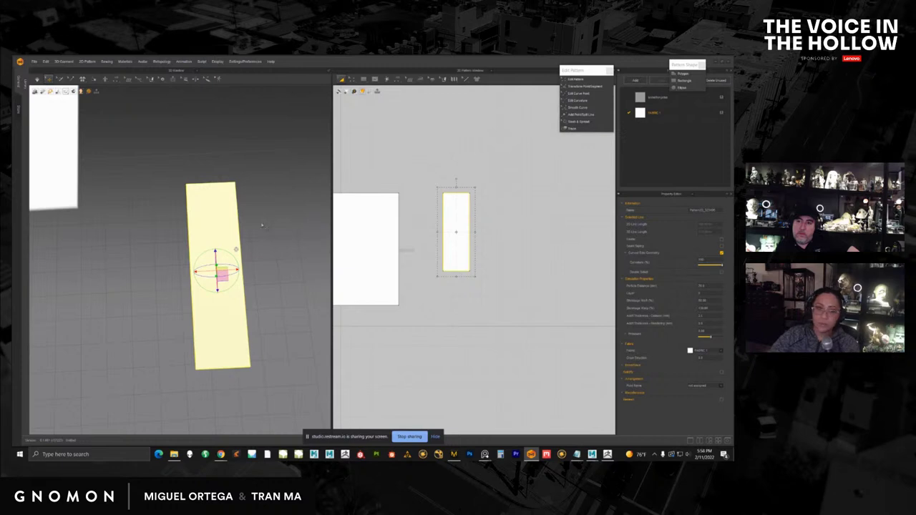
pyautogui.click(37, 78)
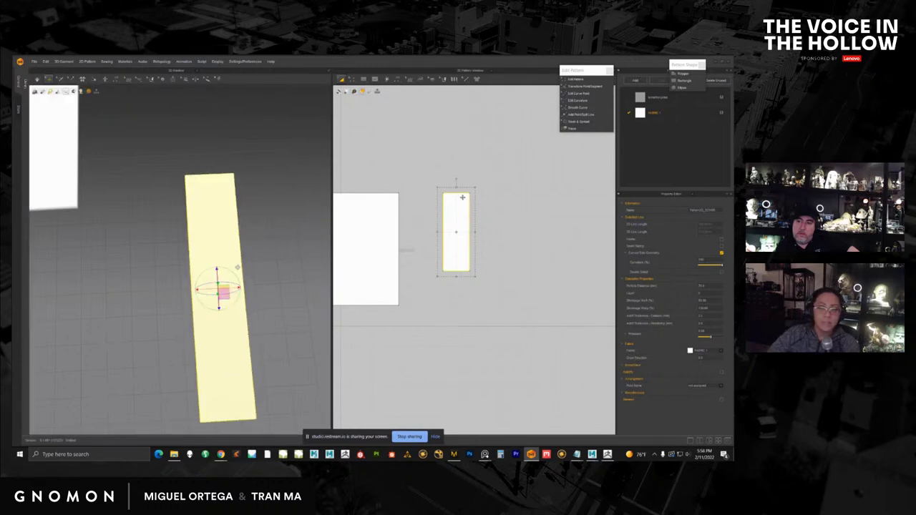
# Step: Try rotating the strip pattern a quarter turn in the 2D window so it lies horizontally
pyautogui.scroll(3, 464, 211)
pyautogui.moveTo(475, 181); pyautogui.dragTo(465, 191)
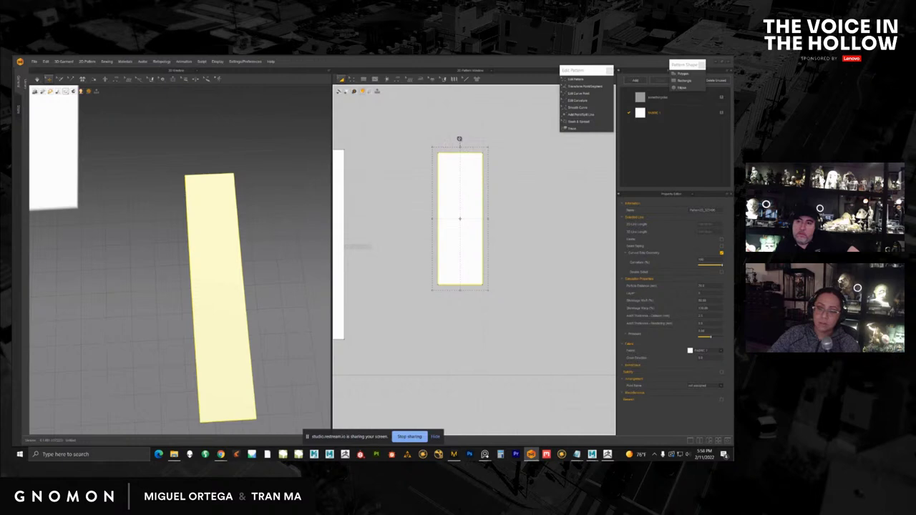
pyautogui.moveTo(461, 138); pyautogui.dragTo(523, 212)
pyautogui.hotkey('ctrl', 'z')
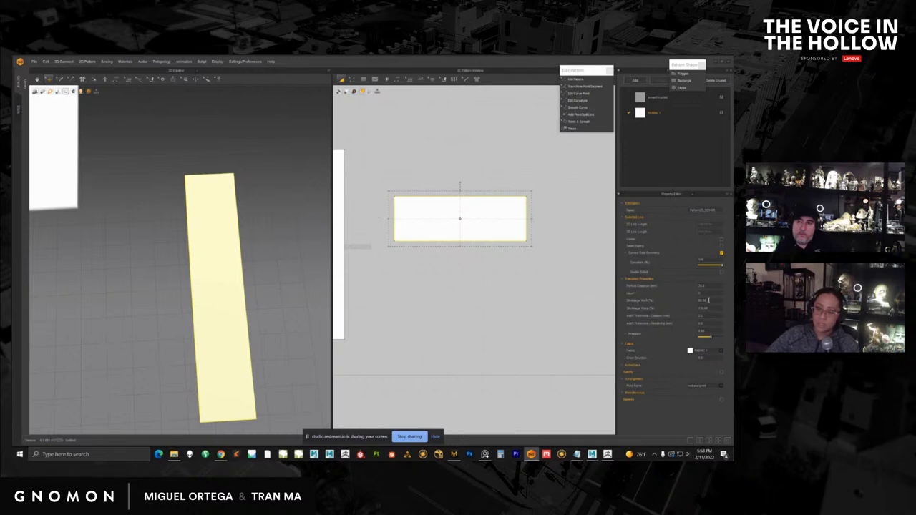
# Step: Try a Shrinkage Weft of 100 on the rotated strip and simulate it
pyautogui.moveTo(708, 300); pyautogui.dragTo(686, 300)
pyautogui.write('5')
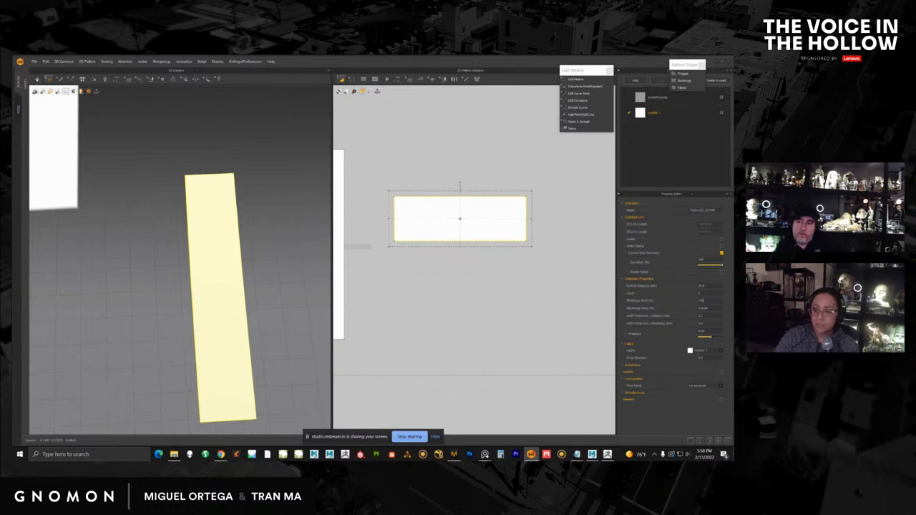
pyautogui.scroll(-1, 215, 260)
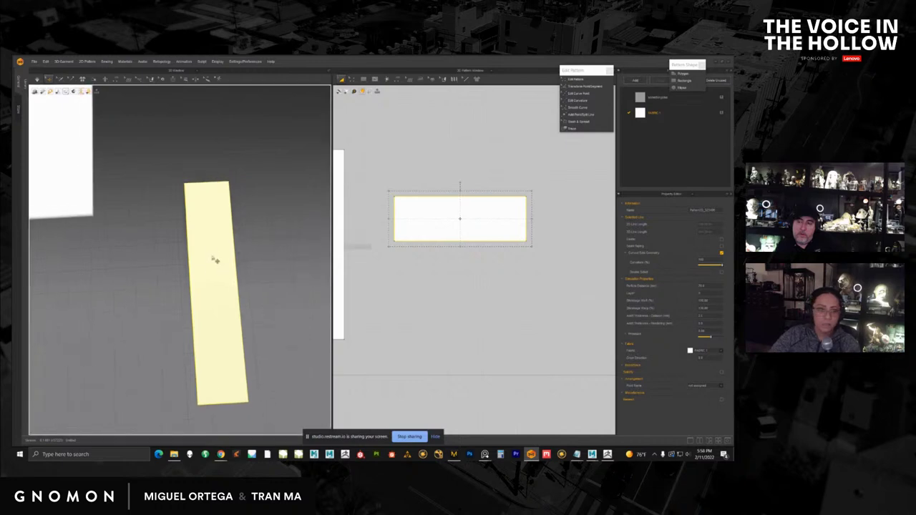
pyautogui.click(36, 79)
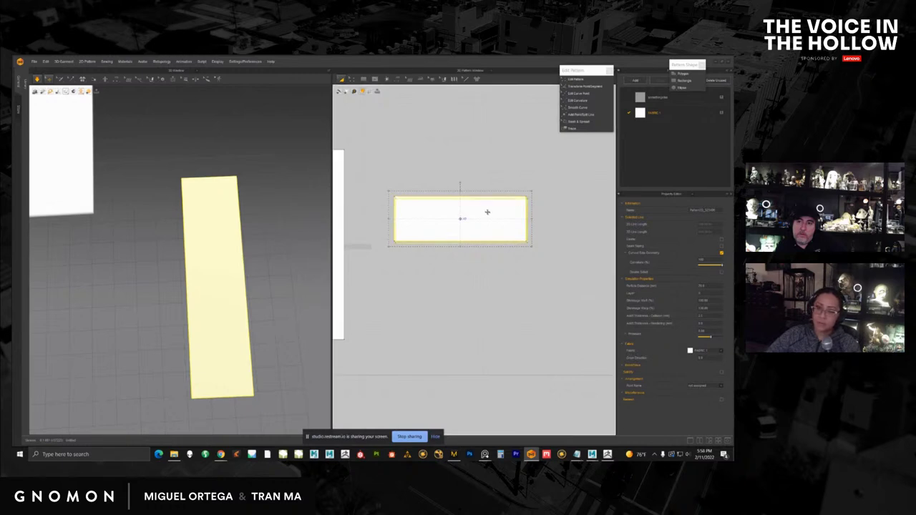
# Step: Undo the strip's latest weft change and its quarter-turn rotation in the 2D window
pyautogui.hotkey('ctrl', 'z')
pyautogui.moveTo(471, 193)
pyautogui.mouseDown()
pyautogui.moveTo(451, 189)
pyautogui.moveTo(493, 198)
pyautogui.moveTo(465, 199)
pyautogui.mouseUp()
pyautogui.hotkey('ctrl', 'z')
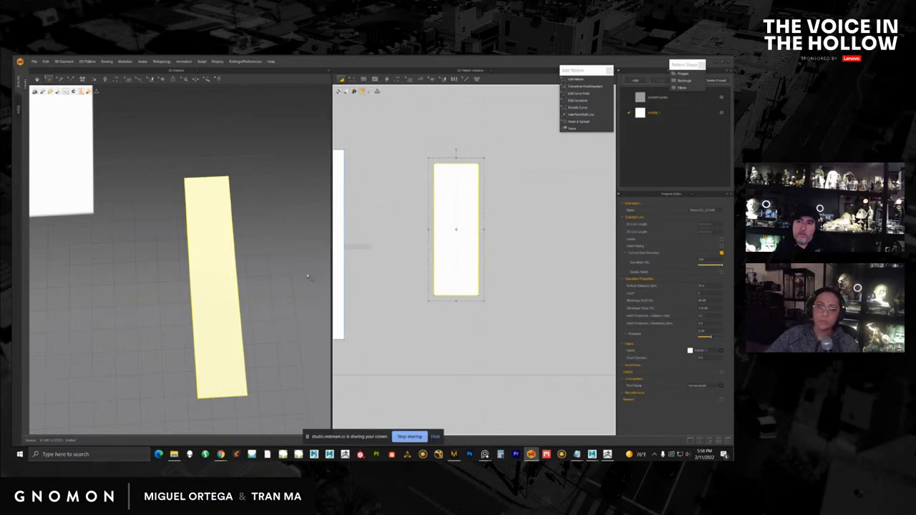
# Step: Add a new fabric to the scene's fabric list
pyautogui.scroll(-4, 203, 217)
pyautogui.moveTo(203, 217); pyautogui.dragTo(184, 226, button='right')
pyautogui.moveTo(184, 226); pyautogui.dragTo(208, 226, button='middle')
pyautogui.moveTo(208, 226); pyautogui.dragTo(237, 208, button='right')
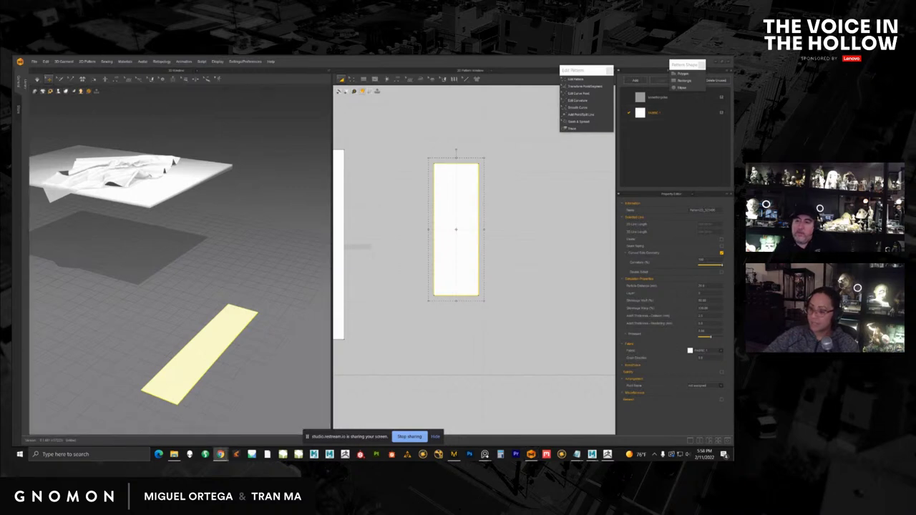
pyautogui.moveTo(258, 291); pyautogui.dragTo(241, 290, button='middle')
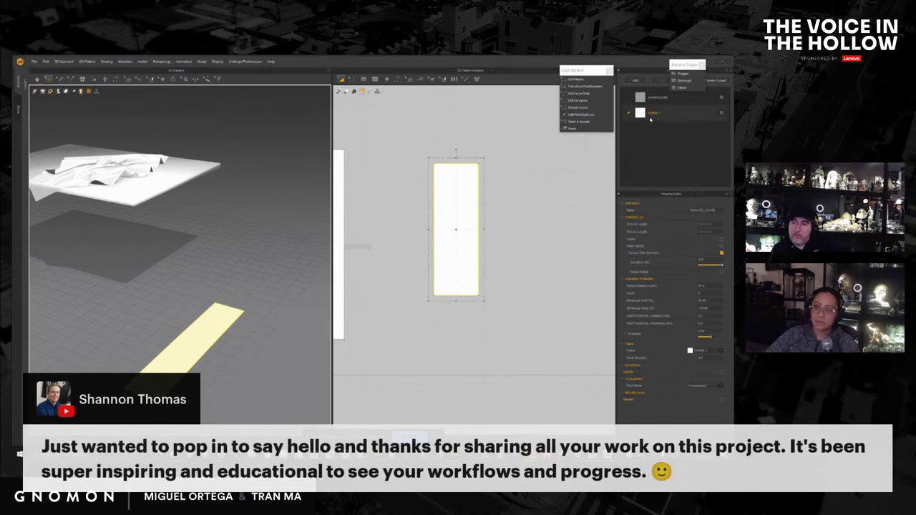
pyautogui.click(635, 80)
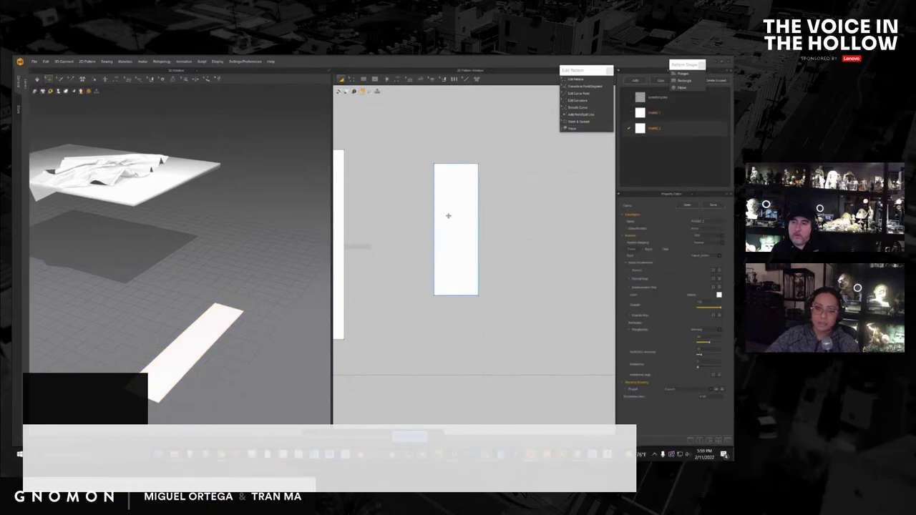
pyautogui.moveTo(239, 279)
pyautogui.mouseDown(button='middle')
pyautogui.moveTo(250, 289)
pyautogui.moveTo(243, 285)
pyautogui.mouseUp(button='middle')
pyautogui.moveTo(397, 185); pyautogui.dragTo(428, 202, button='middle')
pyautogui.scroll(-2, 429, 201)
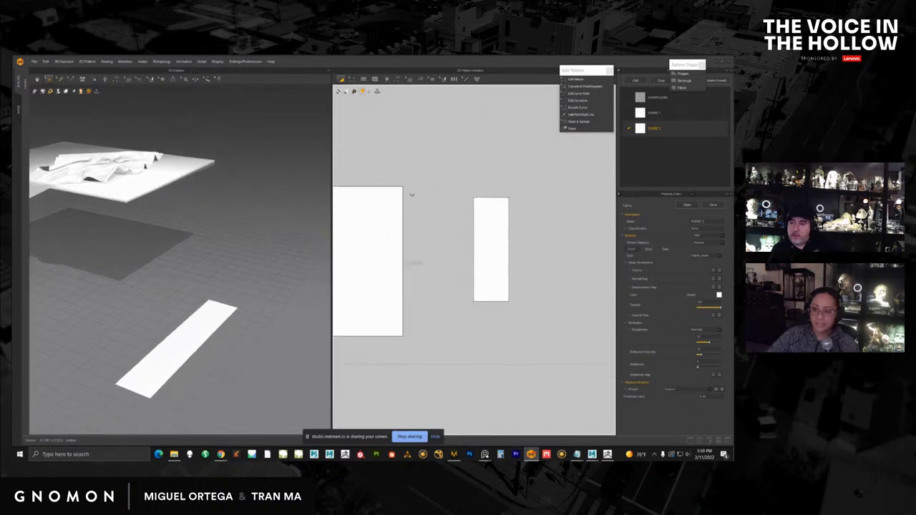
# Step: Draw a narrow vertical rectangle pattern in the empty area beside the existing strip in the 2D window
pyautogui.moveTo(454, 207); pyautogui.dragTo(460, 209, button='right')
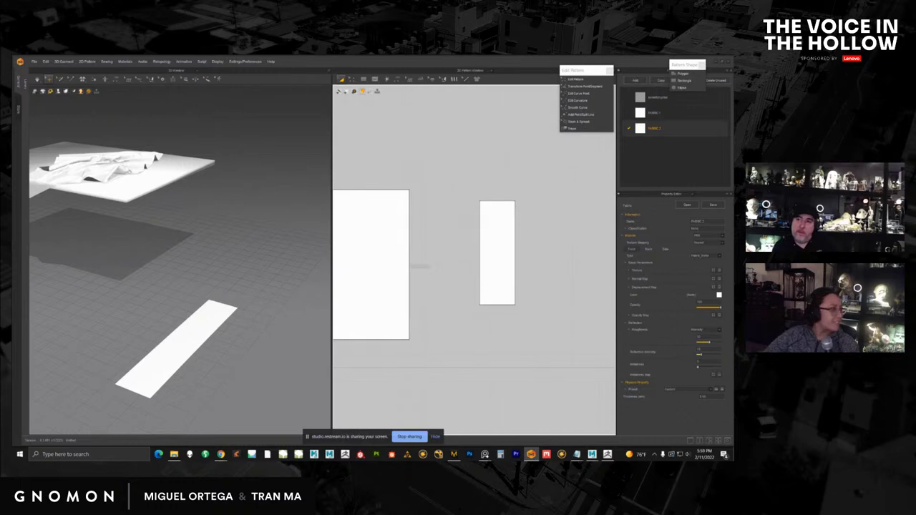
pyautogui.moveTo(613, 179); pyautogui.dragTo(535, 165, button='middle')
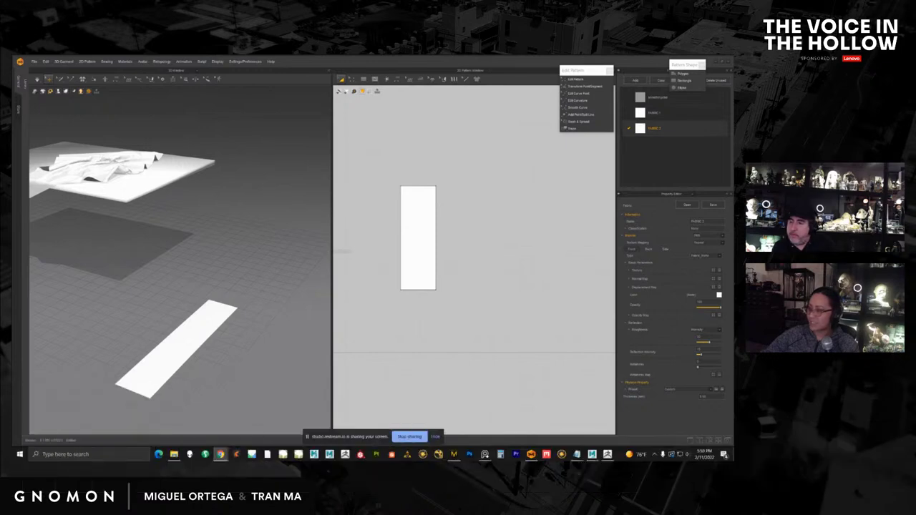
pyautogui.moveTo(489, 257)
pyautogui.mouseDown(button='middle')
pyautogui.moveTo(449, 251)
pyautogui.moveTo(477, 248)
pyautogui.mouseUp(button='middle')
pyautogui.press('s')
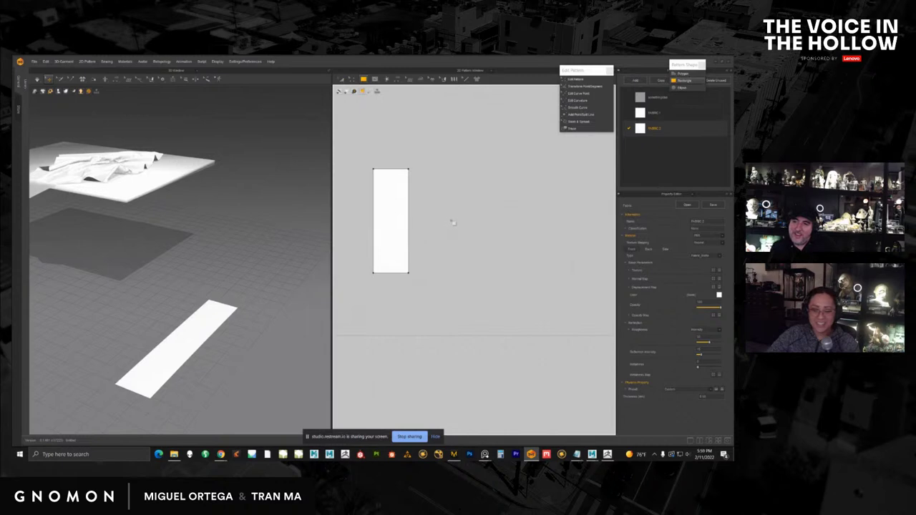
pyautogui.moveTo(452, 223); pyautogui.dragTo(469, 292)
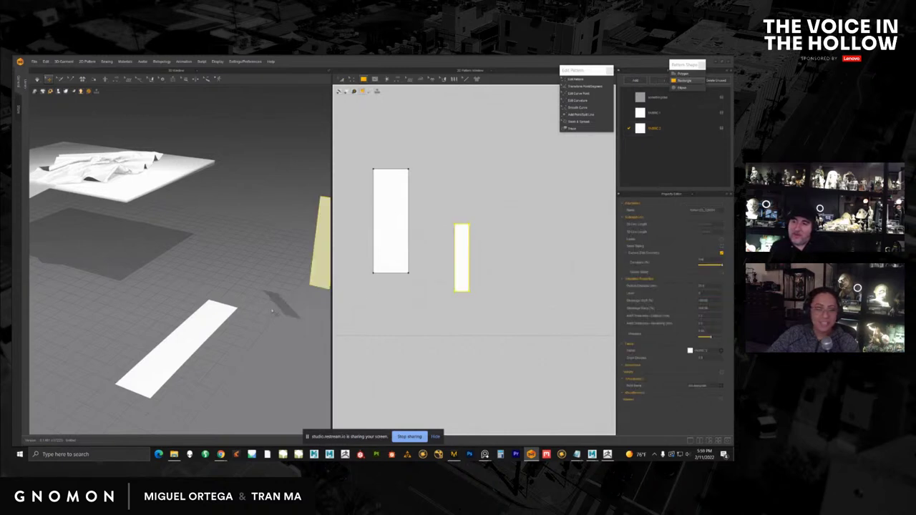
# Step: Try the Trim_Full_Grain_Leather physical preset on FABRIC 2, the fabric of the new narrow strip
pyautogui.scroll(-3, 271, 310)
pyautogui.moveTo(215, 272); pyautogui.dragTo(253, 262, button='right')
pyautogui.scroll(3, 254, 286)
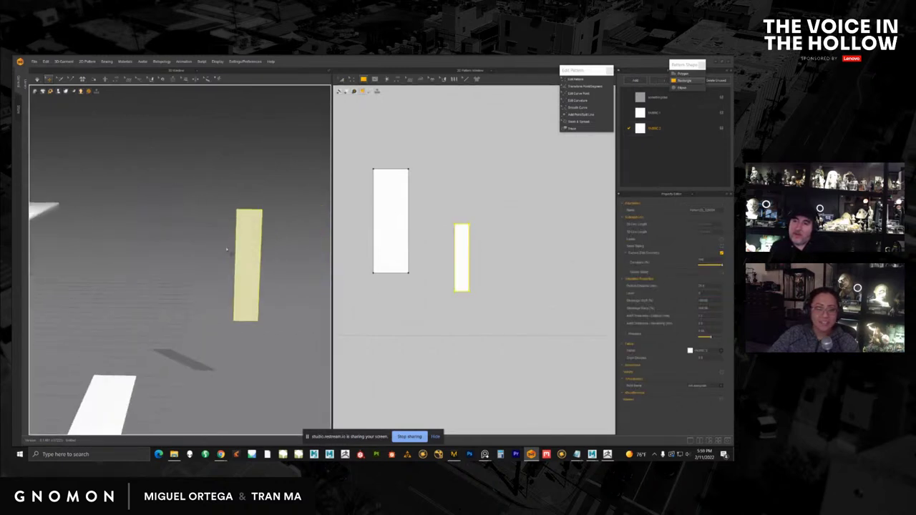
pyautogui.moveTo(226, 249); pyautogui.dragTo(203, 253, button='middle')
pyautogui.scroll(2, 220, 260)
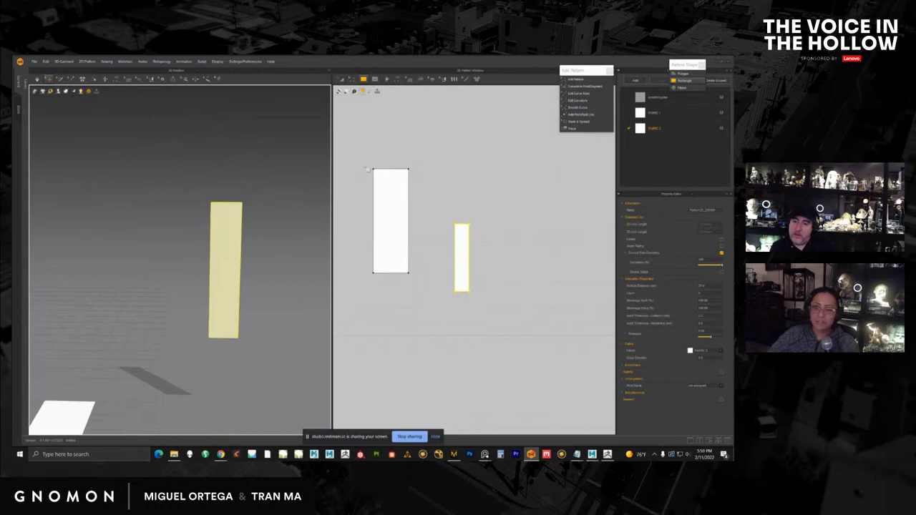
pyautogui.click(667, 128)
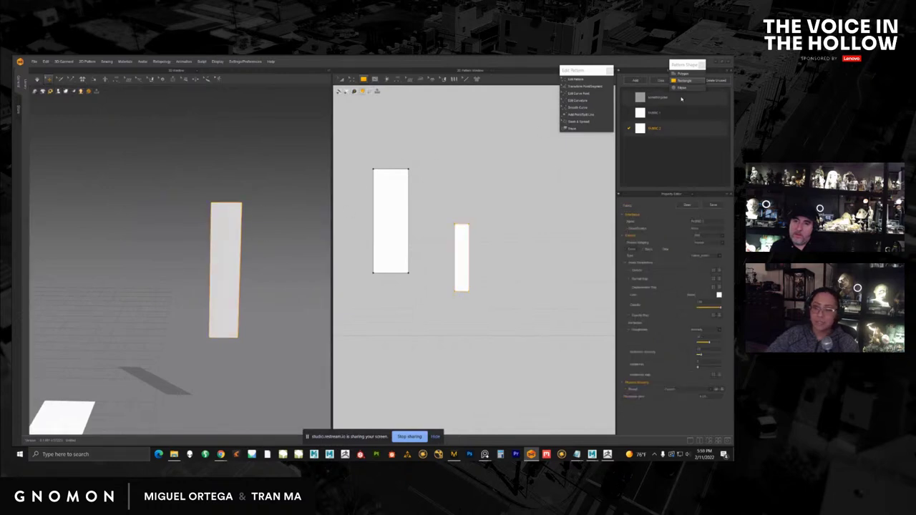
pyautogui.click(706, 391)
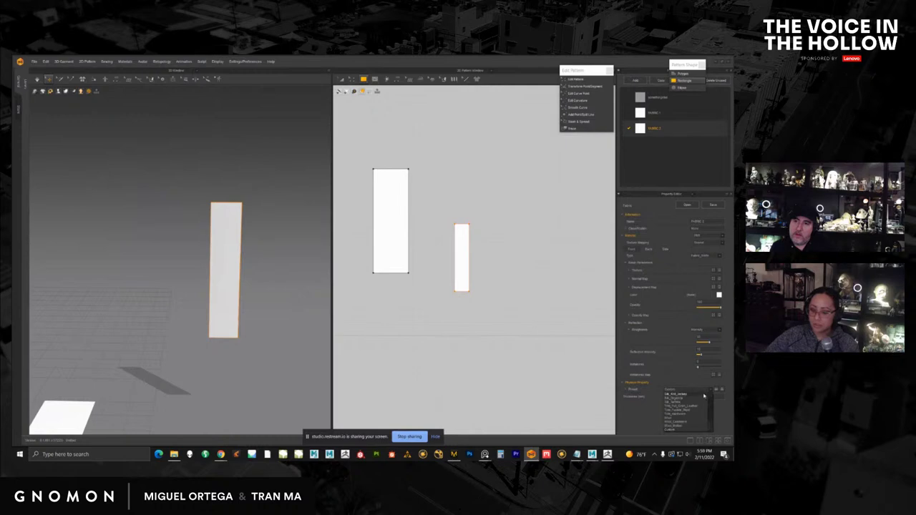
pyautogui.scroll(5, 694, 413)
pyautogui.click(689, 419)
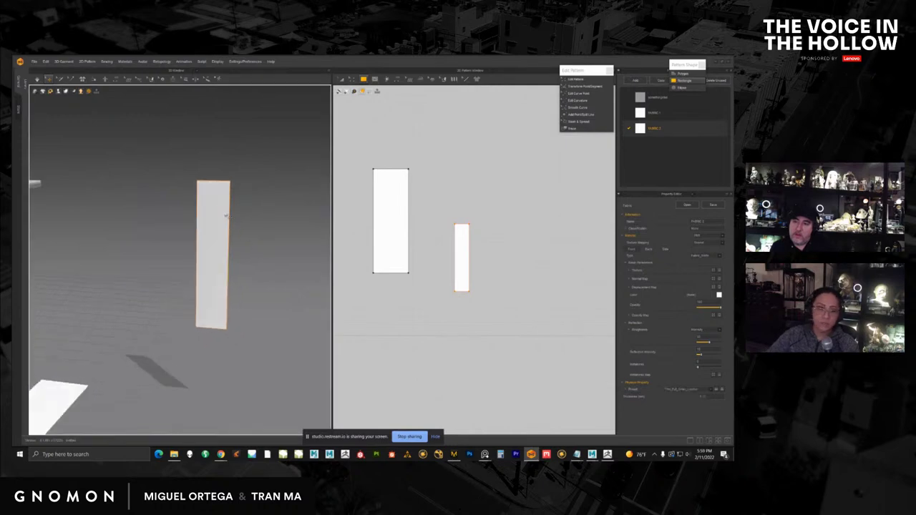
# Step: Simulate the narrow strip and pull it by its upper end in the 3D window to test its stiffness
pyautogui.click(37, 79)
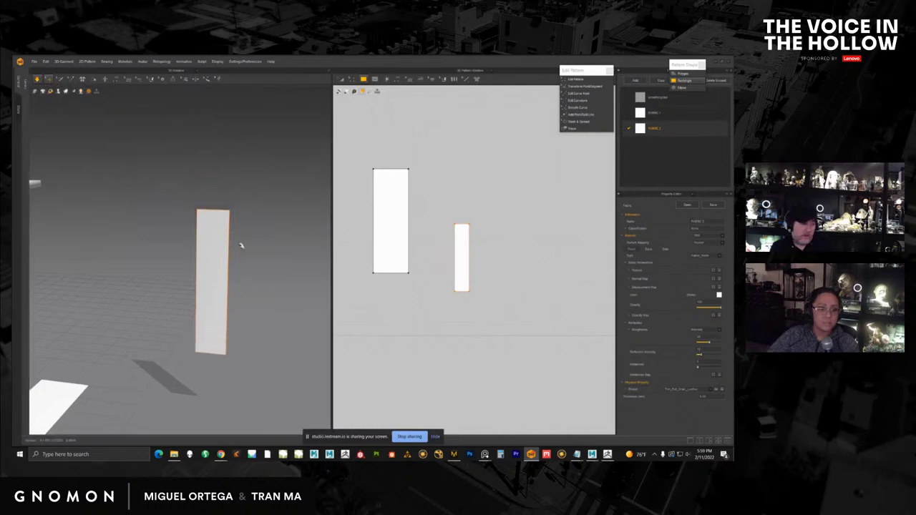
pyautogui.click(217, 287)
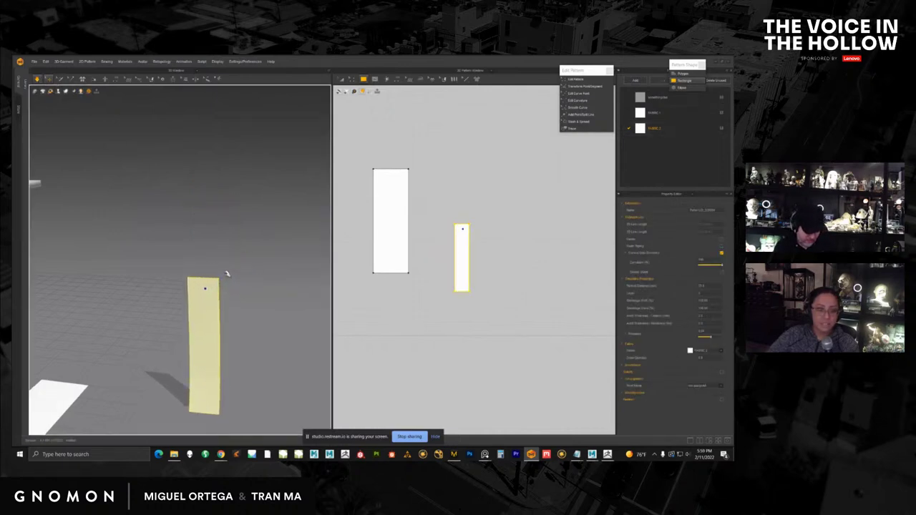
pyautogui.moveTo(239, 312); pyautogui.dragTo(264, 294, button='right')
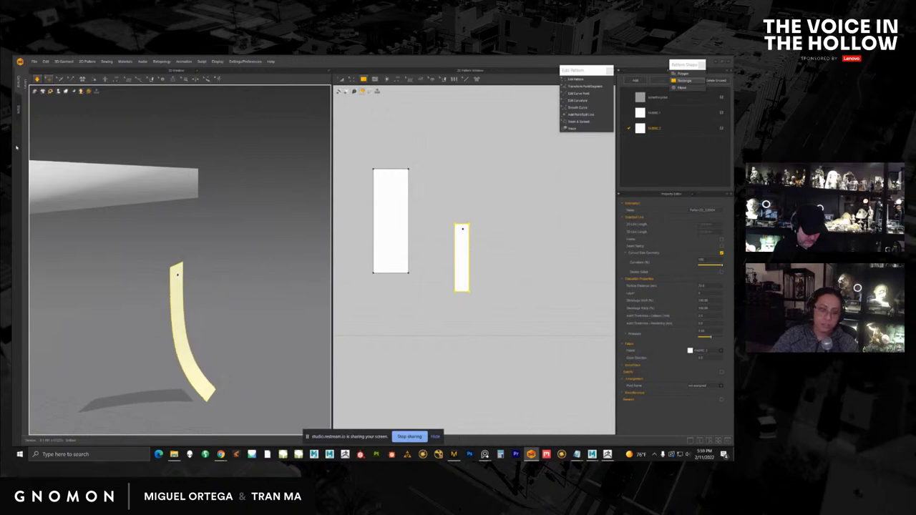
pyautogui.click(37, 79)
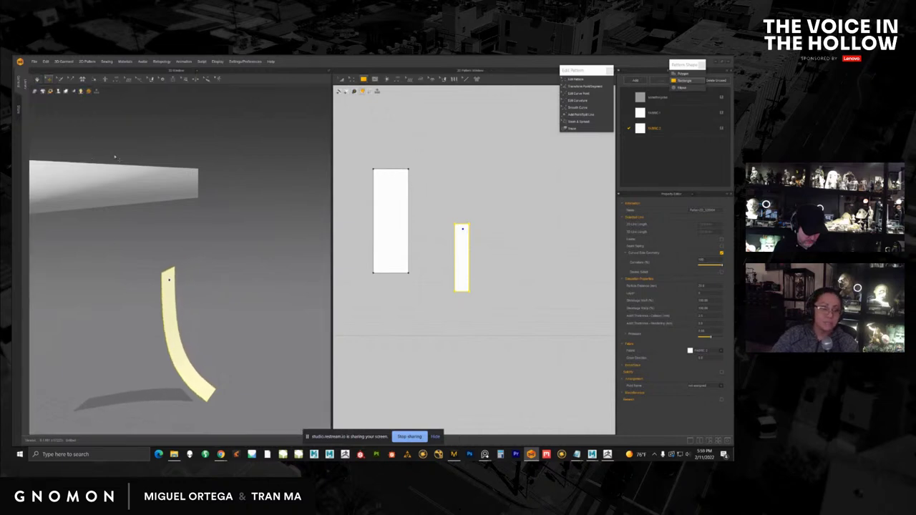
# Step: Undo the latest simulation of the narrow strip so it can be tested again
pyautogui.moveTo(172, 300); pyautogui.dragTo(168, 279, button='right')
pyautogui.moveTo(235, 283); pyautogui.dragTo(219, 282, button='right')
pyautogui.click(227, 282)
pyautogui.hotkey('ctrl', 'z')
pyautogui.hotkey('ctrl', 'z')
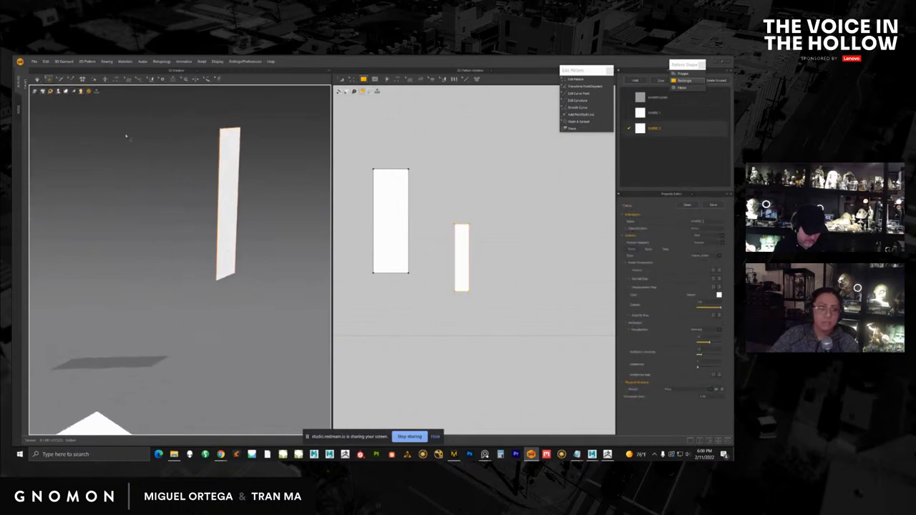
# Step: Try simulating the narrow strip's free fall to the ground, and undo that simulation
pyautogui.click(37, 80)
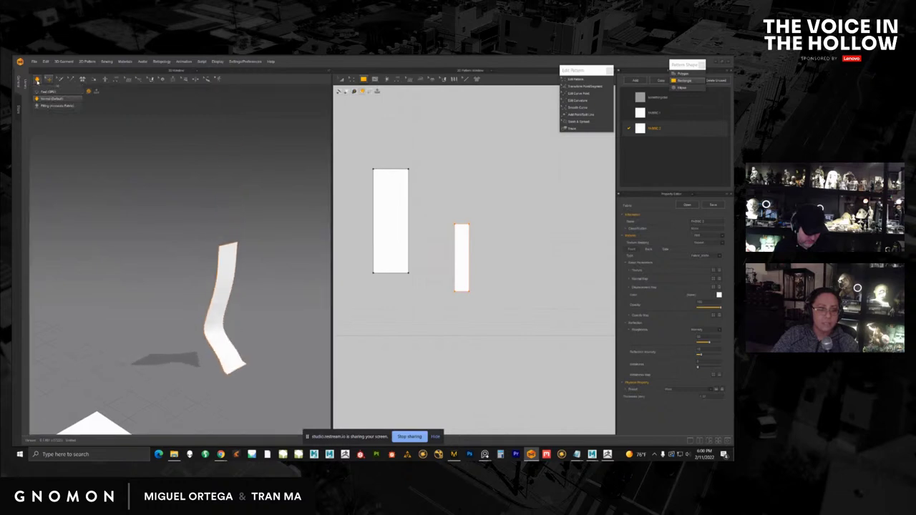
pyautogui.click(37, 81)
pyautogui.hotkey('ctrl', 'z')
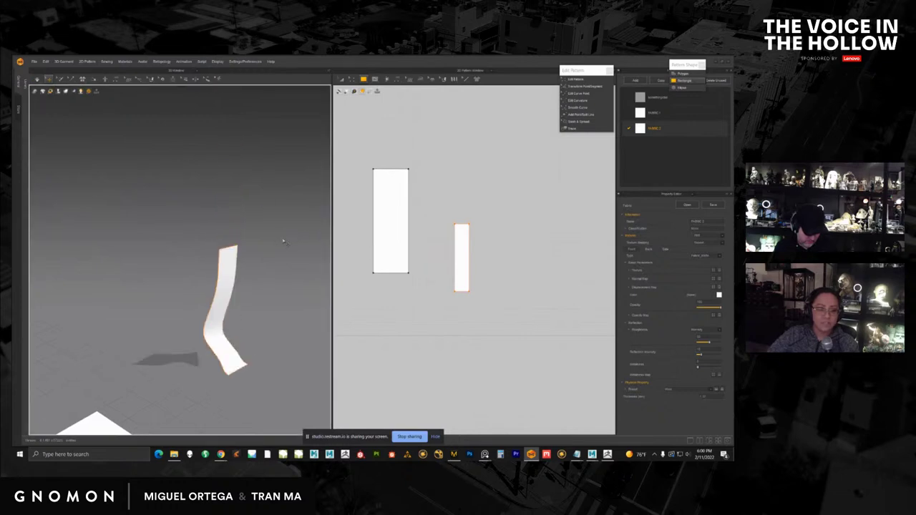
pyautogui.hotkey('ctrl', 'z')
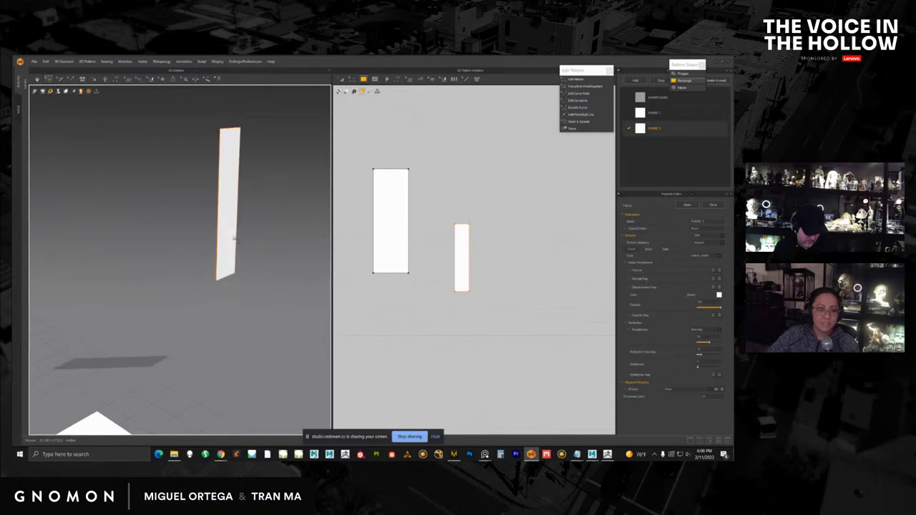
# Step: Move the narrow strip down closer to the ground in the 3D window and run a short simulation
pyautogui.click(229, 211)
pyautogui.moveTo(228, 189); pyautogui.dragTo(233, 246)
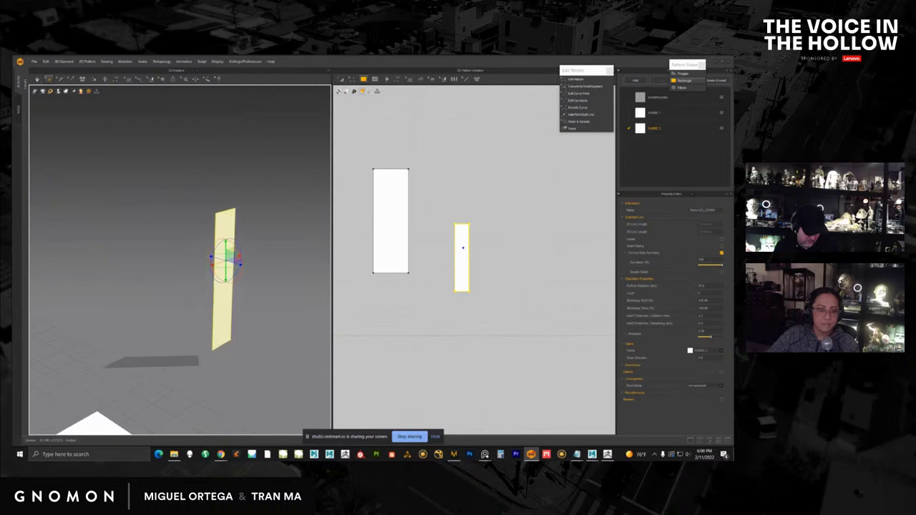
pyautogui.click(37, 80)
pyautogui.click(52, 99)
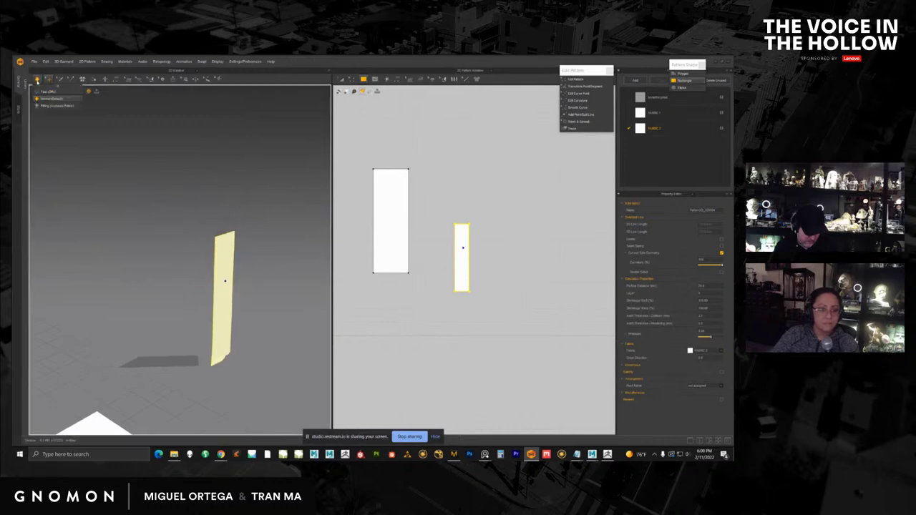
# Step: Change FABRIC 2's color to a muted dusty red to distinguish it from the other fabric
pyautogui.click(652, 128)
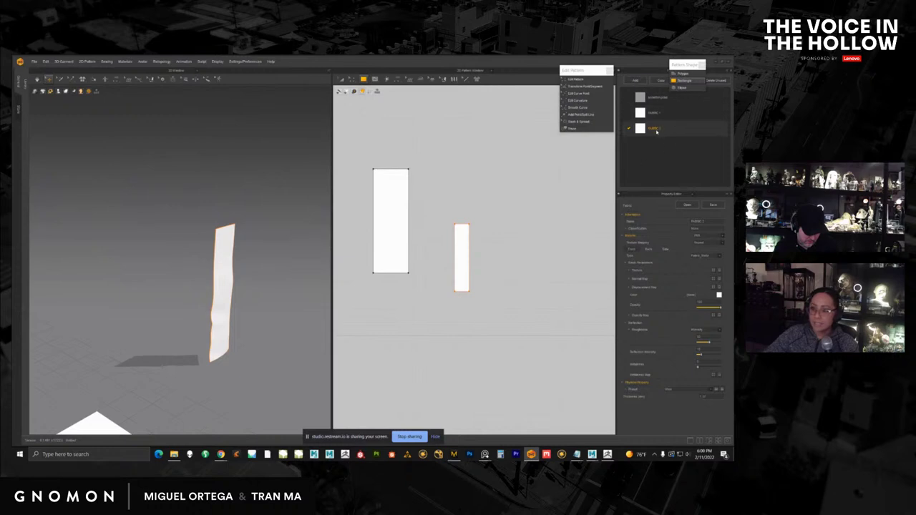
pyautogui.click(719, 295)
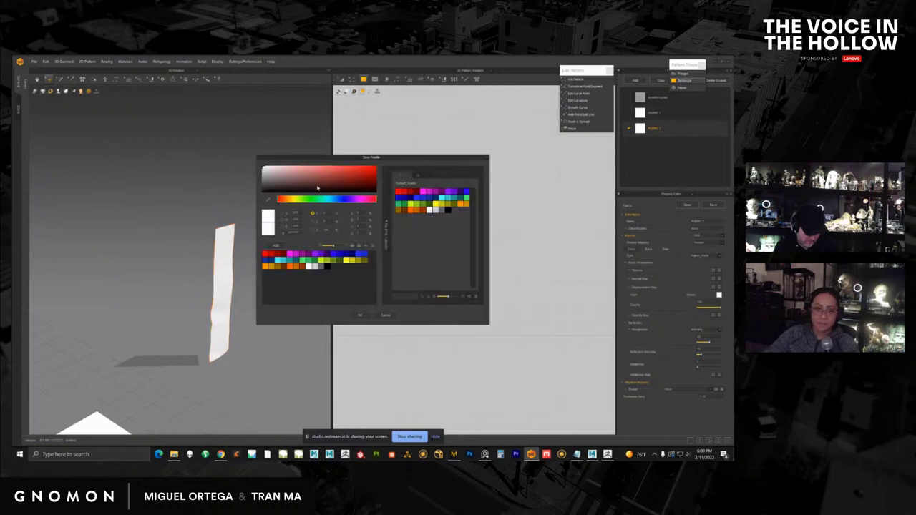
pyautogui.click(282, 177)
pyautogui.click(359, 317)
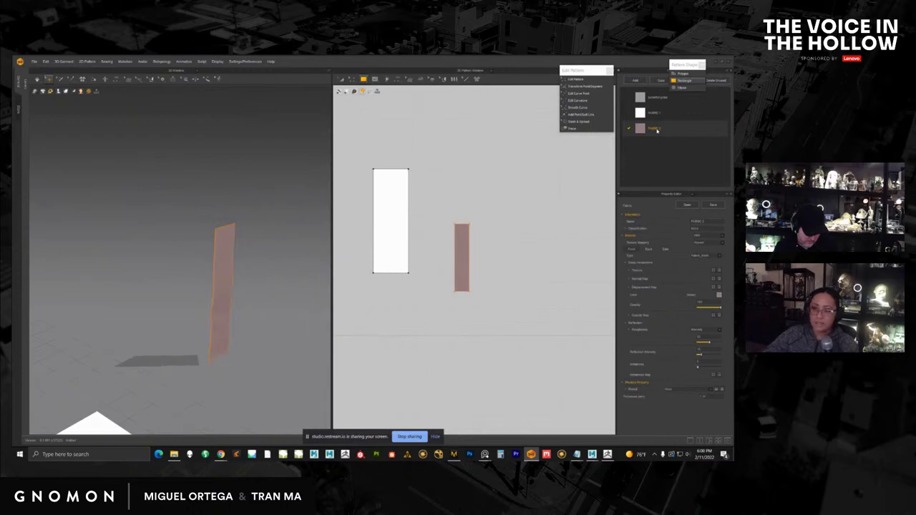
# Step: Apply the Trim_Full_Grain_Leather preset to FABRIC 2 and expand its detailed physical properties
pyautogui.click(673, 392)
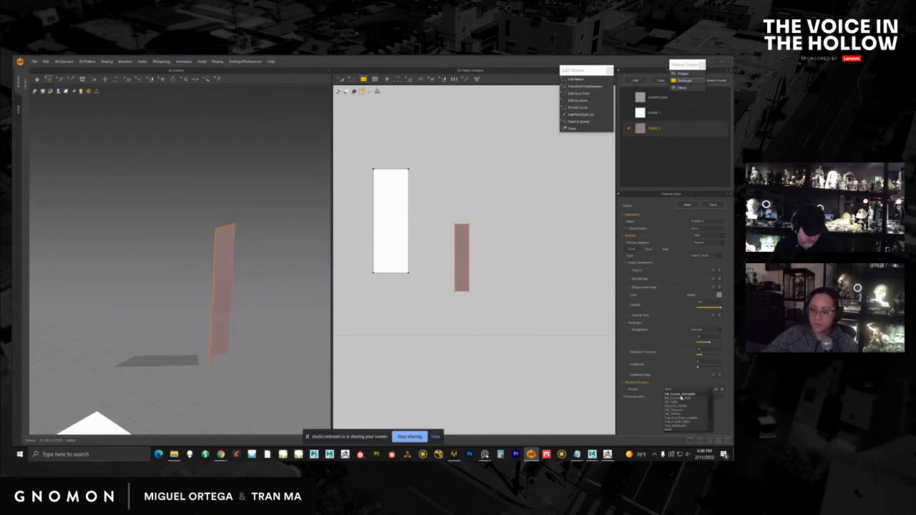
pyautogui.click(688, 418)
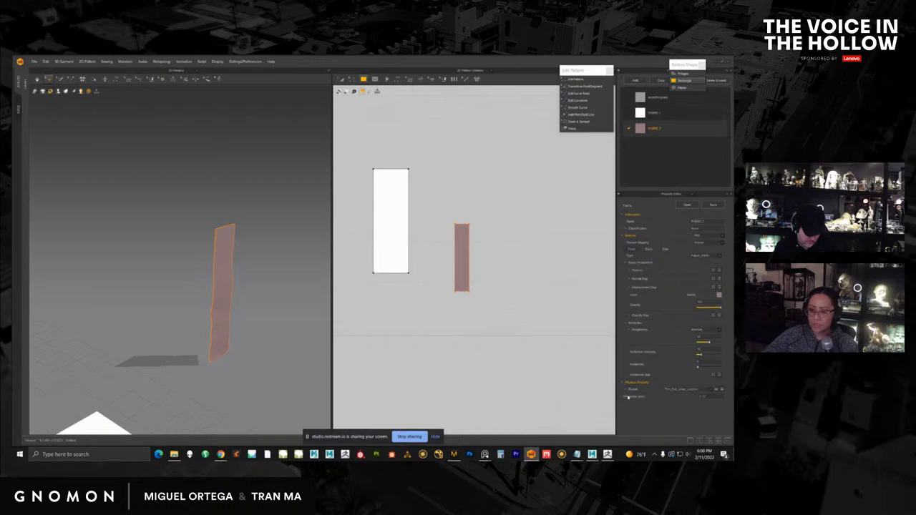
pyautogui.click(626, 391)
pyautogui.moveTo(729, 333); pyautogui.dragTo(730, 362)
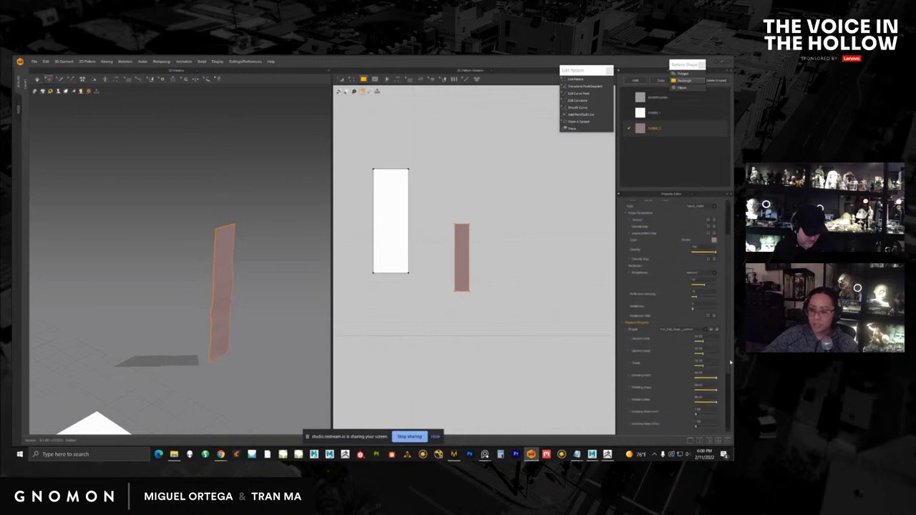
pyautogui.scroll(-3, 730, 363)
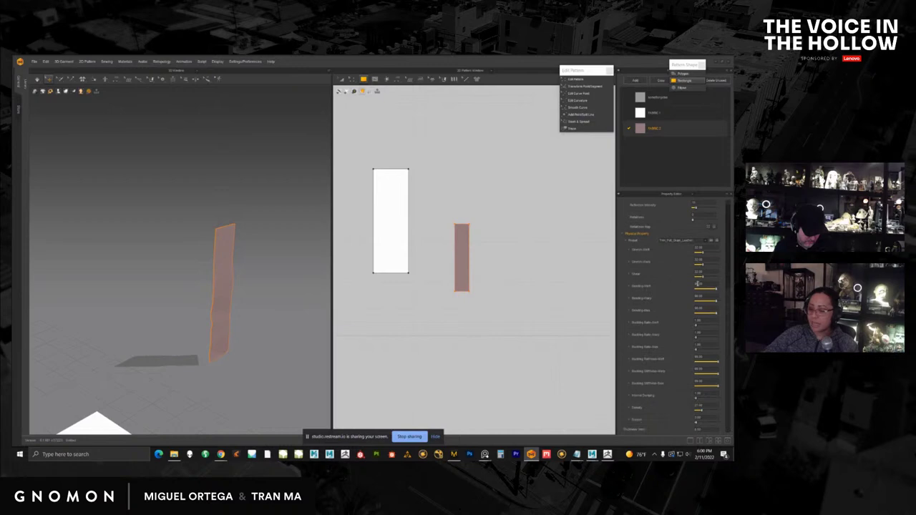
# Step: Lower FABRIC 2's Density to its minimum and simulate the narrow strip while pulling it by its upper end
pyautogui.hotkey('alt', 'Tab')
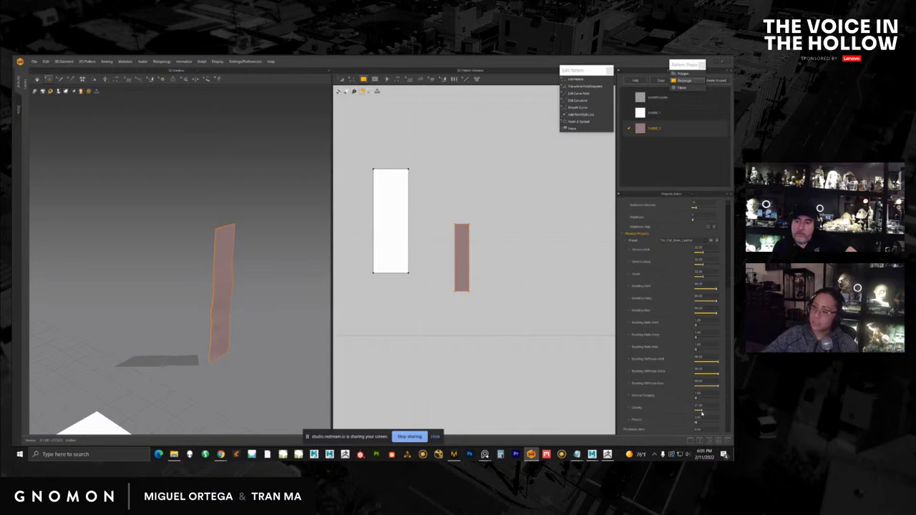
pyautogui.moveTo(701, 413); pyautogui.dragTo(700, 412)
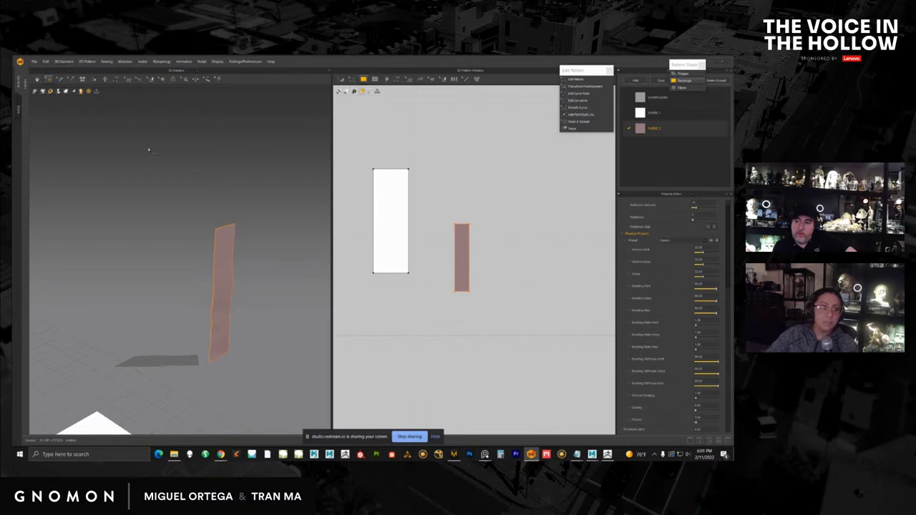
pyautogui.press('space')
pyautogui.click(221, 237)
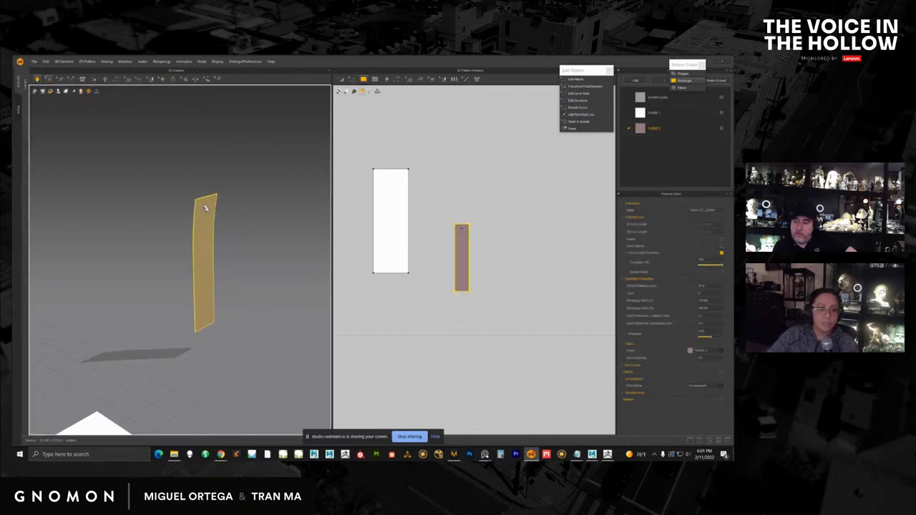
pyautogui.moveTo(206, 206); pyautogui.dragTo(212, 190)
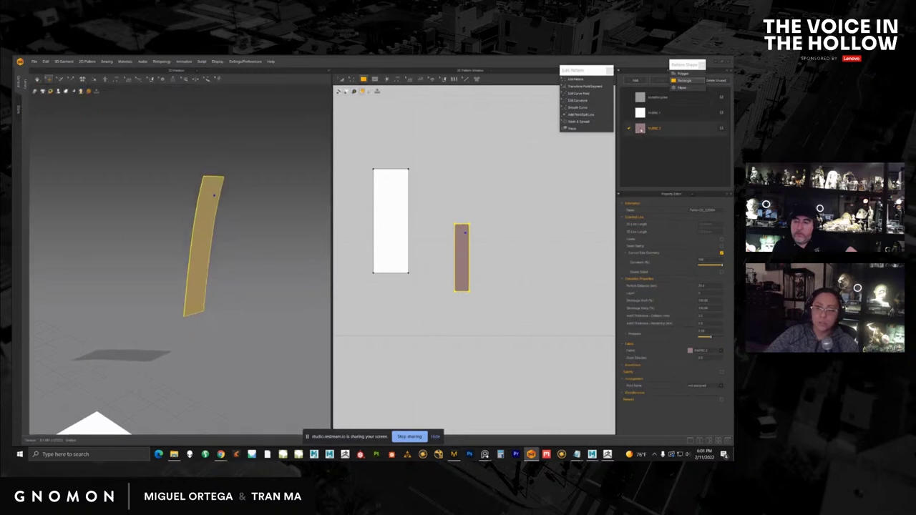
# Step: Raise FABRIC 2's Internal Damping to its maximum and simulate the strip while swinging it by its upper edge
pyautogui.click(657, 120)
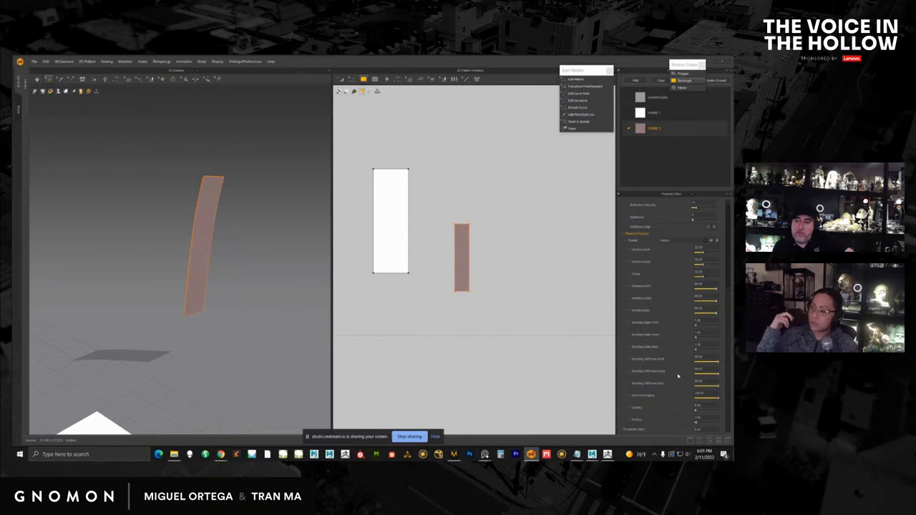
pyautogui.press('space')
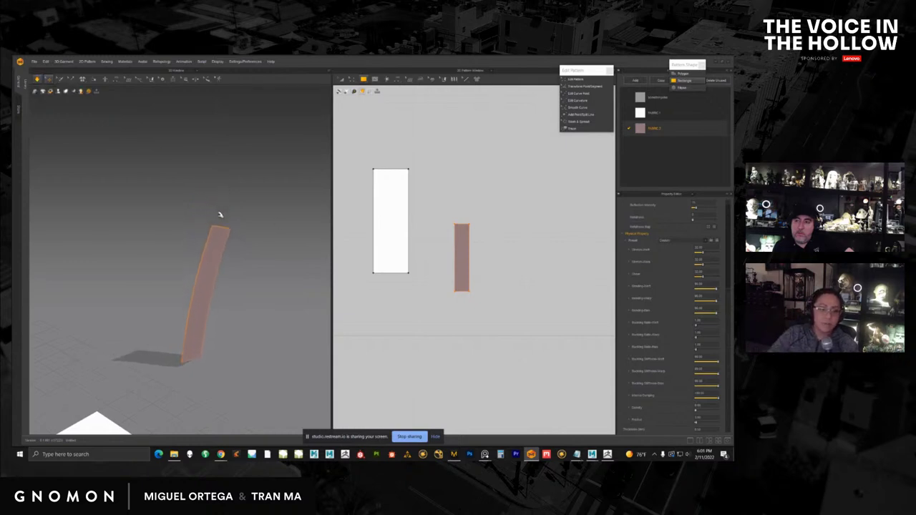
pyautogui.moveTo(223, 226); pyautogui.dragTo(219, 158)
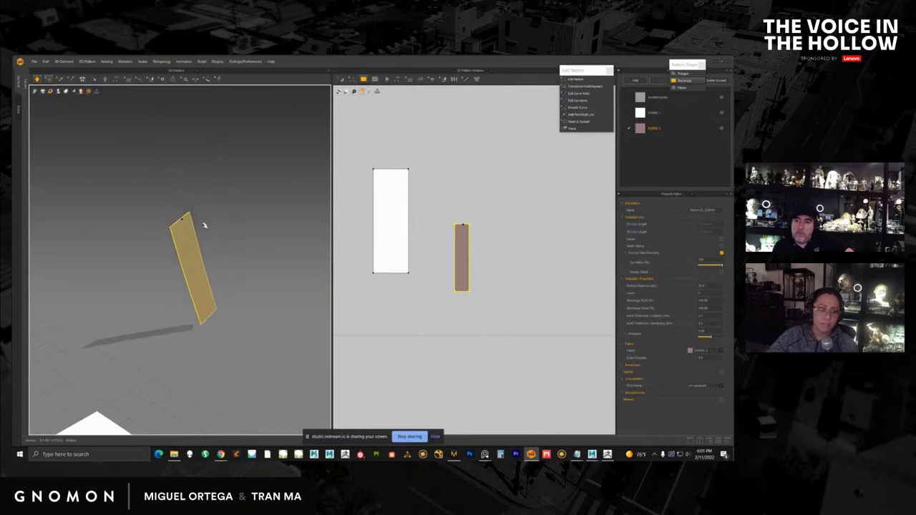
pyautogui.moveTo(170, 228); pyautogui.dragTo(191, 184)
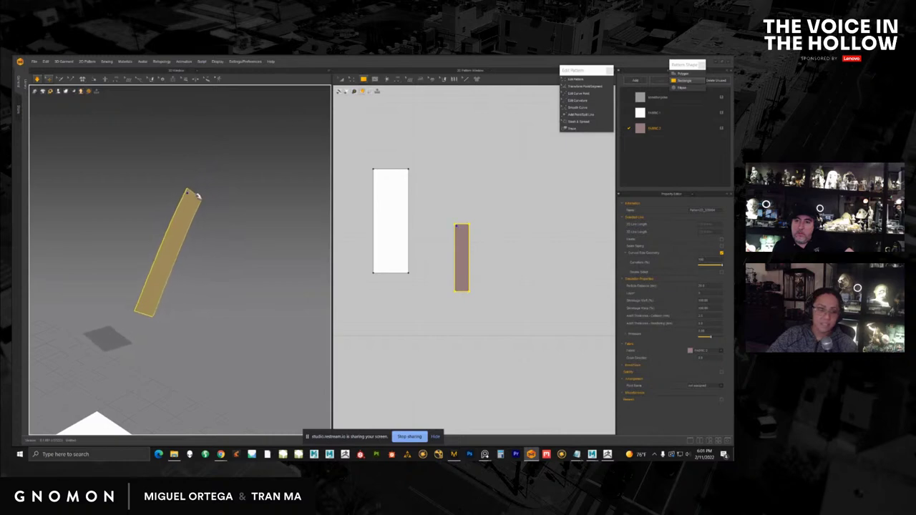
pyautogui.click(189, 199)
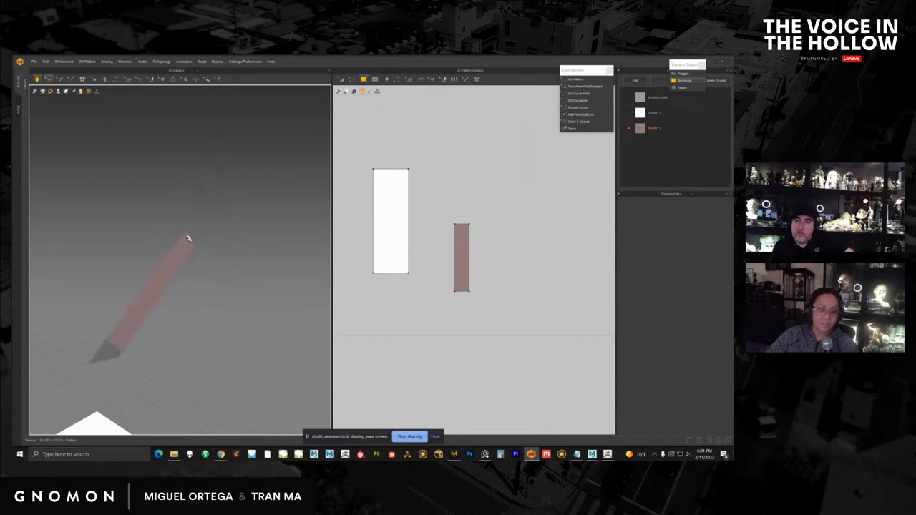
# Step: Pull the narrow strip into an upright hang in the simulation and stop simulating
pyautogui.moveTo(181, 256); pyautogui.dragTo(193, 196)
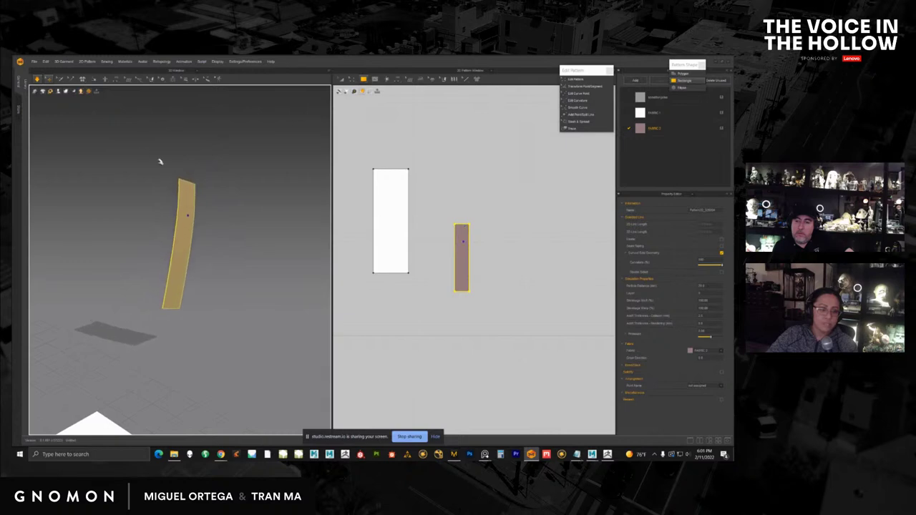
pyautogui.click(40, 79)
pyautogui.click(40, 79)
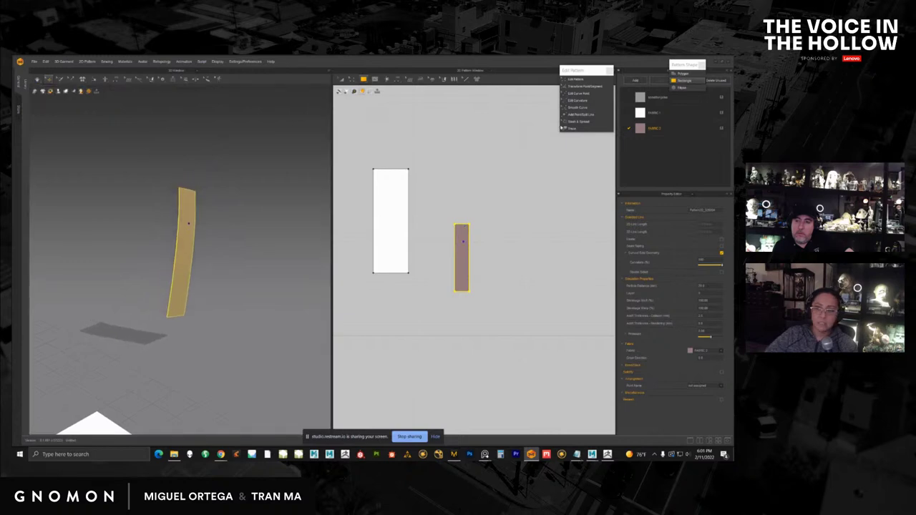
# Step: Raise FABRIC 2's Bending values for weft, warp and bias to their maximum of 100
pyautogui.click(658, 128)
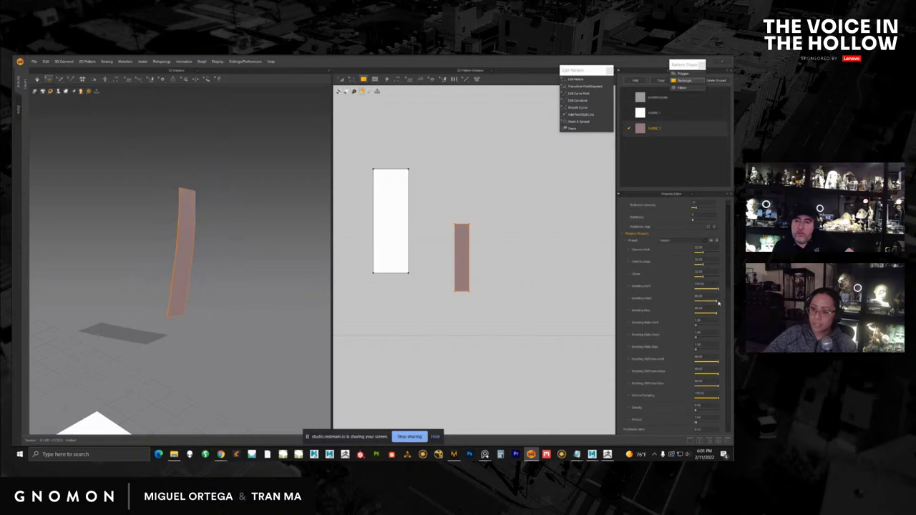
pyautogui.moveTo(717, 302); pyautogui.dragTo(723, 317)
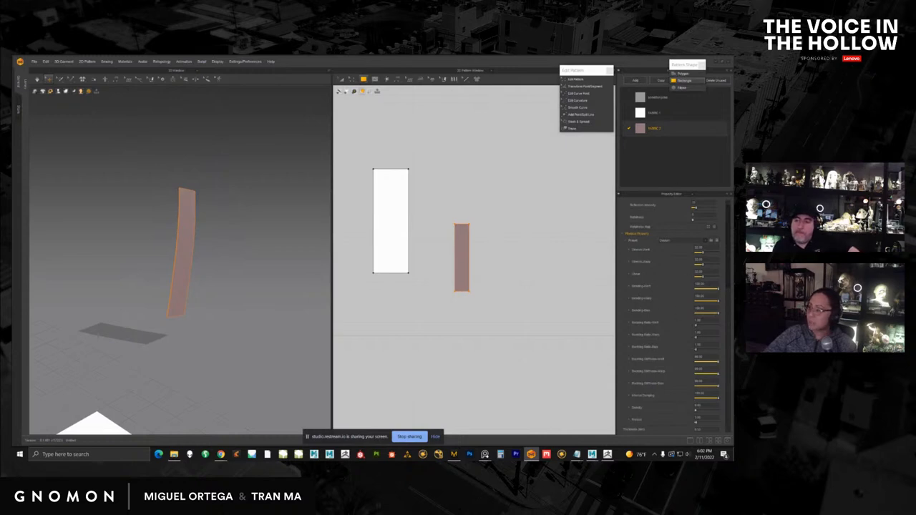
# Step: Bring up the help article on adjusting Bending-Weft/Warp, show its diagrams and launch Epic Pen
pyautogui.moveTo(732, 182); pyautogui.dragTo(274, 101)
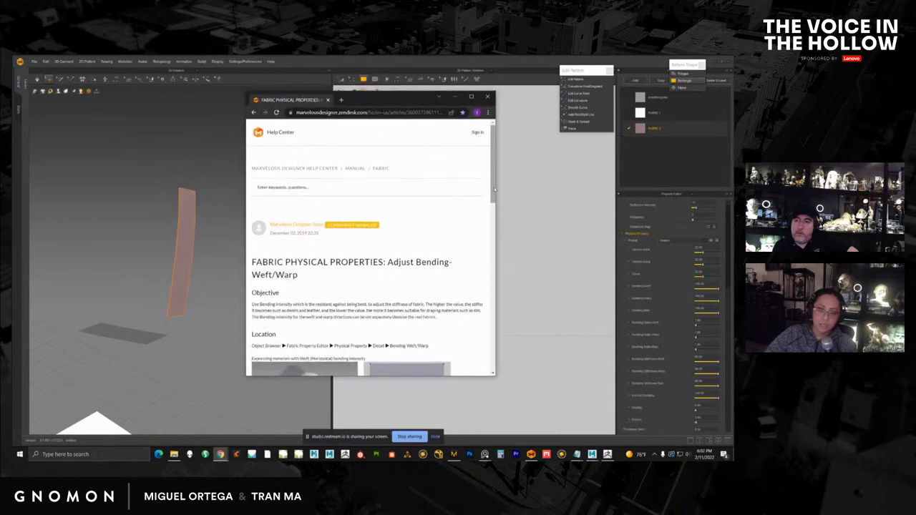
pyautogui.scroll(-5, 494, 189)
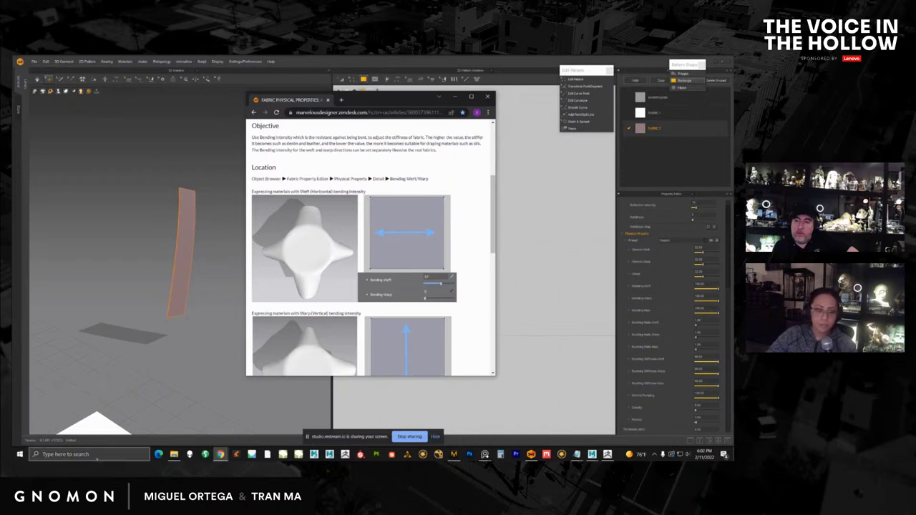
pyautogui.press('super')
pyautogui.write('epci')
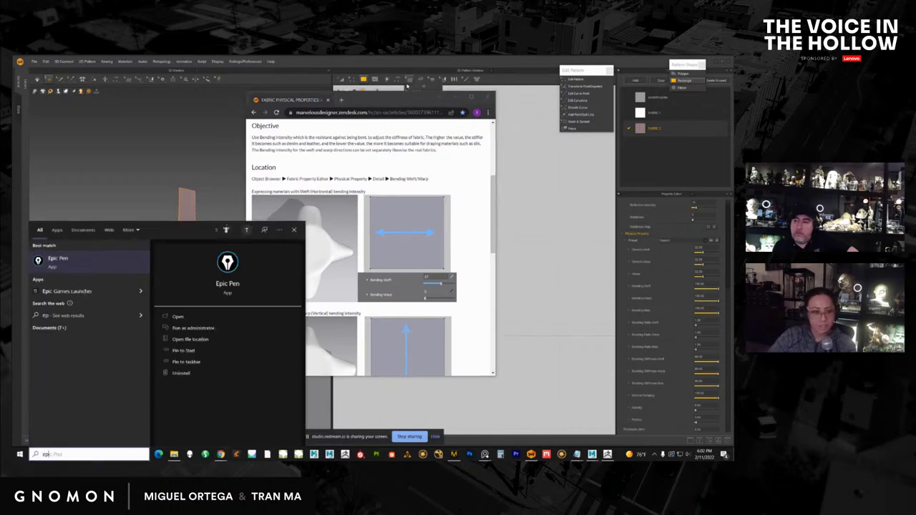
pyautogui.press('Escape')
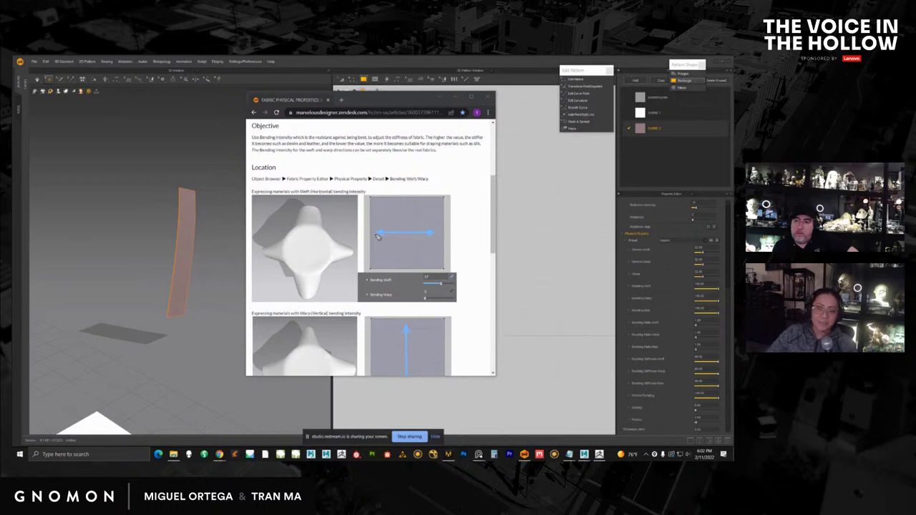
# Step: Annotate the weft diagram with straight horizontal lines and sketch a stack of curved lines over the article text, clearing the marks at the end
pyautogui.moveTo(370, 231); pyautogui.dragTo(434, 228)
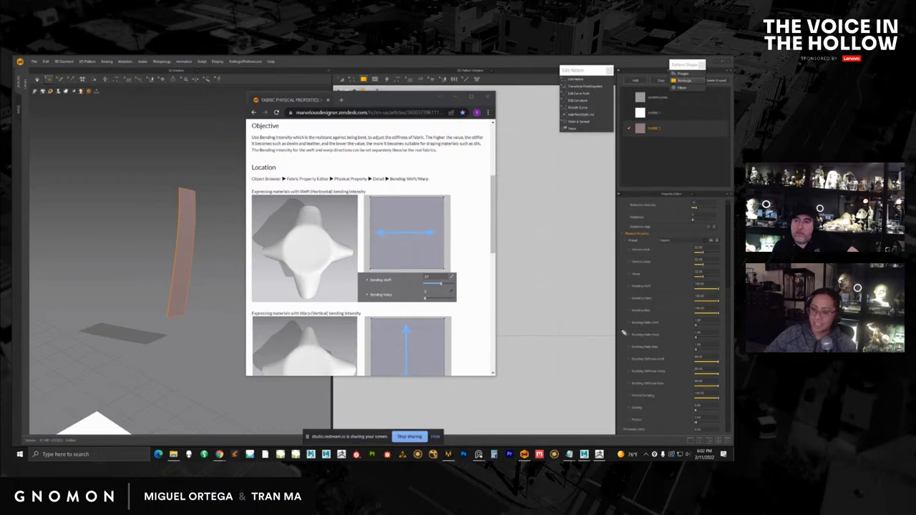
pyautogui.moveTo(382, 233); pyautogui.dragTo(443, 231)
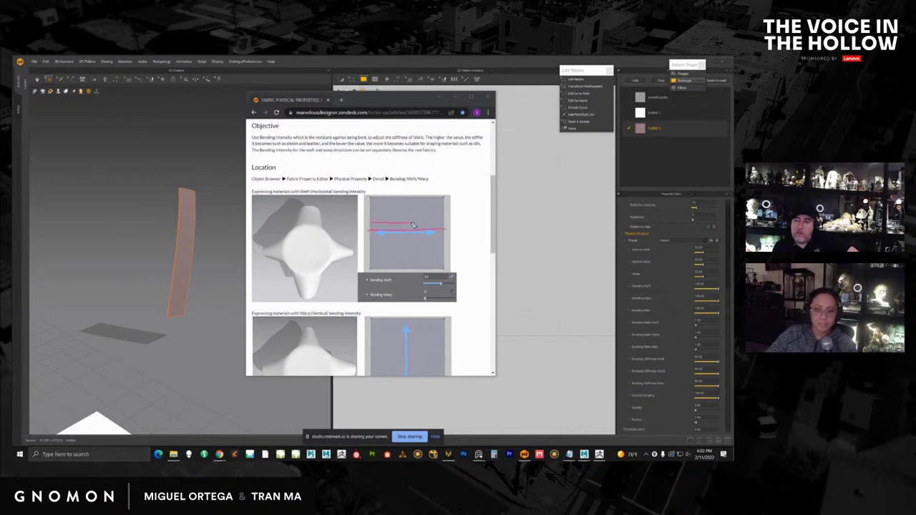
pyautogui.moveTo(370, 215); pyautogui.dragTo(427, 214)
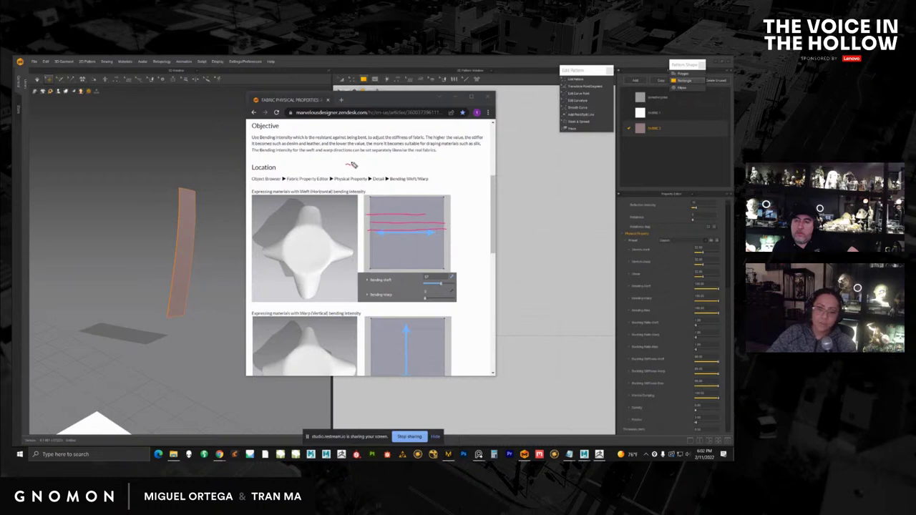
pyautogui.moveTo(345, 165)
pyautogui.mouseDown()
pyautogui.moveTo(398, 159)
pyautogui.moveTo(466, 169)
pyautogui.mouseUp()
pyautogui.moveTo(344, 160); pyautogui.dragTo(470, 158)
pyautogui.moveTo(346, 149); pyautogui.dragTo(439, 149)
pyautogui.moveTo(343, 144)
pyautogui.mouseDown()
pyautogui.moveTo(396, 134)
pyautogui.moveTo(475, 138)
pyautogui.moveTo(403, 126)
pyautogui.mouseUp()
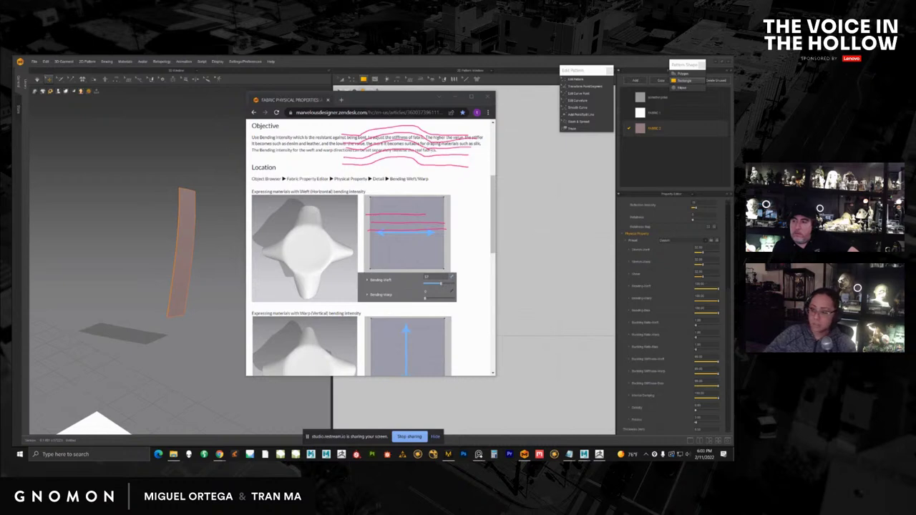
pyautogui.press('Escape')
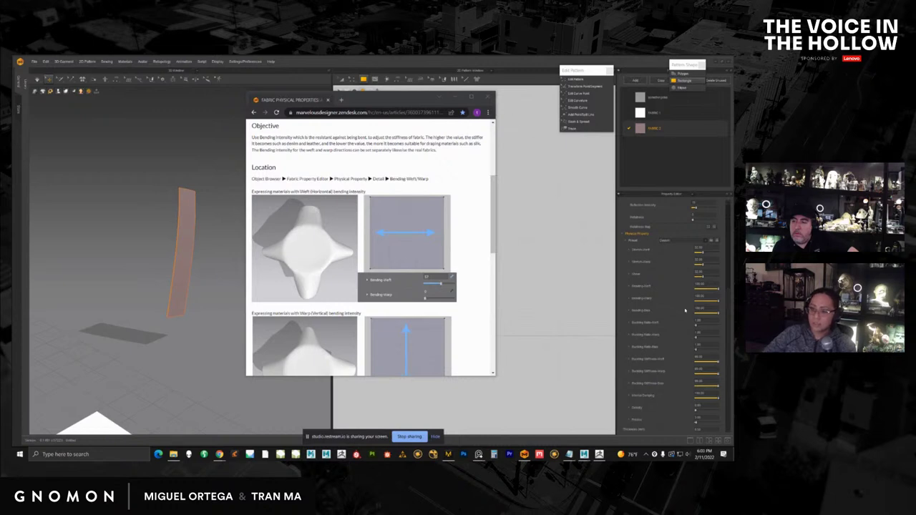
# Step: Raise FABRIC 2's Buckling Stiffness for weft and bias to 100 and lower all its Buckling Ratio values to 0
pyautogui.click(718, 362)
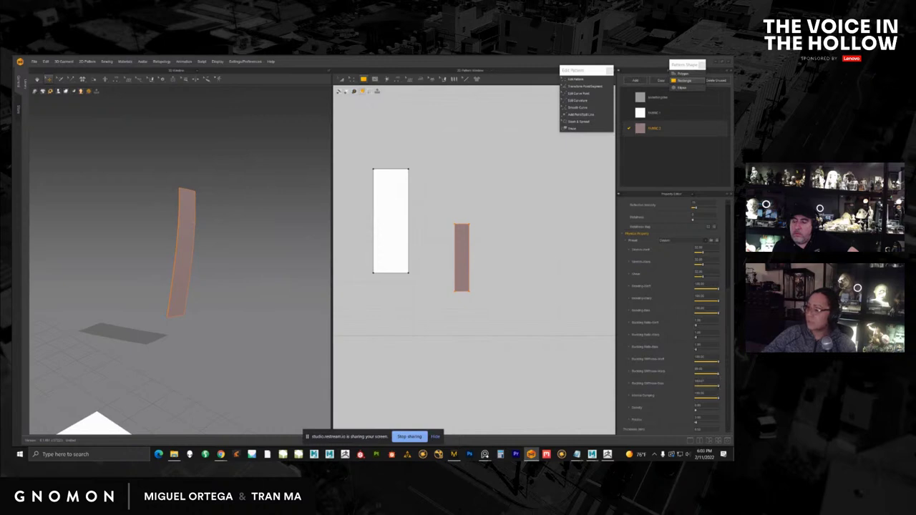
pyautogui.hotkey('alt', 'Tab')
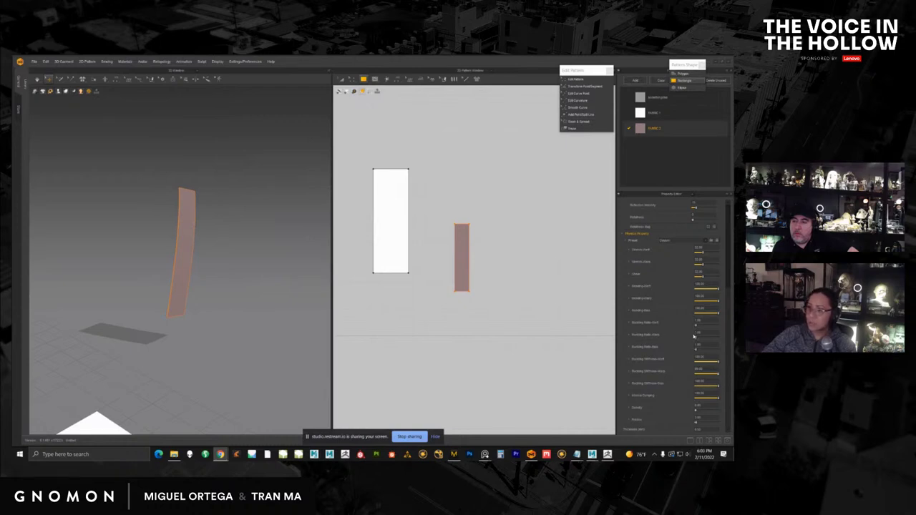
pyautogui.hotkey('alt', 'Tab')
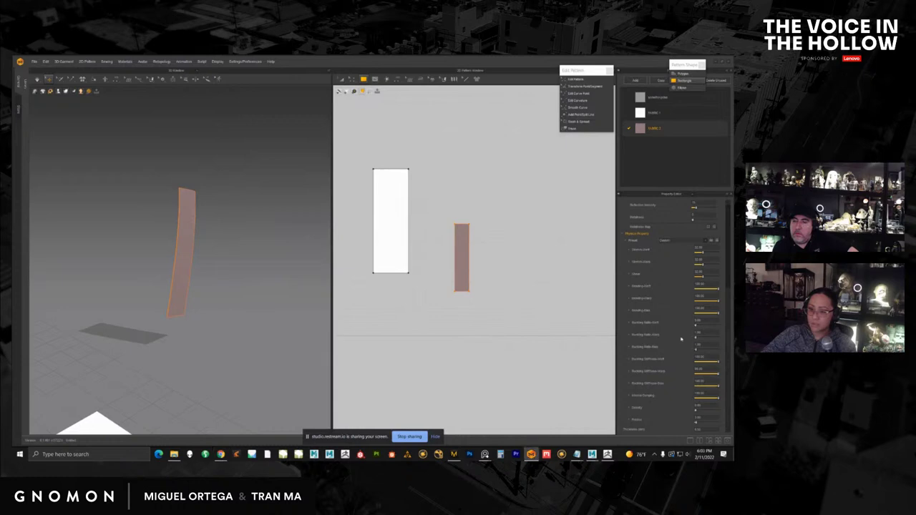
pyautogui.hotkey('alt', 'Tab')
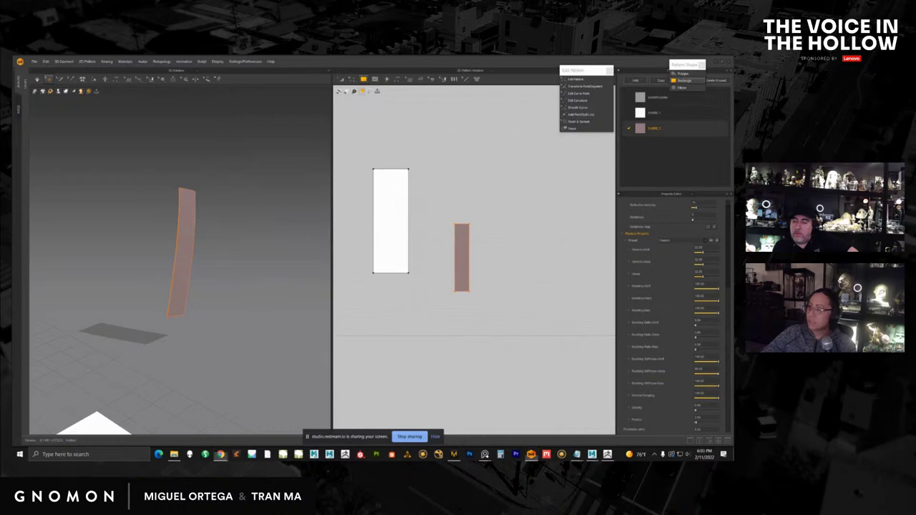
# Step: Review the help articles on Buckling Ratio, Bending-Weft/Warp and Buckling Stiffness, including their comparison images
pyautogui.moveTo(315, 100); pyautogui.dragTo(349, 110)
pyautogui.moveTo(492, 192); pyautogui.dragTo(493, 202)
pyautogui.scroll(-3, 492, 203)
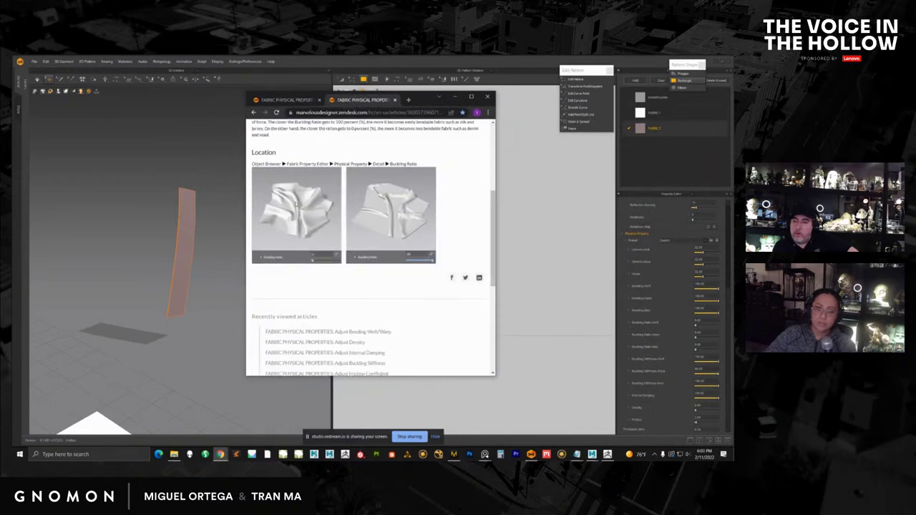
pyautogui.click(306, 101)
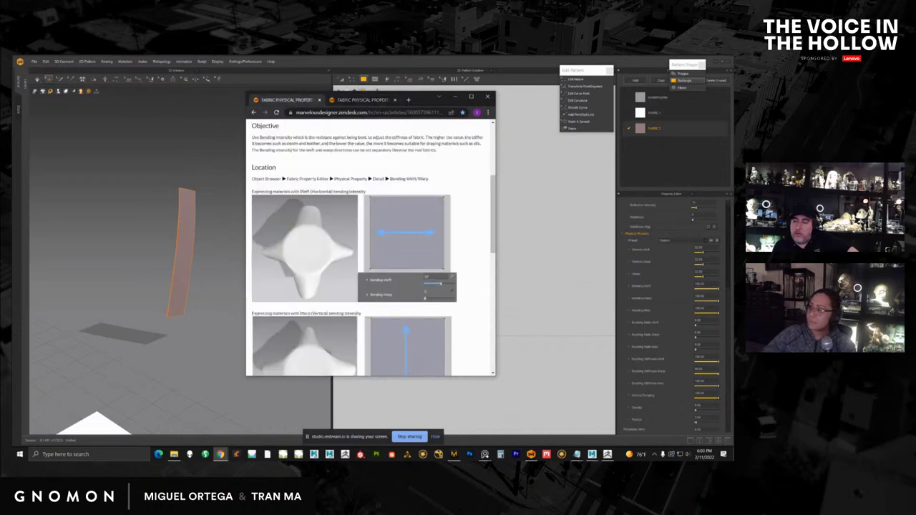
pyautogui.moveTo(731, 151); pyautogui.dragTo(398, 104)
pyautogui.scroll(-3, 489, 183)
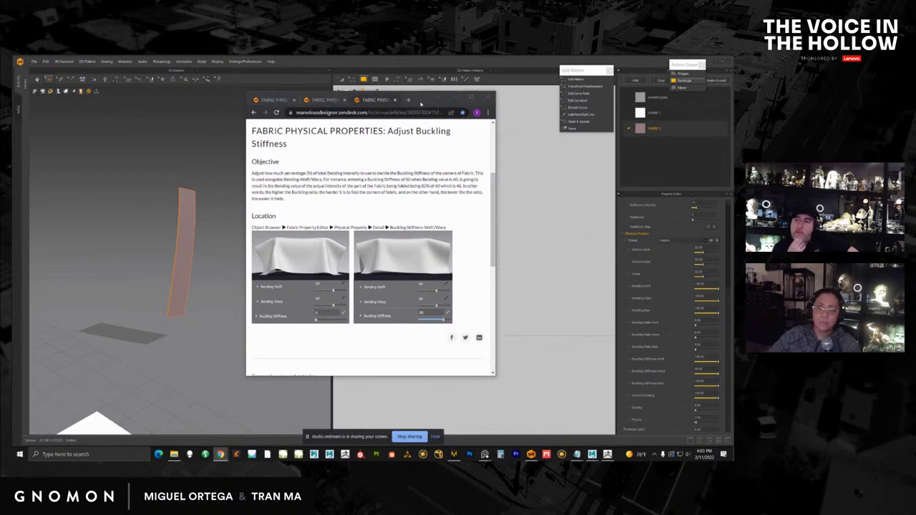
# Step: Move the help window away, raise FABRIC 2's warp Buckling Stiffness to 100 and briefly simulate the narrow strip
pyautogui.moveTo(420, 104); pyautogui.dragTo(748, 100)
pyautogui.click(713, 362)
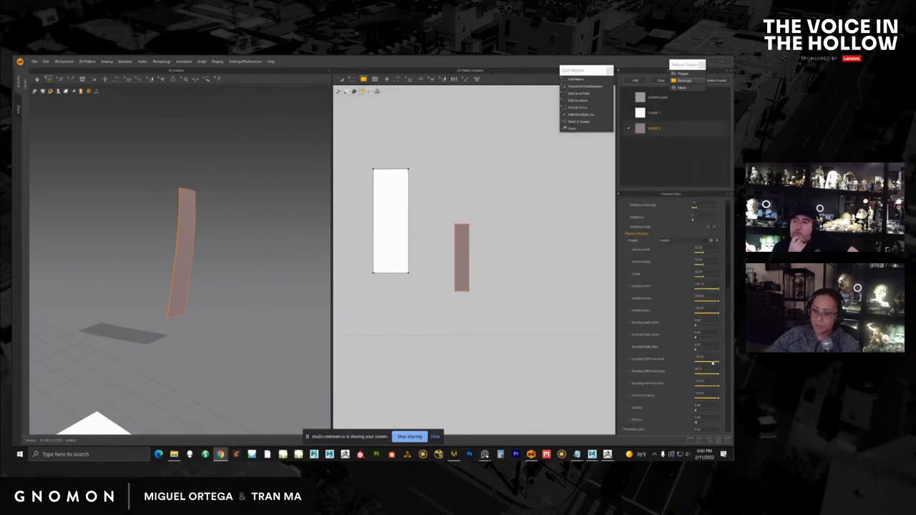
pyautogui.moveTo(236, 250)
pyautogui.mouseDown(button='right')
pyautogui.moveTo(188, 245)
pyautogui.moveTo(231, 243)
pyautogui.mouseUp(button='right')
pyautogui.click(188, 240)
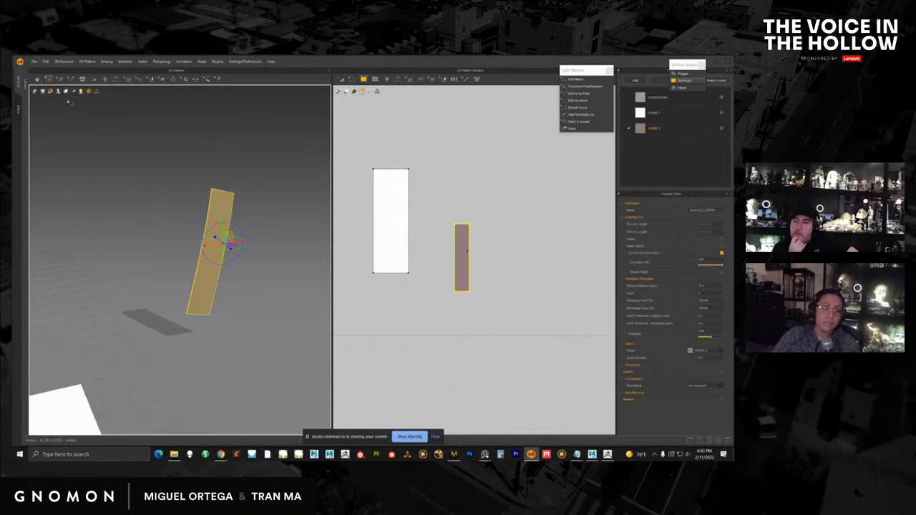
pyautogui.click(38, 80)
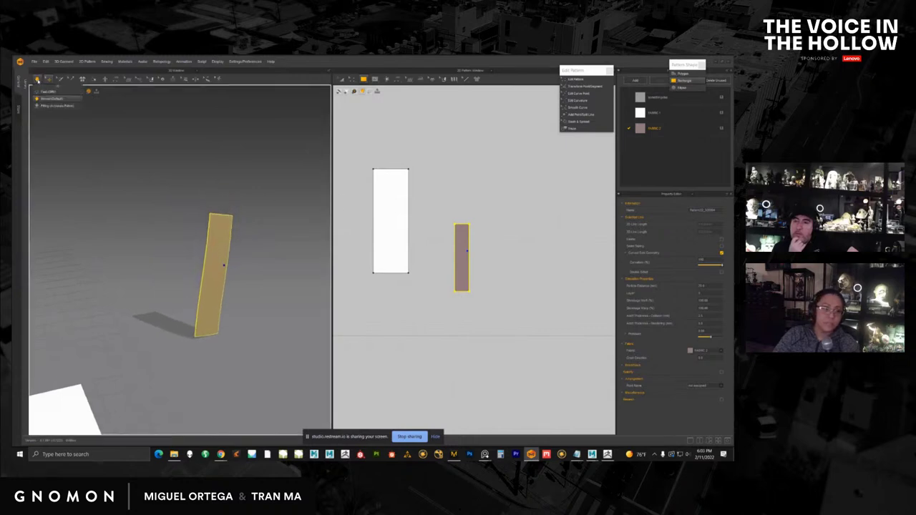
pyautogui.click(38, 80)
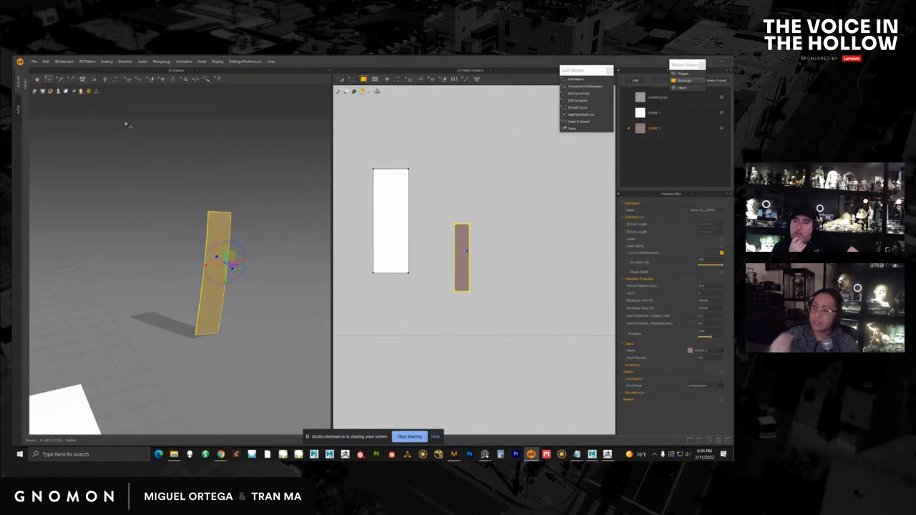
# Step: Select the narrow strip and give it a small positive Pressure in its simulation properties
pyautogui.click(668, 132)
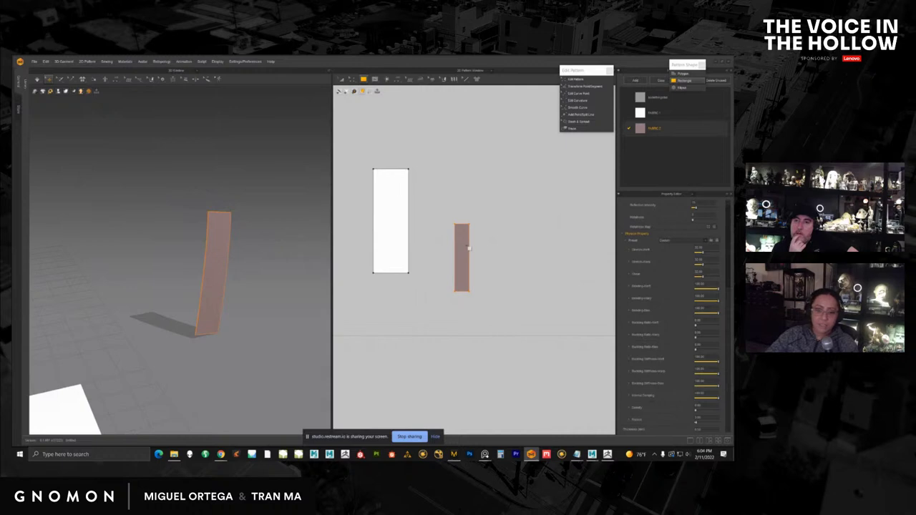
pyautogui.click(462, 258)
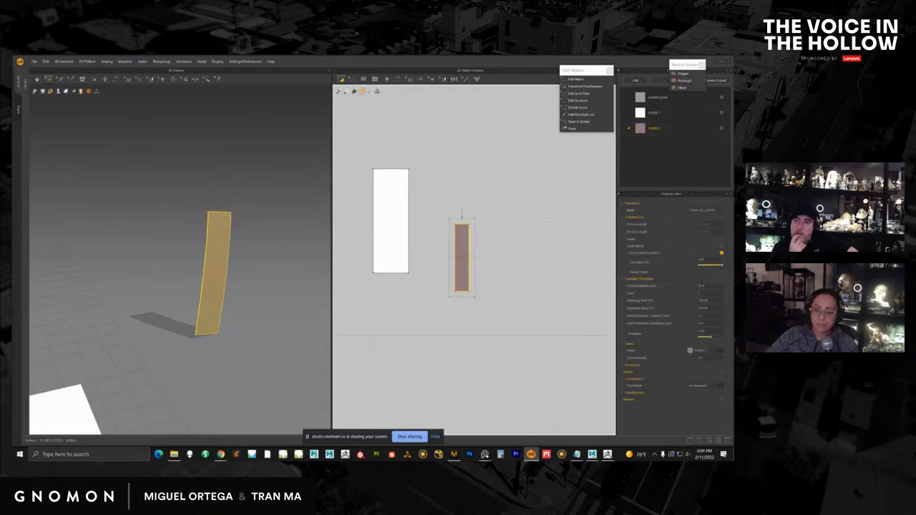
pyautogui.moveTo(711, 332); pyautogui.dragTo(683, 331)
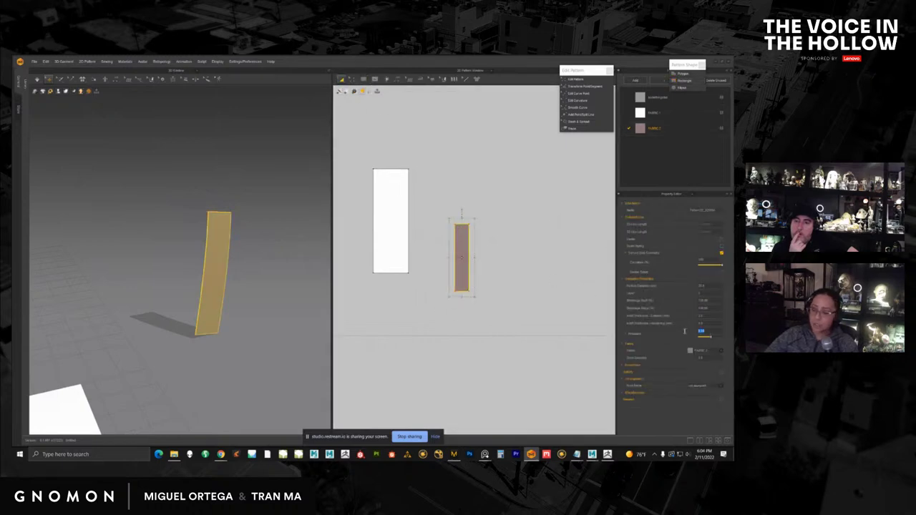
pyautogui.moveTo(237, 342); pyautogui.dragTo(254, 307, button='middle')
pyautogui.moveTo(252, 307); pyautogui.dragTo(253, 282, button='right')
pyautogui.click(253, 282)
pyautogui.moveTo(266, 282); pyautogui.dragTo(219, 281)
pyautogui.moveTo(218, 336); pyautogui.dragTo(276, 319, button='middle')
pyautogui.moveTo(275, 319); pyautogui.dragTo(218, 304, button='right')
pyautogui.scroll(3, 218, 287)
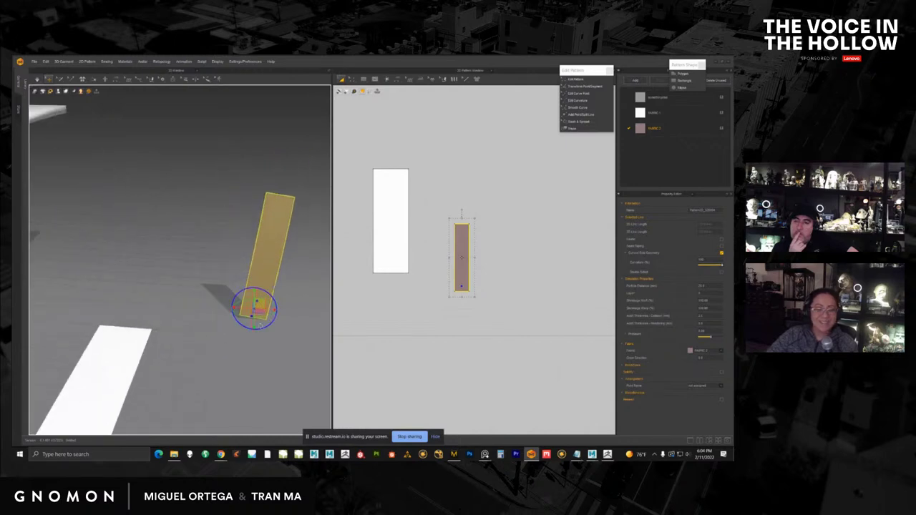
pyautogui.moveTo(266, 327); pyautogui.dragTo(234, 313, button='middle')
pyautogui.moveTo(234, 313); pyautogui.dragTo(223, 285, button='right')
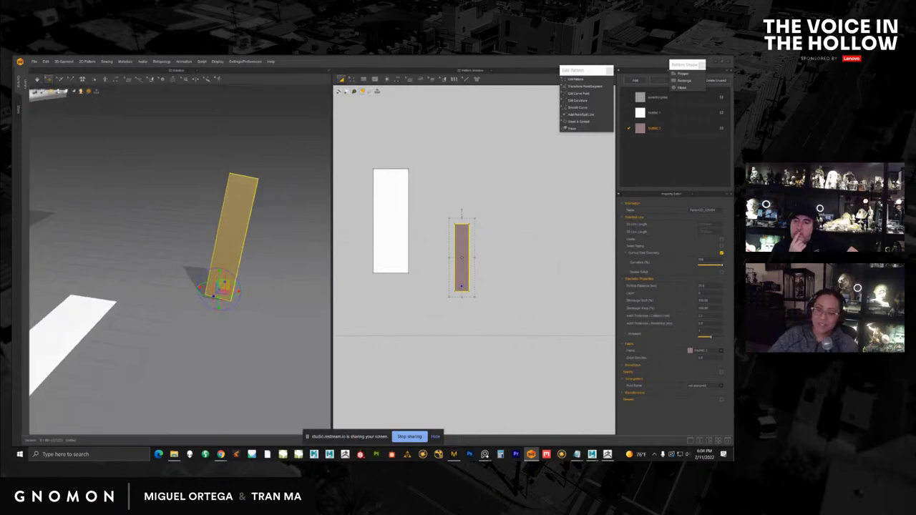
# Step: Simulate the pressurized narrow strip with the normal default mode and pull it upward away from the wide white strip
pyautogui.click(37, 78)
pyautogui.click(50, 98)
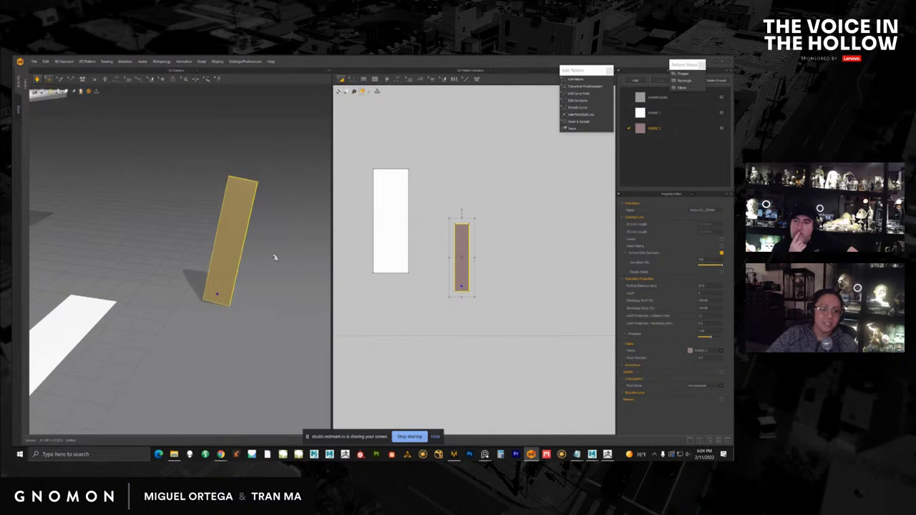
pyautogui.moveTo(239, 239); pyautogui.dragTo(176, 229, button='right')
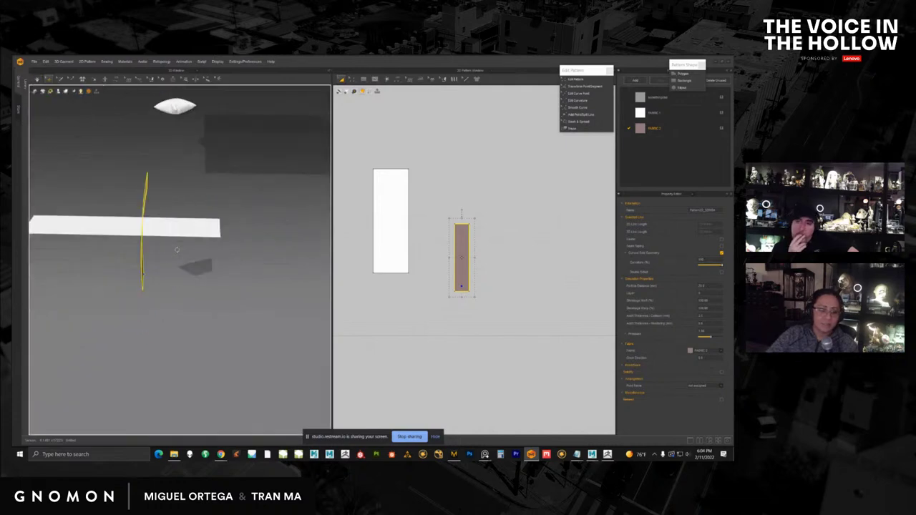
pyautogui.scroll(-2, 176, 229)
pyautogui.moveTo(176, 229); pyautogui.dragTo(271, 239, button='middle')
pyautogui.moveTo(272, 239); pyautogui.dragTo(284, 272, button='right')
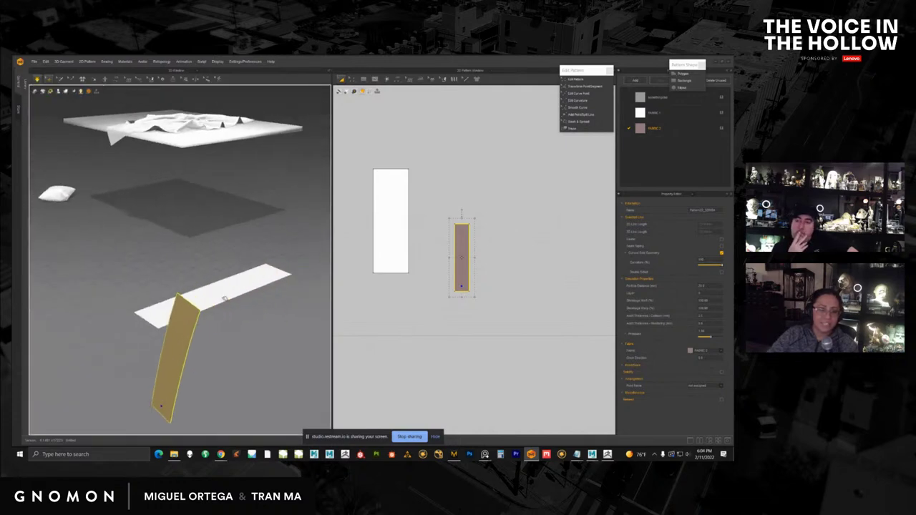
pyautogui.click(176, 327)
pyautogui.moveTo(176, 327); pyautogui.dragTo(219, 304, button='middle')
pyautogui.scroll(-5, 219, 305)
pyautogui.moveTo(200, 252); pyautogui.dragTo(264, 210)
pyautogui.moveTo(264, 209); pyautogui.dragTo(251, 274, button='right')
pyautogui.scroll(3, 242, 264)
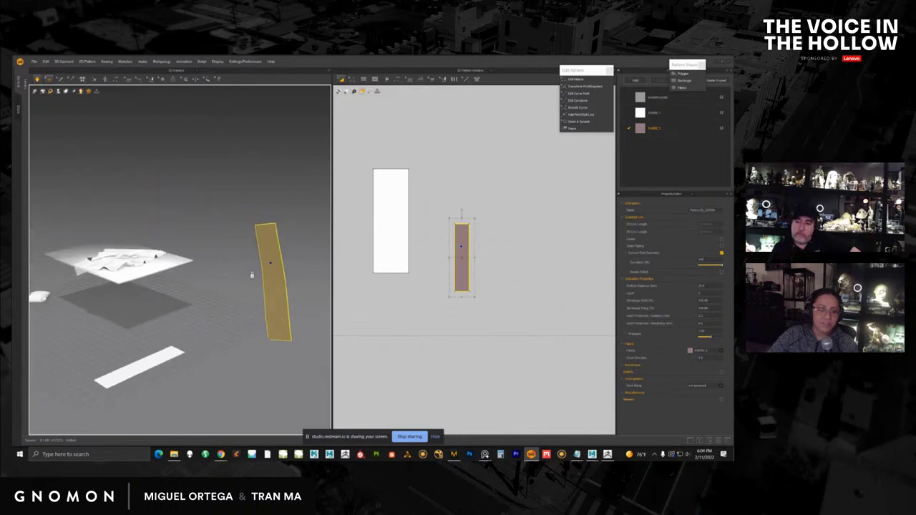
# Step: Toggle the simulation, tug the narrow strip by its end and let it go, clearing the selection
pyautogui.scroll(-5, 243, 262)
pyautogui.press('space')
pyautogui.moveTo(204, 255); pyautogui.dragTo(224, 239)
pyautogui.scroll(2, 263, 274)
pyautogui.scroll(3, 264, 275)
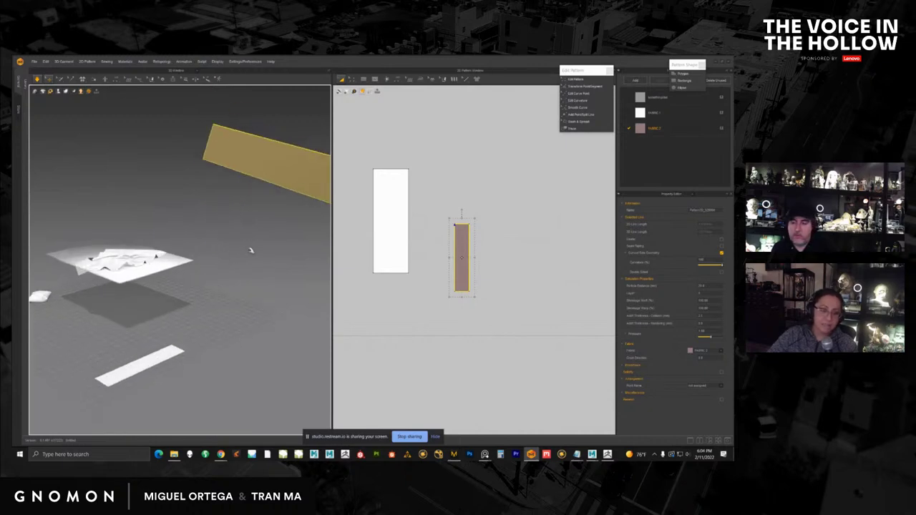
pyautogui.scroll(-1, 241, 247)
pyautogui.click(223, 228)
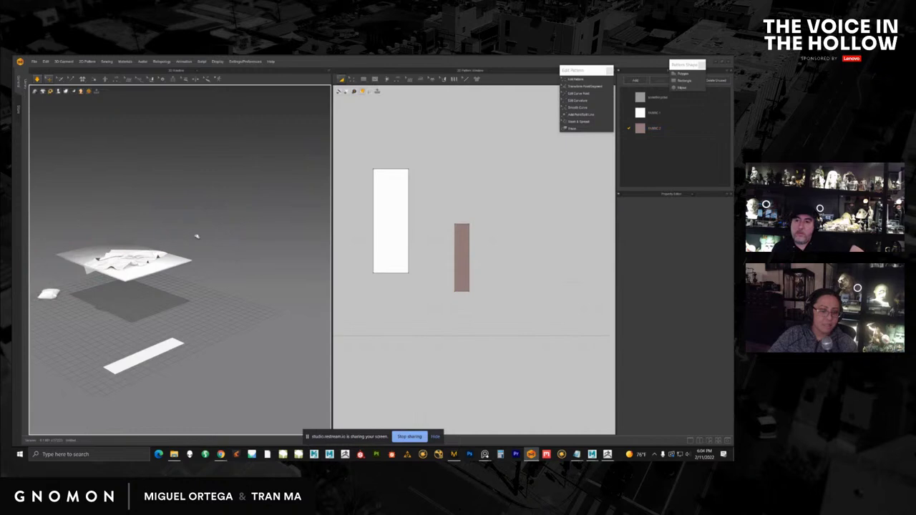
pyautogui.moveTo(196, 235); pyautogui.dragTo(198, 274, button='right')
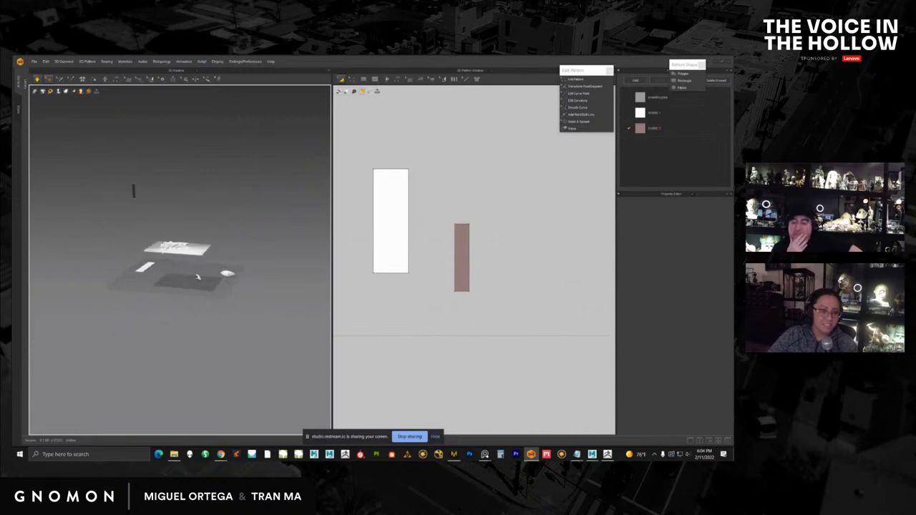
pyautogui.moveTo(189, 239); pyautogui.dragTo(221, 270, button='right')
pyautogui.scroll(2, 221, 271)
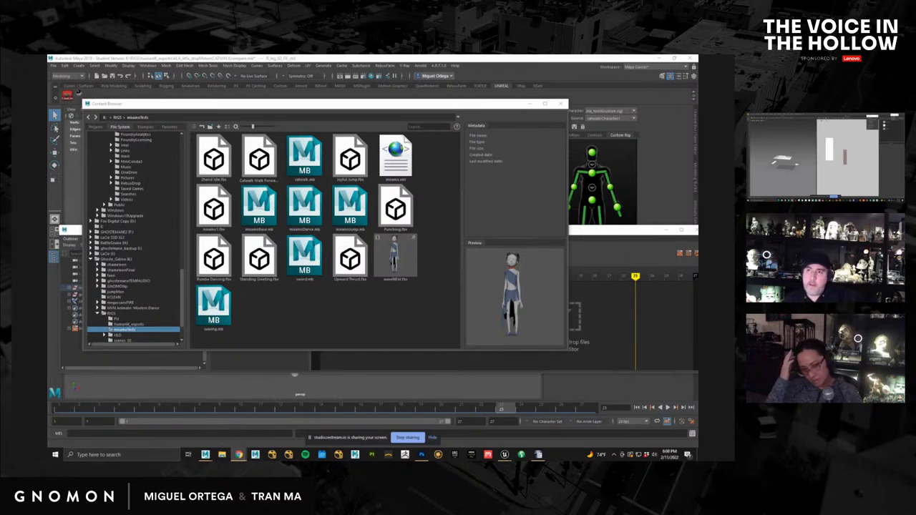
# Step: Bring the Breakdown Express browser window onto the shared screen, maximize it and open the project THE VOICE IN THE HOLLOW
pyautogui.moveTo(697, 208); pyautogui.dragTo(422, 124)
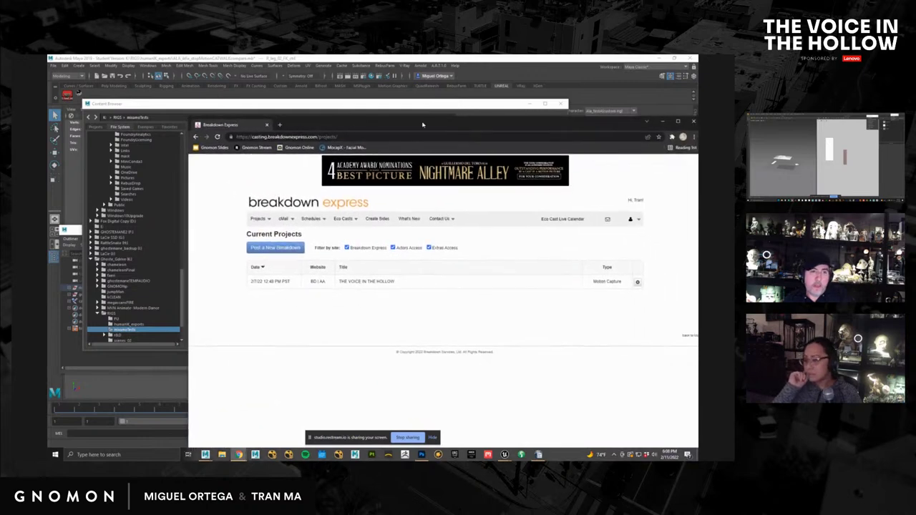
pyautogui.doubleClick(422, 124)
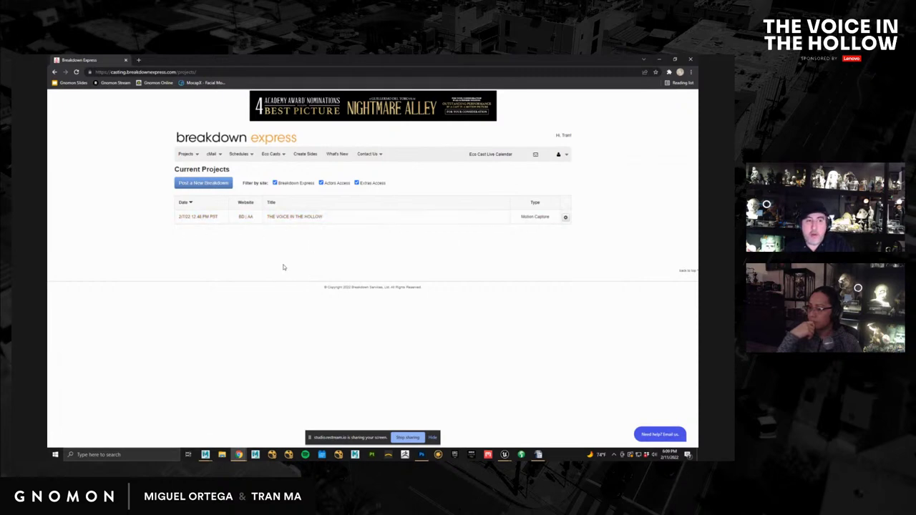
pyautogui.click(312, 217)
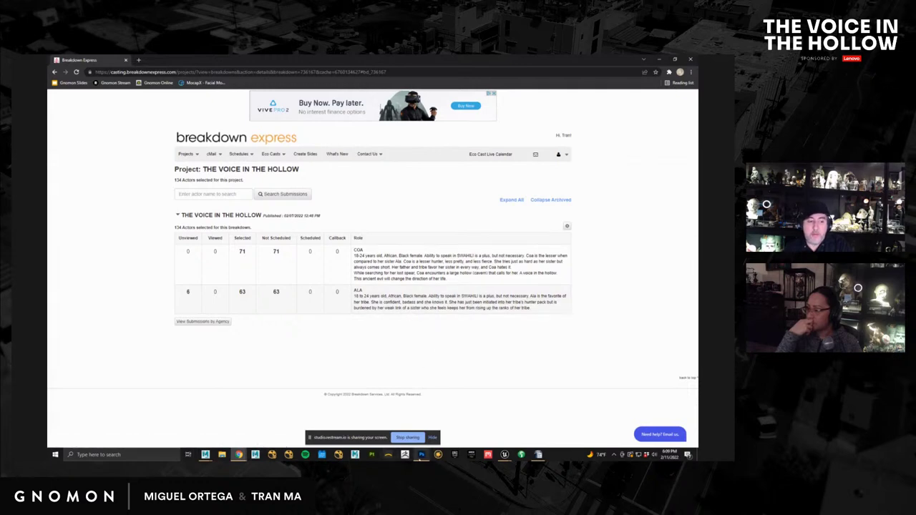
# Step: Switch to Photoshop and open the image casting.jpg, moving the file dialog out of the shared screen area
pyautogui.click(422, 455)
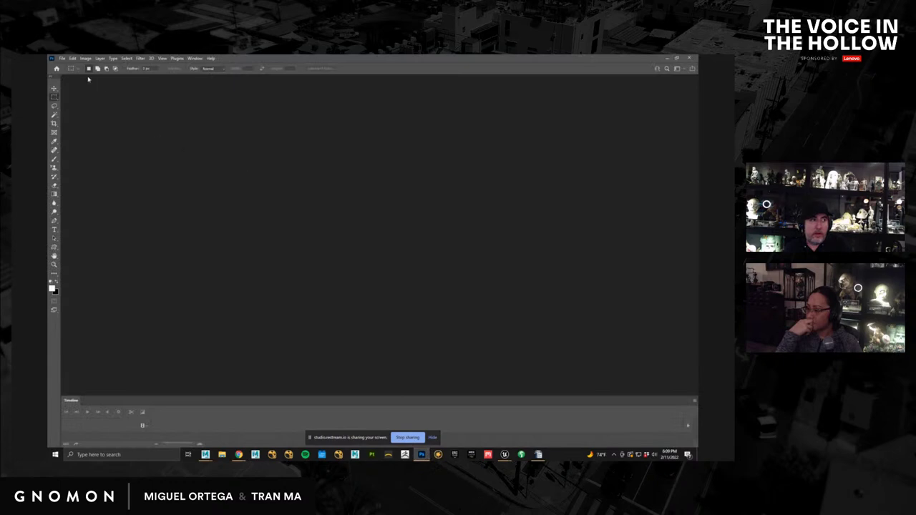
pyautogui.click(63, 58)
pyautogui.moveTo(126, 101)
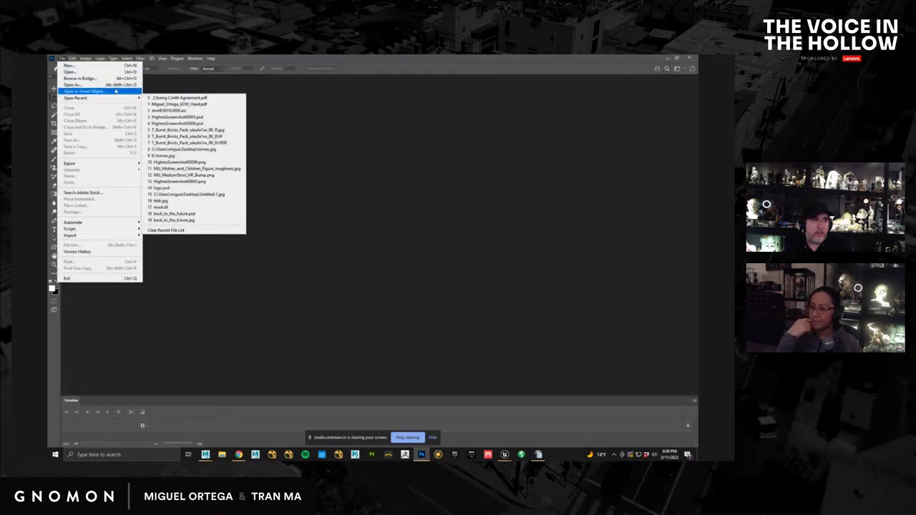
pyautogui.click(98, 73)
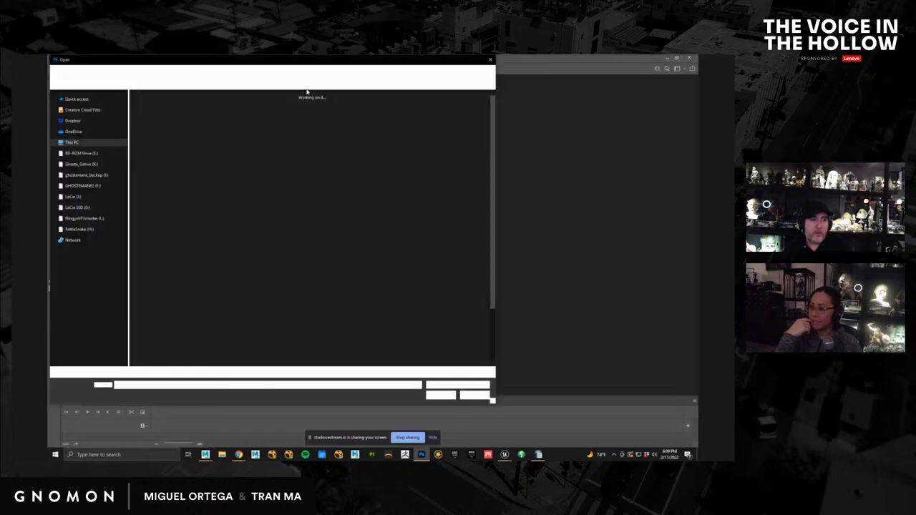
pyautogui.moveTo(296, 59); pyautogui.dragTo(697, 115)
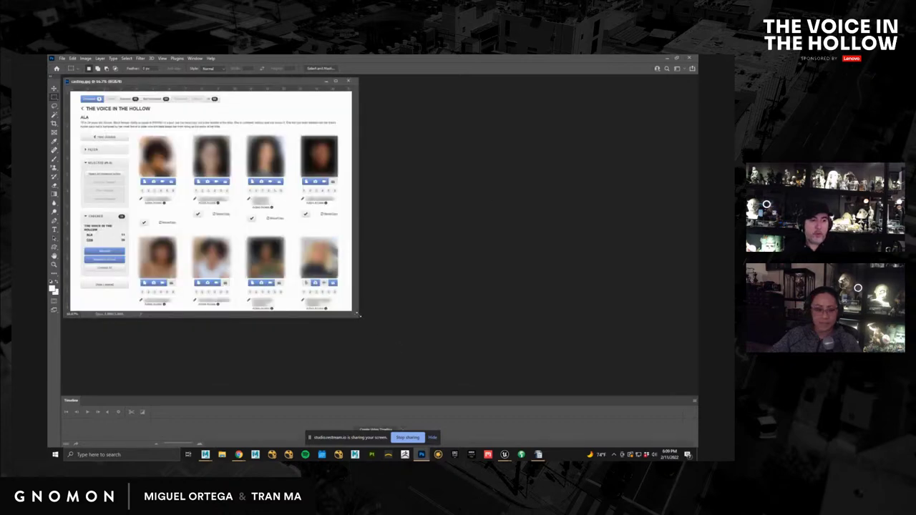
# Step: Enlarge the casting.jpg document window and magnify the image to examine the actor submissions for the ALA role
pyautogui.moveTo(360, 319); pyautogui.dragTo(611, 390)
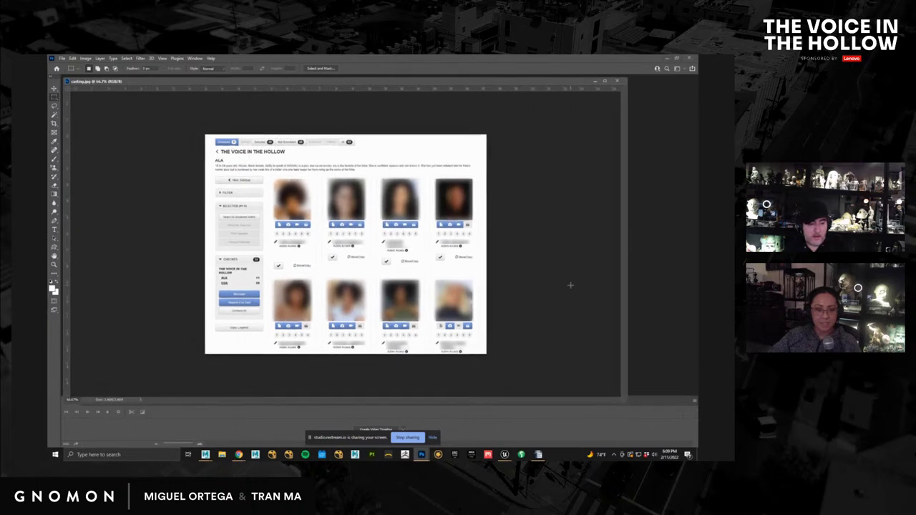
pyautogui.hotkey('ctrl', '+')
pyautogui.hotkey('ctrl', '+')
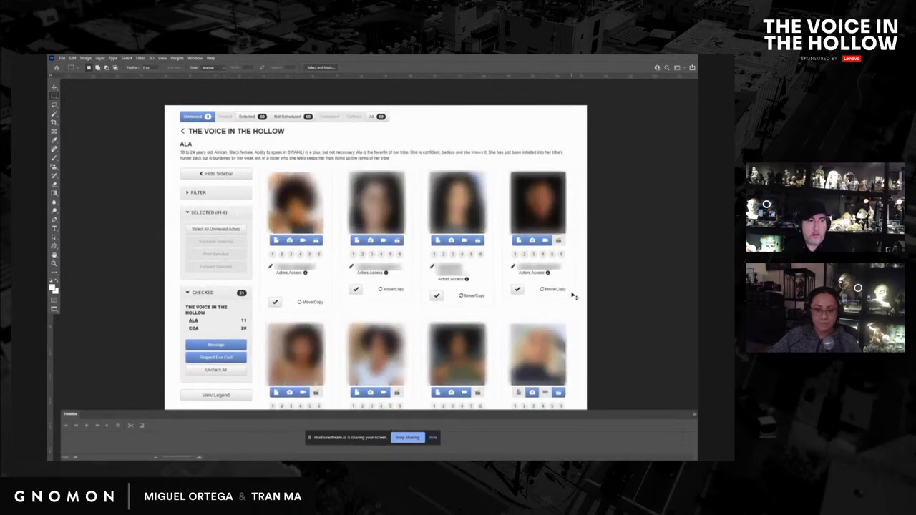
pyautogui.moveTo(548, 300); pyautogui.dragTo(551, 269)
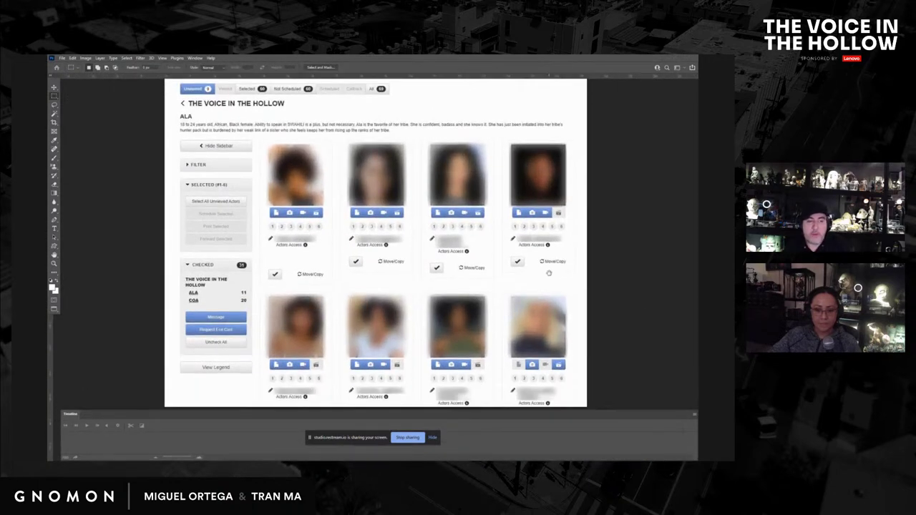